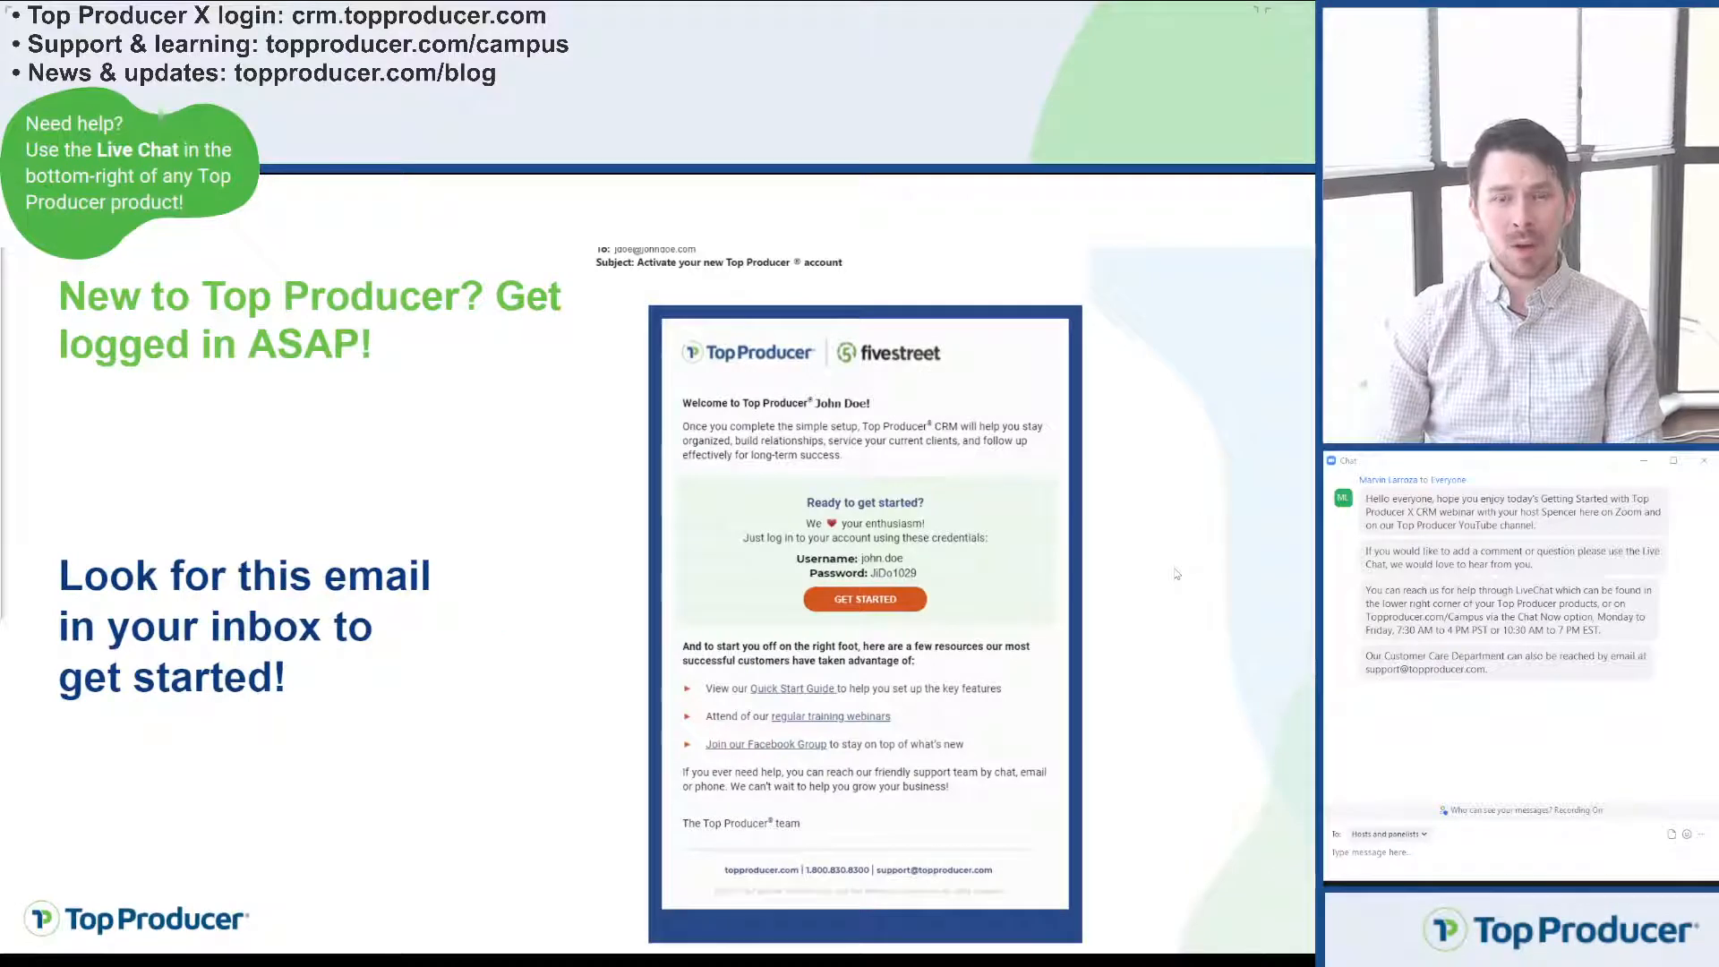
Step: Sign in to Top Producer X CRM with the account's username and password
{"action": "left_click", "coordinate": [739, 589]}
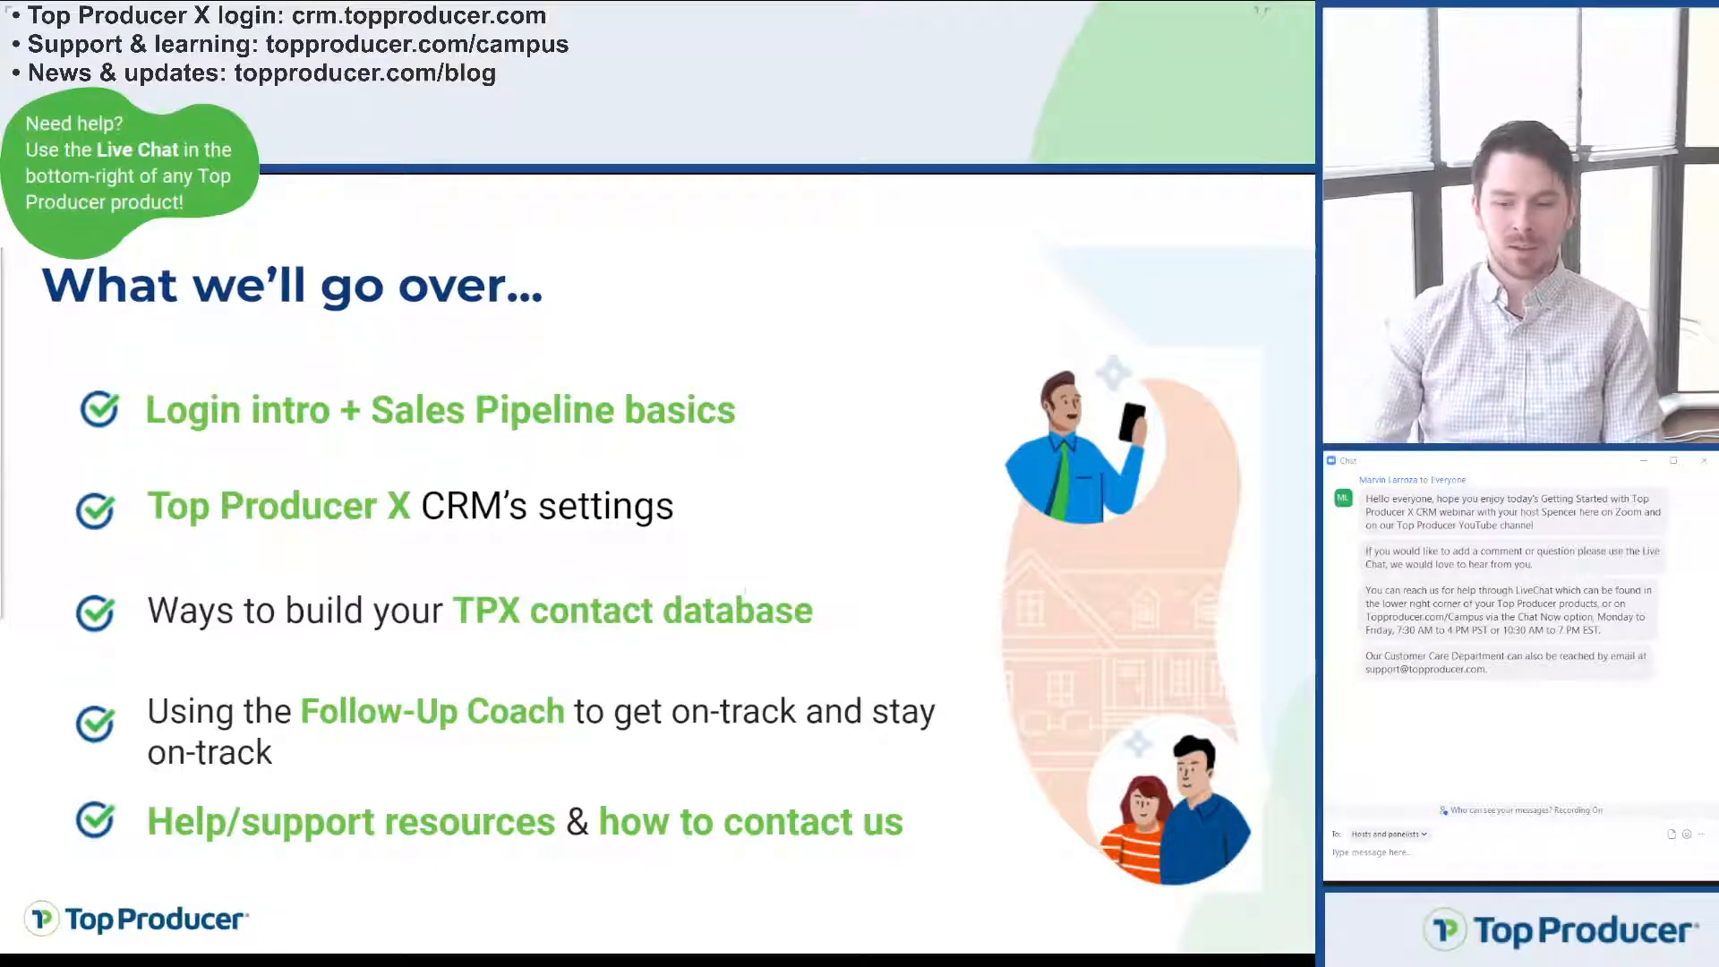
{"action": "key", "text": "Left"}
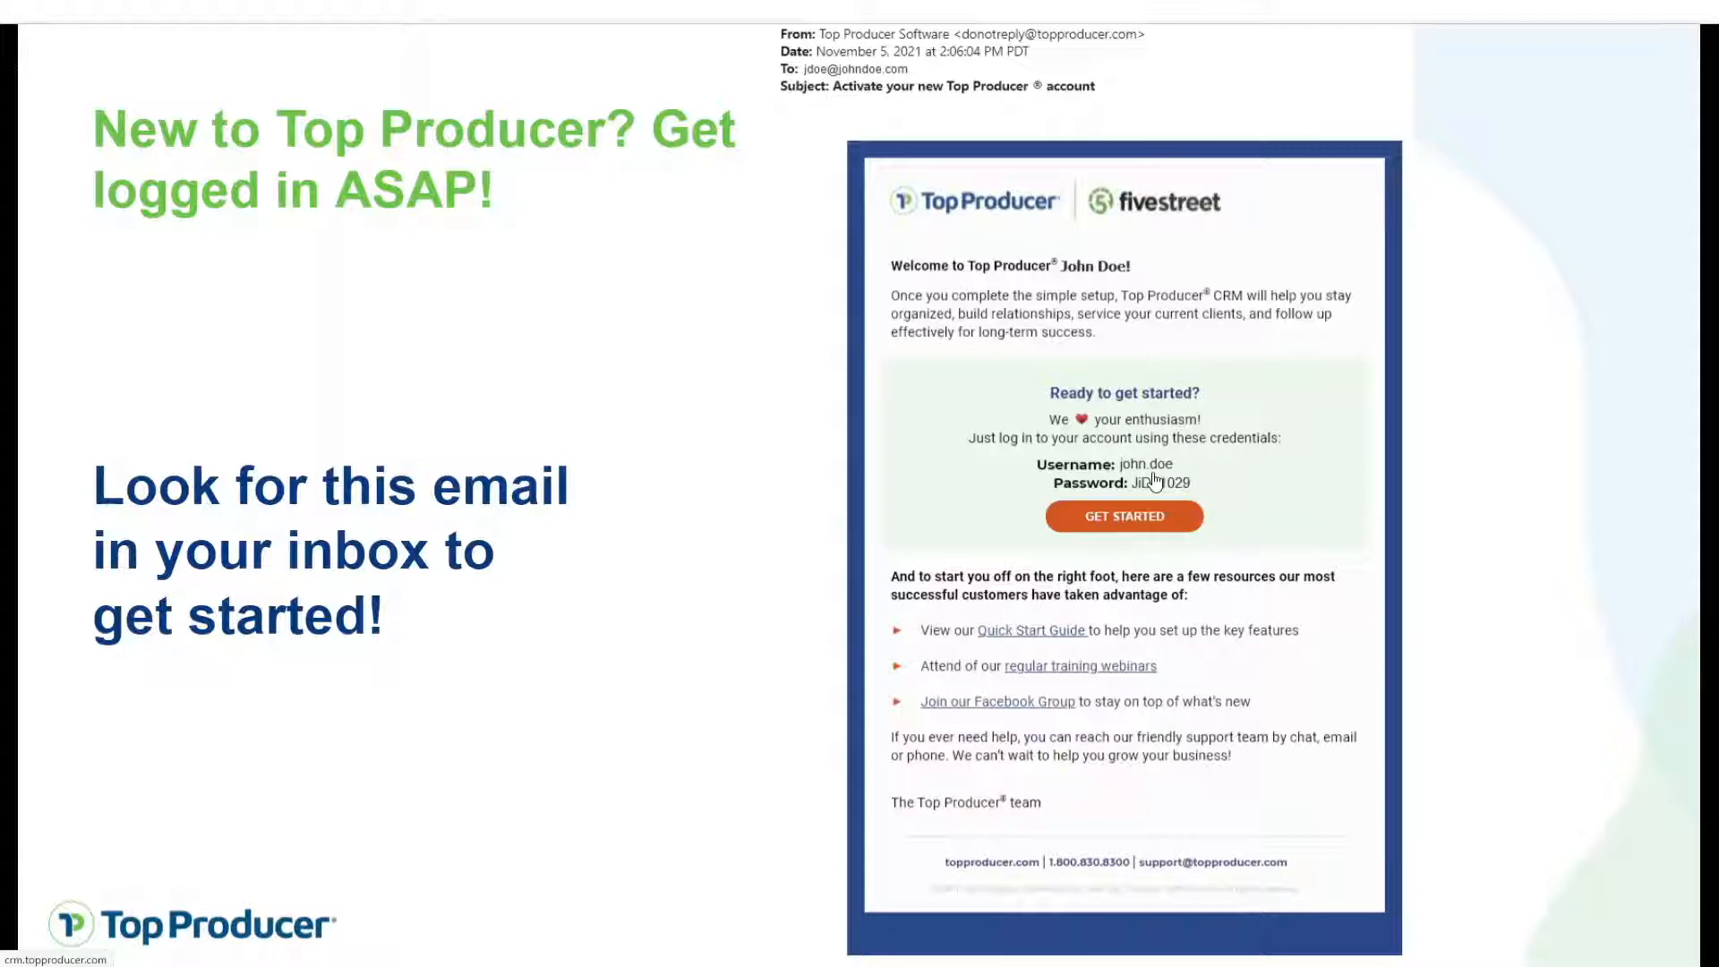
{"action": "left_click", "coordinate": [1124, 517]}
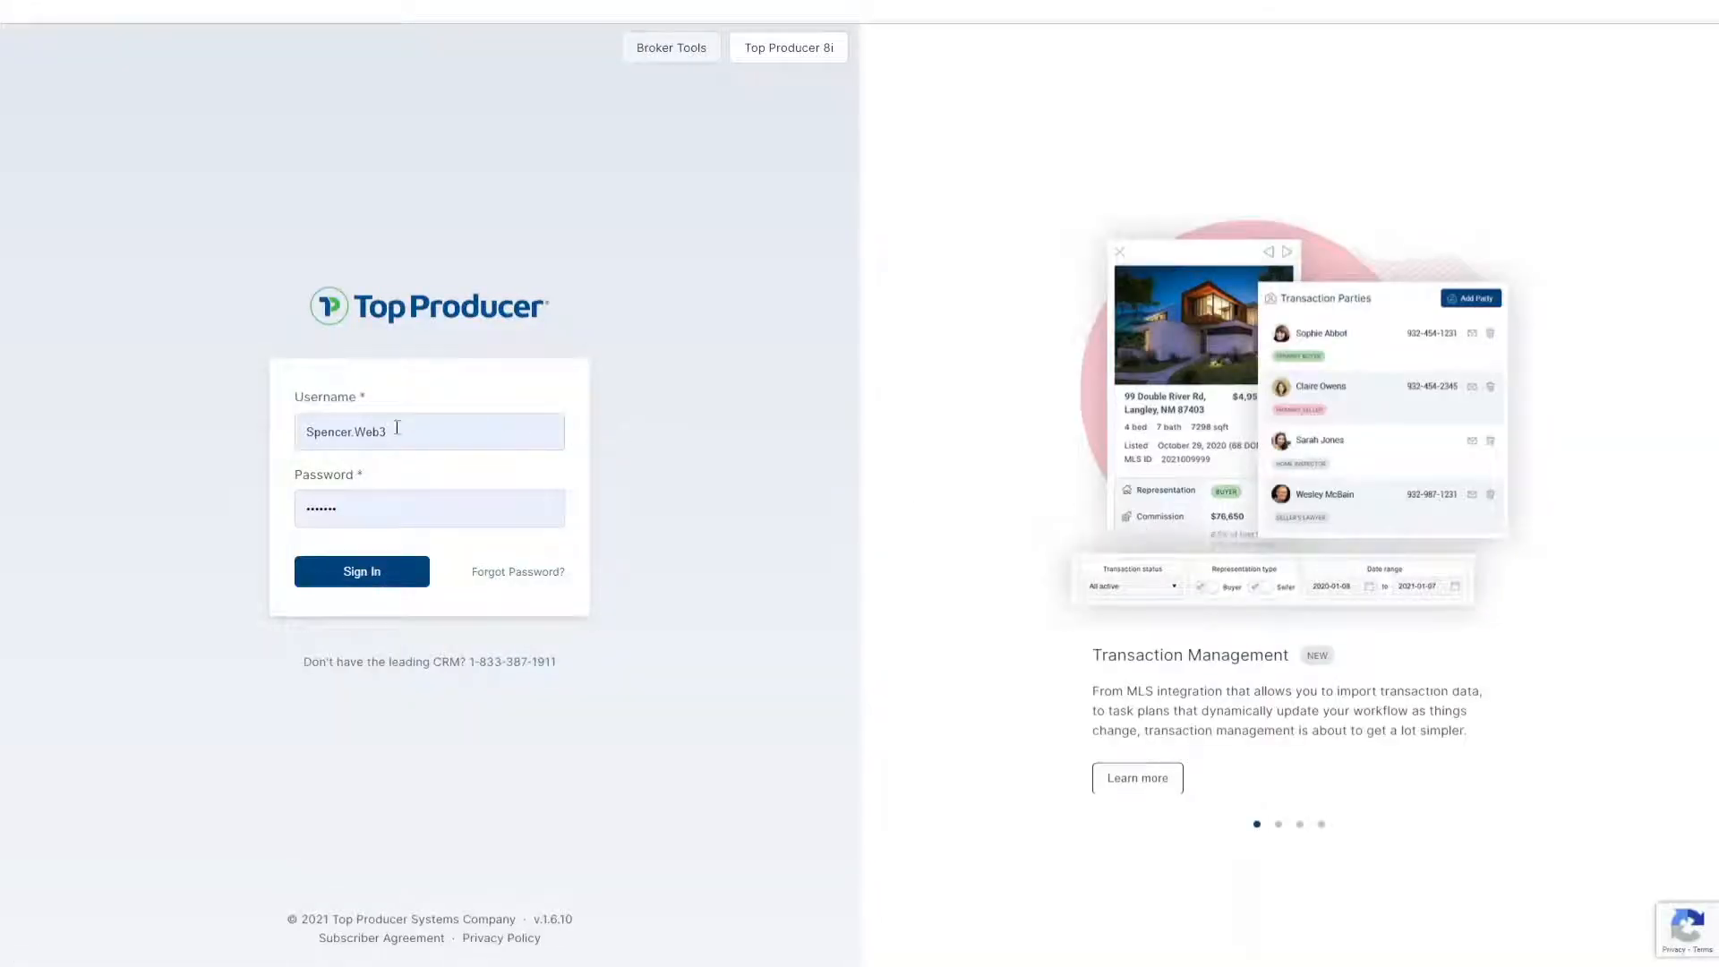
{"action": "left_click", "coordinate": [394, 428]}
{"action": "left_click", "coordinate": [375, 519]}
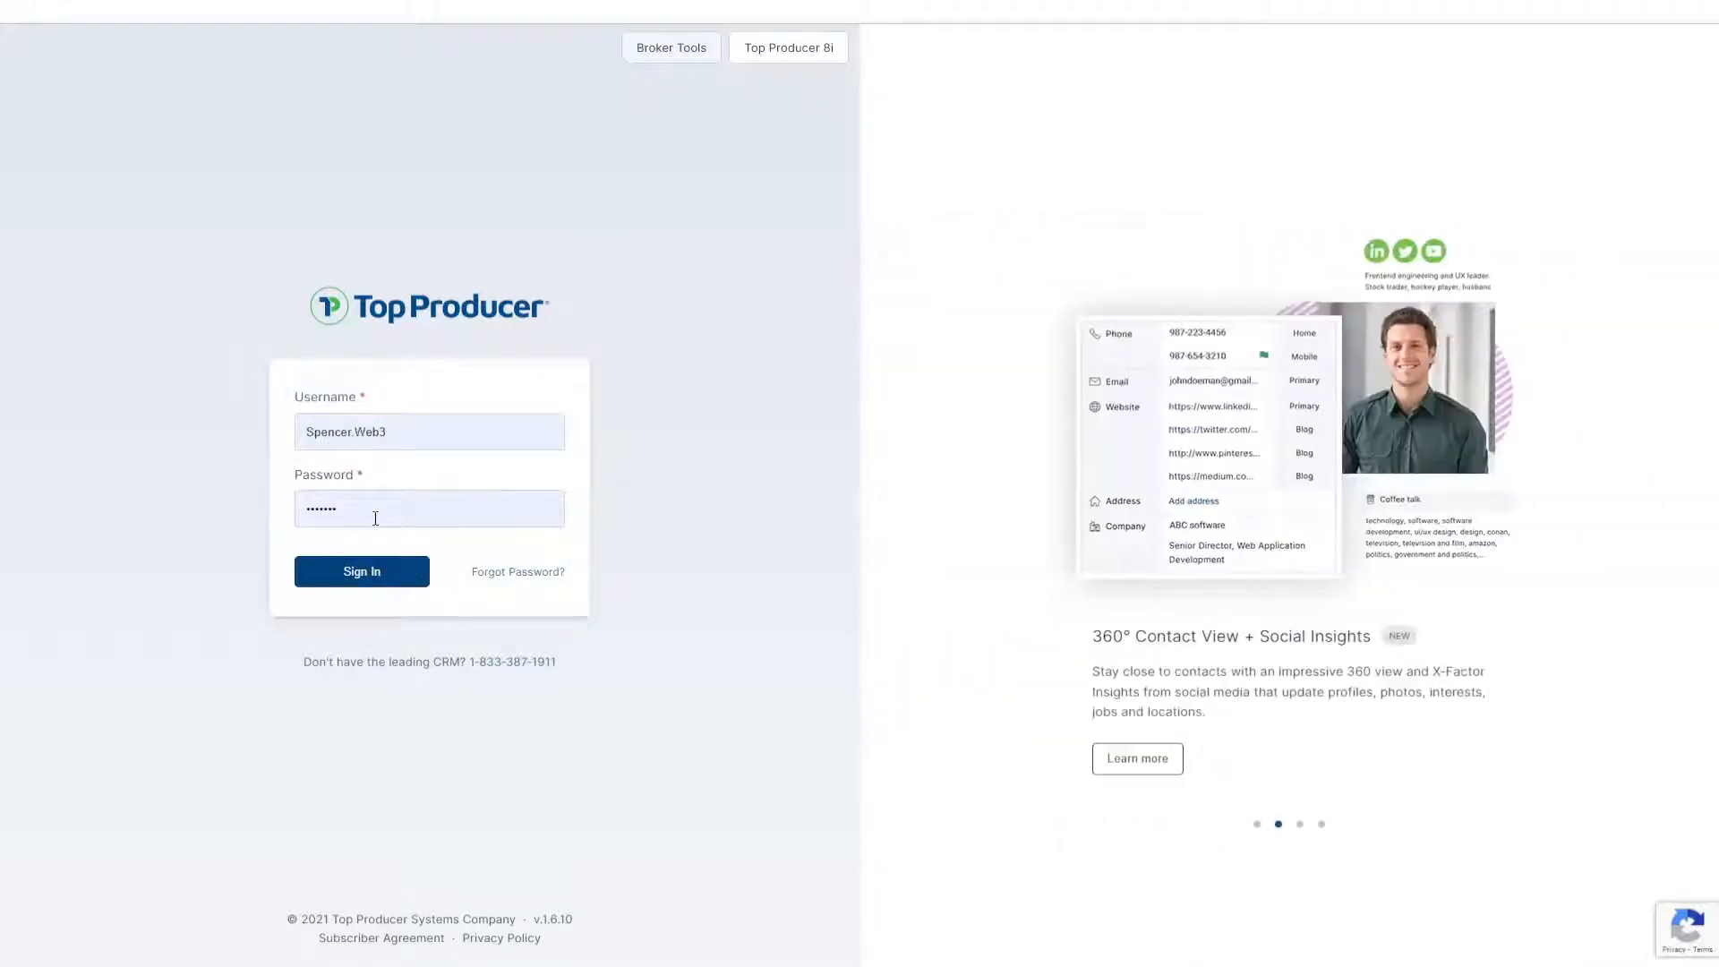
{"action": "left_click", "coordinate": [519, 582]}
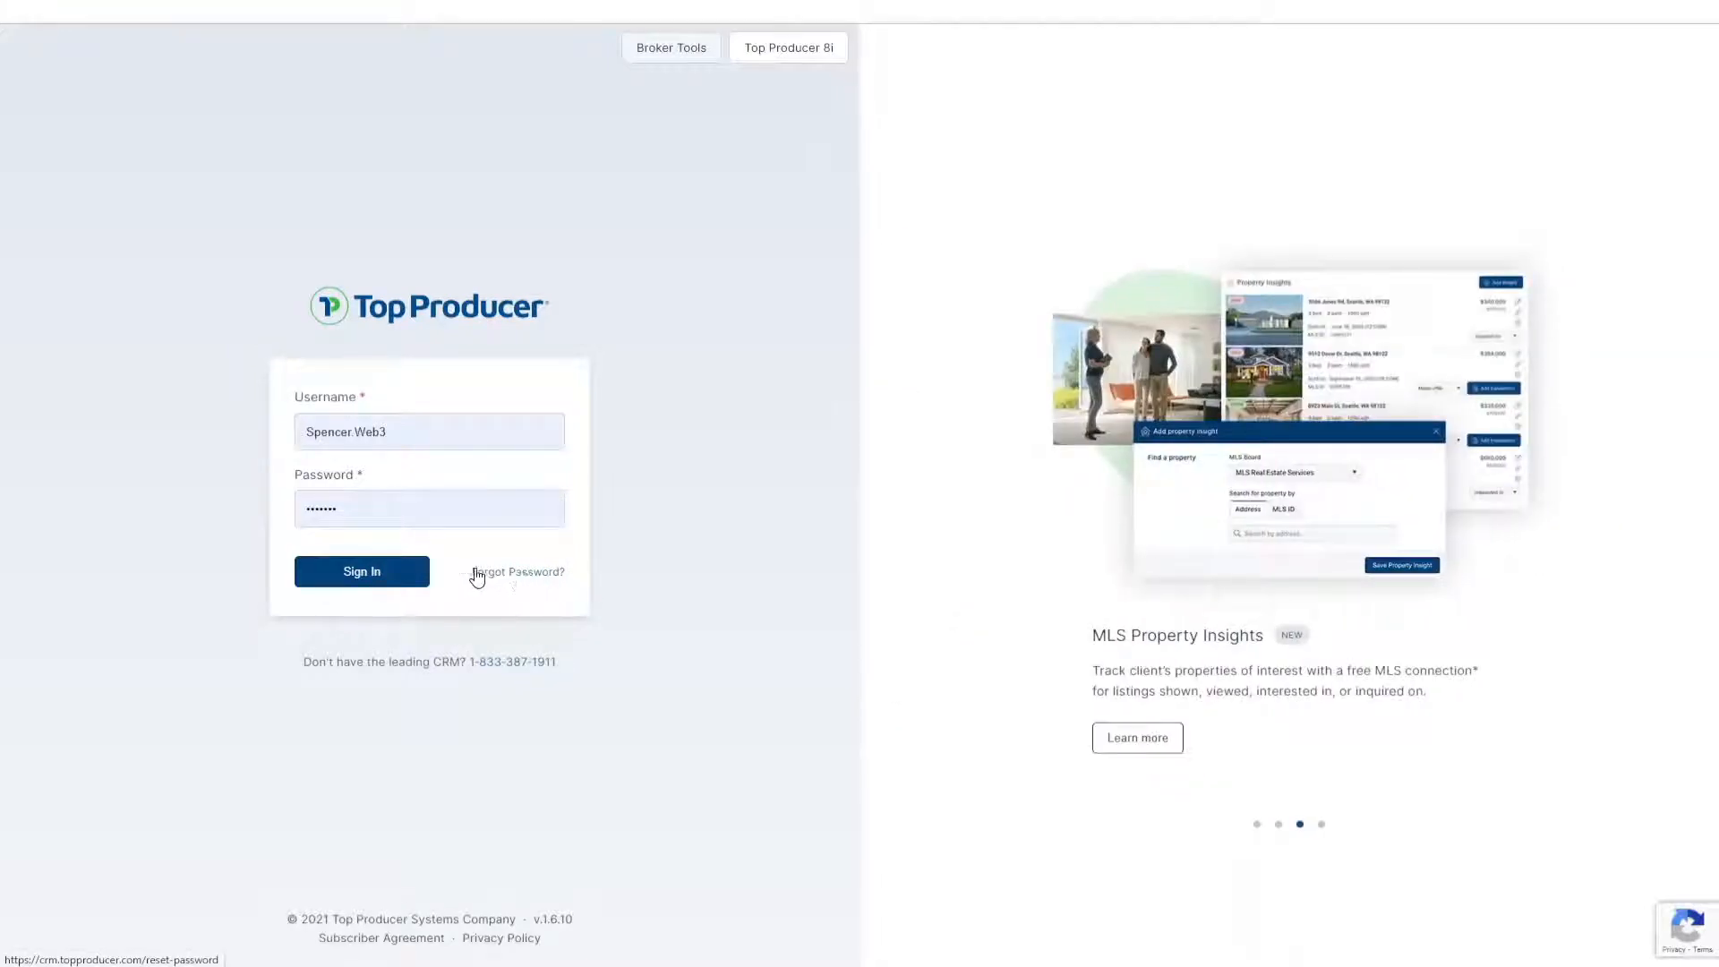
{"action": "left_click", "coordinate": [392, 573]}
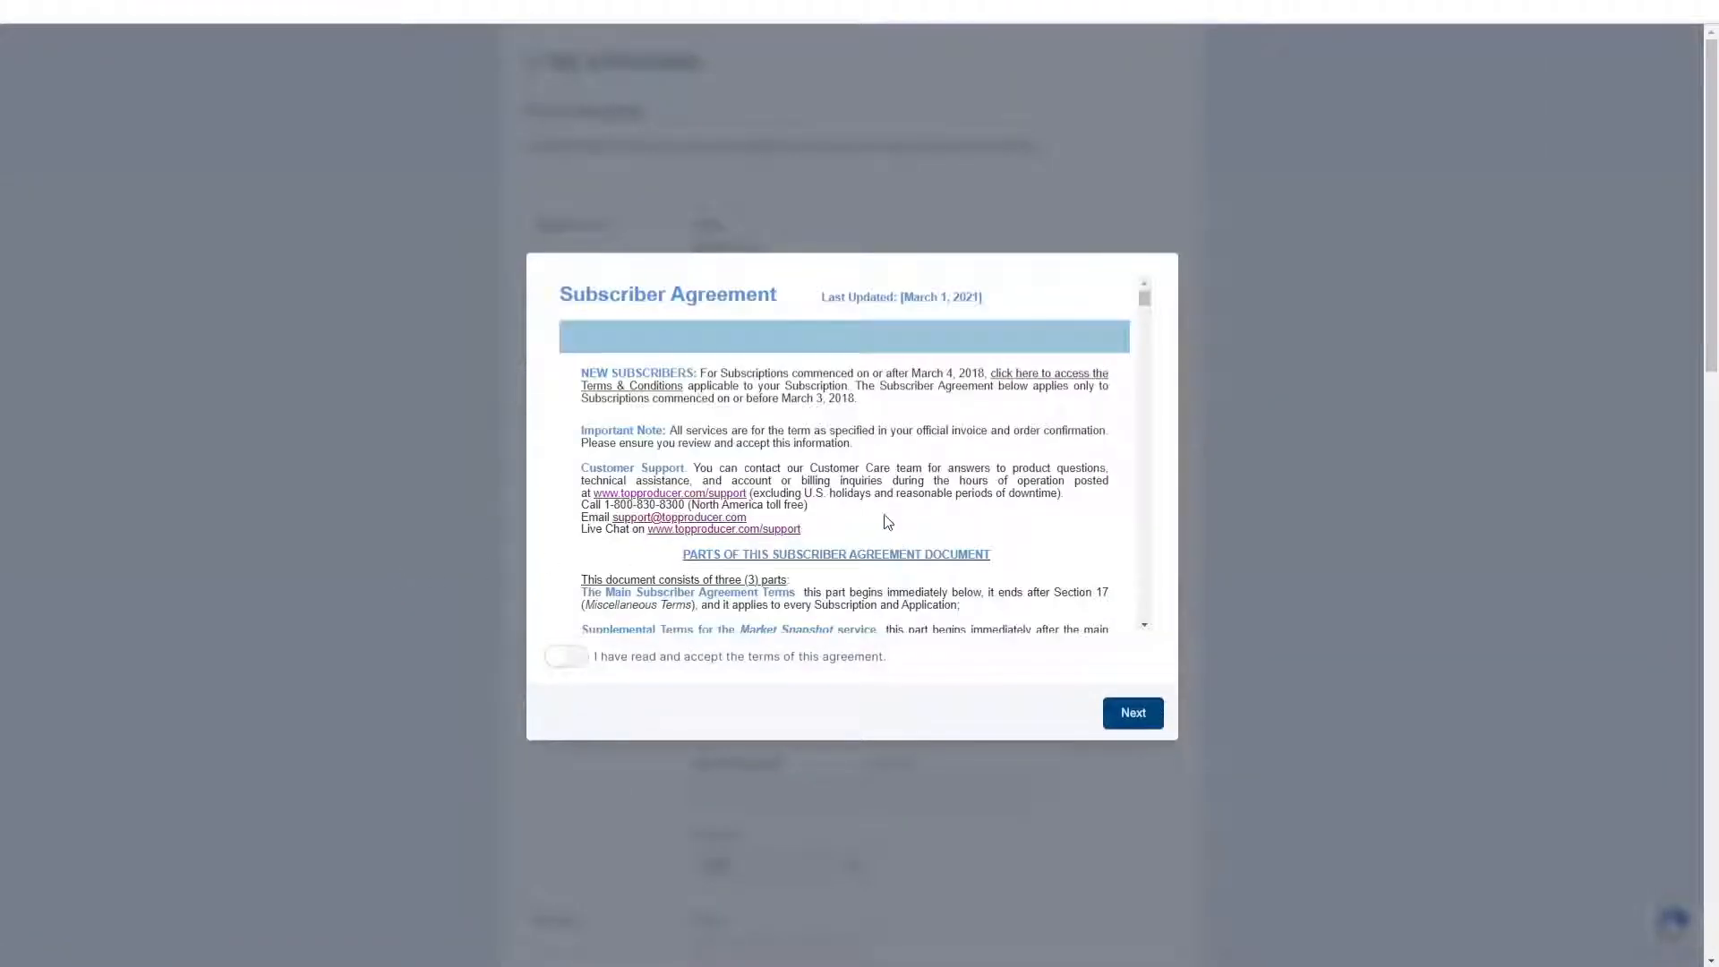
Step: Turn on 'I have read and accept the terms' and continue past the Subscriber Agreement
{"action": "left_click", "coordinate": [882, 516]}
{"action": "left_click", "coordinate": [882, 516]}
{"action": "left_click", "coordinate": [883, 518]}
{"action": "left_click", "coordinate": [883, 518]}
{"action": "left_click", "coordinate": [883, 520]}
{"action": "left_click", "coordinate": [884, 521]}
{"action": "left_click", "coordinate": [883, 517]}
{"action": "left_click", "coordinate": [883, 517]}
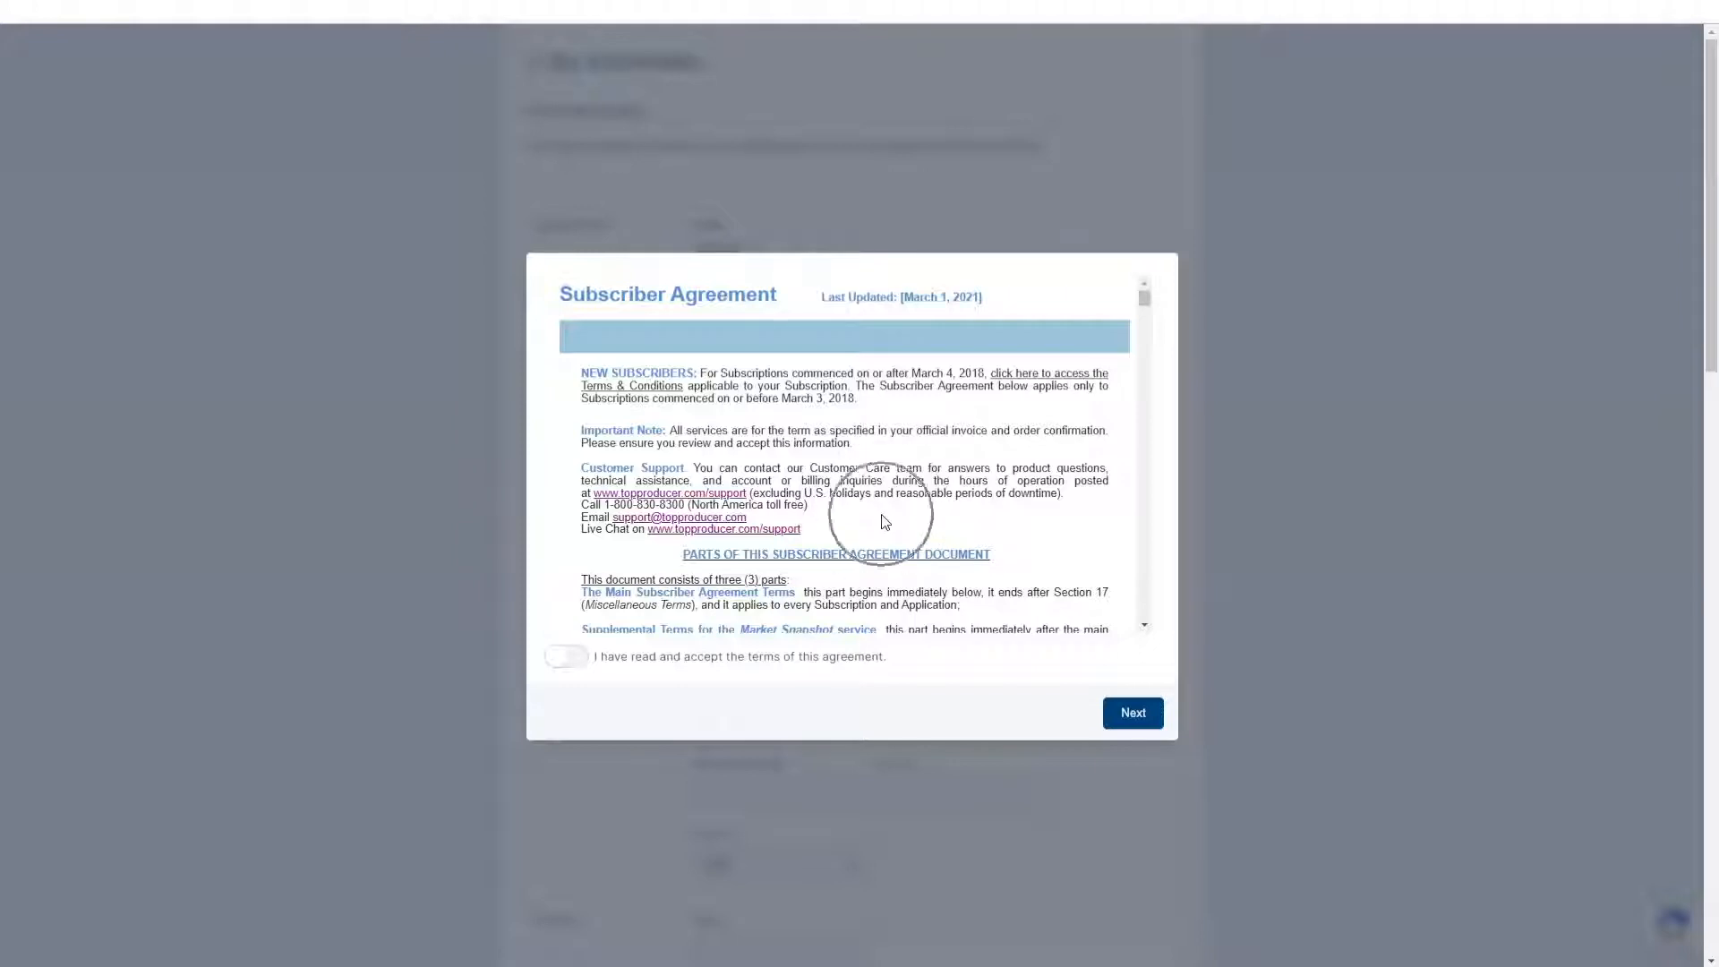
{"action": "left_click", "coordinate": [883, 518]}
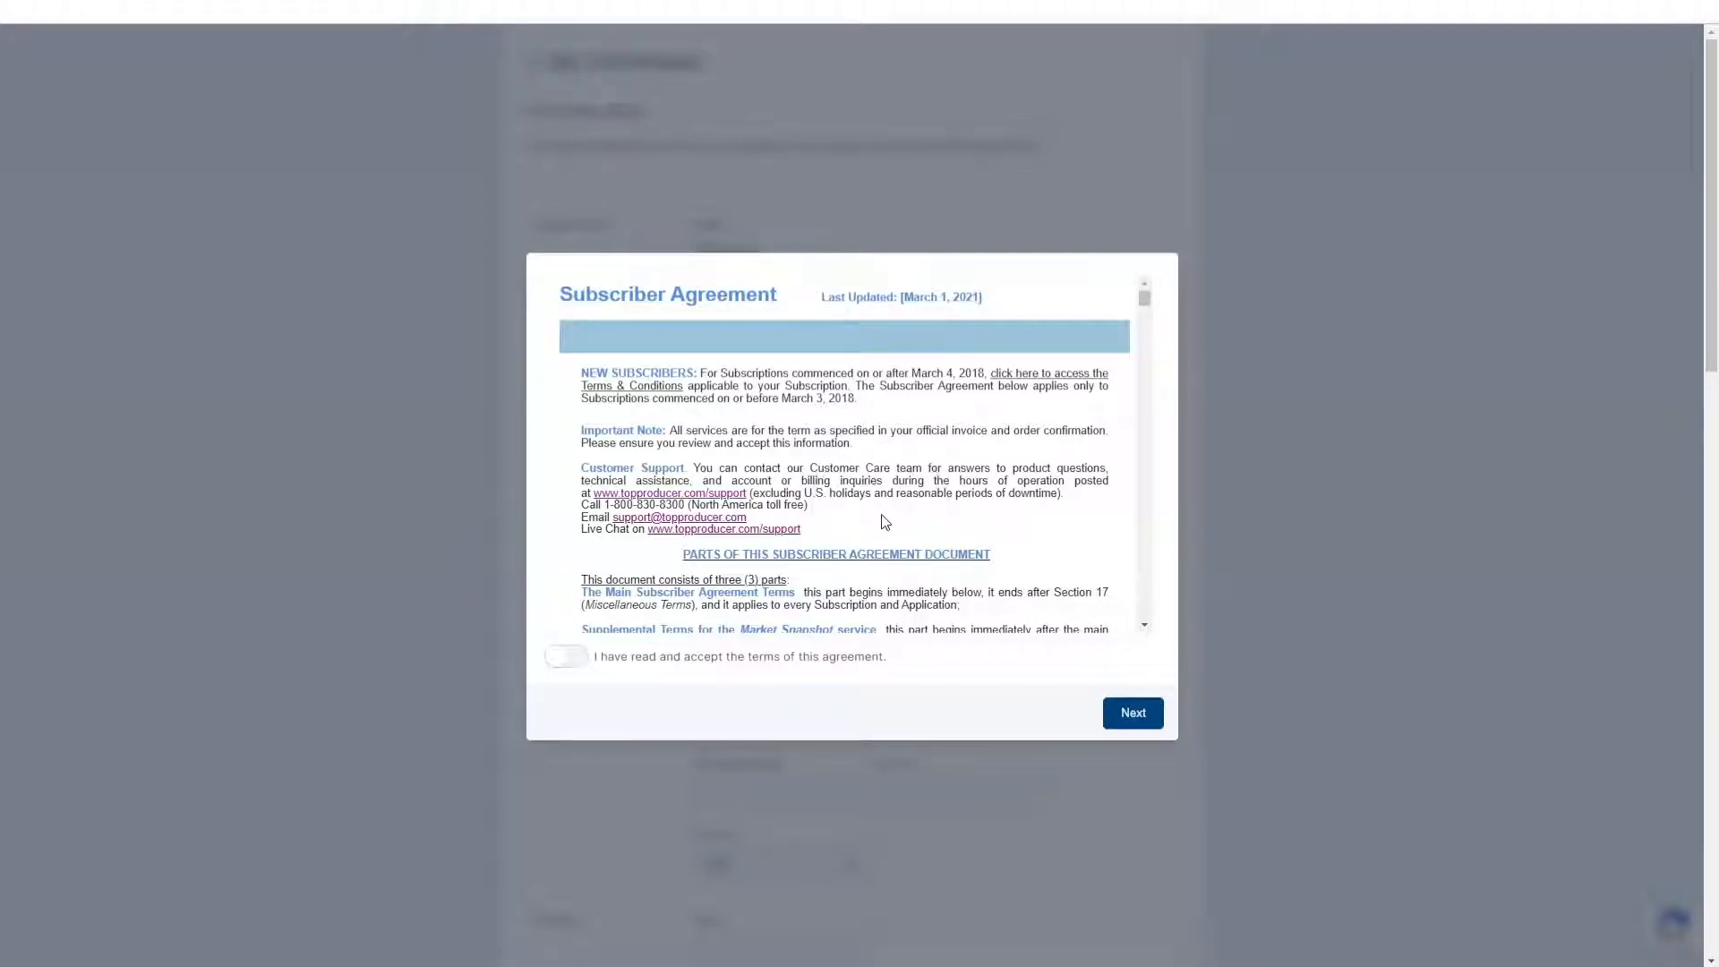
{"action": "left_click", "coordinate": [883, 517]}
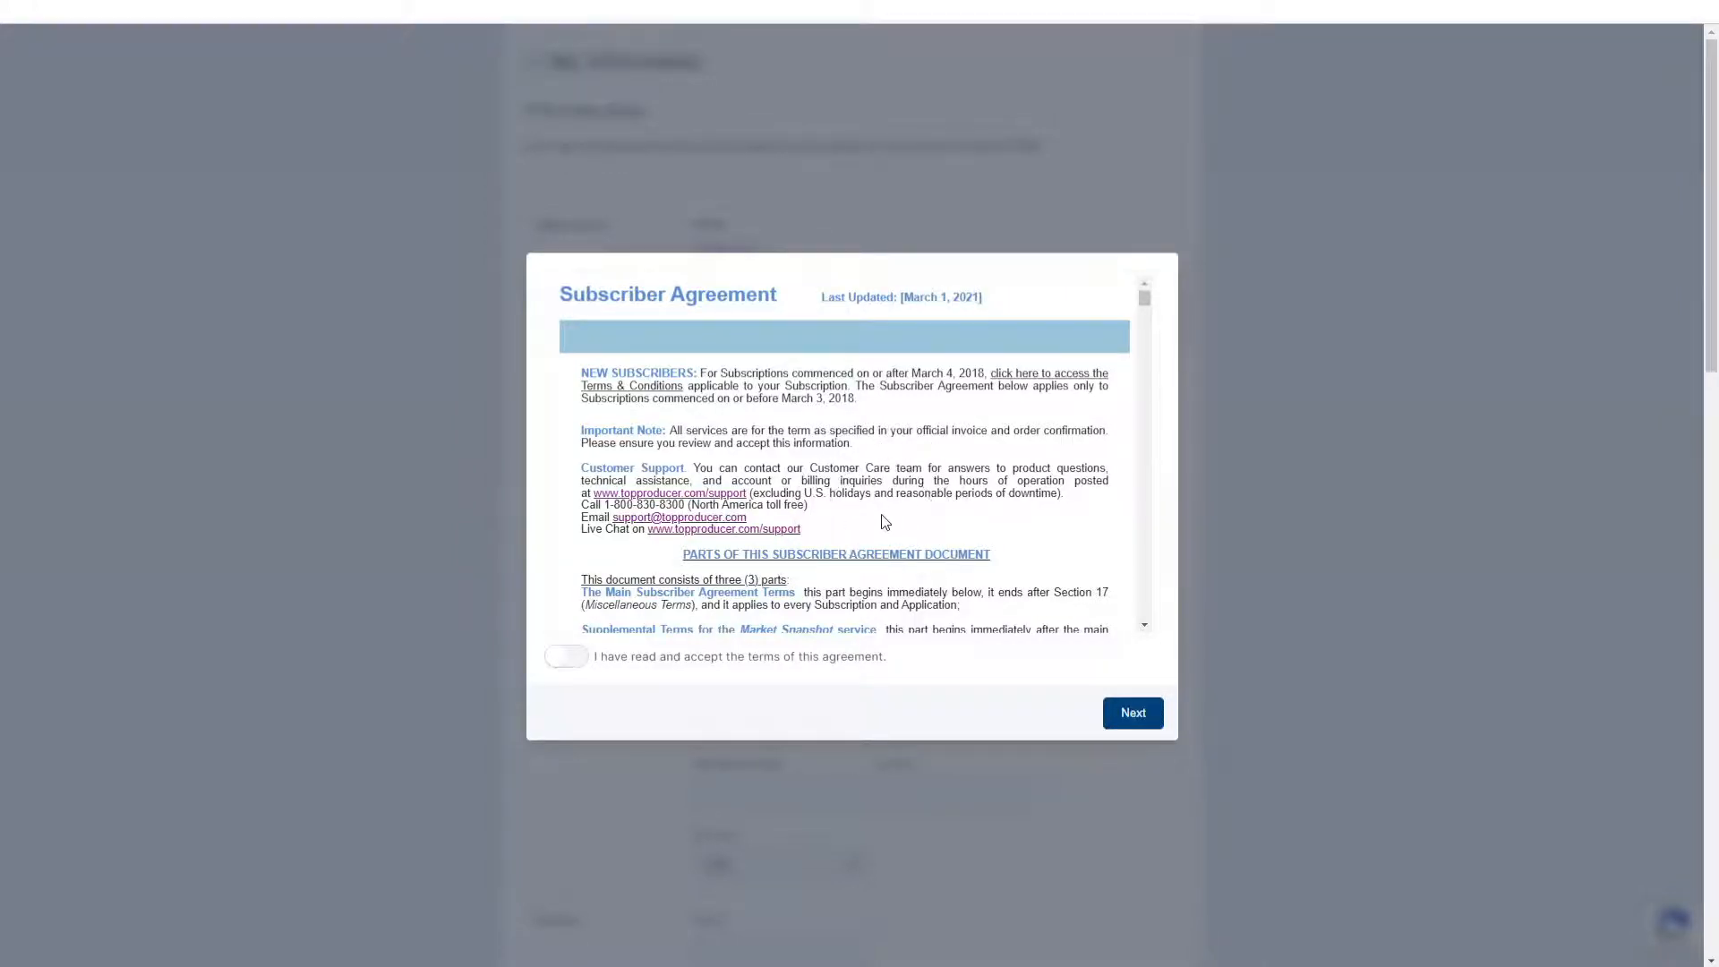
{"action": "left_click", "coordinate": [568, 663]}
{"action": "left_click", "coordinate": [571, 665]}
{"action": "left_click", "coordinate": [570, 665]}
{"action": "left_click", "coordinate": [1152, 723]}
{"action": "left_click", "coordinate": [1153, 726]}
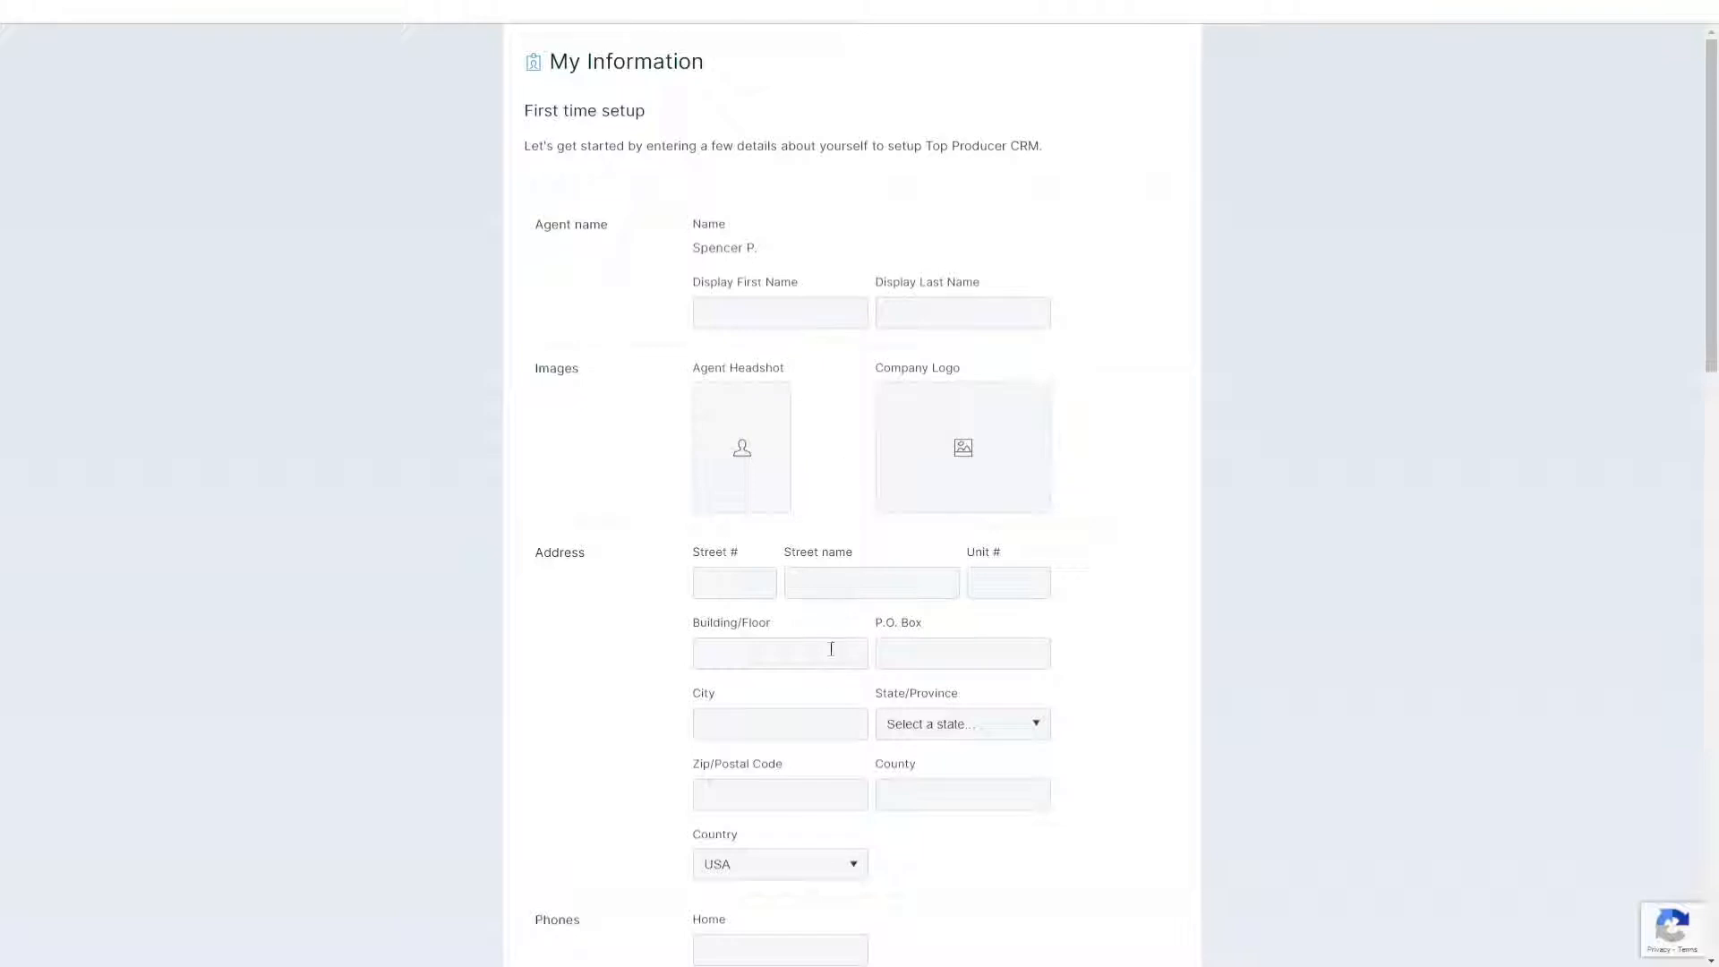
Step: Scroll through the My Information form fields to review them
{"action": "scroll", "coordinate": [825, 694], "scroll_direction": "down", "scroll_amount": 5}
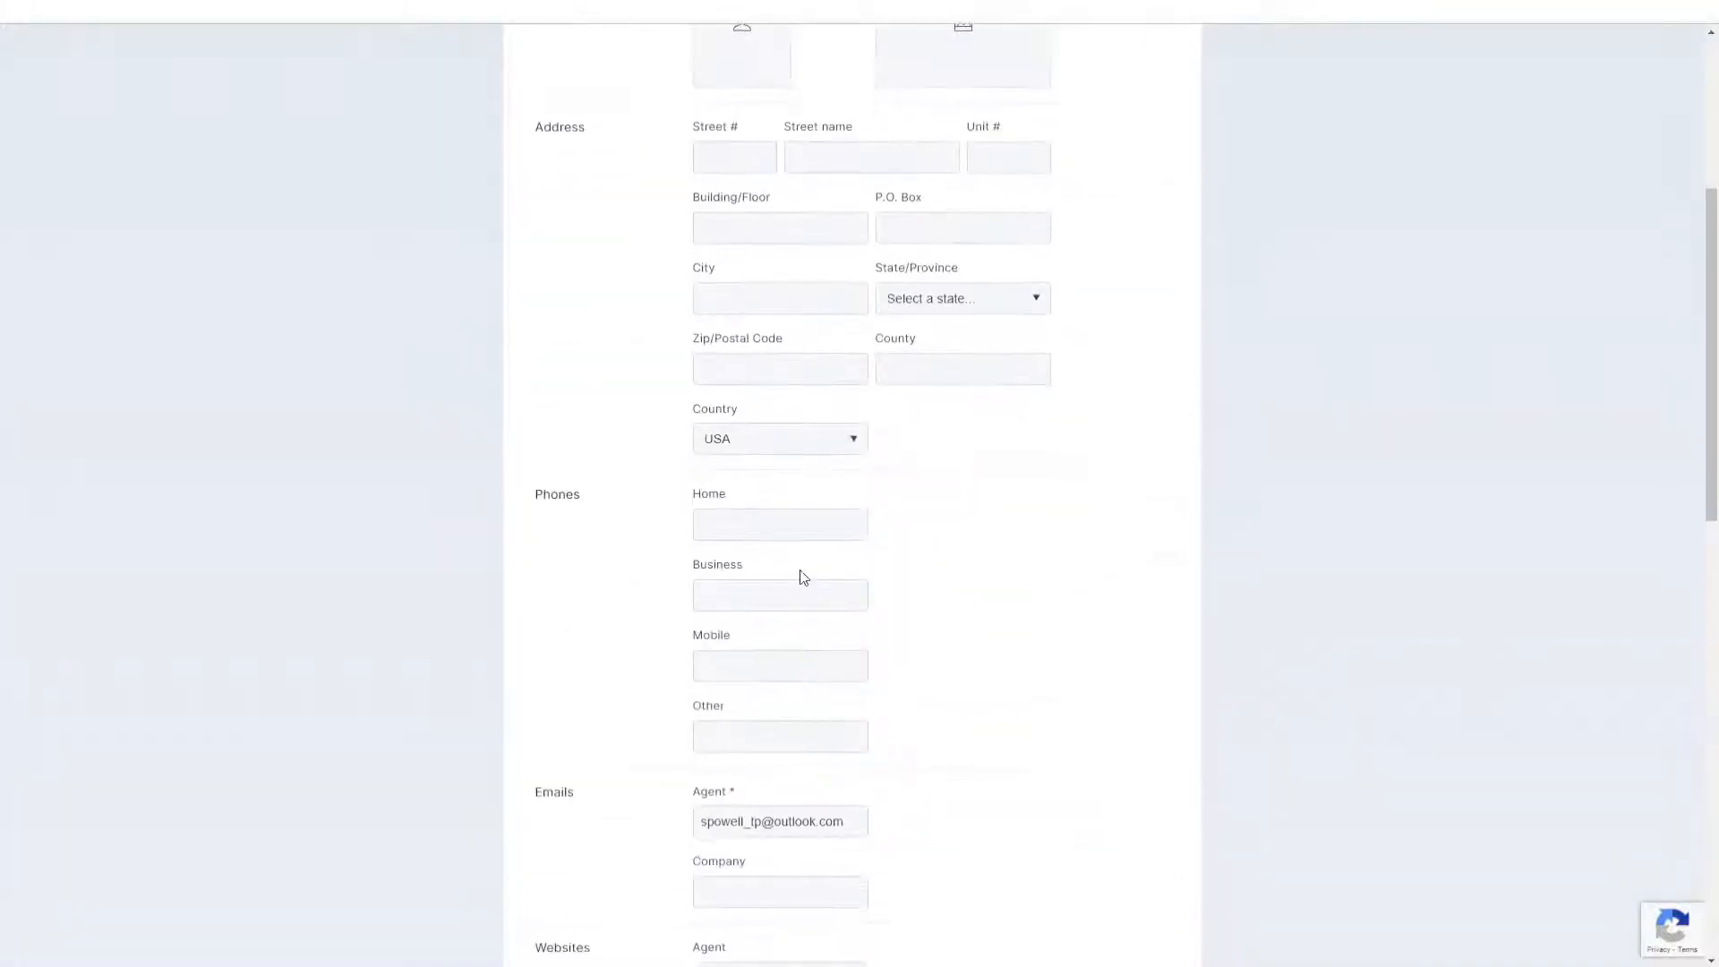
{"action": "scroll", "coordinate": [803, 578], "scroll_direction": "down", "scroll_amount": 3}
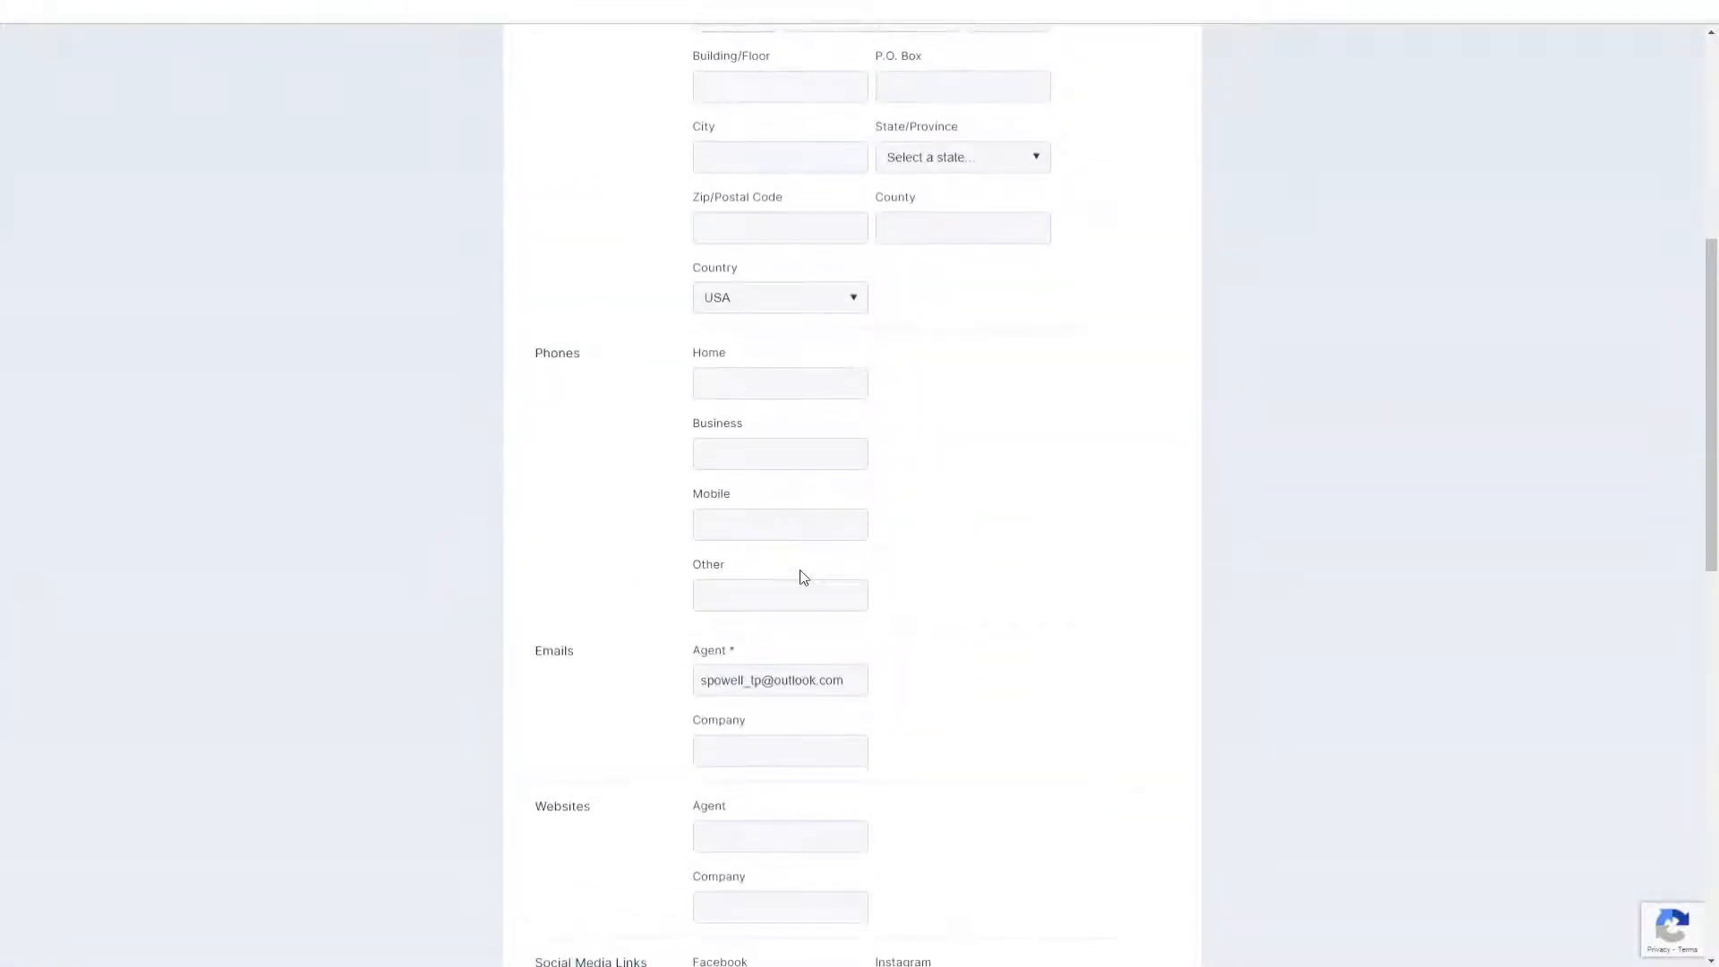
{"action": "scroll", "coordinate": [801, 583], "scroll_direction": "down", "scroll_amount": 1}
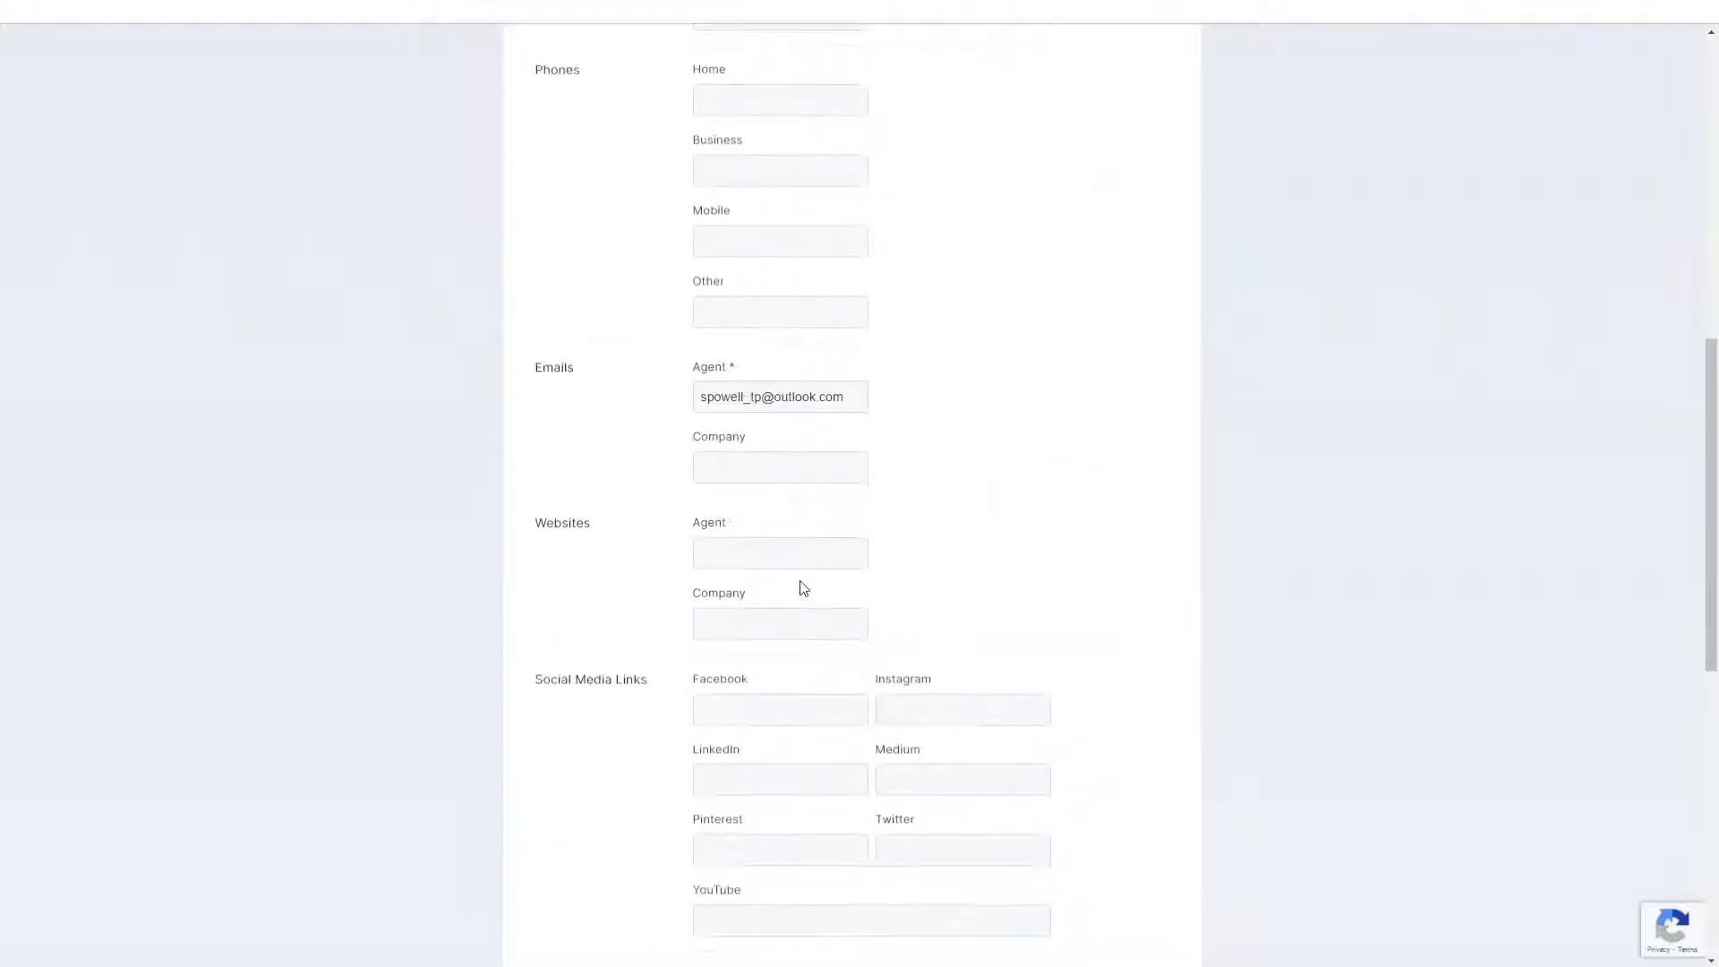
{"action": "left_click", "coordinate": [800, 580]}
{"action": "left_click", "coordinate": [801, 751]}
{"action": "scroll", "coordinate": [803, 759], "scroll_direction": "down", "scroll_amount": 5}
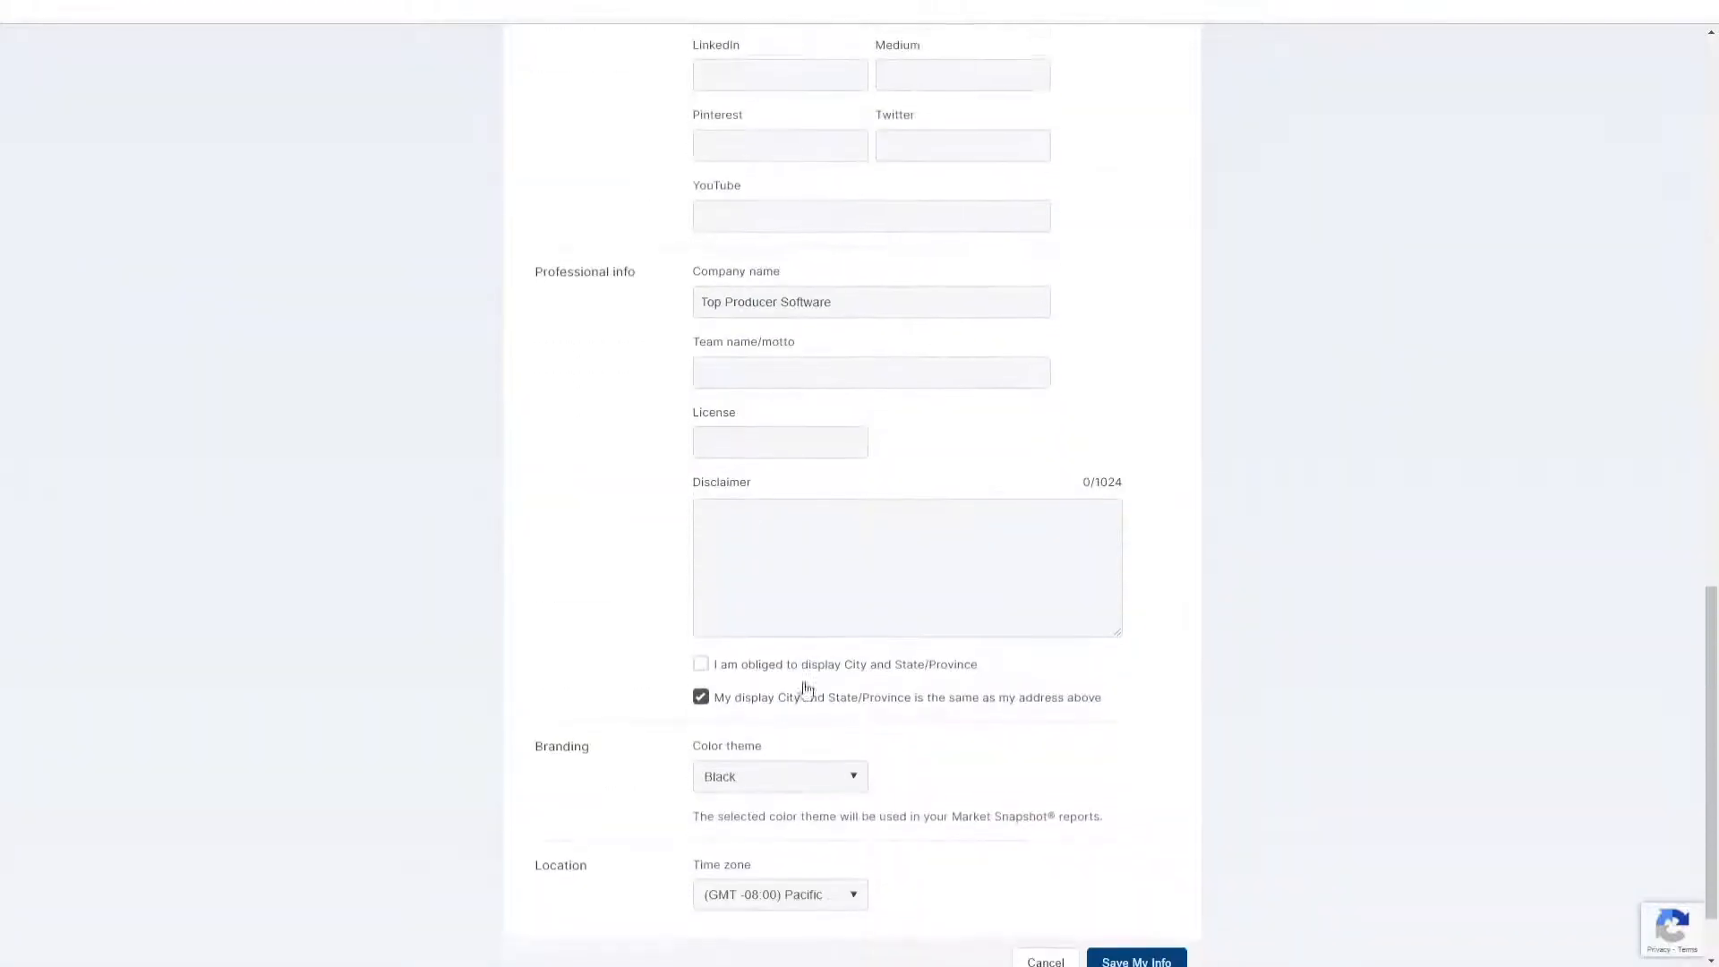
{"action": "left_click", "coordinate": [777, 358]}
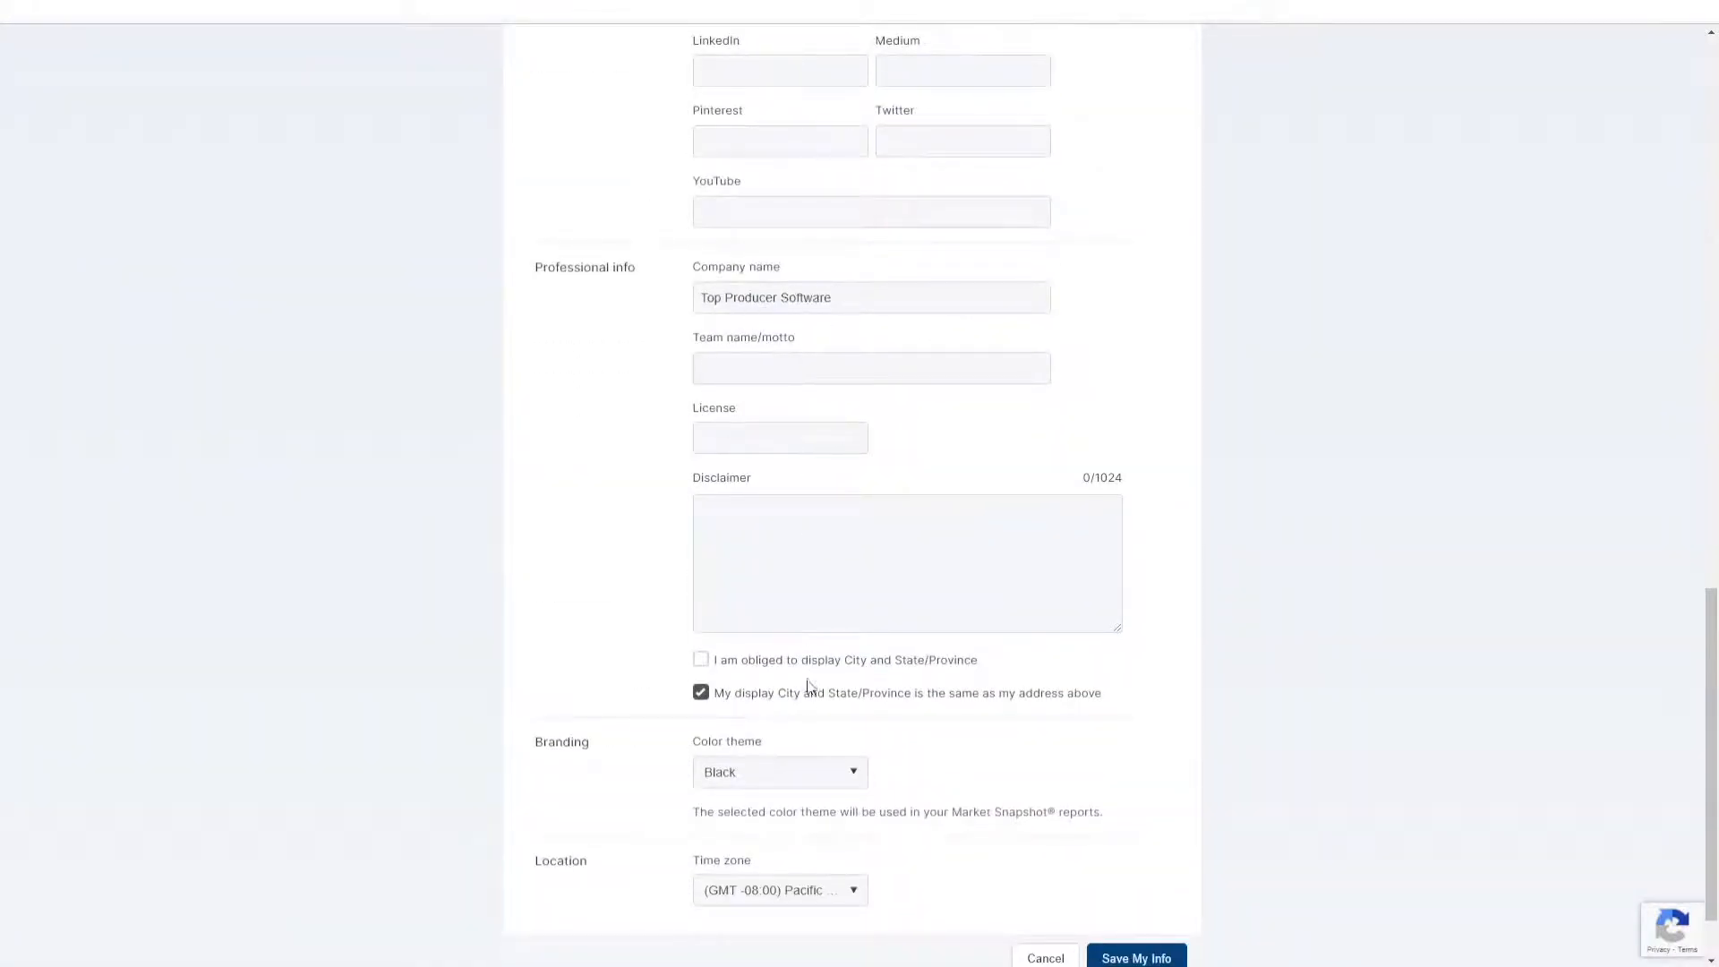
{"action": "scroll", "coordinate": [809, 890], "scroll_direction": "down", "scroll_amount": 1}
Step: Keep the time zone set to Pacific and save My Information
{"action": "left_click", "coordinate": [778, 813]}
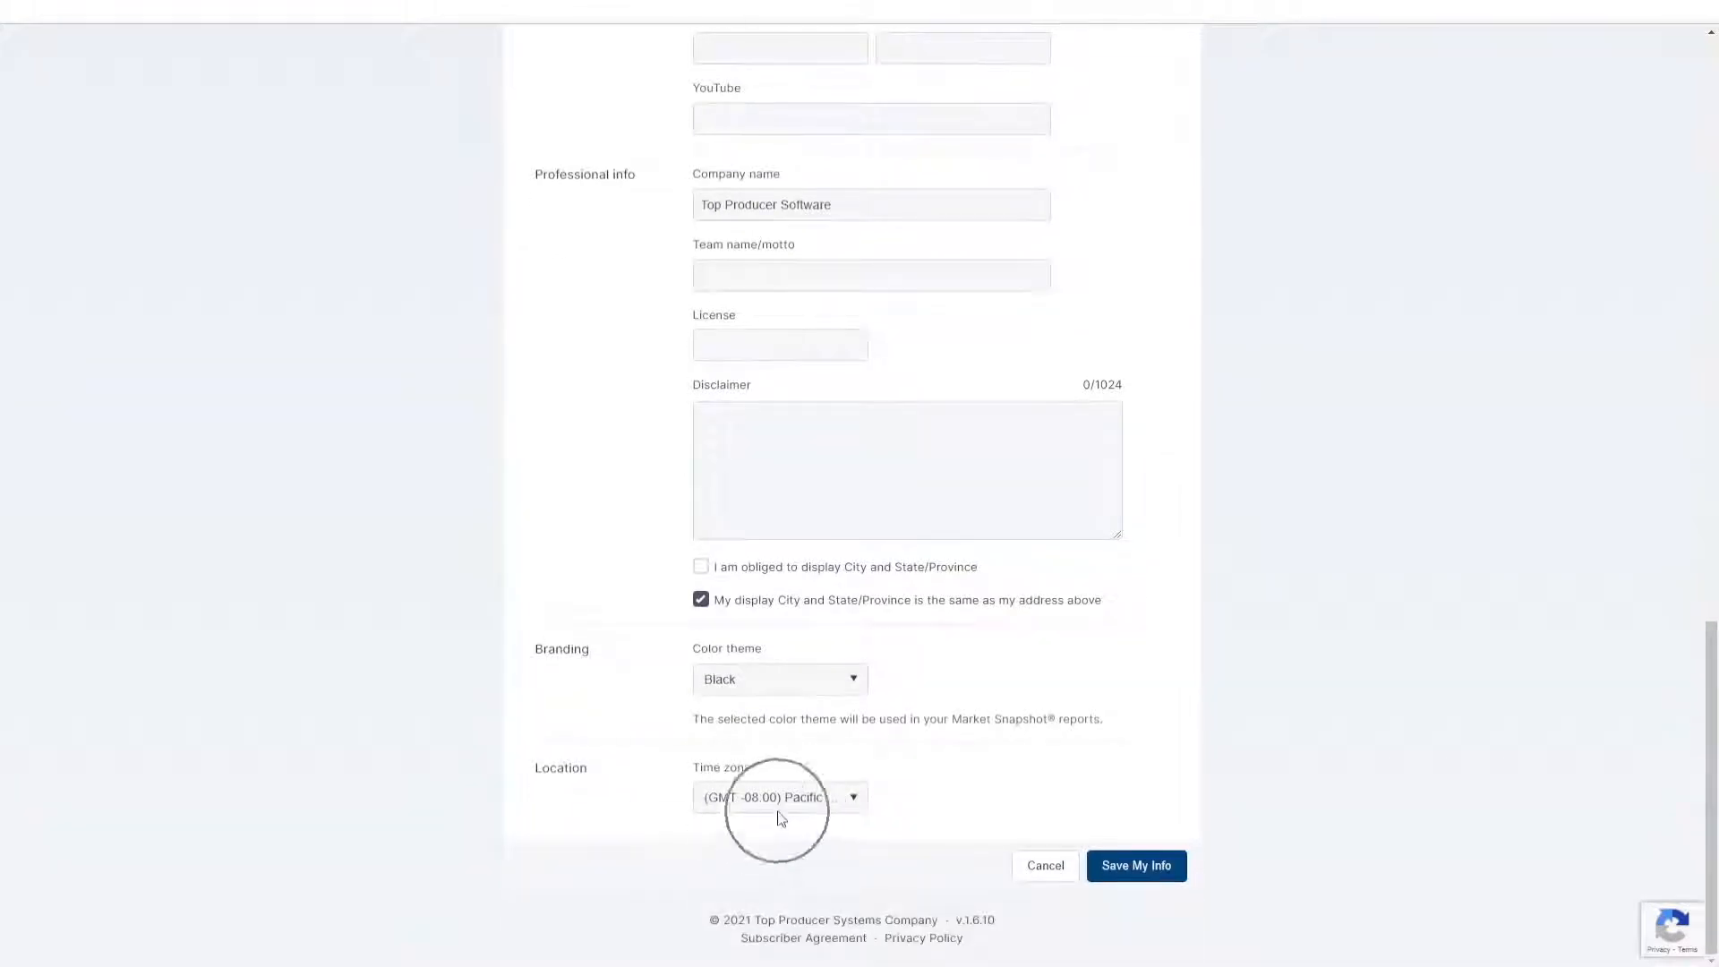
{"action": "left_click", "coordinate": [778, 814]}
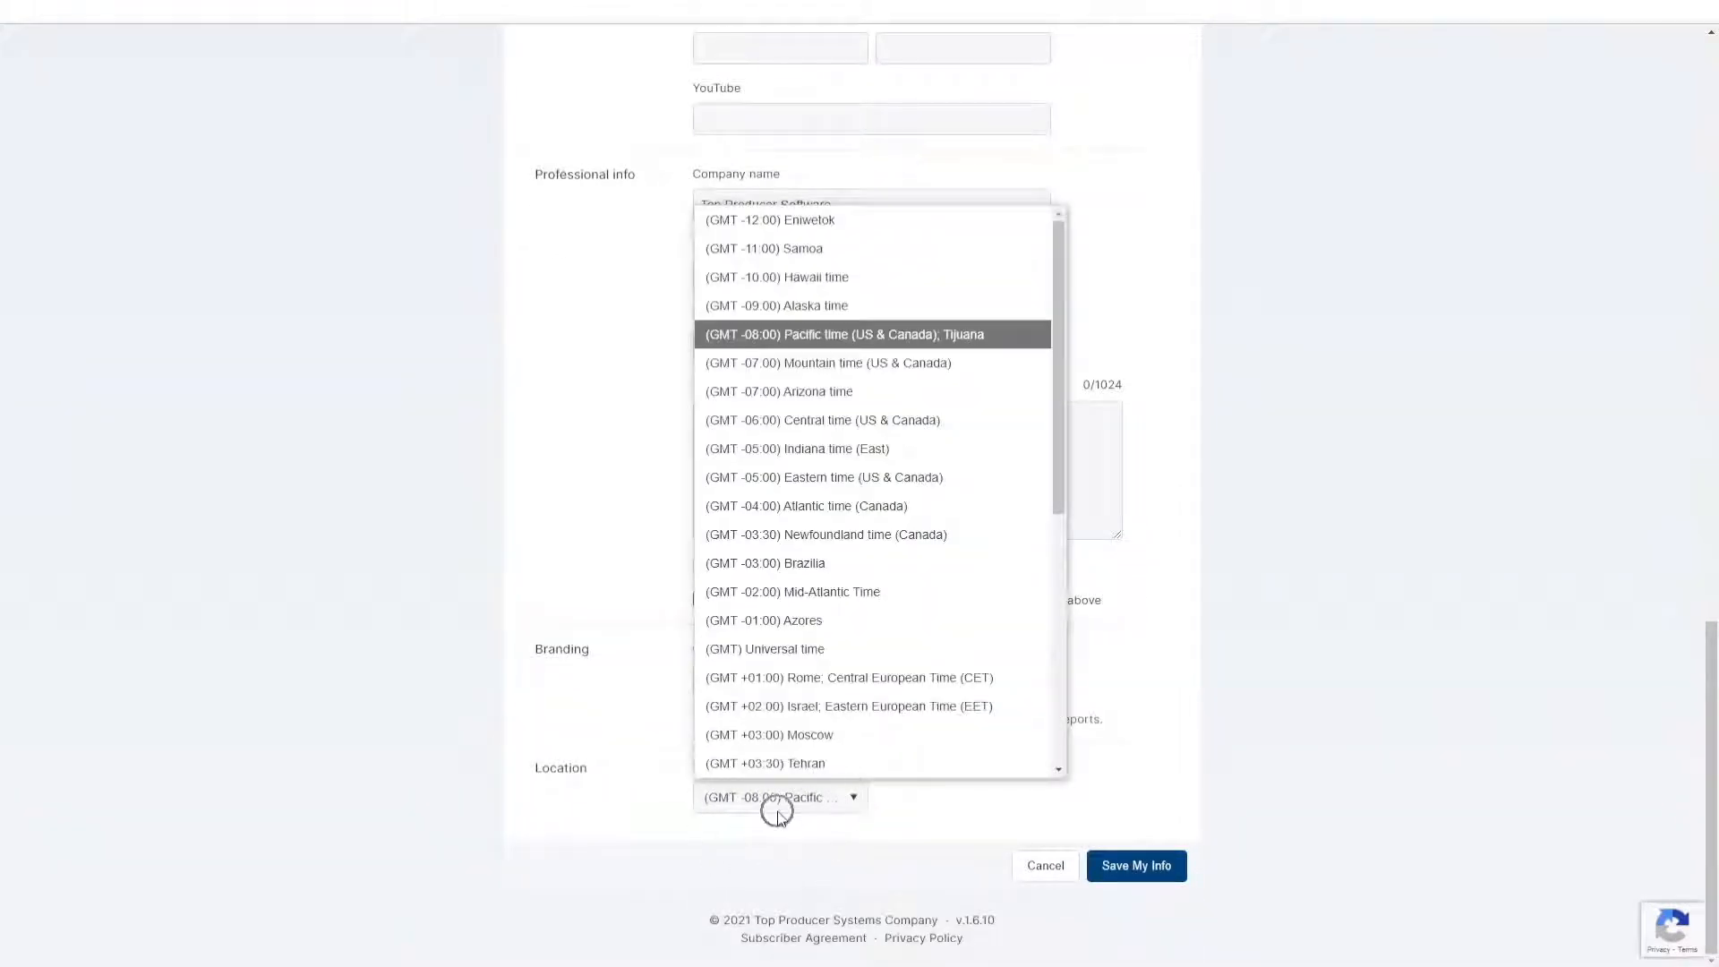
{"action": "left_click", "coordinate": [1151, 875]}
{"action": "left_click", "coordinate": [1153, 876]}
{"action": "left_click", "coordinate": [1151, 875]}
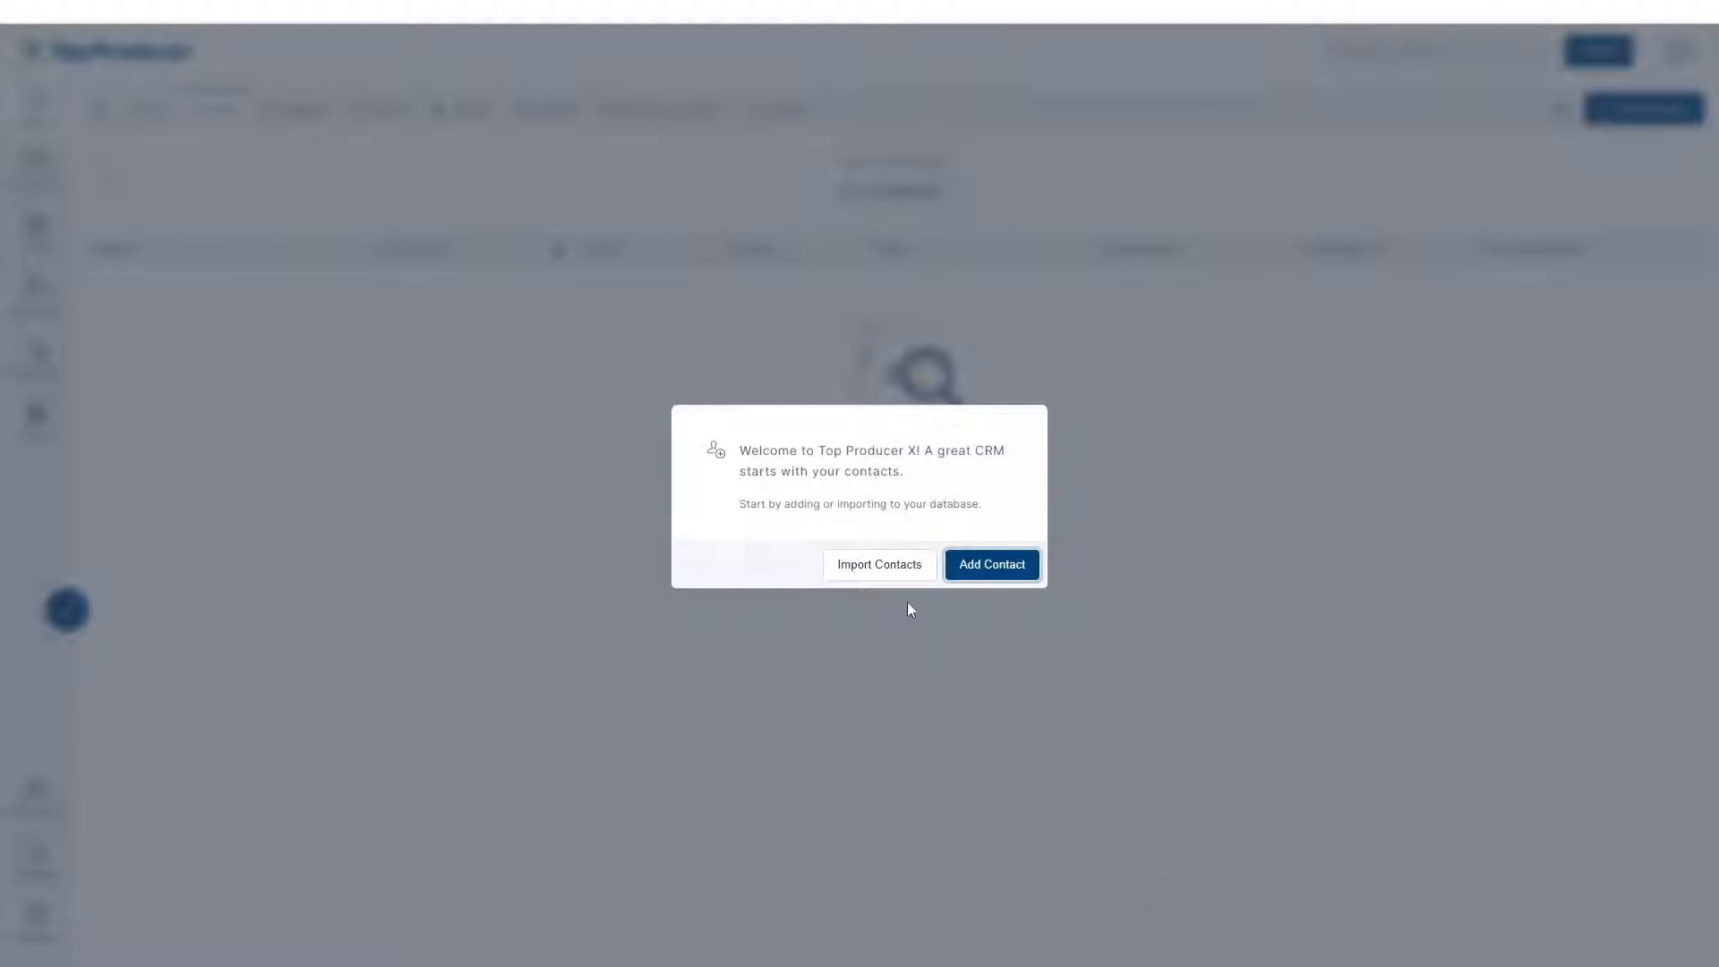
Step: Choose Add Contact in the Welcome dialog to start a new contact
{"action": "left_click", "coordinate": [1003, 577]}
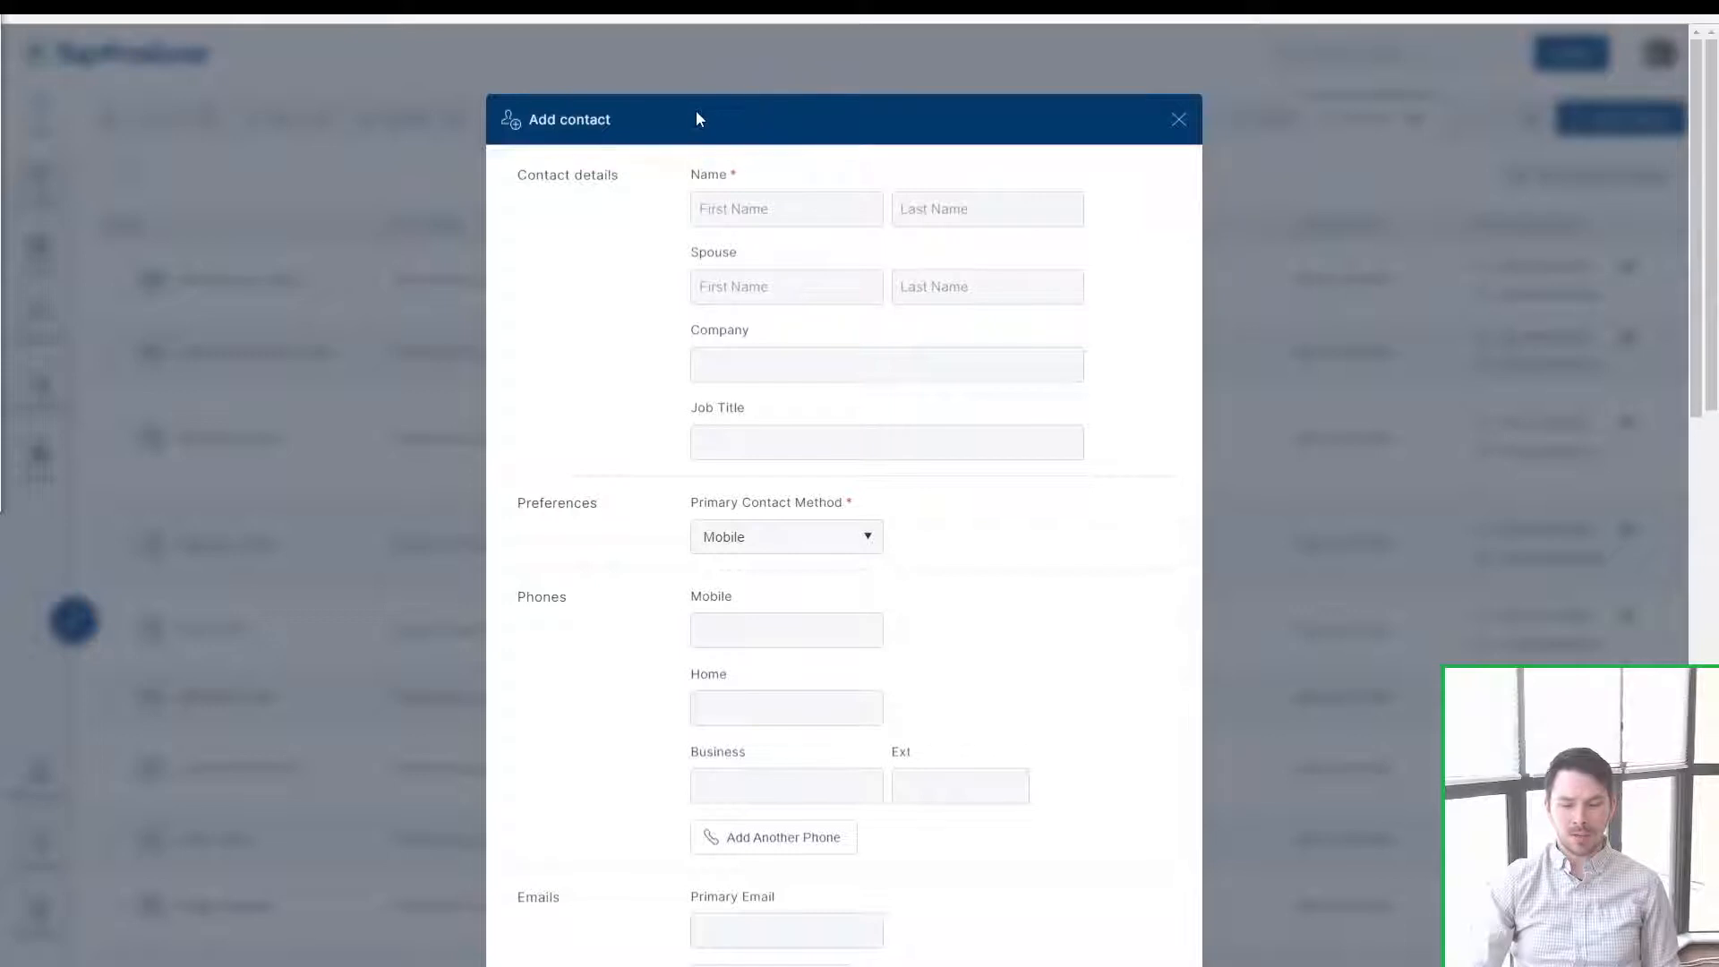
Step: Fill in the First Name and Last Name fields with the contact's name
{"action": "left_click_drag", "start_coordinate": [728, 178], "coordinate": [690, 180]}
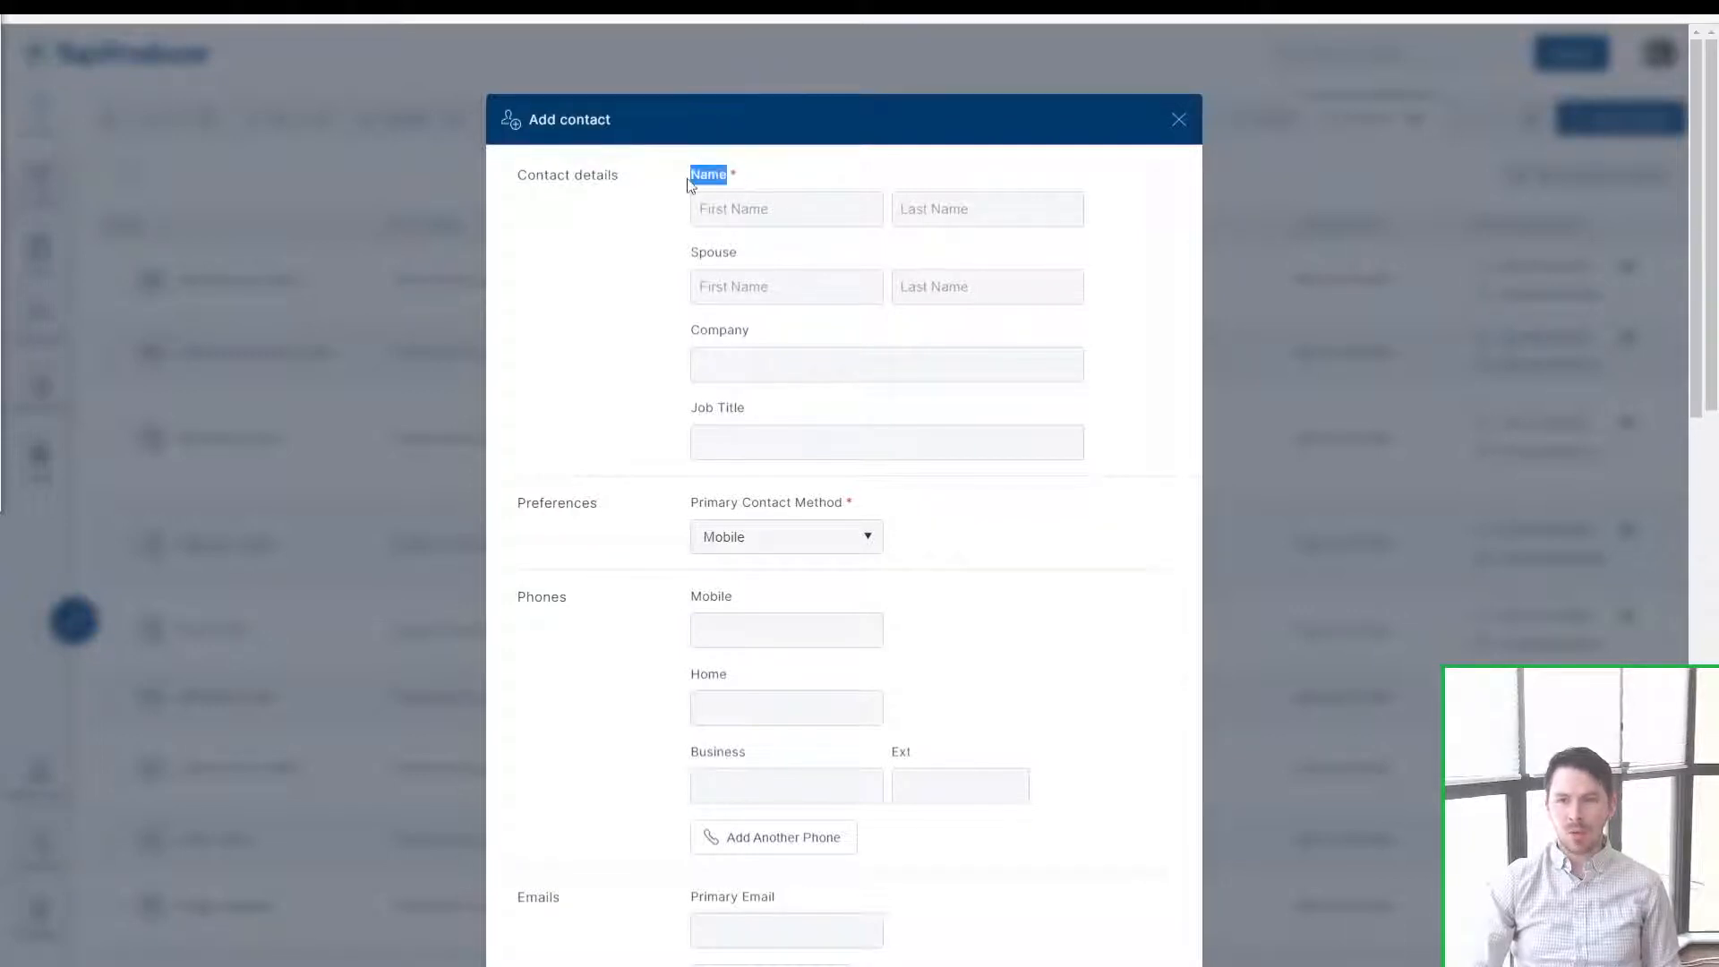
{"action": "left_click", "coordinate": [687, 178]}
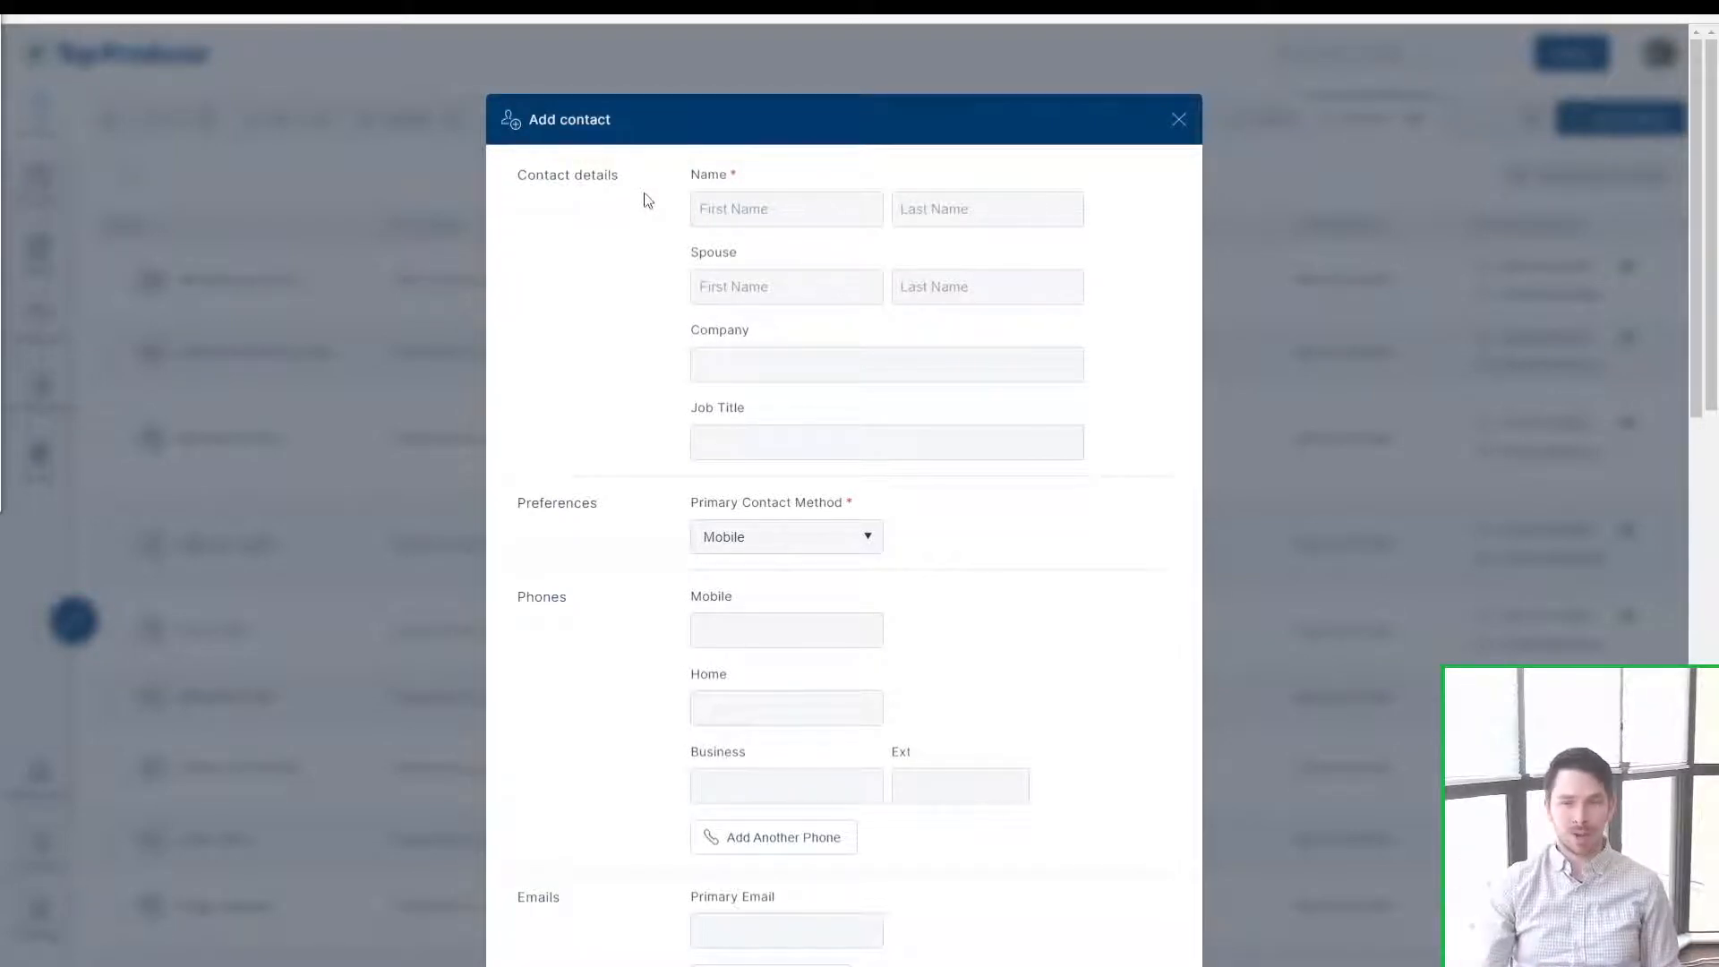
{"action": "left_click_drag", "start_coordinate": [622, 202], "coordinate": [566, 230]}
{"action": "left_click", "coordinate": [567, 231]}
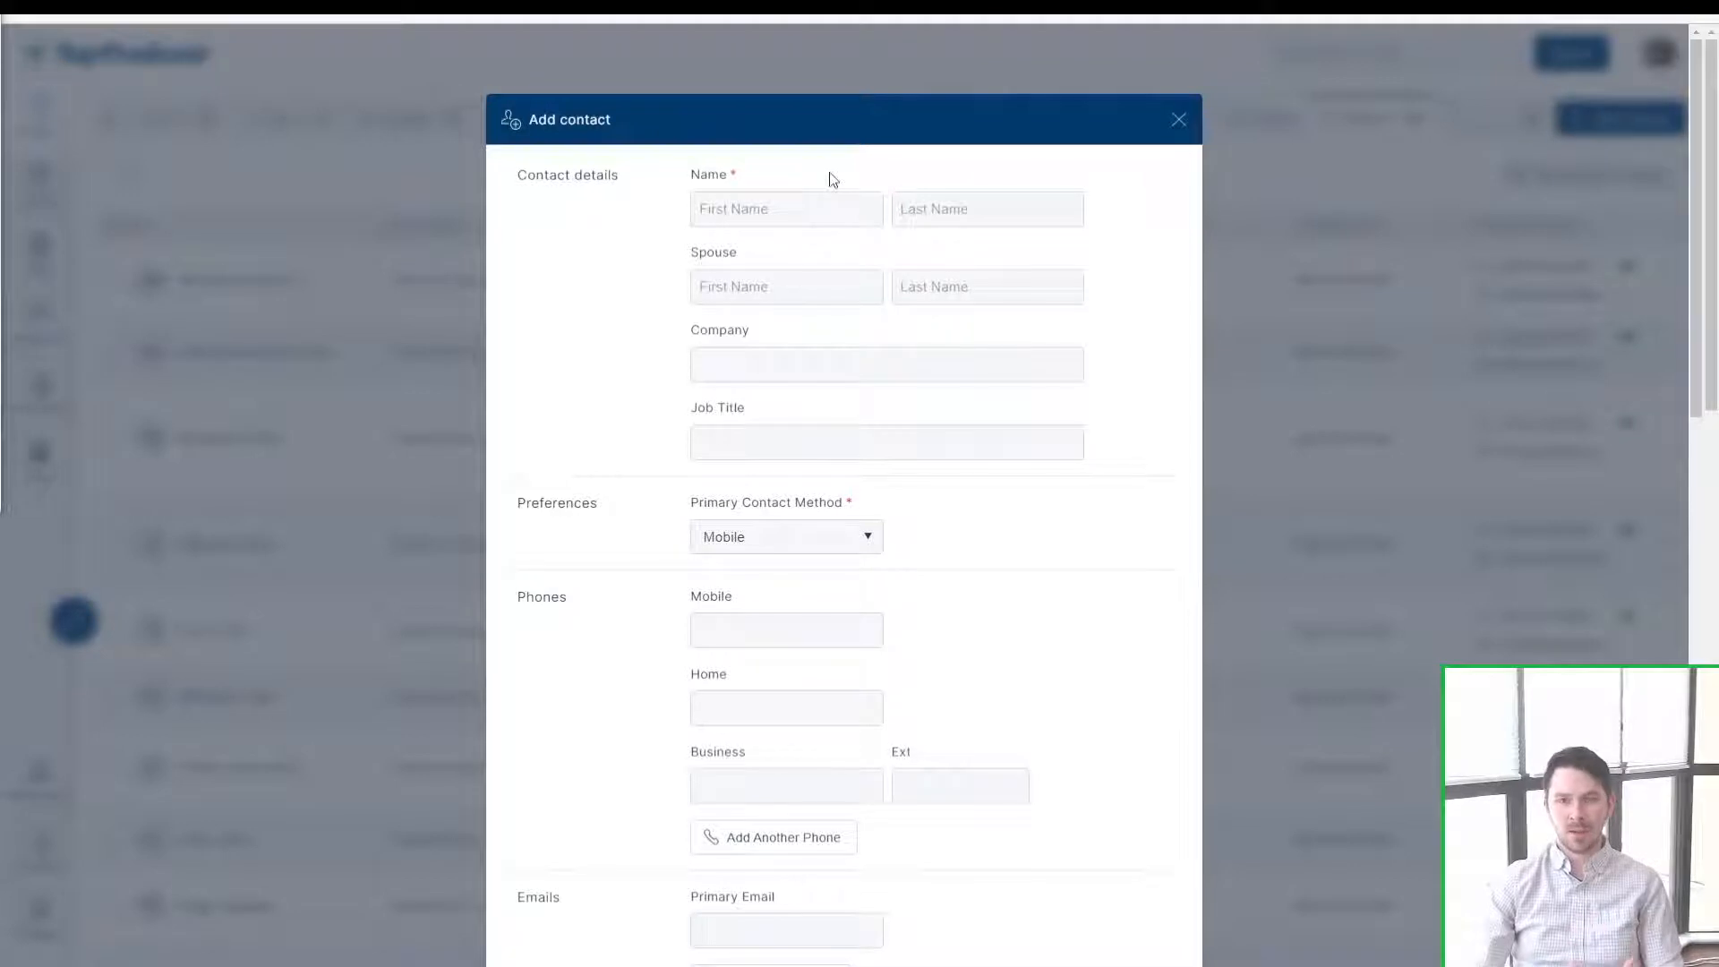
{"action": "left_click", "coordinate": [774, 209]}
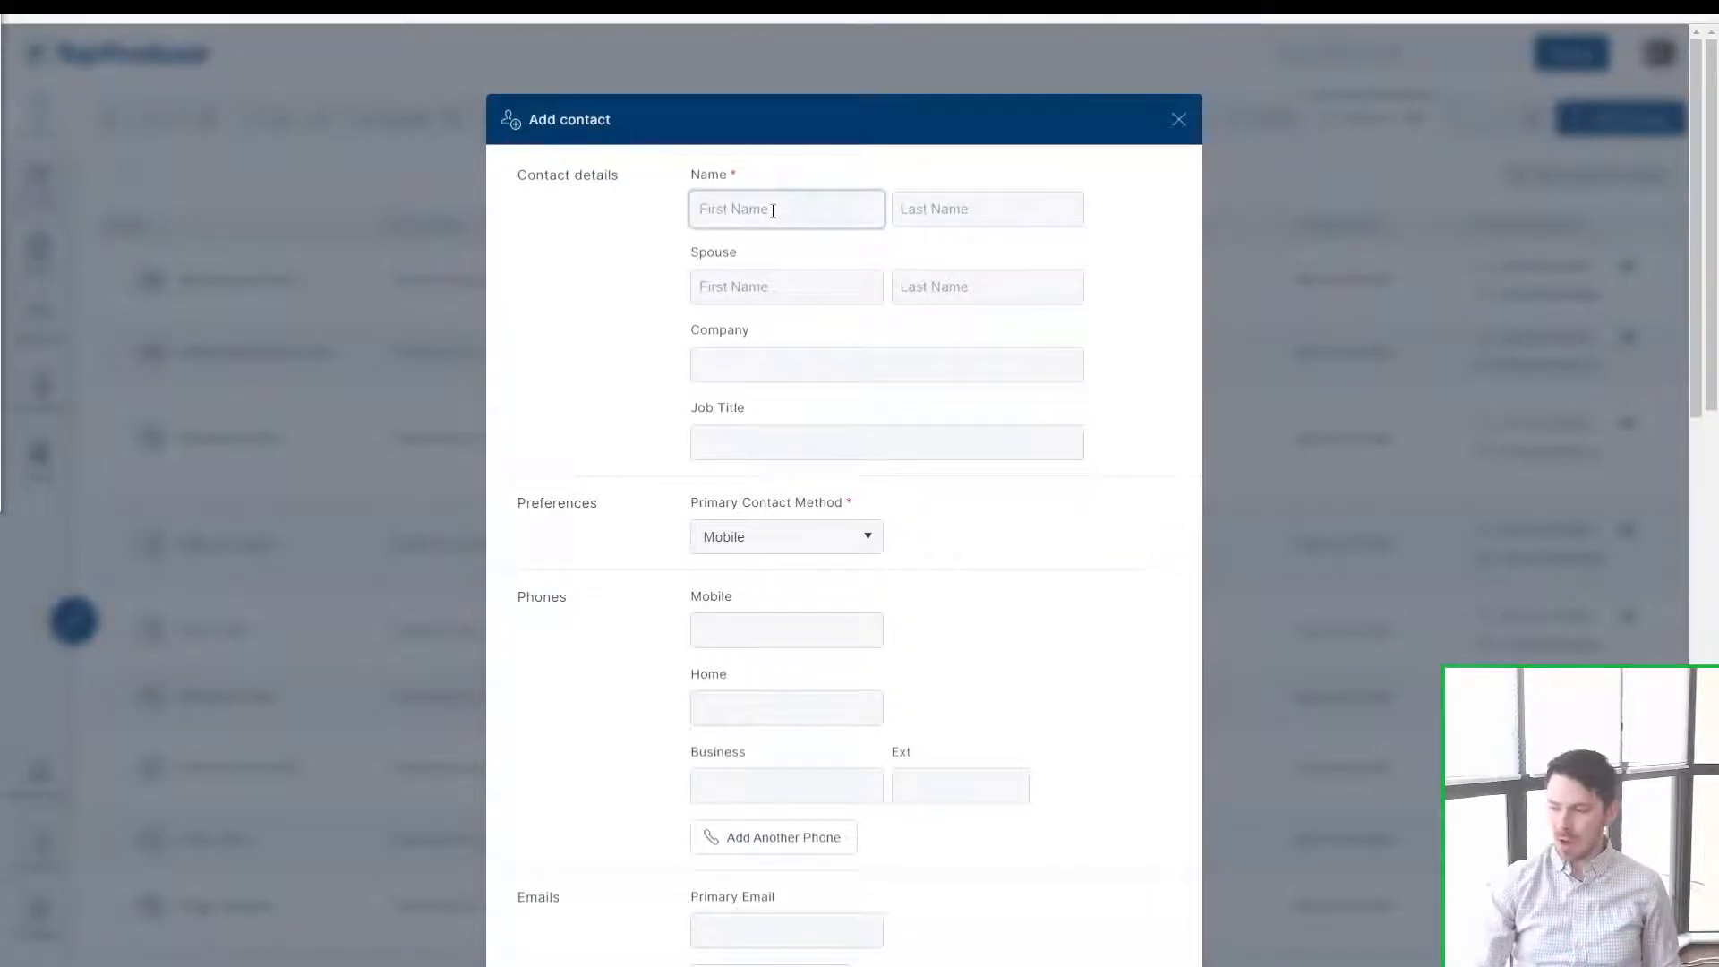
{"action": "left_click", "coordinate": [818, 159]}
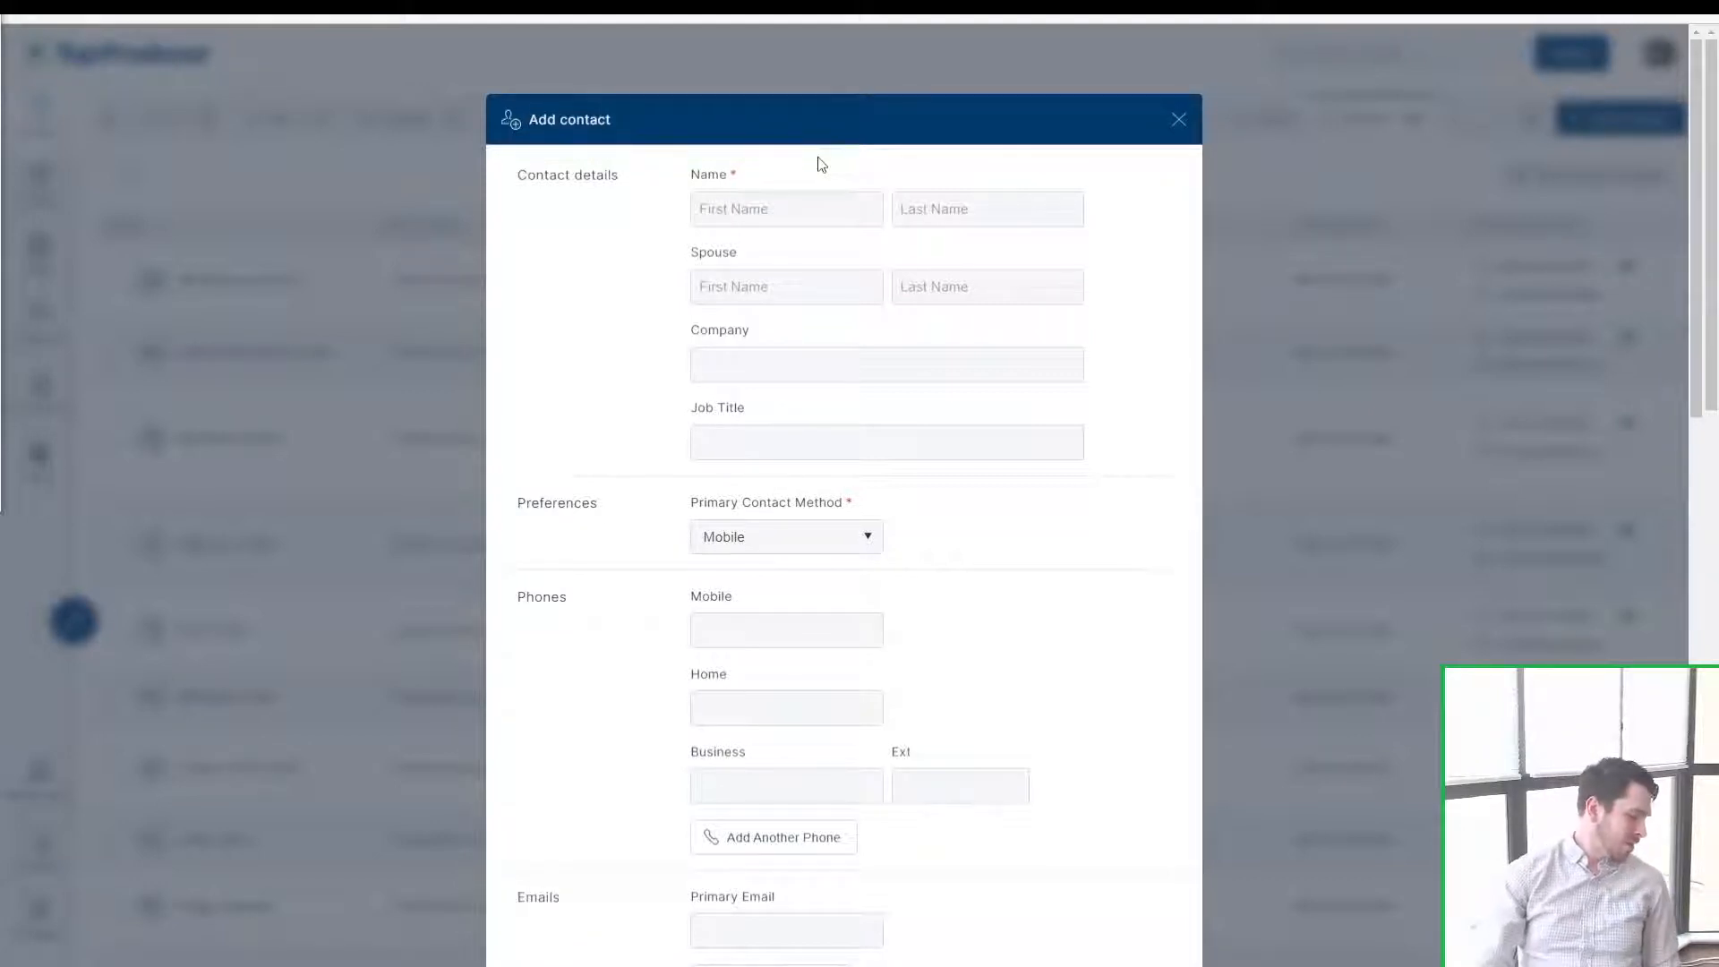
{"action": "left_click", "coordinate": [813, 204]}
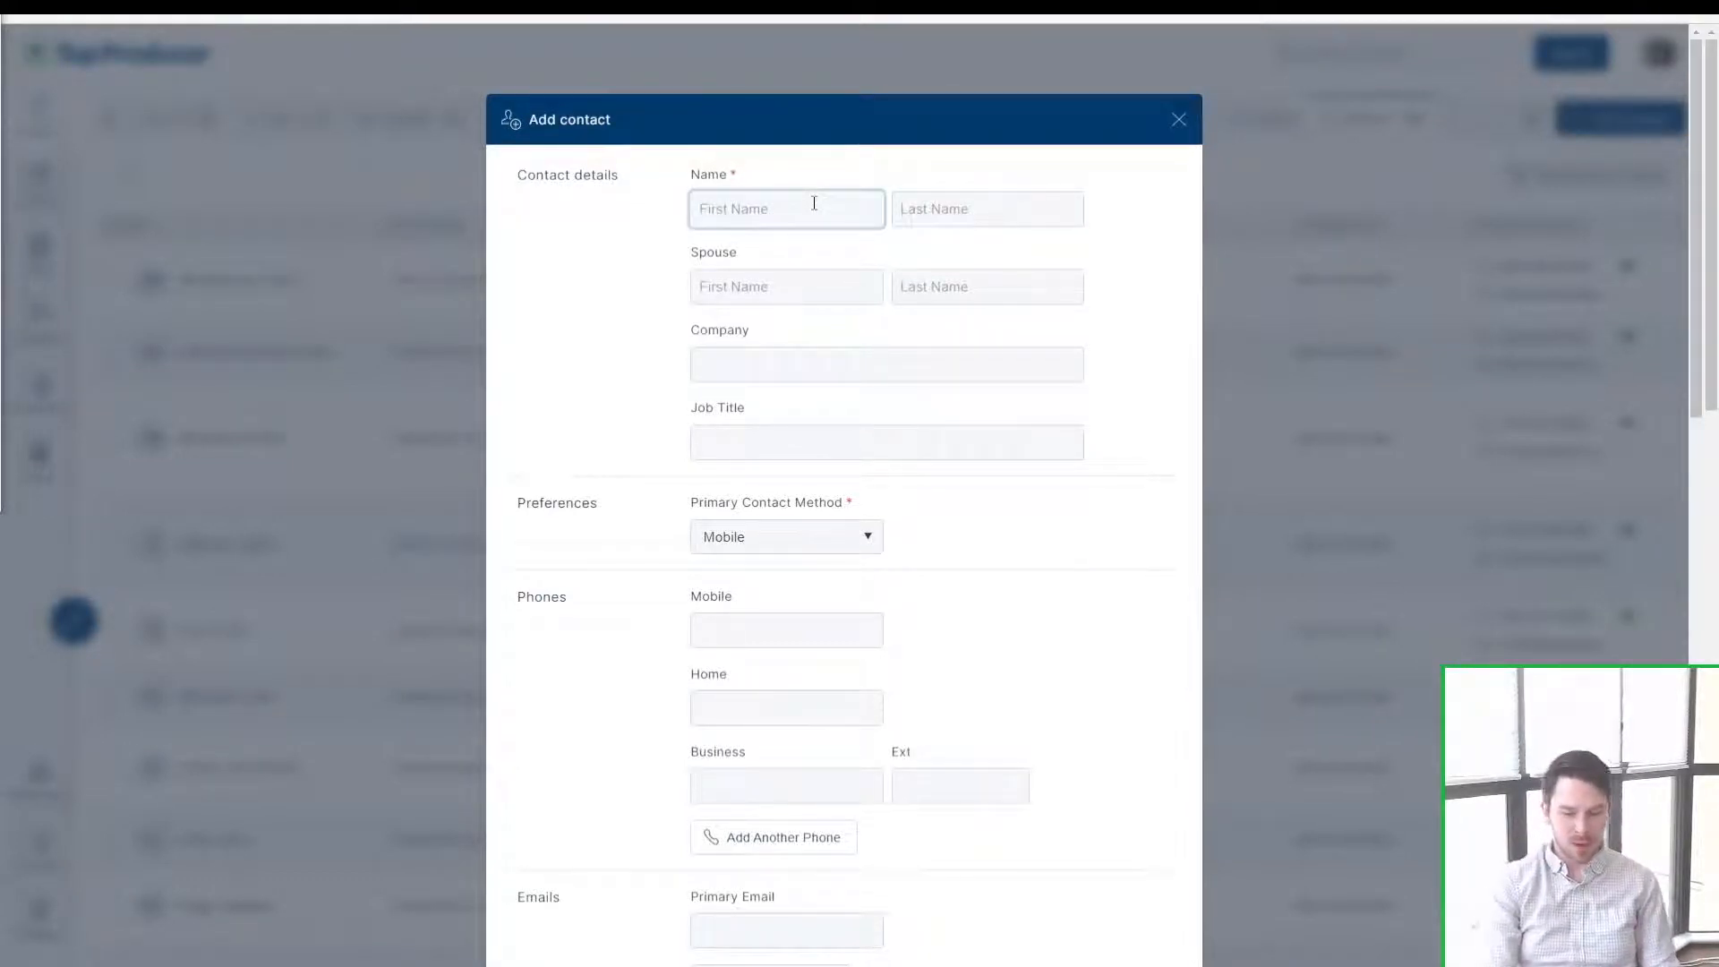
{"action": "key", "text": "Tab"}
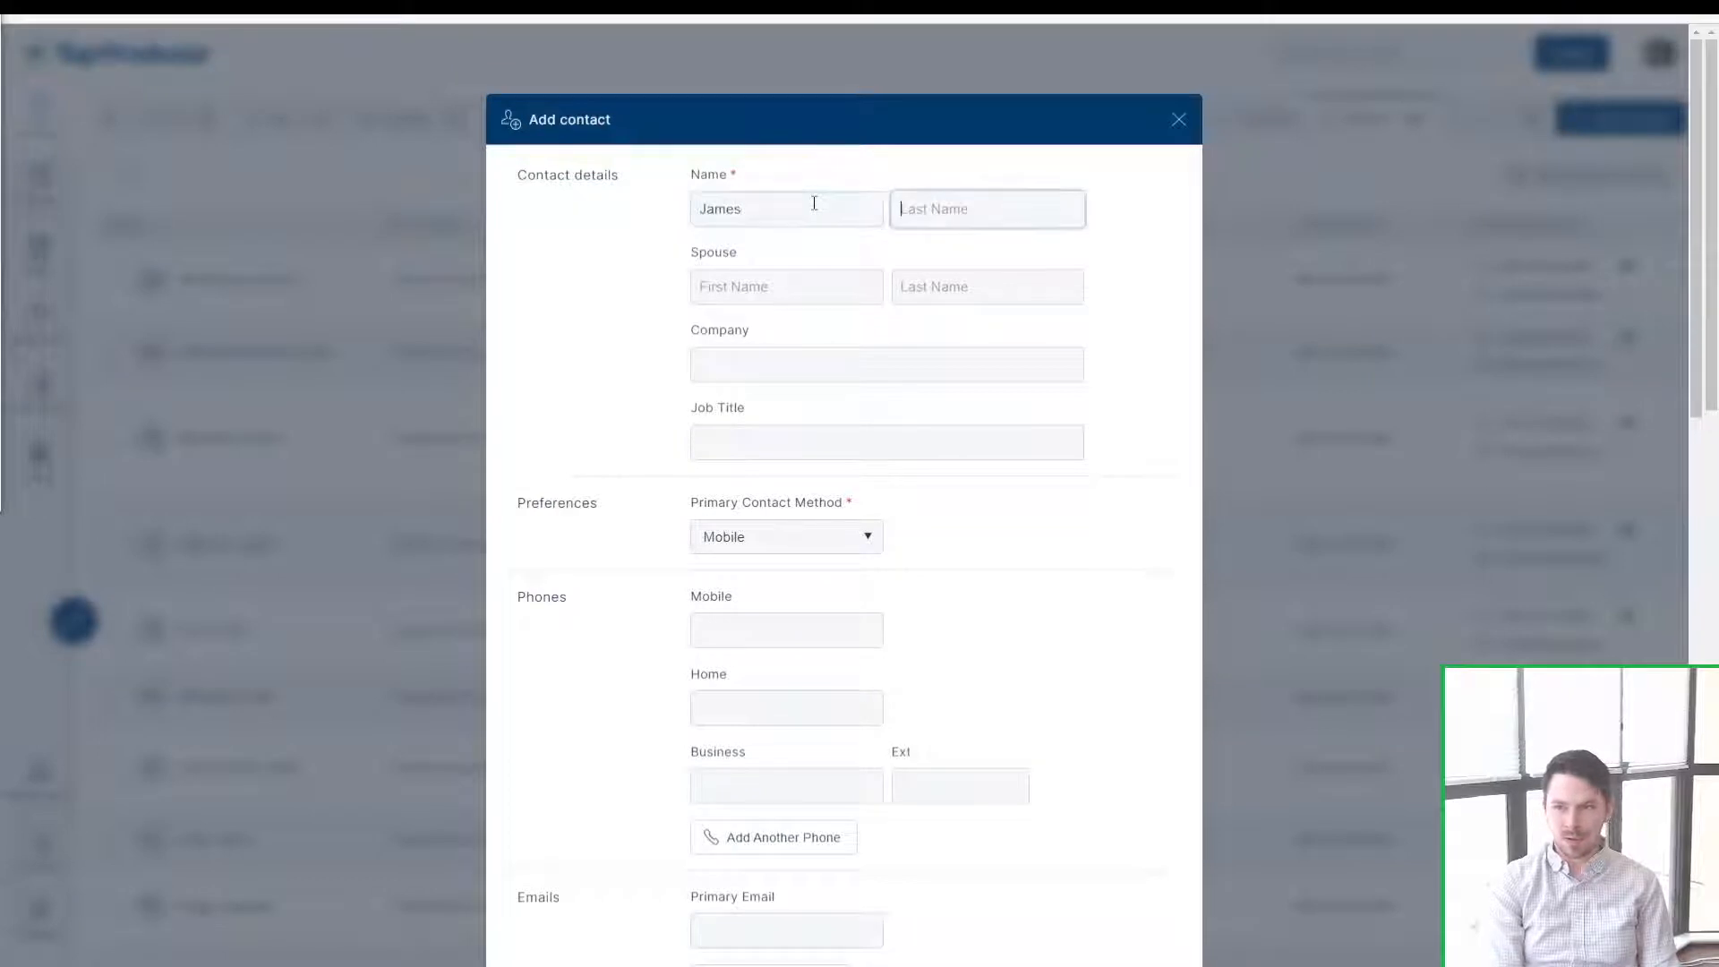
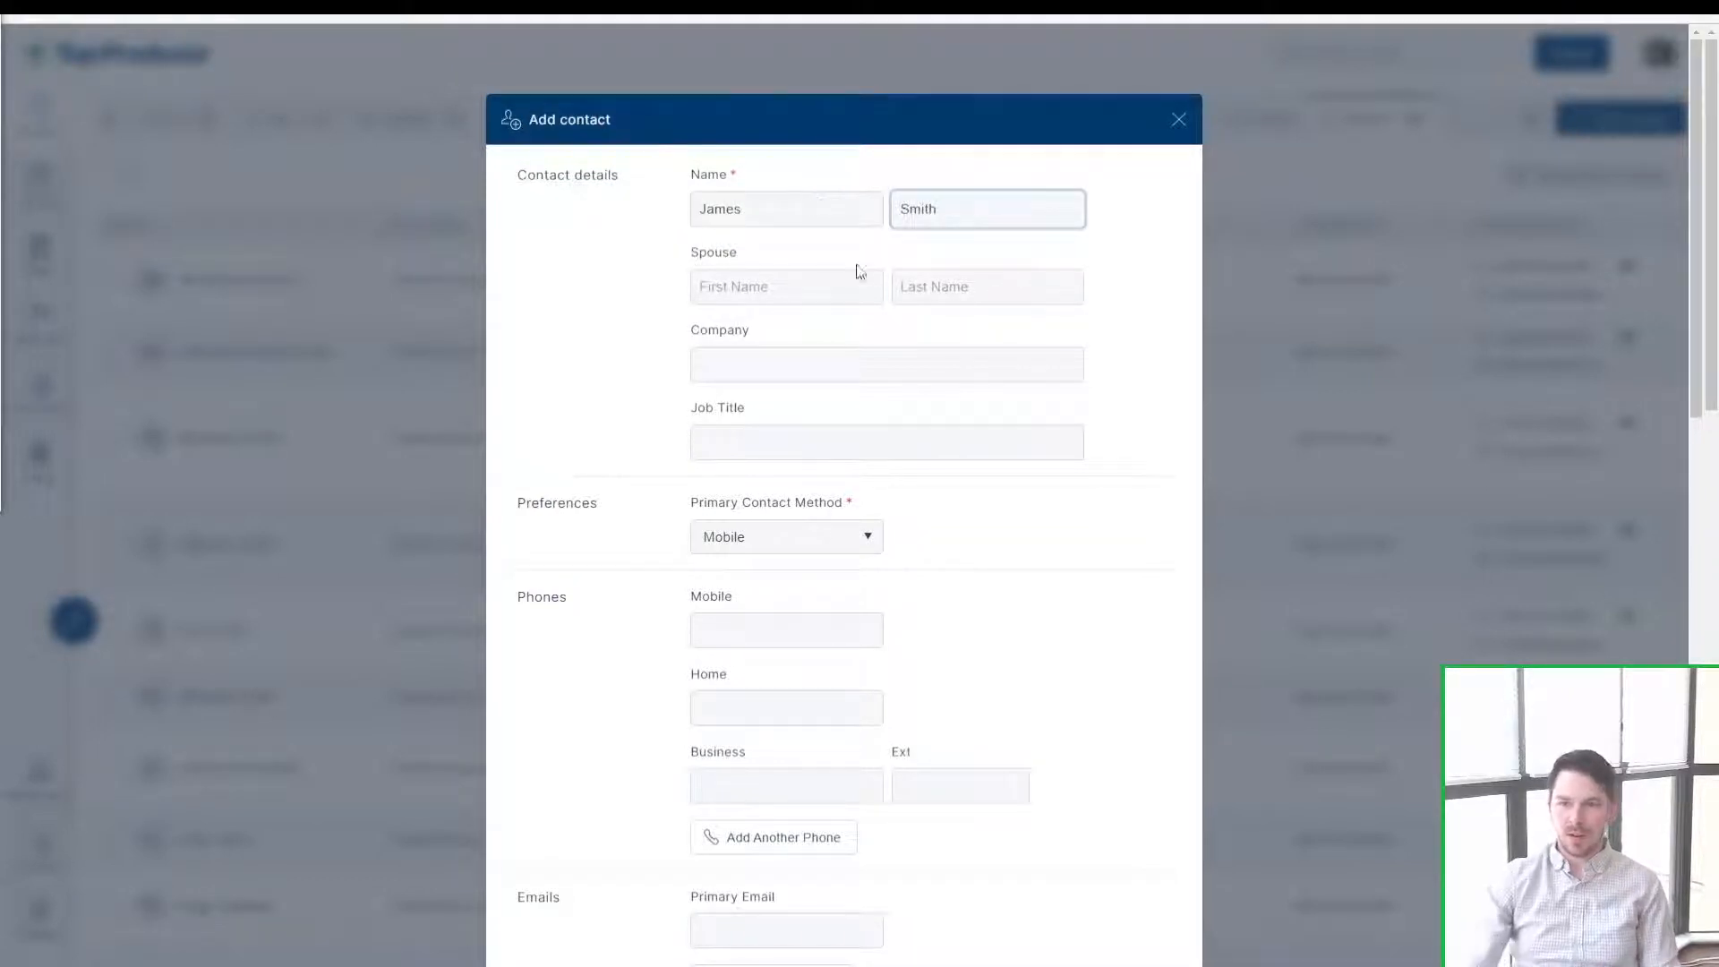
{"action": "left_click", "coordinate": [612, 277]}
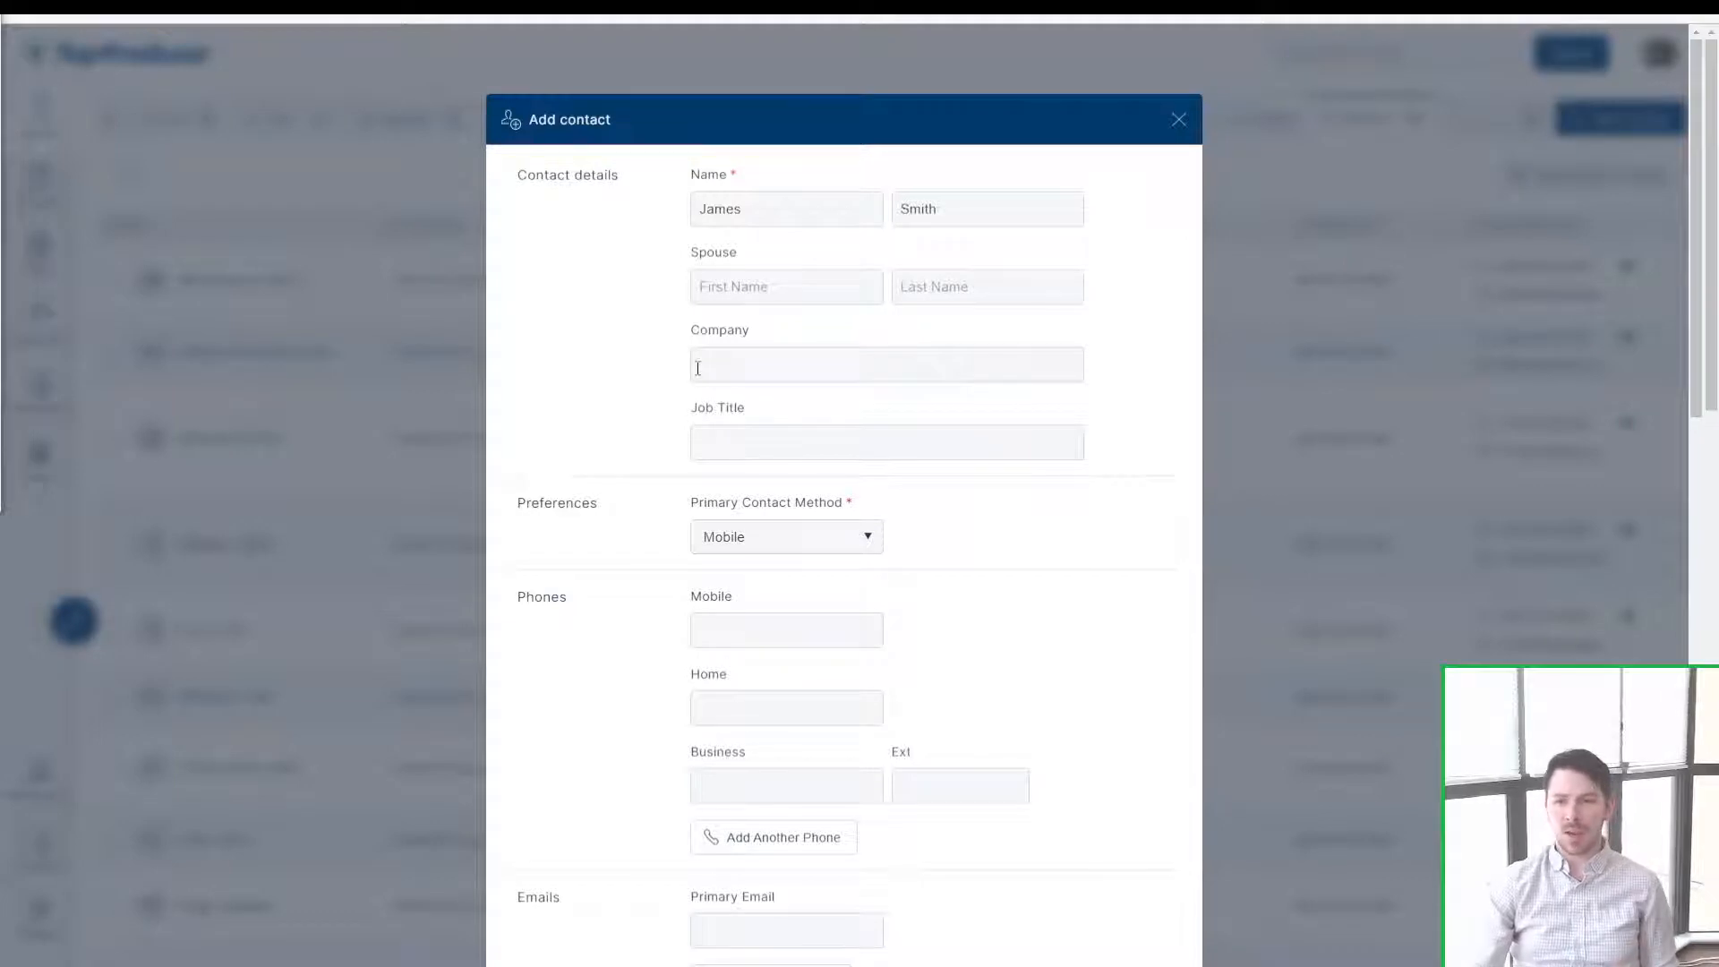
Step: Enter the spouse's first name on the contact form
{"action": "scroll", "coordinate": [642, 422], "scroll_direction": "down", "scroll_amount": 3}
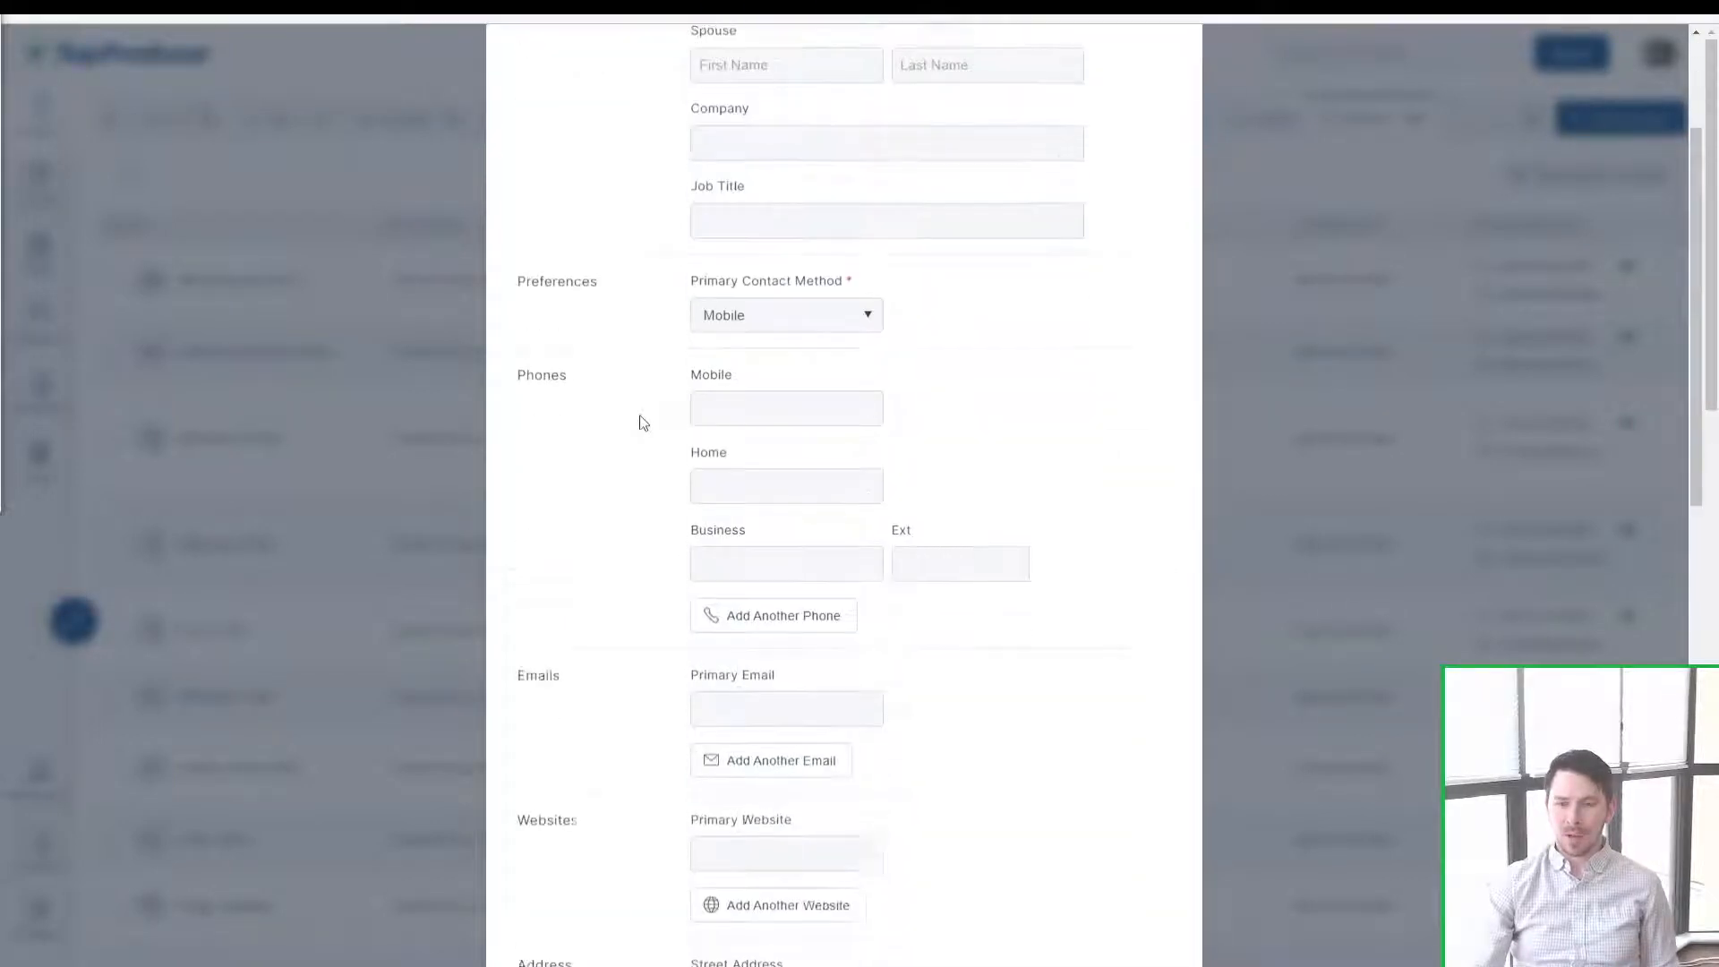
{"action": "left_click", "coordinate": [587, 333]}
{"action": "left_click", "coordinate": [718, 329]}
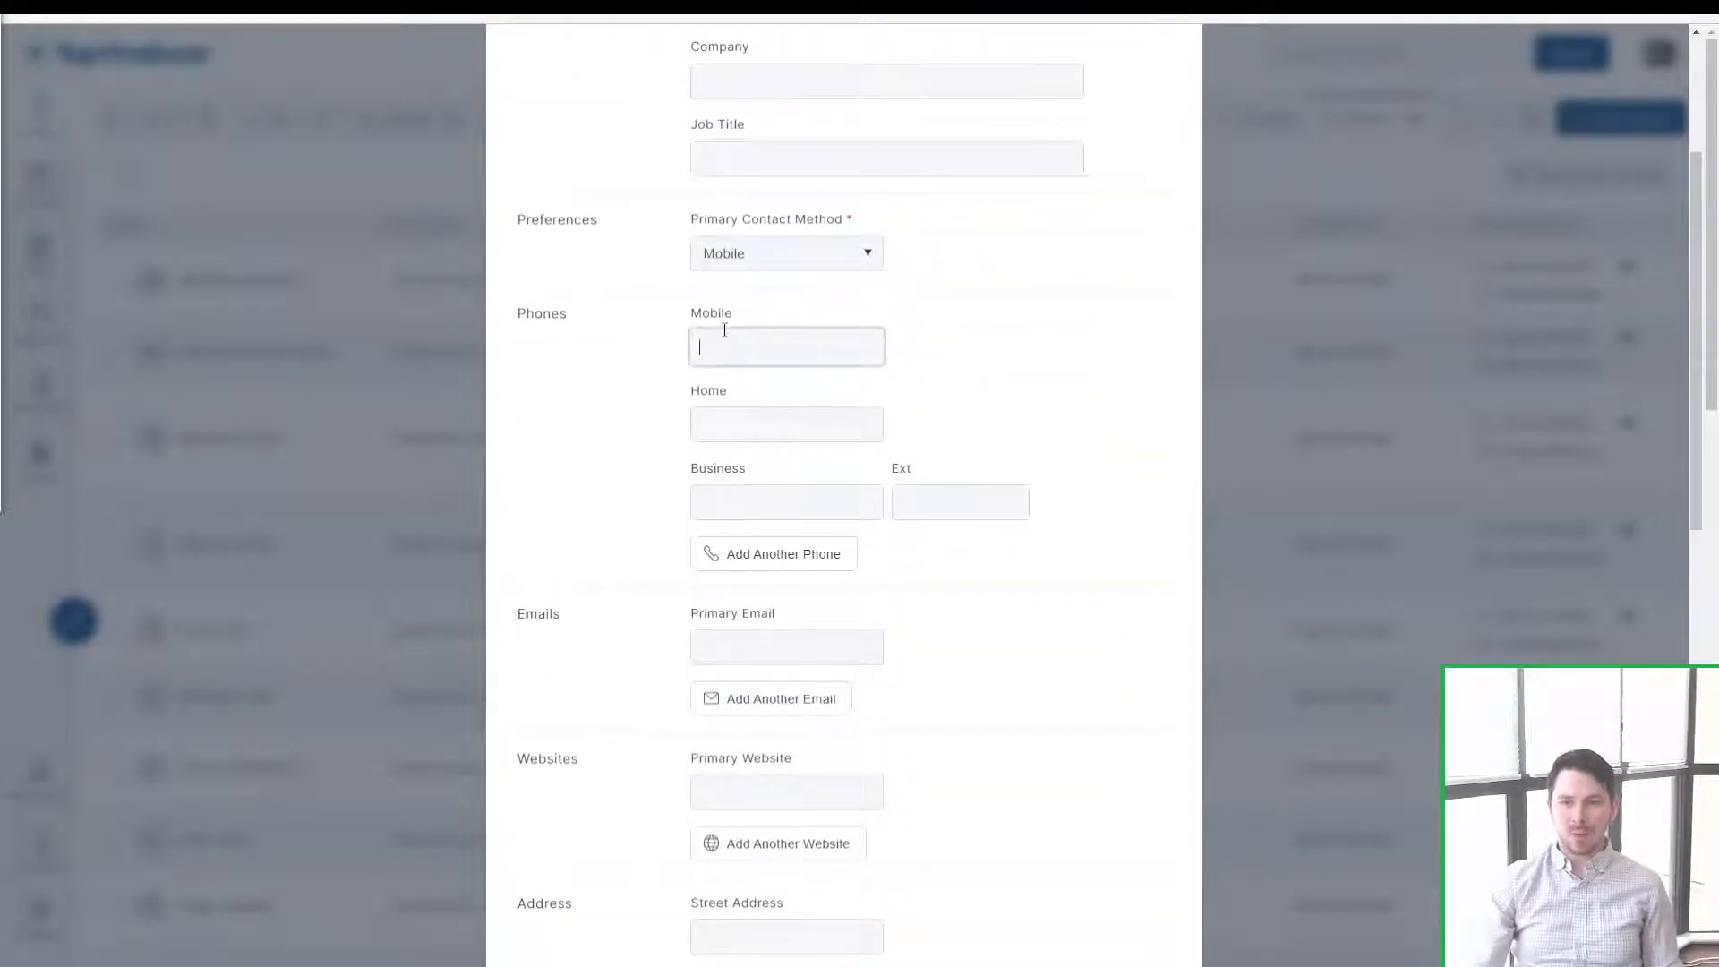
{"action": "scroll", "coordinate": [721, 326], "scroll_direction": "up", "scroll_amount": 3}
{"action": "left_click", "coordinate": [739, 278]}
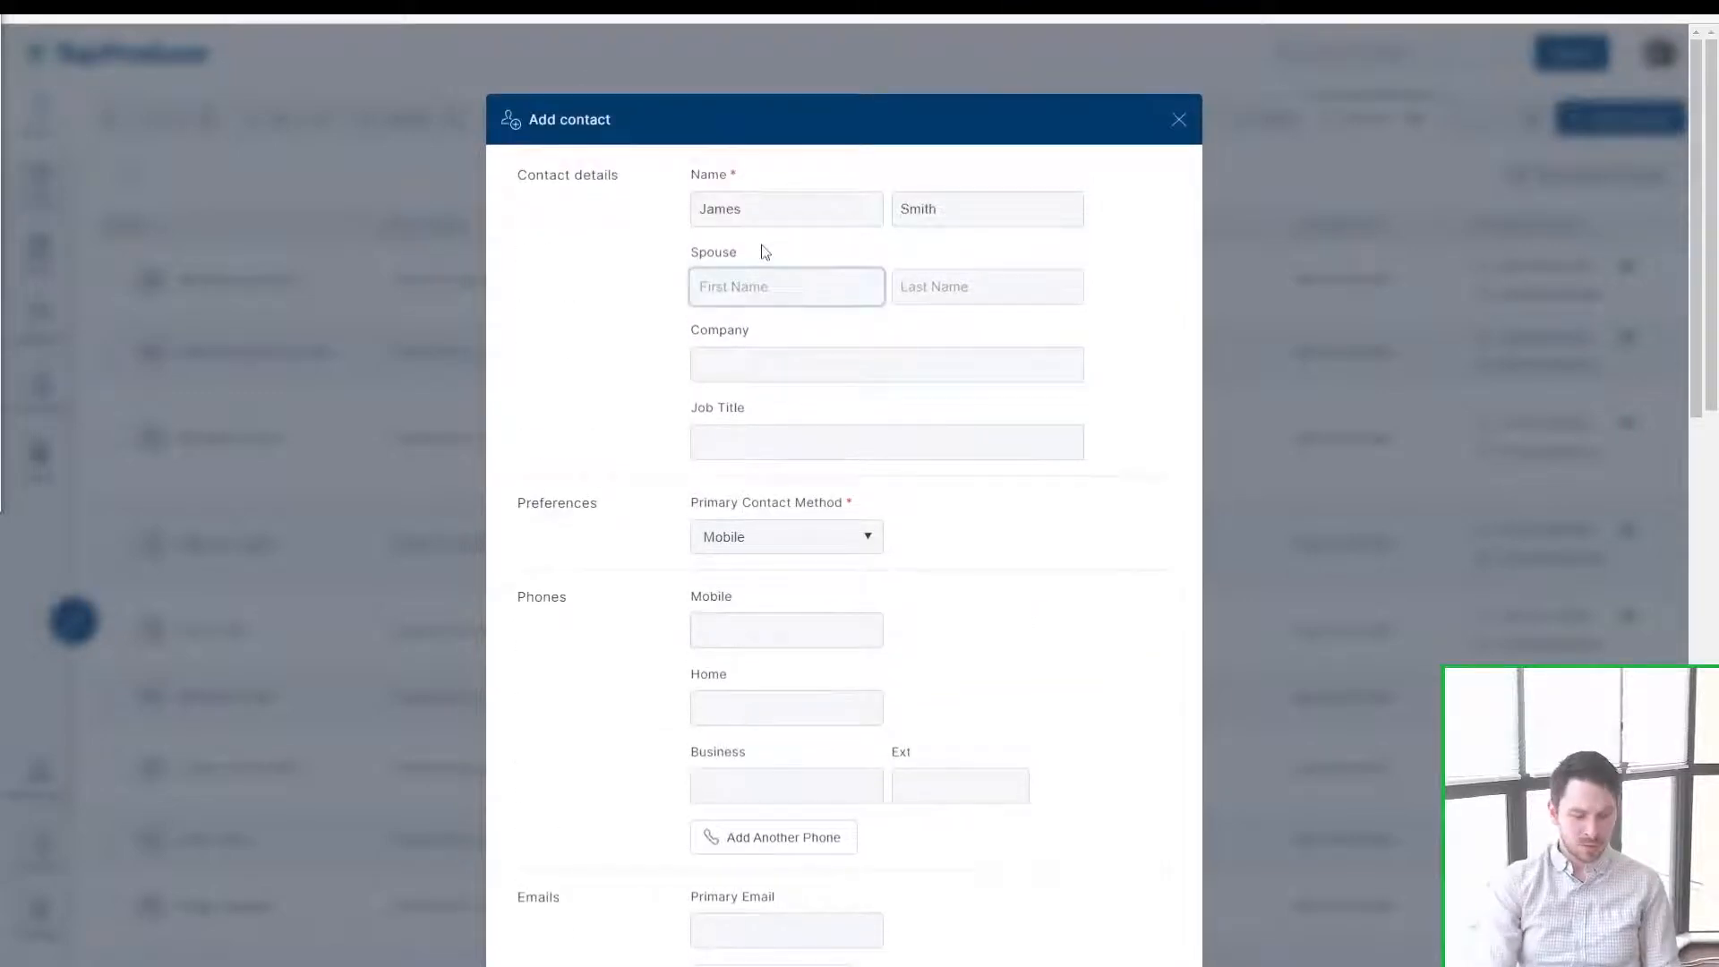
{"action": "type", "text": "Christina"}
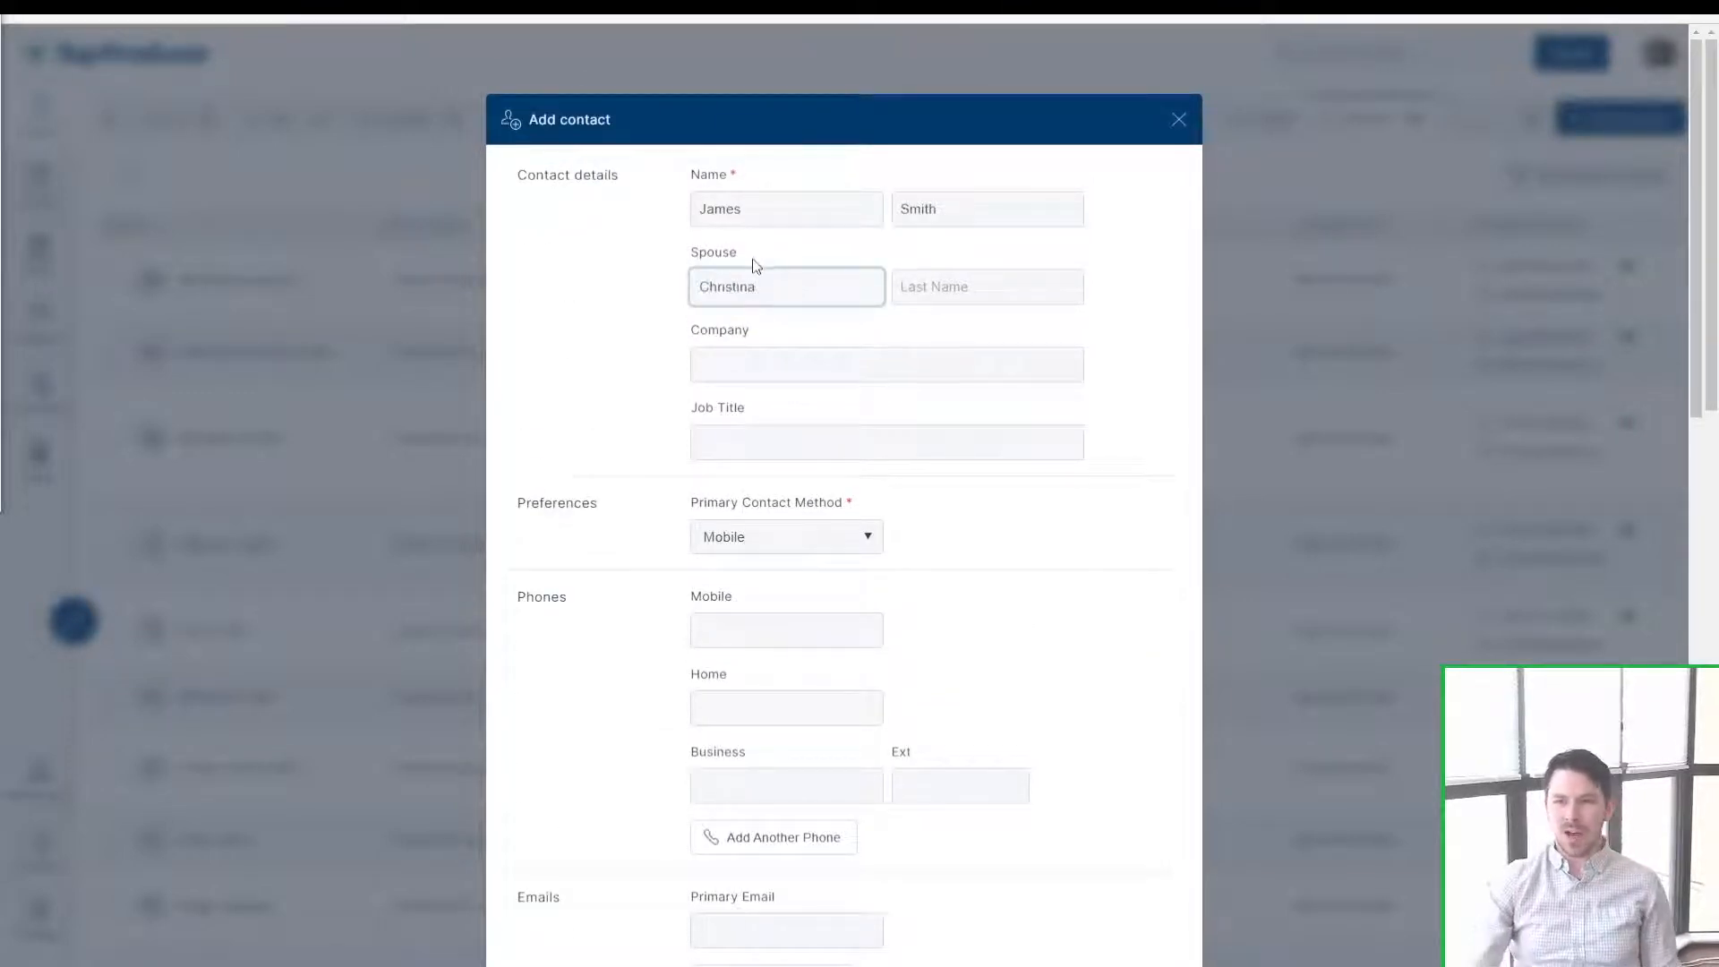
{"action": "left_click", "coordinate": [757, 273]}
Step: Add another phone number, titled with the spouse's first name
{"action": "scroll", "coordinate": [752, 283], "scroll_direction": "down", "scroll_amount": 3}
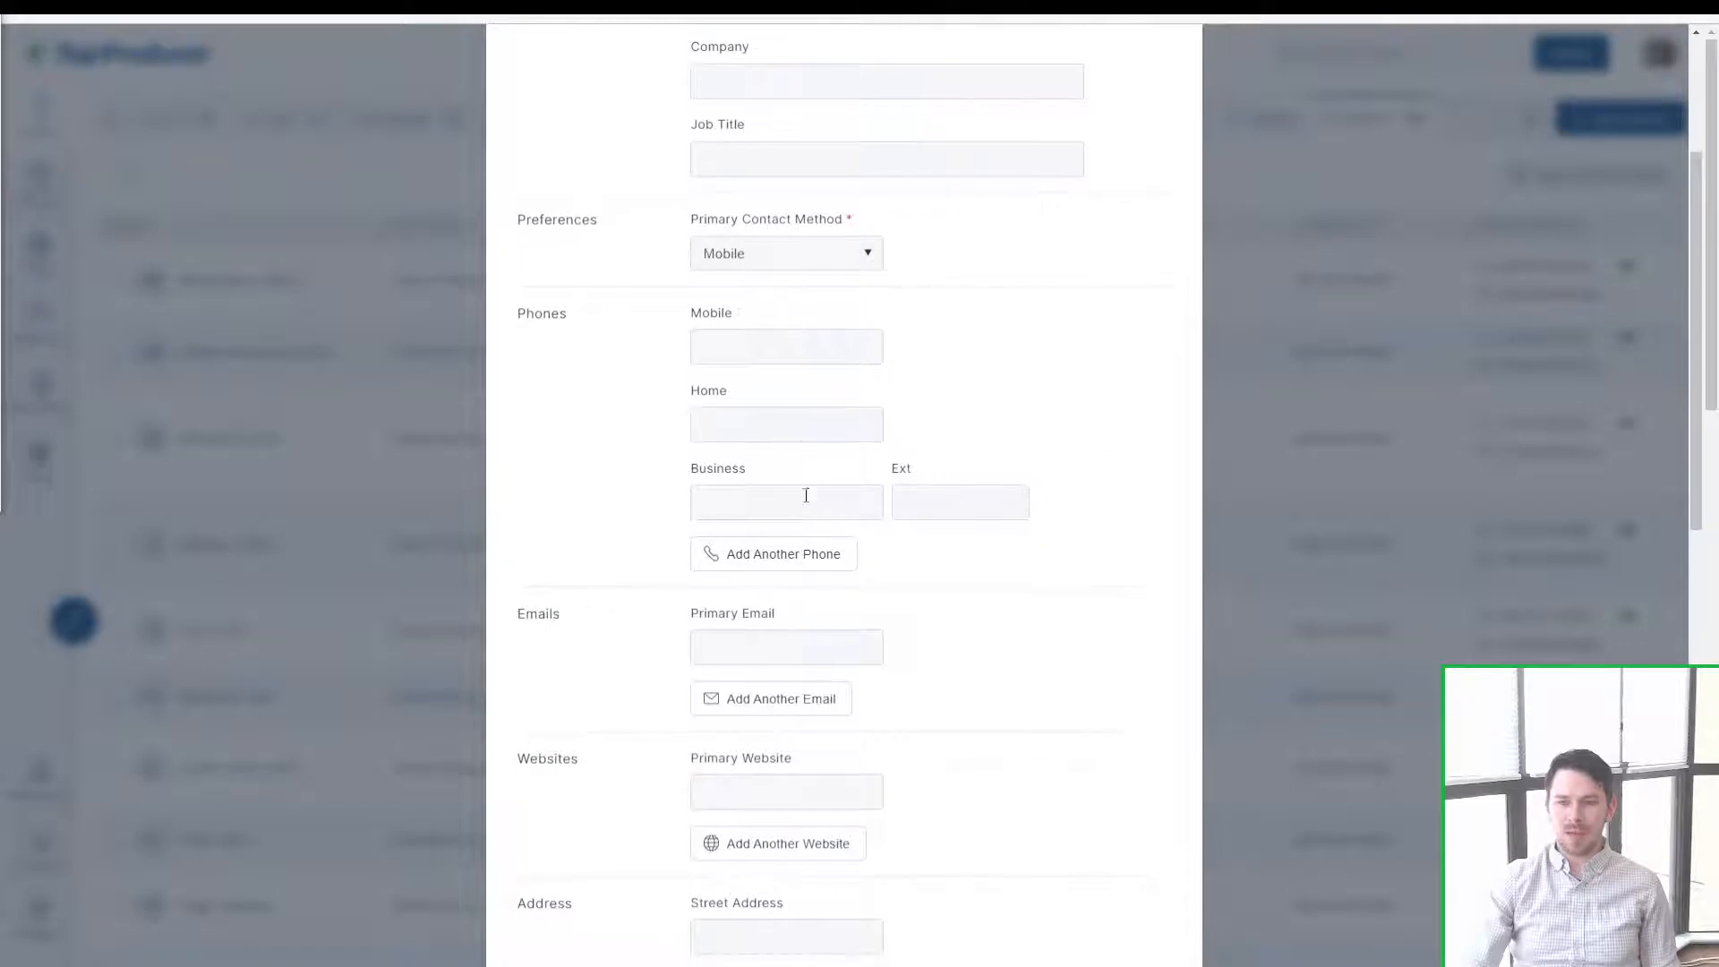
{"action": "left_click", "coordinate": [757, 560]}
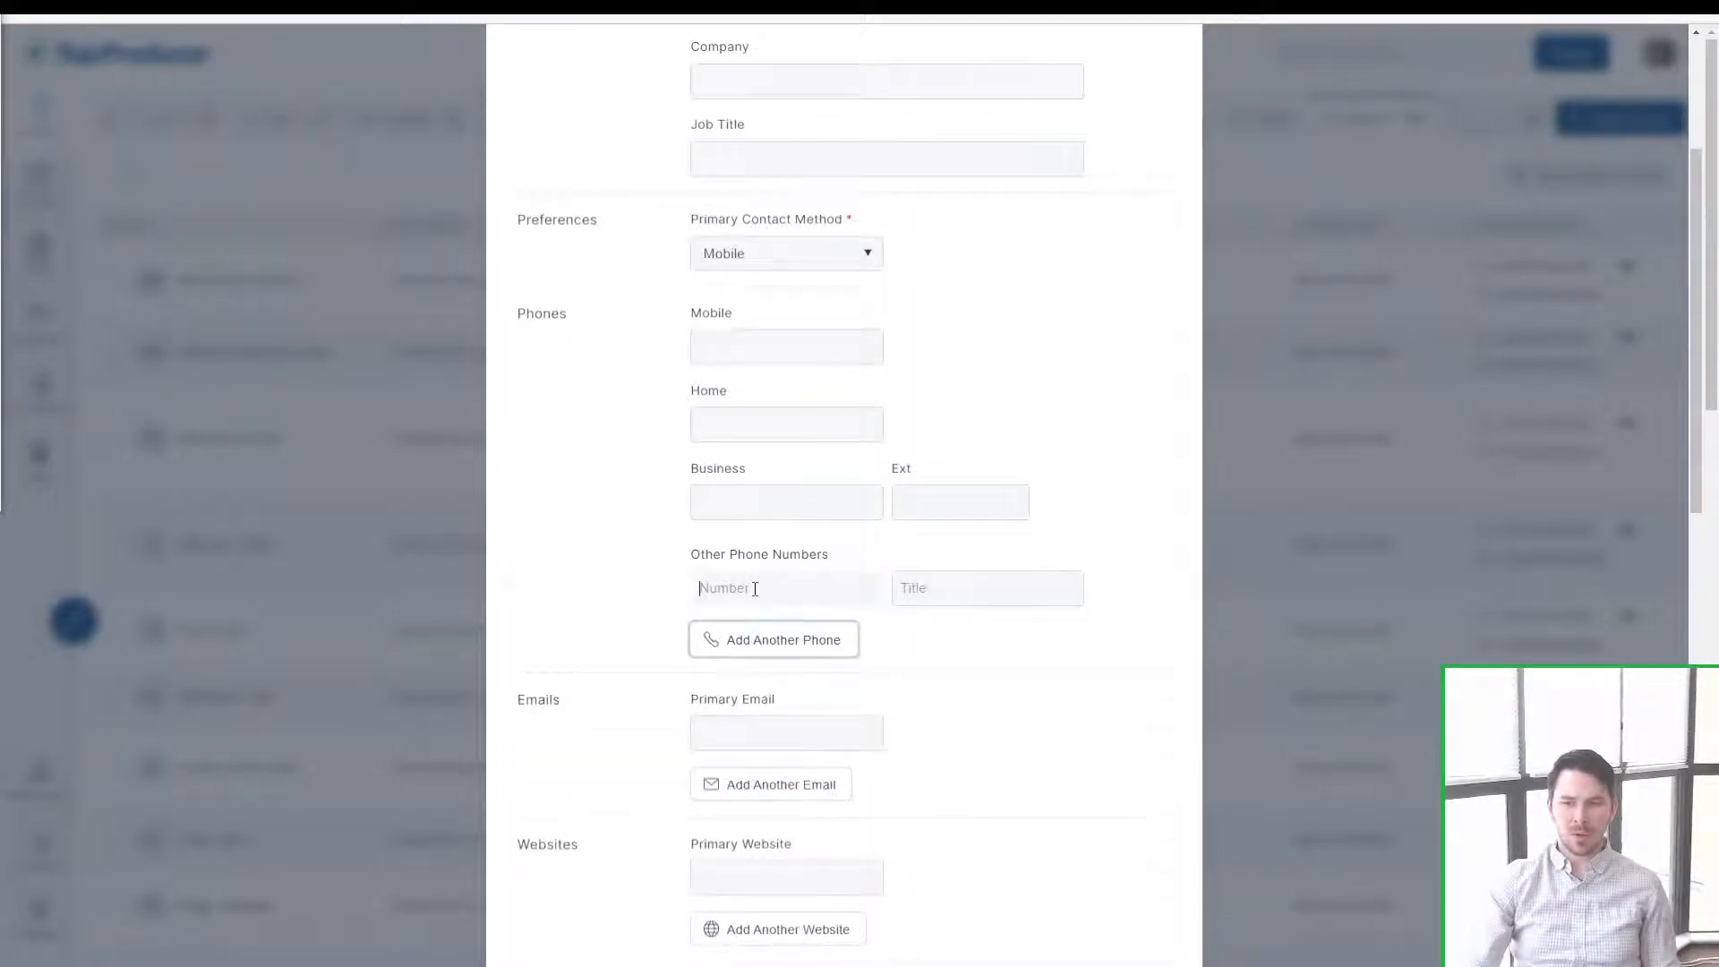
{"action": "left_click", "coordinate": [755, 588]}
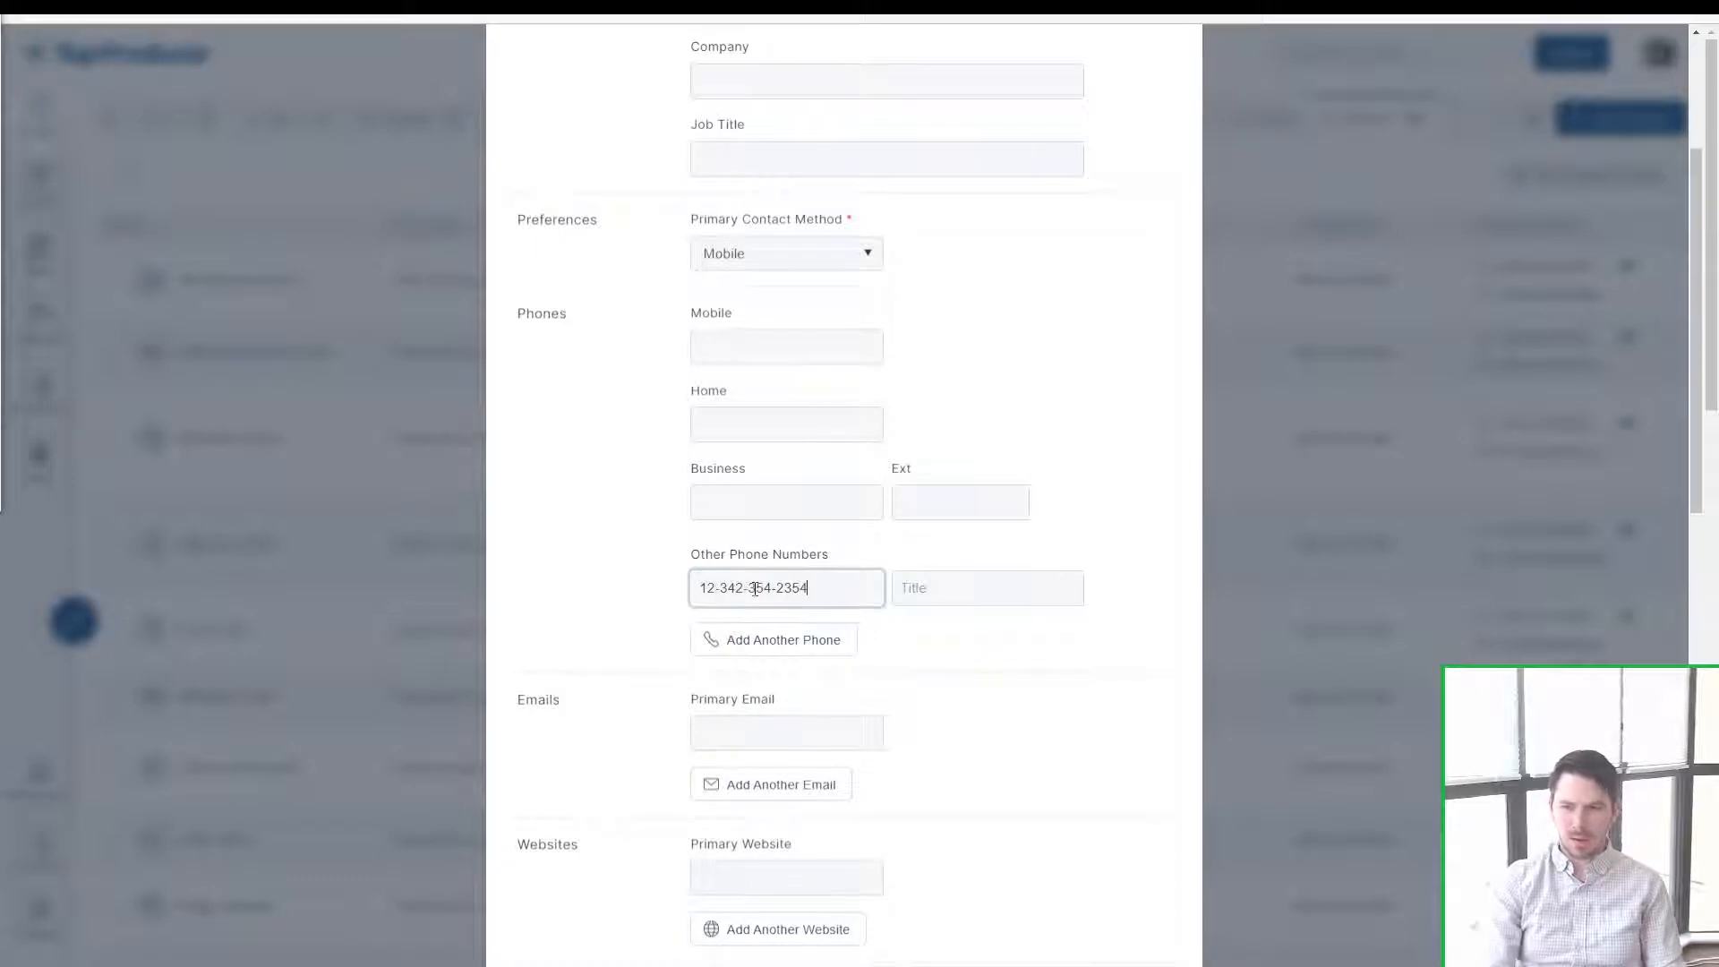
{"action": "left_click", "coordinate": [912, 587]}
{"action": "type", "text": "Christina"}
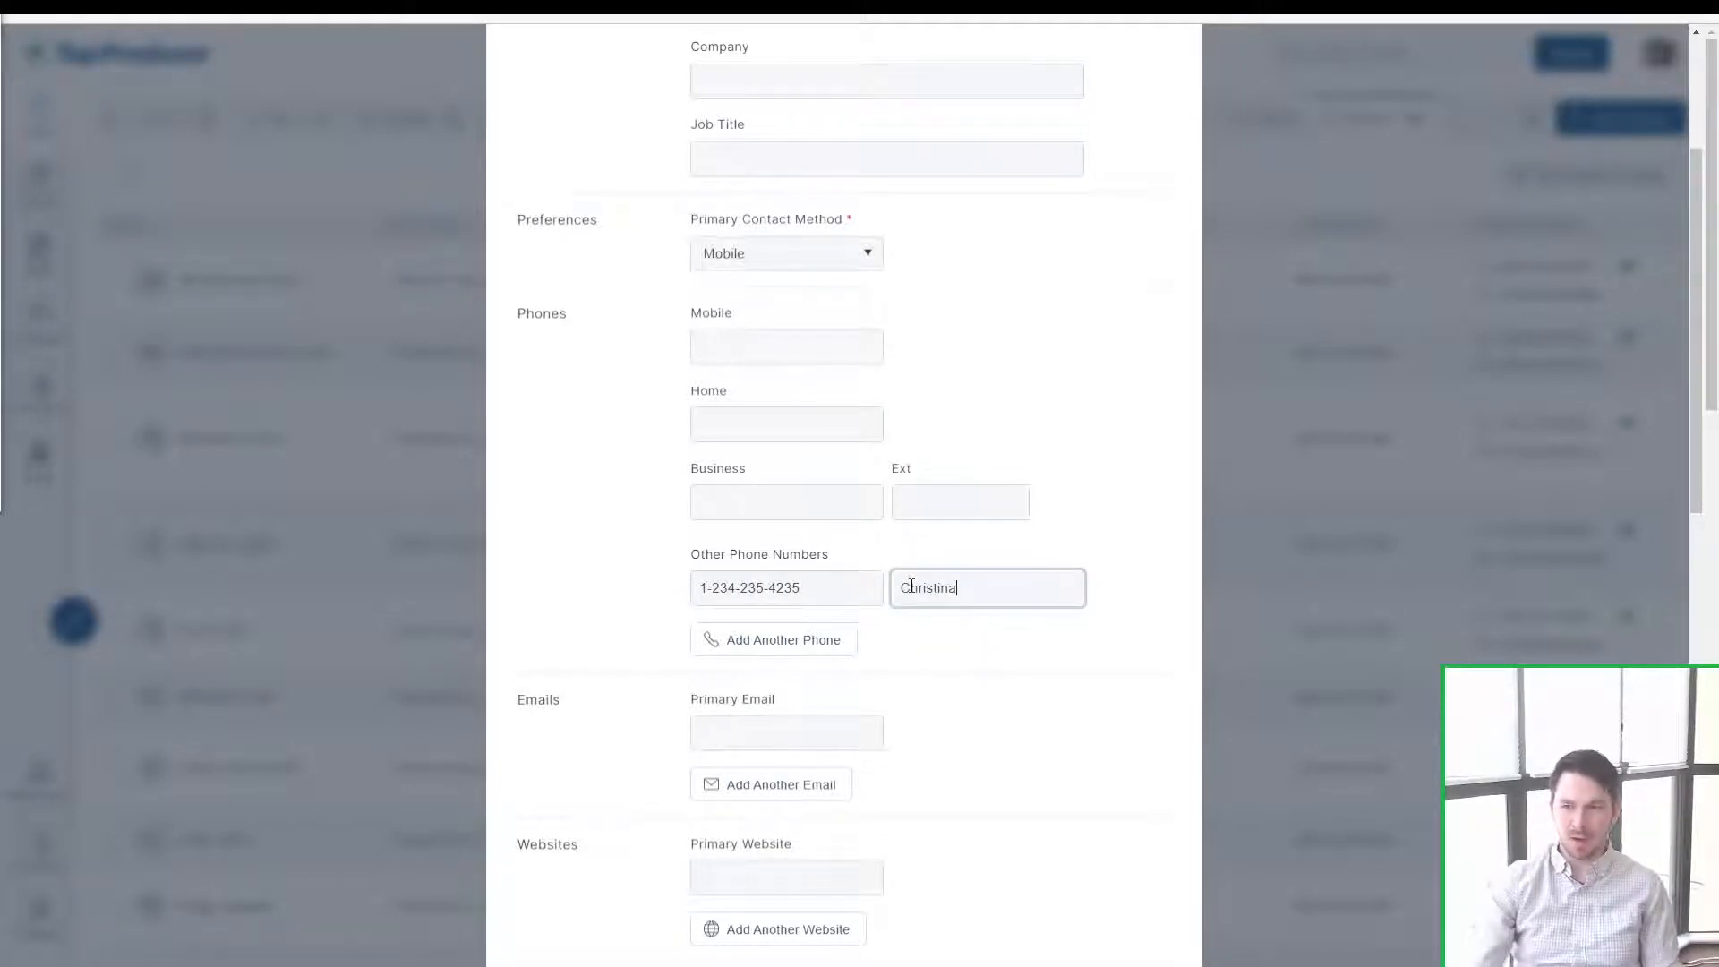
{"action": "left_click", "coordinate": [917, 592]}
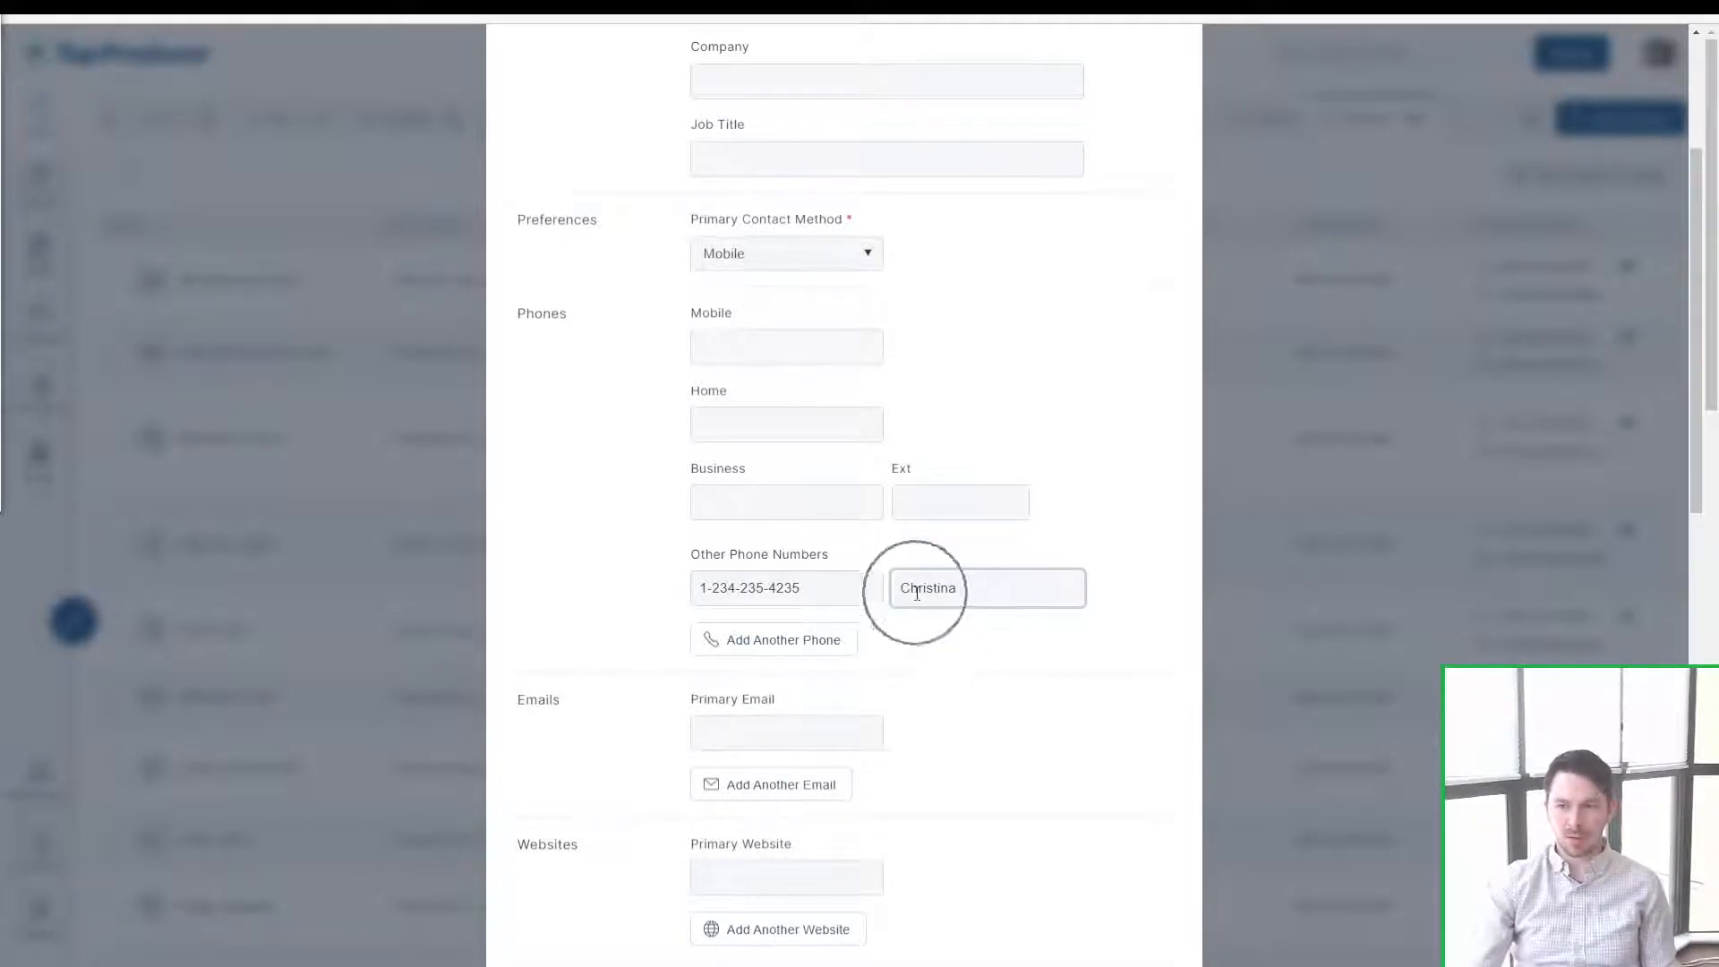
Step: Enter the contact's mobile number and remove the stray leading digit
{"action": "left_click", "coordinate": [743, 345]}
{"action": "scroll", "coordinate": [752, 403], "scroll_direction": "up", "scroll_amount": 2}
{"action": "left_click", "coordinate": [743, 473]}
{"action": "scroll", "coordinate": [748, 246], "scroll_direction": "up", "scroll_amount": 2}
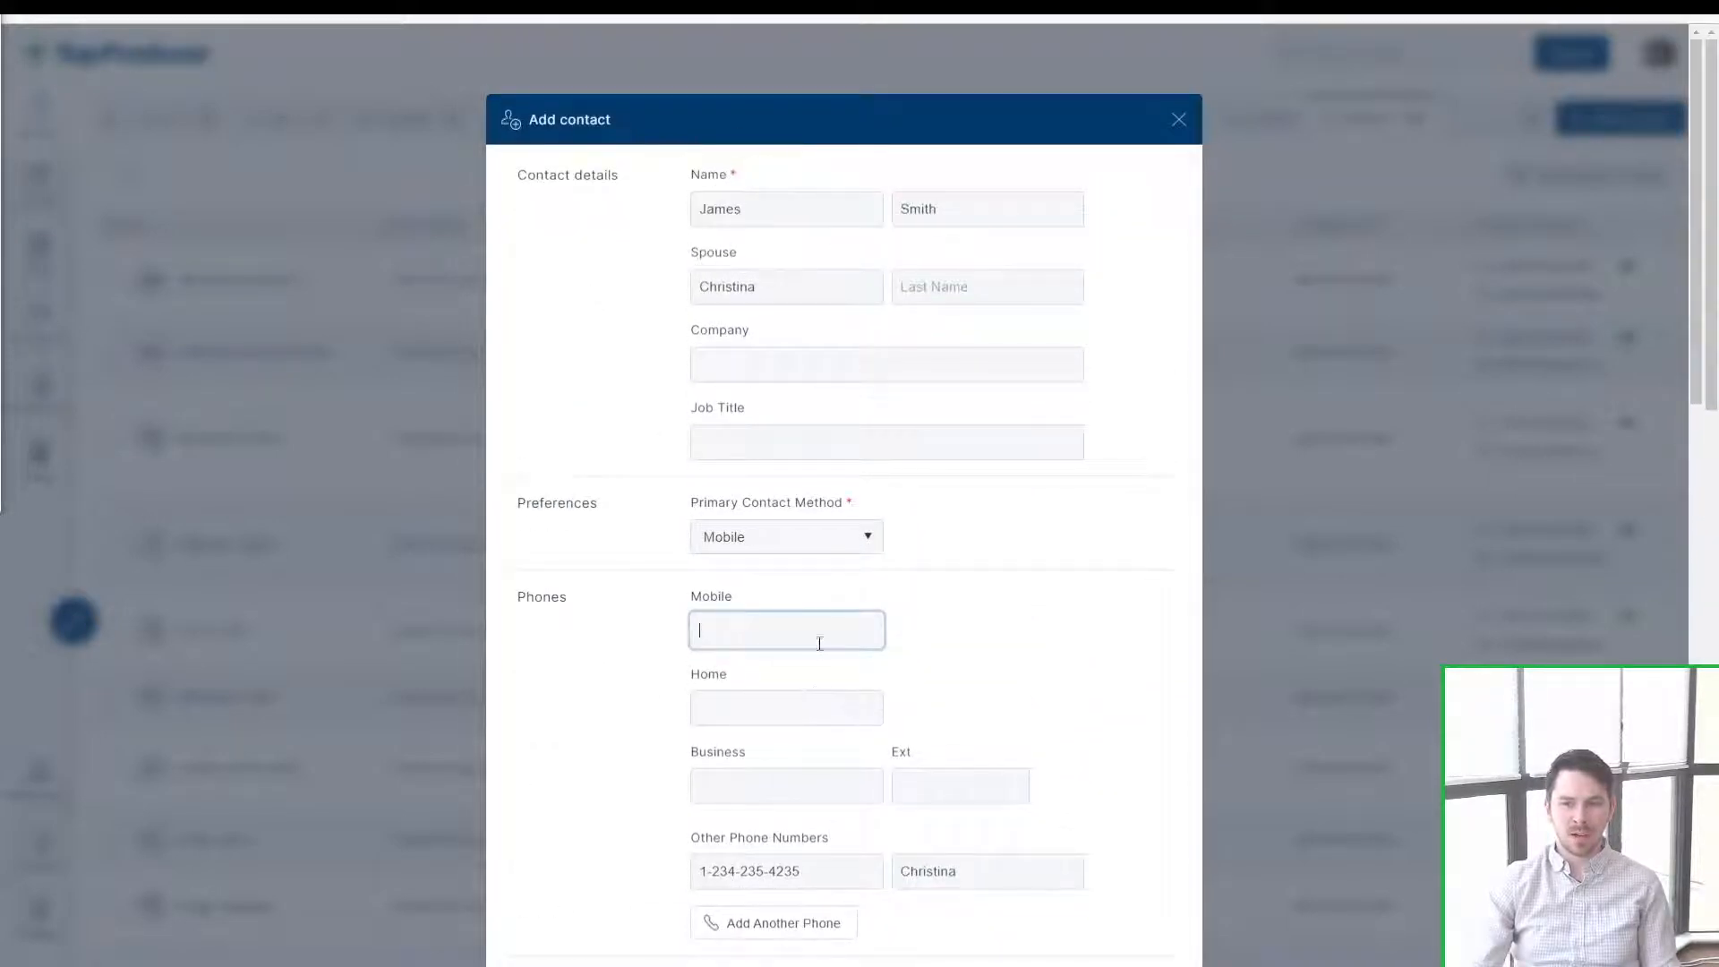
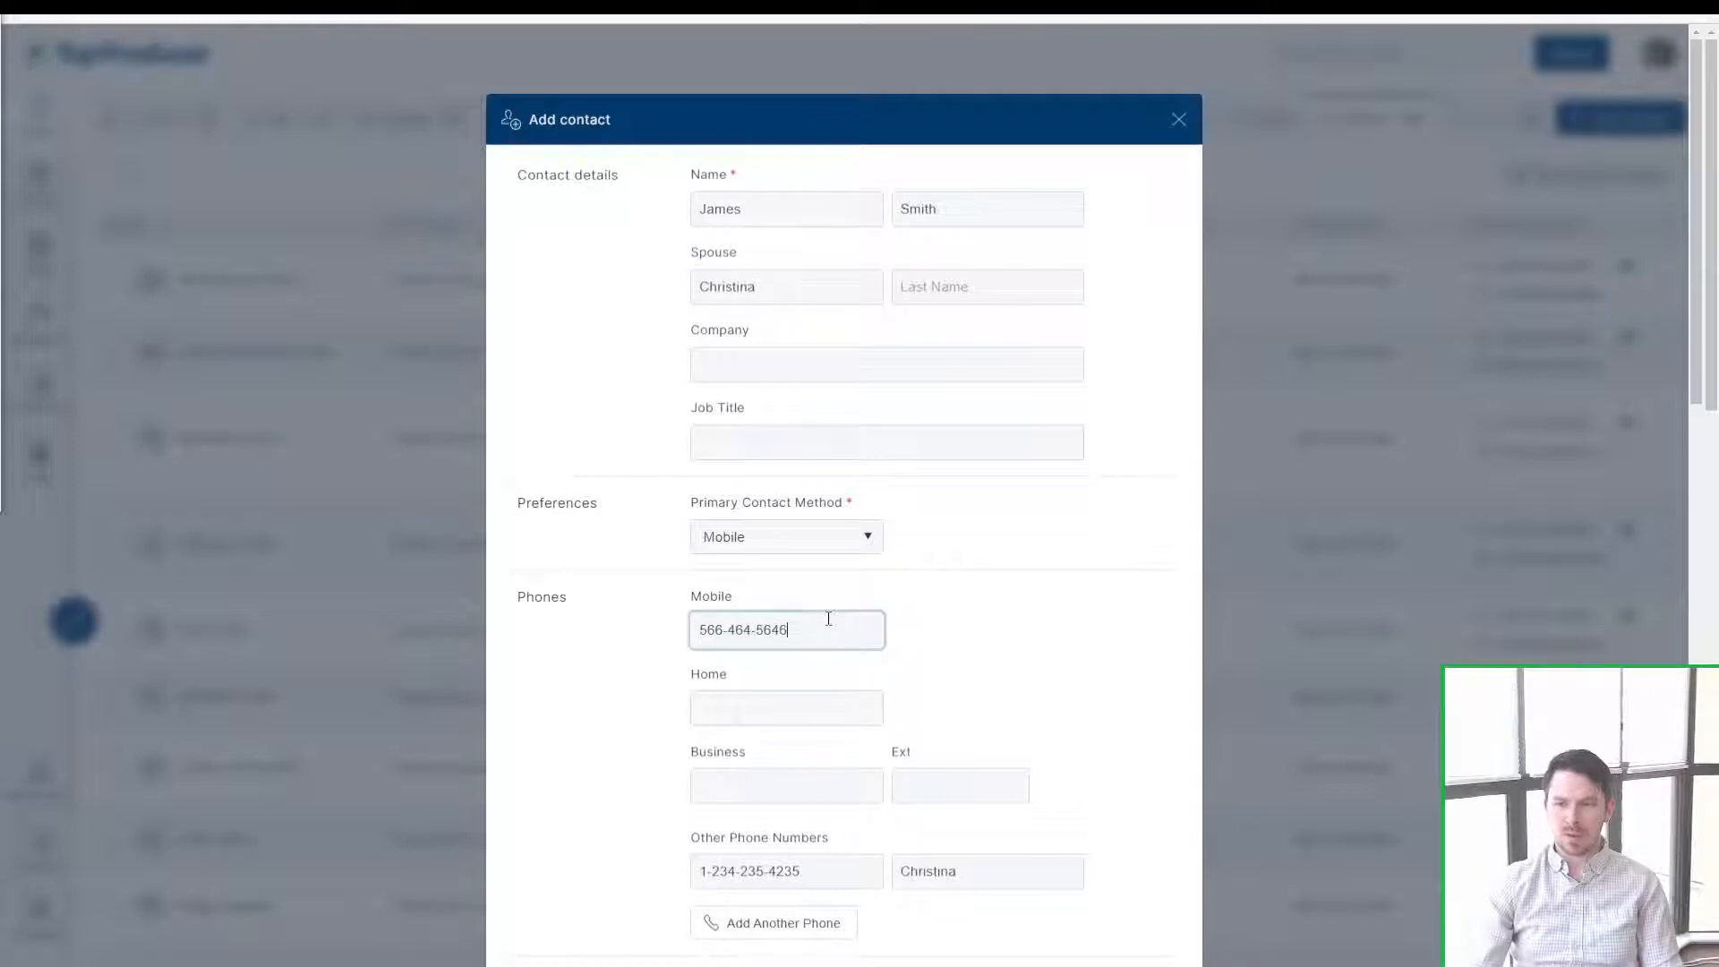
{"action": "scroll", "coordinate": [1164, 609], "scroll_direction": "down", "scroll_amount": 6}
{"action": "type", "text": "1"}
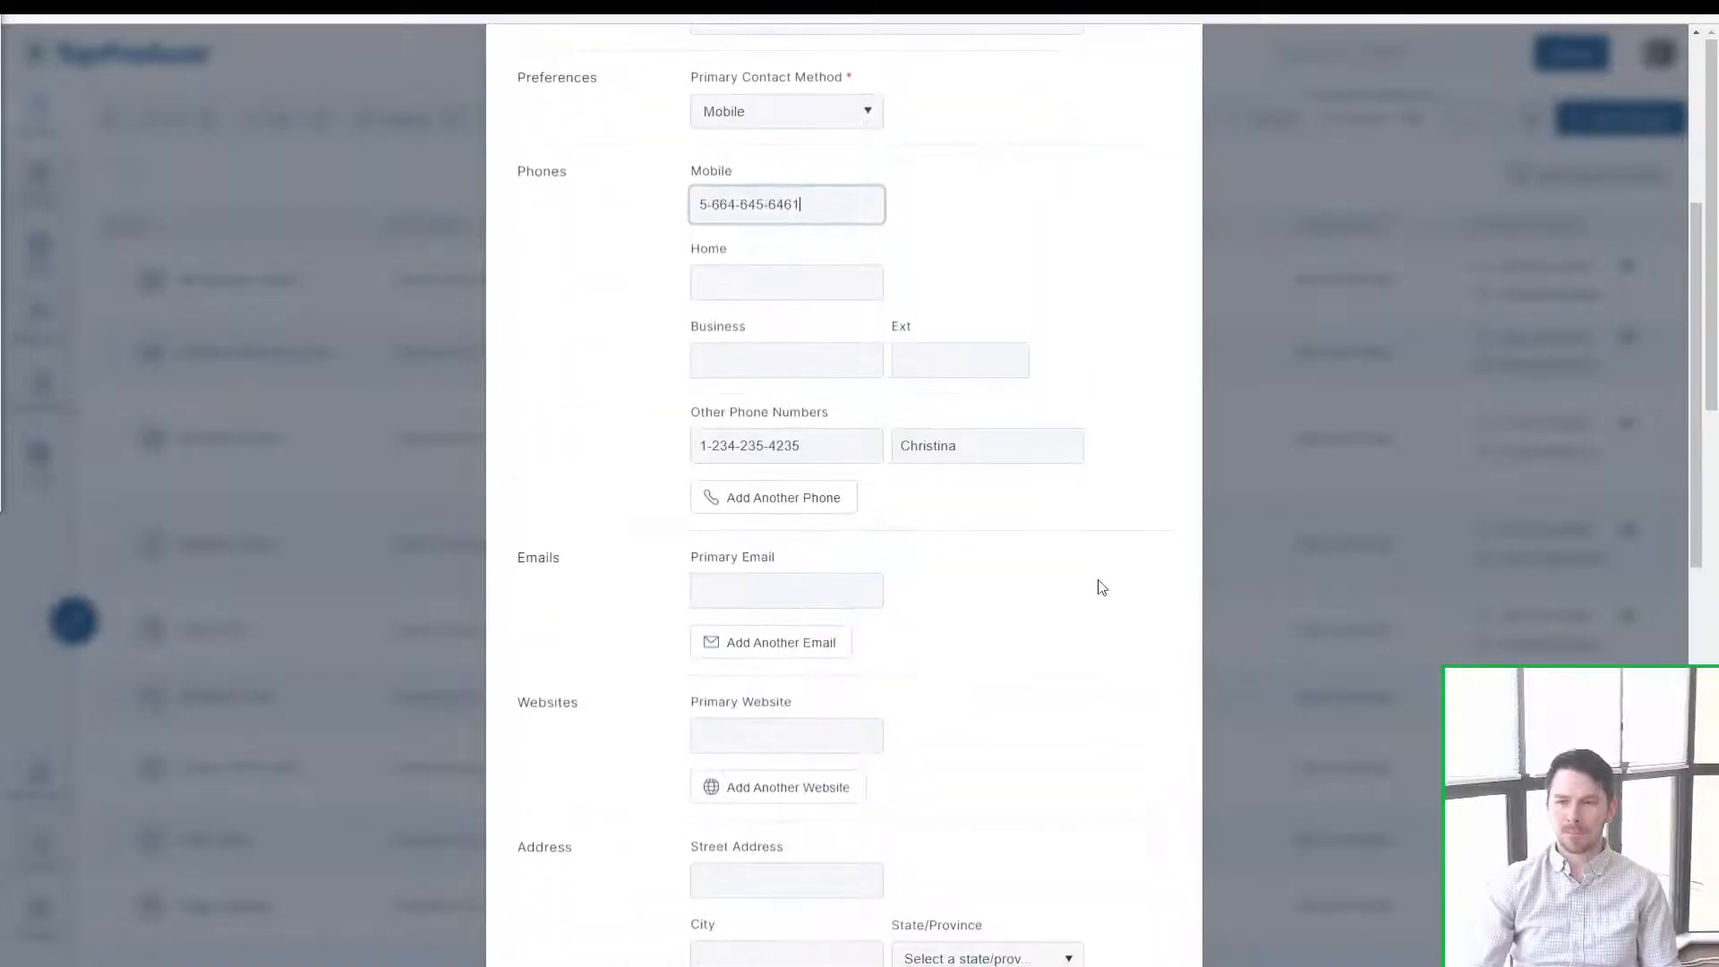
{"action": "left_click", "coordinate": [714, 208]}
{"action": "key", "text": "BackSpace"}
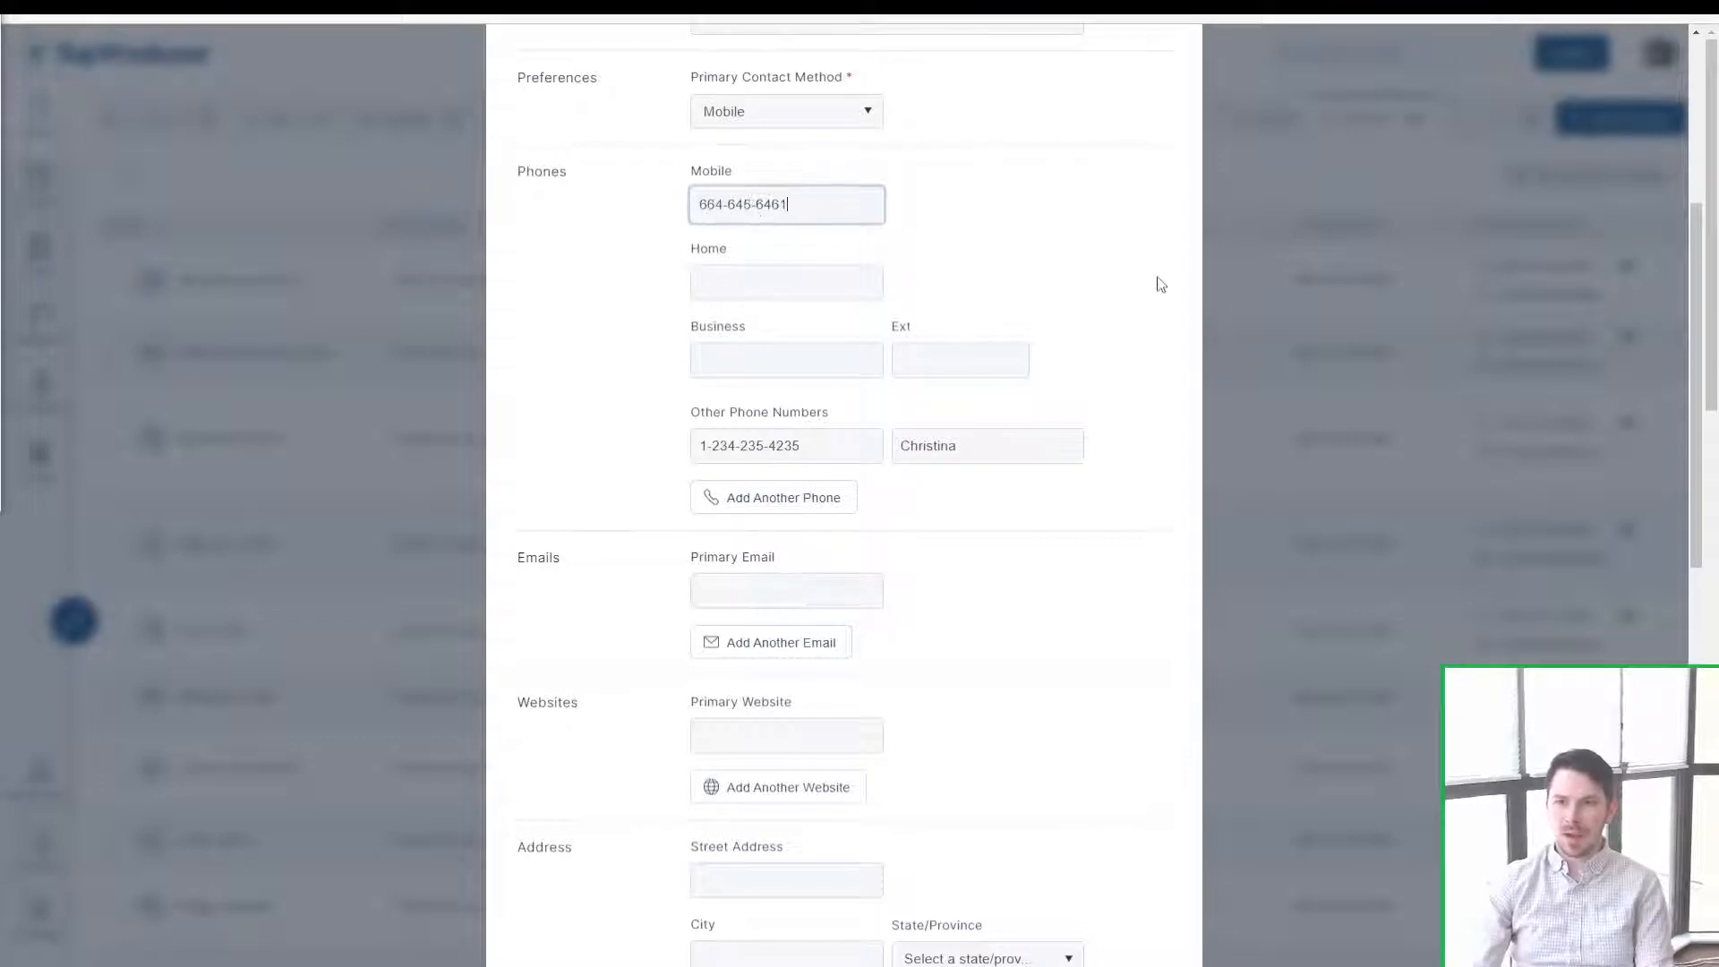
Step: Enter the contact's primary email address
{"action": "scroll", "coordinate": [805, 340], "scroll_direction": "down", "scroll_amount": 4}
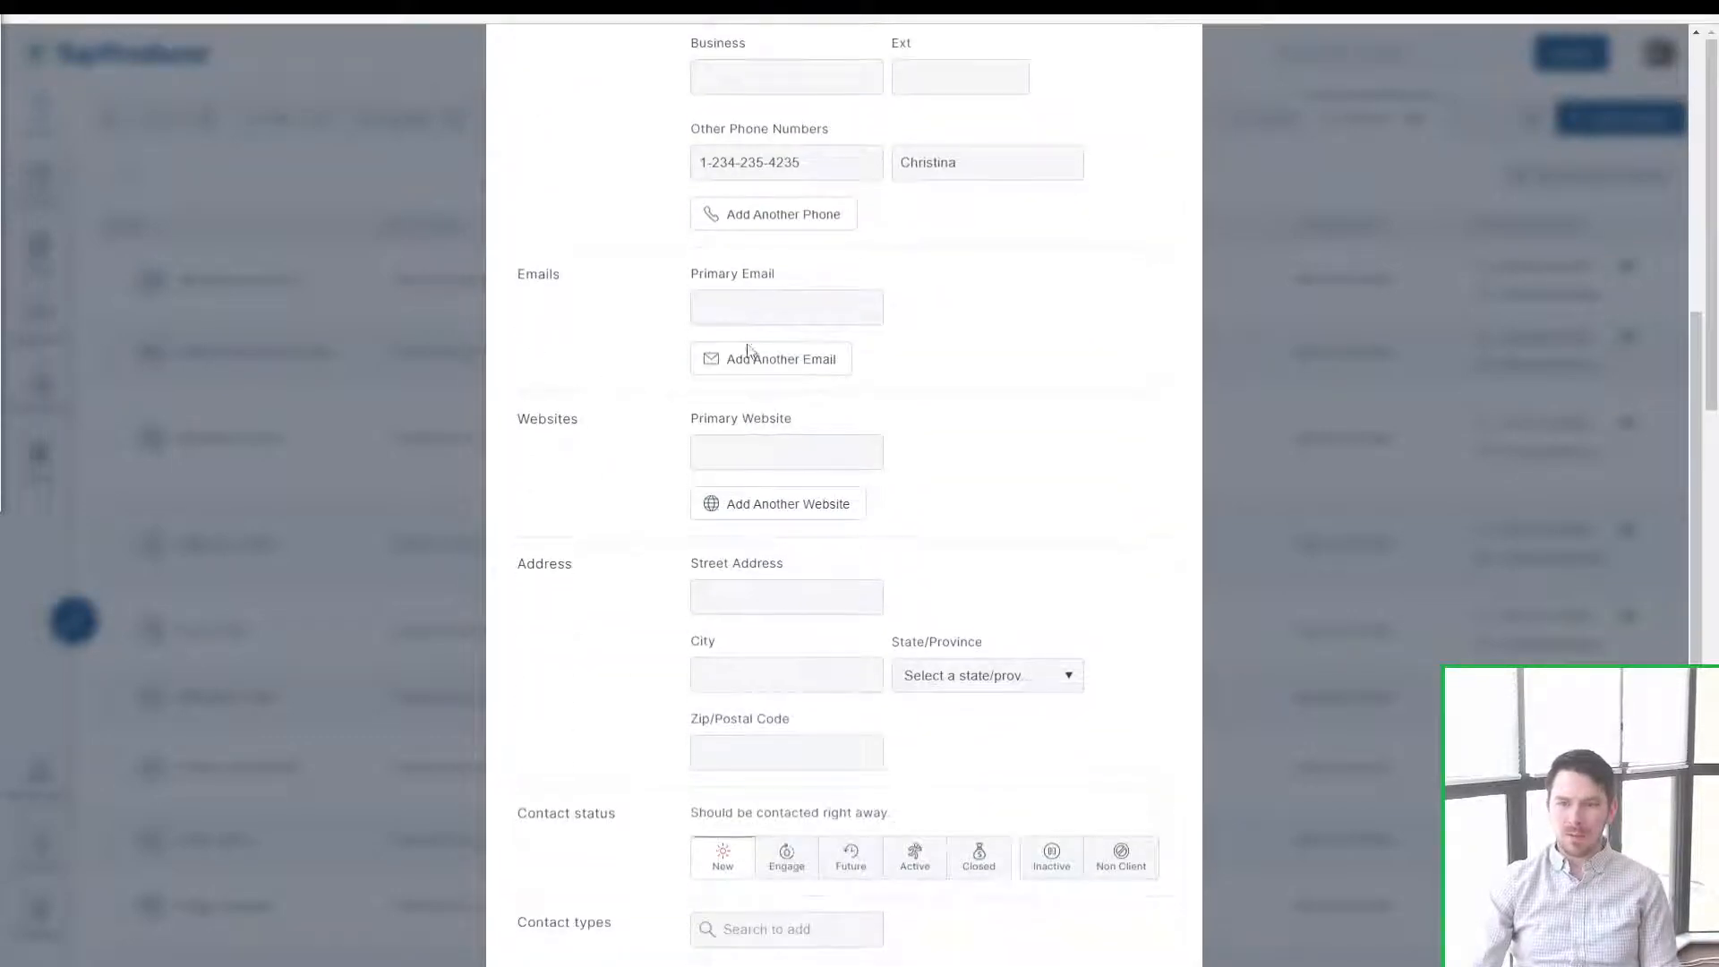
{"action": "left_click", "coordinate": [743, 311]}
{"action": "type", "text": "james"}
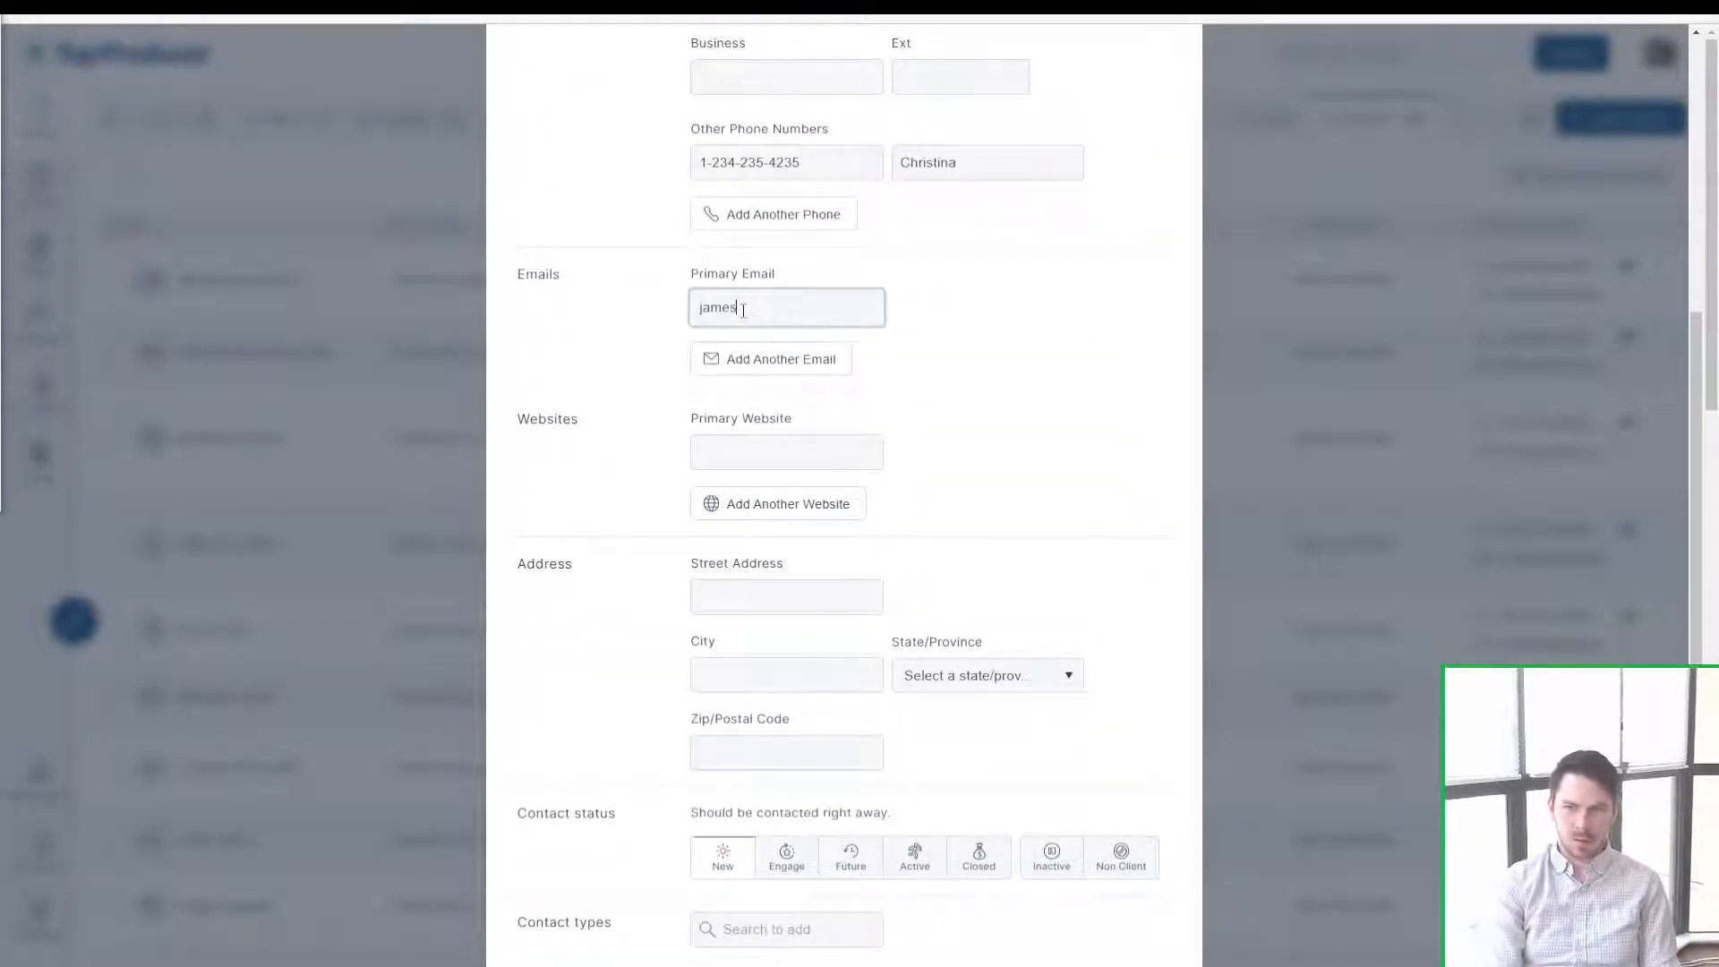
{"action": "type", "text": "s@test.com"}
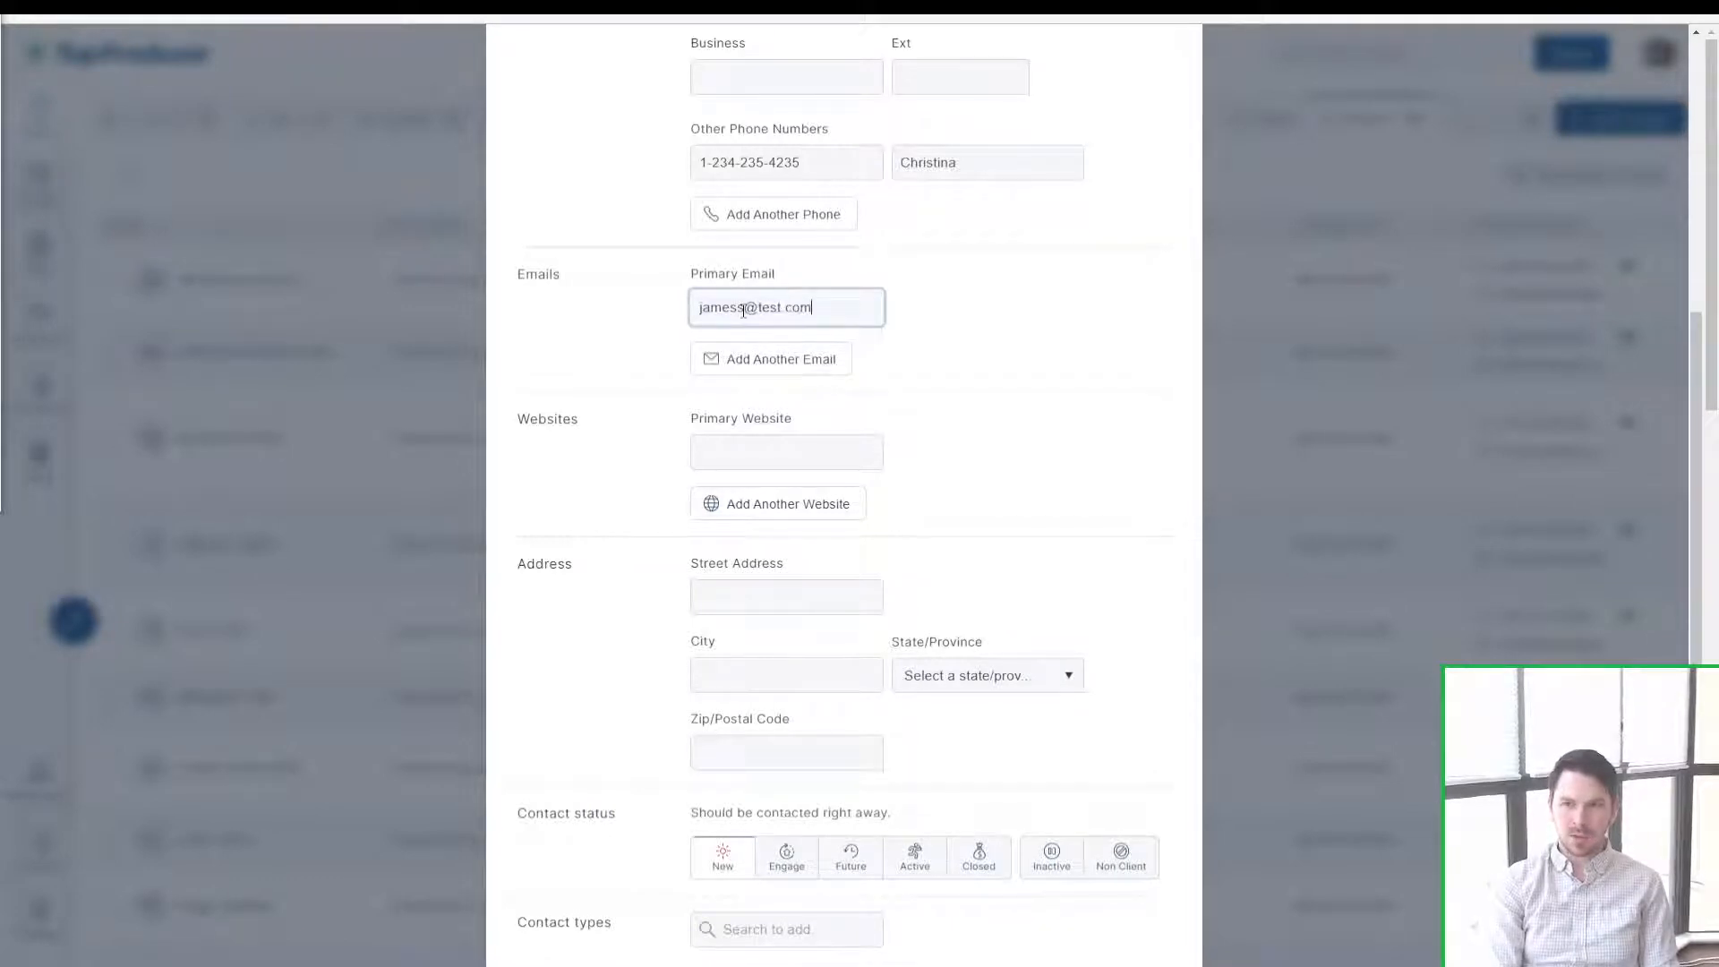
Step: Add a second email titled with the spouse's name, plus two blank website rows
{"action": "left_click", "coordinate": [743, 359]}
{"action": "left_click", "coordinate": [744, 391]}
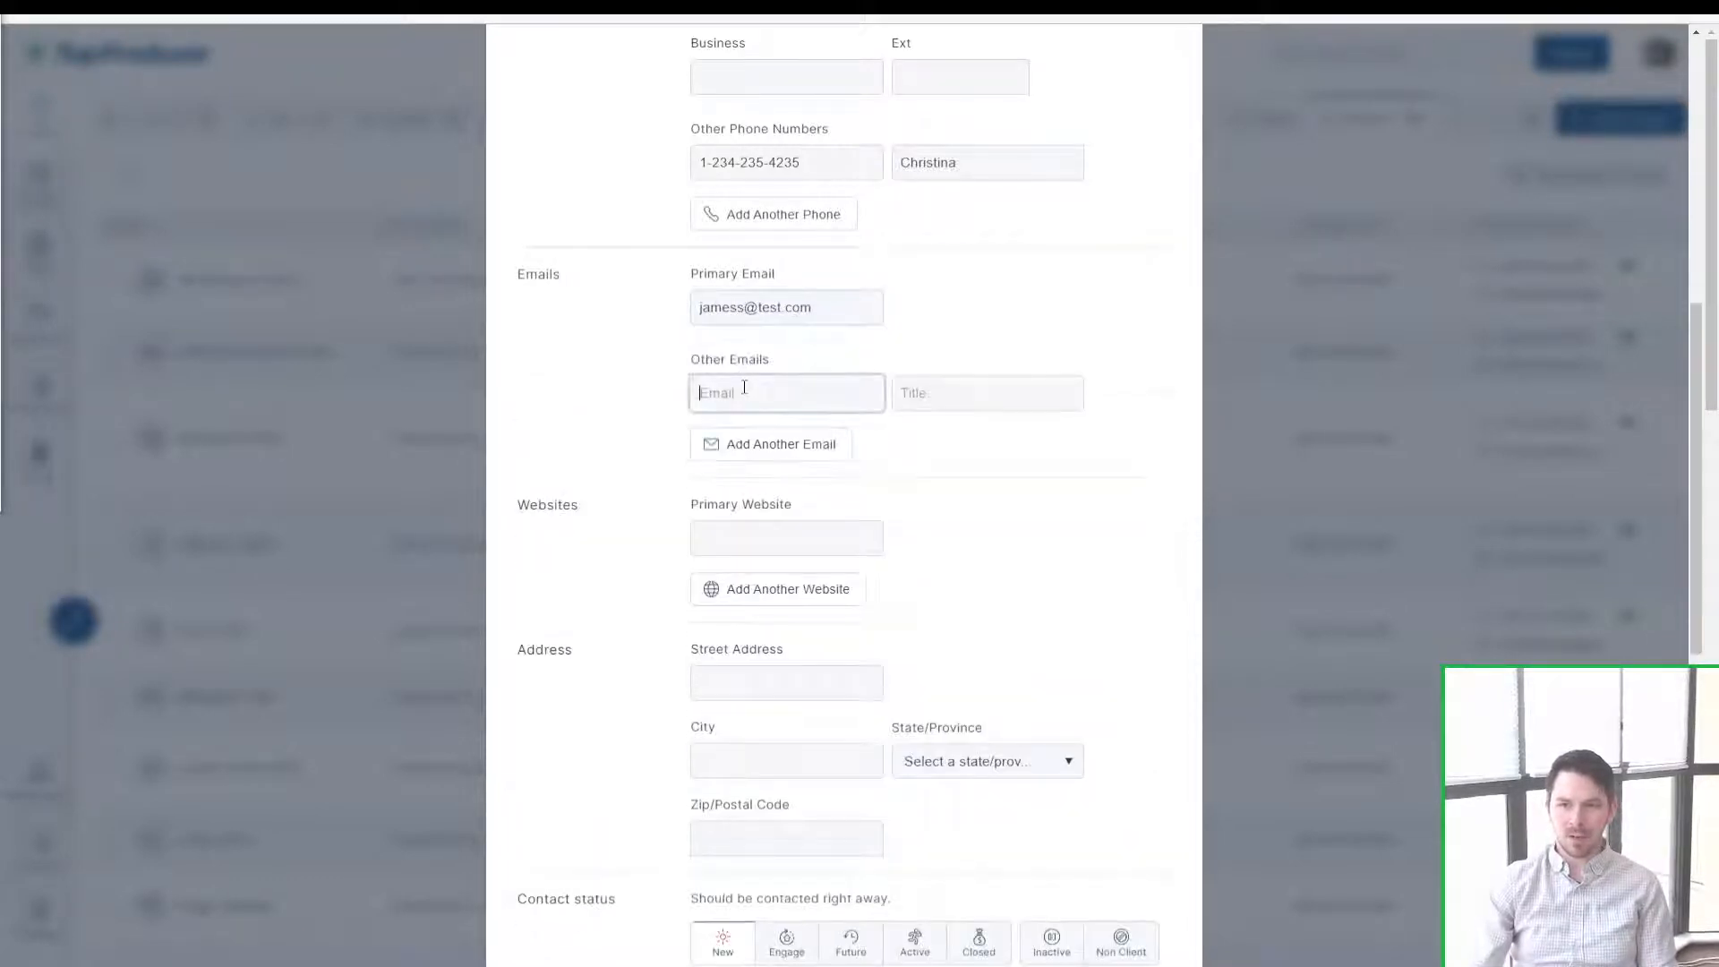
{"action": "type", "text": "christina"}
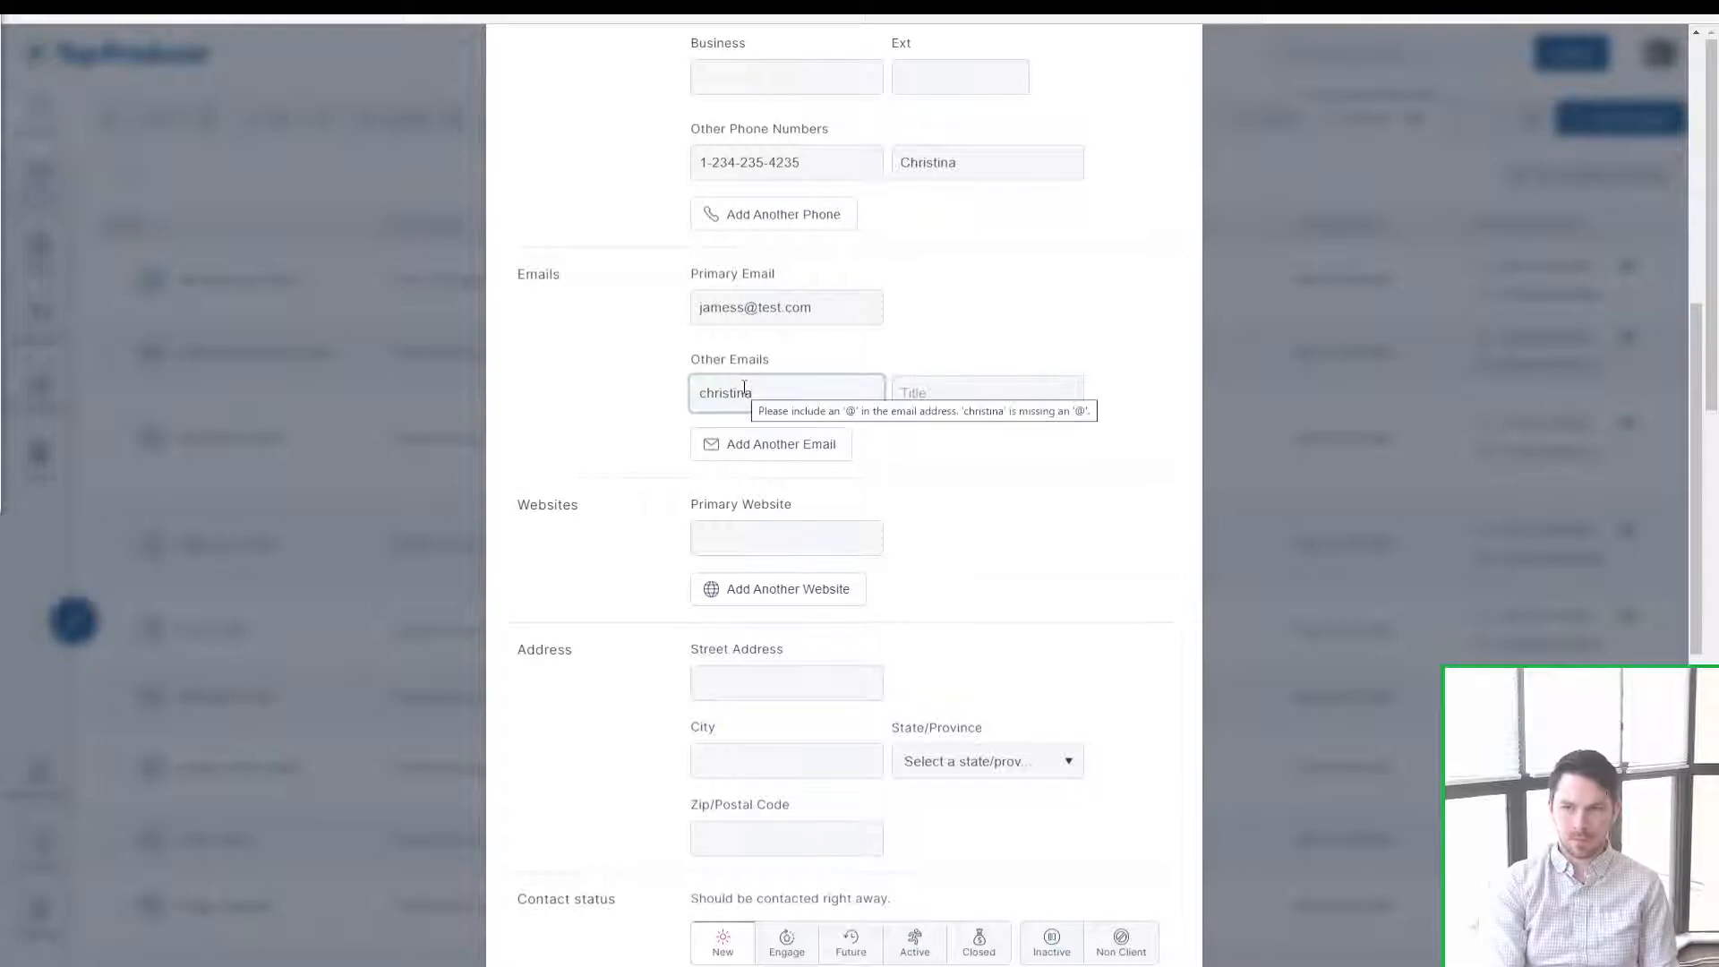
{"action": "type", "text": "s@test.com"}
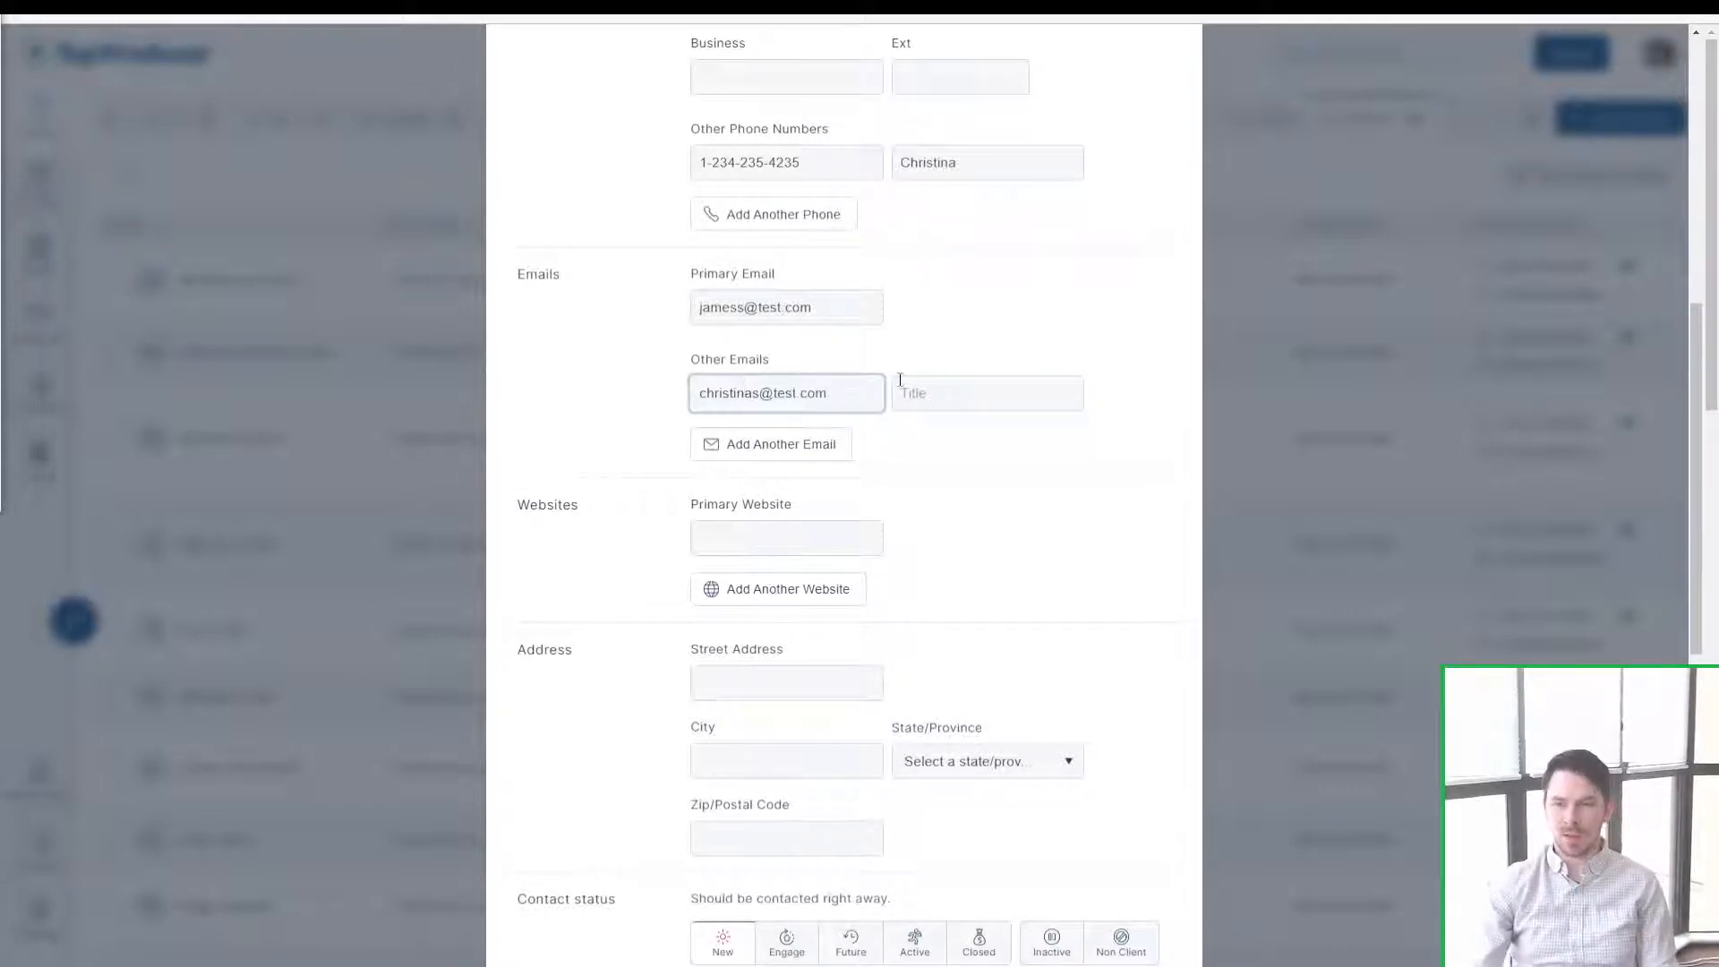
{"action": "left_click", "coordinate": [899, 379]}
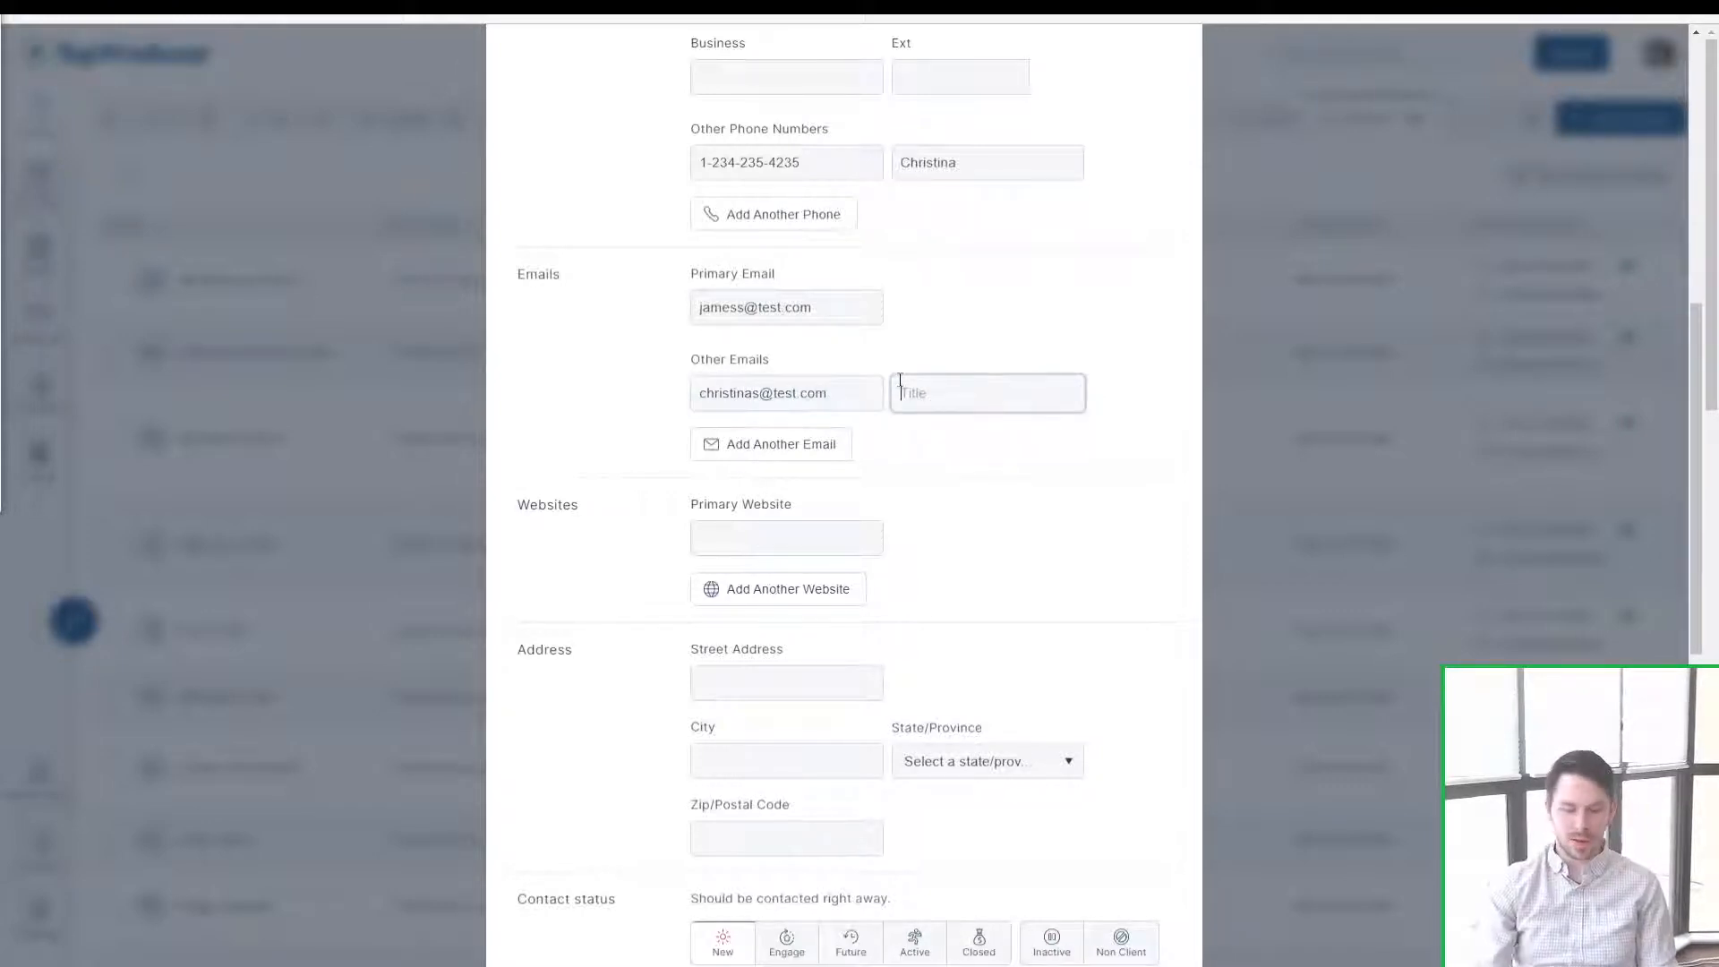
{"action": "type", "text": "Christina"}
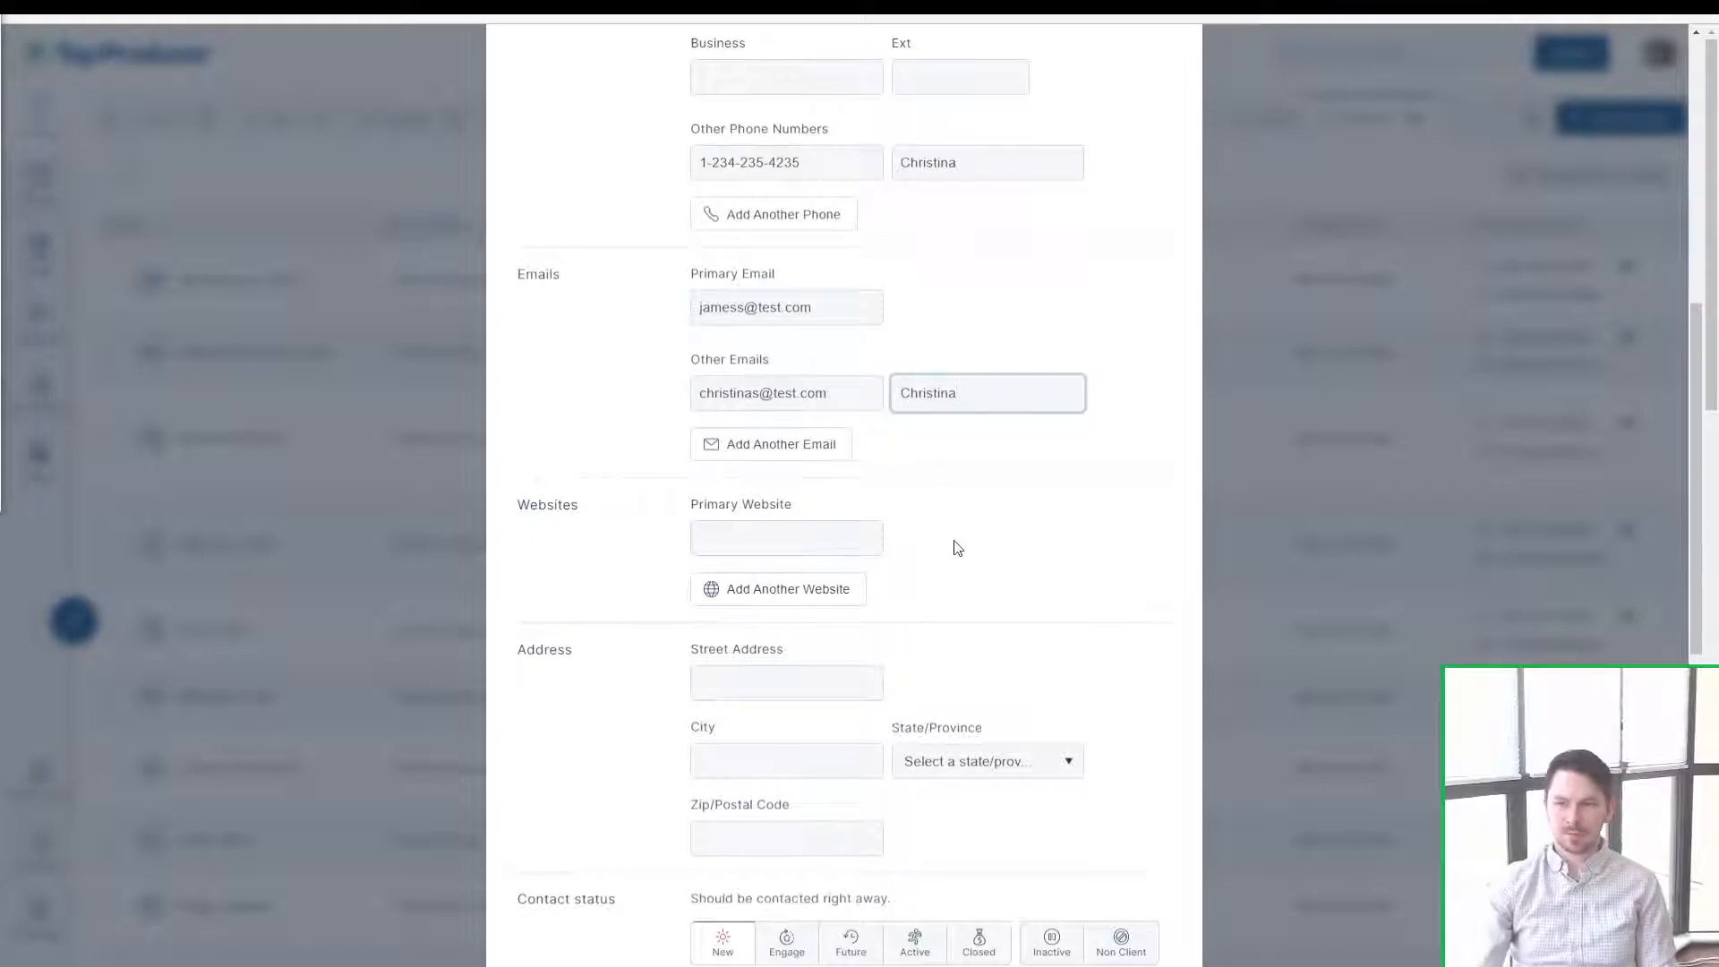
{"action": "left_click", "coordinate": [964, 557]}
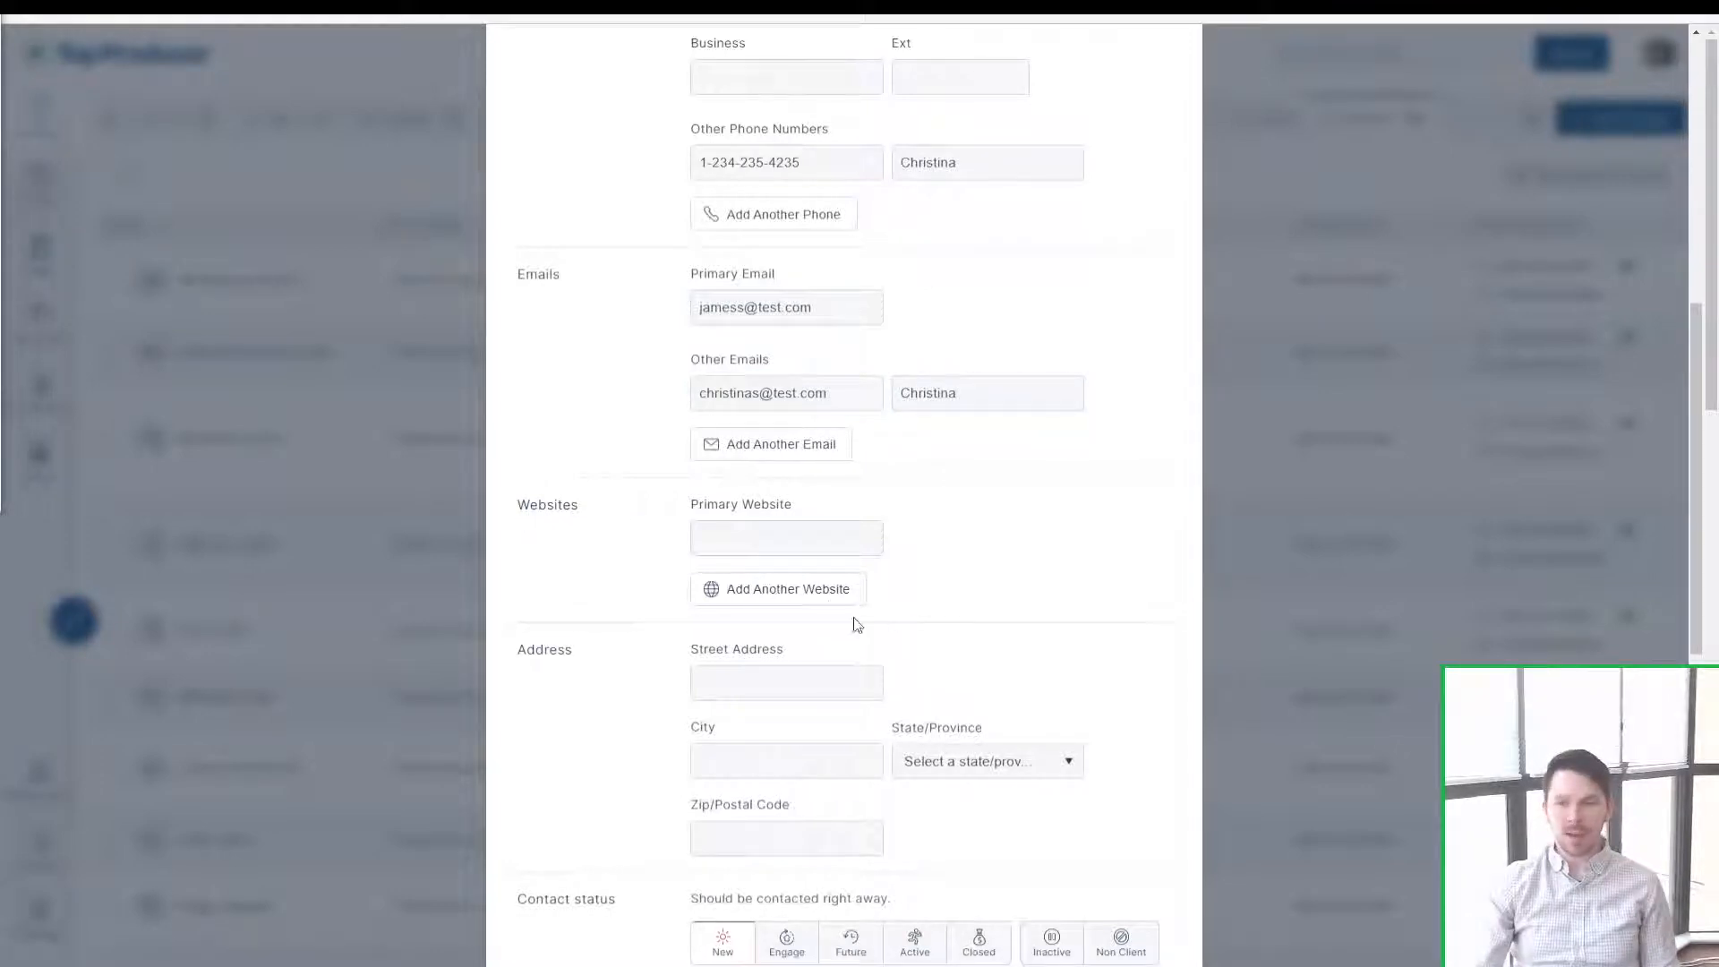
{"action": "left_click", "coordinate": [830, 599]}
{"action": "left_click", "coordinate": [811, 673]}
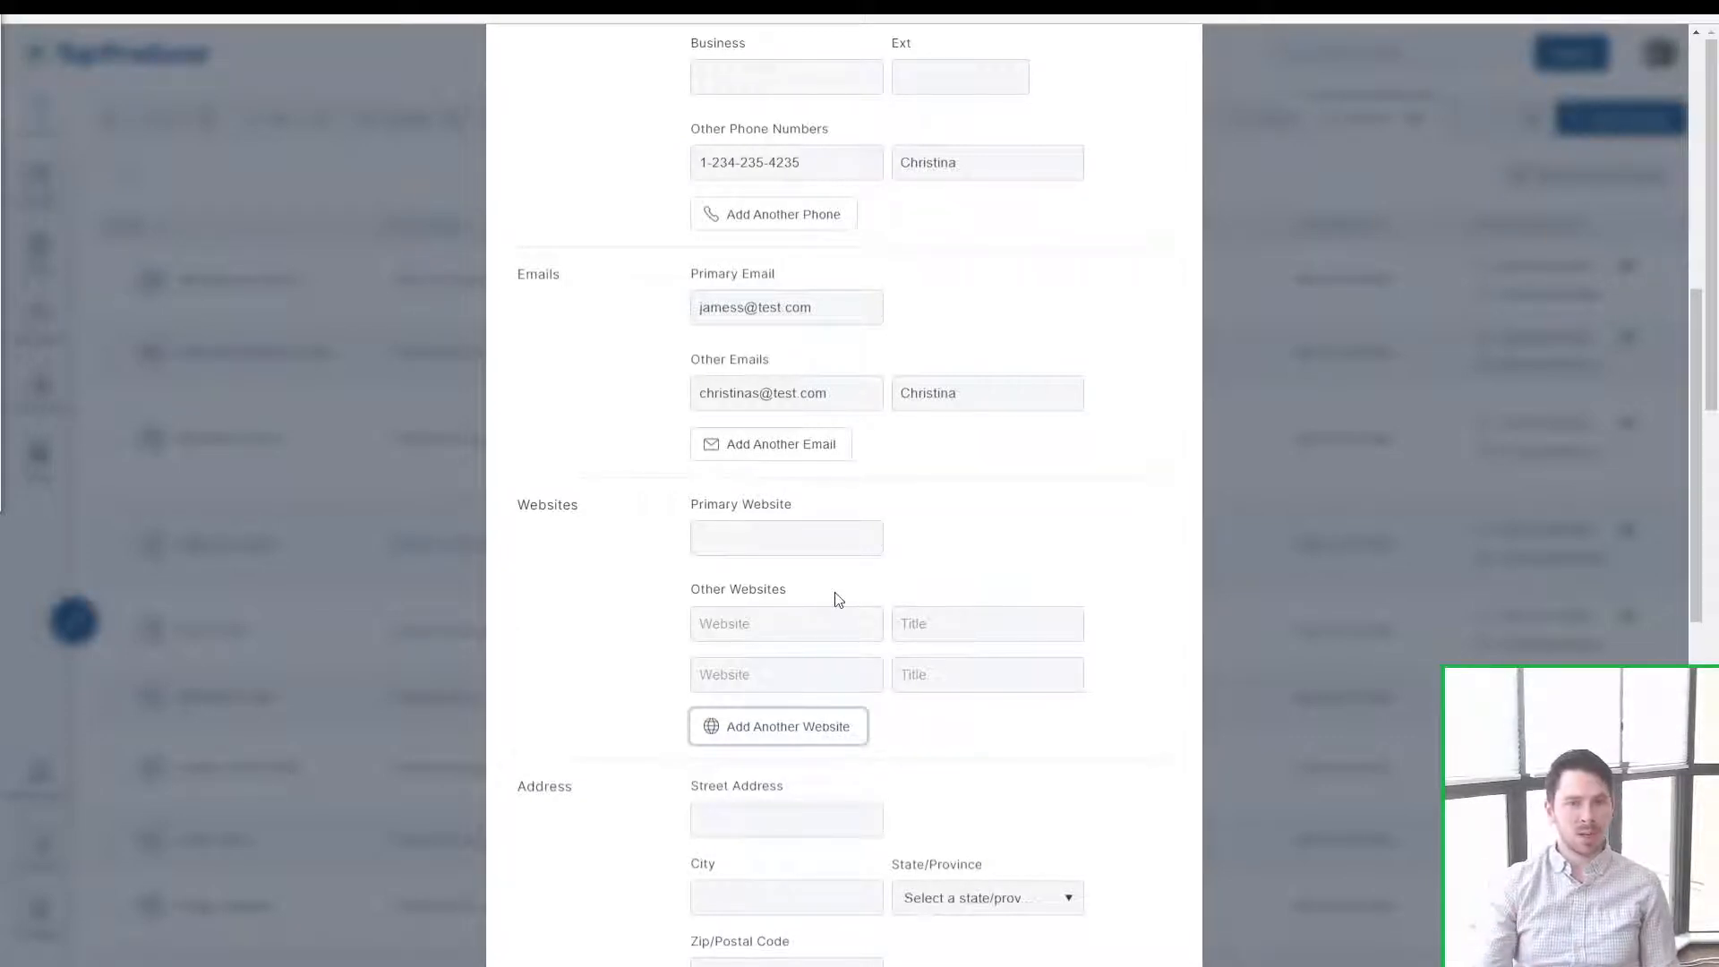
{"action": "left_click", "coordinate": [806, 609]}
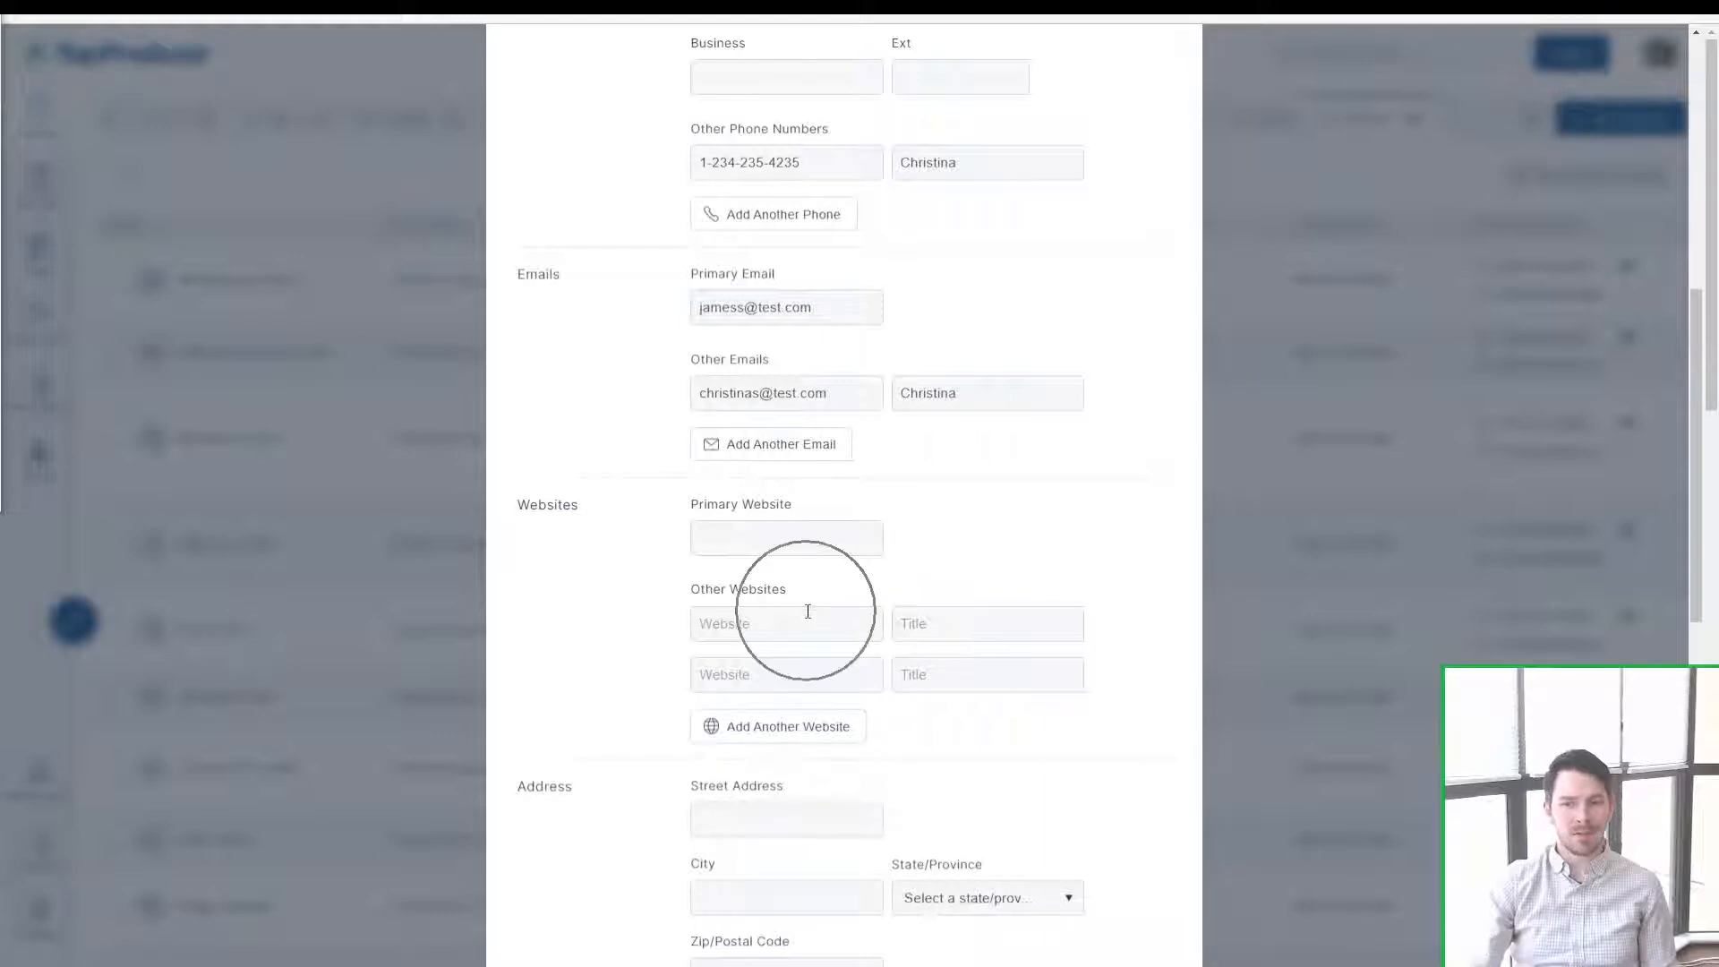
{"action": "scroll", "coordinate": [991, 625], "scroll_direction": "down", "scroll_amount": 3}
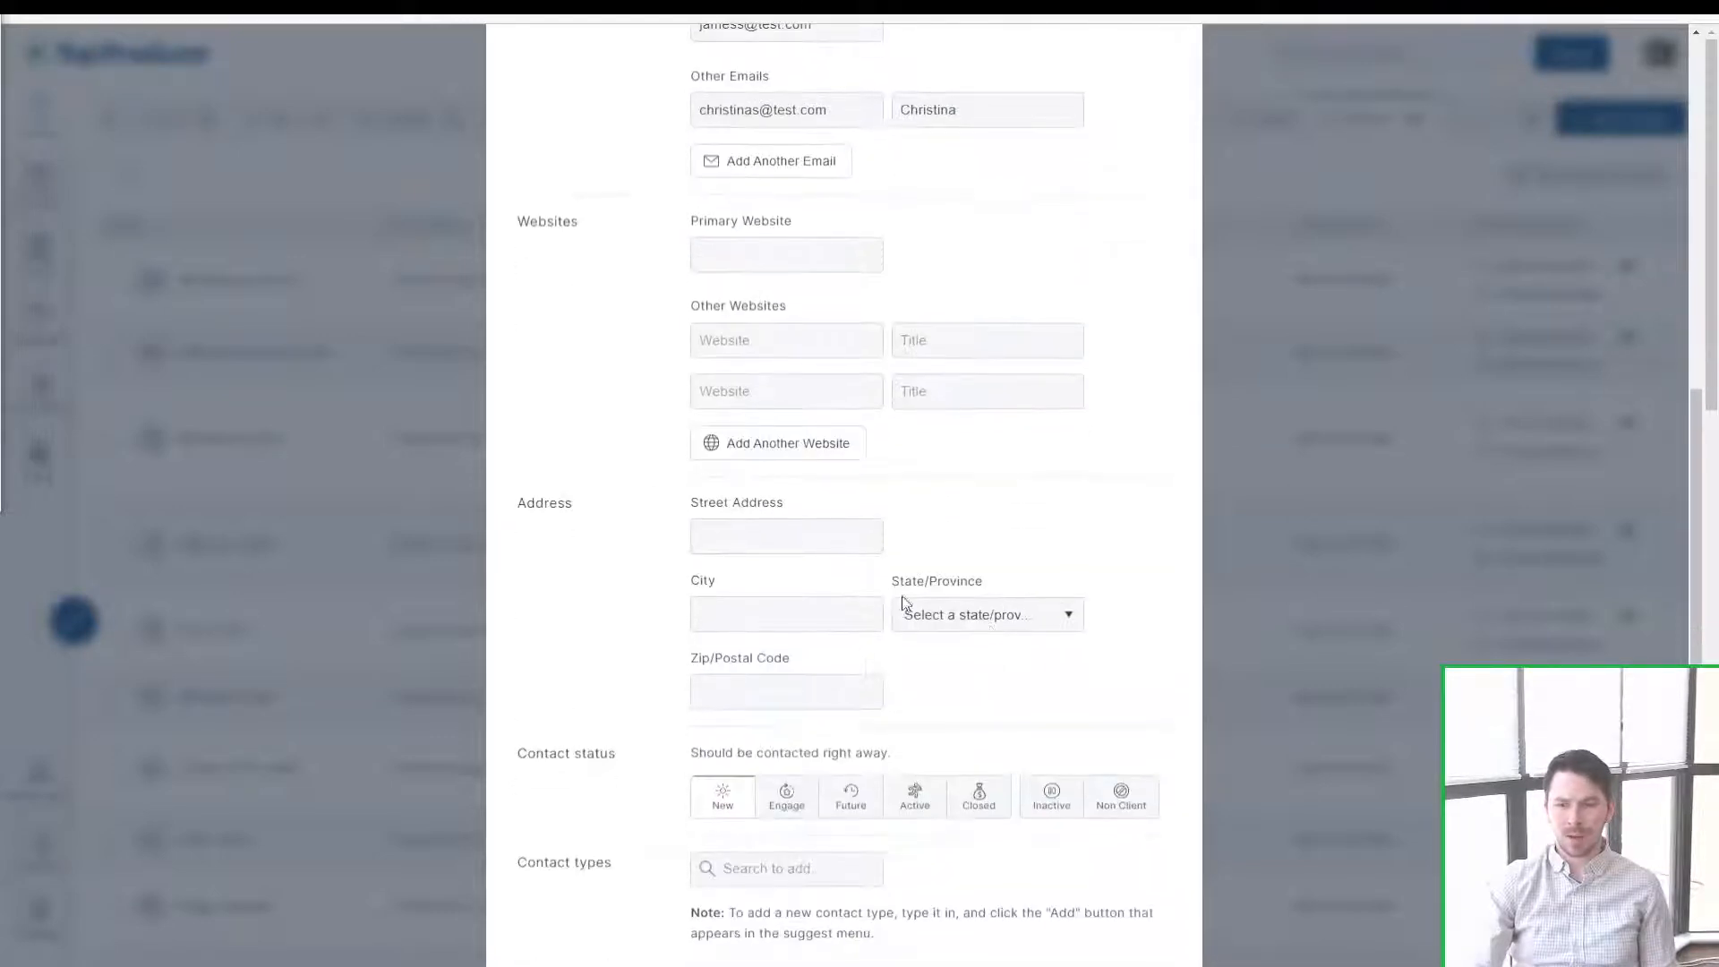
{"action": "left_click_drag", "start_coordinate": [526, 503], "coordinate": [577, 523]}
{"action": "left_click", "coordinate": [582, 537]}
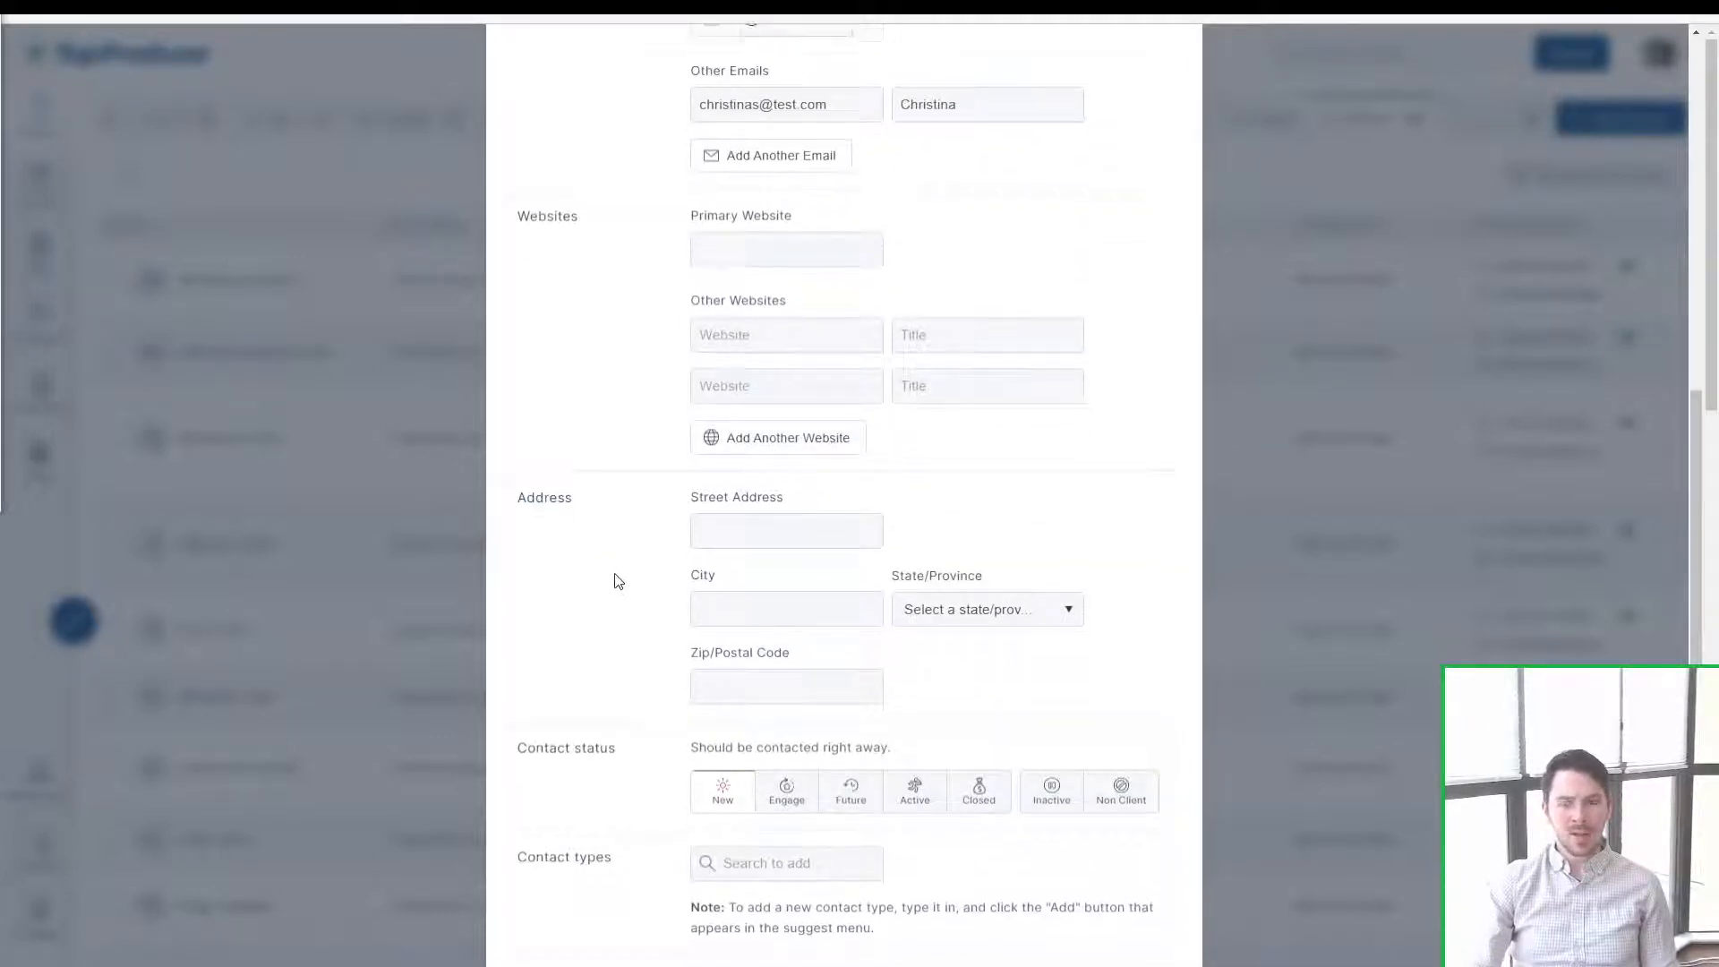
{"action": "scroll", "coordinate": [959, 499], "scroll_direction": "down", "scroll_amount": 2}
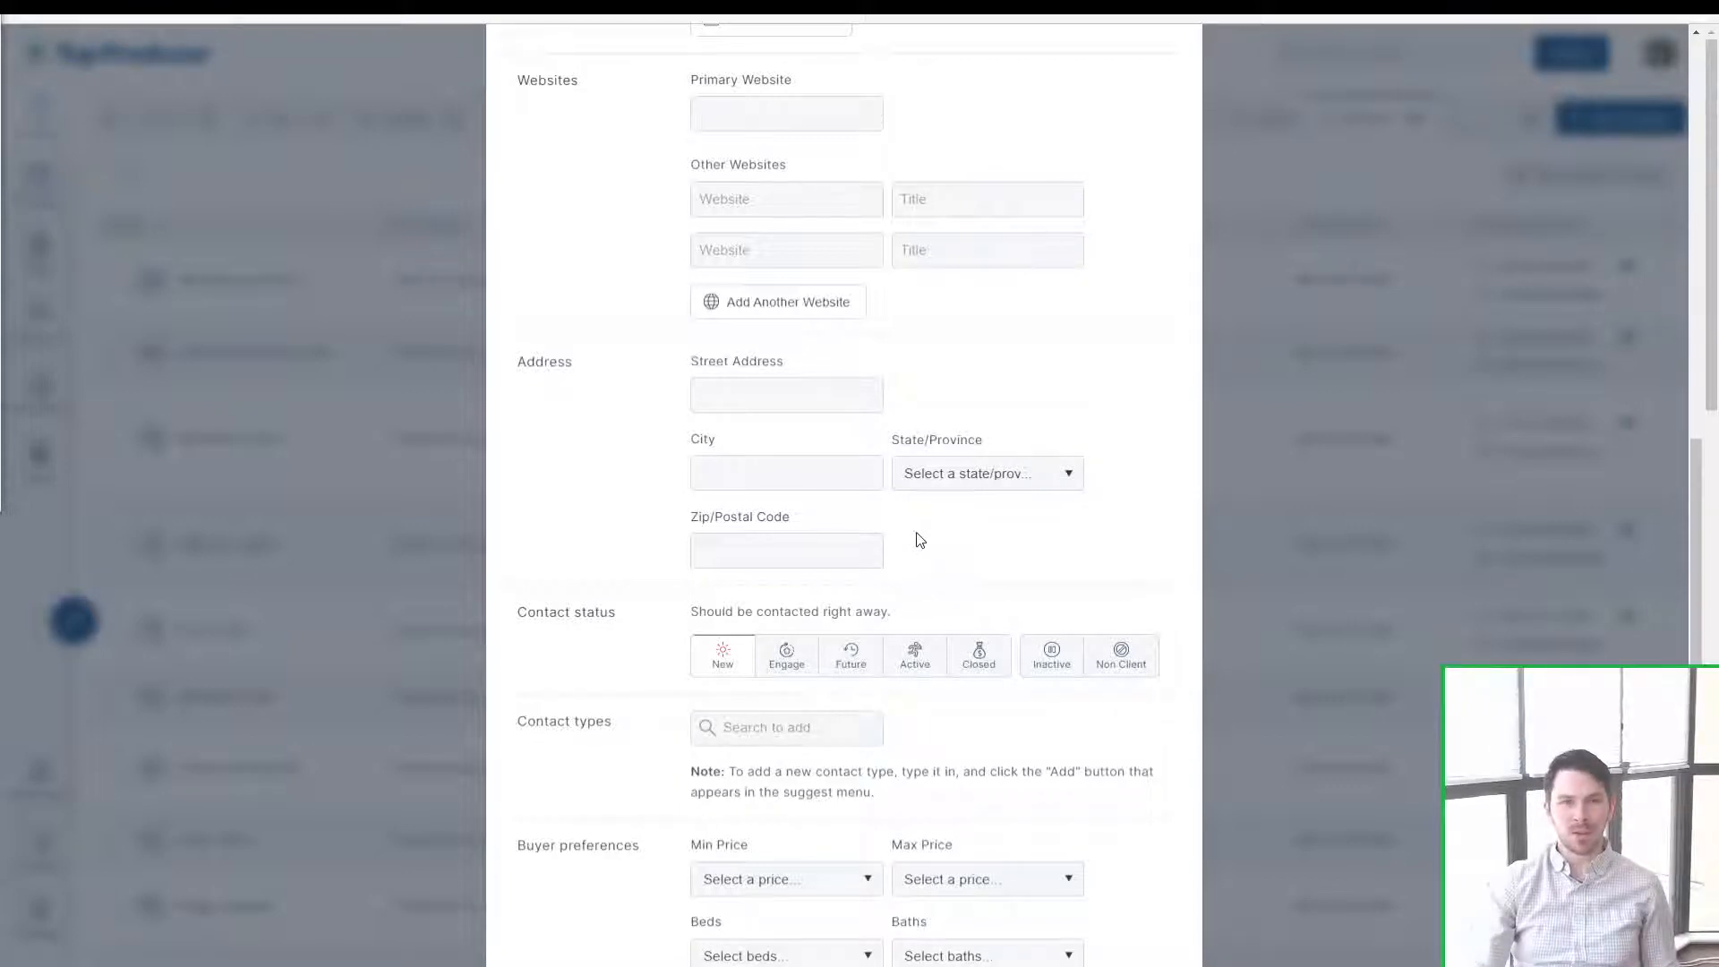
{"action": "scroll", "coordinate": [920, 540], "scroll_direction": "down", "scroll_amount": 2}
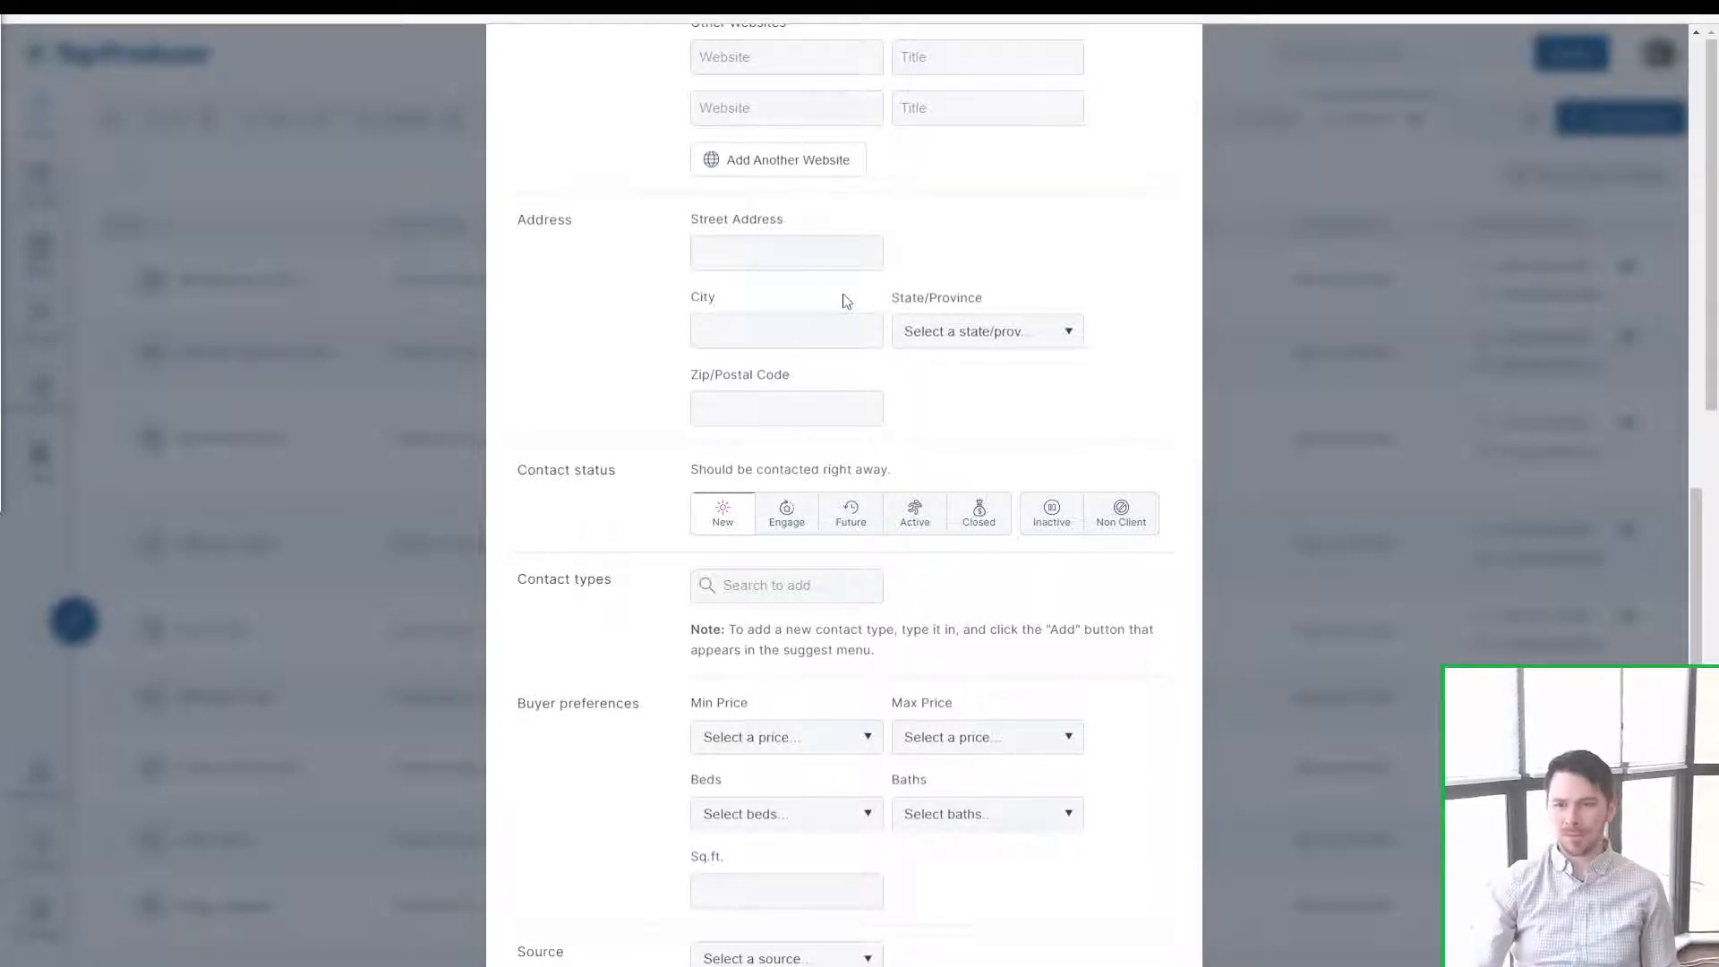
{"action": "scroll", "coordinate": [610, 508], "scroll_direction": "down", "scroll_amount": 2}
{"action": "scroll", "coordinate": [576, 457], "scroll_direction": "up", "scroll_amount": 2}
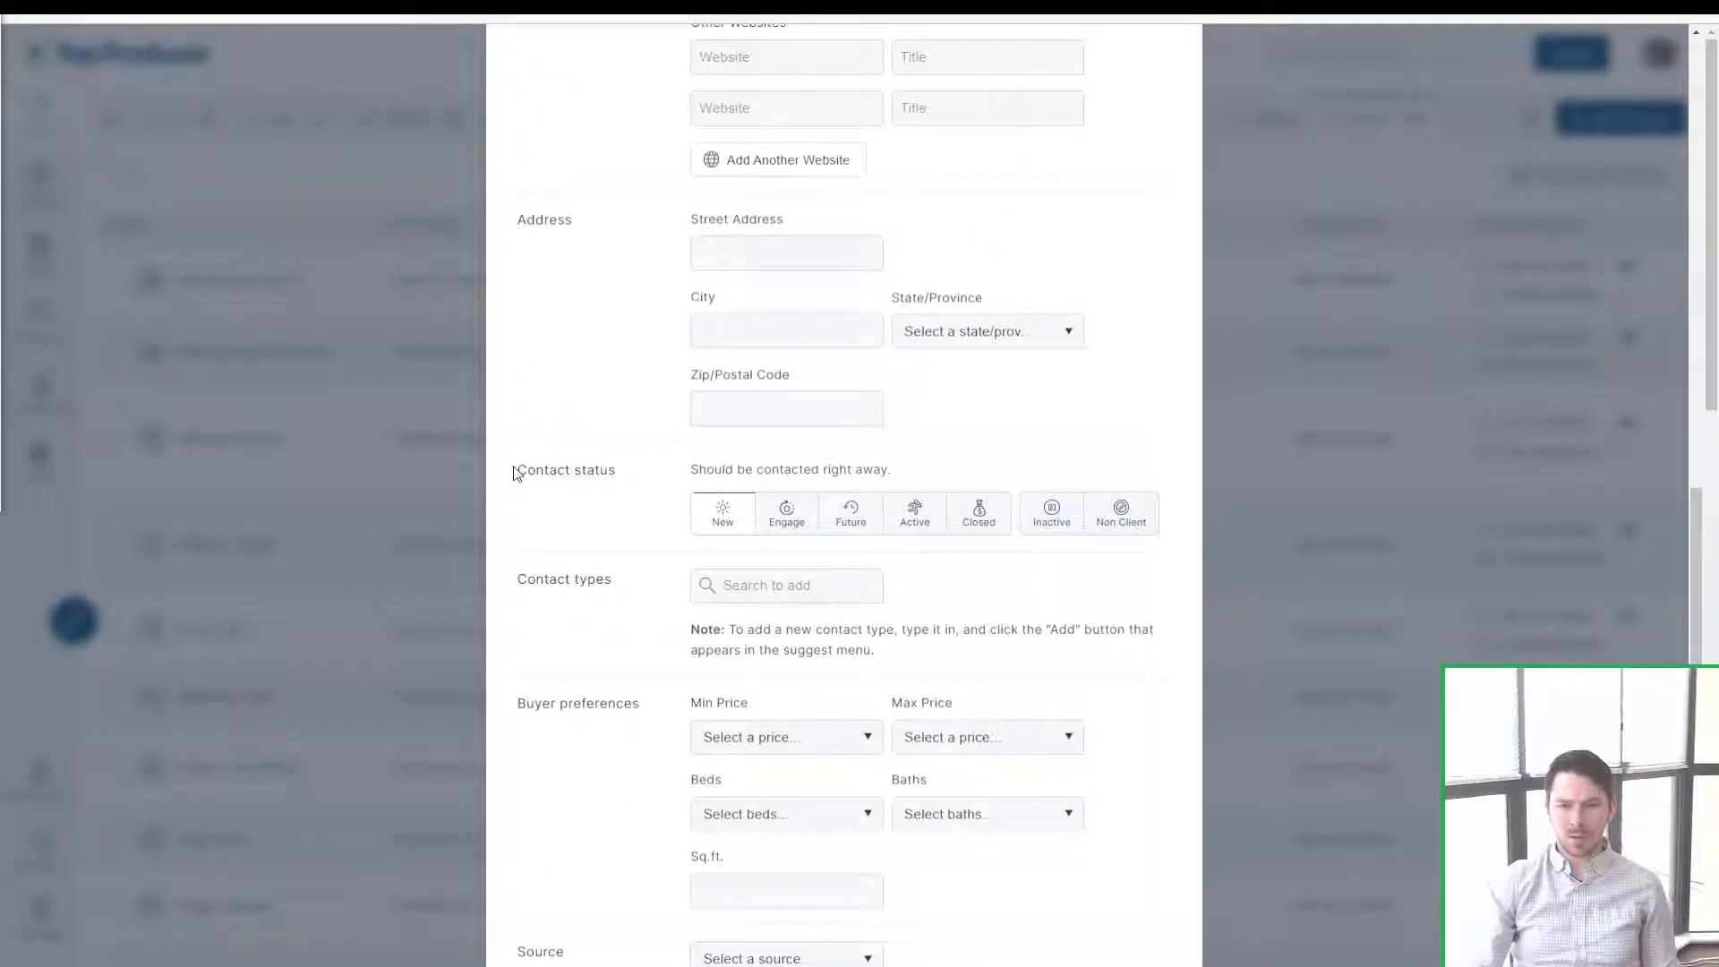
{"action": "left_click_drag", "start_coordinate": [515, 472], "coordinate": [637, 483]}
{"action": "left_click_drag", "start_coordinate": [613, 580], "coordinate": [515, 588]}
Step: Cycle the contact status through Engage, Future, Active and Closed, ending on New
{"action": "left_click", "coordinate": [623, 527]}
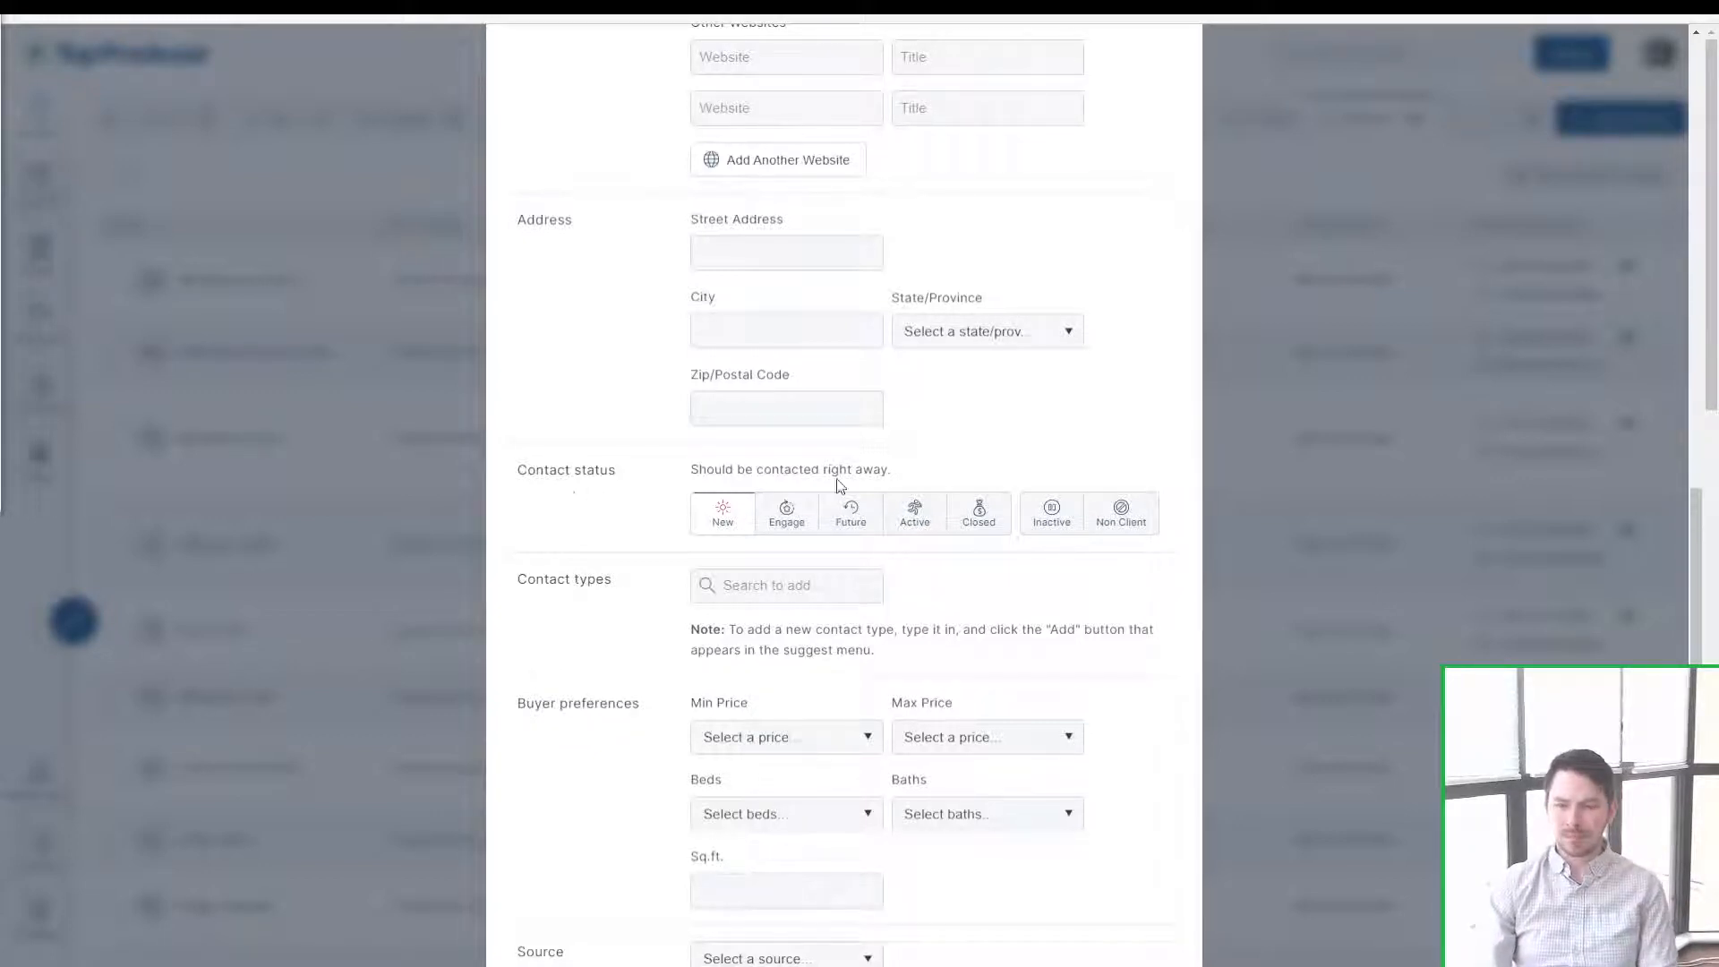
{"action": "left_click", "coordinate": [608, 487]}
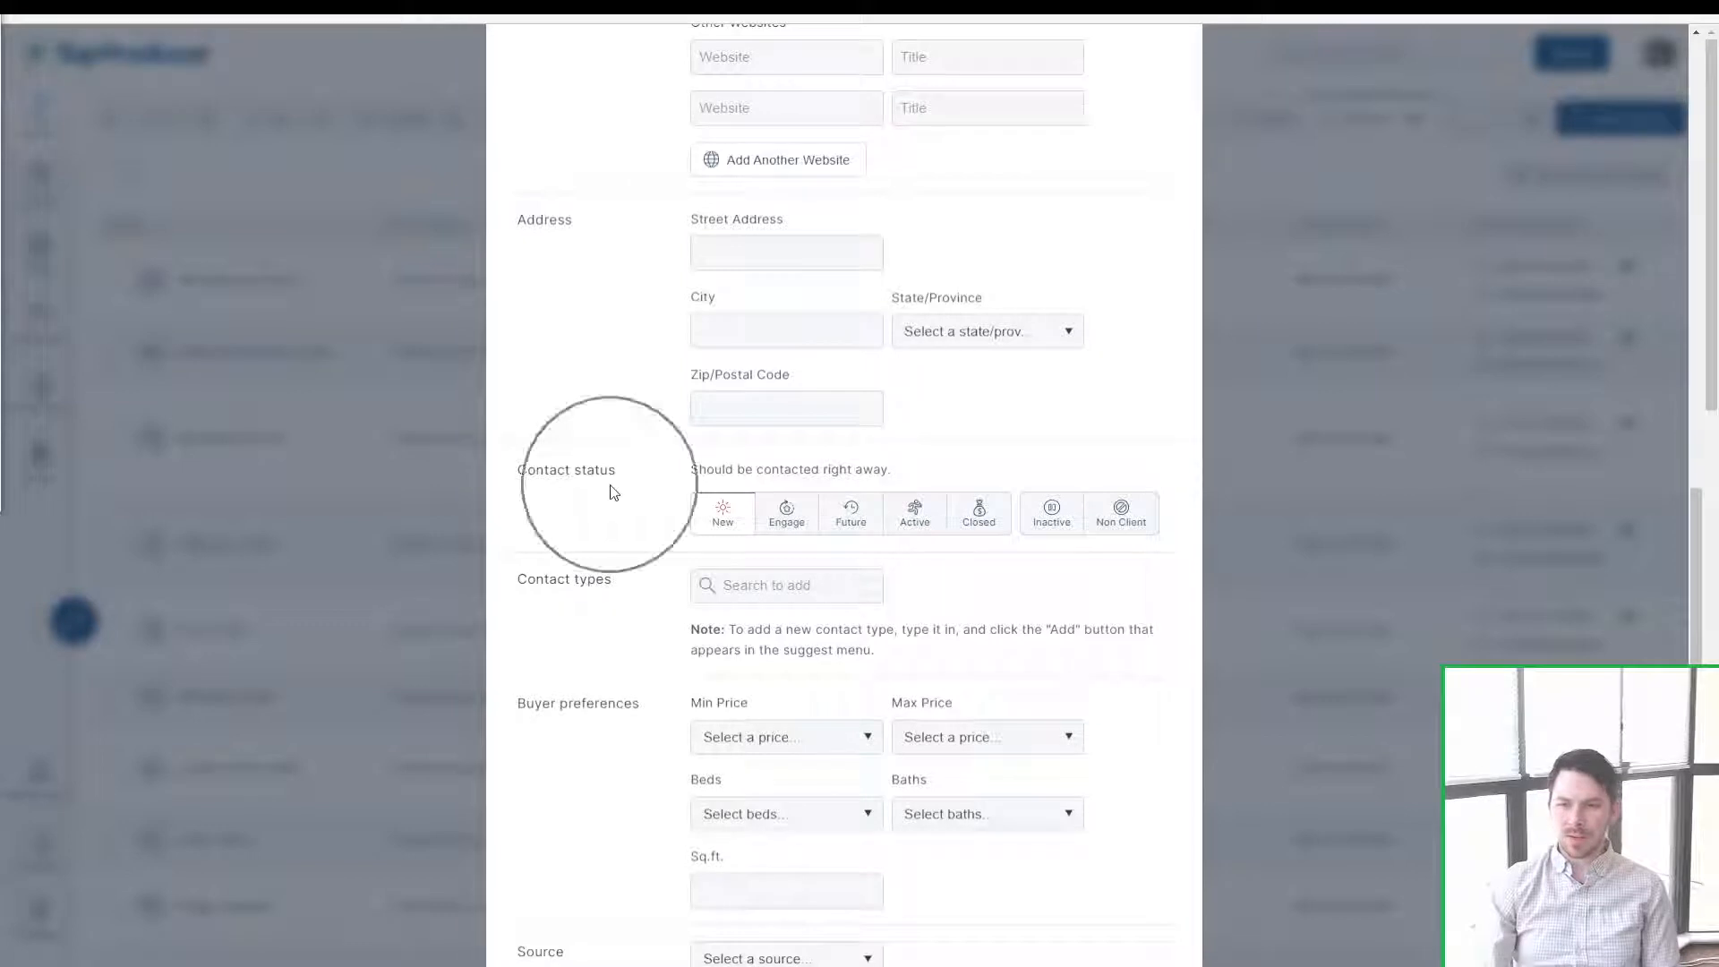
{"action": "left_click", "coordinate": [784, 512]}
{"action": "left_click", "coordinate": [855, 515]}
{"action": "left_click", "coordinate": [914, 516]}
{"action": "left_click", "coordinate": [985, 511]}
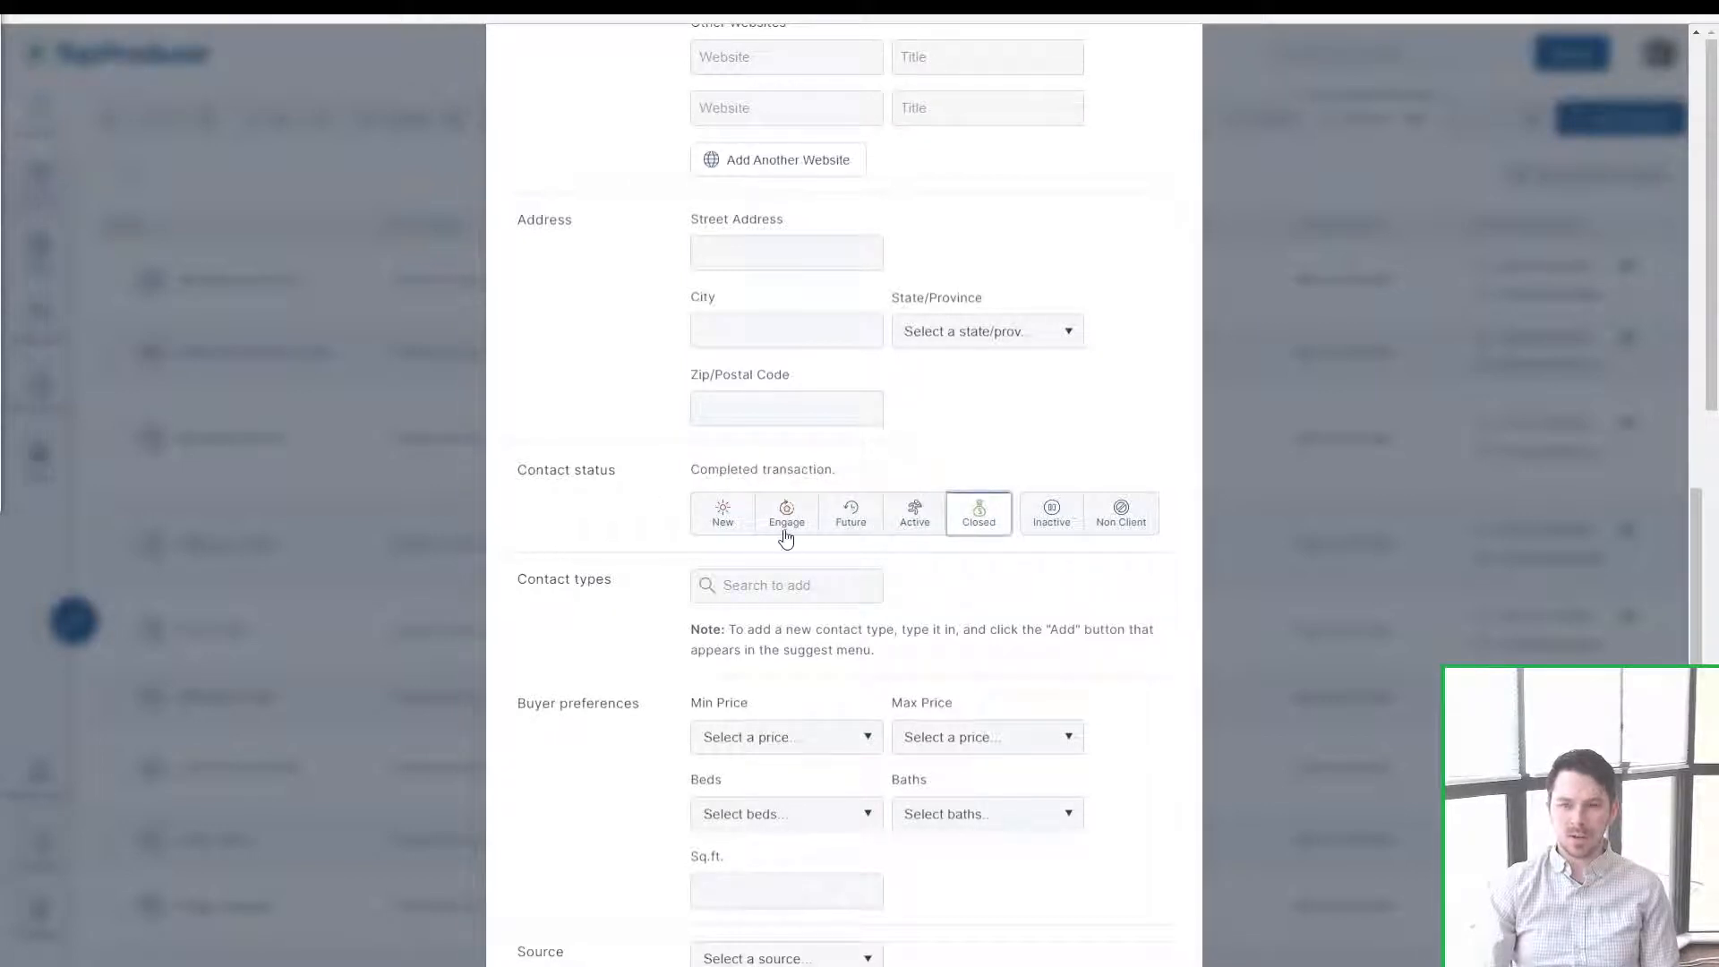
{"action": "left_click", "coordinate": [732, 523]}
{"action": "left_click", "coordinate": [803, 528]}
{"action": "left_click", "coordinate": [849, 528]}
{"action": "left_click", "coordinate": [913, 520]}
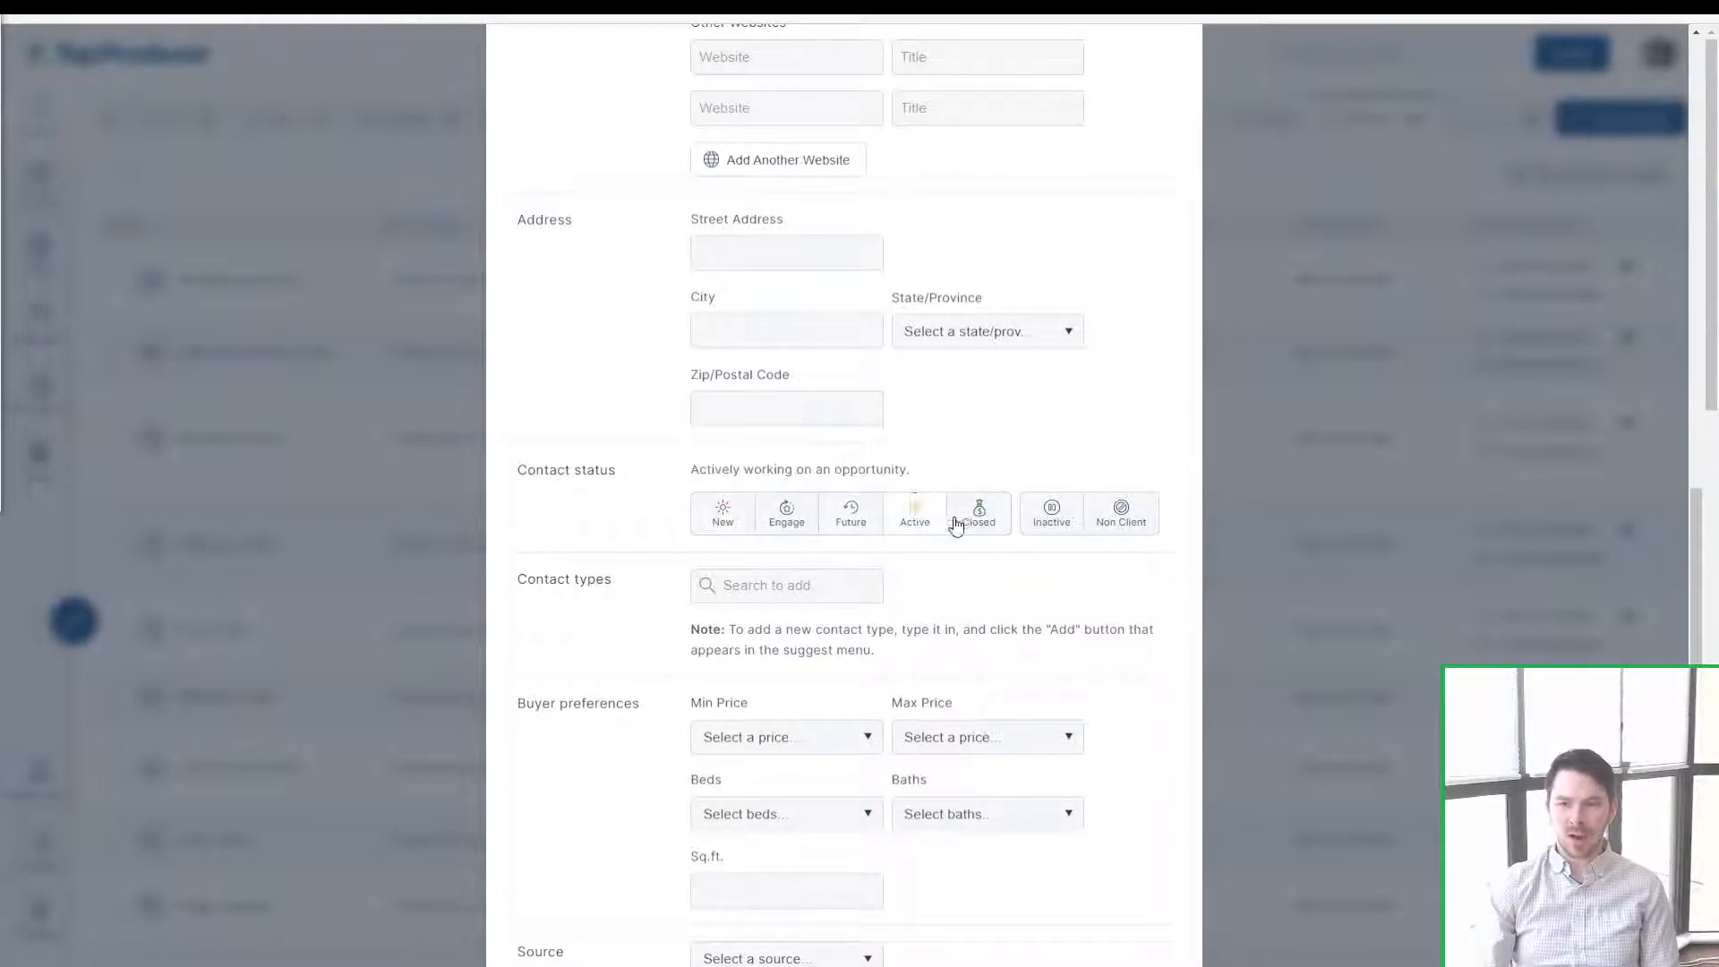
{"action": "left_click", "coordinate": [981, 519]}
{"action": "left_click", "coordinate": [723, 524]}
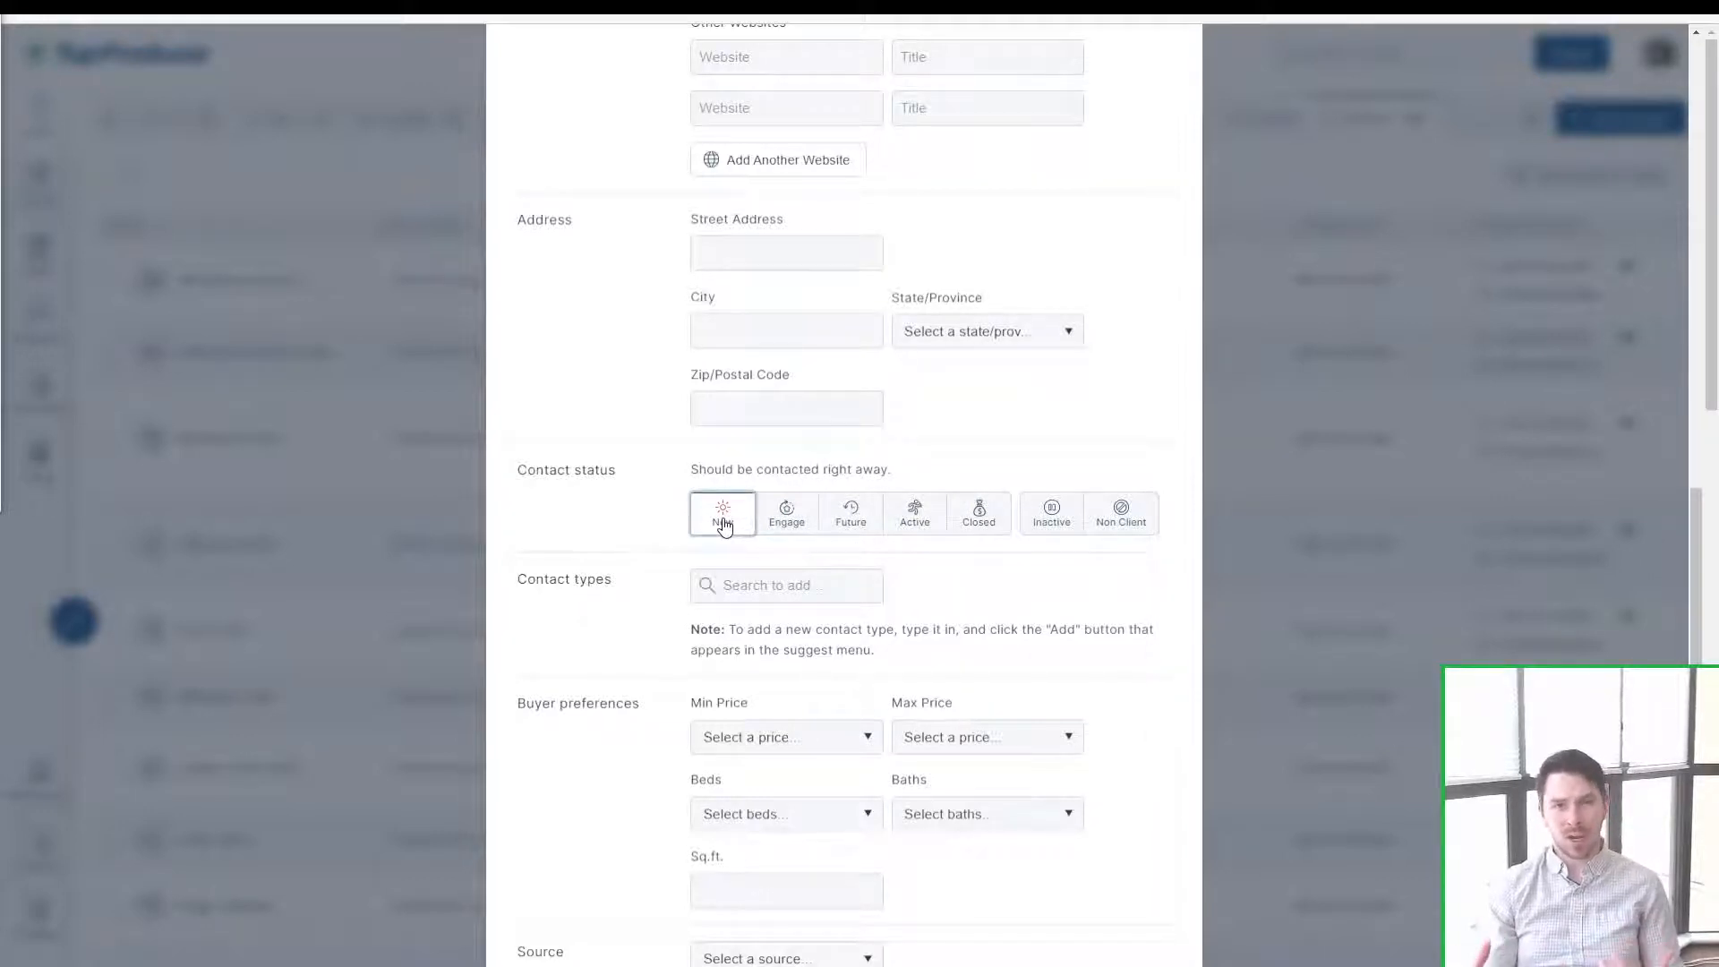
Step: Close the contact type suggestions and highlight the New status description
{"action": "left_click", "coordinate": [850, 594]}
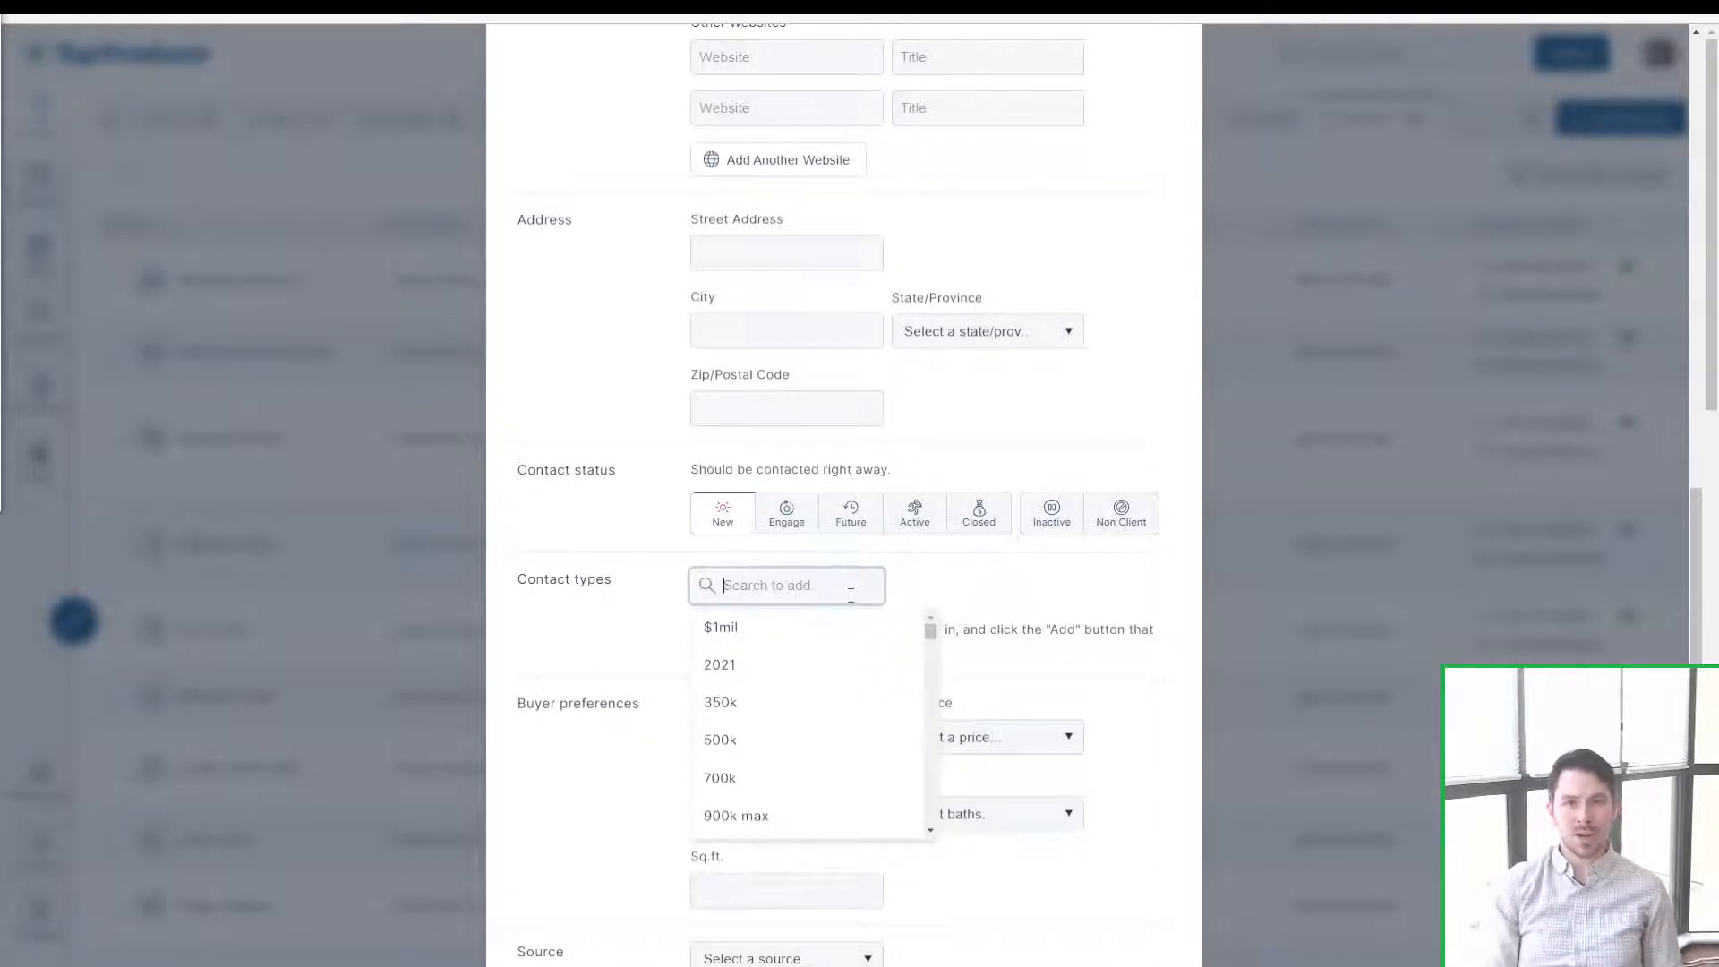
{"action": "left_click", "coordinate": [603, 537]}
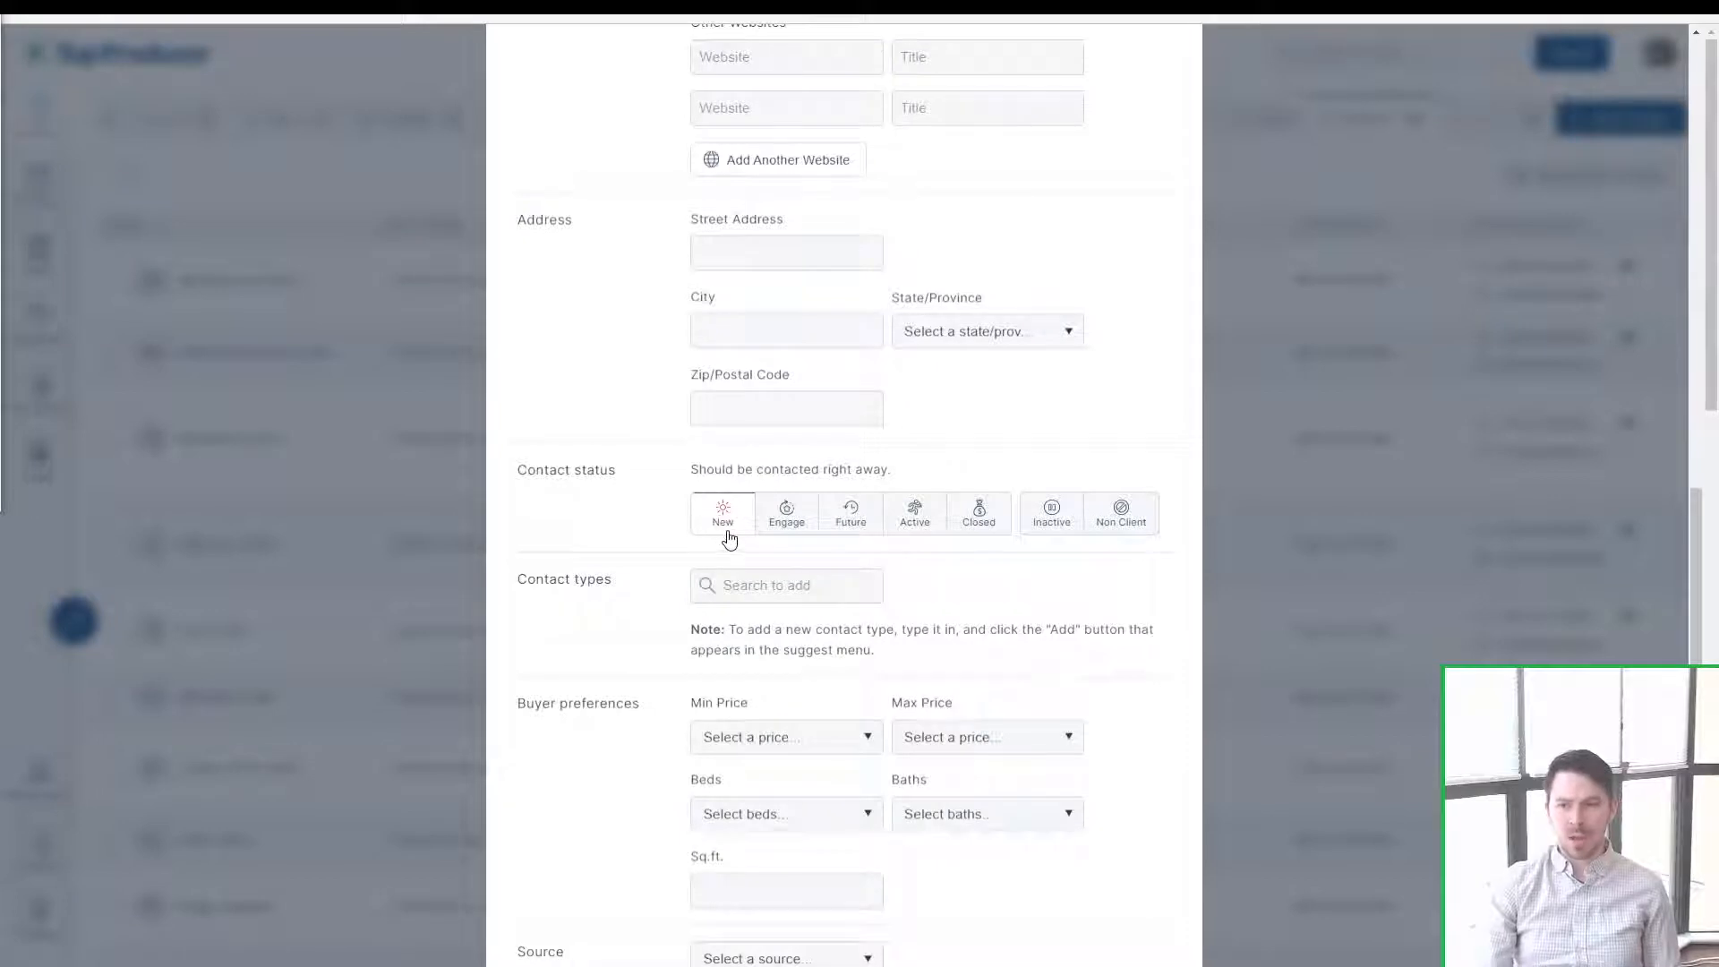
{"action": "left_click_drag", "start_coordinate": [690, 468], "coordinate": [967, 485]}
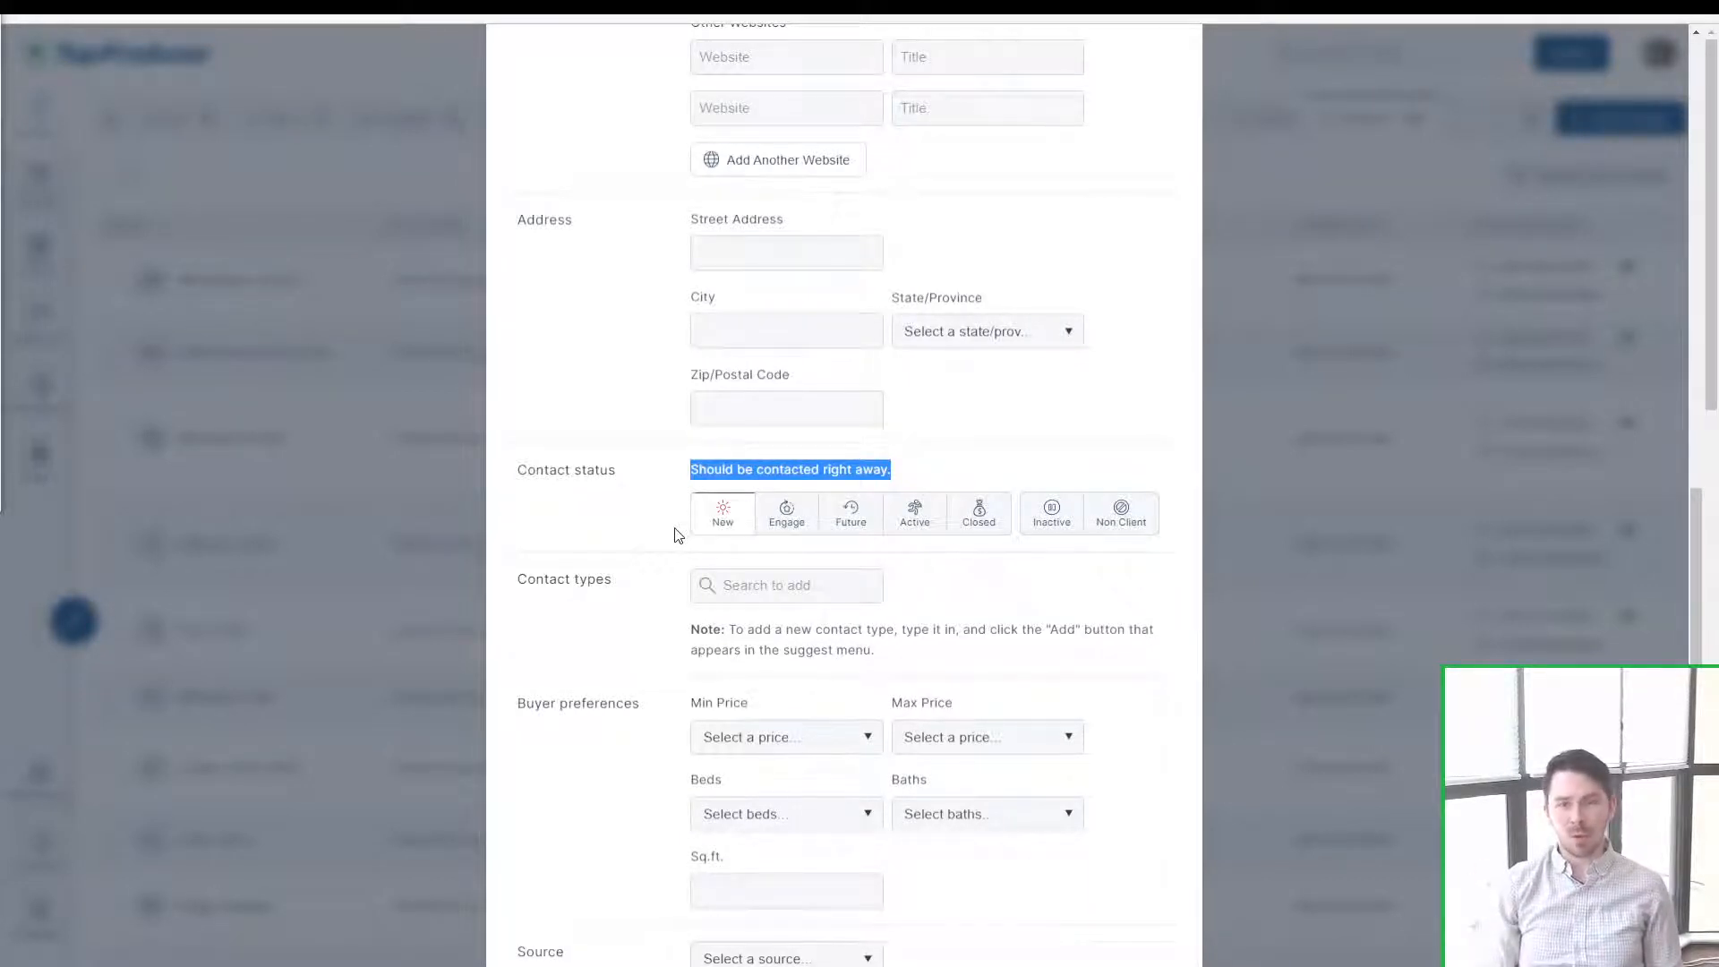
Step: Switch the contact status to Engage and highlight its description
{"action": "left_click", "coordinate": [674, 535]}
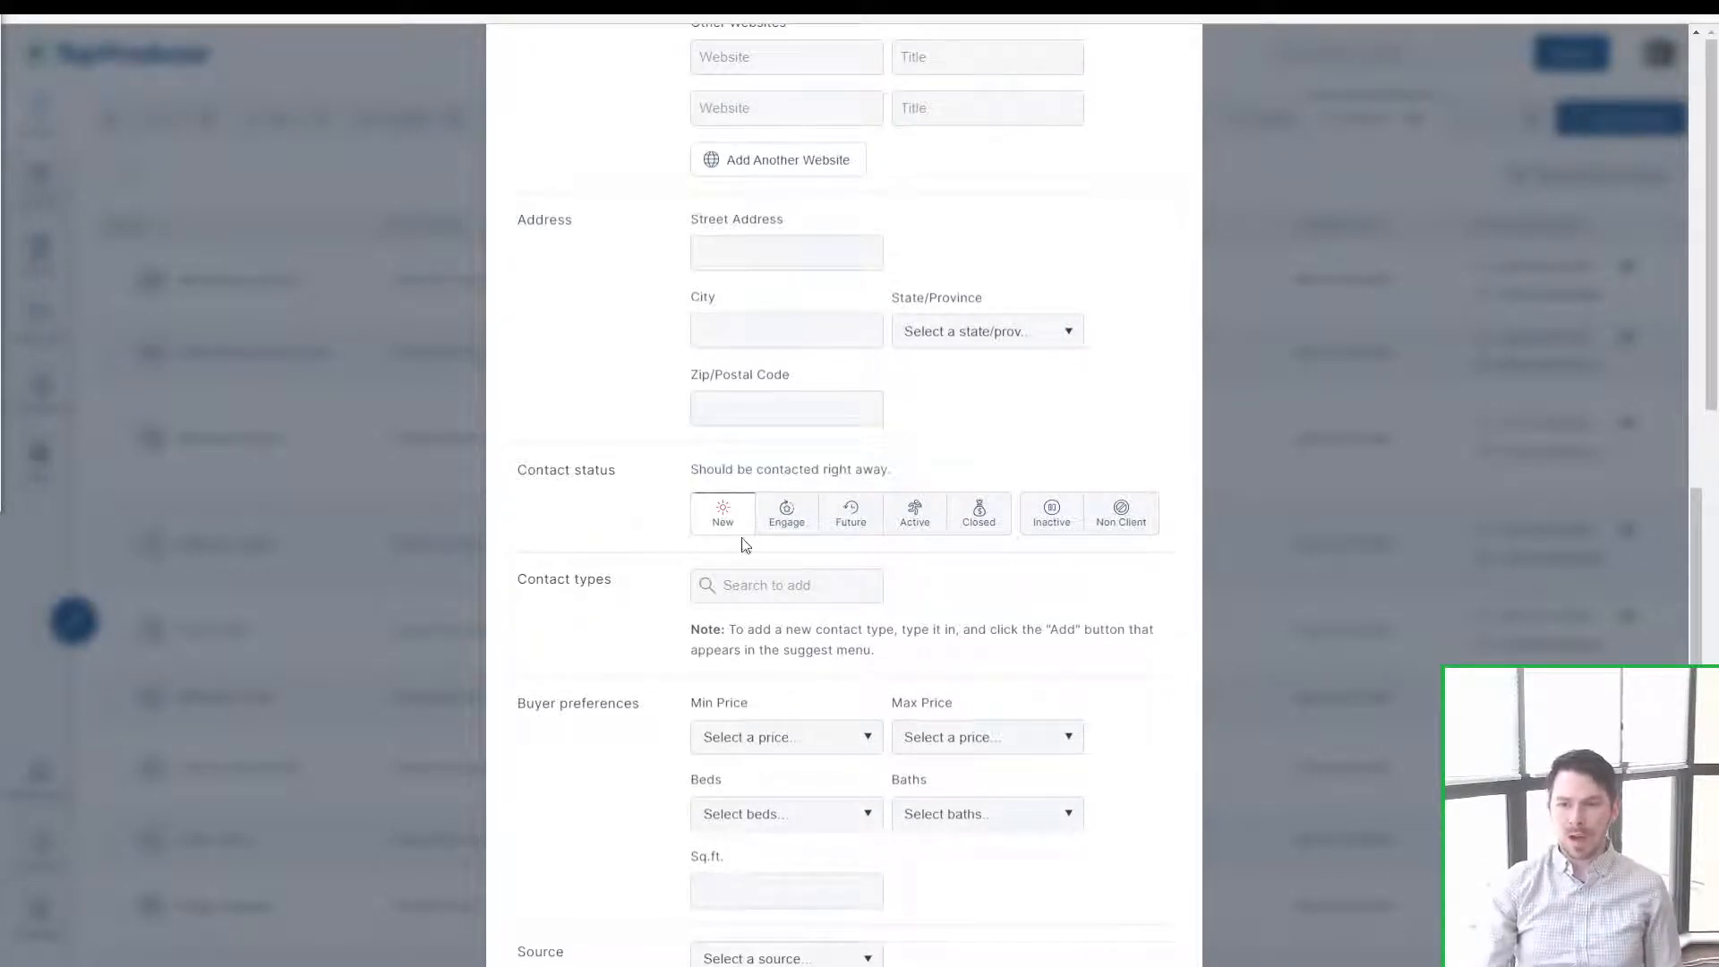
{"action": "left_click", "coordinate": [734, 537]}
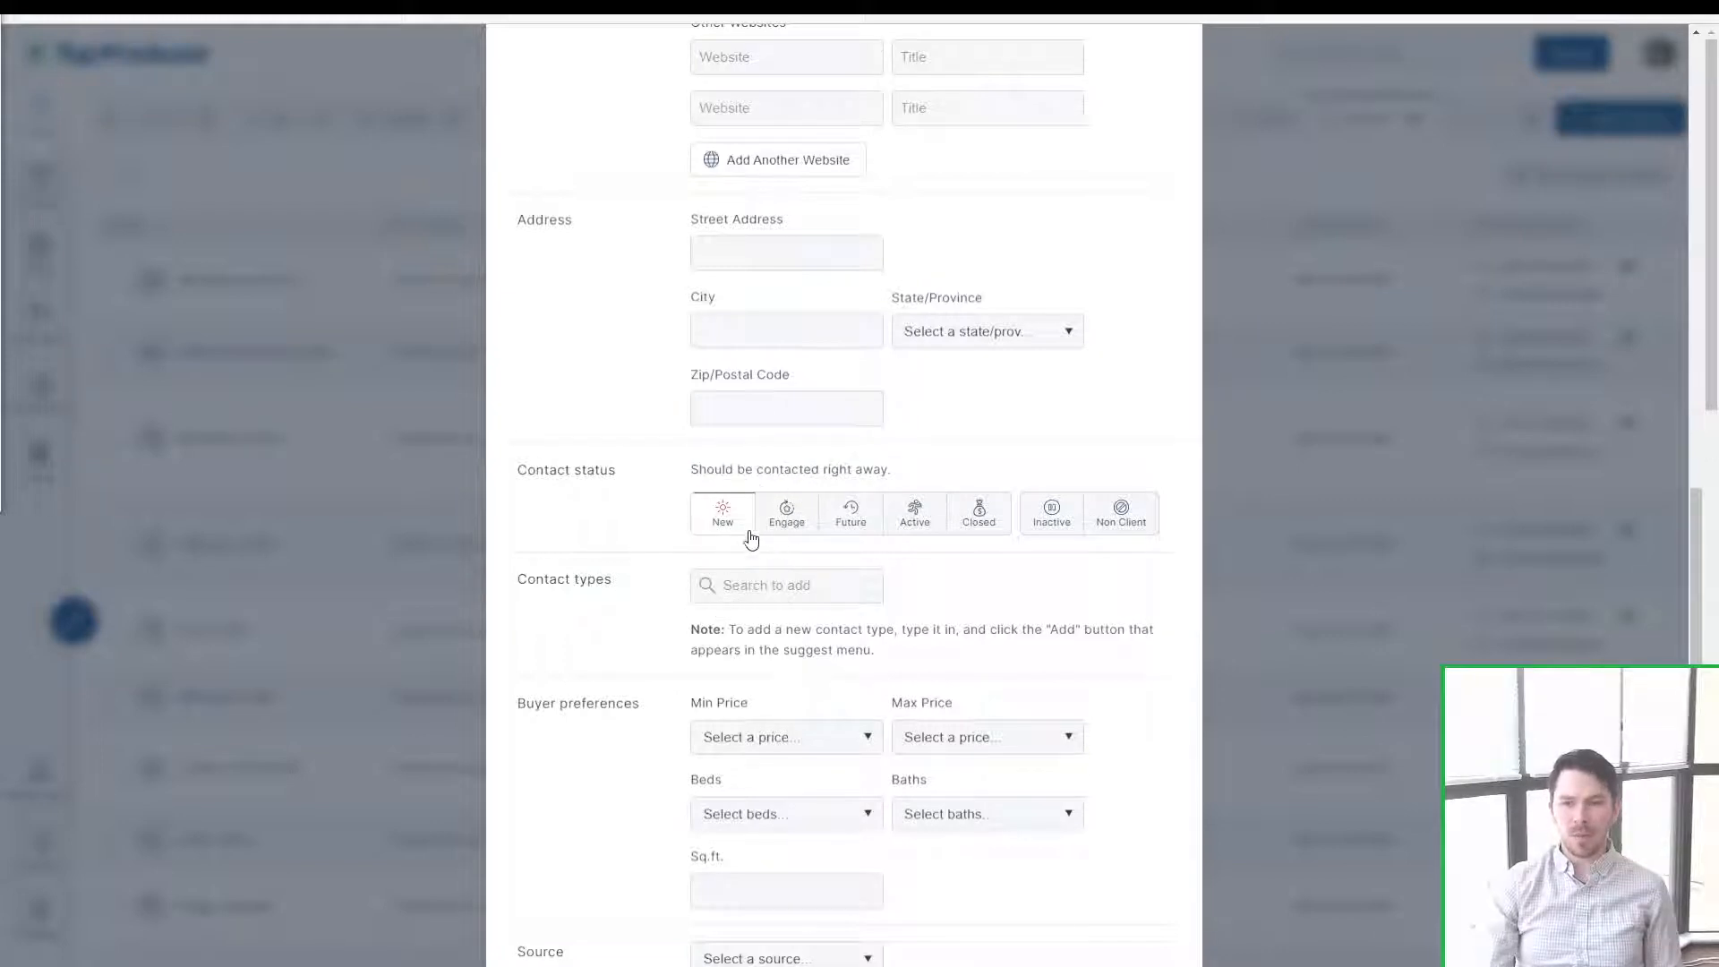
{"action": "left_click", "coordinate": [779, 532]}
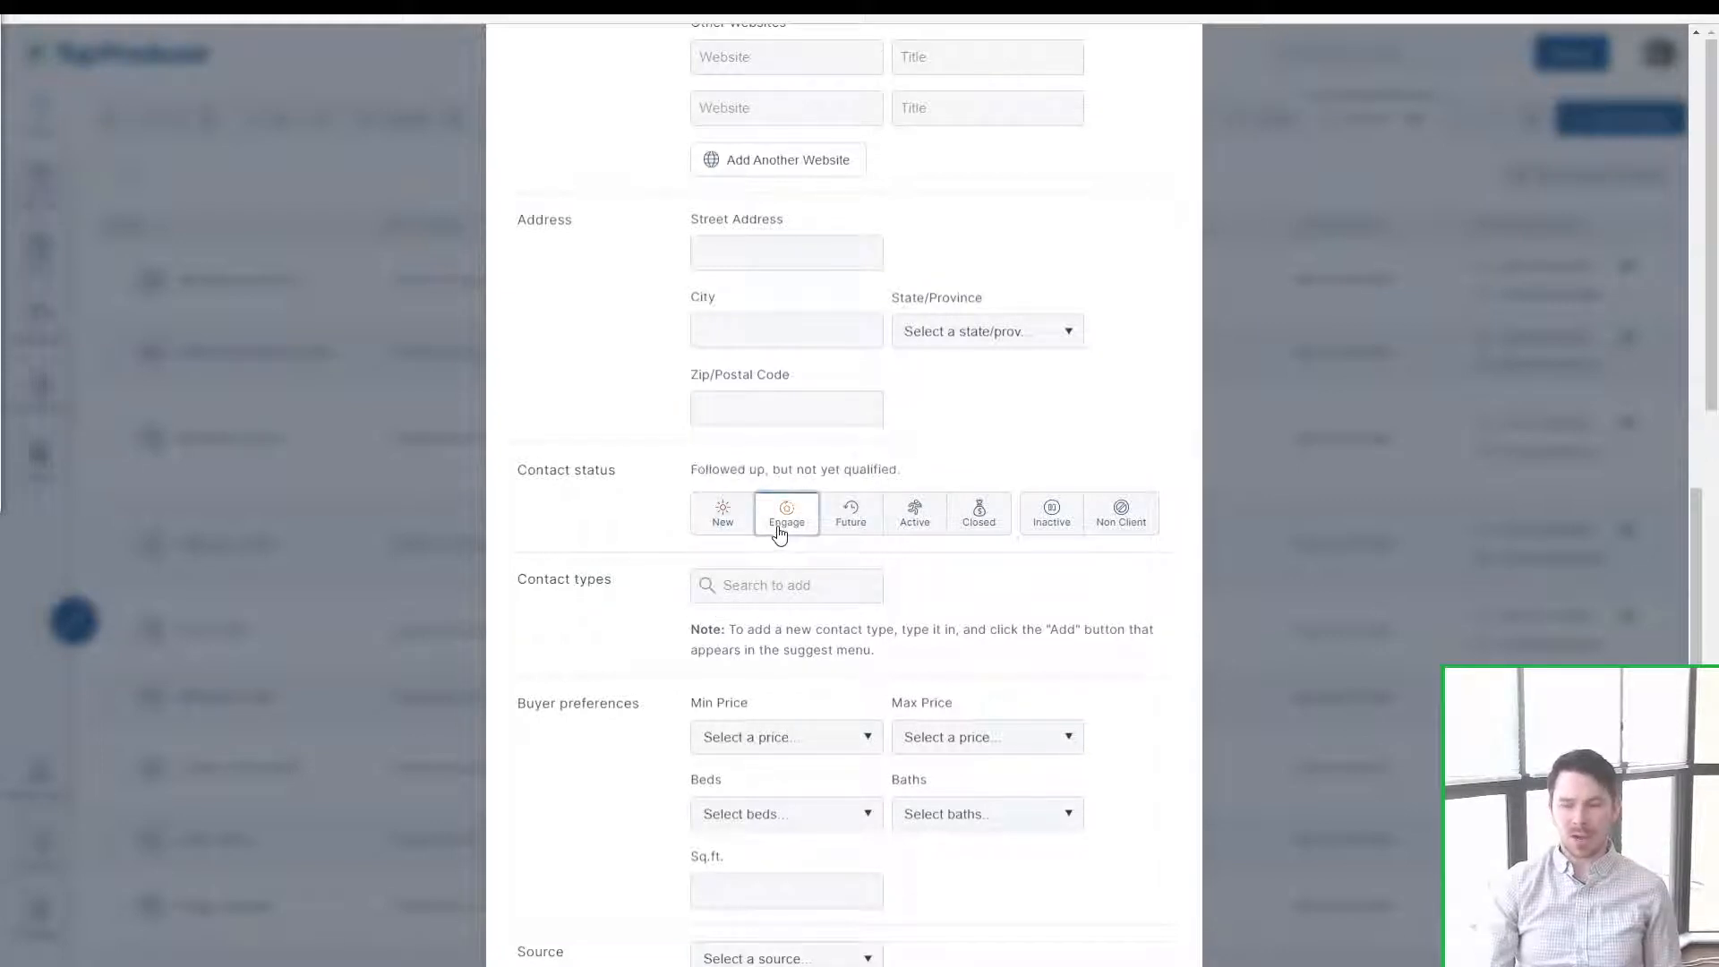
{"action": "left_click_drag", "start_coordinate": [922, 477], "coordinate": [691, 486]}
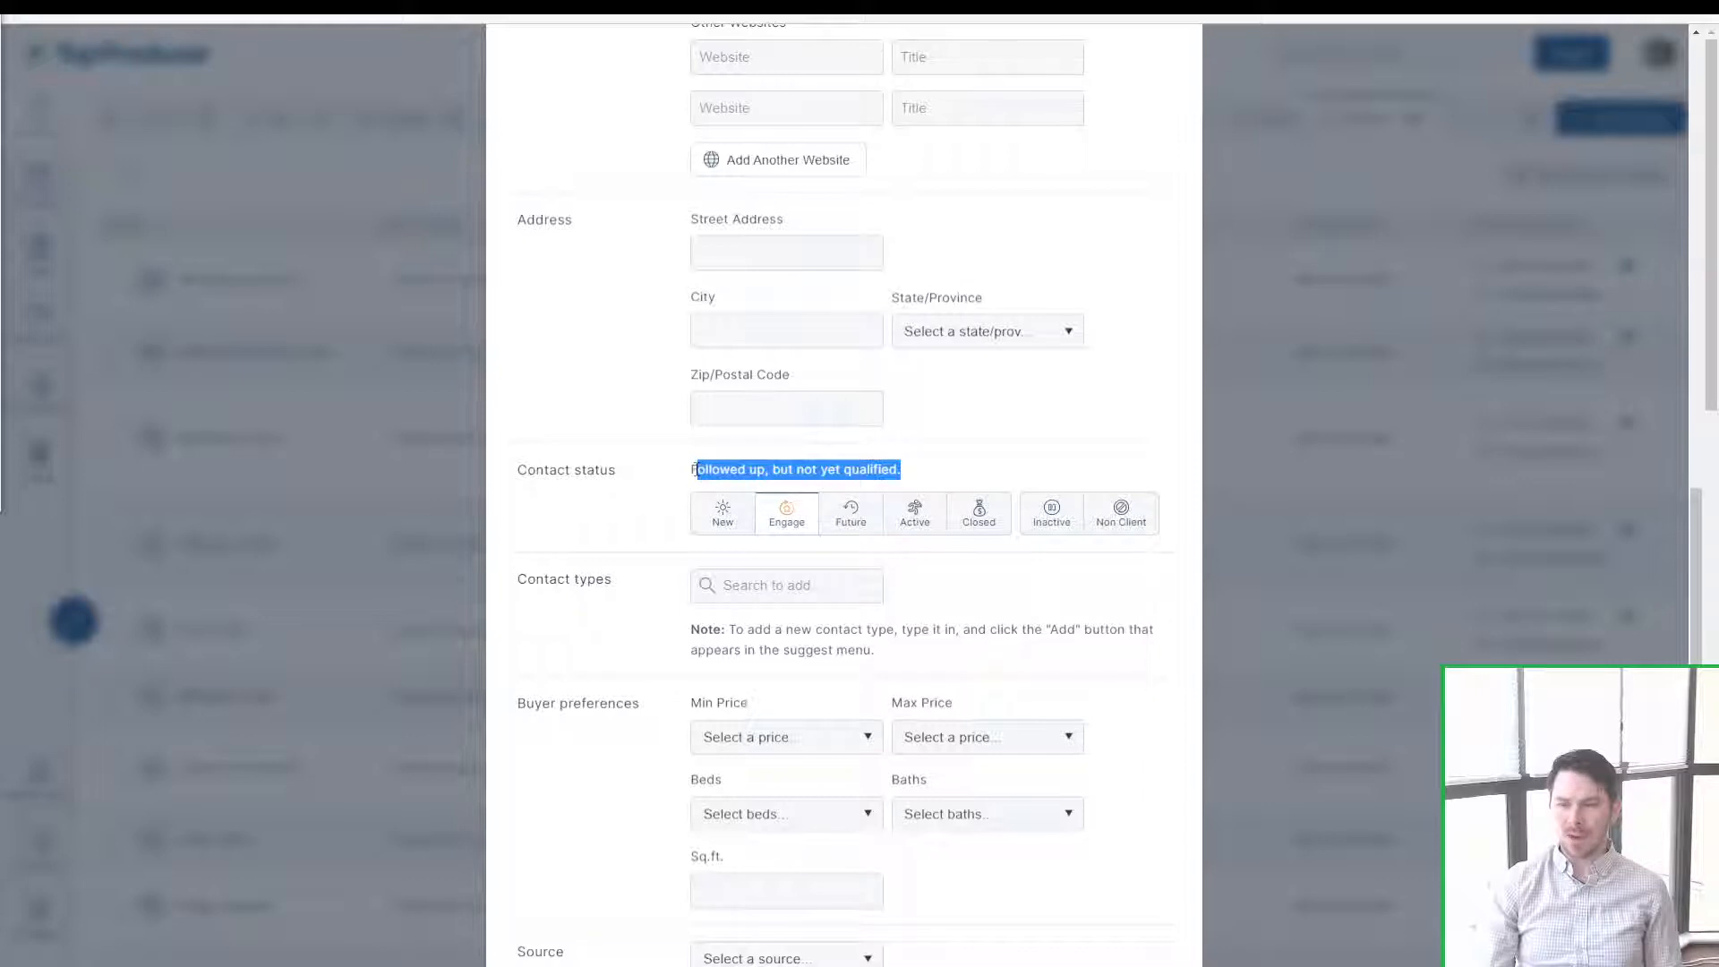
{"action": "left_click", "coordinate": [695, 469]}
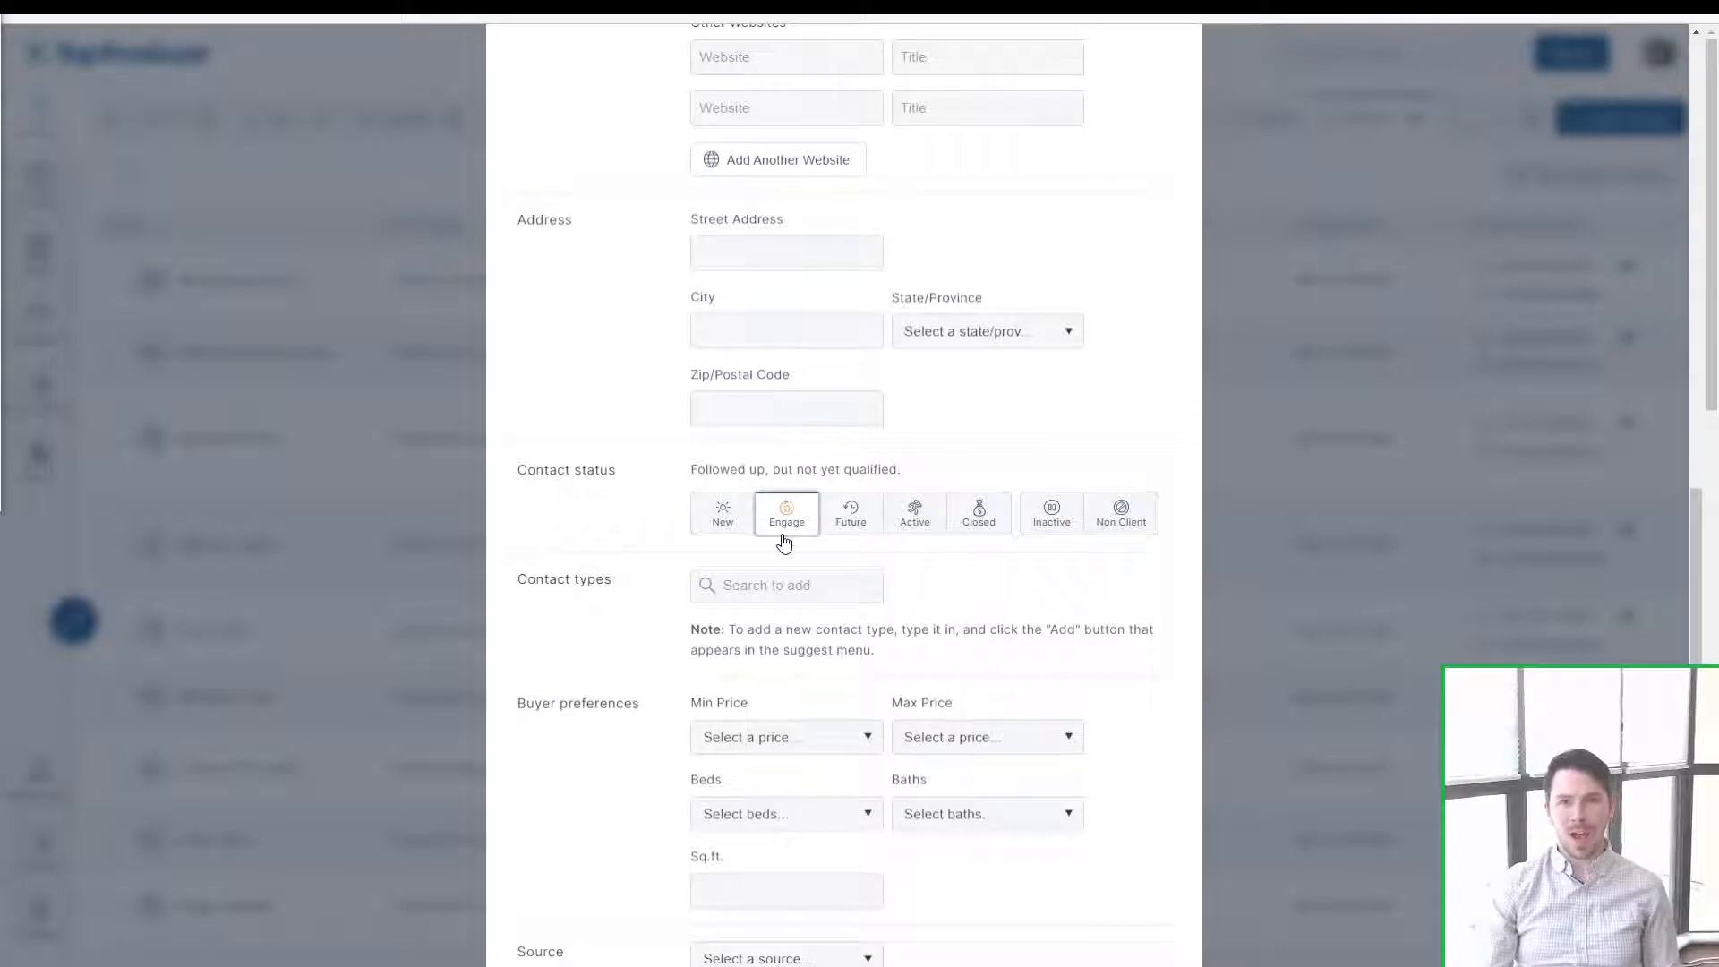
{"action": "left_click_drag", "start_coordinate": [903, 469], "coordinate": [671, 475]}
{"action": "left_click", "coordinate": [699, 462]}
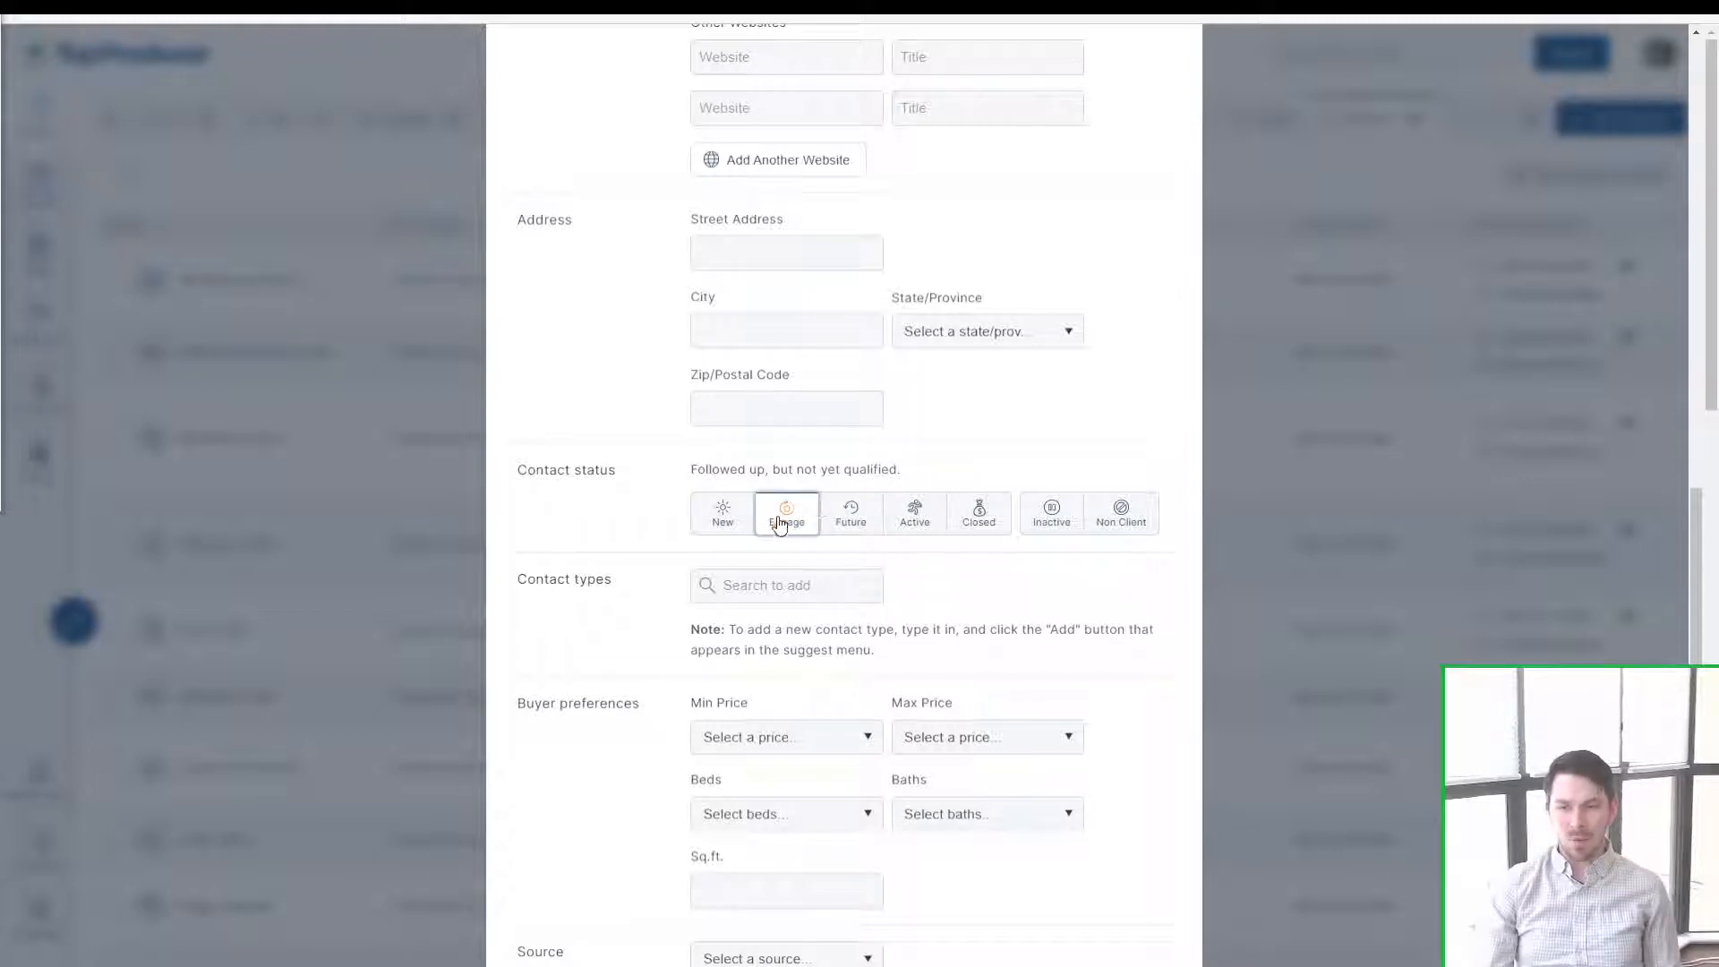
Step: Try Future, Active and Closed, settling the contact status on Active
{"action": "left_click", "coordinate": [850, 513]}
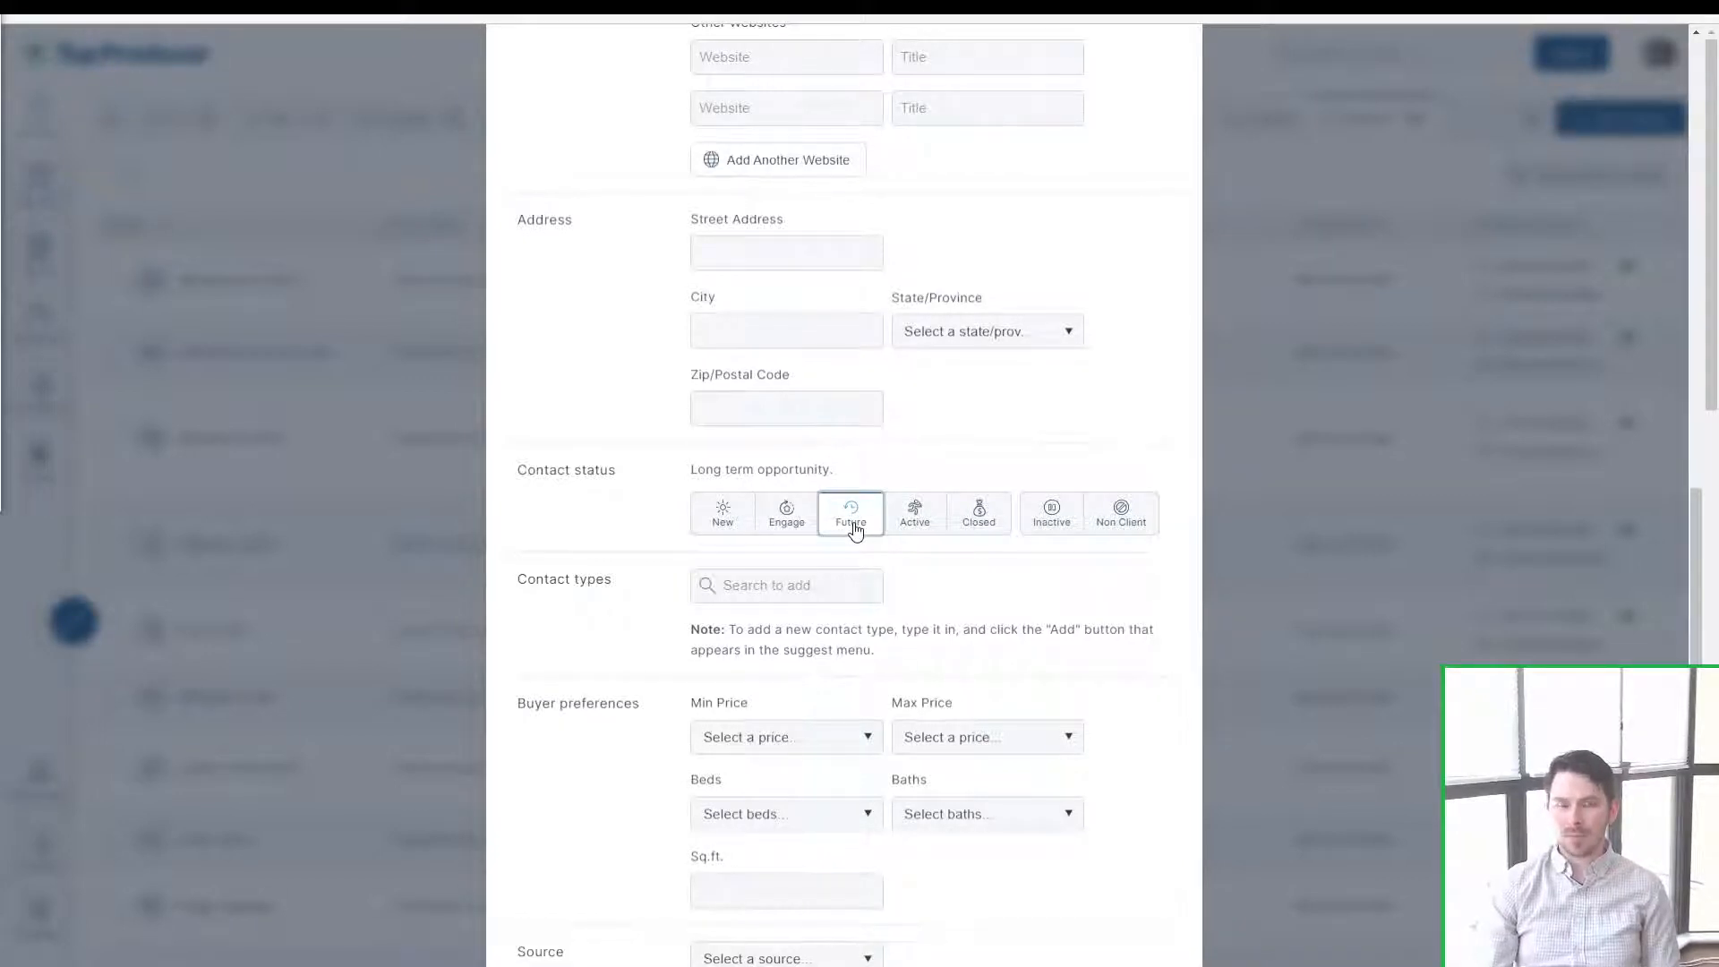
{"action": "left_click", "coordinate": [911, 535]}
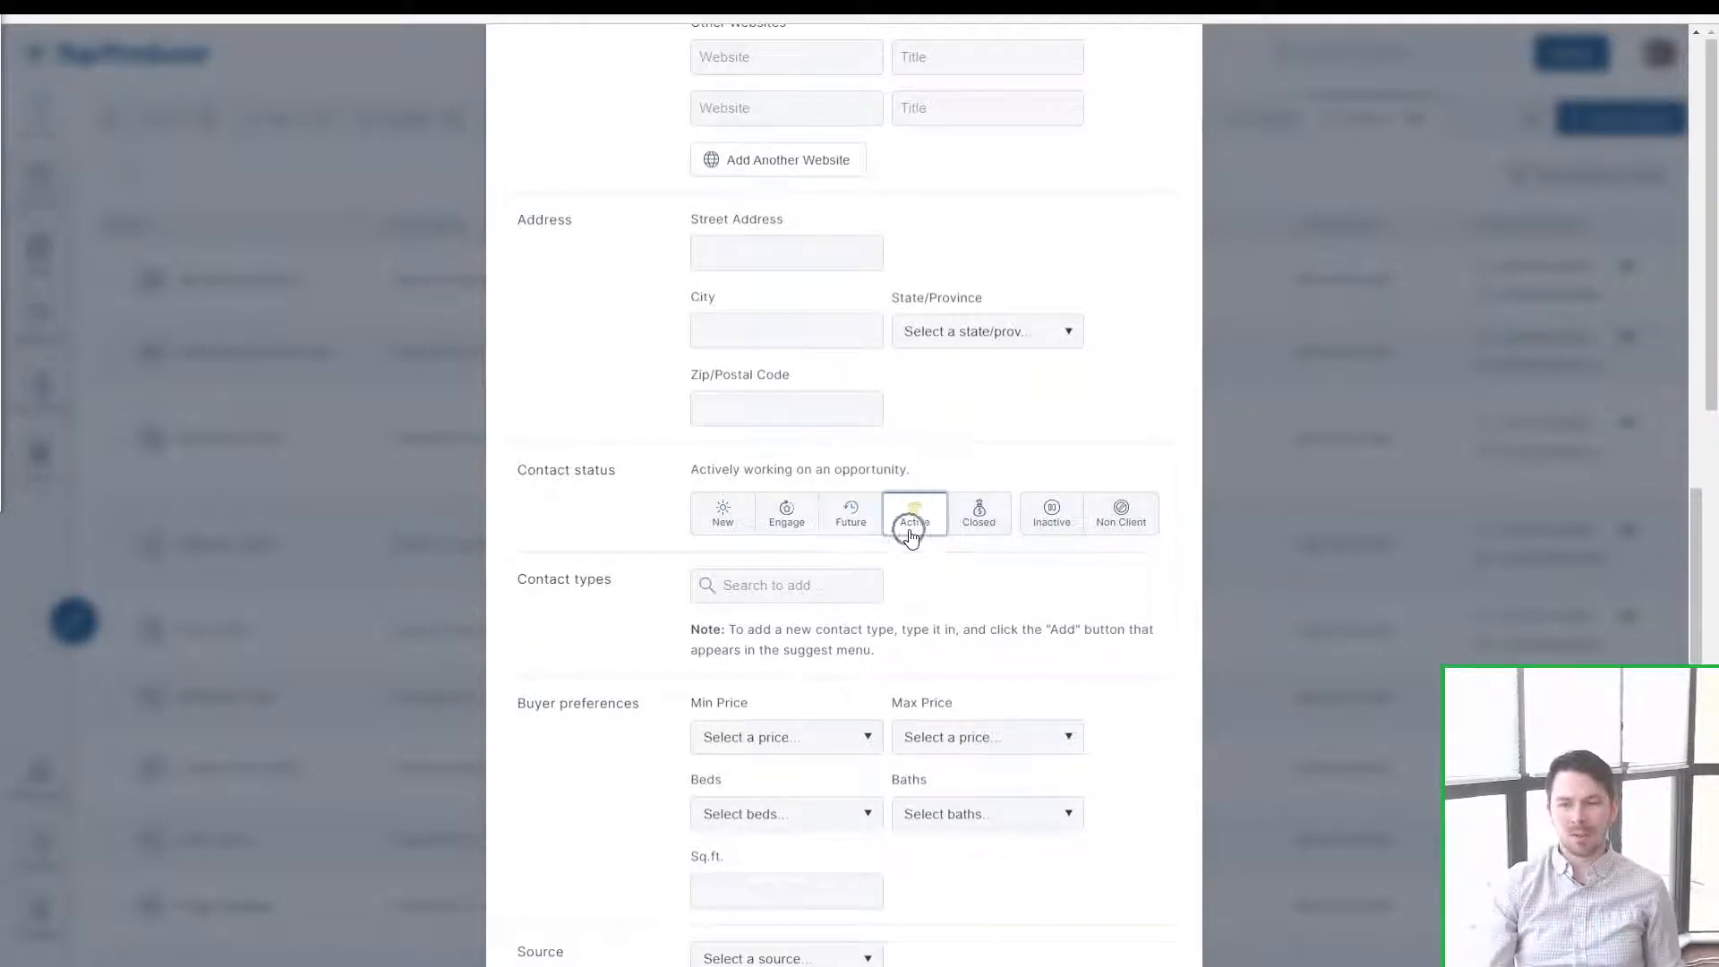
{"action": "left_click_drag", "start_coordinate": [913, 469], "coordinate": [667, 477]}
{"action": "left_click", "coordinate": [666, 473]}
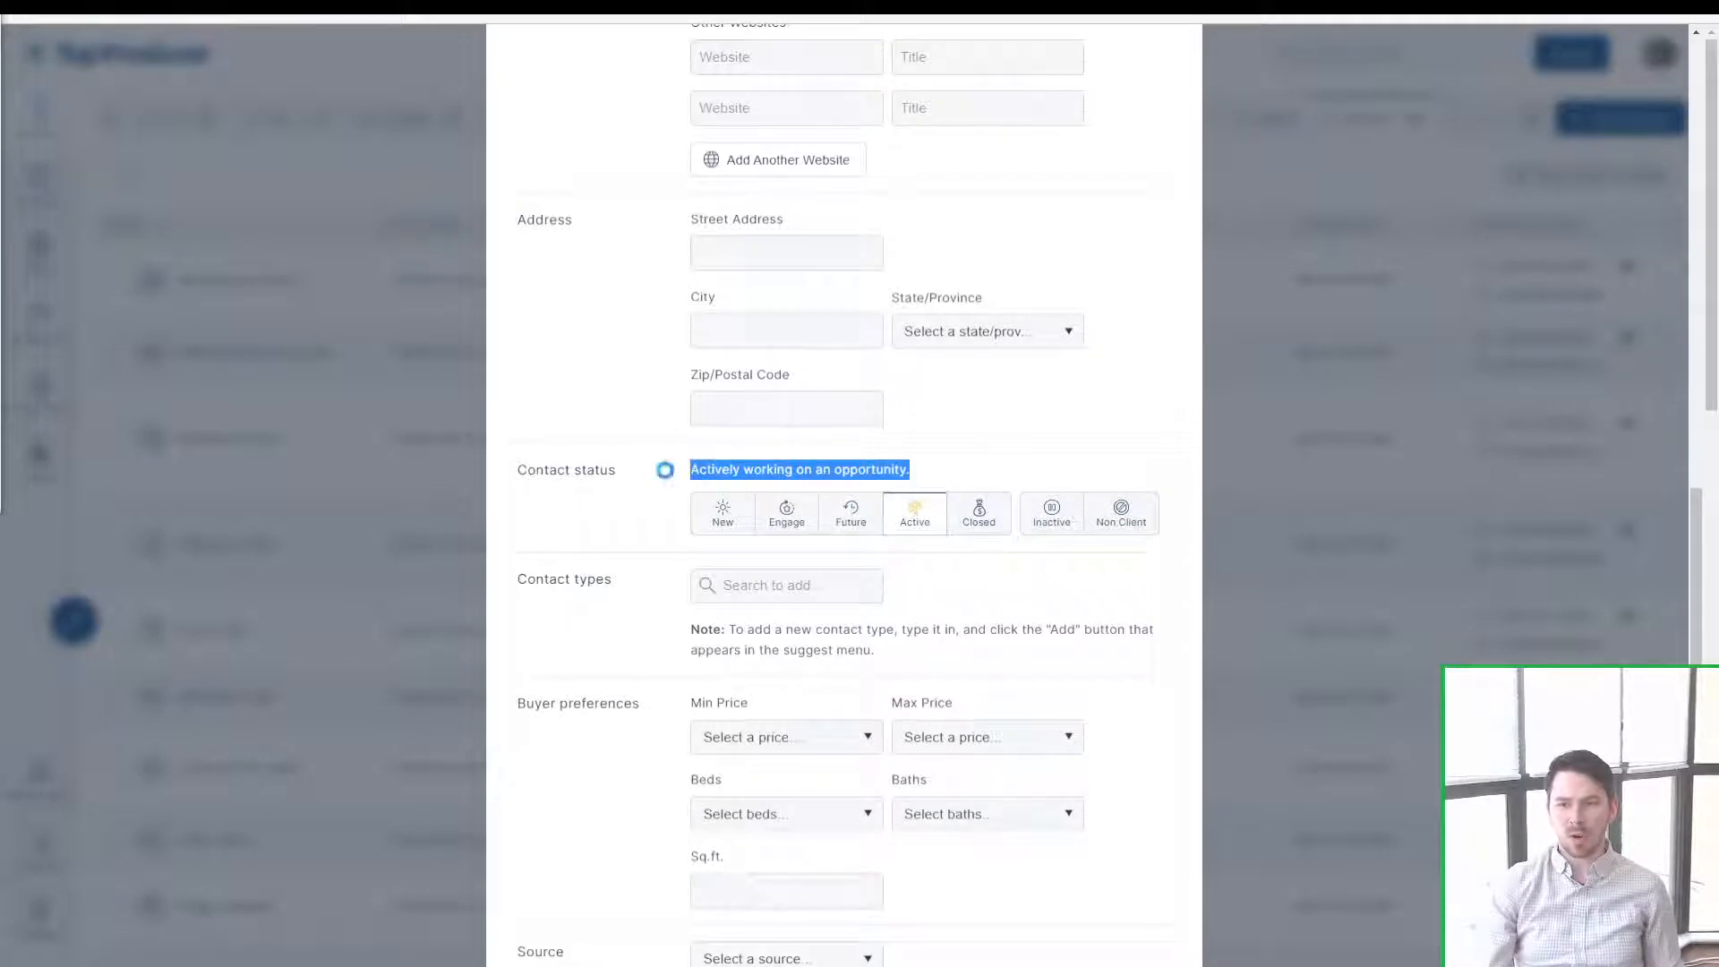
{"action": "left_click", "coordinate": [917, 524]}
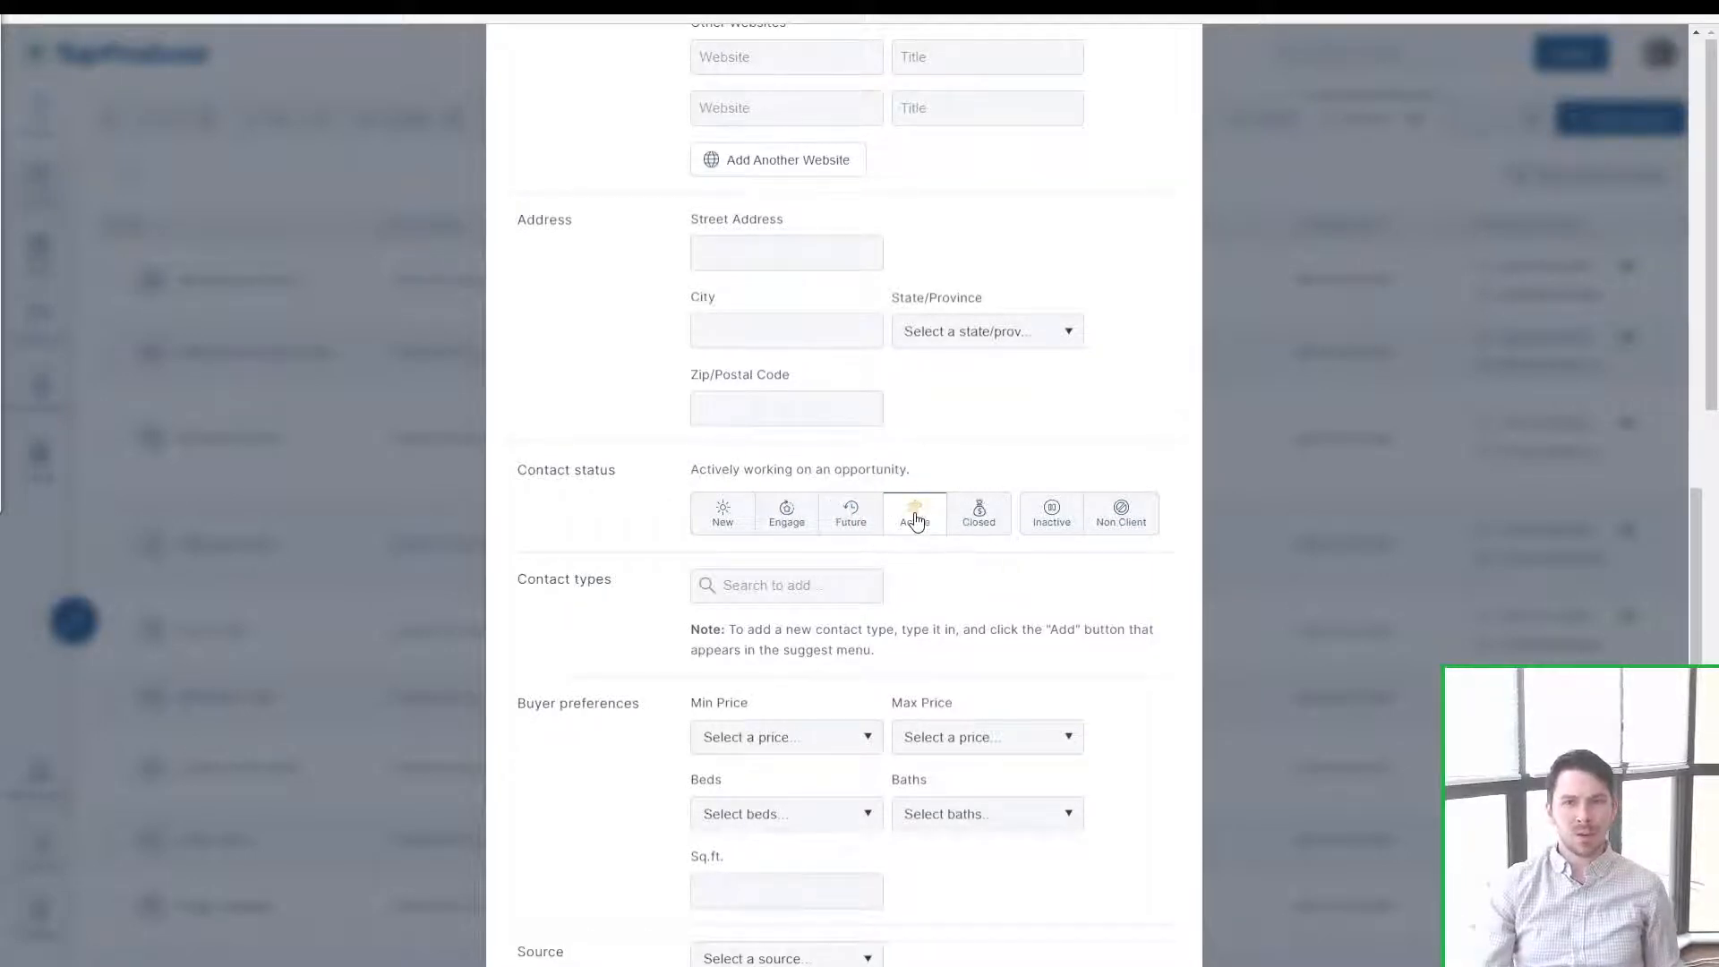
{"action": "left_click", "coordinate": [916, 526]}
{"action": "left_click", "coordinate": [982, 526]}
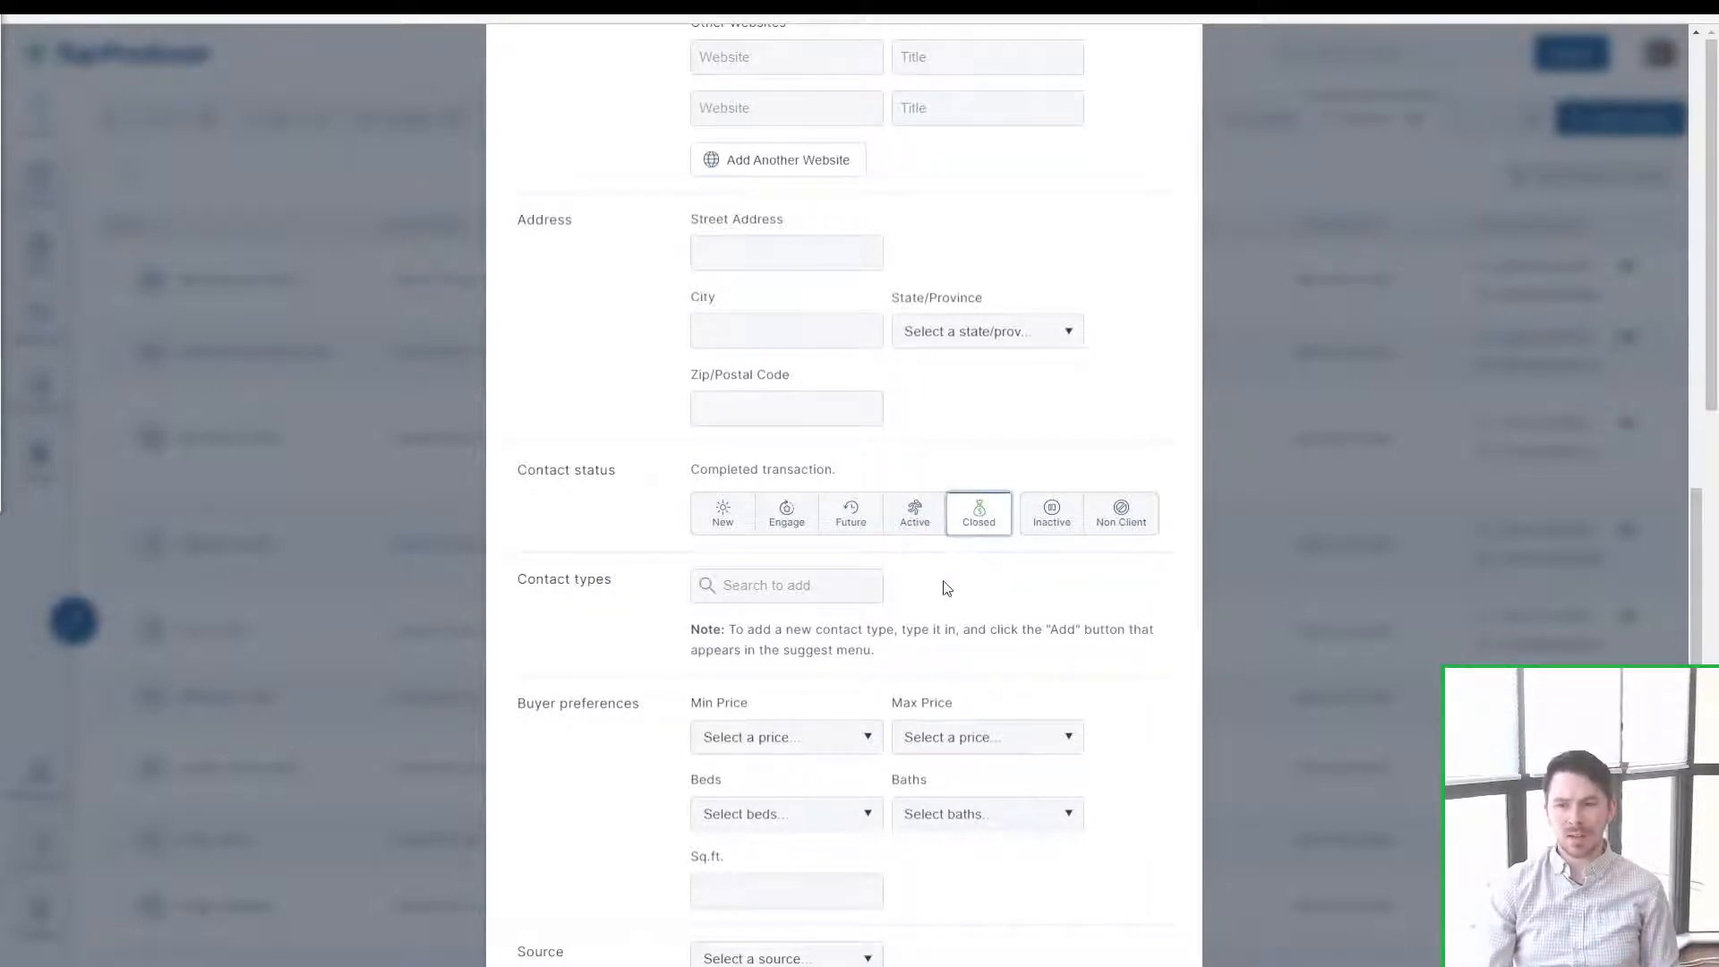
{"action": "left_click", "coordinate": [915, 530]}
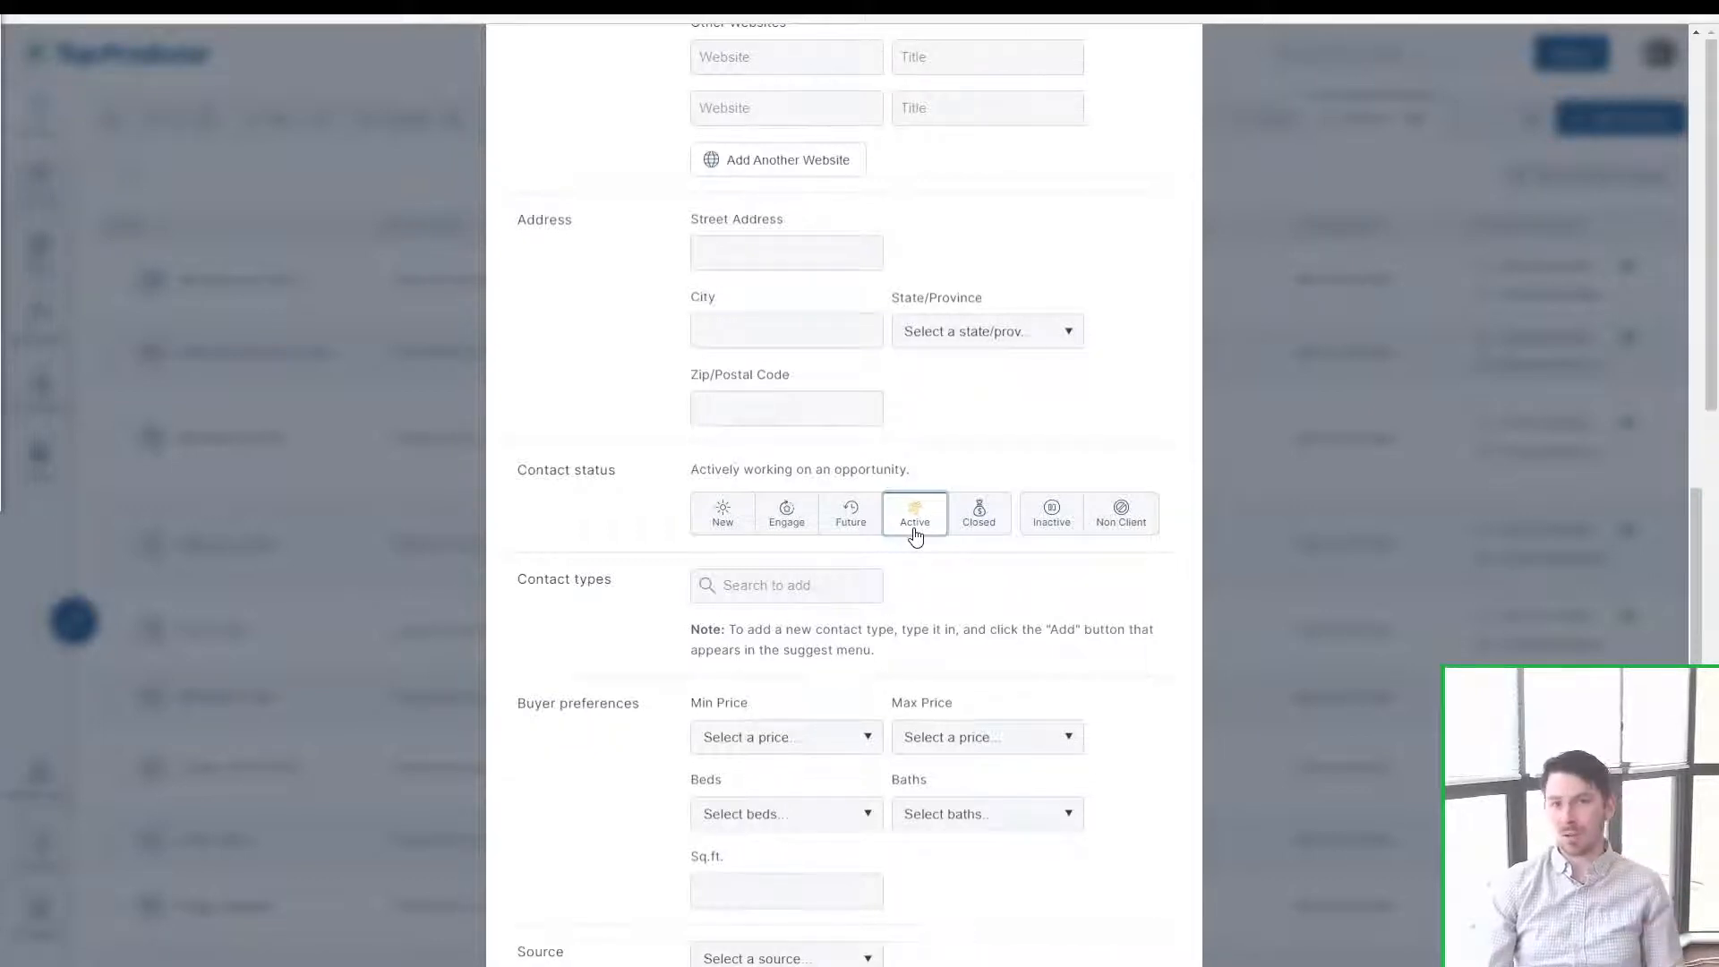
{"action": "left_click", "coordinate": [804, 584]}
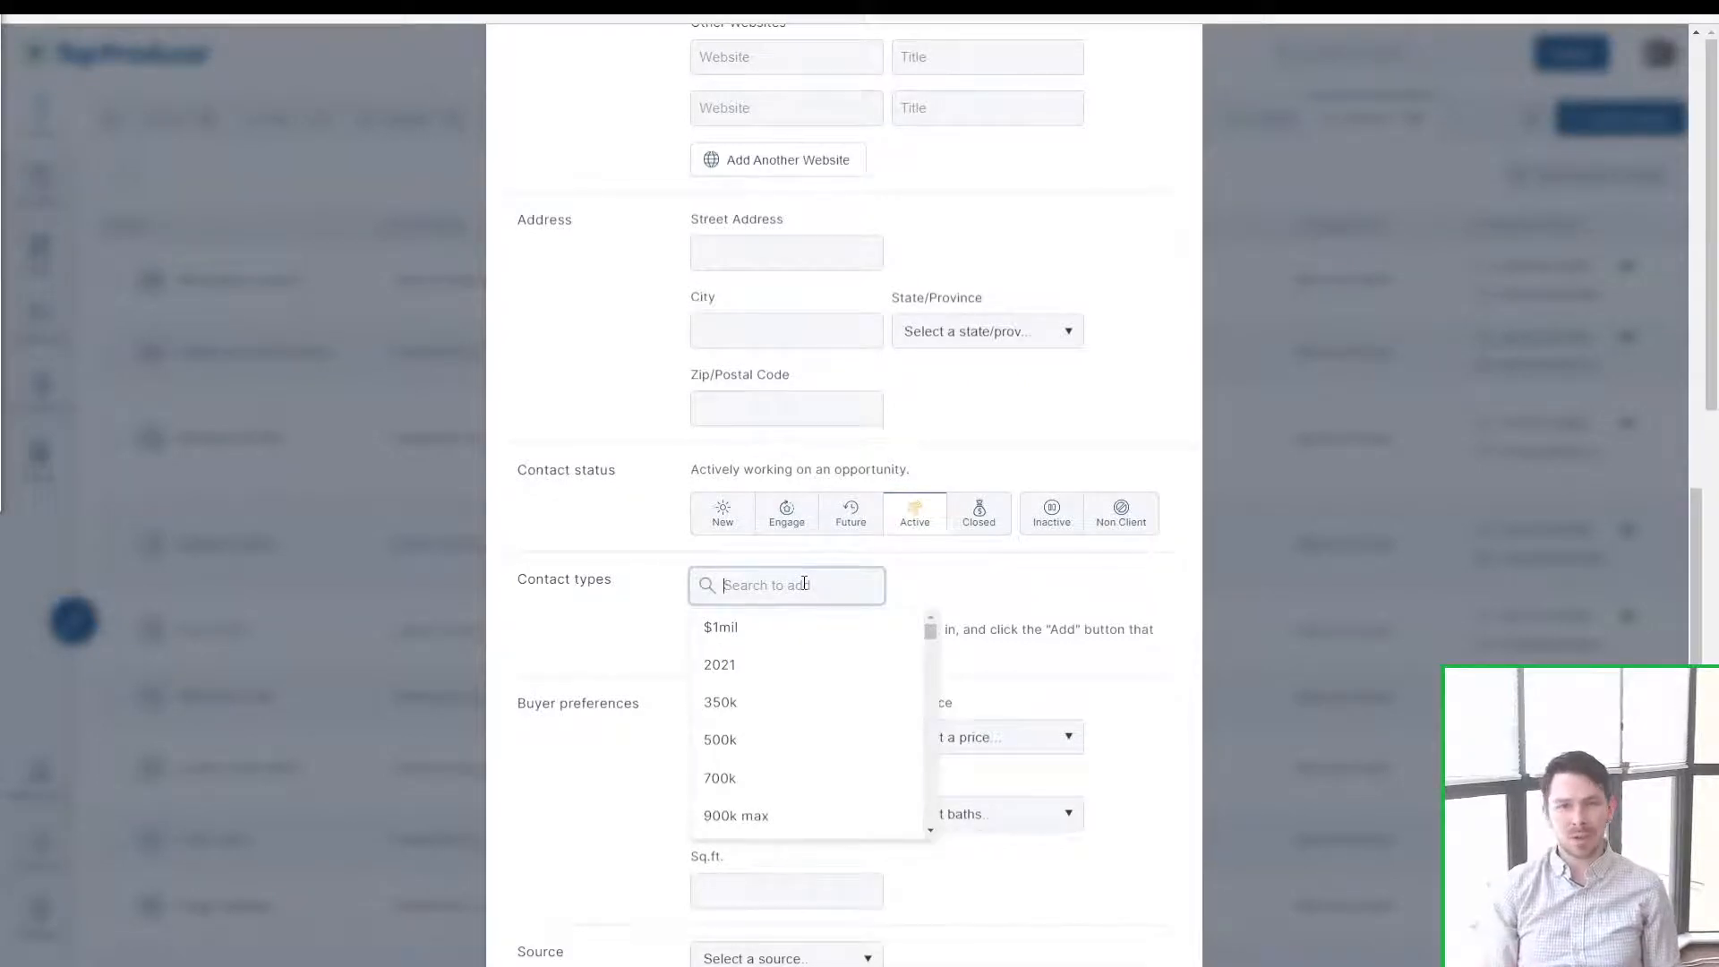
Step: Add the Buyer contact type, then create and remove a custom MYOWNCONTACTYPE type
{"action": "type", "text": "Buyer"}
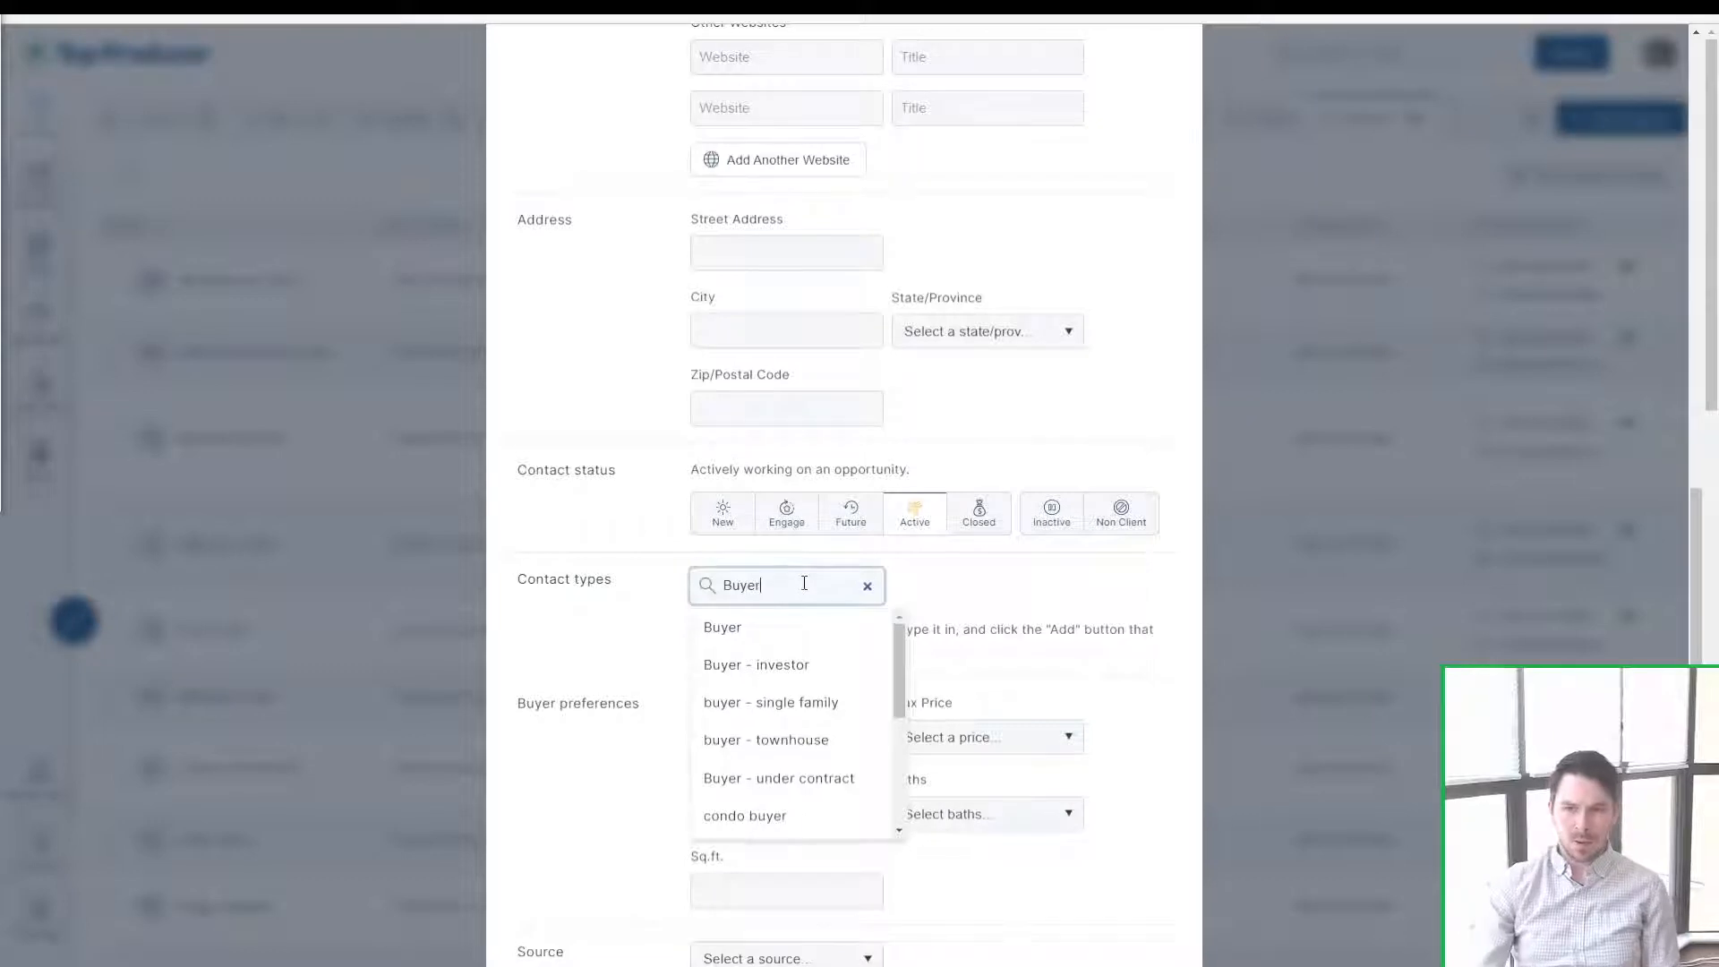
{"action": "left_click", "coordinate": [763, 626]}
{"action": "left_click", "coordinate": [763, 622]}
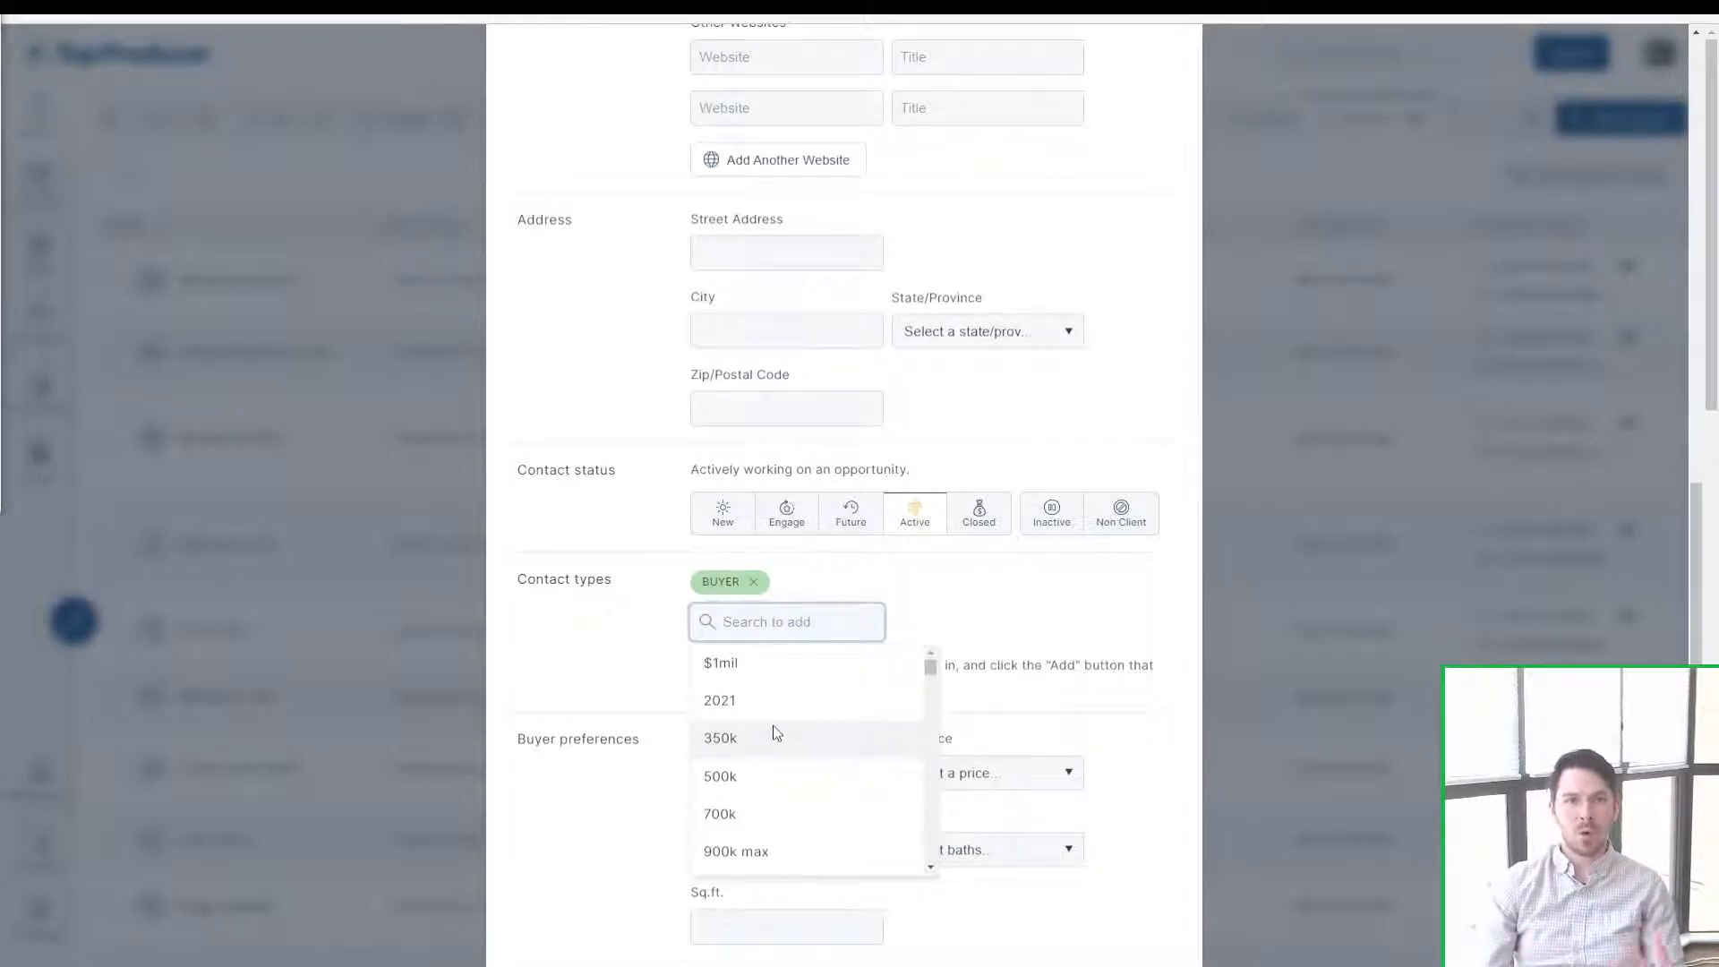
{"action": "type", "text": "MyO"}
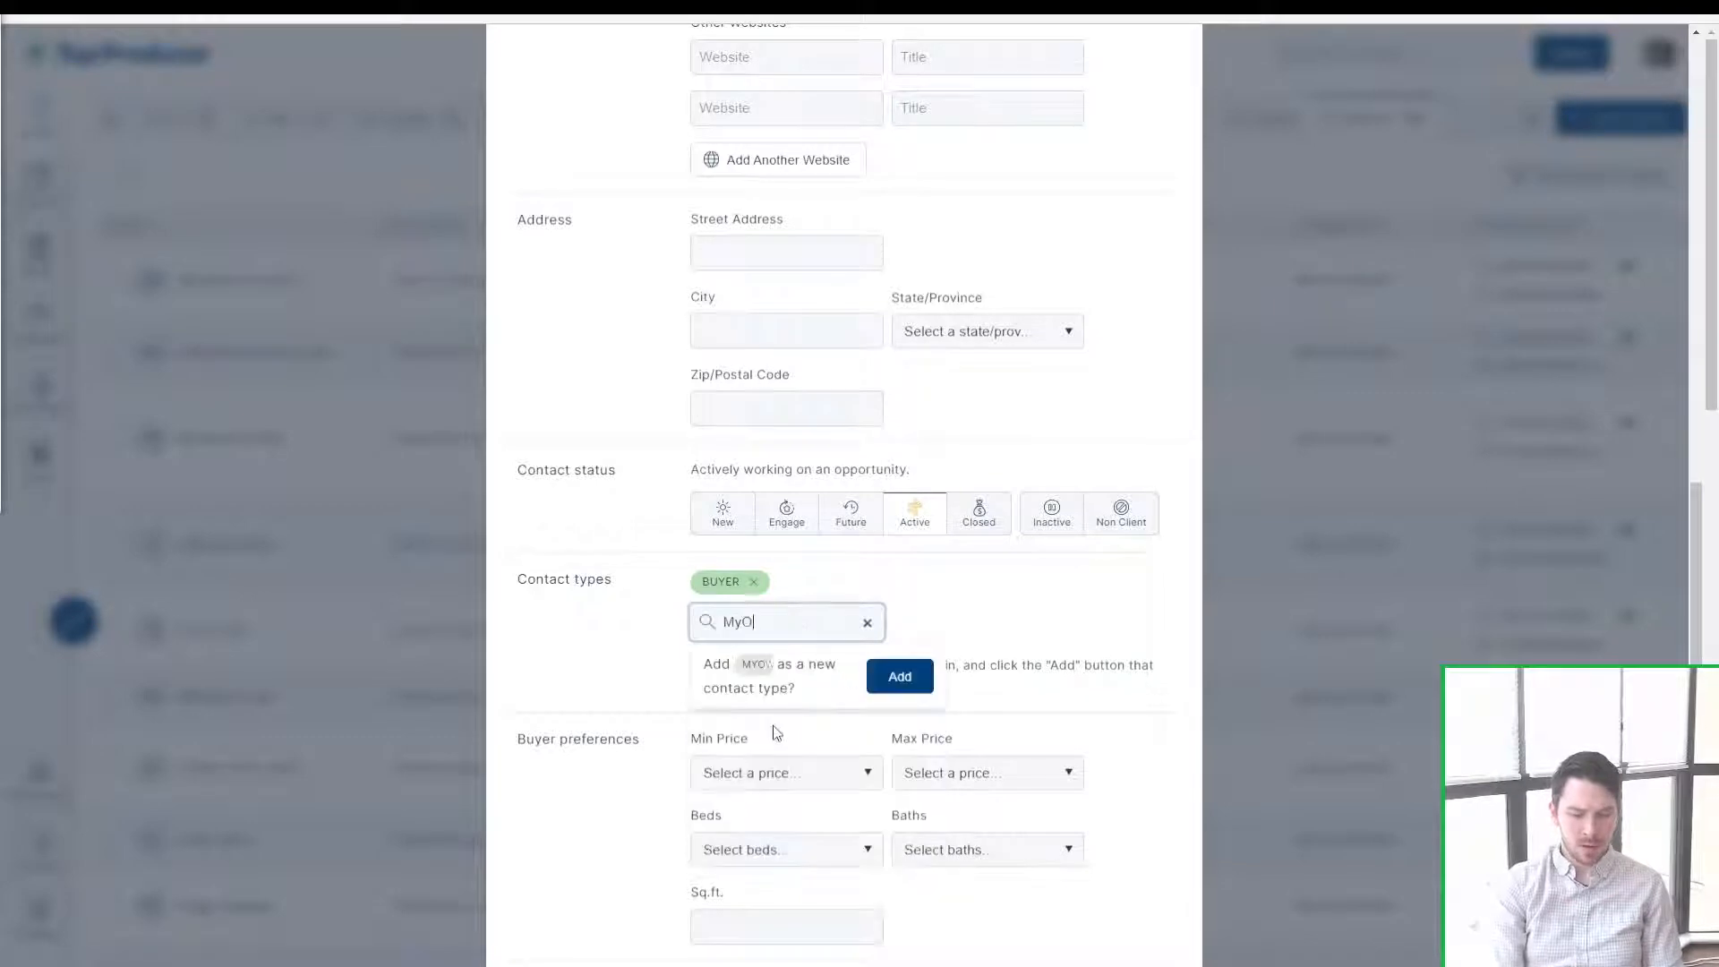
{"action": "type", "text": "wnSontacType"}
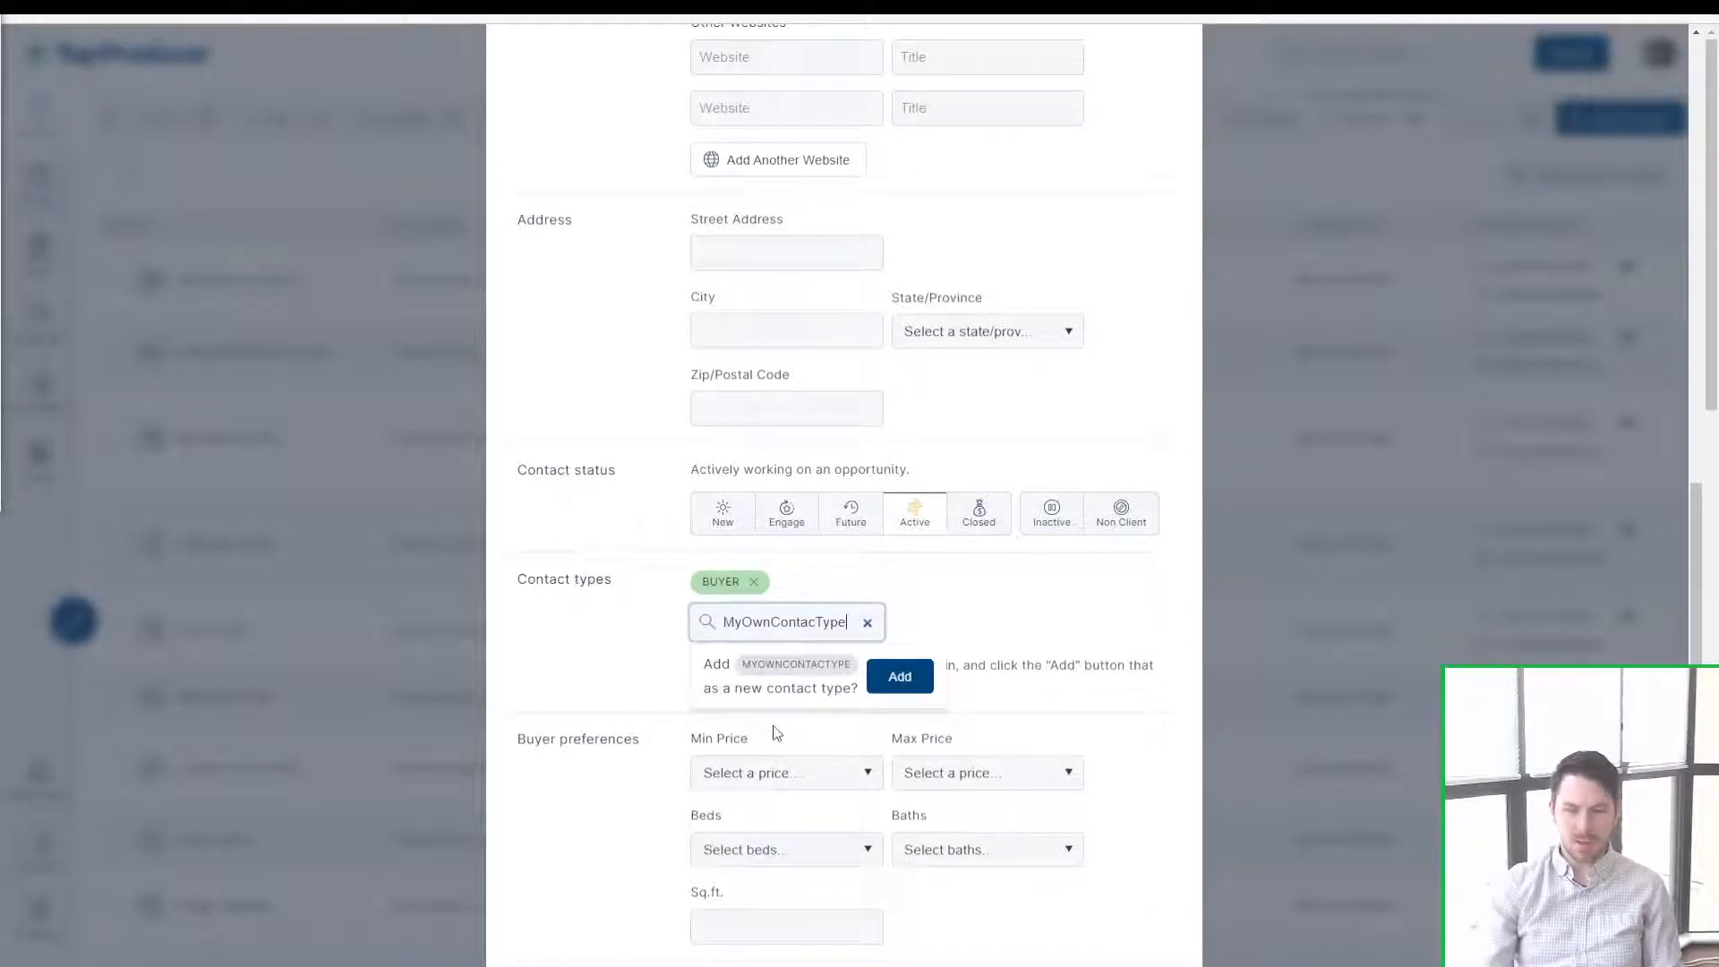
{"action": "left_click", "coordinate": [894, 681]}
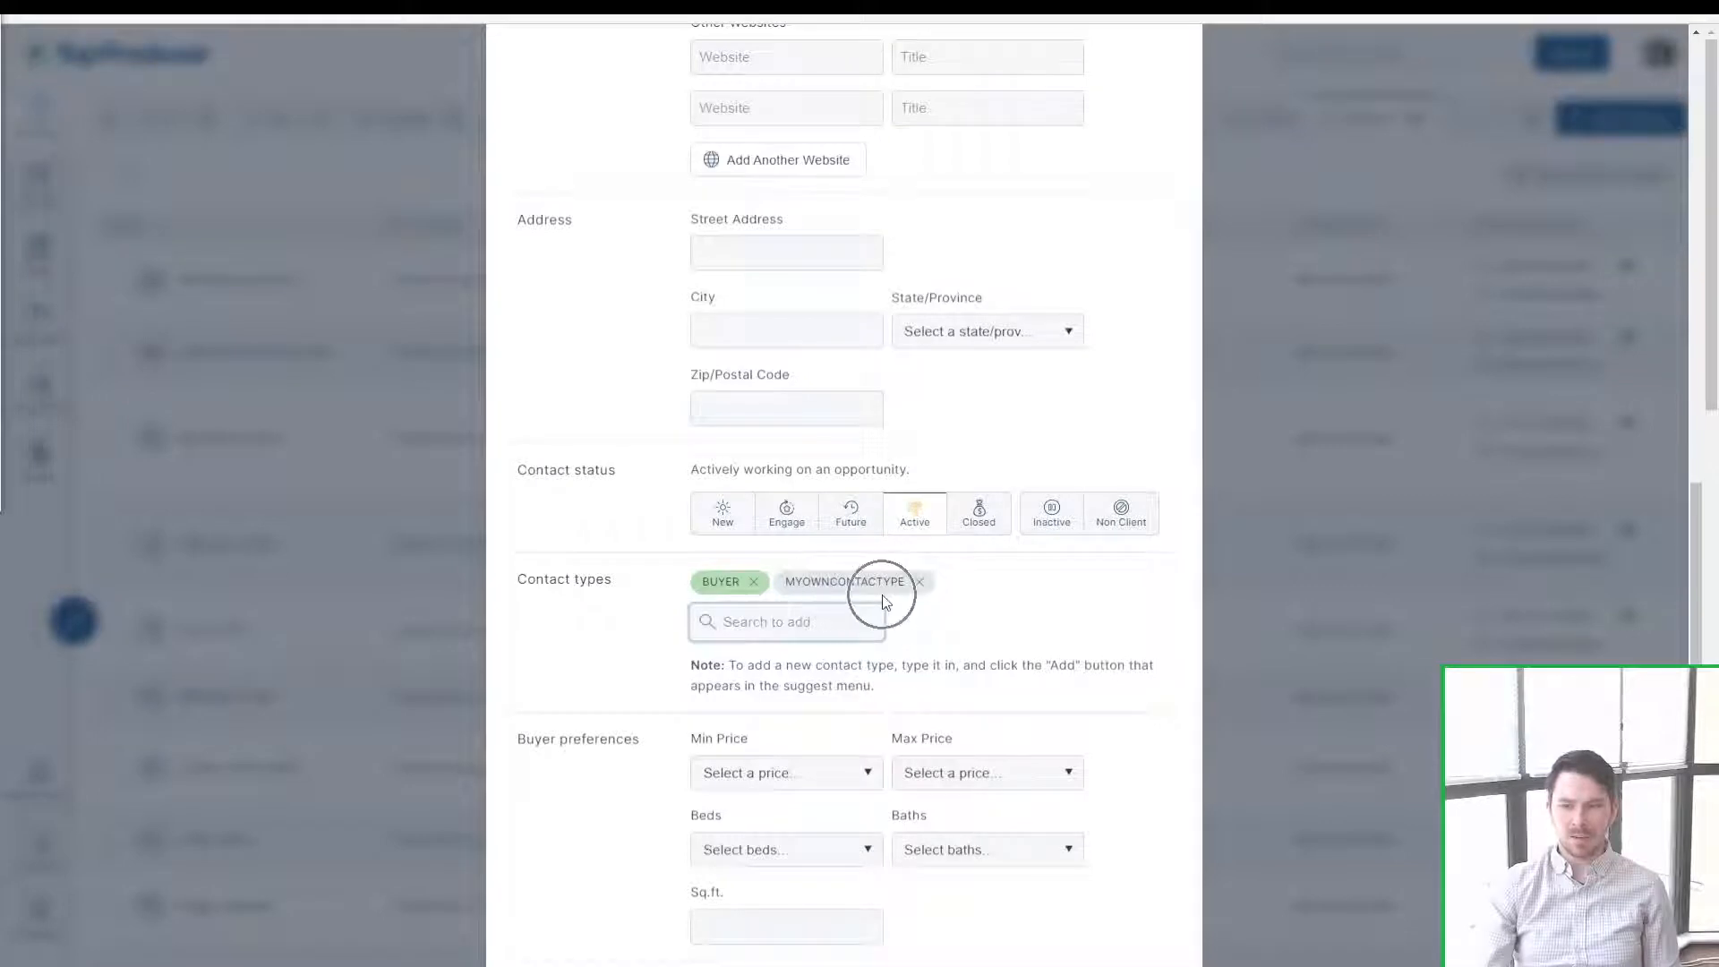
{"action": "left_click", "coordinate": [920, 582]}
Step: Add the Buyer - under contract, Buyer - single family and Newsletter contact types
{"action": "left_click", "coordinate": [801, 620]}
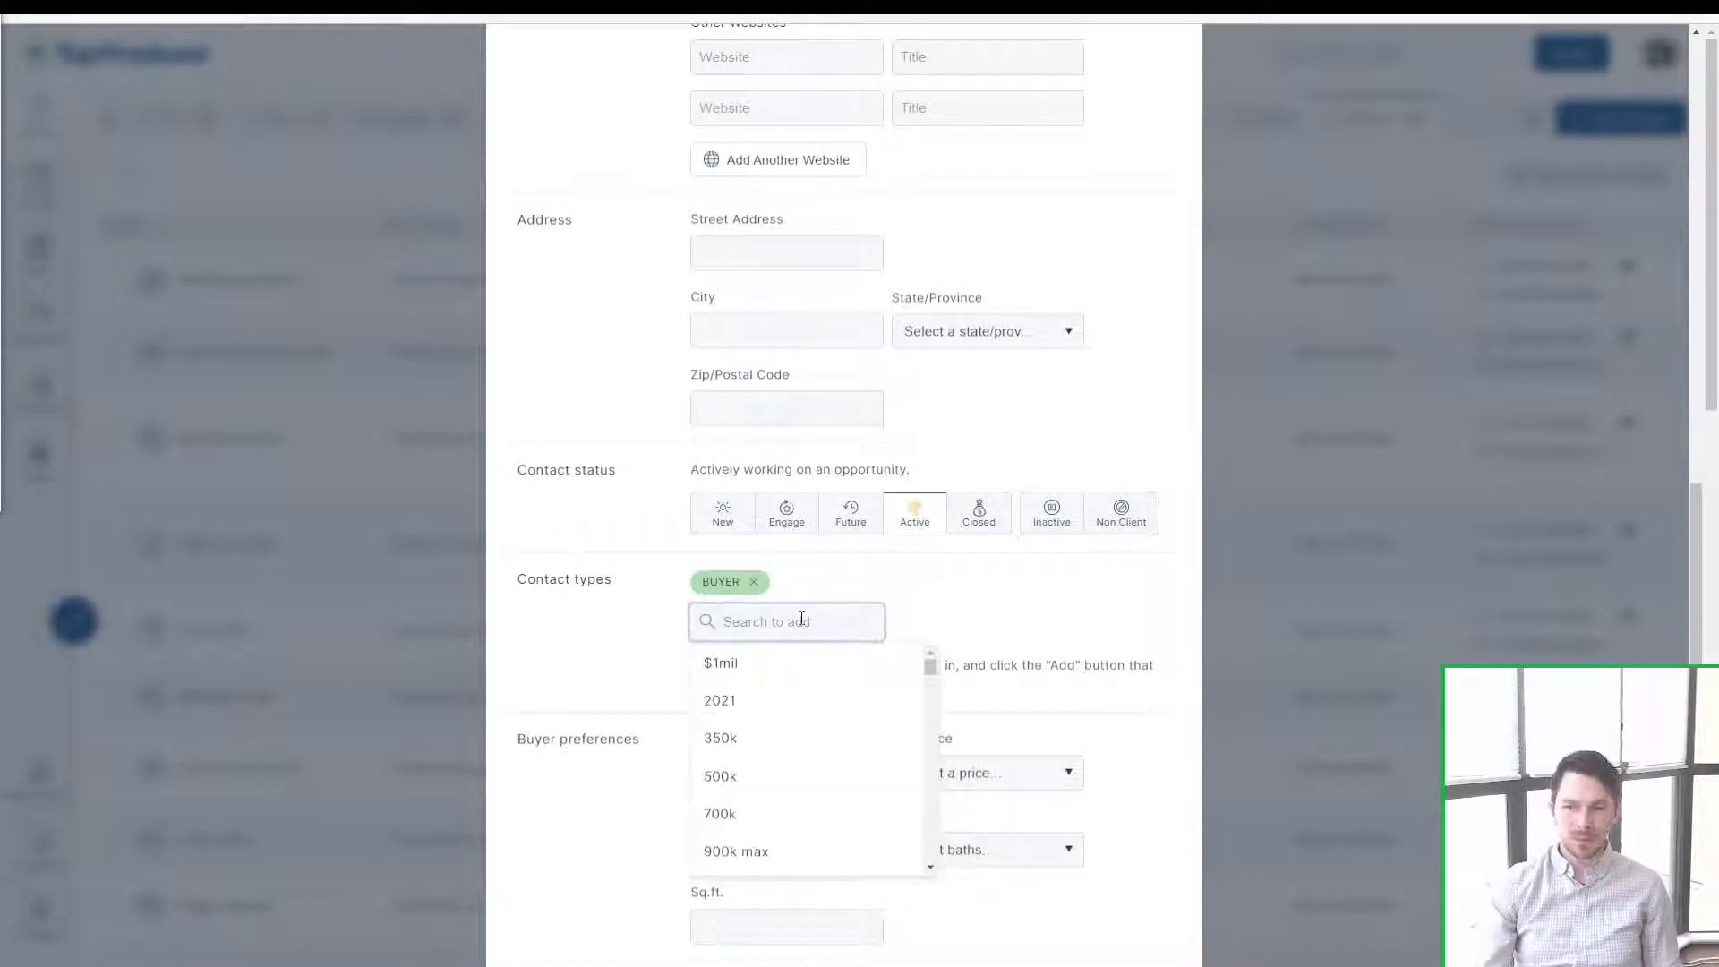
{"action": "type", "text": "buy"}
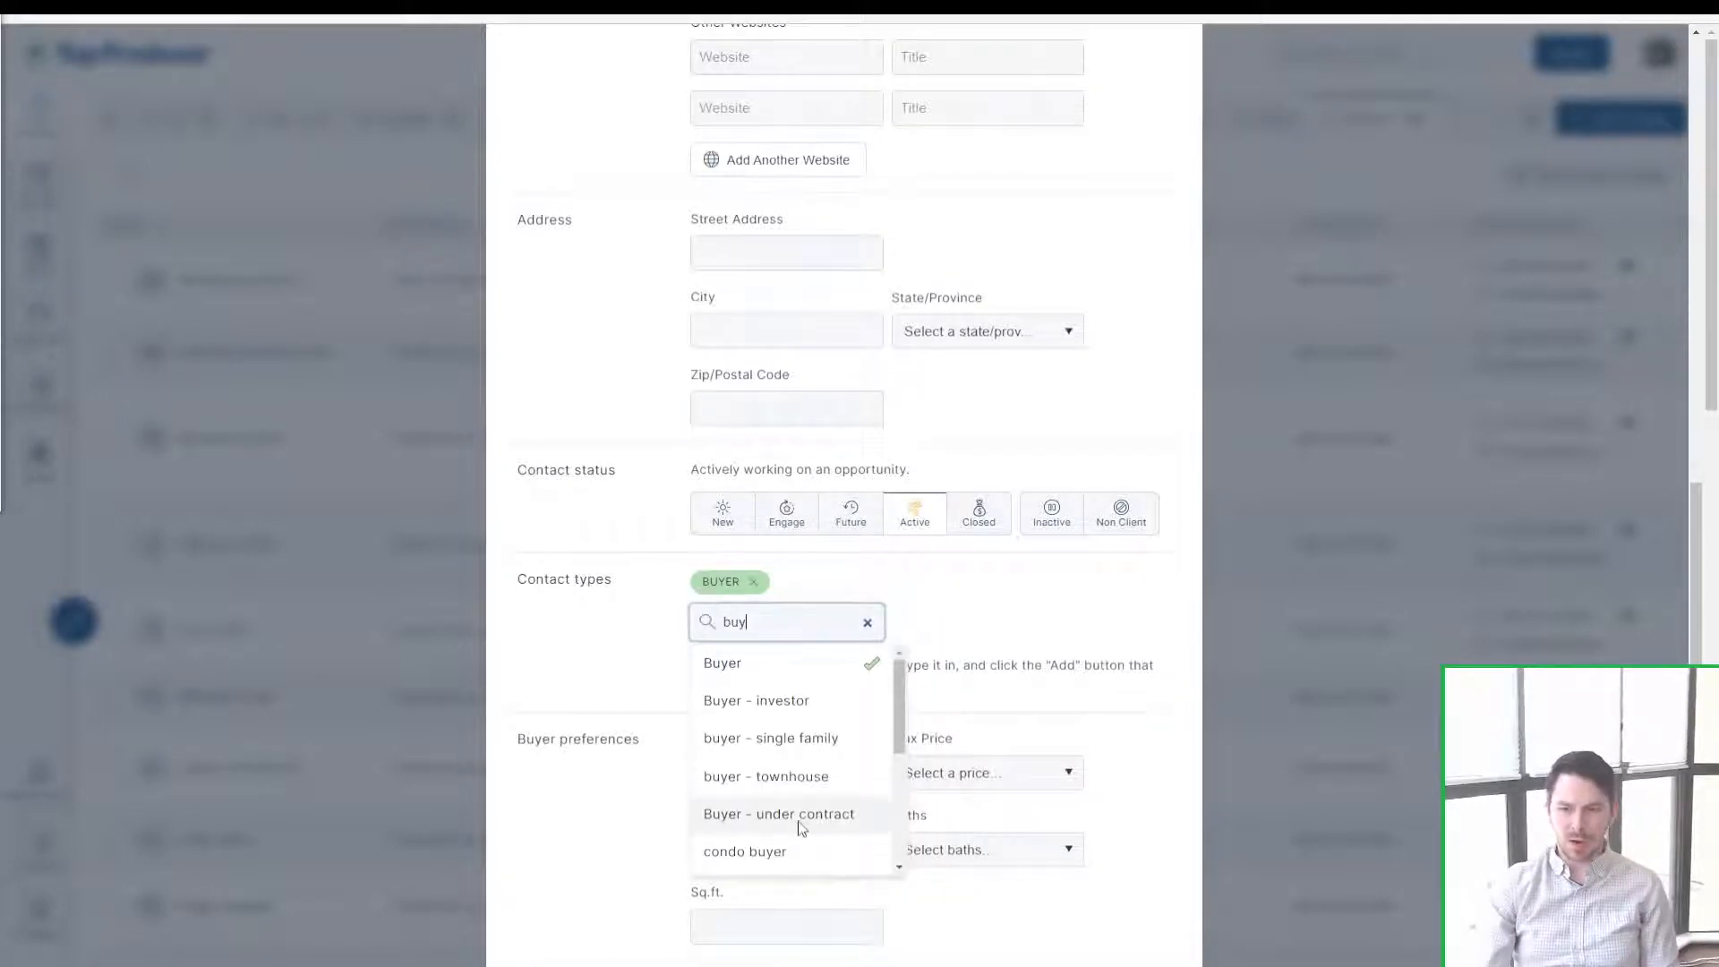
{"action": "left_click", "coordinate": [806, 813]}
{"action": "left_click", "coordinate": [804, 620]}
{"action": "type", "text": "buyer"}
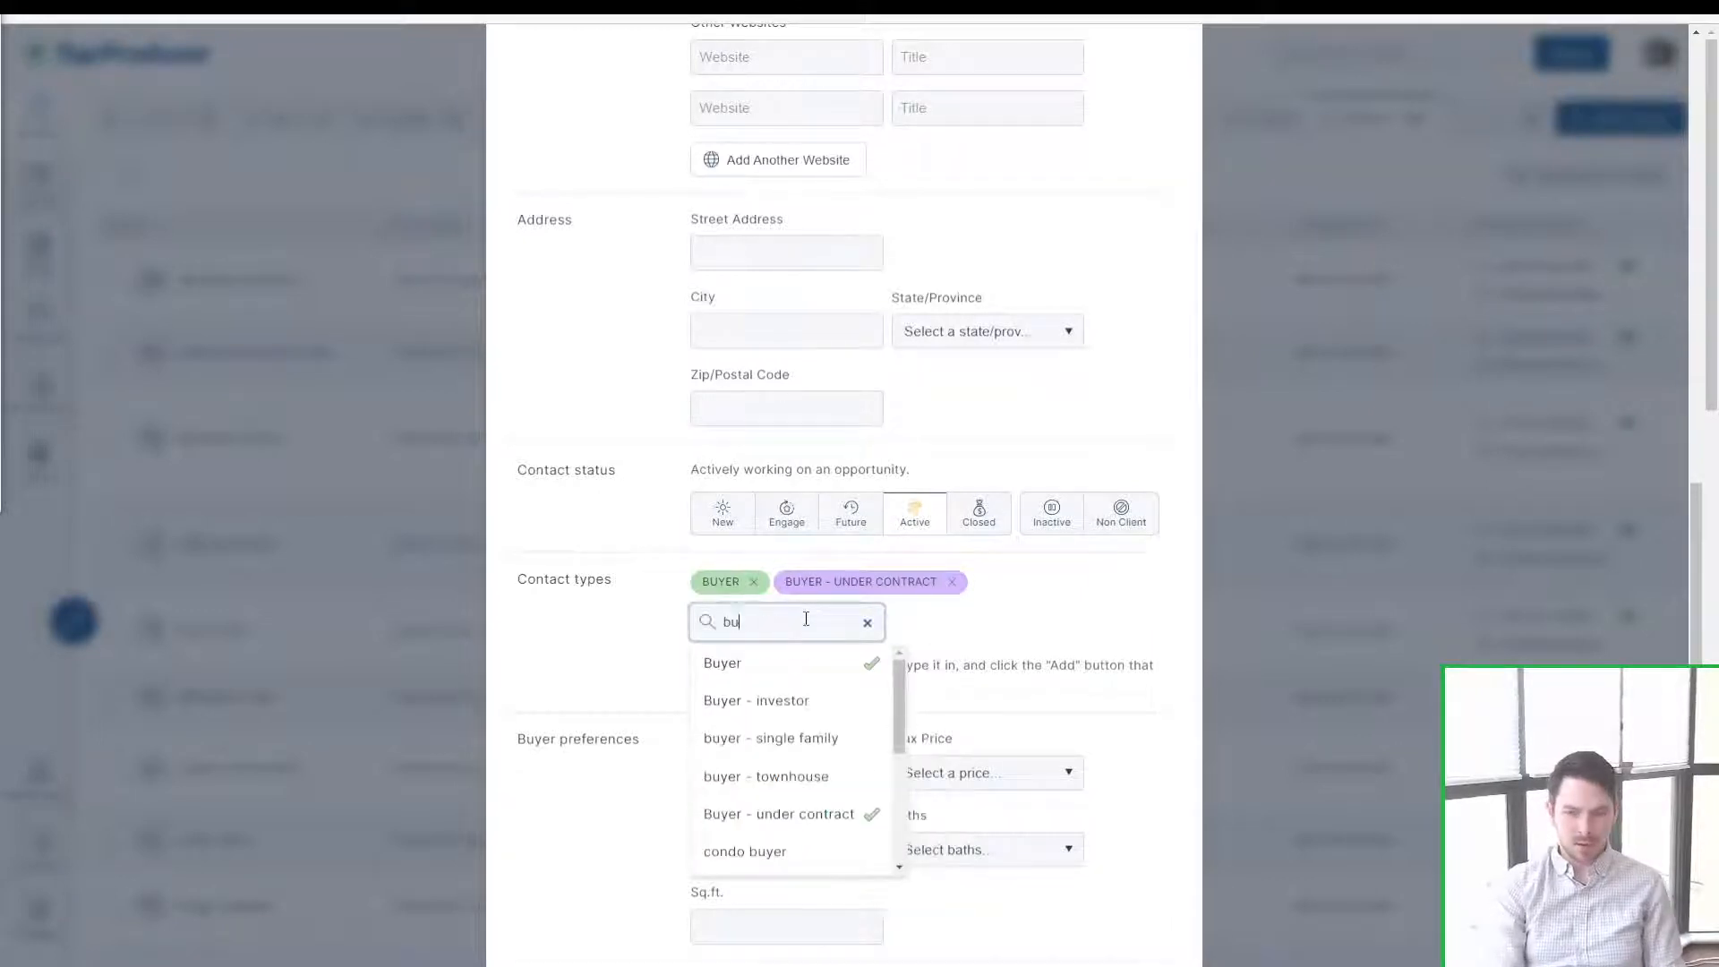
{"action": "left_click", "coordinate": [819, 741]}
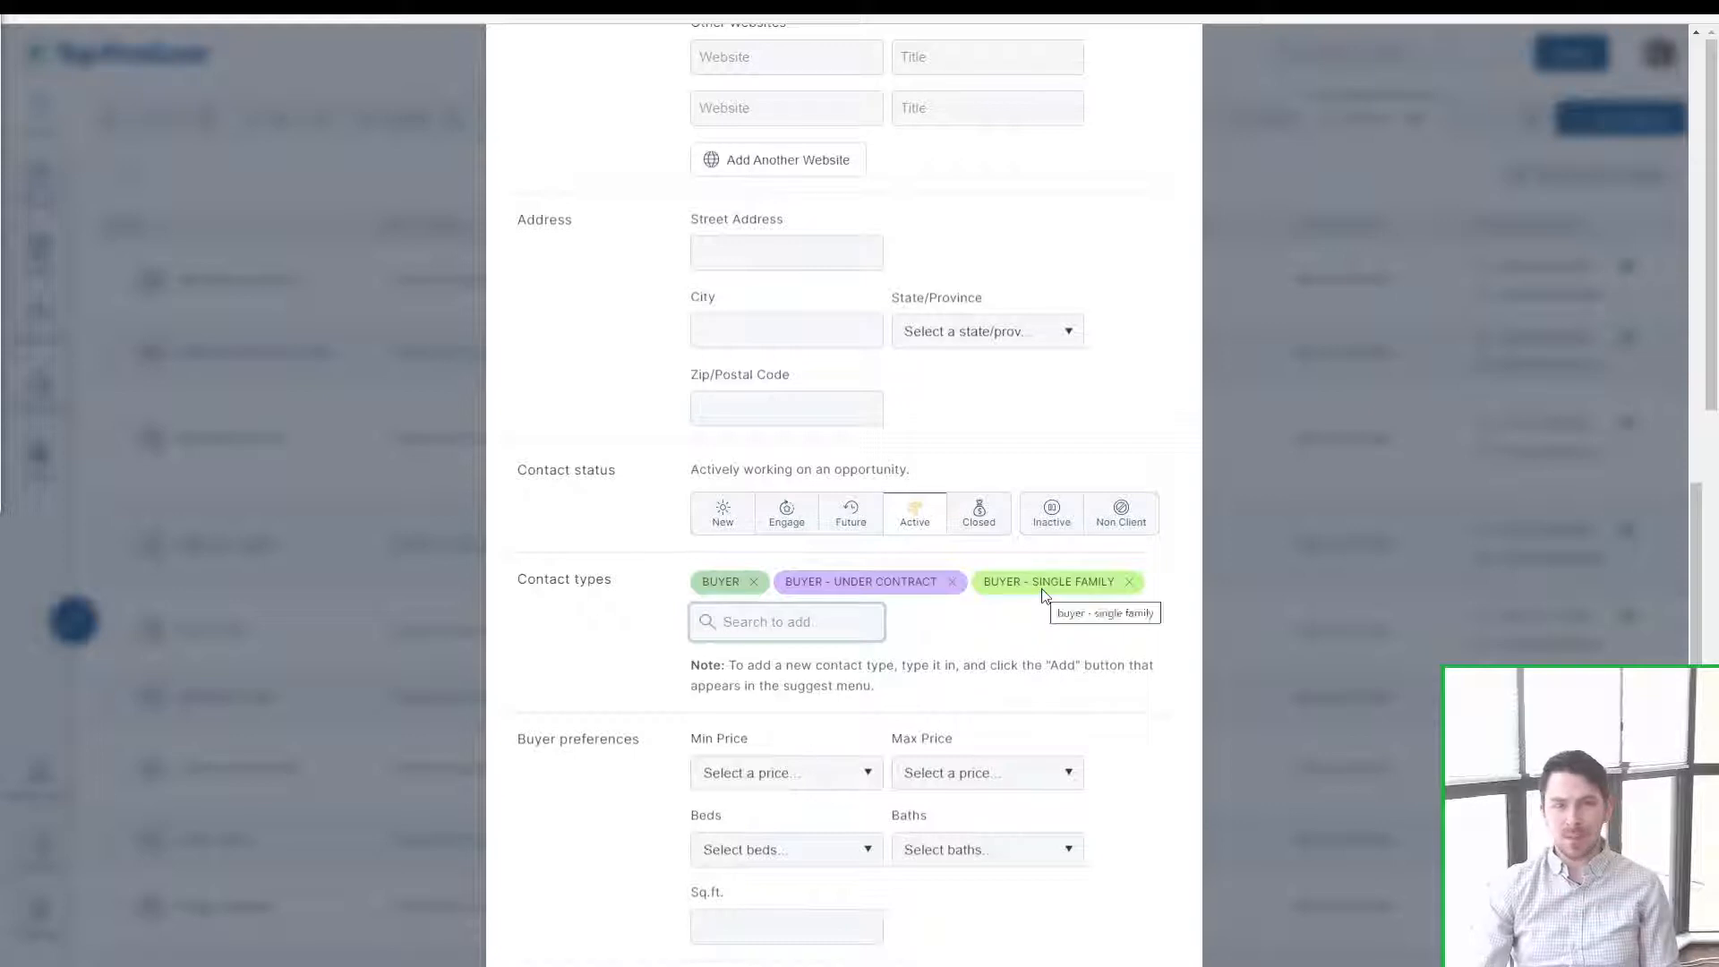
{"action": "left_click", "coordinate": [746, 624]}
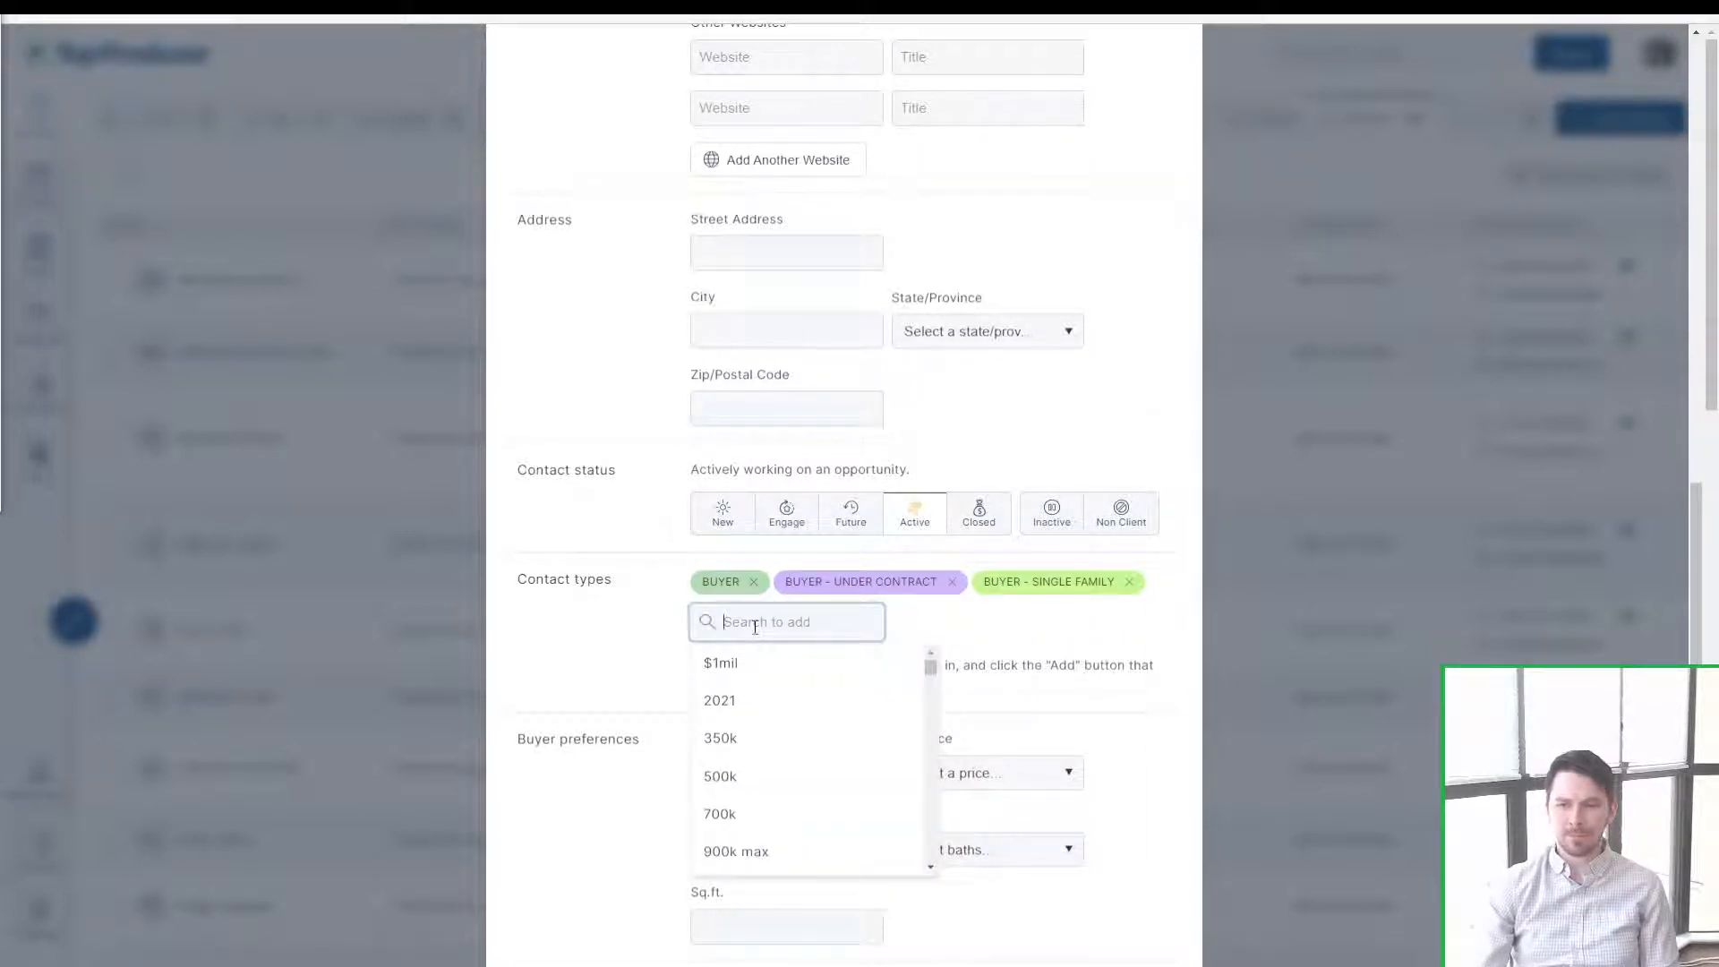
{"action": "type", "text": "newsl"}
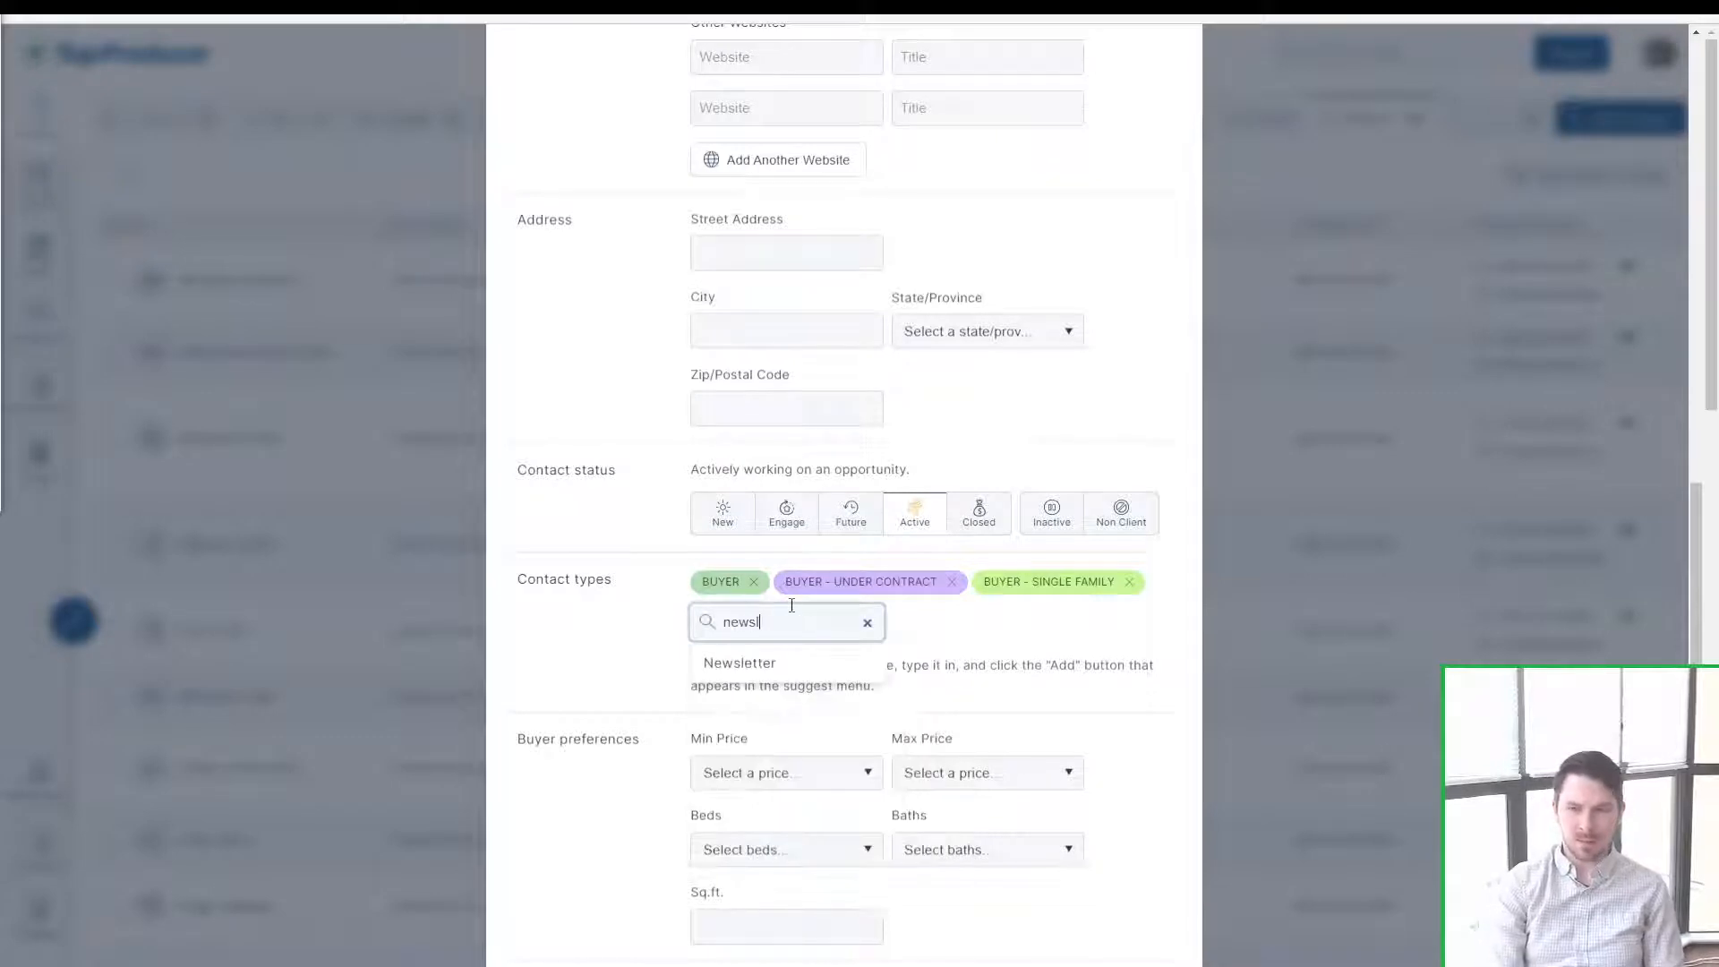
{"action": "left_click", "coordinate": [774, 654]}
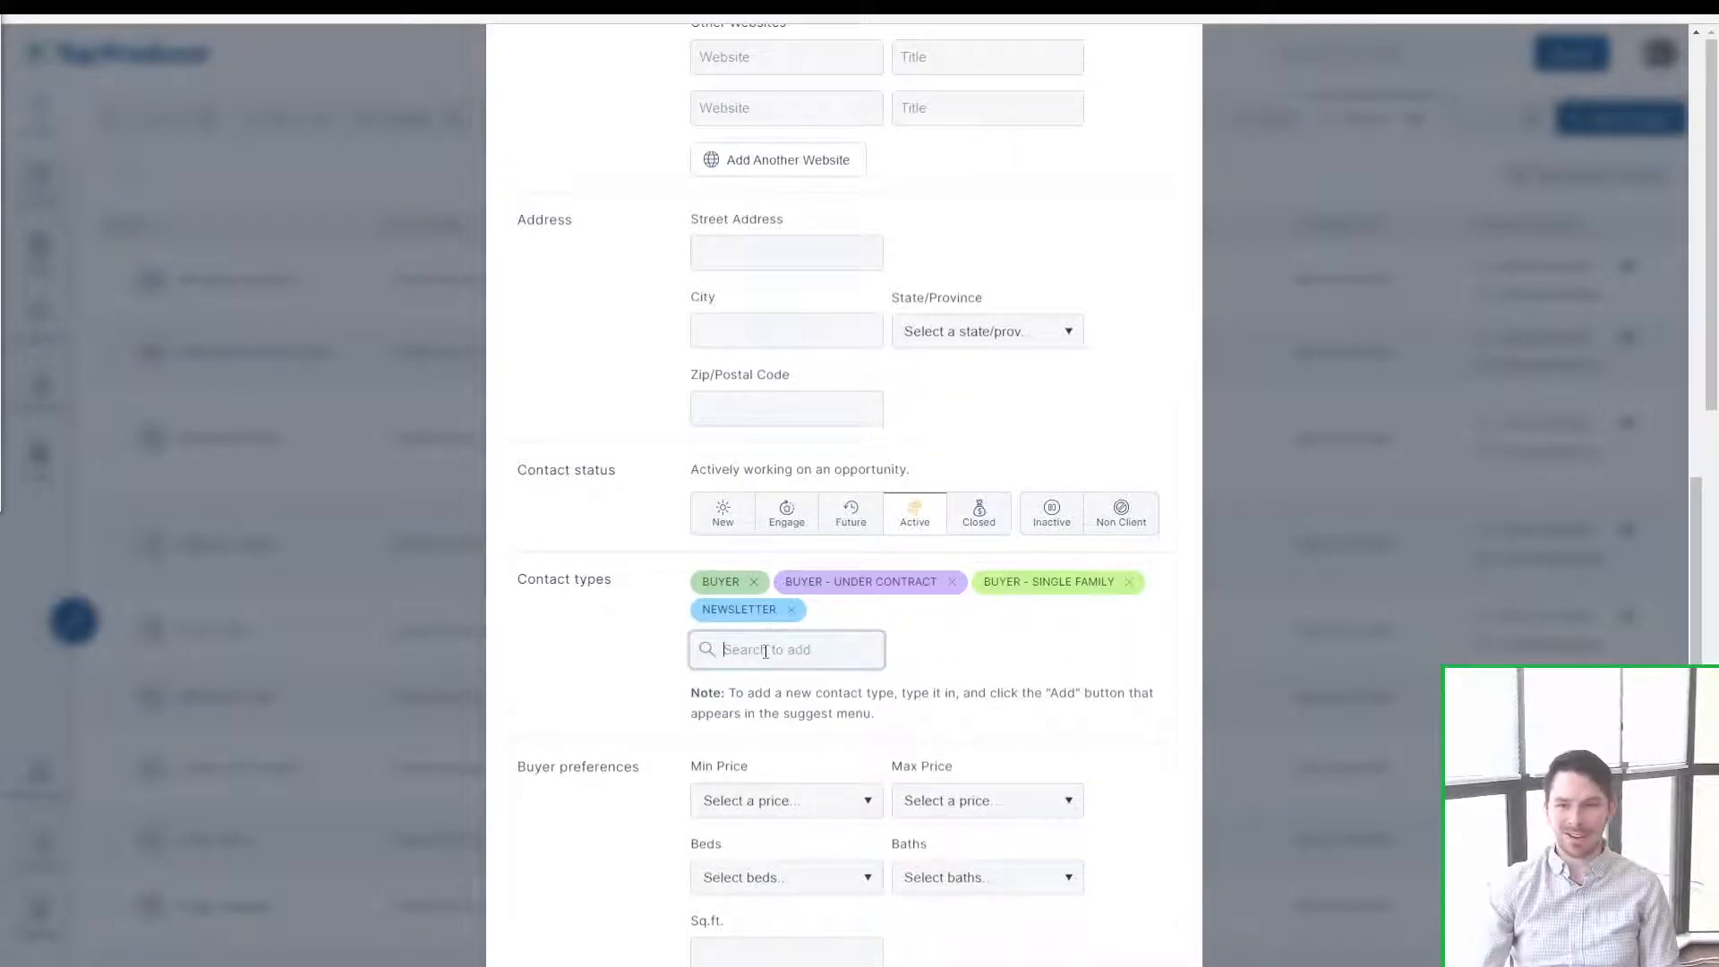
{"action": "left_click", "coordinate": [577, 674]}
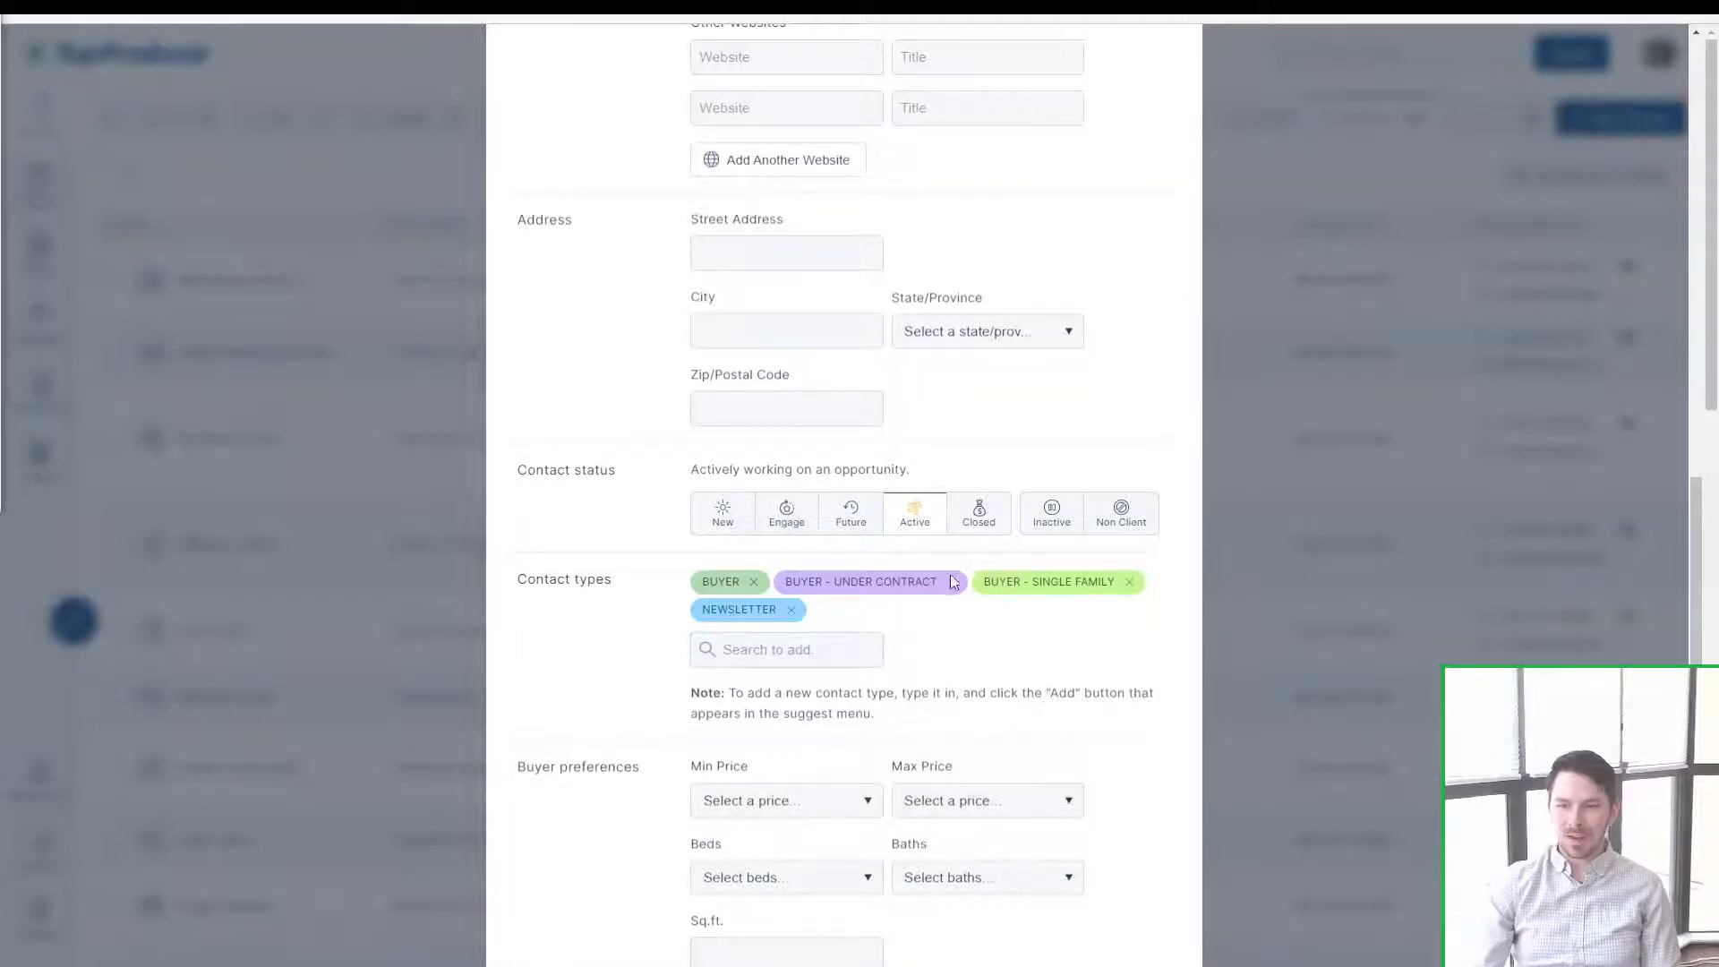
{"action": "scroll", "coordinate": [951, 582], "scroll_direction": "down", "scroll_amount": 3}
{"action": "scroll", "coordinate": [880, 407], "scroll_direction": "up", "scroll_amount": 2}
Step: Look through the lead source list and close it without choosing a source
{"action": "scroll", "coordinate": [982, 465], "scroll_direction": "down", "scroll_amount": 3}
{"action": "left_click", "coordinate": [706, 422]}
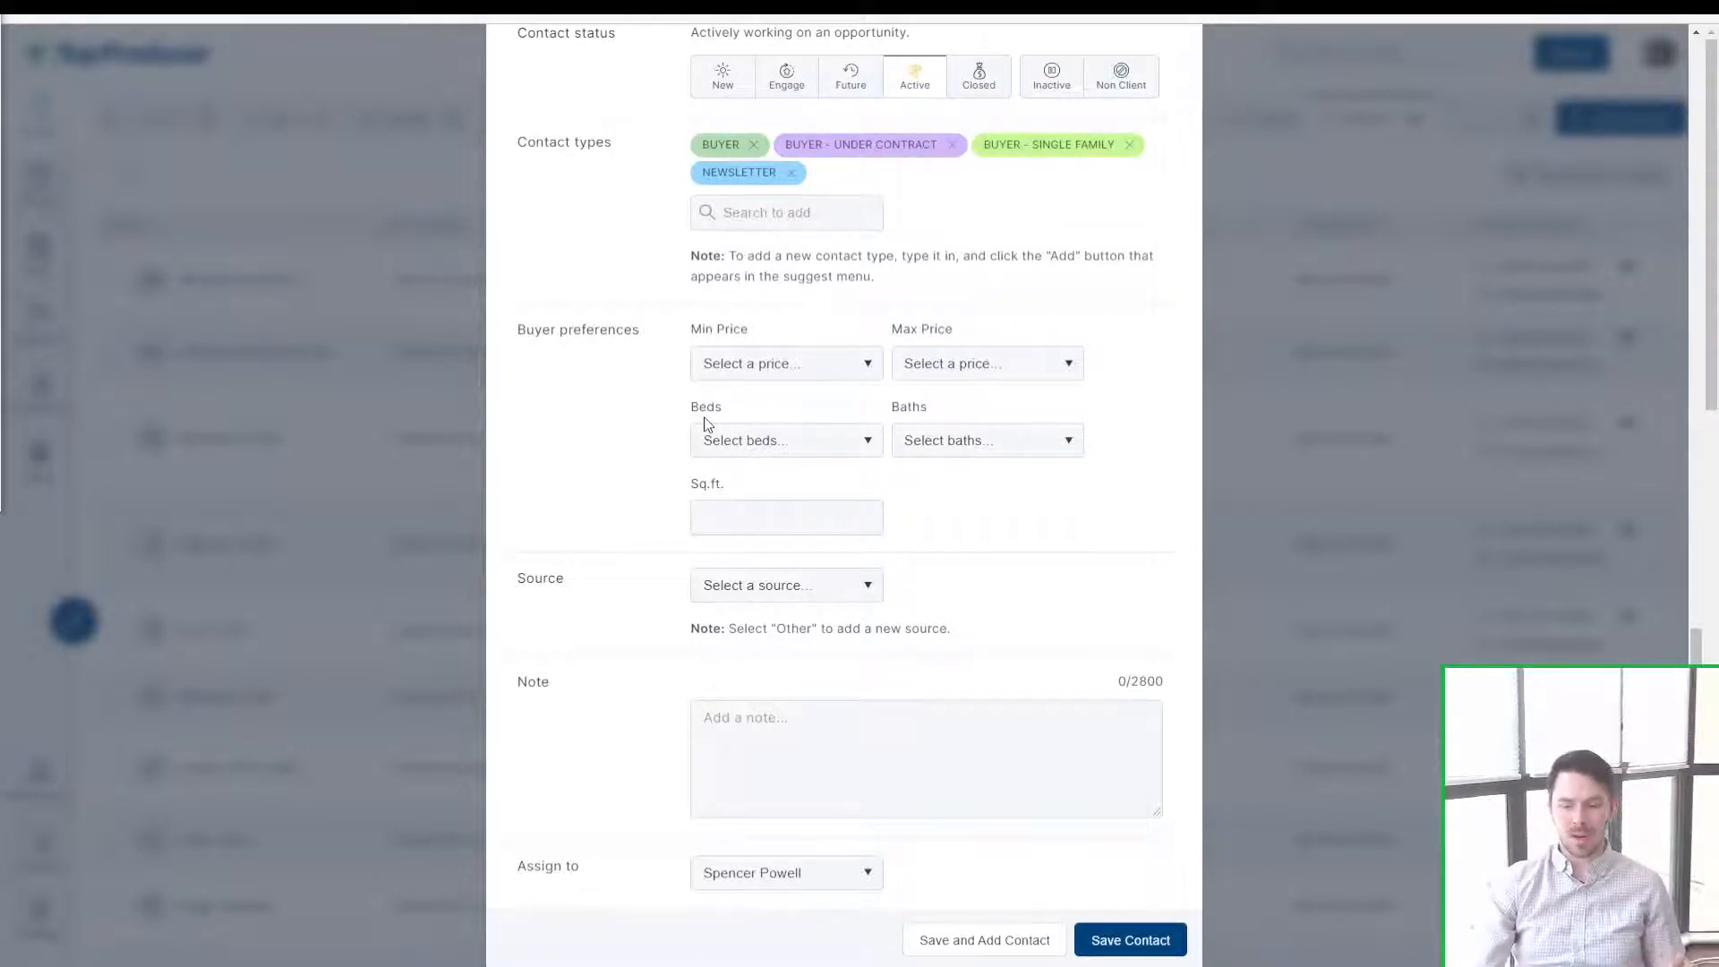
{"action": "left_click", "coordinate": [829, 593]}
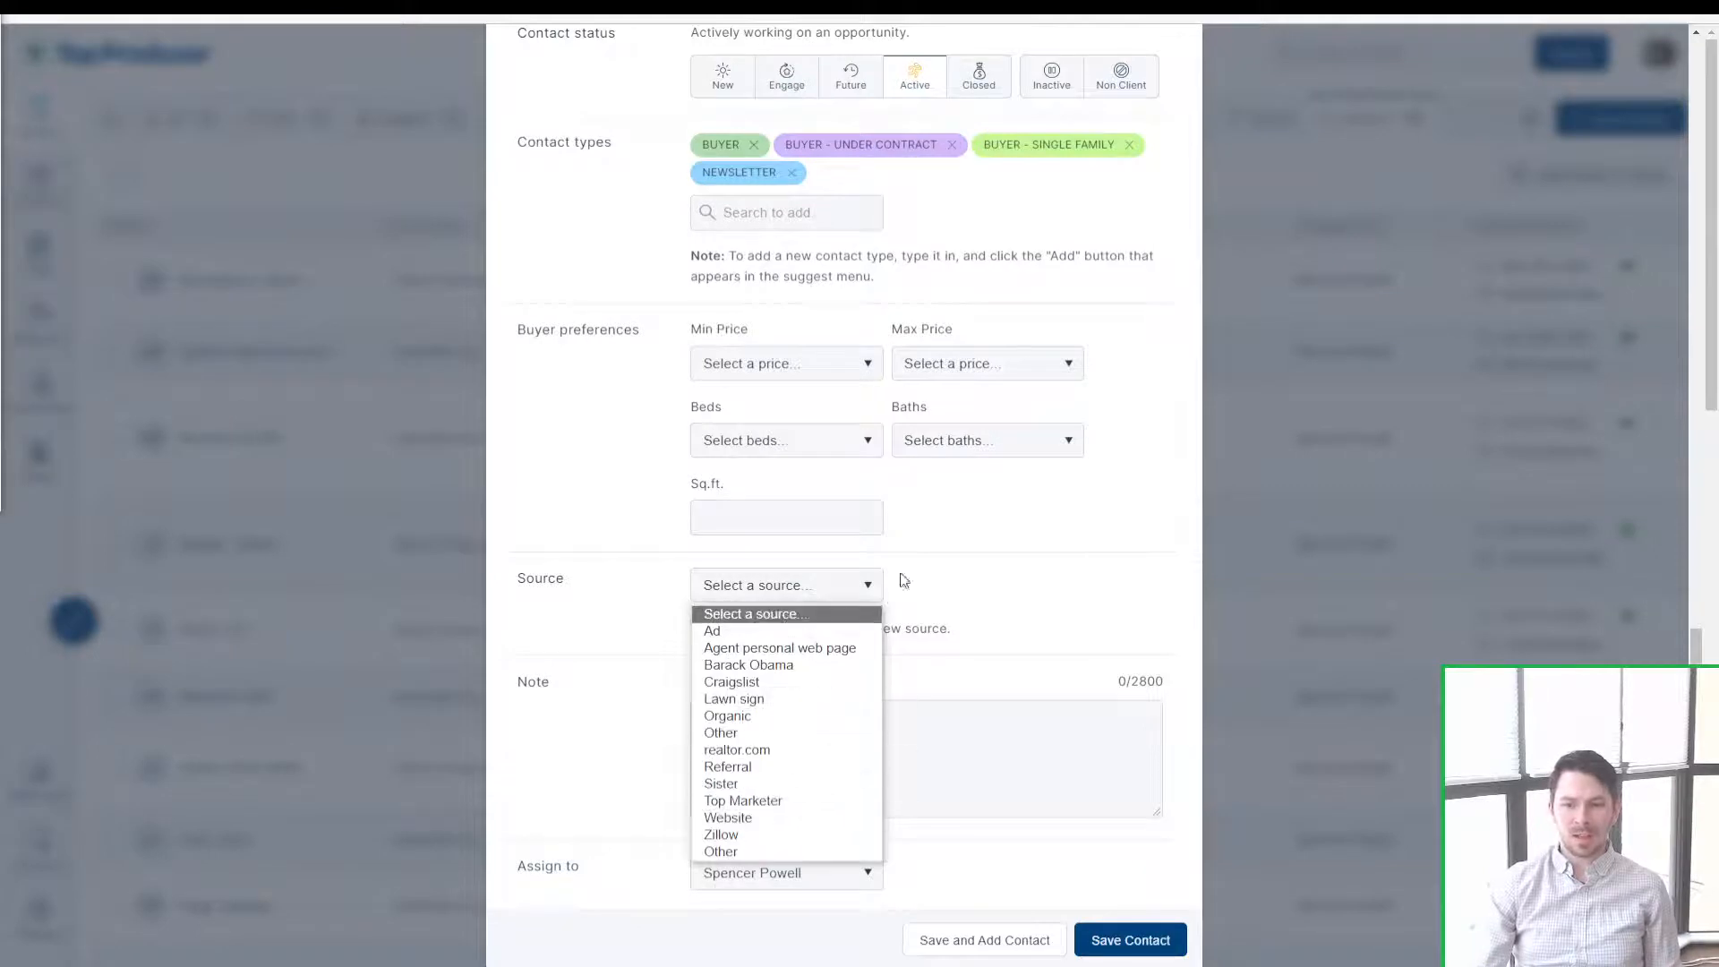
{"action": "left_click", "coordinate": [949, 530]}
{"action": "left_click", "coordinate": [760, 594]}
{"action": "left_click", "coordinate": [760, 593]}
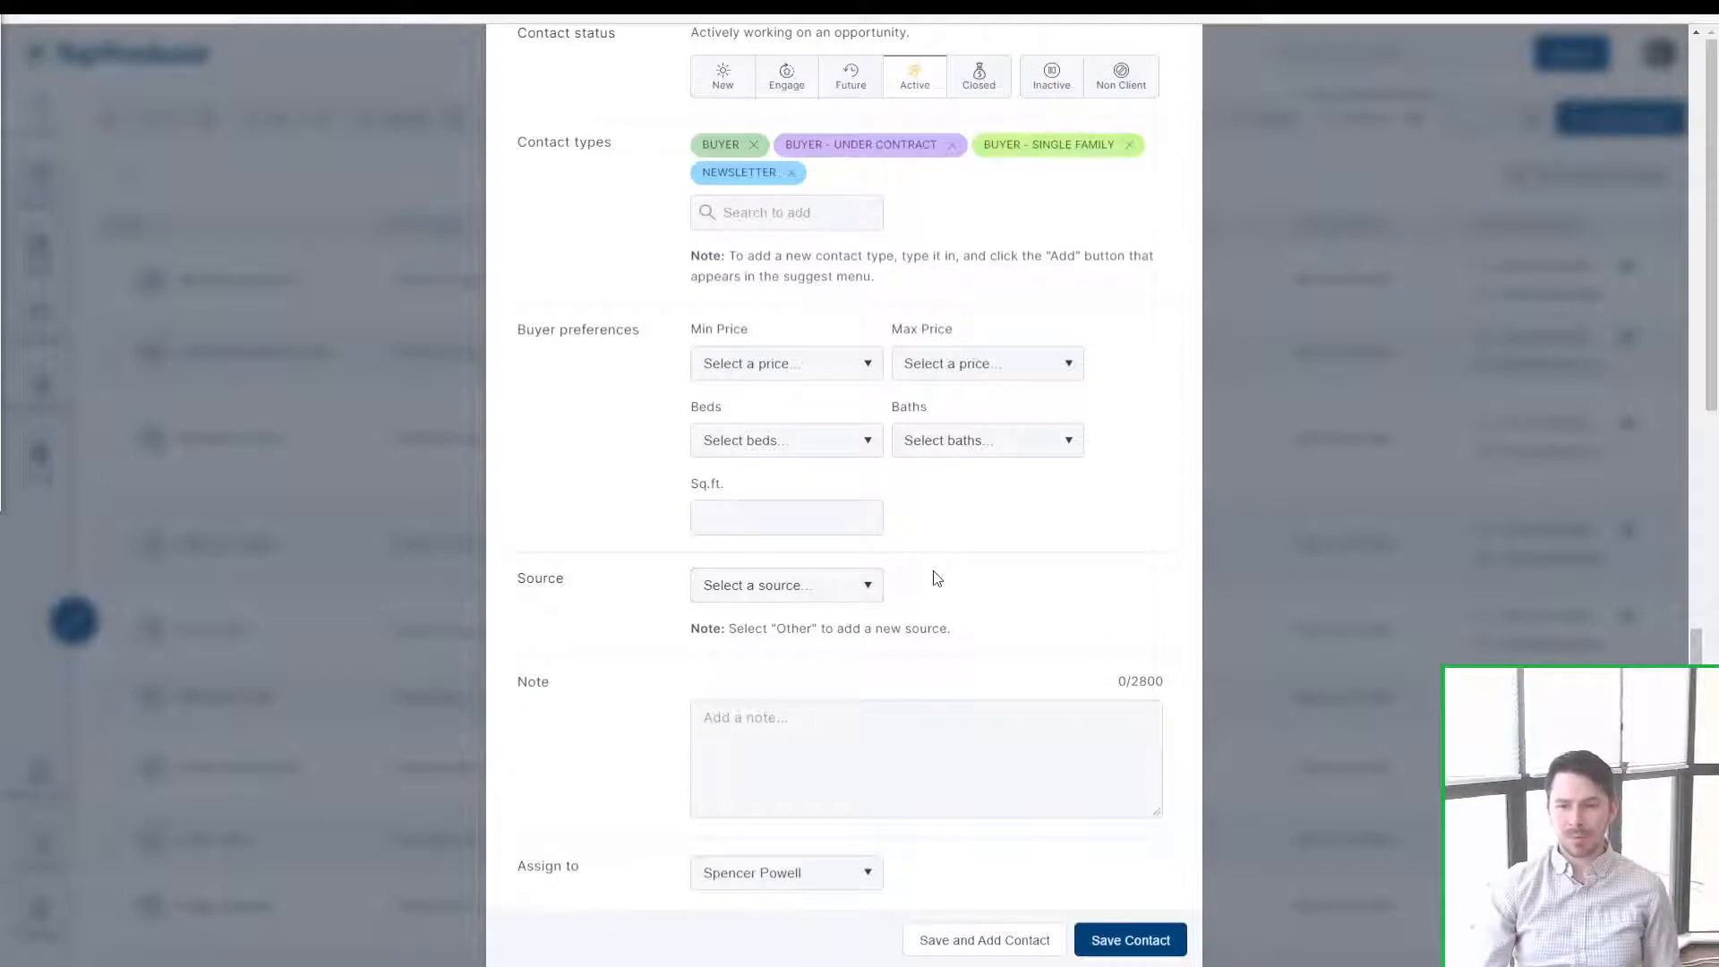
Step: Begin a note, then save the contact after correcting the rejected mobile number
{"action": "left_click_drag", "start_coordinate": [508, 707], "coordinate": [567, 704]}
{"action": "left_click", "coordinate": [597, 678]}
{"action": "left_click", "coordinate": [815, 783]}
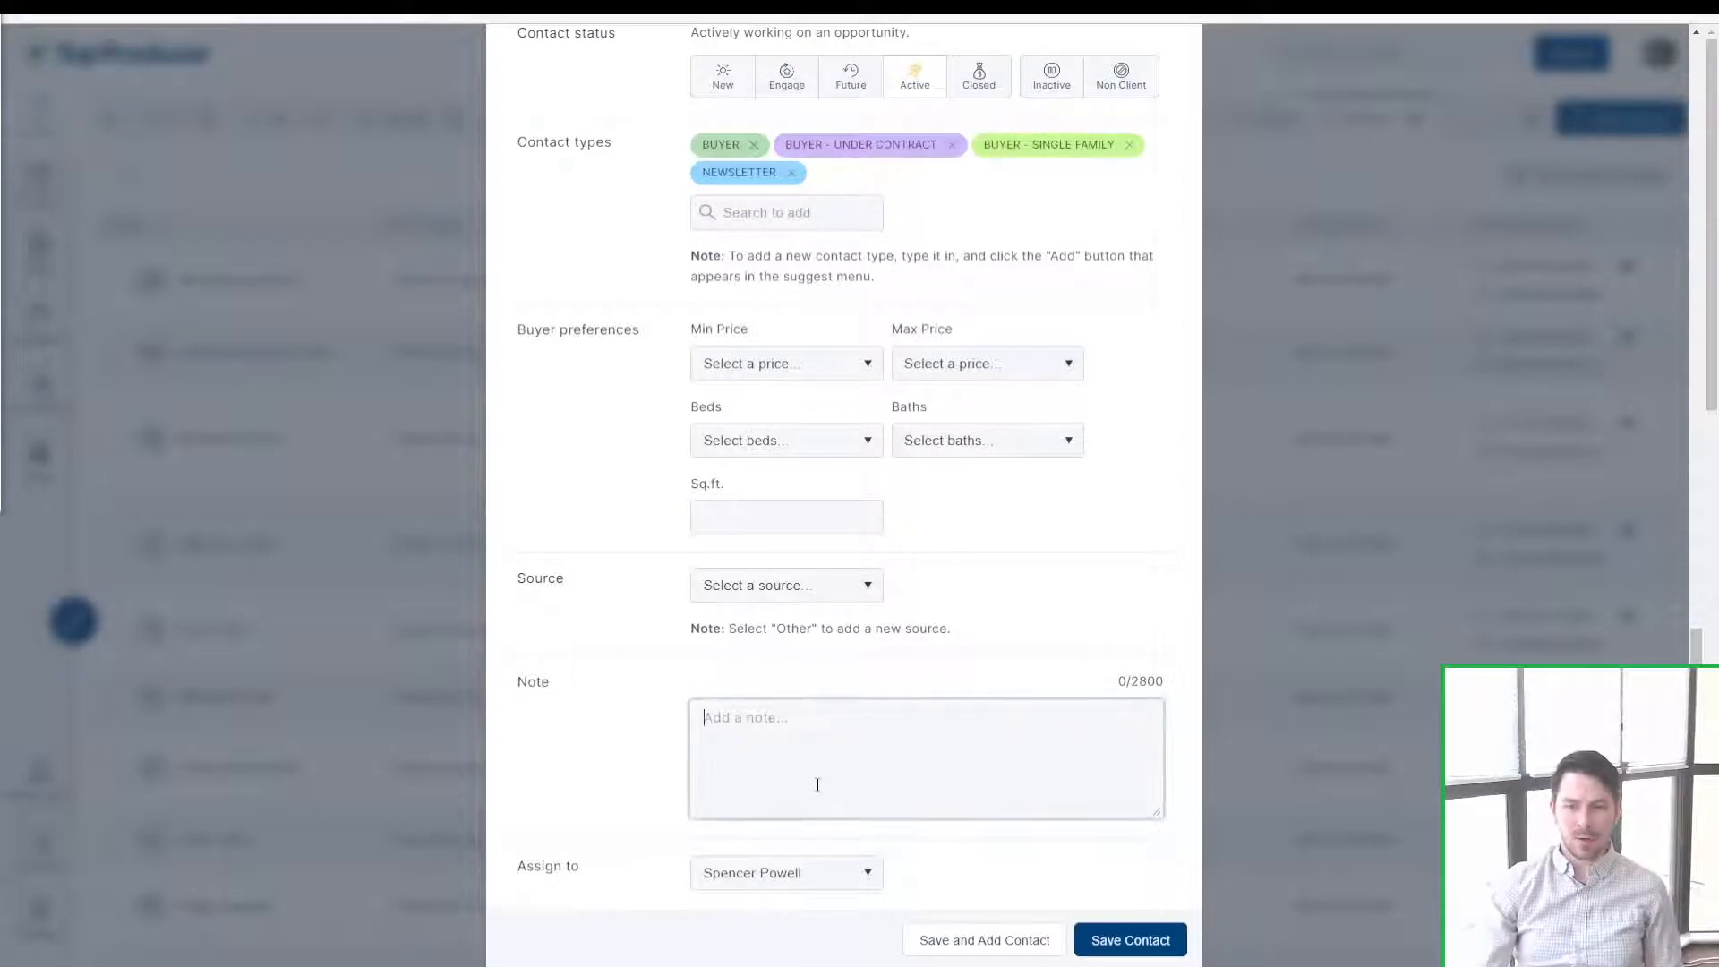
{"action": "key", "text": "ctrl"}
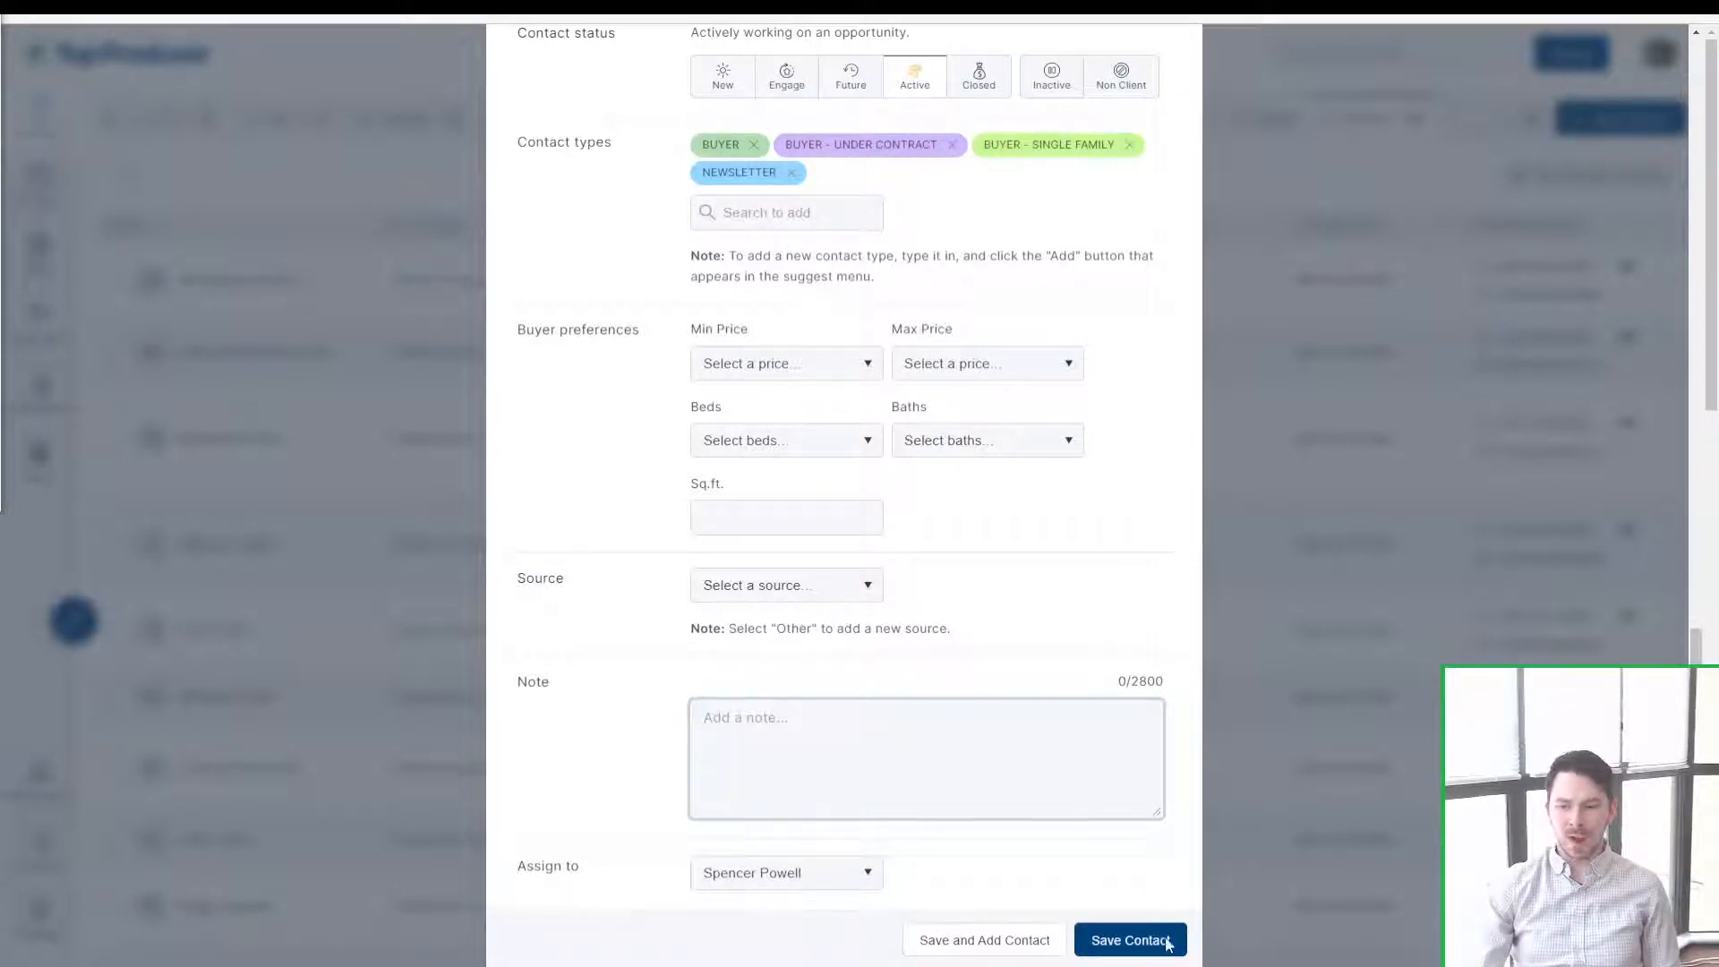
{"action": "key", "text": "ctrl"}
{"action": "left_click", "coordinate": [1130, 940]}
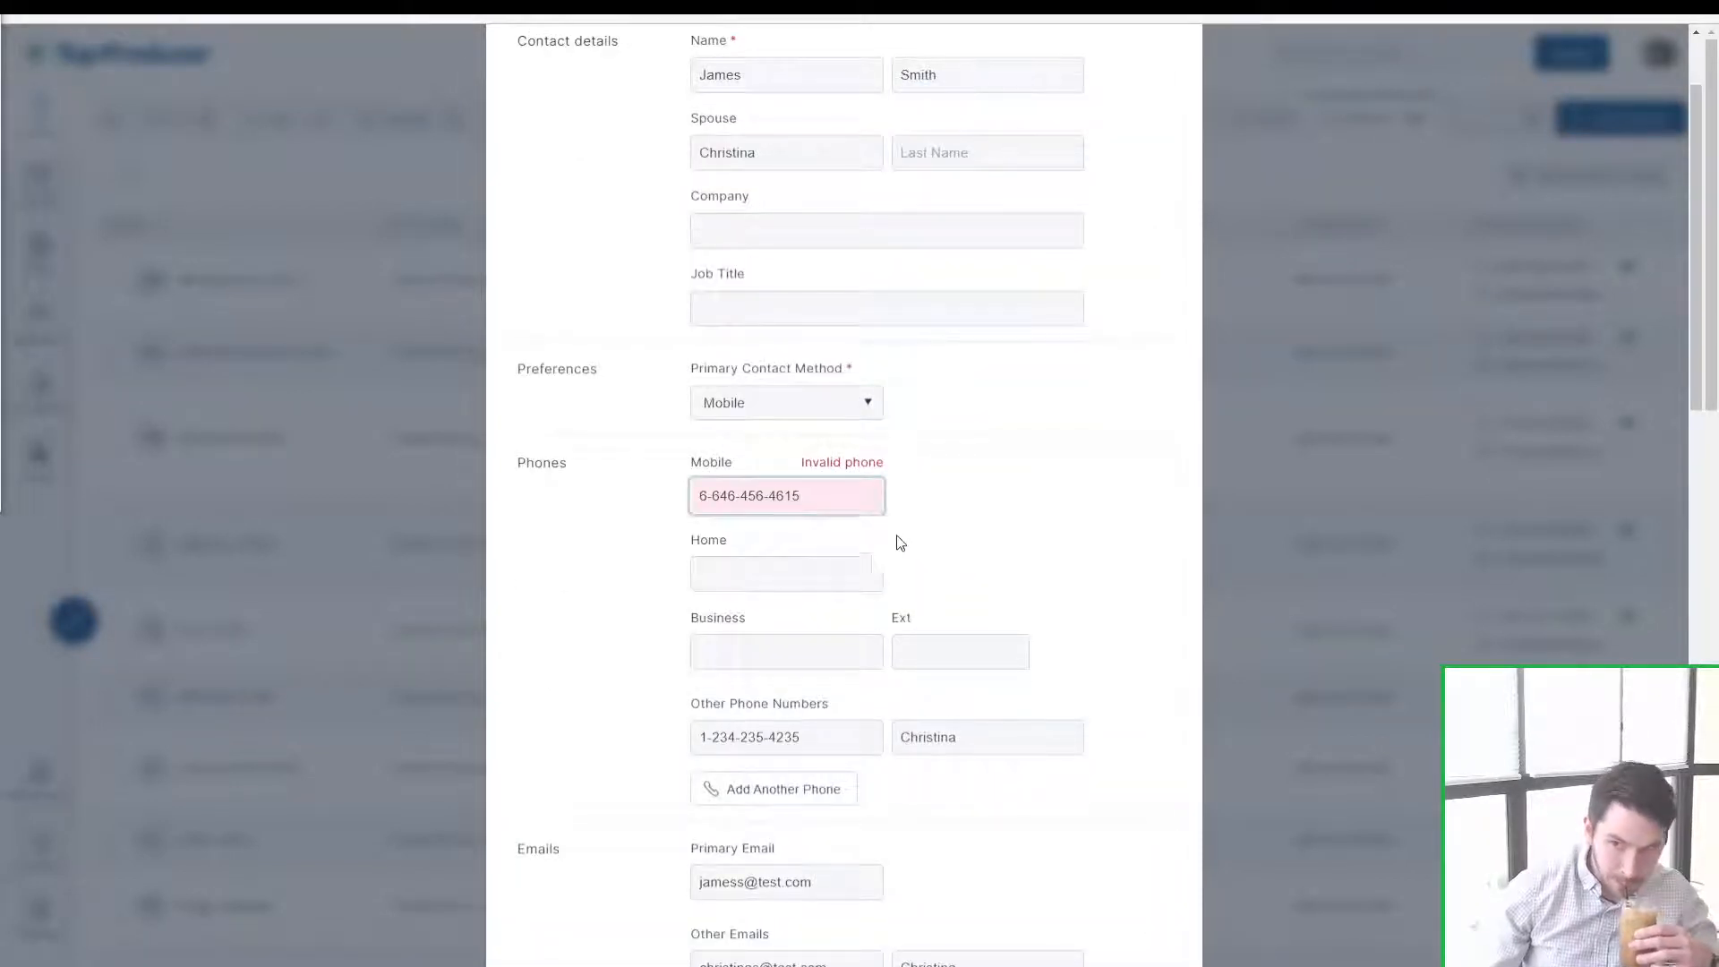
{"action": "scroll", "coordinate": [1119, 833], "scroll_direction": "down", "scroll_amount": 15}
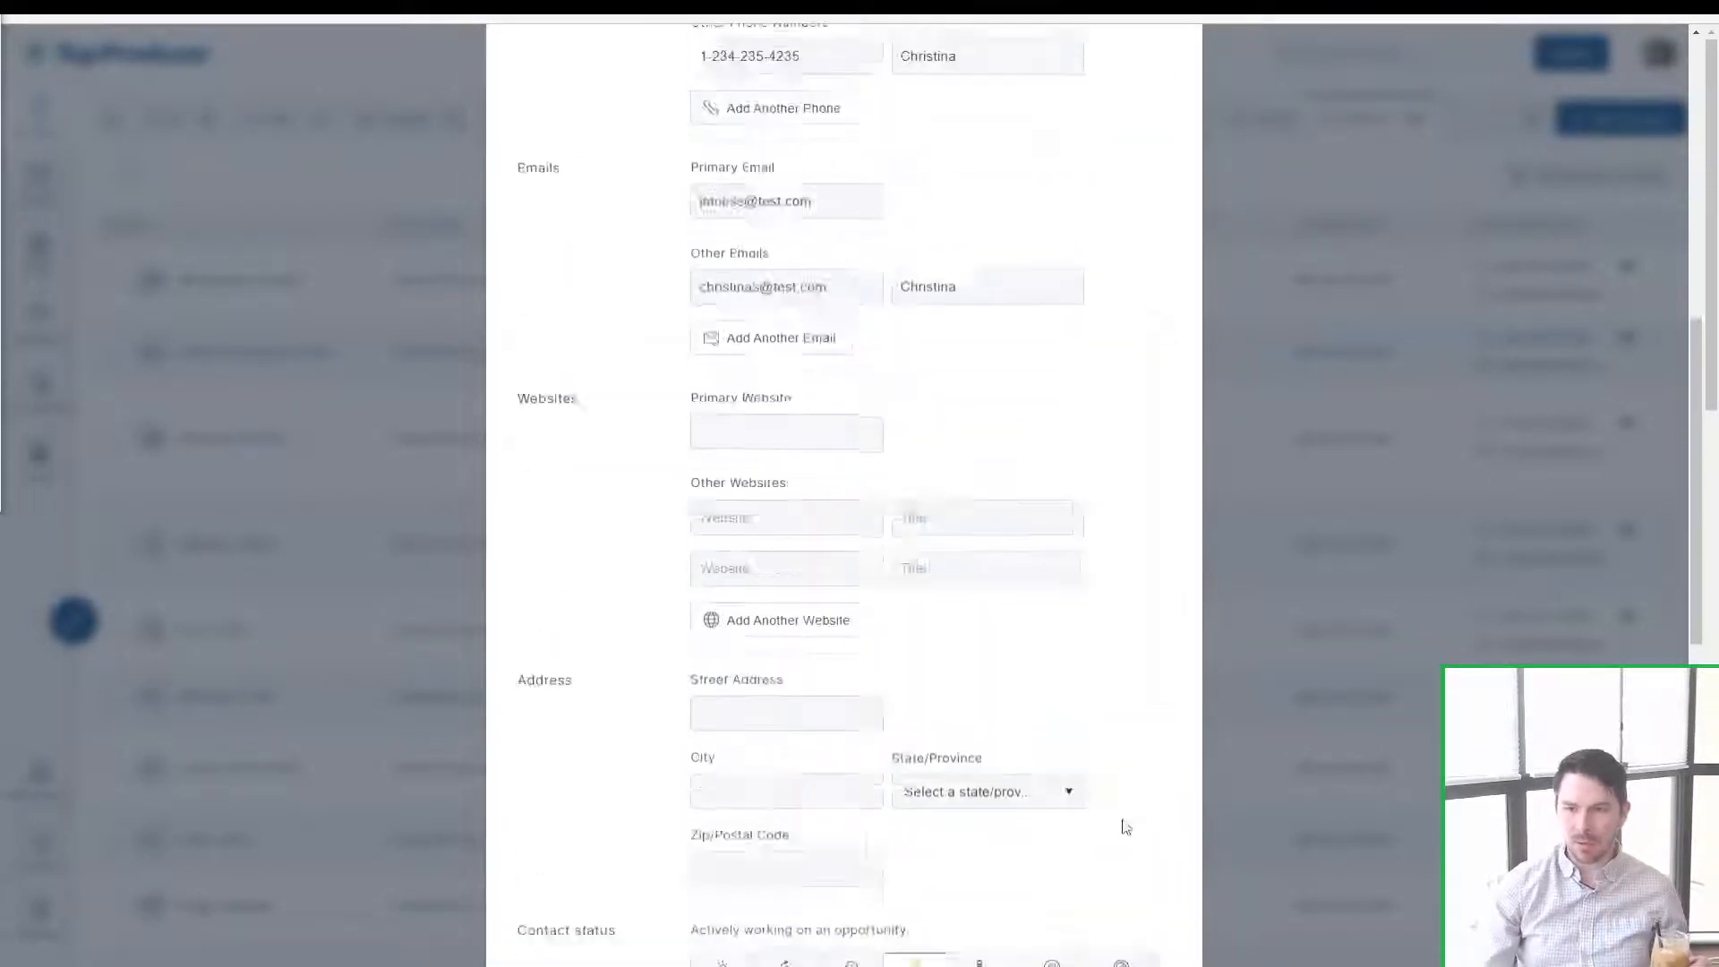
{"action": "left_click", "coordinate": [1104, 938]}
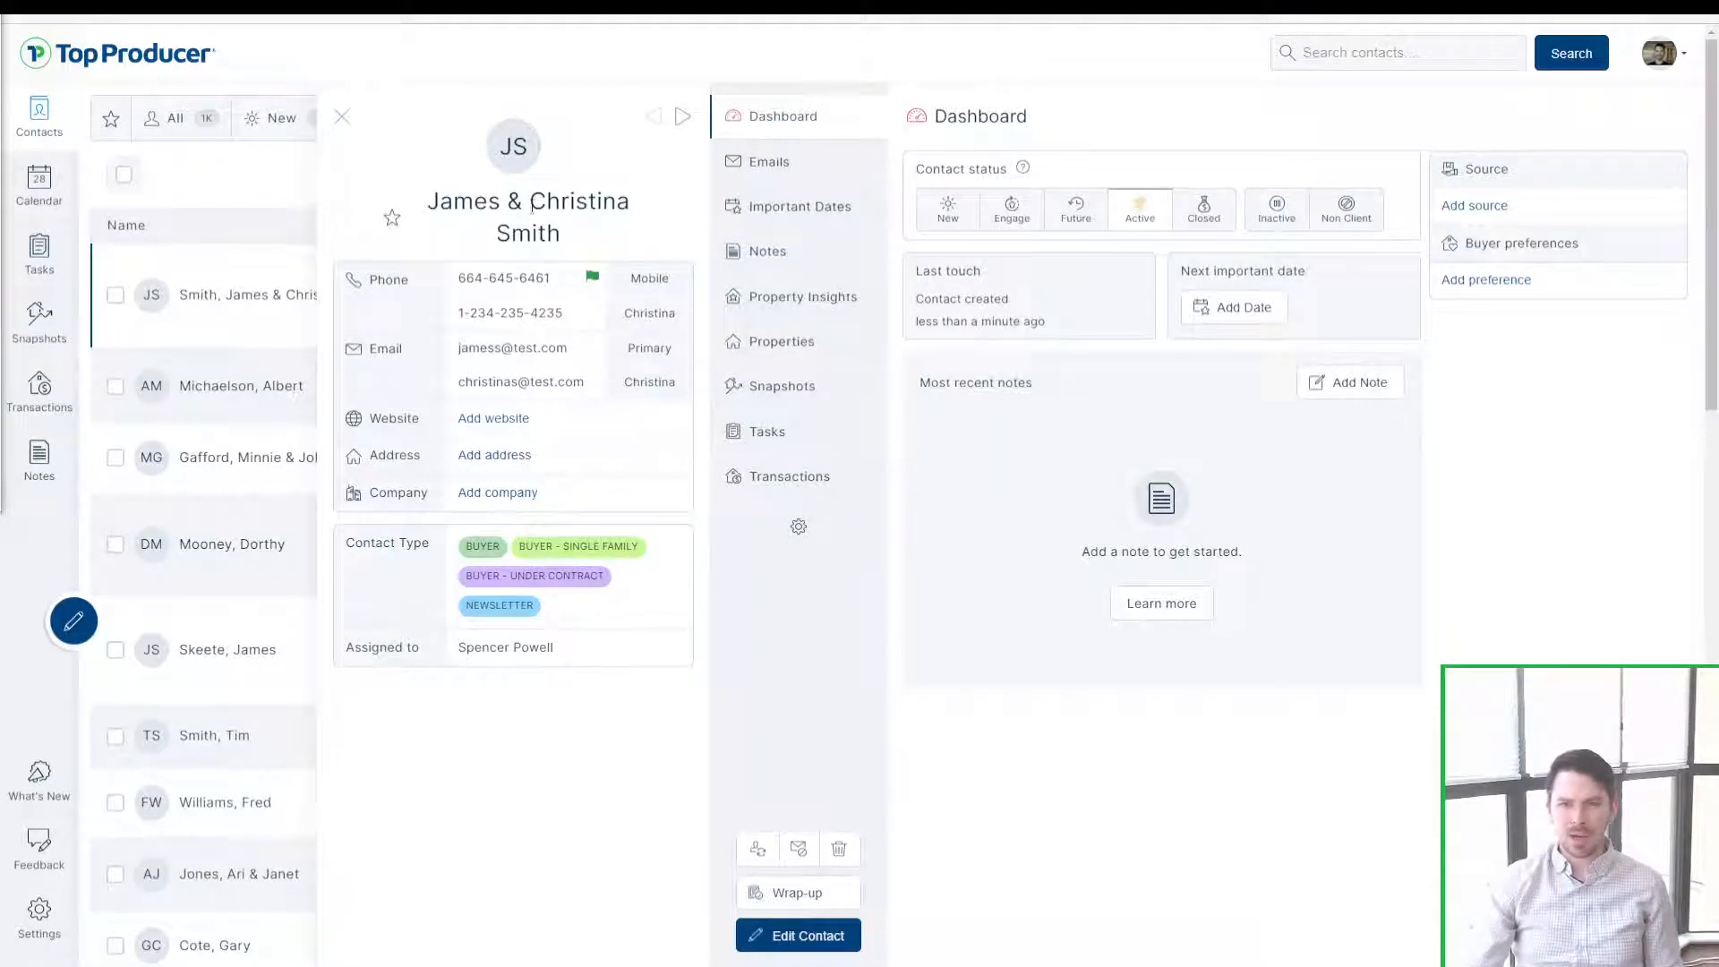
{"action": "left_click_drag", "start_coordinate": [441, 199], "coordinate": [631, 240]}
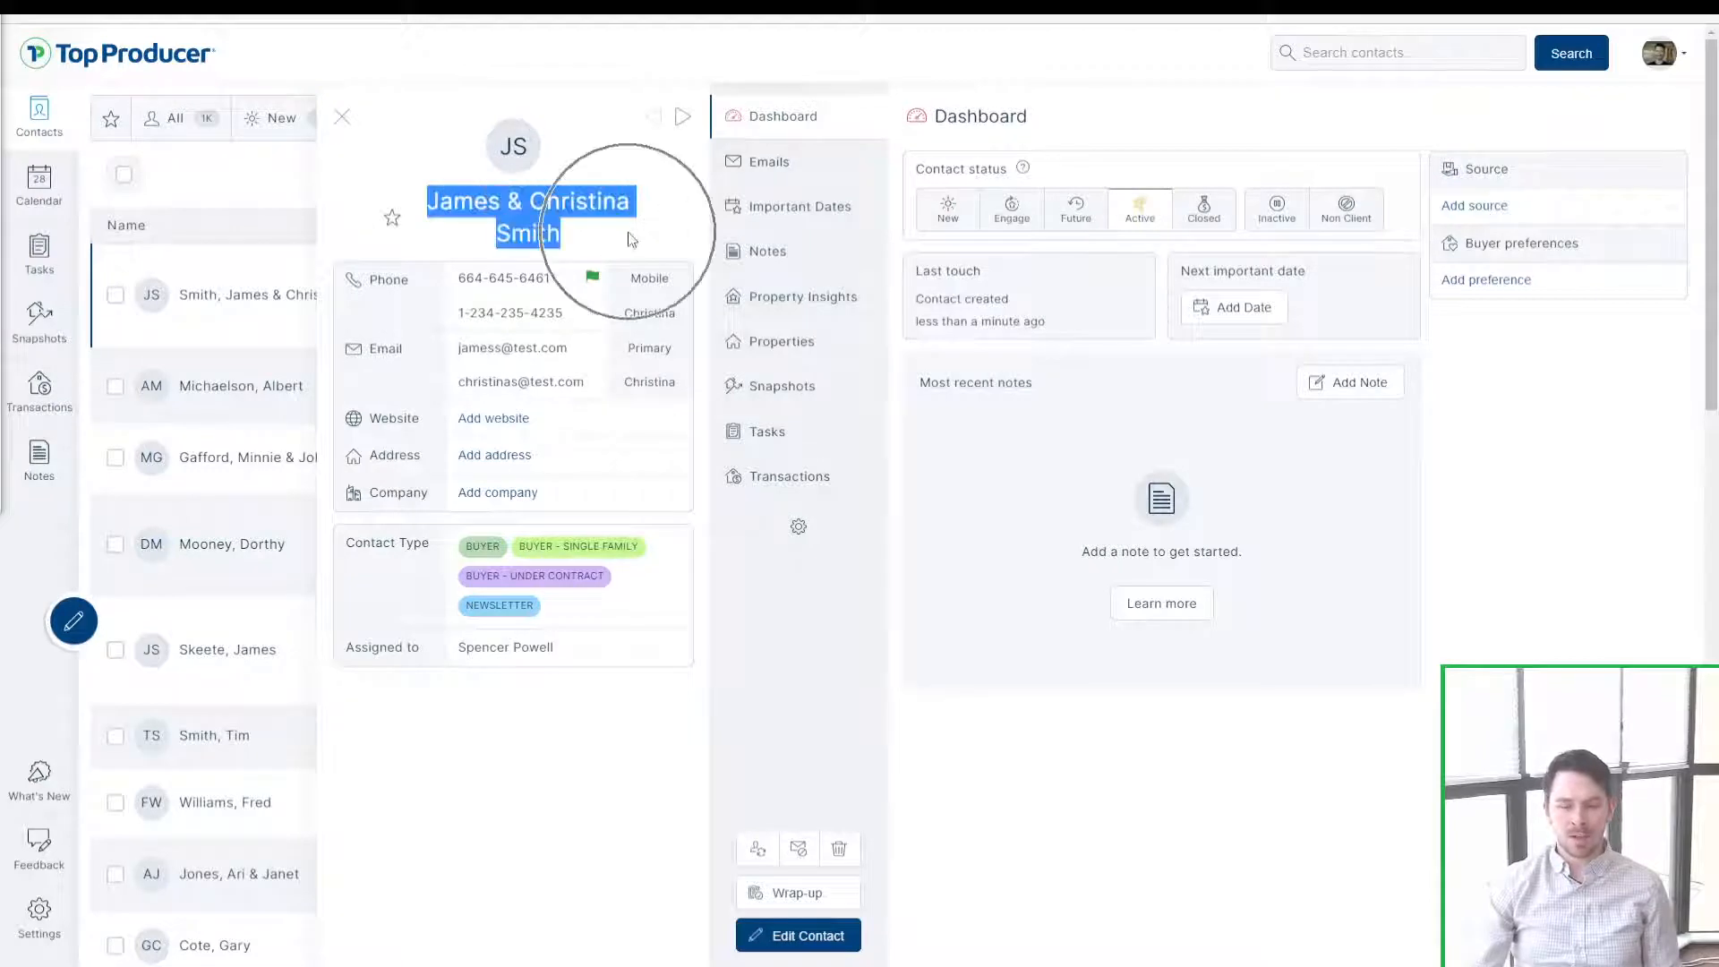
{"action": "left_click", "coordinate": [631, 240]}
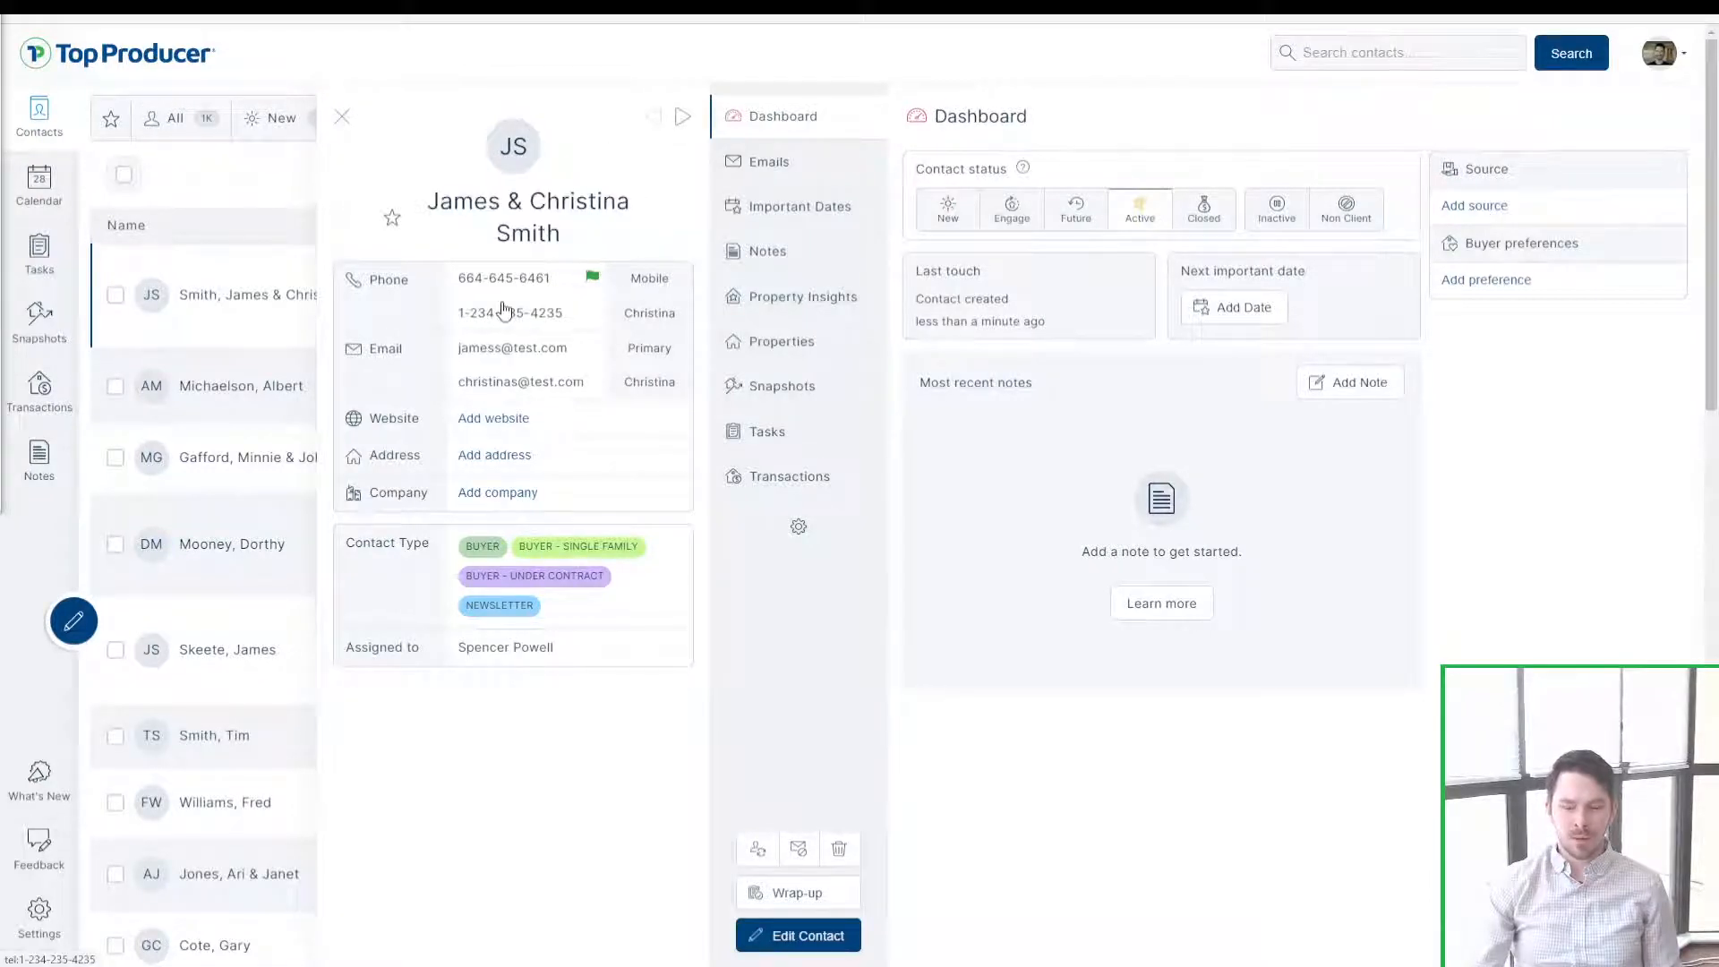
{"action": "key", "text": "ctrl"}
{"action": "key", "text": "ctrl"}
{"action": "key", "text": "ctrl"}
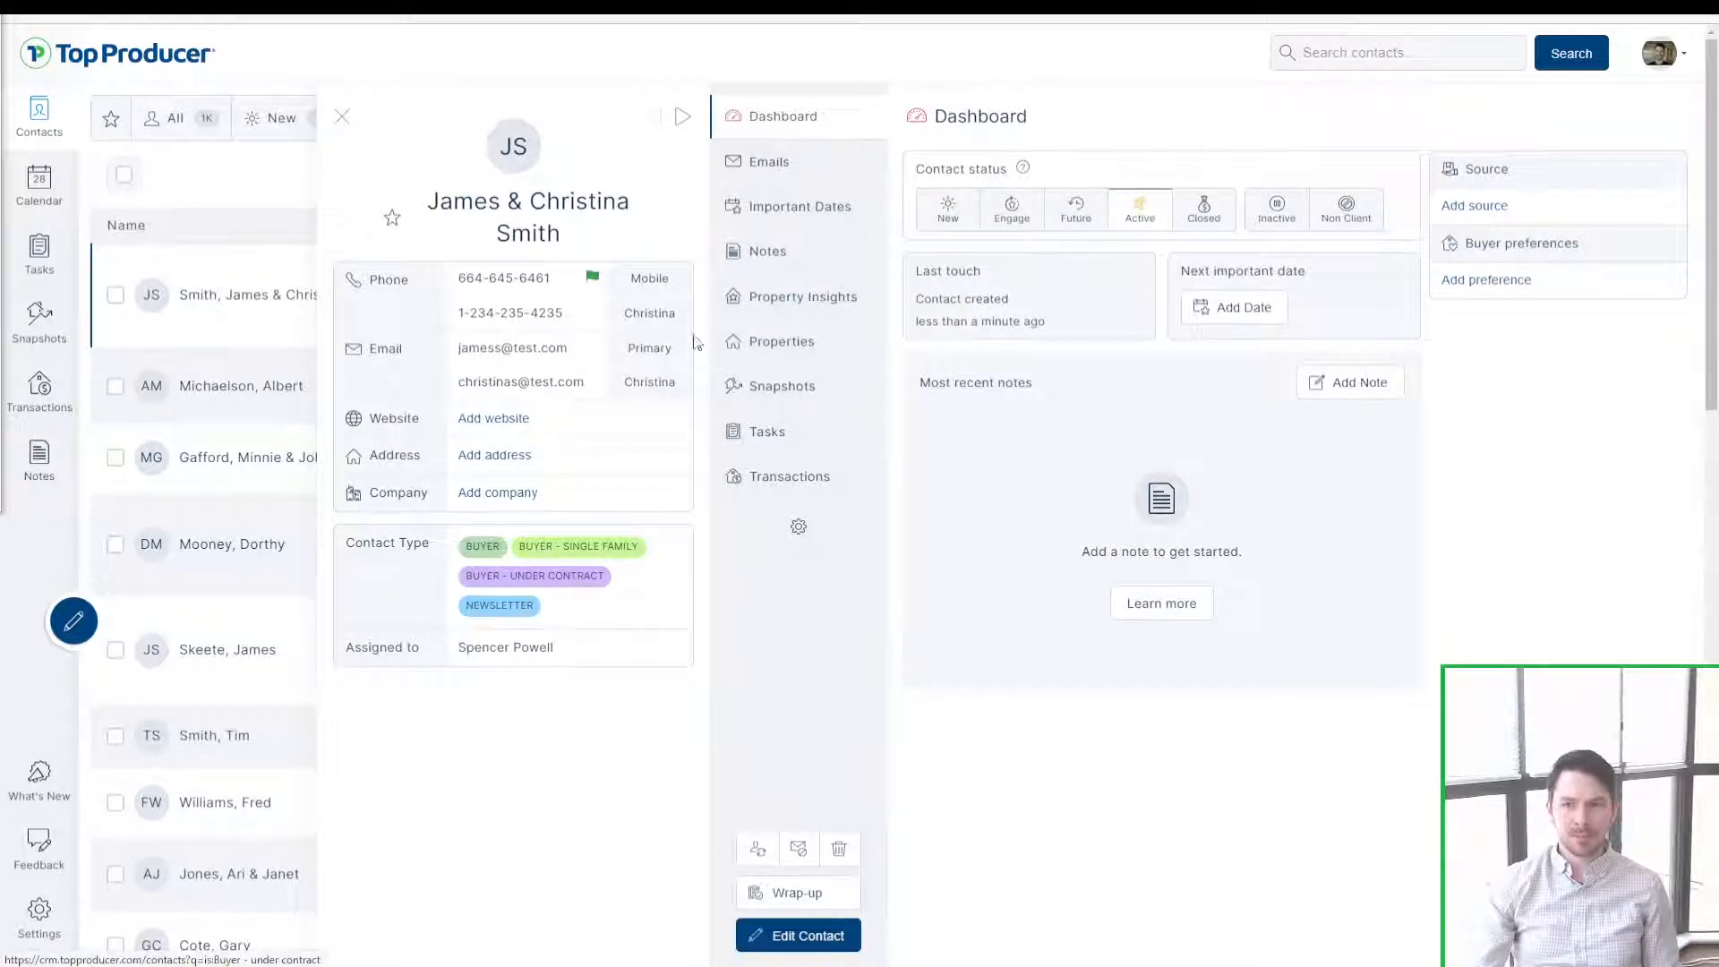
{"action": "key", "text": "ctrl"}
{"action": "key", "text": "ctrl"}
{"action": "key", "text": "ctrl"}
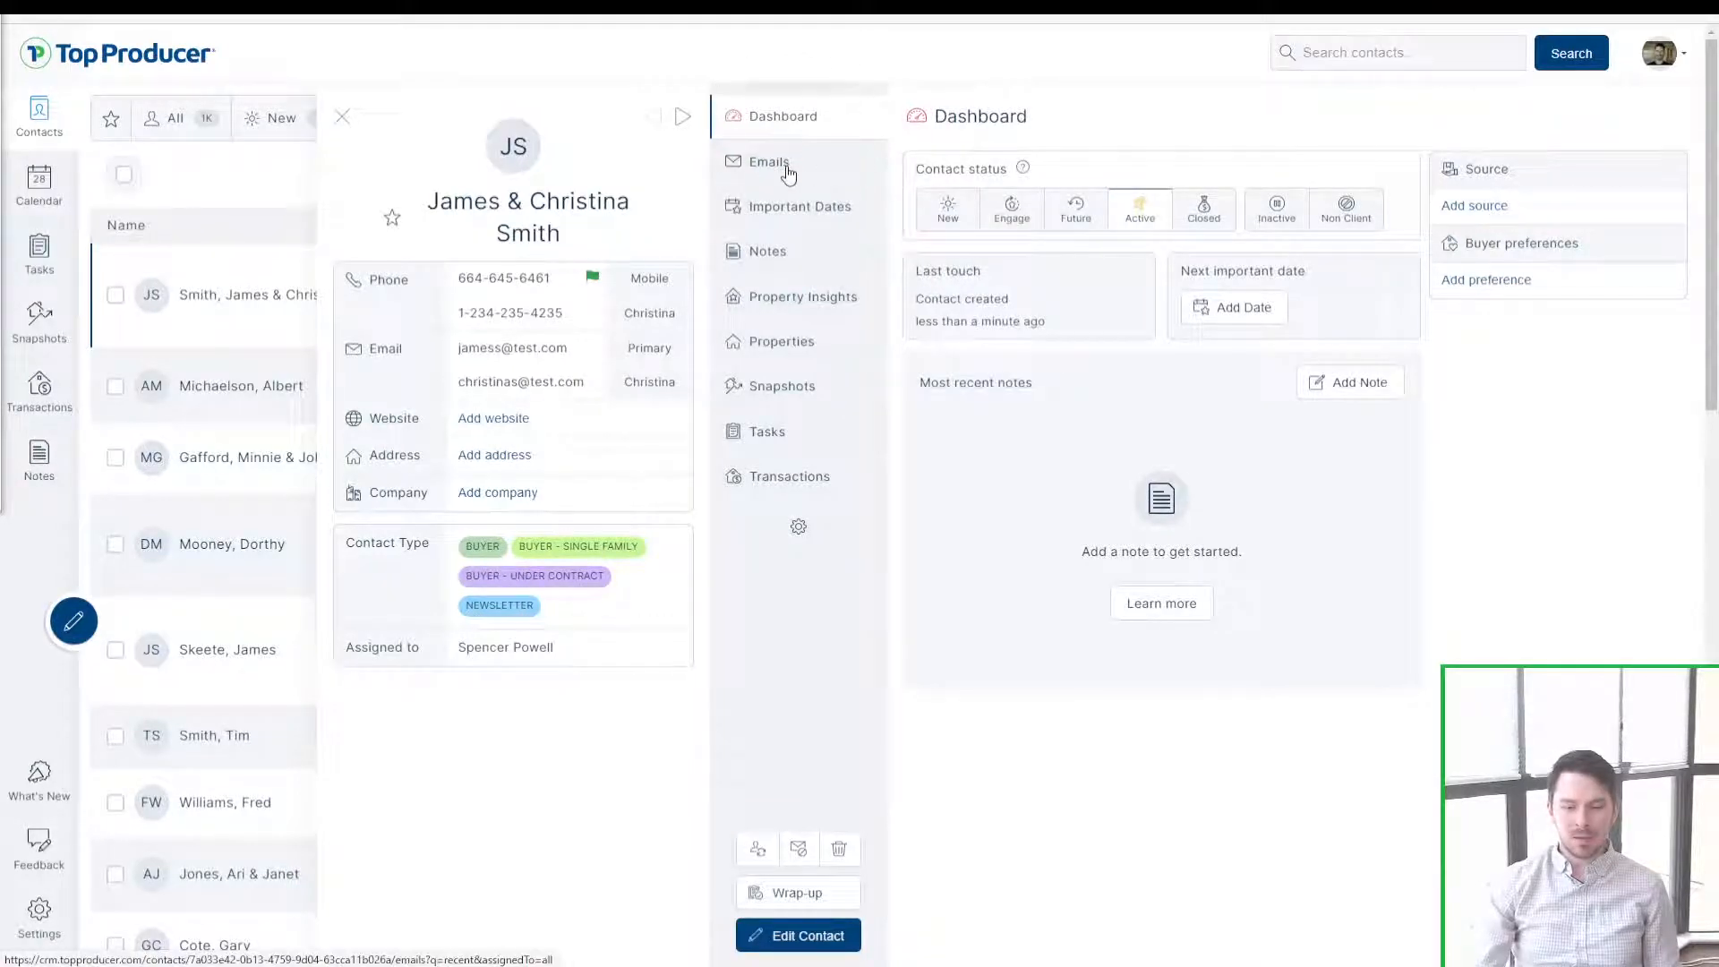
{"action": "left_click", "coordinate": [797, 220]}
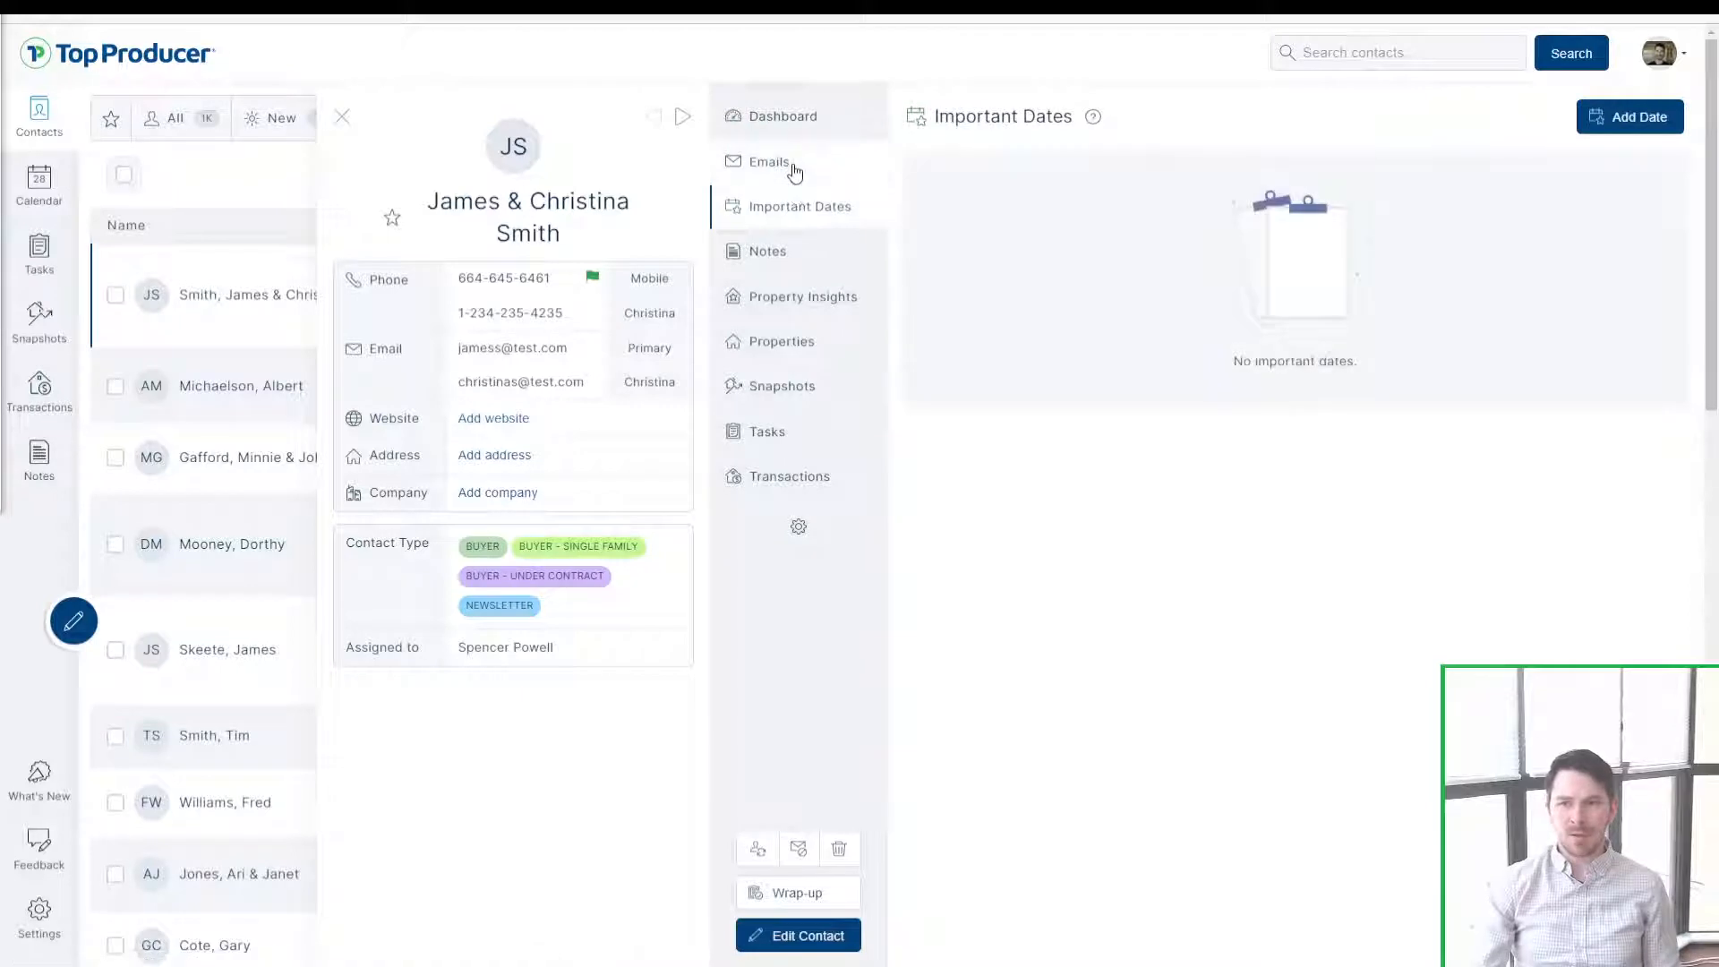
{"action": "left_click", "coordinate": [795, 163]}
{"action": "left_click", "coordinate": [795, 255]}
{"action": "left_click", "coordinate": [788, 300]}
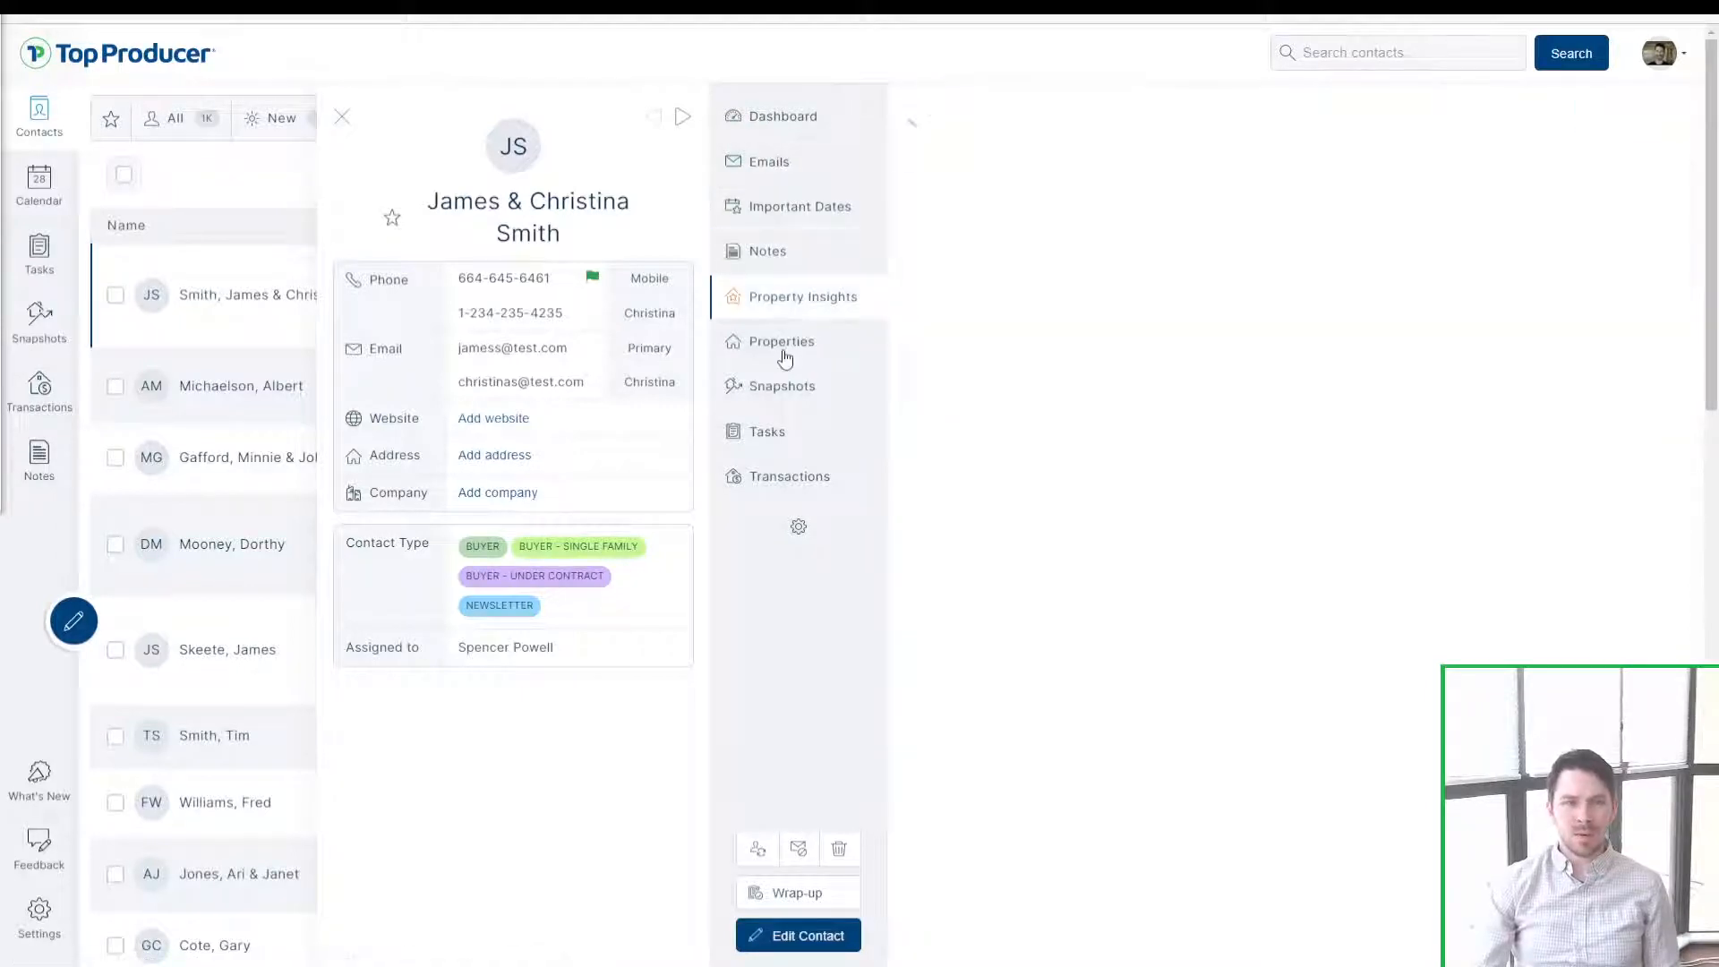
{"action": "left_click", "coordinate": [782, 349]}
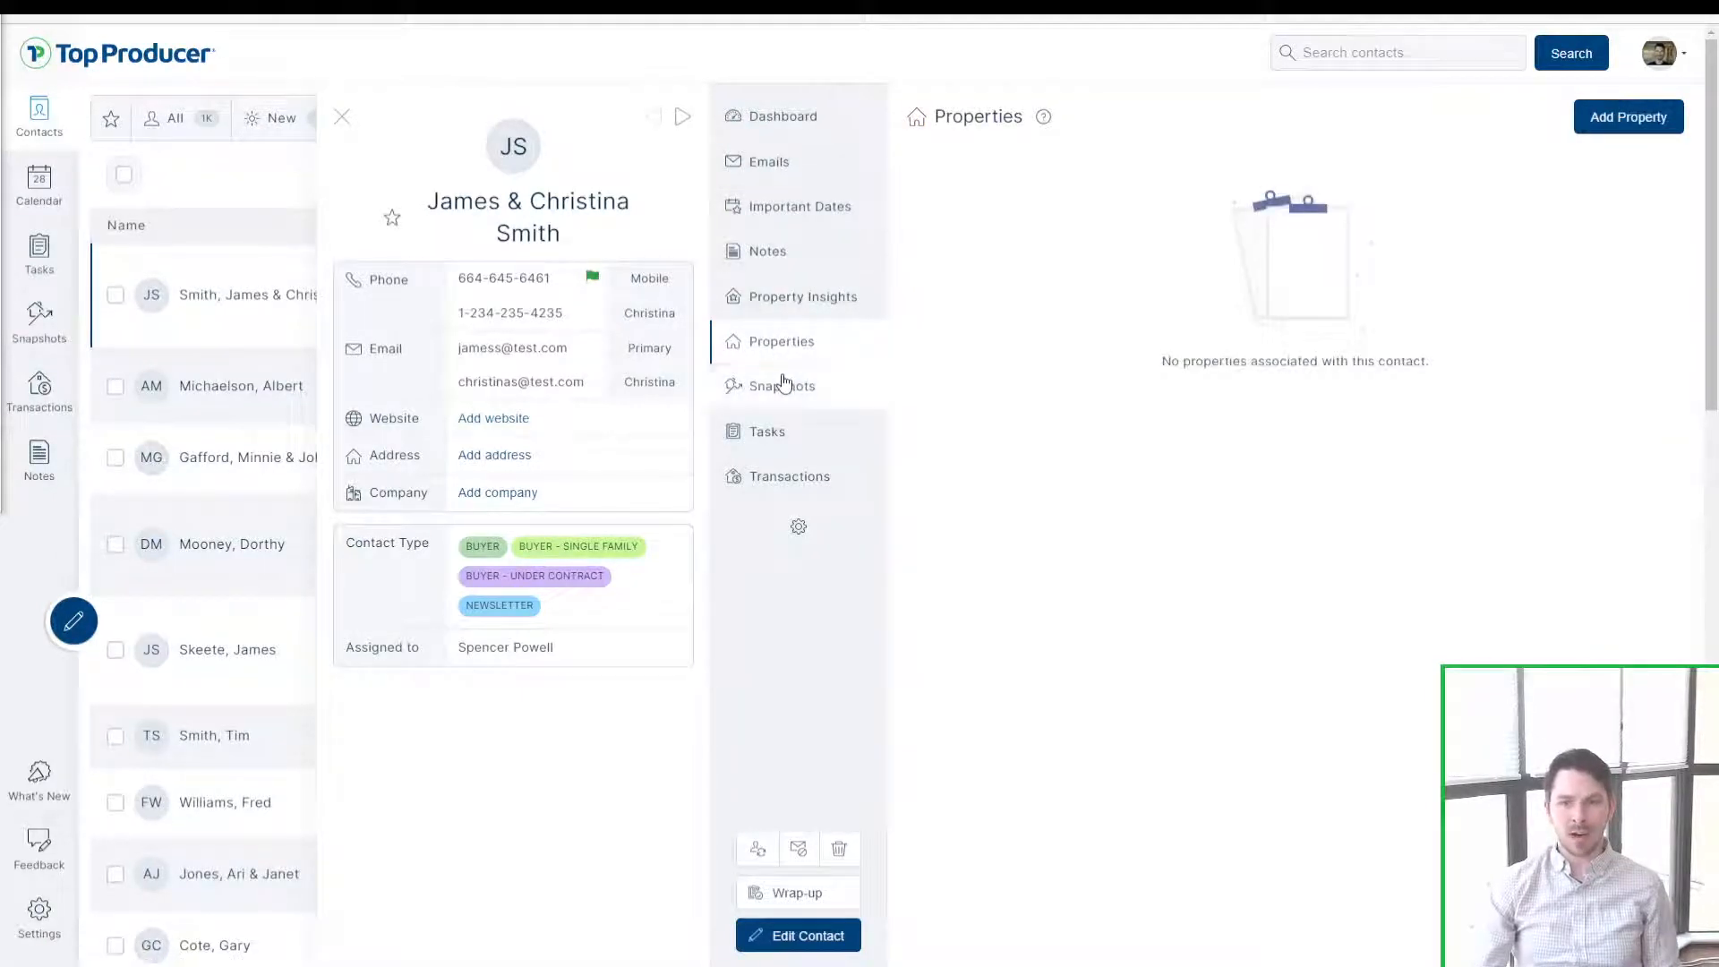
{"action": "left_click", "coordinate": [781, 389]}
{"action": "left_click", "coordinate": [792, 435]}
{"action": "left_click", "coordinate": [797, 475]}
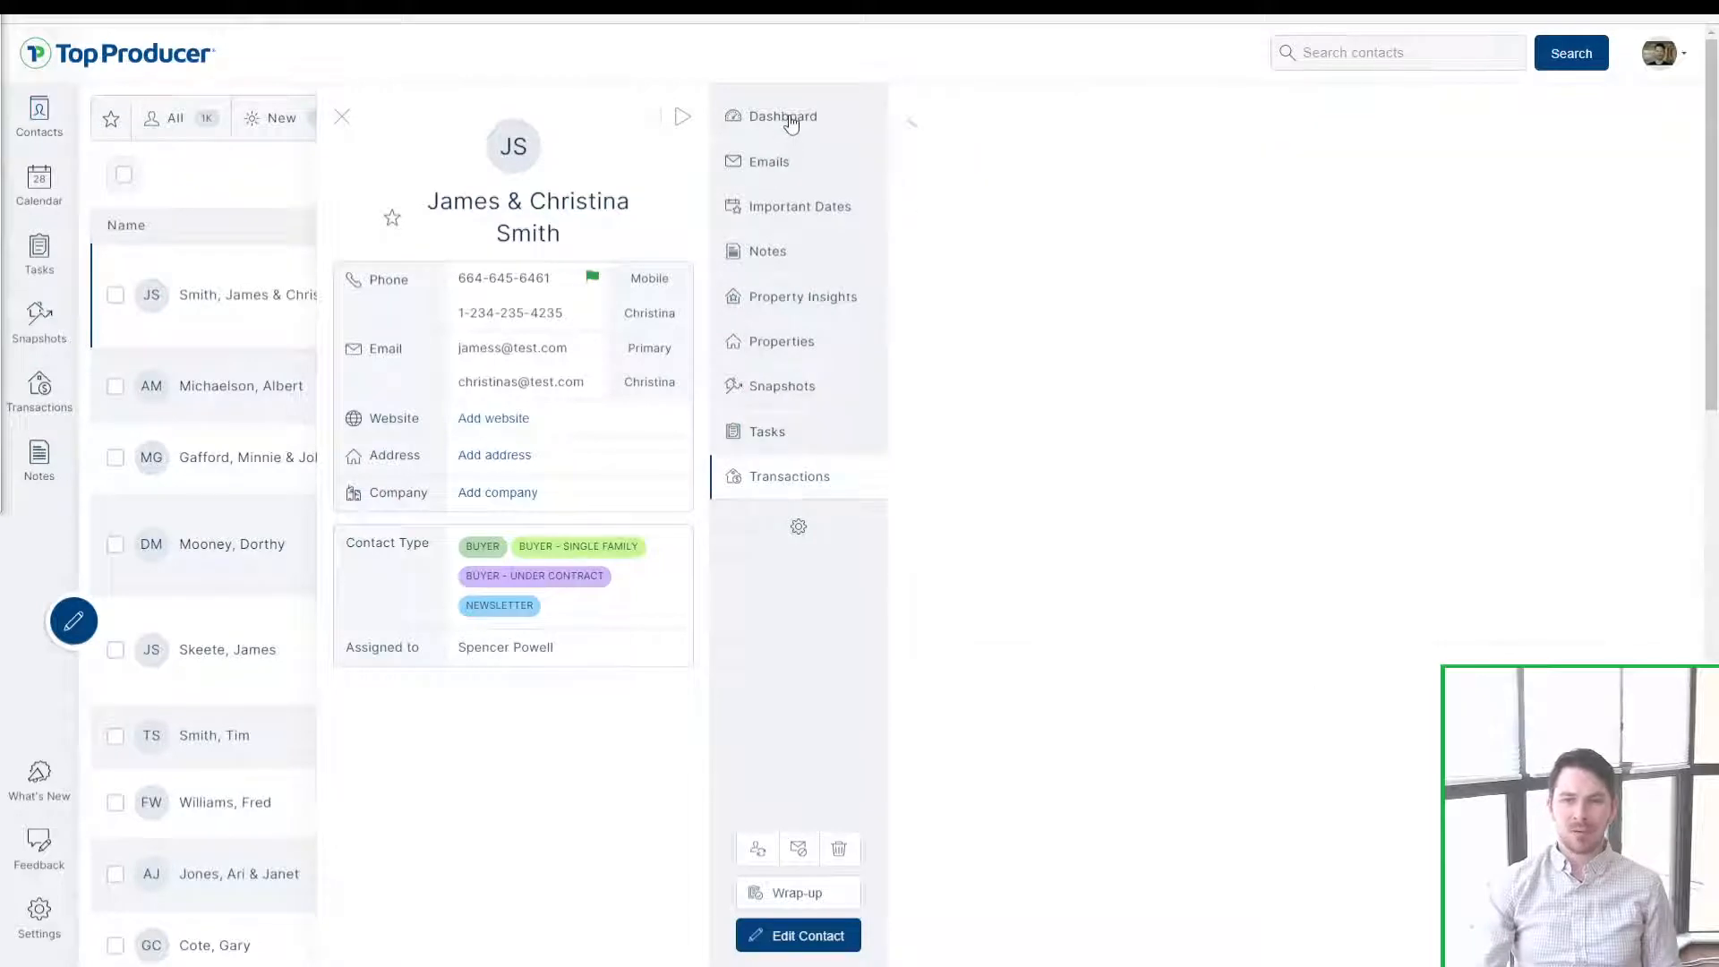
{"action": "left_click", "coordinate": [784, 169]}
{"action": "left_click", "coordinate": [787, 206]}
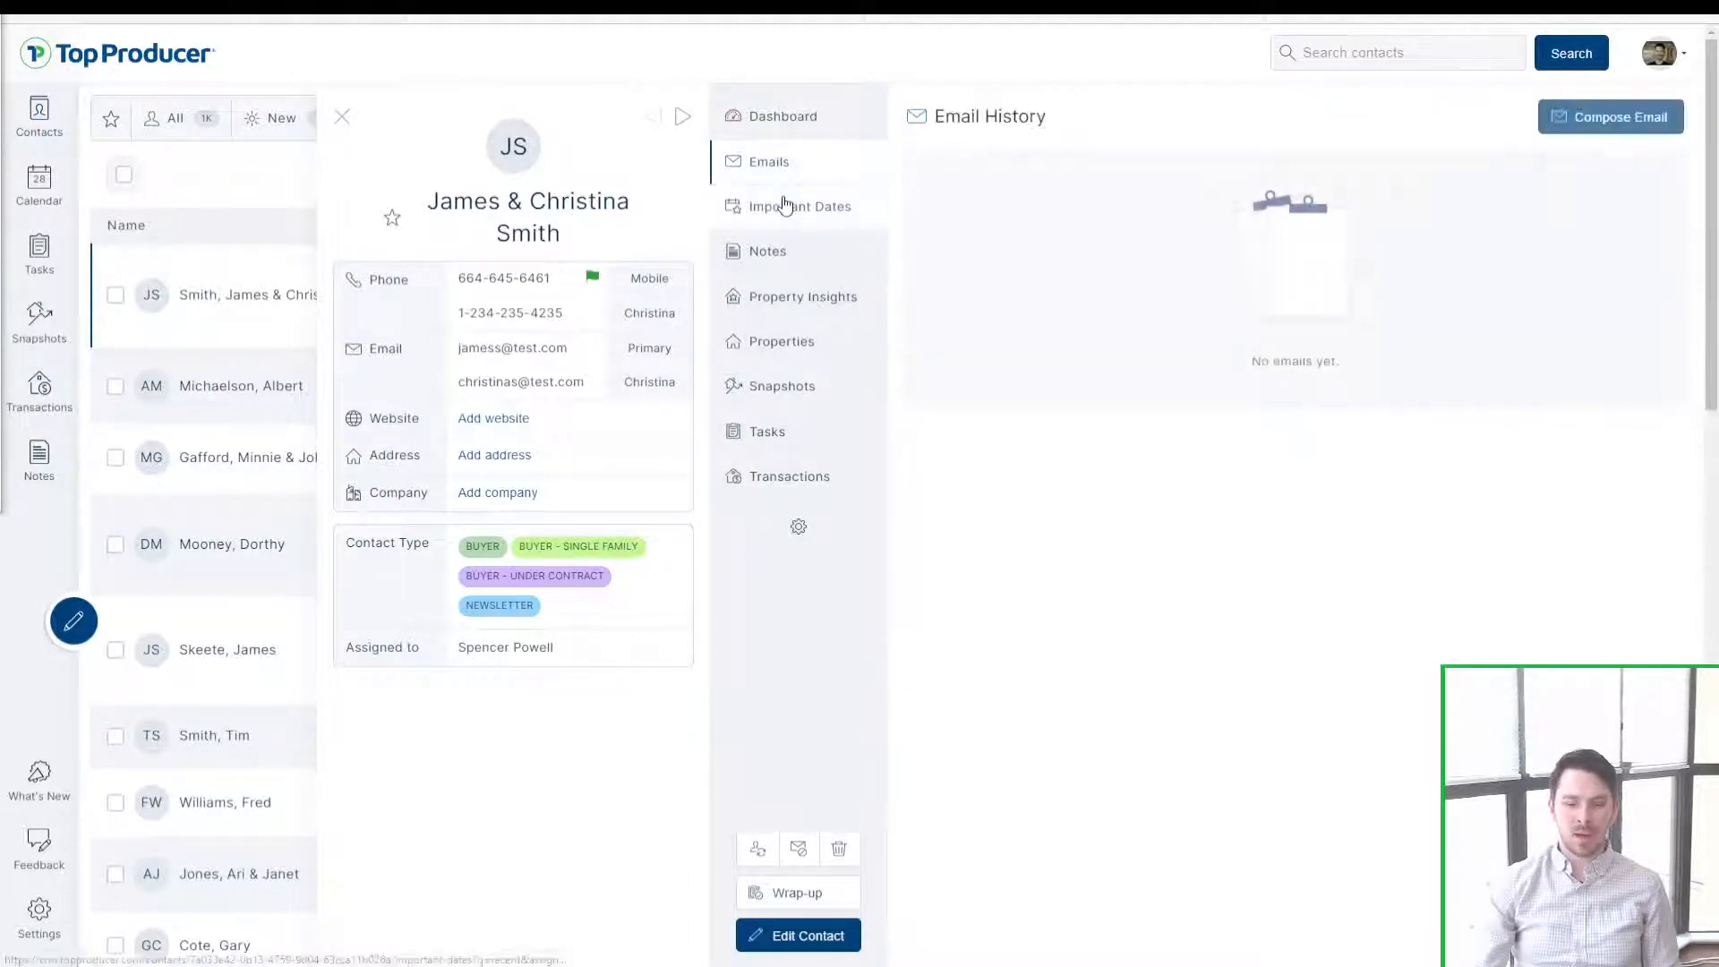
{"action": "left_click", "coordinate": [768, 251]}
{"action": "left_click", "coordinate": [779, 297]}
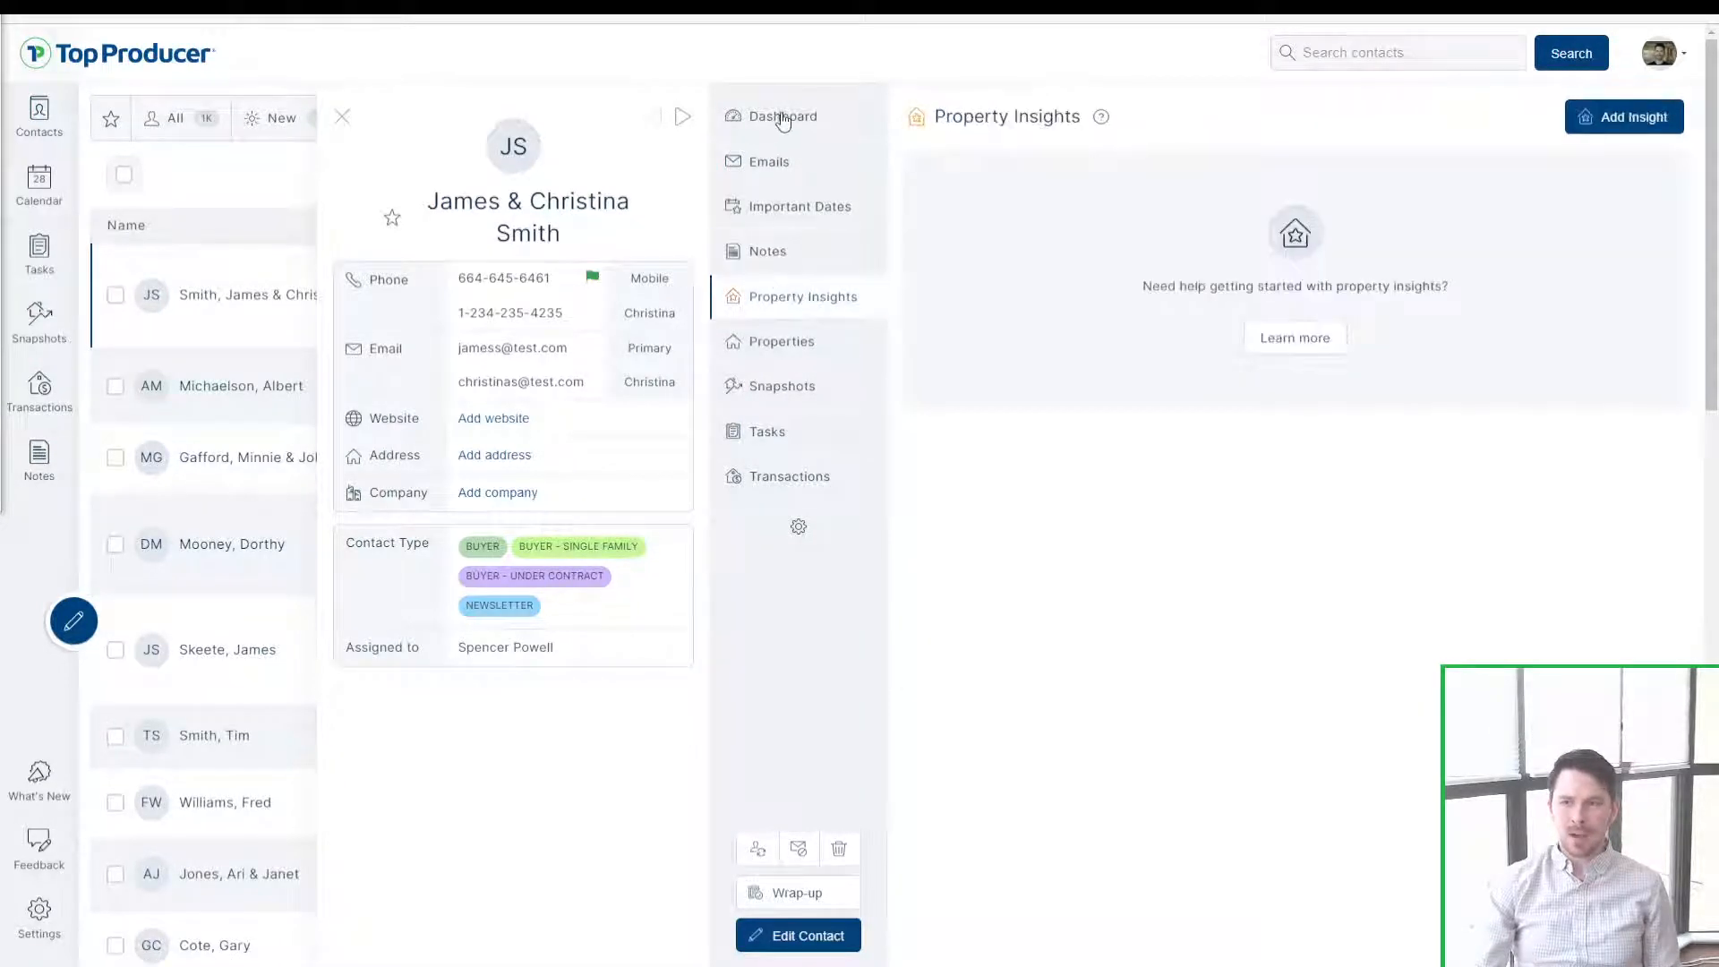
{"action": "left_click", "coordinate": [787, 120]}
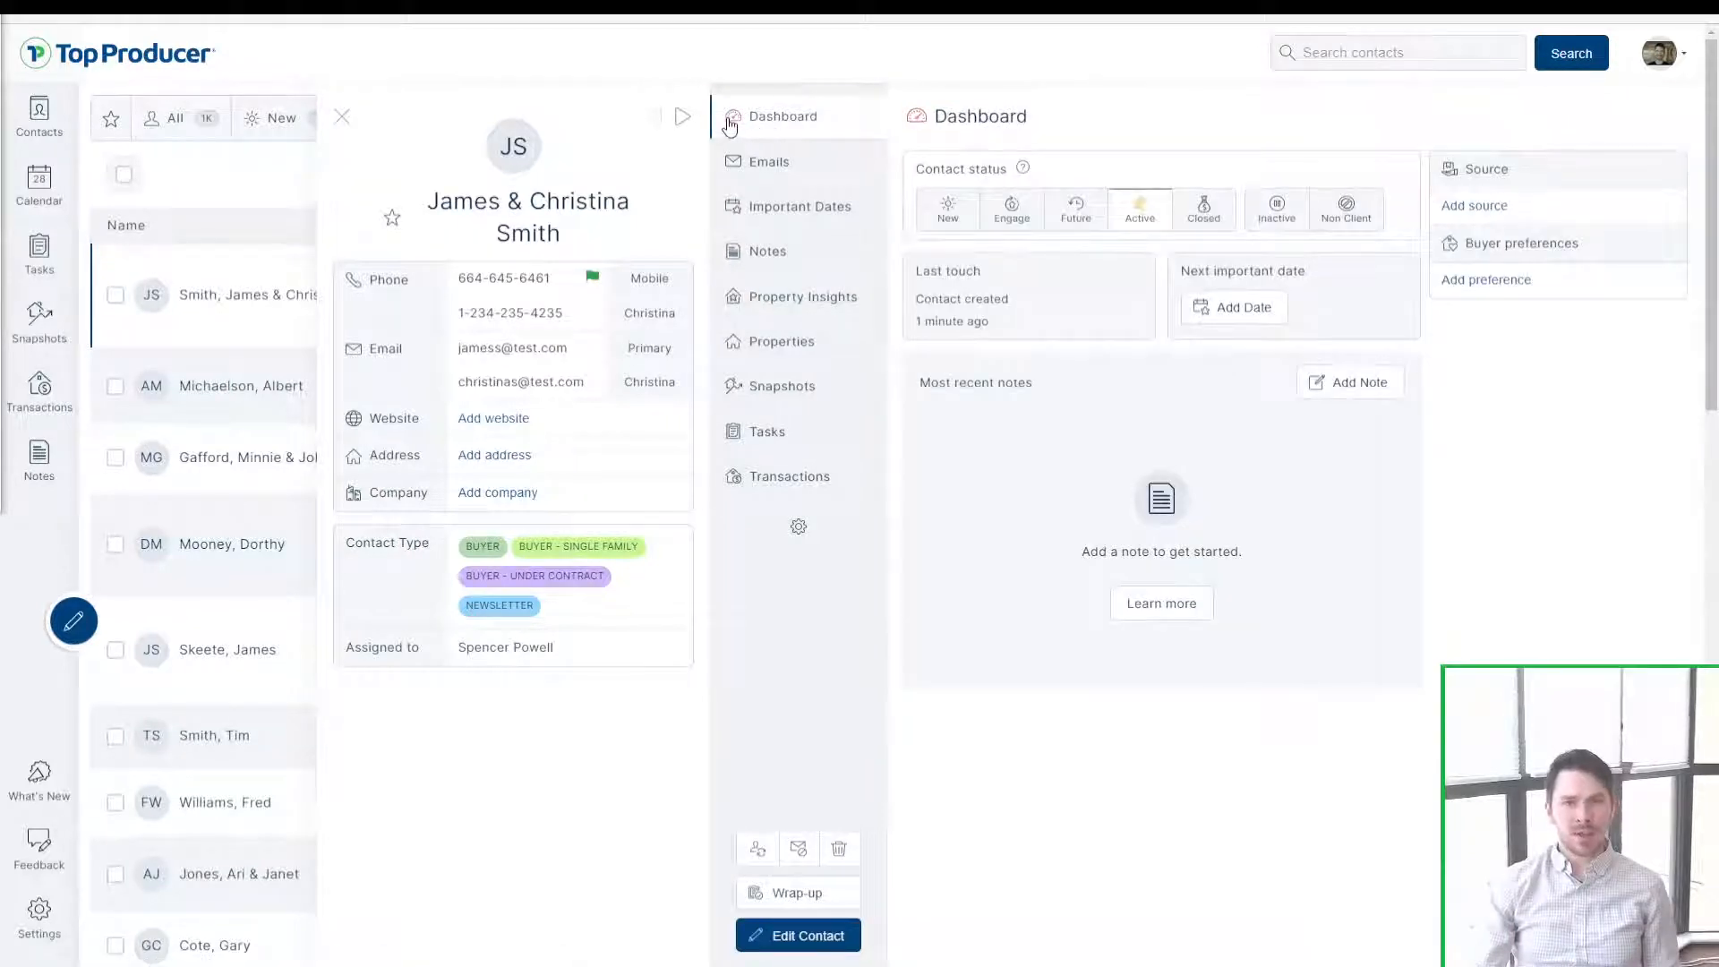
{"action": "key", "text": "ctrl"}
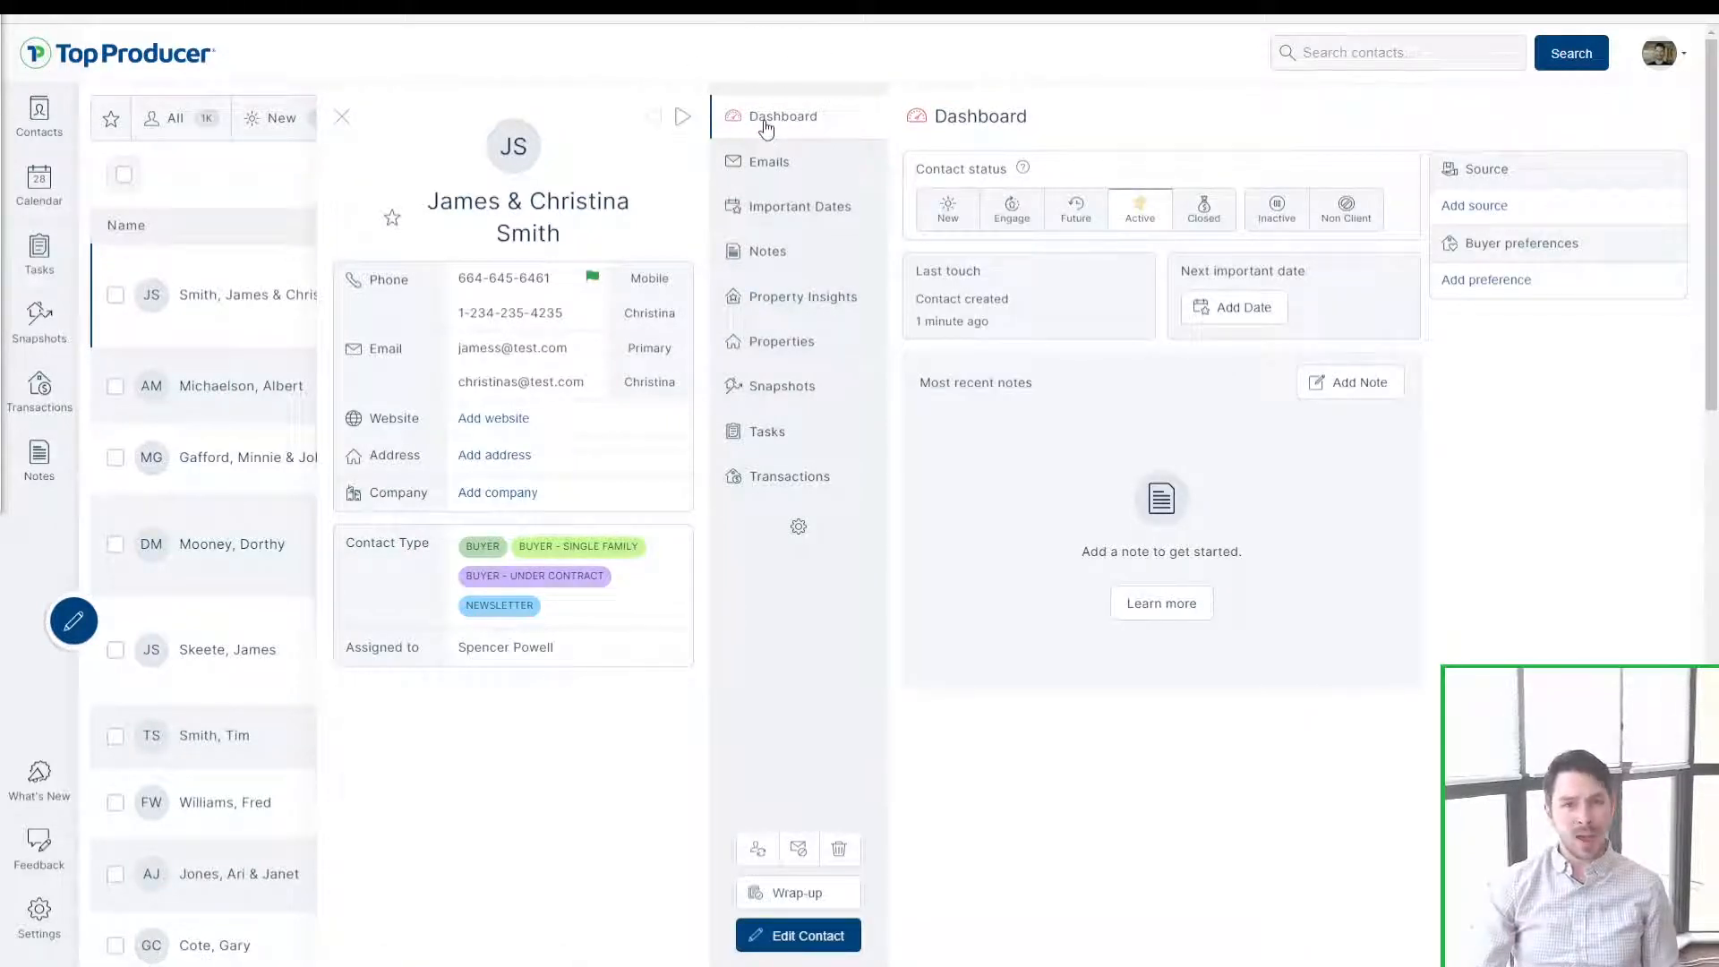
{"action": "key", "text": "ctrl"}
{"action": "key", "text": "ctrl"}
{"action": "key", "text": "ctrl"}
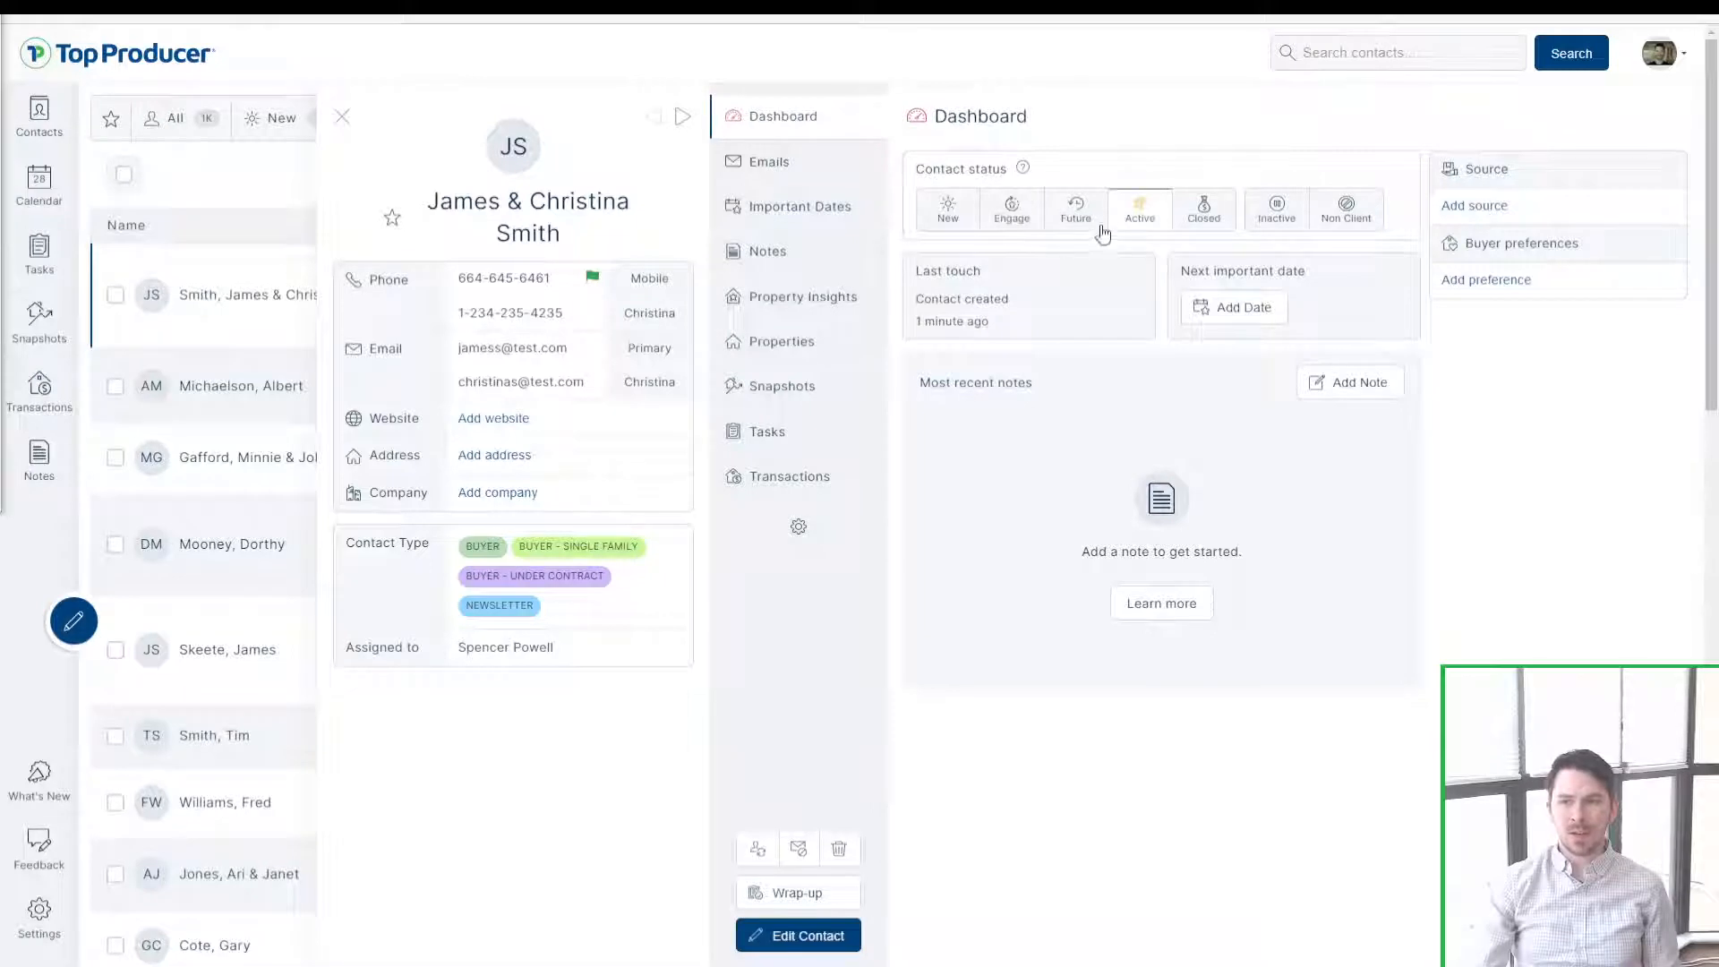
{"action": "key", "text": "ctrl"}
{"action": "left_click_drag", "start_coordinate": [1017, 331], "coordinate": [926, 273]}
{"action": "left_click", "coordinate": [926, 273]}
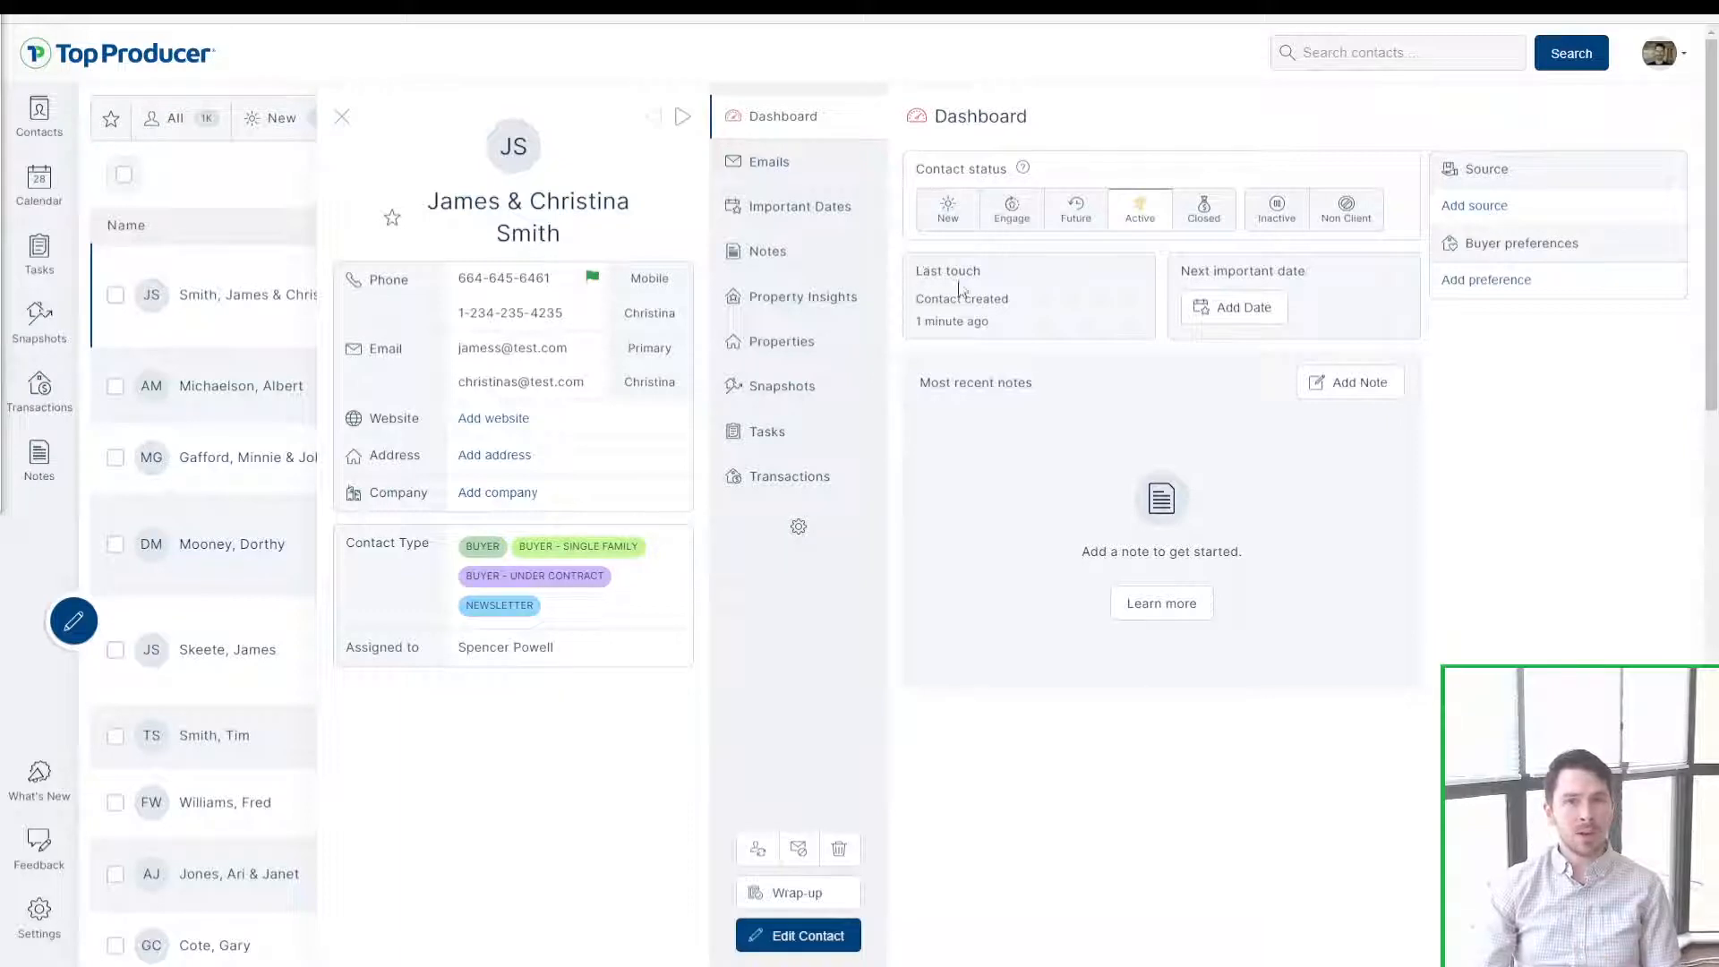
{"action": "left_click_drag", "start_coordinate": [1002, 322], "coordinate": [936, 301]}
{"action": "left_click", "coordinate": [1065, 329]}
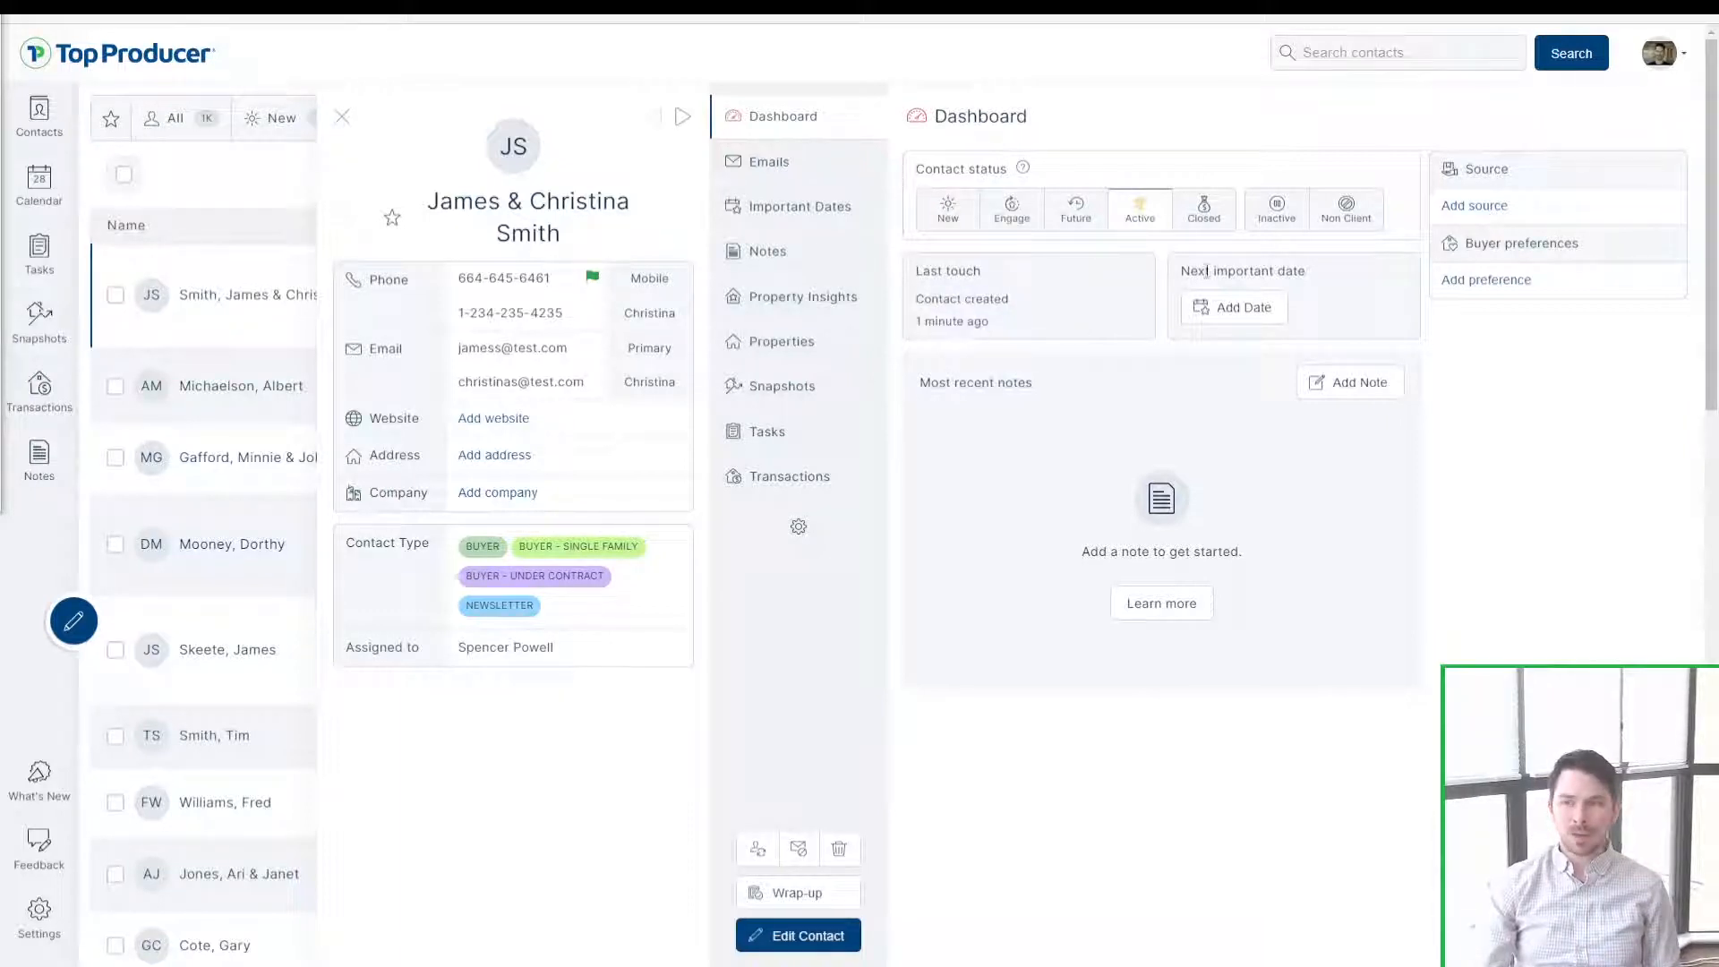
{"action": "left_click_drag", "start_coordinate": [1206, 271], "coordinate": [1301, 280]}
{"action": "left_click", "coordinate": [1299, 283]}
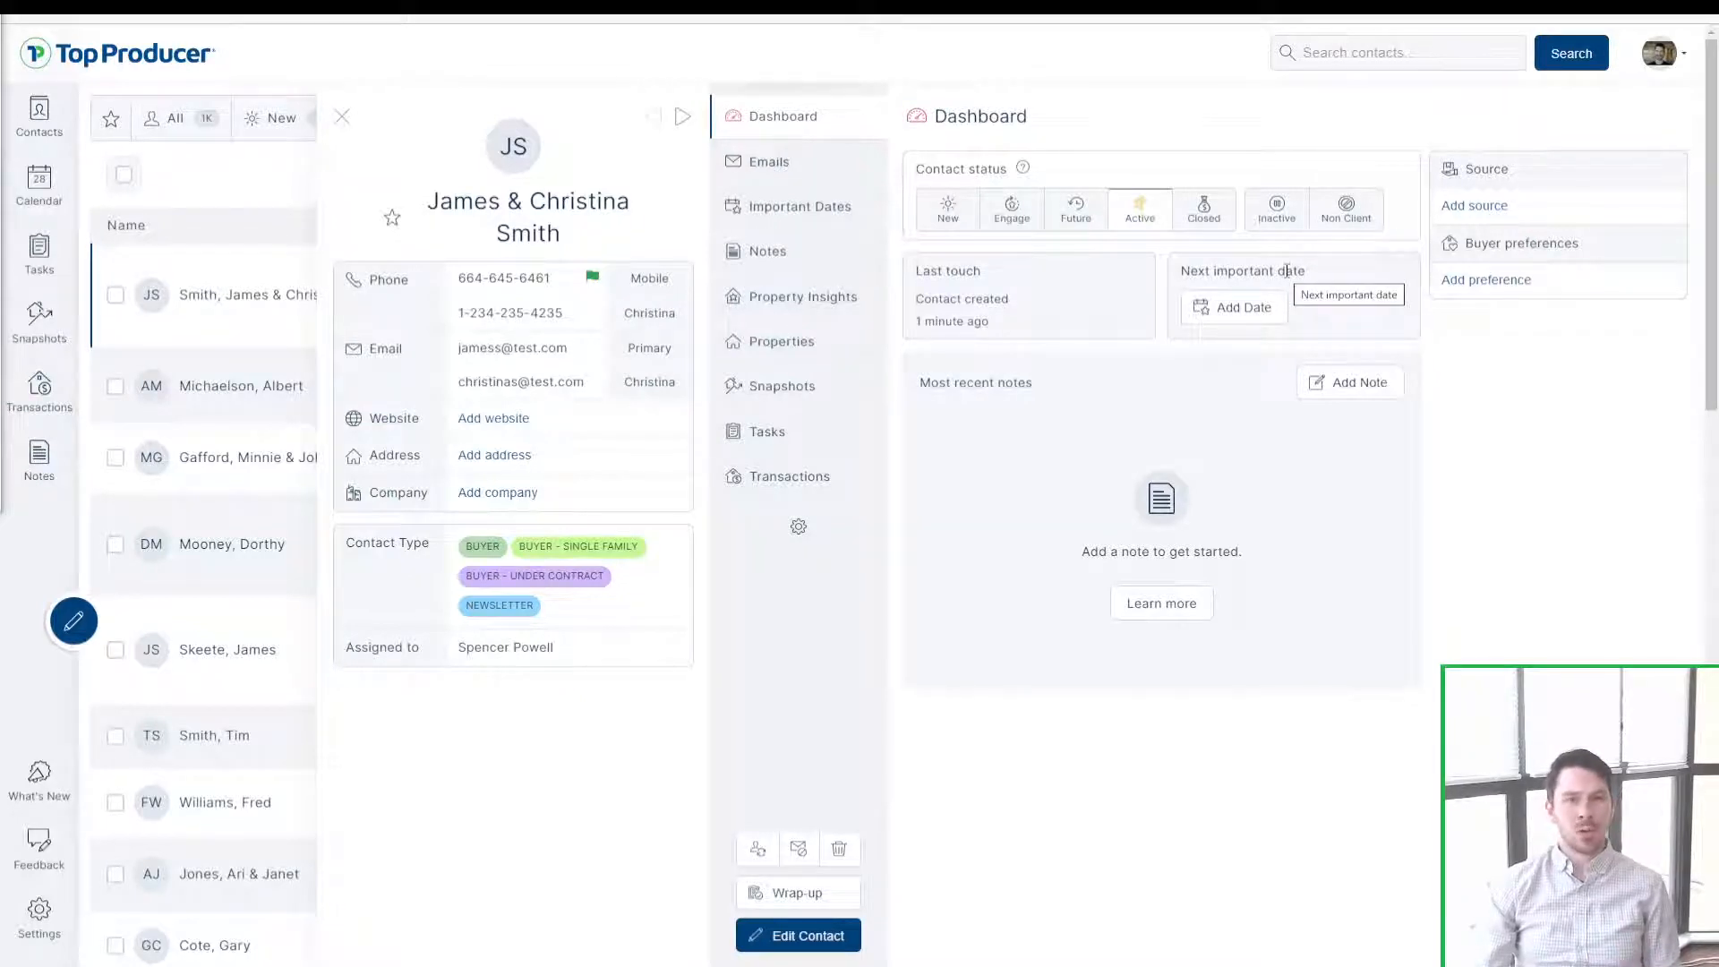
{"action": "left_click_drag", "start_coordinate": [917, 383], "coordinate": [1102, 399]}
{"action": "left_click", "coordinate": [1100, 402]}
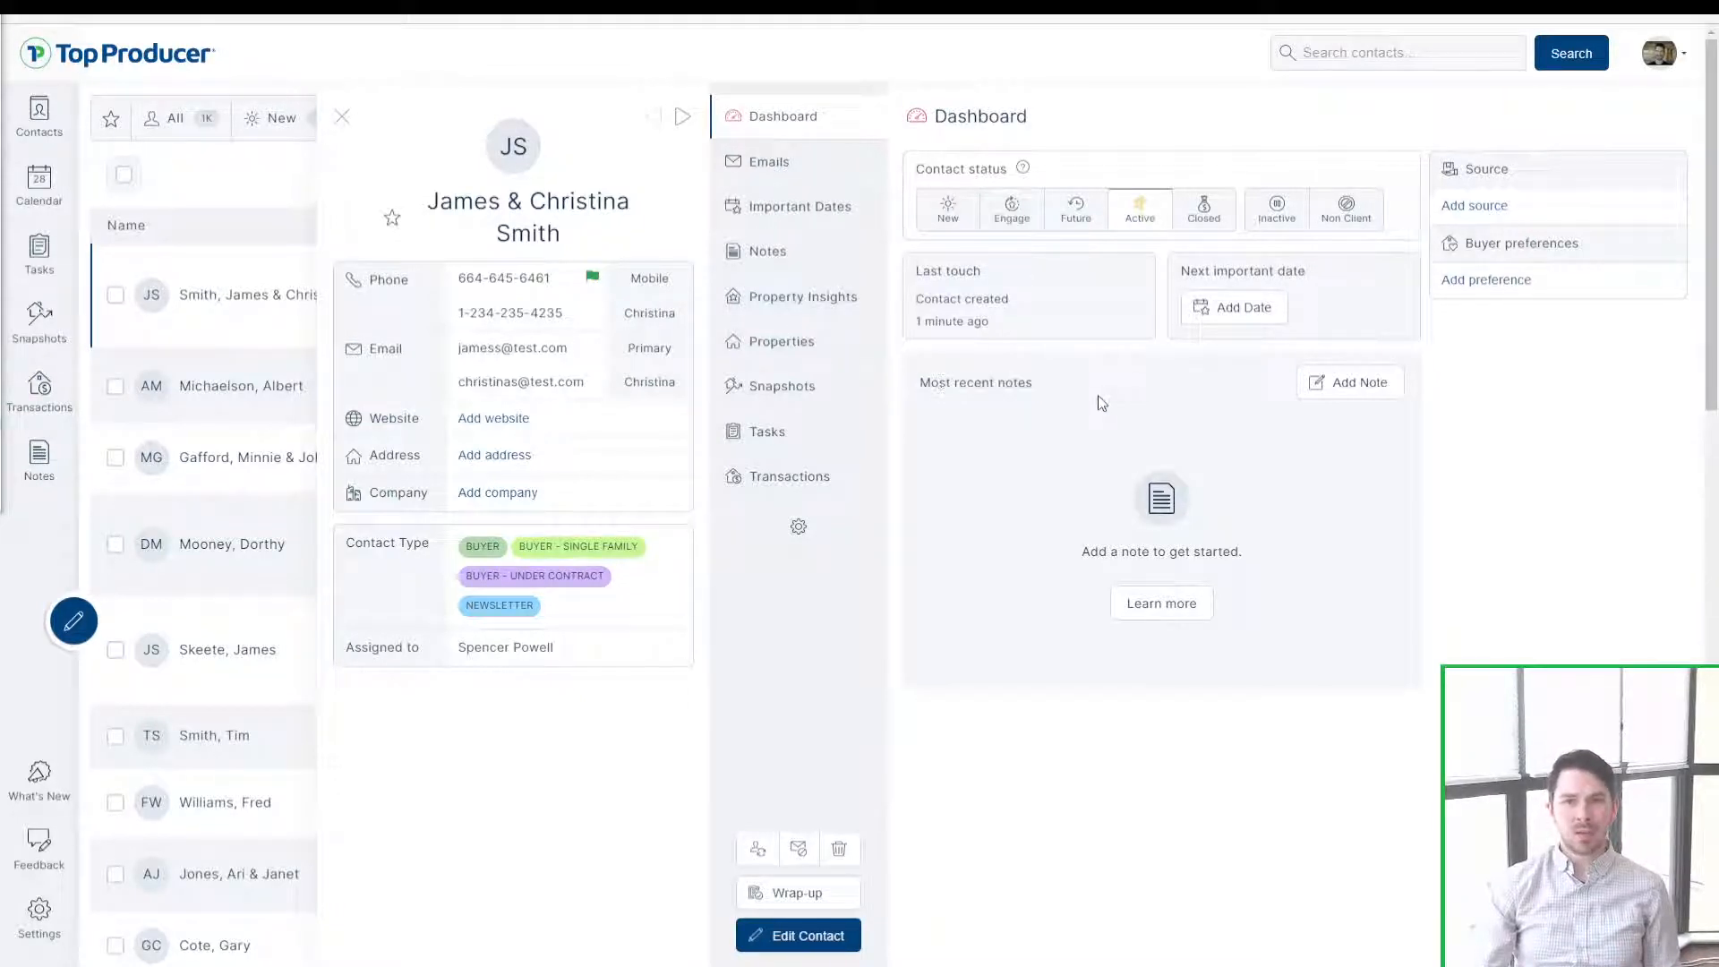
{"action": "left_click", "coordinate": [1475, 195]}
{"action": "left_click", "coordinate": [1486, 280]}
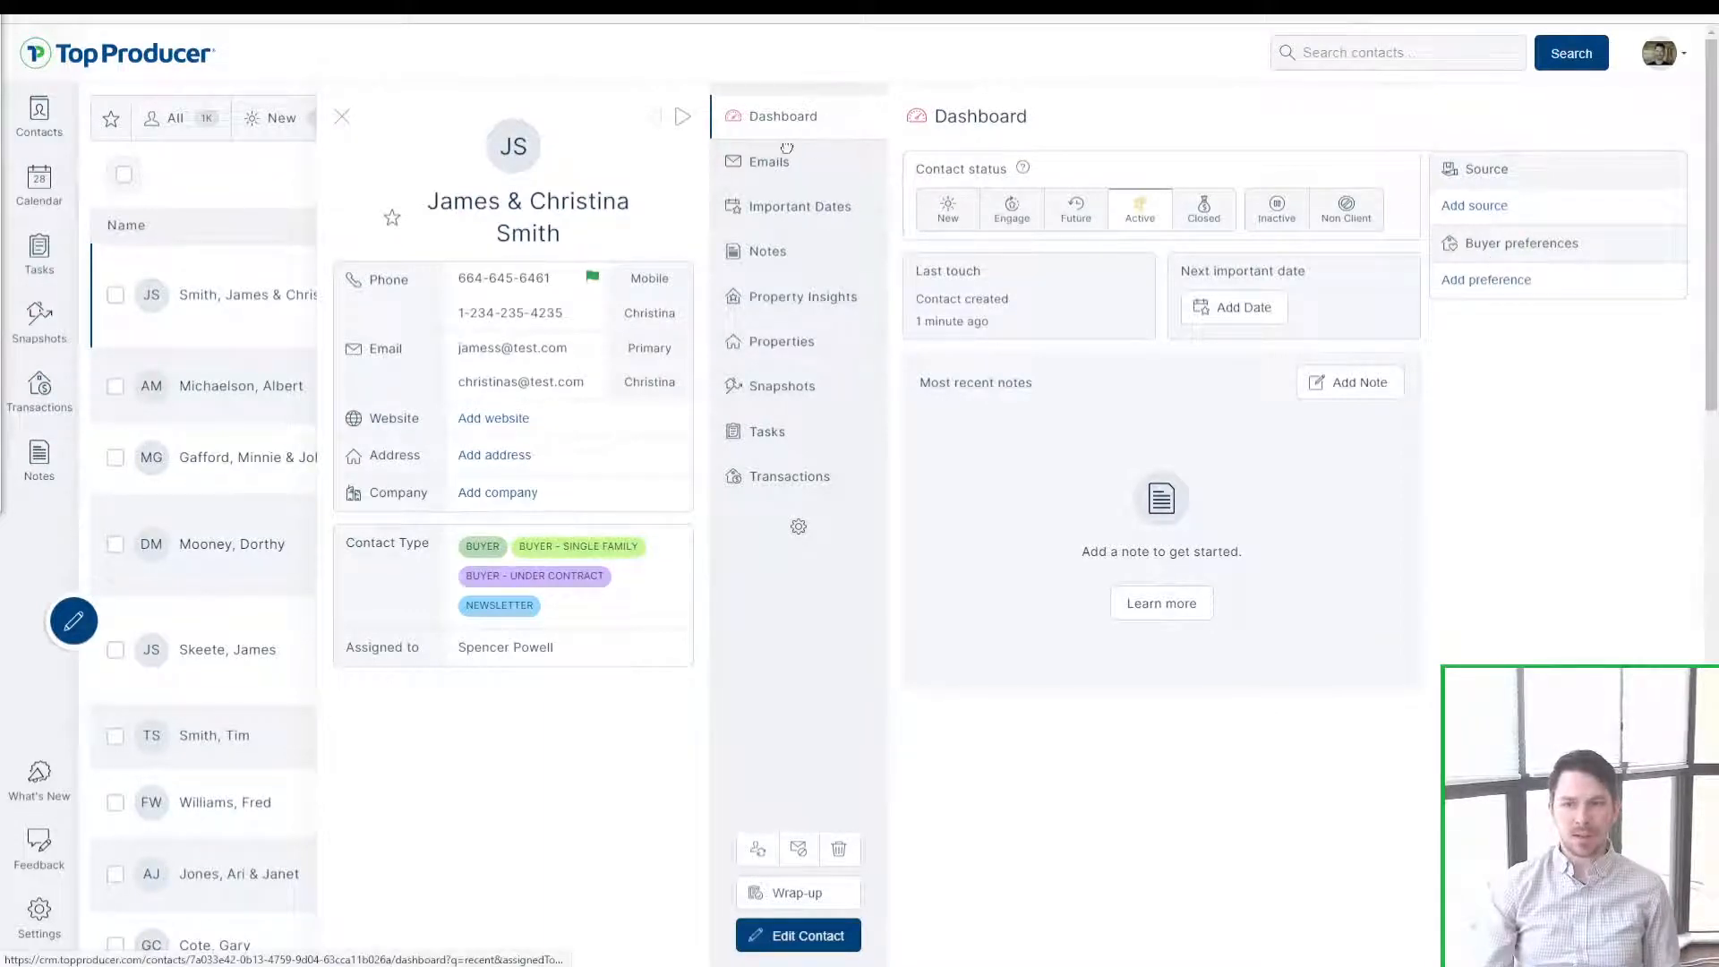
{"action": "left_click_drag", "start_coordinate": [786, 148], "coordinate": [815, 109]}
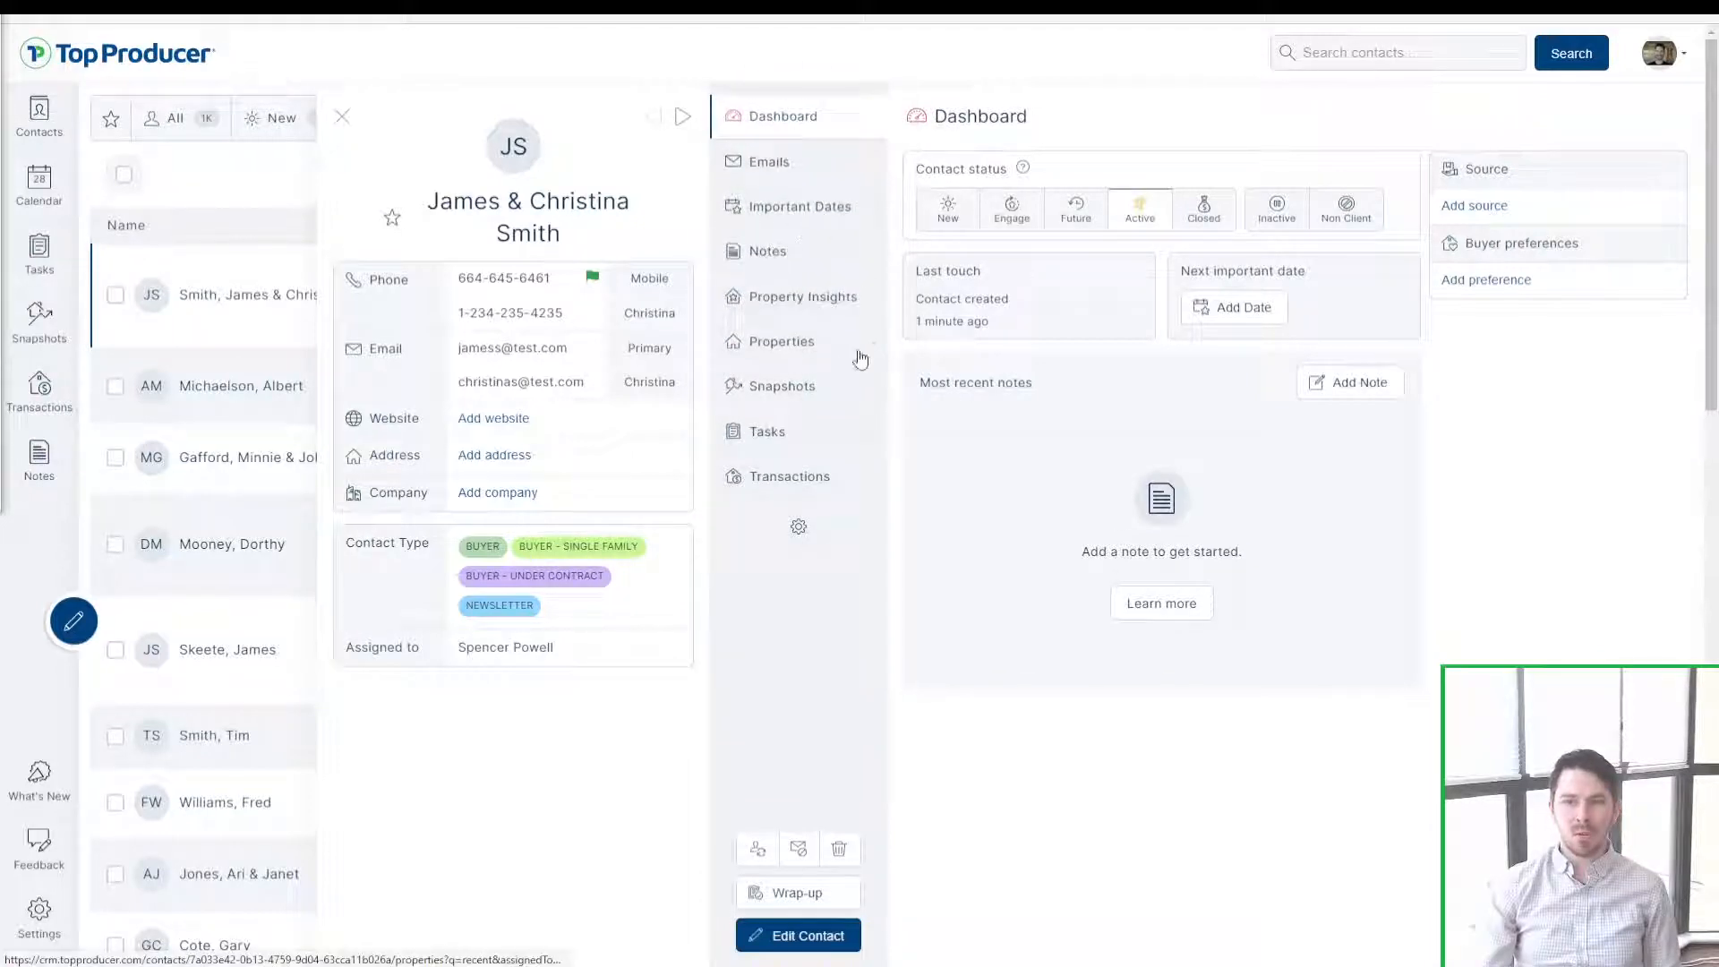
{"action": "left_click", "coordinate": [787, 252]}
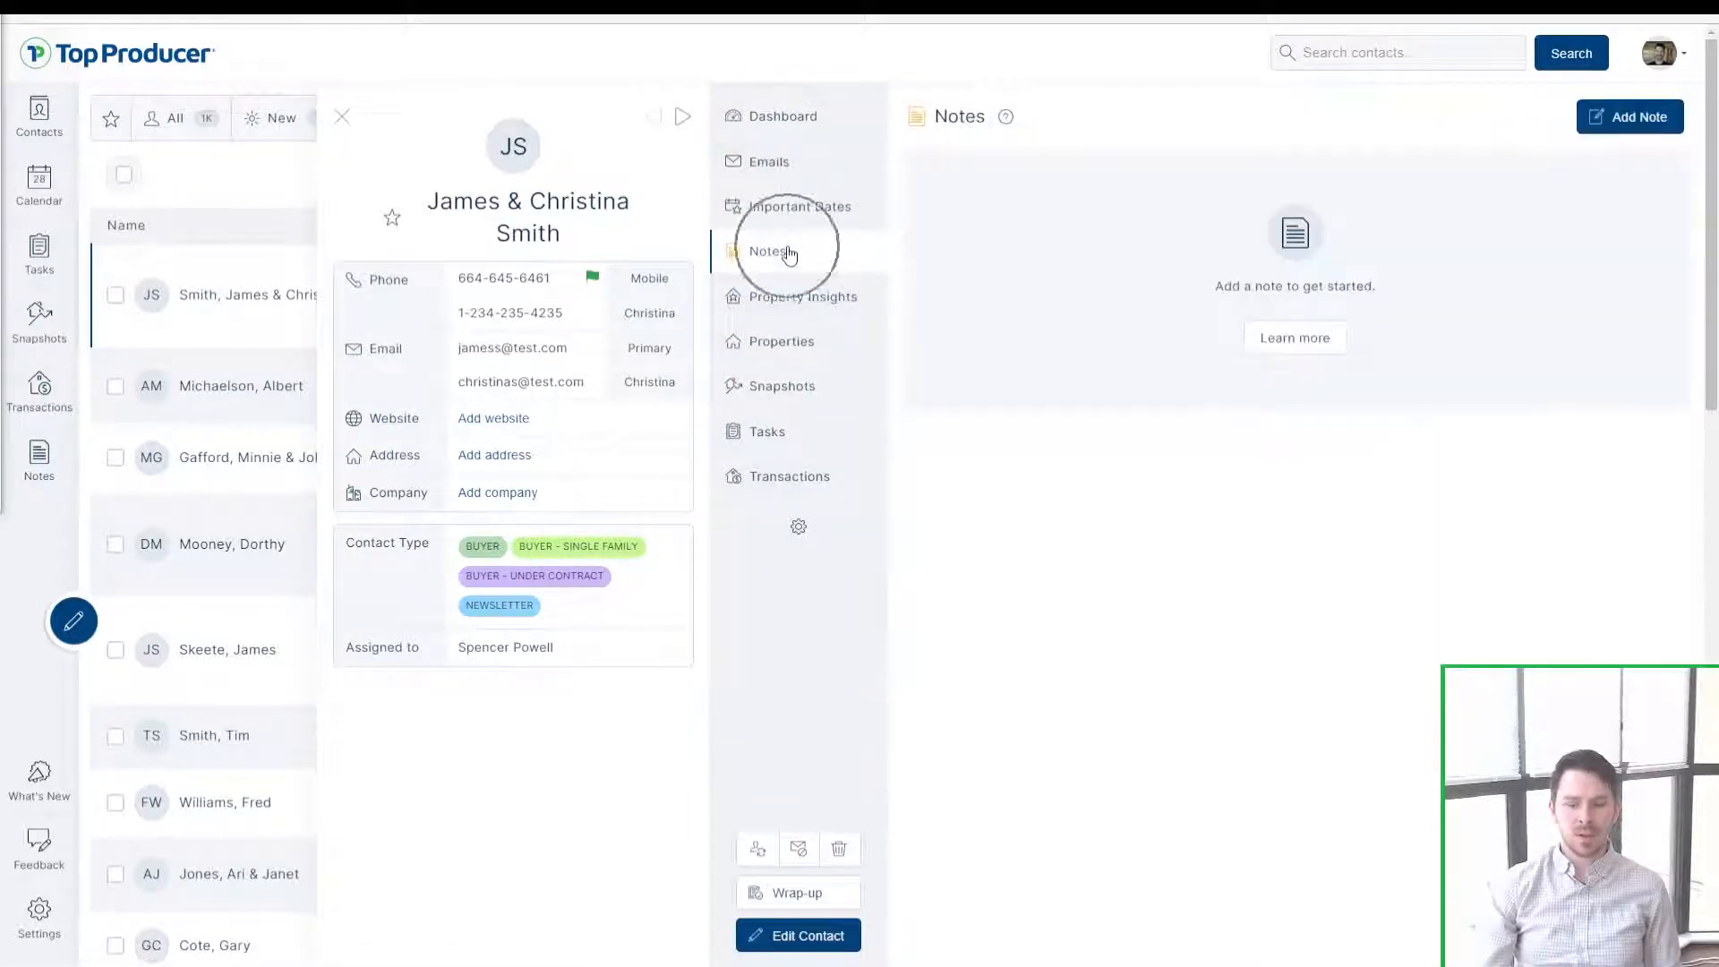
Step: Set Notes as the default contact section, then open and close Wrap-up without saving
{"action": "left_click", "coordinate": [798, 528]}
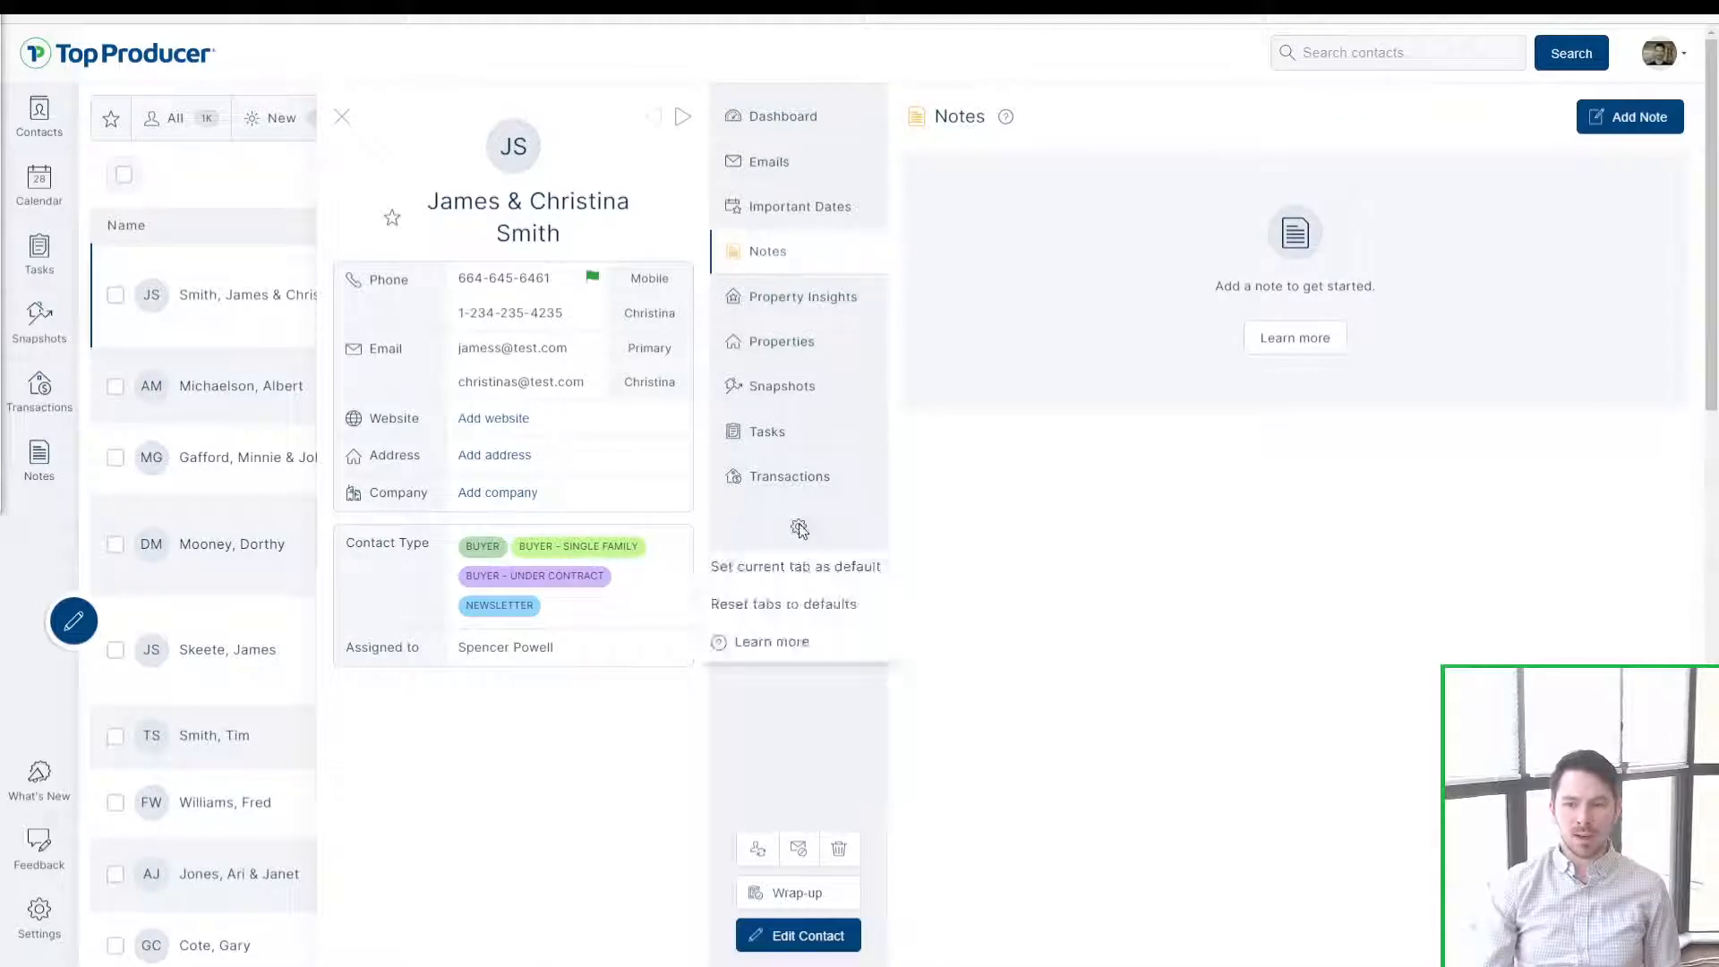
{"action": "left_click", "coordinate": [815, 573]}
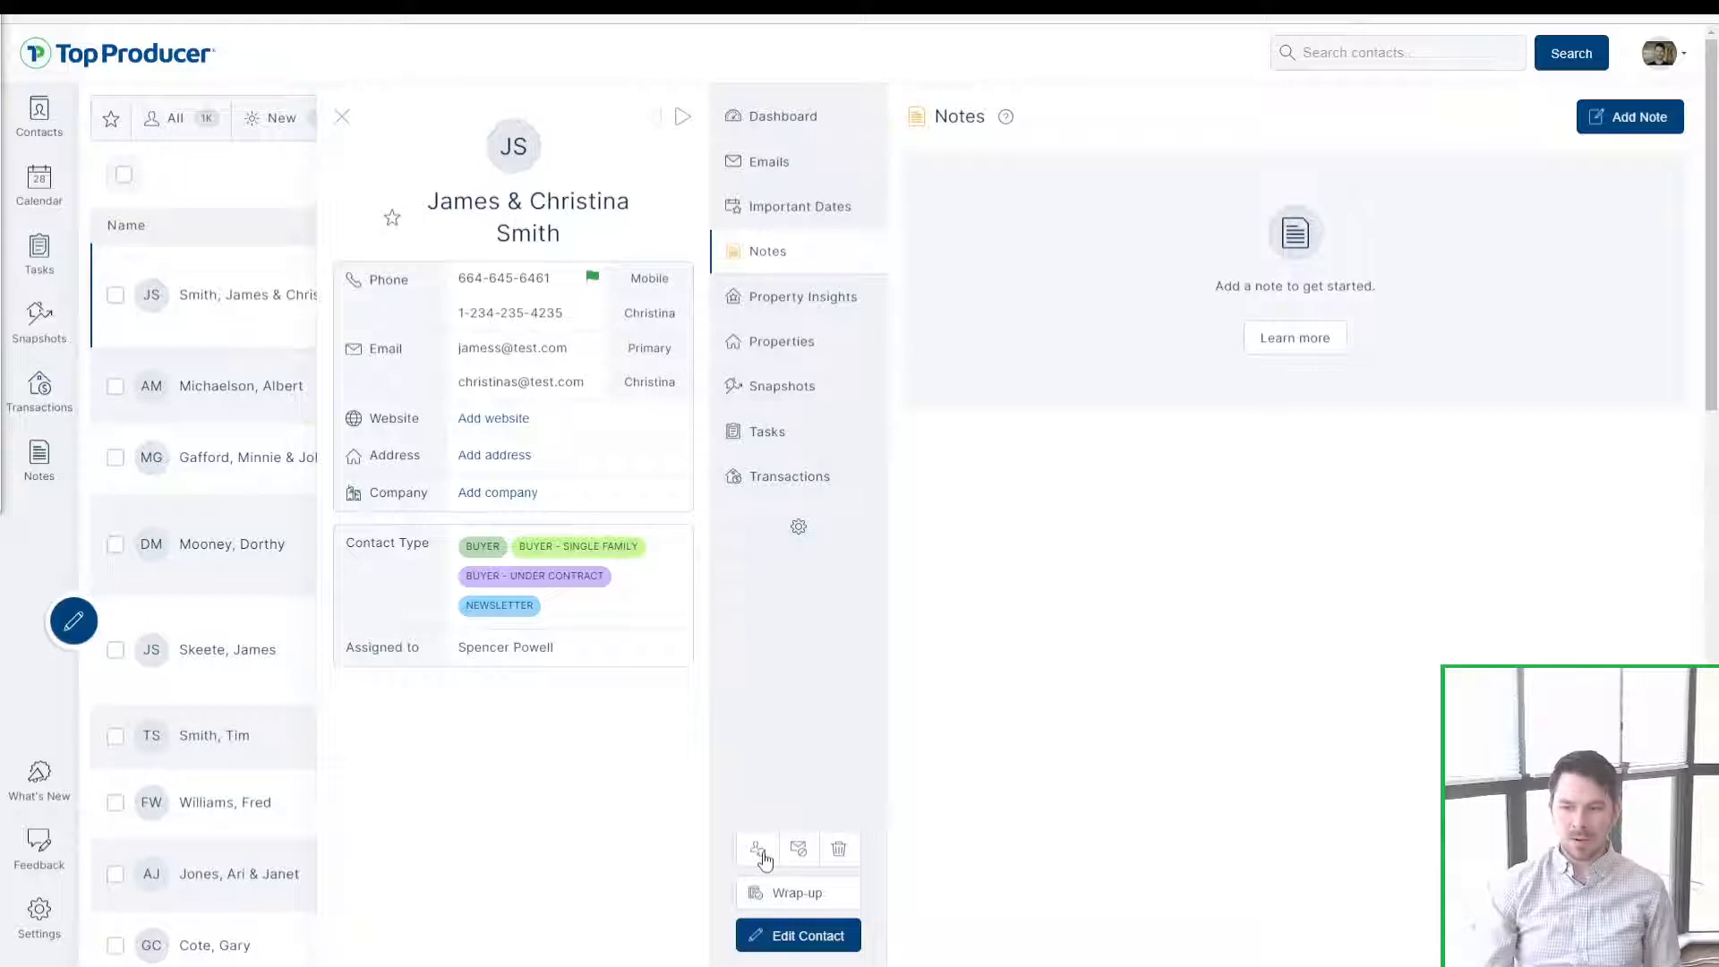
{"action": "left_click", "coordinate": [804, 898]}
{"action": "left_click", "coordinate": [804, 898]}
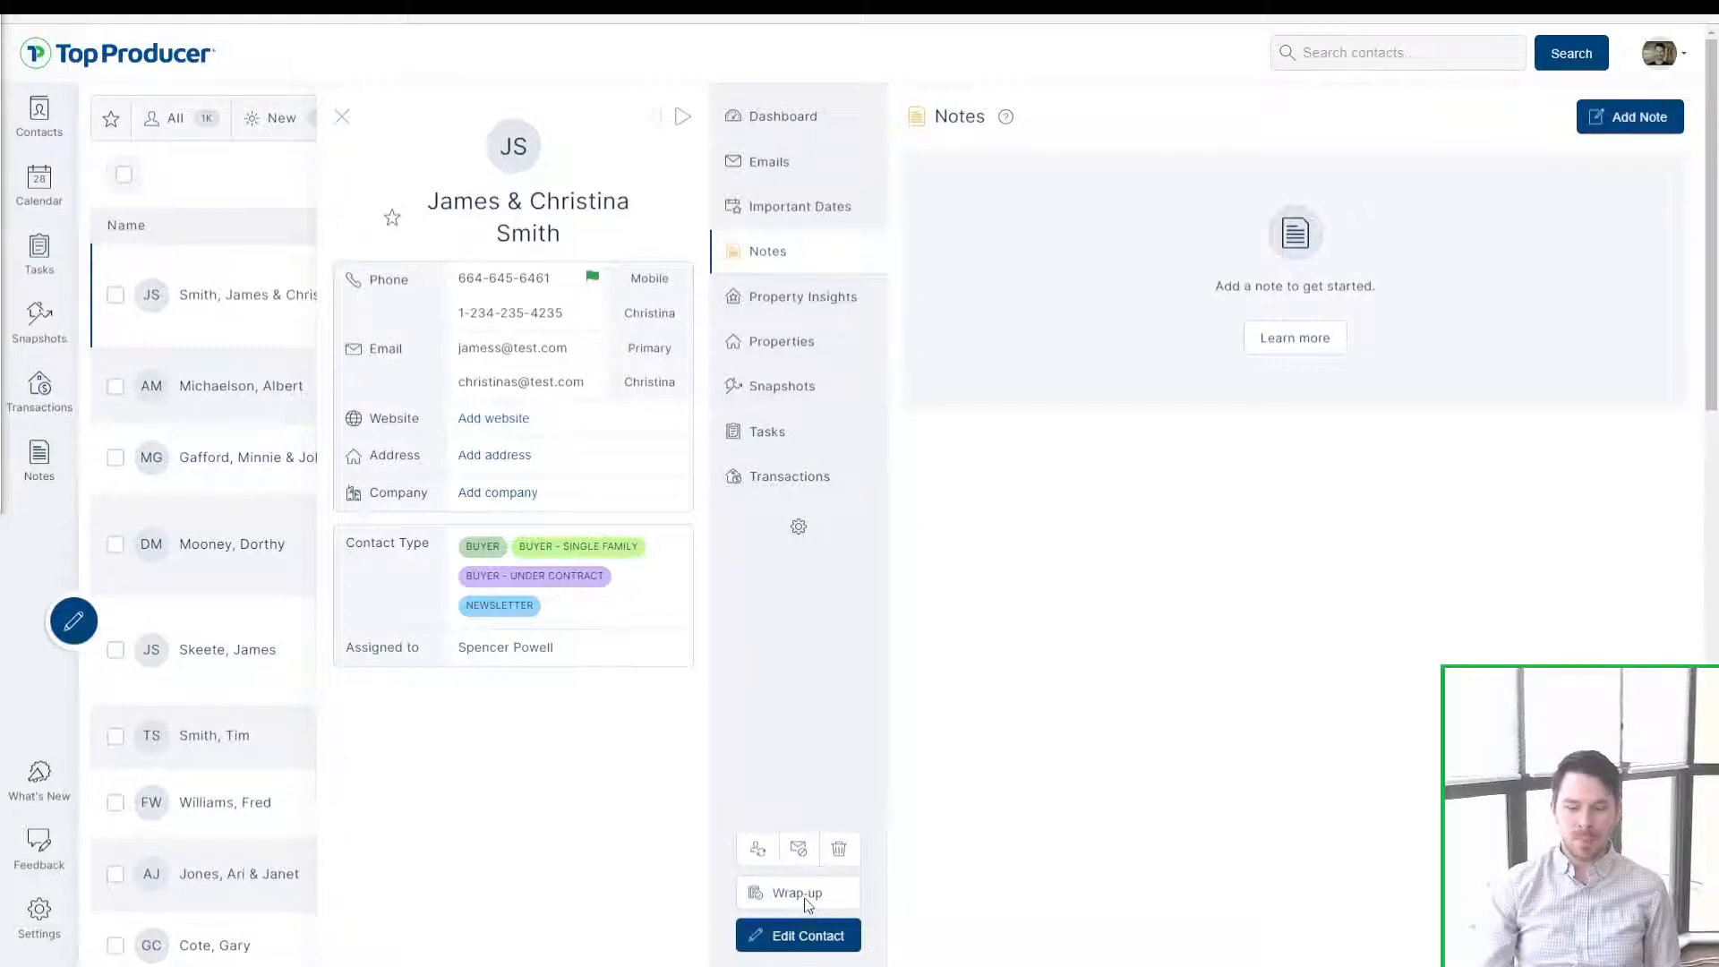
{"action": "left_click", "coordinate": [804, 898]}
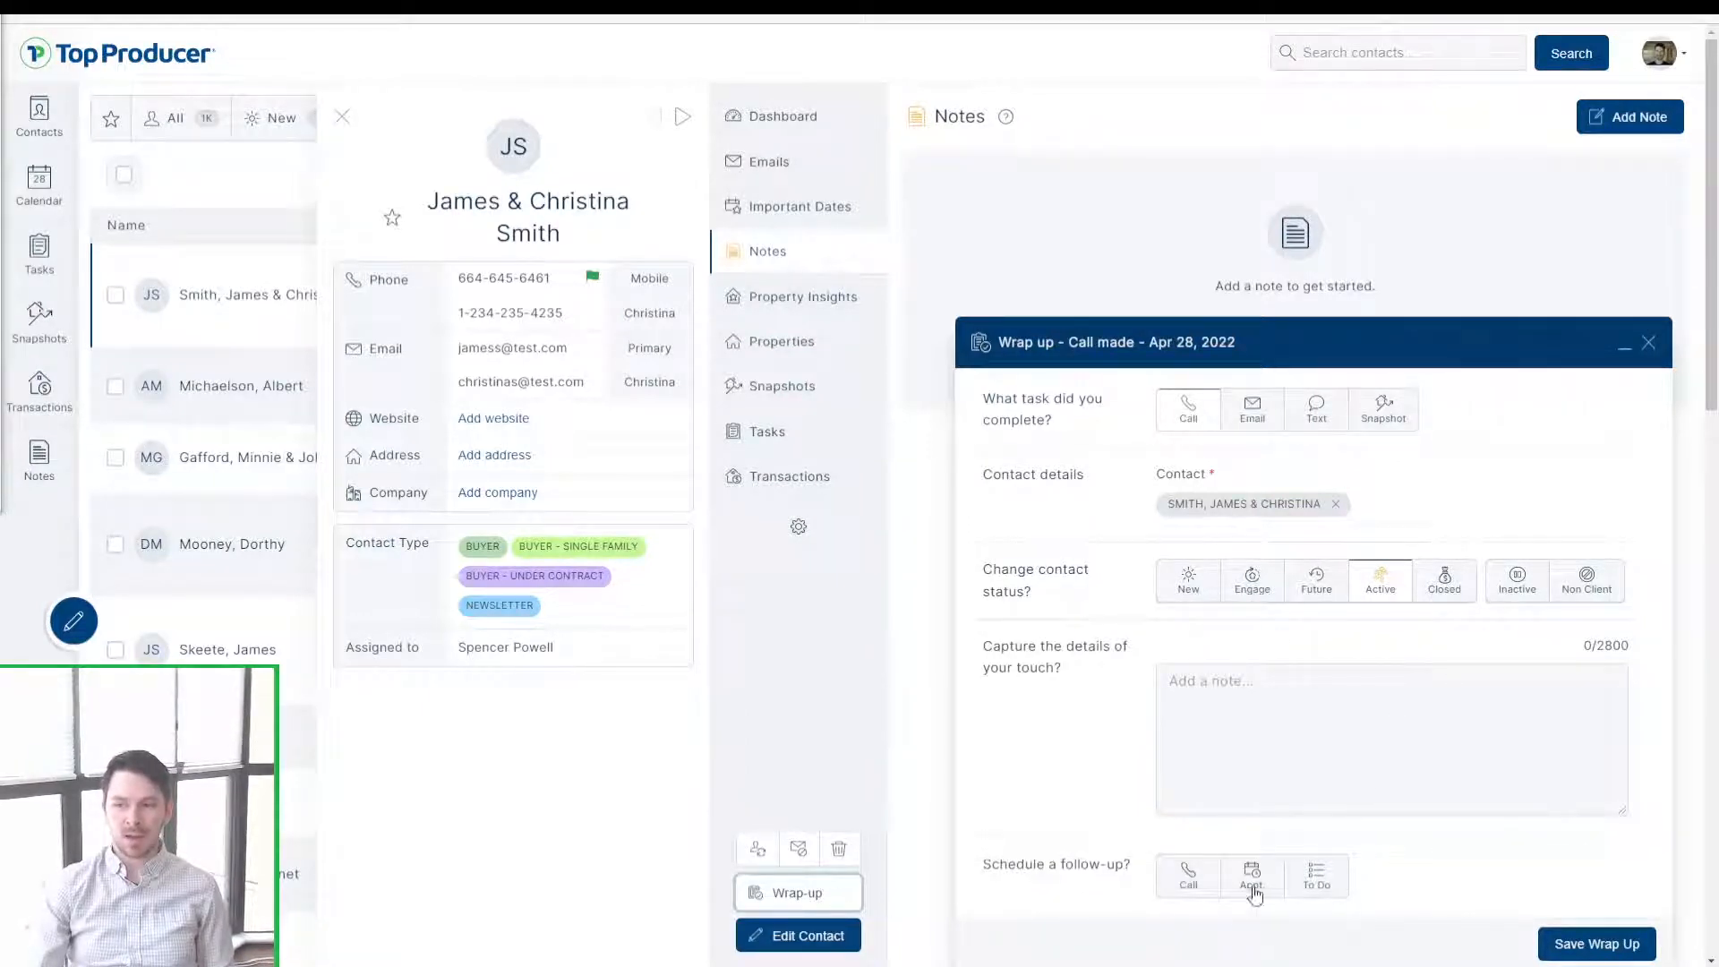
{"action": "left_click", "coordinate": [1648, 343]}
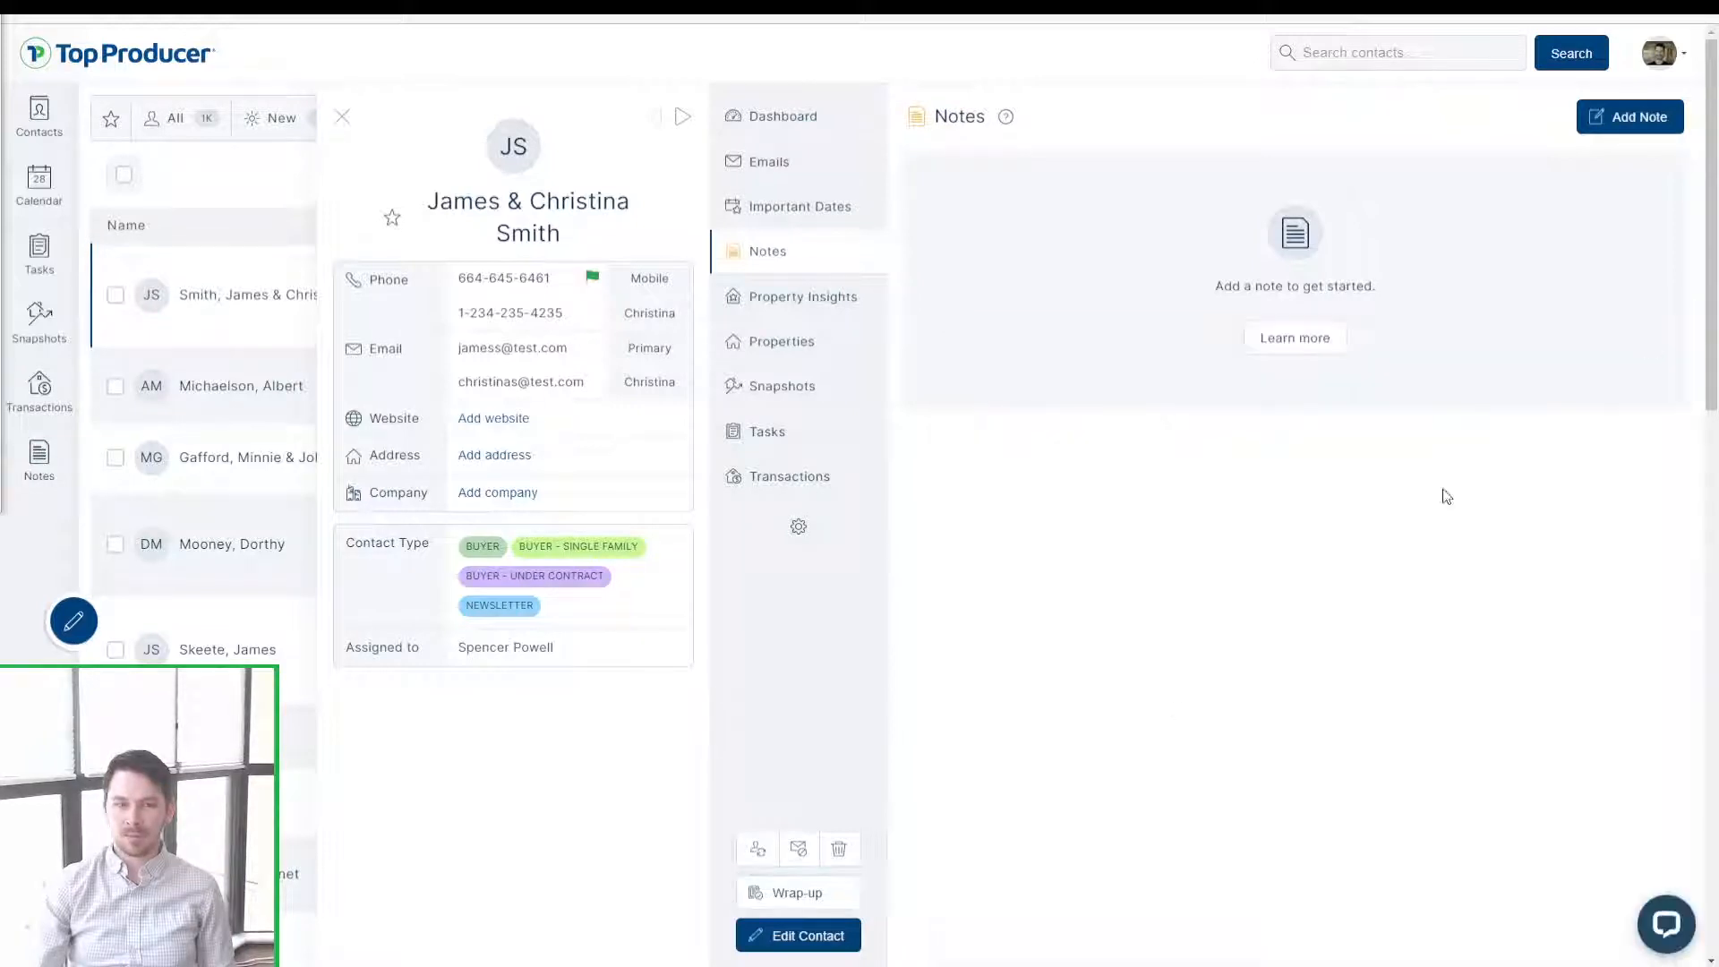
{"action": "left_click", "coordinate": [809, 937]}
Step: Edit the contact and change its status to Closed
{"action": "left_click", "coordinate": [808, 938]}
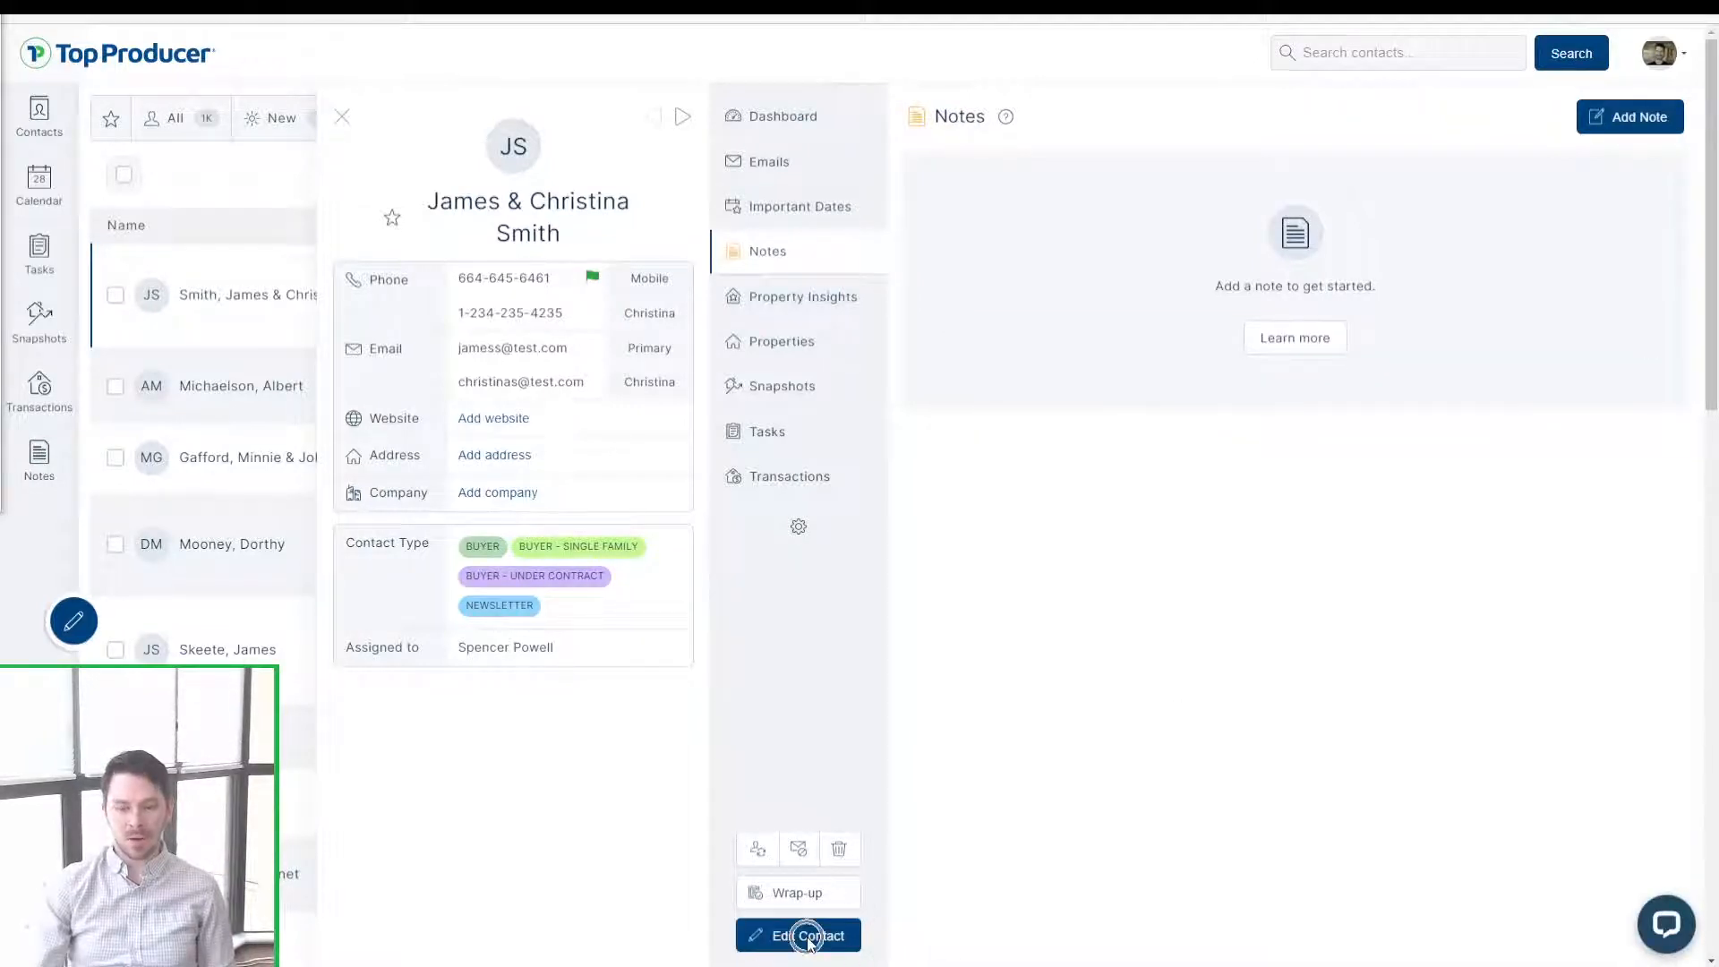
{"action": "scroll", "coordinate": [929, 548], "scroll_direction": "down", "scroll_amount": 6}
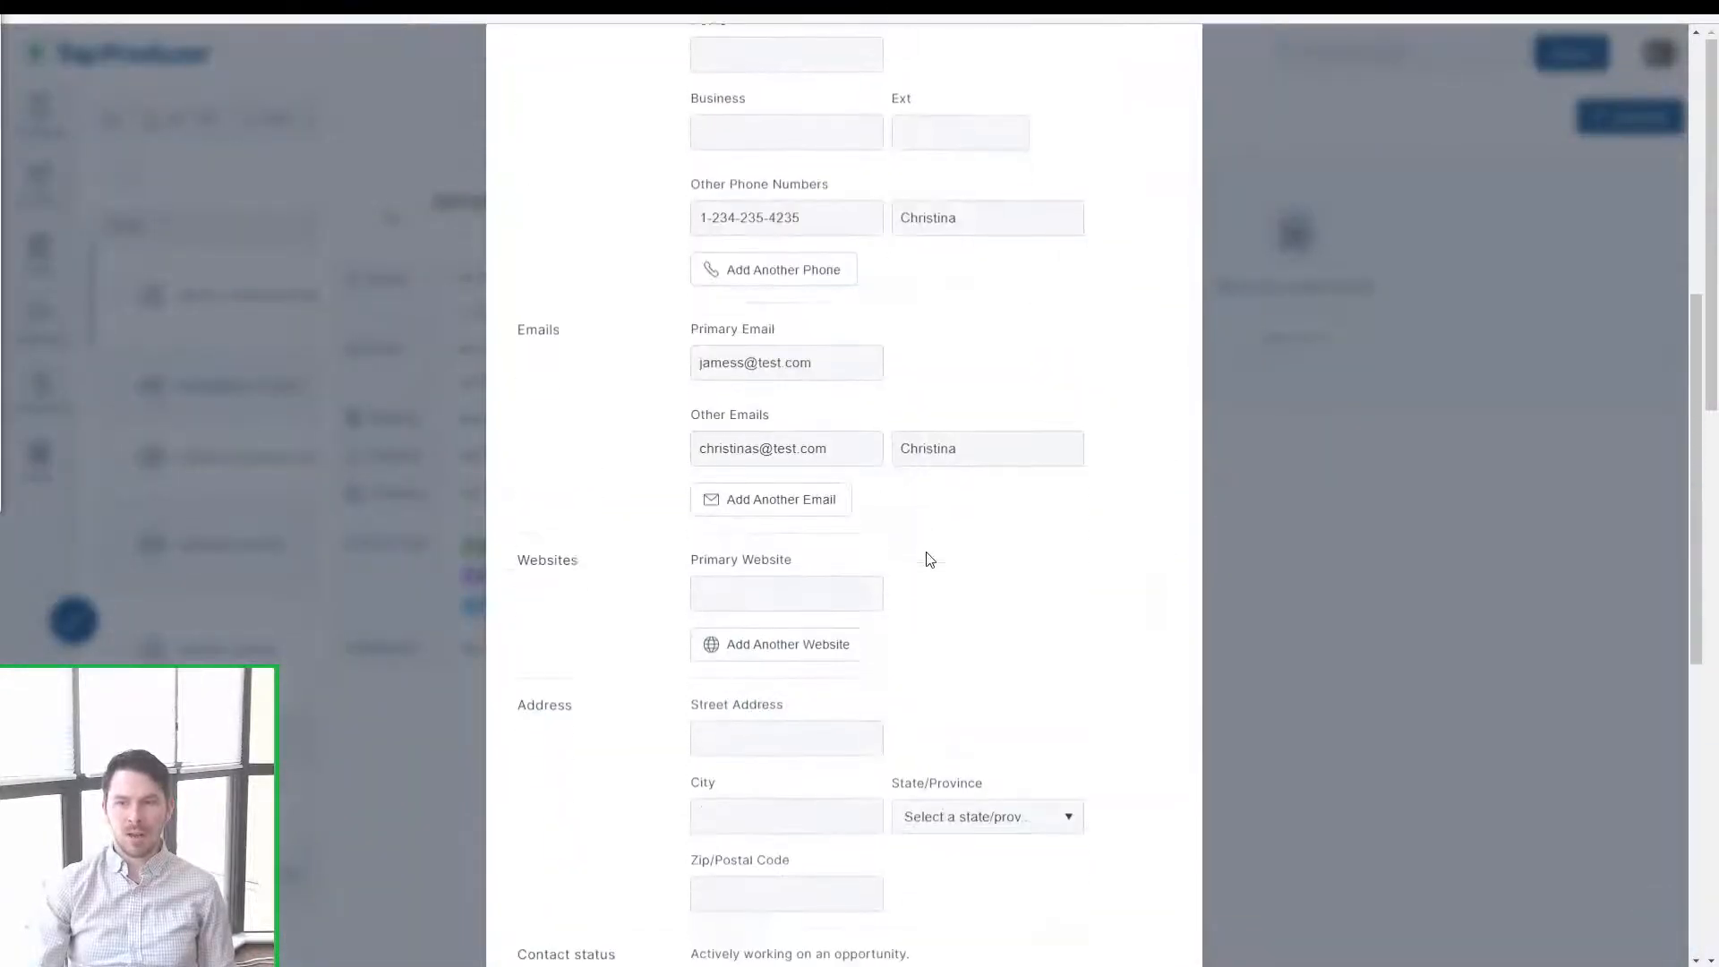
{"action": "scroll", "coordinate": [928, 559], "scroll_direction": "down", "scroll_amount": 7}
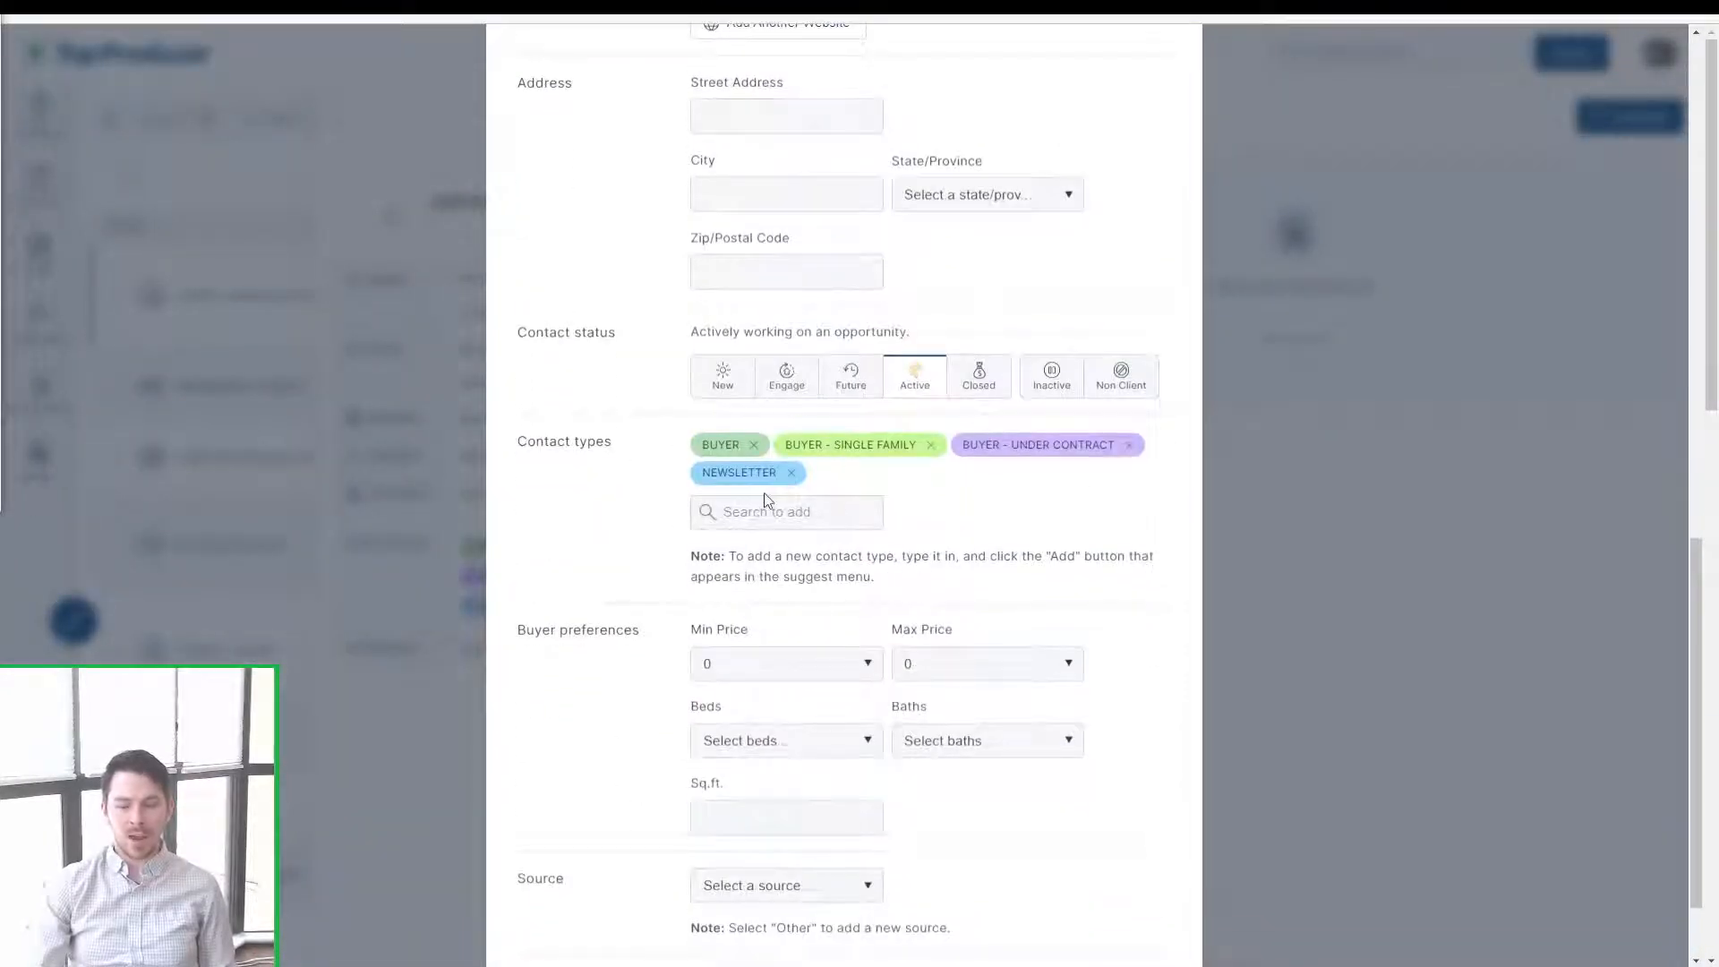
{"action": "left_click", "coordinate": [795, 400]}
{"action": "left_click", "coordinate": [909, 389]}
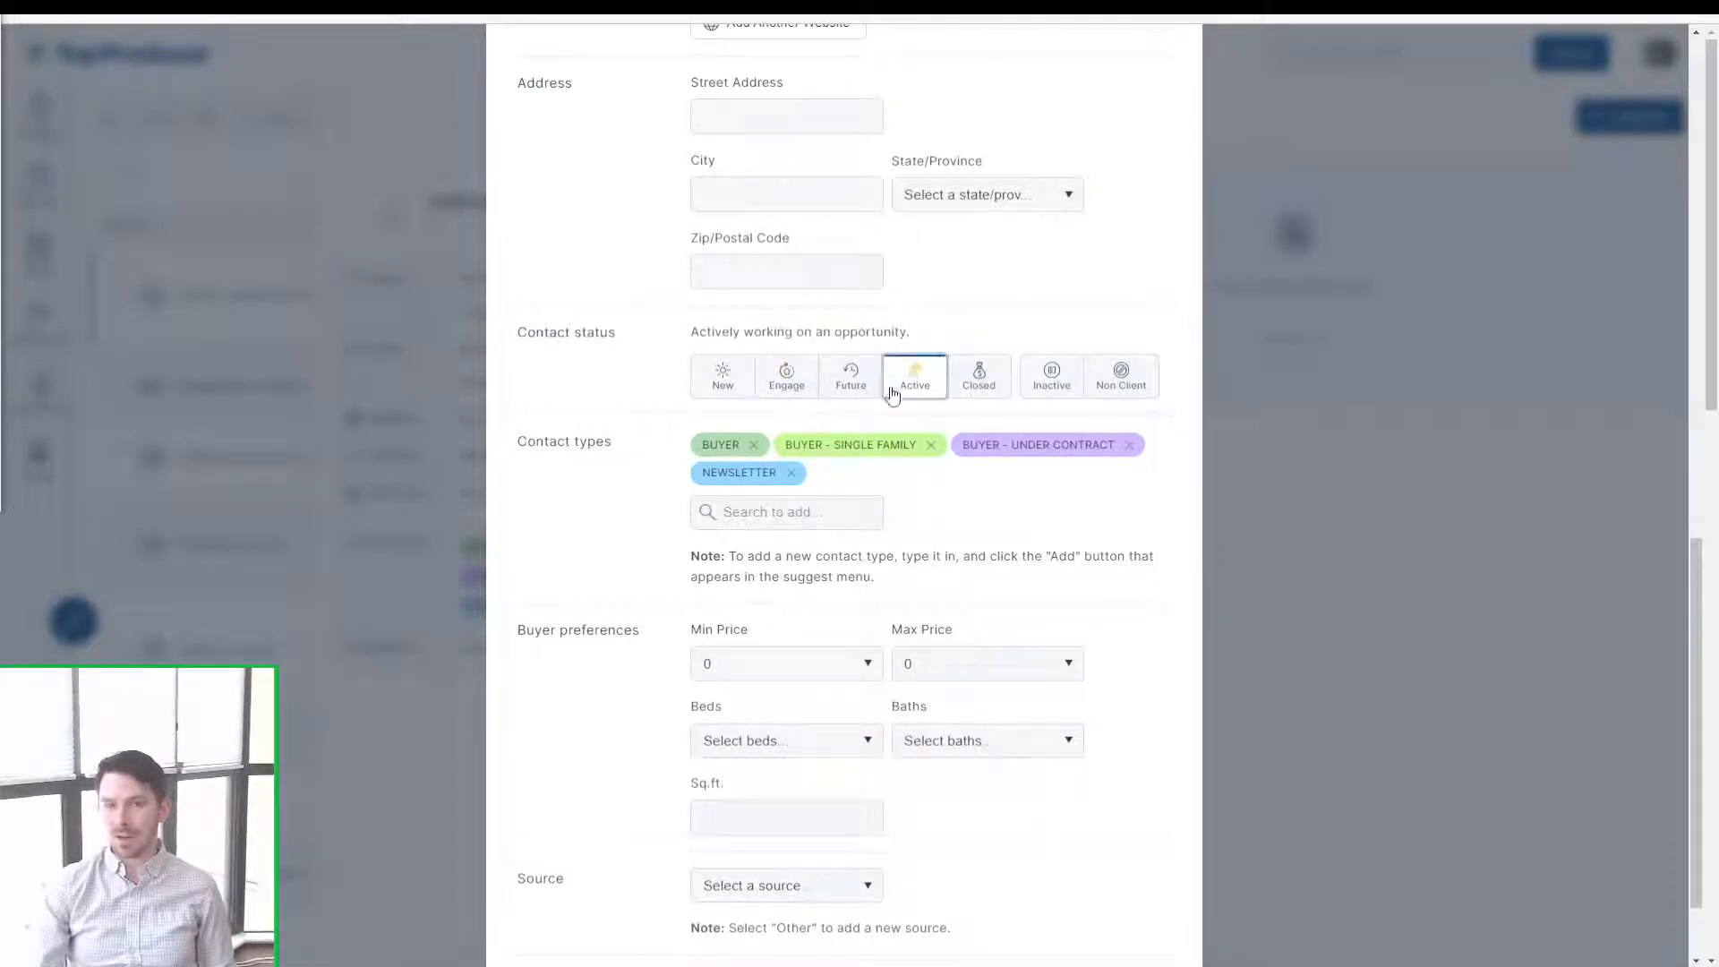
{"action": "left_click", "coordinate": [929, 400]}
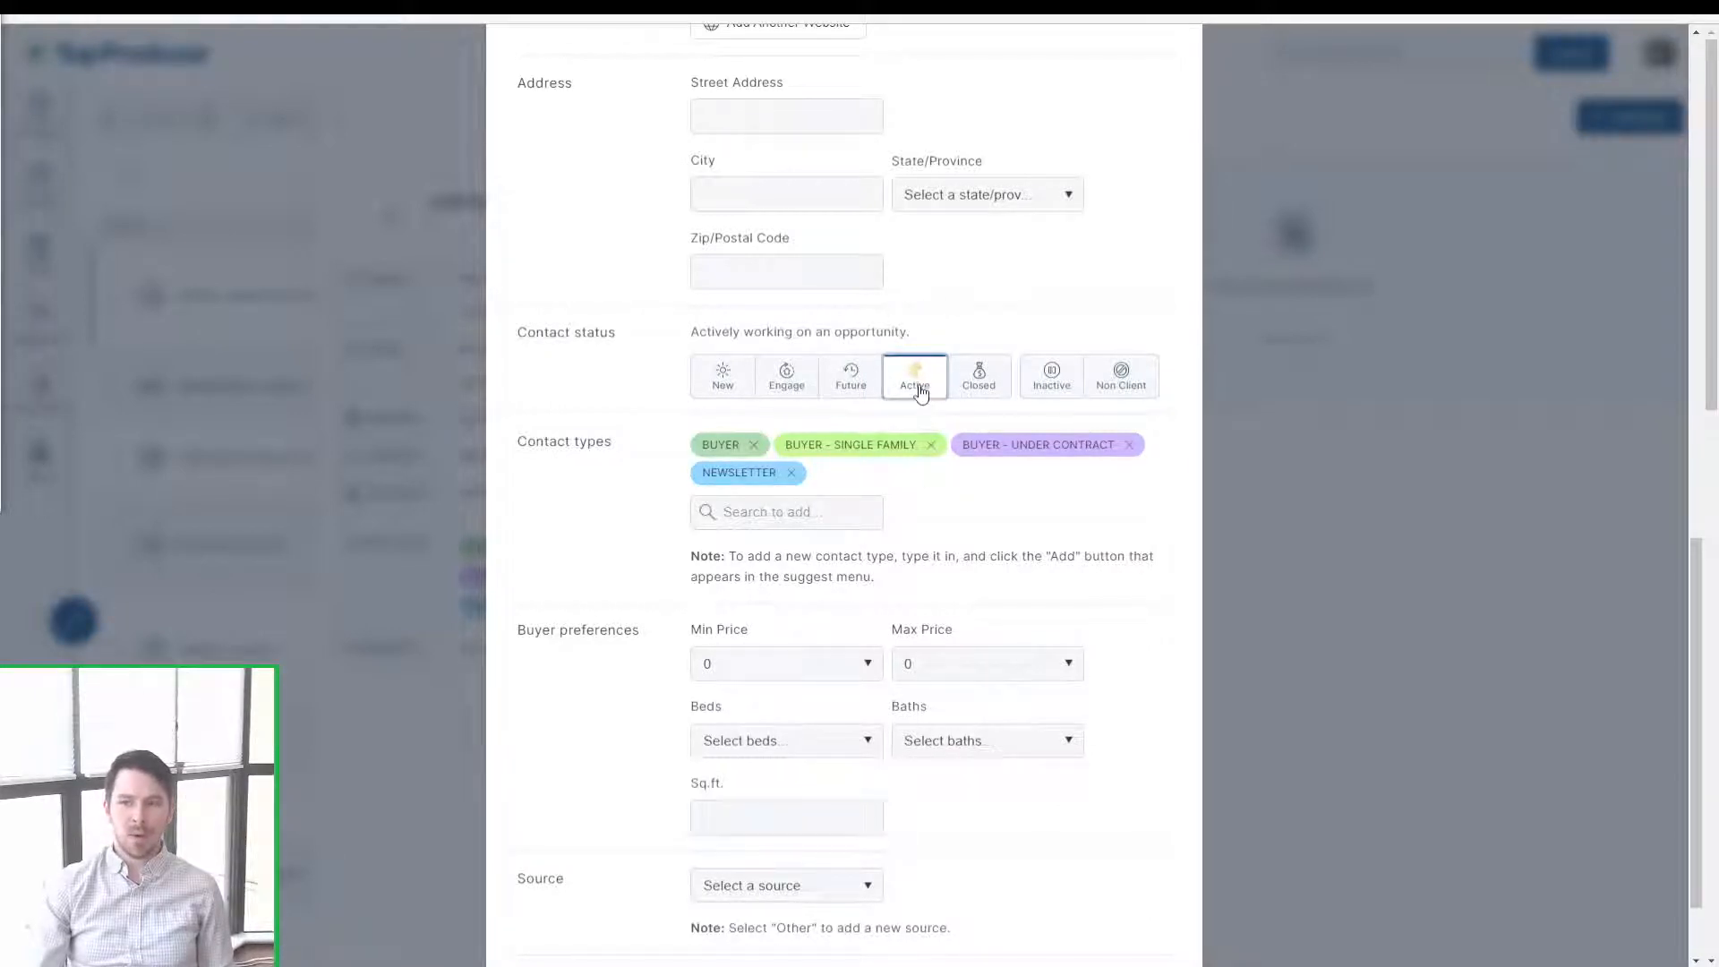
{"action": "left_click", "coordinate": [985, 391]}
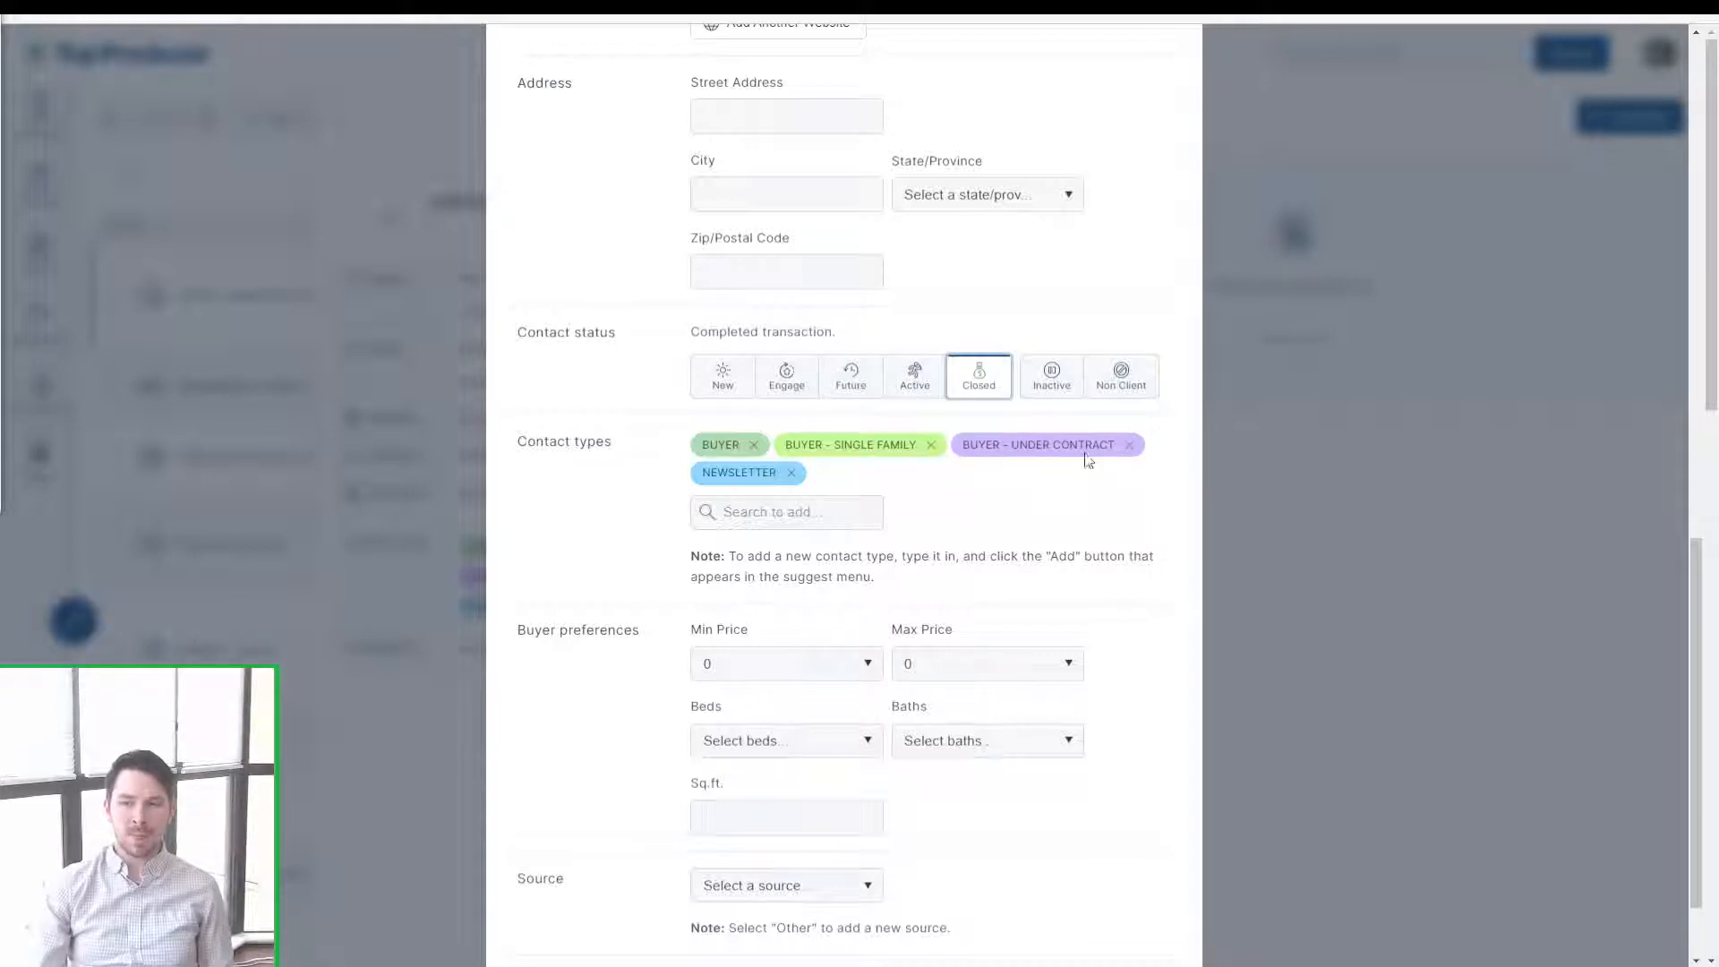
Step: Replace the three BUYER types with PAST BUYER and PAST CLIENT, then save the contact
{"action": "left_click", "coordinate": [1131, 445]}
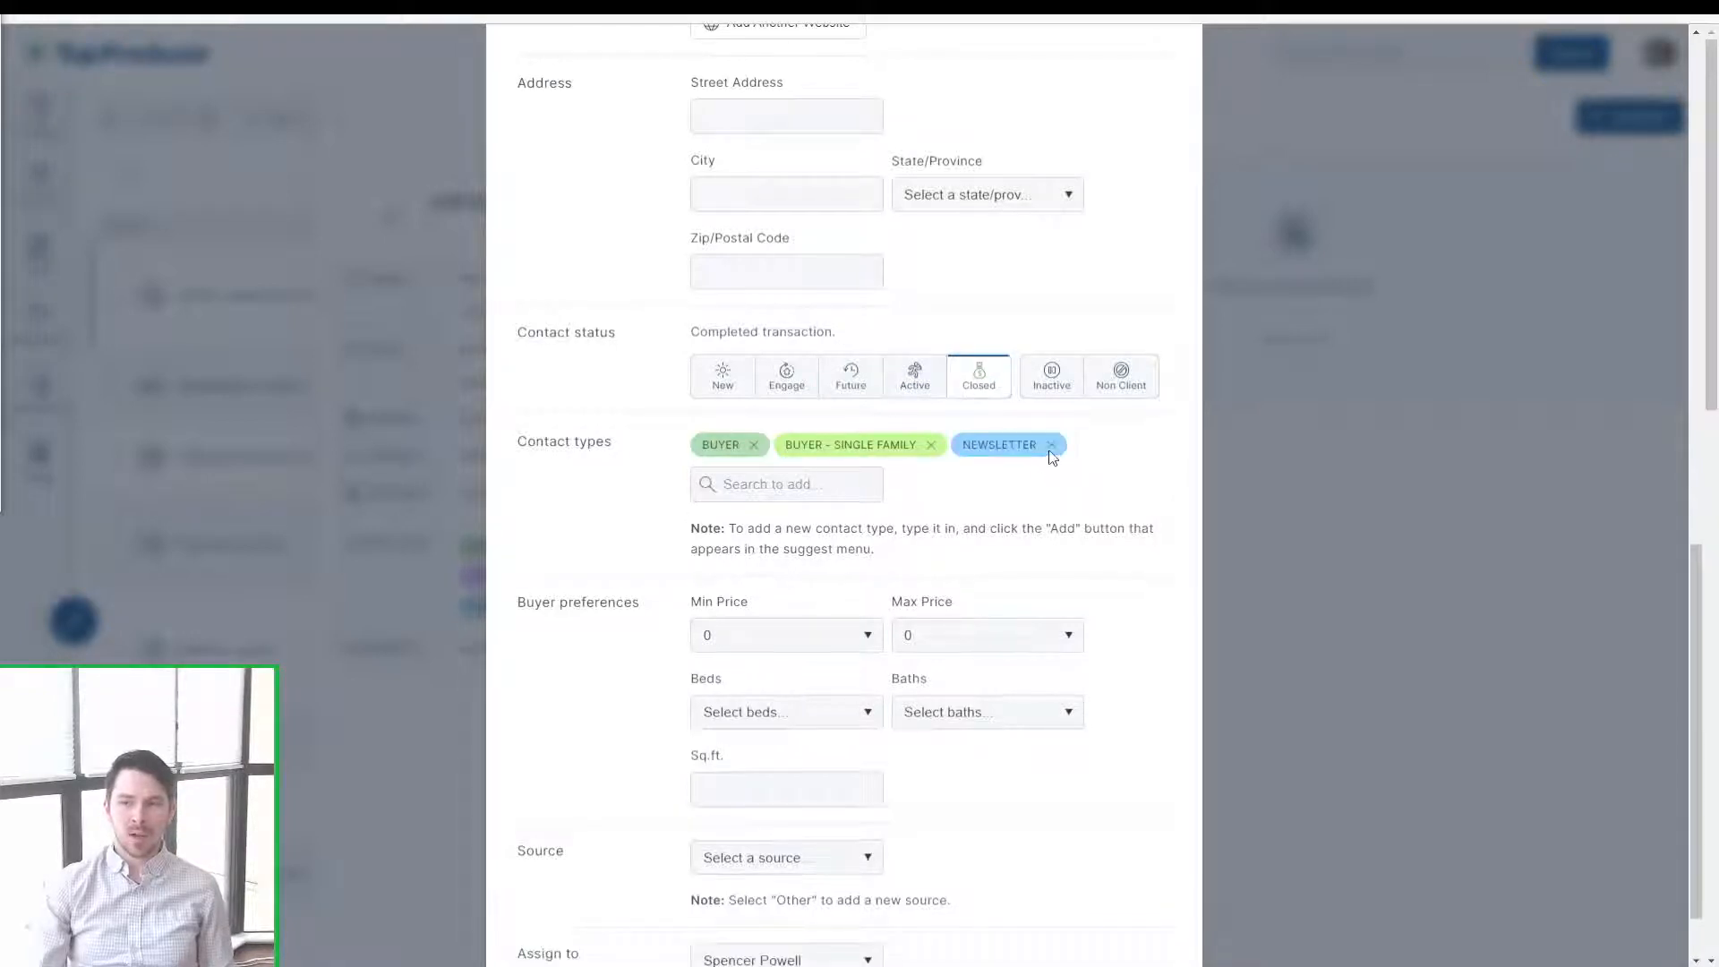
{"action": "left_click", "coordinate": [754, 445]}
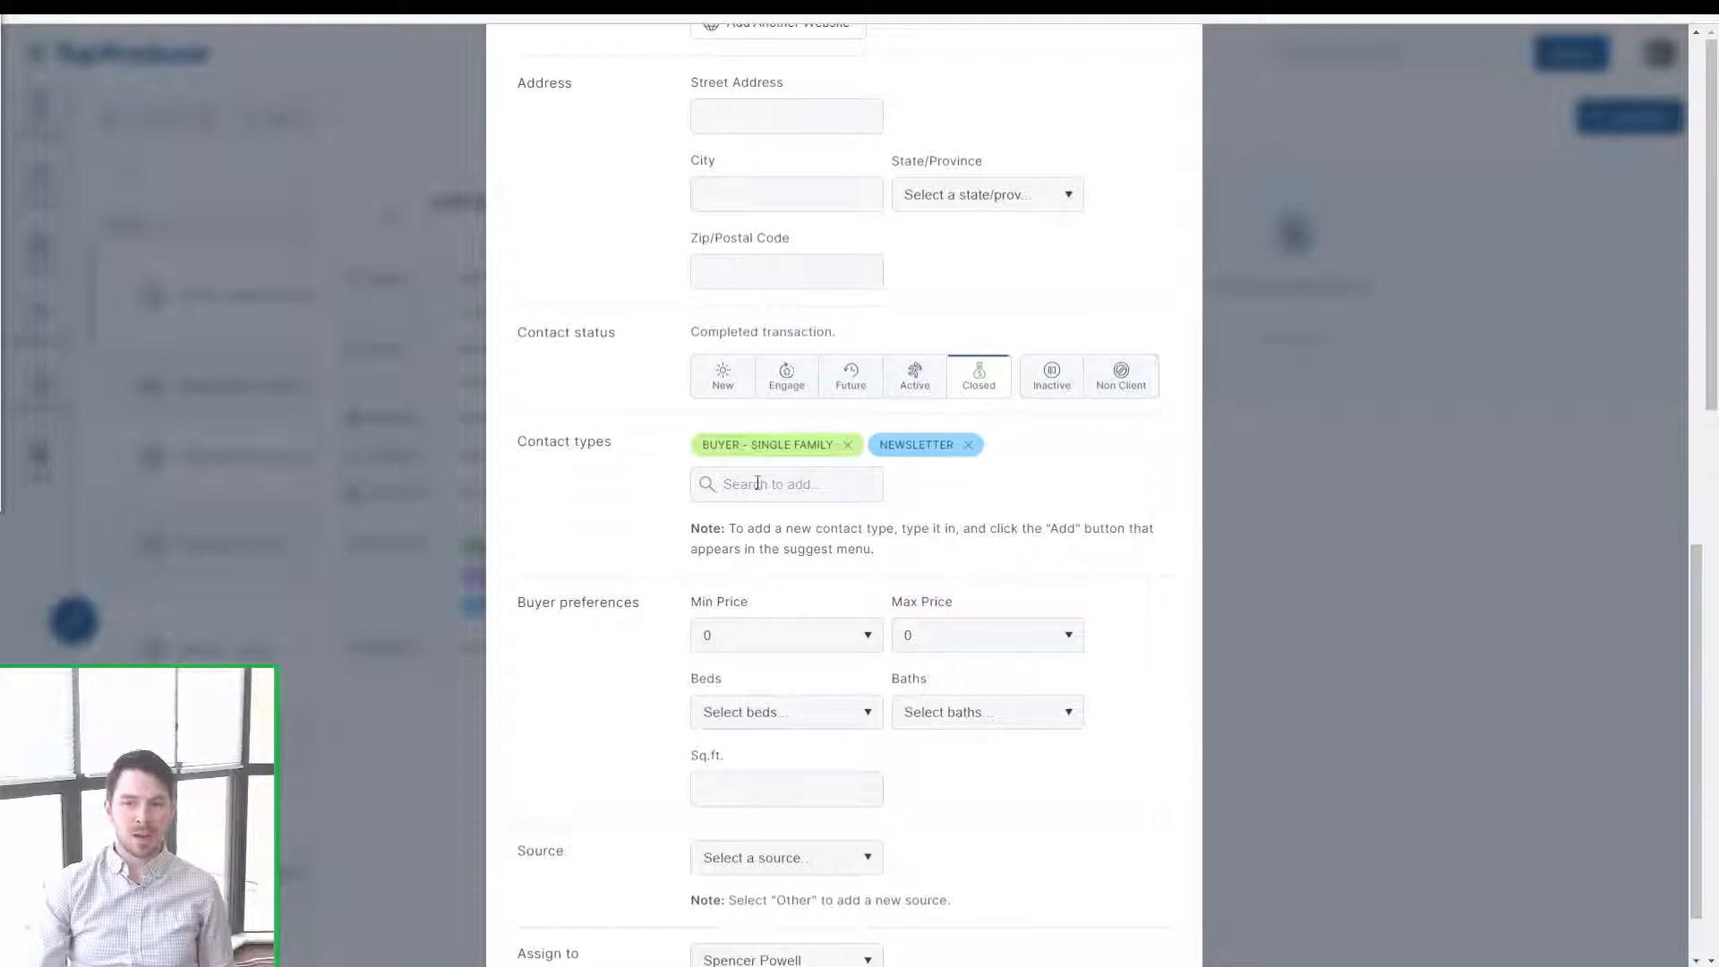
{"action": "type", "text": "past"}
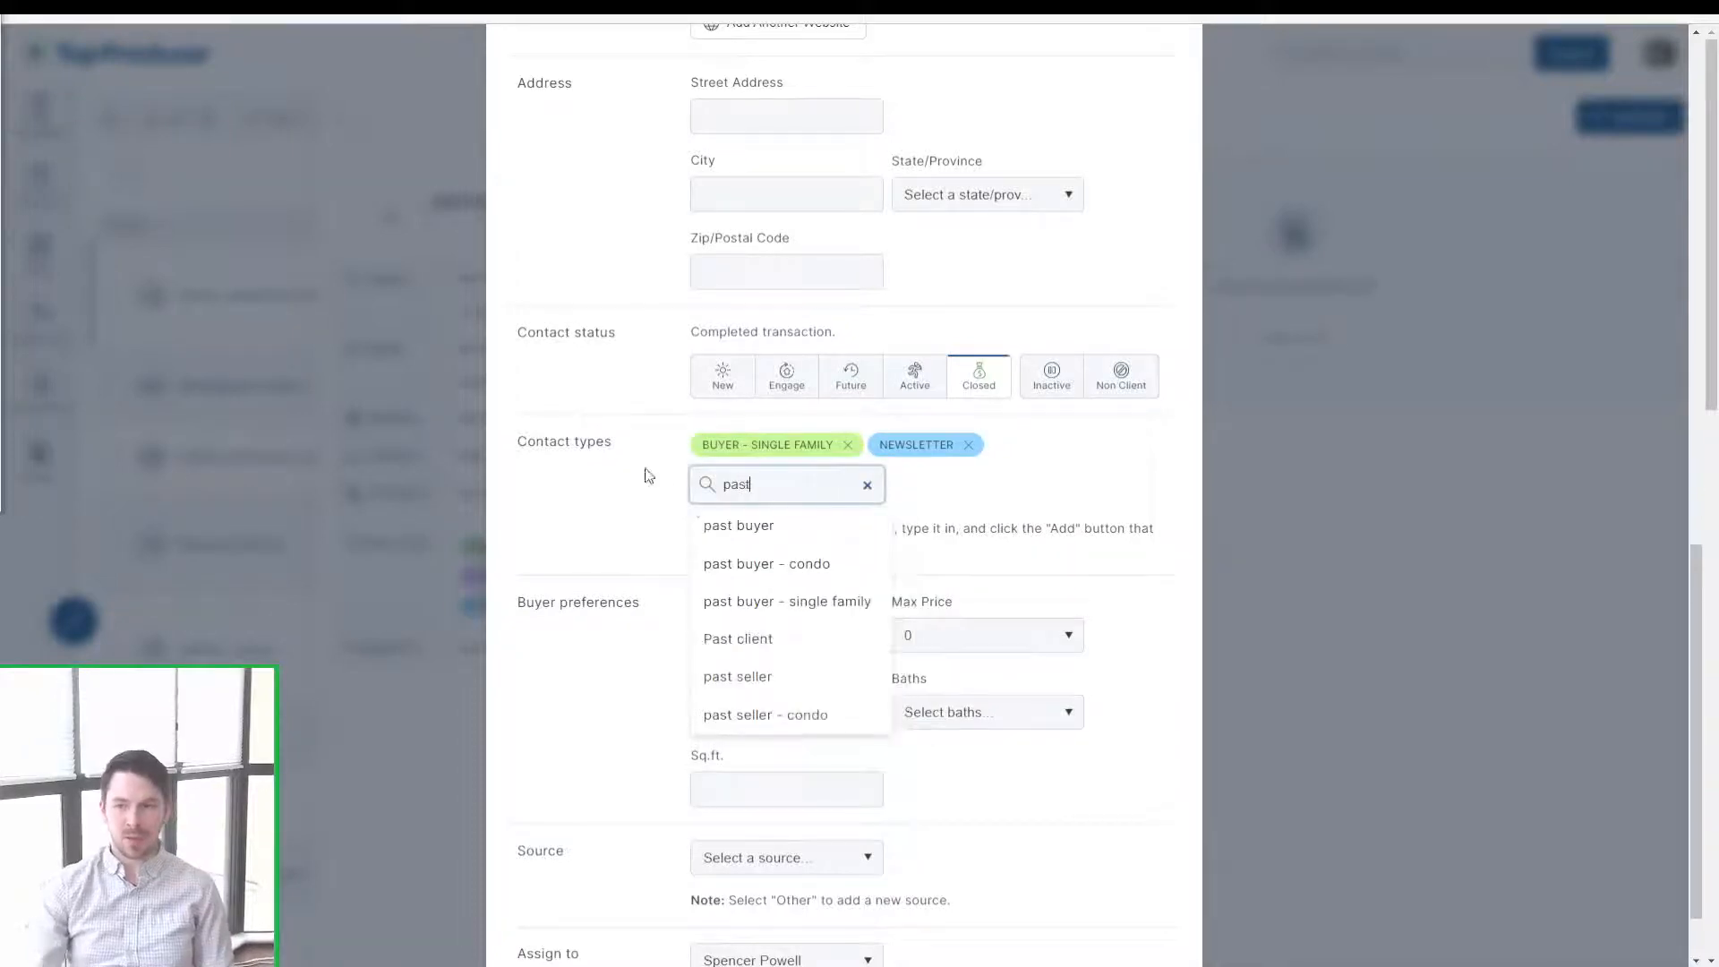
{"action": "left_click", "coordinate": [754, 530]}
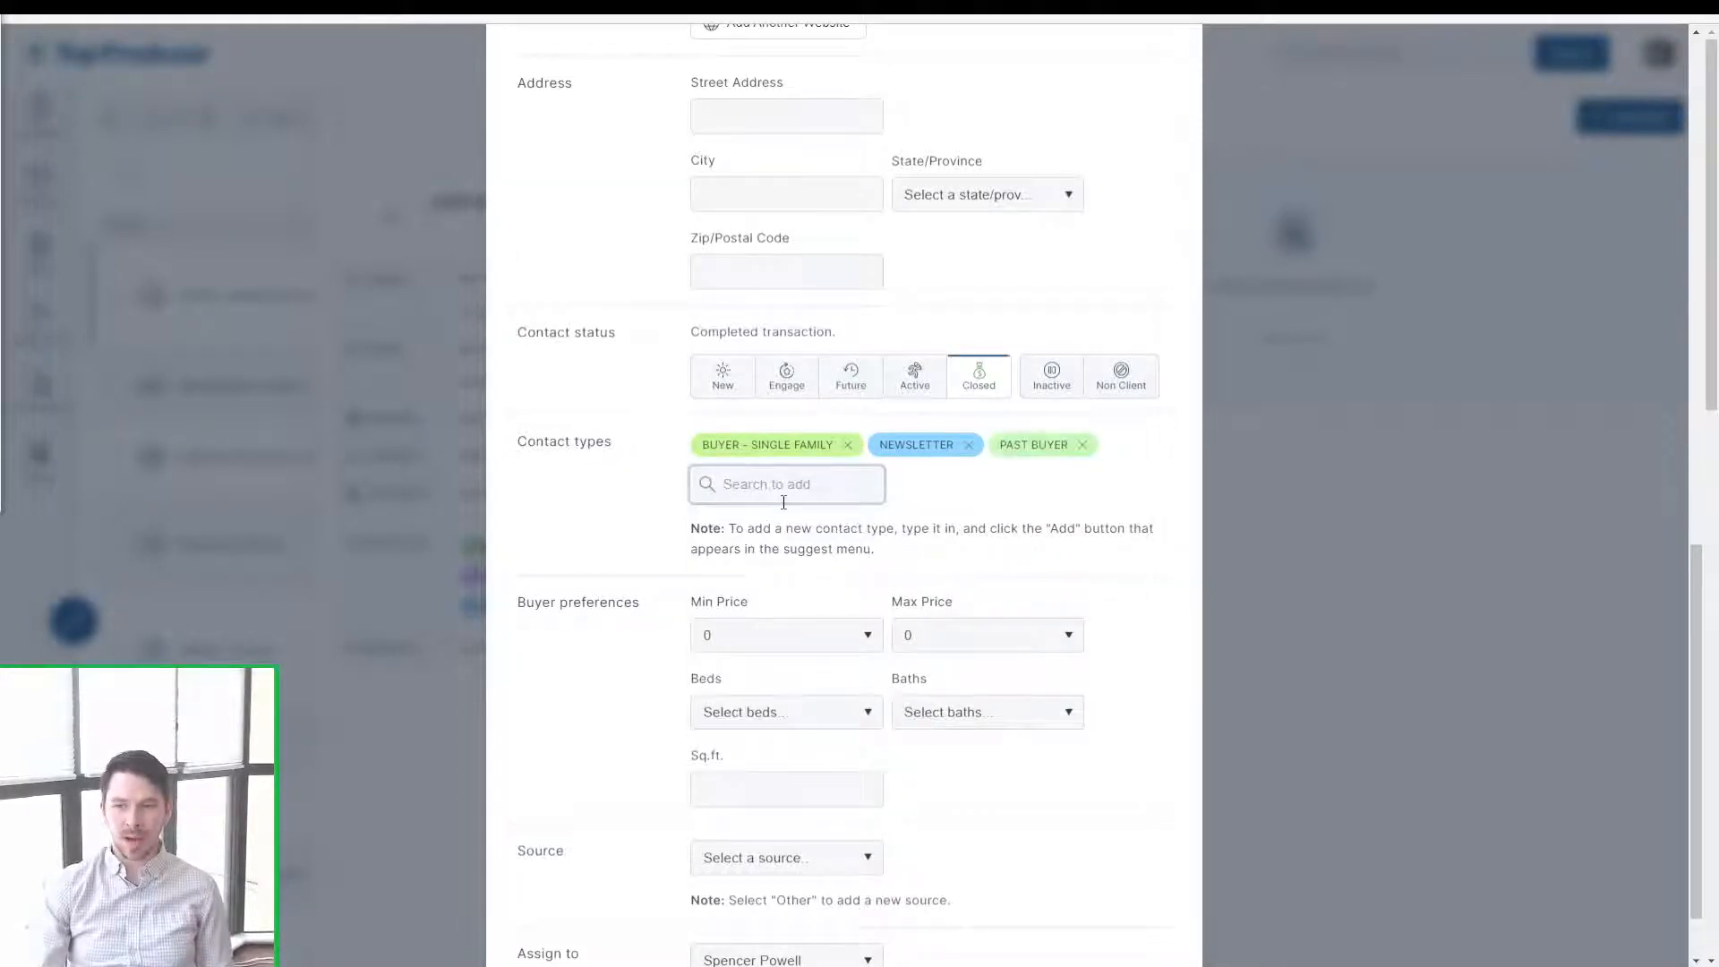
{"action": "left_click", "coordinate": [847, 445]}
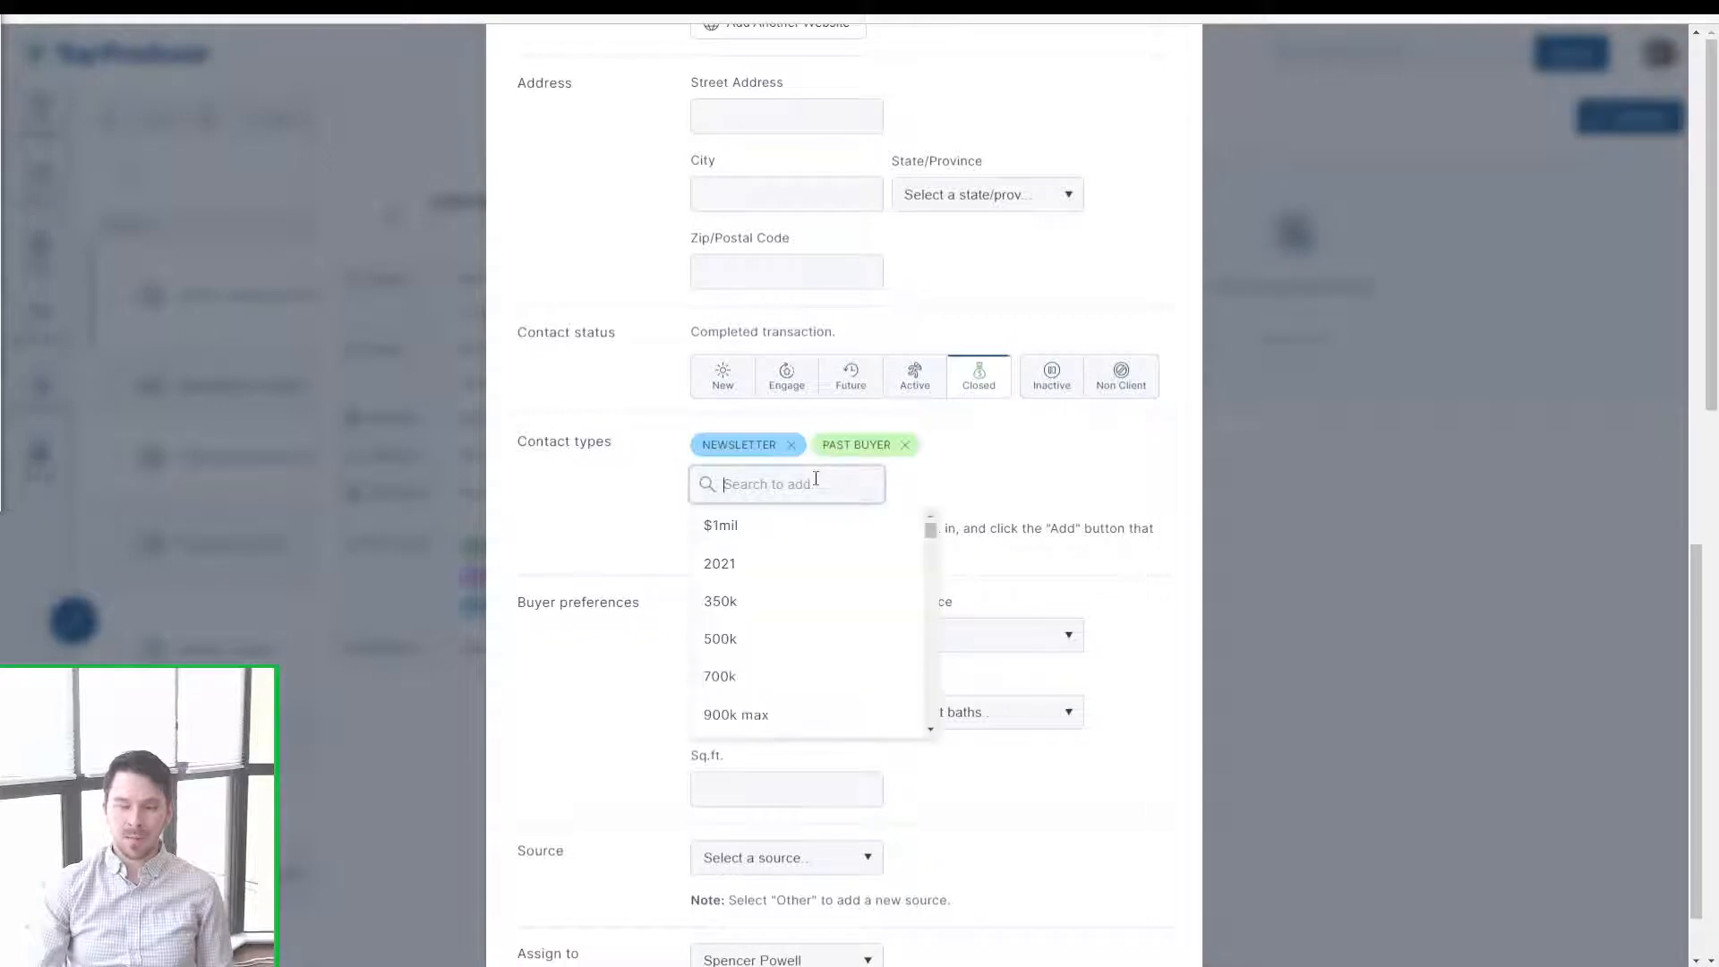
{"action": "type", "text": "past"}
{"action": "left_click", "coordinate": [809, 642]}
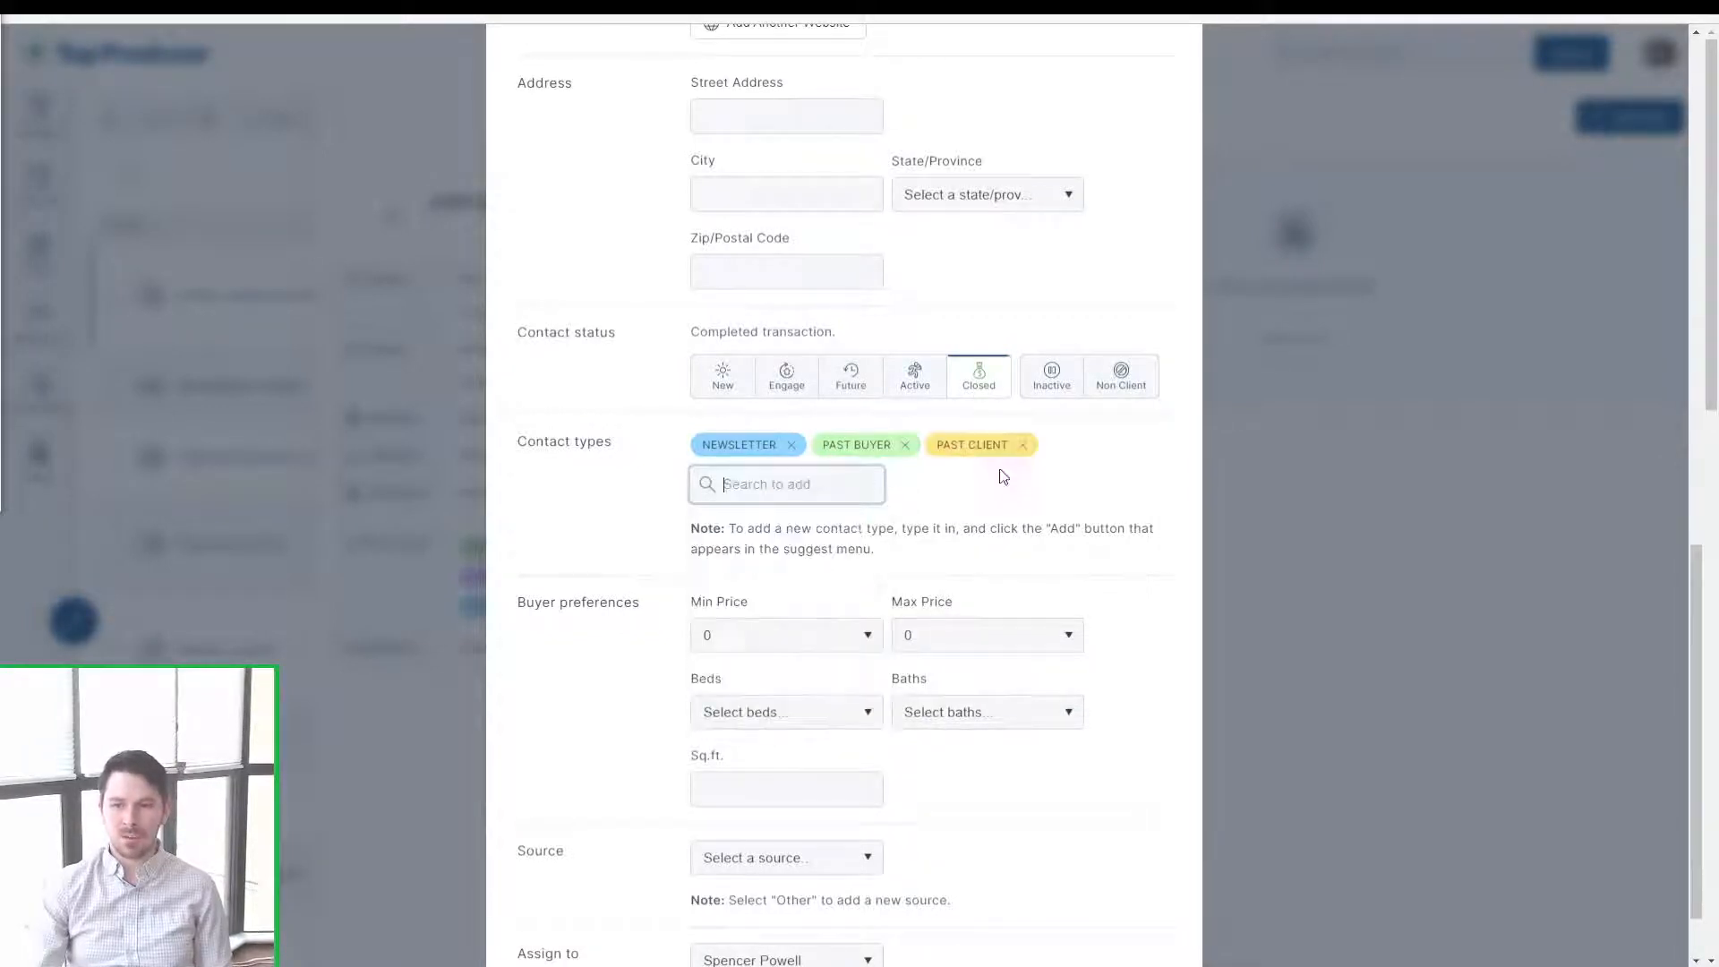
{"action": "left_click", "coordinate": [1118, 504]}
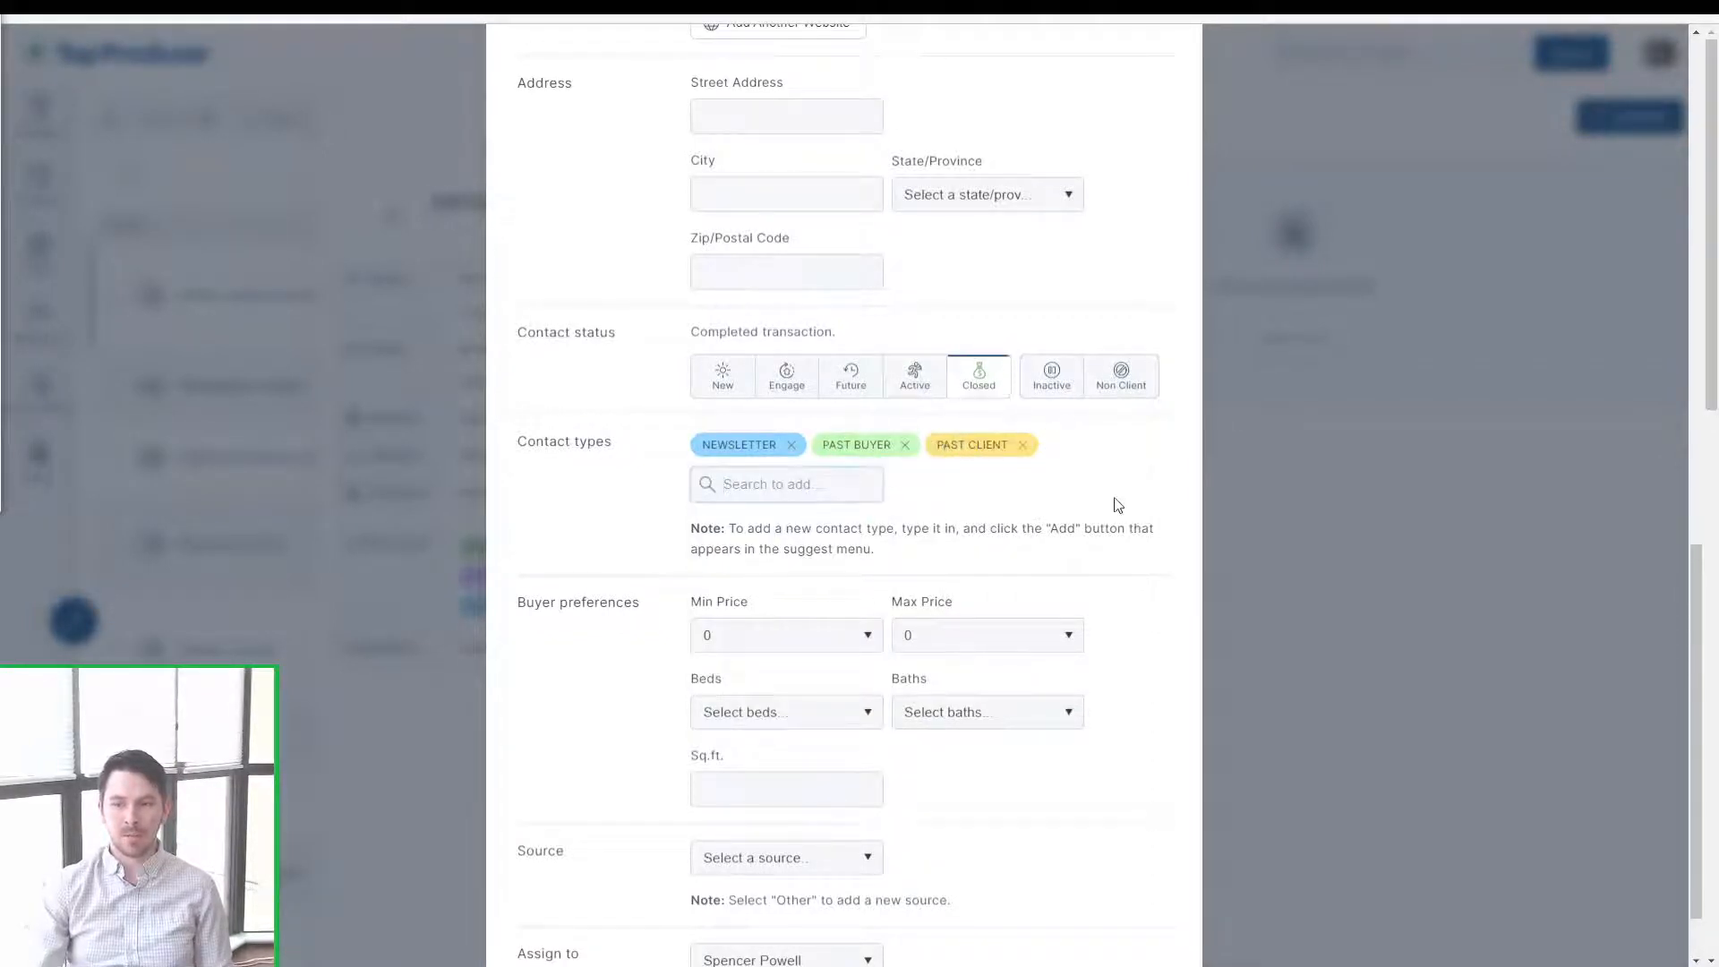
{"action": "scroll", "coordinate": [1118, 505], "scroll_direction": "down", "scroll_amount": 1}
{"action": "scroll", "coordinate": [1118, 504], "scroll_direction": "down", "scroll_amount": 1}
{"action": "left_click", "coordinate": [1148, 942]}
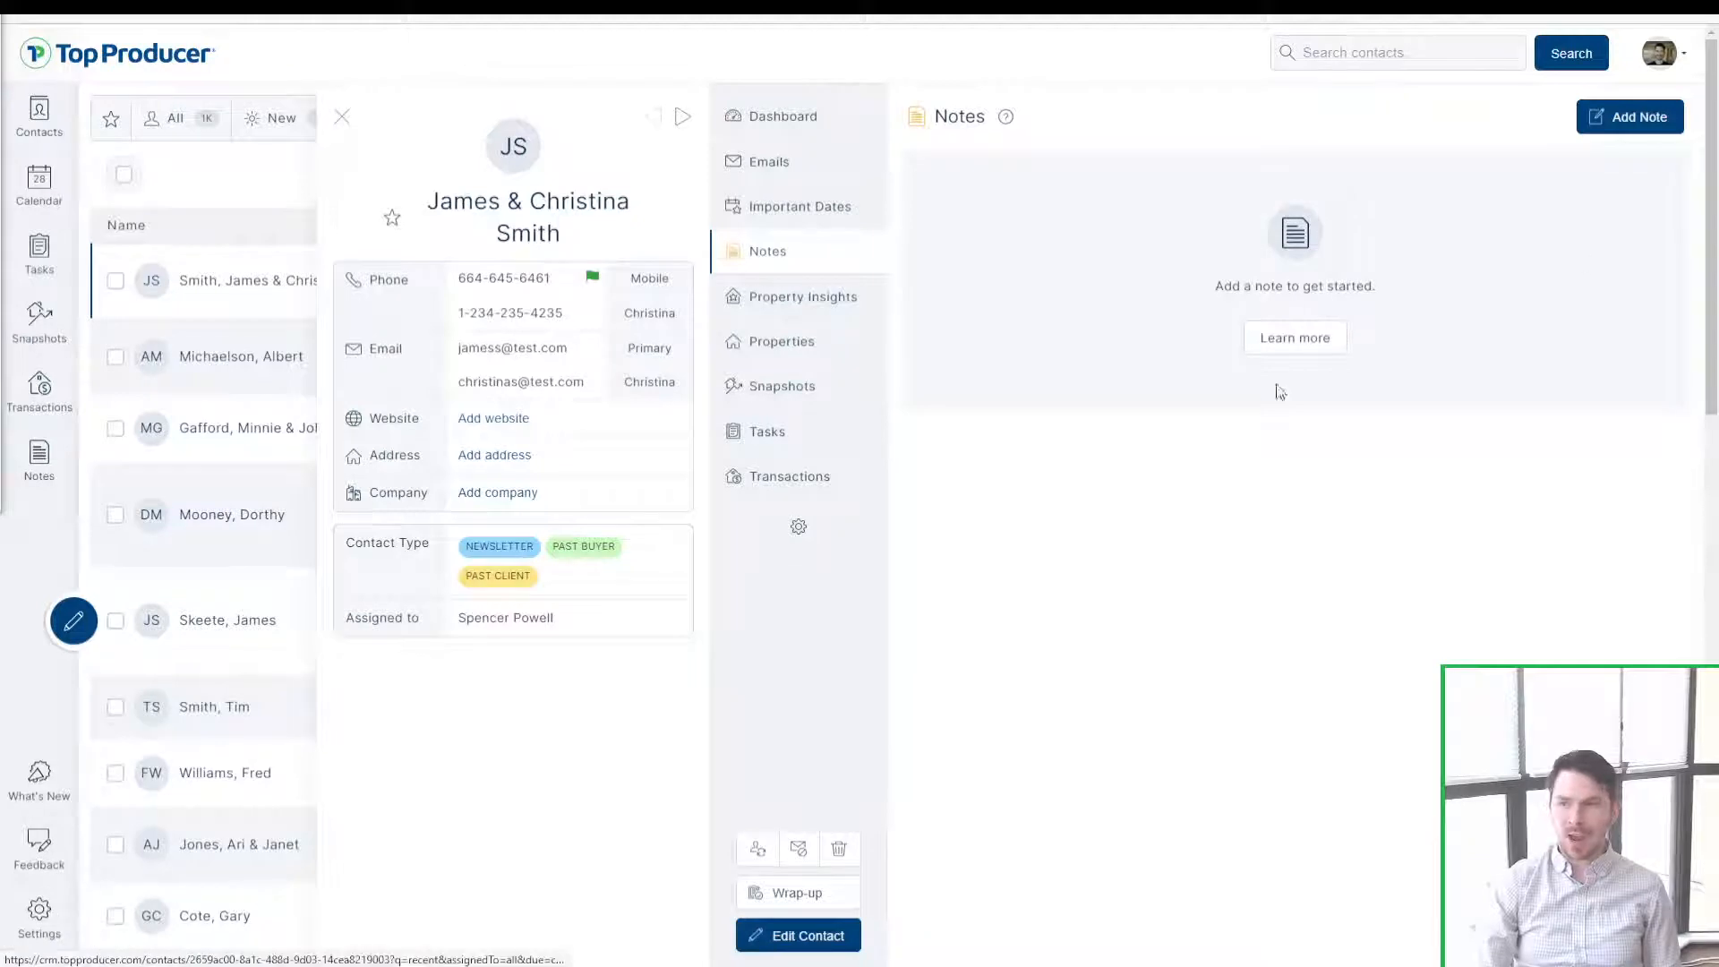
Step: Open the account dropdown from the profile avatar after reviewing the saved contact
{"action": "left_click", "coordinate": [1660, 68]}
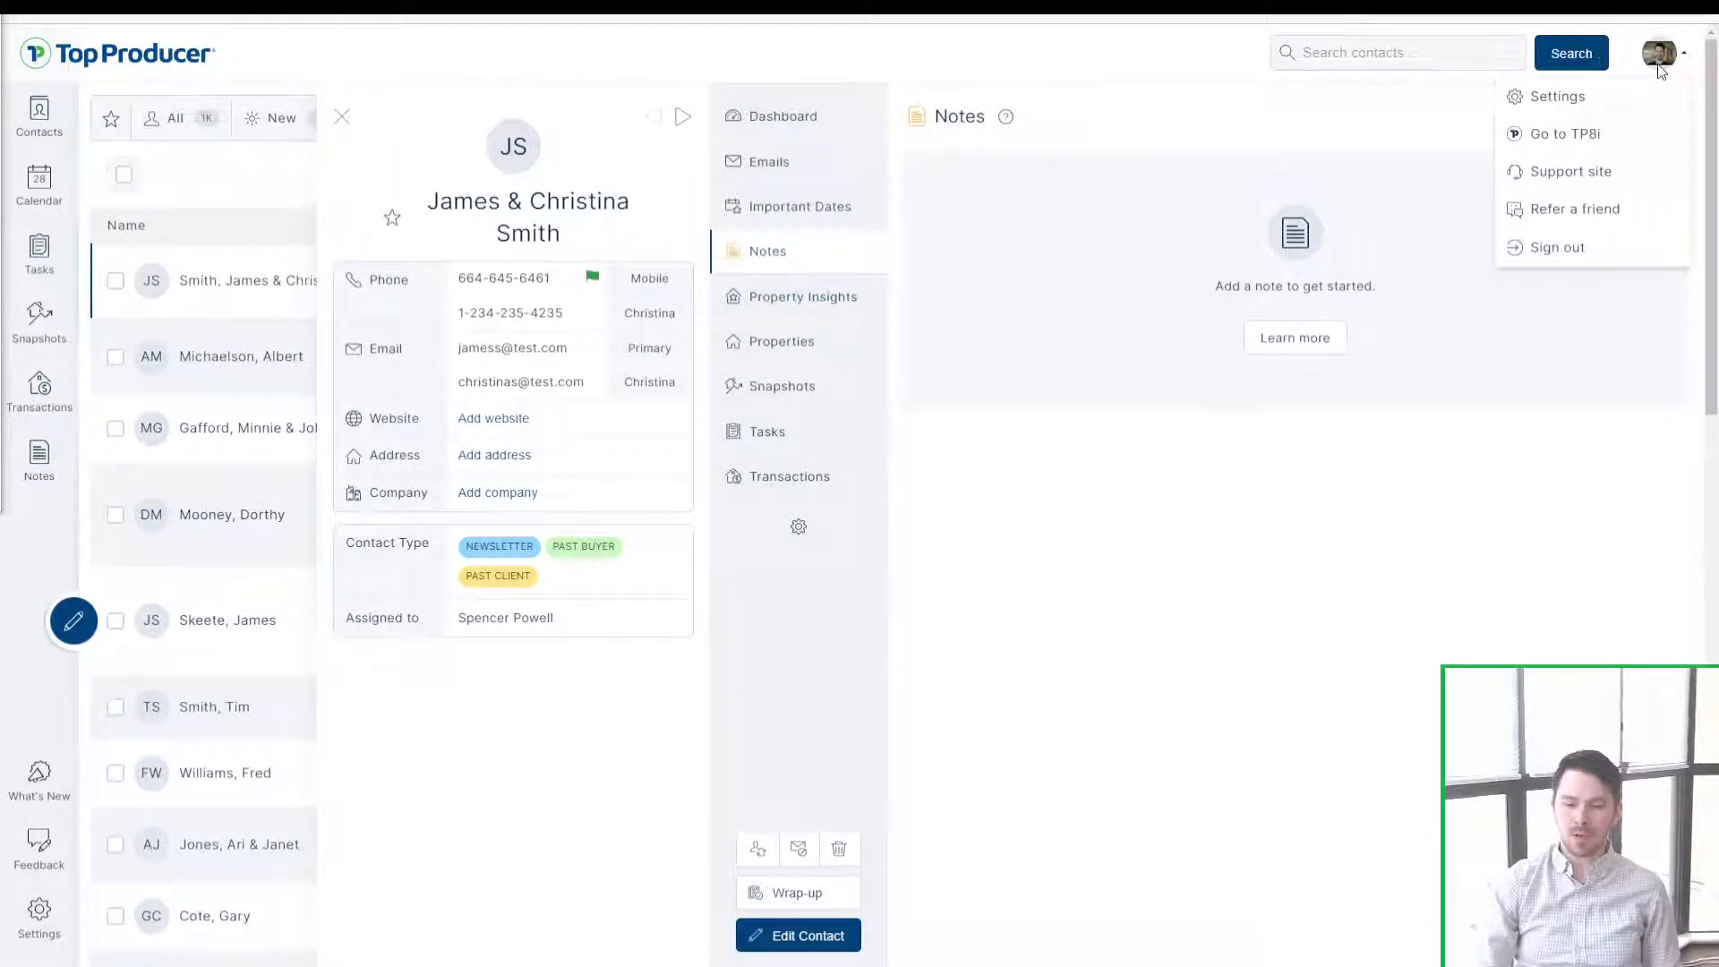
Step: Go to Settings and scroll through the My Information profile summary
{"action": "left_click", "coordinate": [1596, 100]}
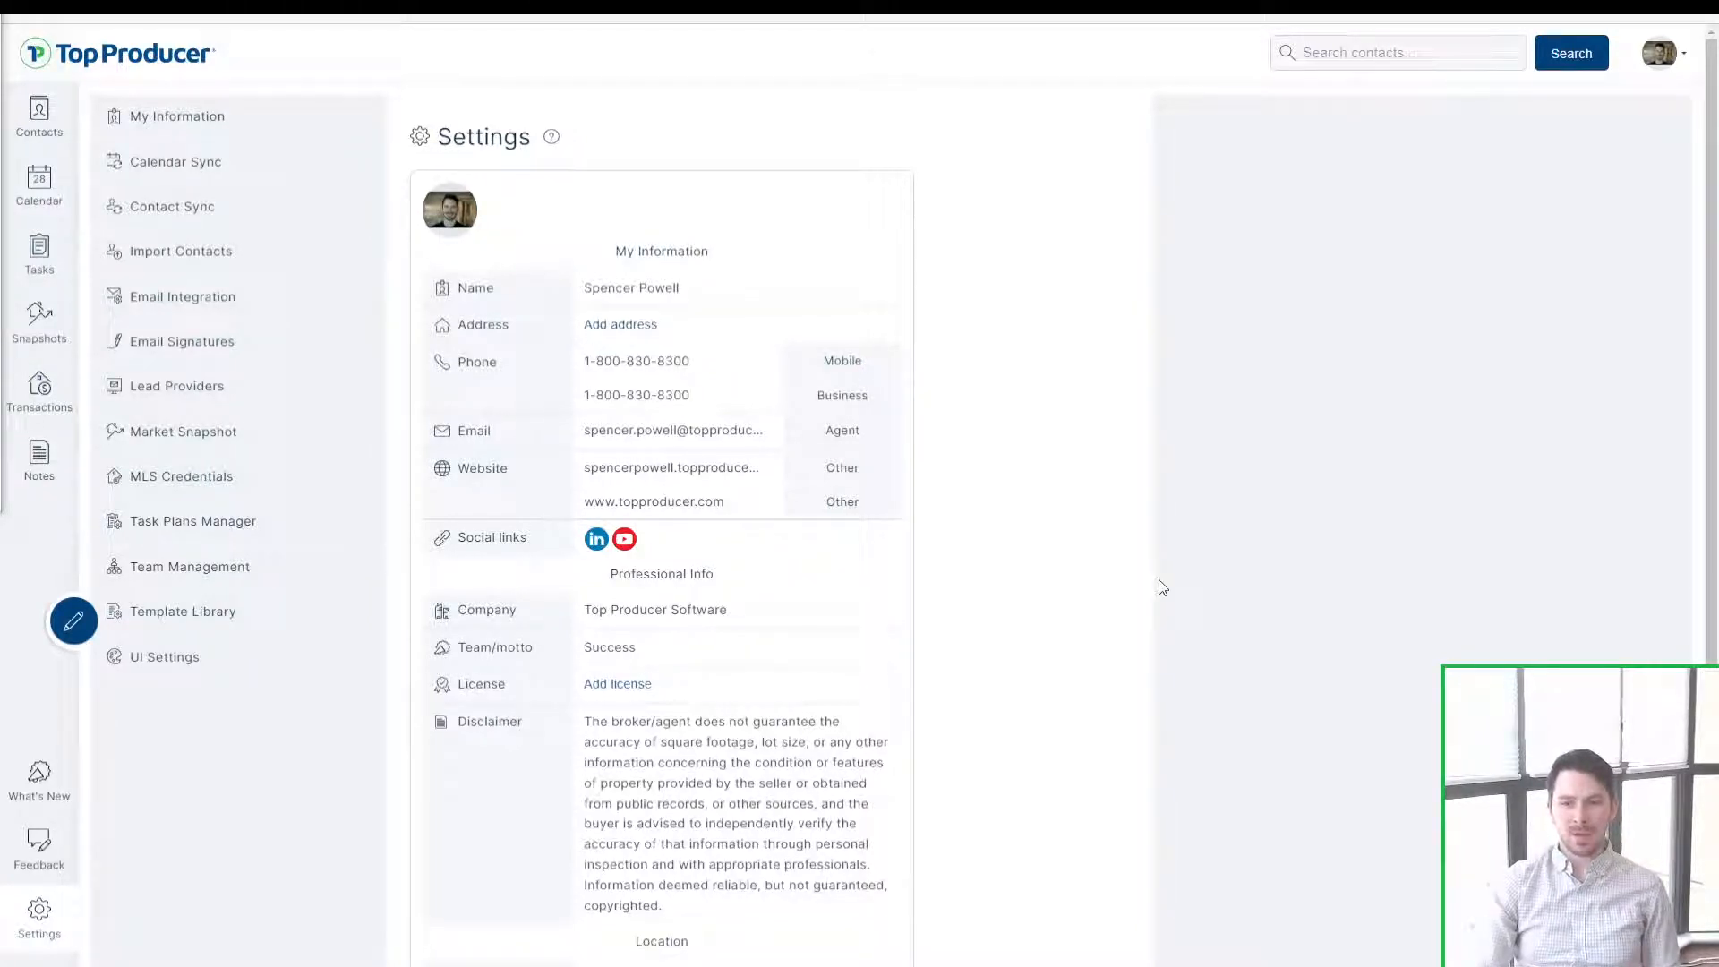
{"action": "scroll", "coordinate": [871, 810], "scroll_direction": "down", "scroll_amount": 2}
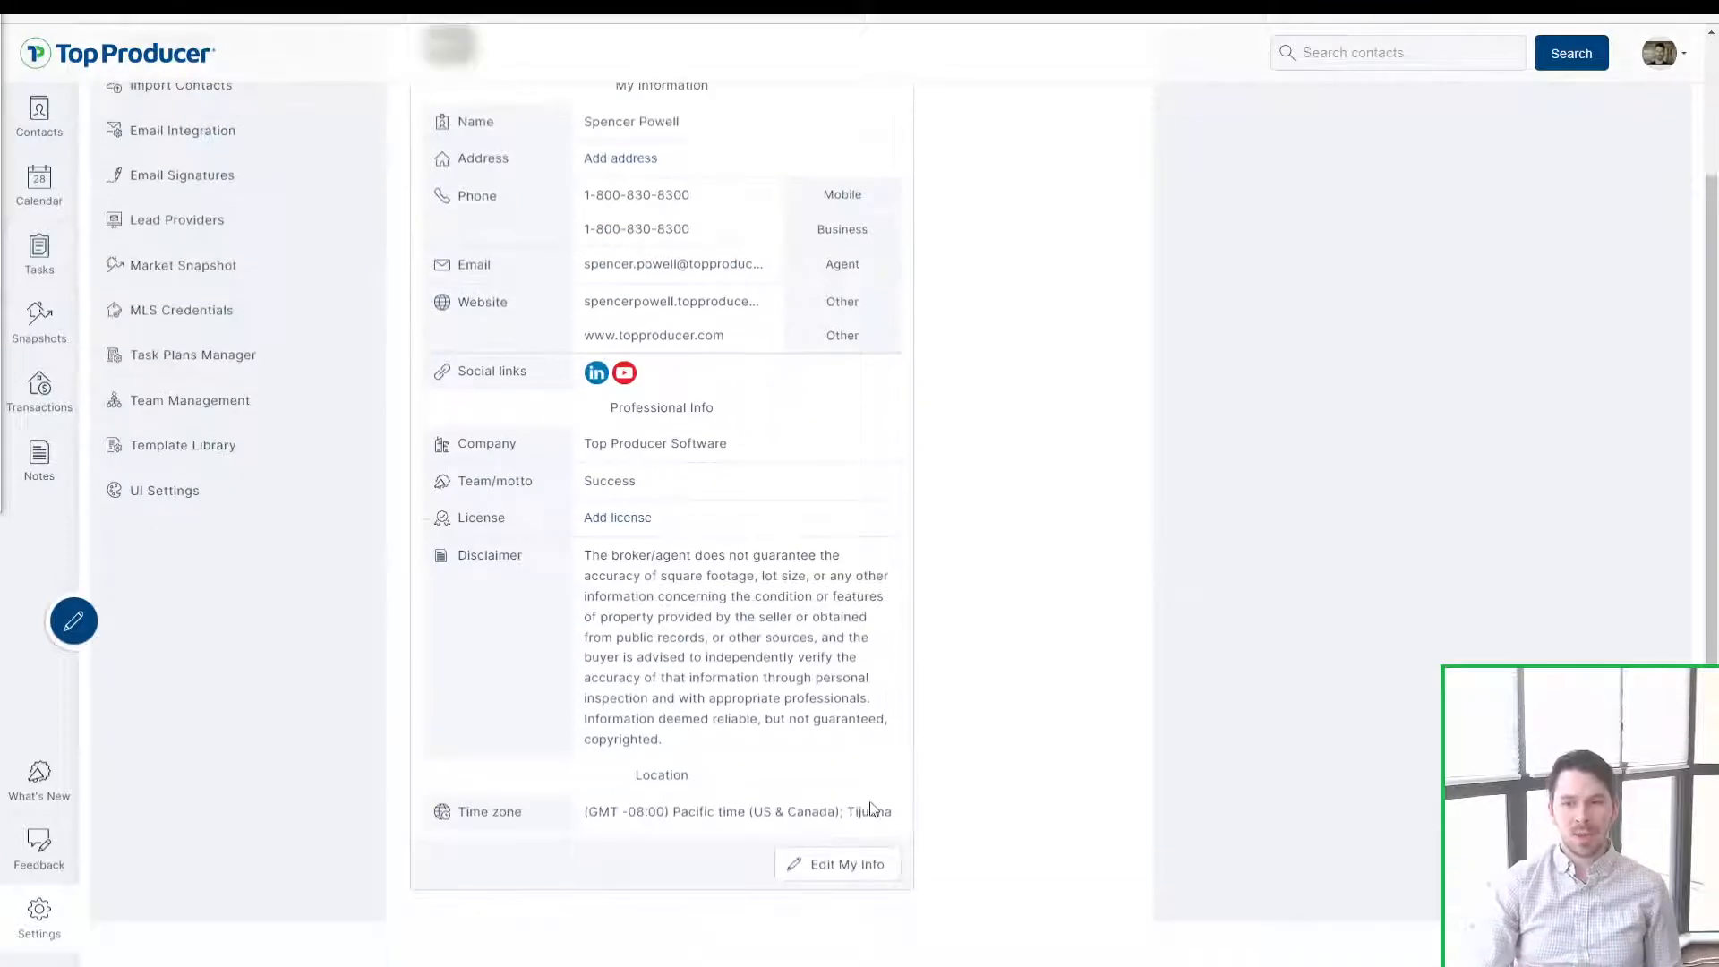
{"action": "scroll", "coordinate": [1057, 843], "scroll_direction": "up", "scroll_amount": 1}
{"action": "scroll", "coordinate": [1029, 855], "scroll_direction": "down", "scroll_amount": 2}
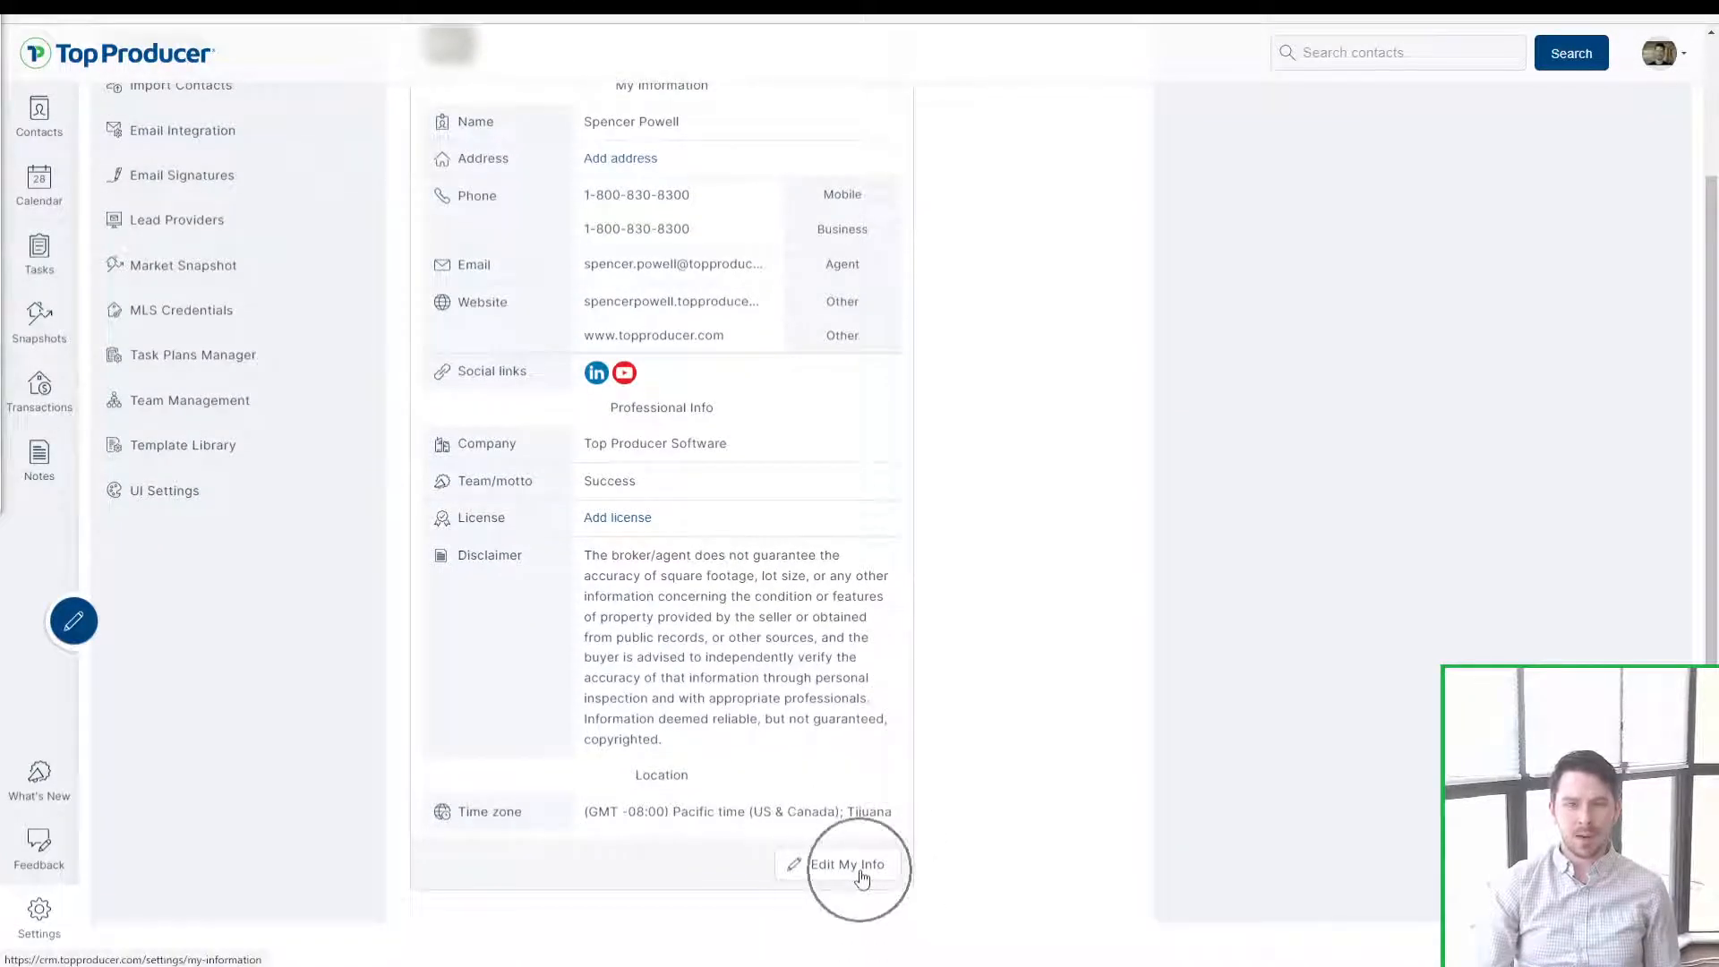
Step: Edit My Information and review its agent details, Professional info and Branding sections
{"action": "left_click", "coordinate": [862, 876]}
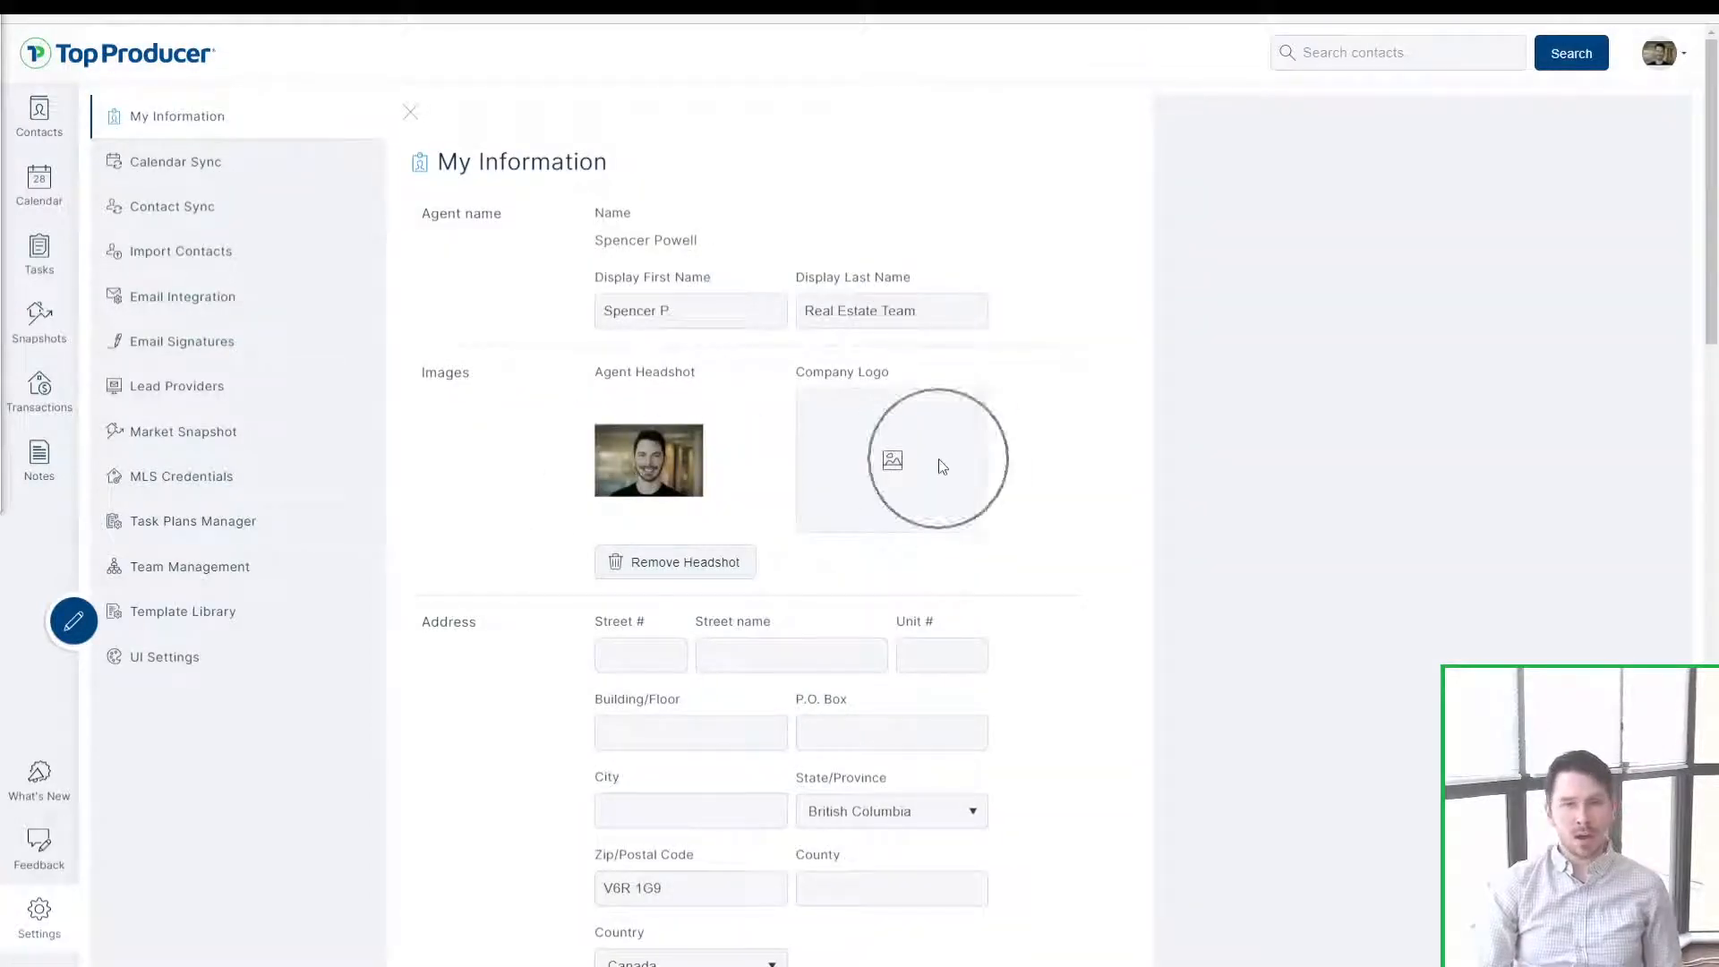
{"action": "scroll", "coordinate": [740, 480], "scroll_direction": "down", "scroll_amount": 5}
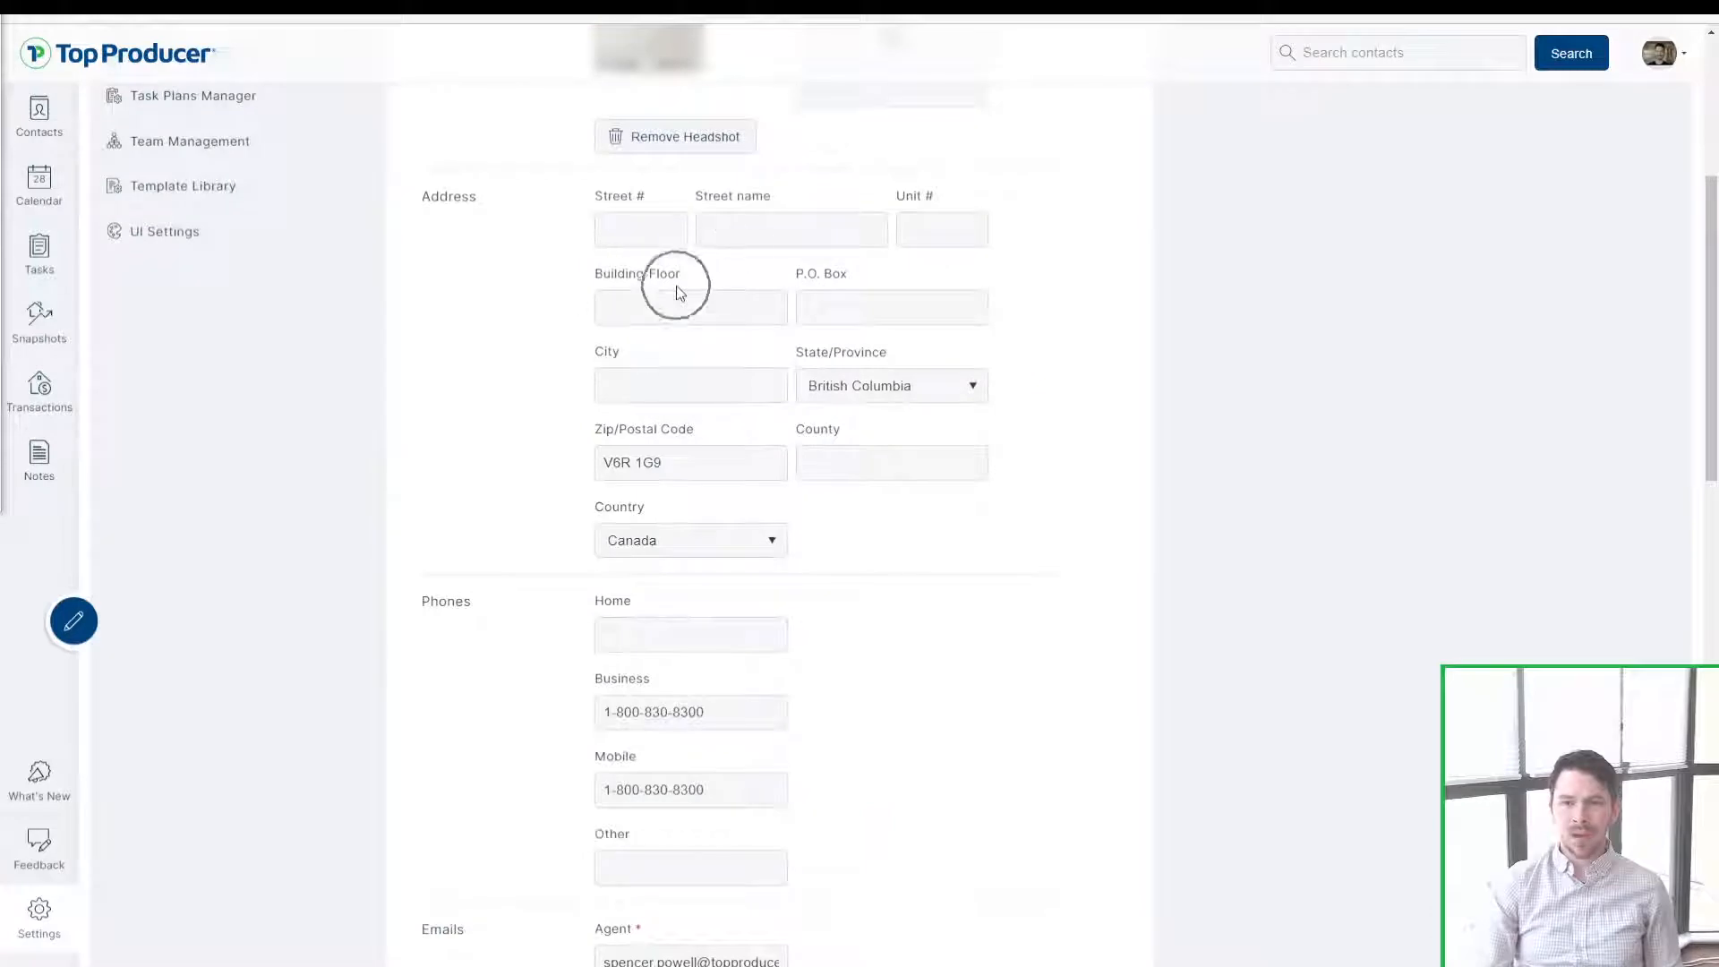
{"action": "scroll", "coordinate": [501, 313], "scroll_direction": "down", "scroll_amount": 3}
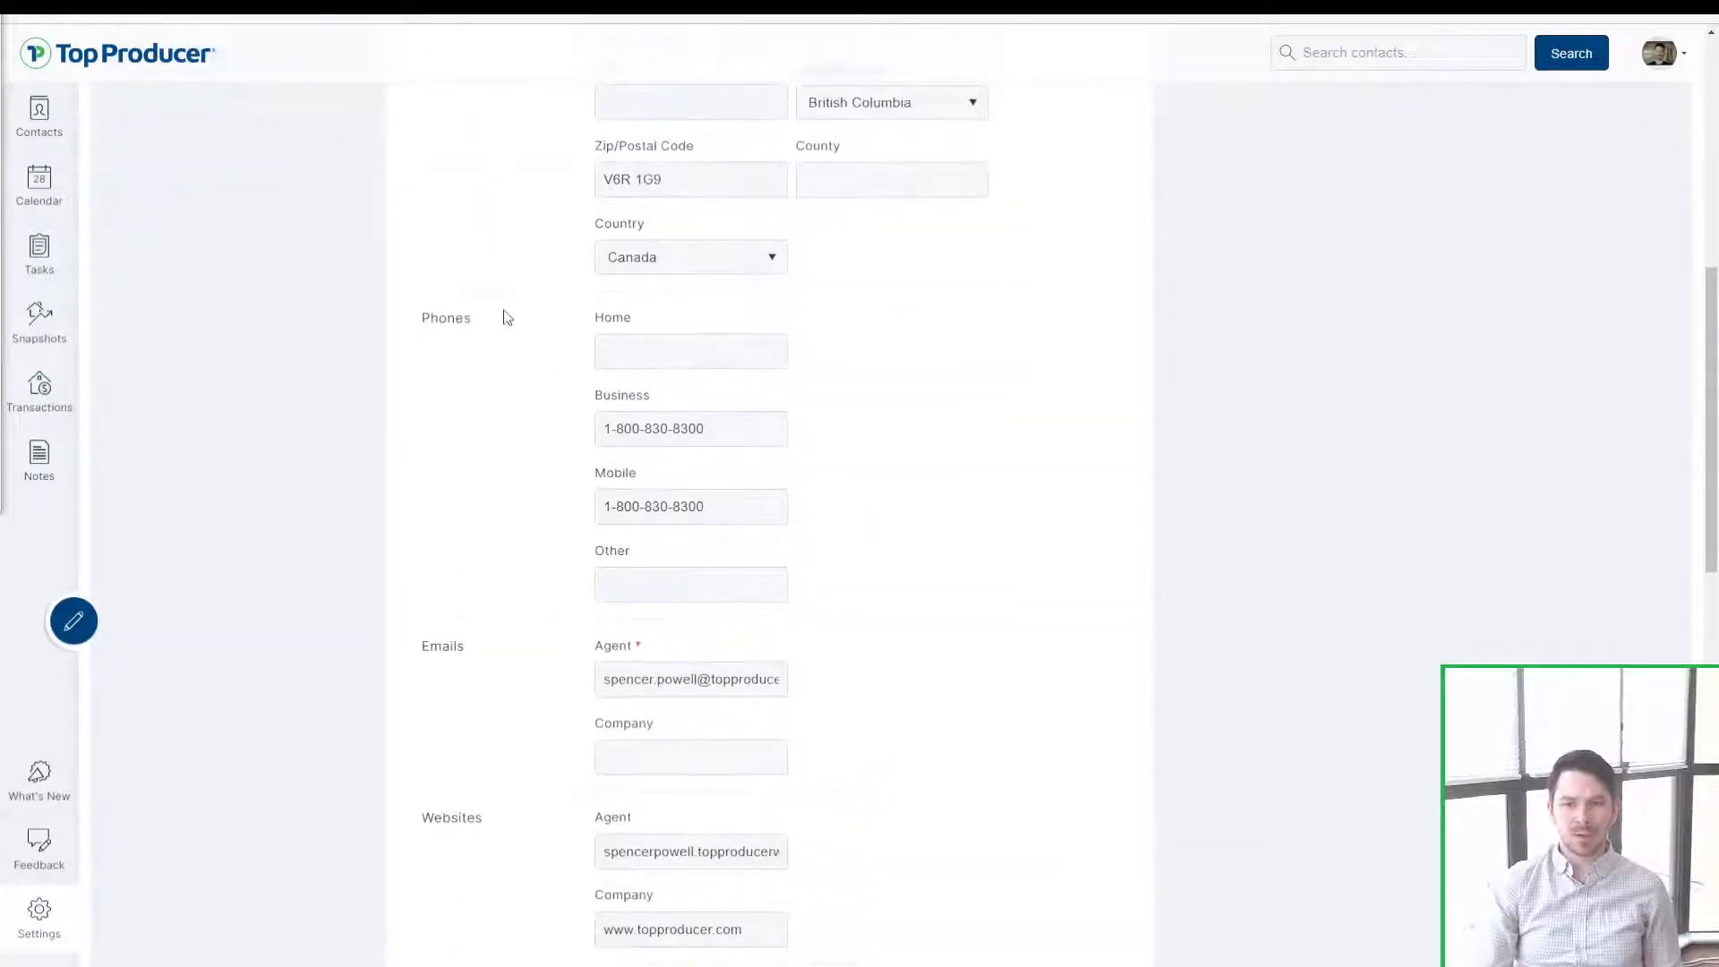
{"action": "scroll", "coordinate": [515, 448], "scroll_direction": "down", "scroll_amount": 3}
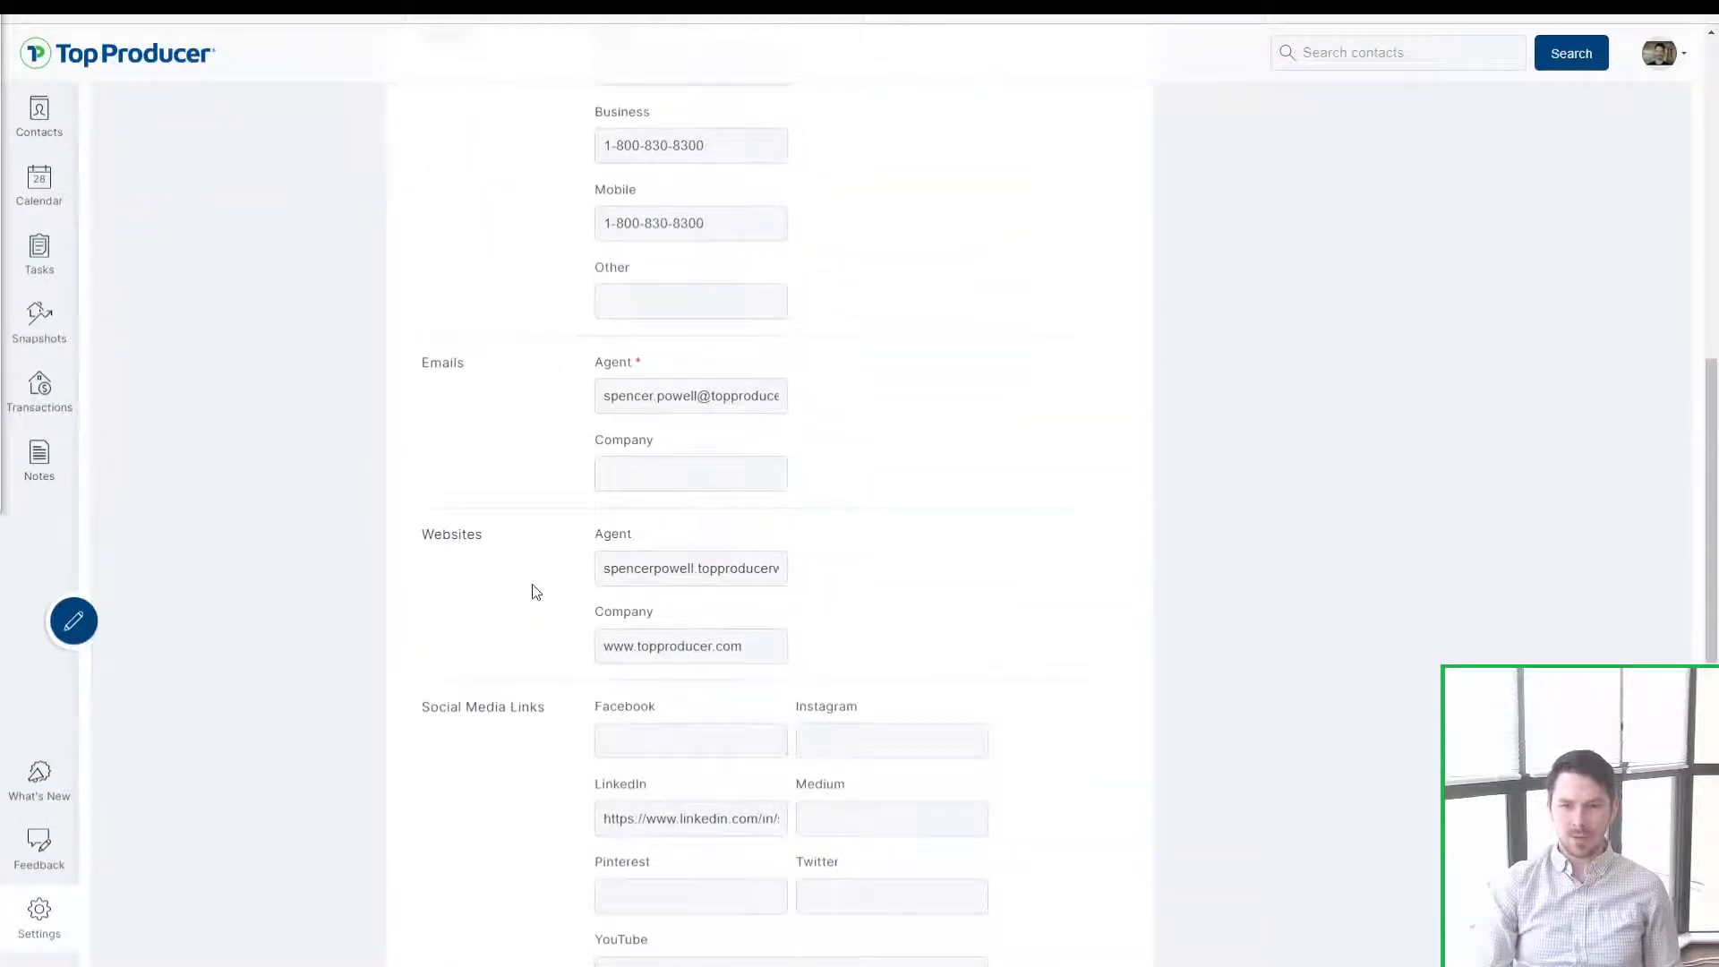
{"action": "scroll", "coordinate": [528, 573], "scroll_direction": "down", "scroll_amount": 3}
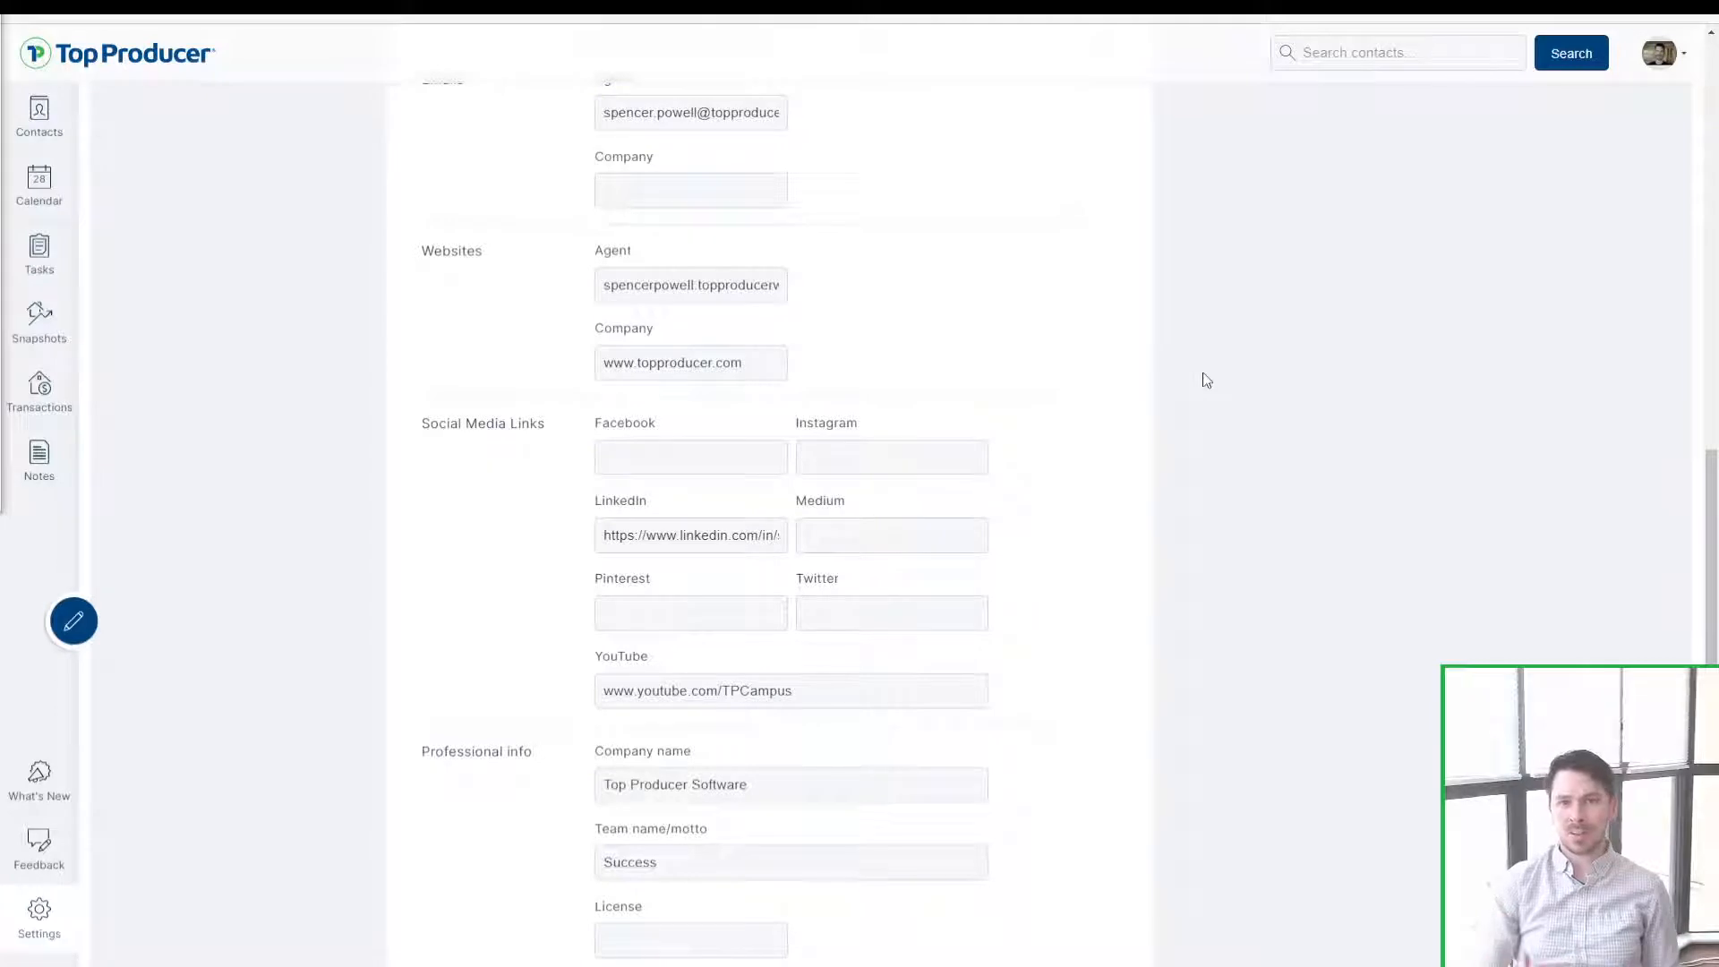
{"action": "scroll", "coordinate": [1206, 381], "scroll_direction": "down", "scroll_amount": 5}
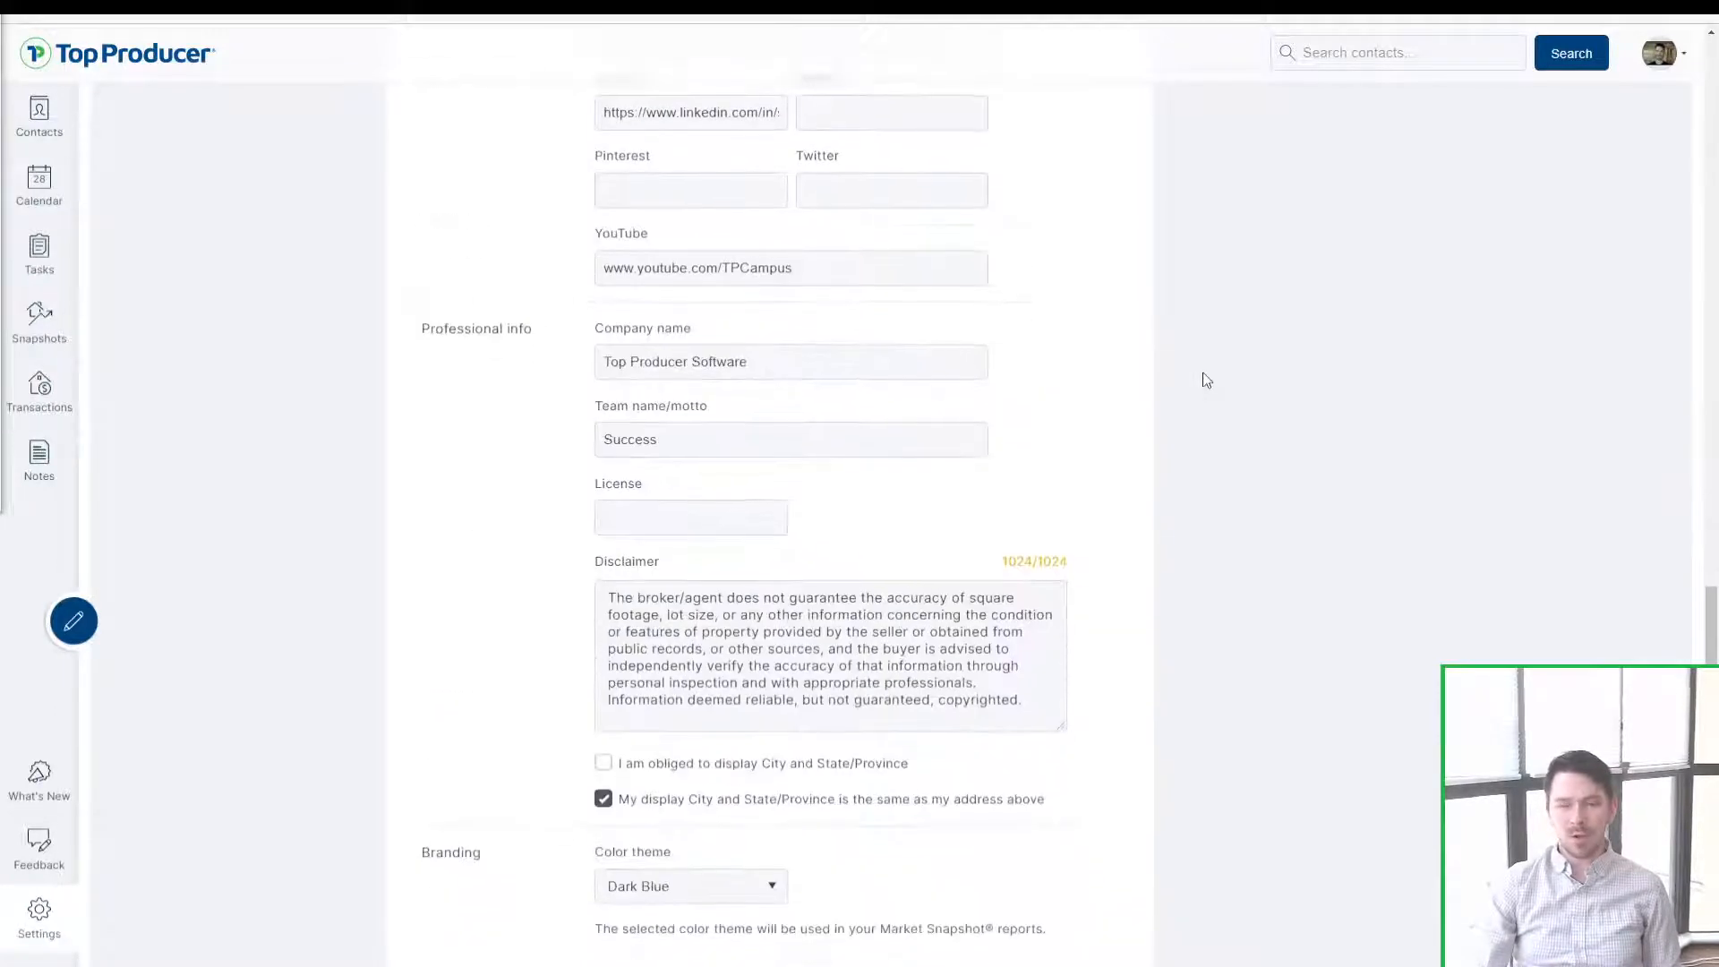
{"action": "scroll", "coordinate": [1201, 376], "scroll_direction": "up", "scroll_amount": 15}
{"action": "scroll", "coordinate": [1125, 713], "scroll_direction": "up", "scroll_amount": 5}
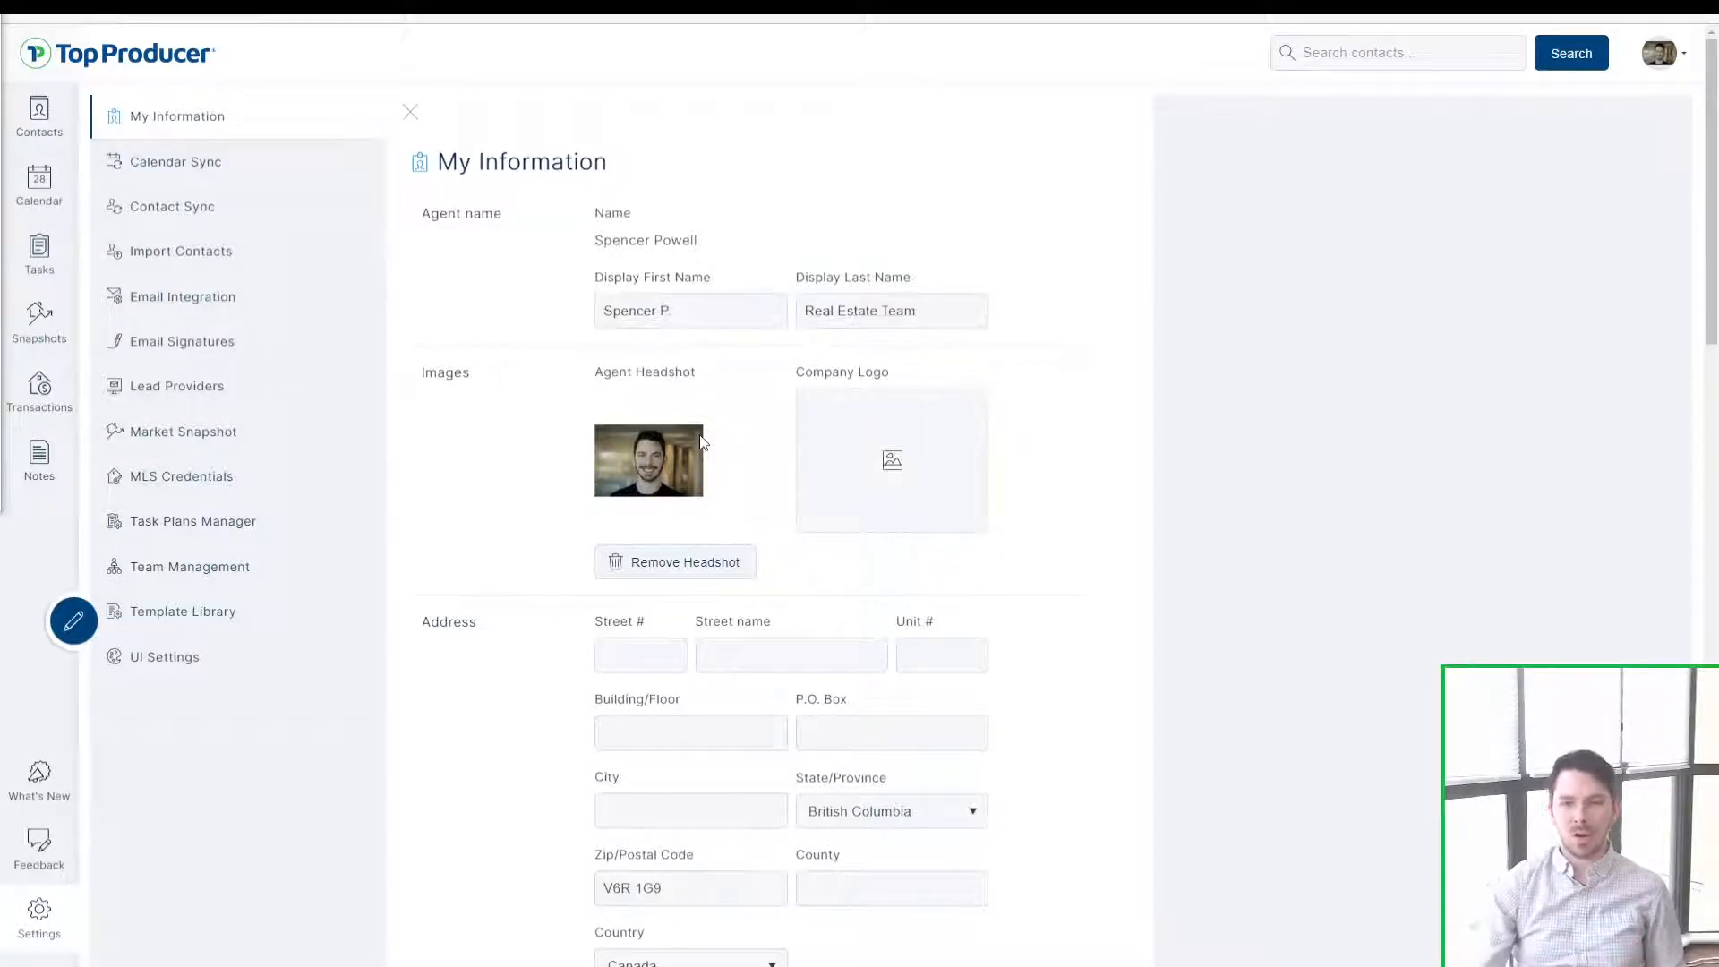
{"action": "scroll", "coordinate": [700, 441], "scroll_direction": "down", "scroll_amount": 20}
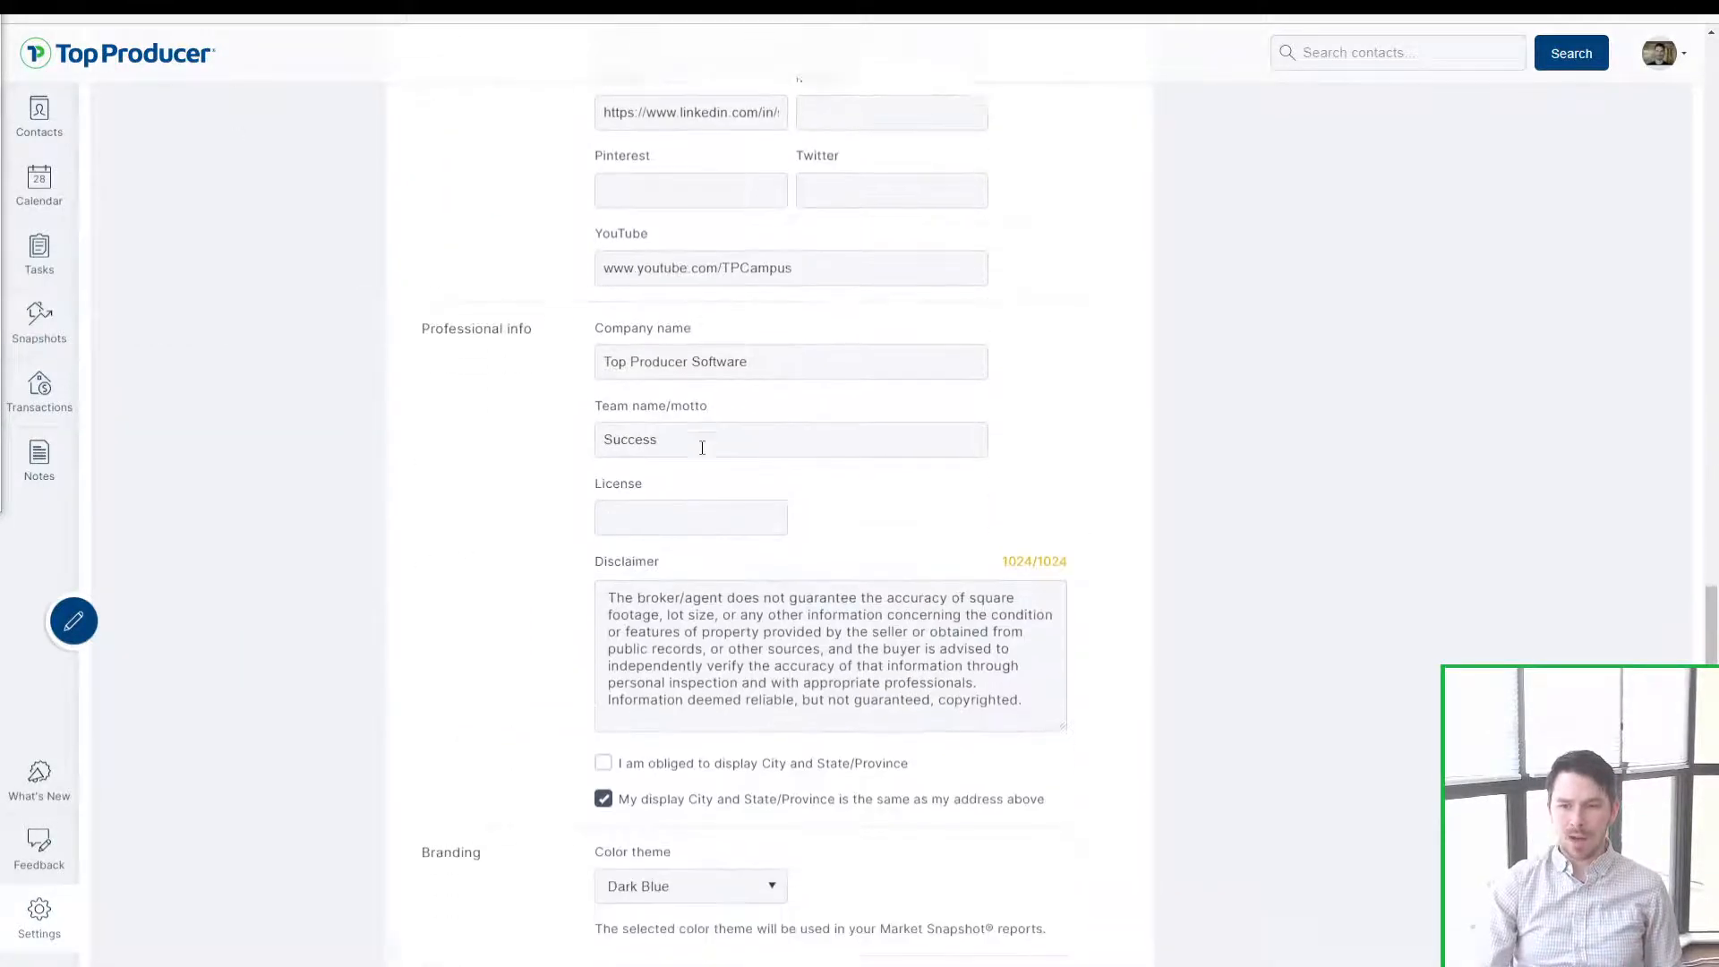
{"action": "scroll", "coordinate": [702, 448], "scroll_direction": "down", "scroll_amount": 3}
{"action": "left_click", "coordinate": [672, 697]}
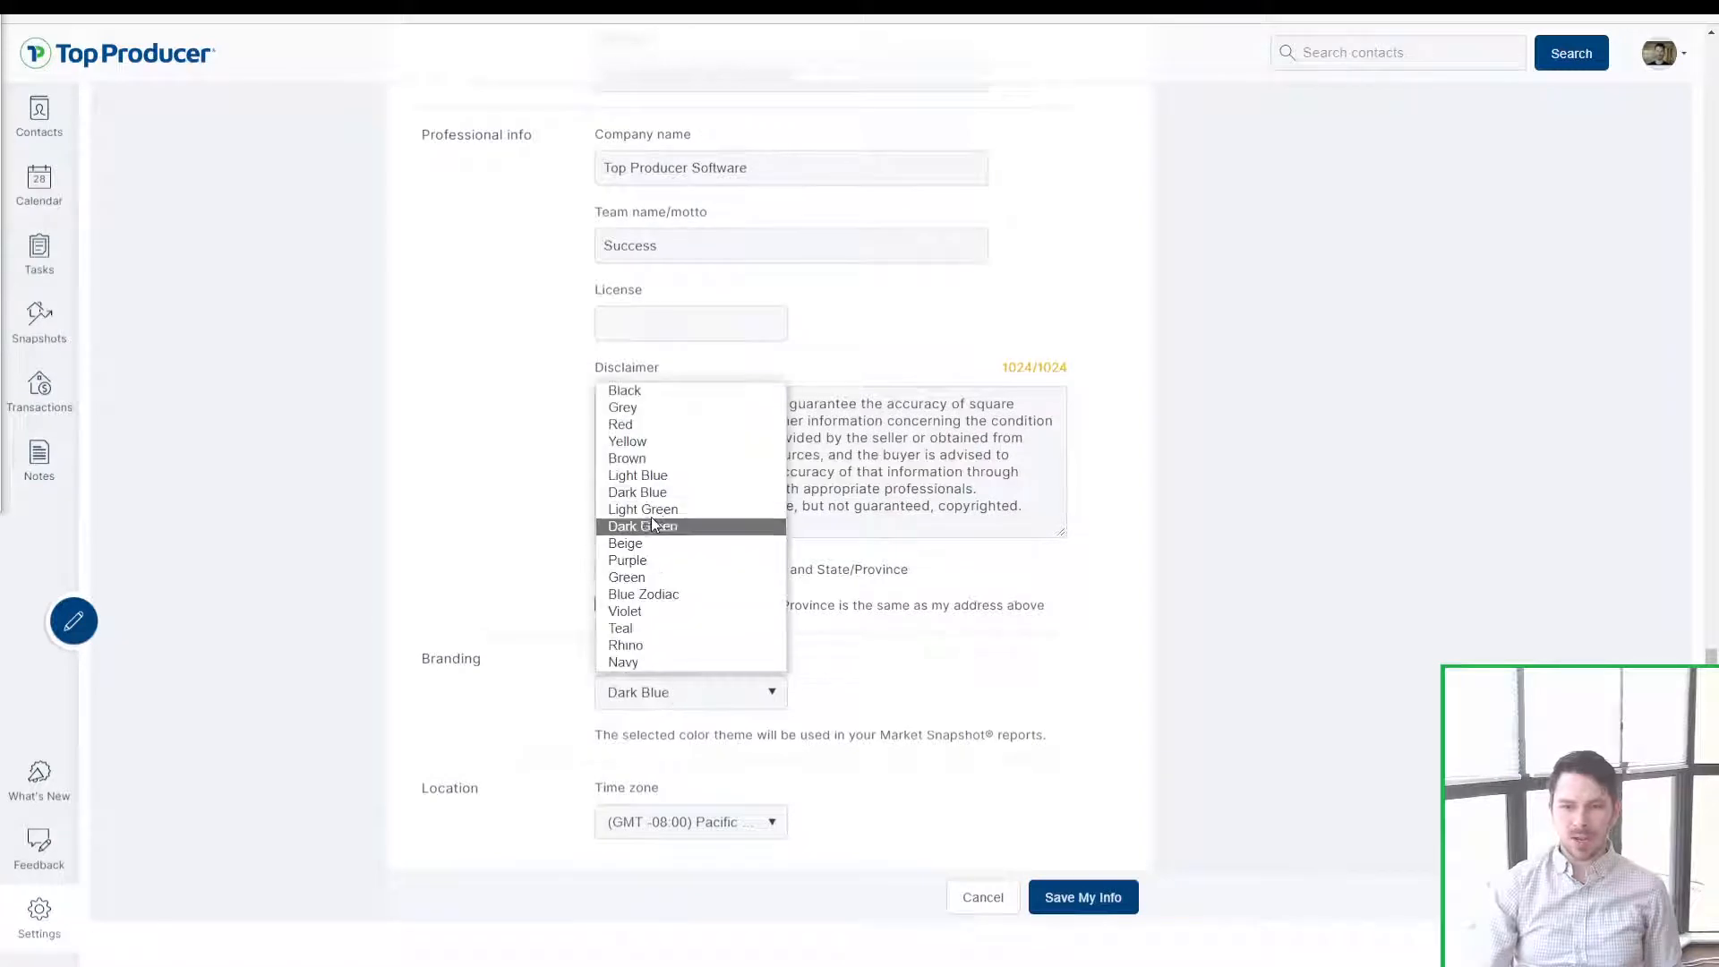
{"action": "left_click", "coordinate": [505, 550]}
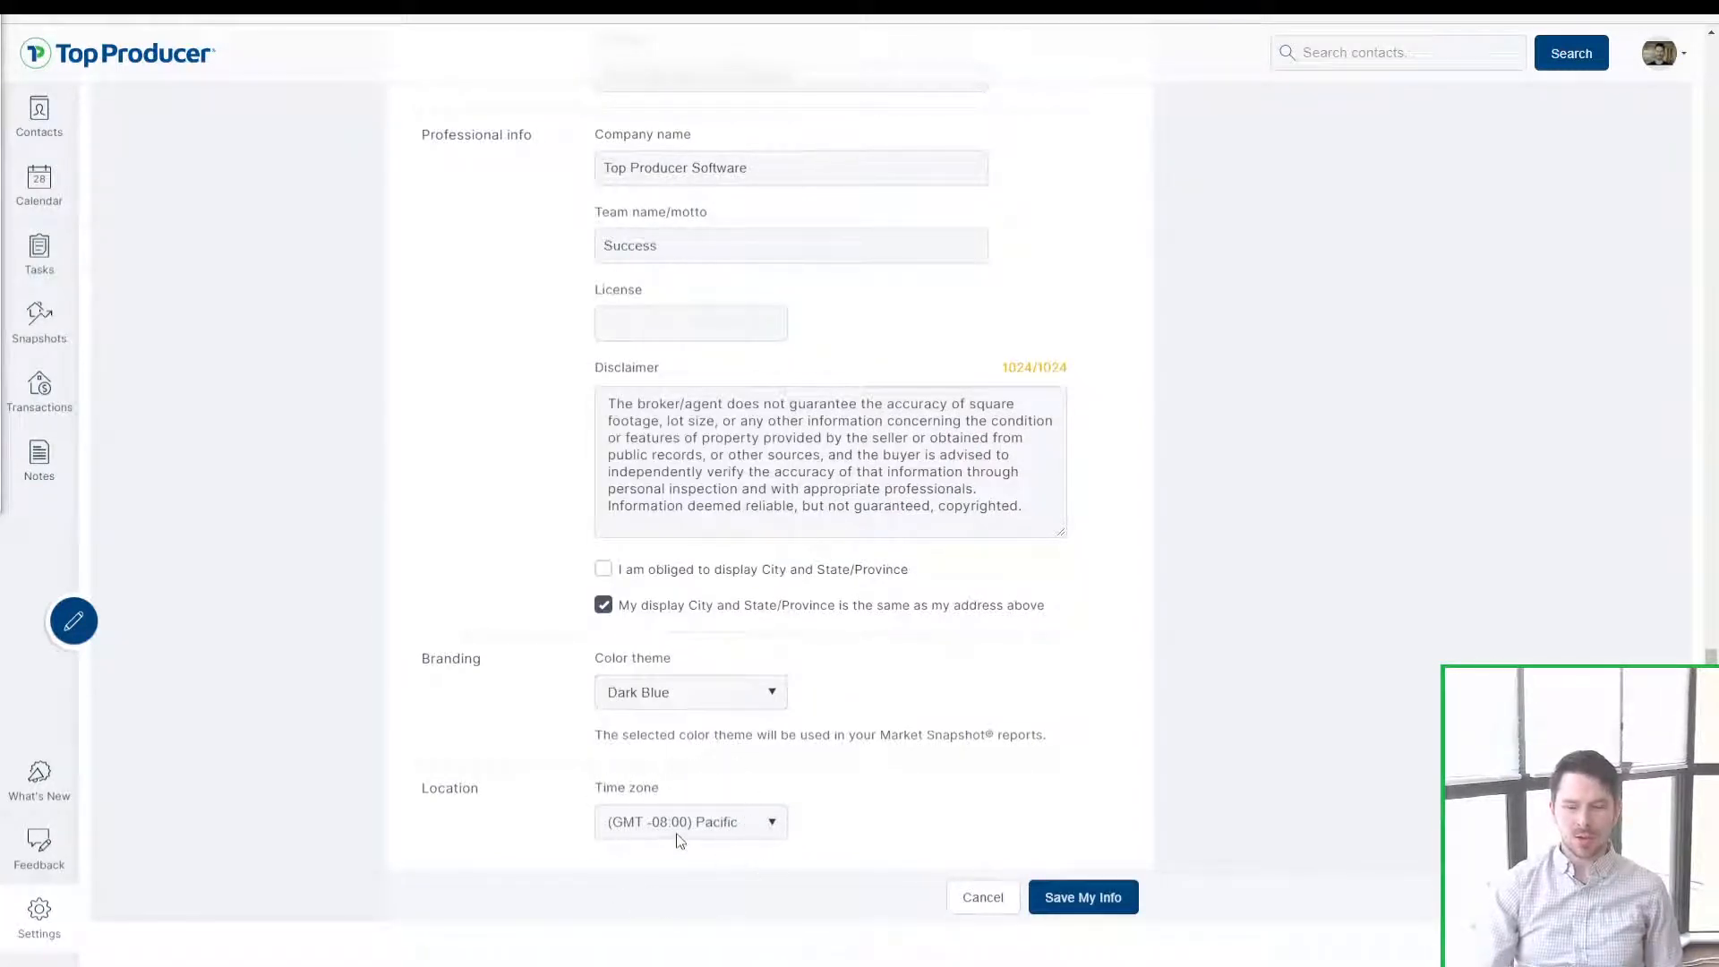
{"action": "scroll", "coordinate": [679, 838], "scroll_direction": "up", "scroll_amount": 3}
{"action": "scroll", "coordinate": [537, 602], "scroll_direction": "up", "scroll_amount": 5}
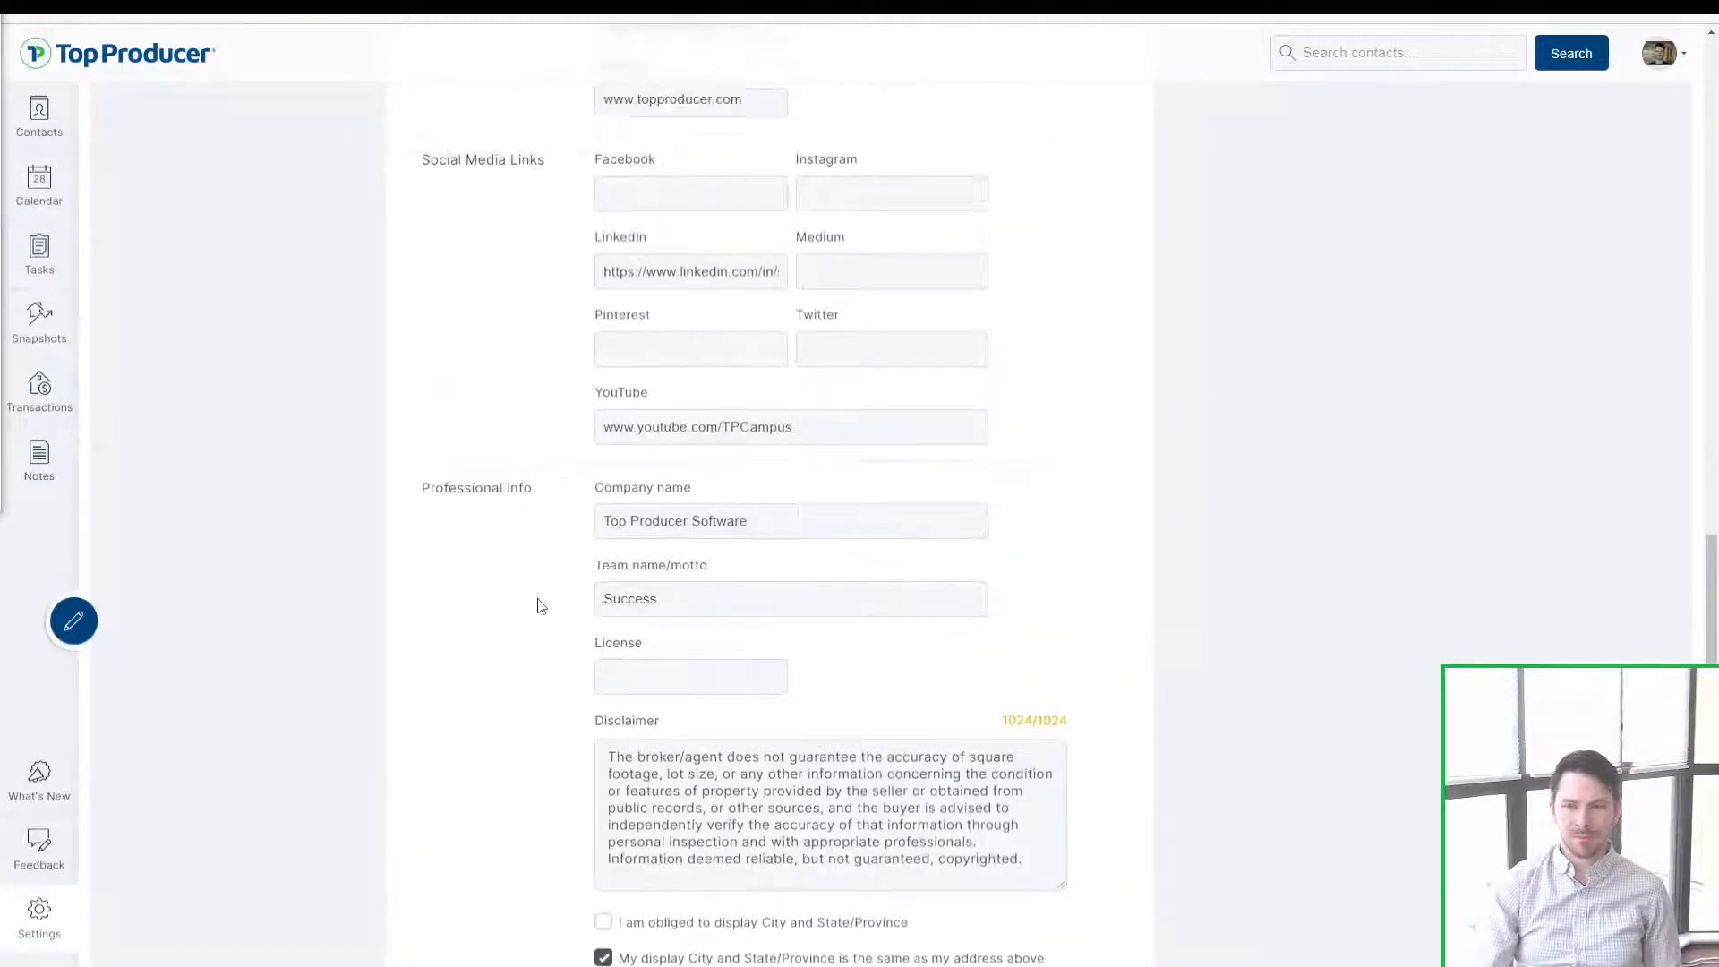
{"action": "scroll", "coordinate": [558, 627], "scroll_direction": "up", "scroll_amount": 2}
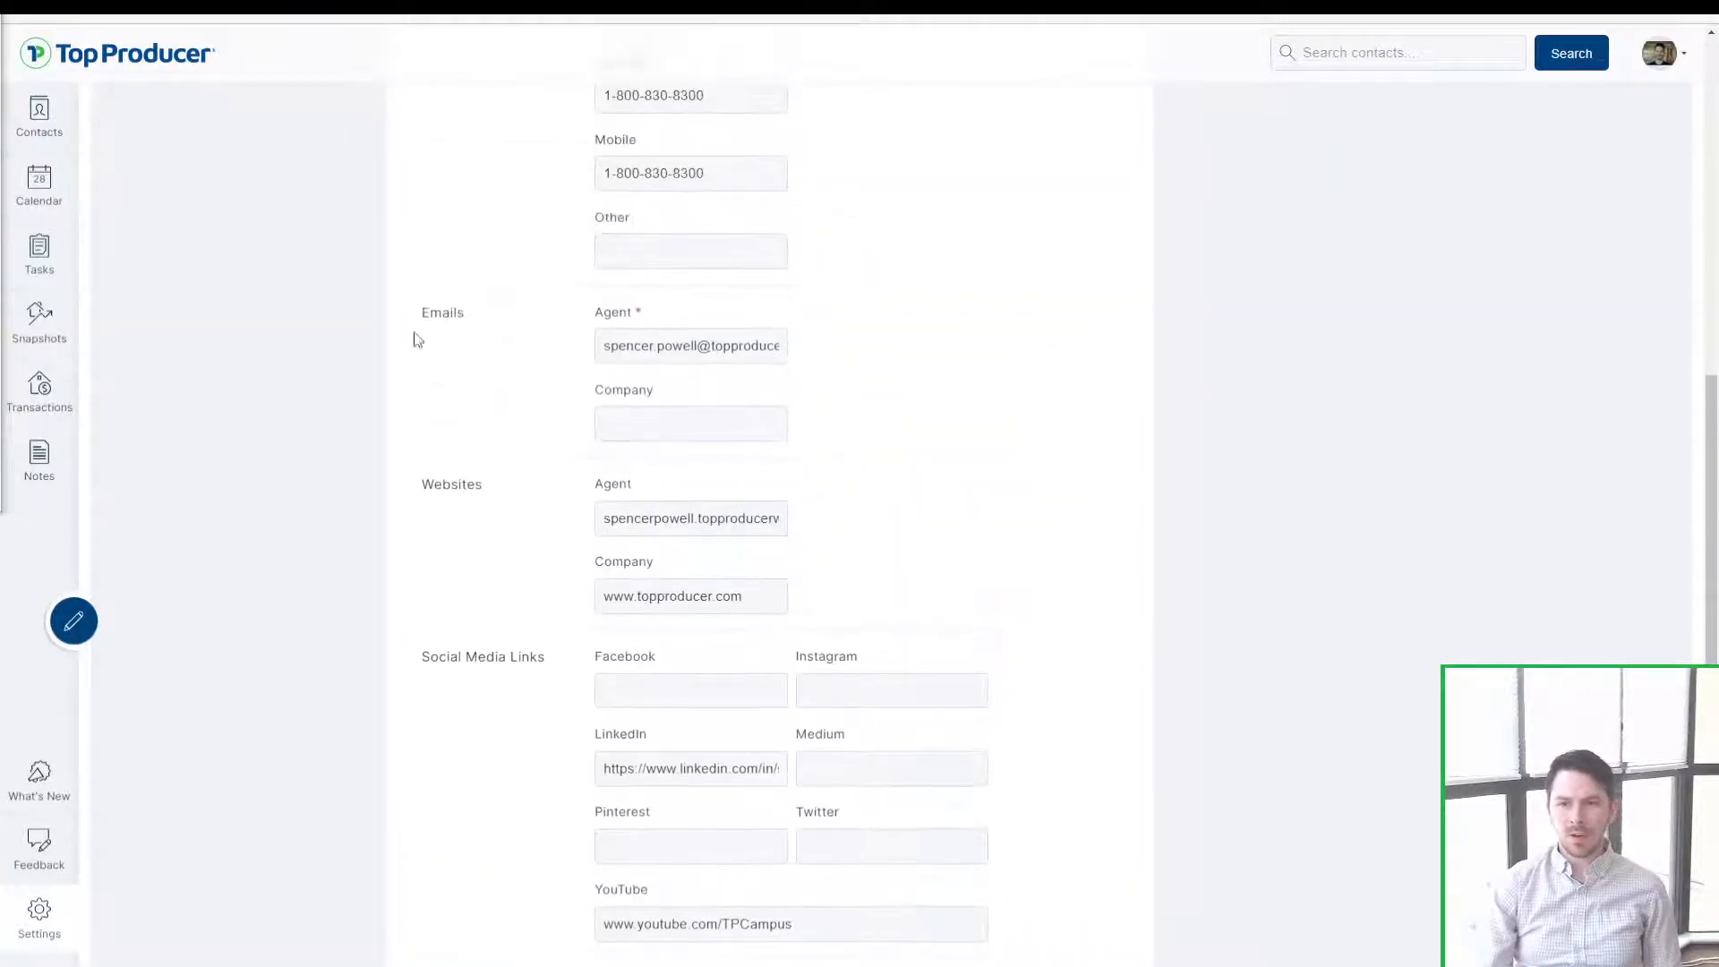
{"action": "double_click", "coordinate": [462, 315]}
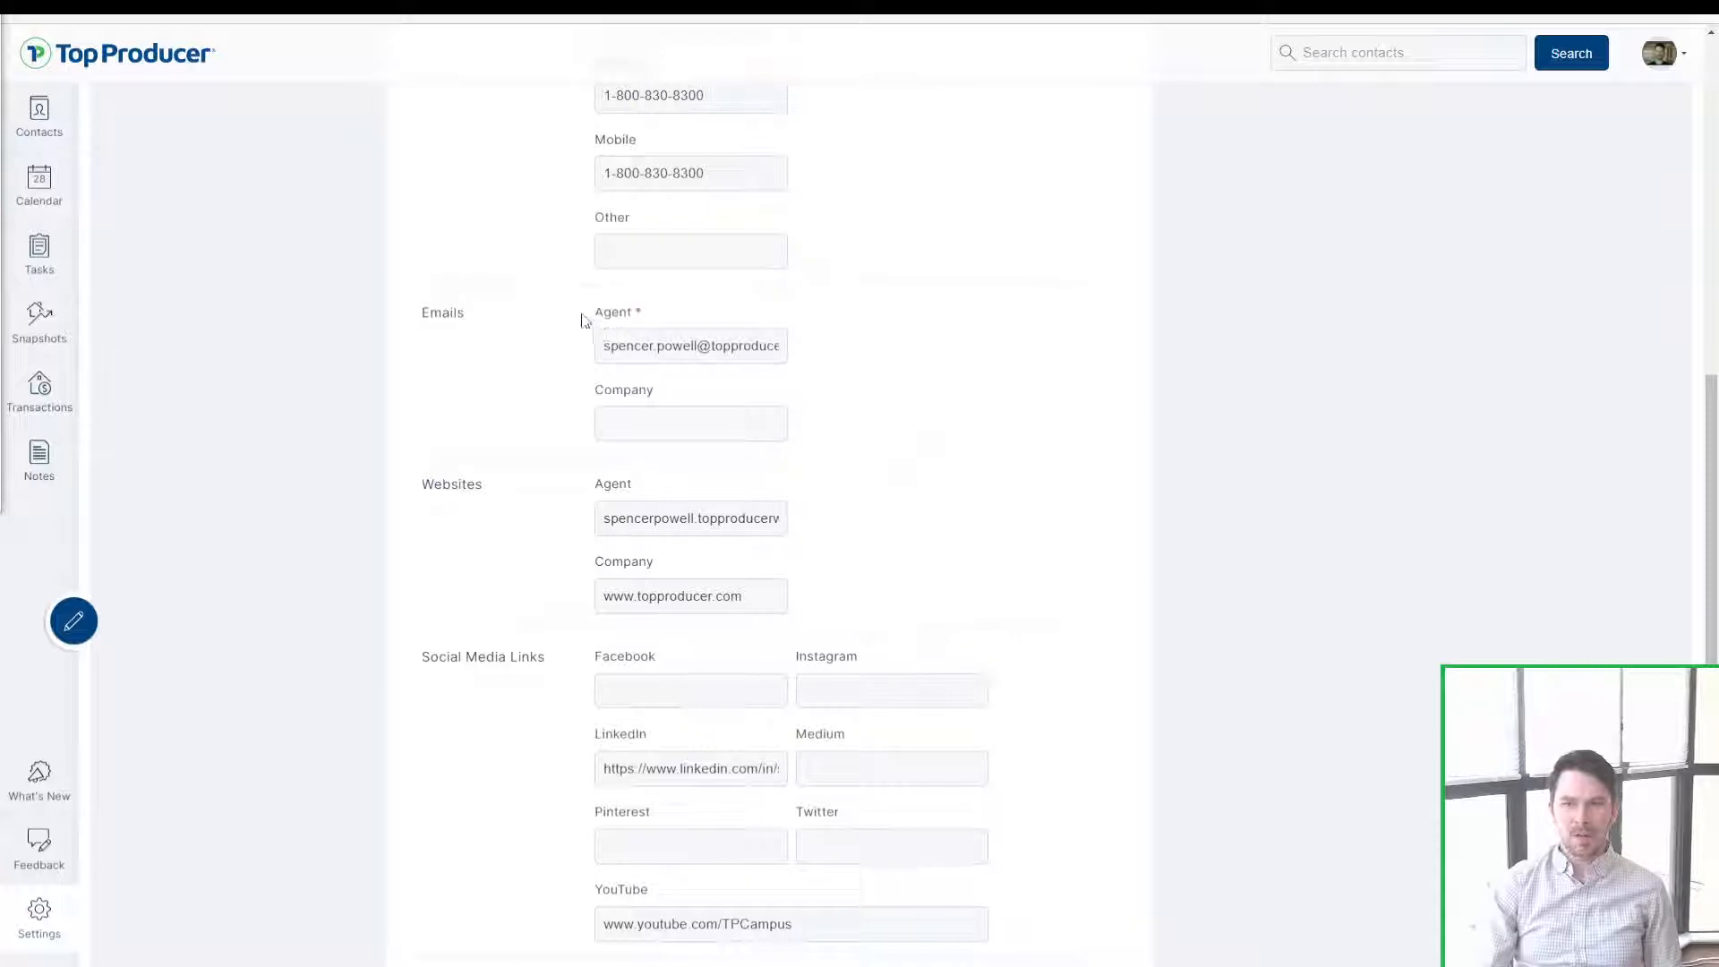
{"action": "double_click", "coordinate": [616, 314]}
{"action": "left_click", "coordinate": [650, 353]}
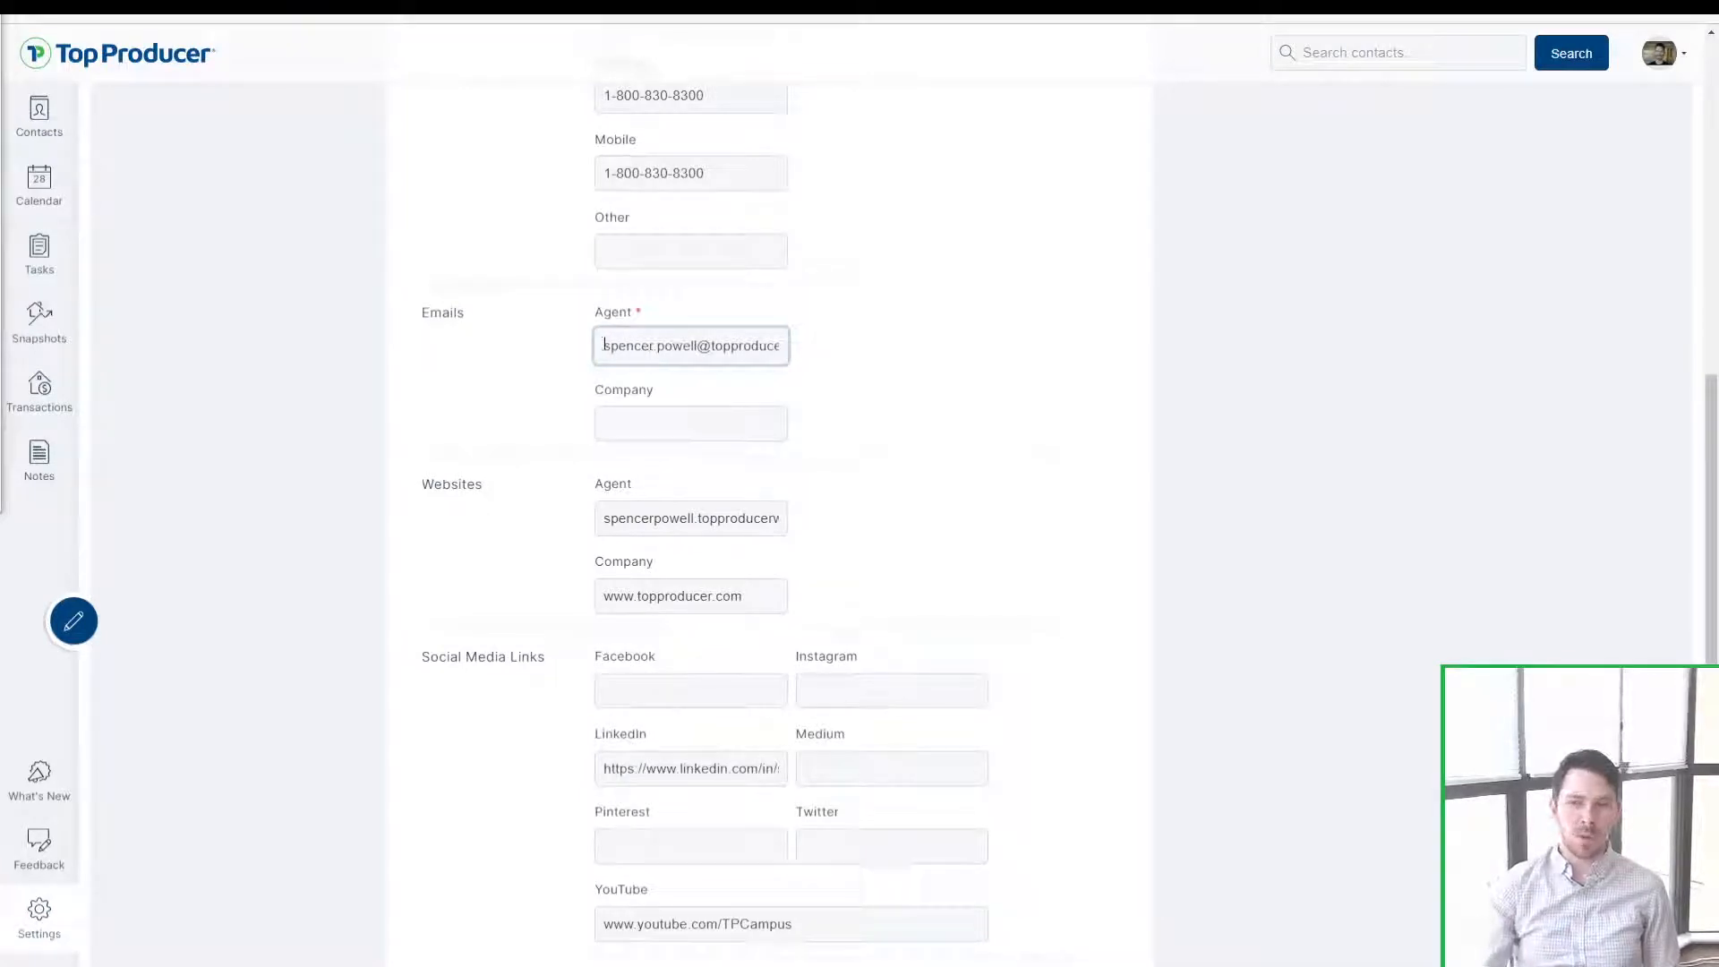
{"action": "left_click_drag", "start_coordinate": [604, 345], "coordinate": [950, 366]}
{"action": "left_click", "coordinate": [672, 353]}
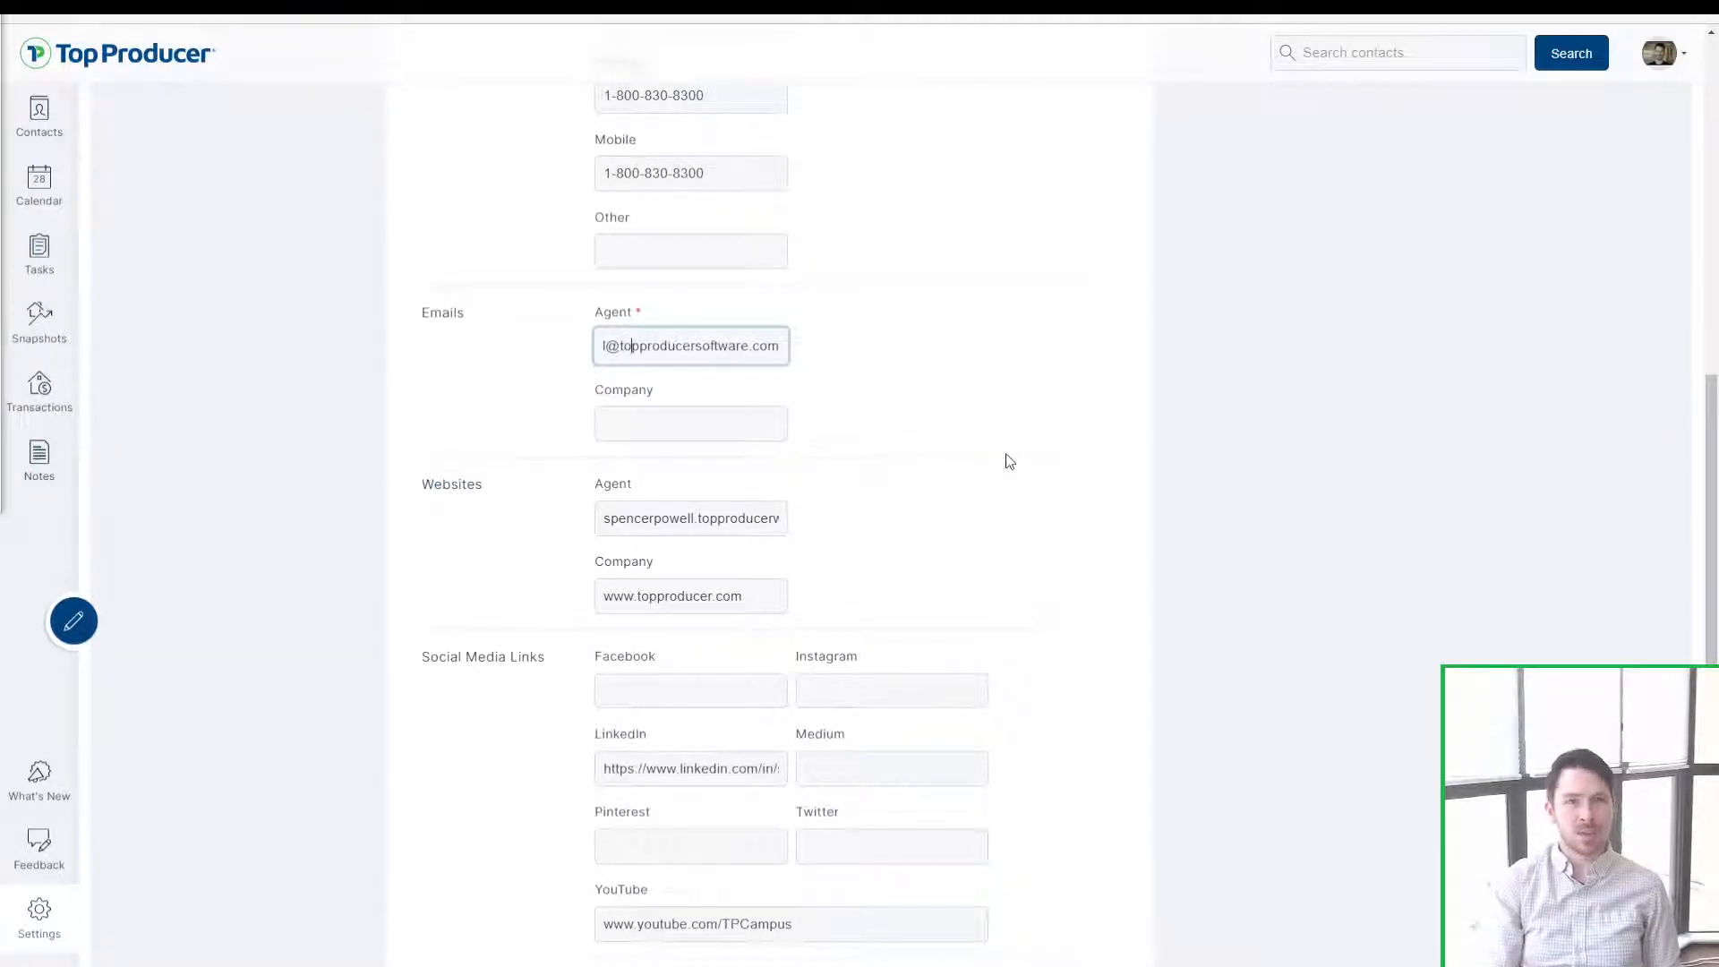
{"action": "scroll", "coordinate": [1009, 461], "scroll_direction": "down", "scroll_amount": 10}
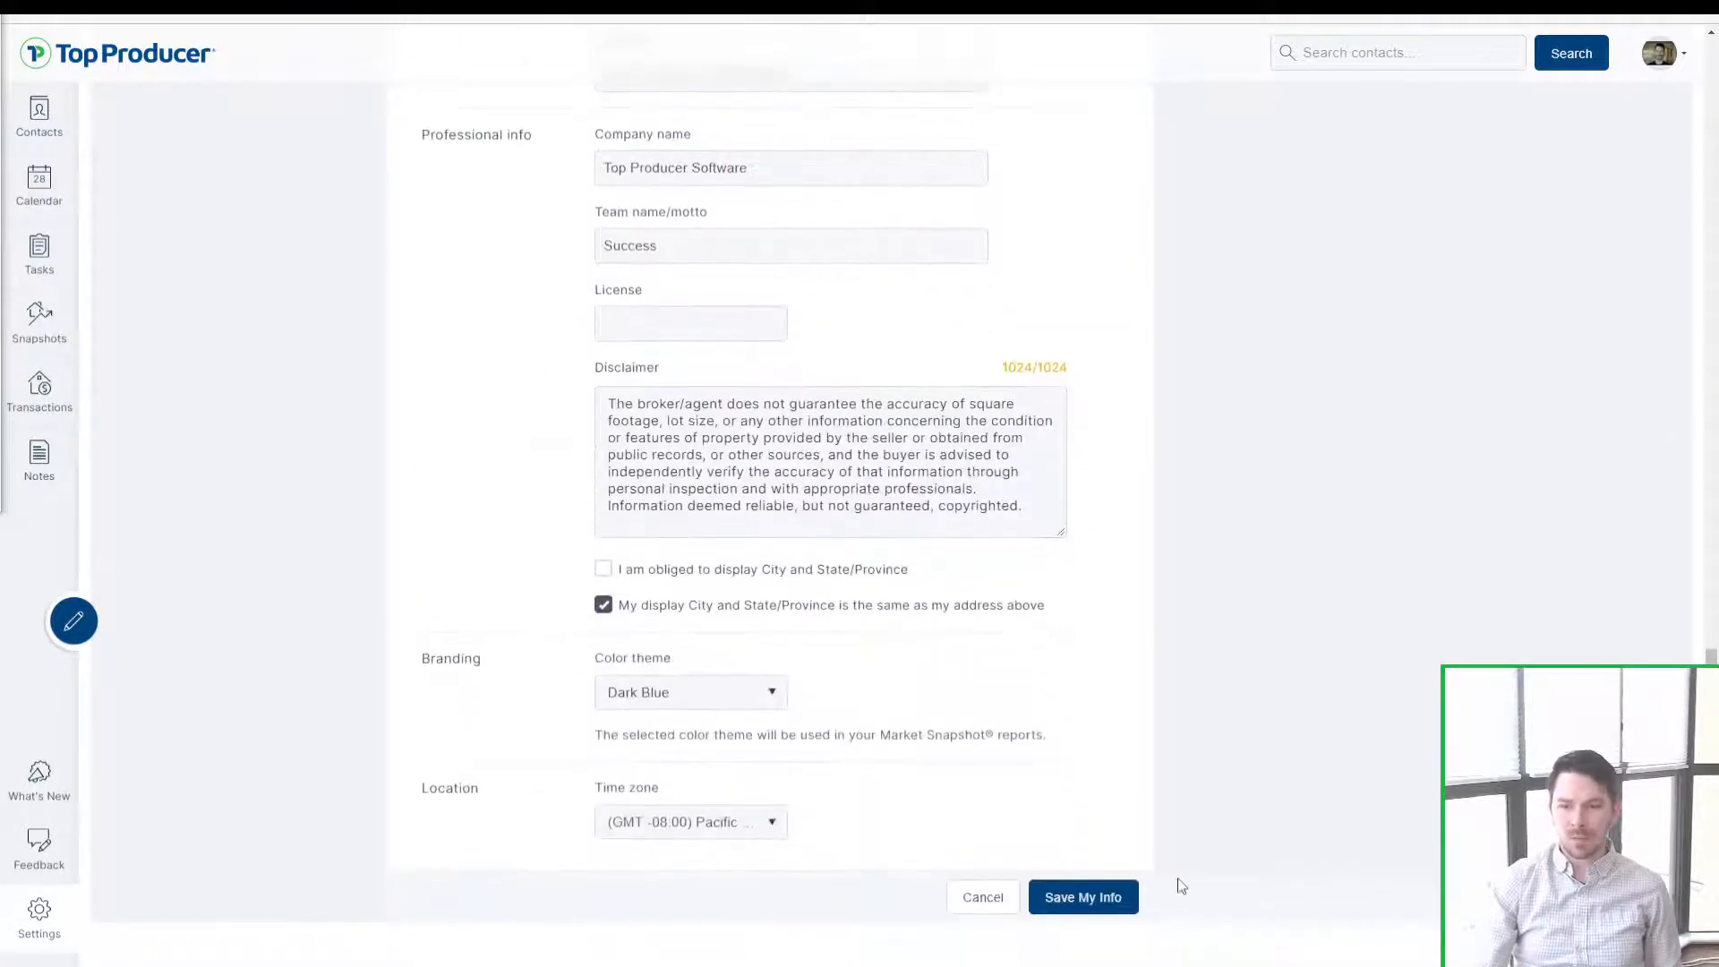
Step: Save the updated My Information profile and go to Calendar Sync settings
{"action": "left_click", "coordinate": [1096, 895]}
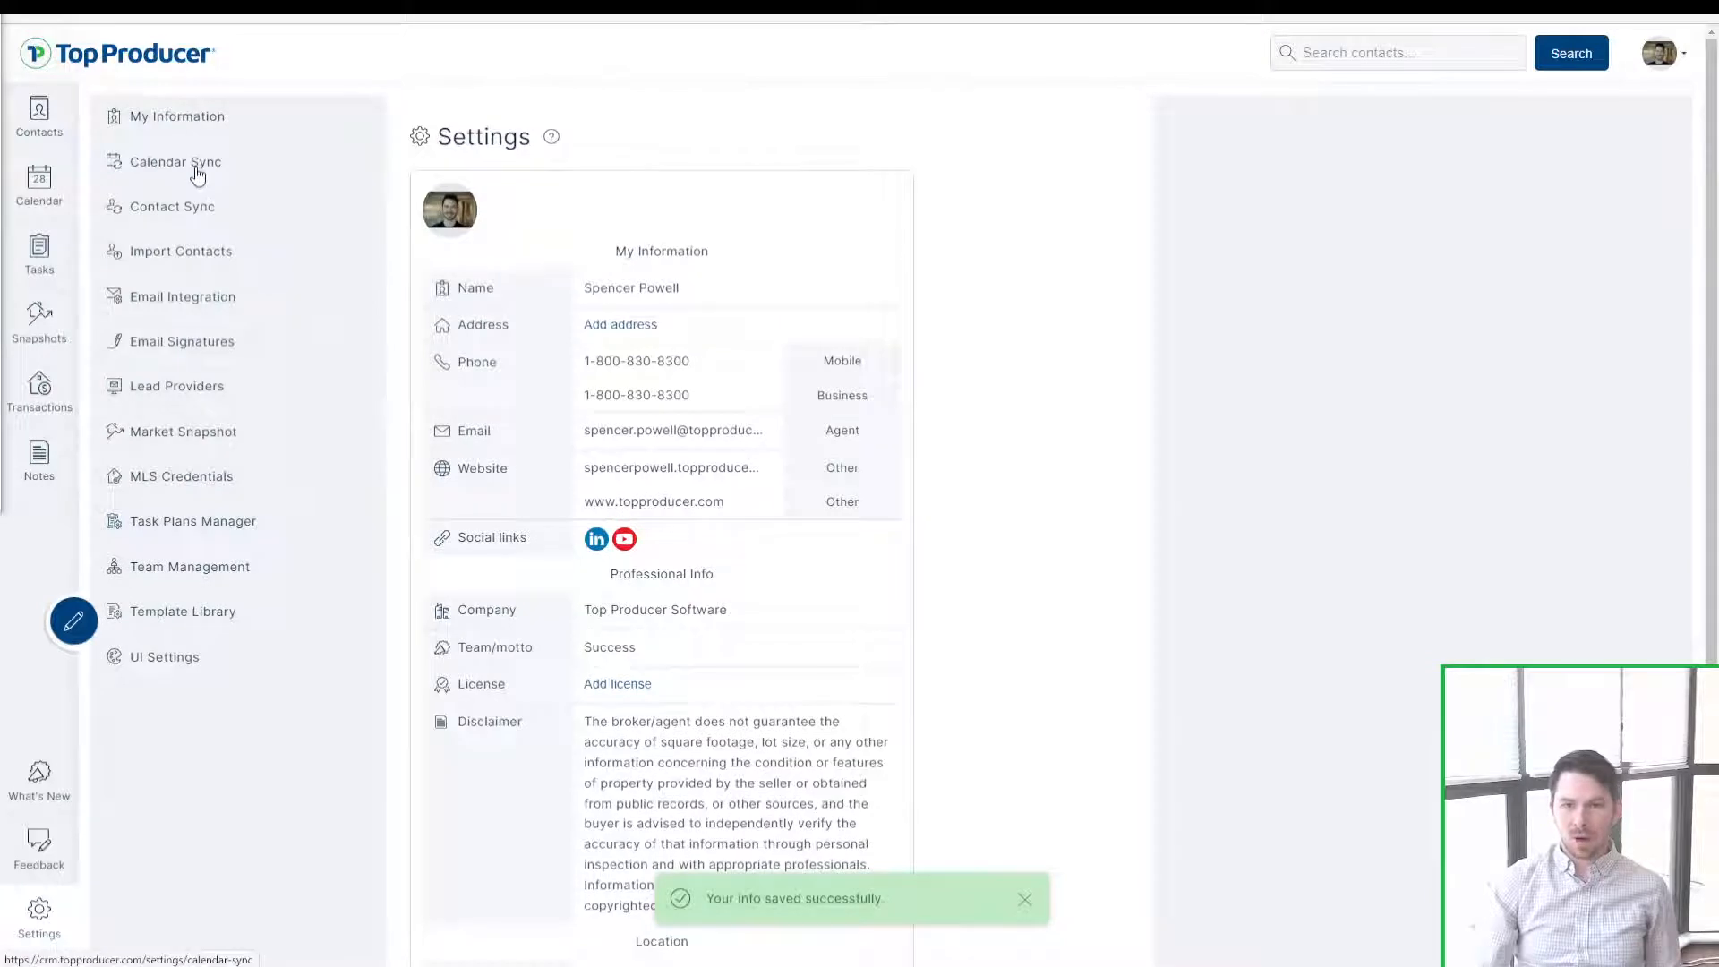
{"action": "left_click", "coordinate": [164, 176]}
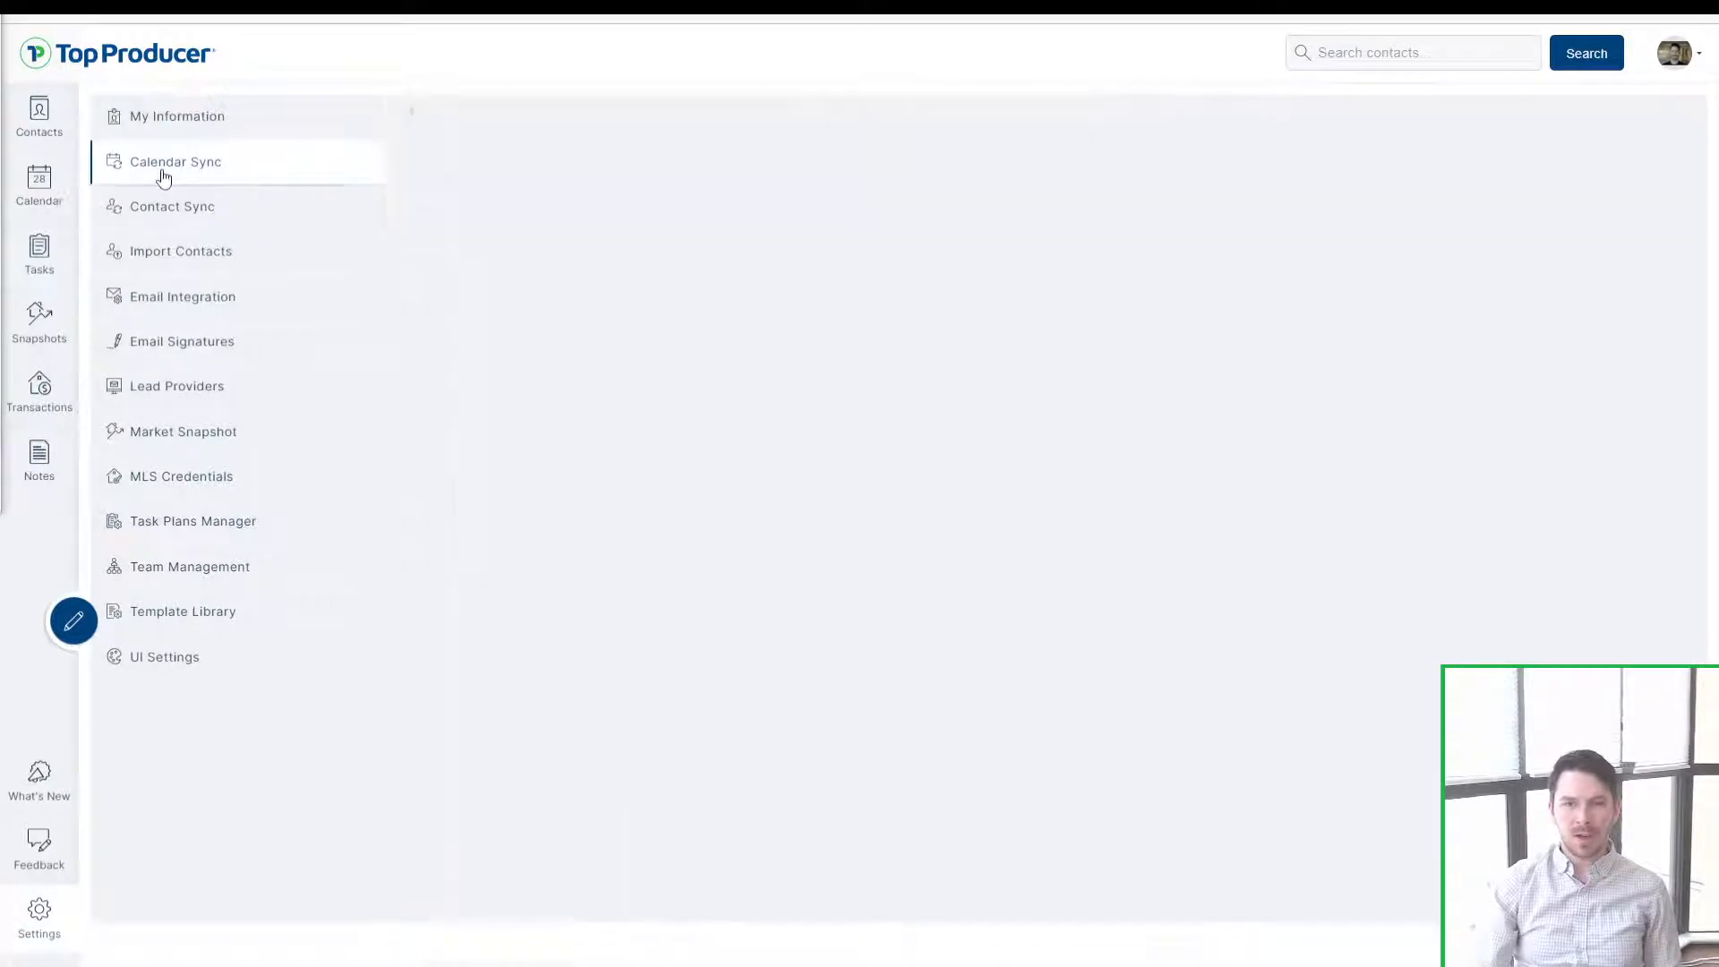
{"action": "left_click", "coordinate": [162, 170]}
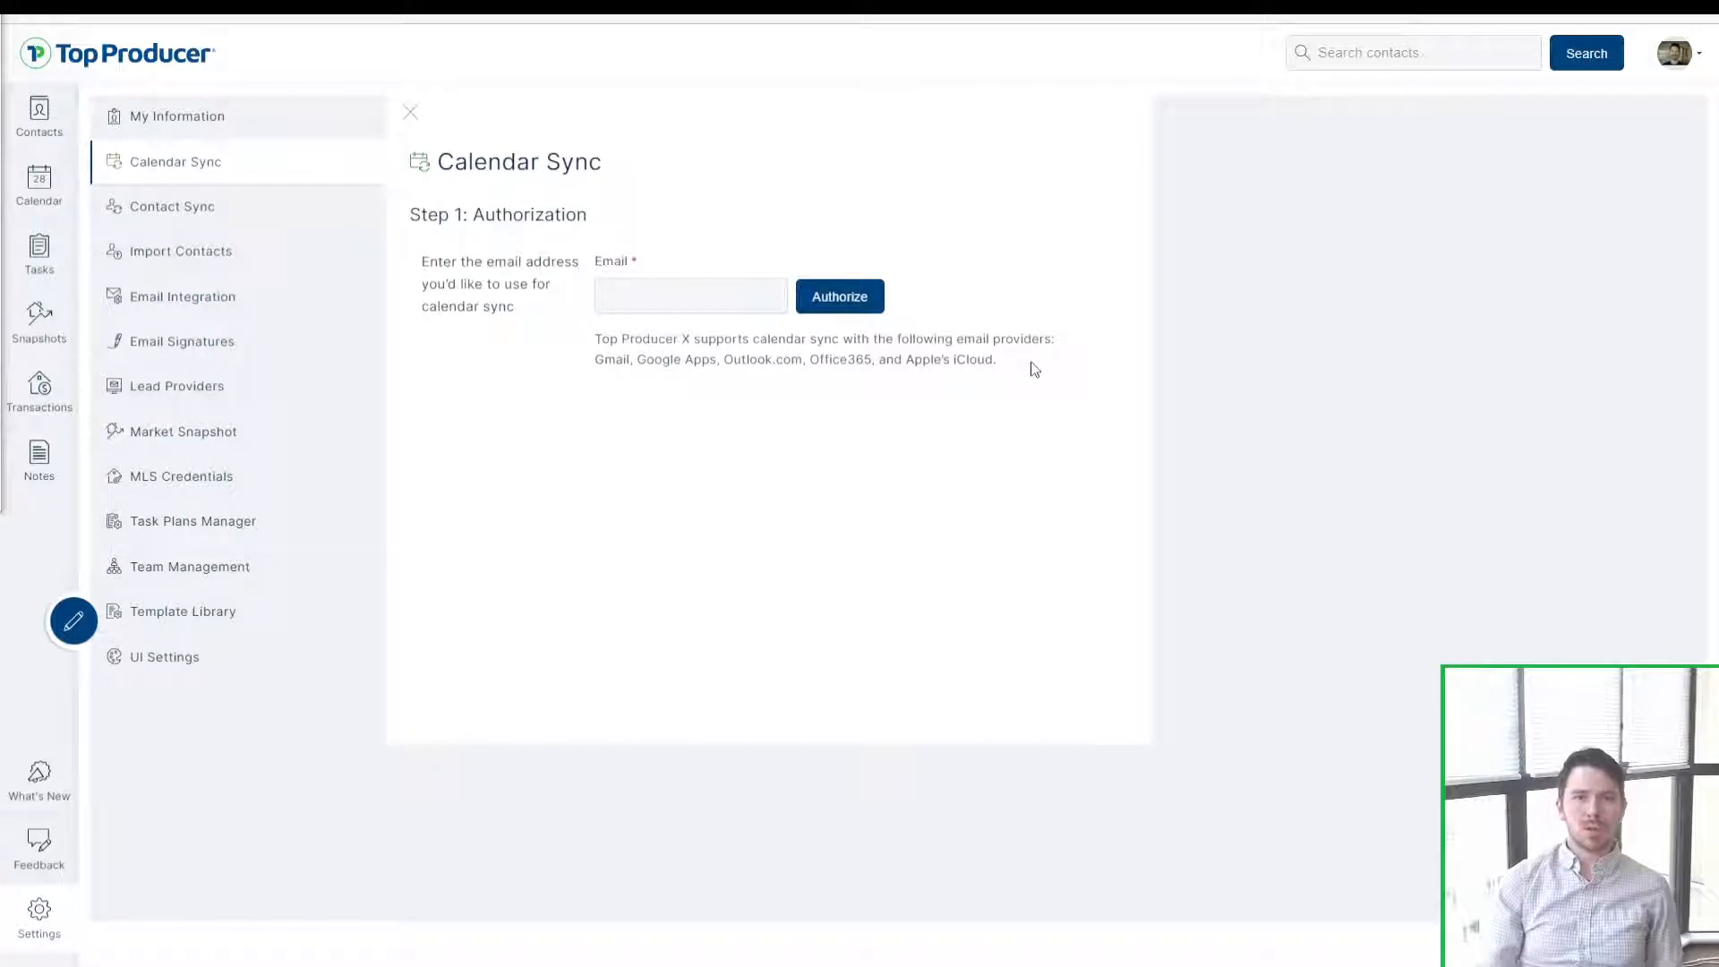
Step: View overdue tasks, opening the first task's wrap-up and closing it unsaved
{"action": "left_click", "coordinate": [40, 255]}
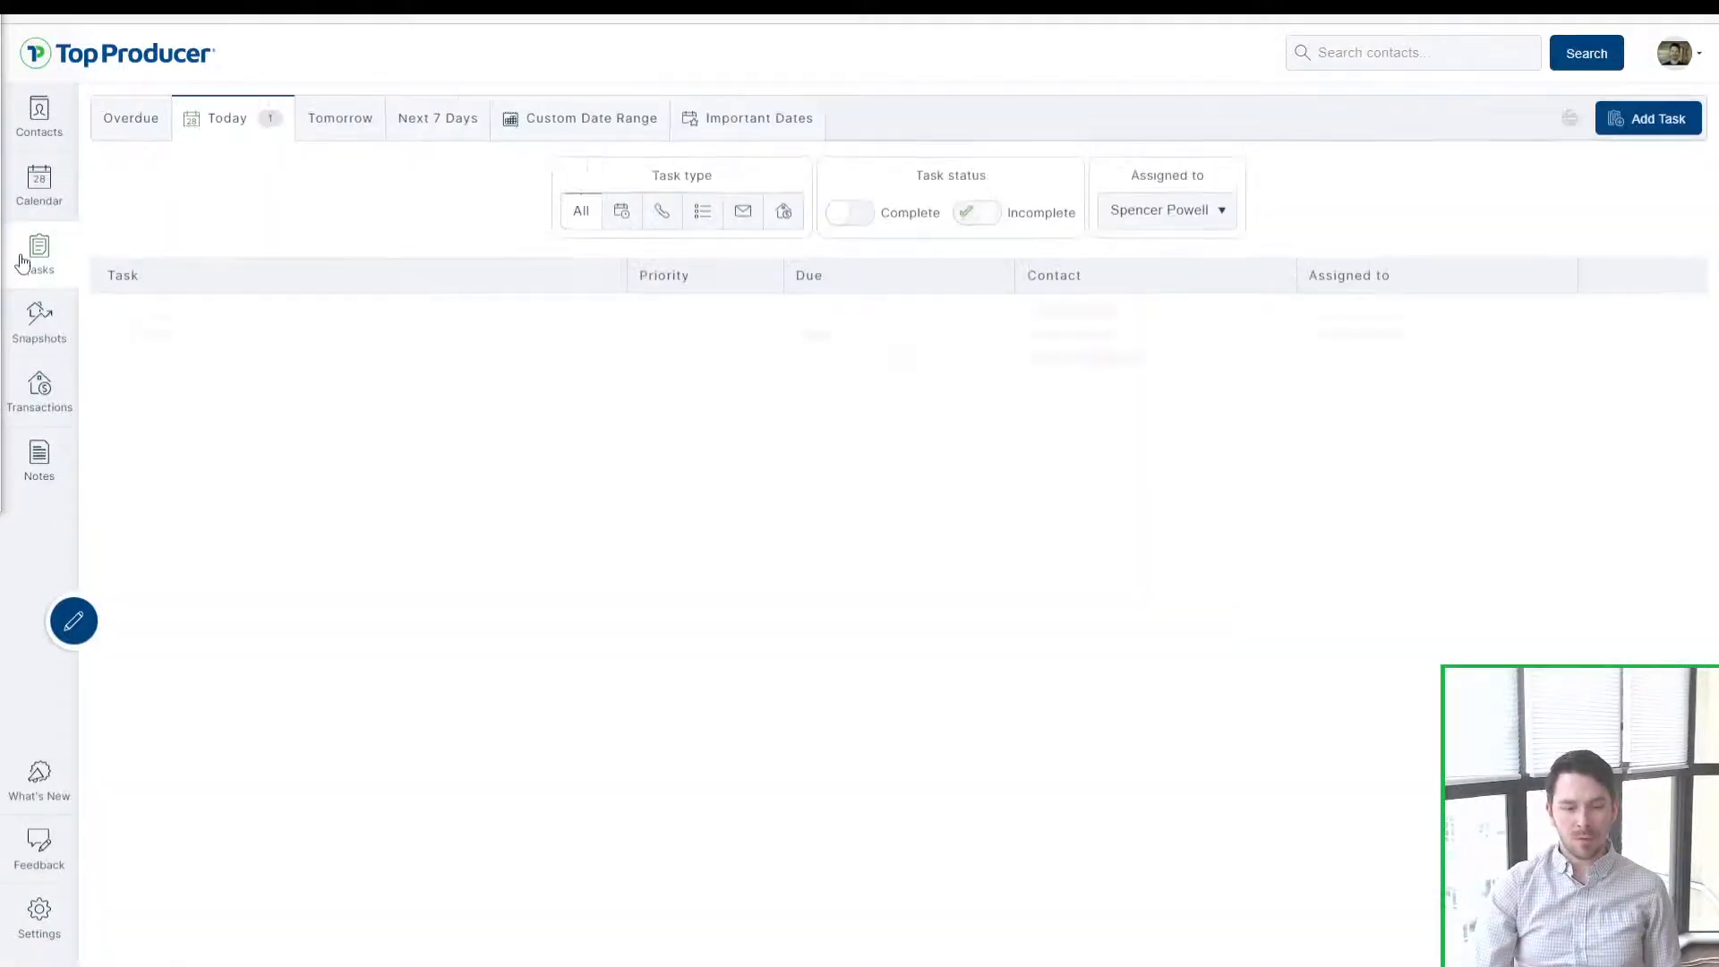
{"action": "left_click", "coordinate": [166, 118]}
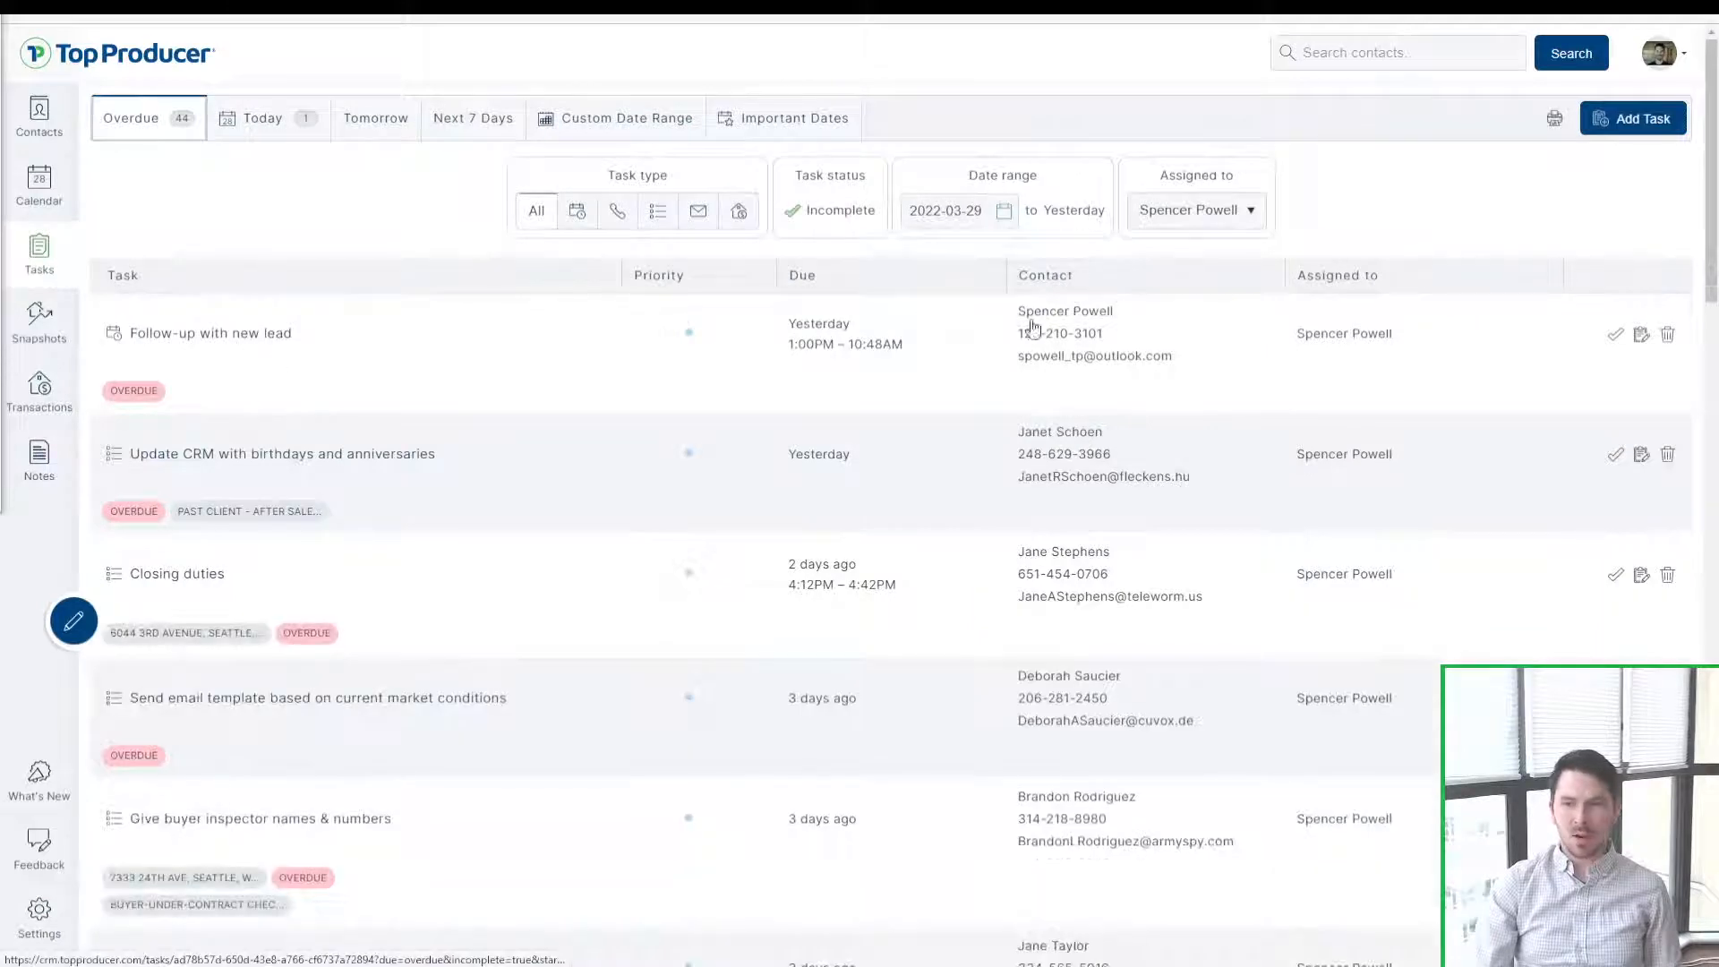
{"action": "left_click", "coordinate": [1616, 336]}
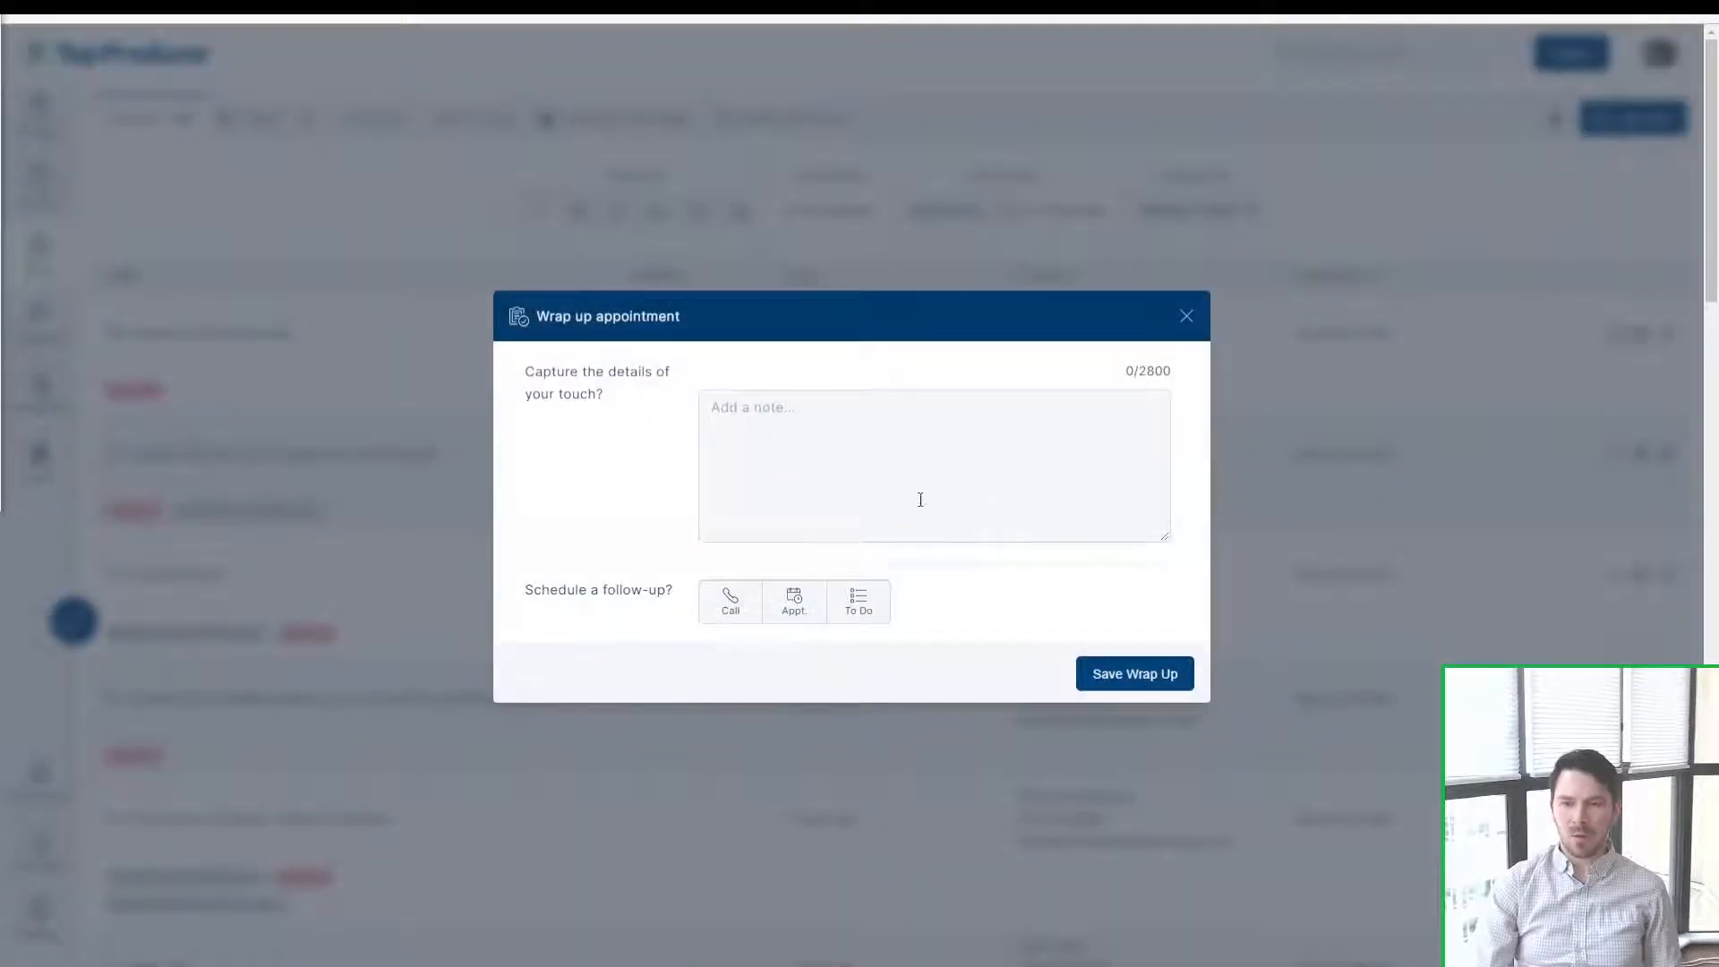
{"action": "left_click", "coordinate": [733, 598]}
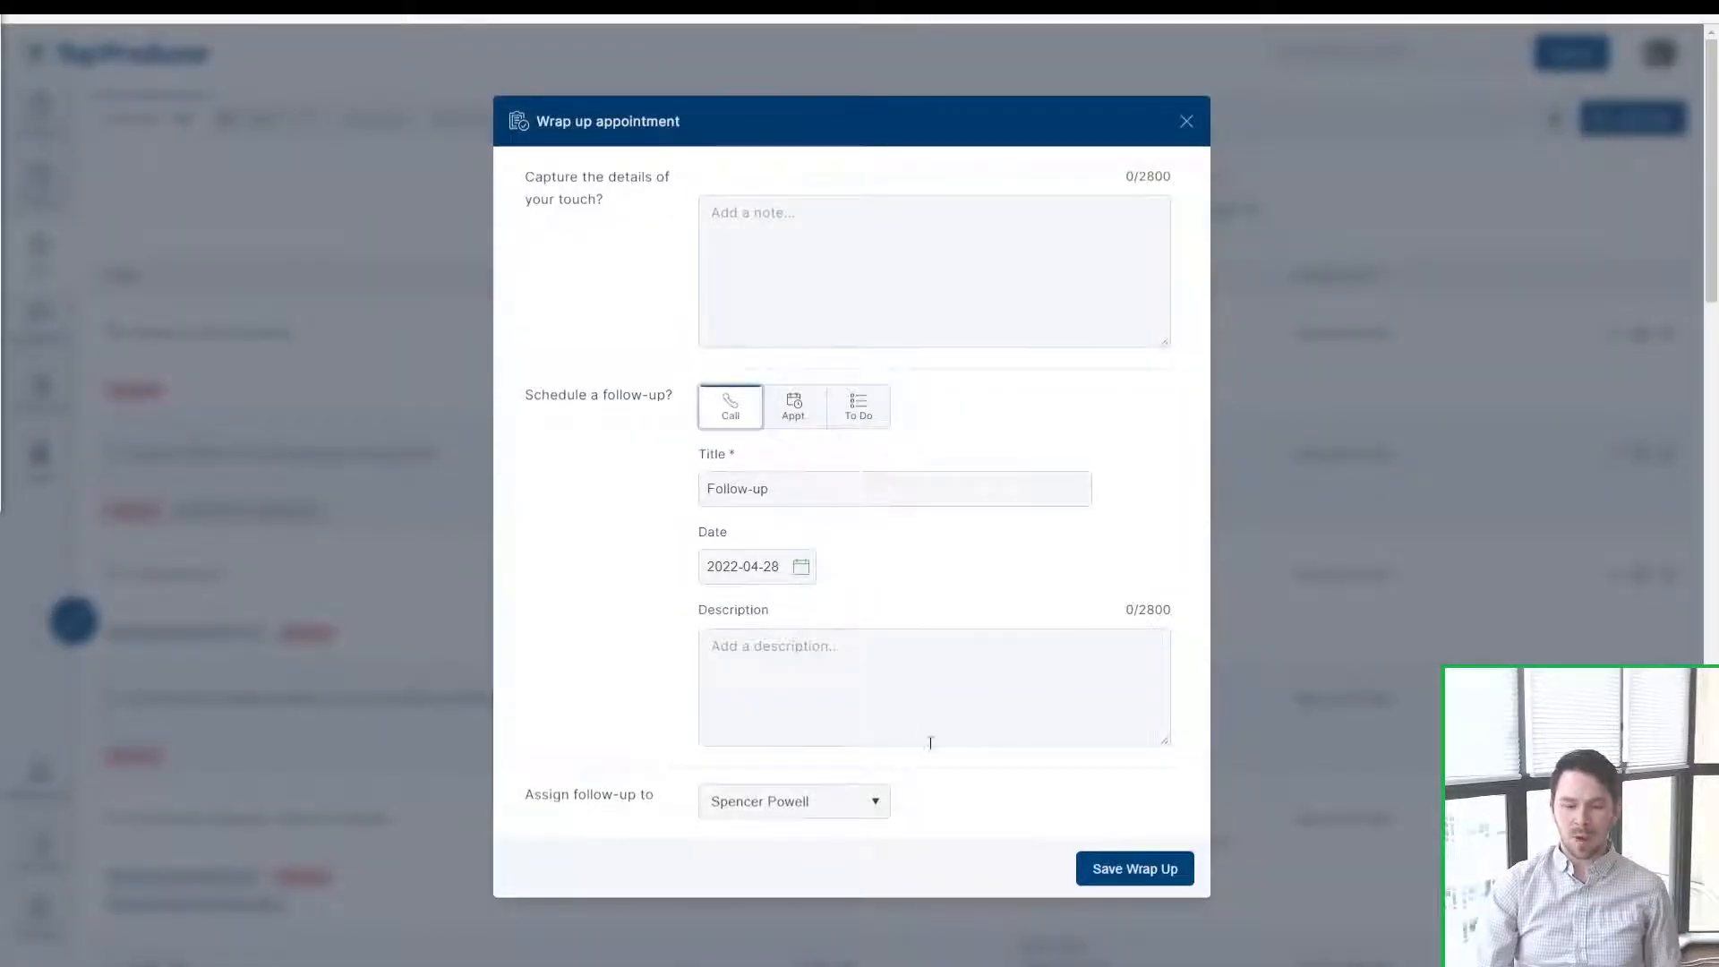
{"action": "left_click", "coordinate": [1187, 122]}
Step: Filter tasks to All assignees, check Important Dates and Next 7 Days, then view the calendar
{"action": "left_click", "coordinate": [1208, 215]}
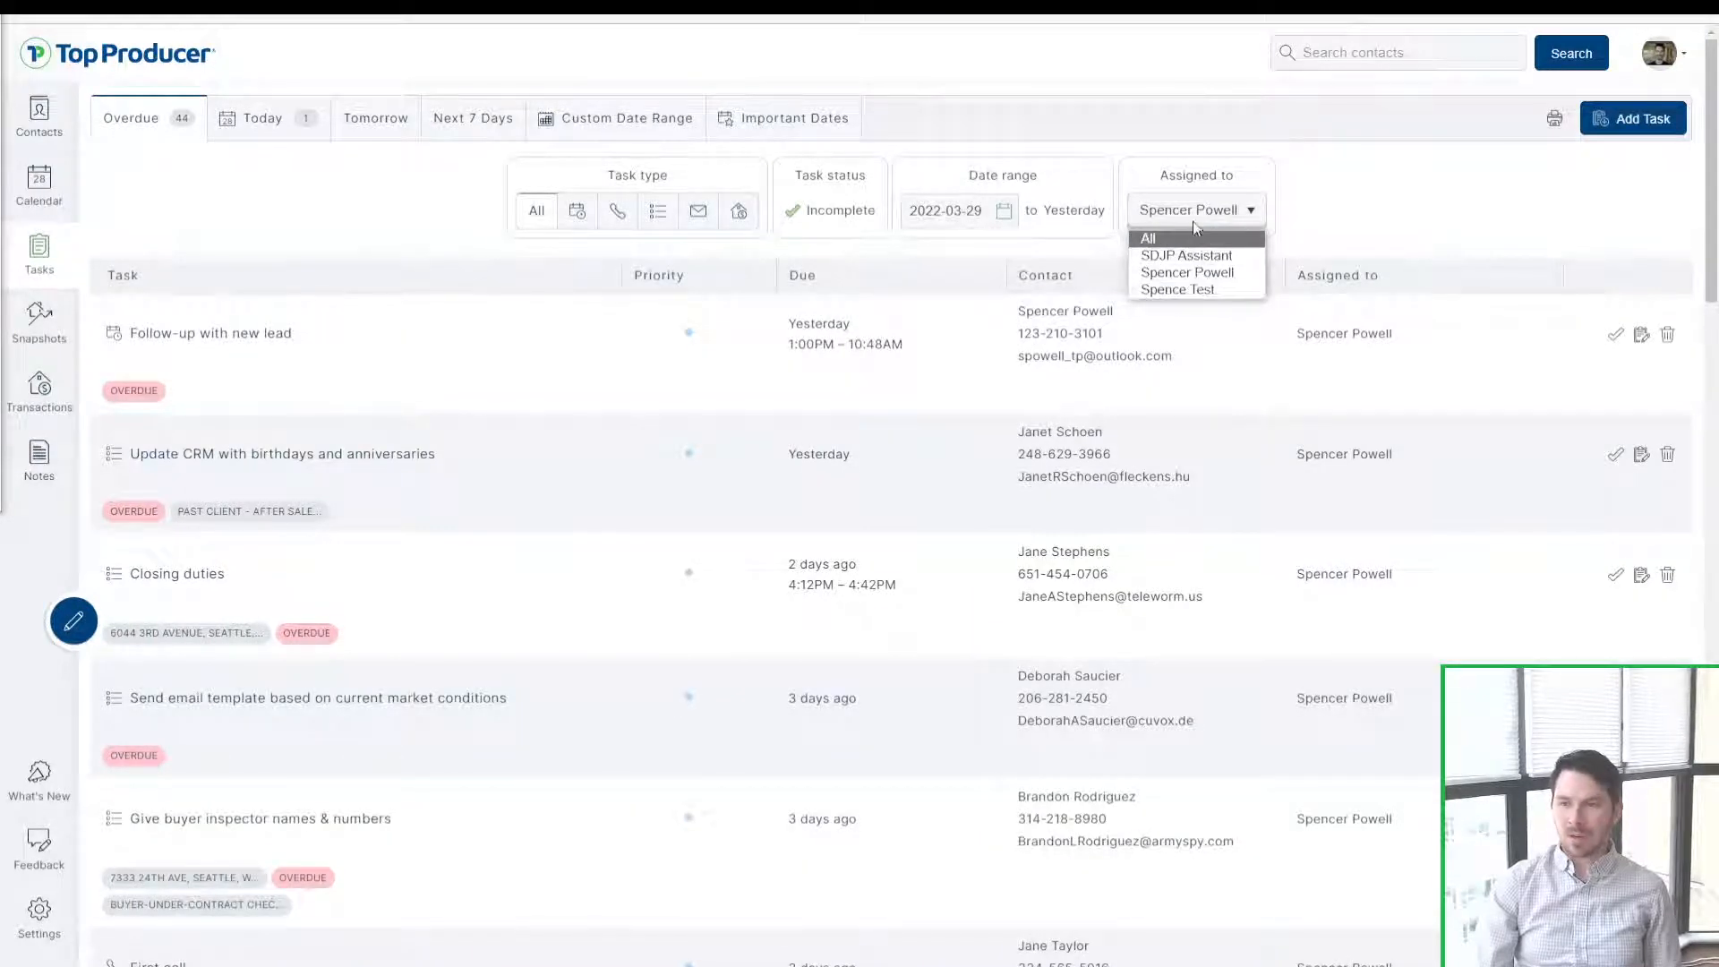
{"action": "left_click", "coordinate": [1194, 223]}
{"action": "left_click", "coordinate": [1194, 224]}
{"action": "left_click", "coordinate": [1182, 238]}
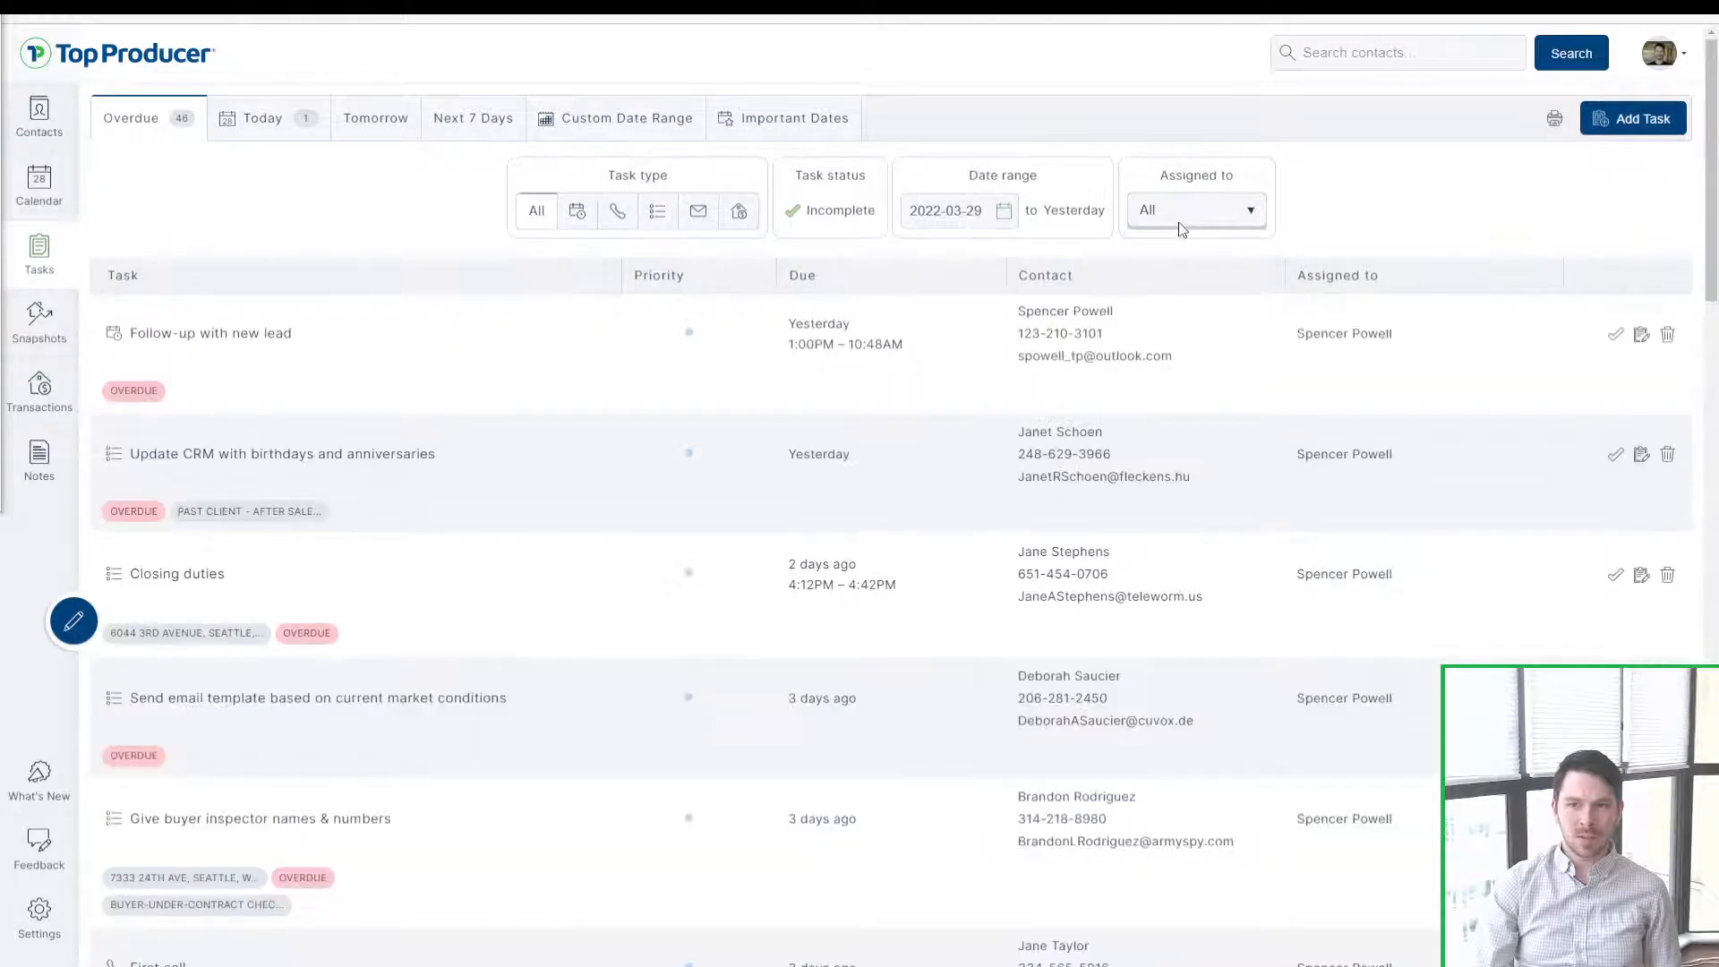
{"action": "left_click", "coordinate": [783, 118]}
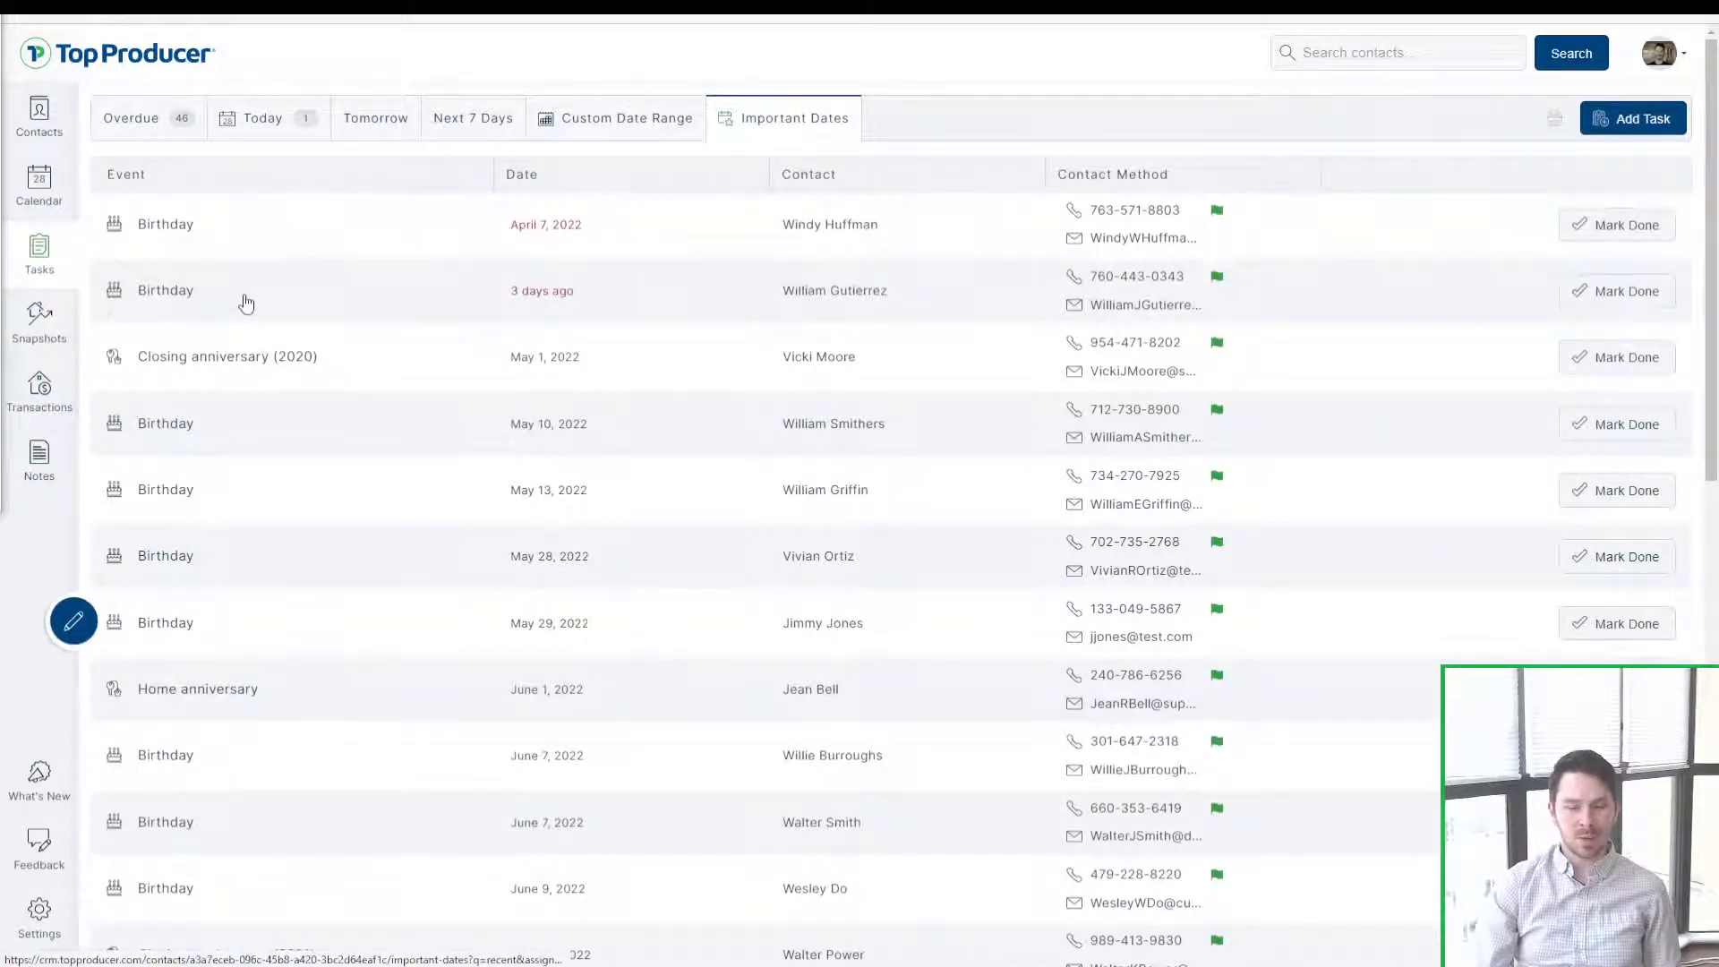
{"action": "left_click", "coordinate": [466, 121]}
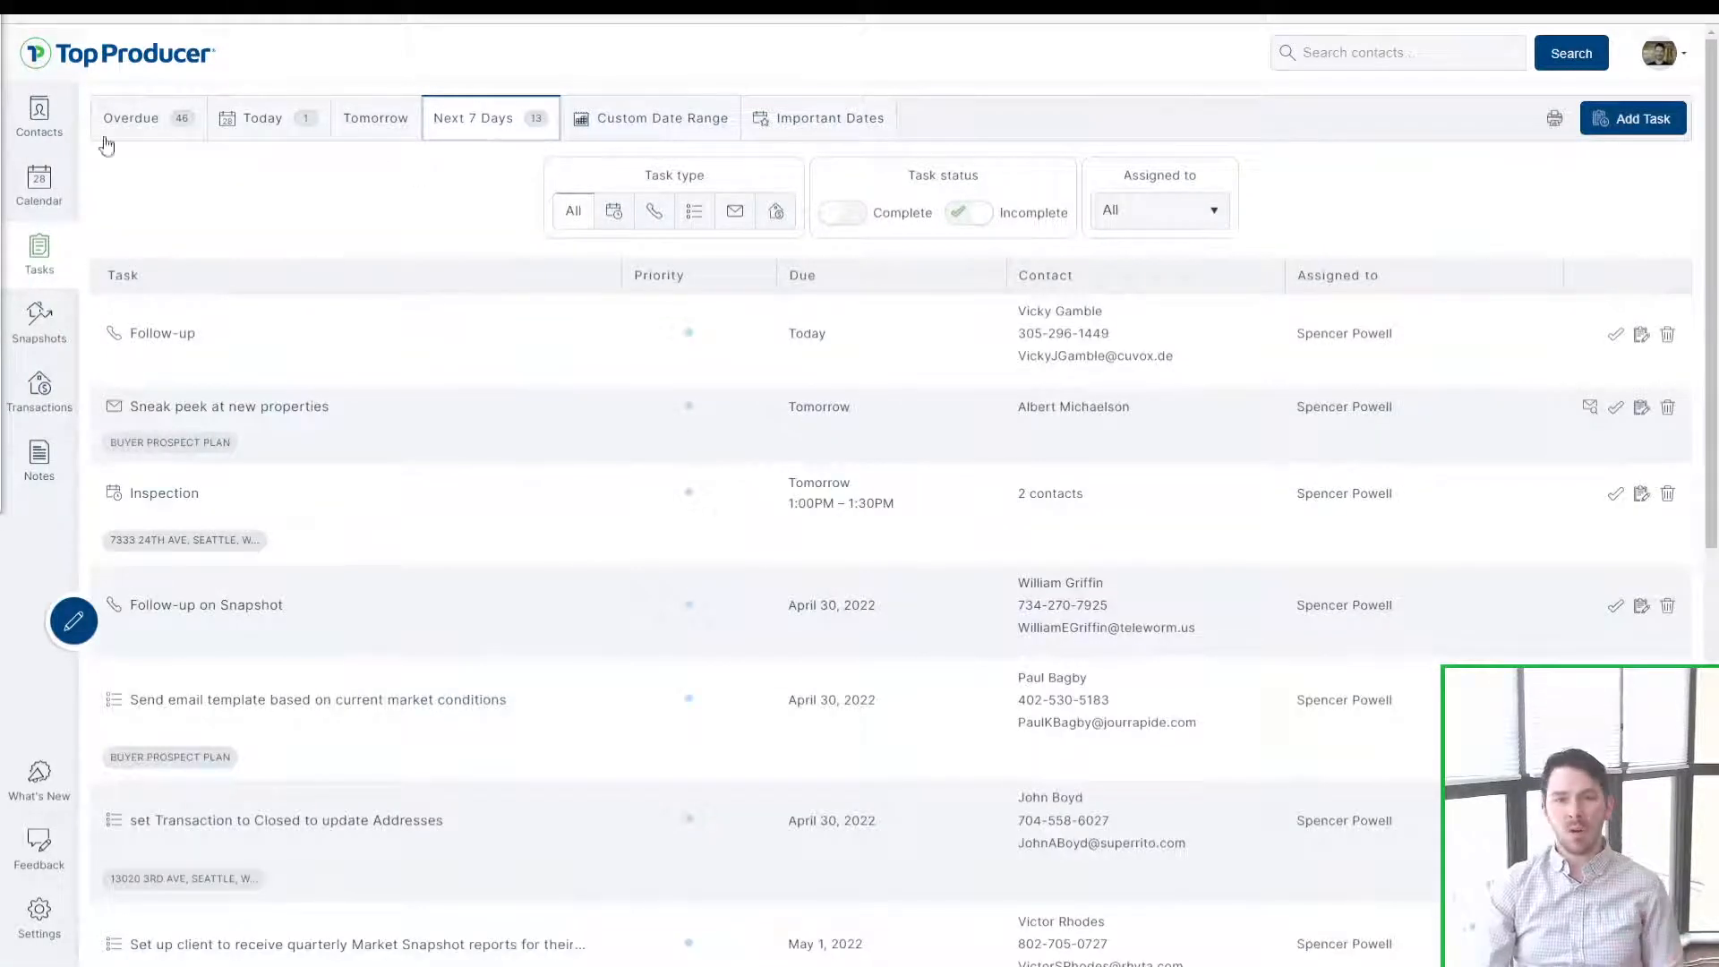
{"action": "left_click", "coordinate": [39, 184]}
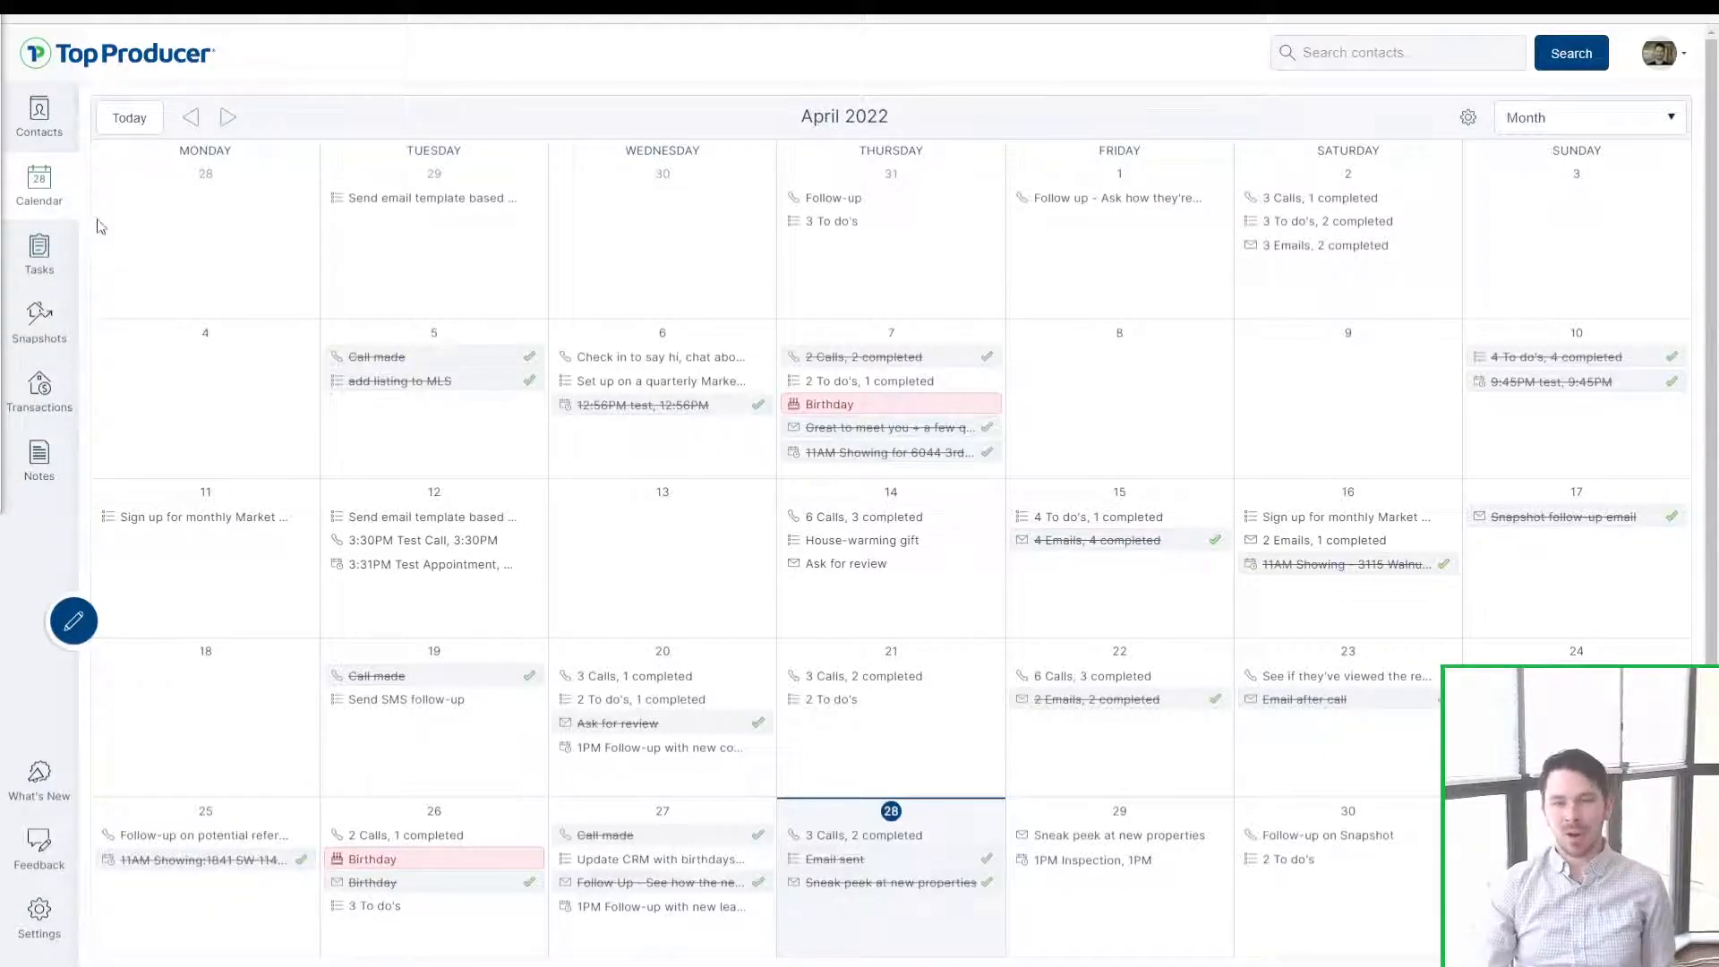
{"action": "left_click", "coordinate": [58, 924]}
Step: Enter the agent's Gmail address in Calendar Sync and request authorization
{"action": "left_click", "coordinate": [201, 183]}
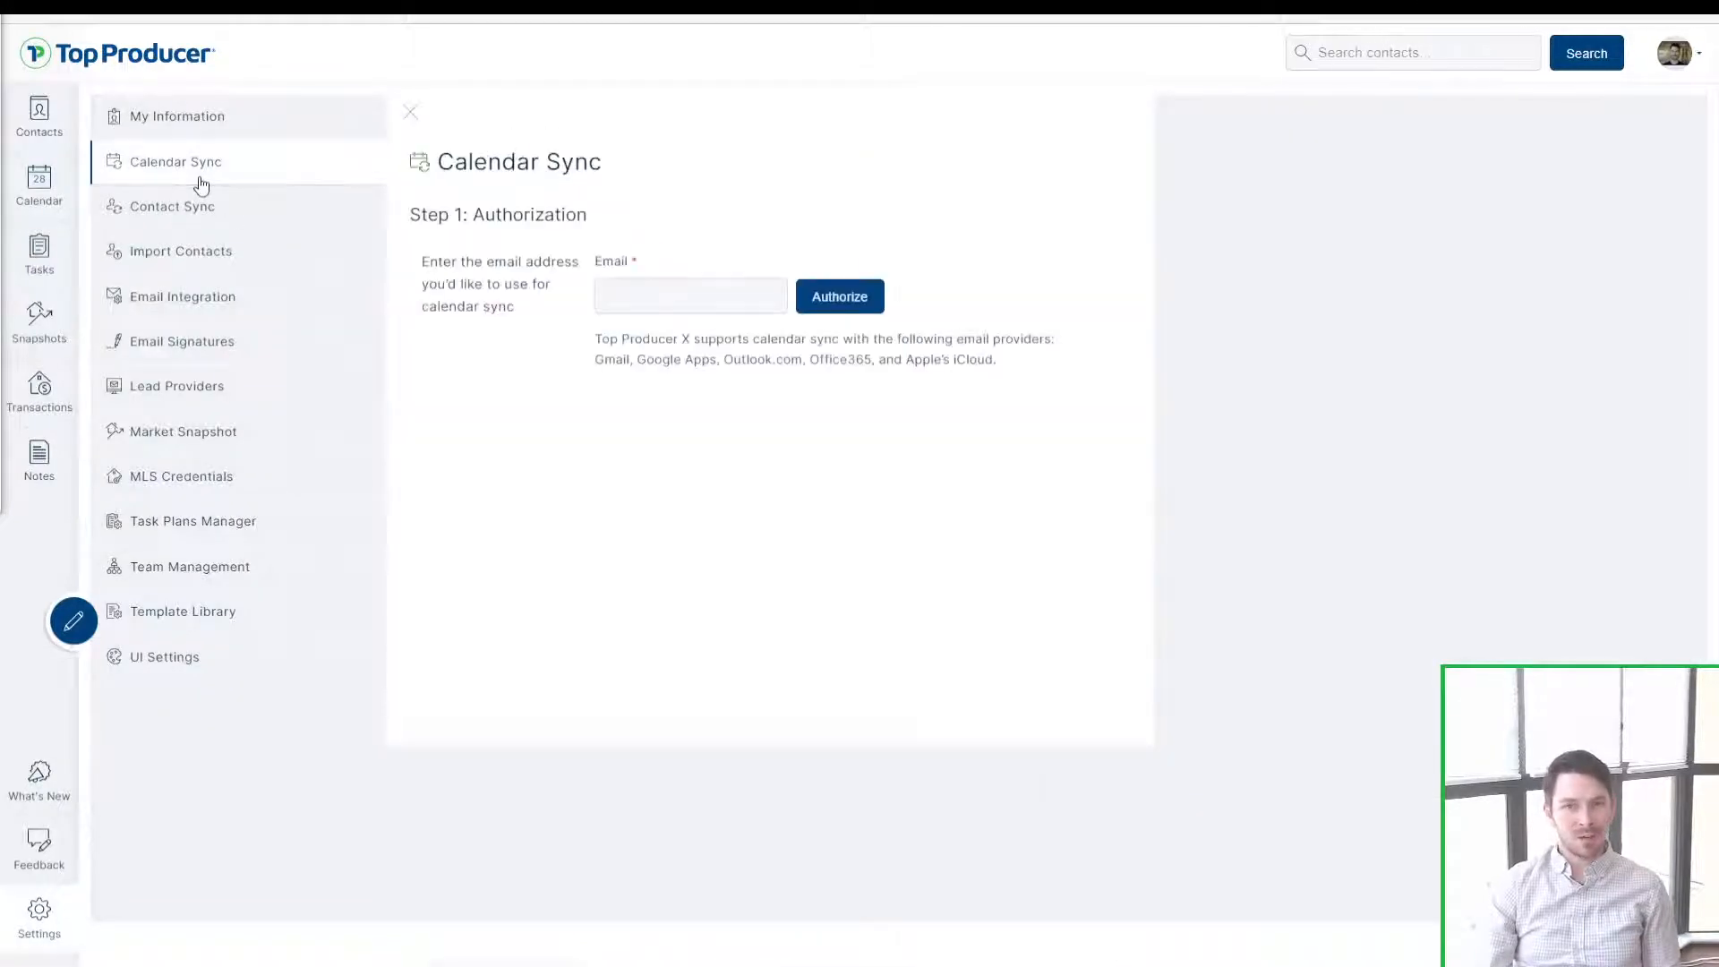
{"action": "left_click", "coordinate": [745, 306]}
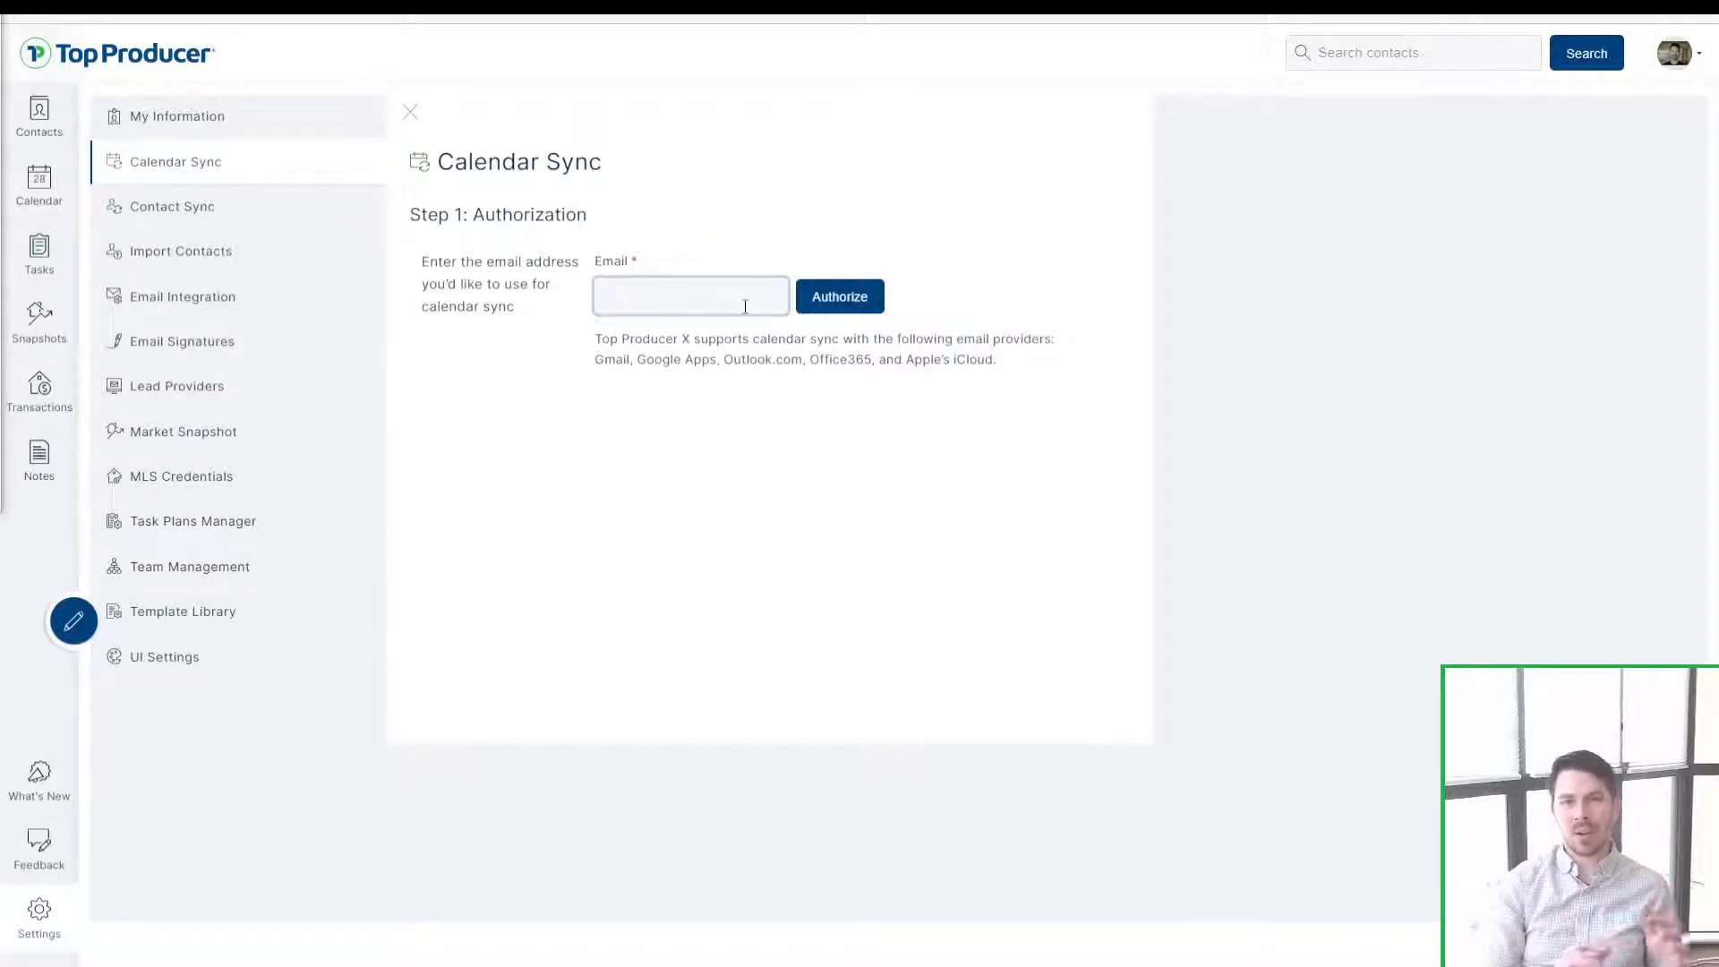
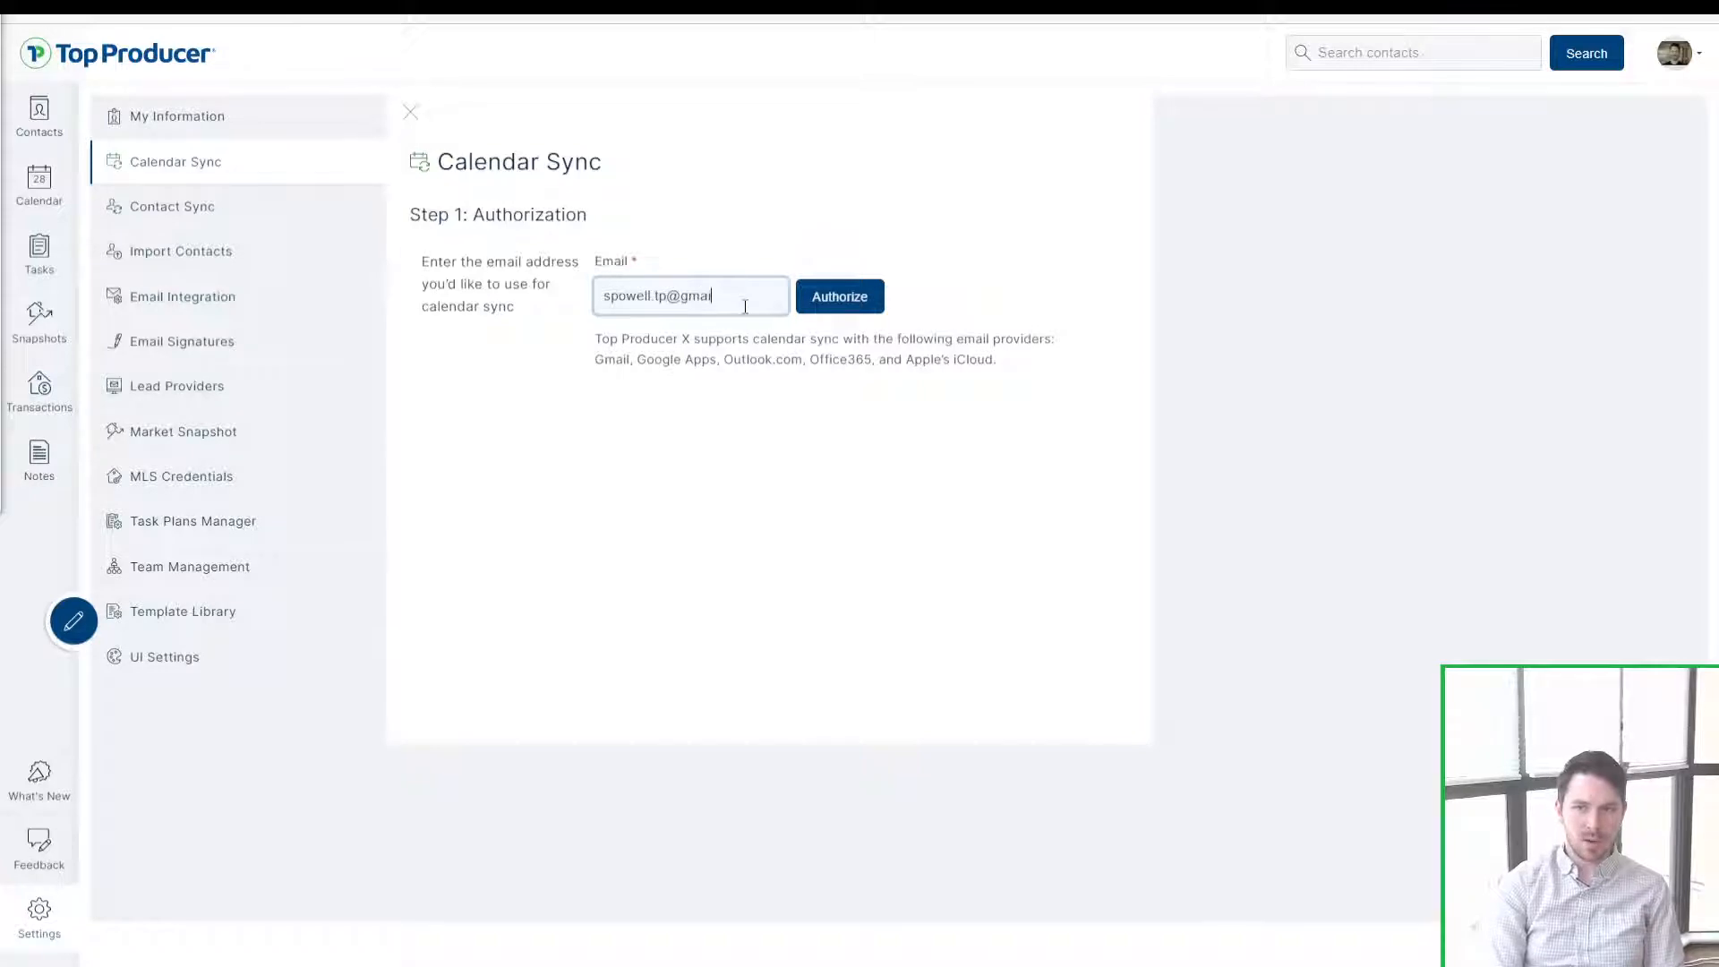
{"action": "left_click", "coordinate": [858, 293]}
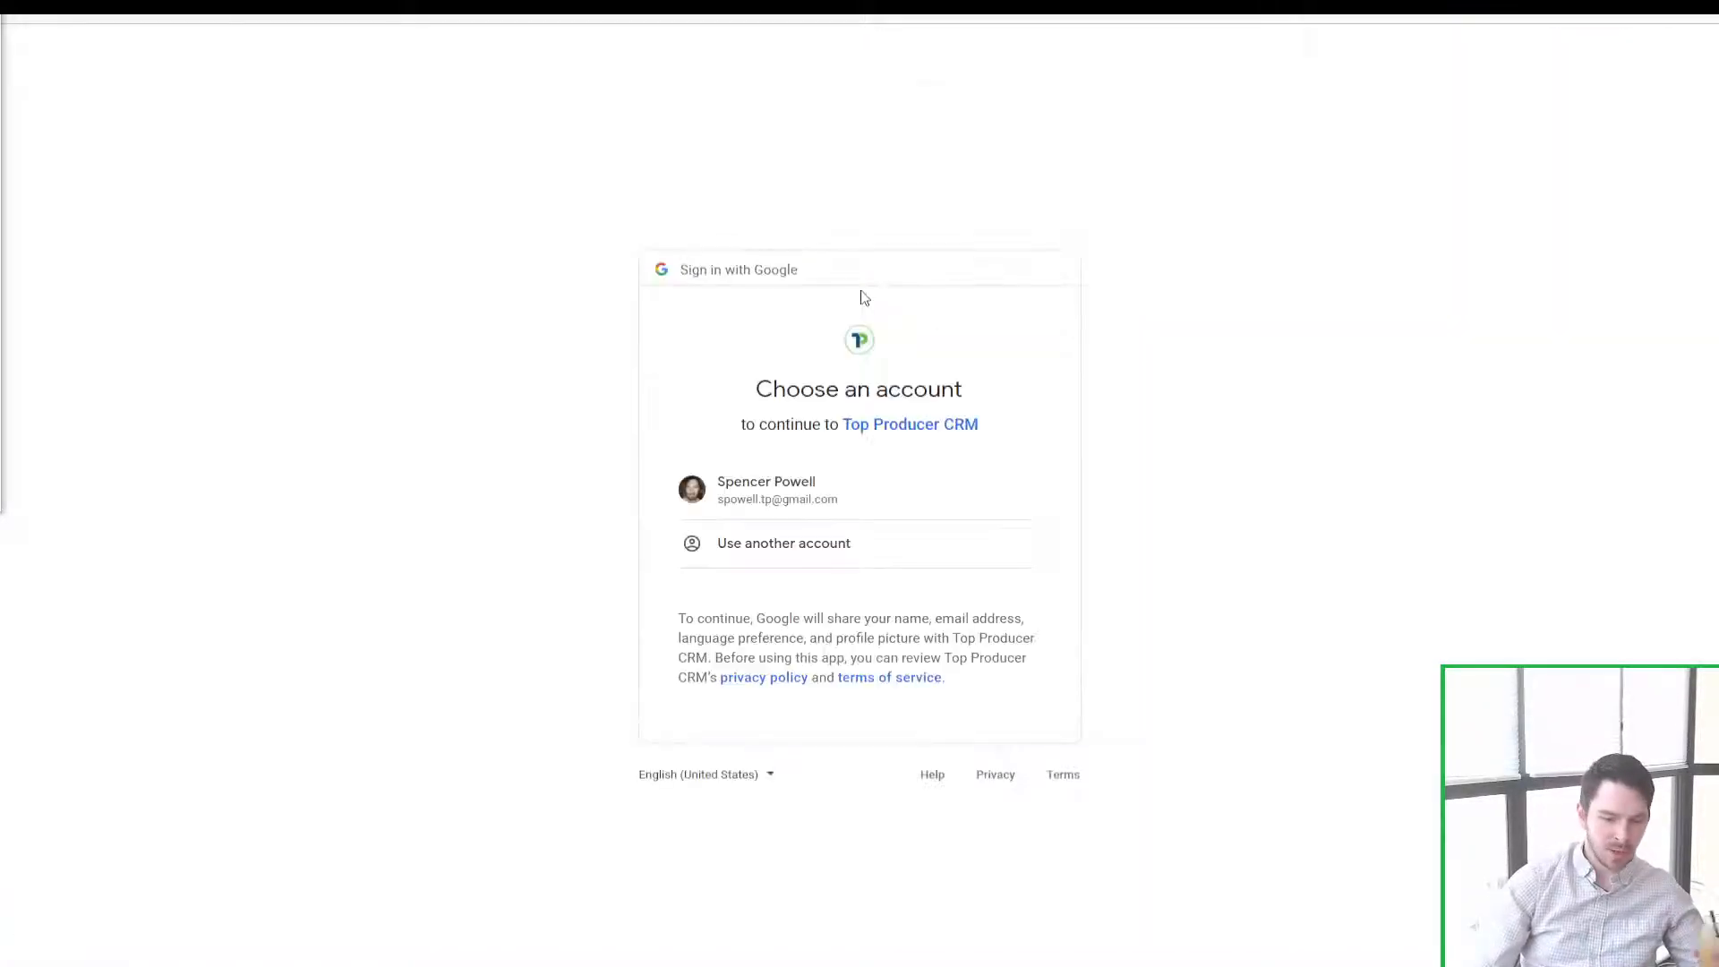
Step: Pick the Google account, allow Google Calendar access, and continue
{"action": "left_click", "coordinate": [817, 511]}
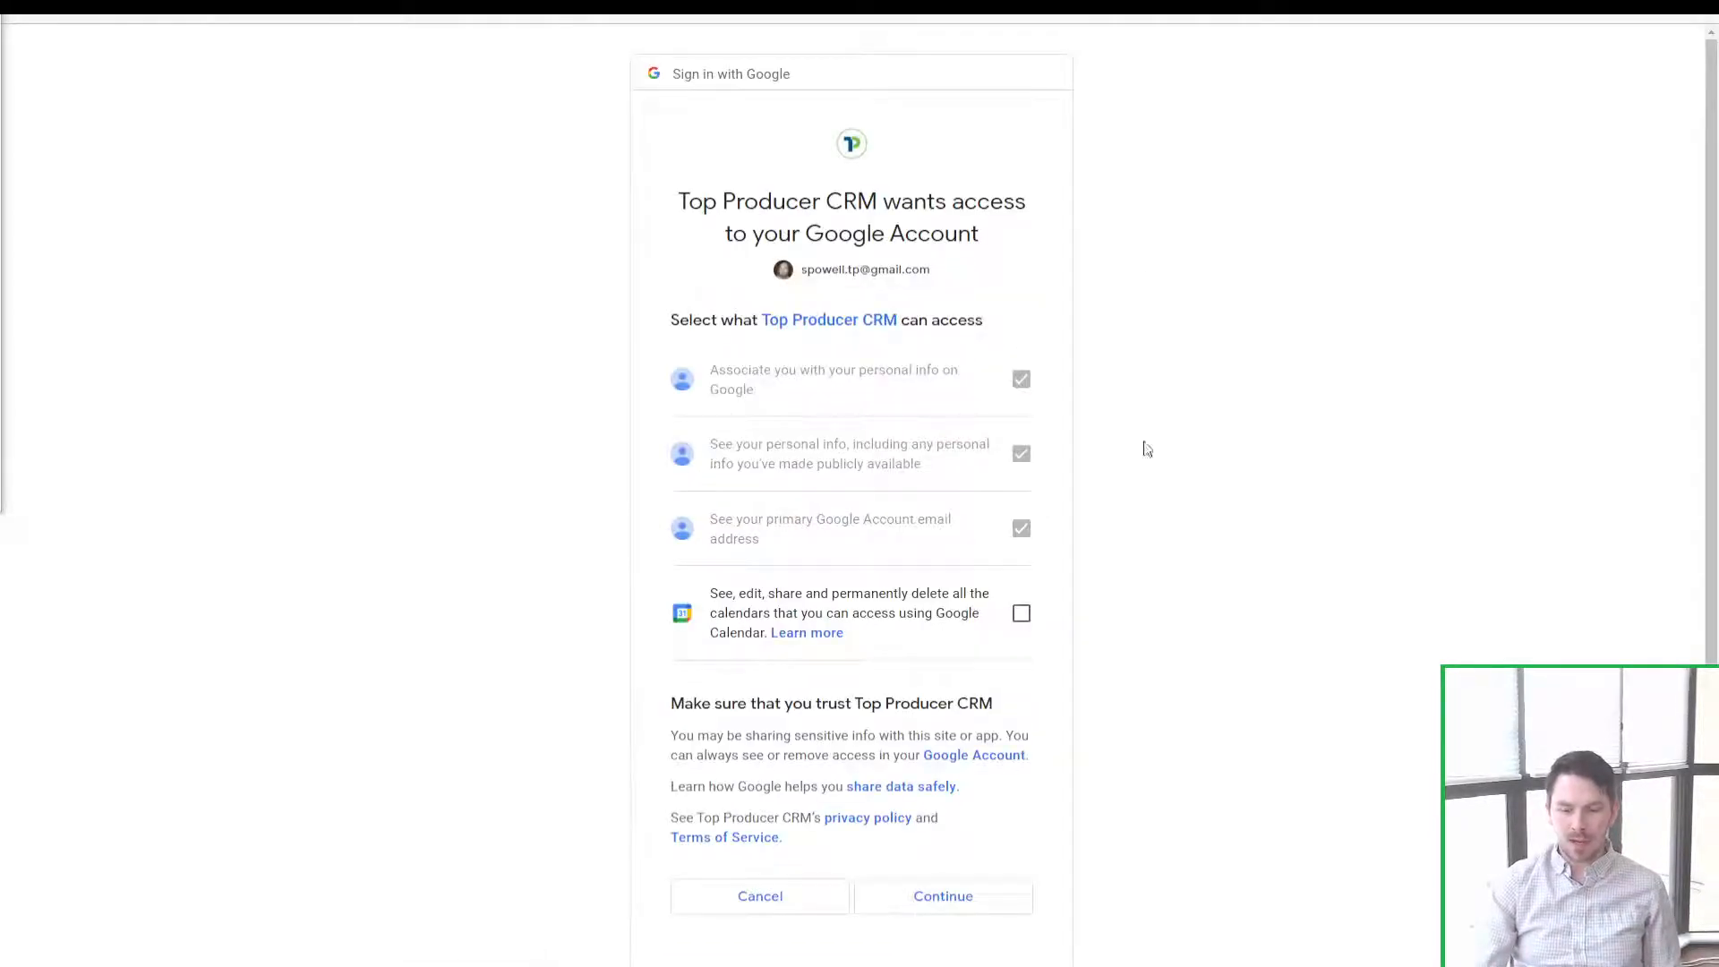
{"action": "left_click", "coordinate": [1022, 616]}
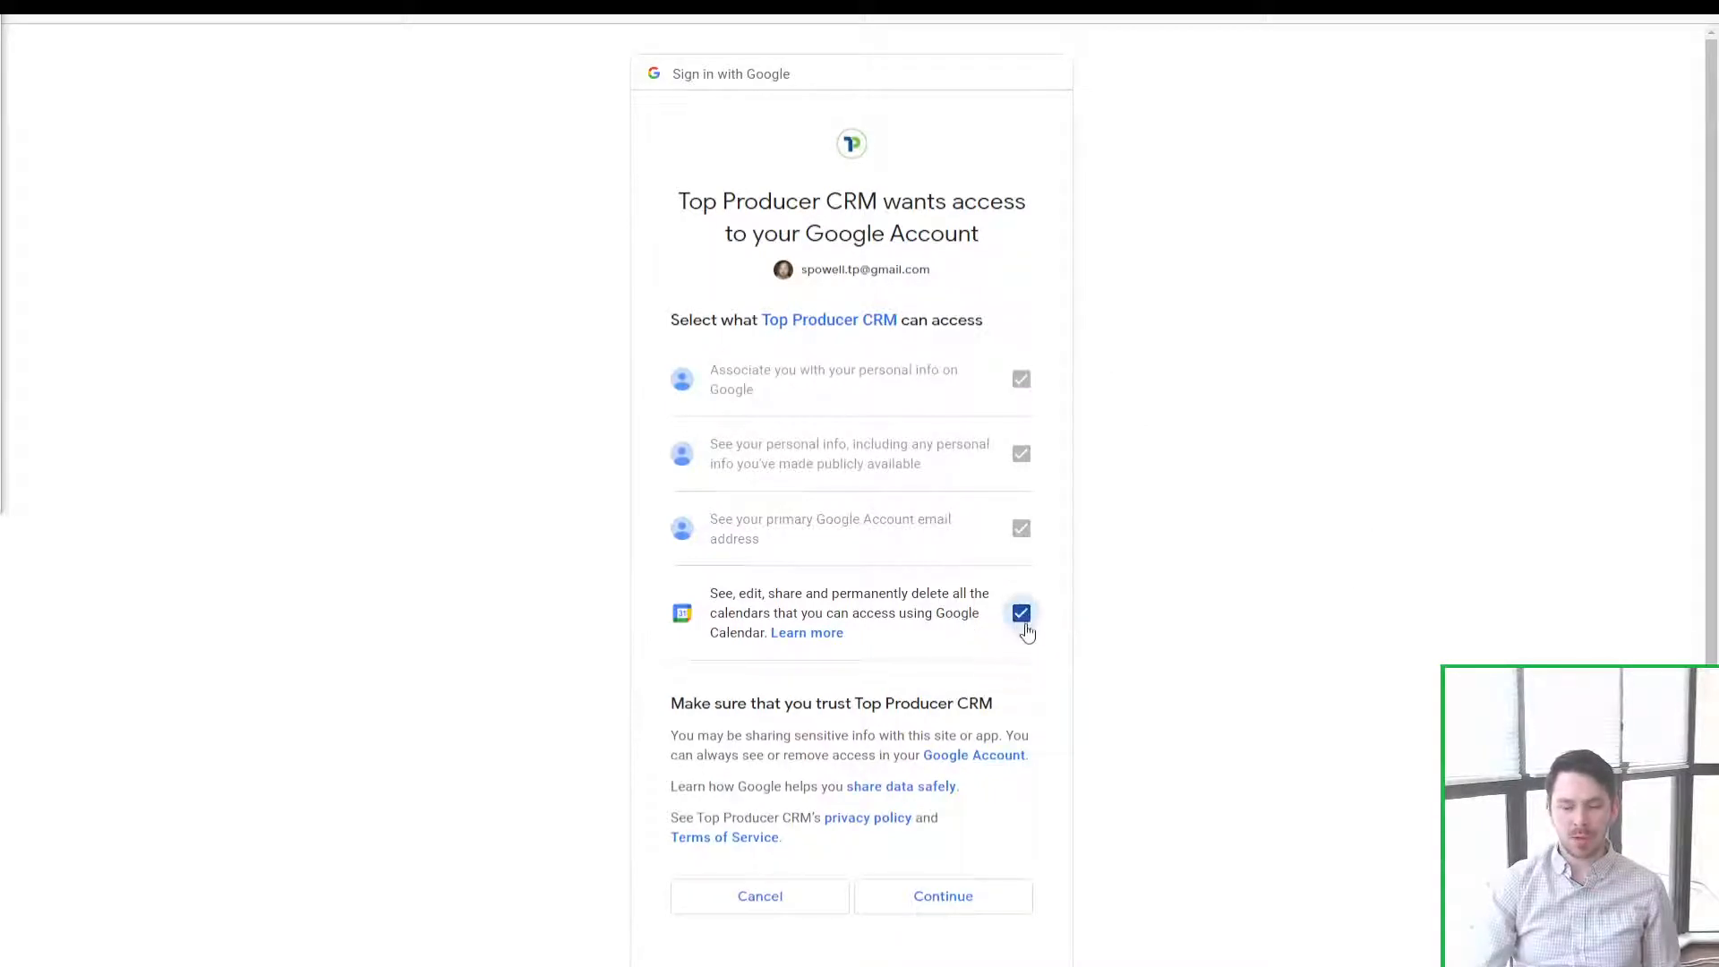
{"action": "left_click", "coordinate": [1023, 615]}
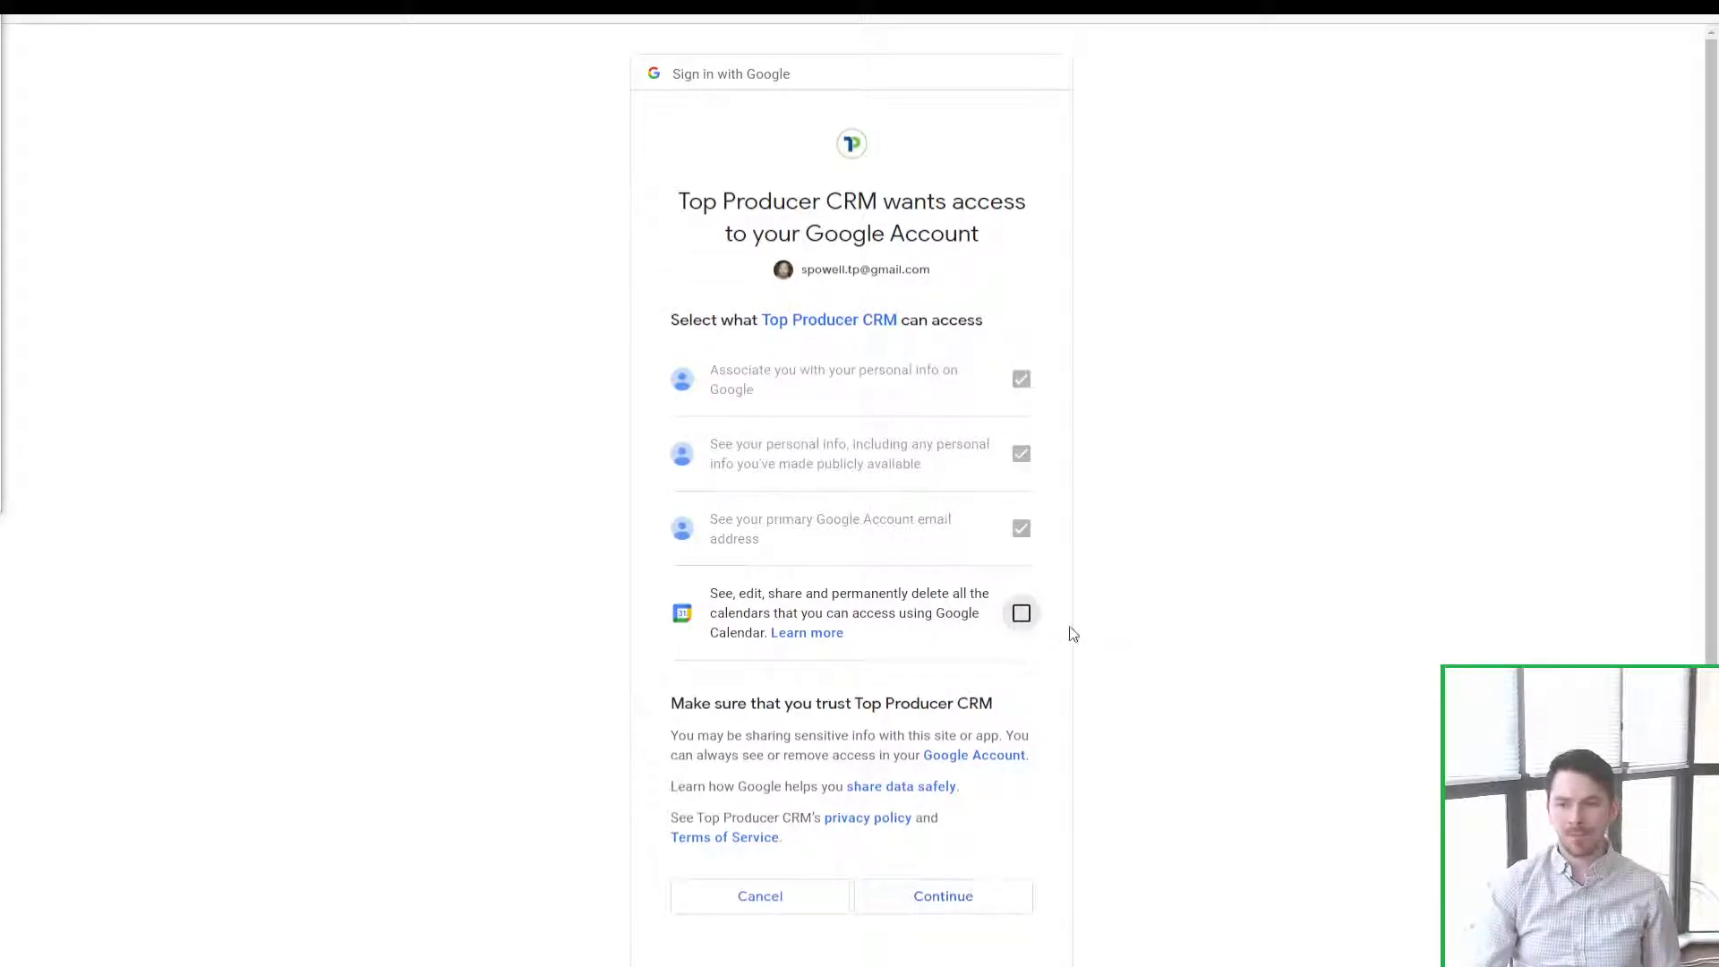
{"action": "left_click", "coordinate": [1022, 613]}
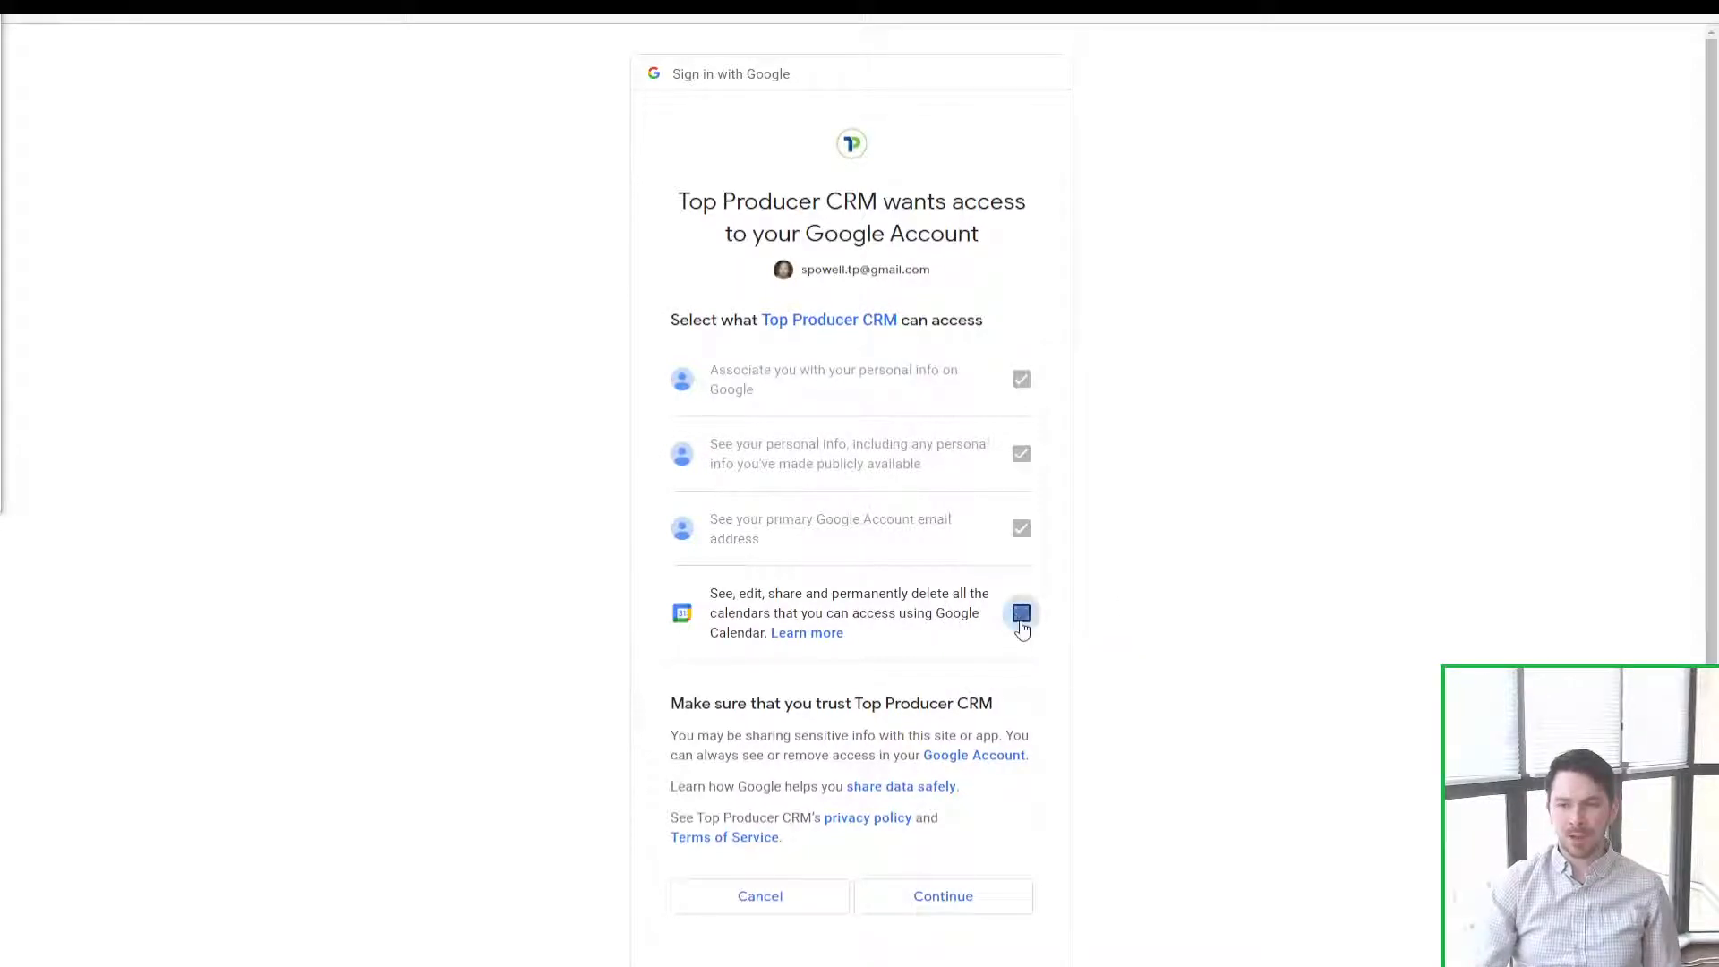
{"action": "left_click", "coordinate": [973, 904]}
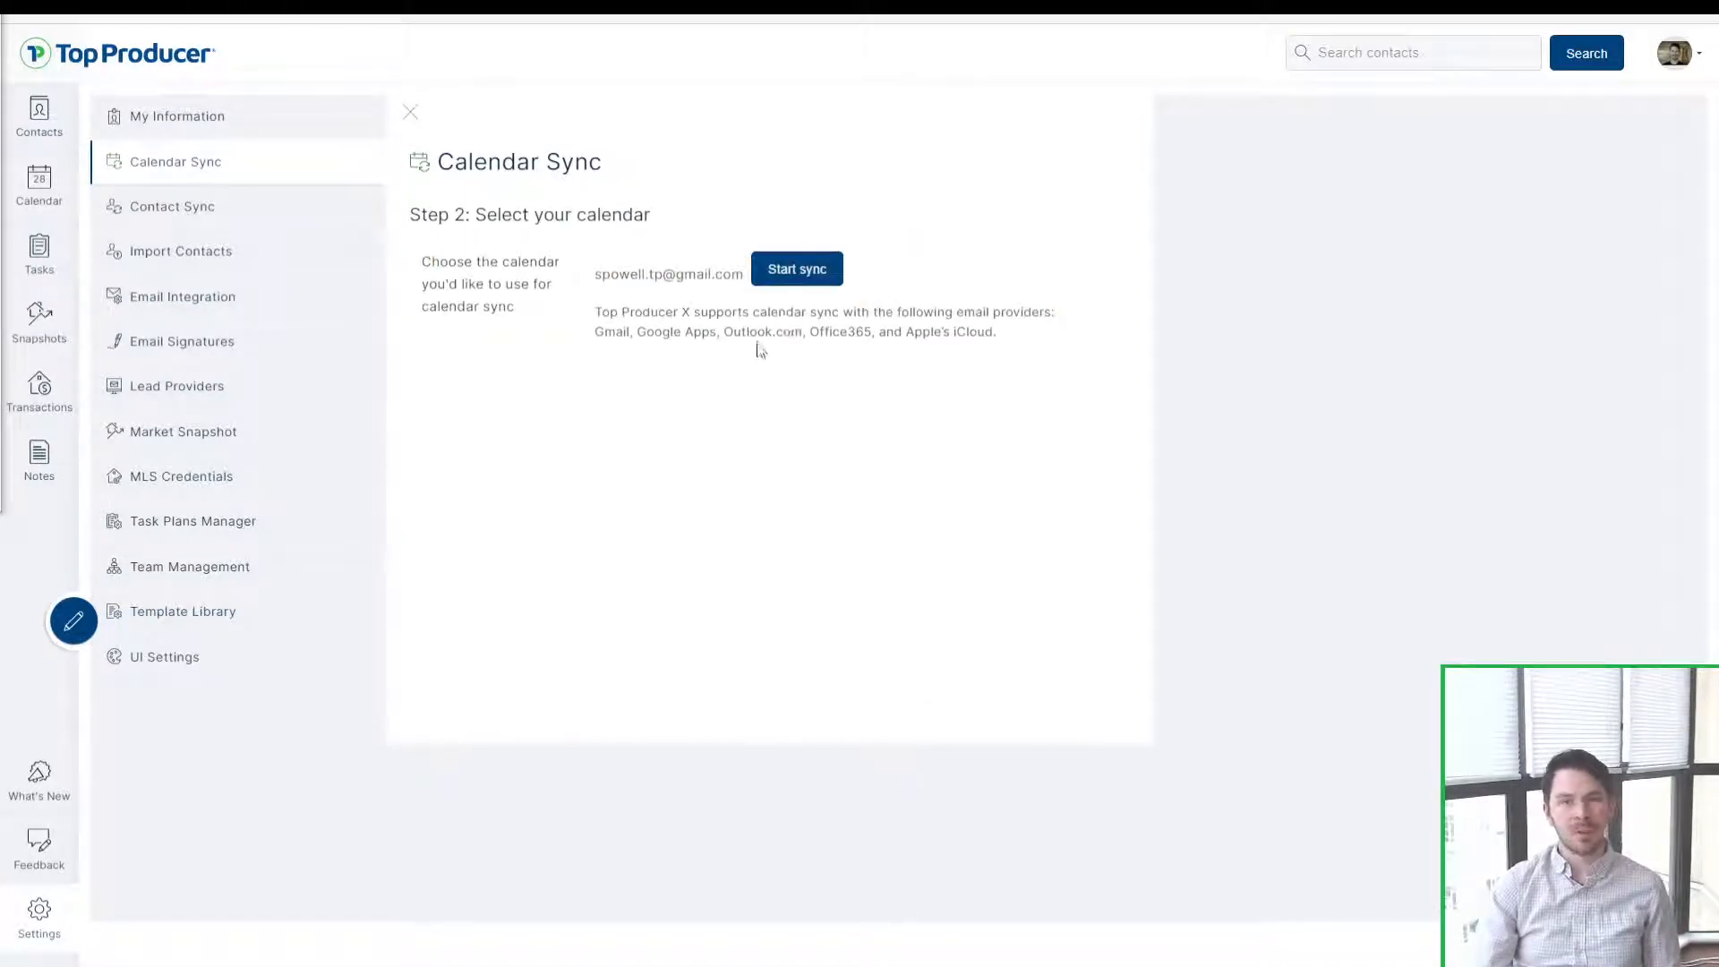
Step: Point out the supported email providers note and the Step 2 heading
{"action": "left_click_drag", "start_coordinate": [1010, 338], "coordinate": [937, 348]}
{"action": "left_click", "coordinate": [949, 846]}
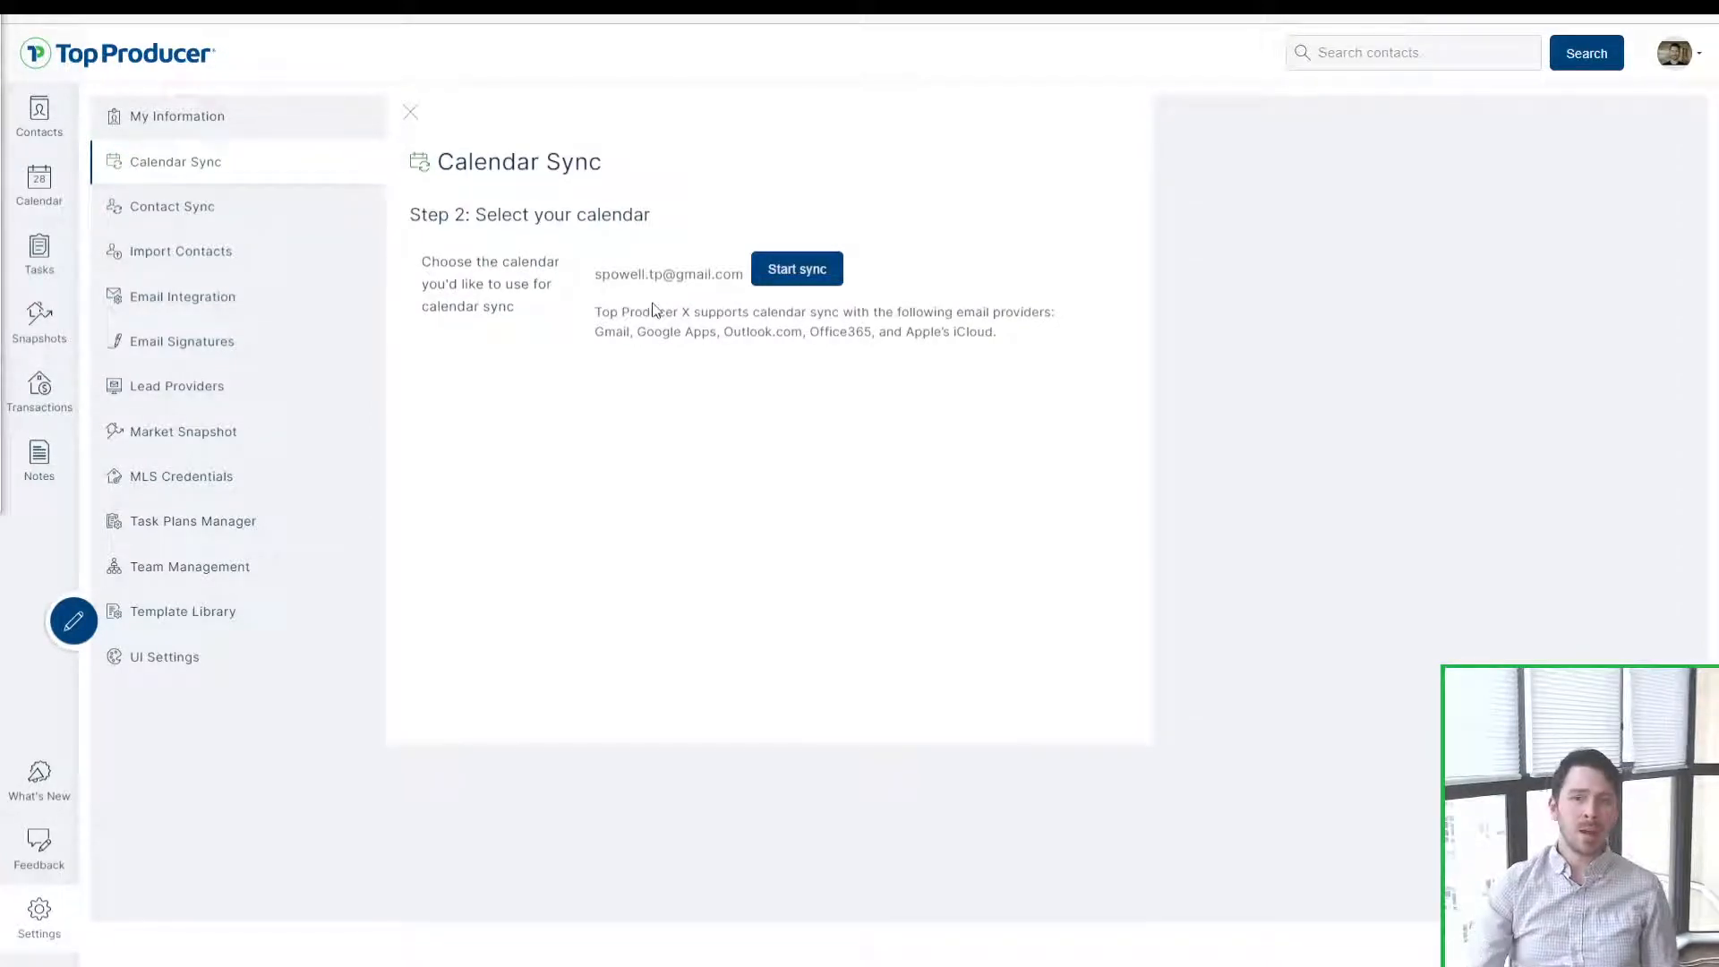
{"action": "left_click_drag", "start_coordinate": [414, 216], "coordinate": [694, 225]}
{"action": "left_click", "coordinate": [651, 446]}
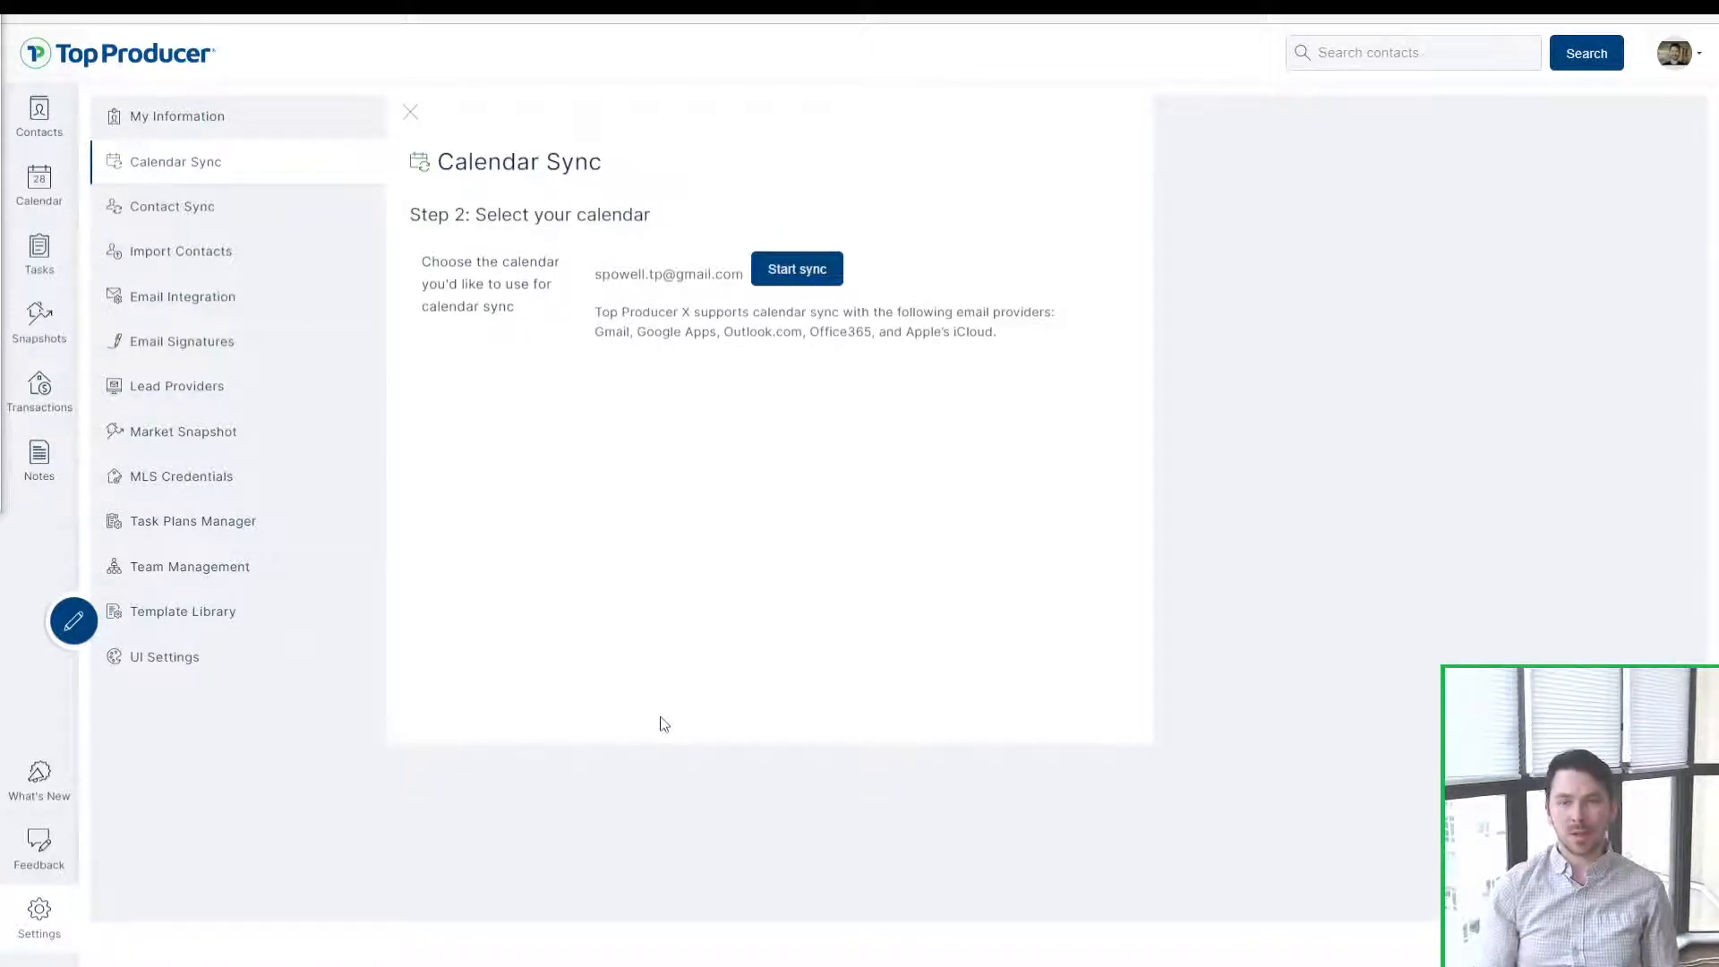
Step: Point out the connected Gmail account, then start calendar sync for it
{"action": "left_click", "coordinate": [820, 279]}
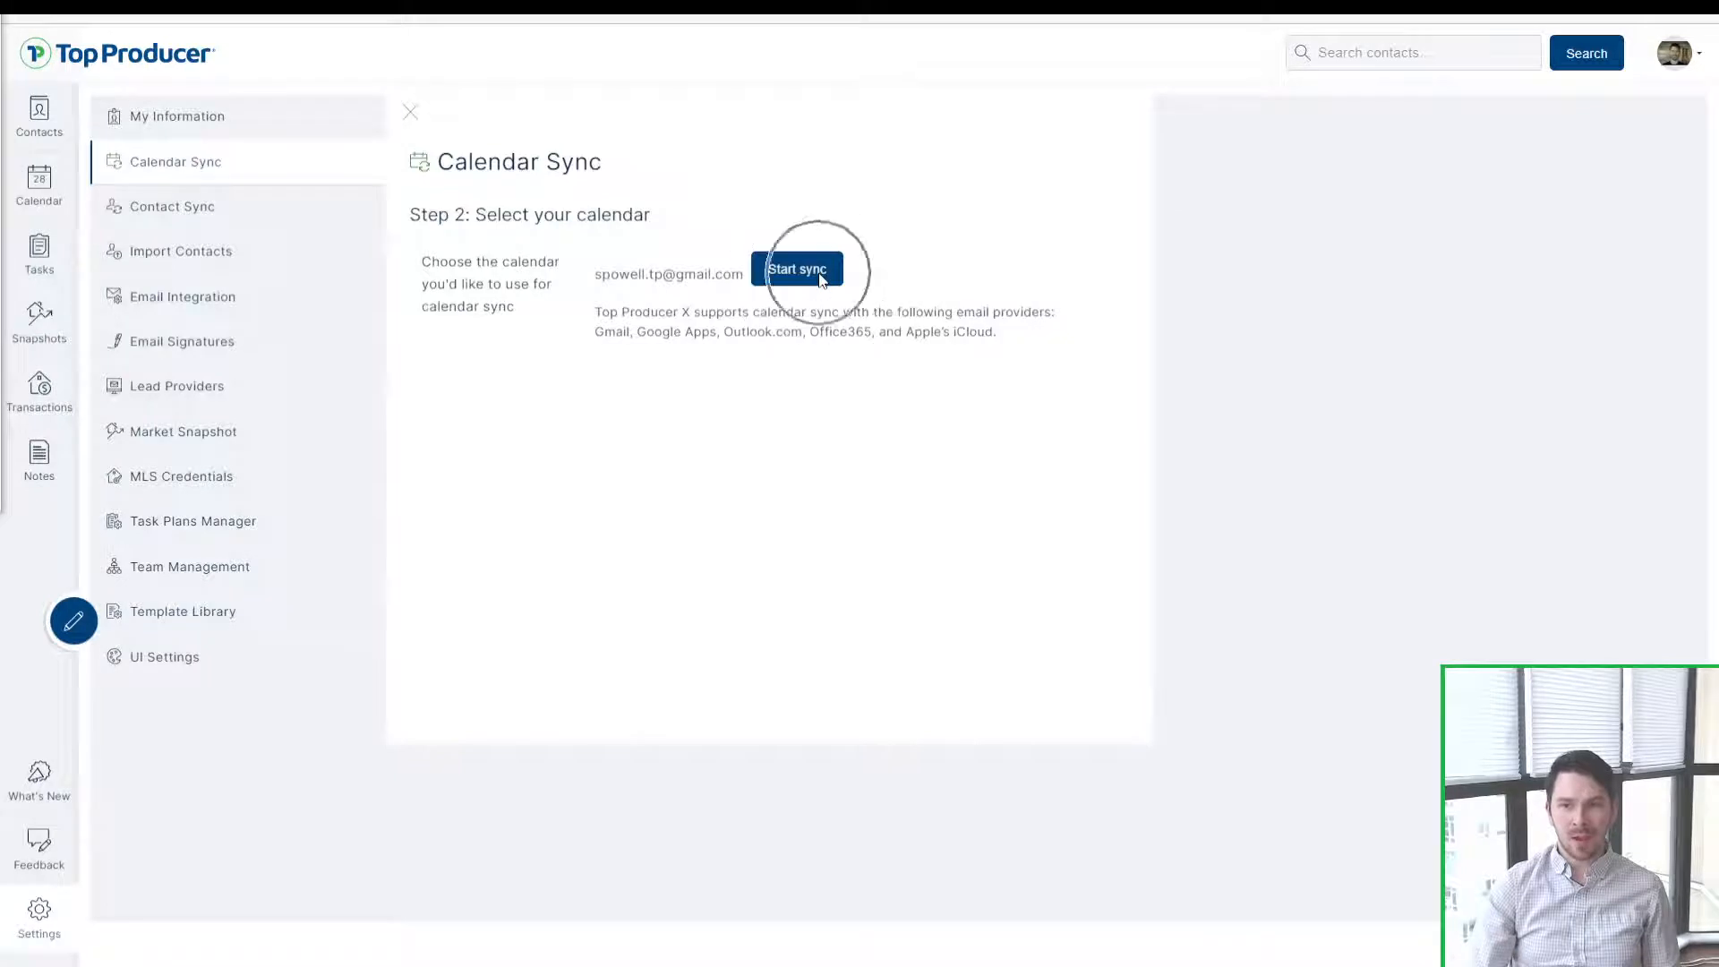
{"action": "mouse_move", "coordinate": [580, 285]}
{"action": "left_mouse_down"}
{"action": "mouse_move", "coordinate": [749, 281]}
{"action": "mouse_move", "coordinate": [597, 273]}
{"action": "left_mouse_up"}
{"action": "left_click", "coordinate": [605, 325]}
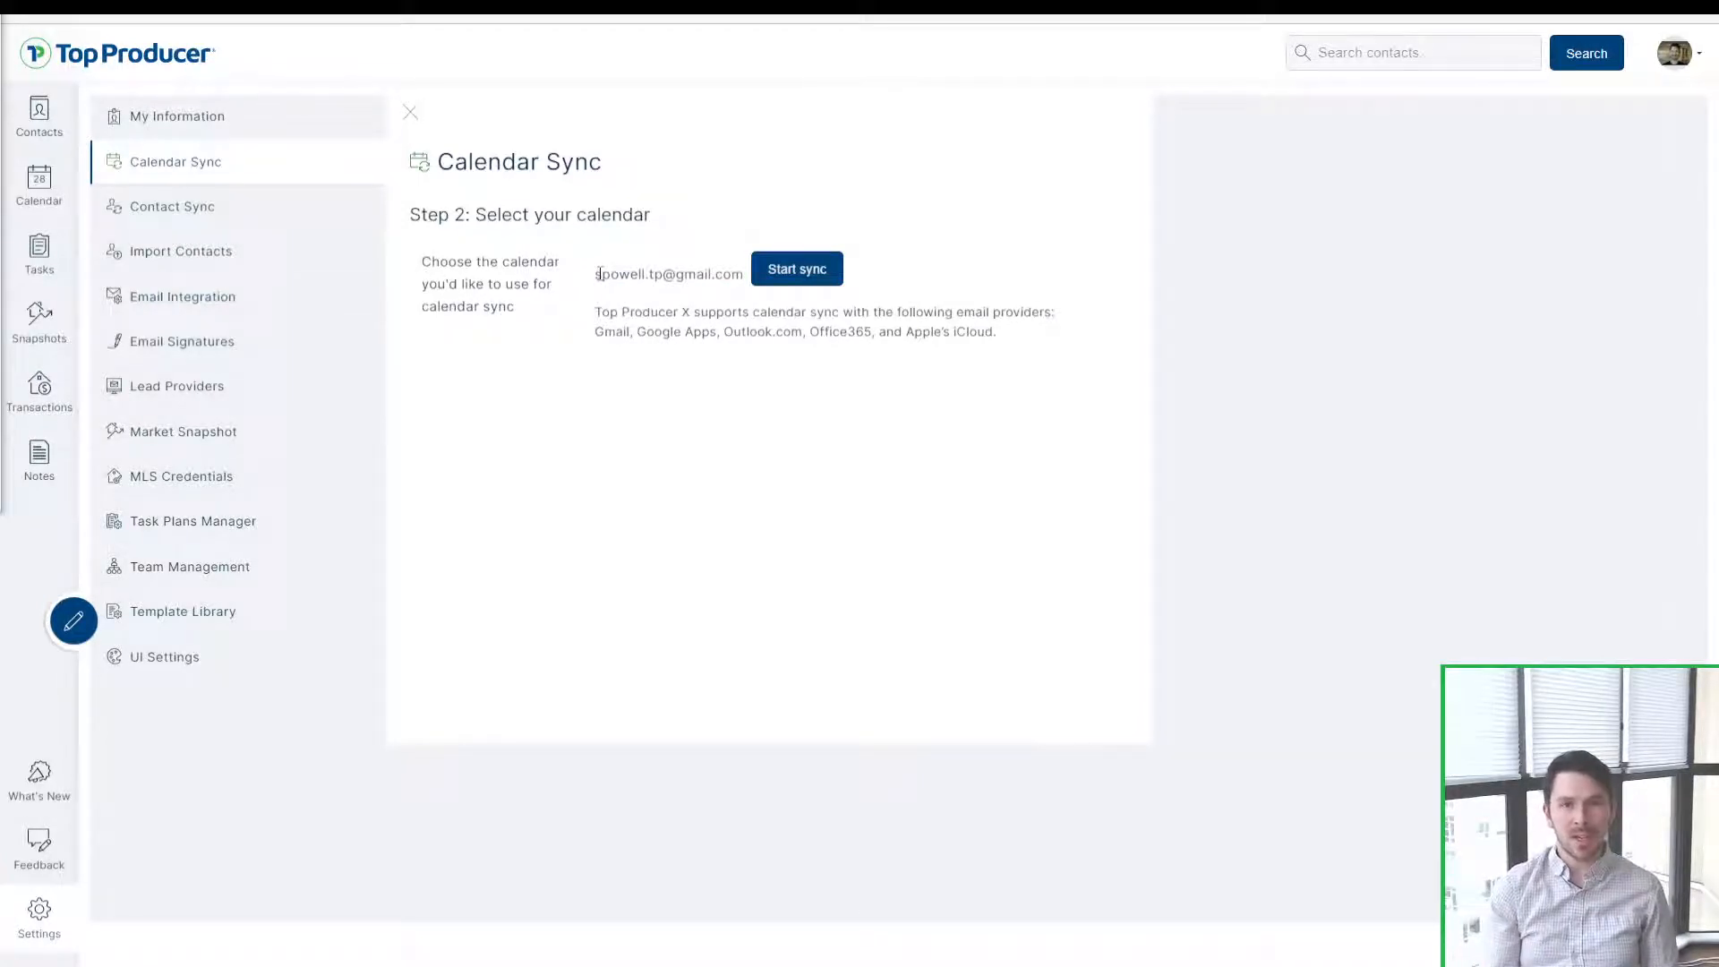
{"action": "mouse_move", "coordinate": [600, 273]}
{"action": "left_mouse_down"}
{"action": "mouse_move", "coordinate": [743, 252]}
{"action": "mouse_move", "coordinate": [704, 279]}
{"action": "mouse_move", "coordinate": [731, 274]}
{"action": "mouse_move", "coordinate": [597, 270]}
{"action": "left_mouse_up"}
{"action": "left_click", "coordinate": [710, 290]}
{"action": "left_click", "coordinate": [648, 276]}
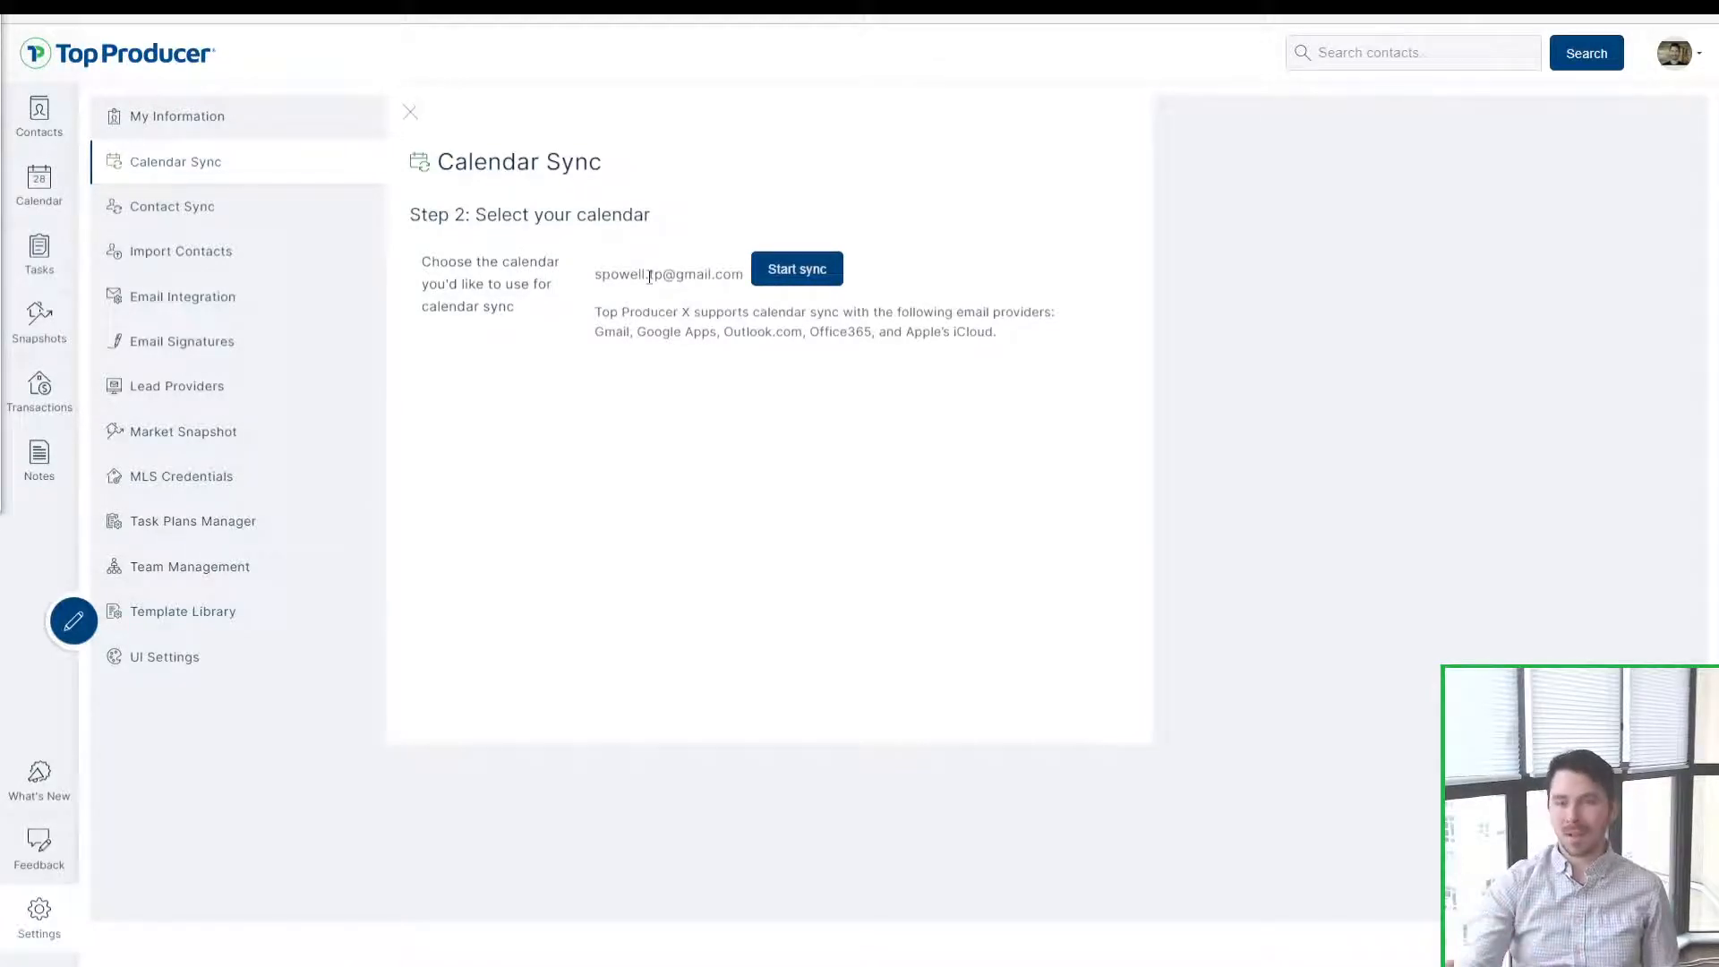
{"action": "left_click", "coordinate": [766, 268]}
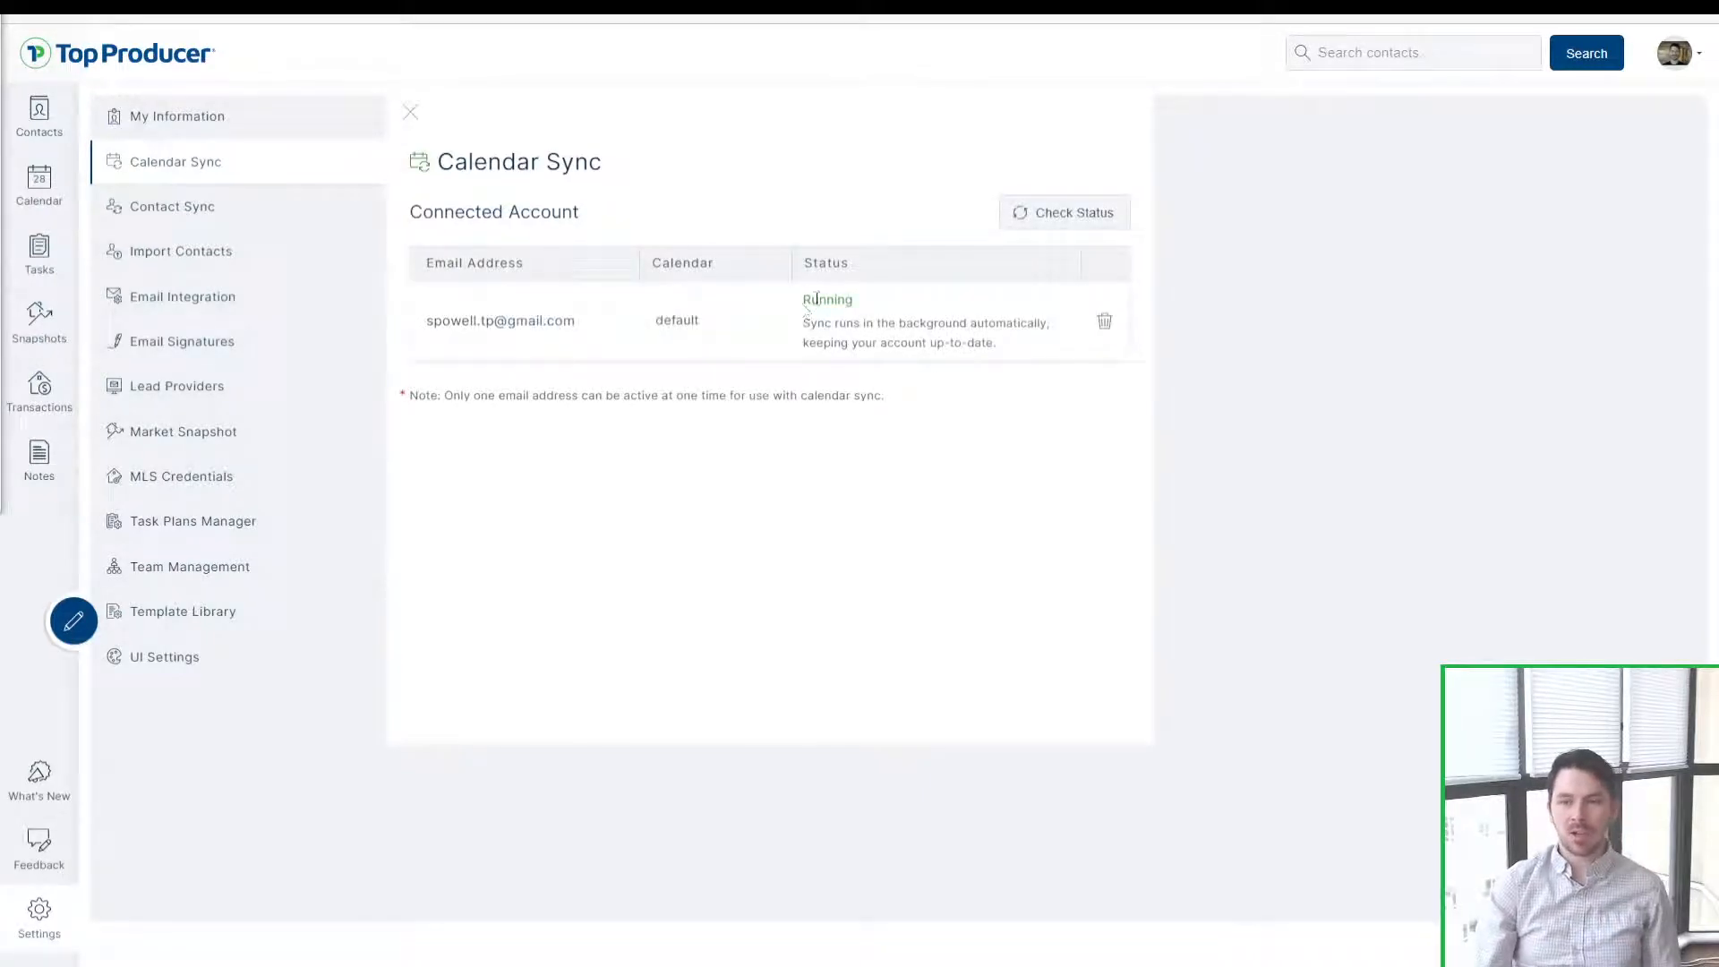
Step: Point out the calendar sync's Running status
{"action": "left_click_drag", "start_coordinate": [801, 300], "coordinate": [866, 303]}
{"action": "left_click", "coordinate": [866, 302]}
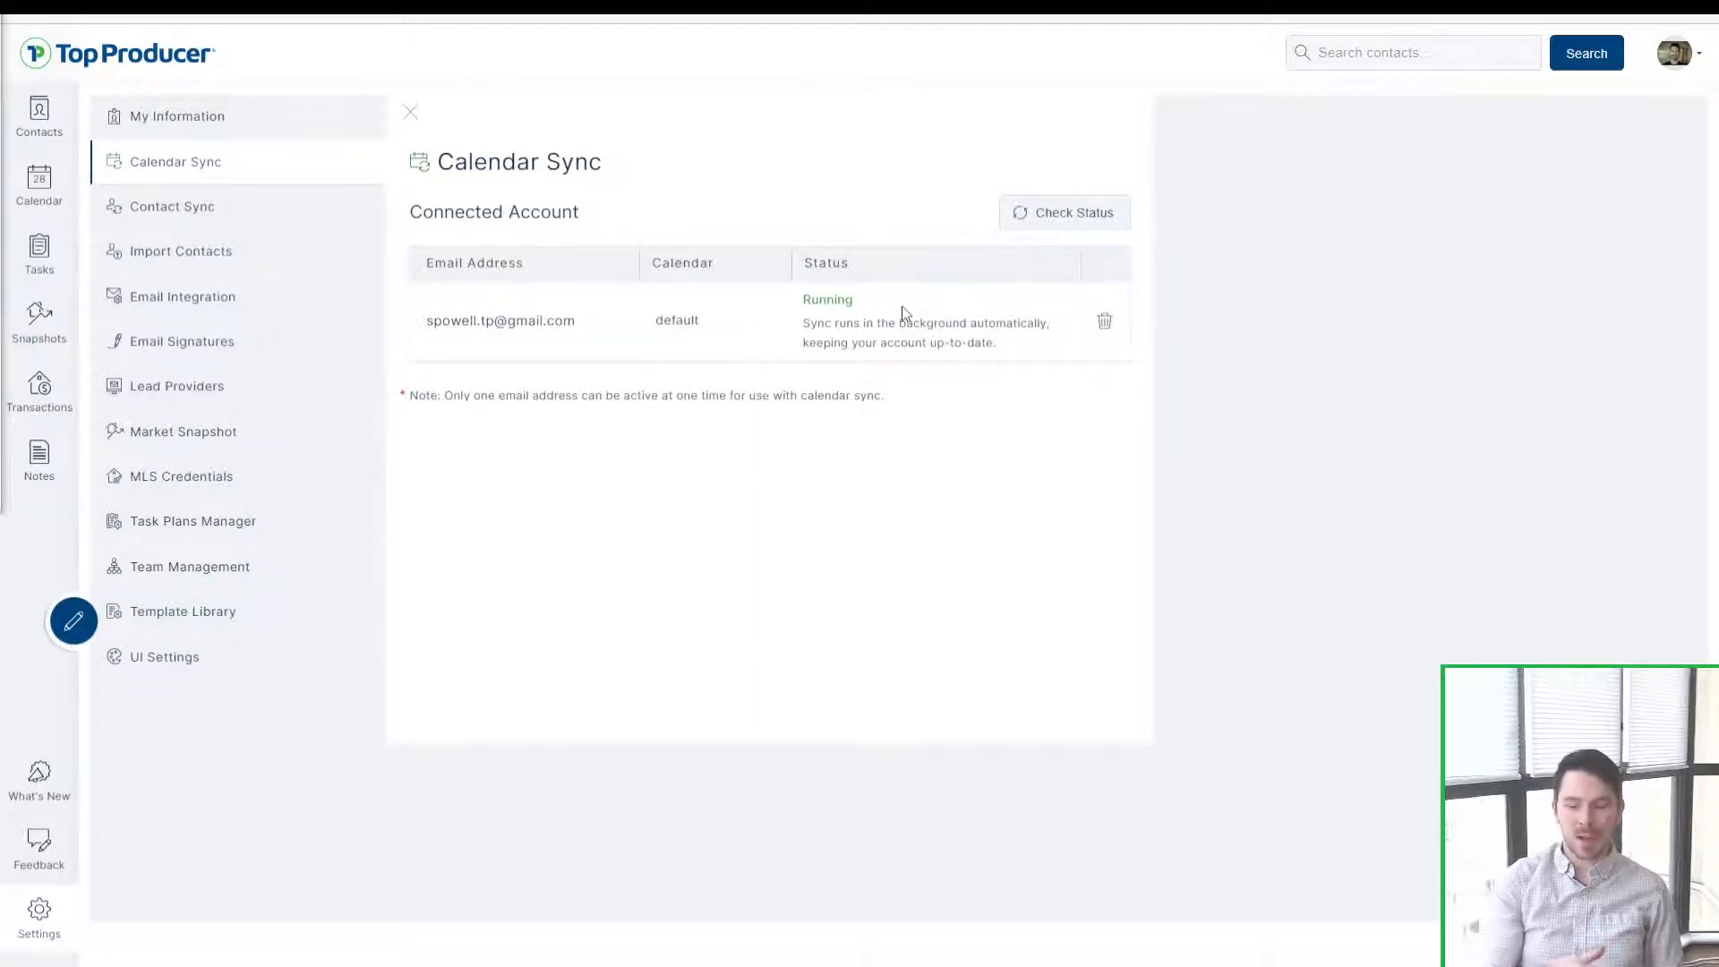
{"action": "left_click_drag", "start_coordinate": [892, 305], "coordinate": [770, 305]}
{"action": "left_click", "coordinate": [882, 367]}
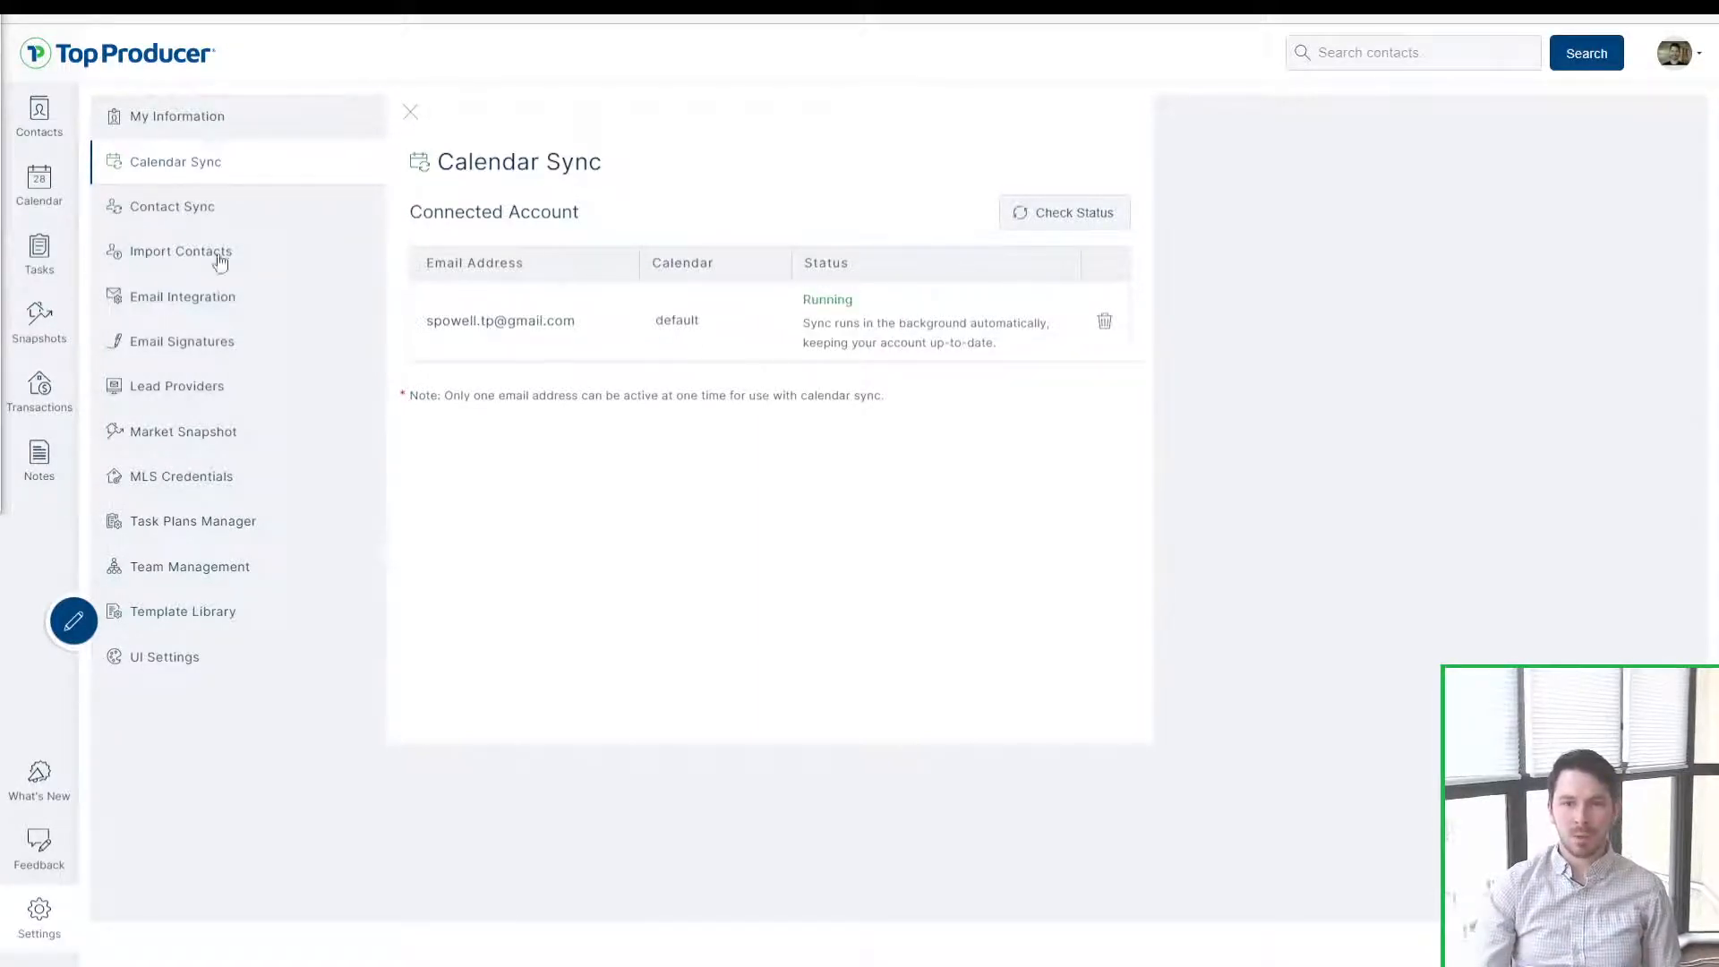
Step: Move through Contact Sync and Contact Import to the Email Integration settings
{"action": "left_click", "coordinate": [175, 211]}
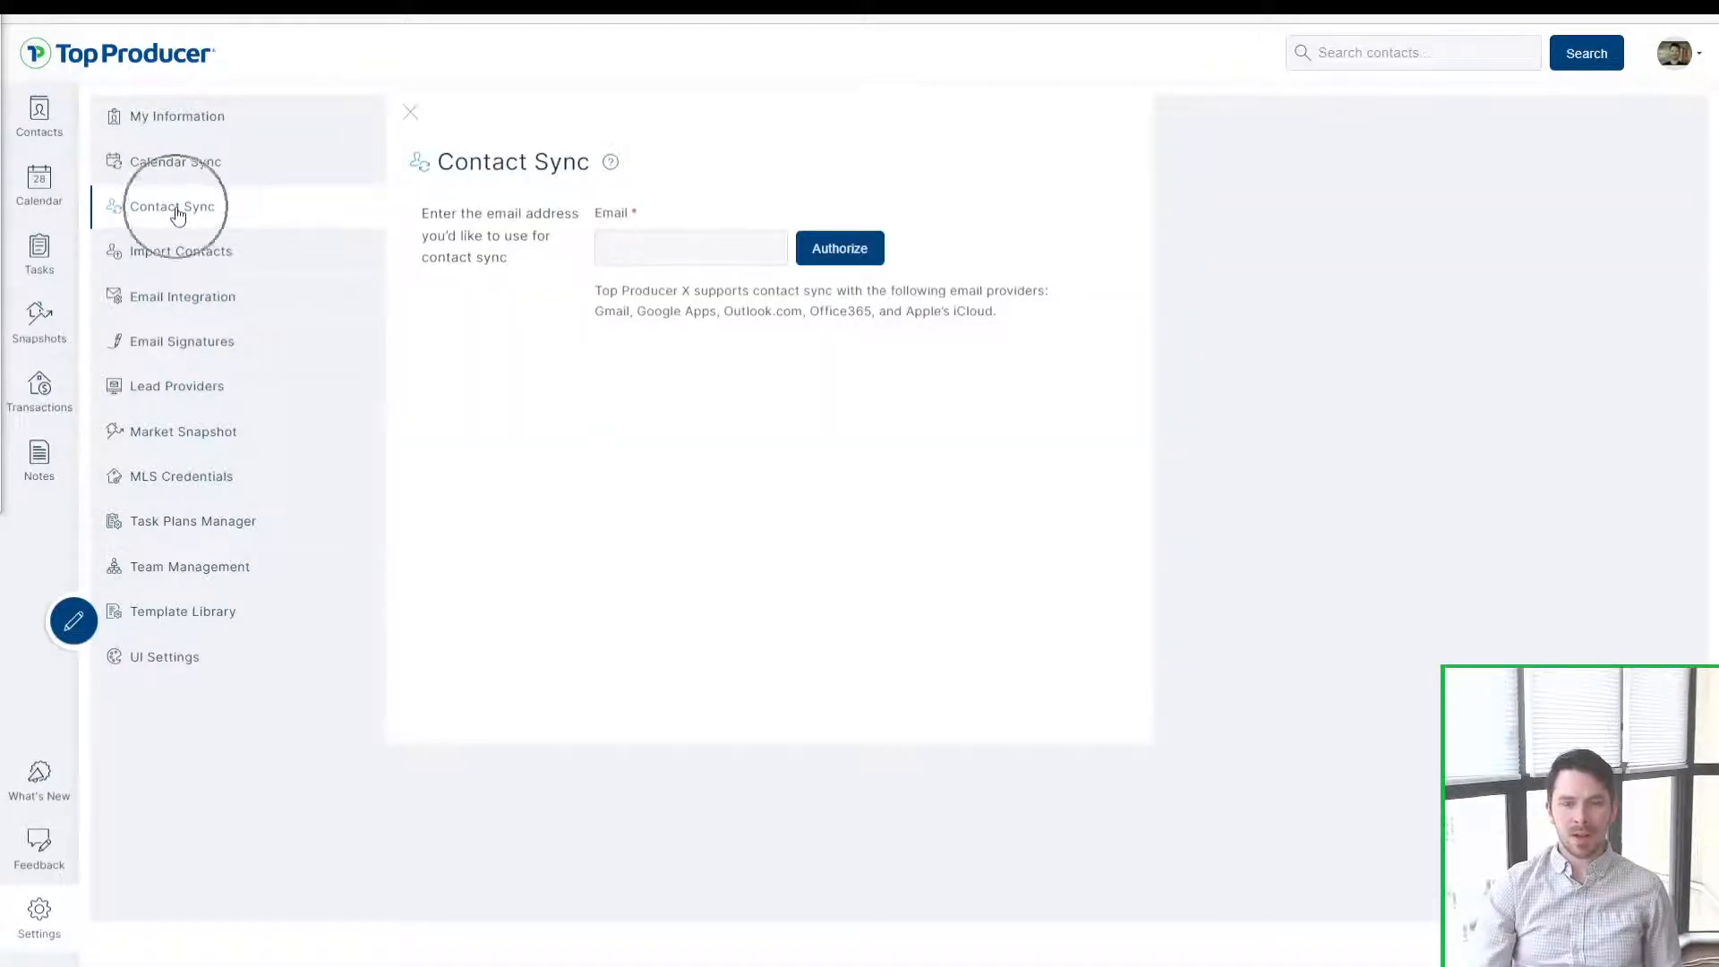
{"action": "left_click", "coordinate": [177, 258]}
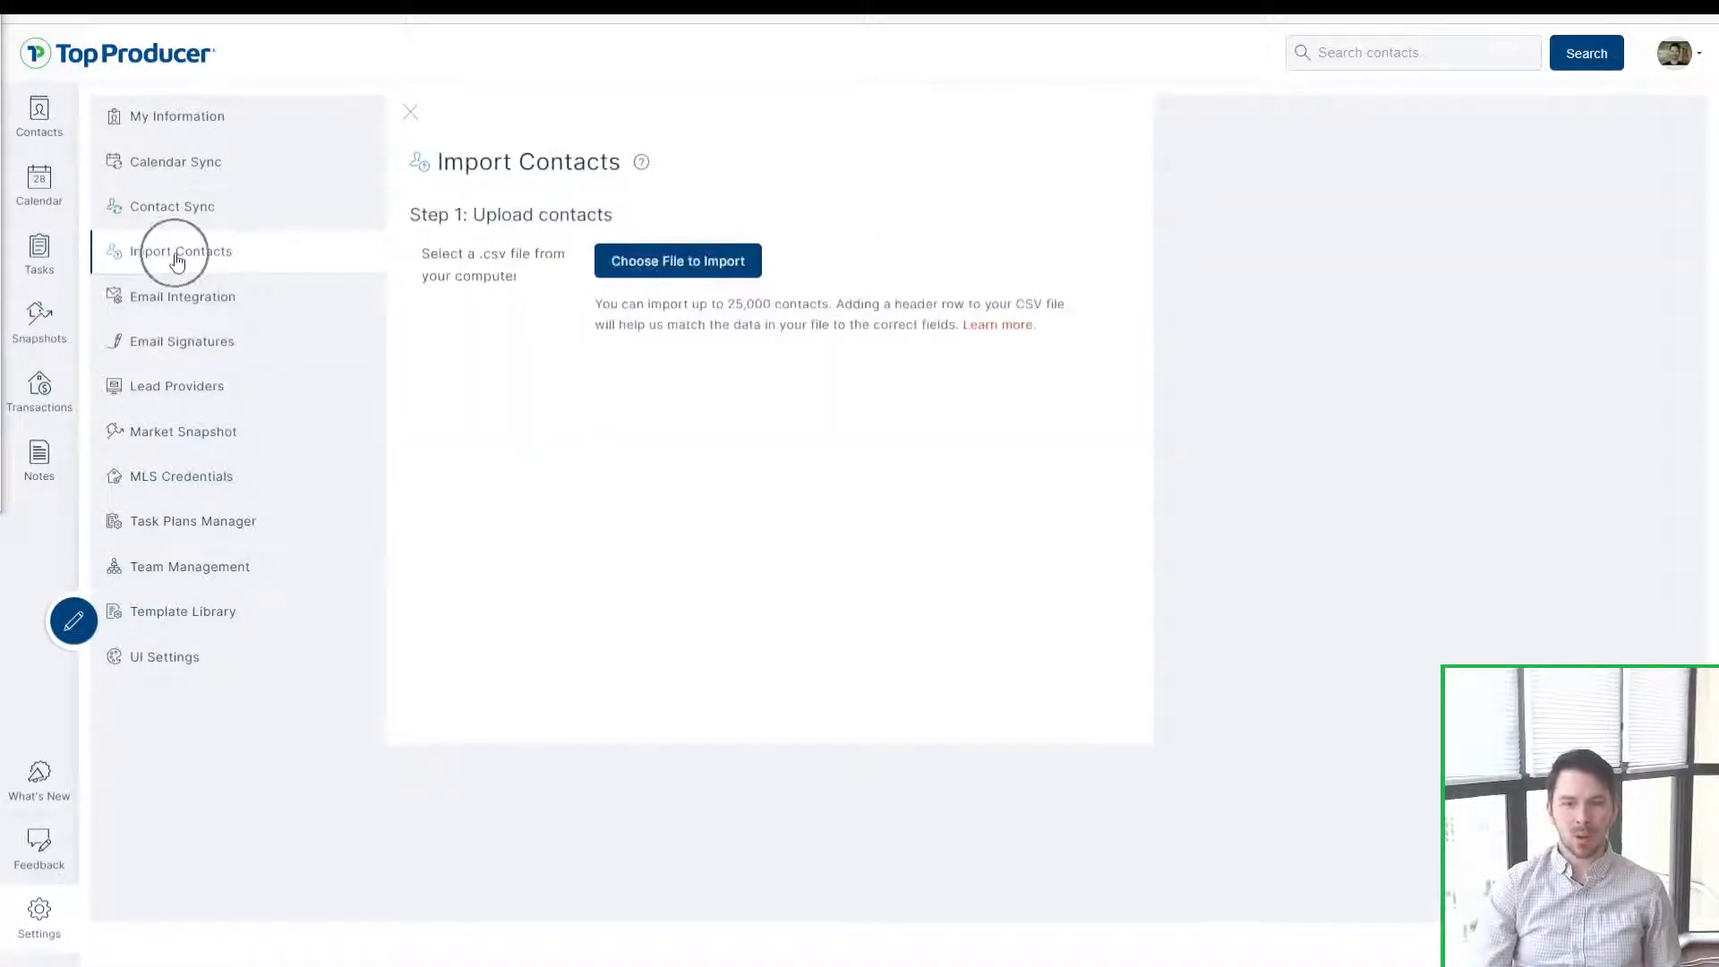
{"action": "left_click", "coordinate": [164, 303]}
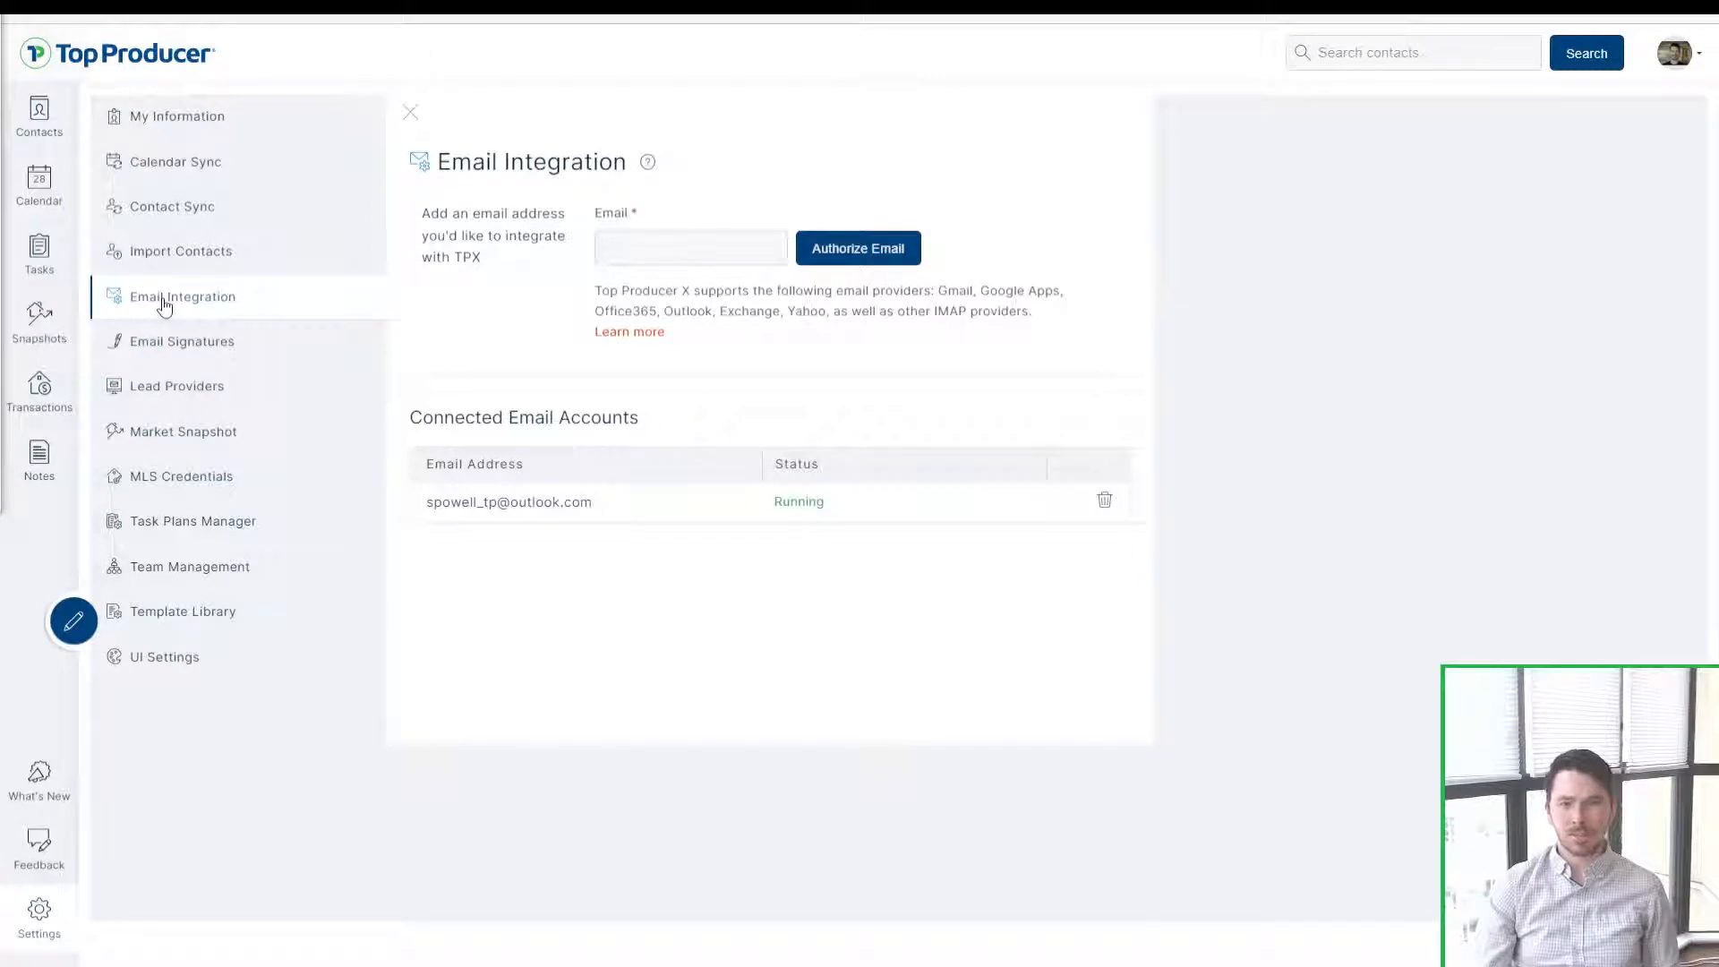
Step: Point out the supported email providers note, including IMAP and Exchange
{"action": "left_click", "coordinate": [163, 303]}
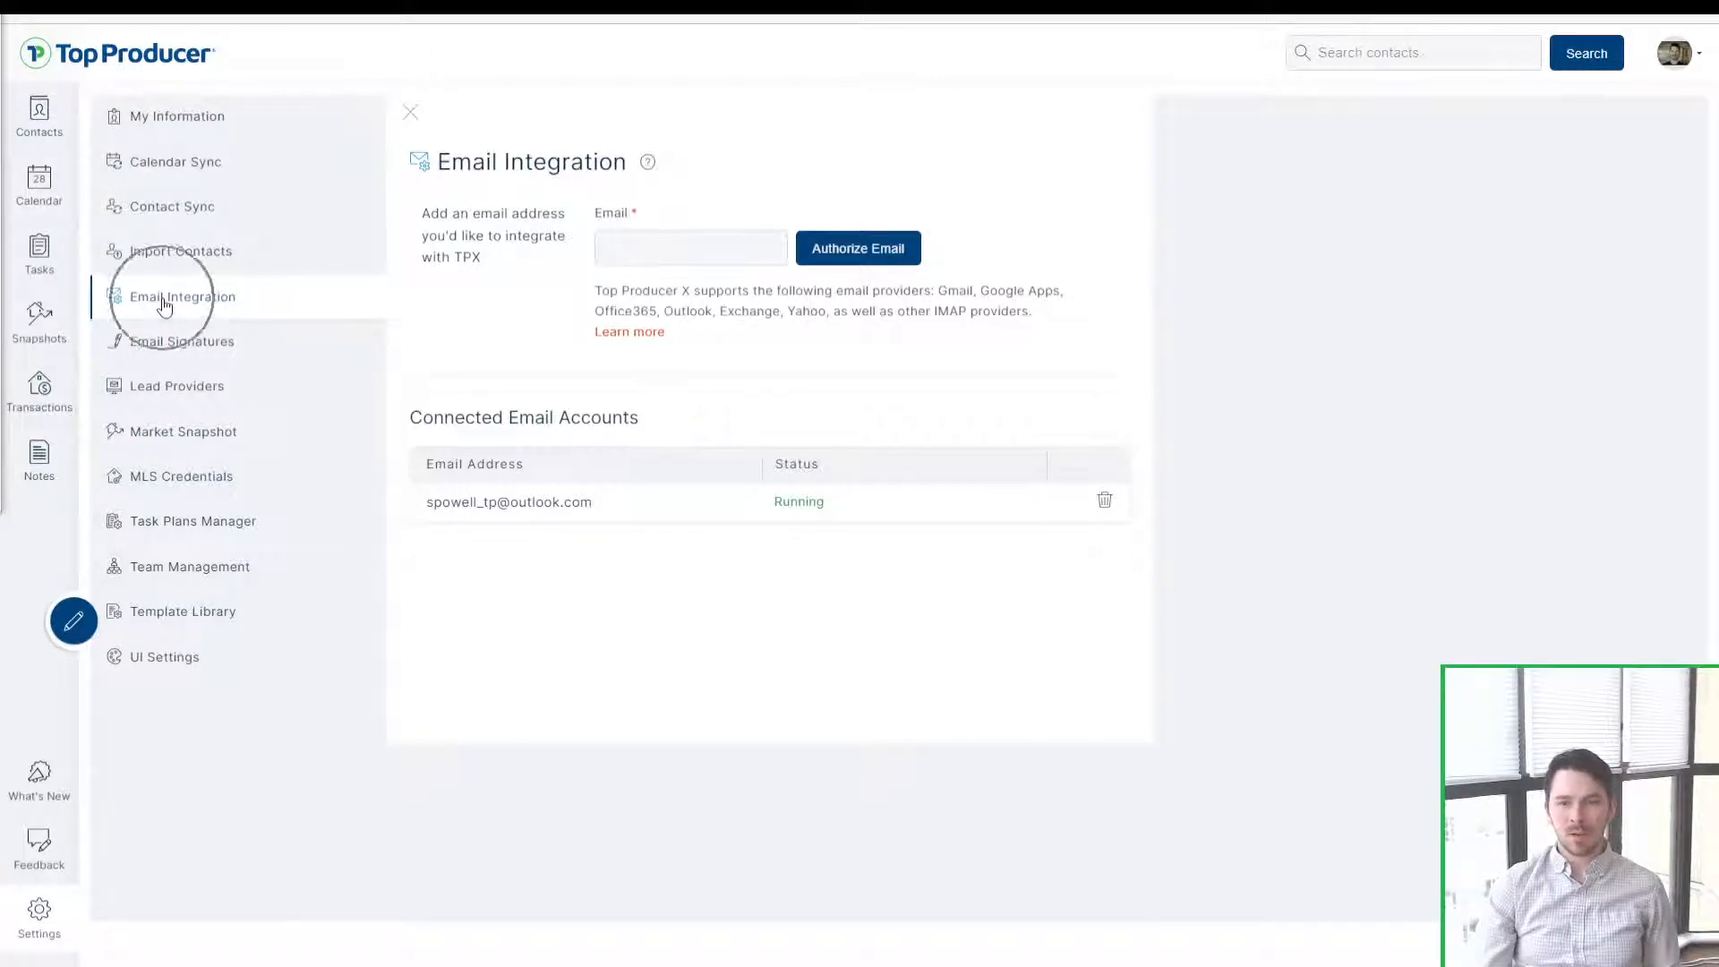
{"action": "left_click", "coordinate": [627, 248]}
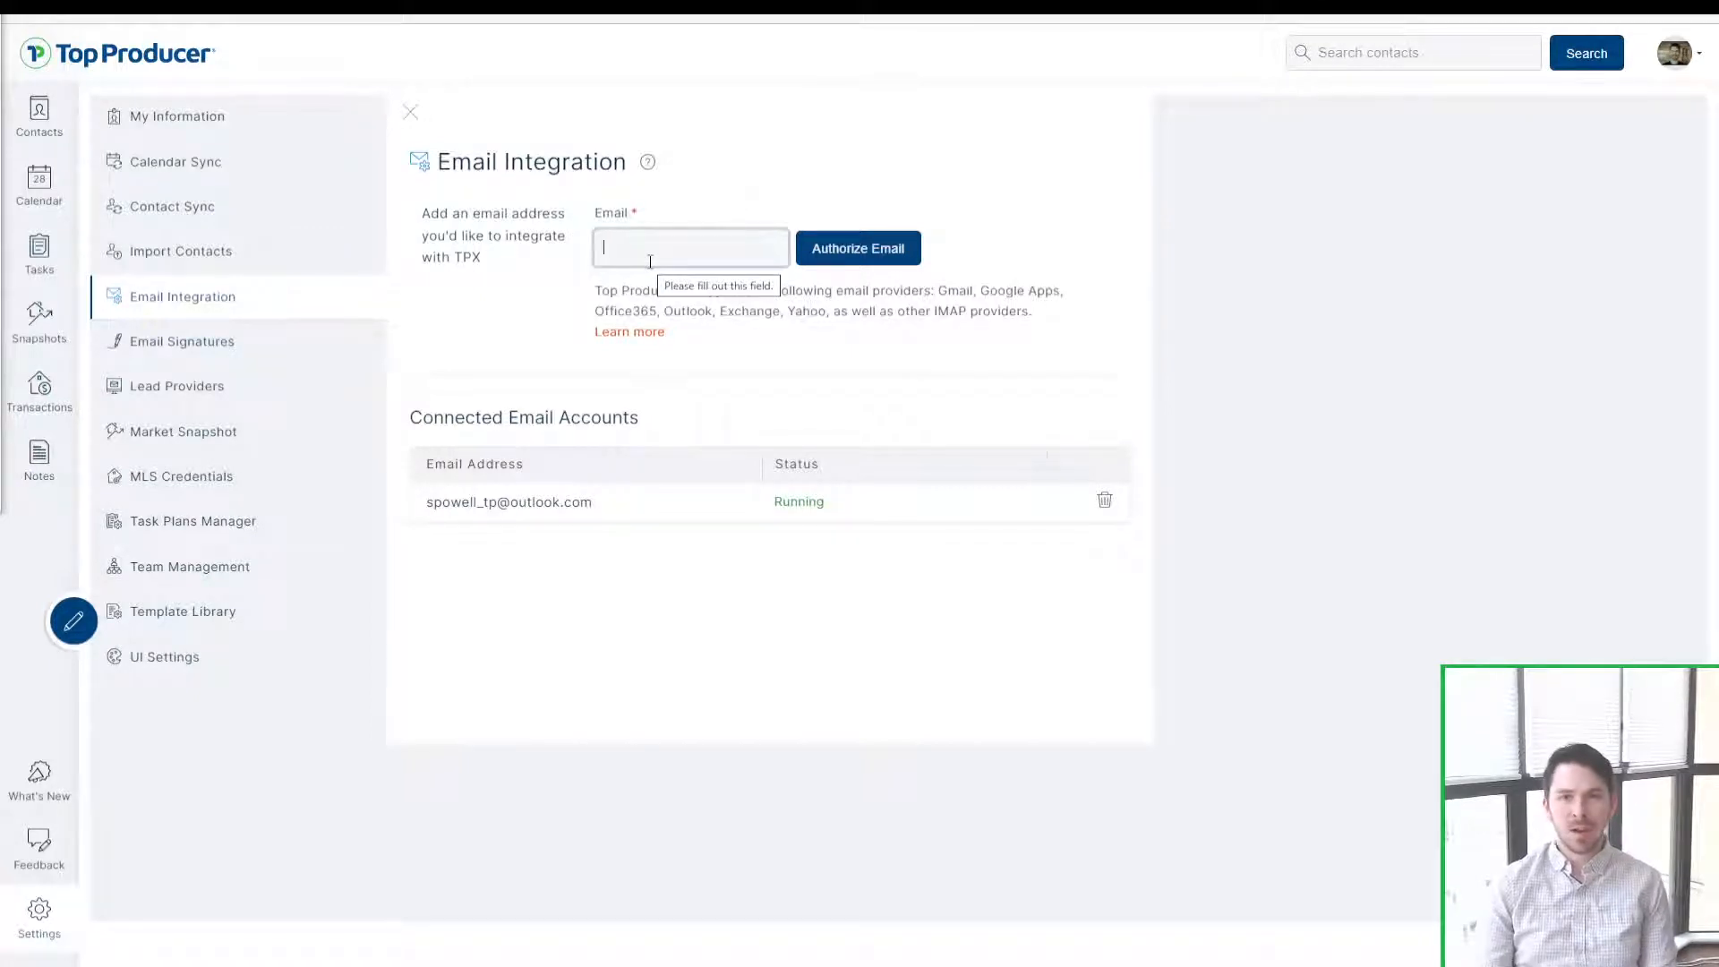
{"action": "left_click", "coordinate": [962, 324]}
{"action": "left_click_drag", "start_coordinate": [963, 327], "coordinate": [930, 312]}
{"action": "left_click", "coordinate": [938, 310]}
{"action": "left_click", "coordinate": [969, 317]}
{"action": "left_click", "coordinate": [931, 311]}
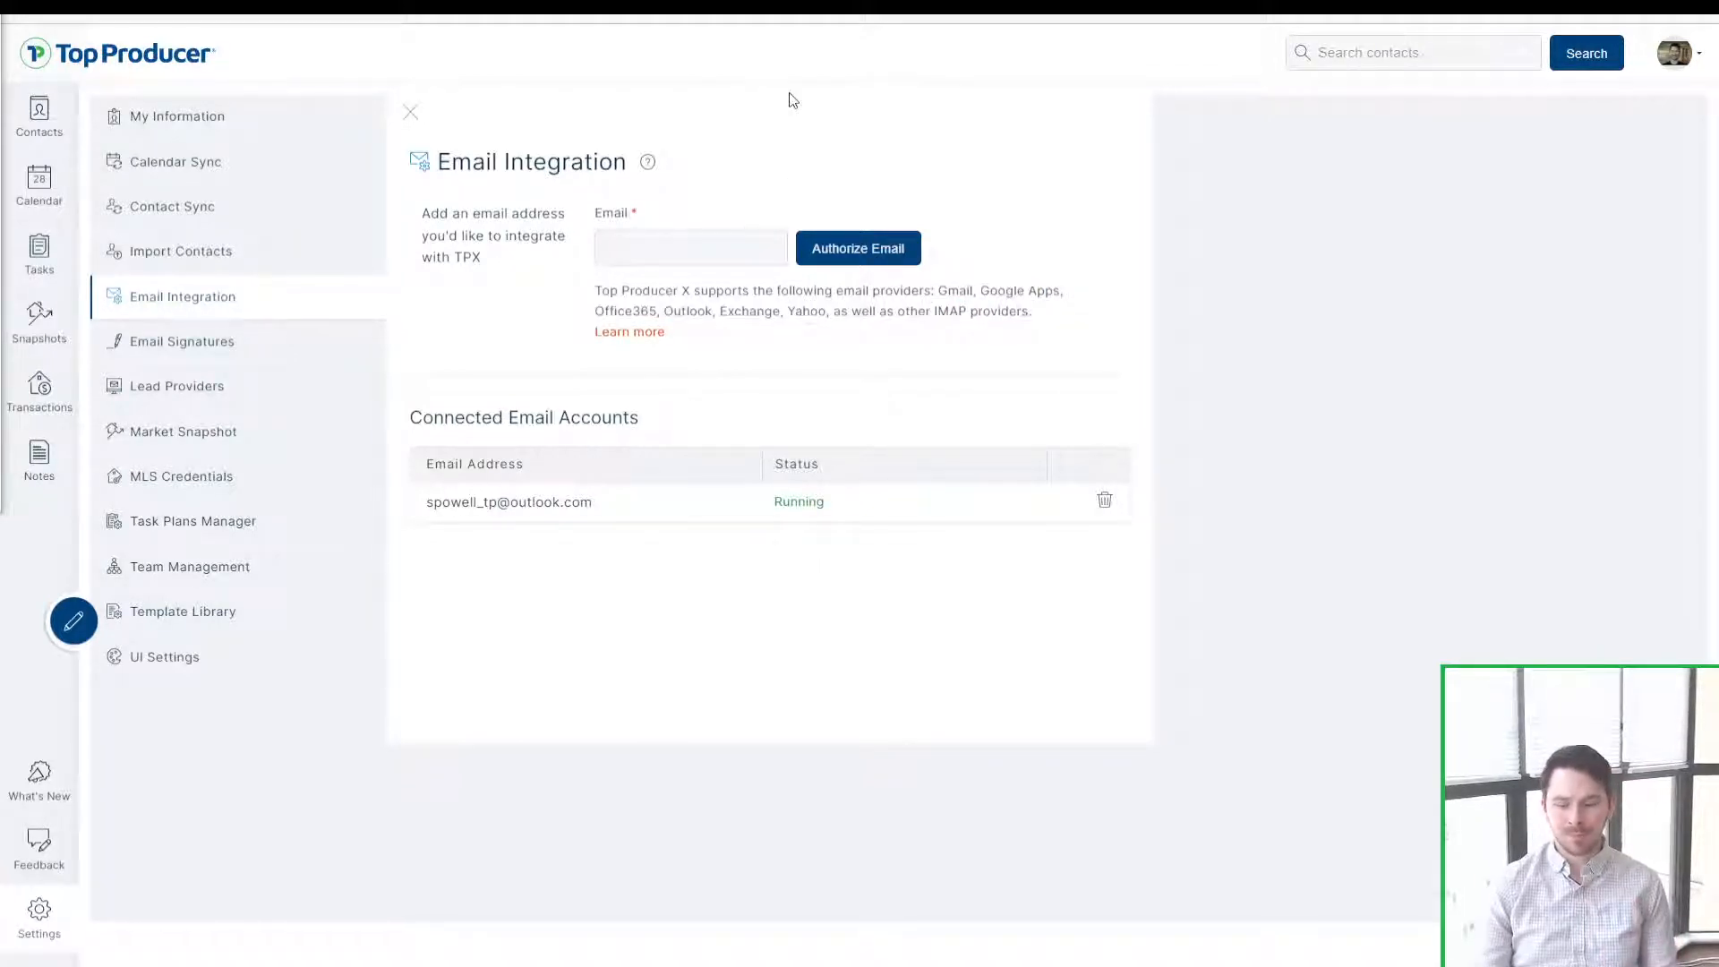
{"action": "mouse_move", "coordinate": [714, 304]}
{"action": "left_mouse_down"}
{"action": "mouse_move", "coordinate": [775, 313]}
{"action": "mouse_move", "coordinate": [719, 312]}
{"action": "left_mouse_up"}
{"action": "left_click", "coordinate": [777, 313]}
{"action": "left_click", "coordinate": [719, 312]}
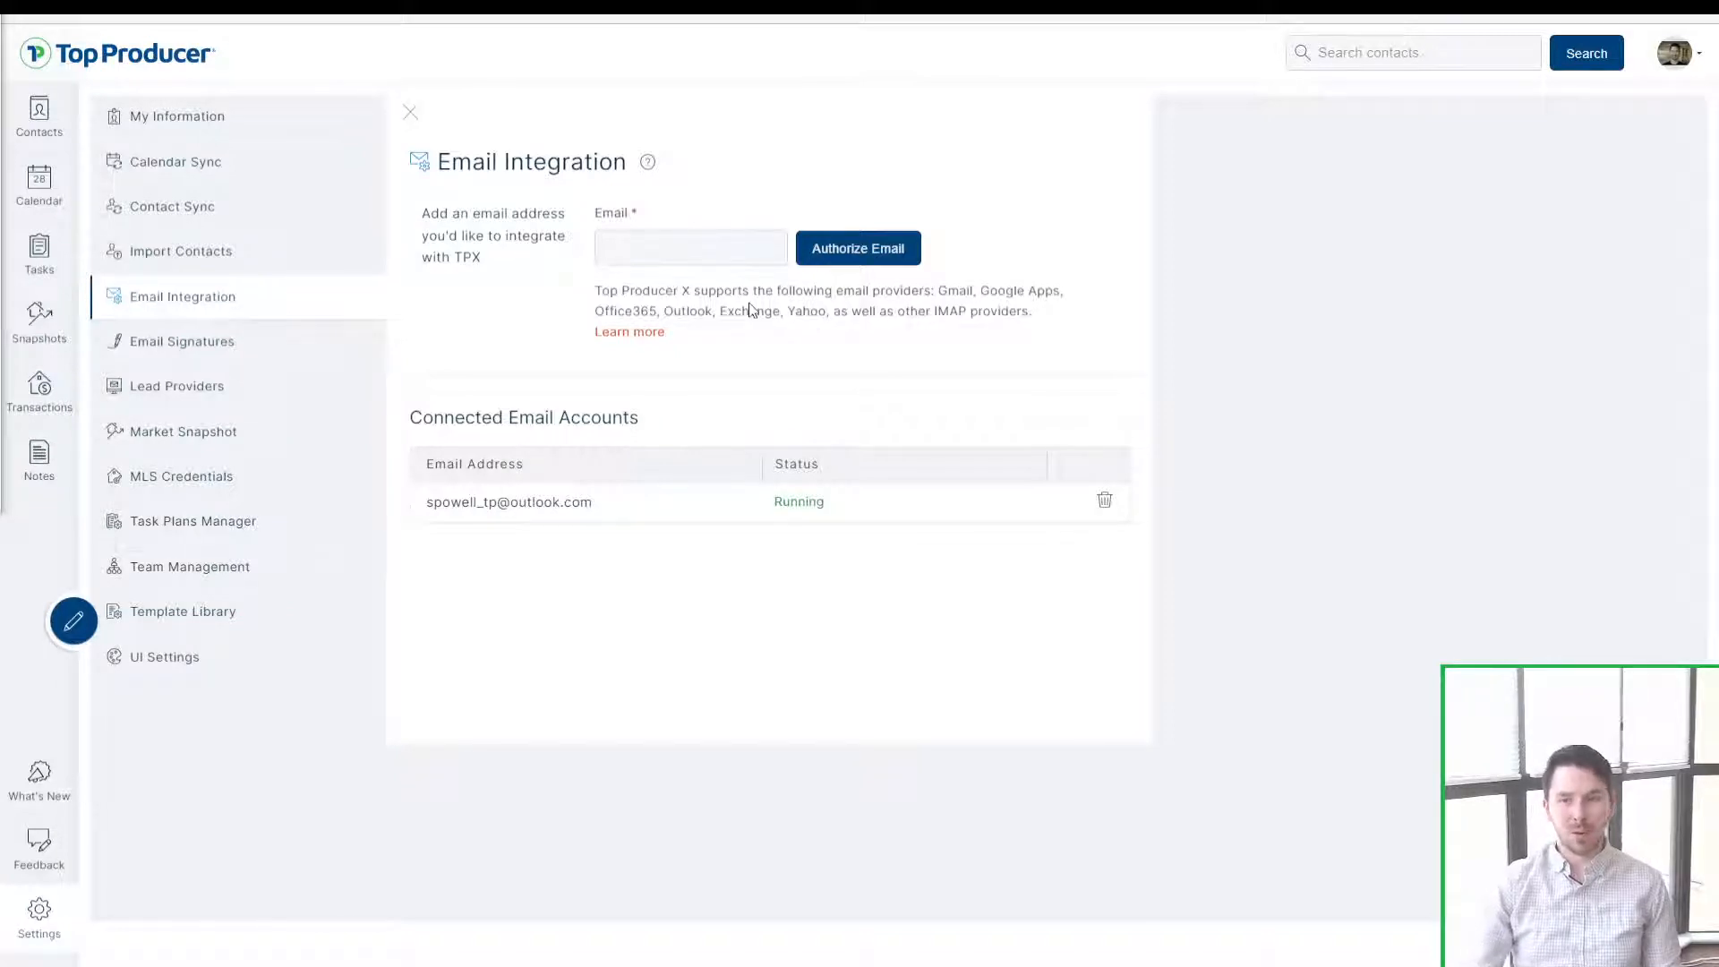
Step: Enter the Gmail address and authorize it for email integration
{"action": "left_click", "coordinate": [677, 245]}
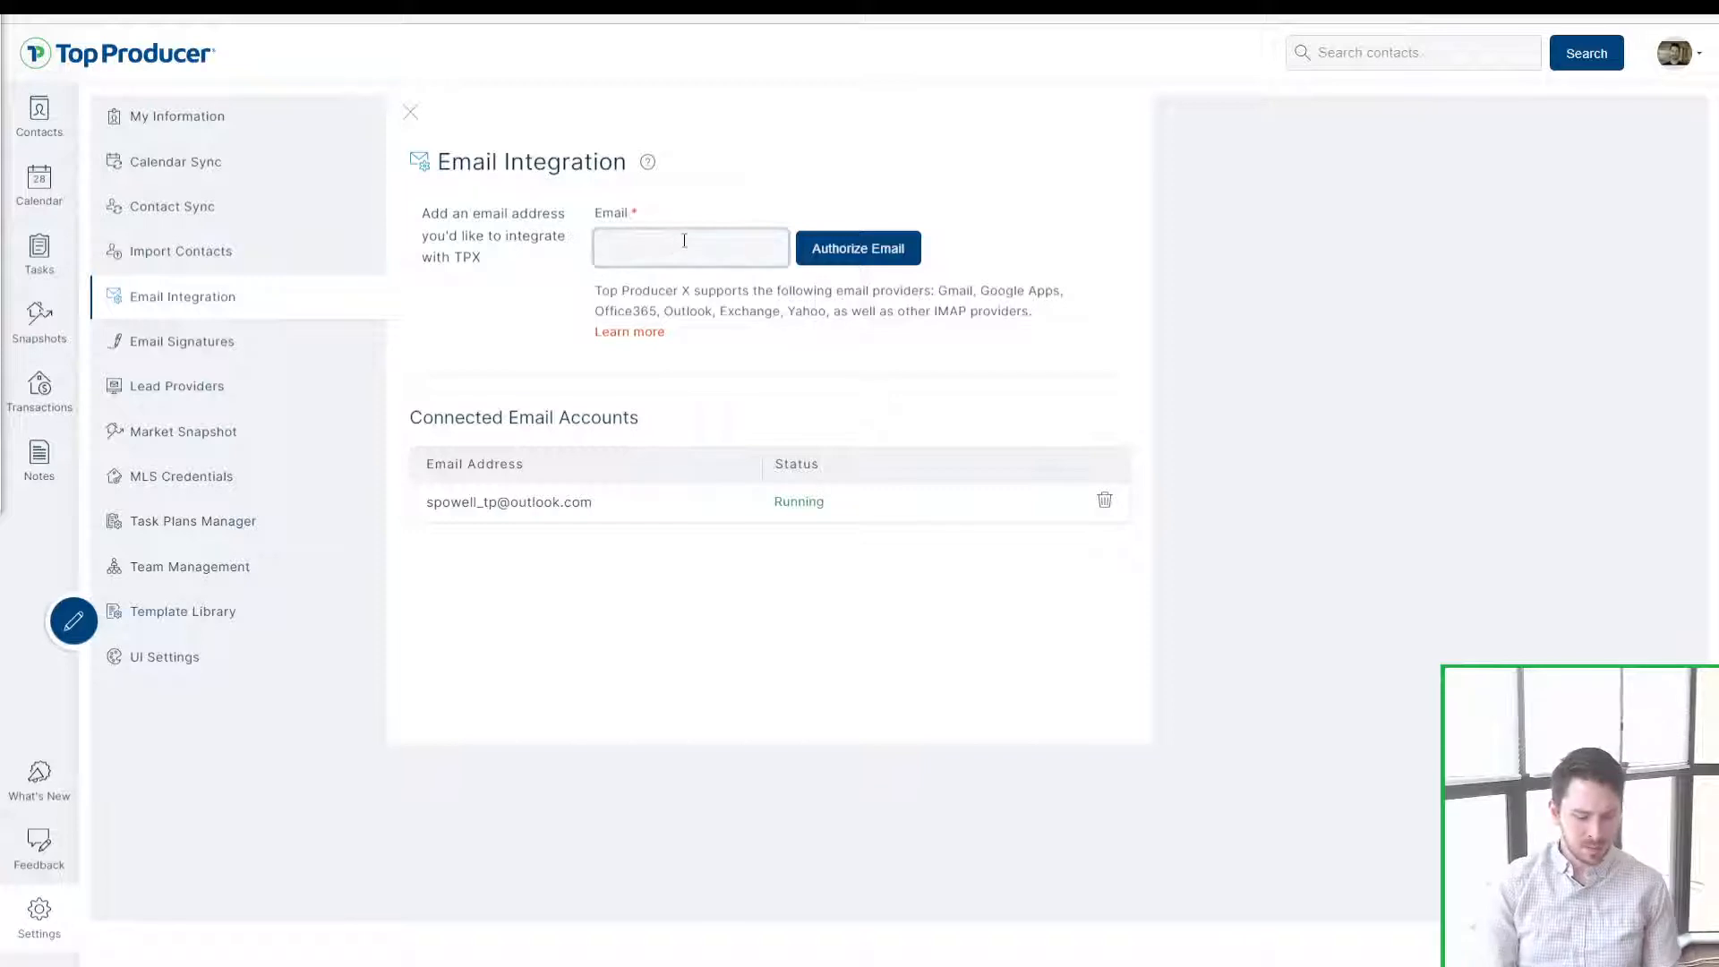
{"action": "key", "text": "ctrl+a"}
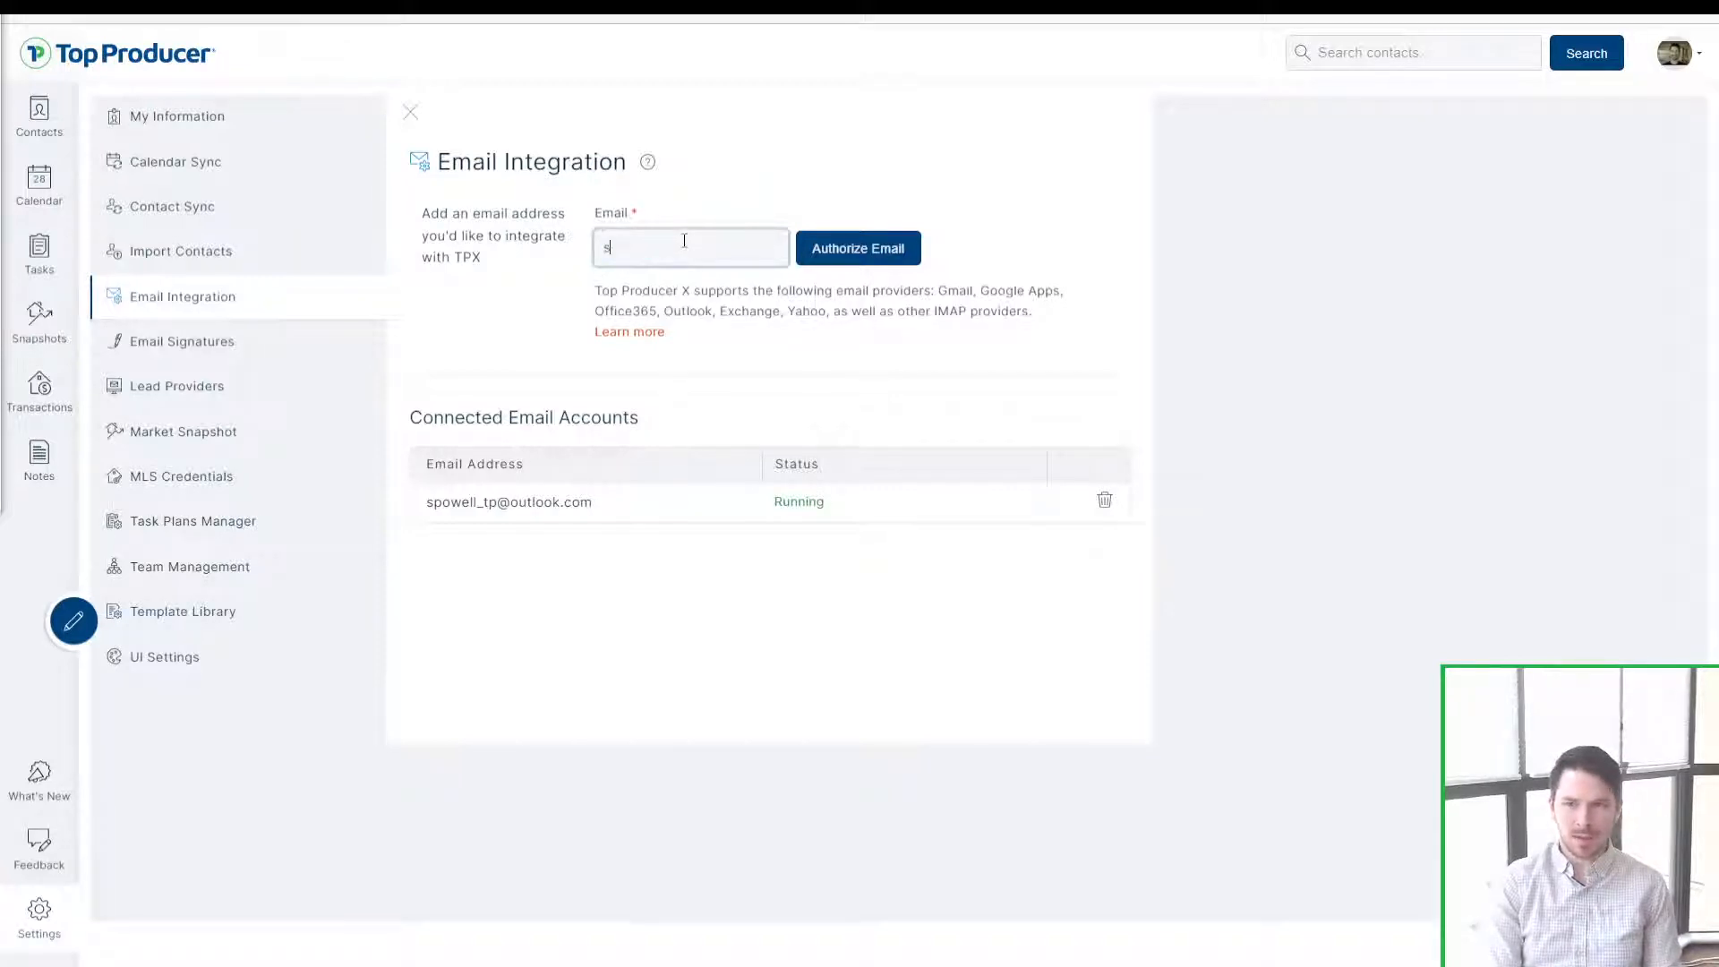
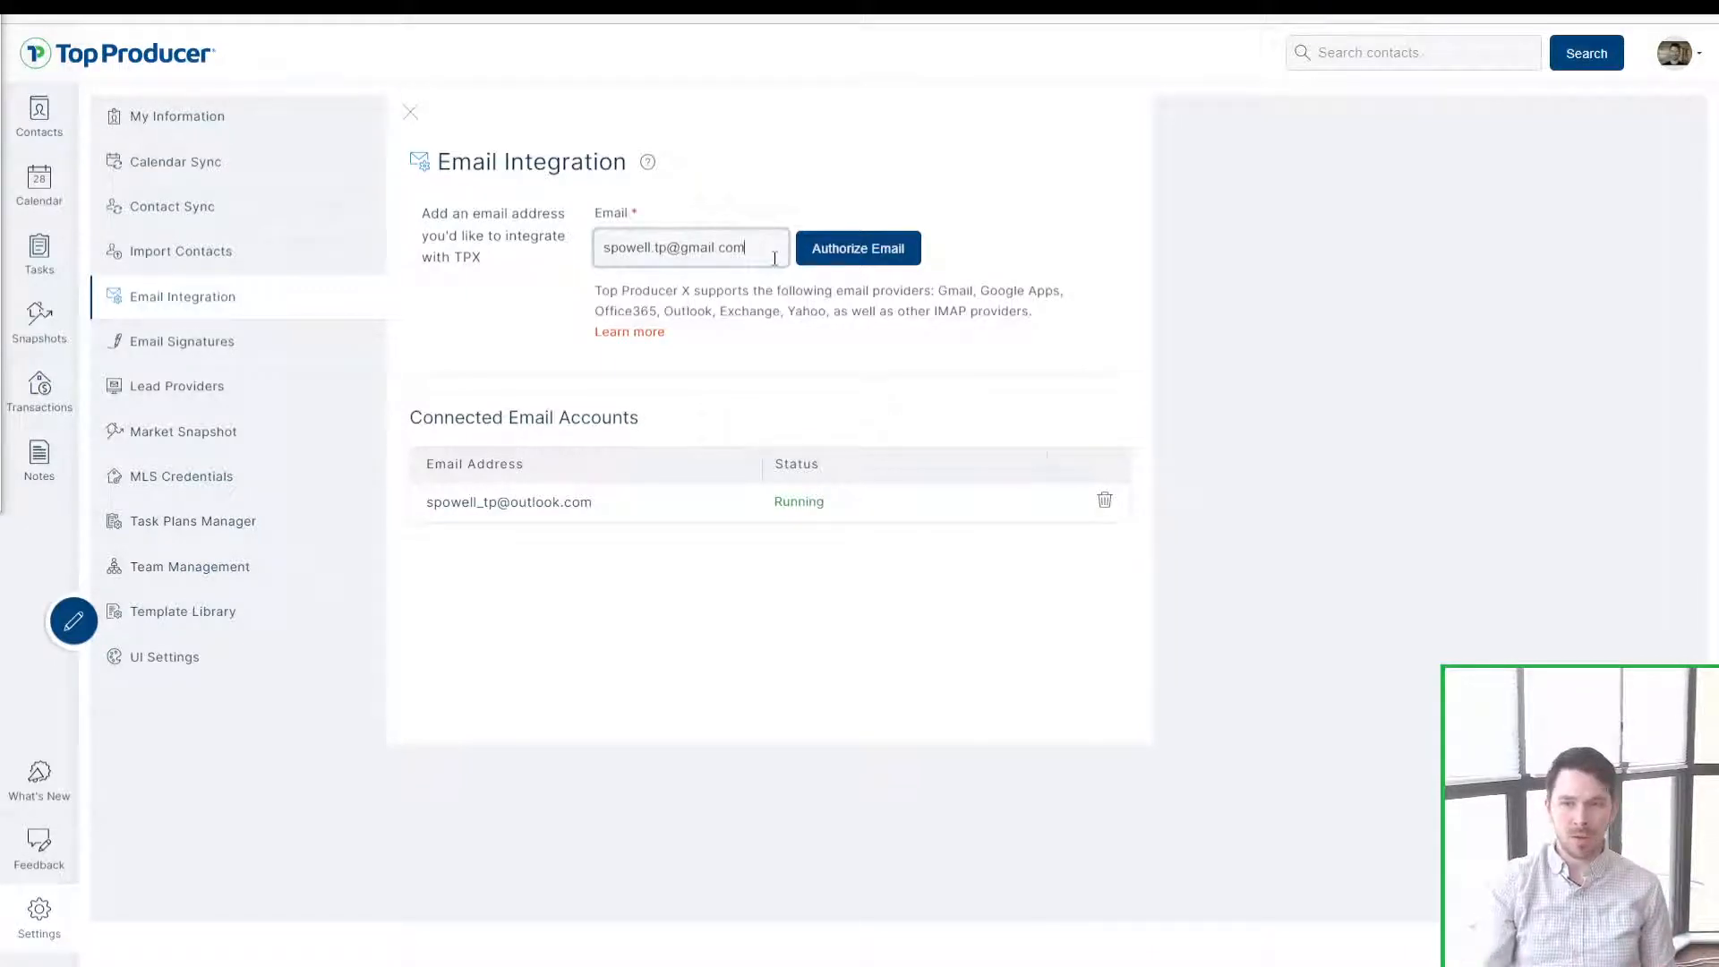
{"action": "left_click", "coordinate": [887, 249]}
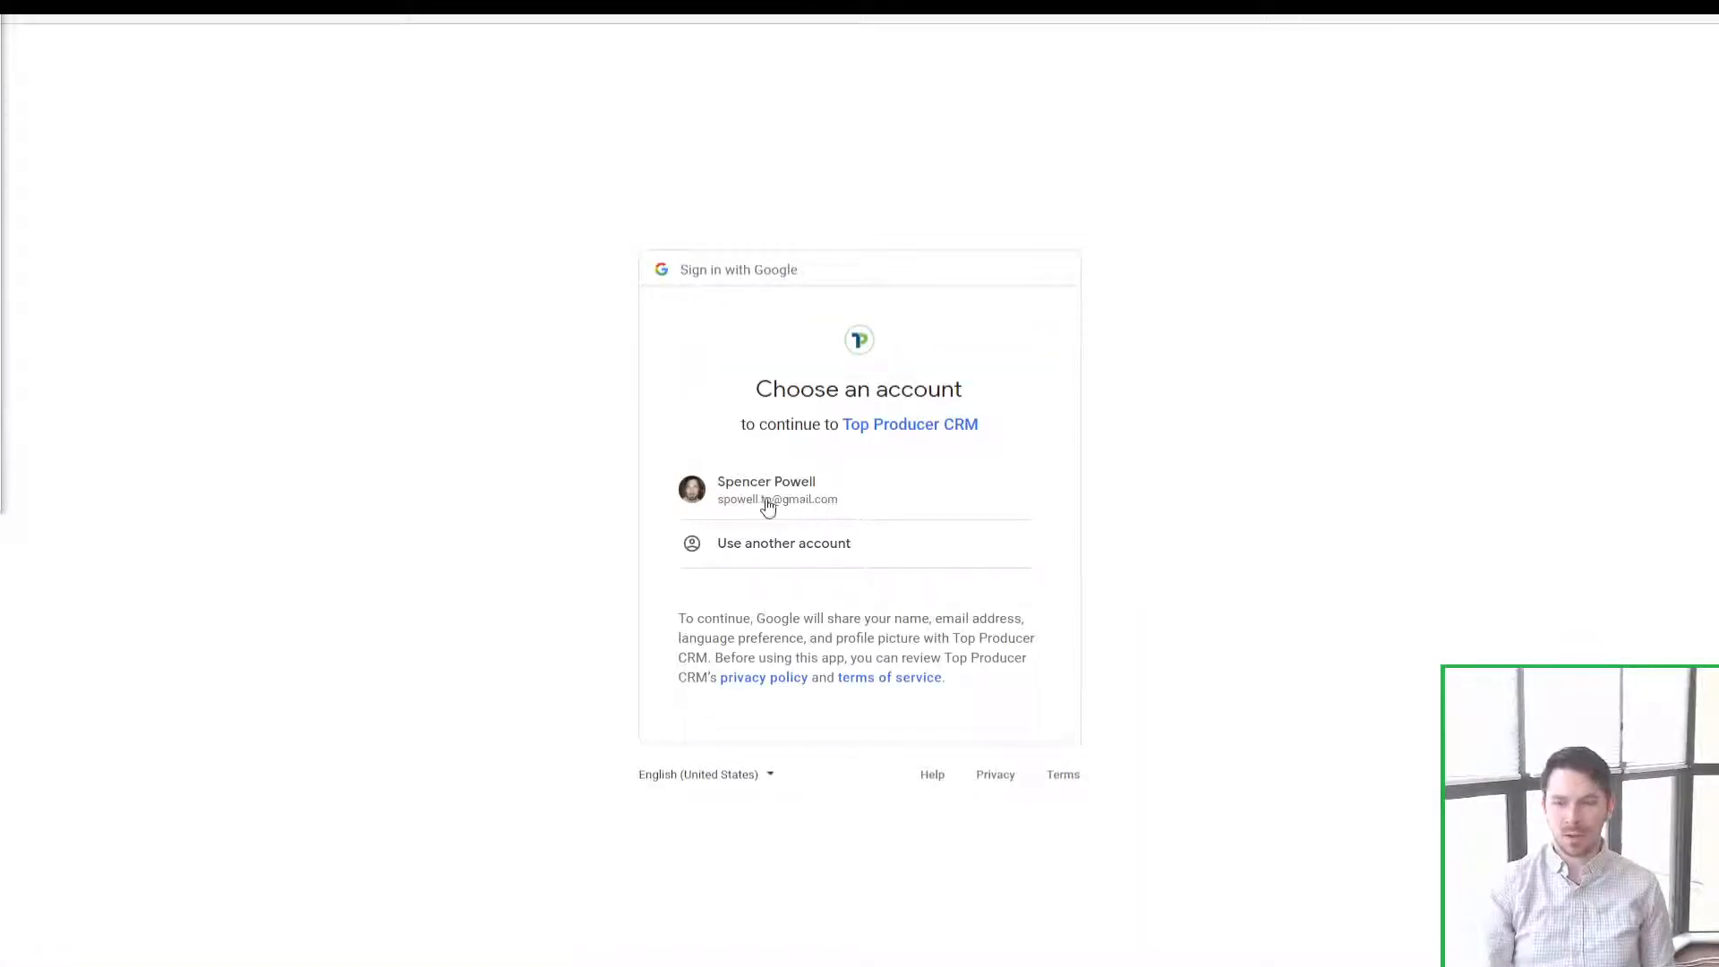
Step: Choose the Google account, grant both Gmail permissions, and continue
{"action": "left_click", "coordinate": [801, 501]}
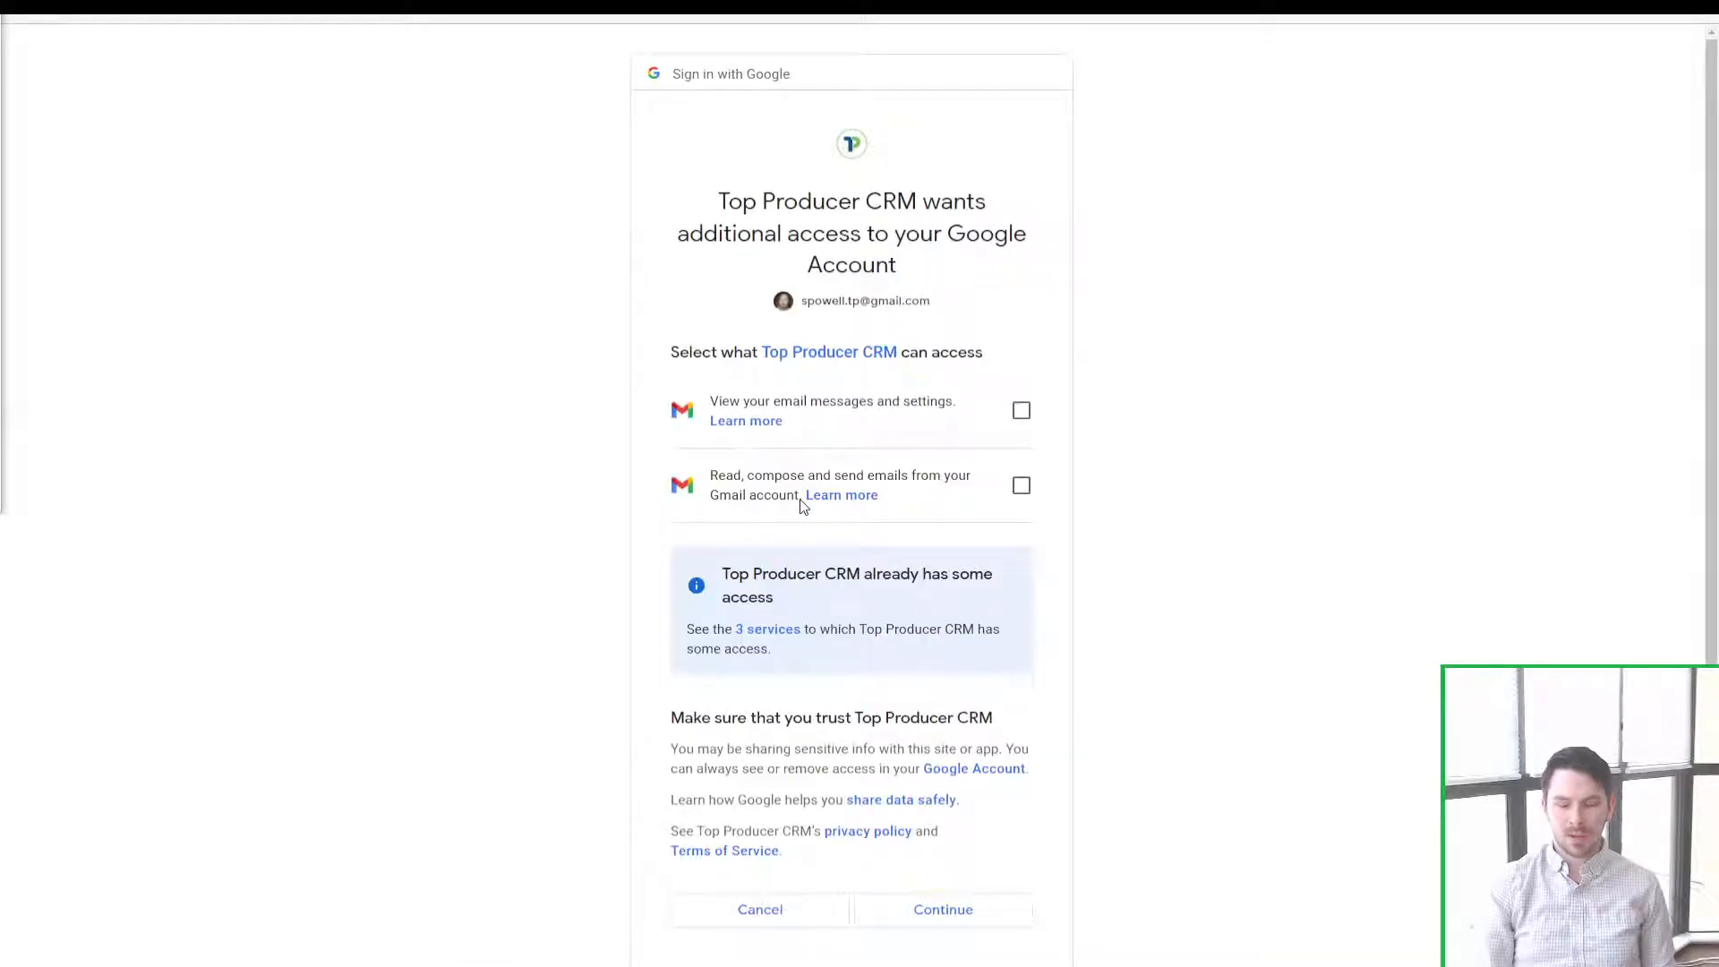
{"action": "left_click", "coordinate": [1020, 411]}
{"action": "left_click", "coordinate": [1020, 489]}
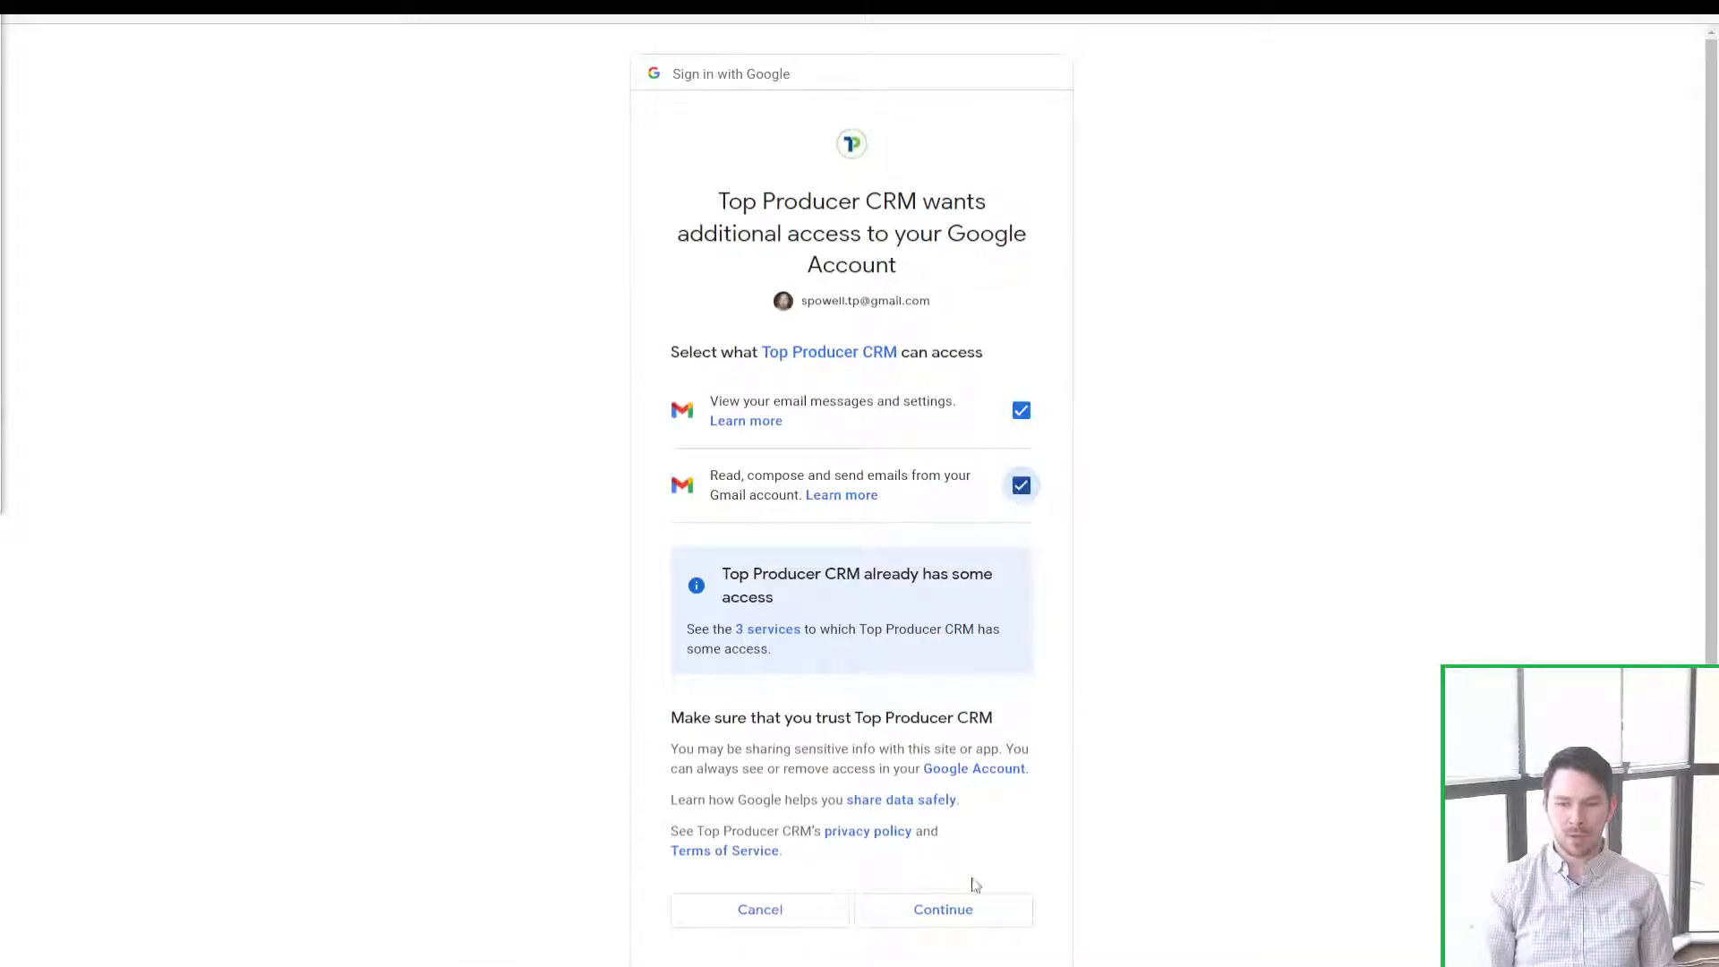
{"action": "left_click", "coordinate": [942, 913]}
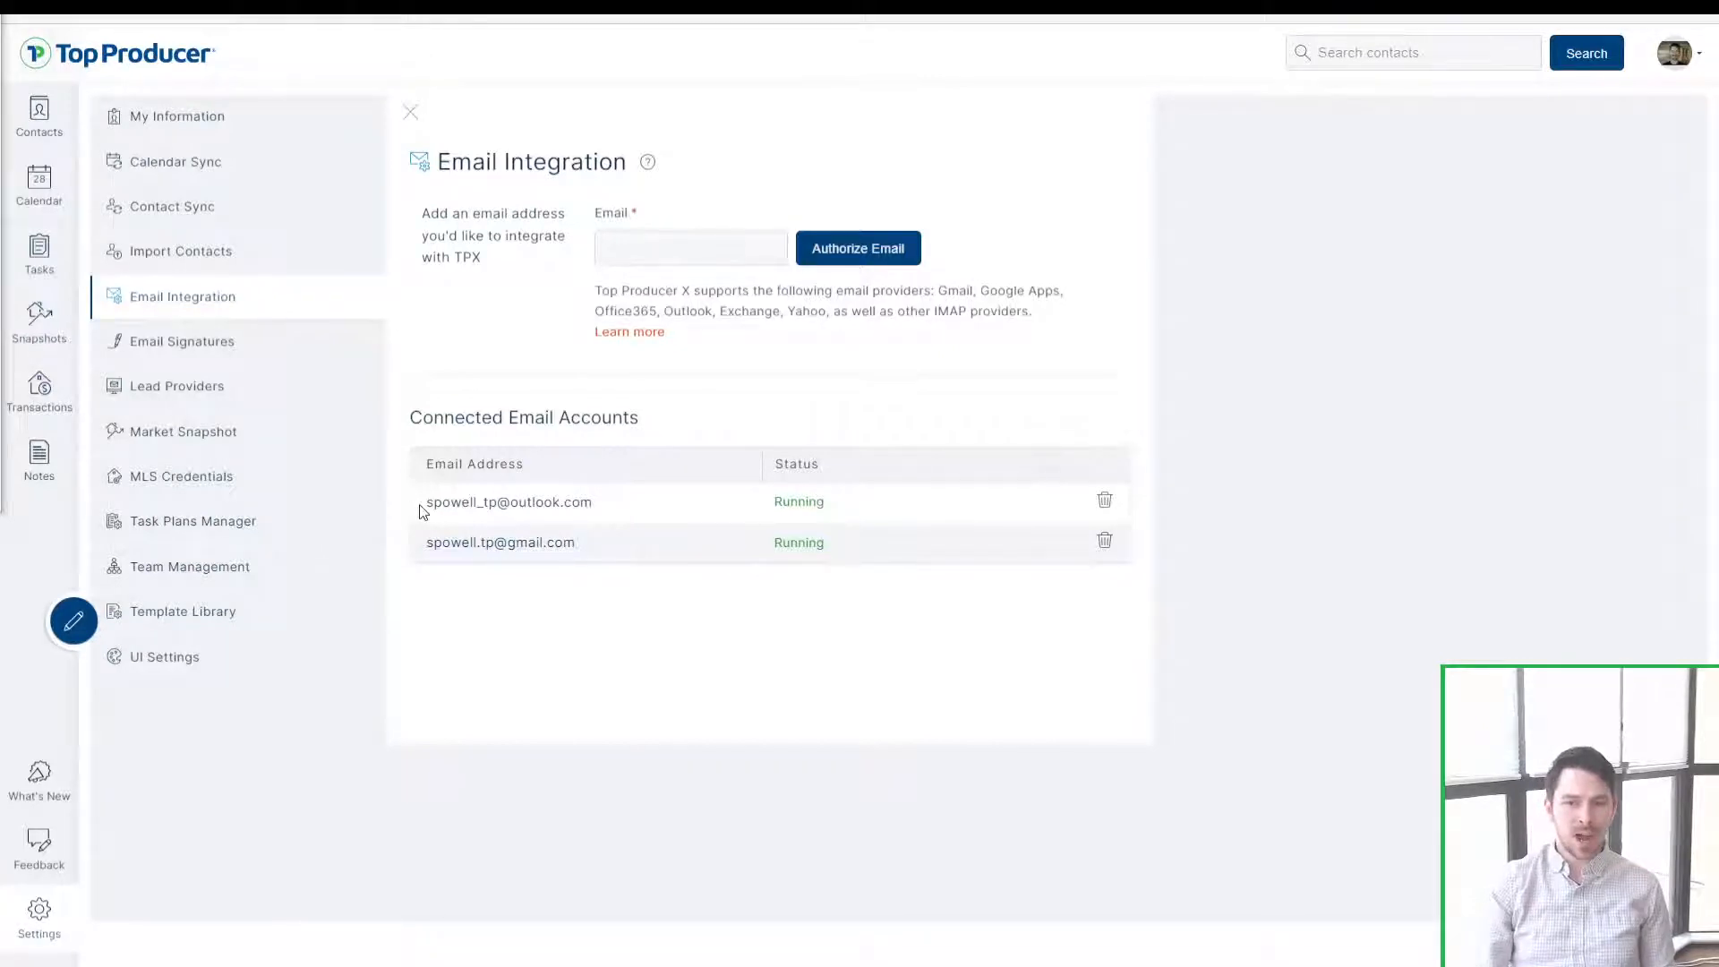
Step: Go to Email Signatures, which lists both connected email accounts
{"action": "key", "text": "ctrl"}
{"action": "key", "text": "ctrl"}
{"action": "key", "text": "ctrl"}
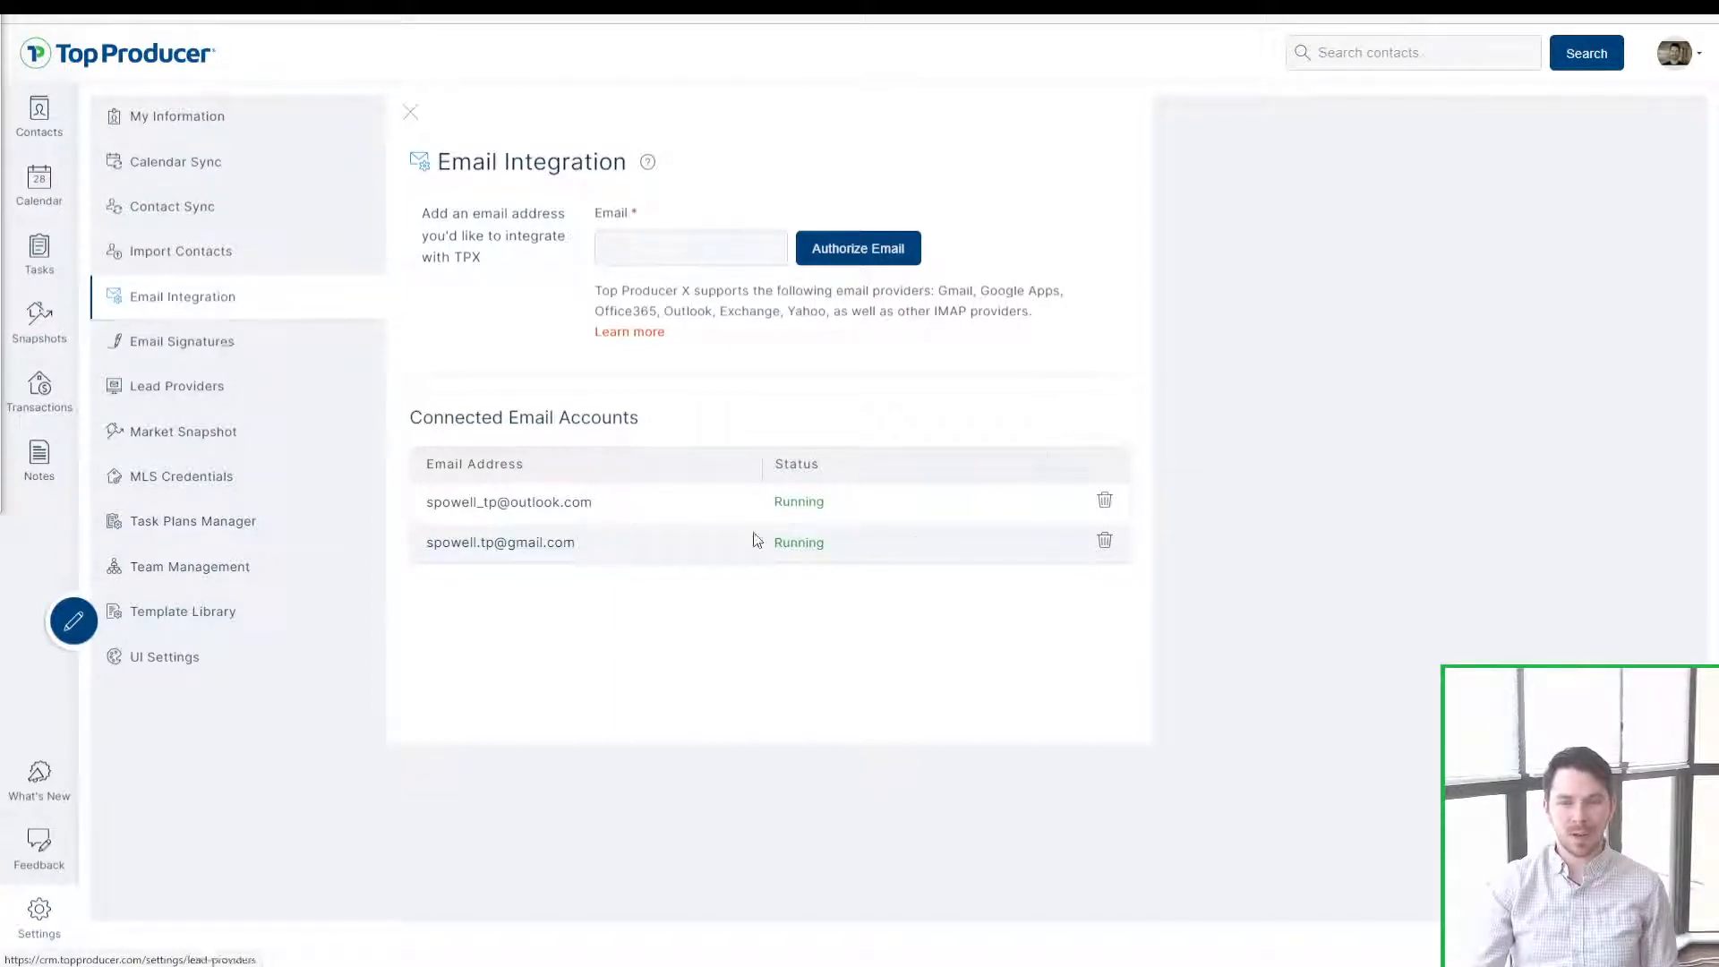
{"action": "left_click", "coordinate": [207, 354]}
Step: Open the Outlook account's existing signature in the signature editor
{"action": "left_click", "coordinate": [207, 355]}
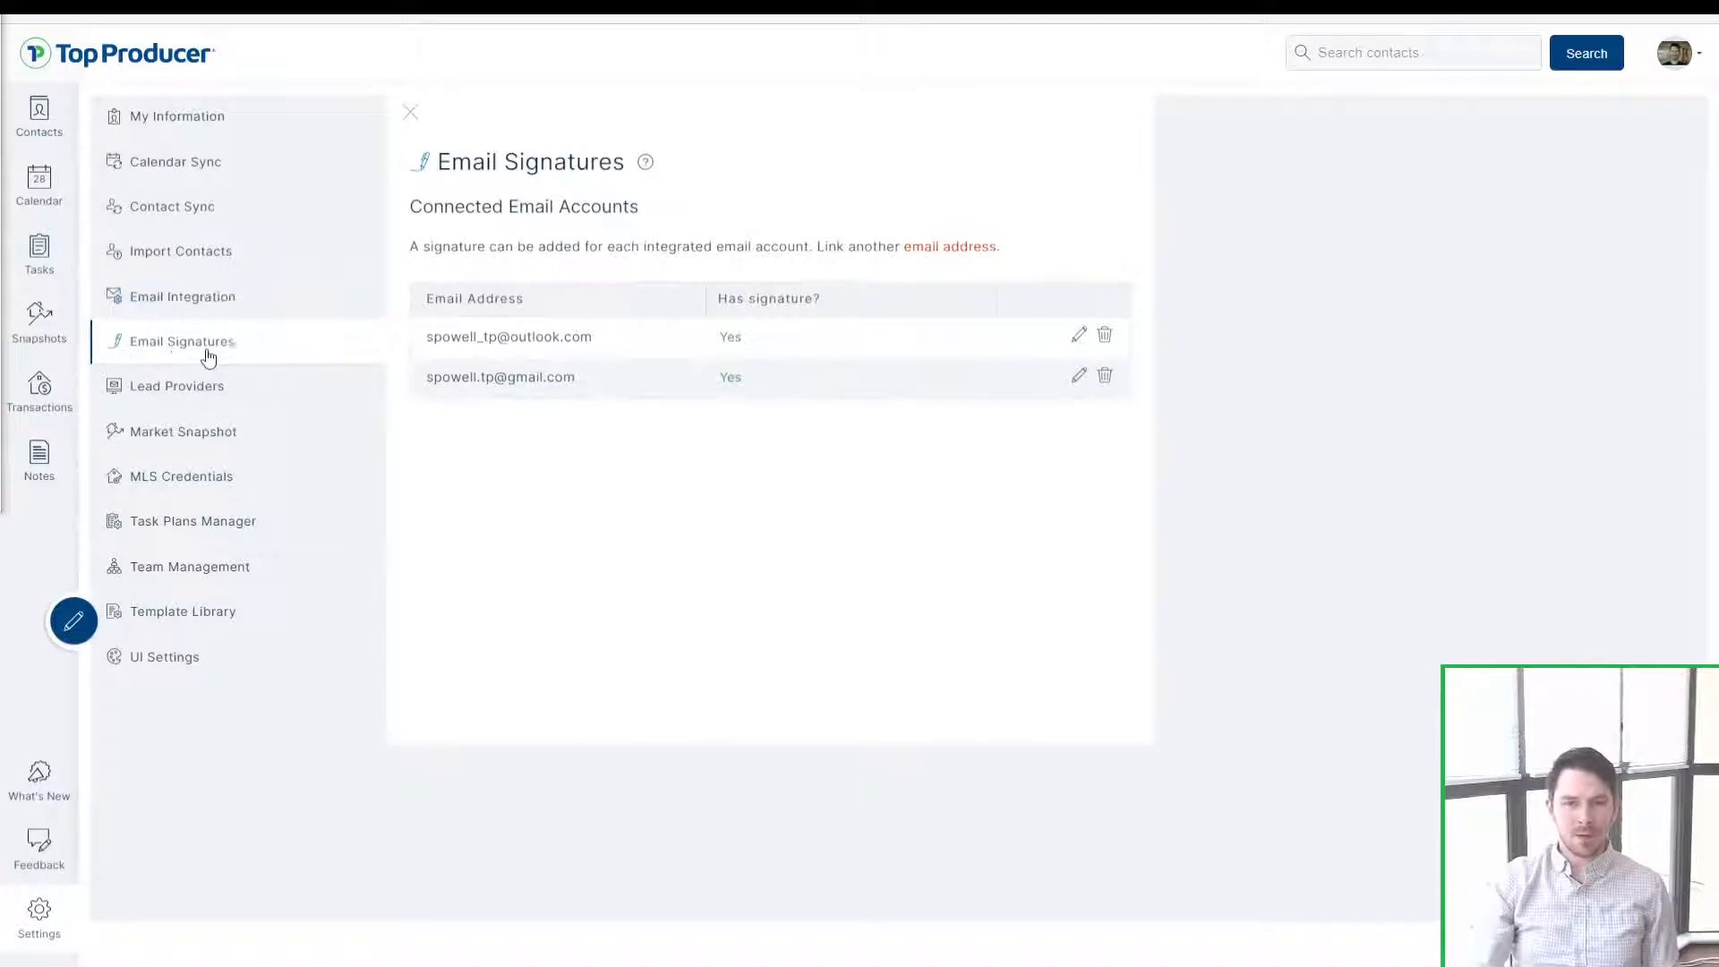
{"action": "left_click", "coordinate": [207, 355]}
{"action": "left_click", "coordinate": [208, 354]}
{"action": "key", "text": "ctrl"}
{"action": "key", "text": "ctrl"}
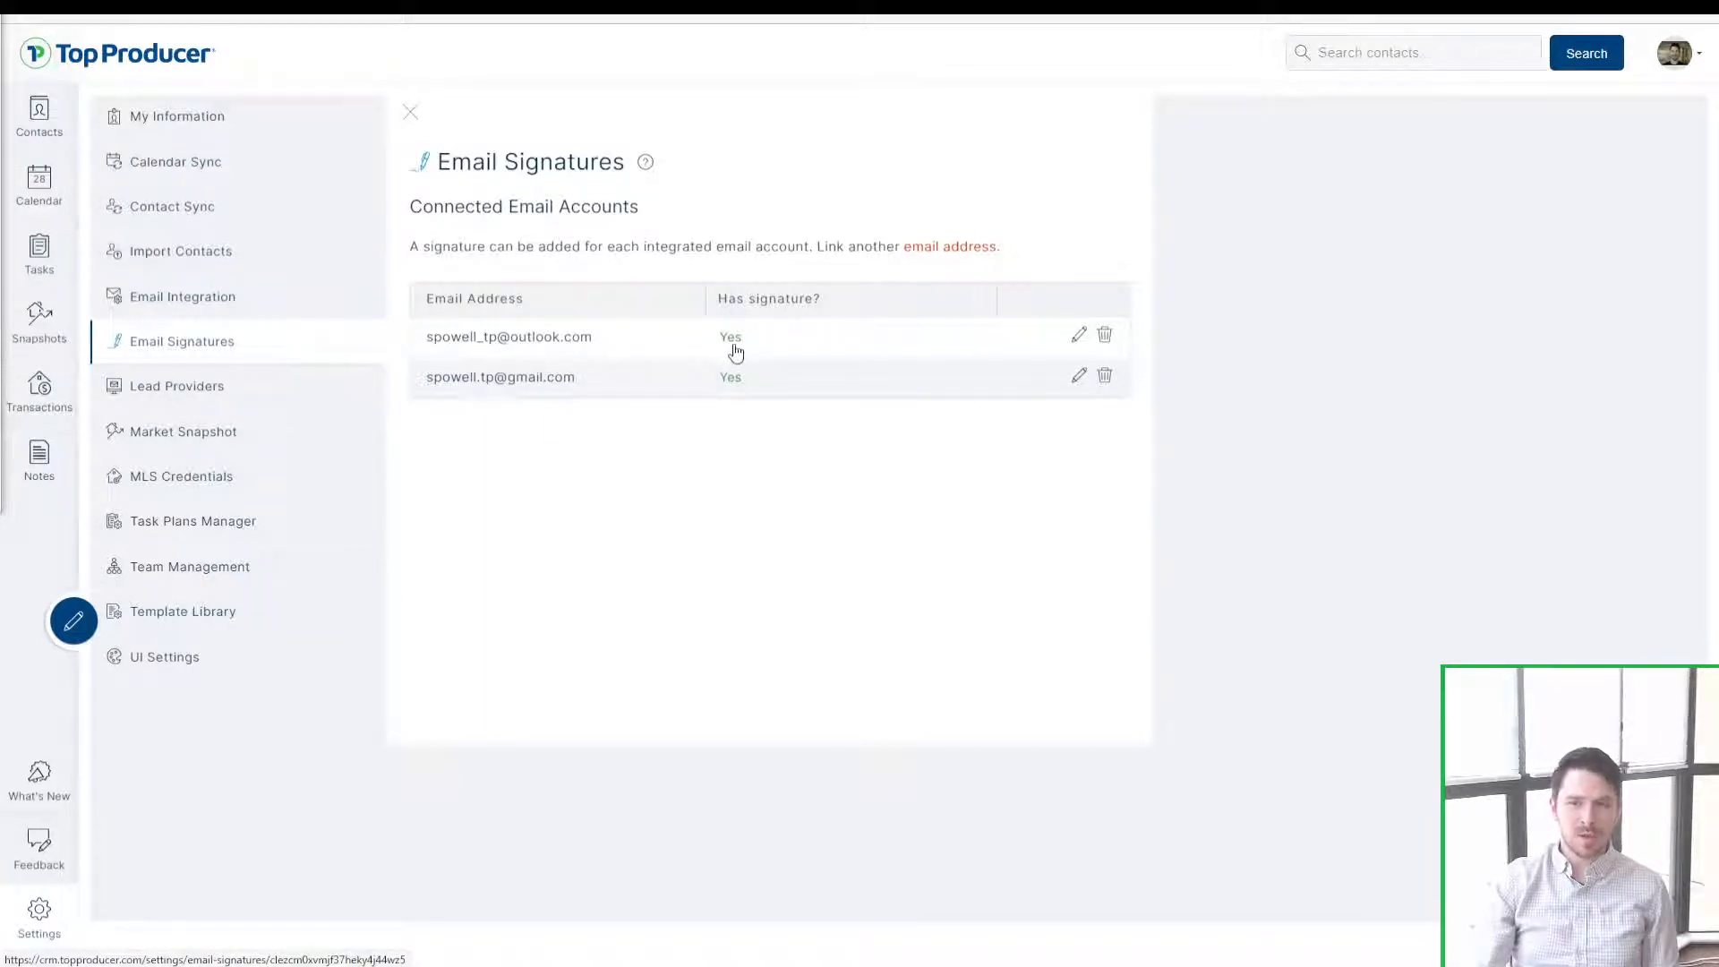
{"action": "key", "text": "ctrl"}
{"action": "key", "text": "ctrl"}
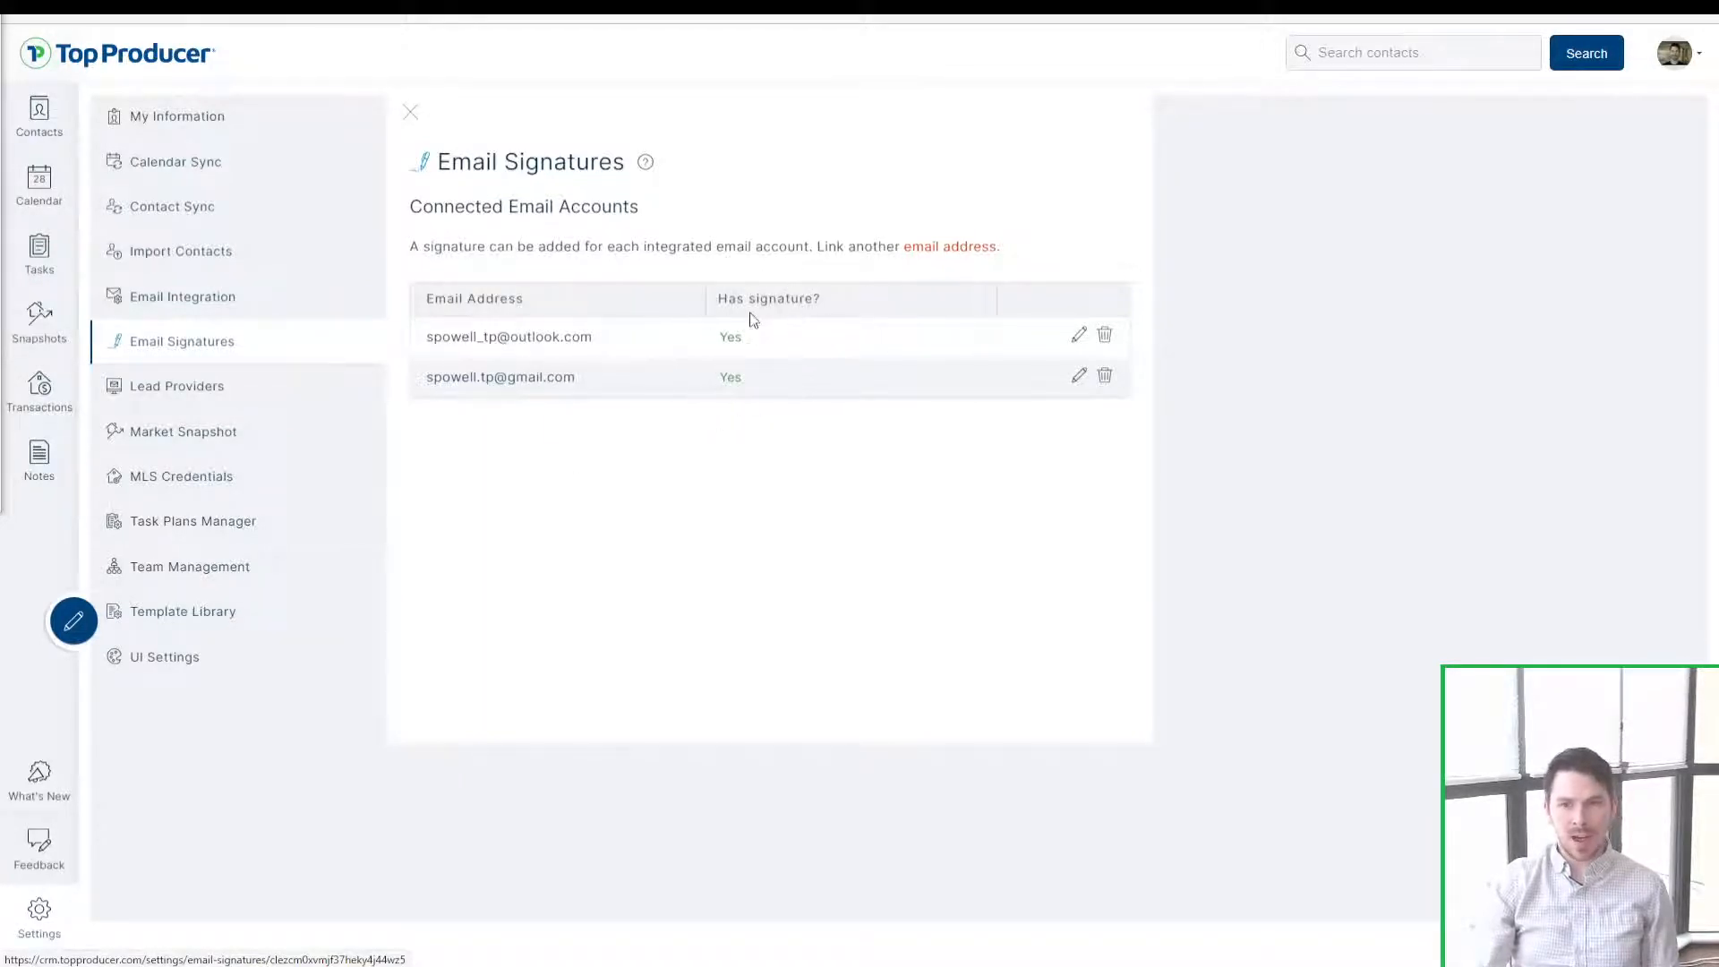
{"action": "key", "text": "ctrl"}
{"action": "key", "text": "ctrl"}
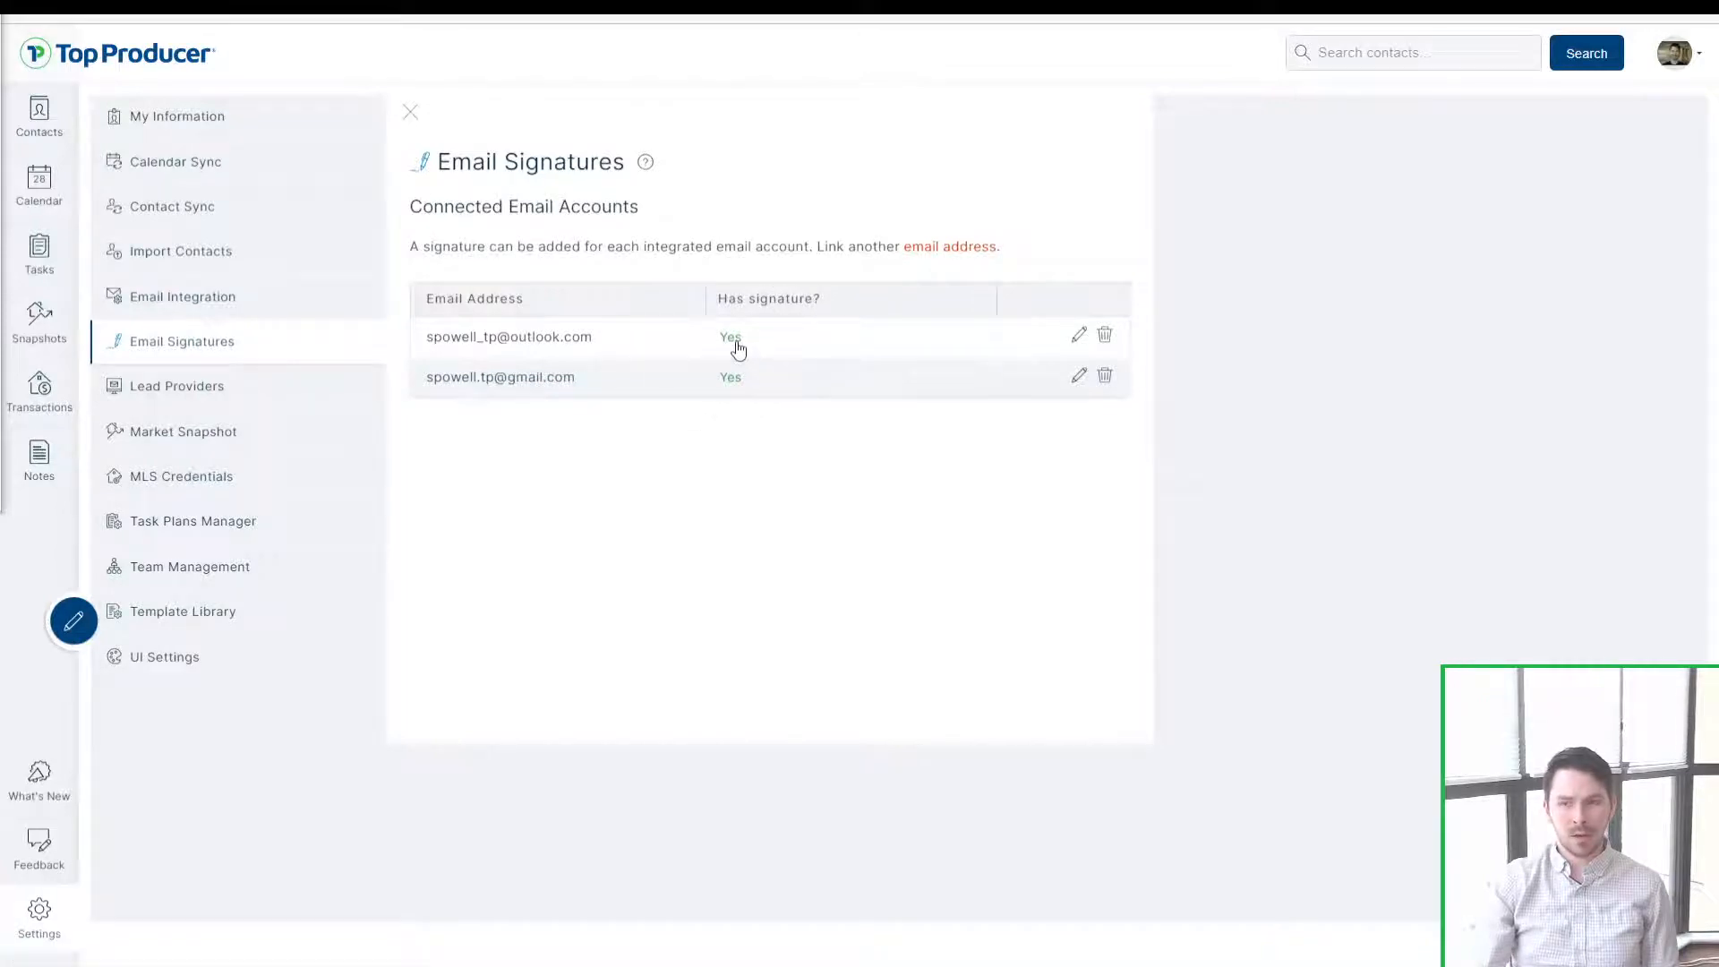
{"action": "left_click", "coordinate": [737, 349]}
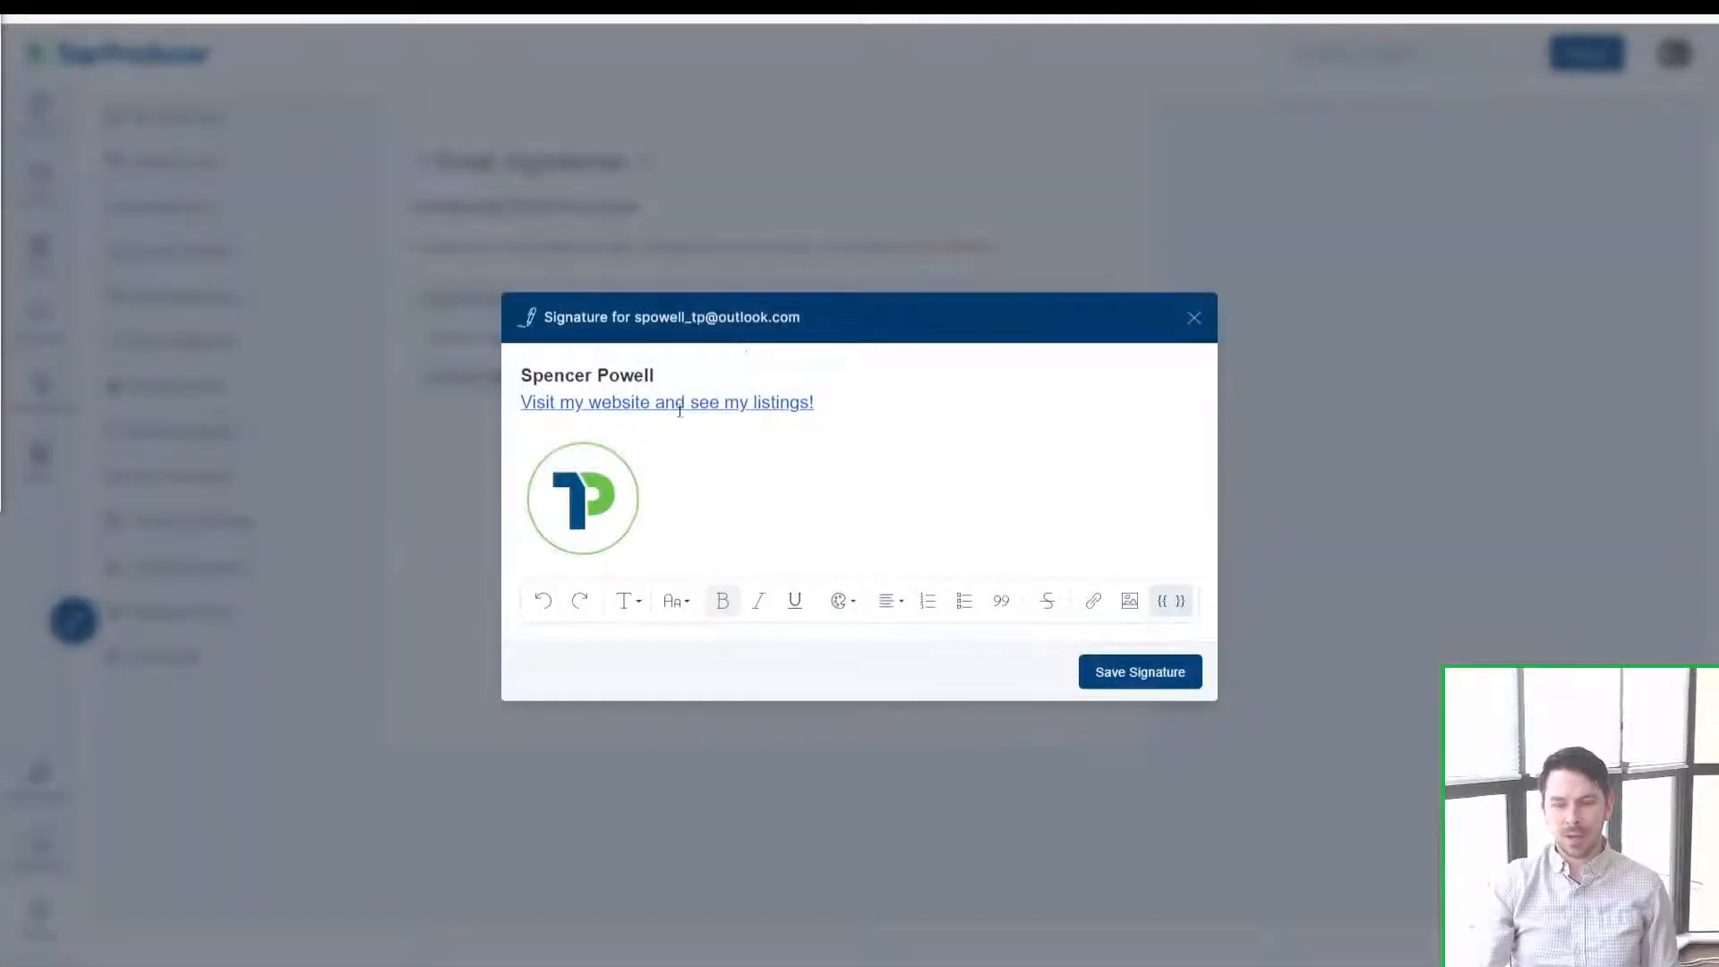
{"action": "left_click", "coordinate": [633, 472]}
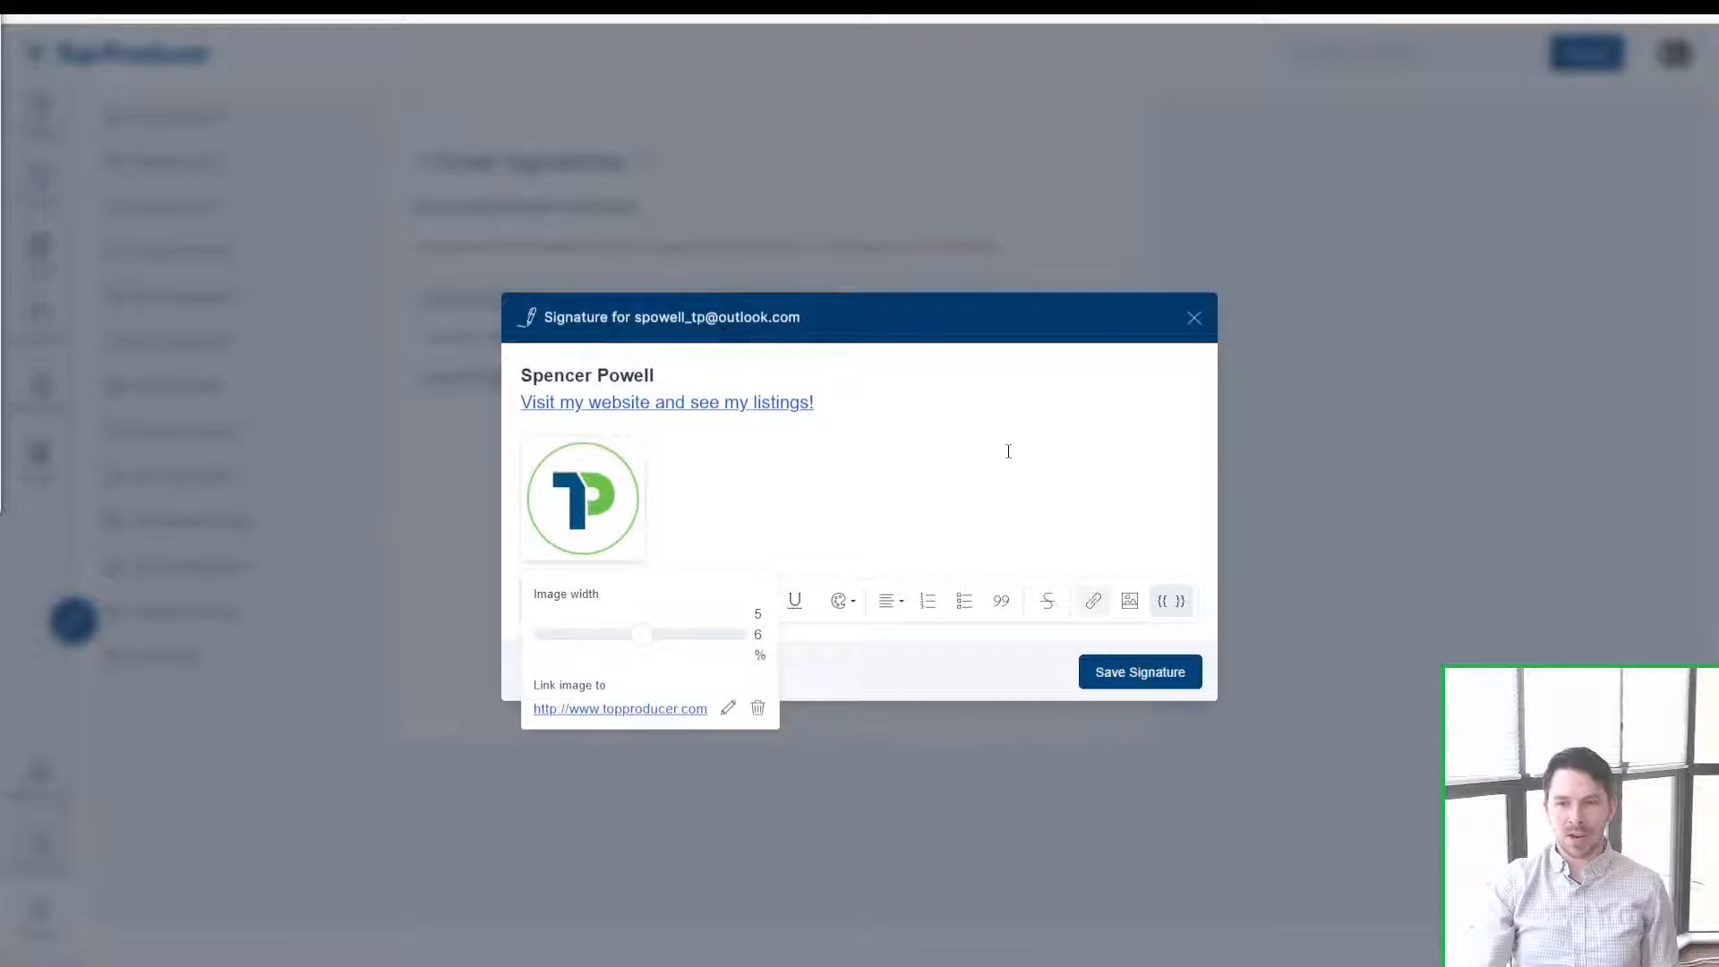
{"action": "left_click", "coordinate": [763, 369]}
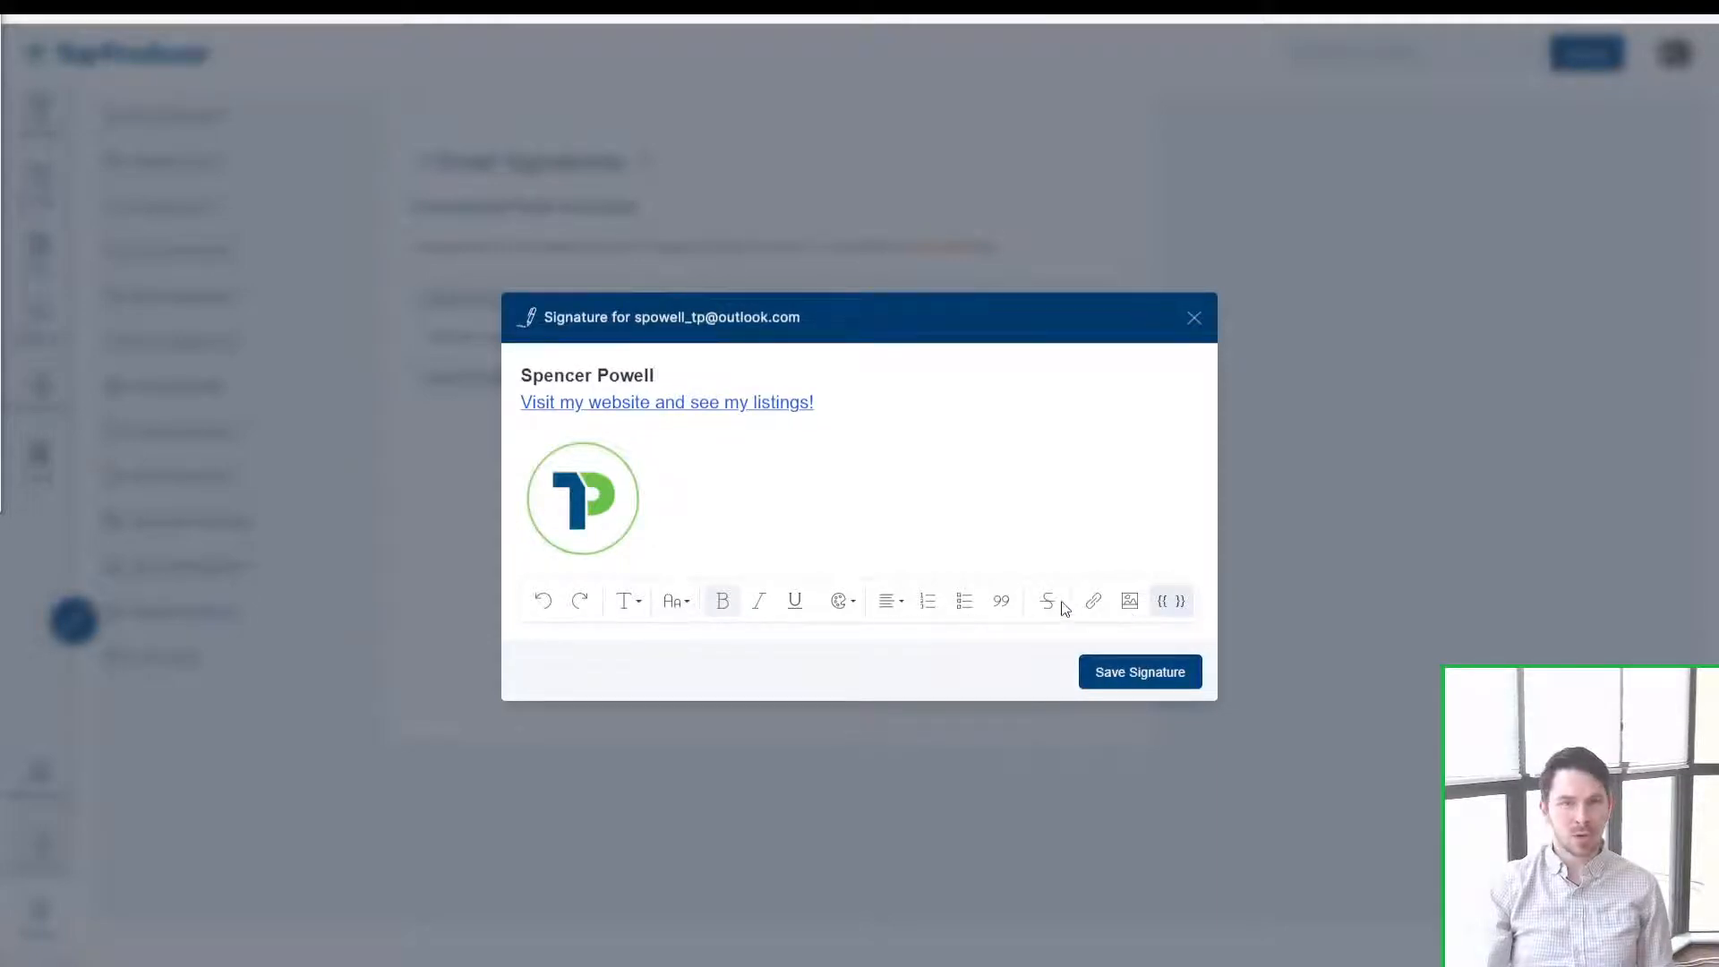
{"action": "left_click", "coordinate": [892, 448]}
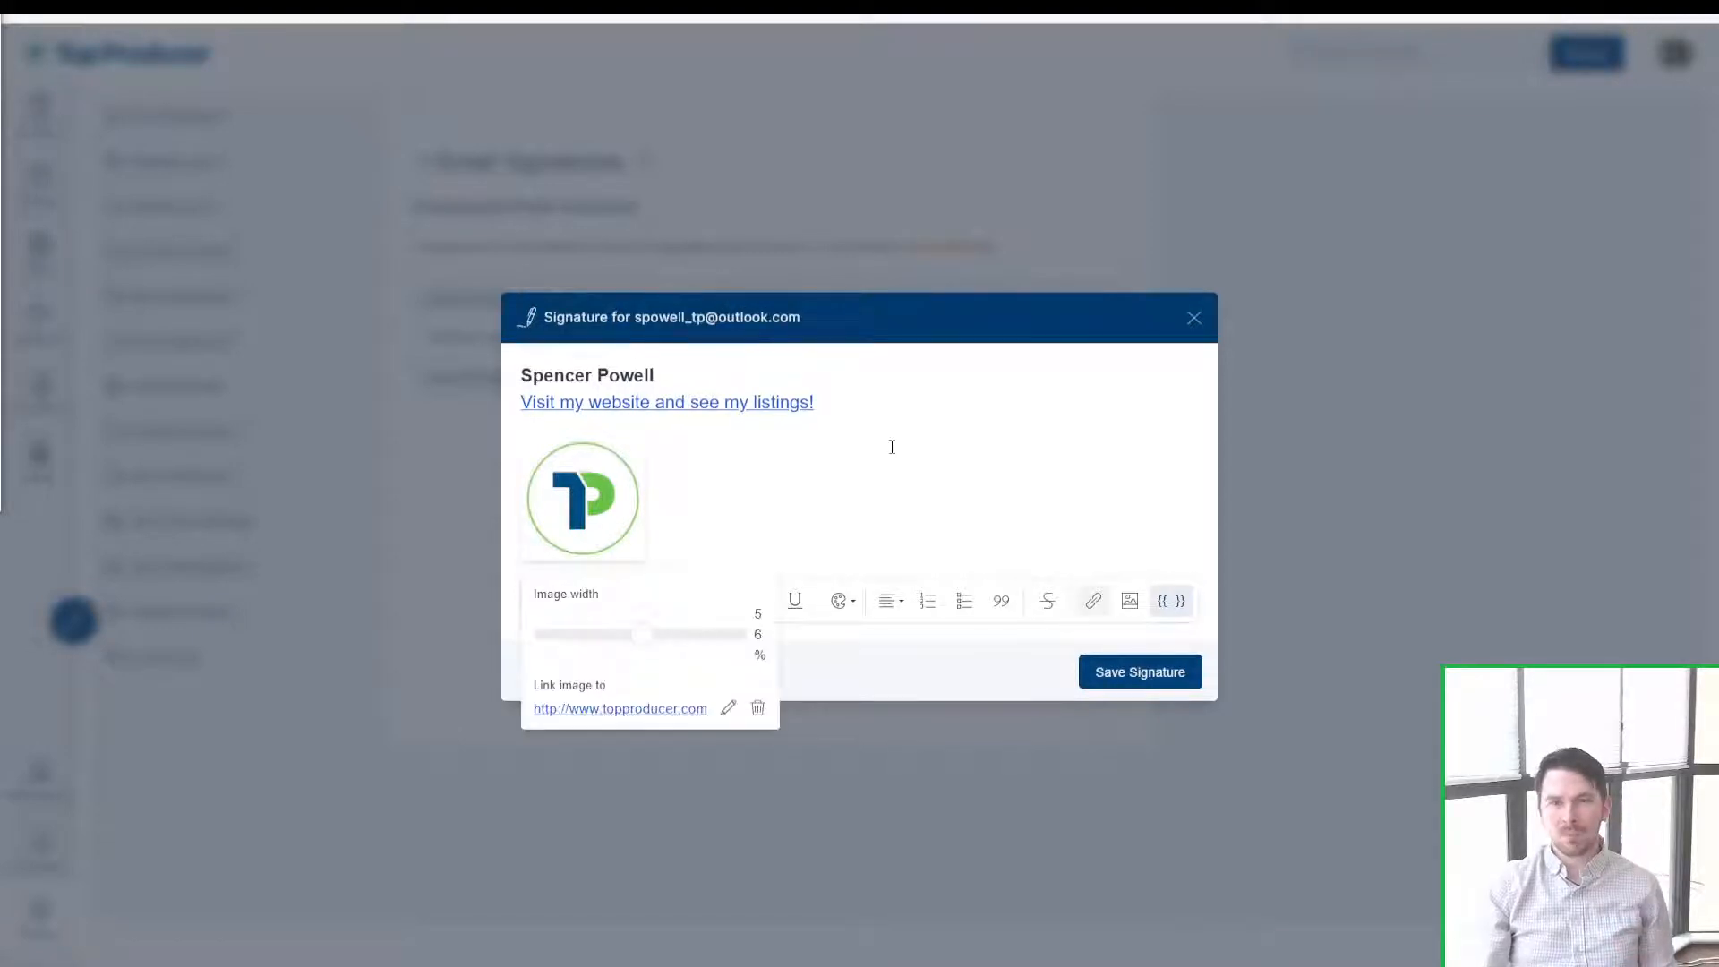
{"action": "left_click", "coordinate": [966, 405]}
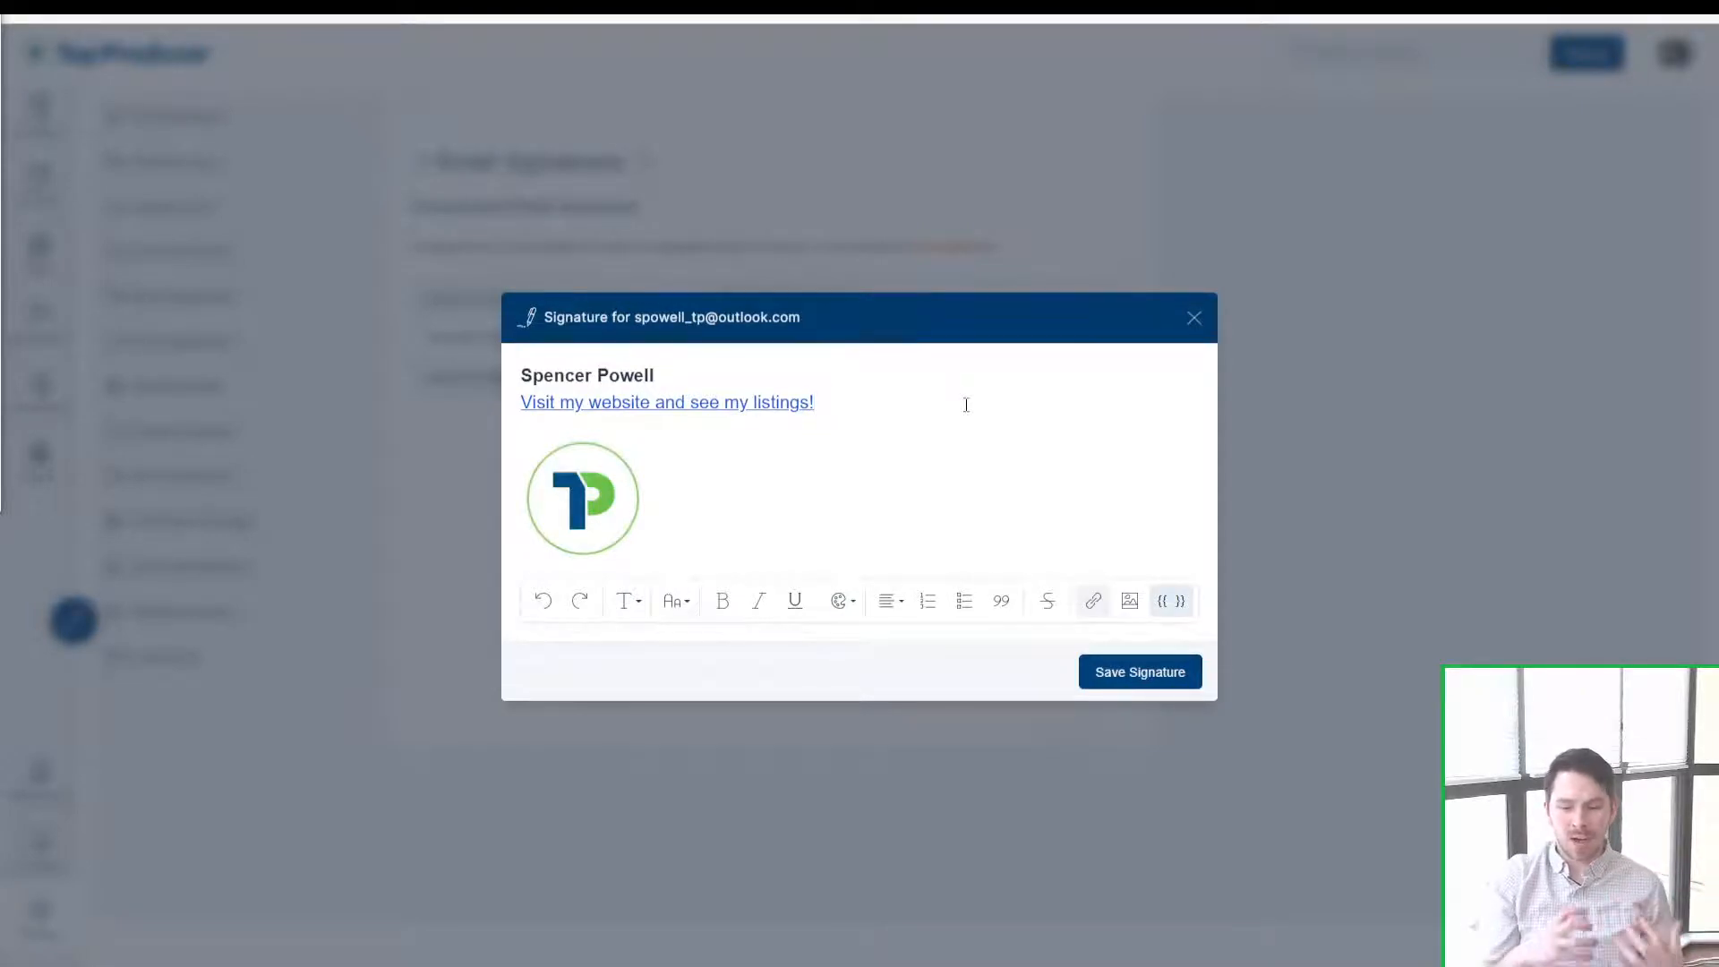
{"action": "left_click", "coordinate": [929, 532]}
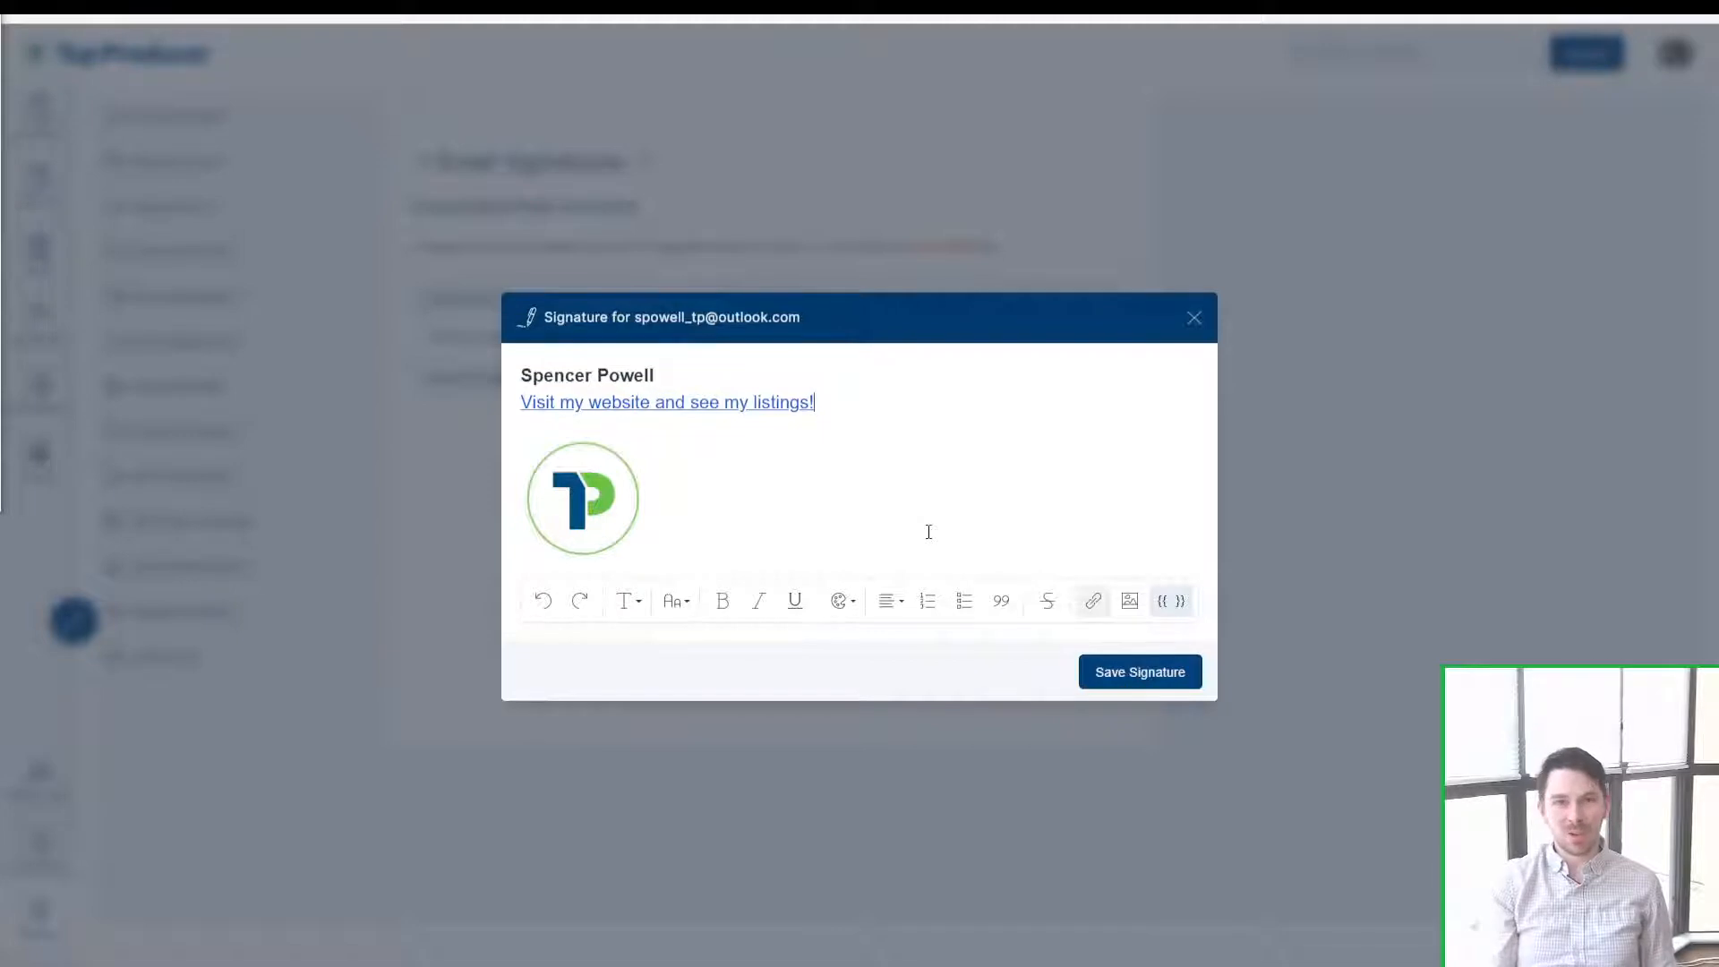
{"action": "left_click", "coordinate": [914, 528]}
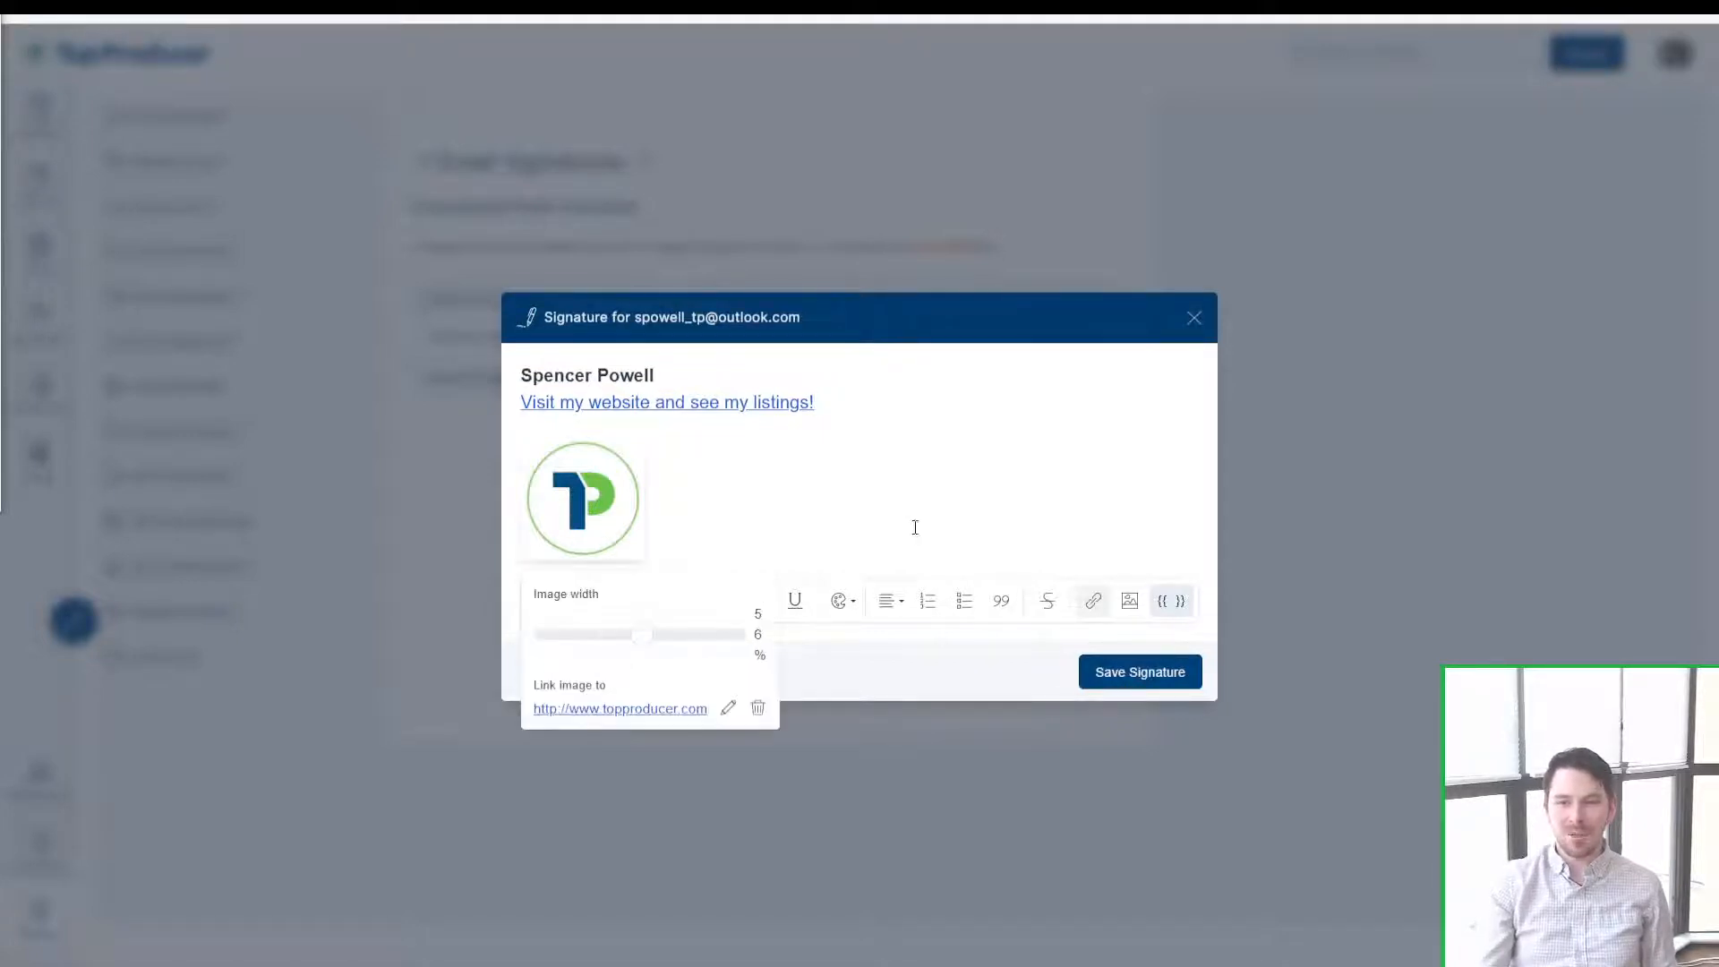
{"action": "left_click", "coordinate": [973, 419]}
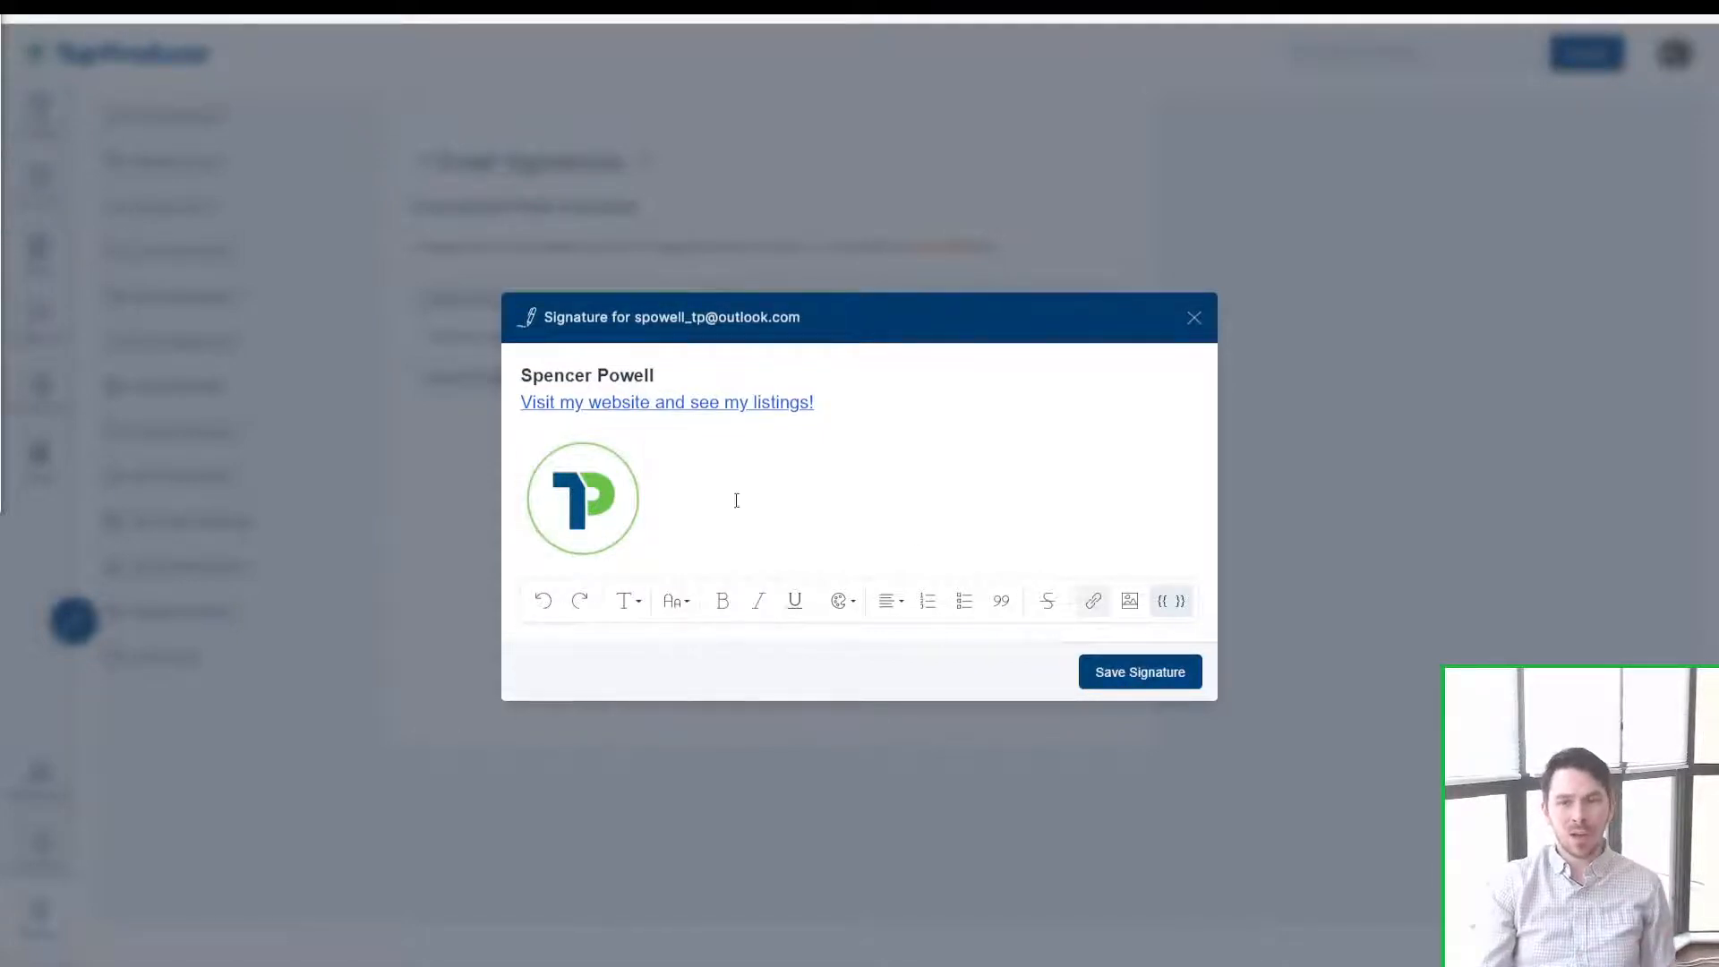
{"action": "left_click", "coordinate": [1131, 600]}
{"action": "left_click", "coordinate": [1131, 601]}
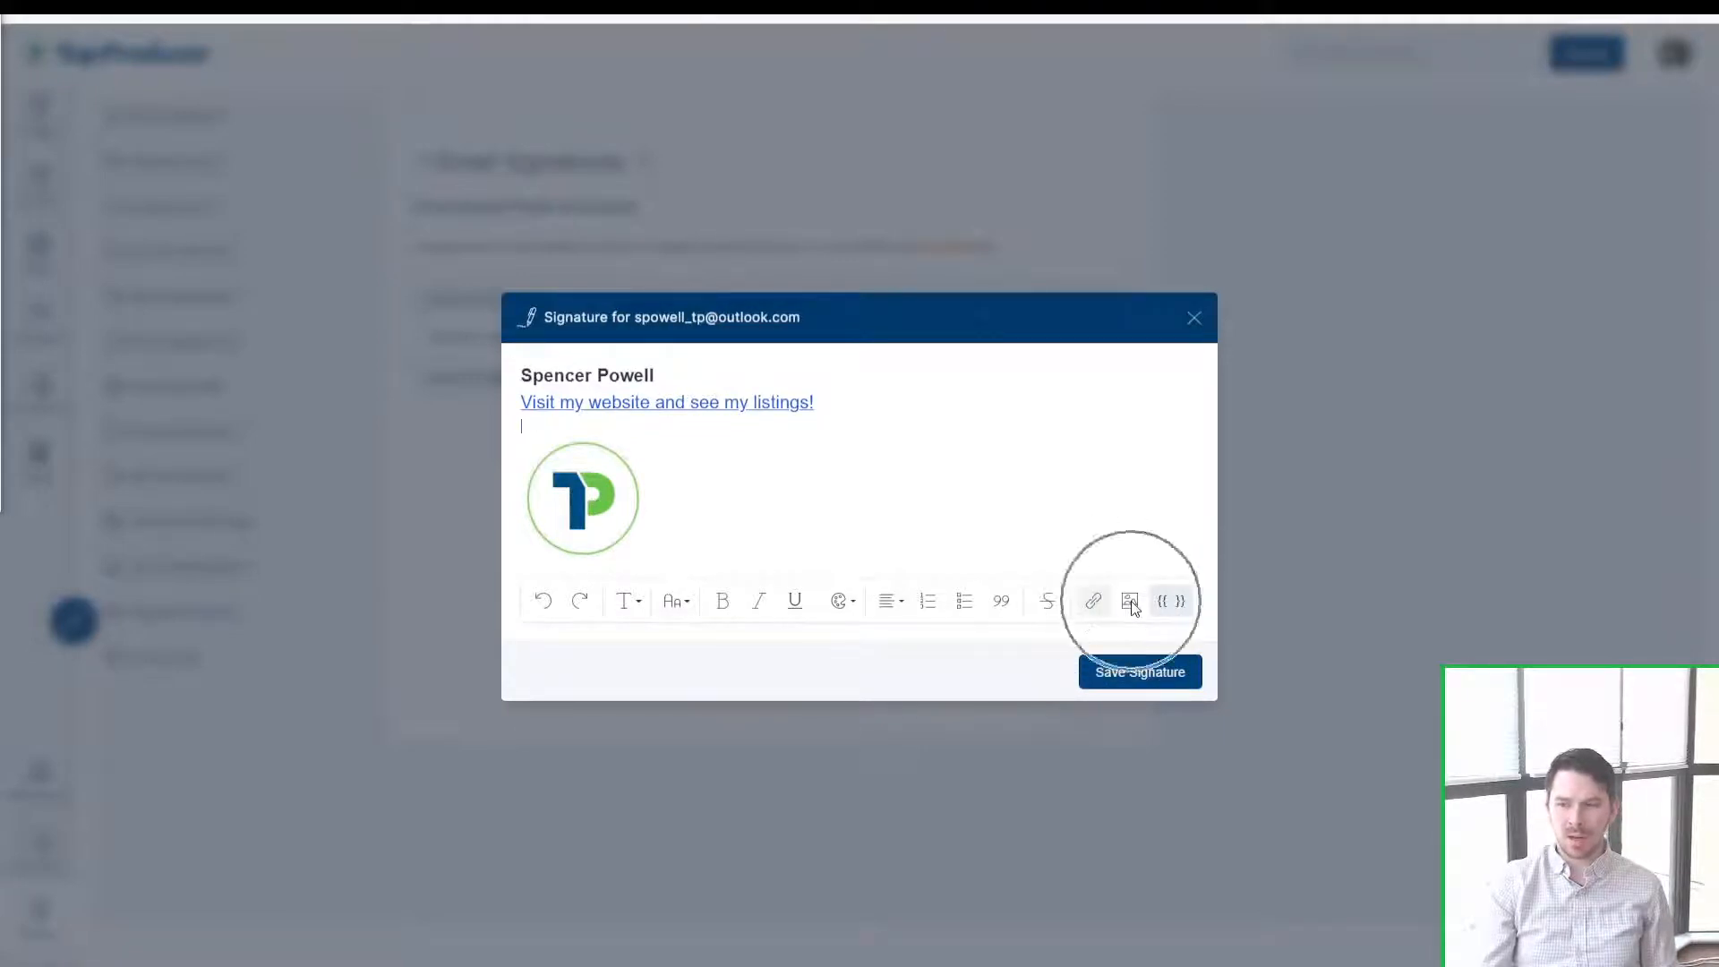
{"action": "left_click", "coordinate": [1045, 453]}
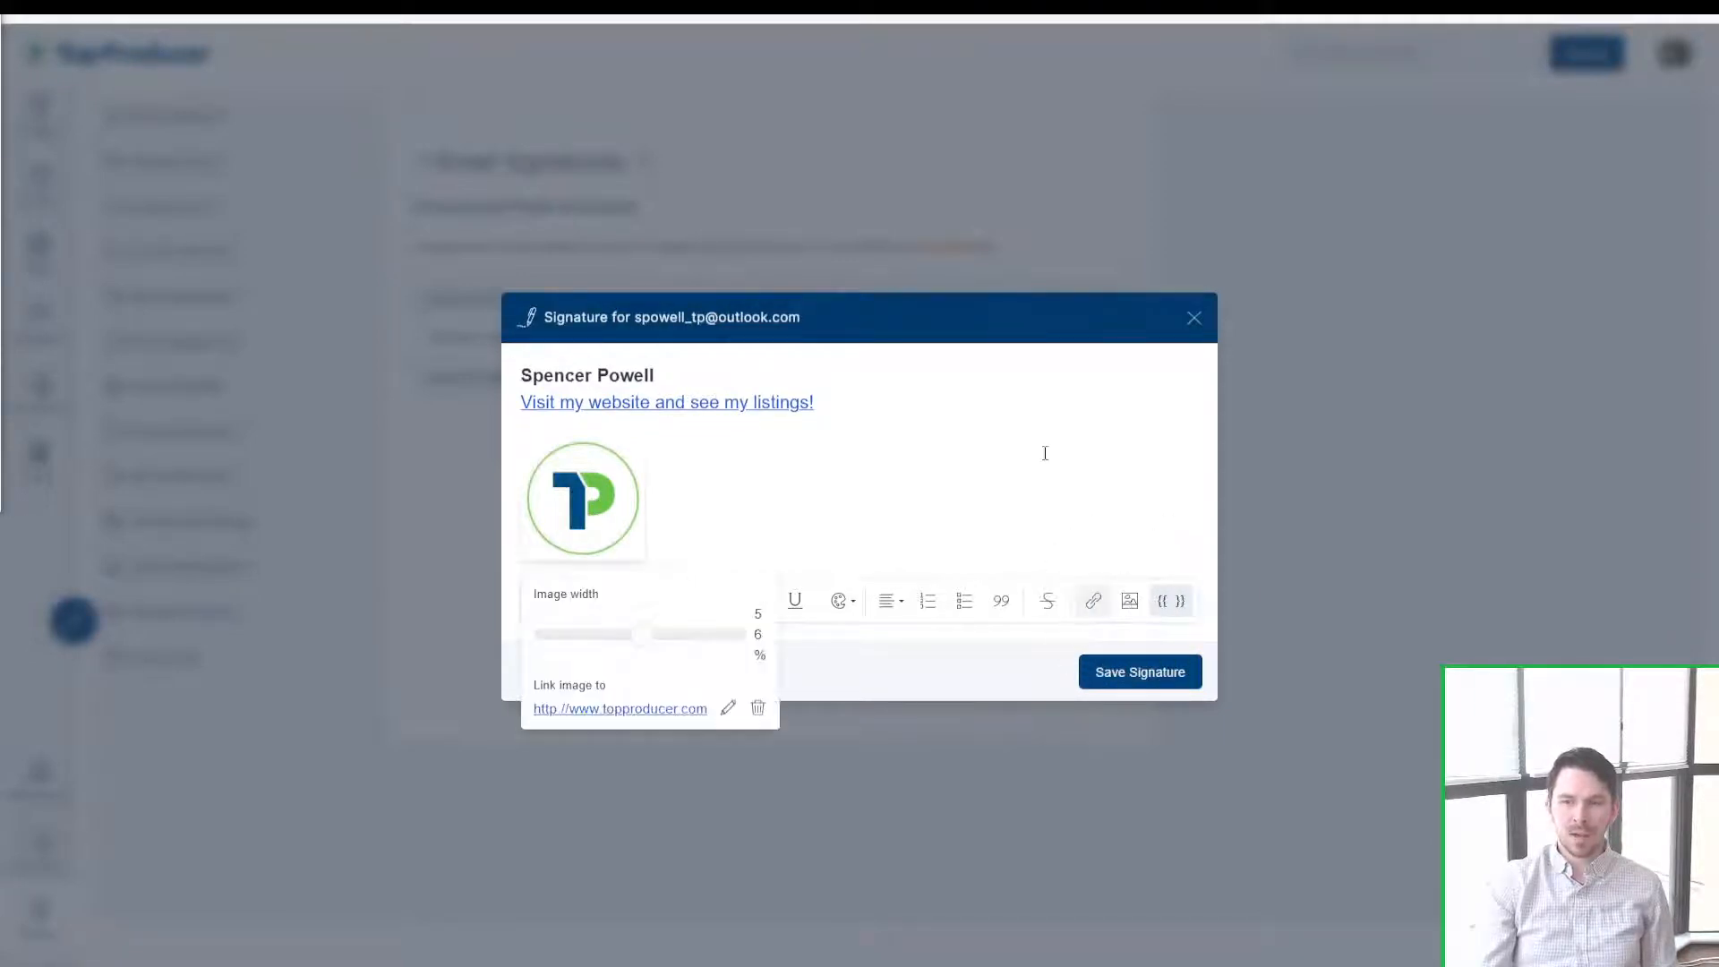
{"action": "left_click", "coordinate": [773, 375]}
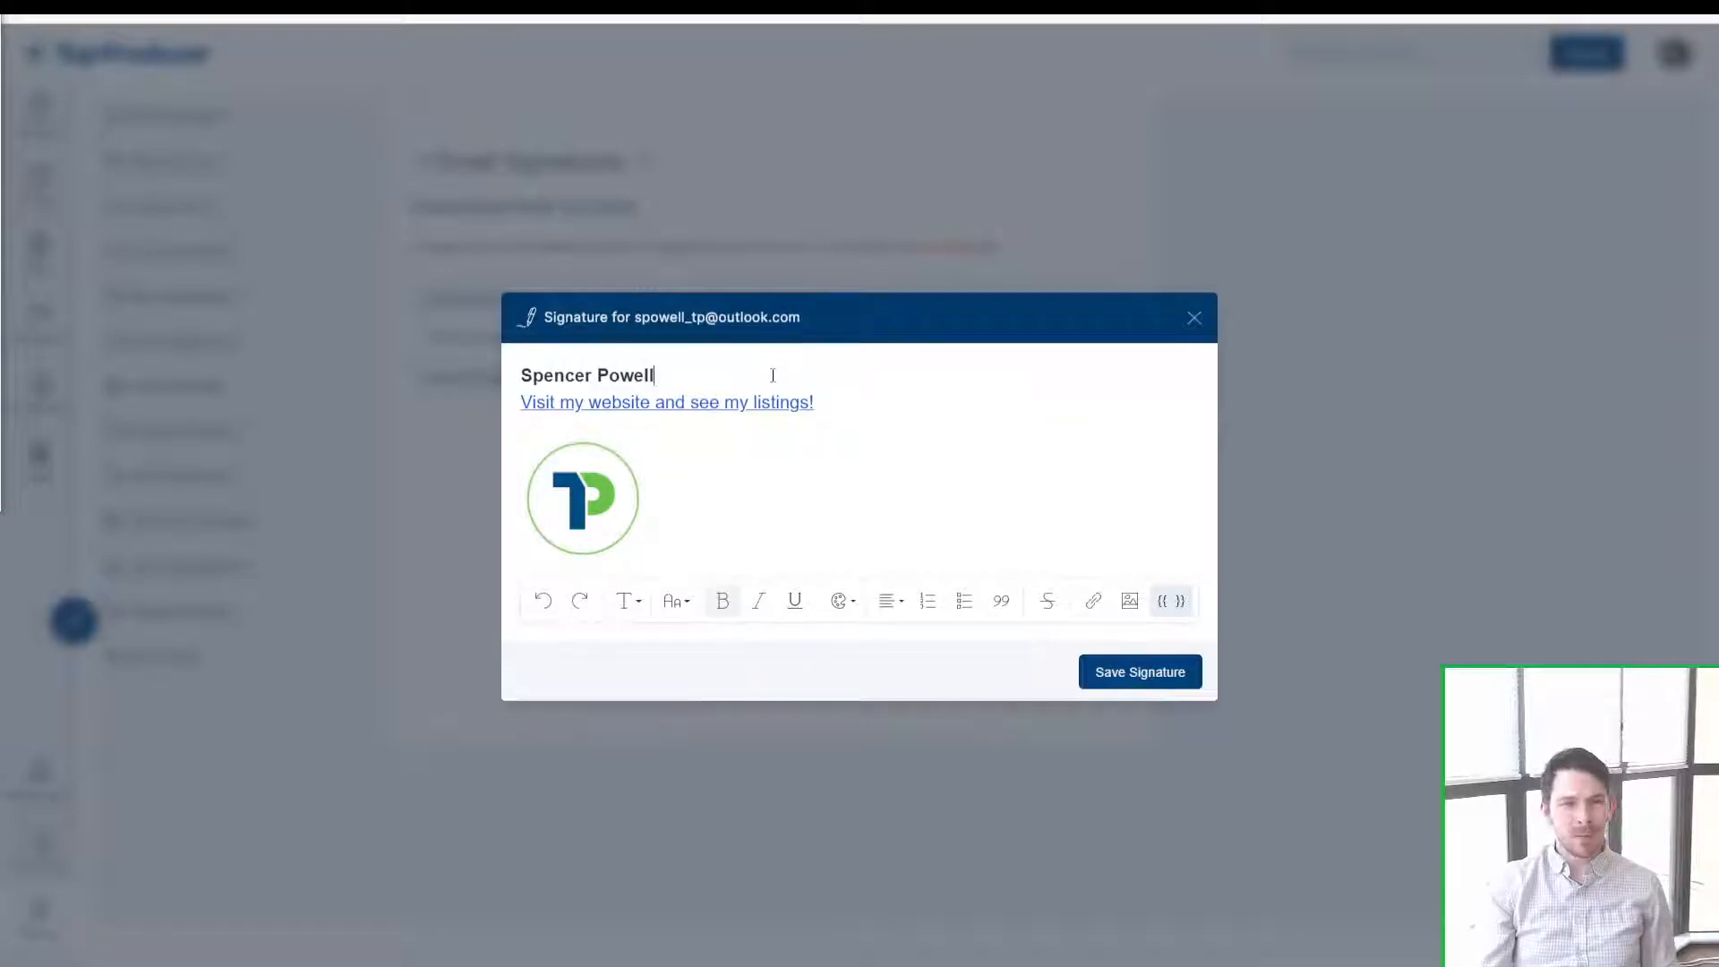
{"action": "right_click", "coordinate": [743, 445]}
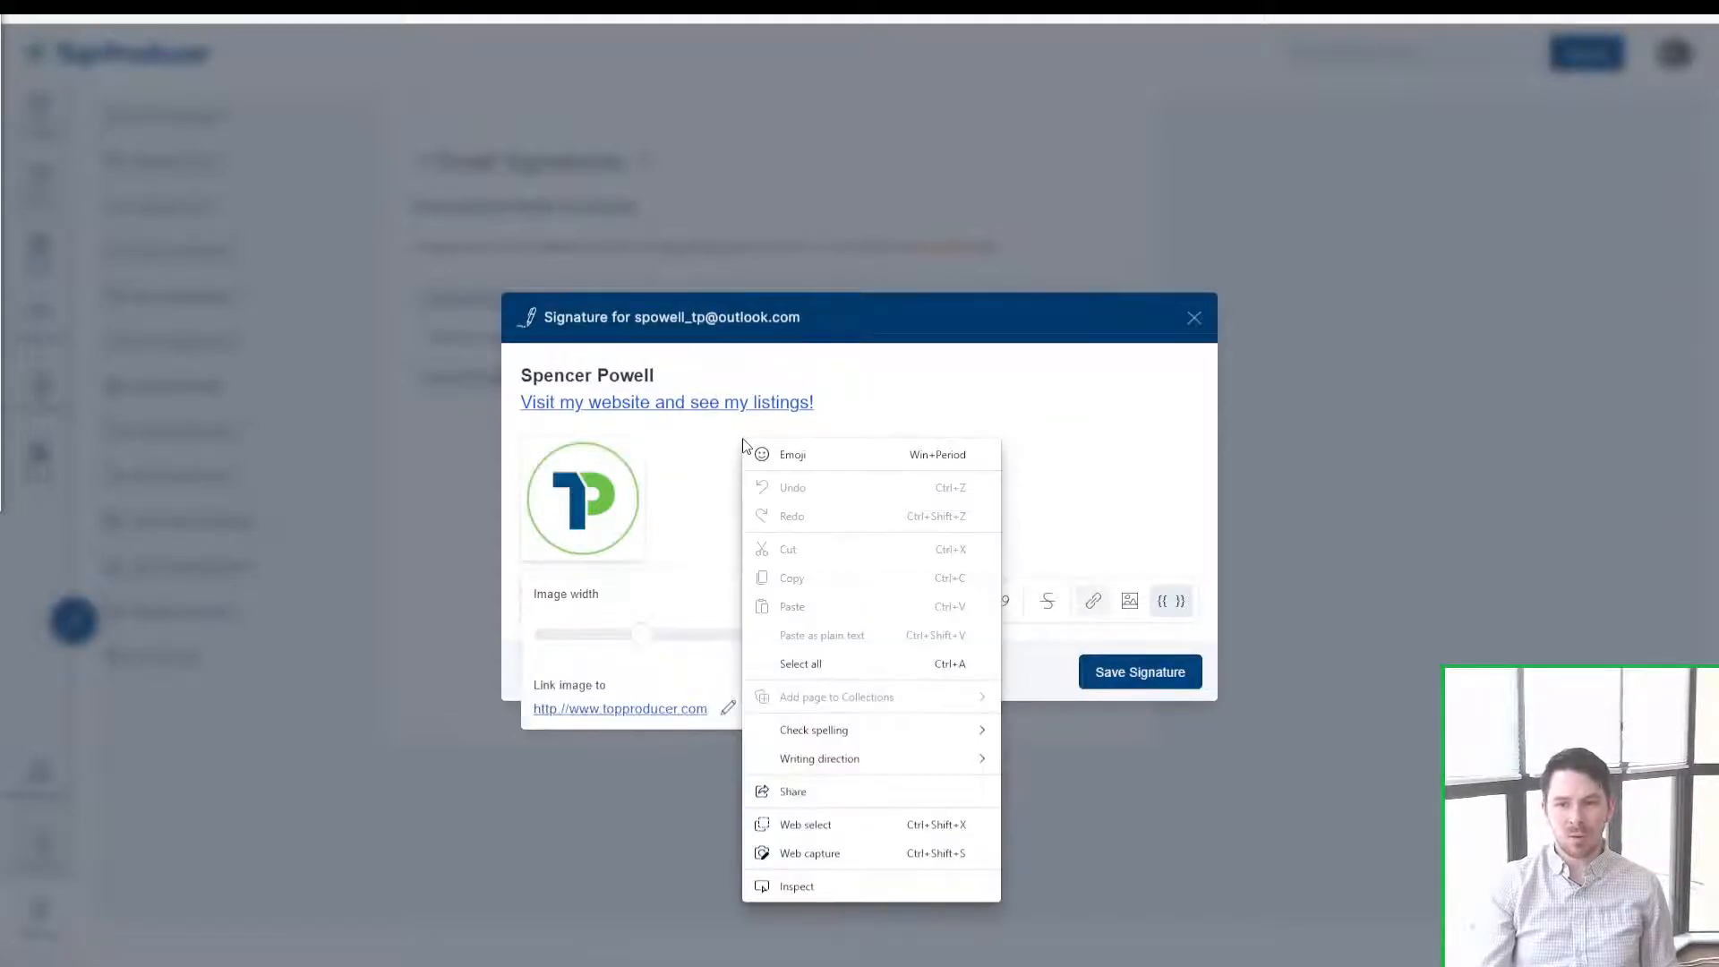
{"action": "key", "text": "ctrl"}
{"action": "key", "text": "ctrl"}
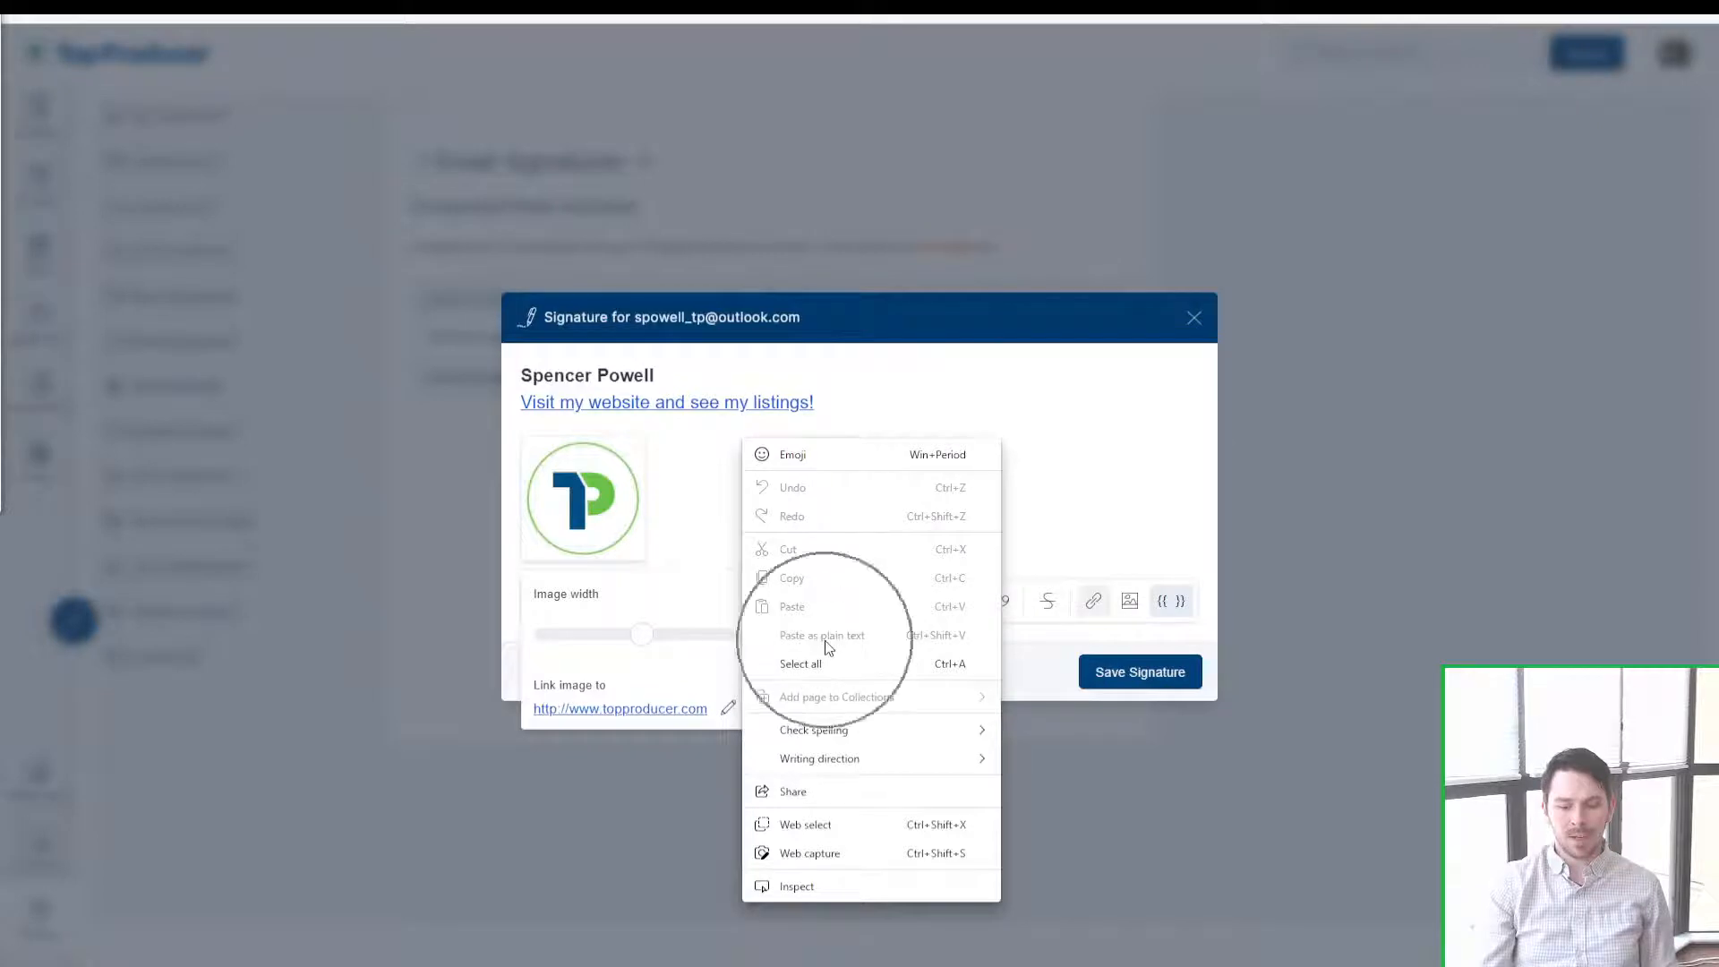
{"action": "left_click", "coordinate": [1005, 427]}
{"action": "left_click", "coordinate": [1008, 430]}
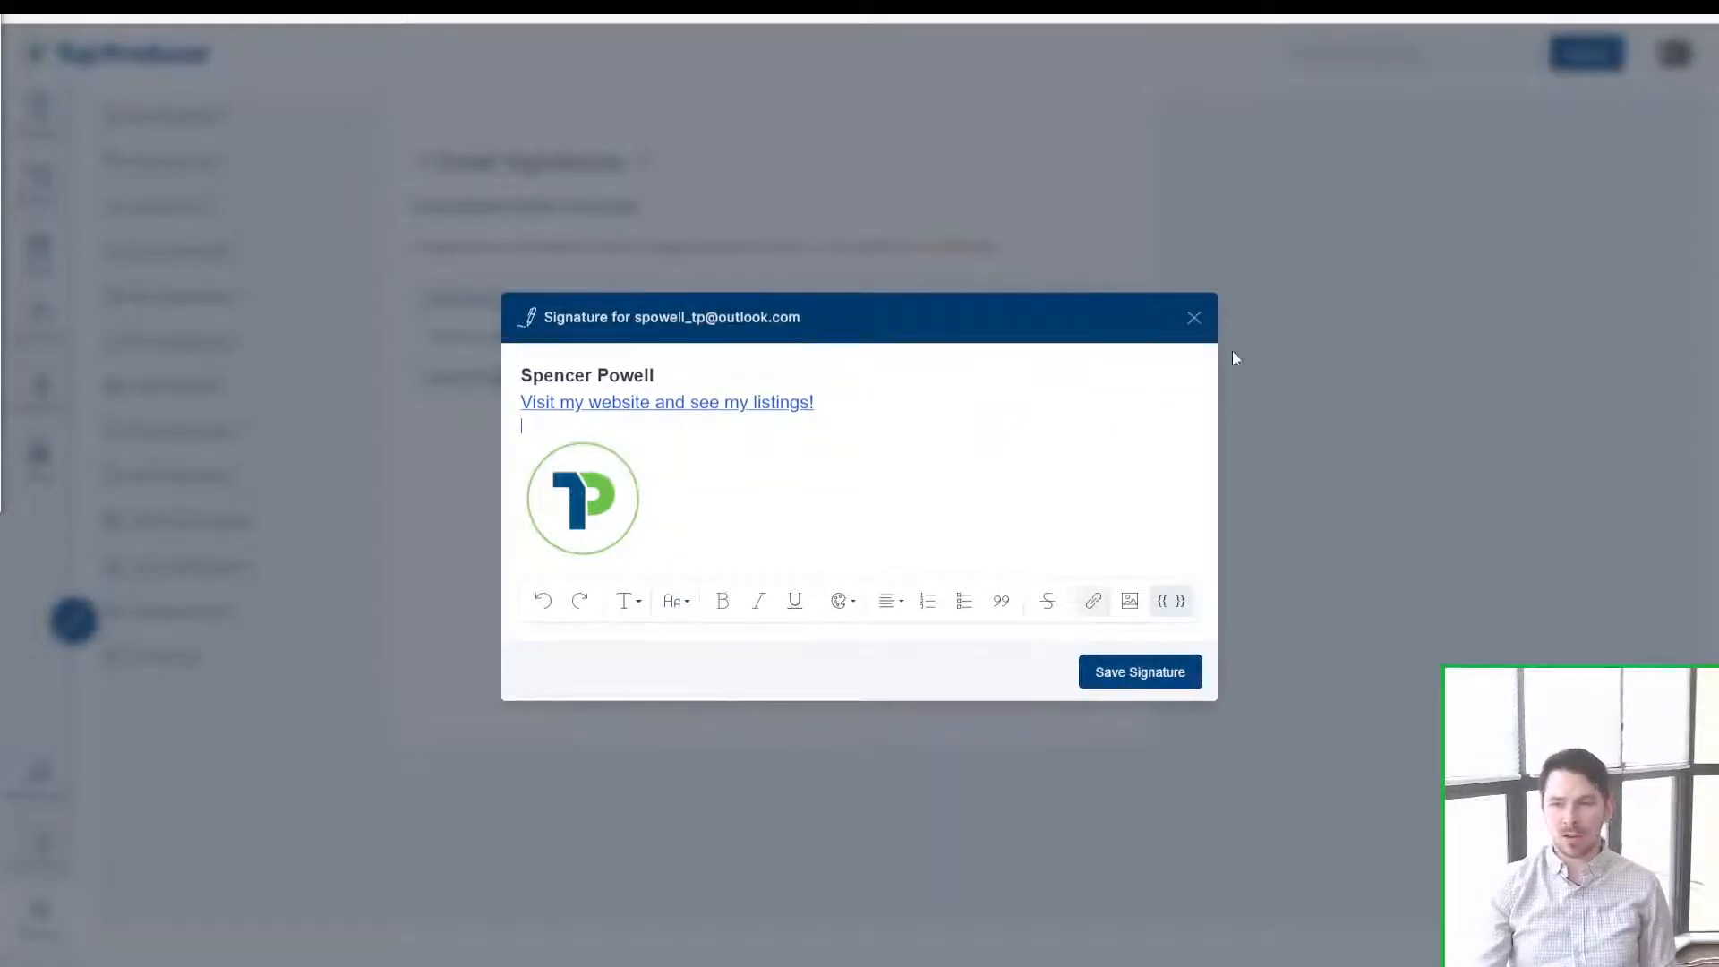
Step: Close the signature editor and open the email signature help article, centred on screen
{"action": "left_click", "coordinate": [1193, 320]}
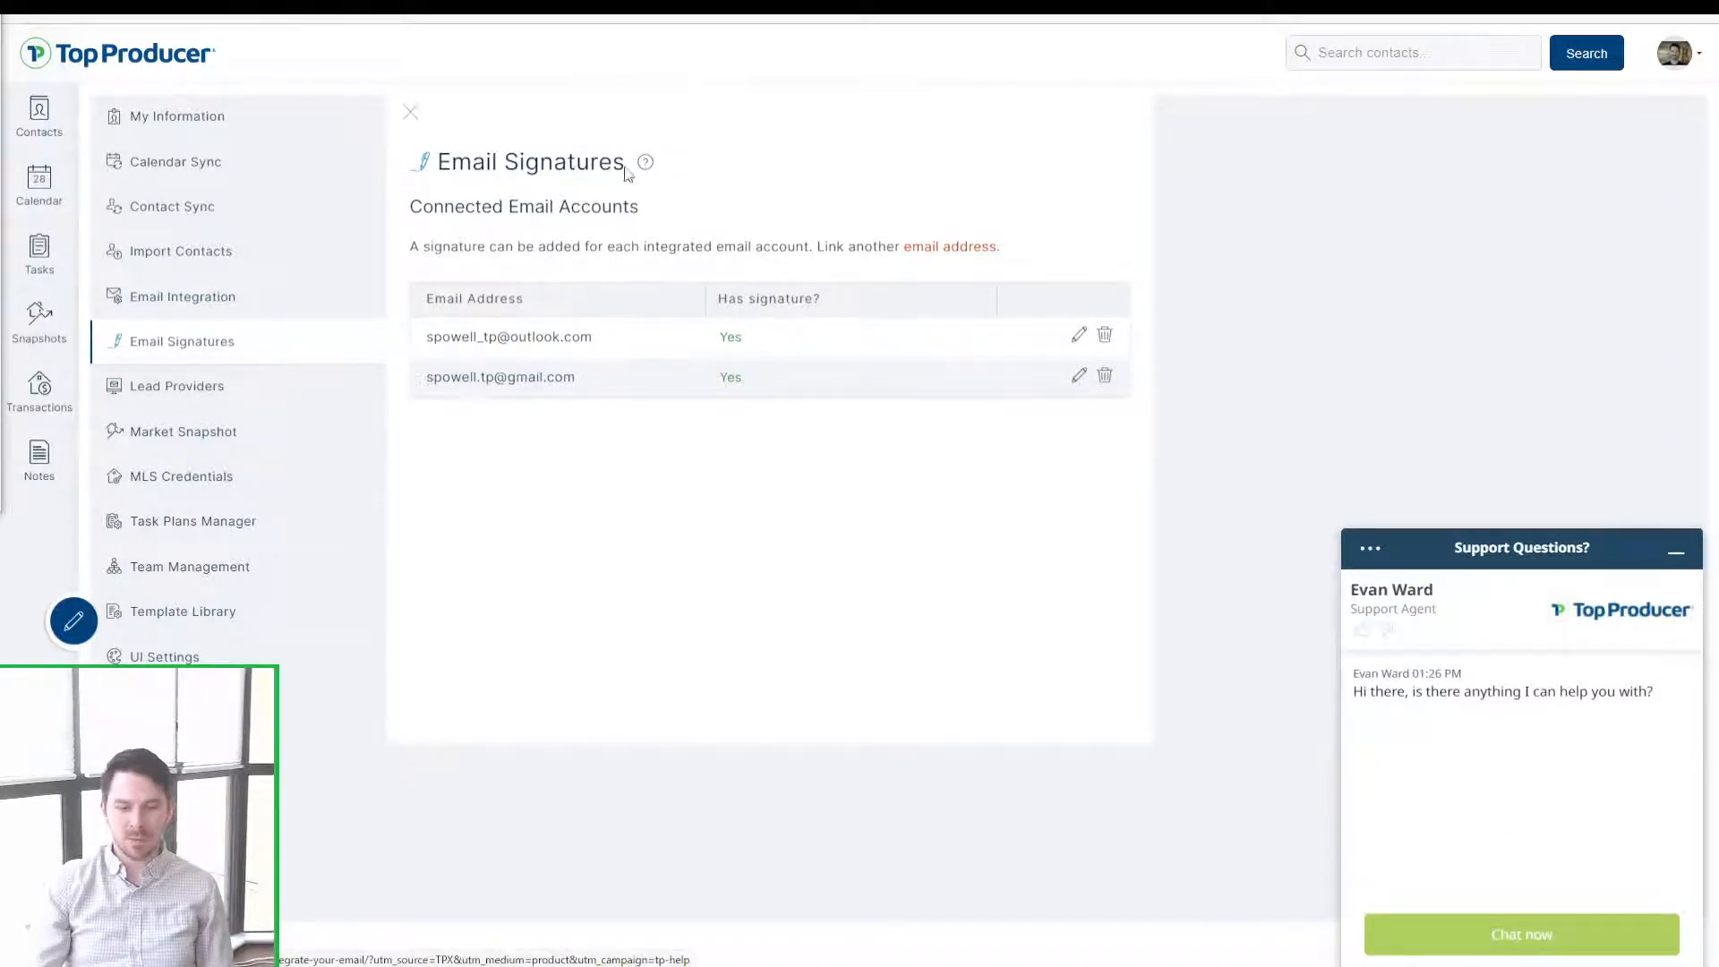
{"action": "left_click_drag", "start_coordinate": [450, 162], "coordinate": [600, 163]}
{"action": "left_click", "coordinate": [662, 176]}
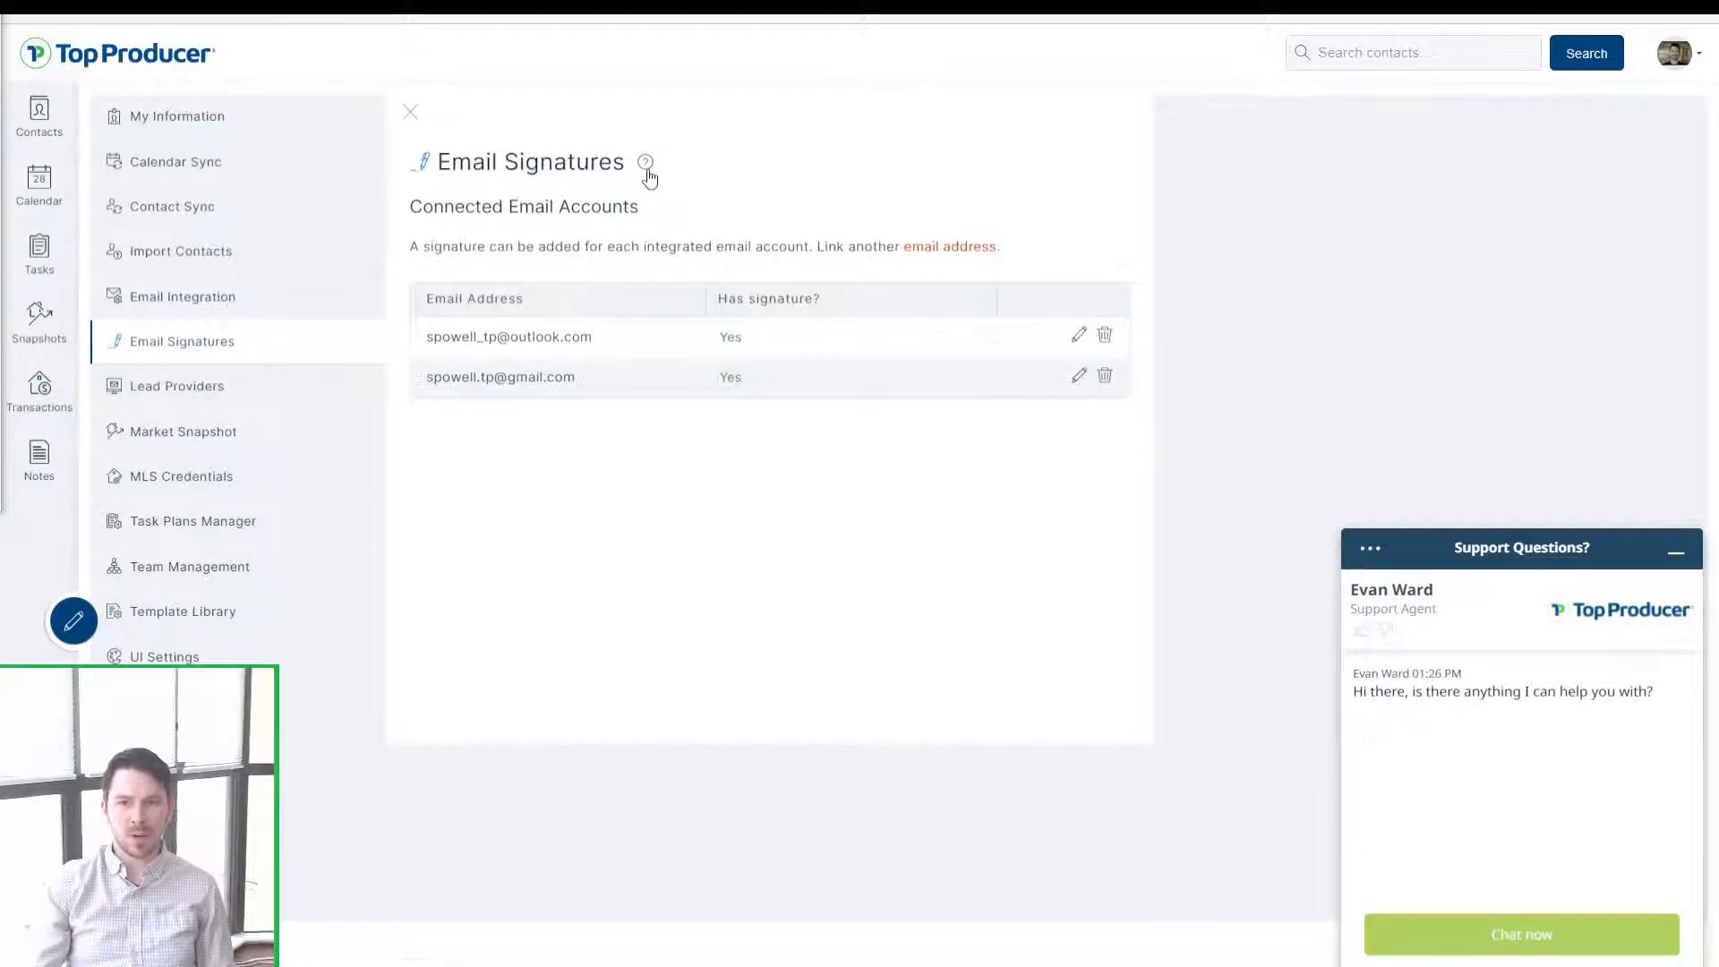
{"action": "left_click", "coordinate": [647, 170]}
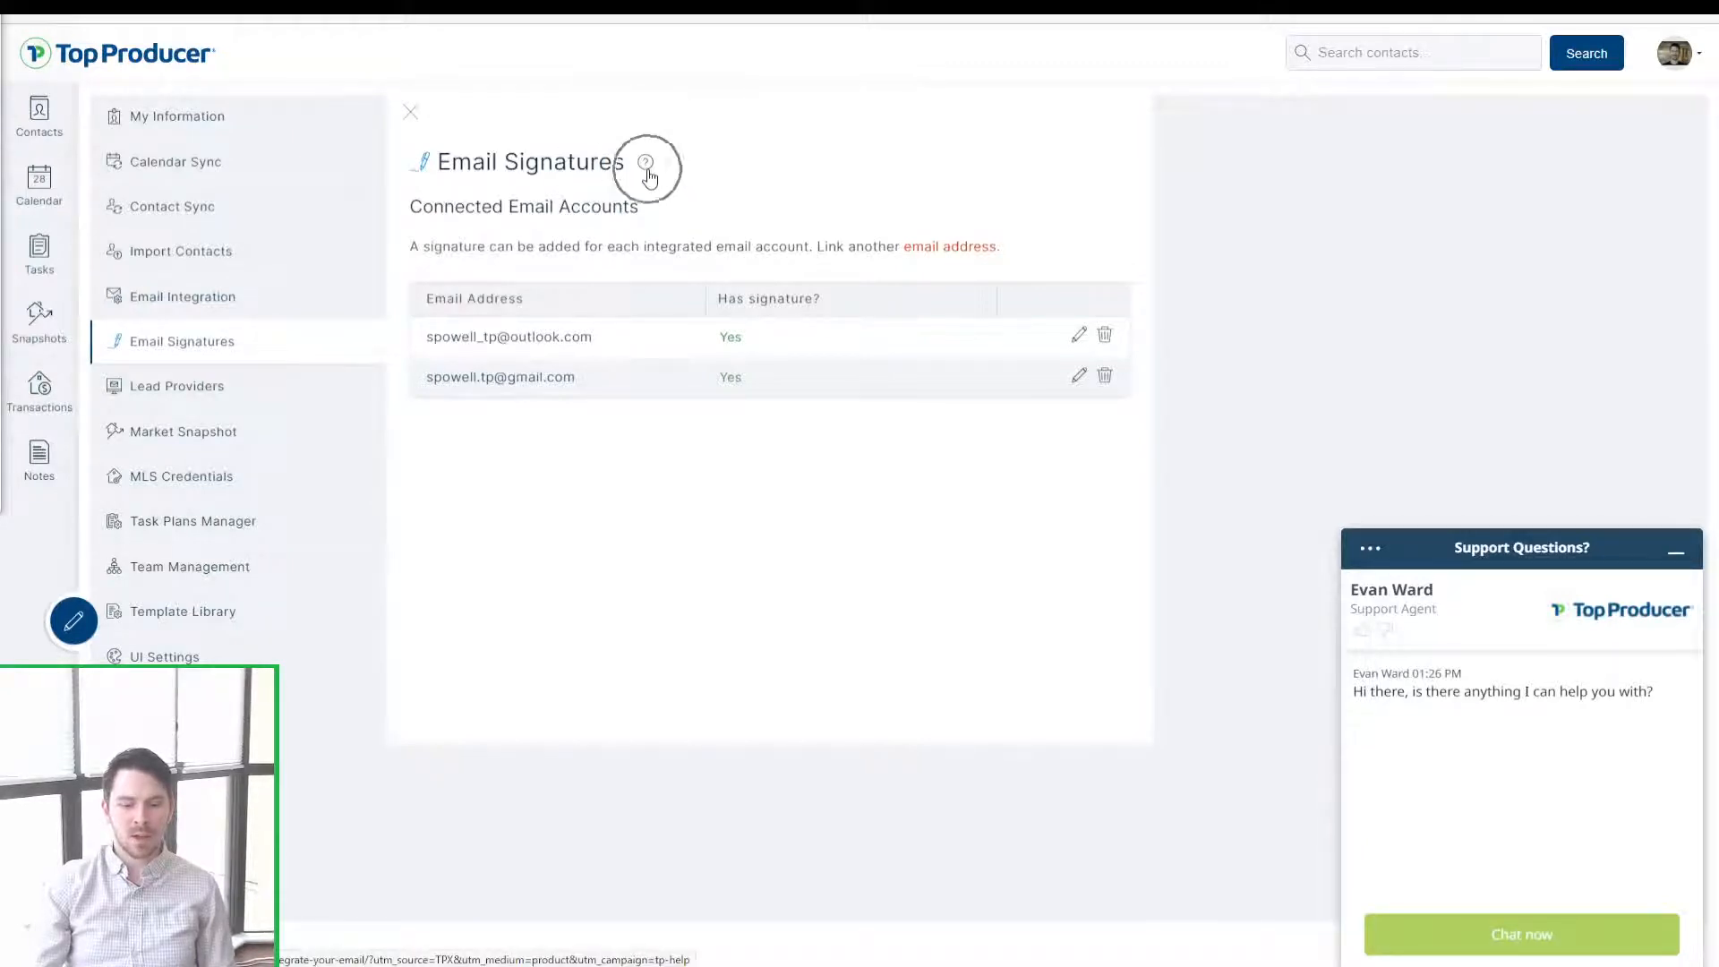
{"action": "left_click_drag", "start_coordinate": [313, 1], "coordinate": [896, 120]}
Step: Maximize the help article and play its tutorial video, skipping to the connected accounts part
{"action": "left_click", "coordinate": [1019, 117]}
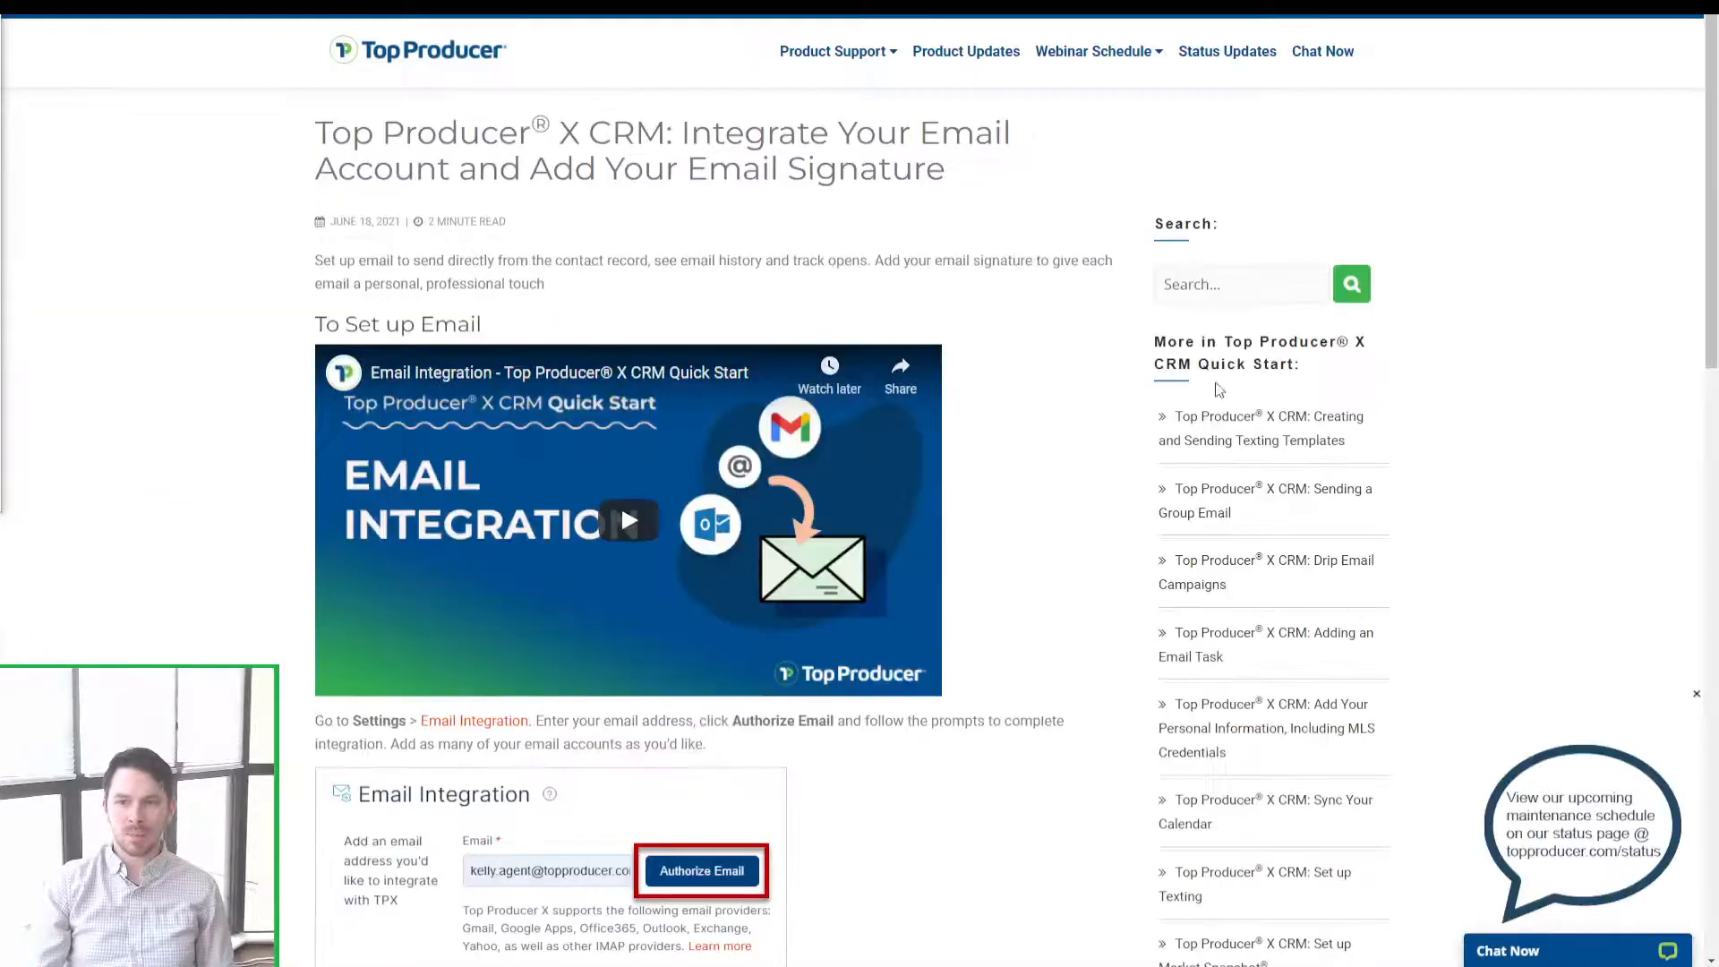
{"action": "scroll", "coordinate": [662, 457], "scroll_direction": "down", "scroll_amount": 7}
{"action": "scroll", "coordinate": [663, 483], "scroll_direction": "up", "scroll_amount": 7}
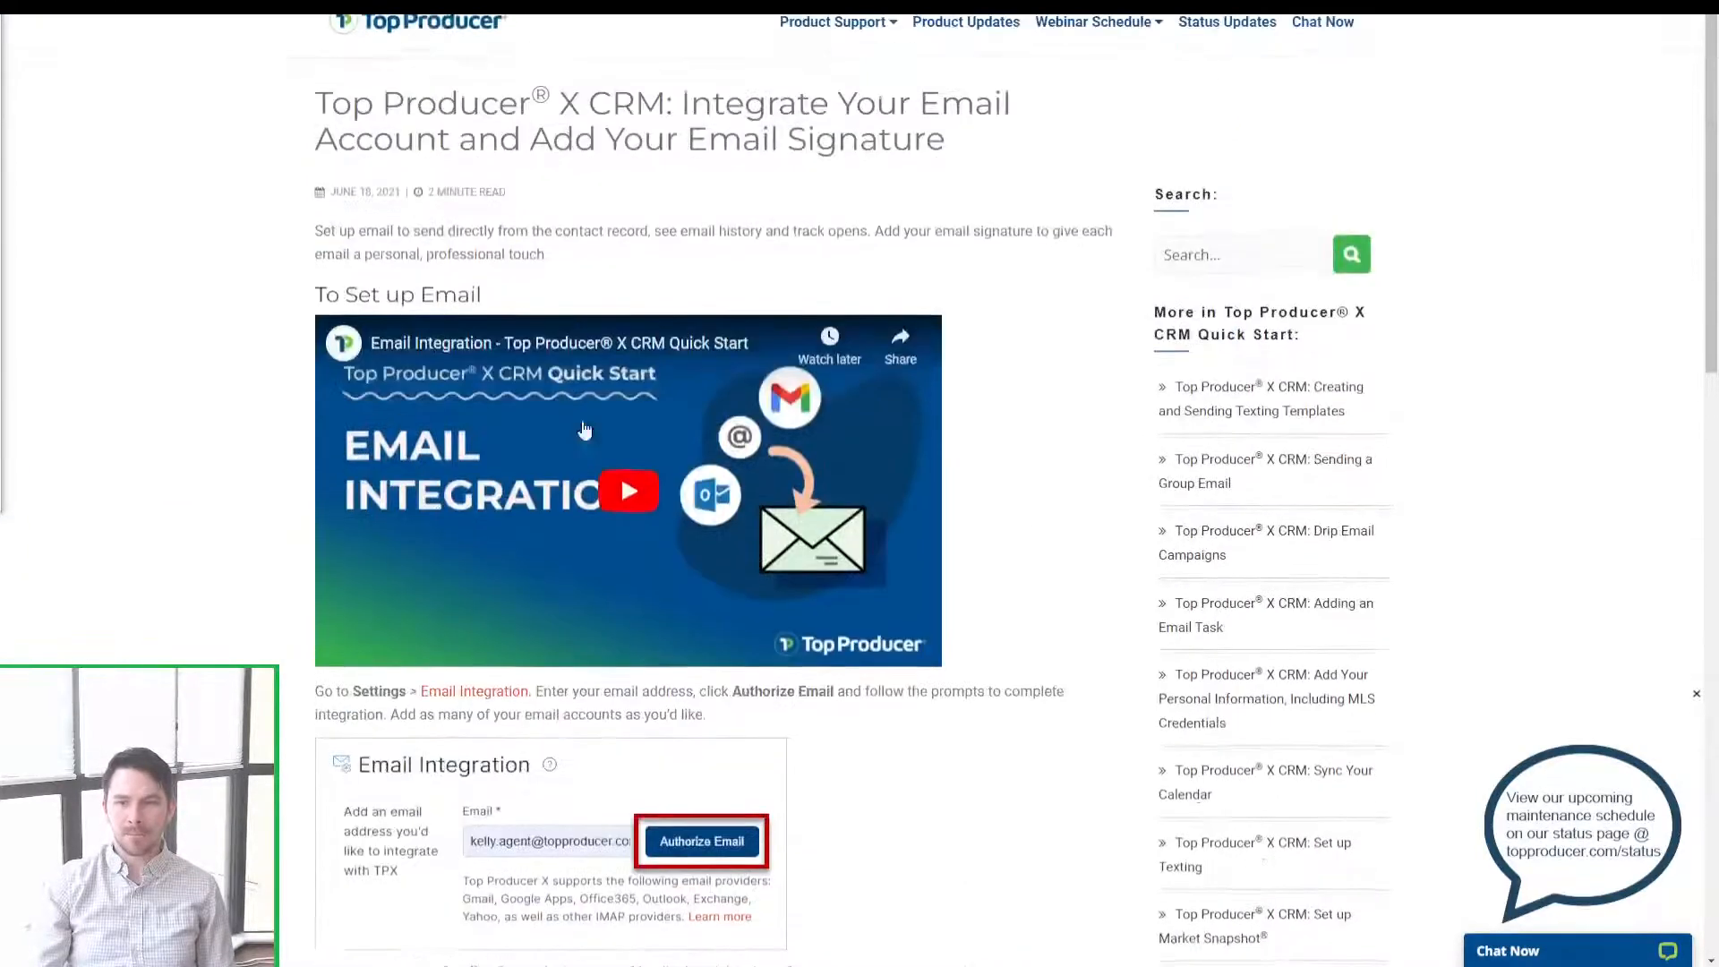
{"action": "left_click", "coordinate": [627, 535]}
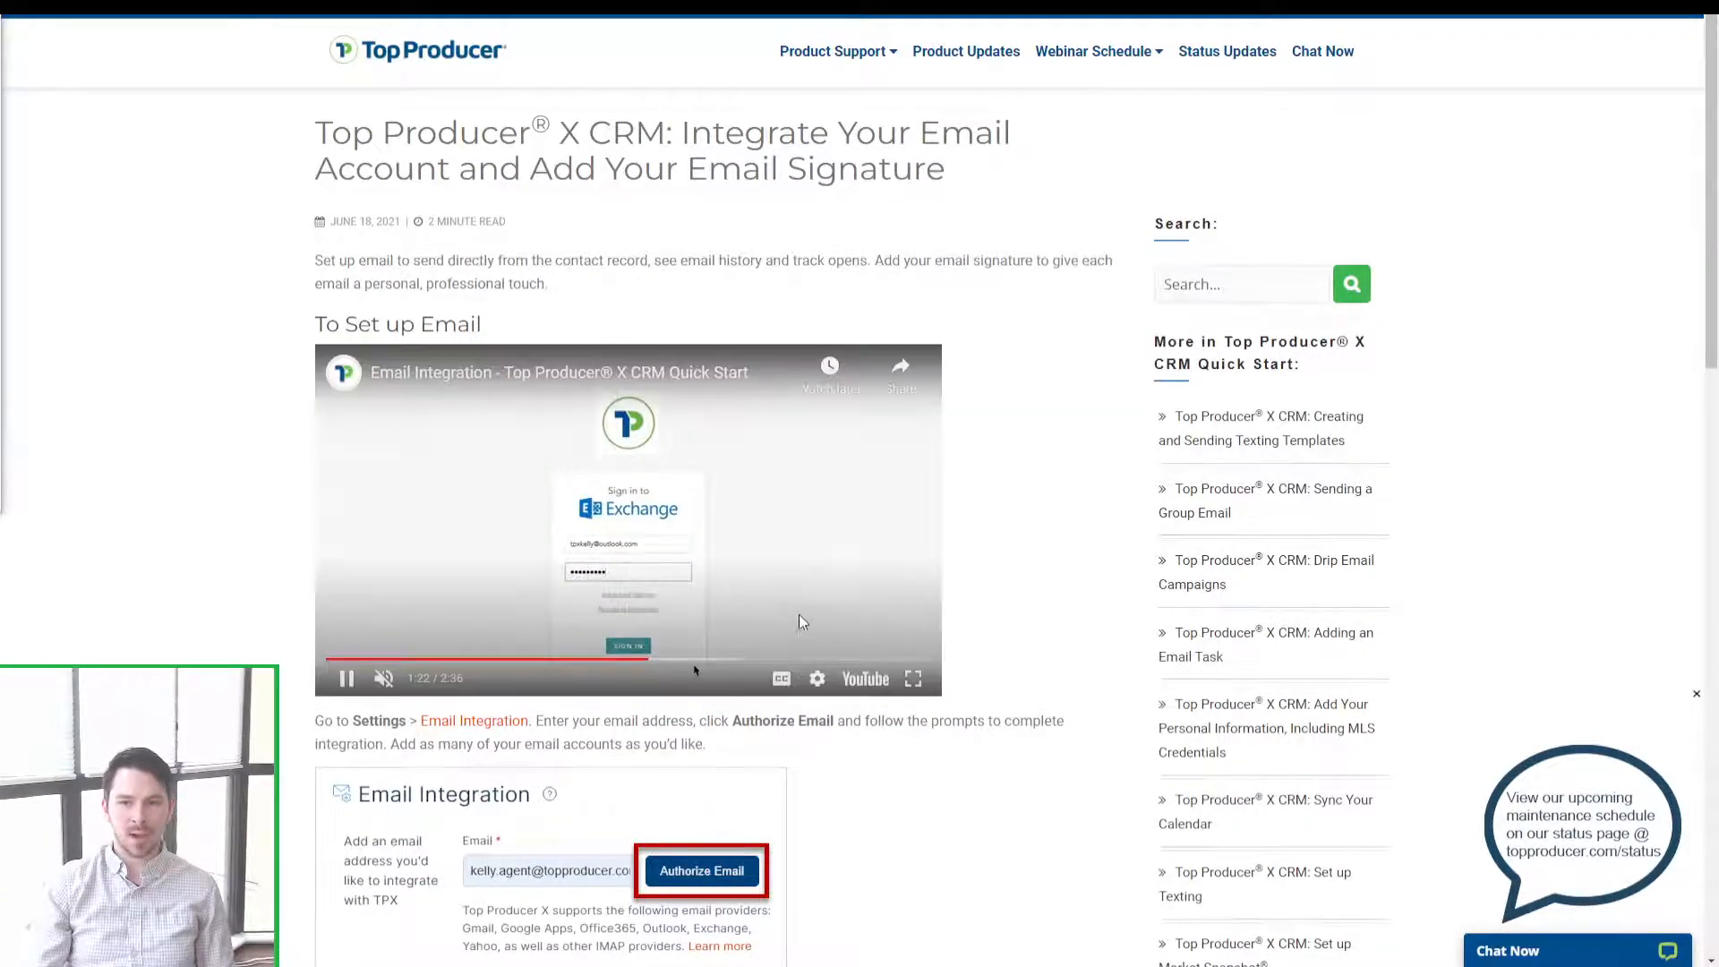
{"action": "left_click", "coordinate": [788, 660]}
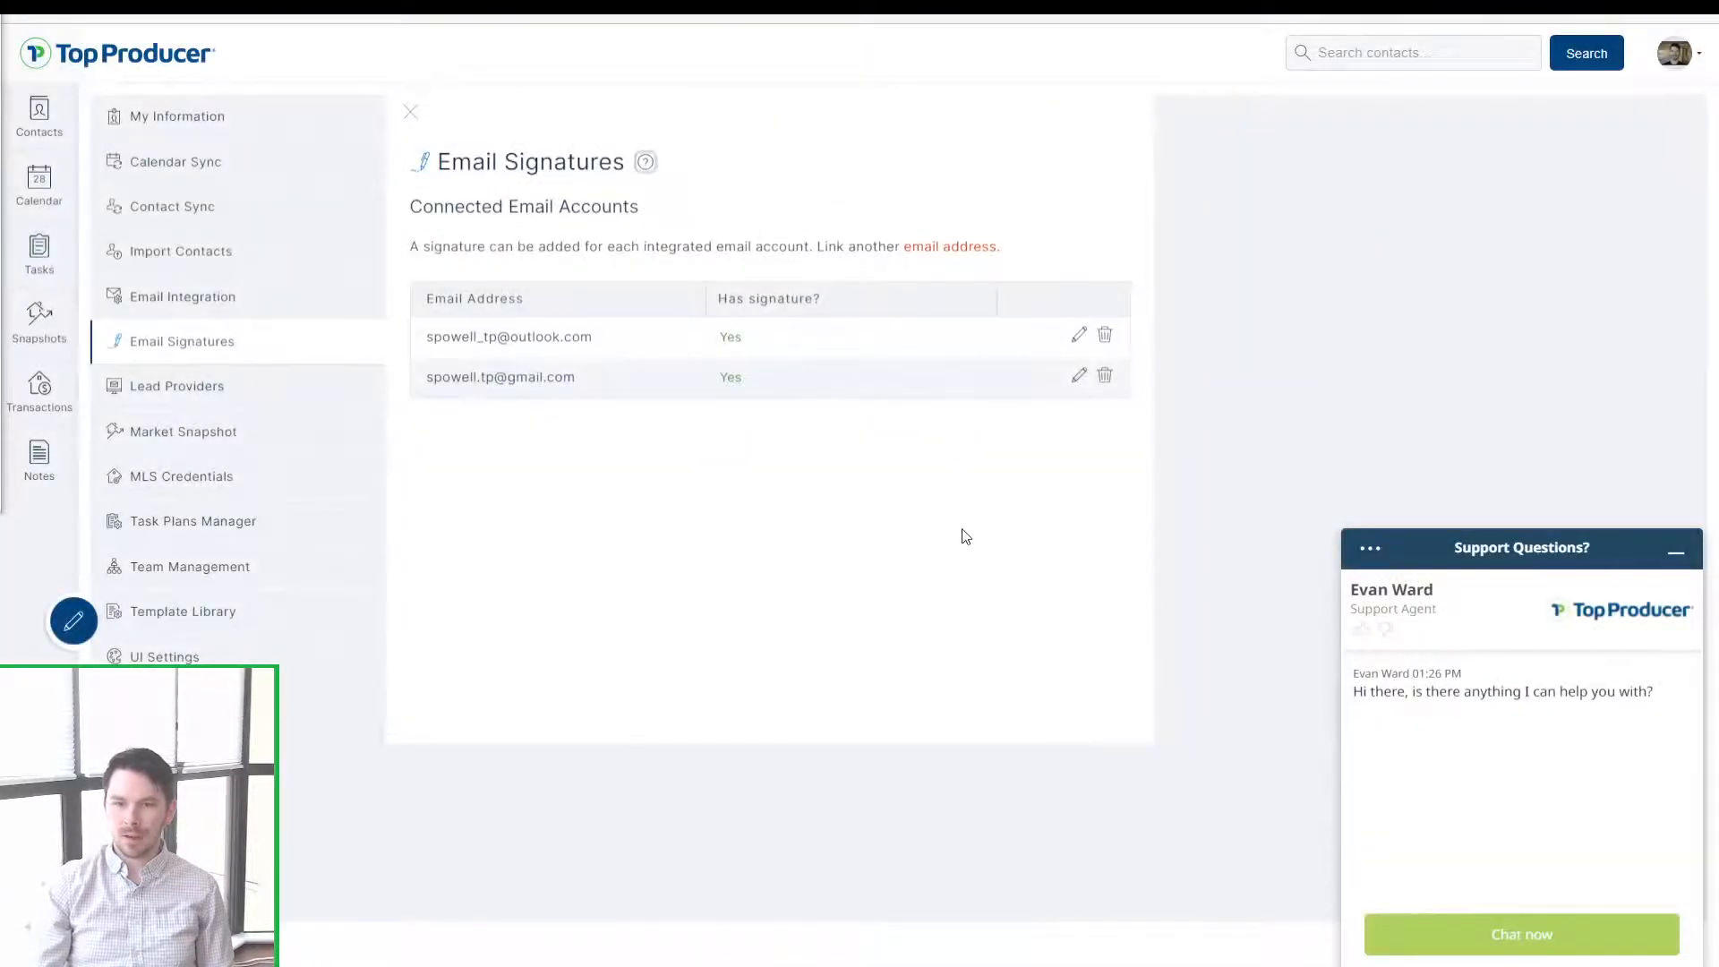
Step: Minimize the support chat, close the Outlook signature unchanged, and go to Lead Providers
{"action": "left_click", "coordinate": [1678, 551]}
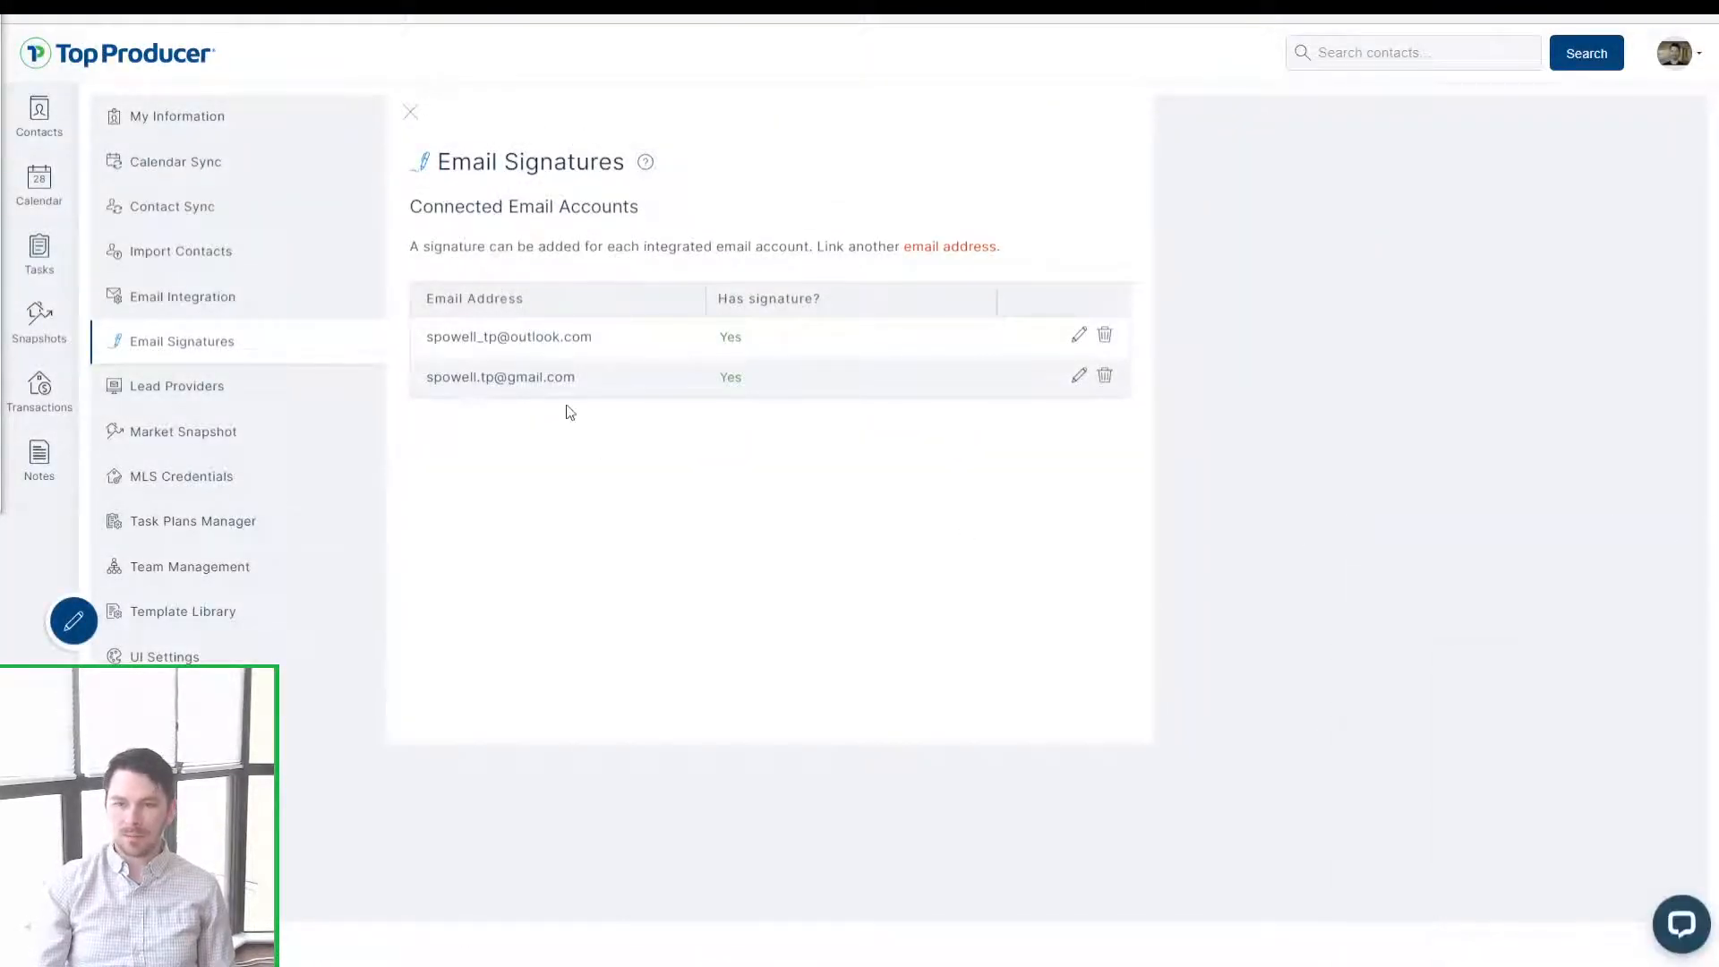
{"action": "left_click", "coordinate": [567, 345]}
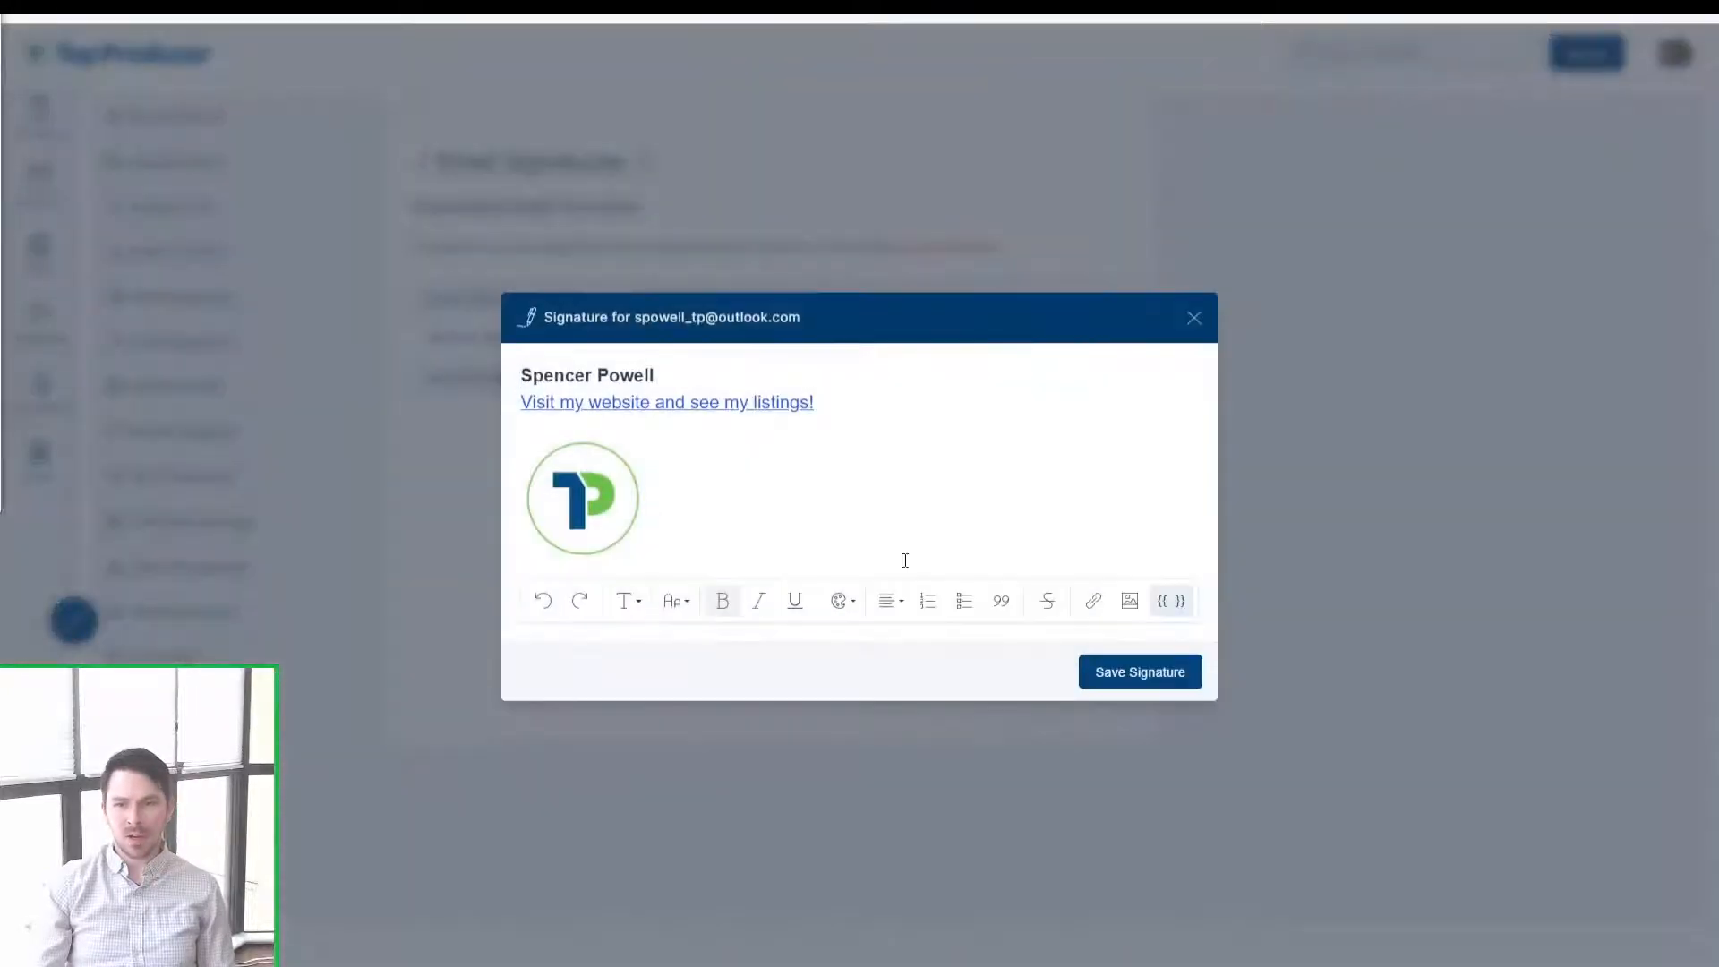
{"action": "left_click", "coordinate": [1193, 319]}
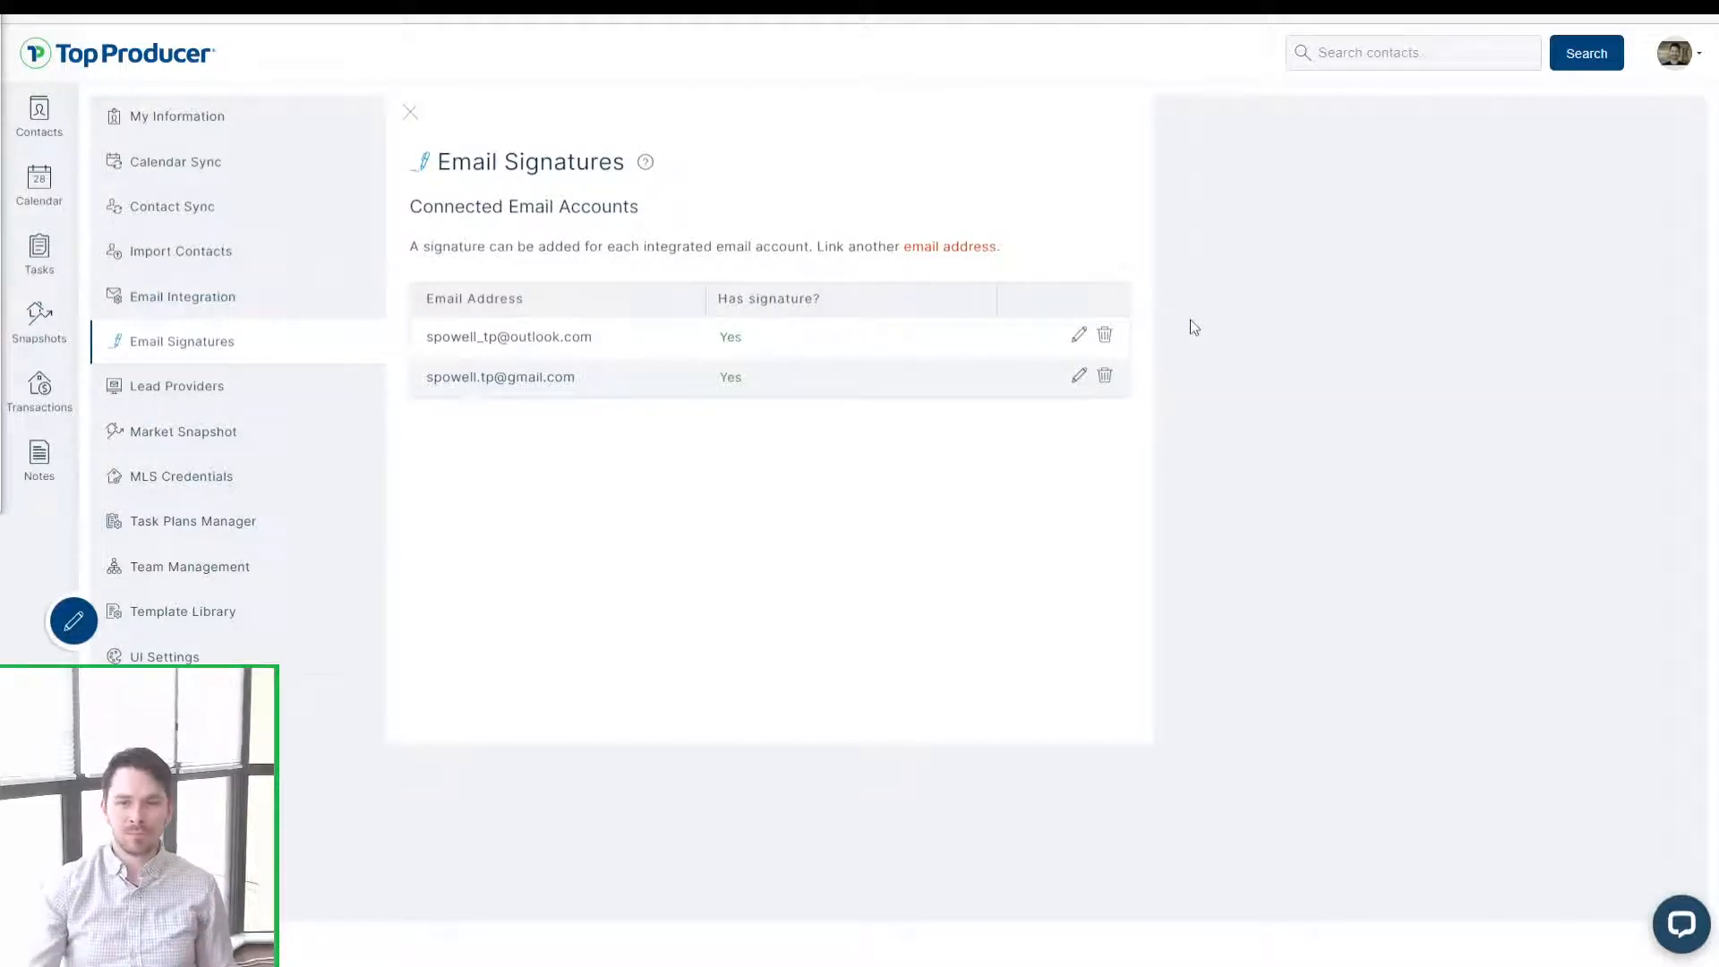
{"action": "left_click", "coordinate": [209, 403]}
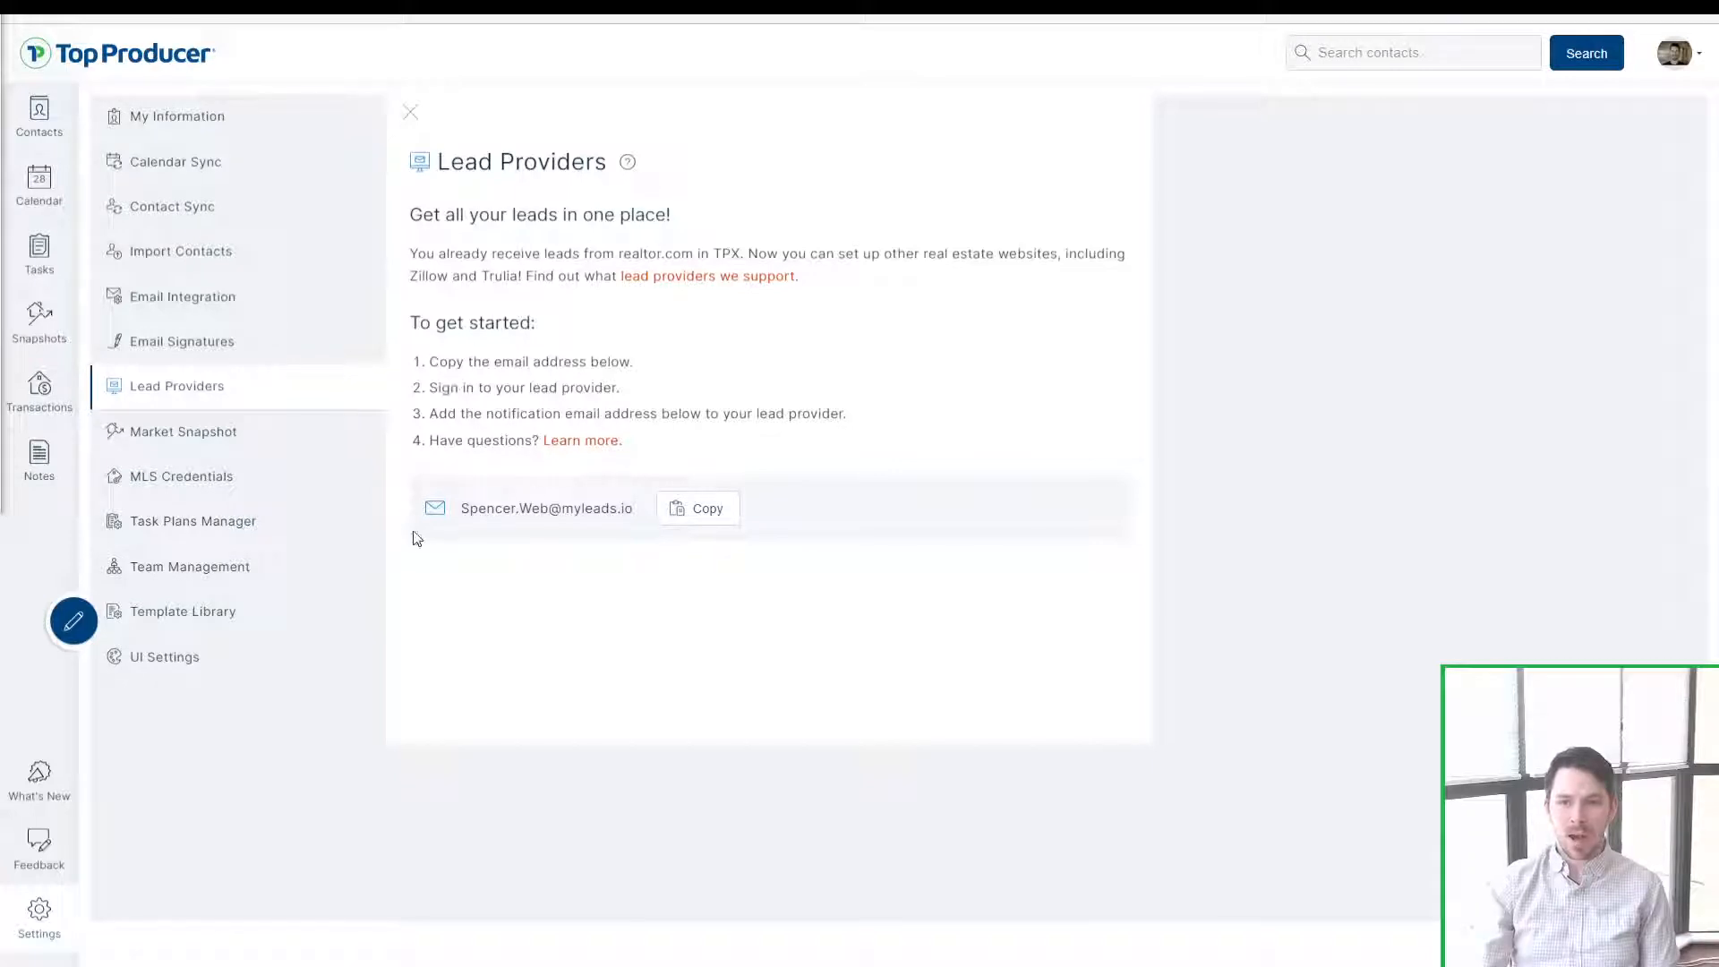
Step: Copy the myleads.io lead forwarding address and open the Lead Integration help article
{"action": "left_click_drag", "start_coordinate": [460, 508], "coordinate": [638, 522]}
{"action": "left_click", "coordinate": [638, 522]}
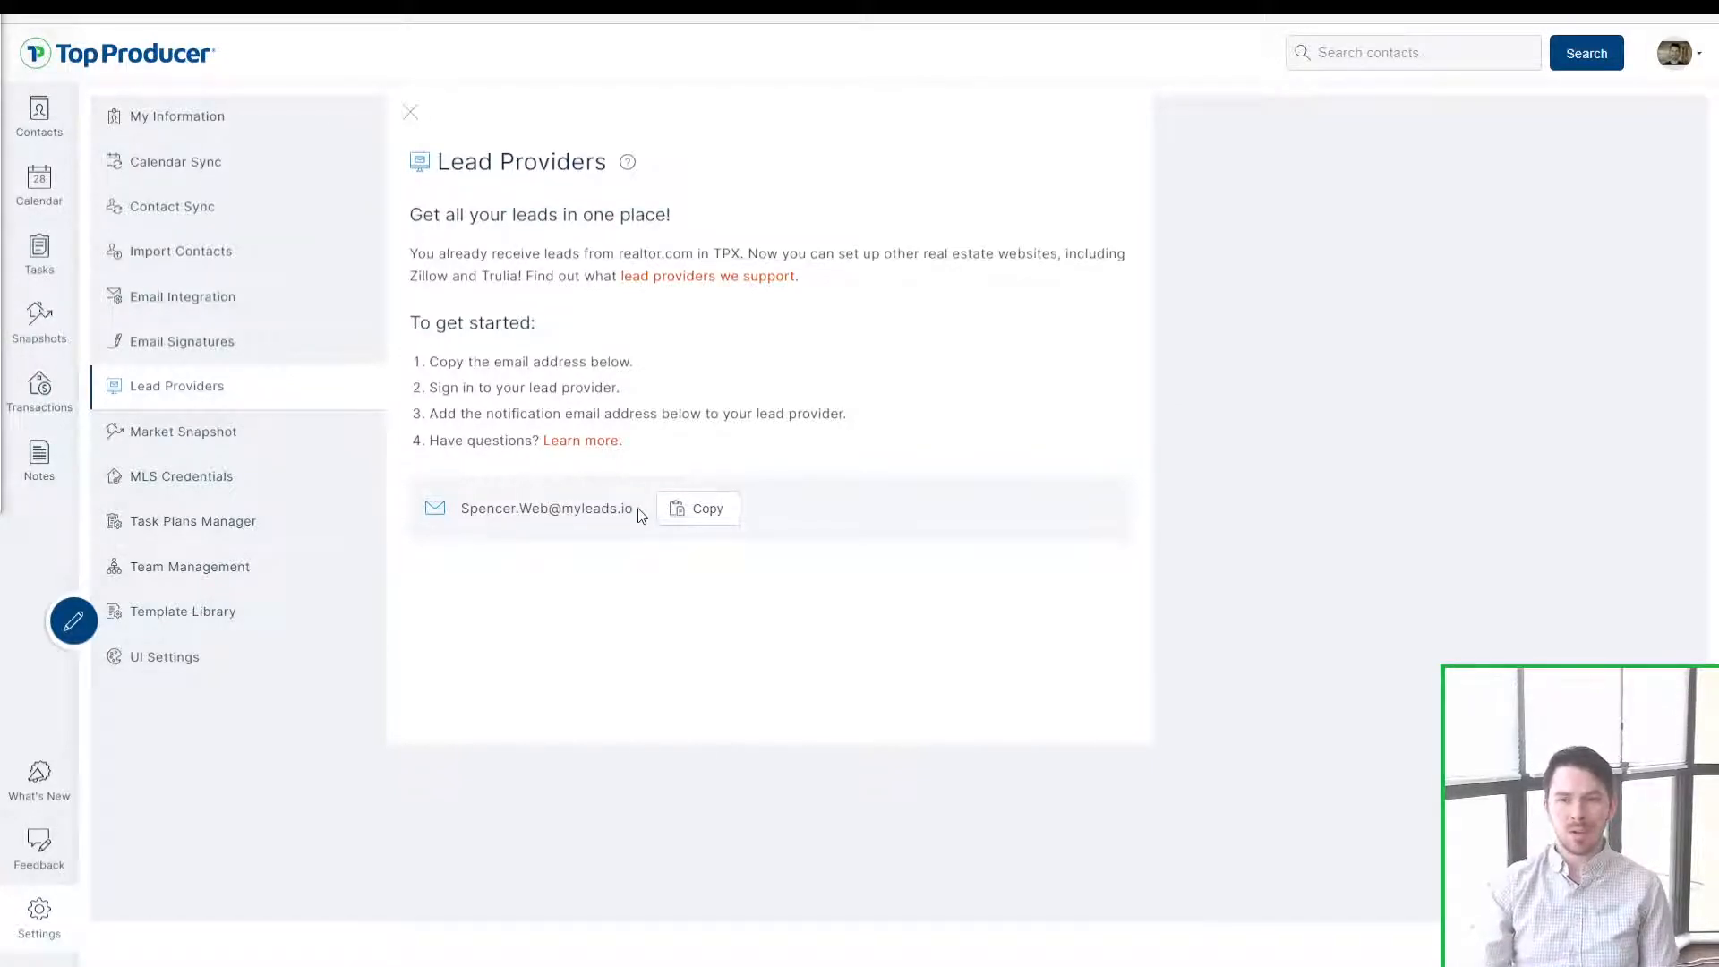
{"action": "left_click", "coordinate": [694, 520]}
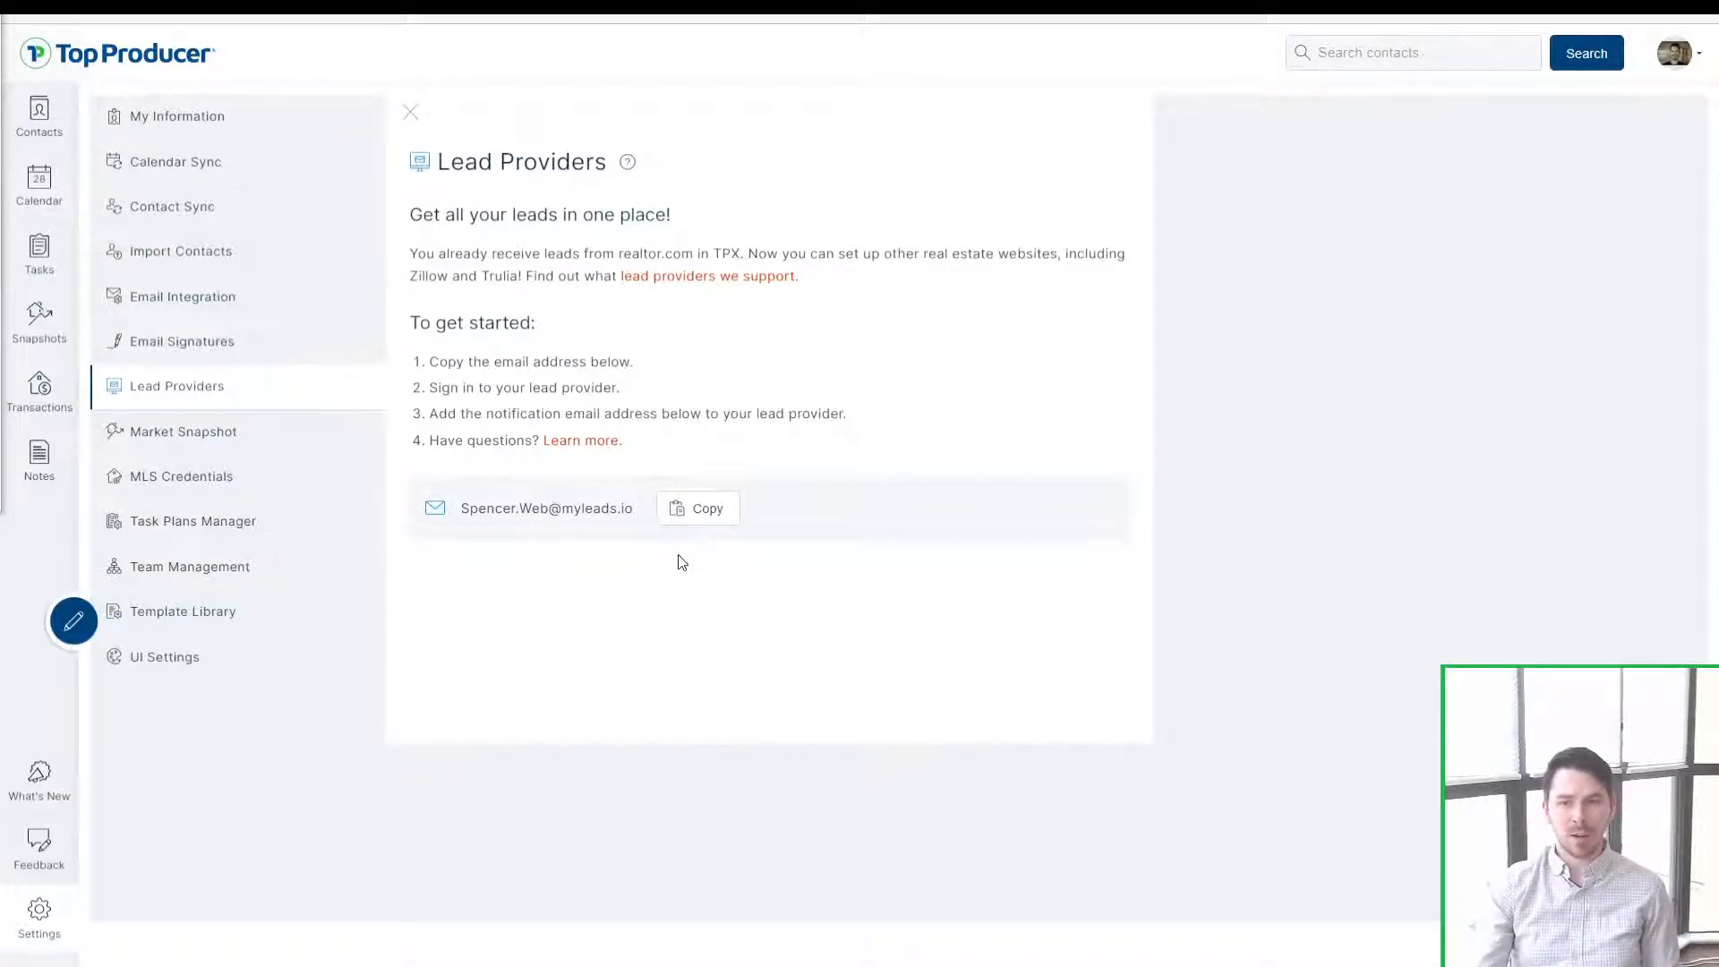
{"action": "left_click", "coordinate": [629, 165]}
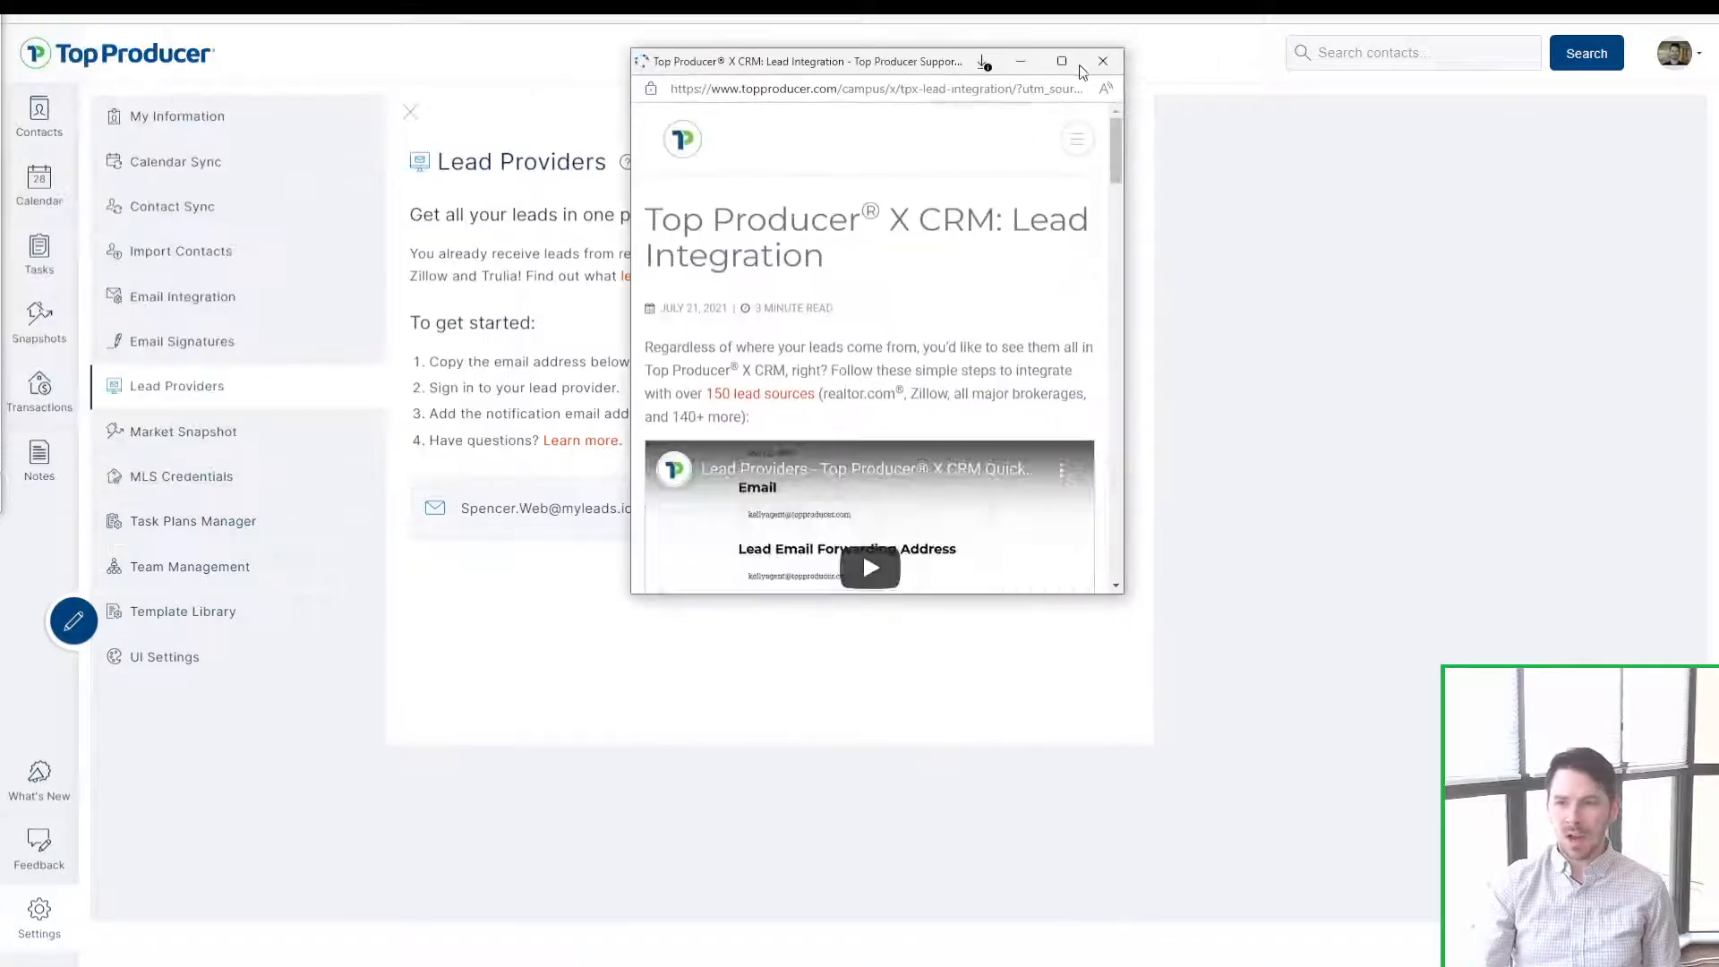
Step: Maximize the help article and play the Lead Providers tutorial video full screen
{"action": "left_click", "coordinate": [1078, 67]}
{"action": "left_click", "coordinate": [831, 586]}
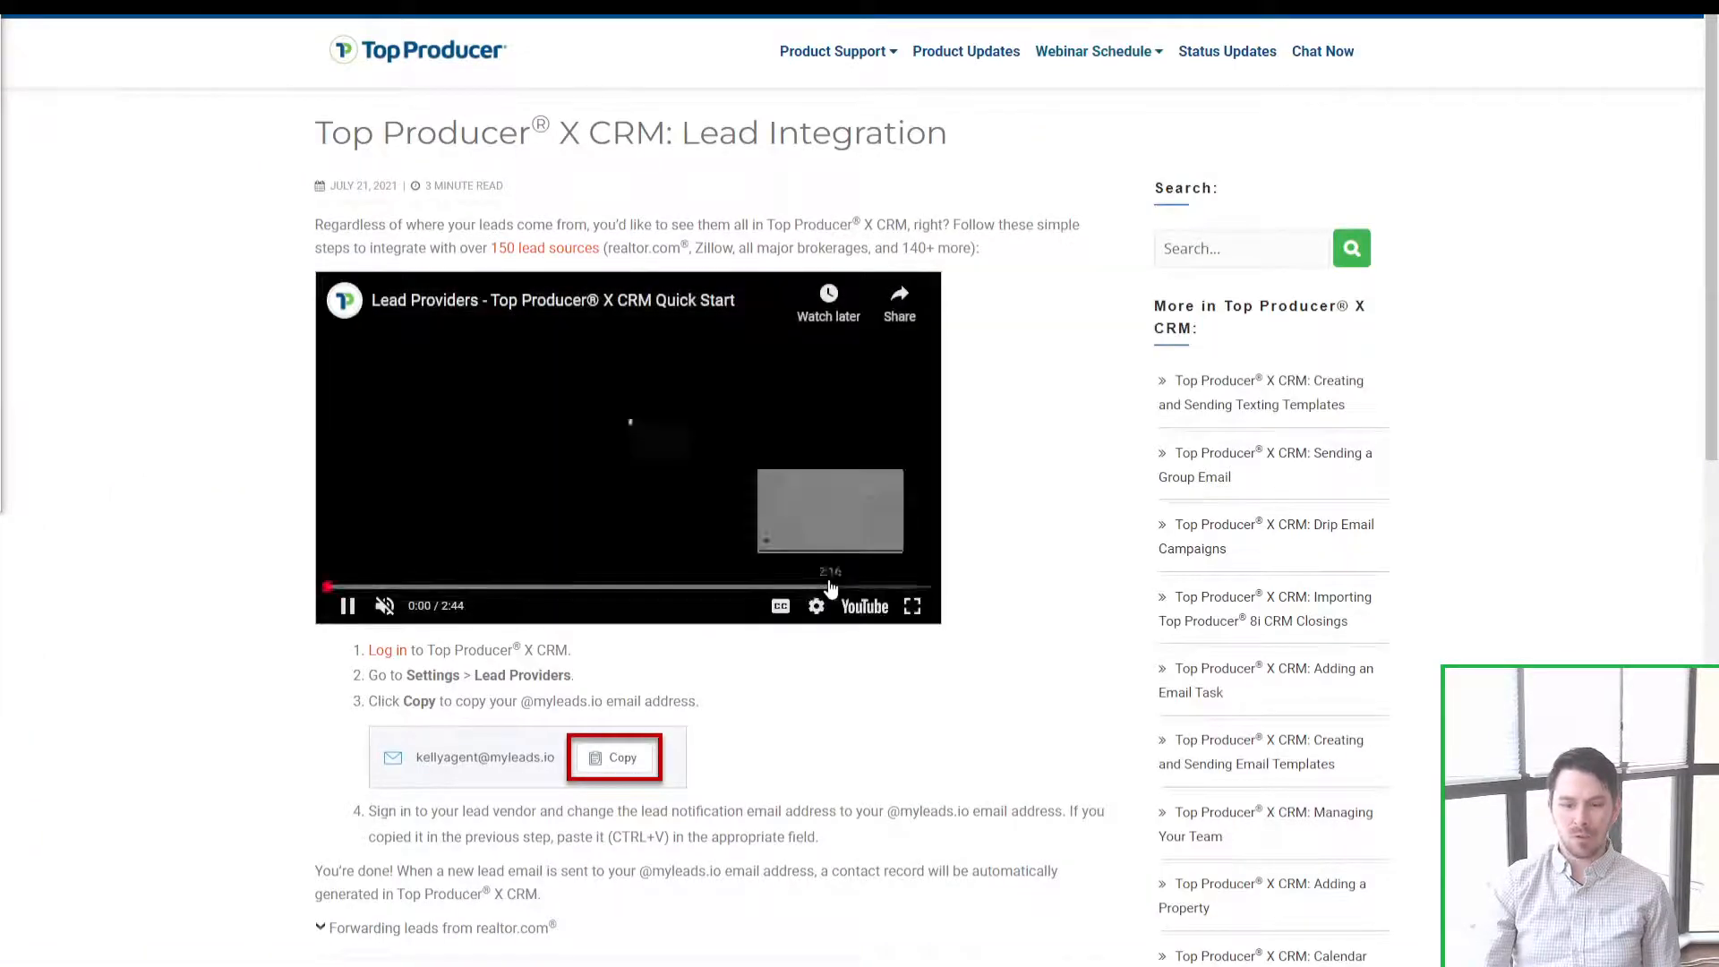
{"action": "left_click", "coordinate": [912, 606]}
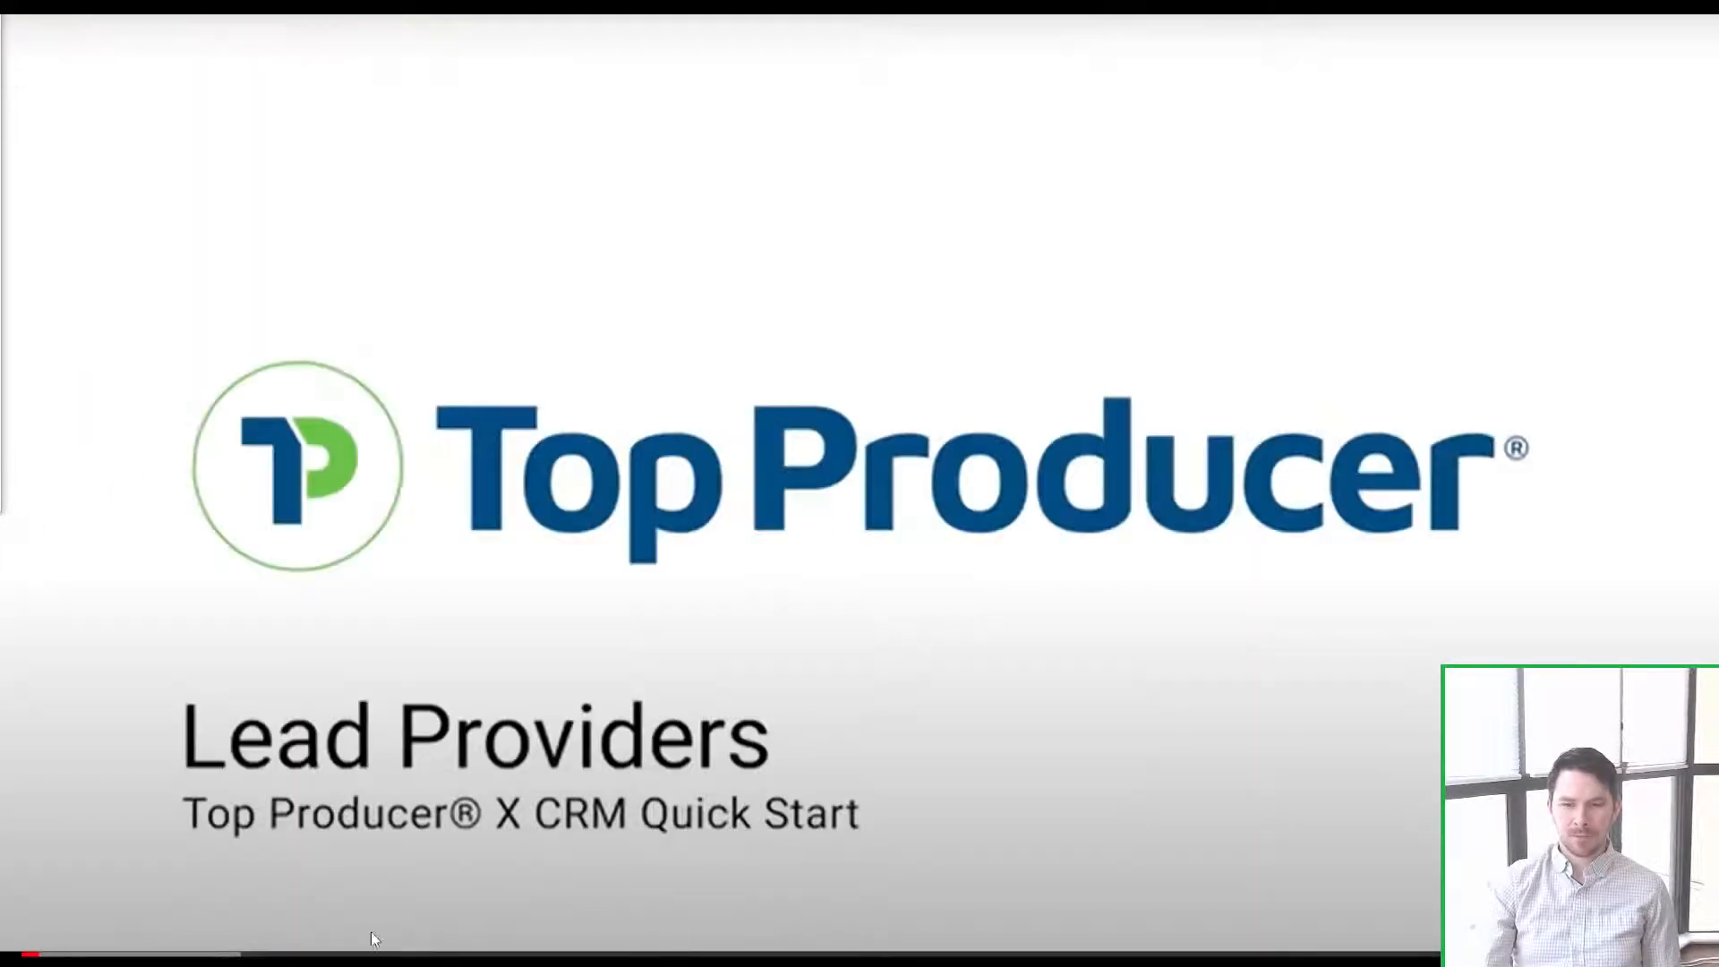
Step: Skip through the video's leads list and Dove Real Estate settings to the forwarding address form
{"action": "left_click", "coordinate": [239, 955]}
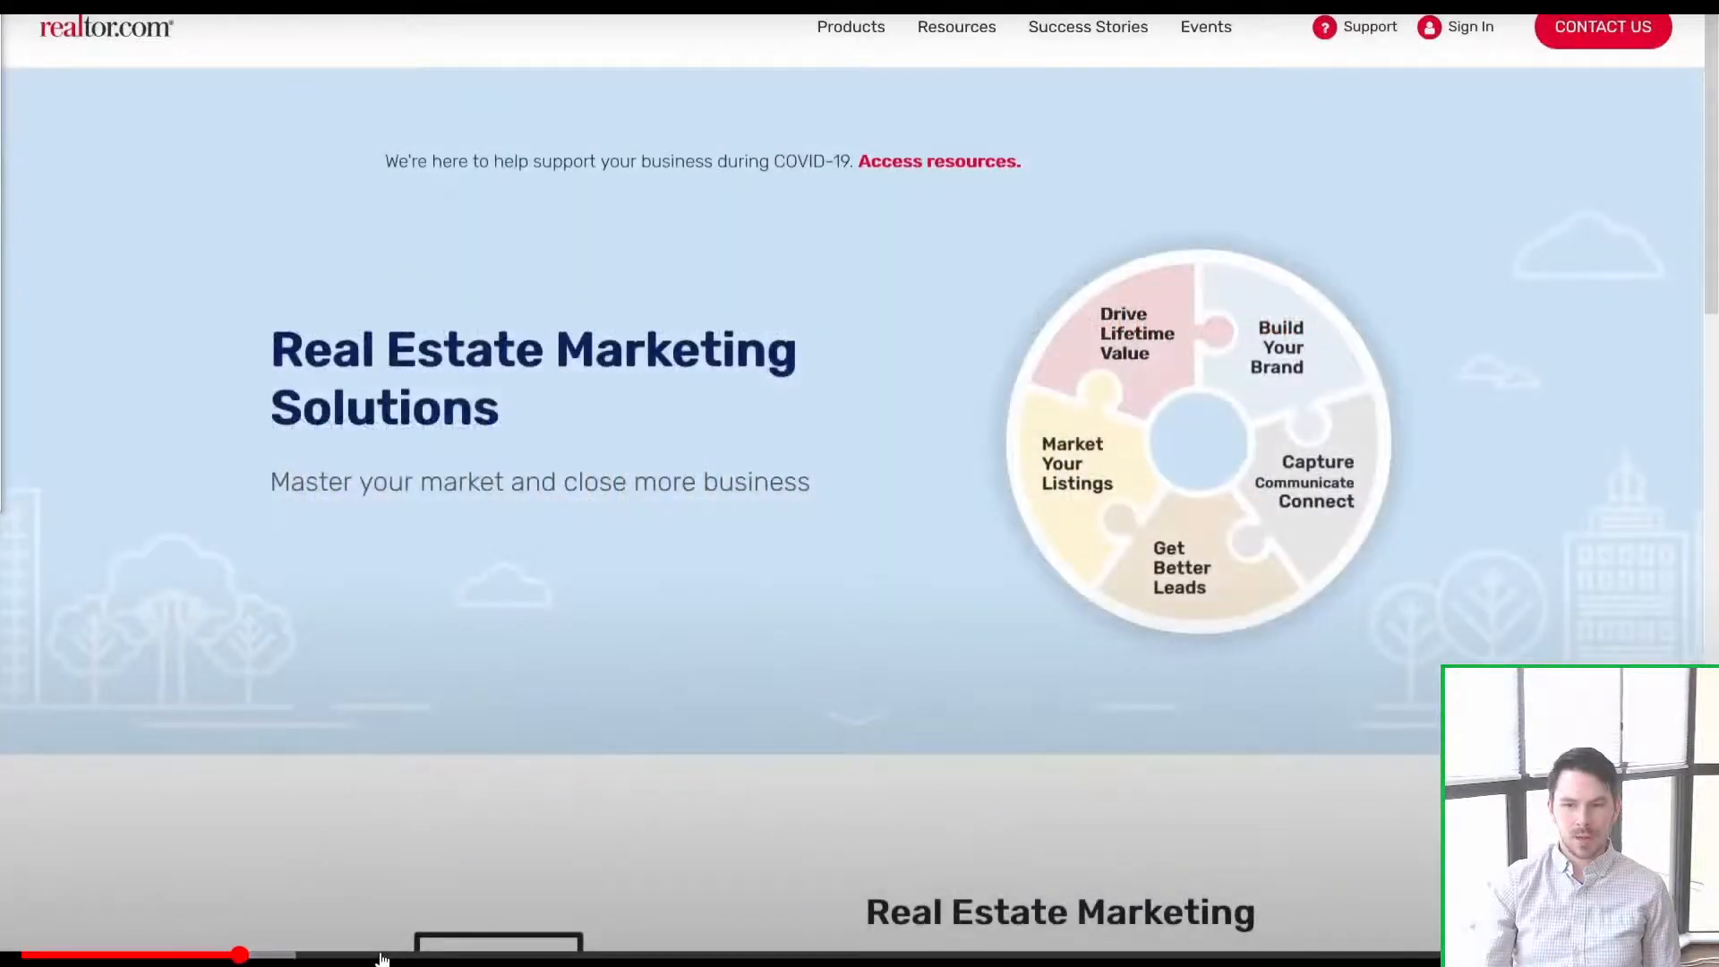
{"action": "left_click", "coordinate": [385, 955]}
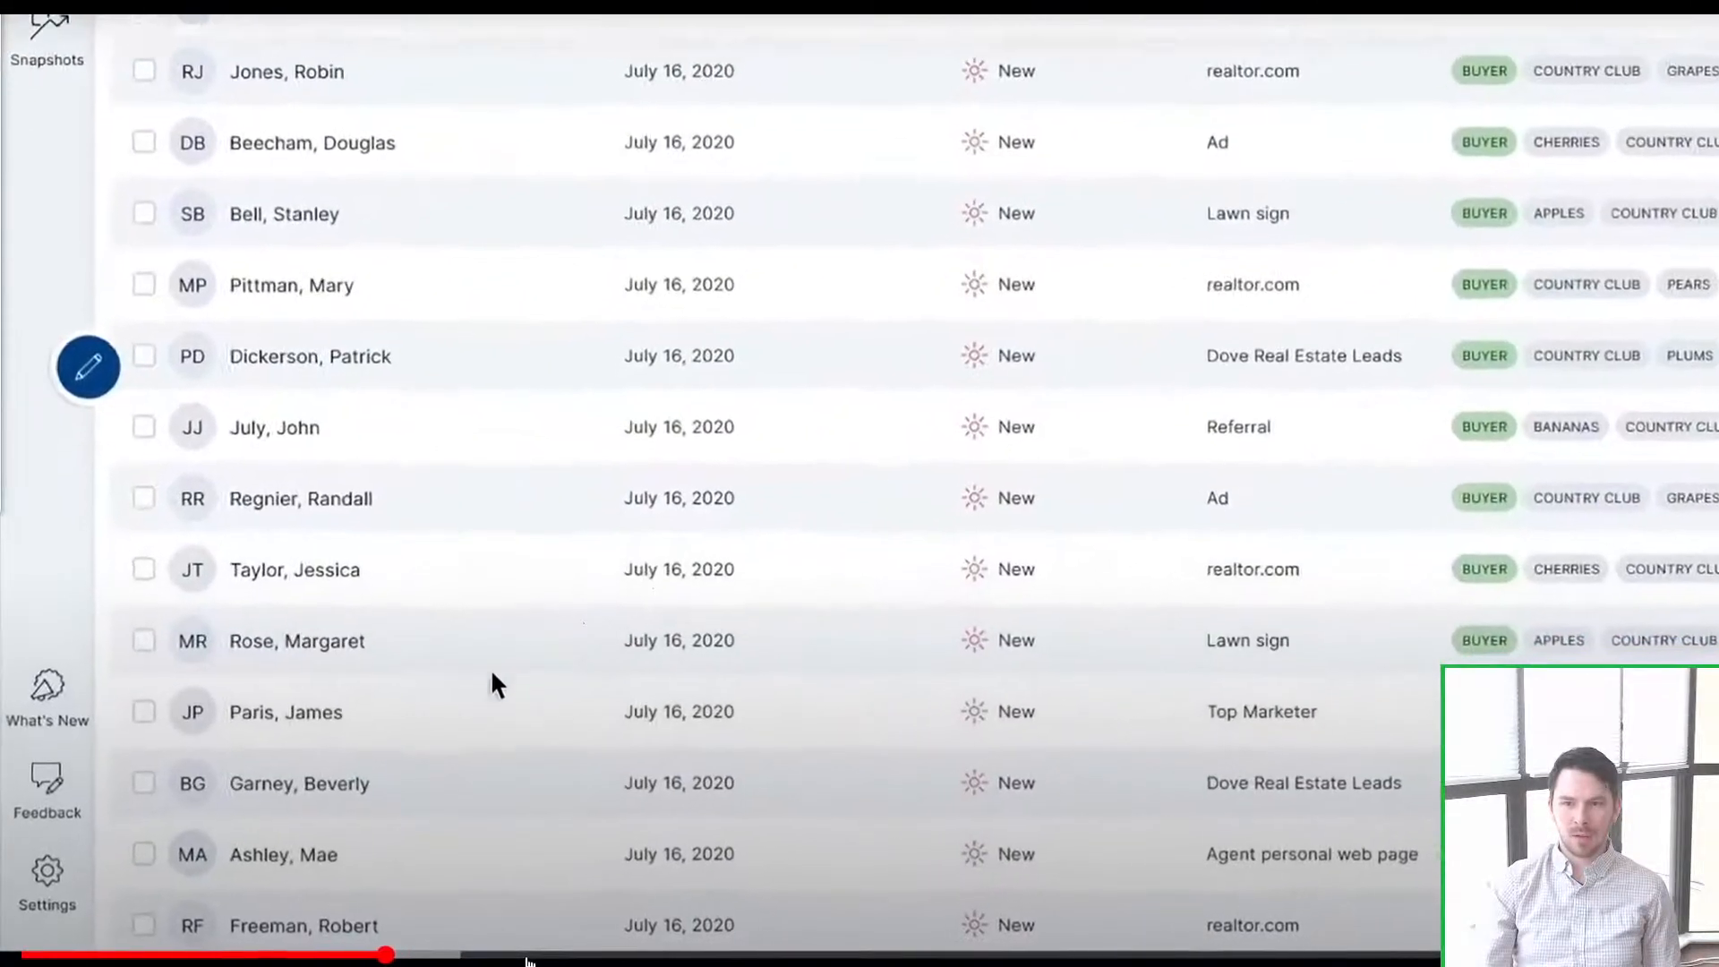
{"action": "left_click", "coordinate": [535, 956]}
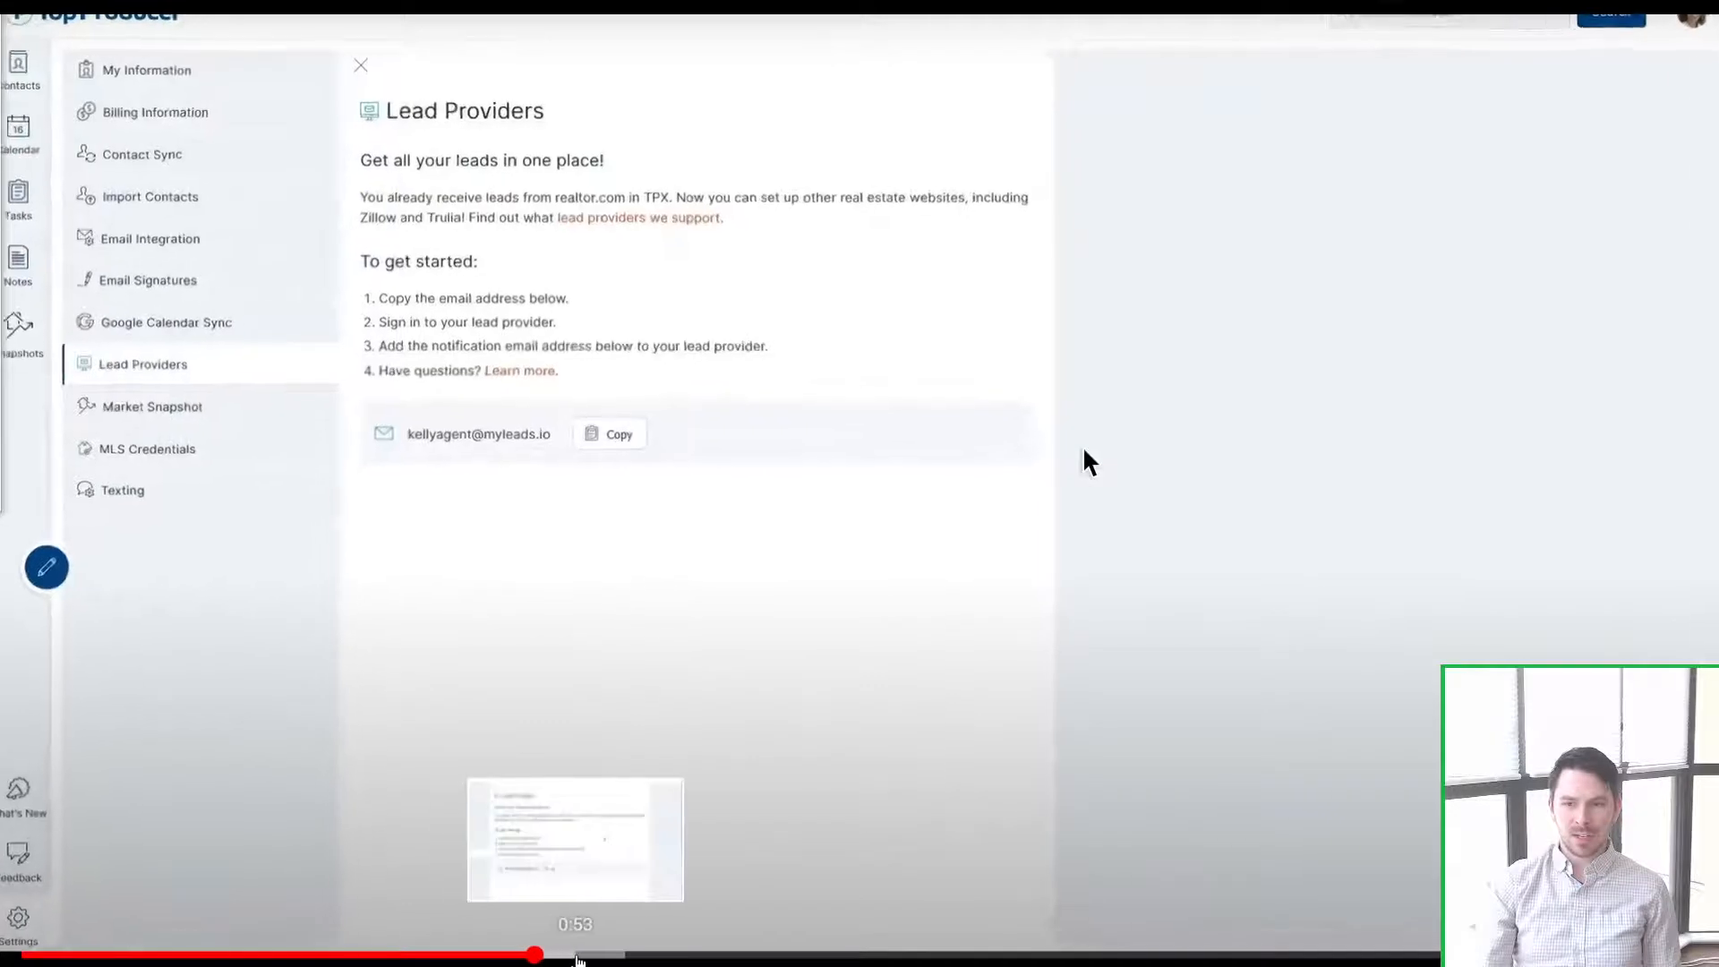
{"action": "left_click", "coordinate": [575, 956]}
{"action": "left_click", "coordinate": [651, 955]}
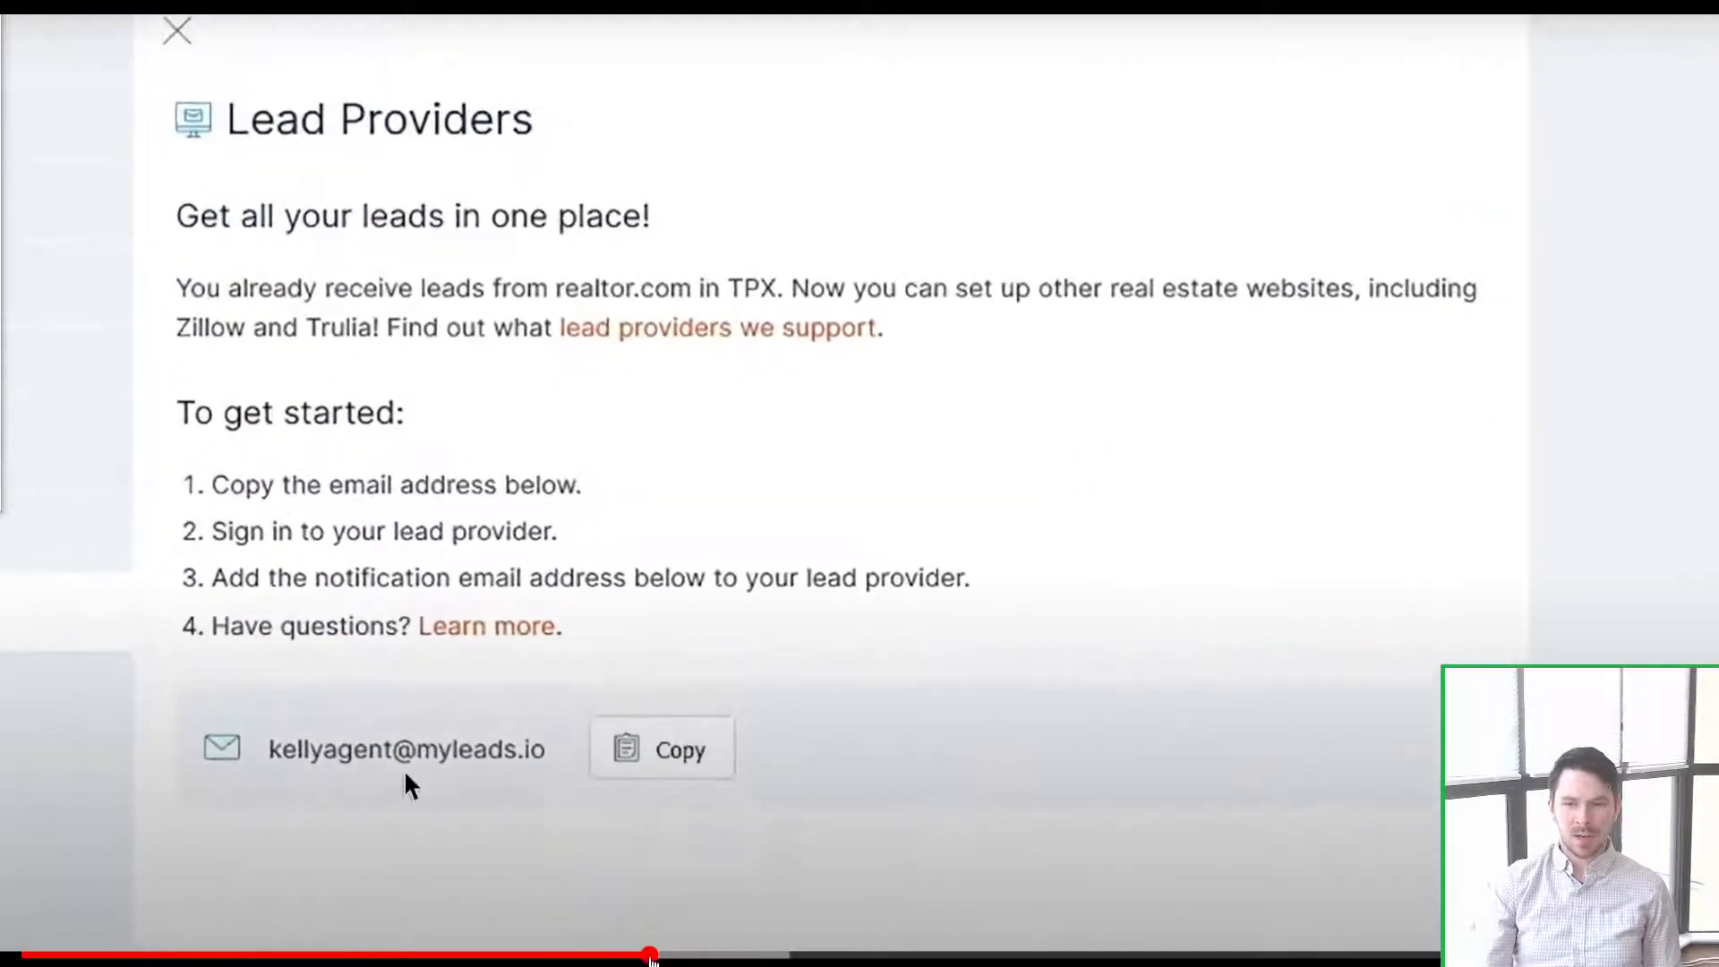
{"action": "left_click", "coordinate": [772, 955]}
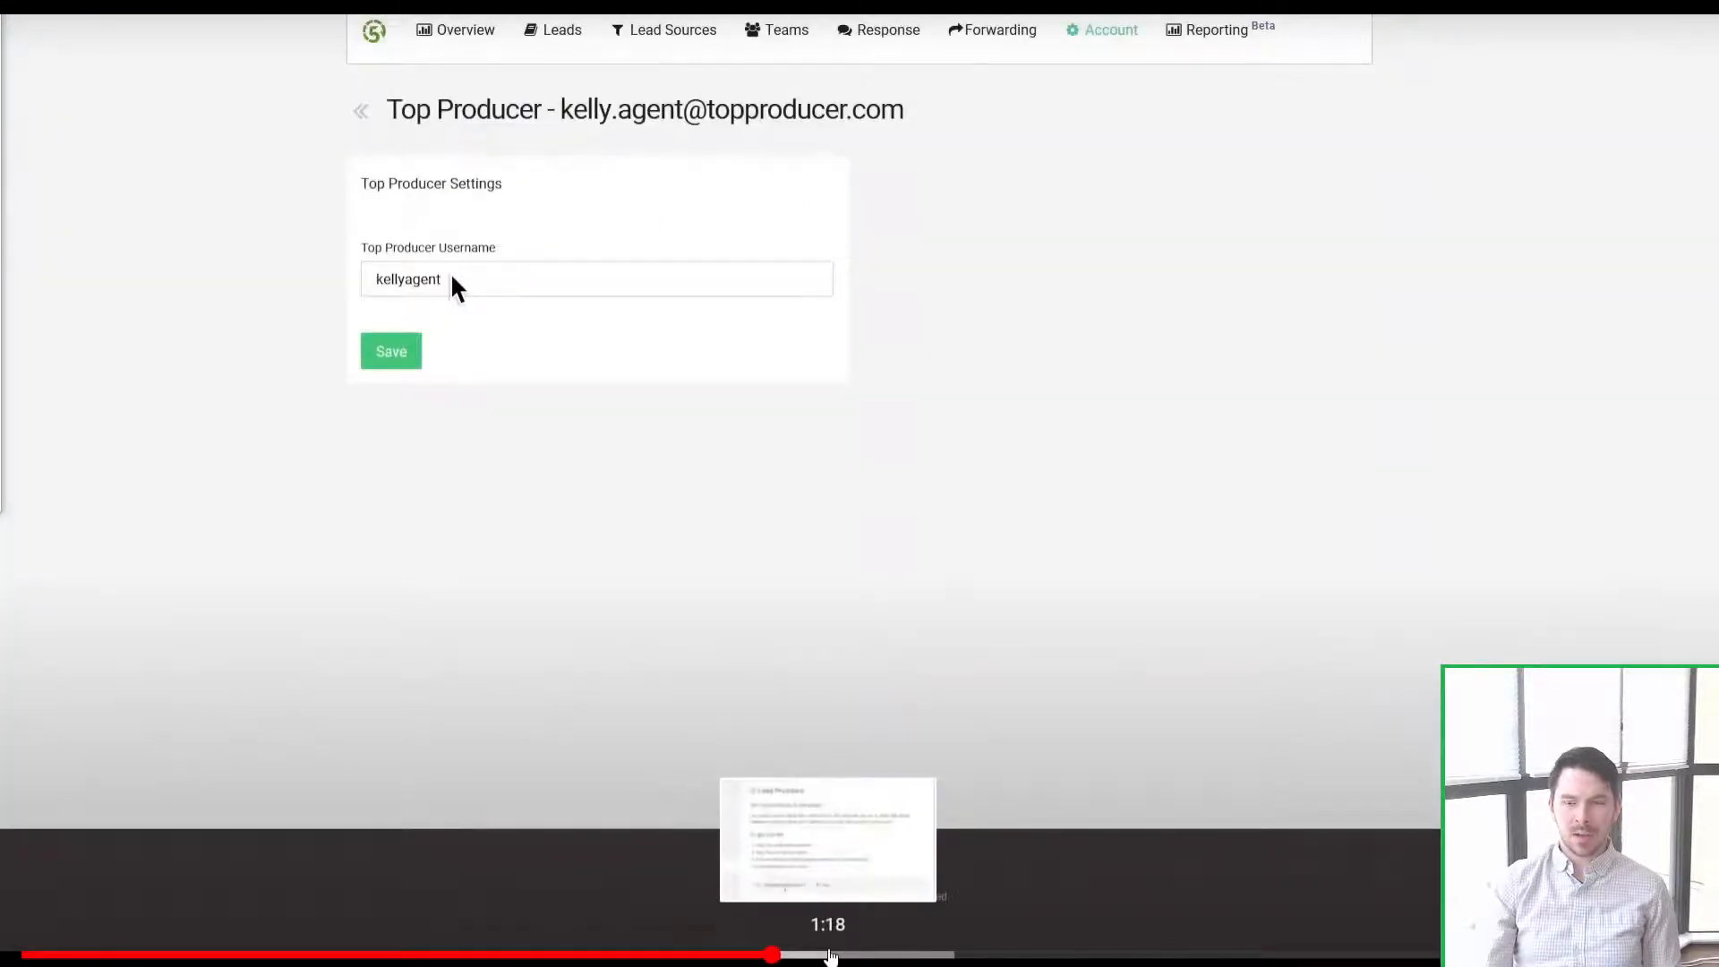
{"action": "left_click", "coordinate": [830, 955]}
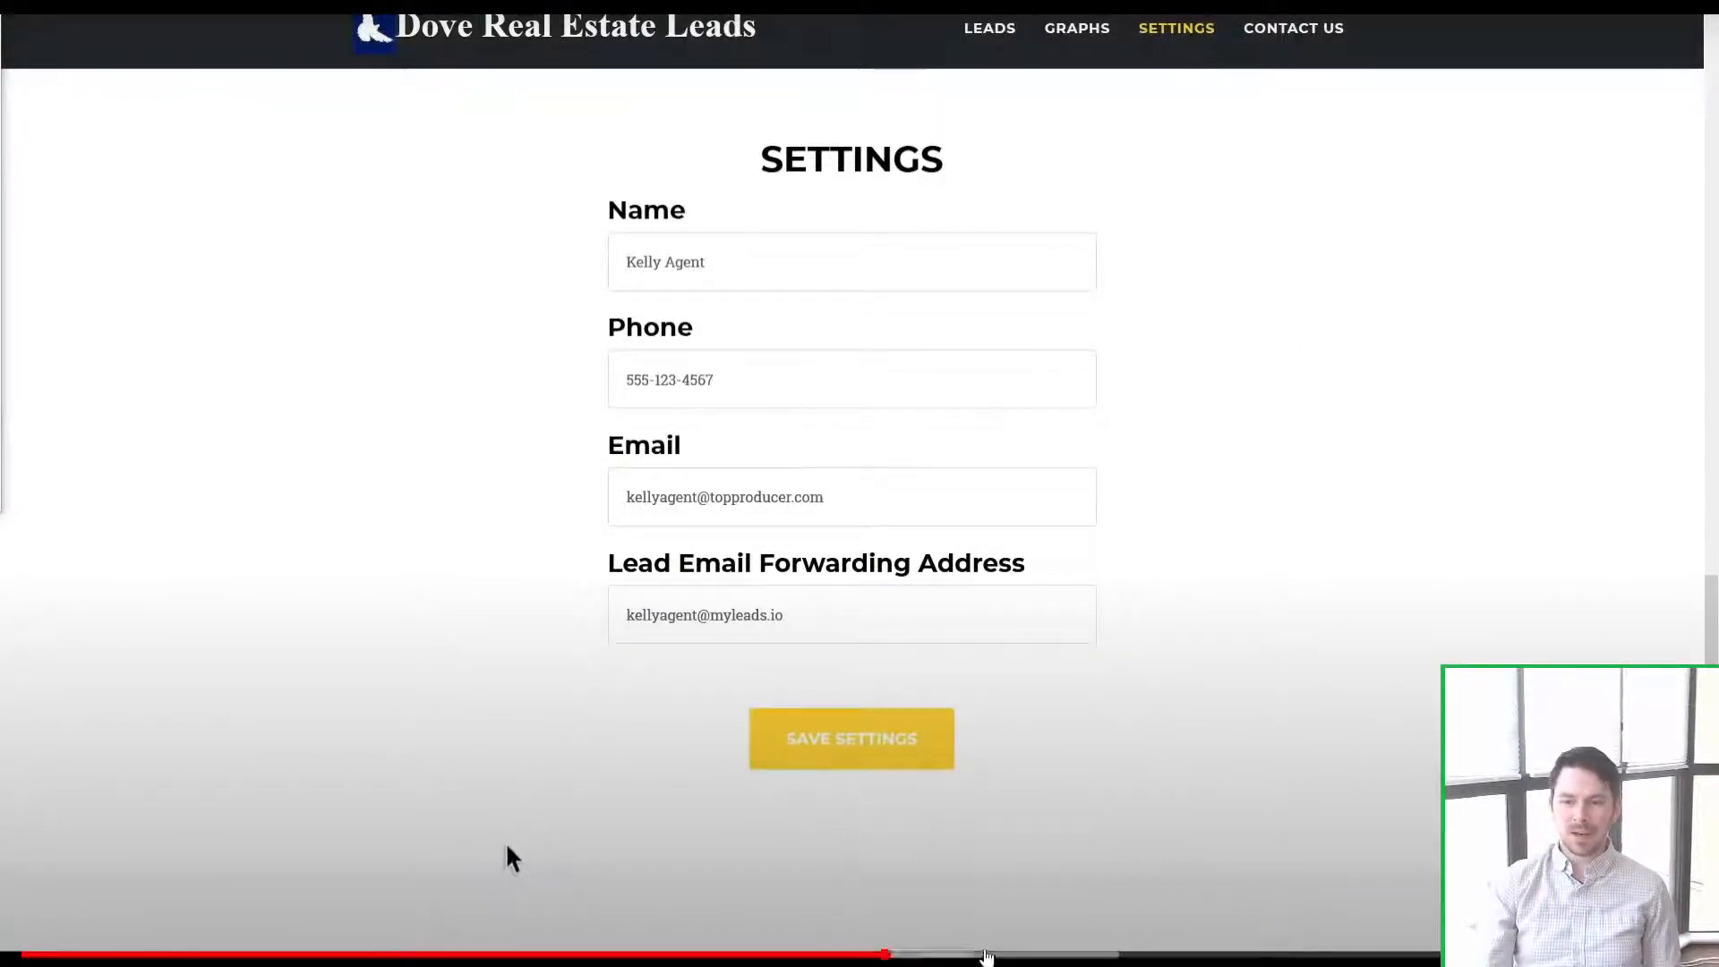
{"action": "left_click", "coordinate": [985, 955]}
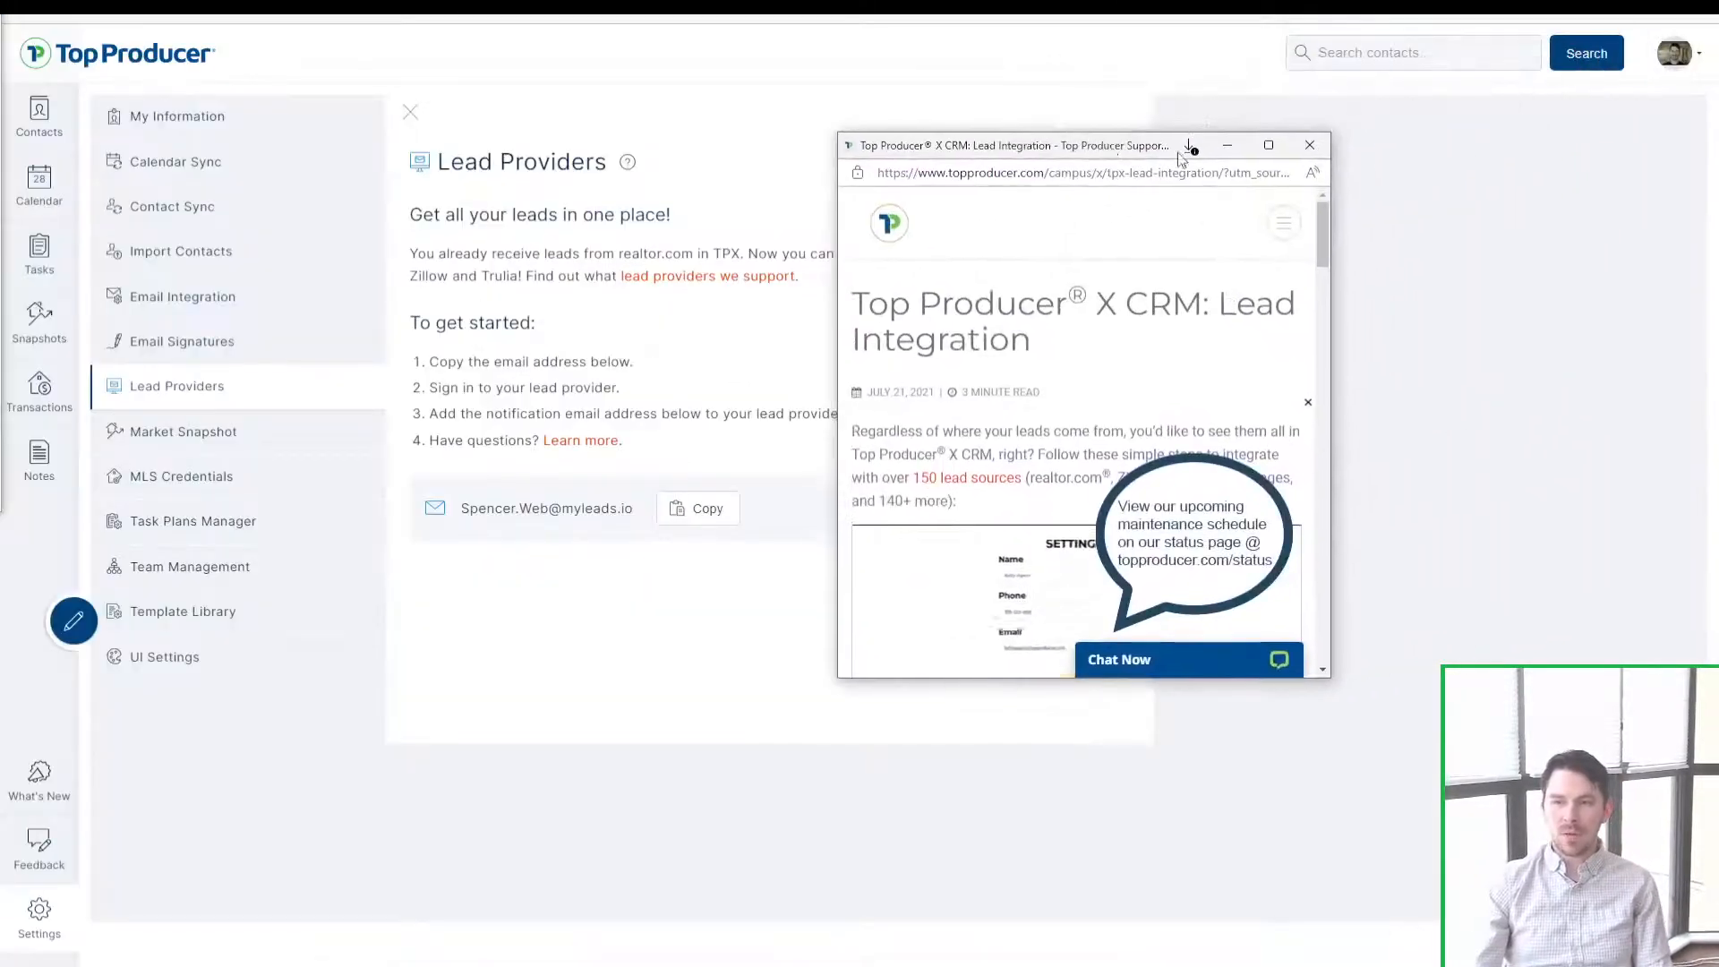
Step: Close the help window and highlight the lead forwarding email address on the Lead Providers page
{"action": "left_click", "coordinate": [1310, 145]}
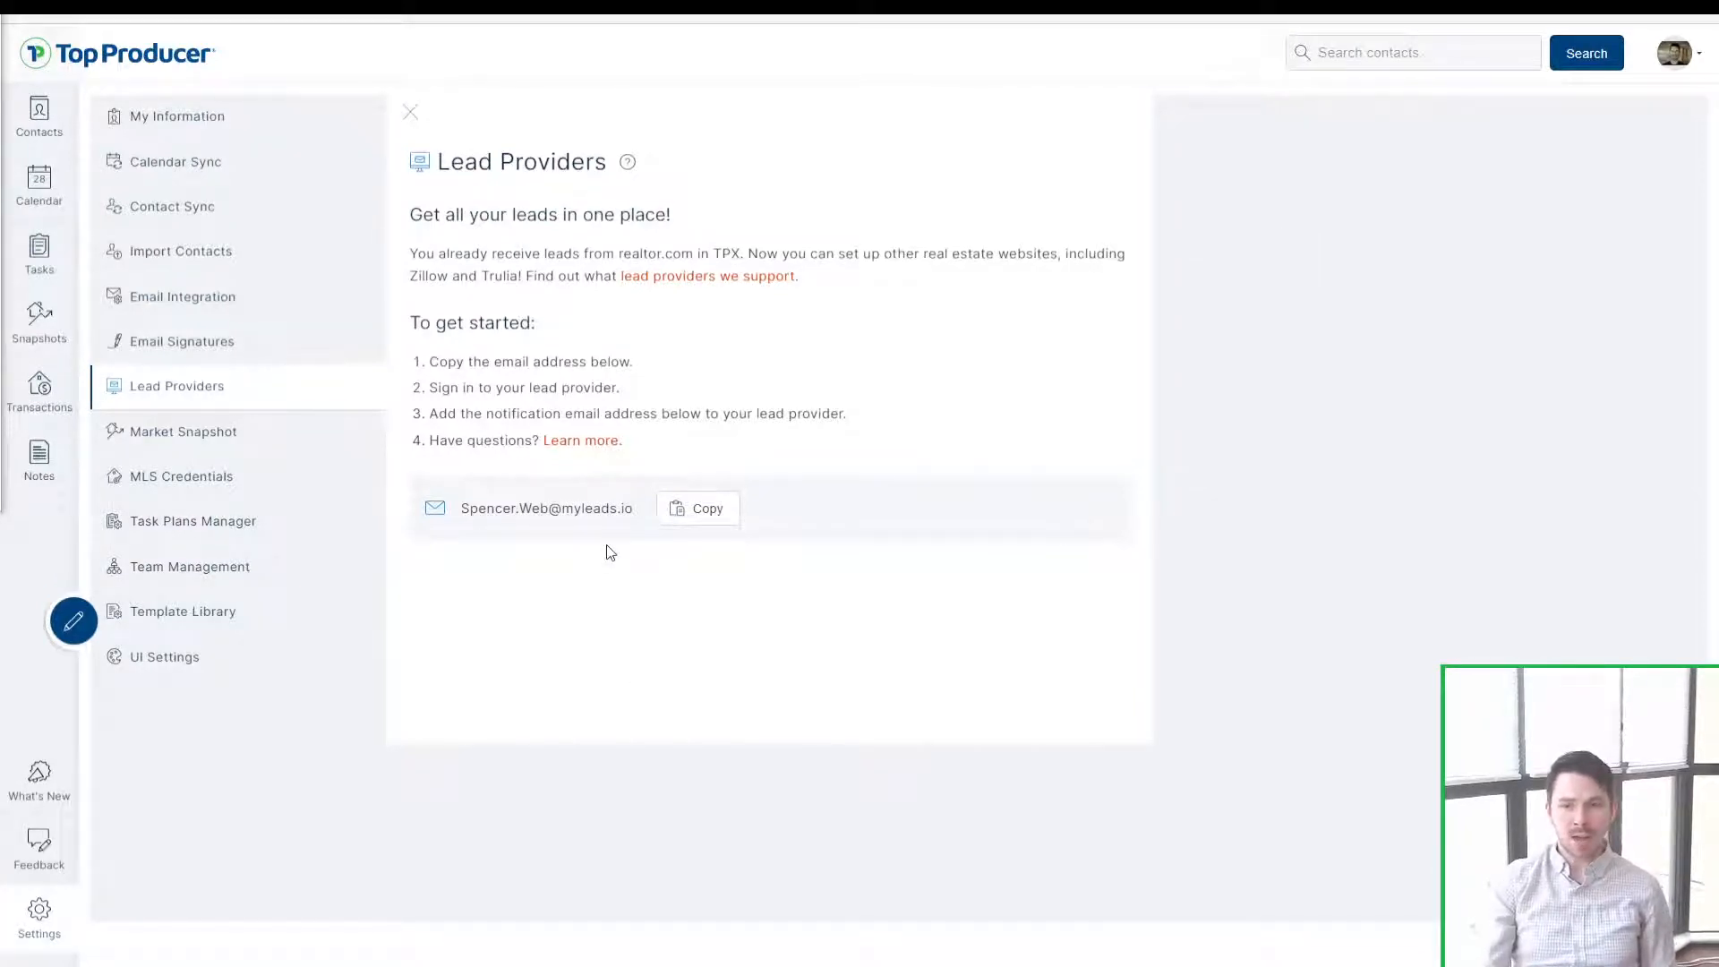
{"action": "left_click_drag", "start_coordinate": [634, 507], "coordinate": [461, 508]}
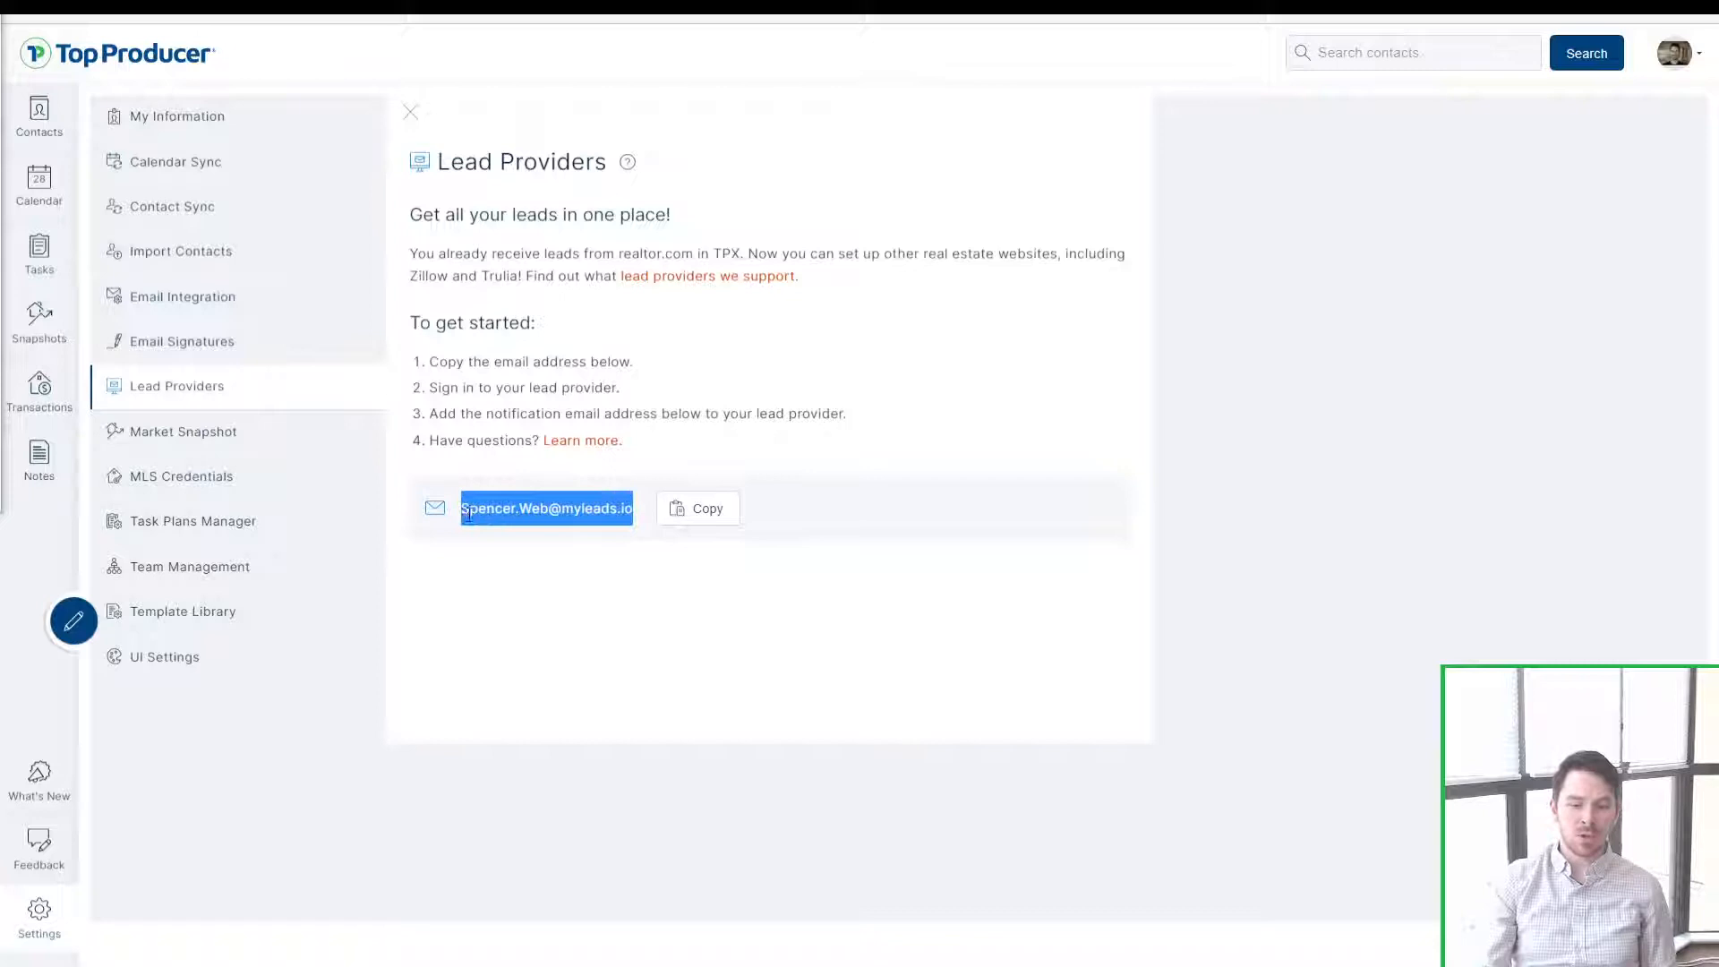
{"action": "left_click", "coordinate": [599, 530]}
{"action": "left_click_drag", "start_coordinate": [642, 514], "coordinate": [498, 510]}
{"action": "left_click", "coordinate": [590, 638]}
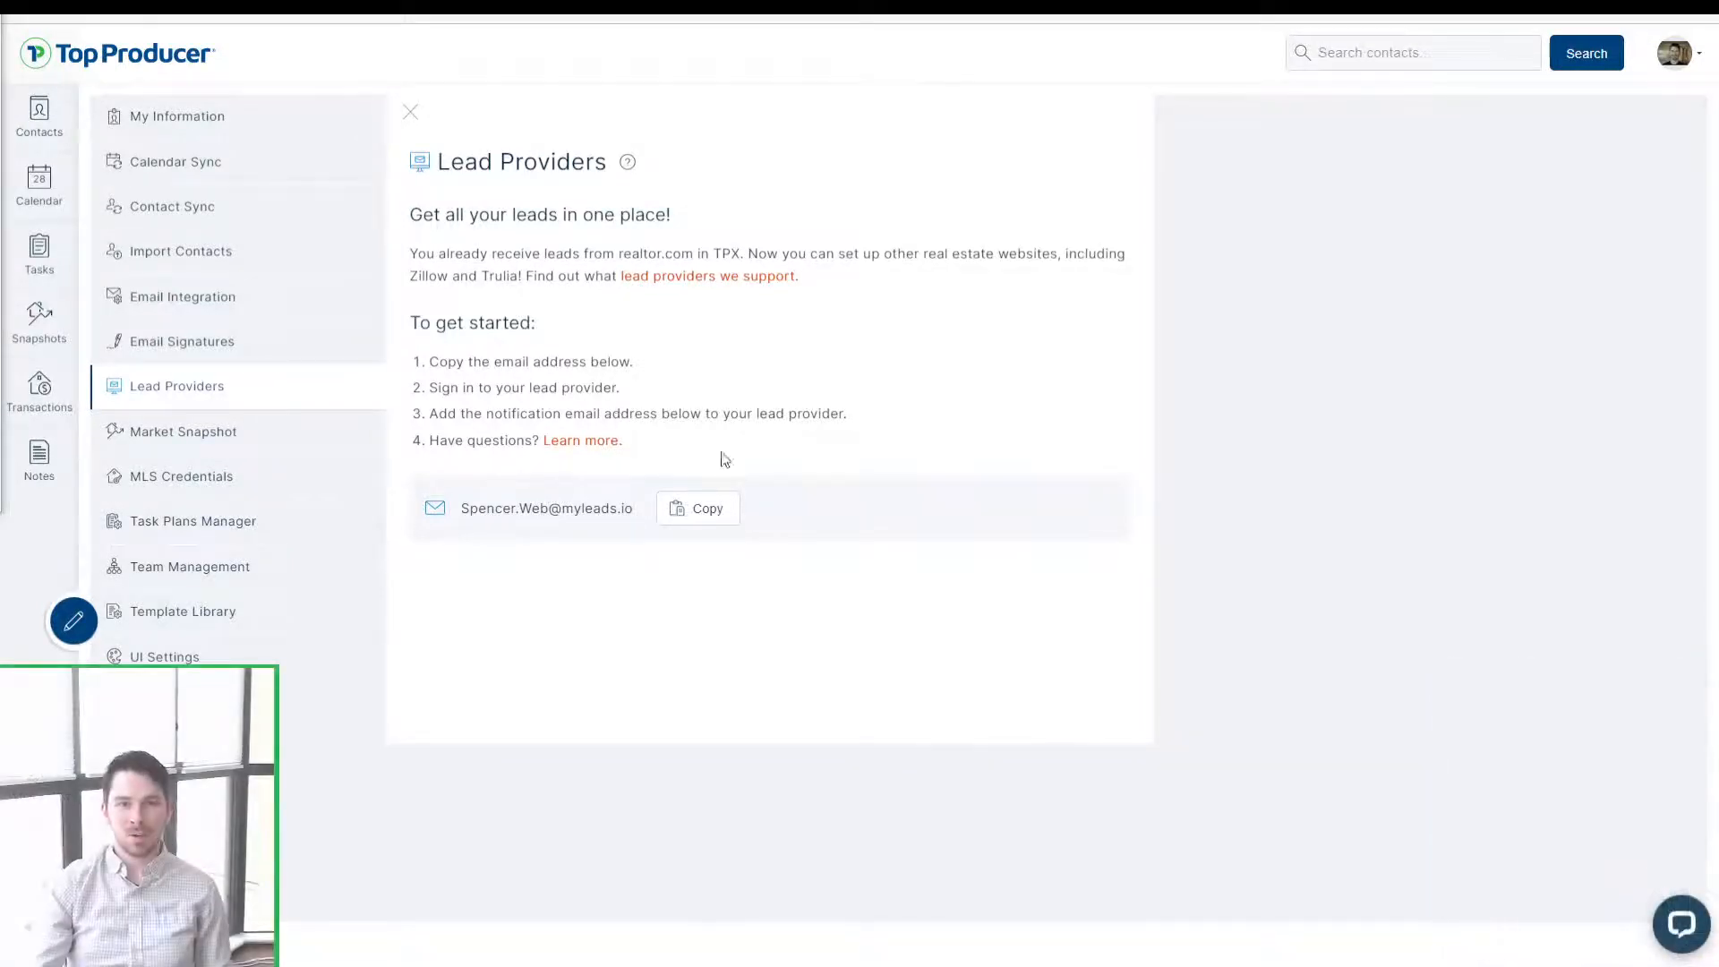
Step: Open the support chat, then minimize its window
{"action": "left_click", "coordinate": [1680, 923]}
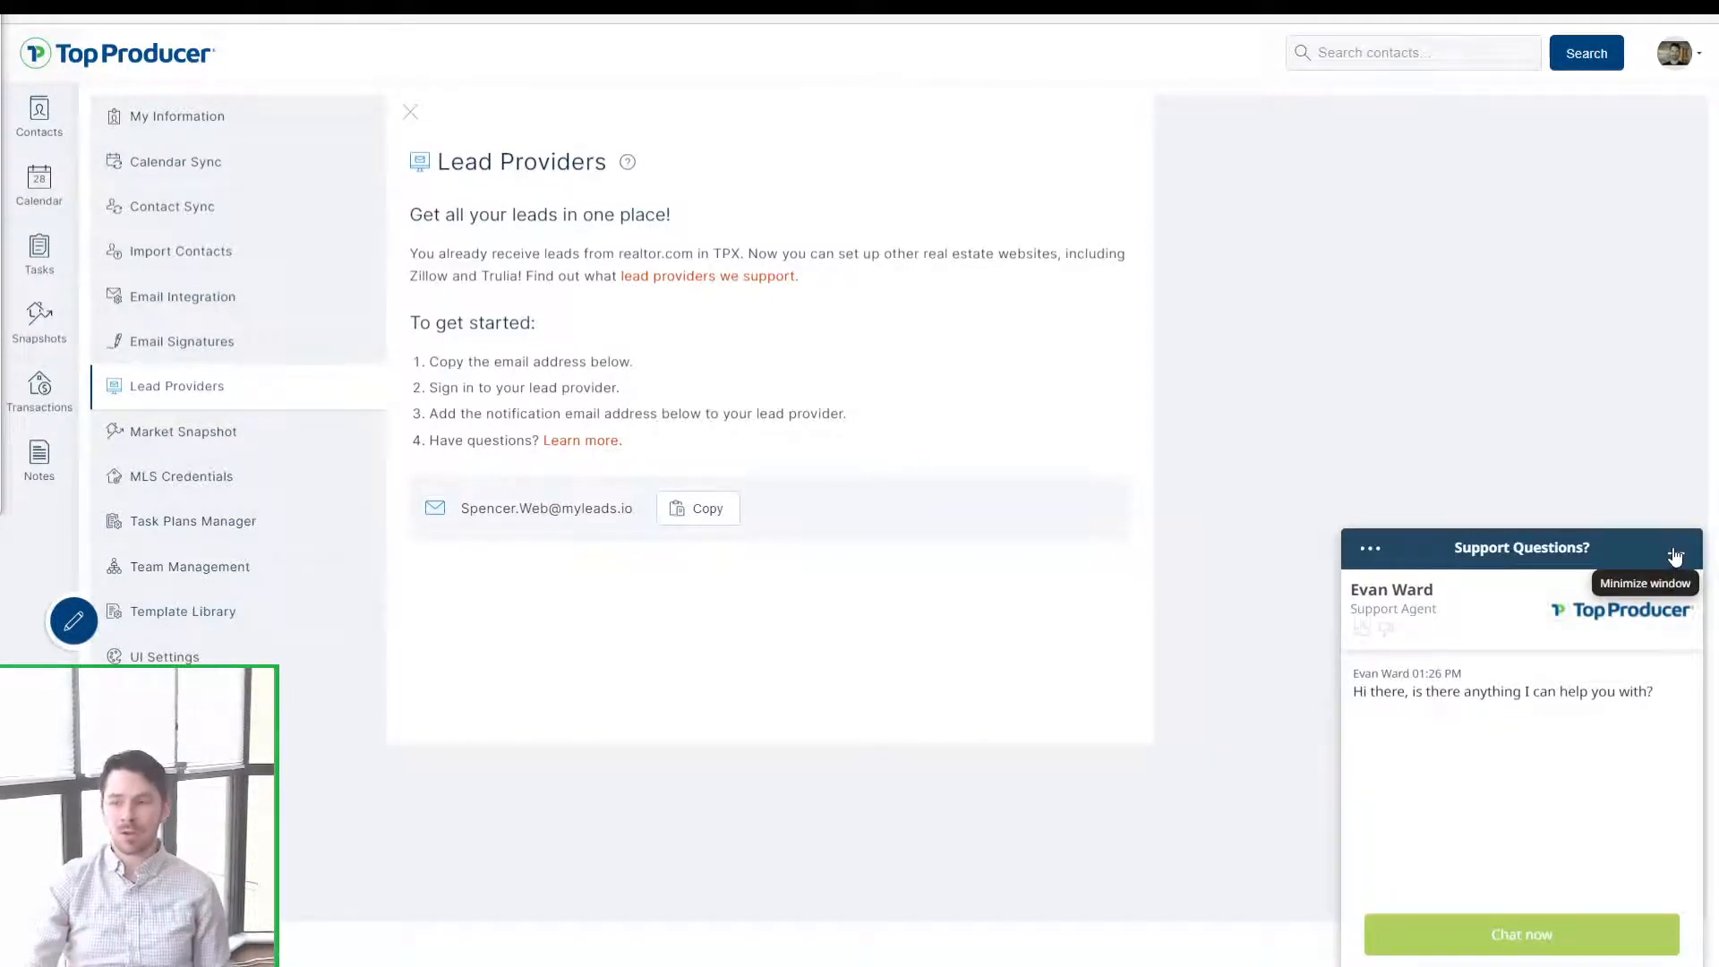
{"action": "left_click_drag", "start_coordinate": [1434, 592], "coordinate": [1350, 592]}
{"action": "left_click", "coordinate": [1481, 632]}
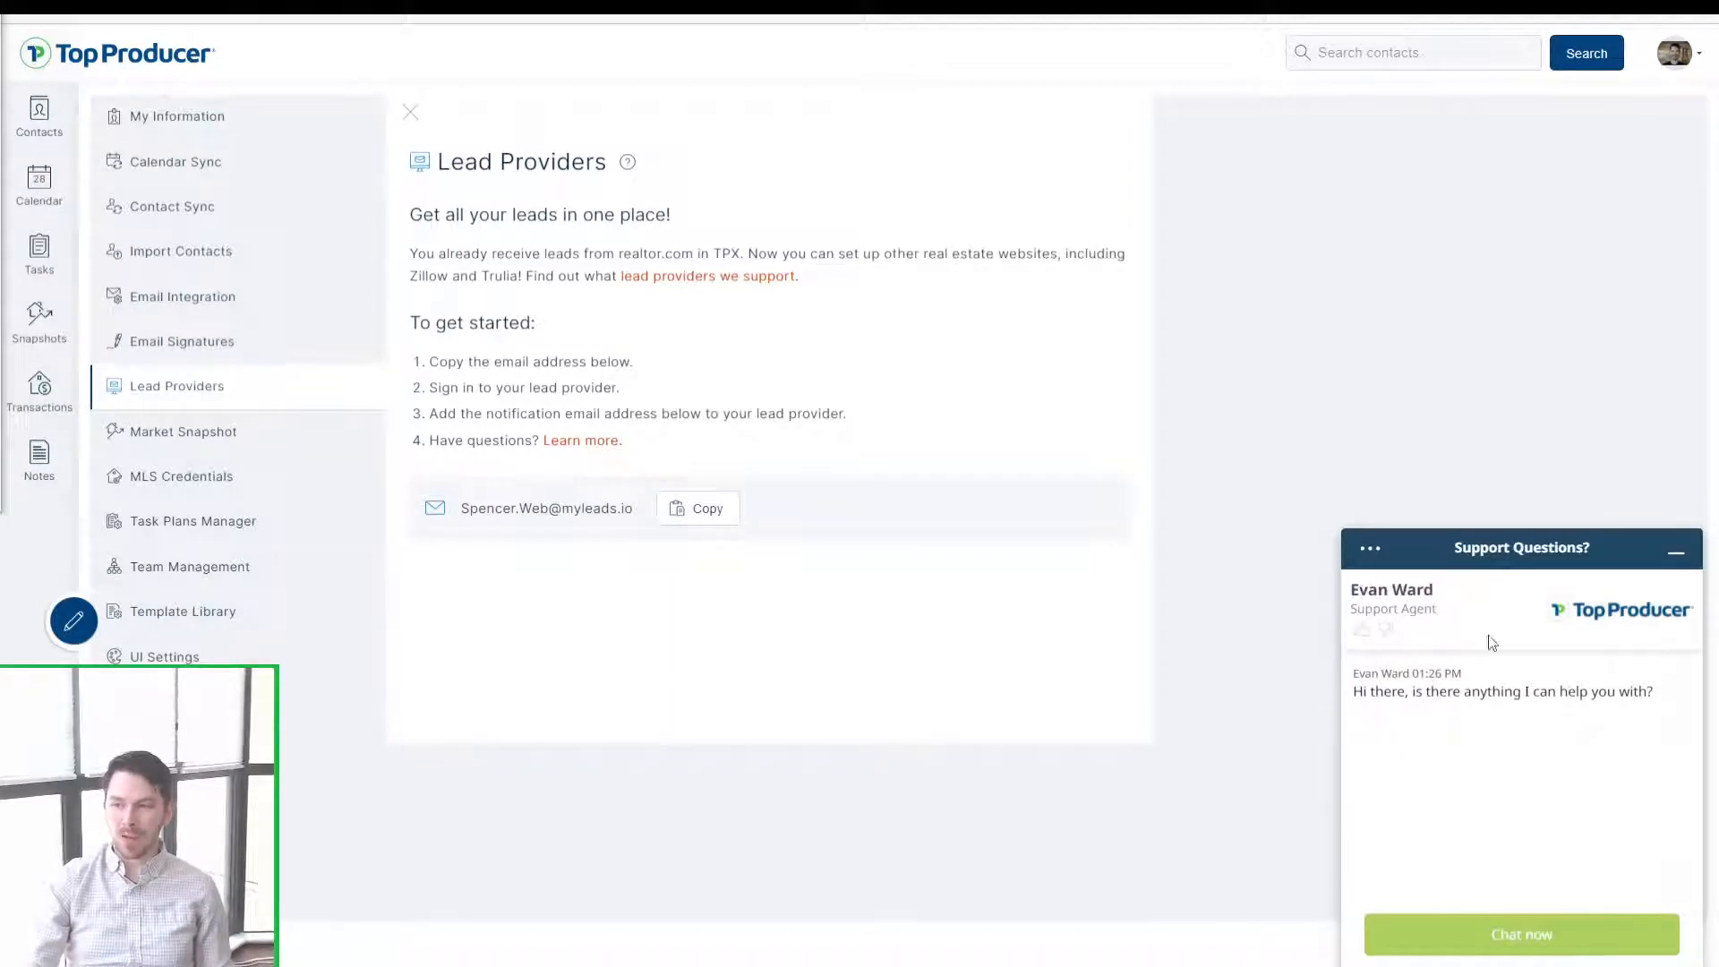
{"action": "left_click", "coordinate": [1676, 552]}
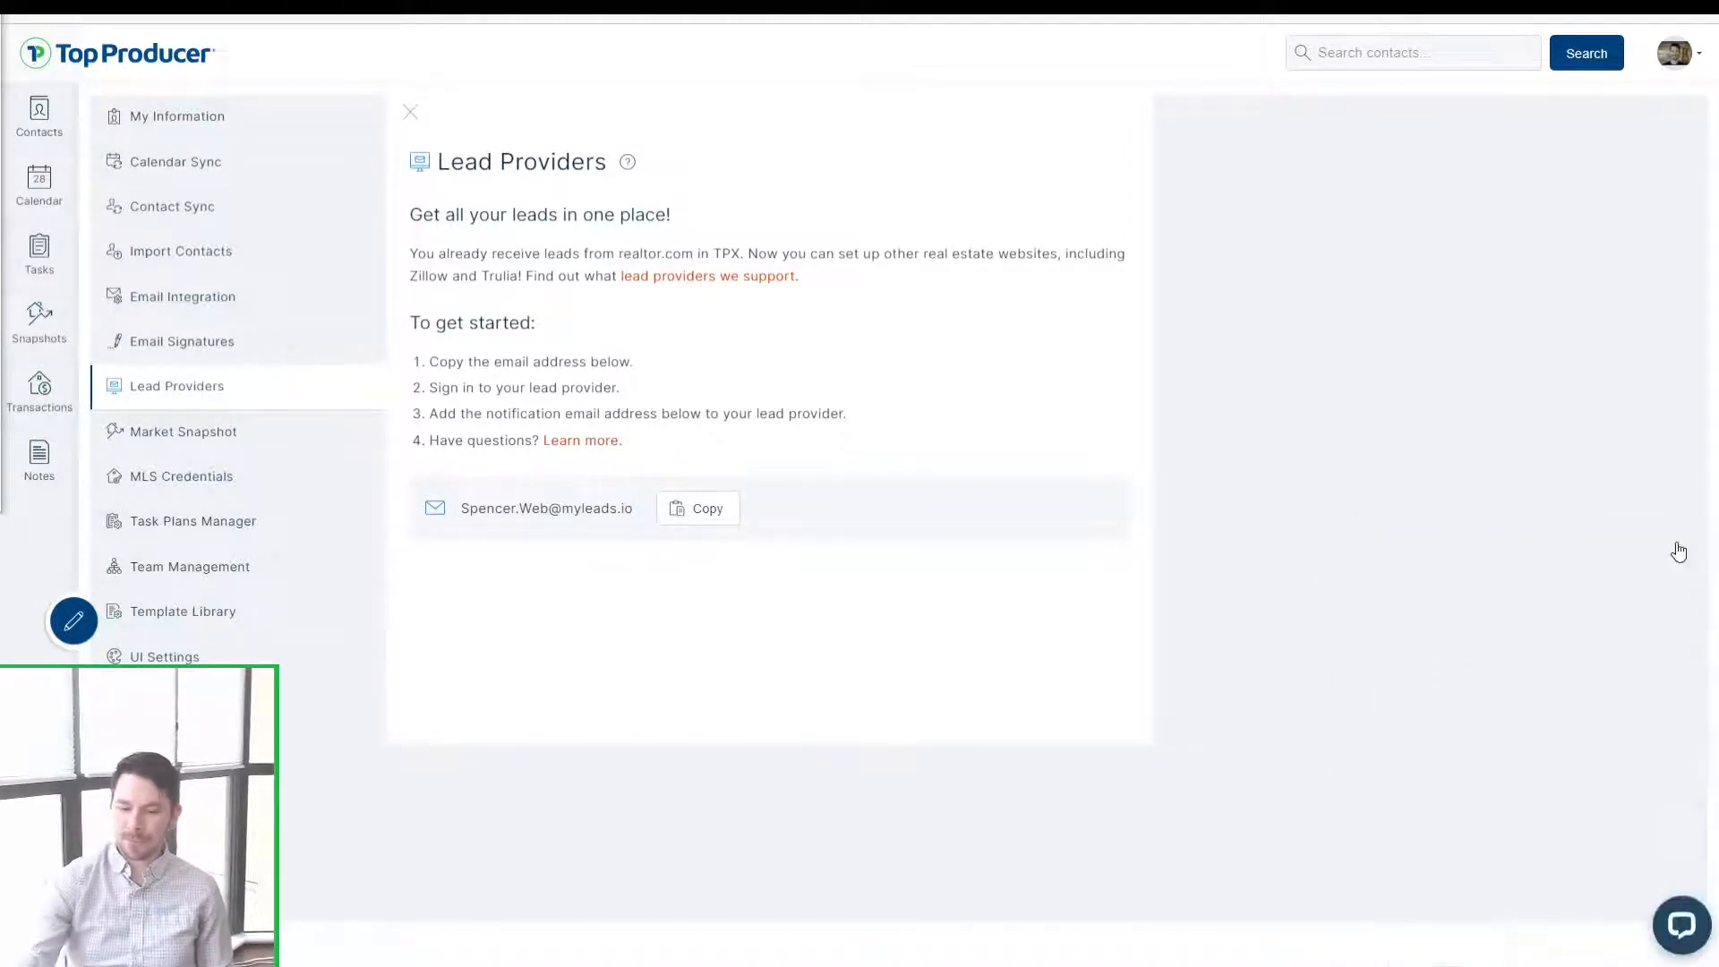
Step: Open Market Snapshot settings to review its auto-send, property status, notification and listing alert options
{"action": "left_click", "coordinate": [179, 432]}
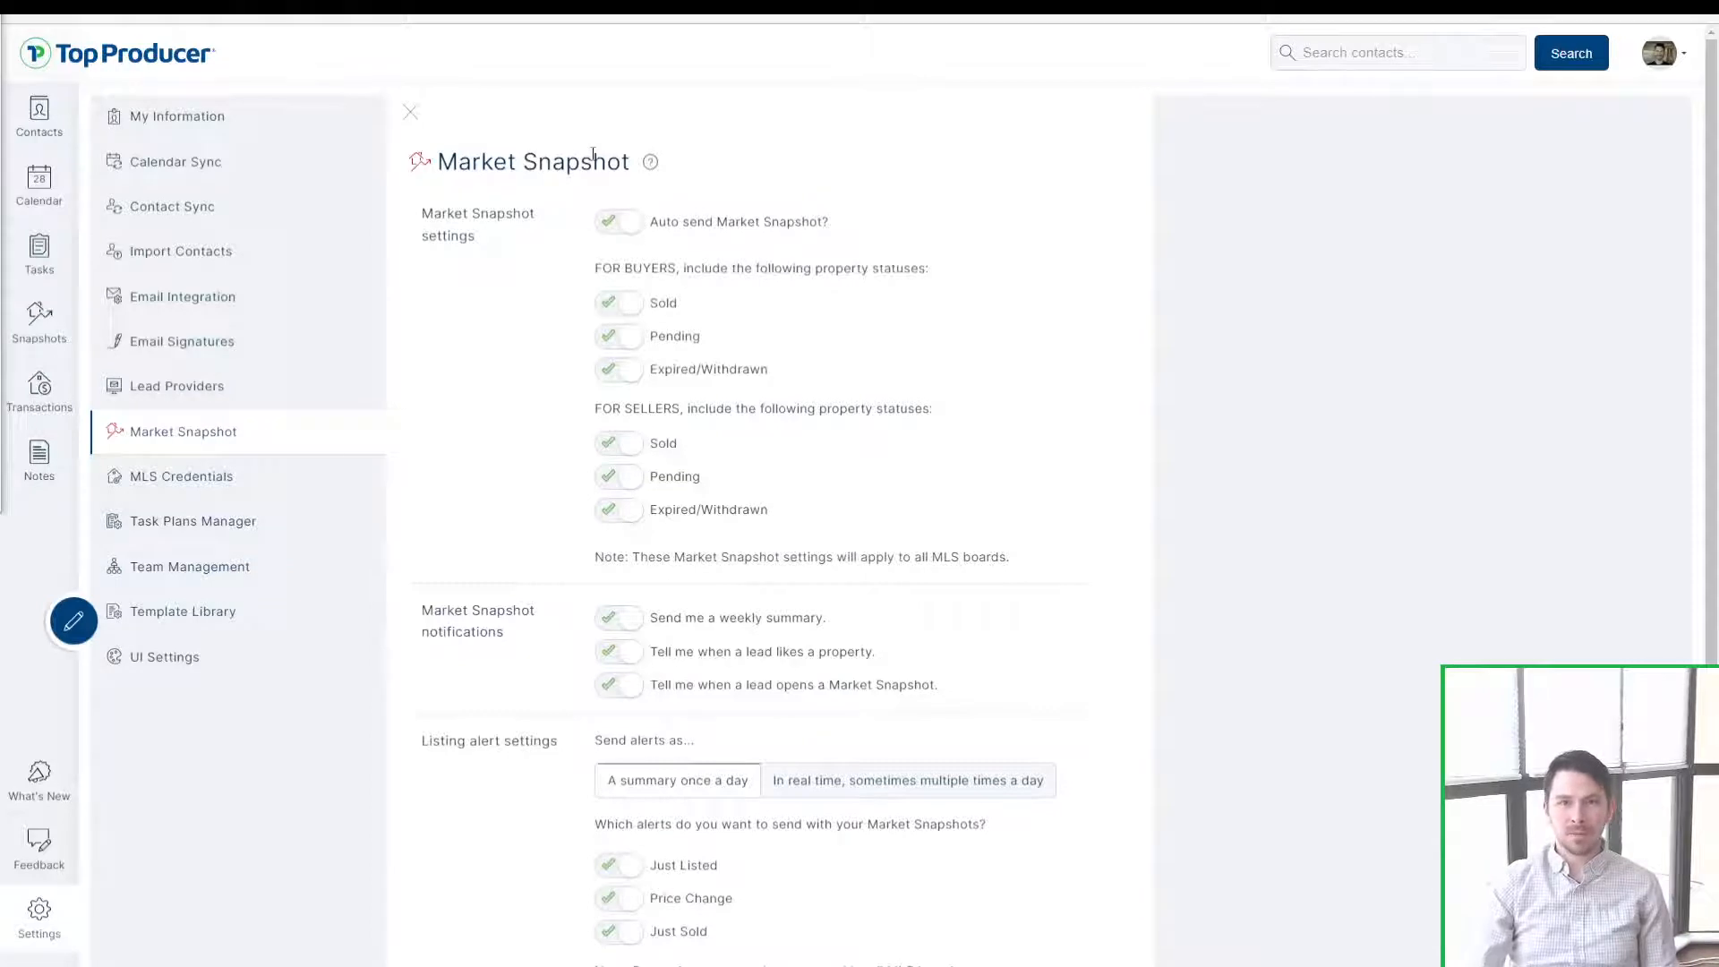
{"action": "left_click_drag", "start_coordinate": [632, 161], "coordinate": [435, 161]}
{"action": "left_click", "coordinate": [459, 162]}
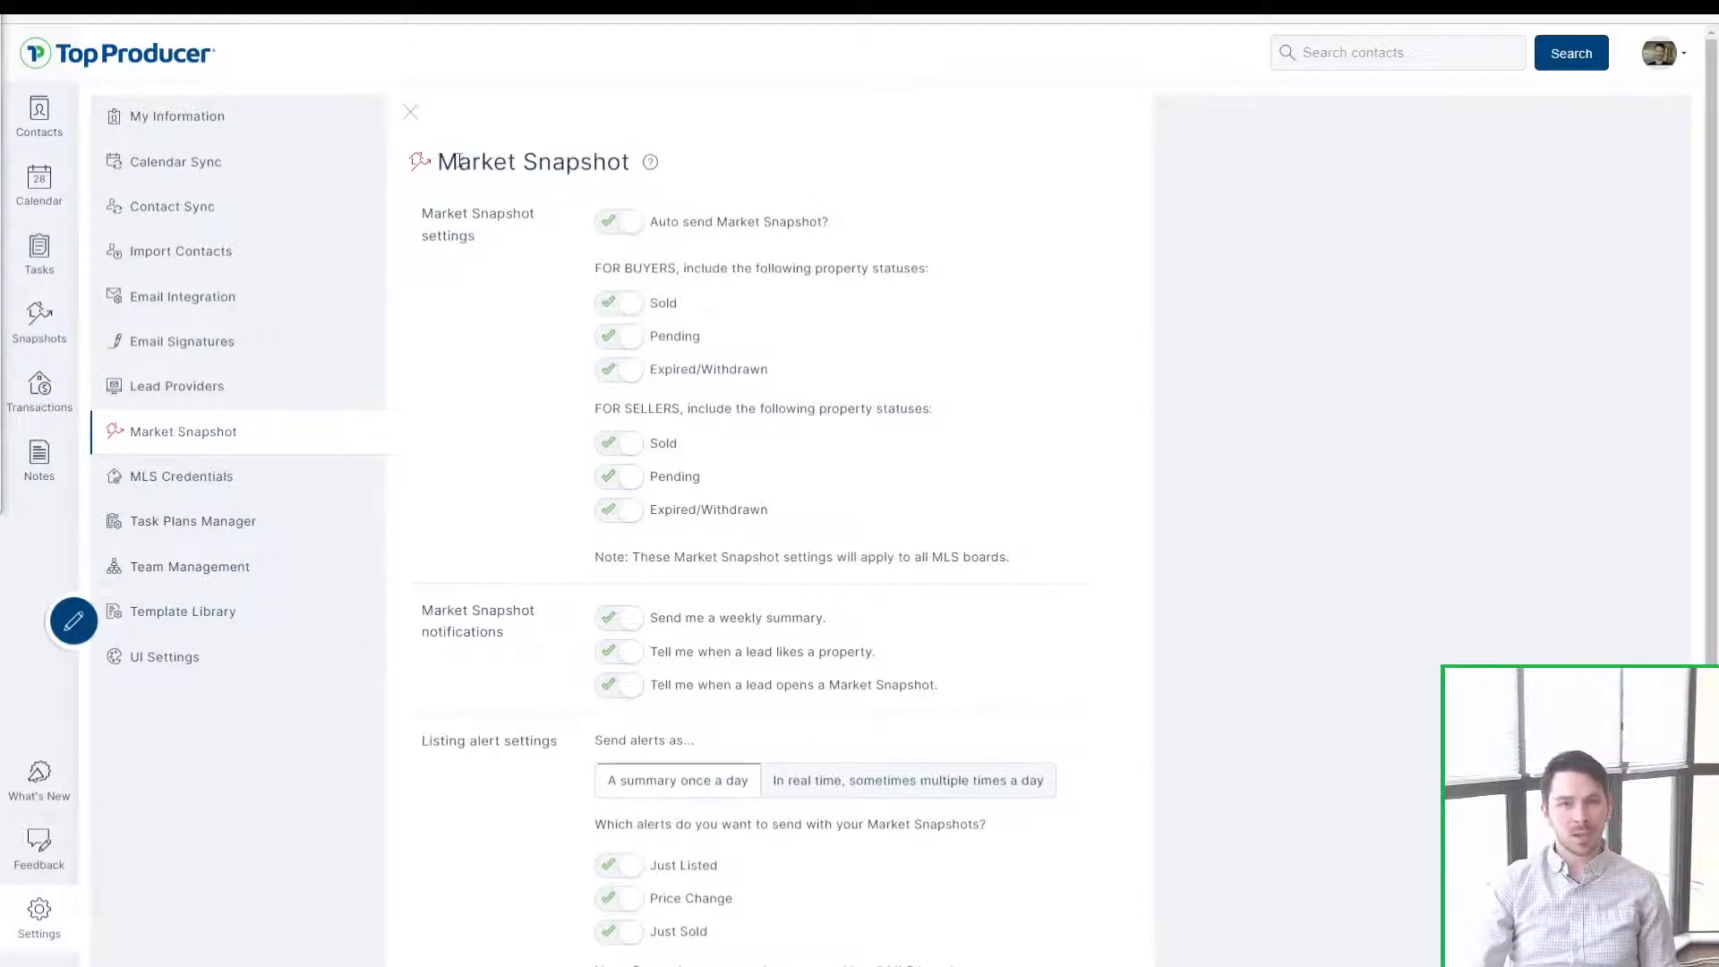
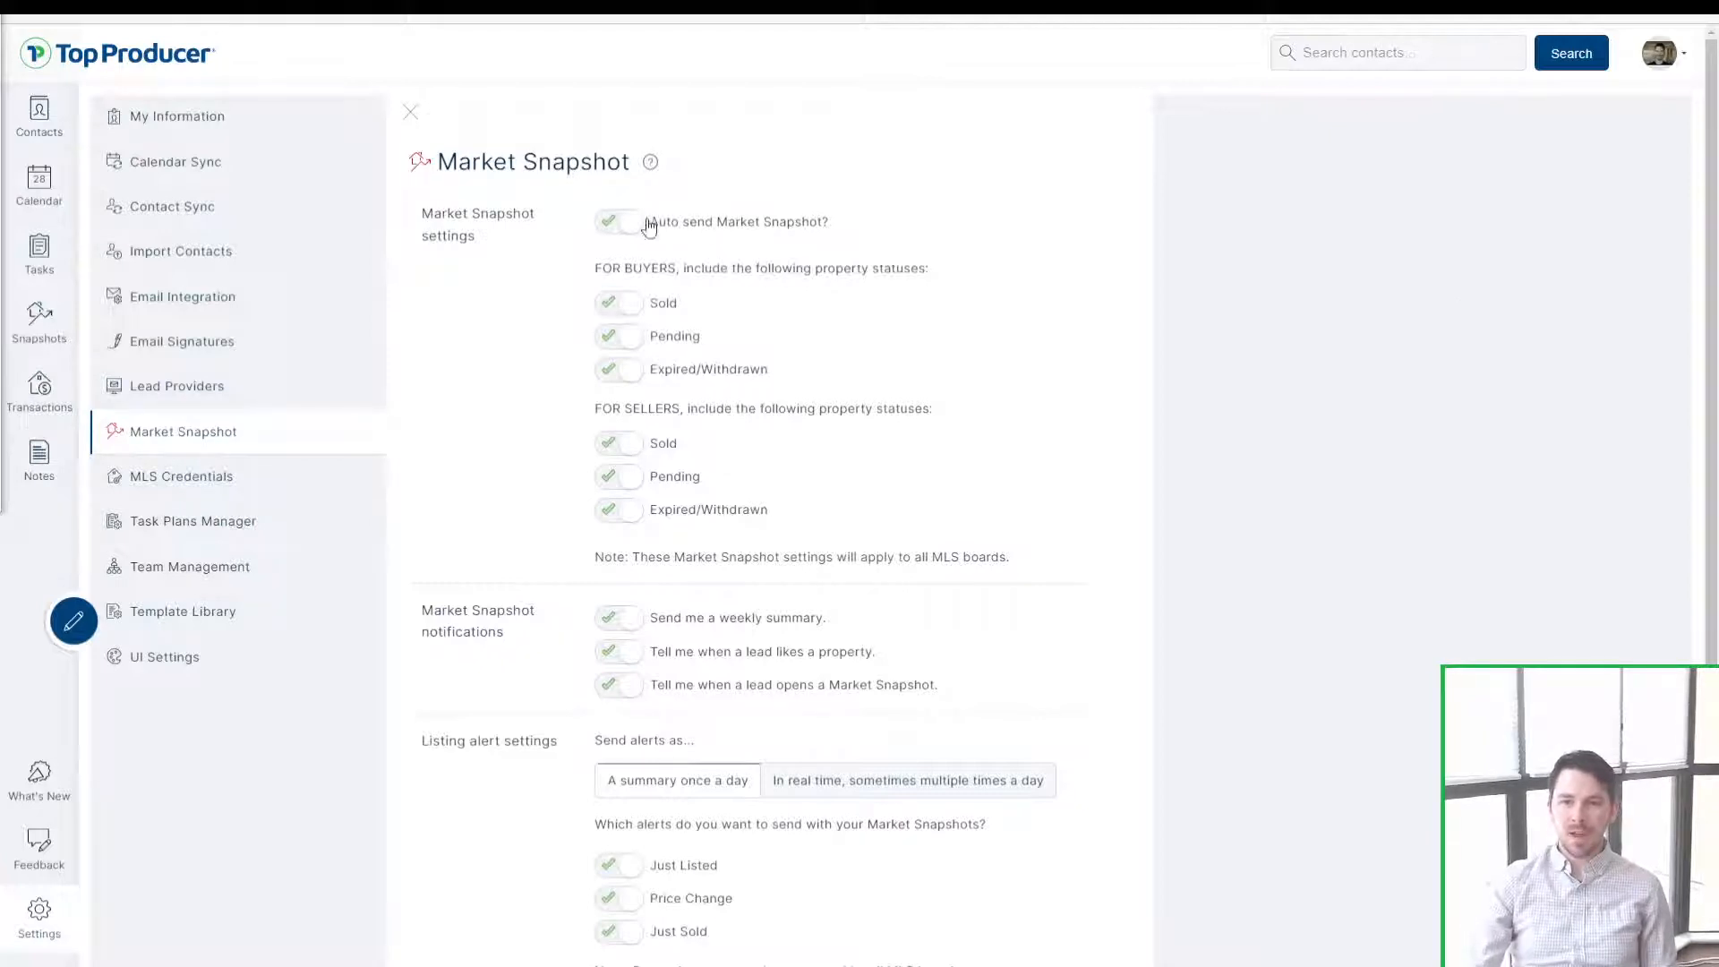
Step: Review the top of the Market Snapshot settings page and its heading
{"action": "scroll", "coordinate": [624, 238], "scroll_direction": "down", "scroll_amount": 1}
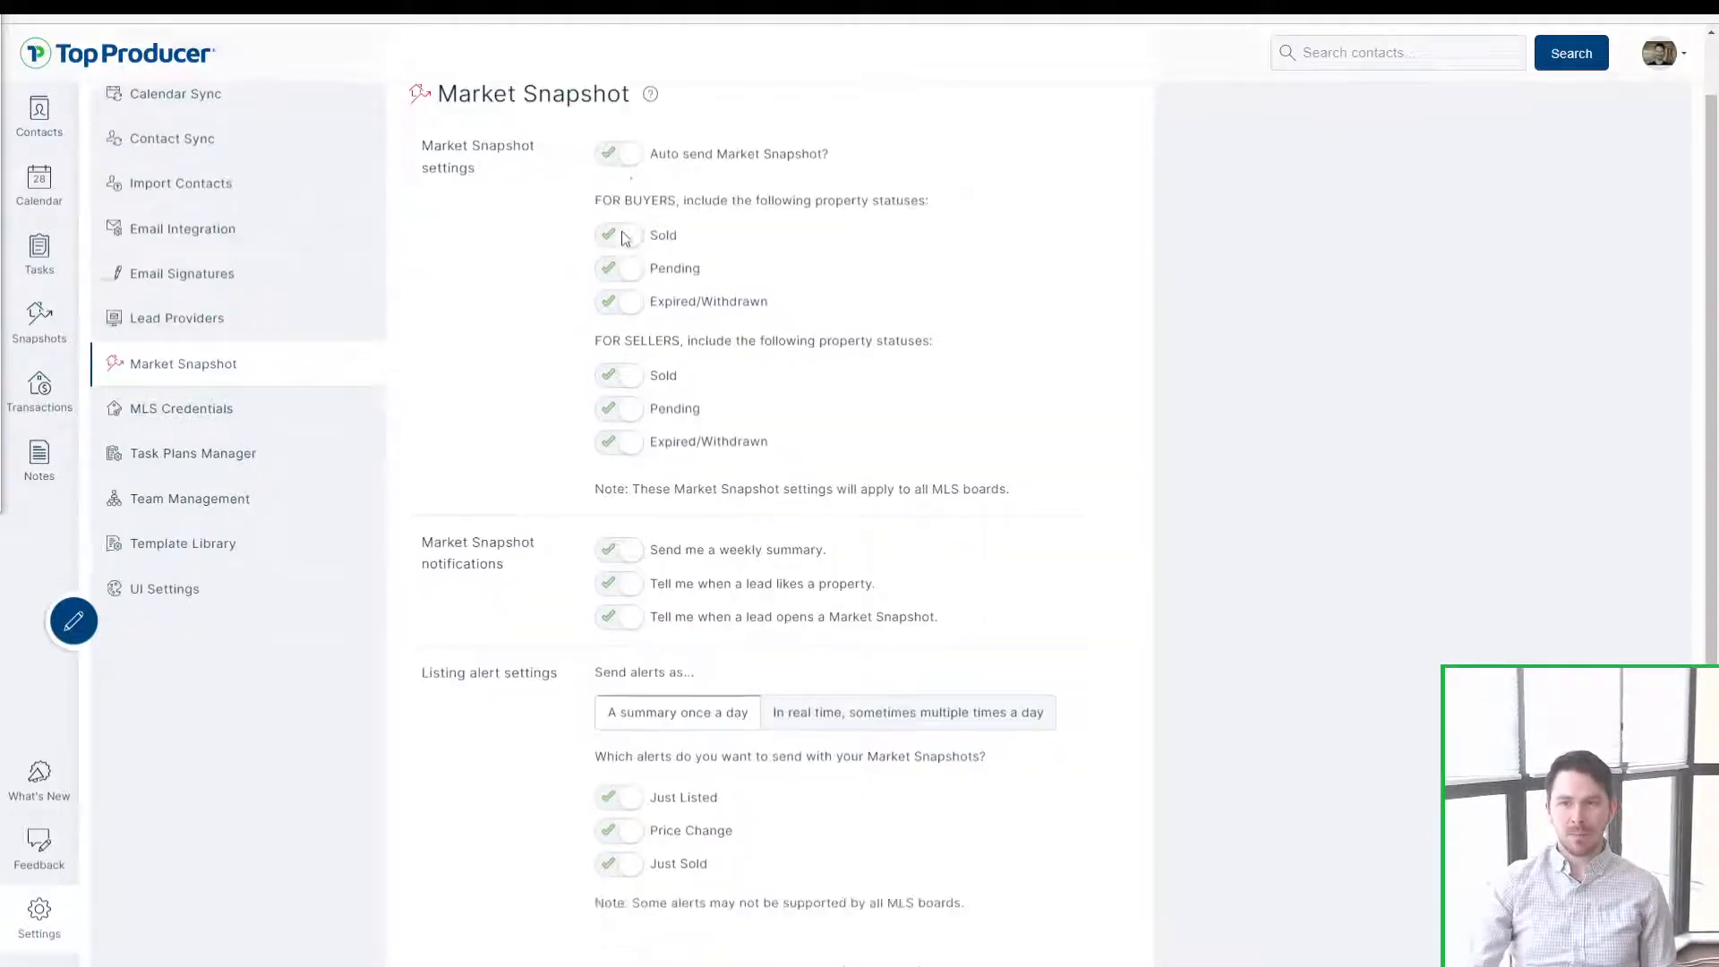
{"action": "scroll", "coordinate": [617, 235], "scroll_direction": "down", "scroll_amount": 1}
{"action": "scroll", "coordinate": [626, 242], "scroll_direction": "up", "scroll_amount": 2}
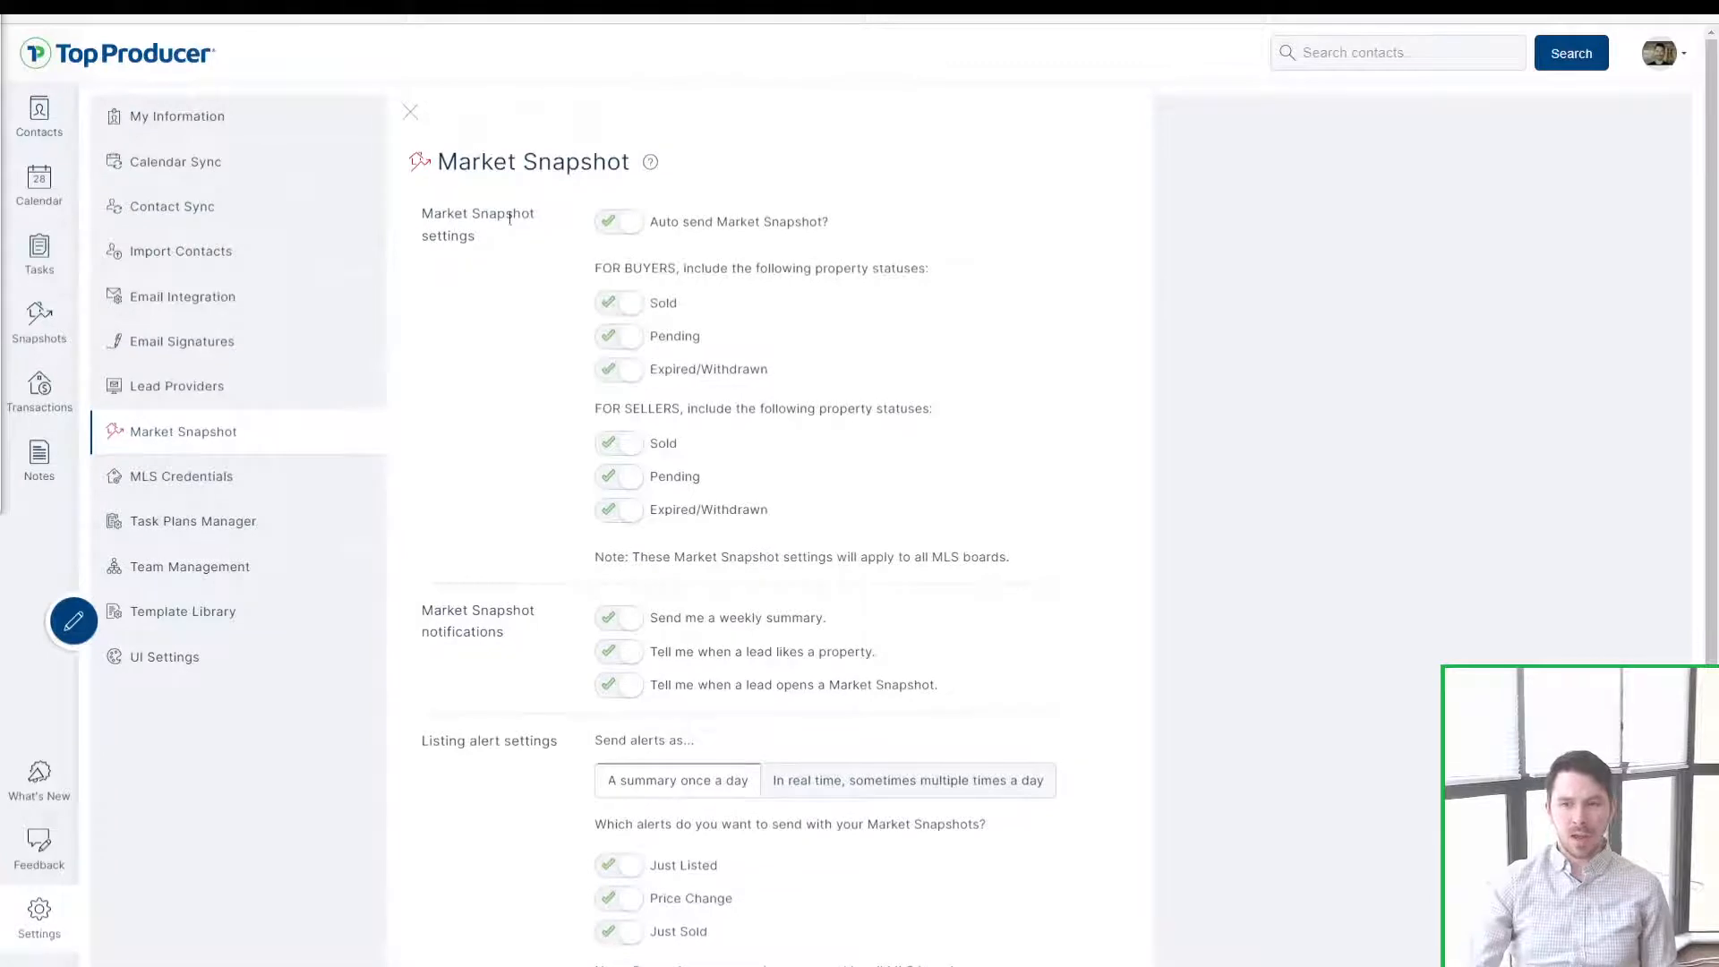
{"action": "left_click_drag", "start_coordinate": [487, 235], "coordinate": [395, 220]}
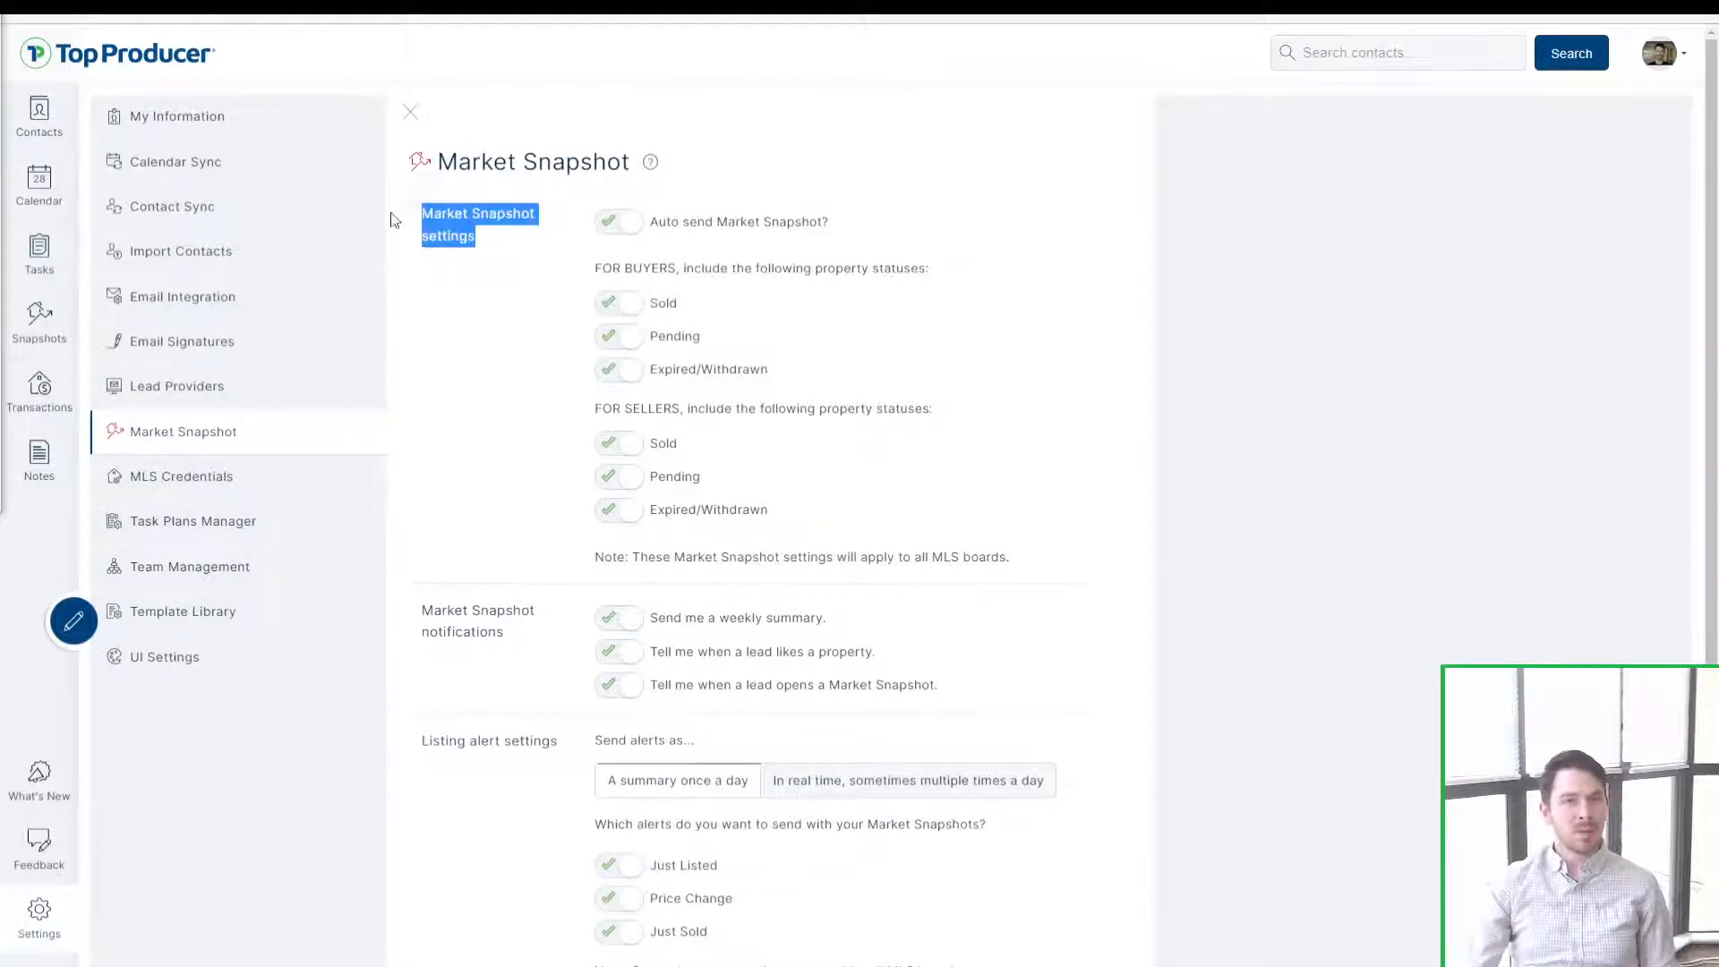
{"action": "left_click", "coordinate": [423, 219]}
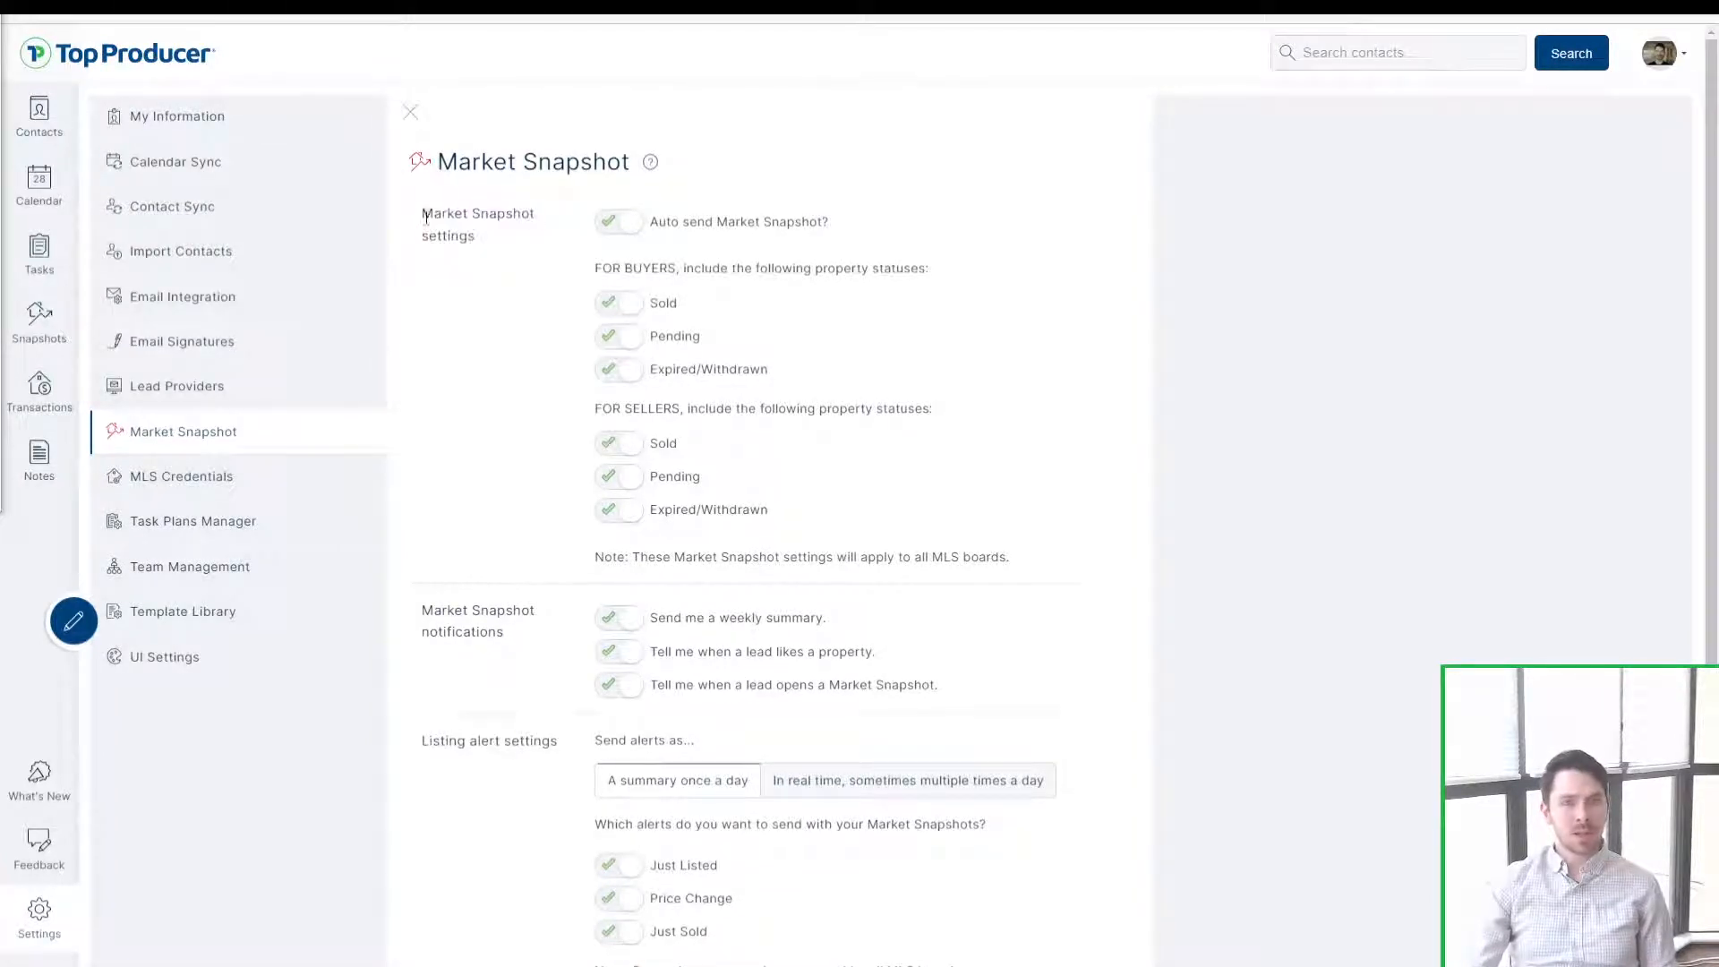
Step: Toggle the buyers' Sold and Pending and sellers' Sold statuses off, then back on
{"action": "left_click", "coordinate": [624, 306]}
{"action": "left_click", "coordinate": [618, 337]}
{"action": "left_click", "coordinate": [611, 448]}
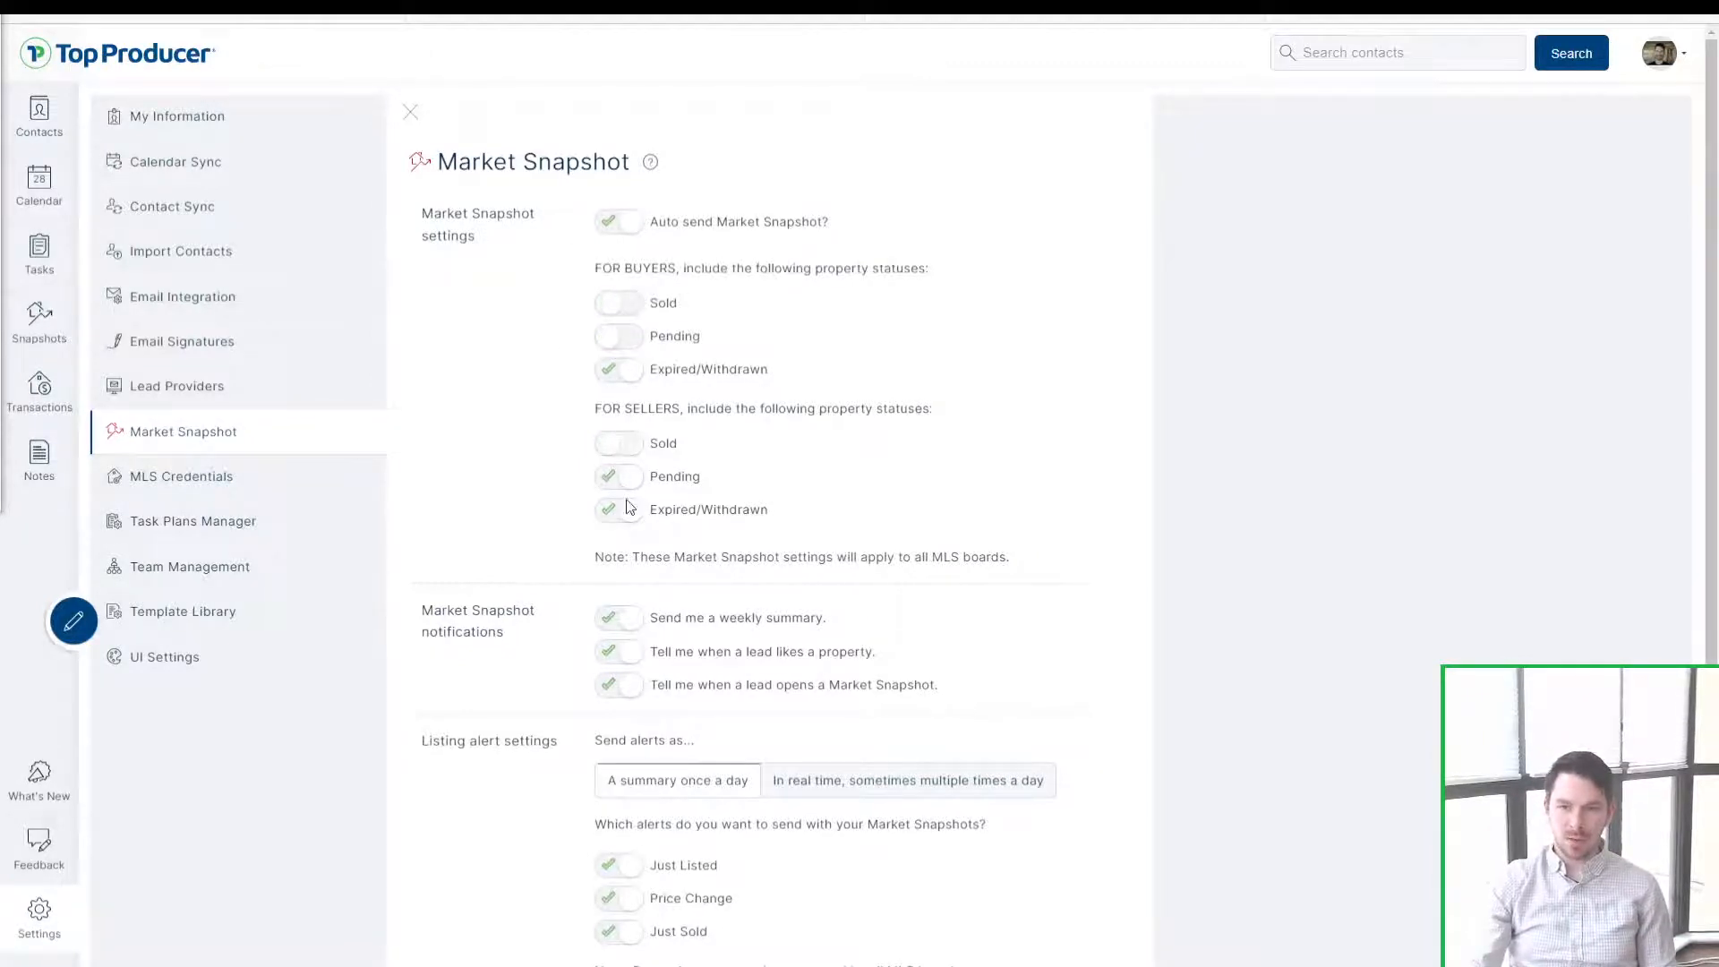
{"action": "left_click", "coordinate": [618, 338]}
{"action": "left_click", "coordinate": [617, 304]}
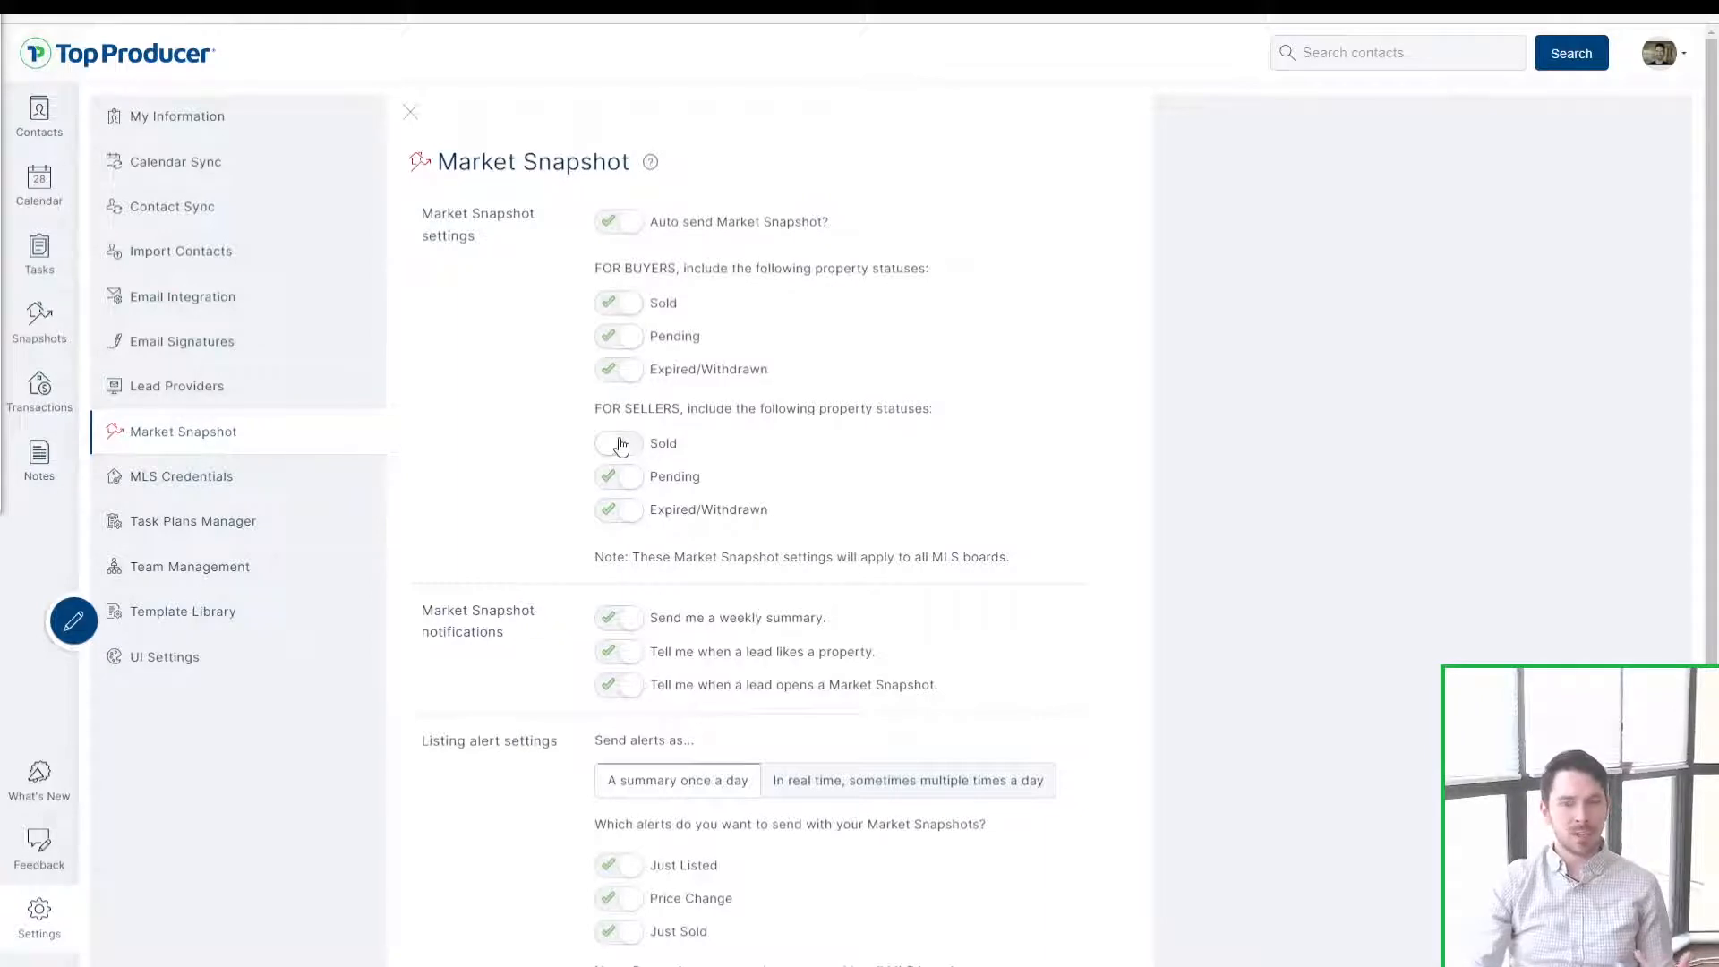
{"action": "left_click", "coordinate": [622, 446]}
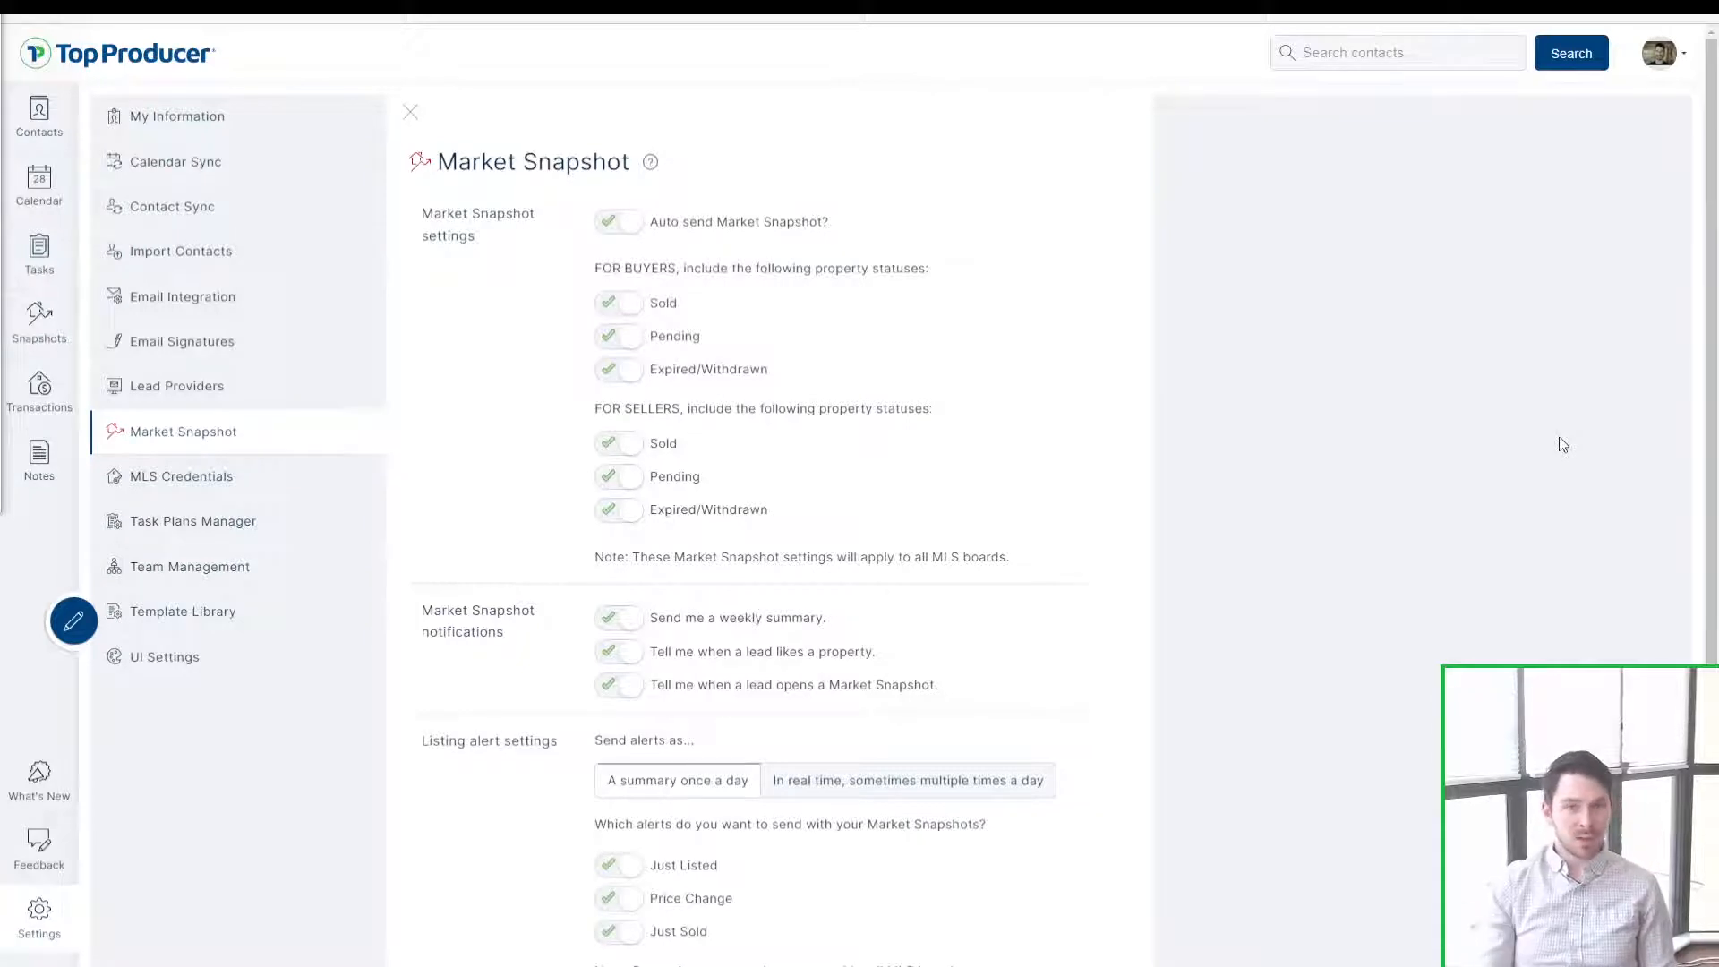
{"action": "left_click", "coordinate": [623, 310]}
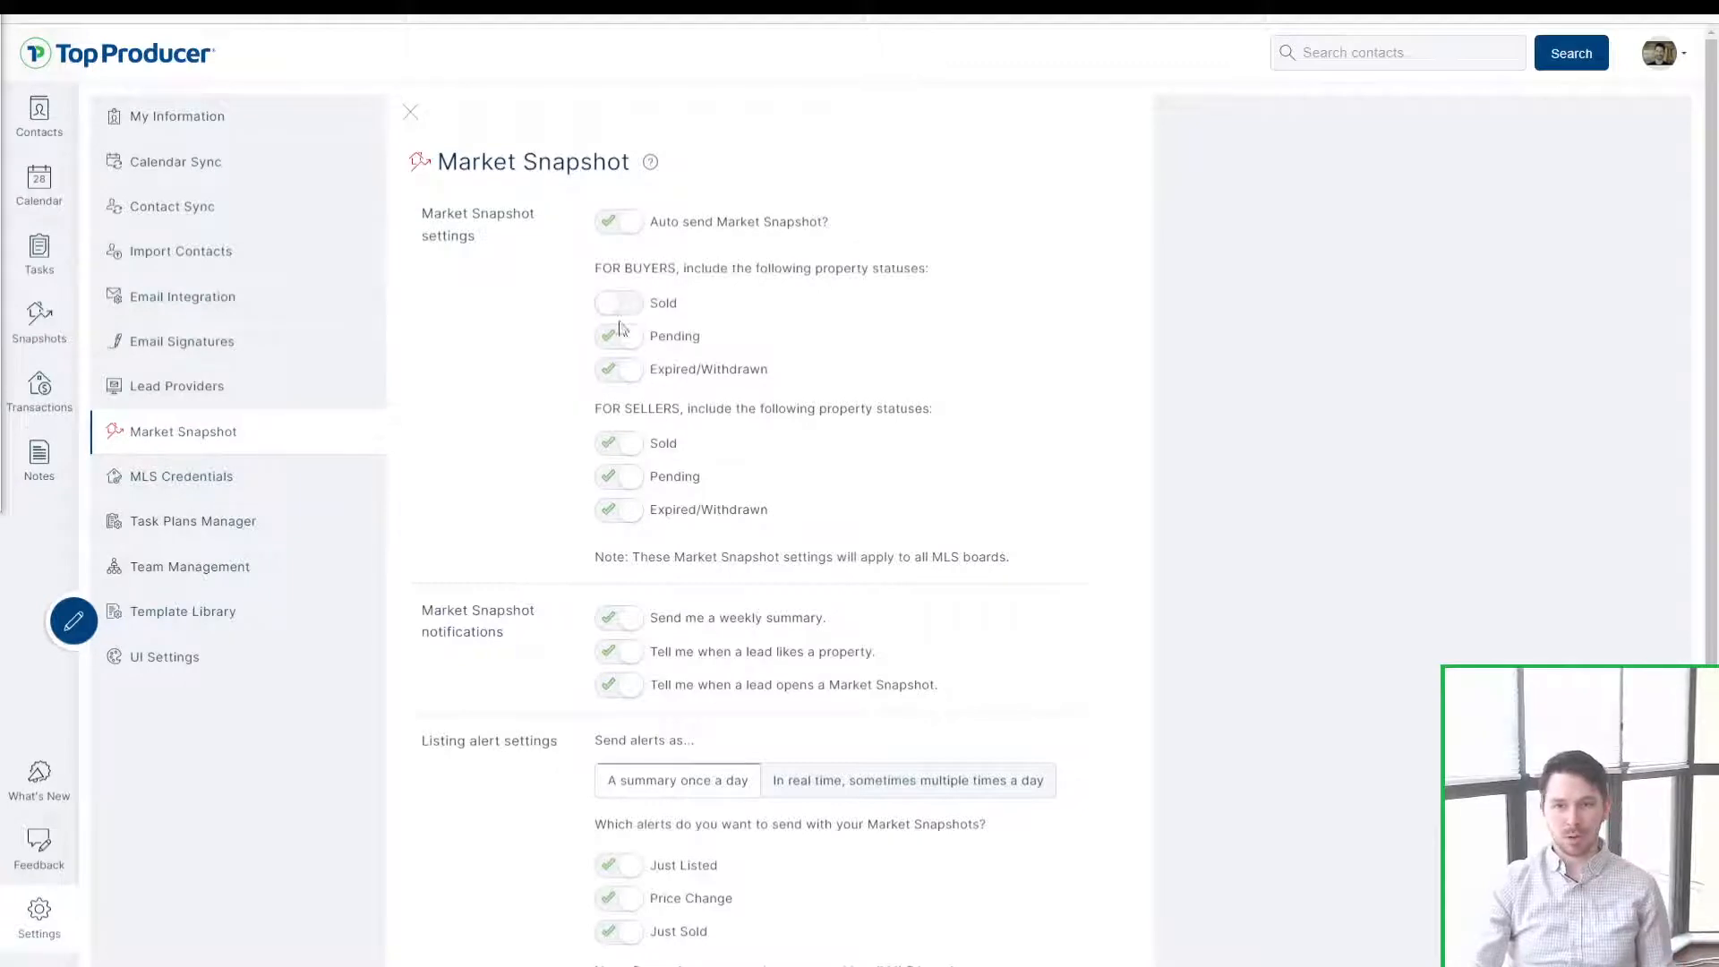
{"action": "left_click", "coordinate": [626, 309]}
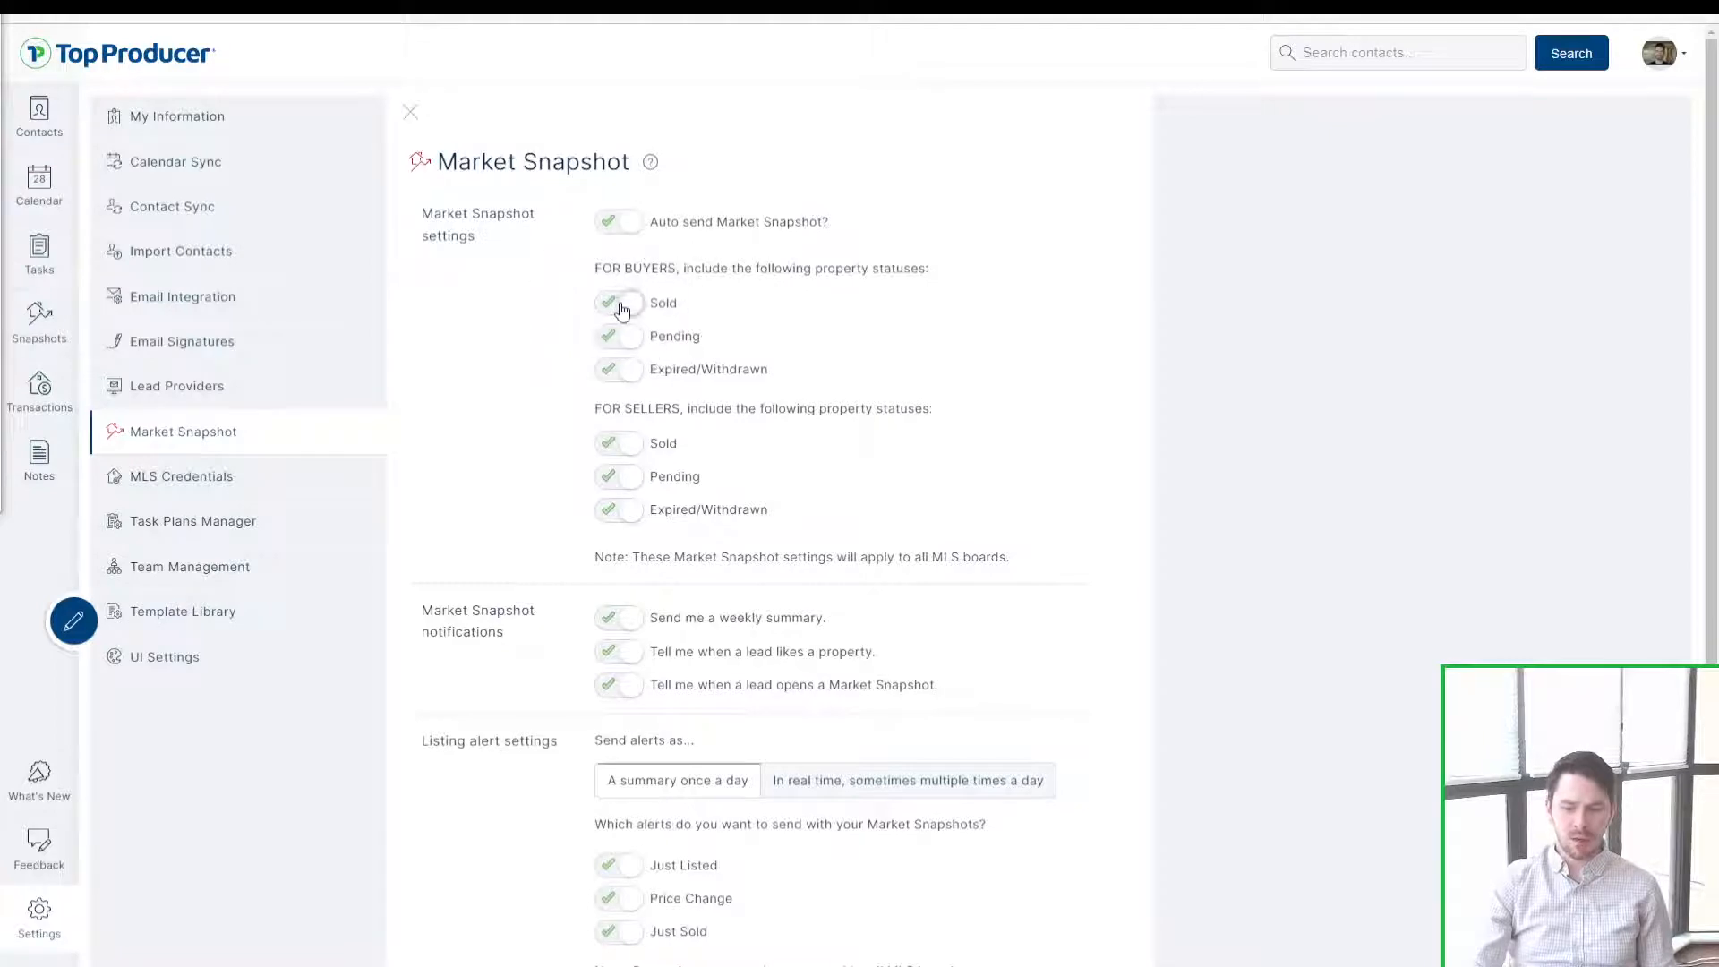
{"action": "left_click", "coordinate": [618, 307]}
{"action": "left_click", "coordinate": [626, 313]}
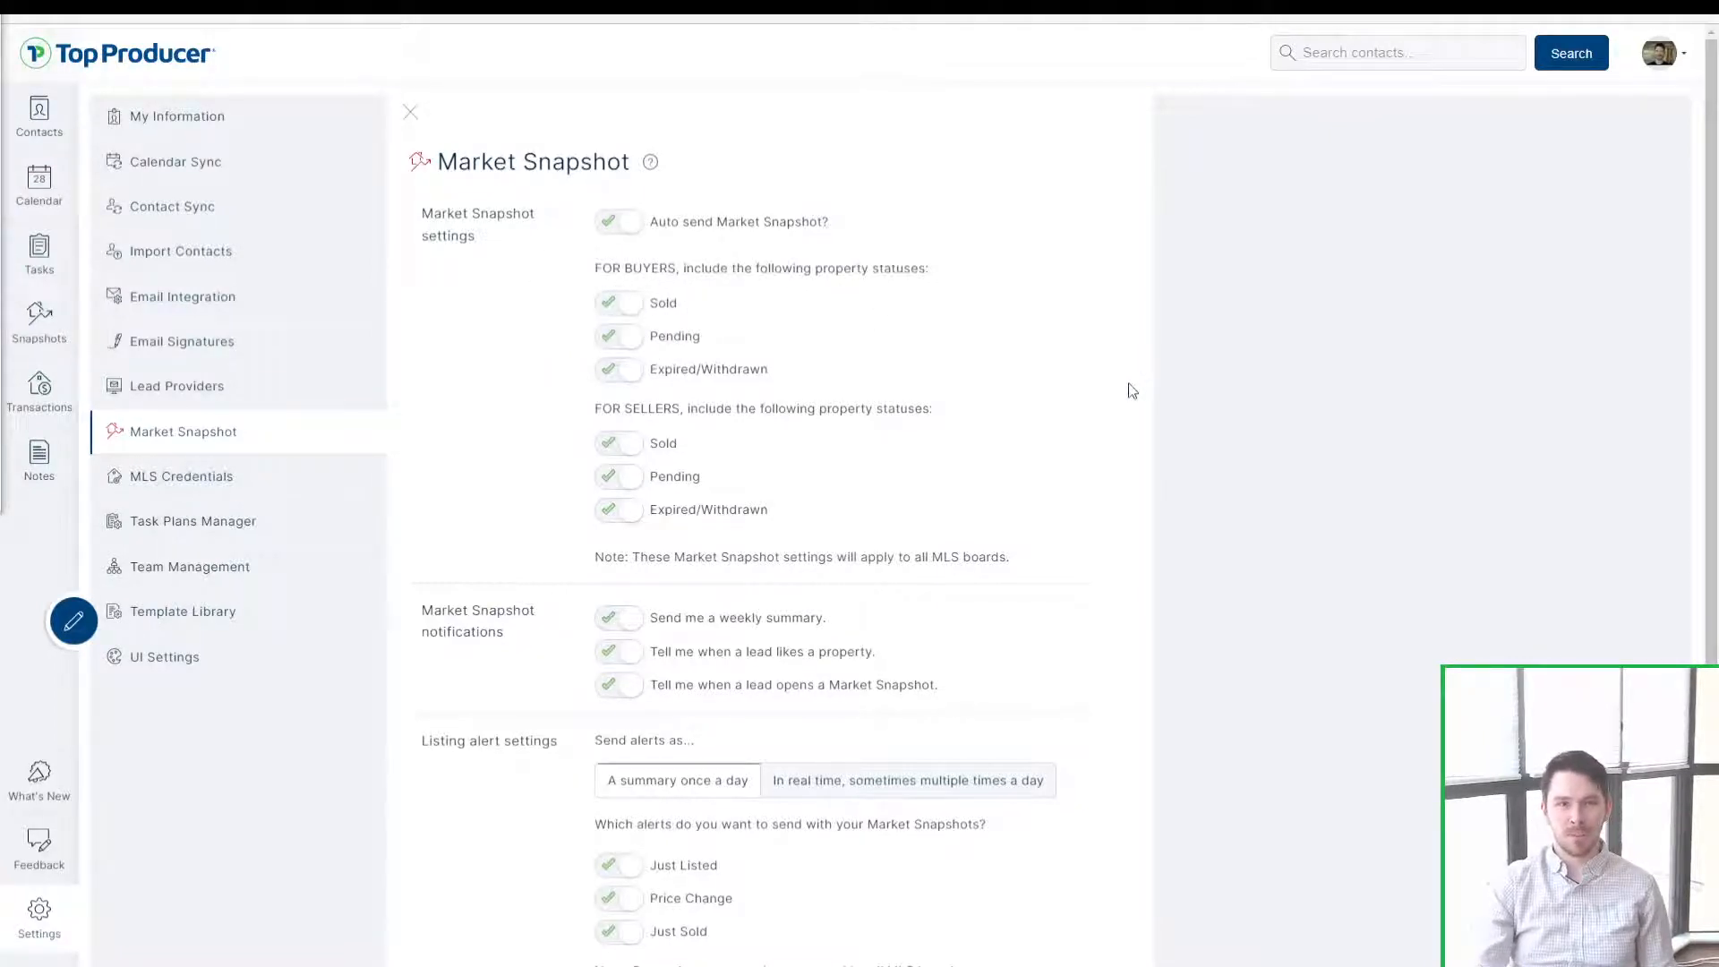
Step: Read through the notifications, listing alert settings and which-alerts-to-send text
{"action": "scroll", "coordinate": [1111, 363], "scroll_direction": "down", "scroll_amount": 2}
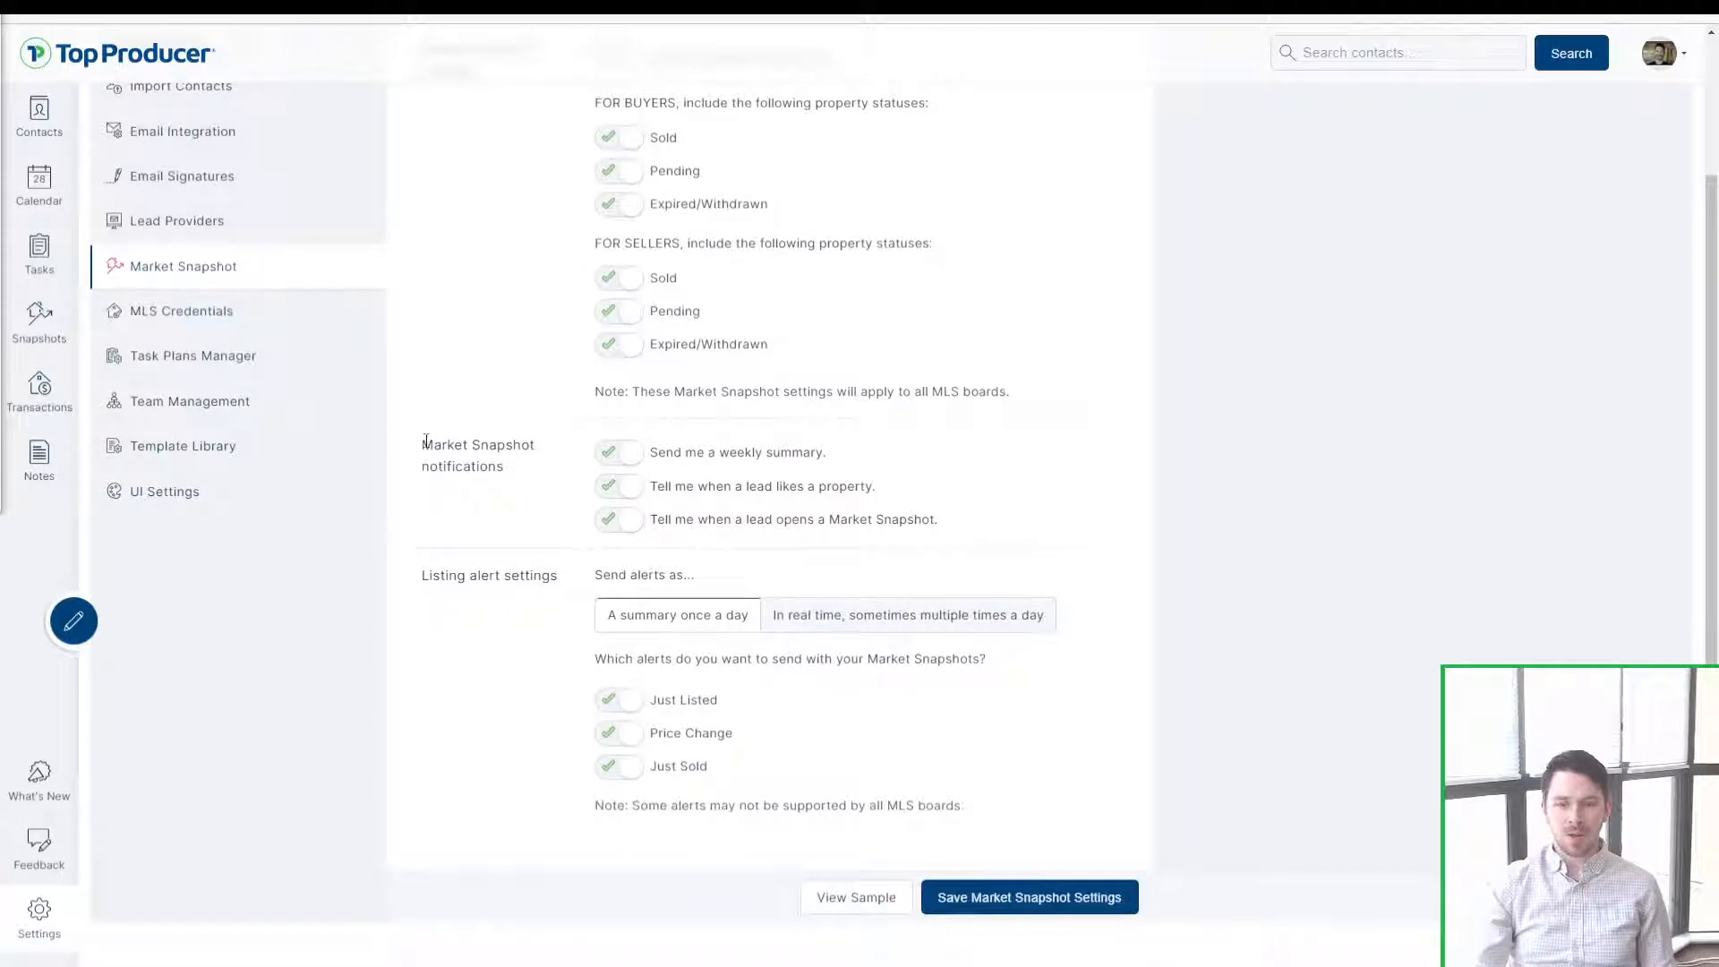
{"action": "left_click_drag", "start_coordinate": [423, 442], "coordinate": [963, 528]}
{"action": "left_click", "coordinate": [1270, 469]}
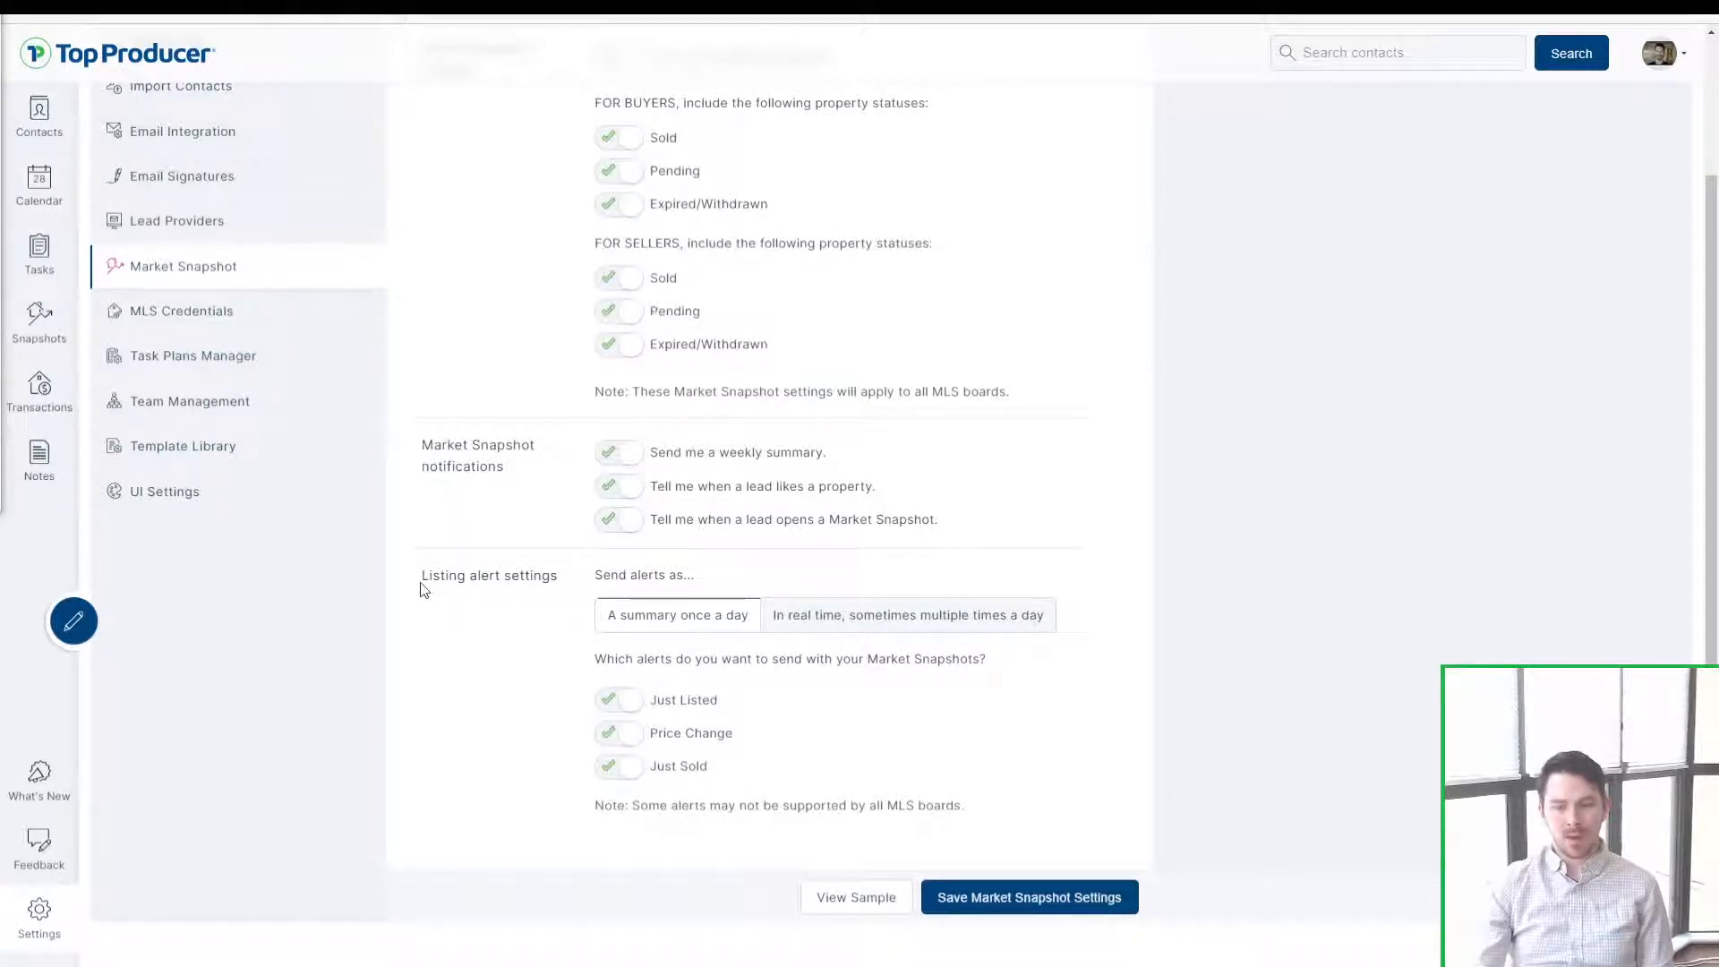
{"action": "left_click_drag", "start_coordinate": [421, 582], "coordinate": [674, 580]}
{"action": "left_click", "coordinate": [674, 580]}
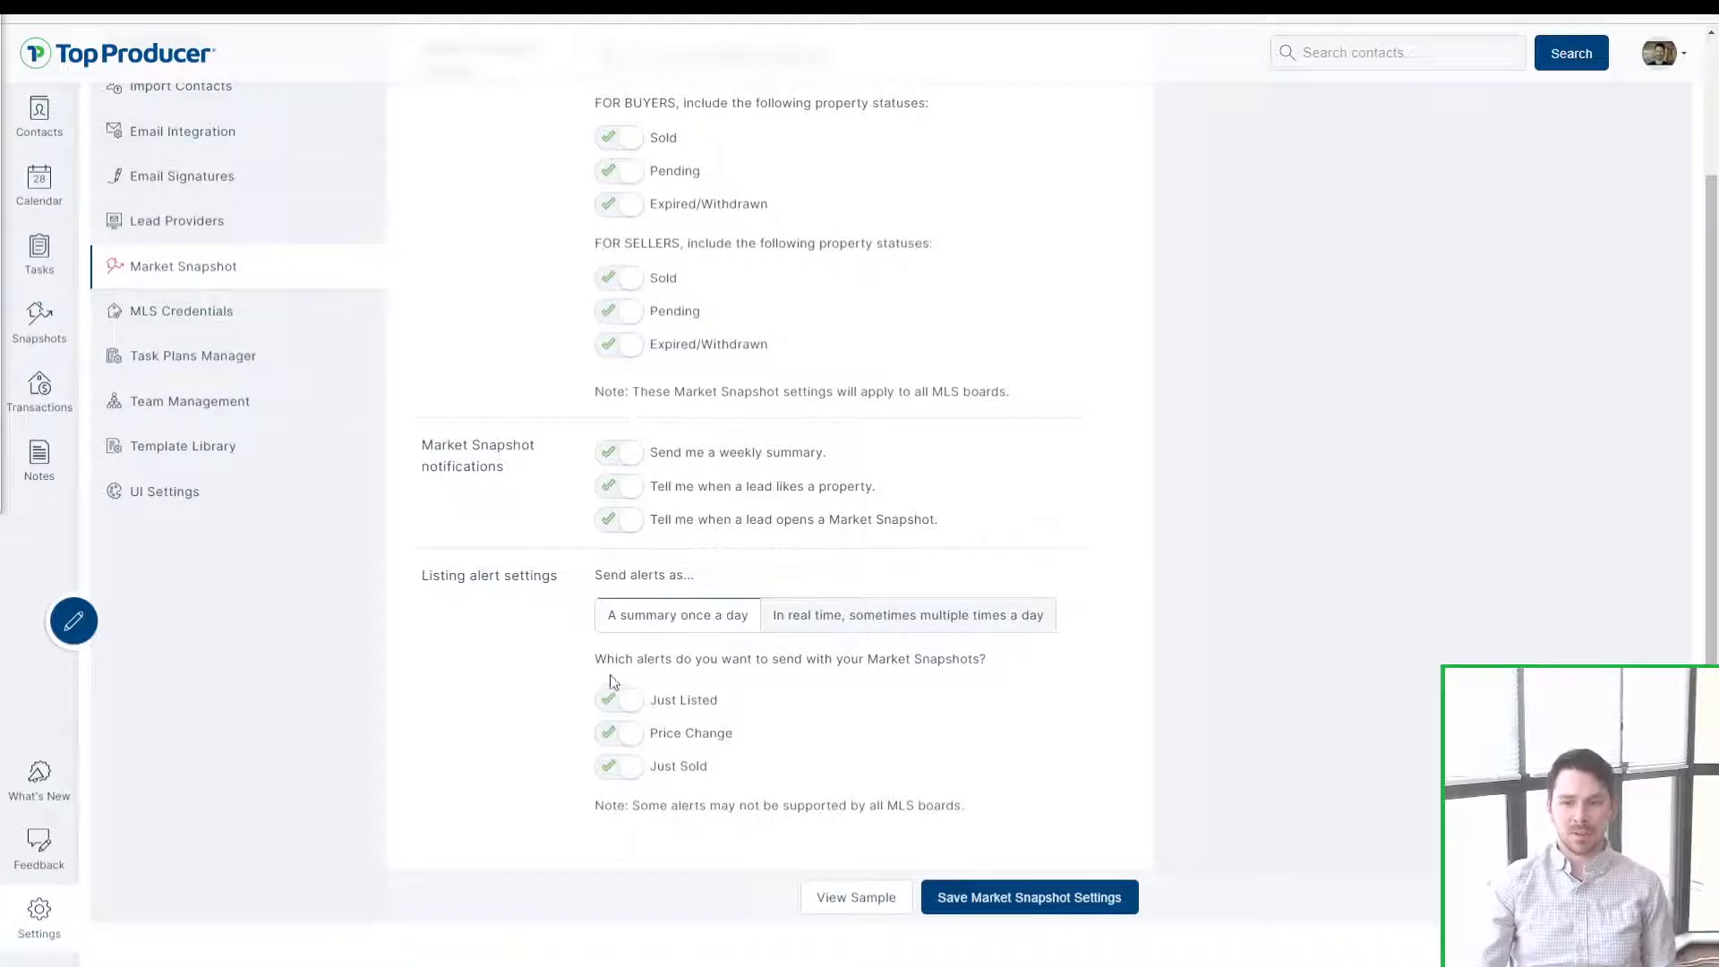
{"action": "left_click_drag", "start_coordinate": [594, 660], "coordinate": [968, 668]}
{"action": "left_click", "coordinate": [1435, 659]}
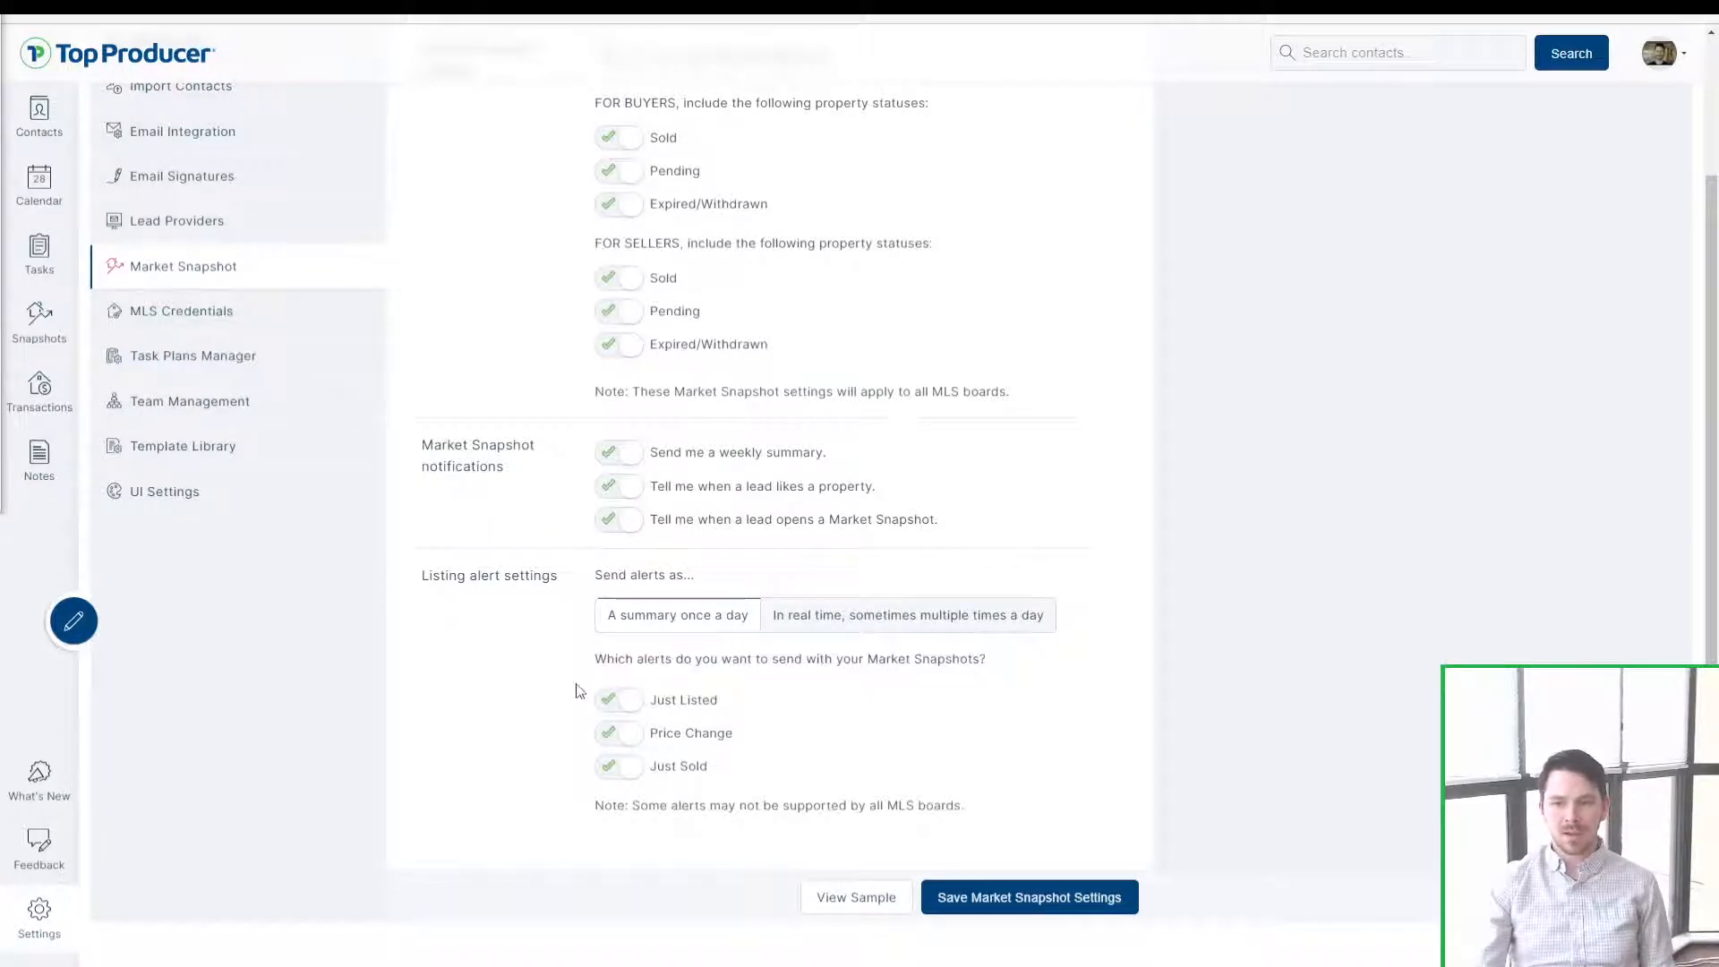
Step: Try the listing alert type options and the Send alerts as choice
{"action": "left_click", "coordinate": [614, 710]}
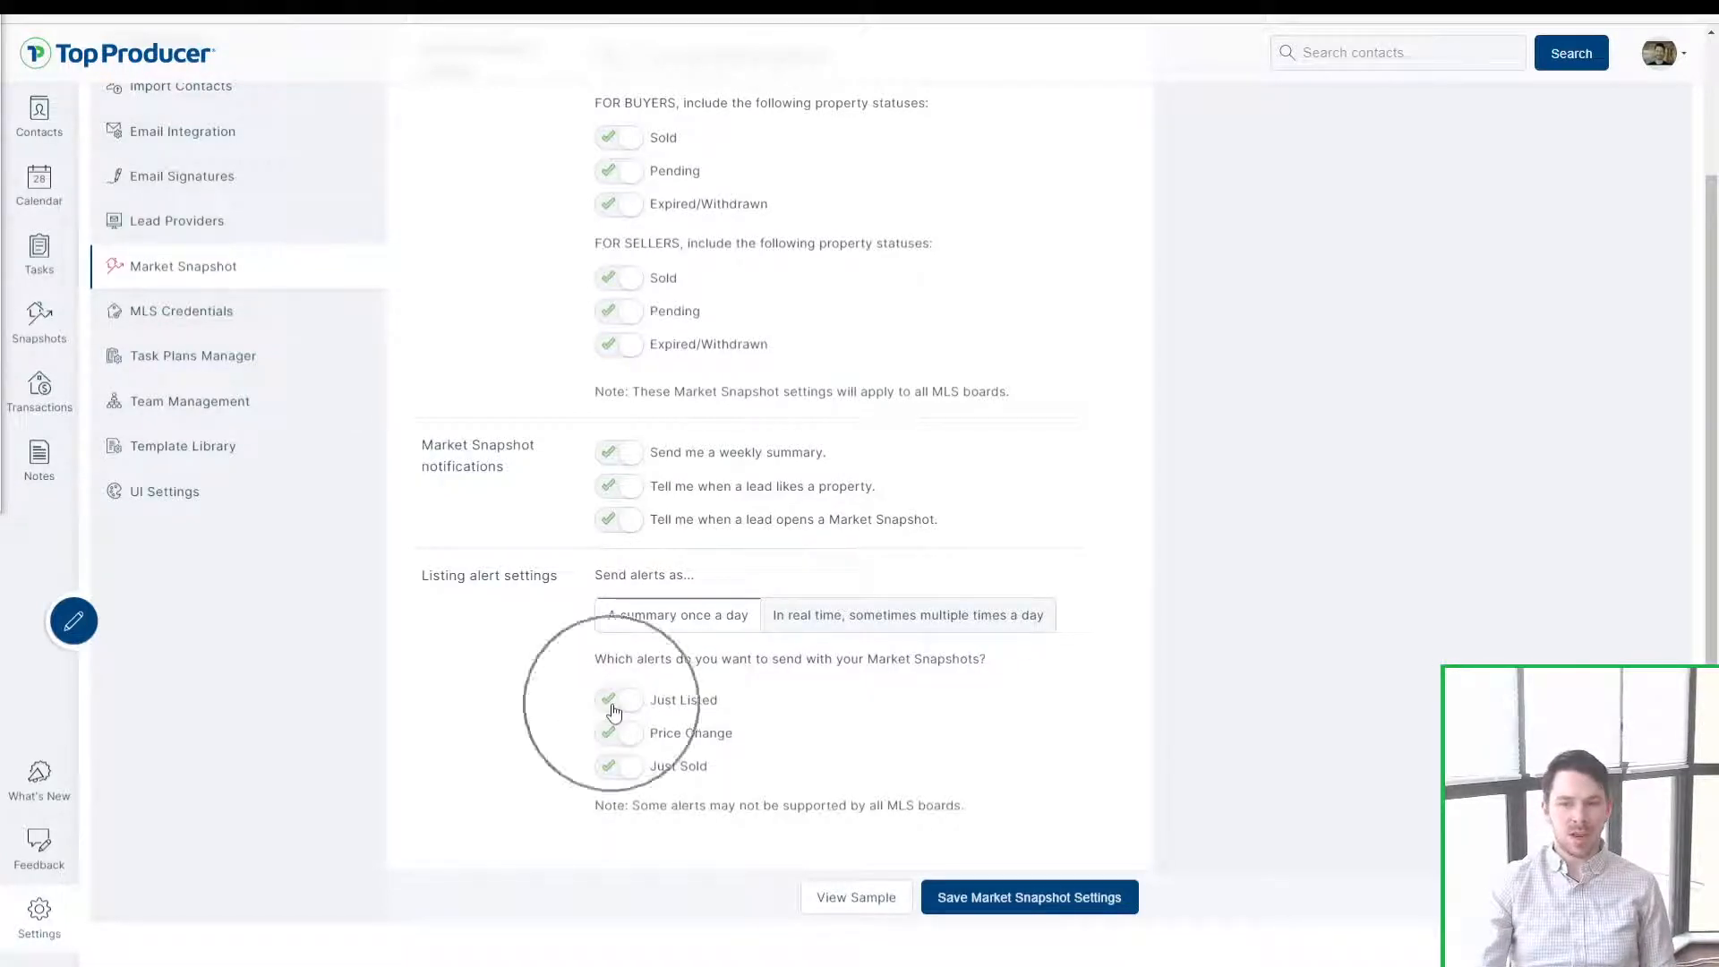
{"action": "left_click", "coordinate": [625, 736]}
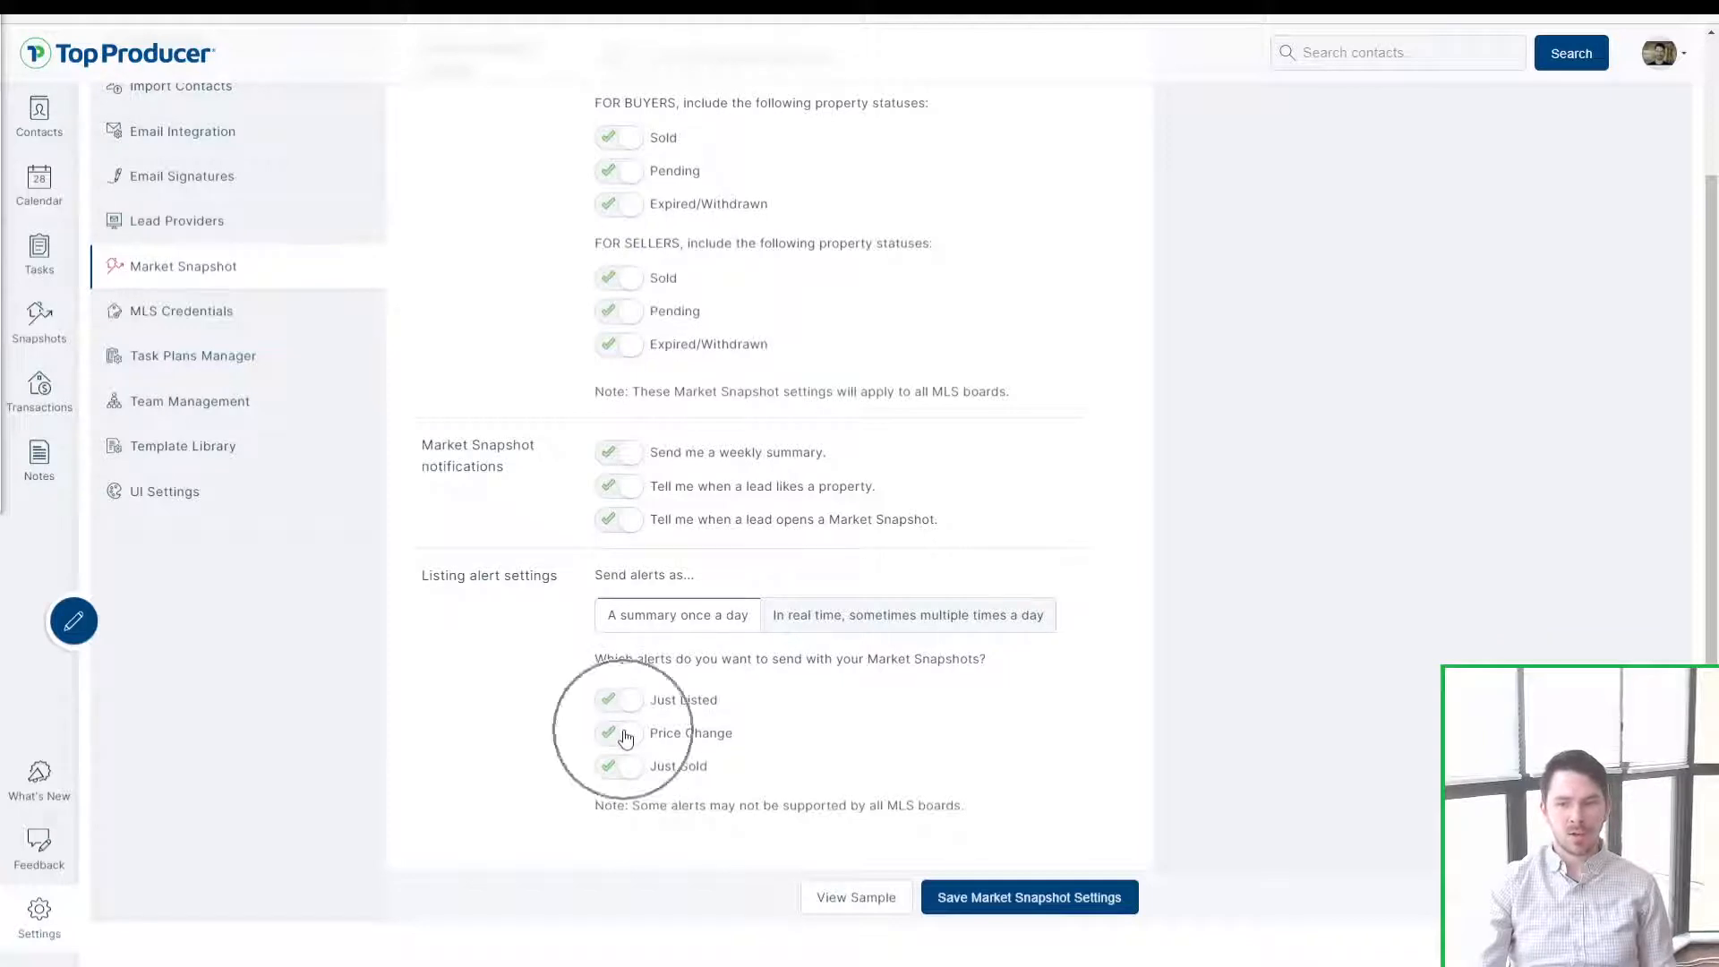
{"action": "left_click", "coordinate": [632, 770]}
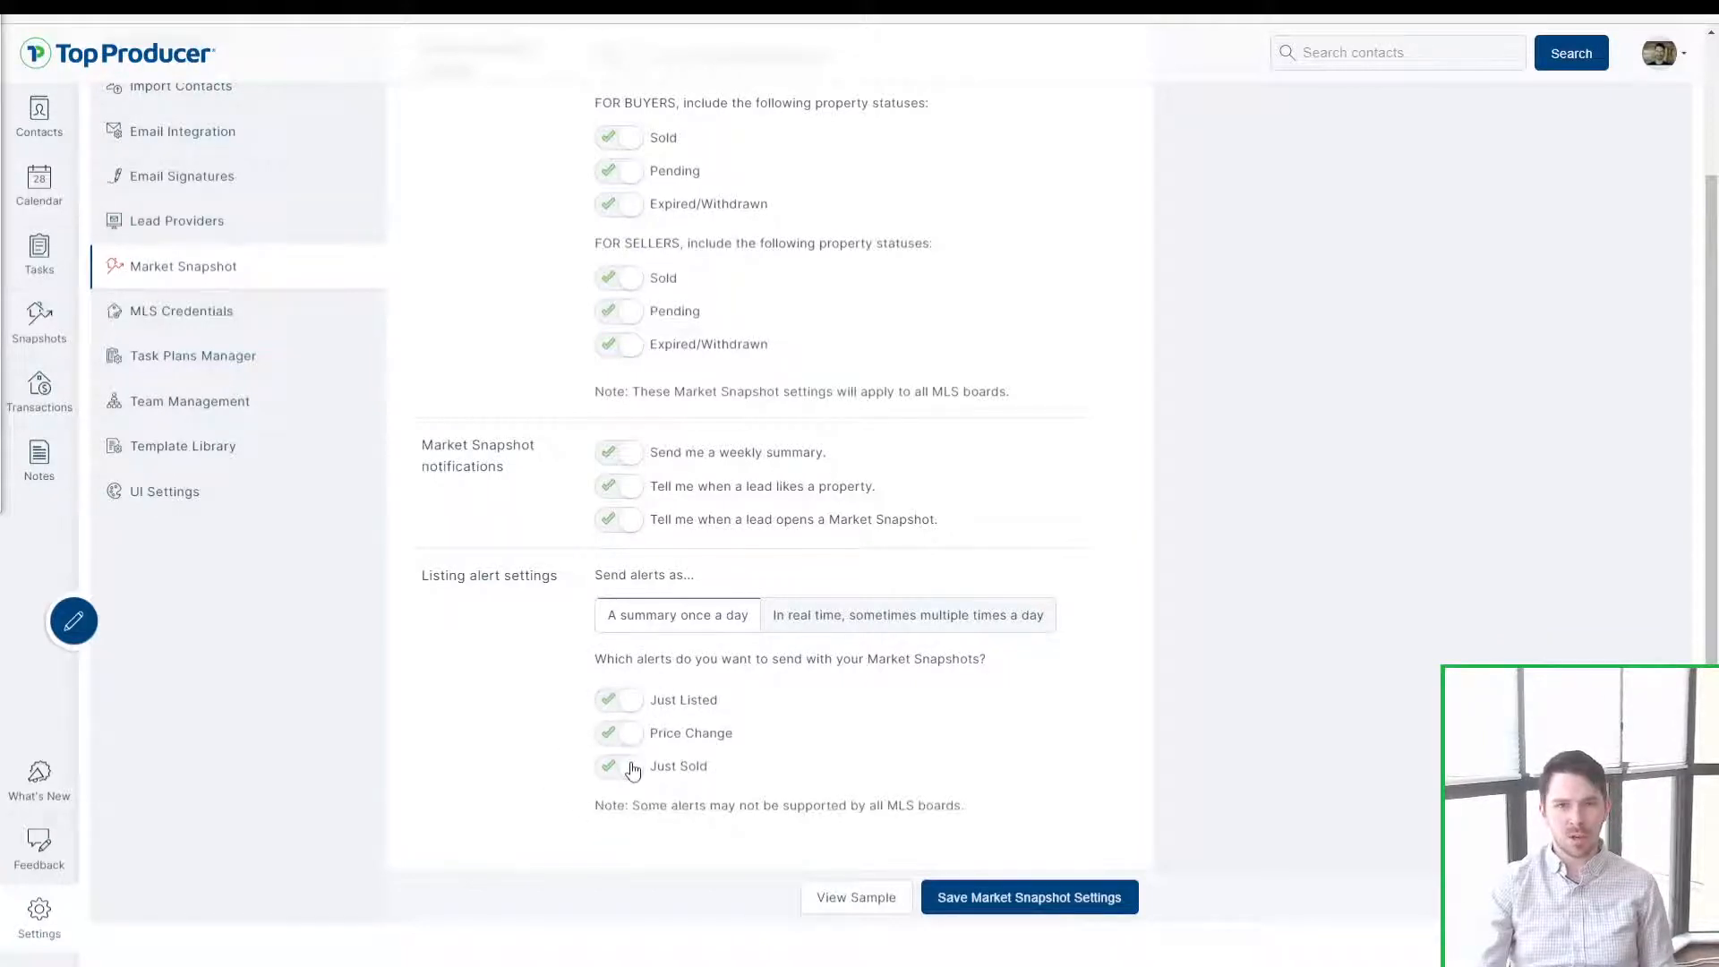
{"action": "left_click", "coordinate": [636, 634]}
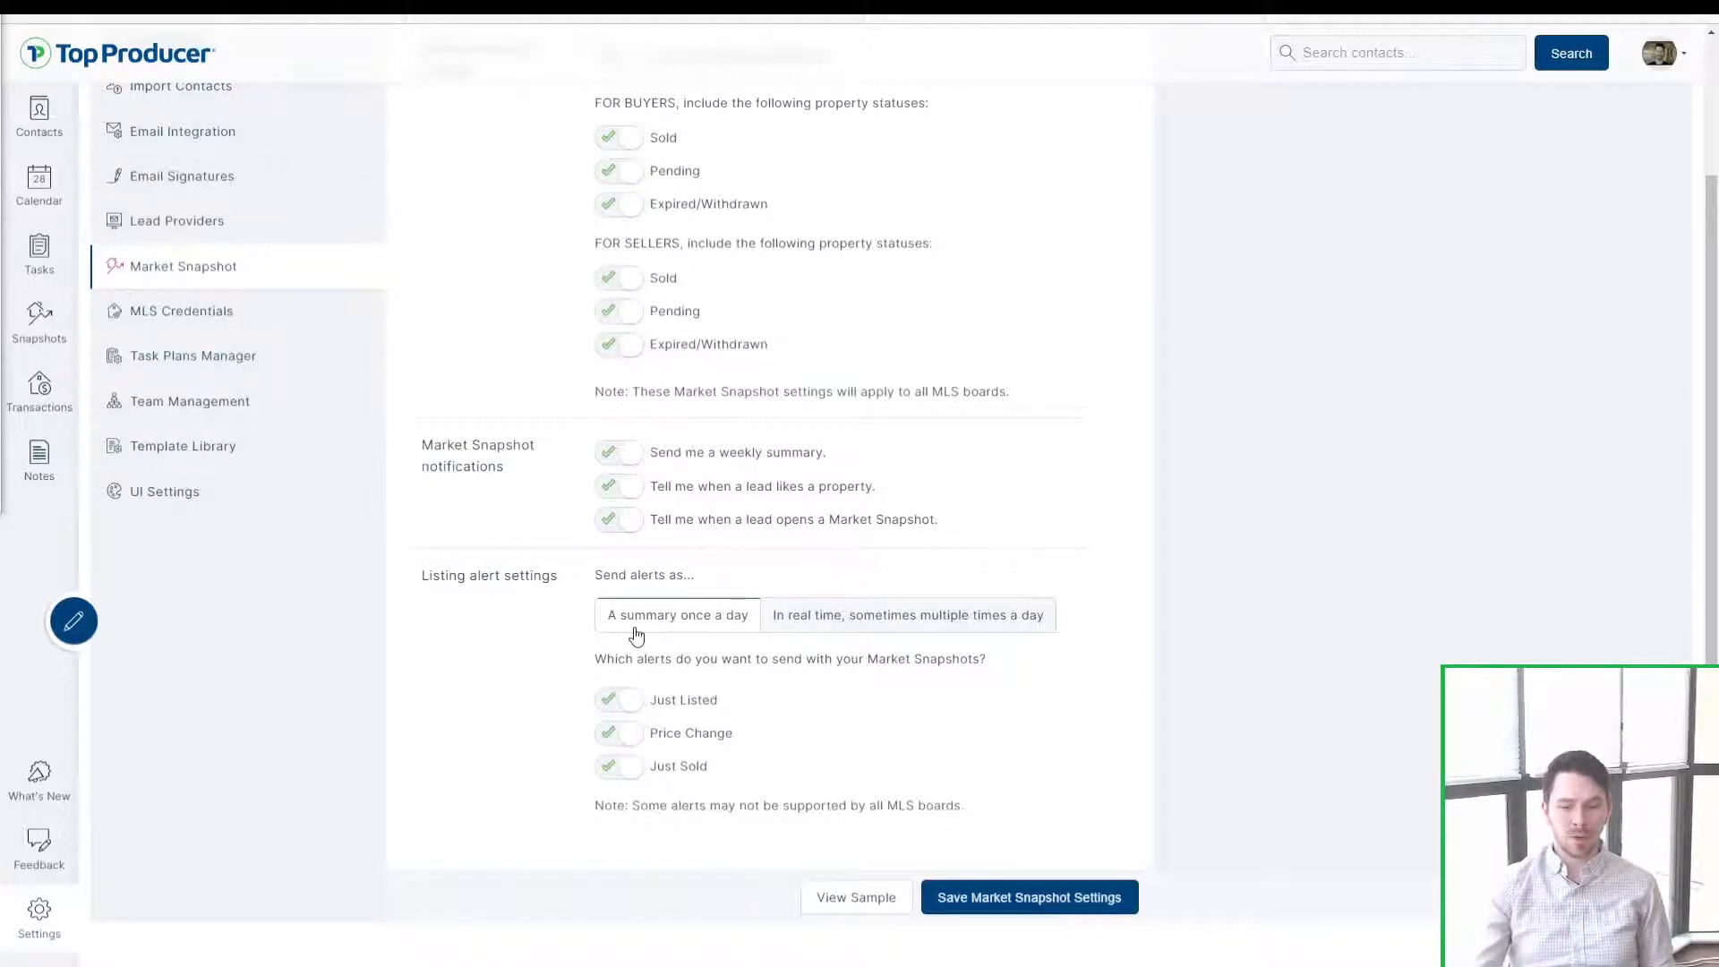
{"action": "left_click", "coordinate": [650, 632]}
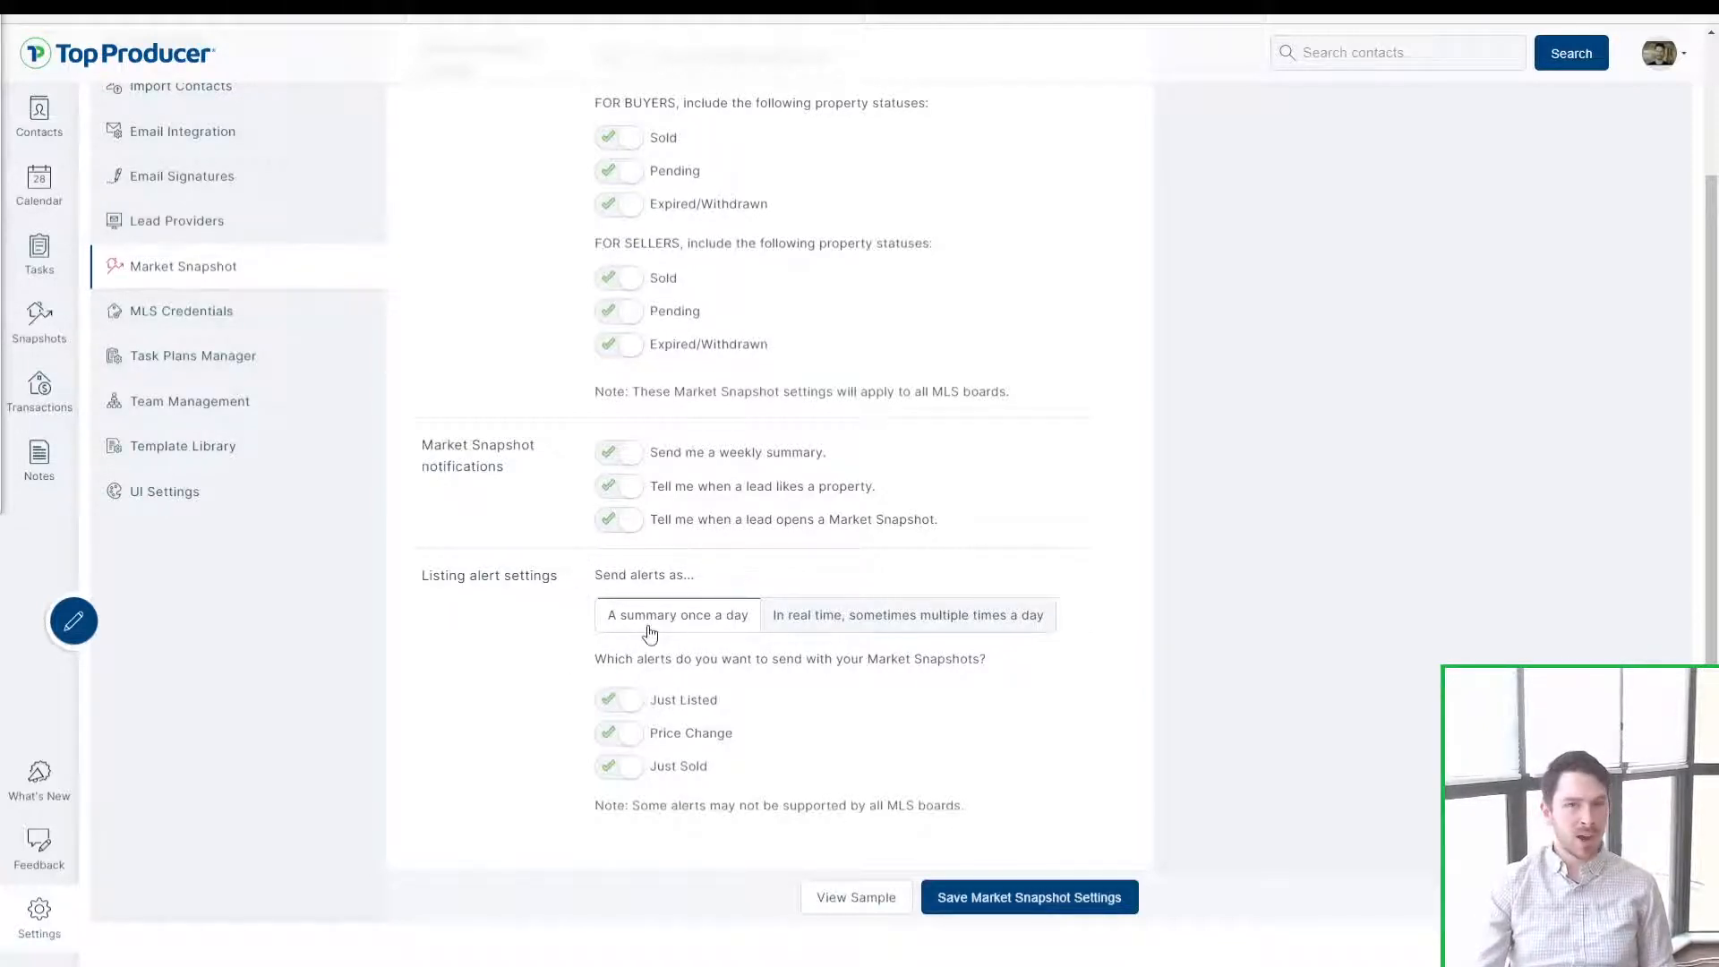
{"action": "left_click", "coordinate": [650, 632]}
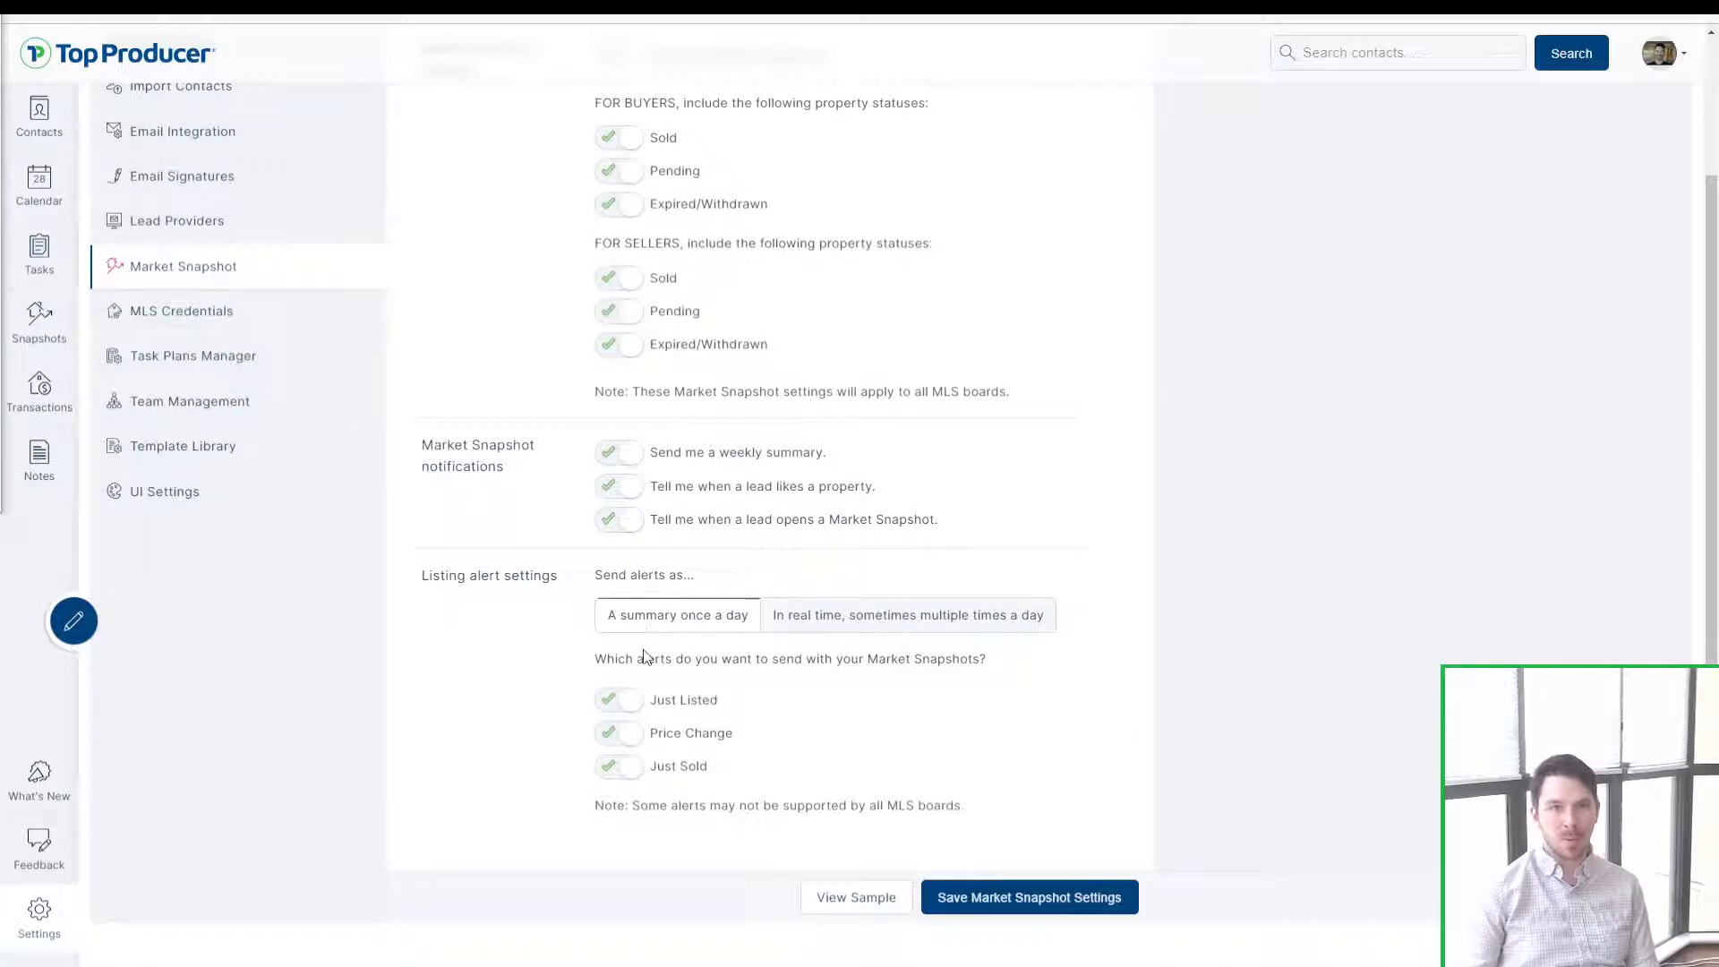
Step: Switch listing alerts to In real time and try the alert type options again
{"action": "left_click", "coordinate": [884, 624]}
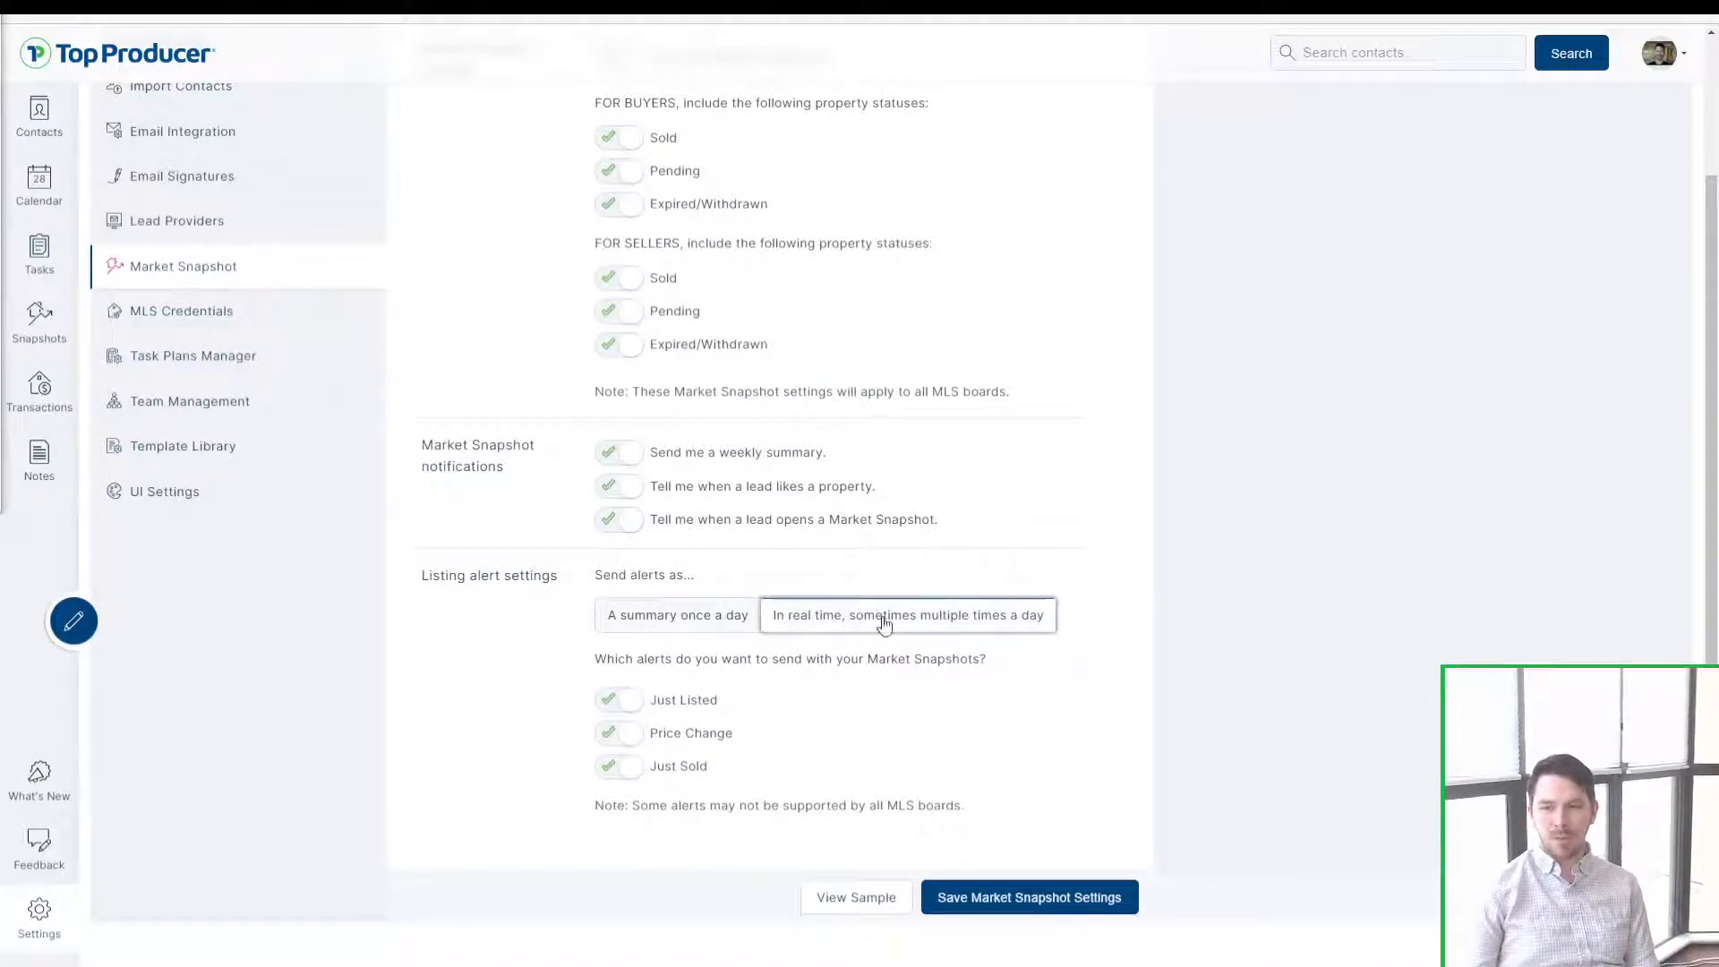
{"action": "left_click", "coordinate": [938, 625]}
{"action": "left_click", "coordinate": [937, 625]}
{"action": "left_click", "coordinate": [938, 625]}
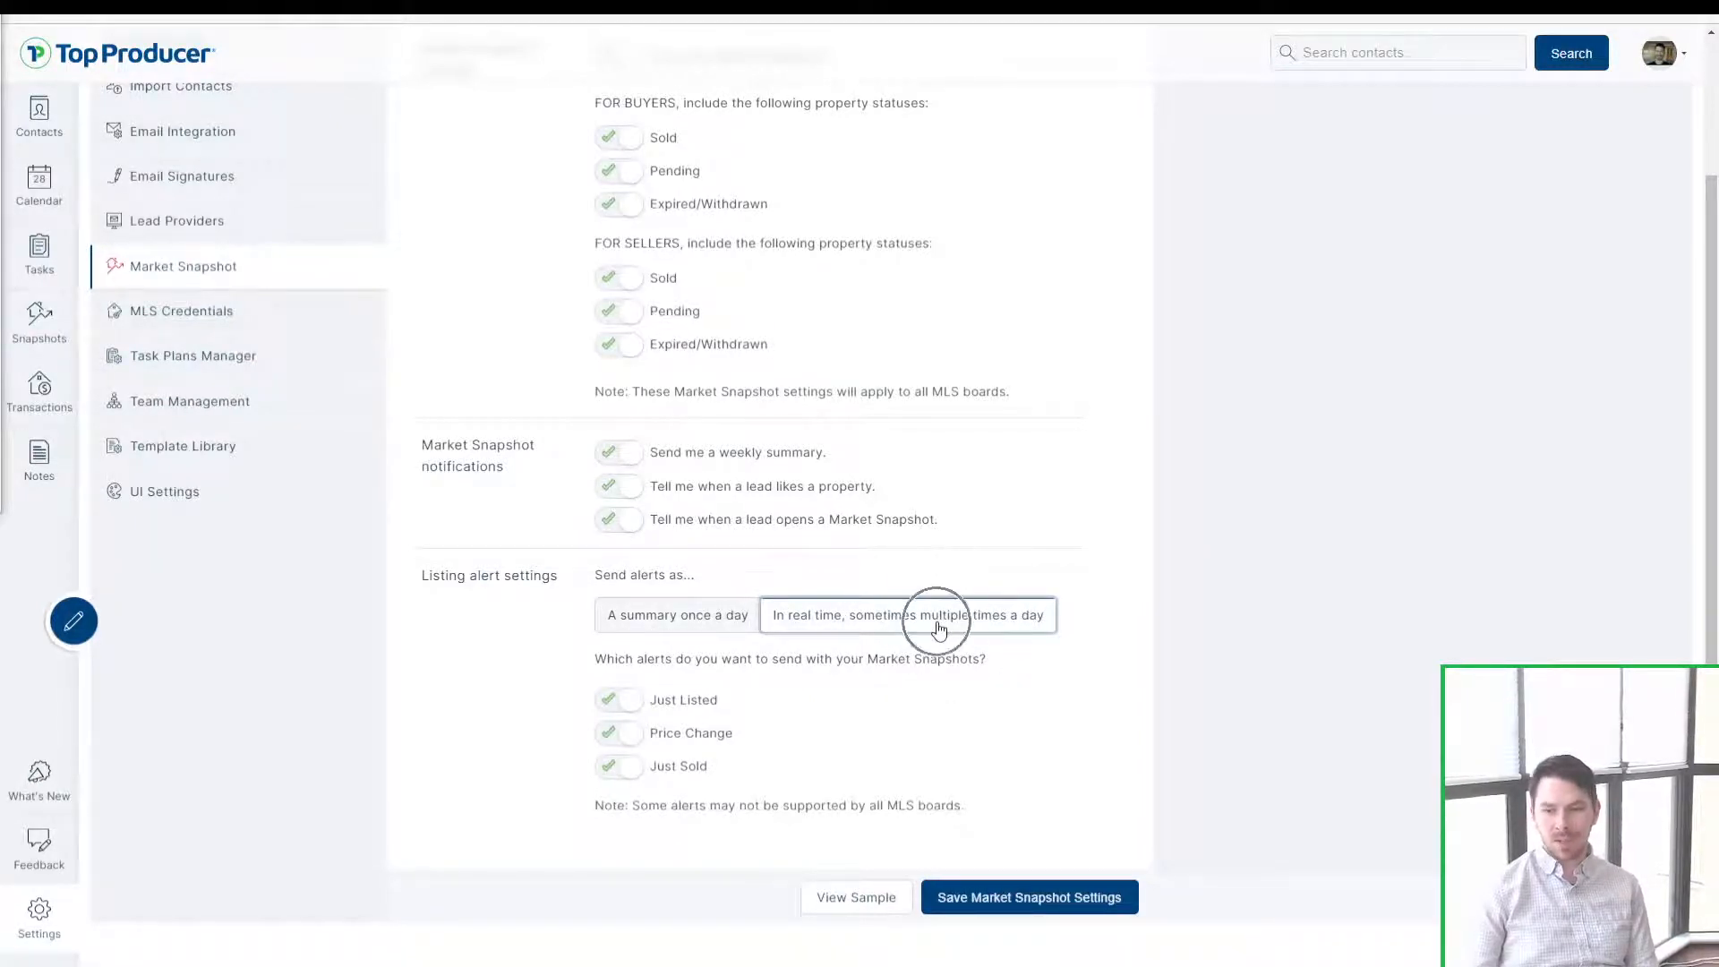
{"action": "left_click", "coordinate": [938, 624]}
{"action": "left_click", "coordinate": [938, 624]}
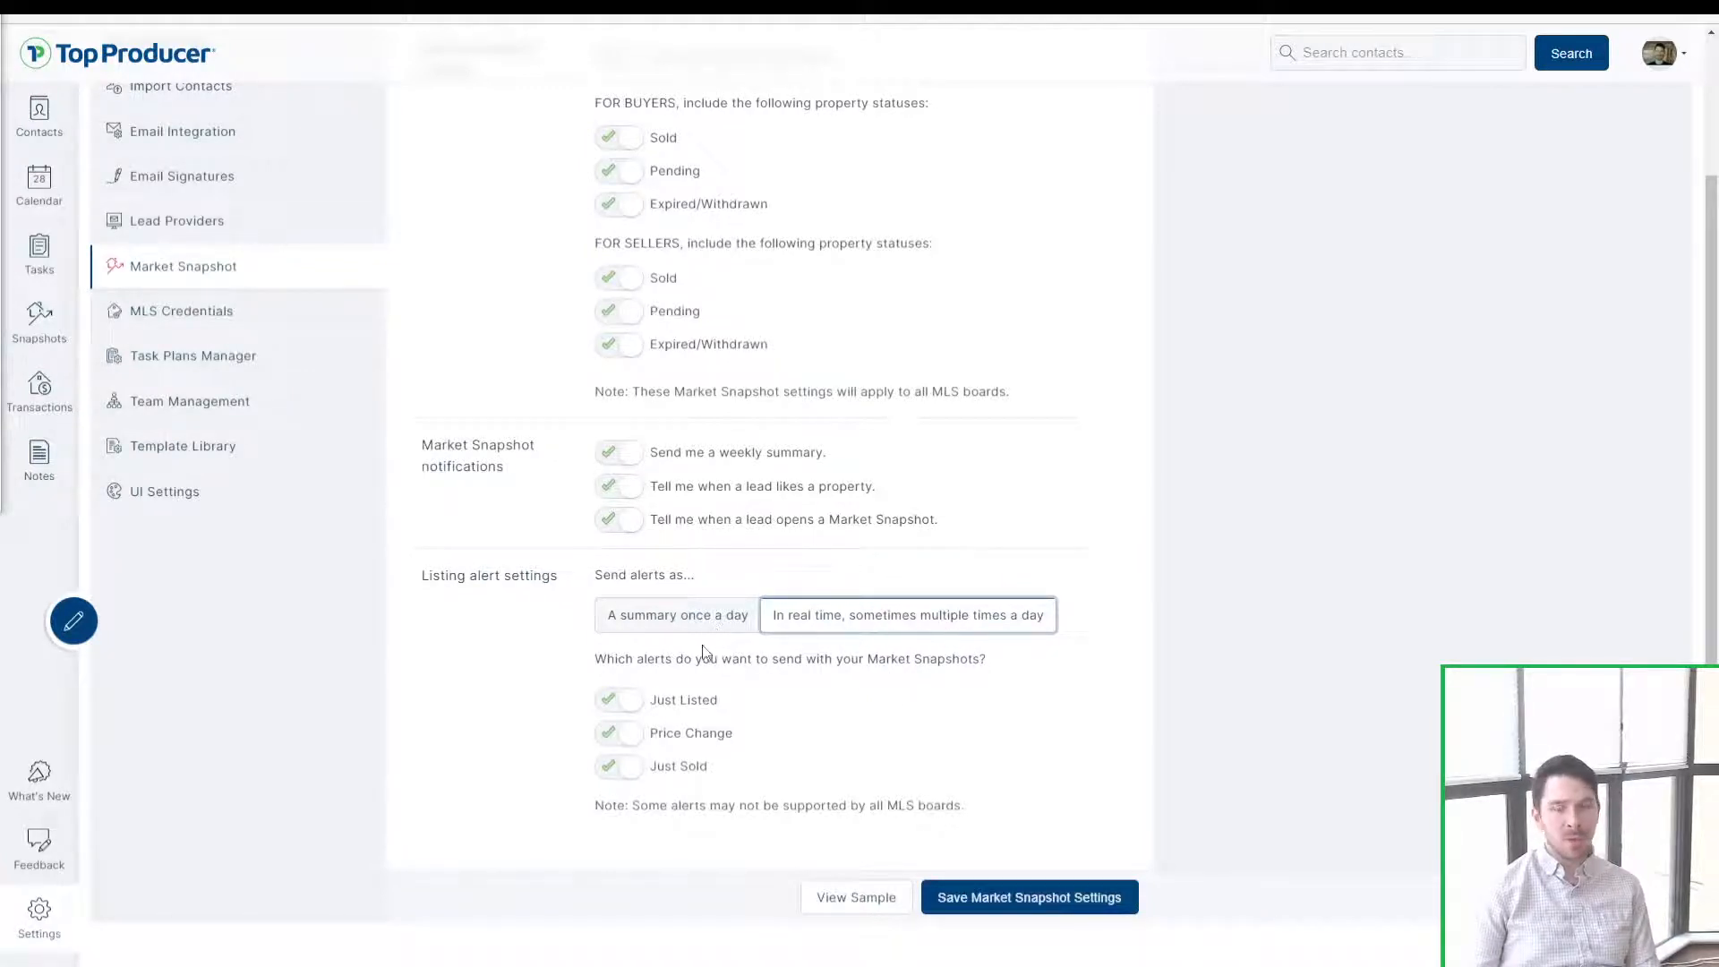
{"action": "left_click", "coordinate": [618, 708]}
{"action": "left_click", "coordinate": [620, 742]}
{"action": "left_click", "coordinate": [621, 772]}
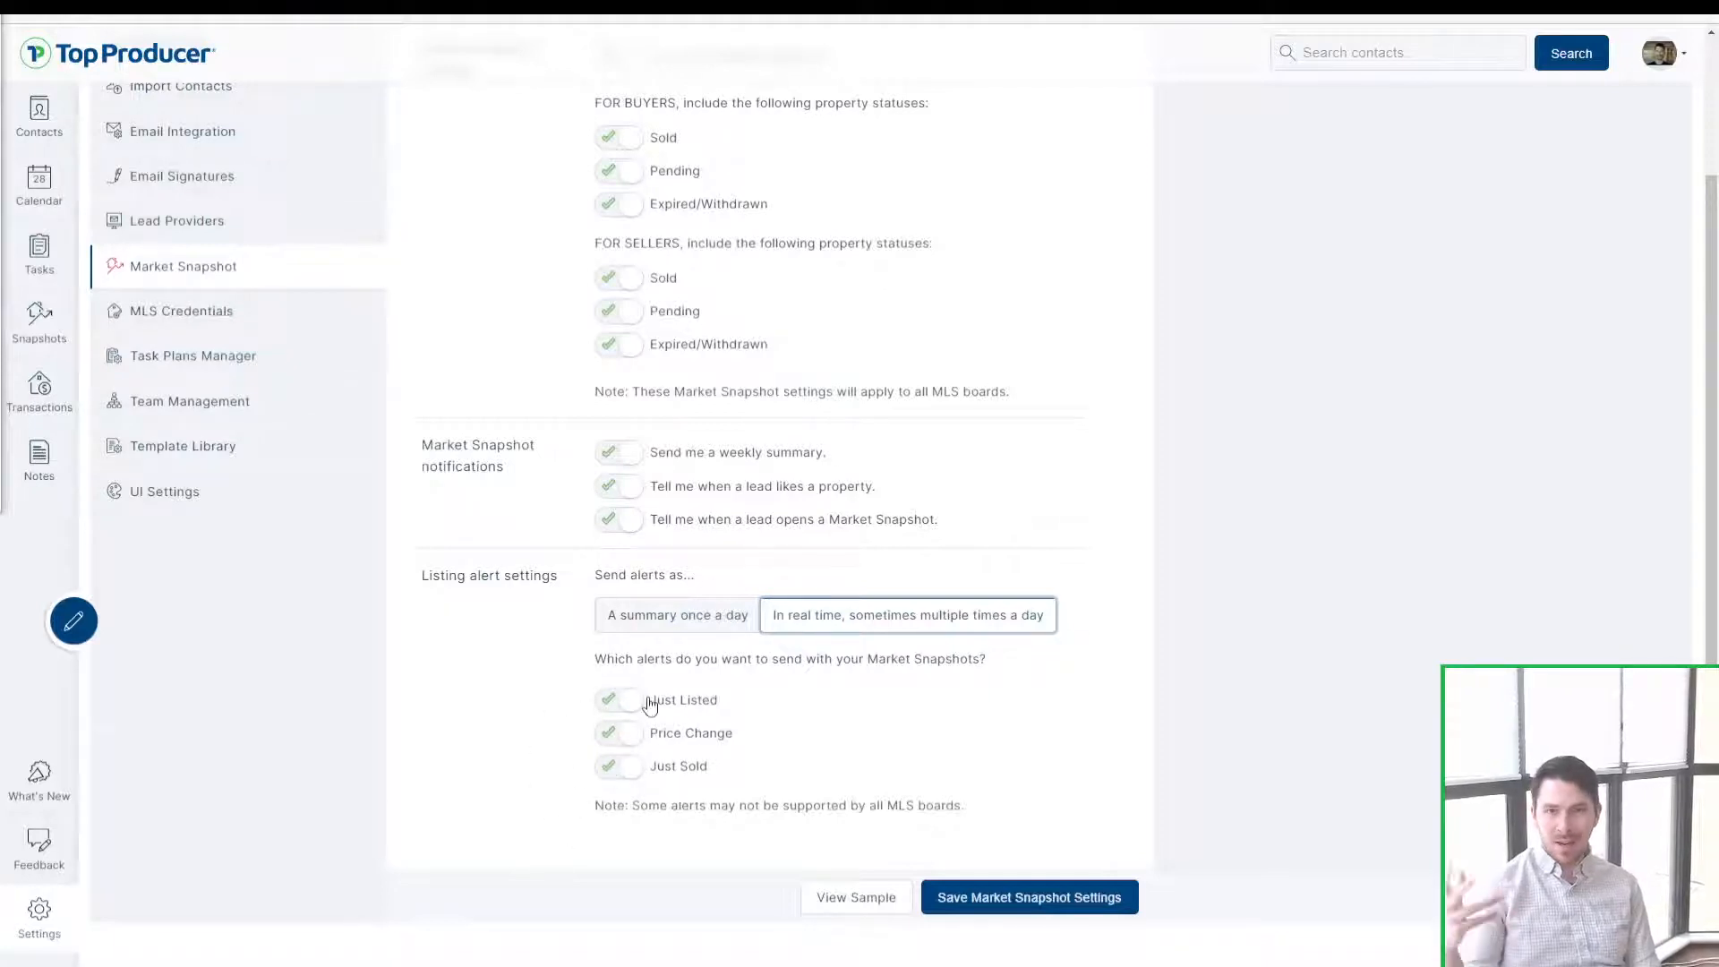
Step: Leave Send alerts as on A summary once a day and open the sample report
{"action": "left_click", "coordinate": [693, 624]}
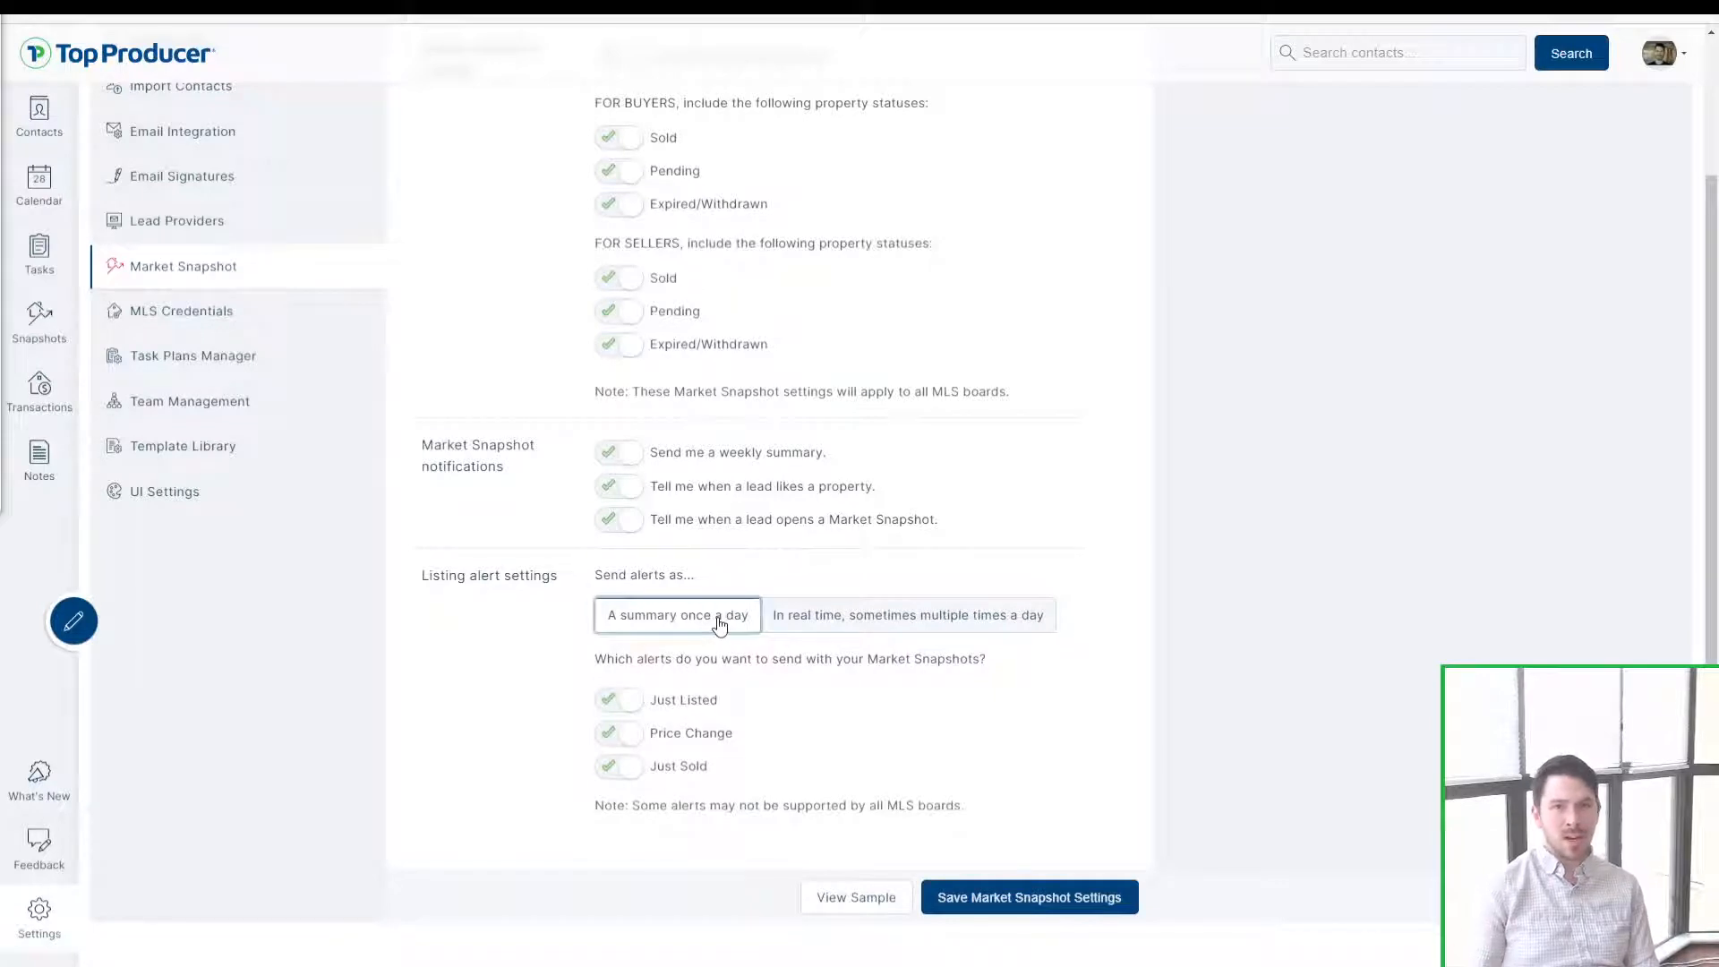
{"action": "left_click", "coordinate": [873, 620]}
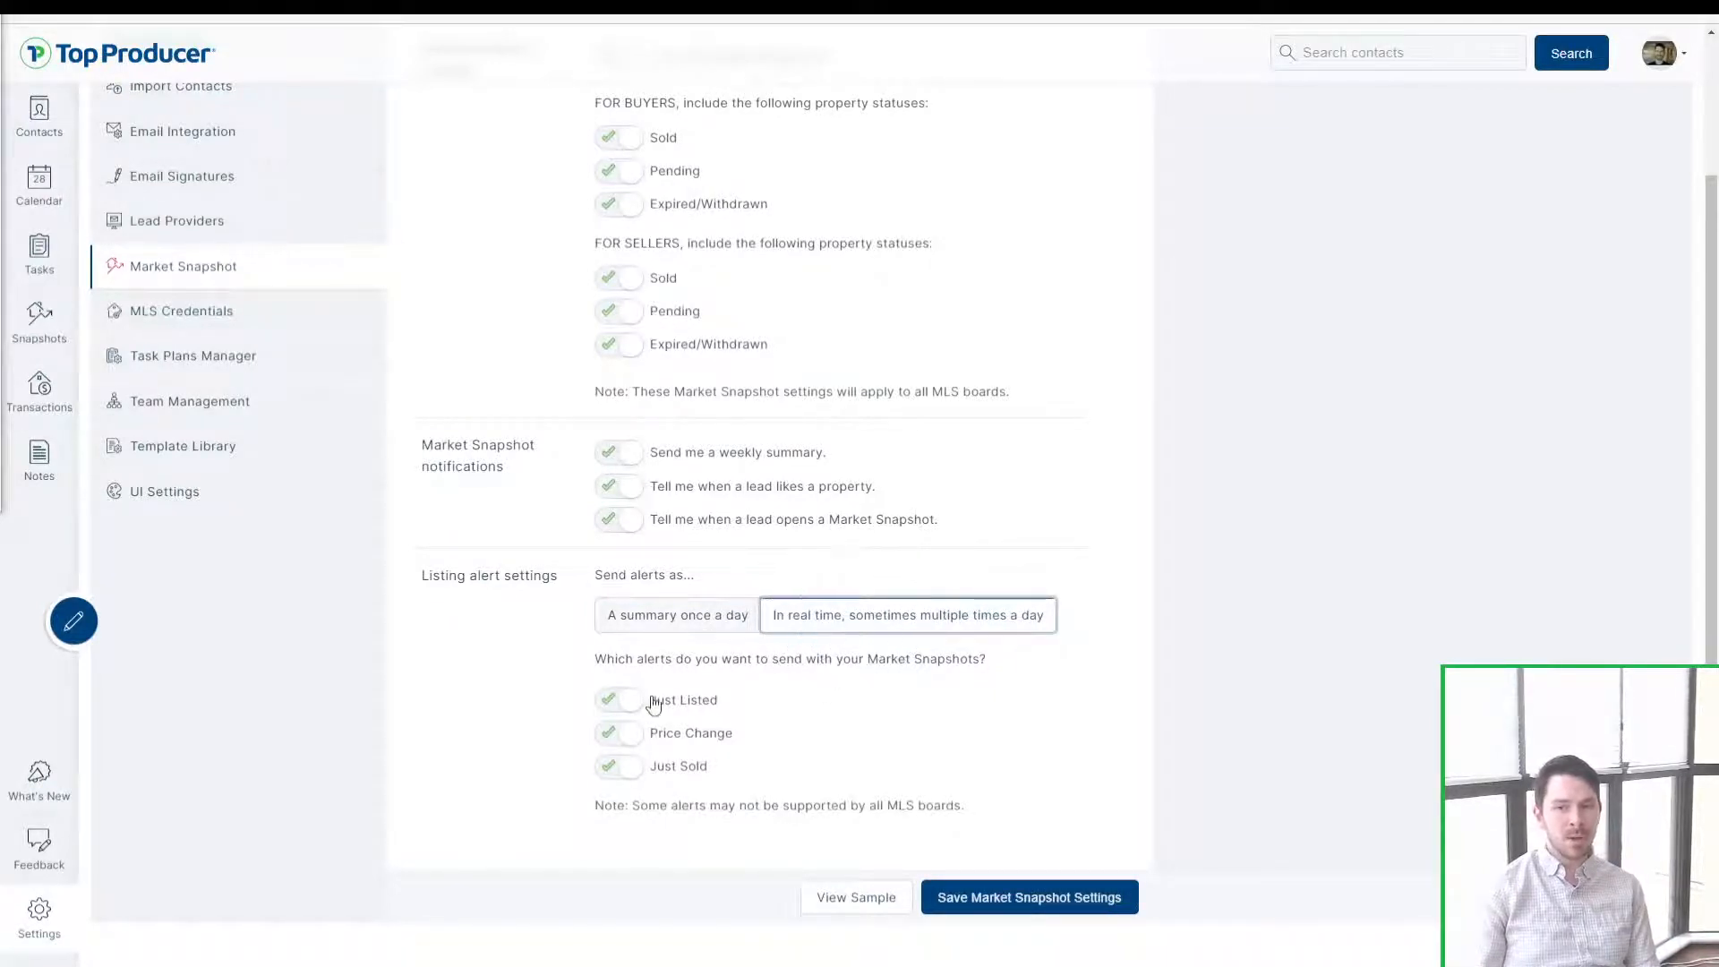
{"action": "key", "text": "ctrl"}
{"action": "key", "text": "ctrl"}
{"action": "key", "text": "ctrl"}
{"action": "key", "text": "ctrl"}
{"action": "key", "text": "ctrl"}
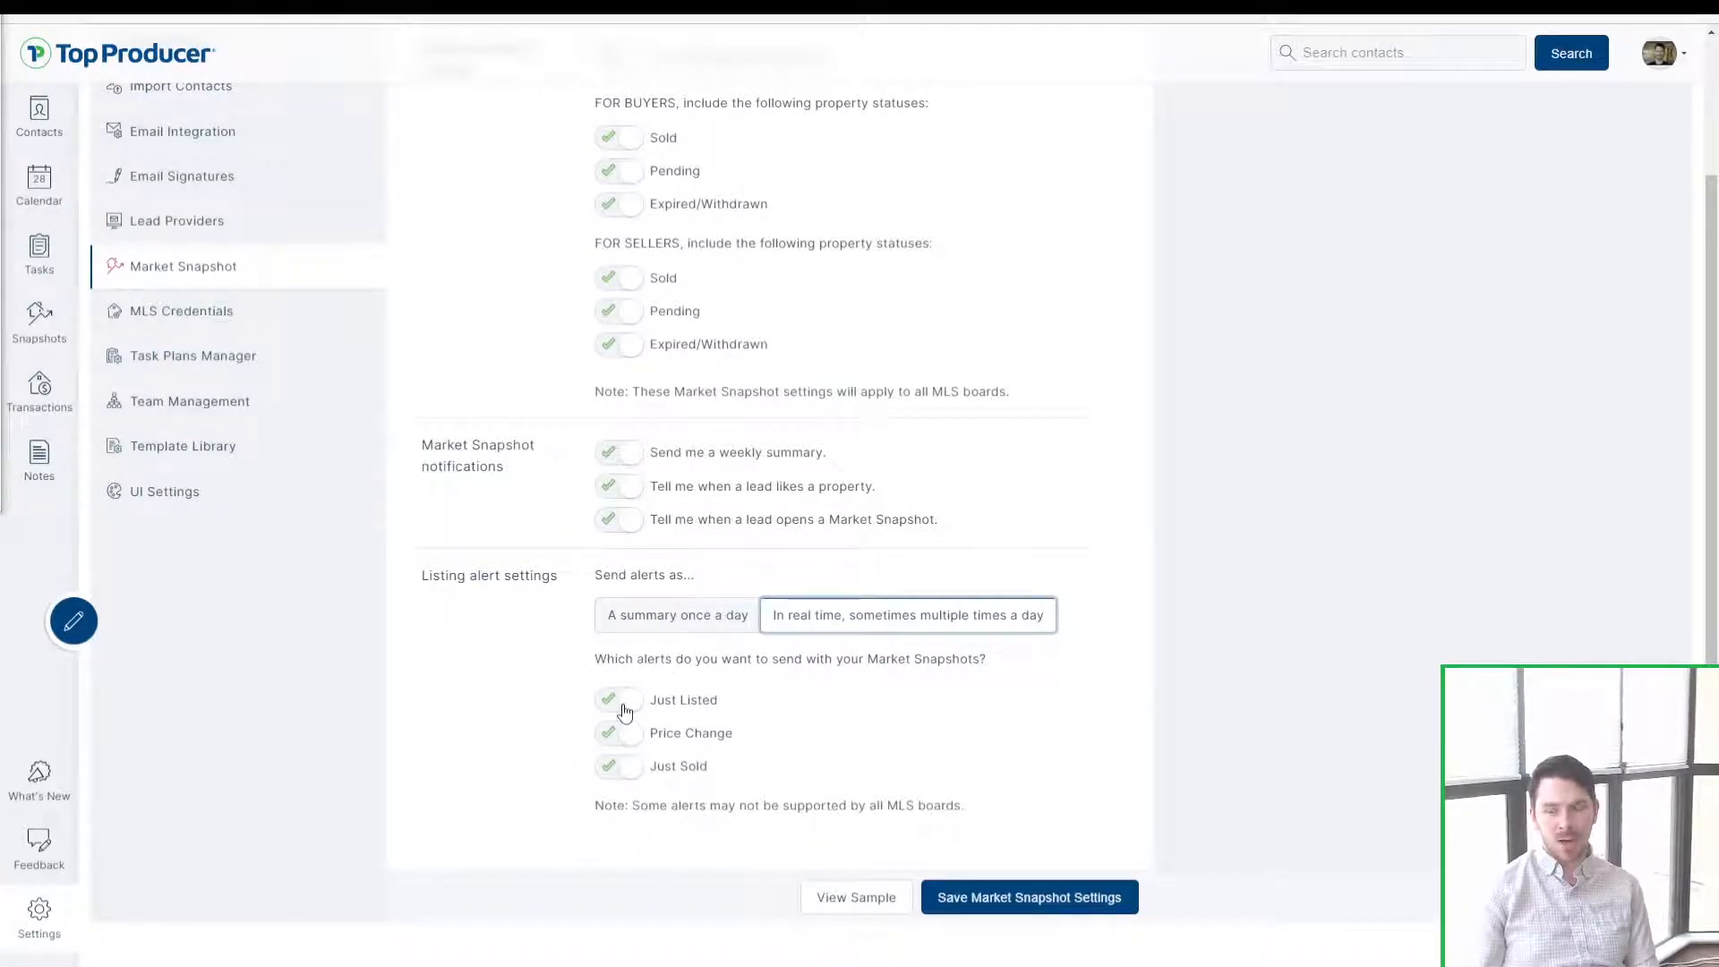
{"action": "left_click", "coordinate": [674, 631]}
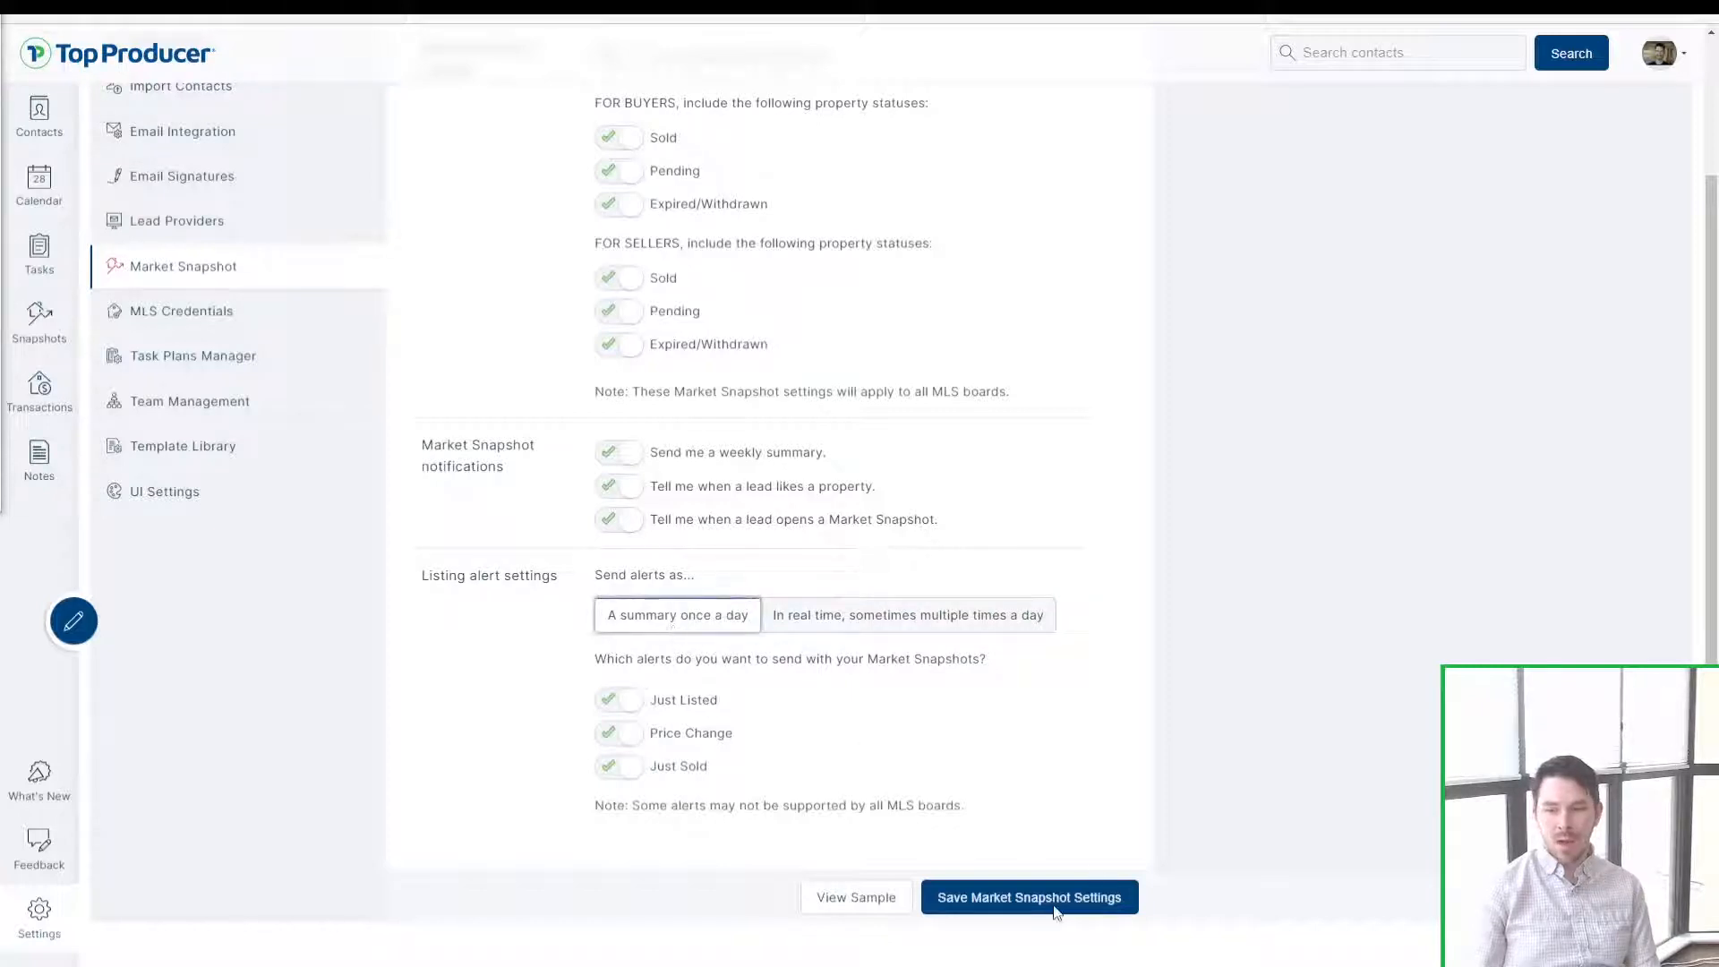
{"action": "key", "text": "ctrl"}
{"action": "key", "text": "ctrl"}
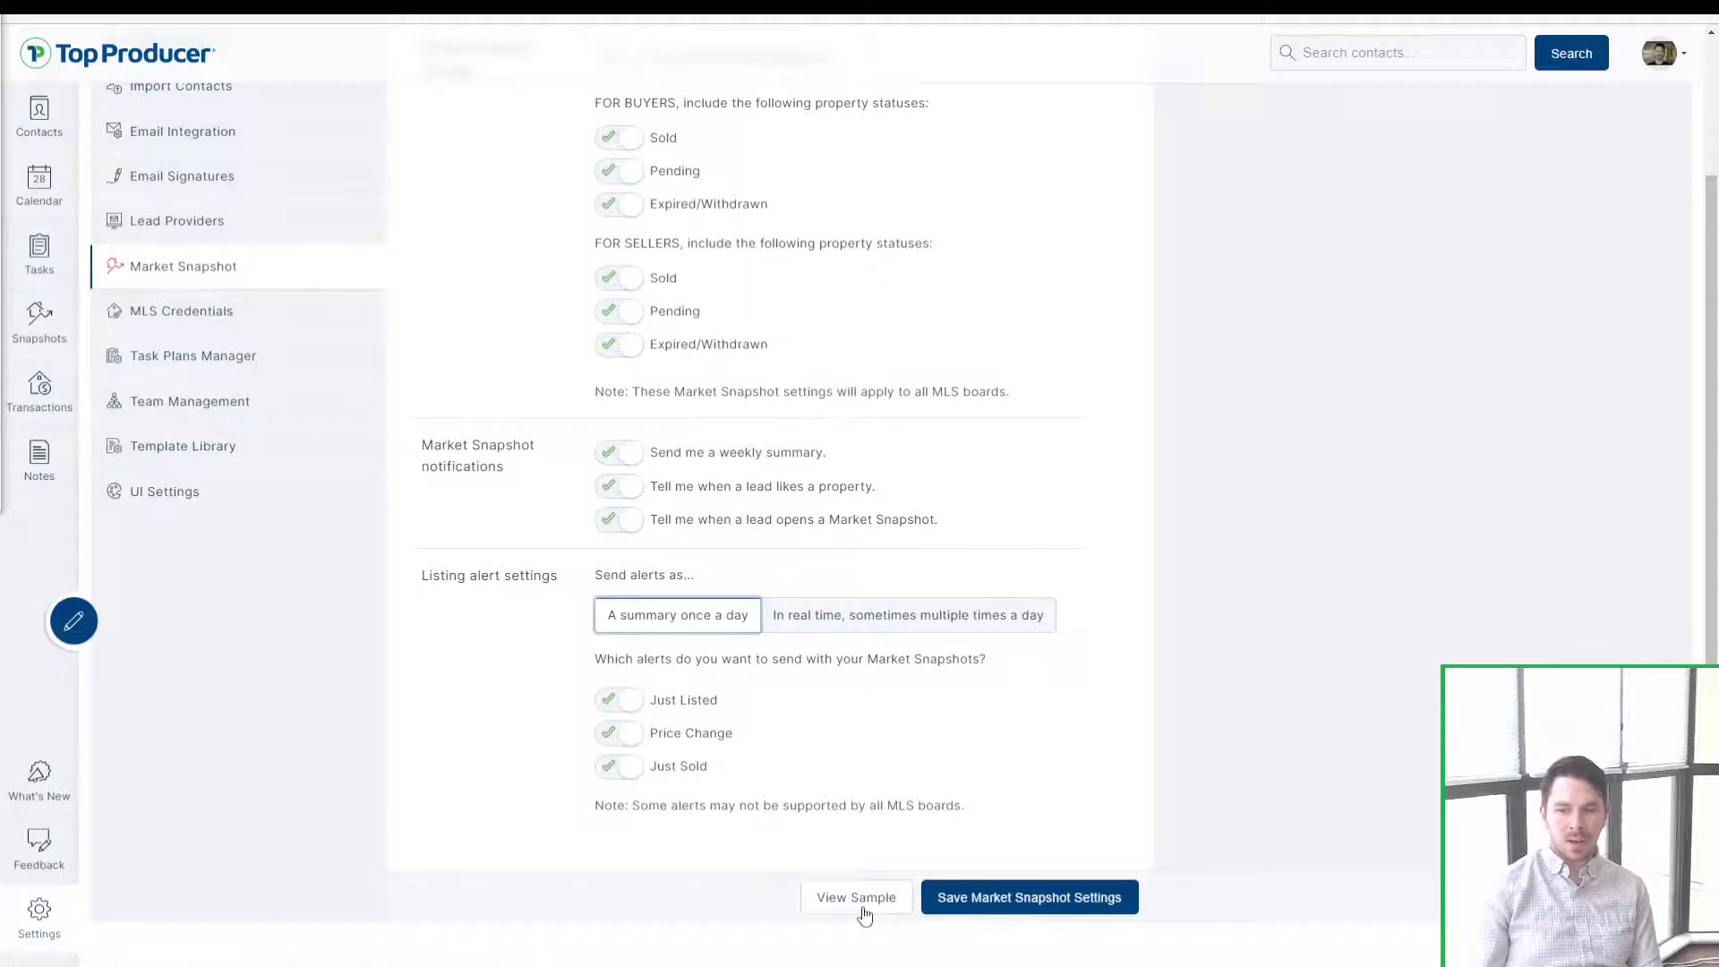
{"action": "key", "text": "ctrl"}
{"action": "key", "text": "ctrl"}
{"action": "left_click", "coordinate": [861, 904]}
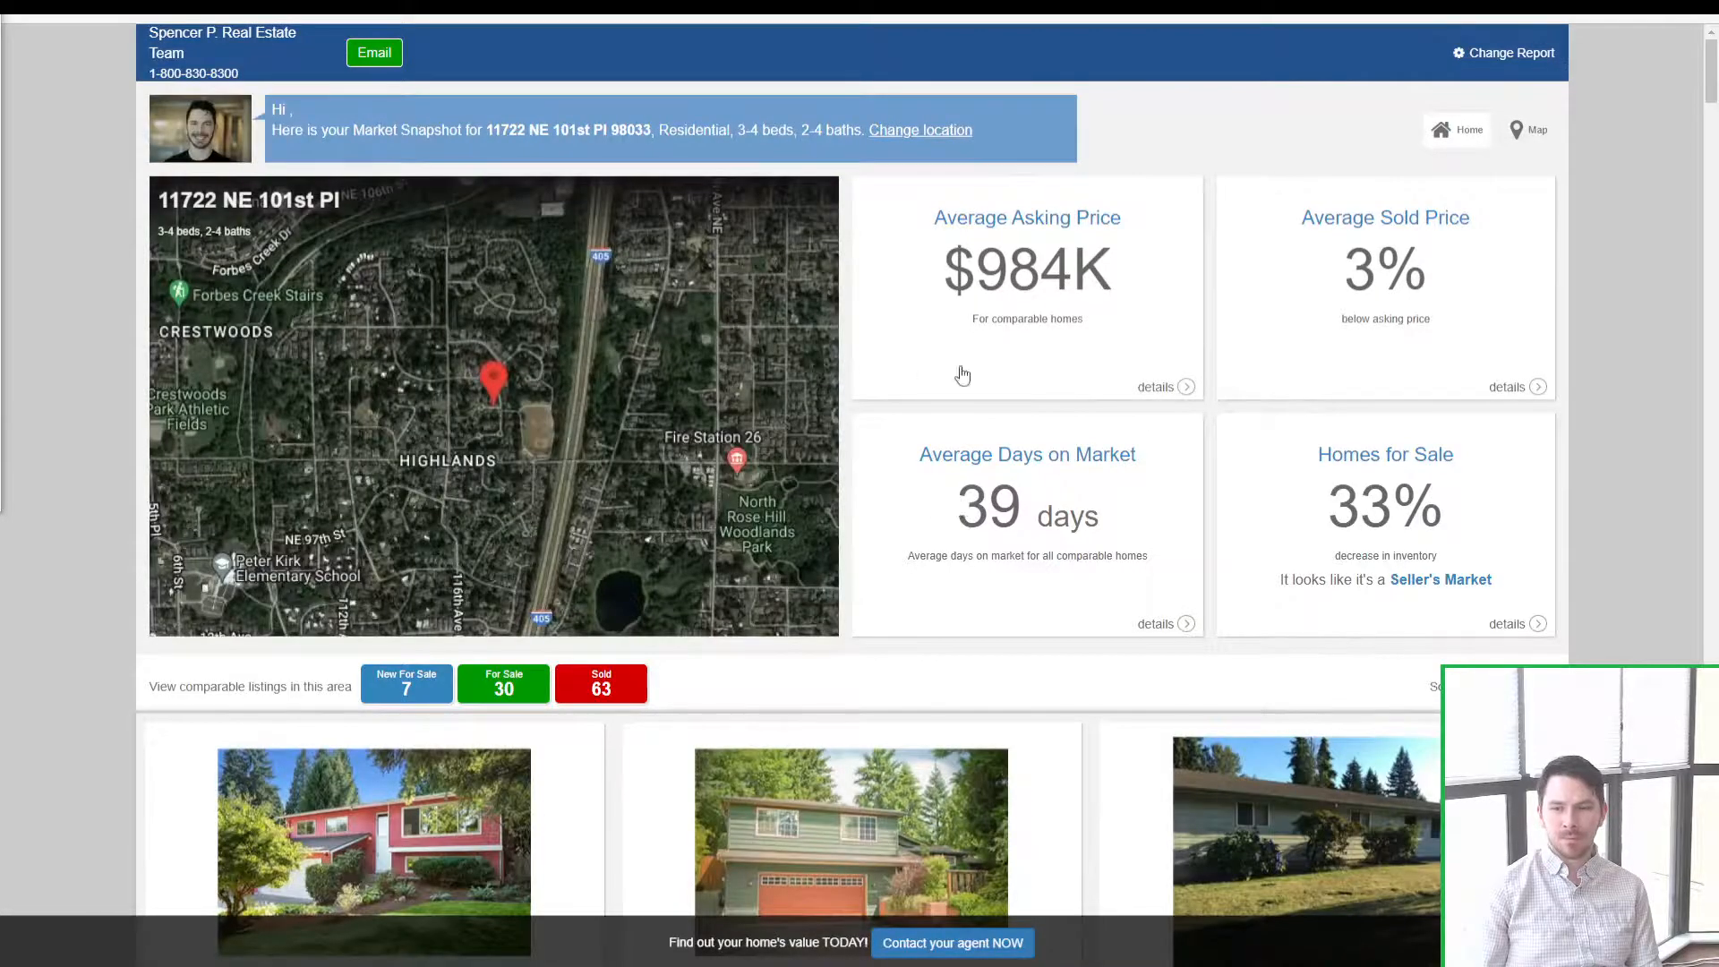
{"action": "scroll", "coordinate": [959, 372], "scroll_direction": "down", "scroll_amount": 6}
{"action": "scroll", "coordinate": [1083, 744], "scroll_direction": "up", "scroll_amount": 6}
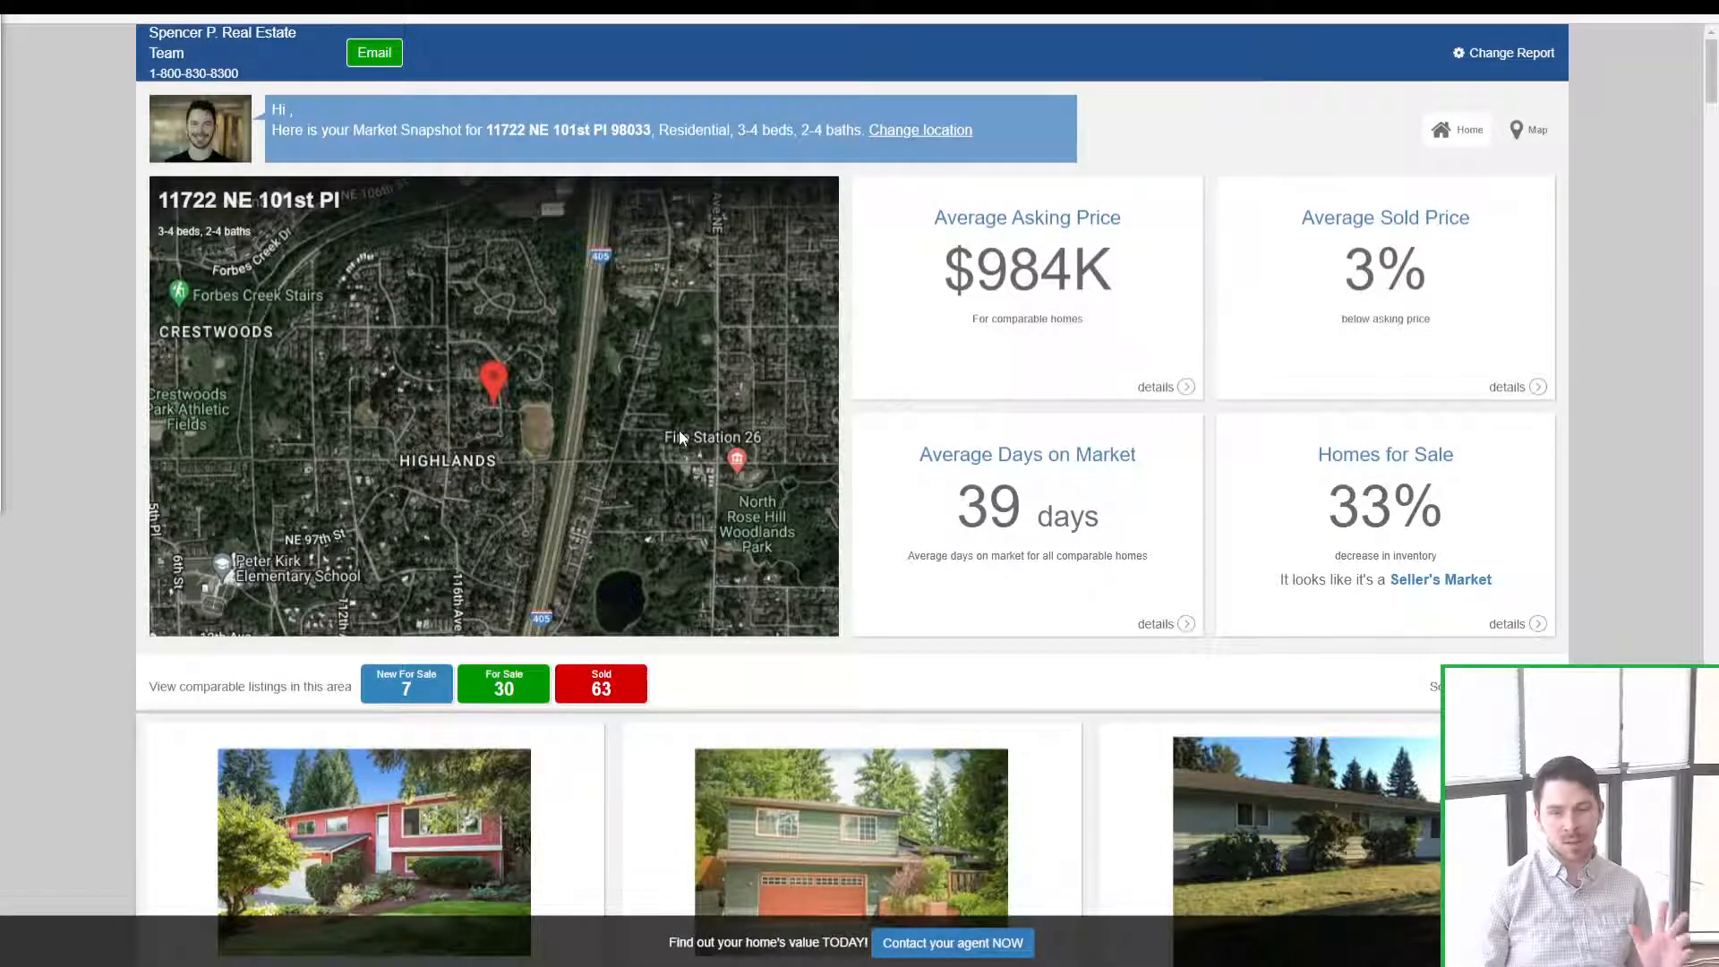
{"action": "left_click", "coordinate": [525, 808]}
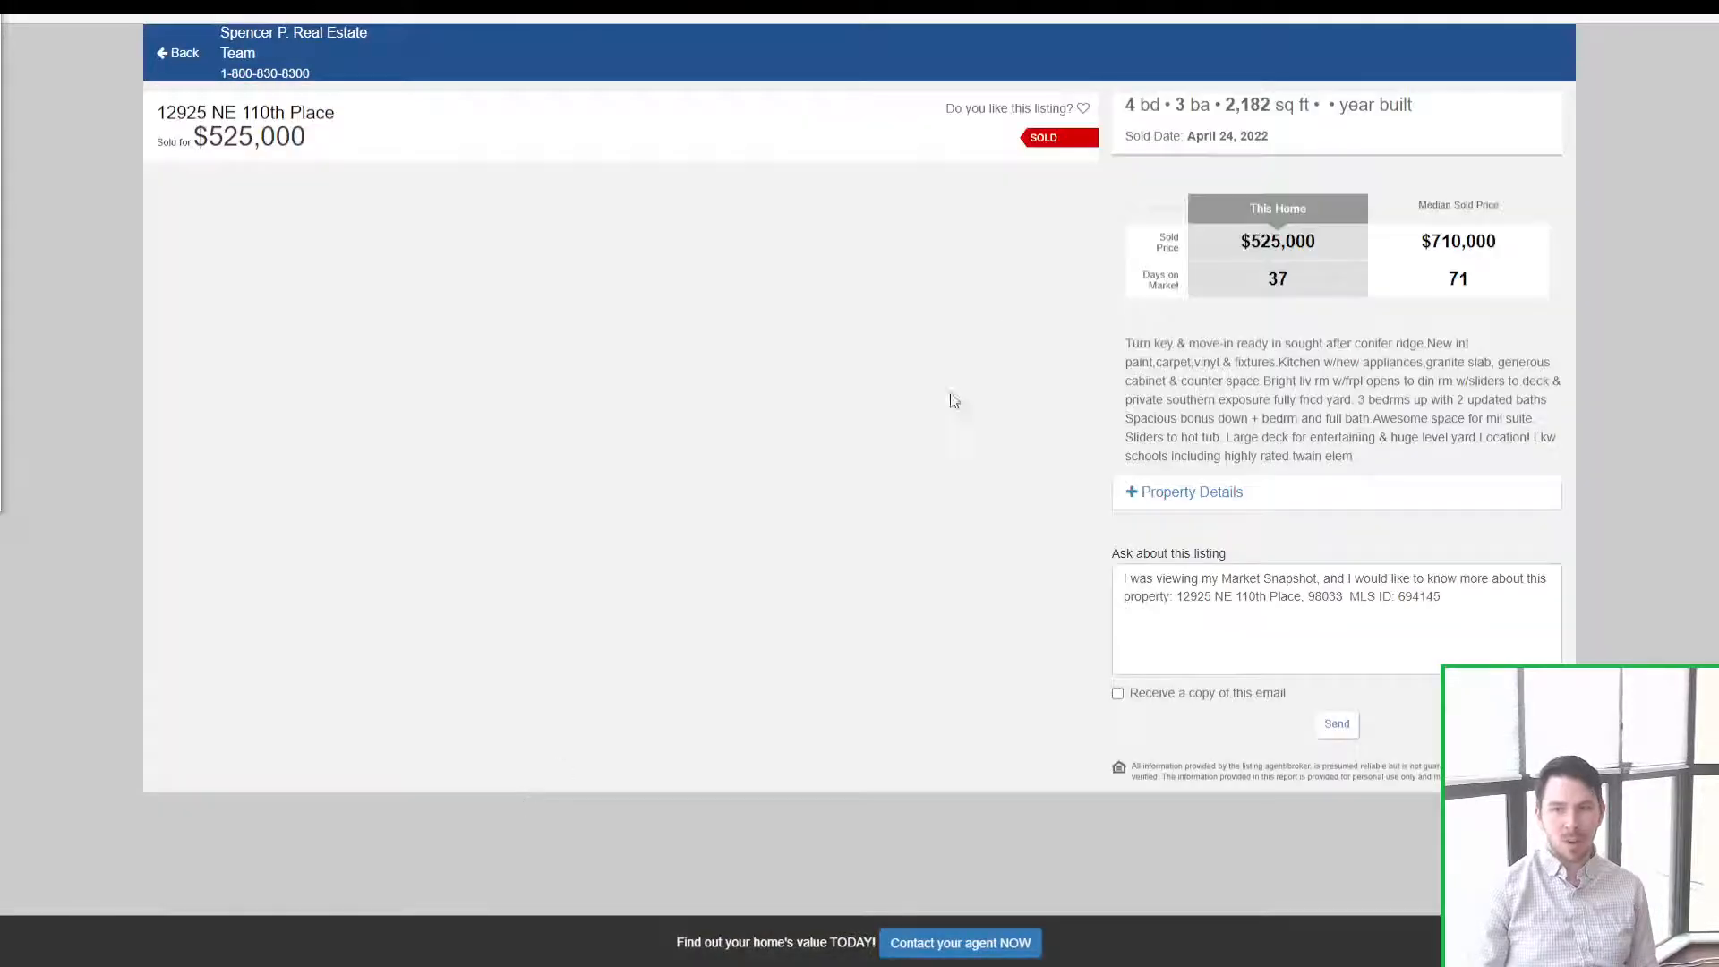
{"action": "left_click", "coordinate": [618, 189]}
{"action": "left_click", "coordinate": [421, 150]}
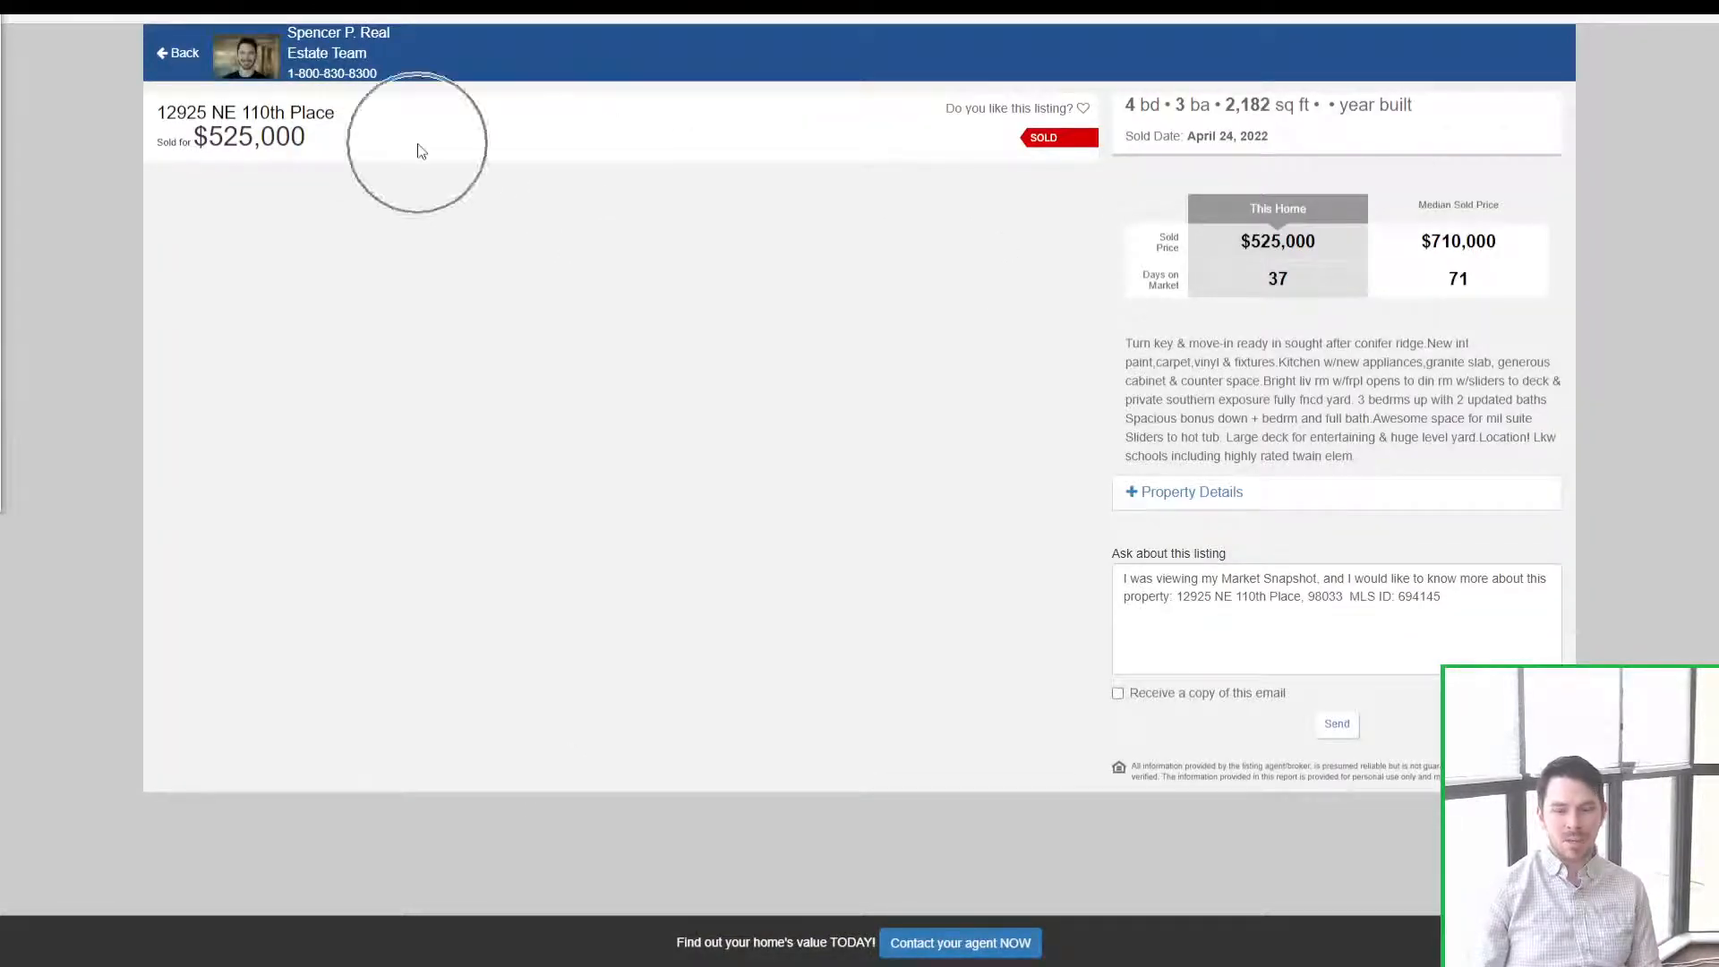
{"action": "left_click", "coordinate": [178, 53]}
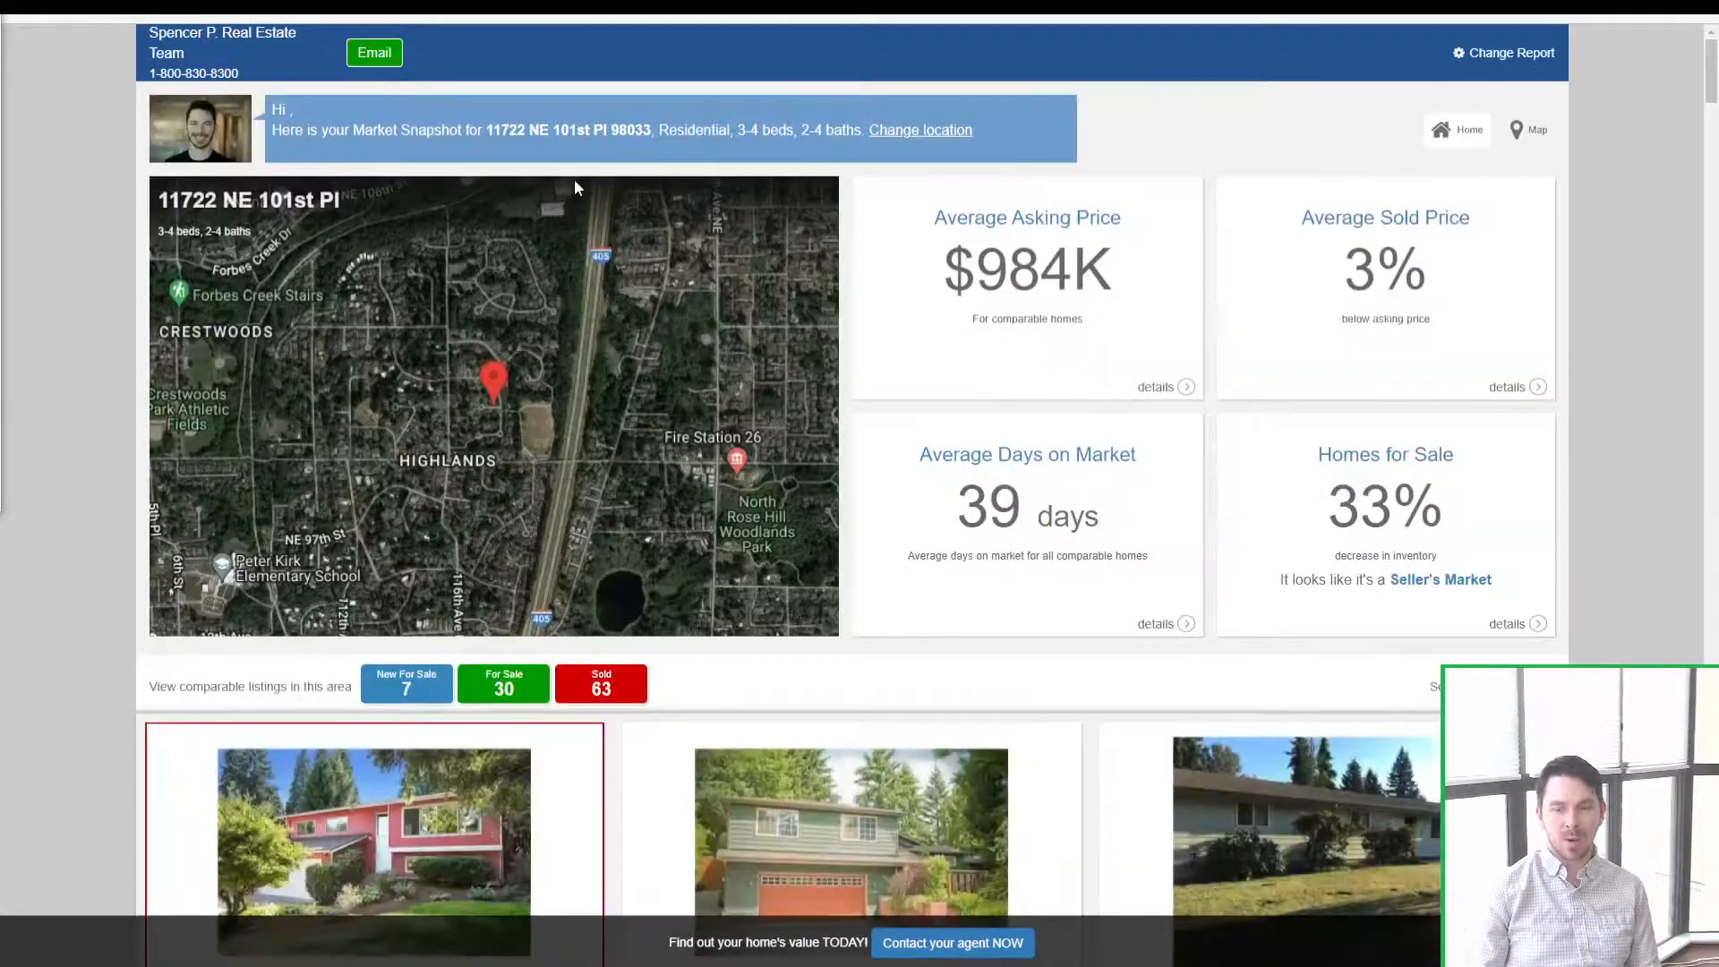
Step: Show the comparable listings on the interactive map
{"action": "scroll", "coordinate": [573, 179], "scroll_direction": "down", "scroll_amount": 6}
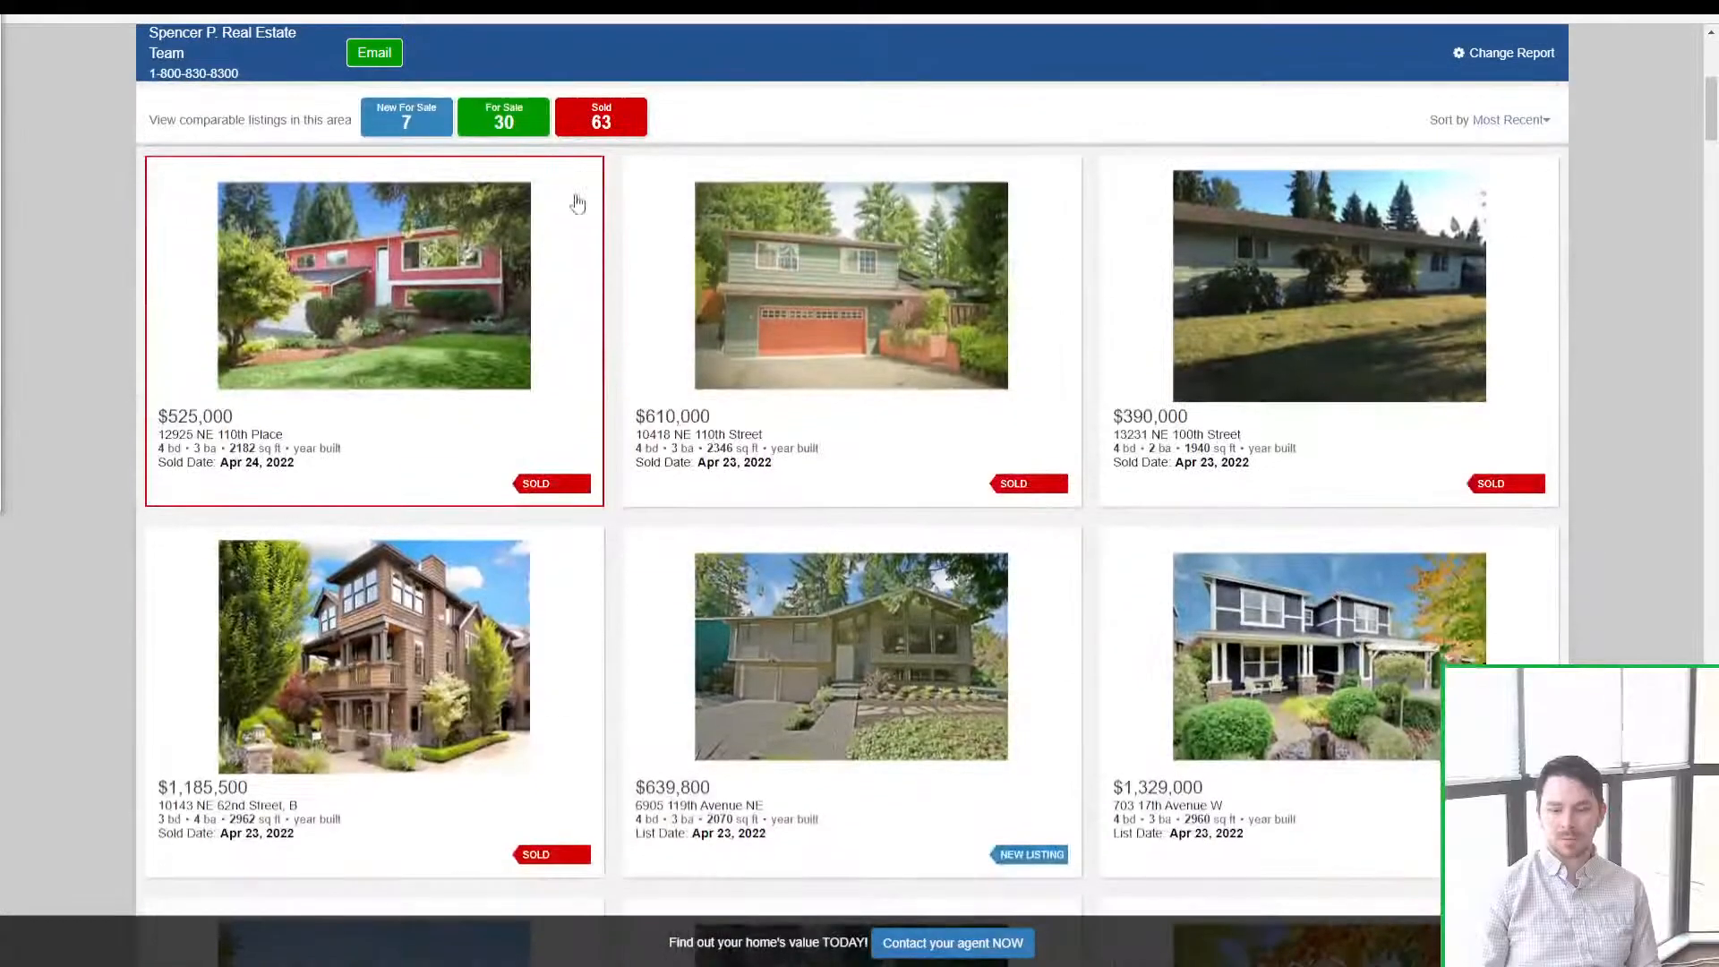
{"action": "scroll", "coordinate": [571, 199], "scroll_direction": "up", "scroll_amount": 6}
{"action": "left_click", "coordinate": [627, 368]}
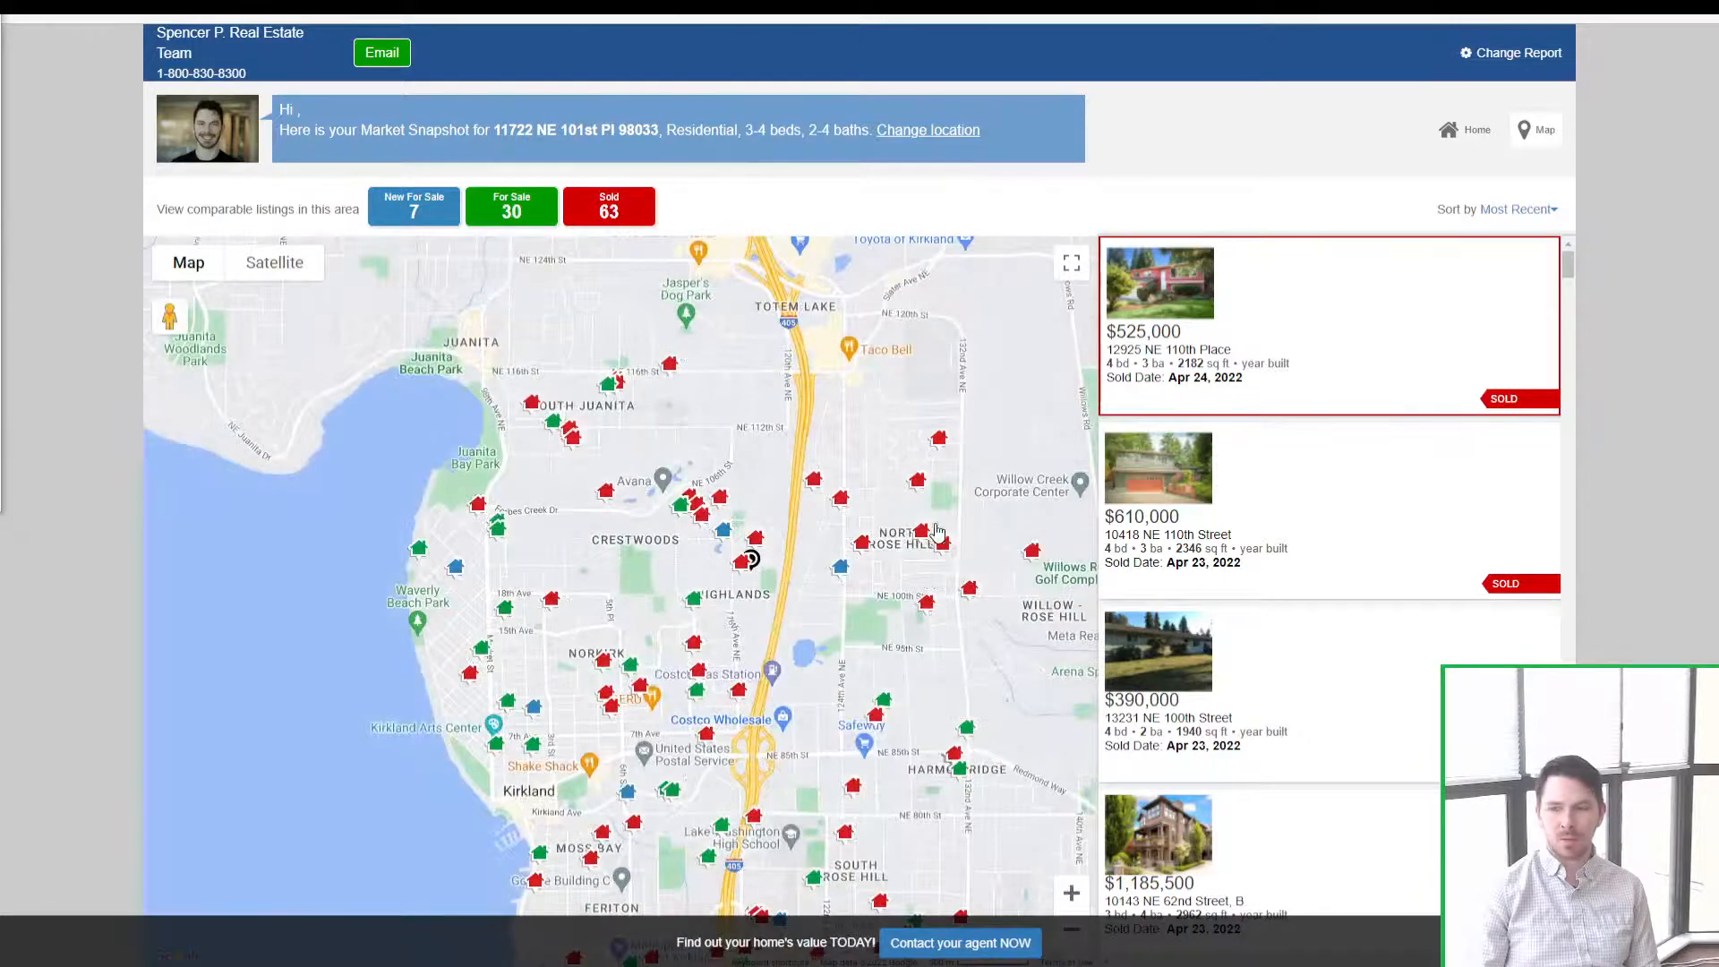
{"action": "scroll", "coordinate": [936, 531], "scroll_direction": "down", "scroll_amount": 1}
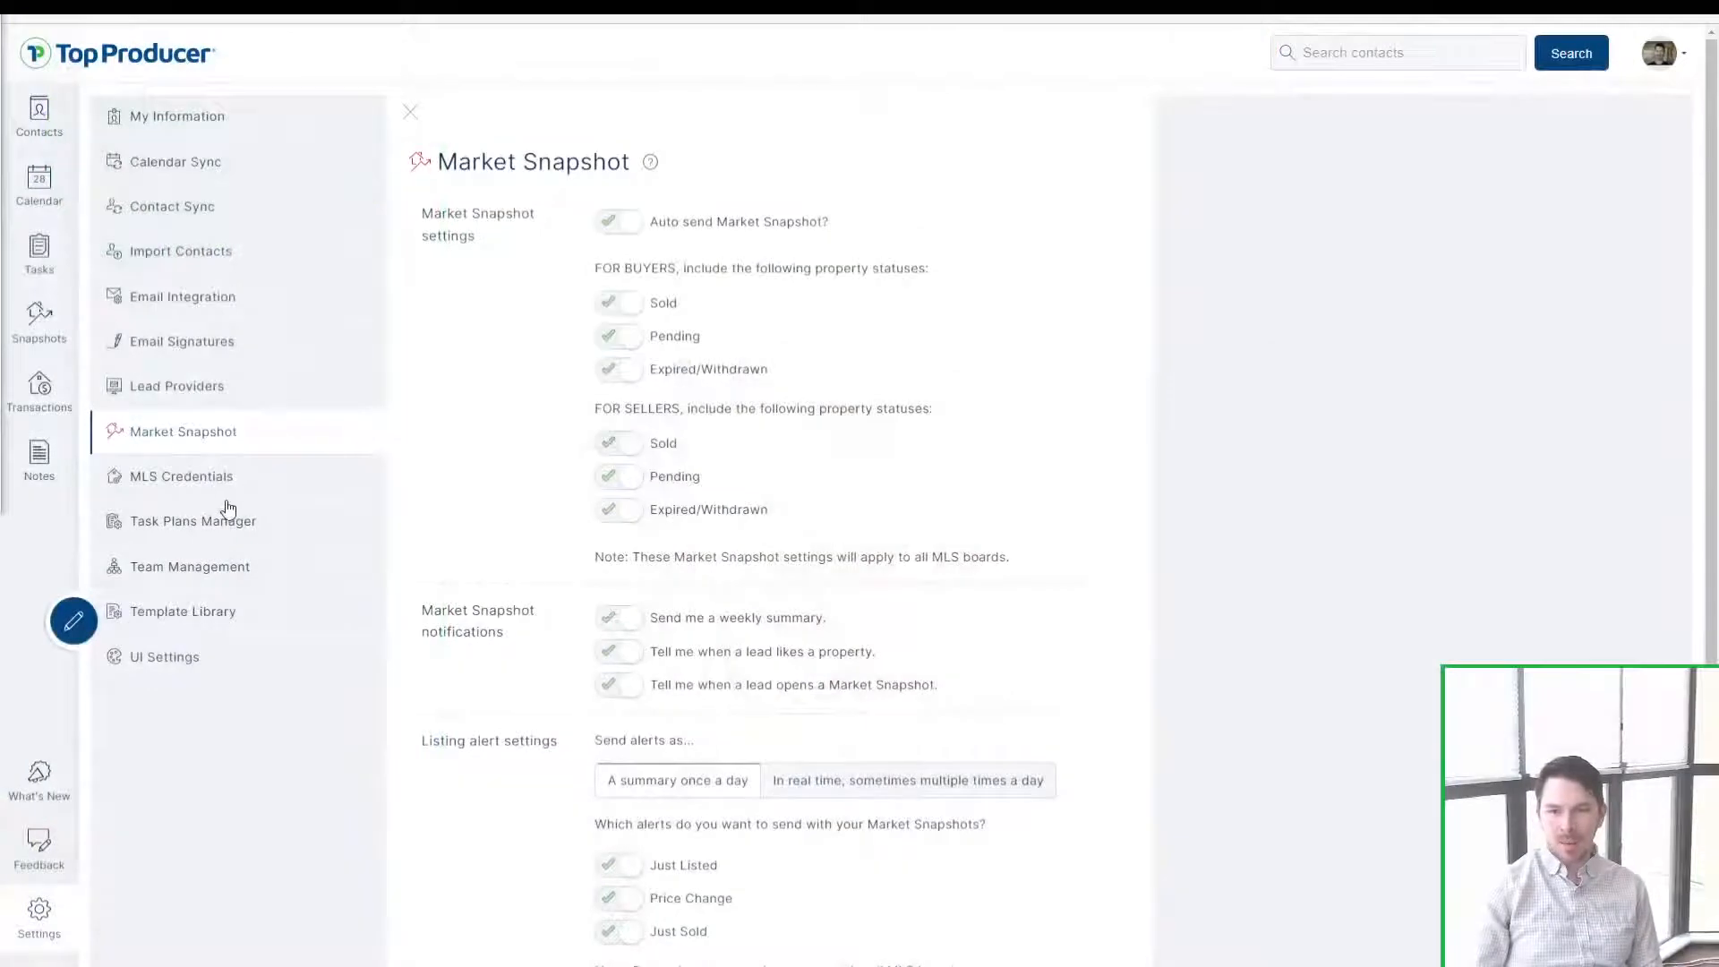
Step: Open MLS Credentials to see The MLS, NWMLS and CRISNet MLS listed as valid
{"action": "left_click", "coordinate": [217, 475]}
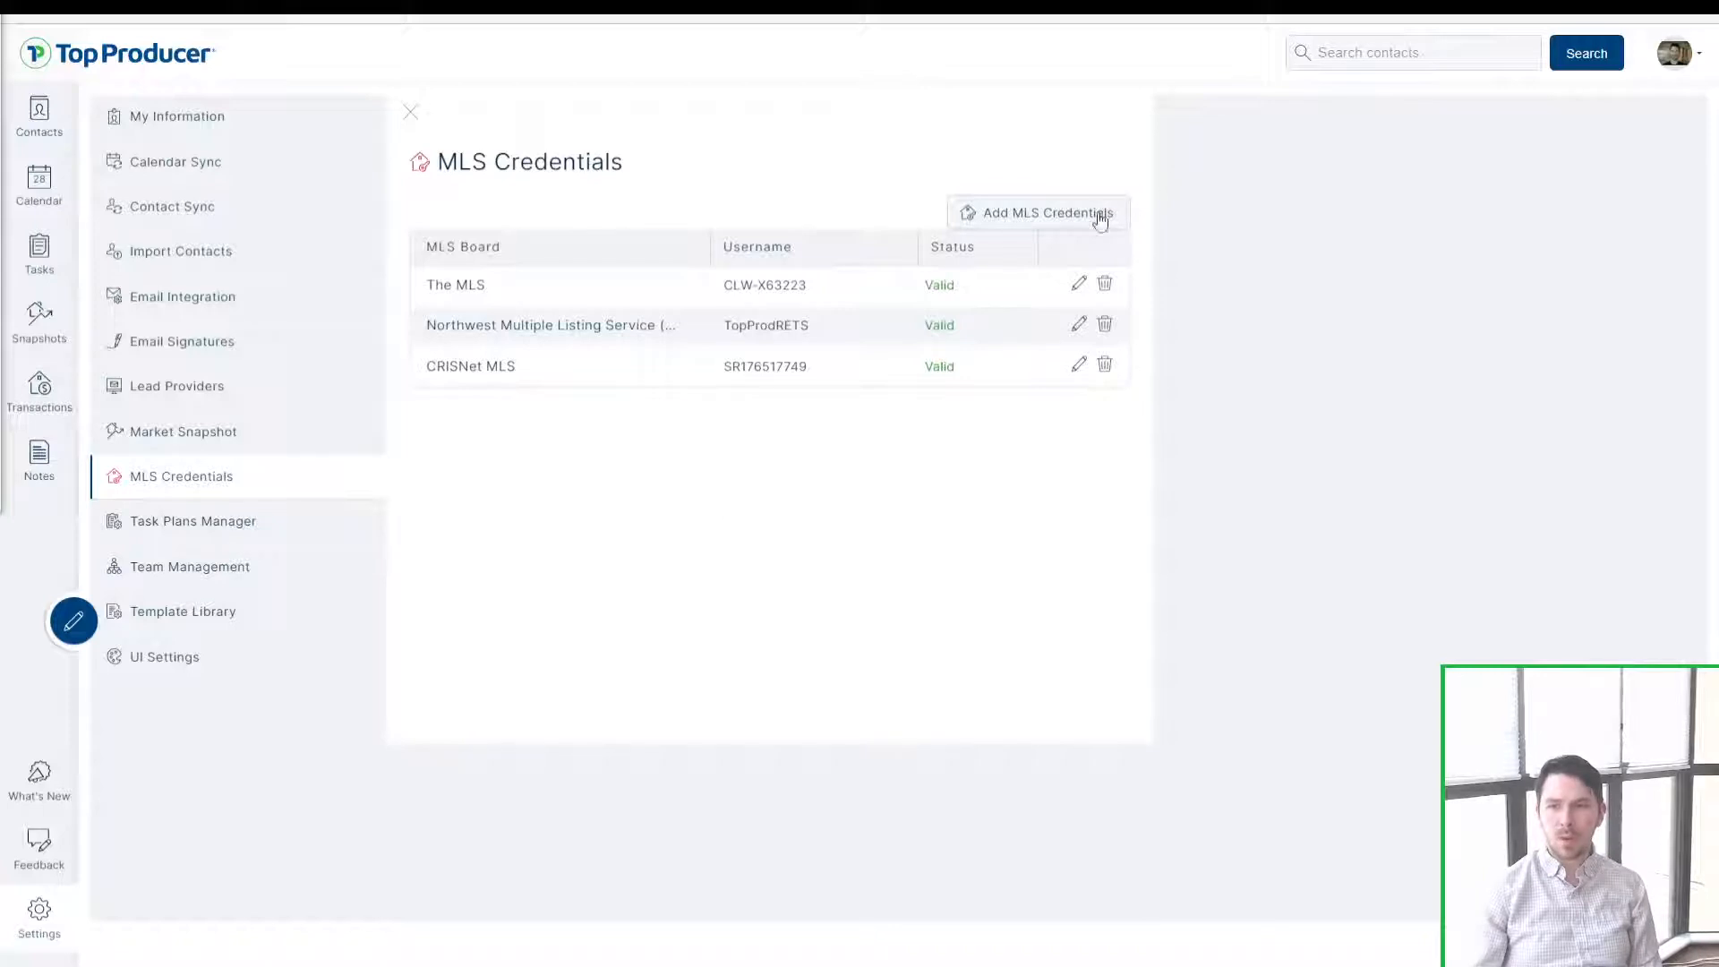
Step: Start a new MLS credential, searching boards and choosing Real Estate Board of Greater Vancouver
{"action": "left_click", "coordinate": [979, 214]}
{"action": "left_click", "coordinate": [800, 414]}
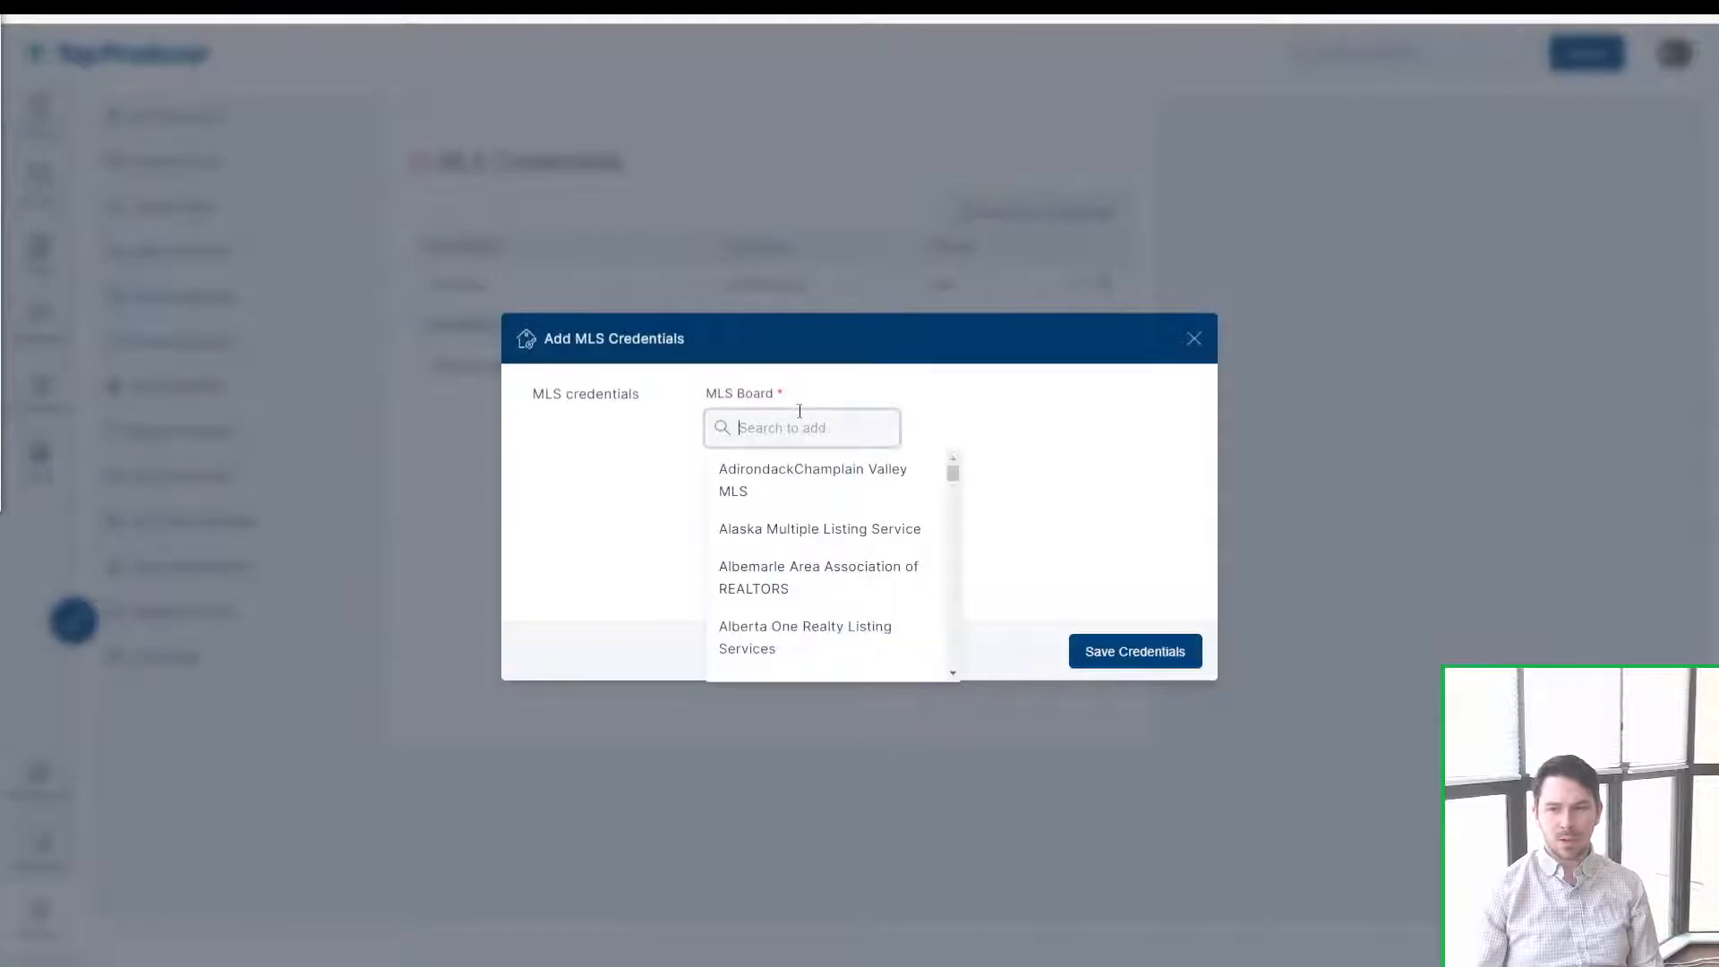
{"action": "scroll", "coordinate": [772, 515], "scroll_direction": "down", "scroll_amount": 2}
{"action": "scroll", "coordinate": [772, 515], "scroll_direction": "down", "scroll_amount": 3}
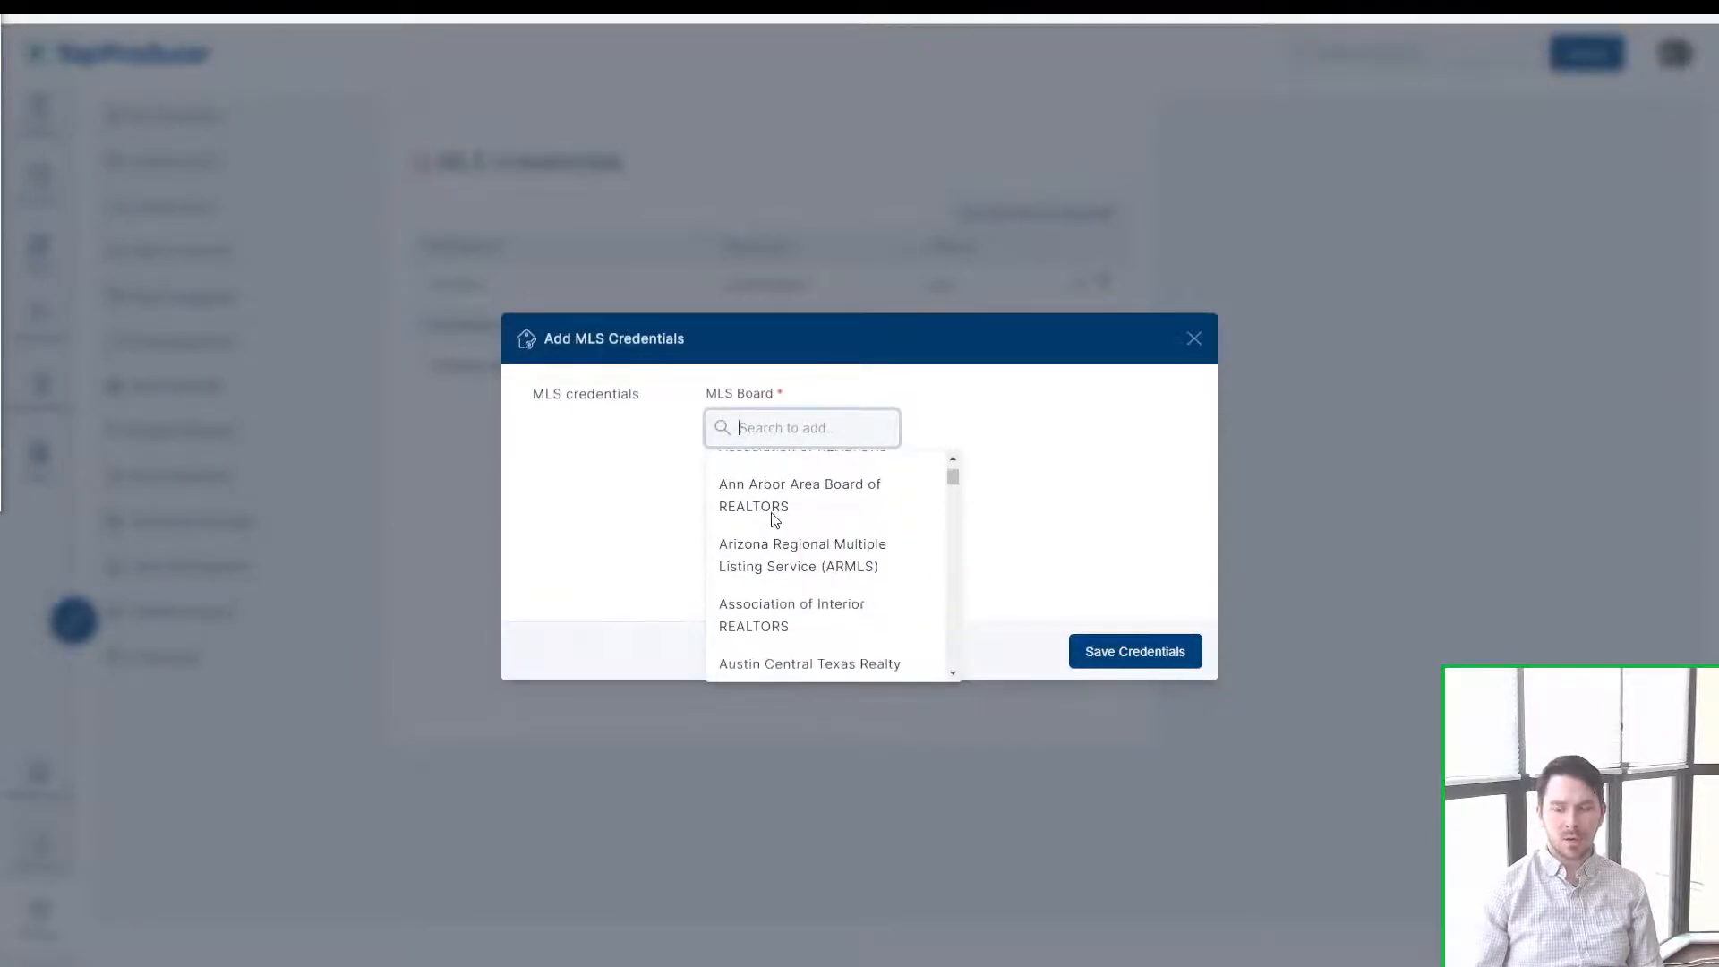
{"action": "scroll", "coordinate": [766, 502], "scroll_direction": "up", "scroll_amount": 5}
{"action": "left_click", "coordinate": [794, 429]}
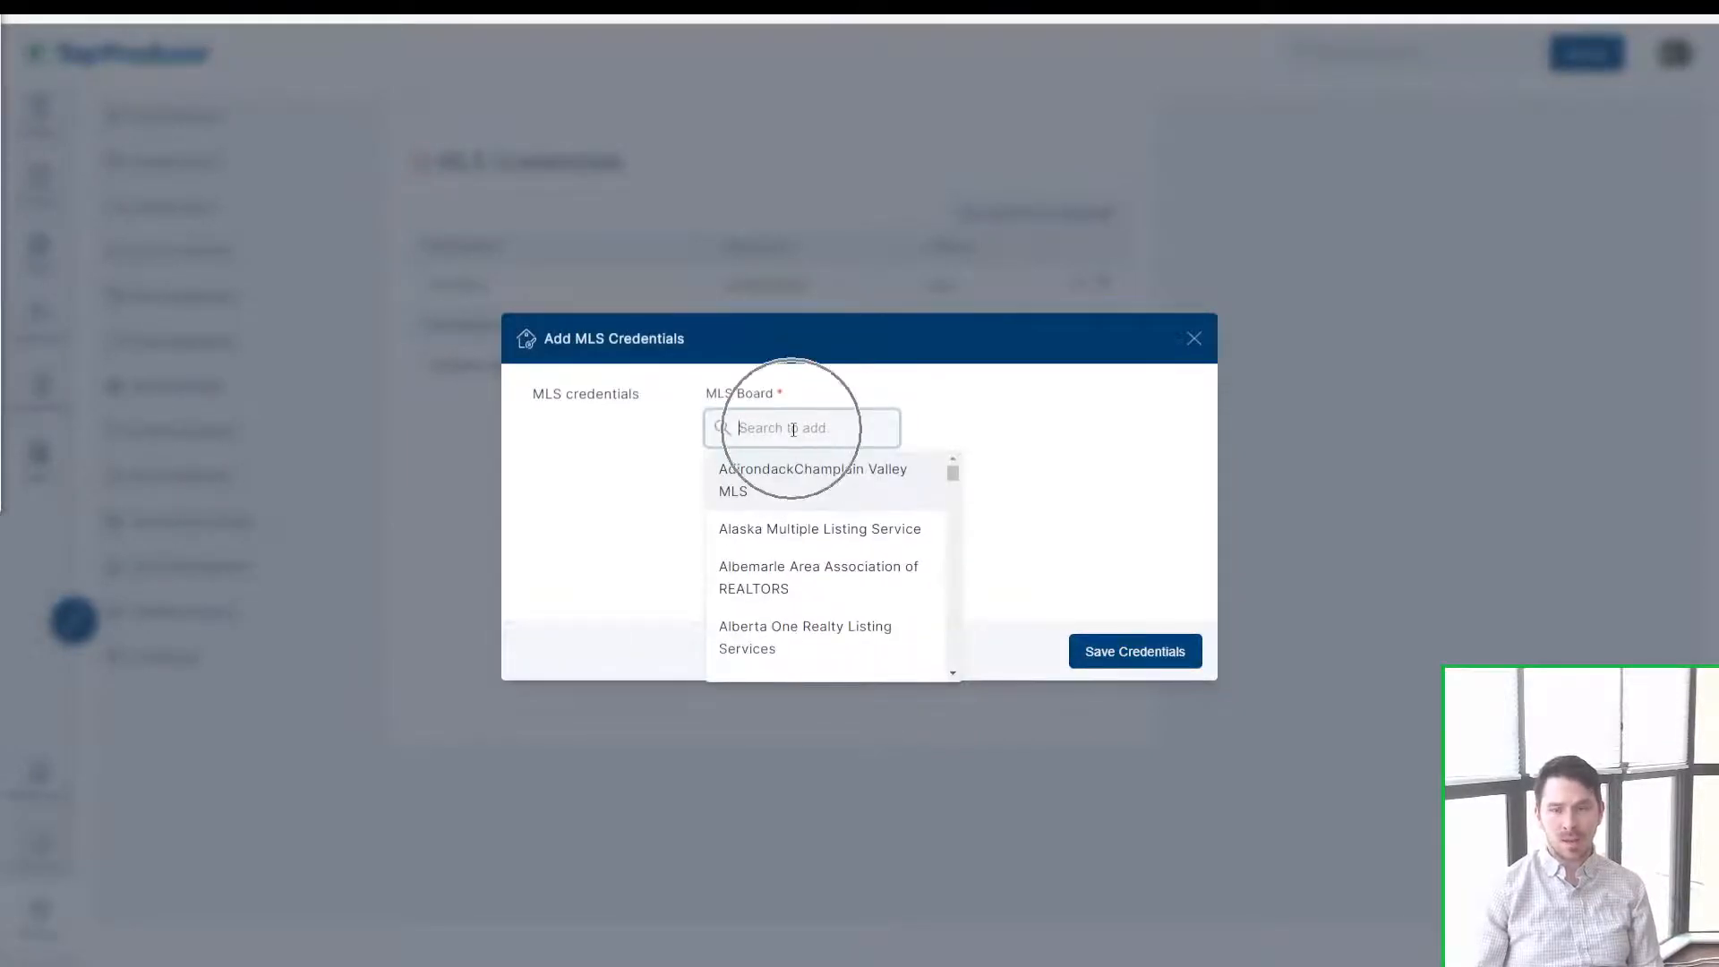
{"action": "type", "text": "mibo"}
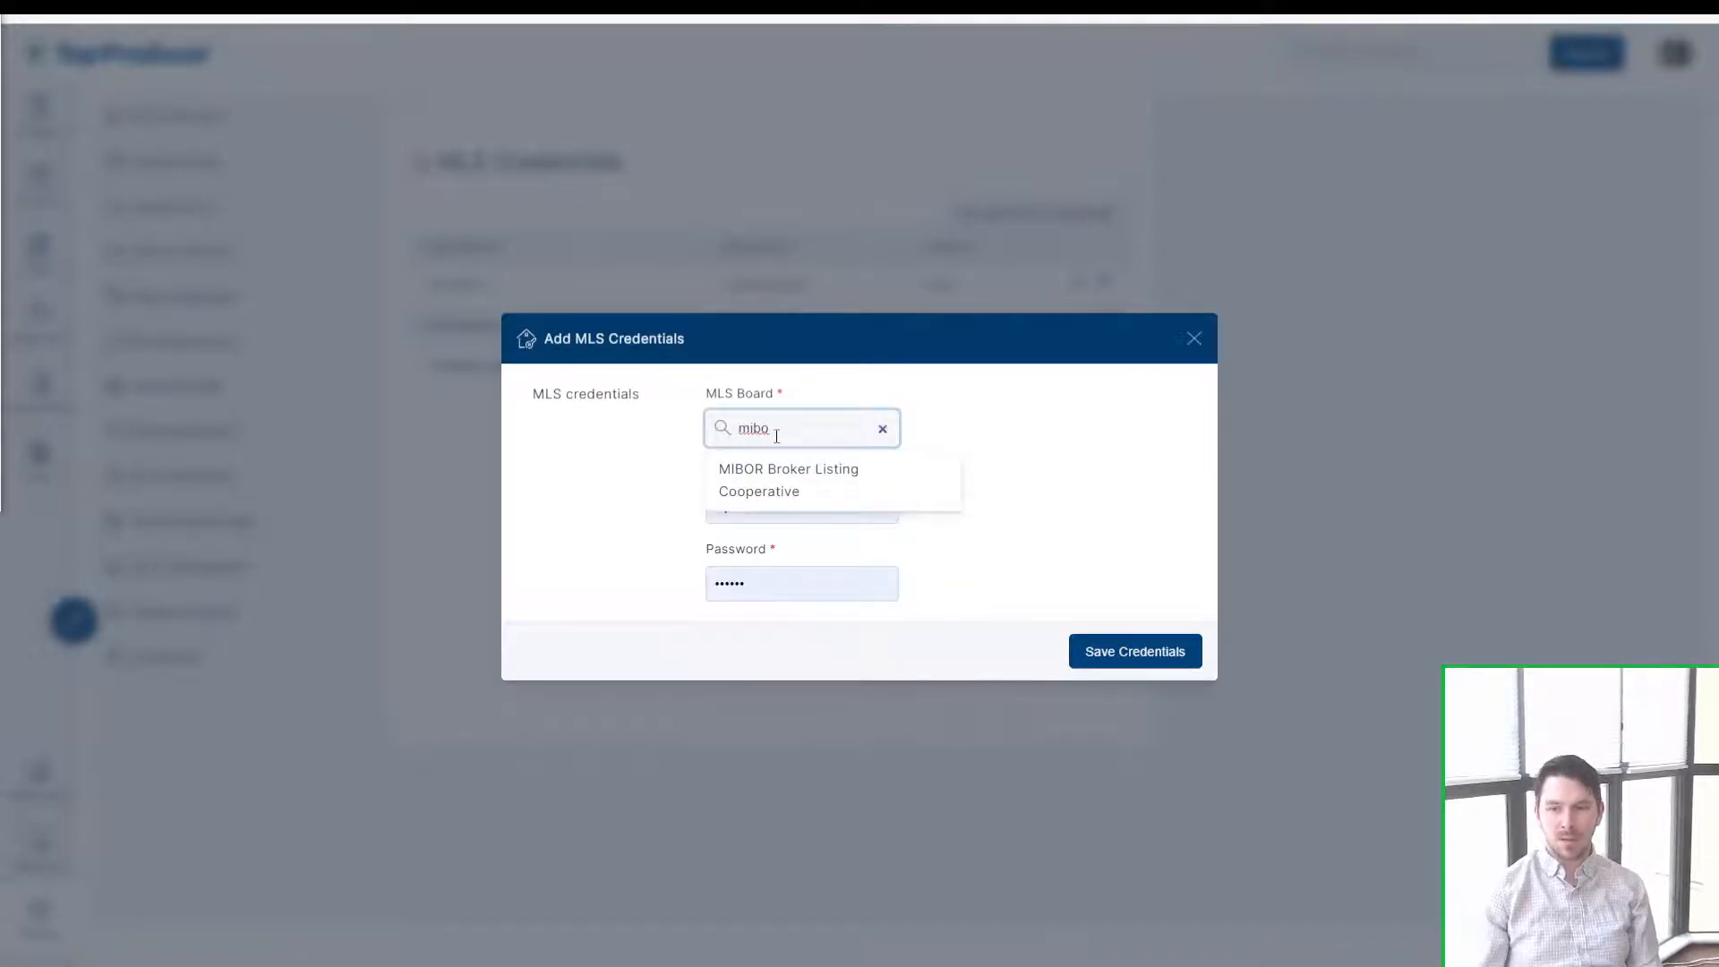
{"action": "left_click", "coordinate": [756, 485]}
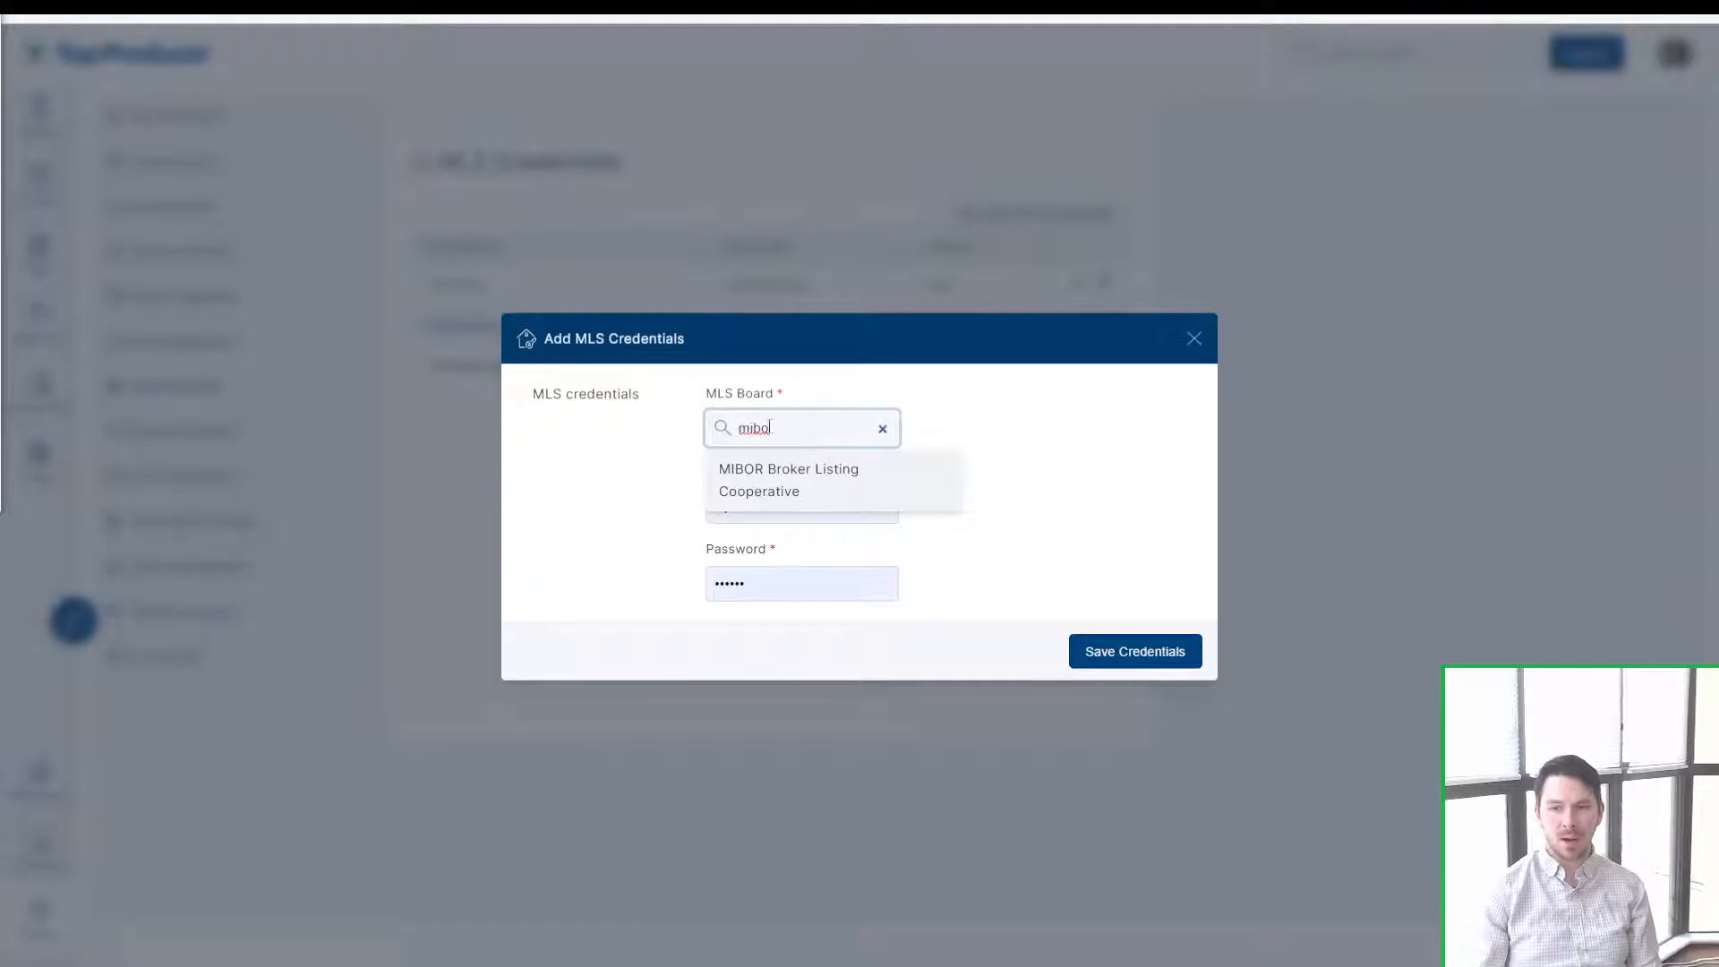
{"action": "key", "text": "ctrl+a"}
{"action": "type", "text": "crmls"}
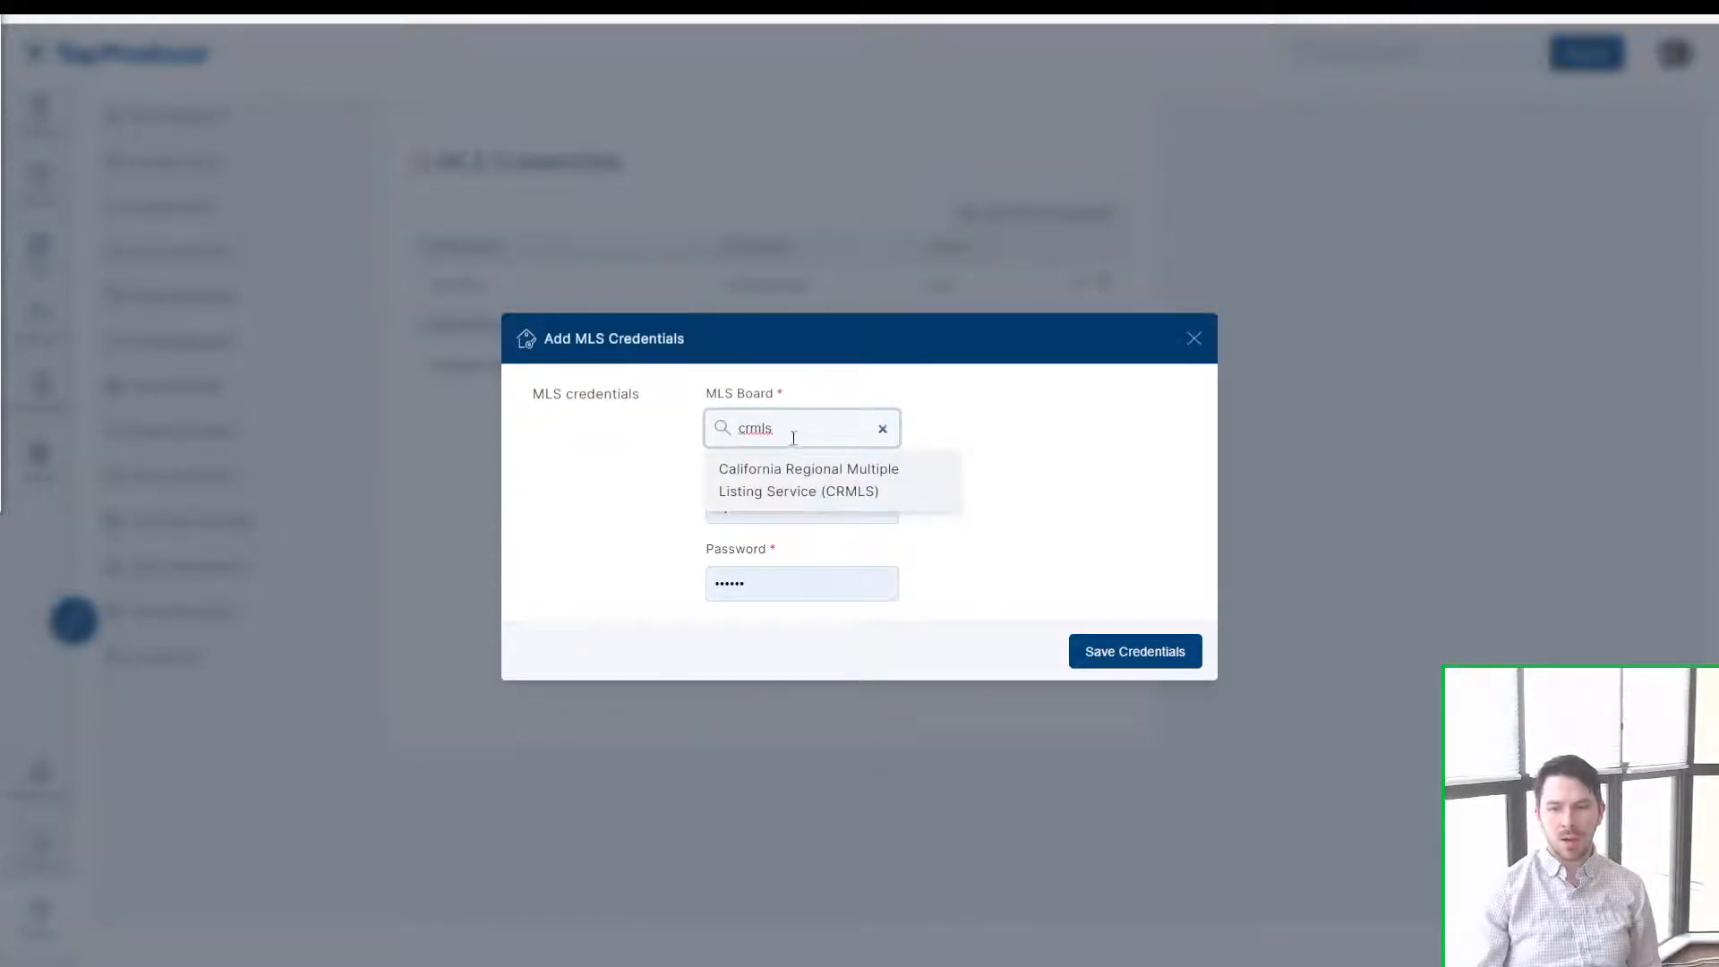
{"action": "key", "text": "ctrl+a"}
{"action": "type", "text": "vanc"}
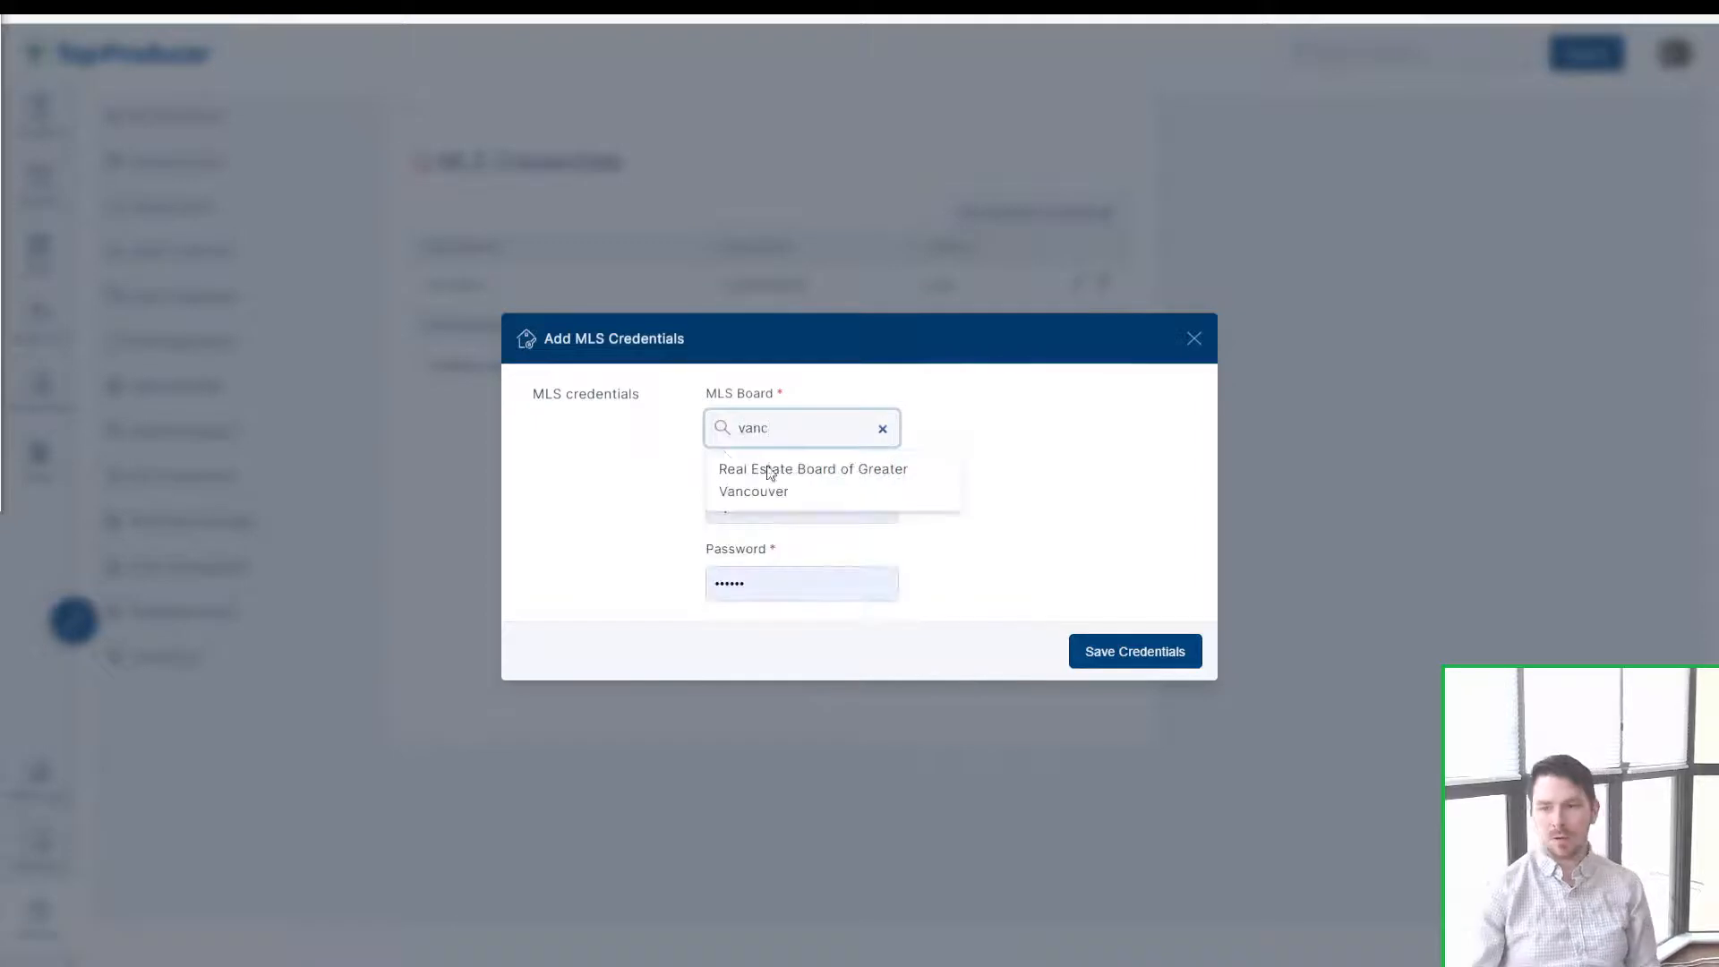
{"action": "left_click", "coordinate": [792, 468]}
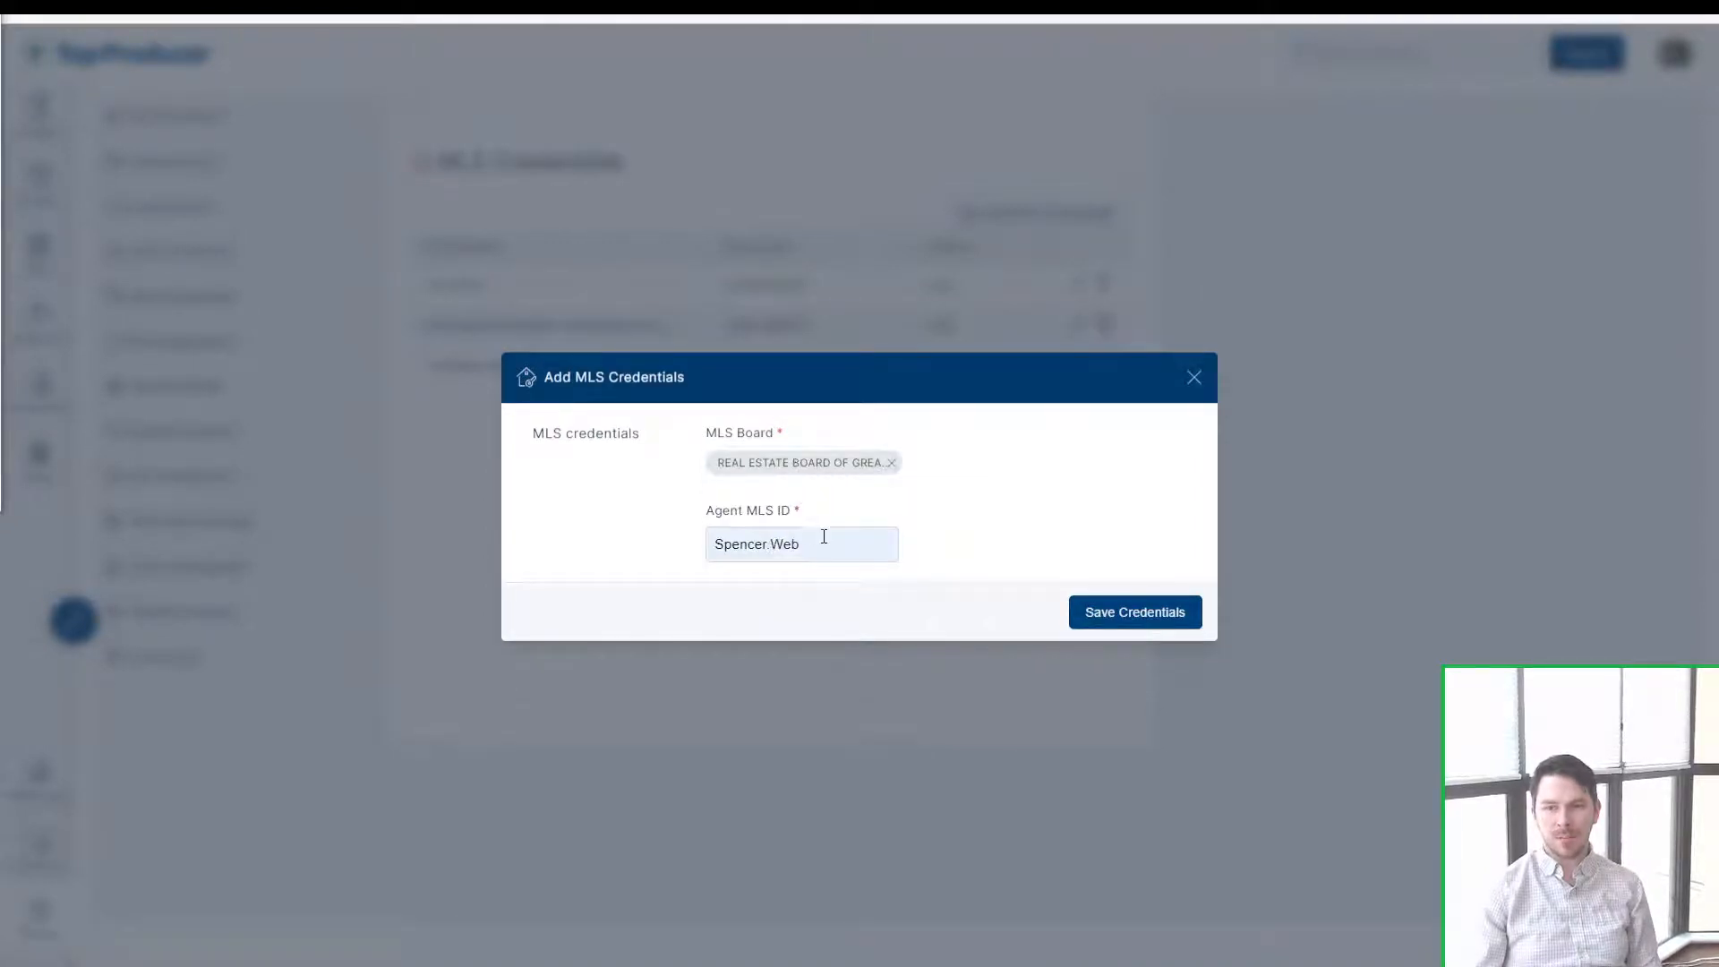
Step: Replace the autofilled value with the agent MLS ID
{"action": "left_click", "coordinate": [823, 536]}
{"action": "key", "text": "ctrl+a"}
{"action": "type", "text": "SP1234"}
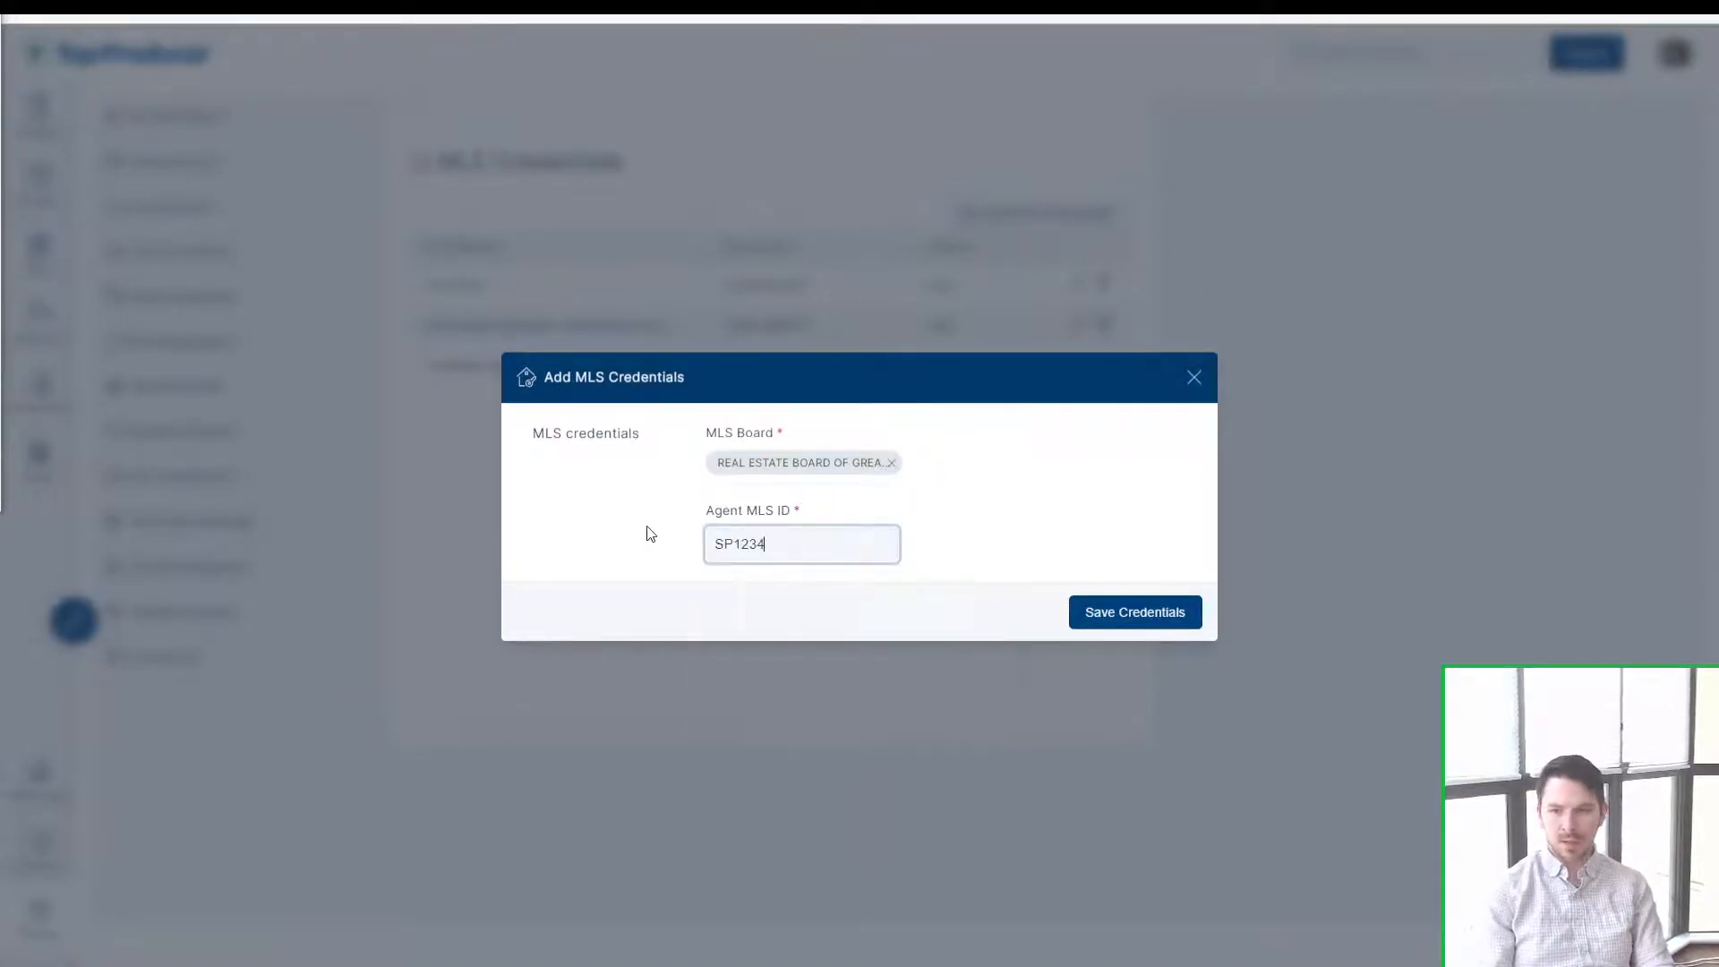
{"action": "type", "text": "5"}
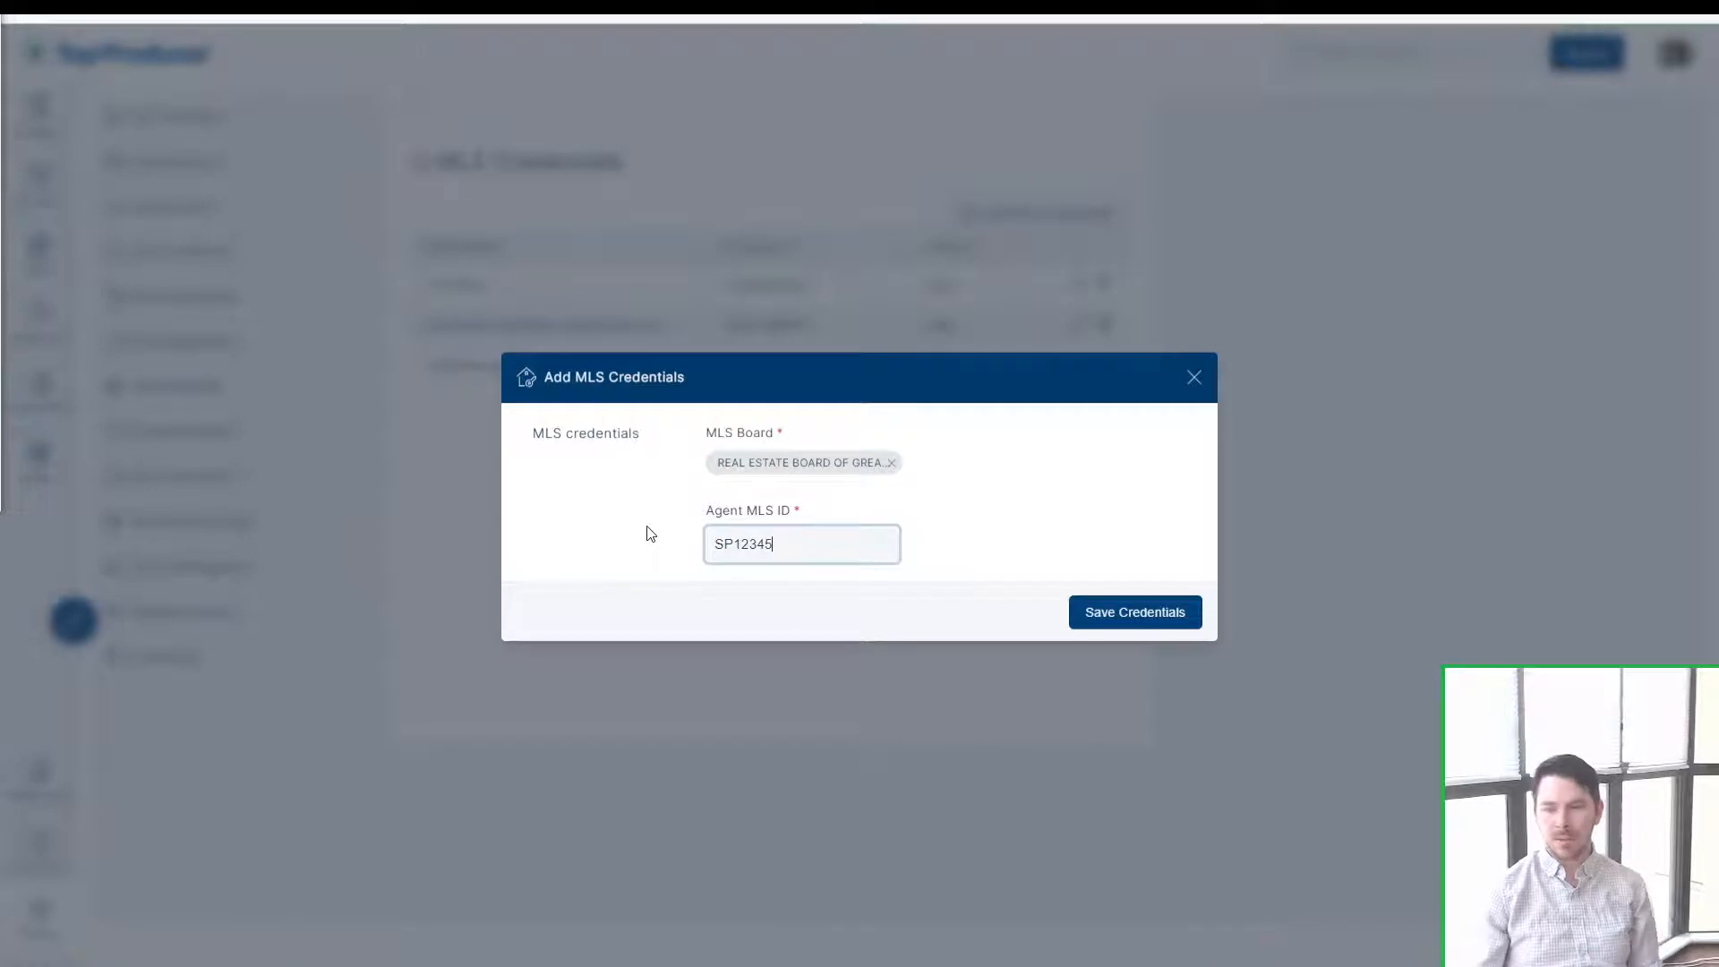
{"action": "left_click", "coordinate": [1056, 520]}
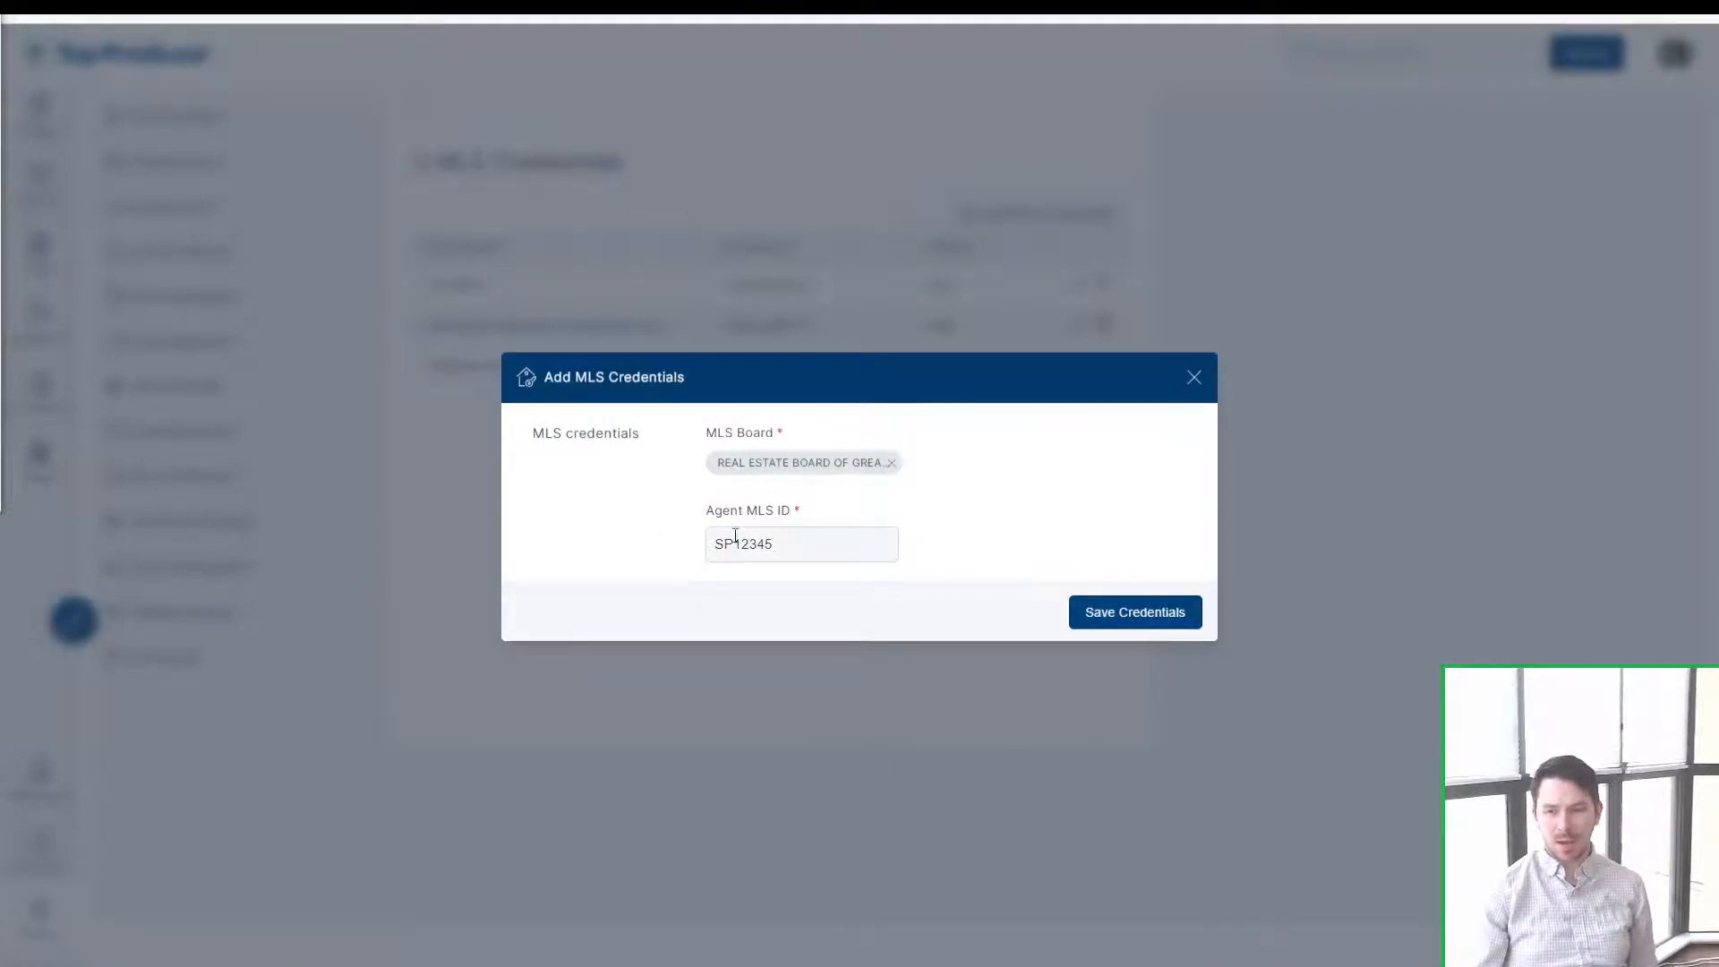
{"action": "left_click_drag", "start_coordinate": [731, 542], "coordinate": [707, 544]}
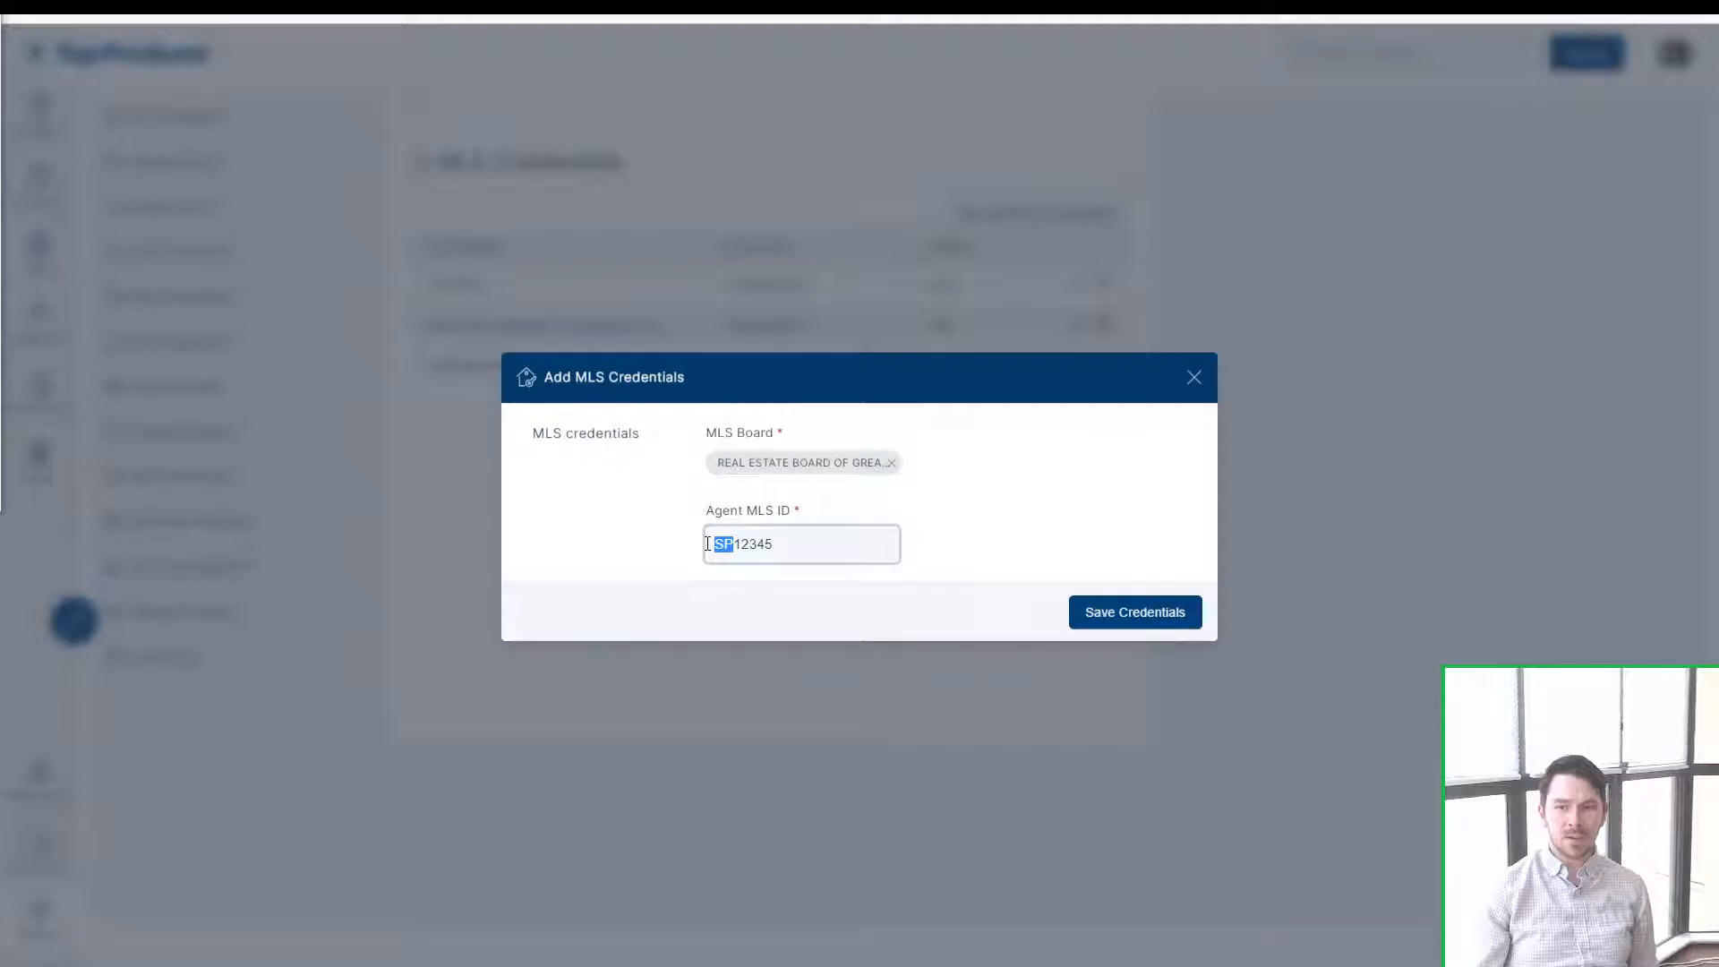
{"action": "left_click", "coordinate": [780, 547]}
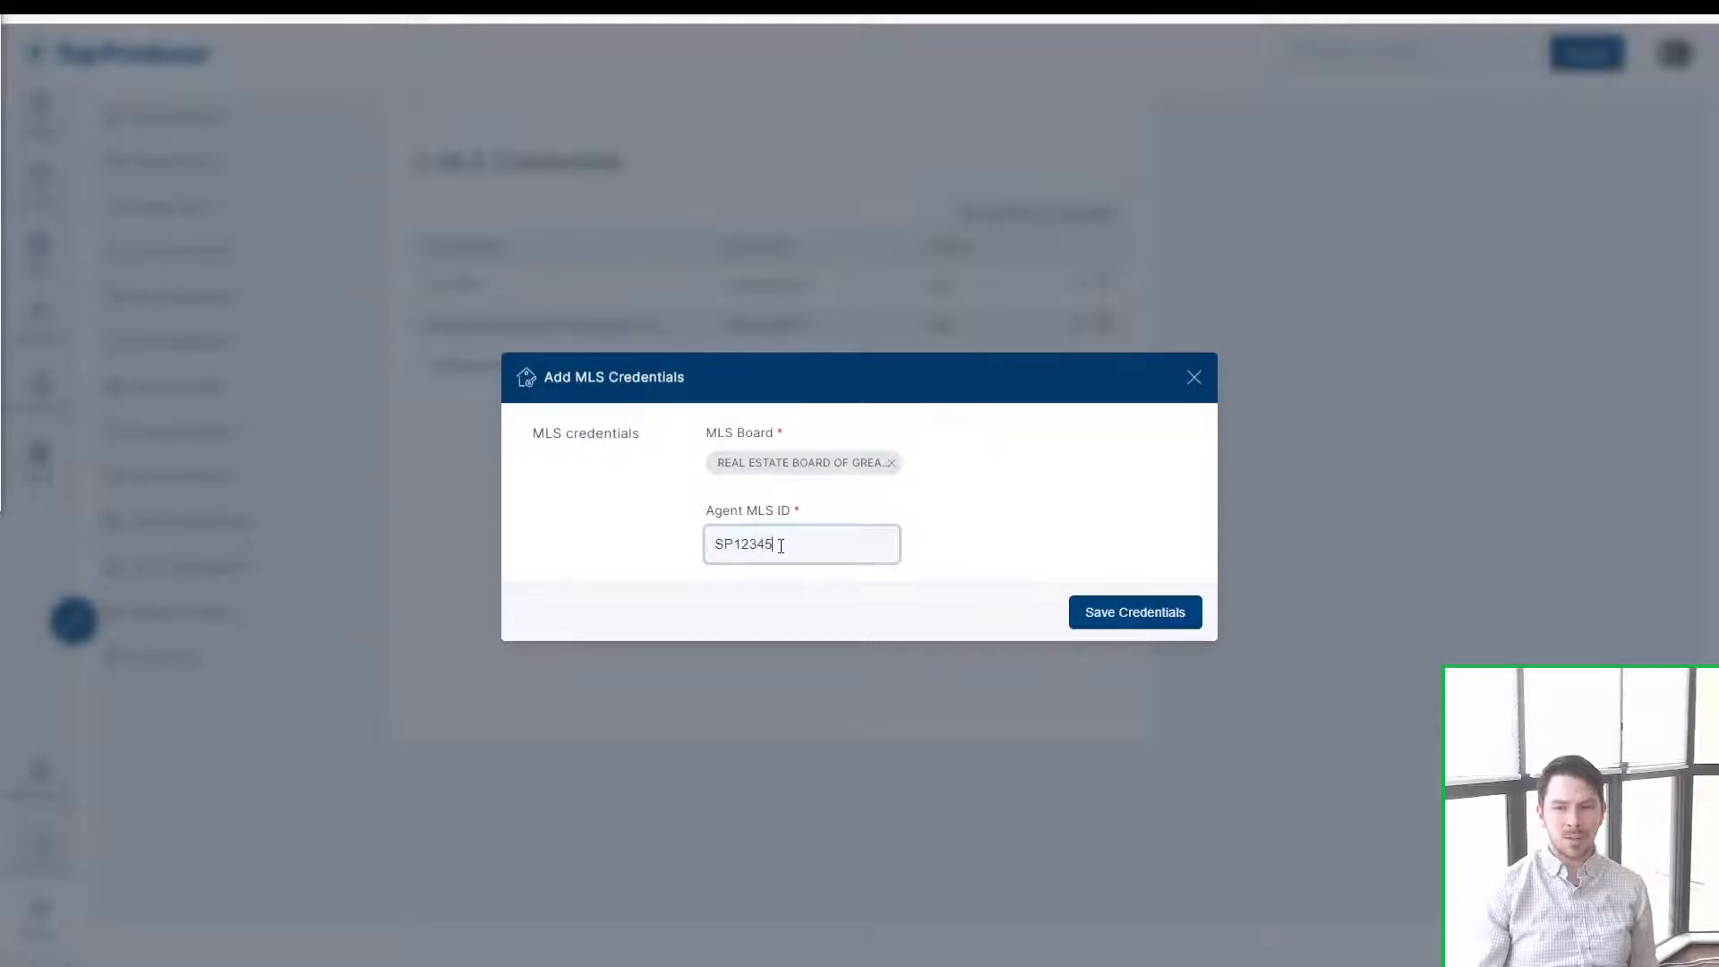
{"action": "left_click_drag", "start_coordinate": [733, 544], "coordinate": [695, 552]}
{"action": "left_click", "coordinate": [636, 534]}
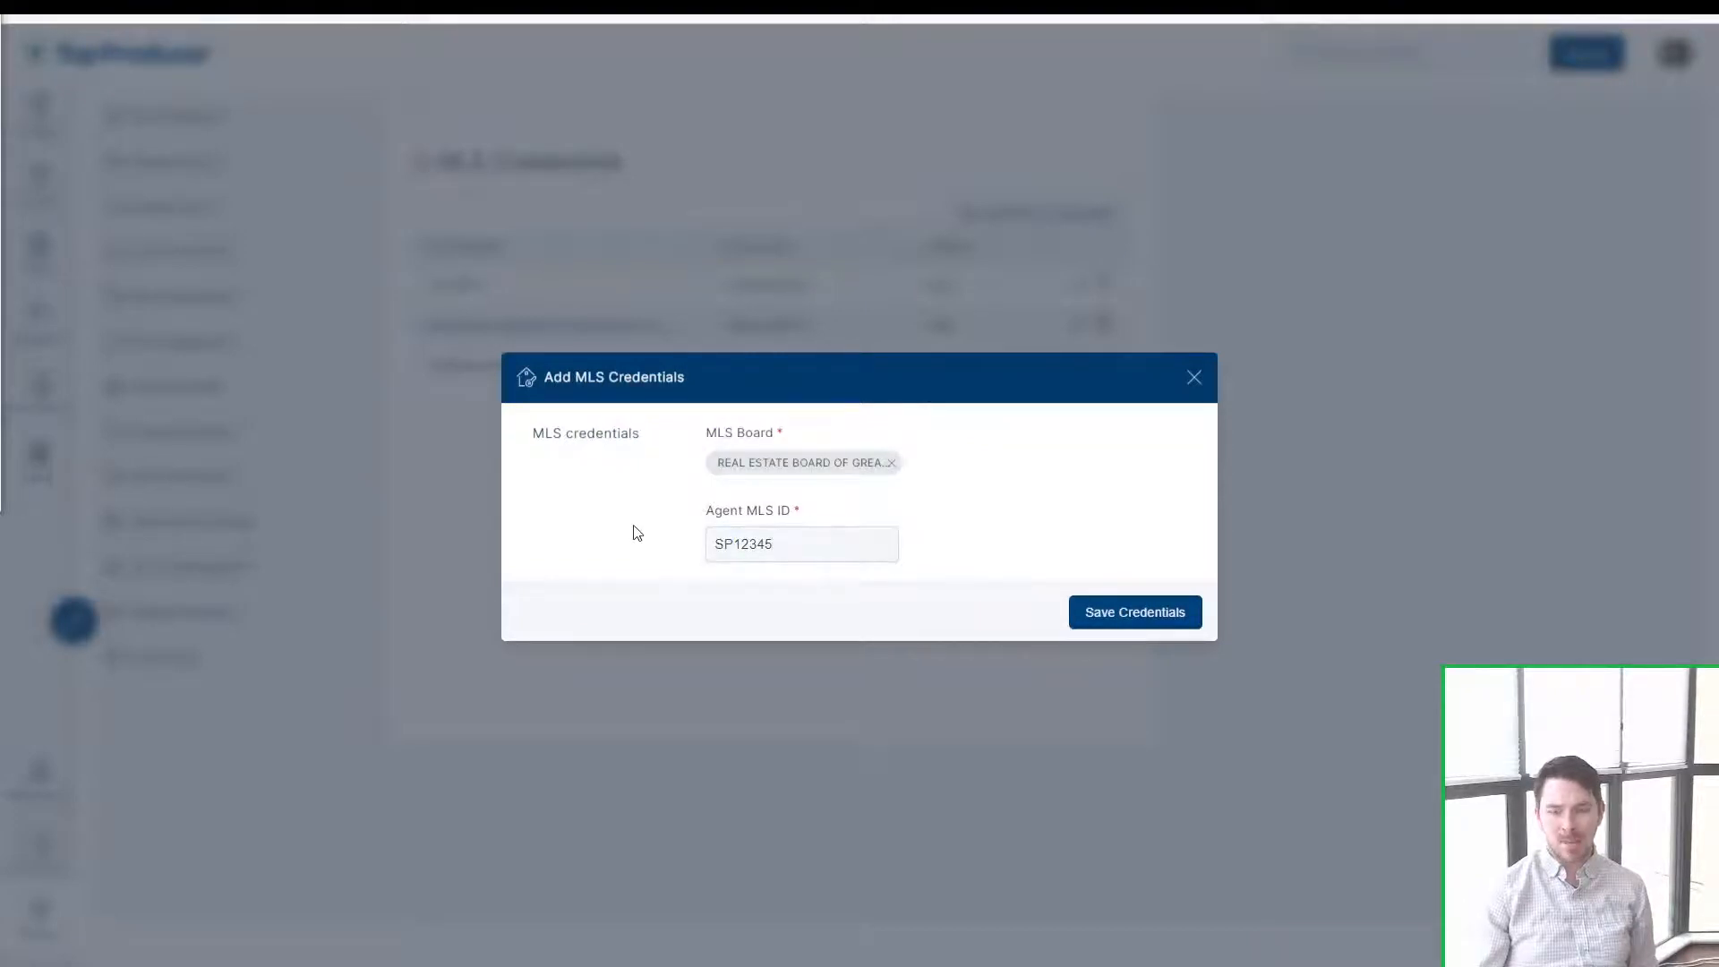
{"action": "left_click_drag", "start_coordinate": [735, 542], "coordinate": [668, 541]}
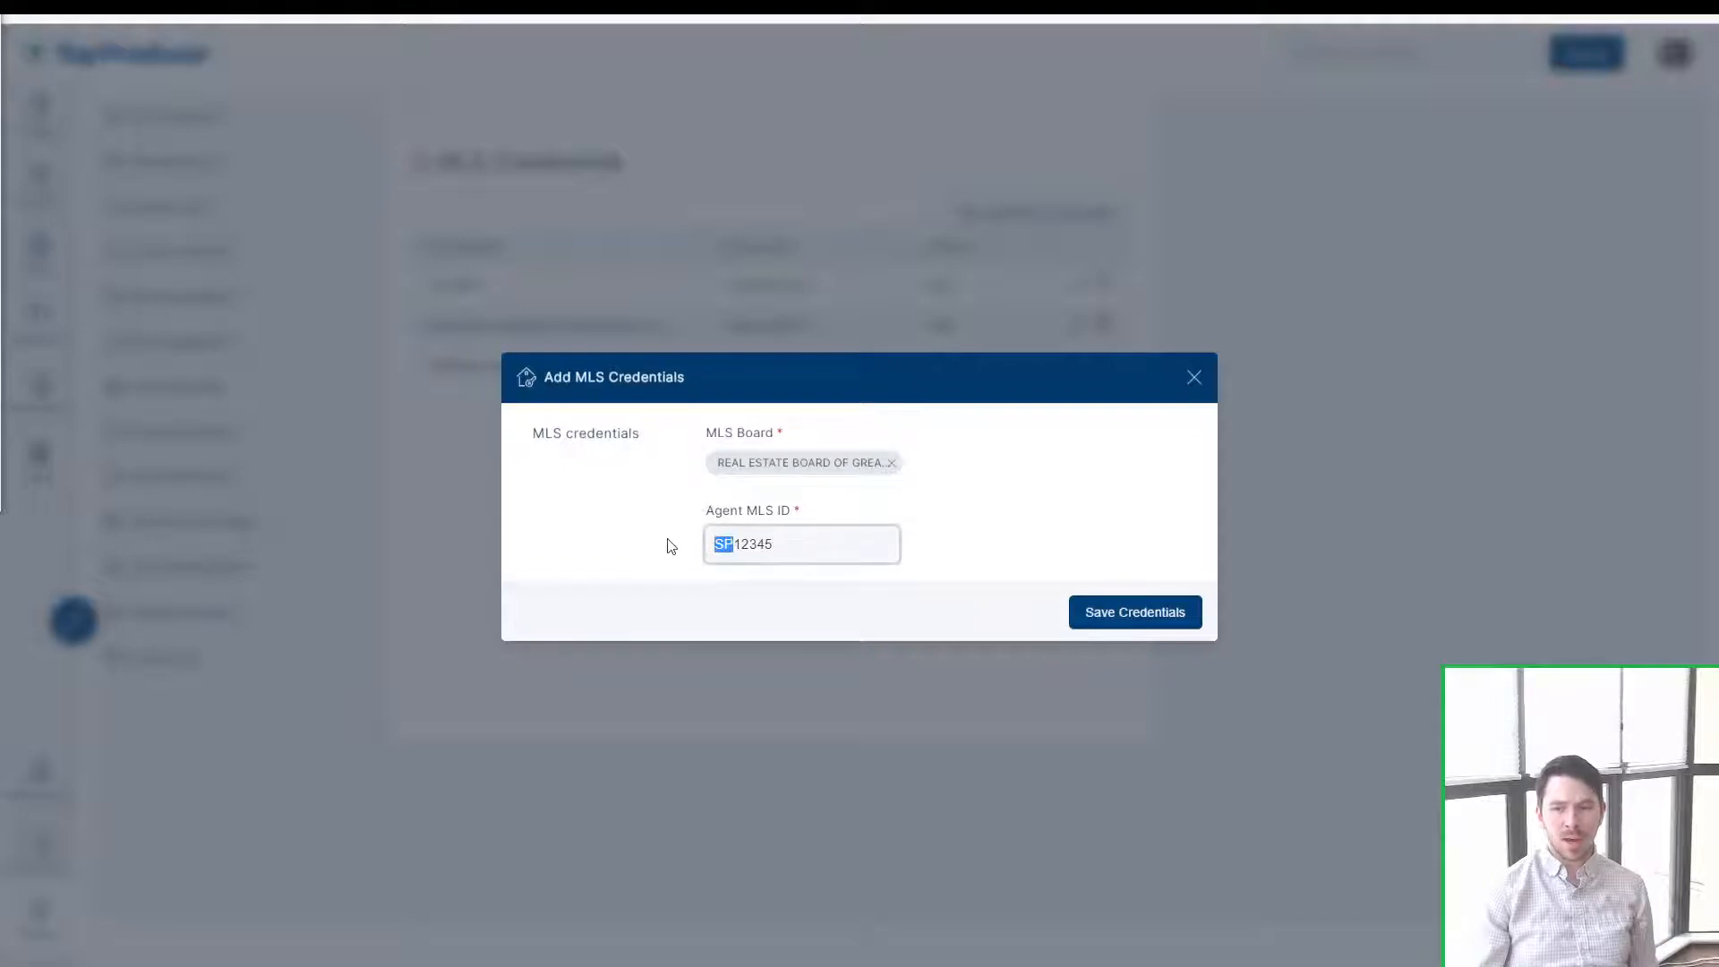
{"action": "left_click", "coordinate": [632, 534]}
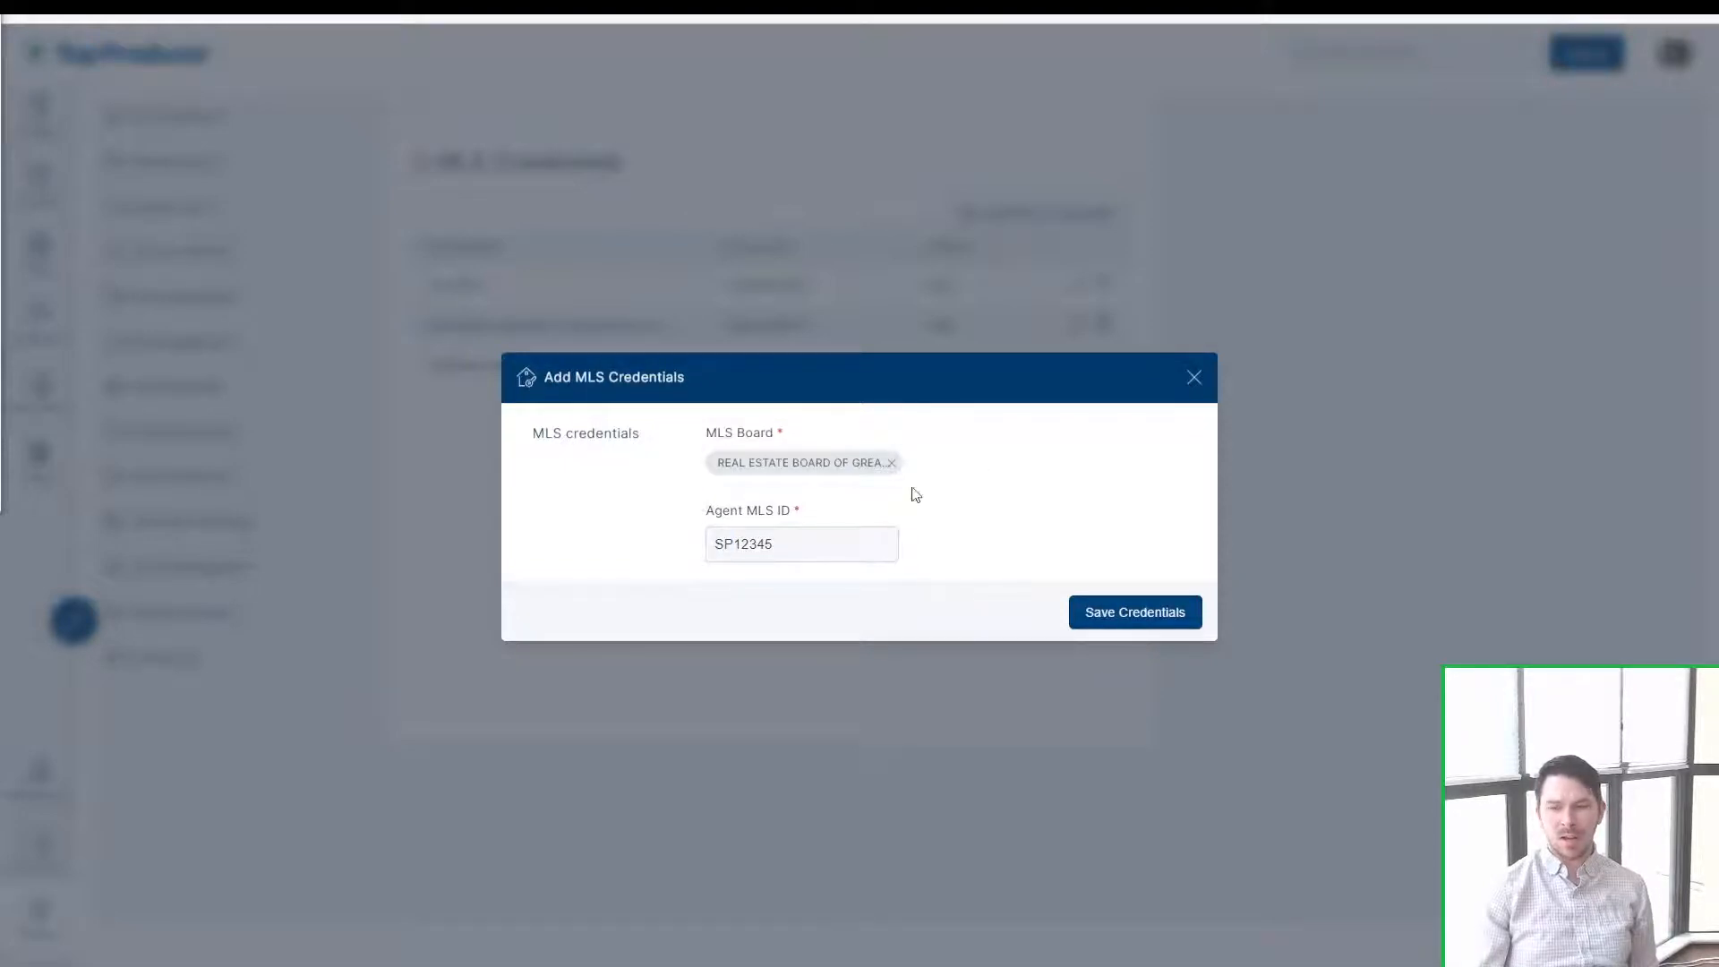
Step: Save the credential and inspect the resulting invalid-credential error
{"action": "left_click", "coordinate": [1124, 606]}
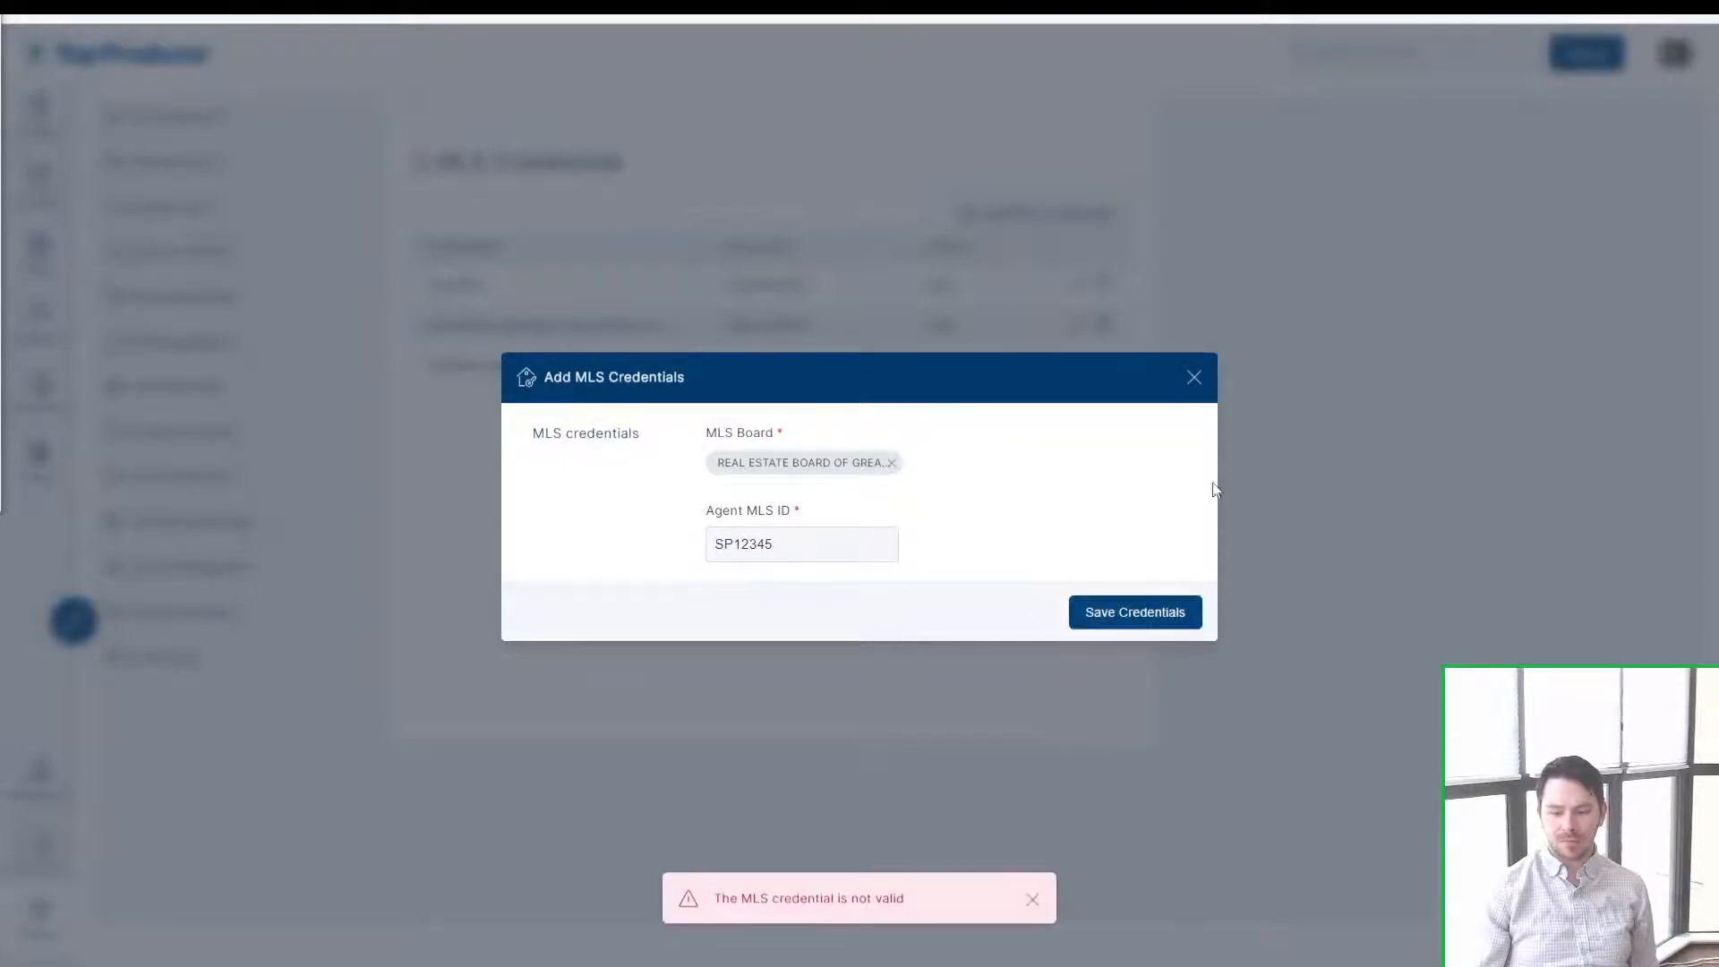
{"action": "left_click_drag", "start_coordinate": [907, 899], "coordinate": [709, 902]}
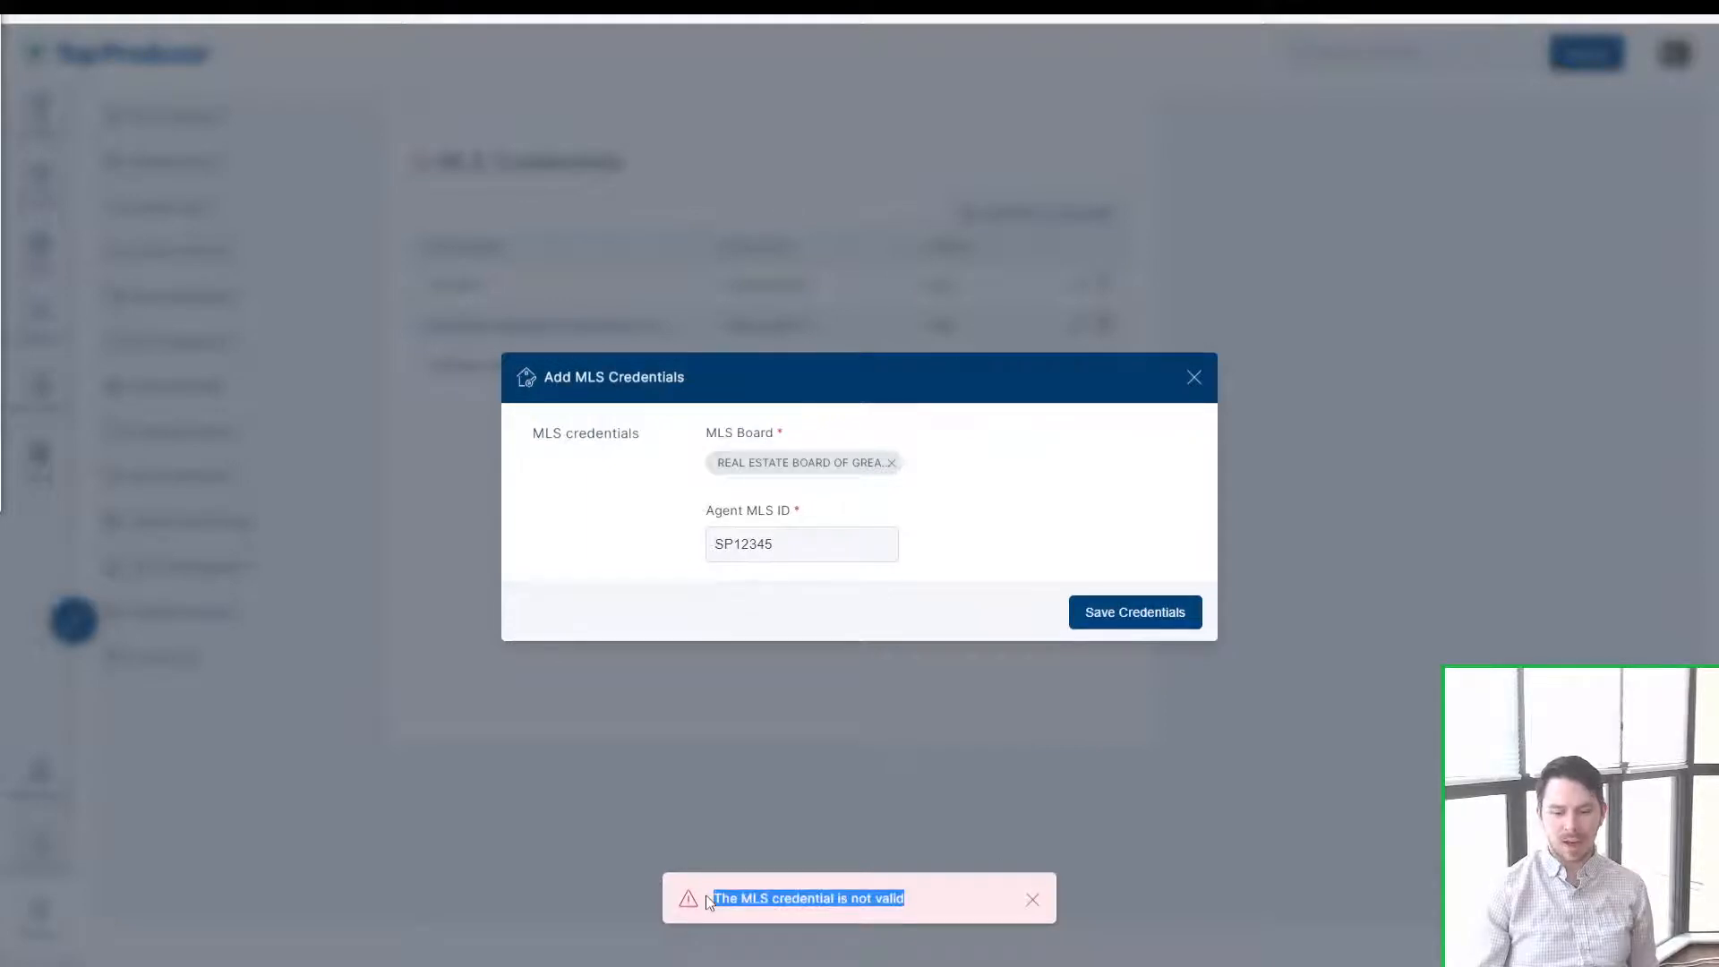
{"action": "left_click_drag", "start_coordinate": [766, 547], "coordinate": [783, 545]}
{"action": "left_click", "coordinate": [967, 506]}
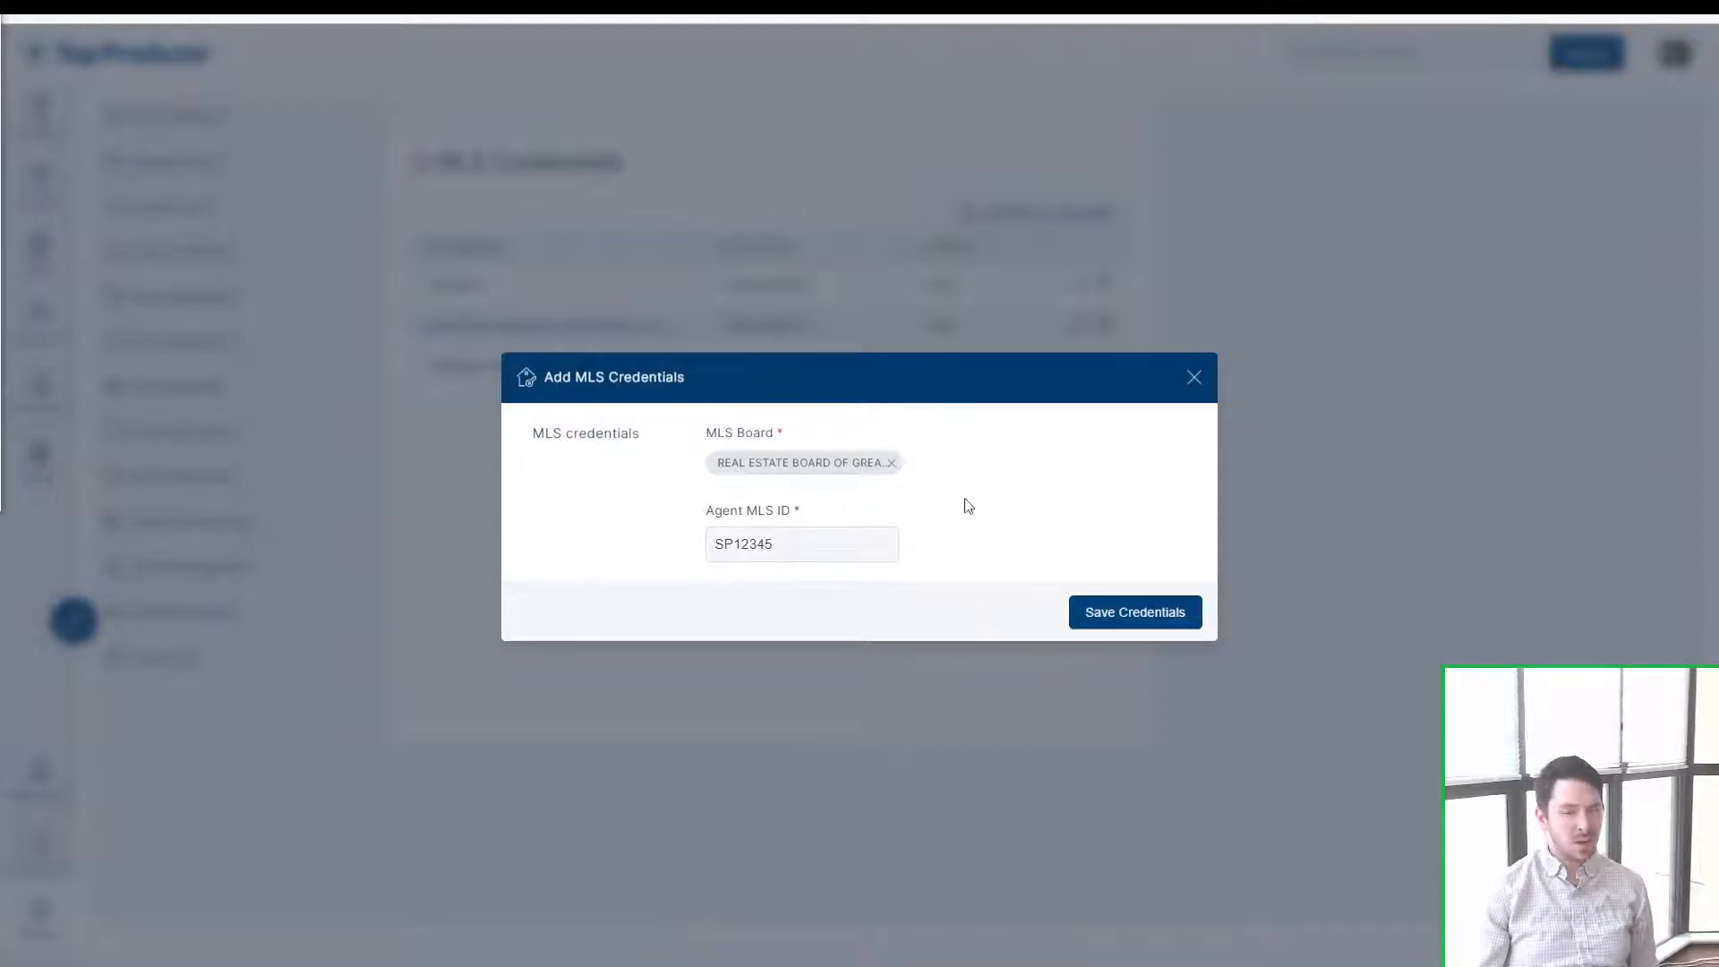
Step: Discard the MLS credential form, check and minimize support chat, then open Task Plans Manager
{"action": "left_click", "coordinate": [1194, 377]}
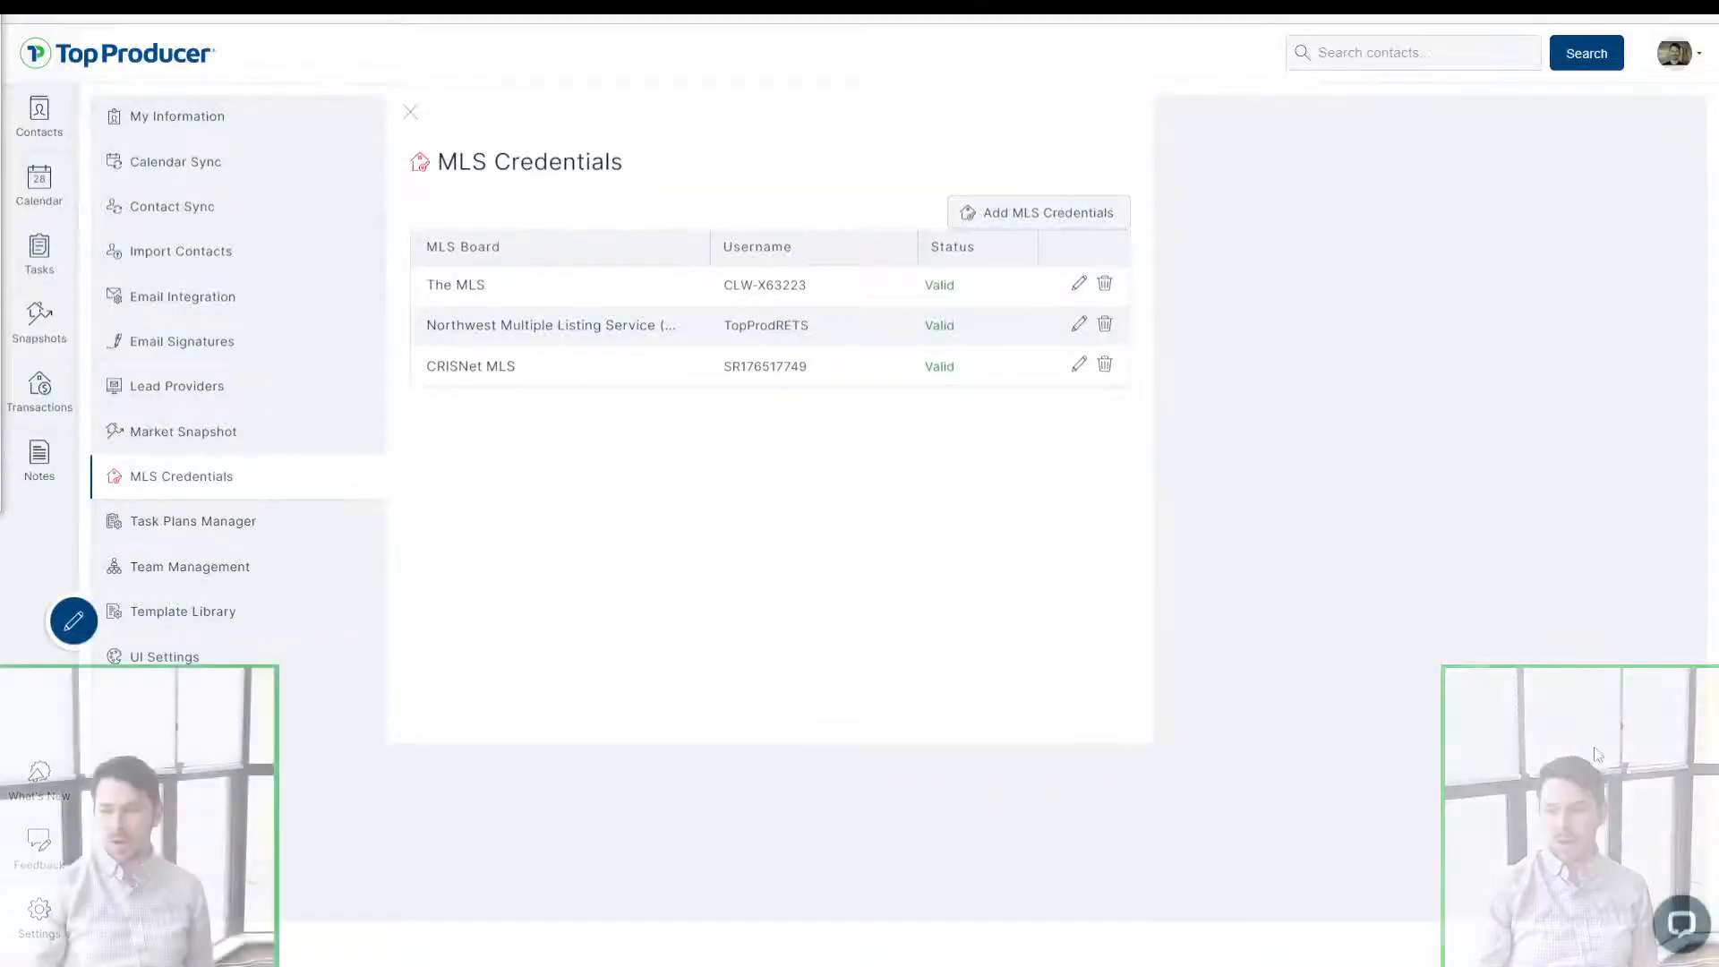
{"action": "left_click", "coordinate": [1672, 923]}
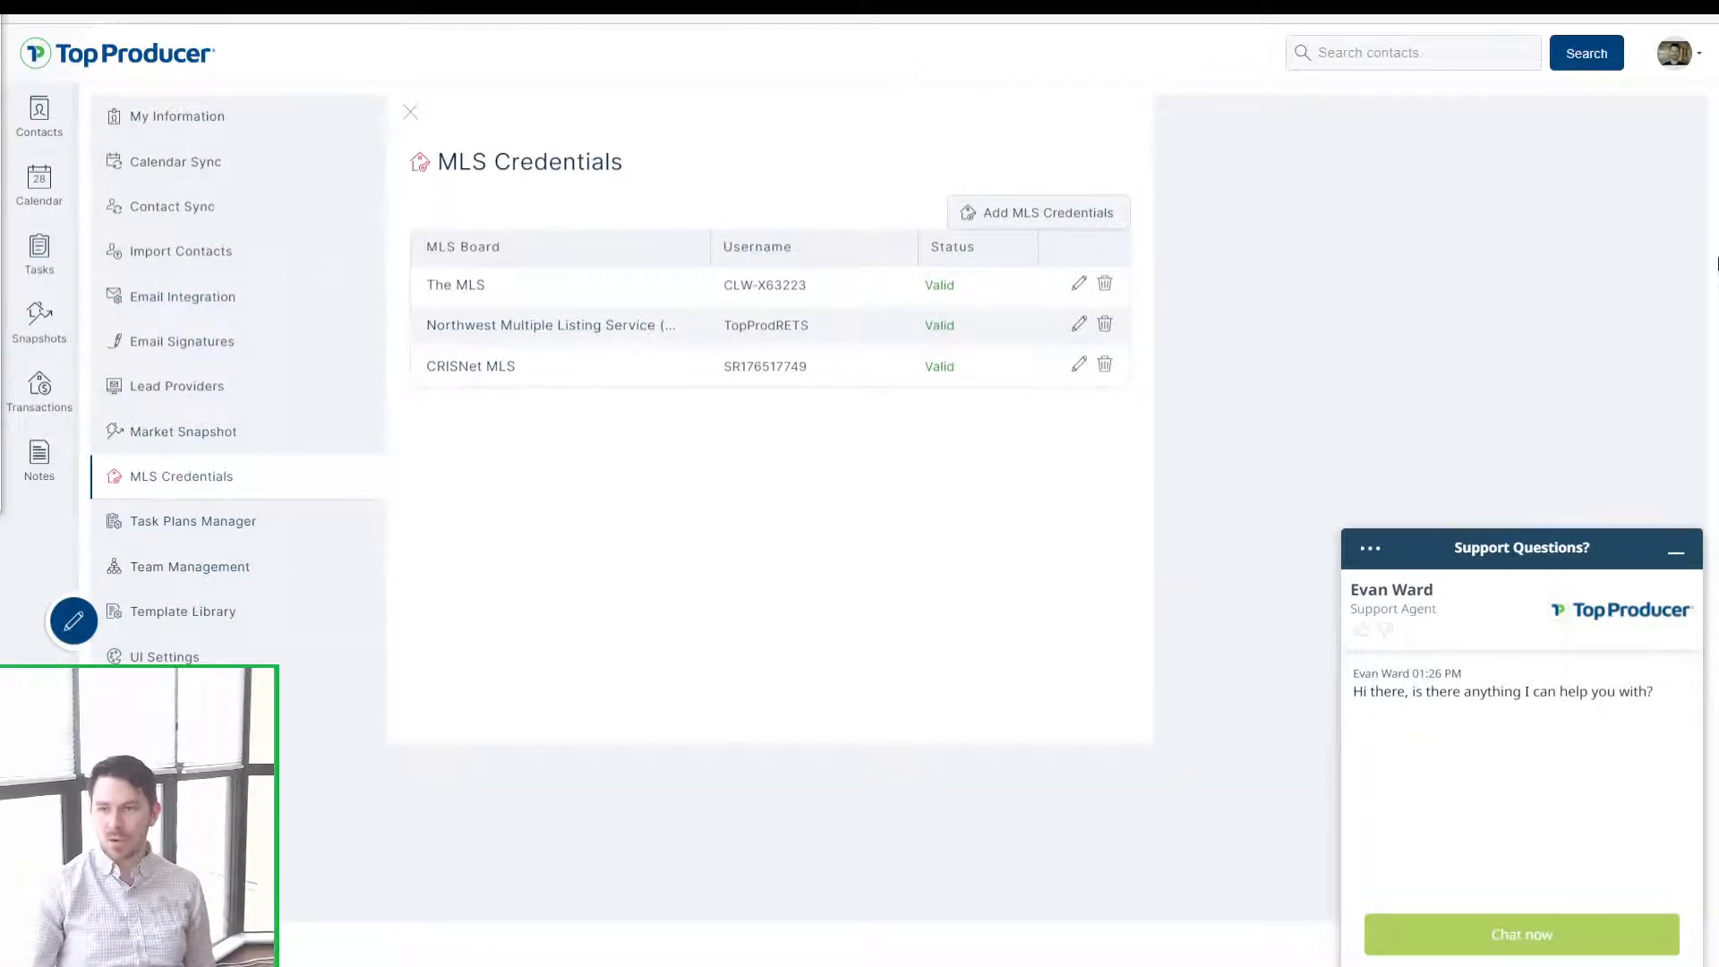
{"action": "left_click", "coordinate": [1675, 556]}
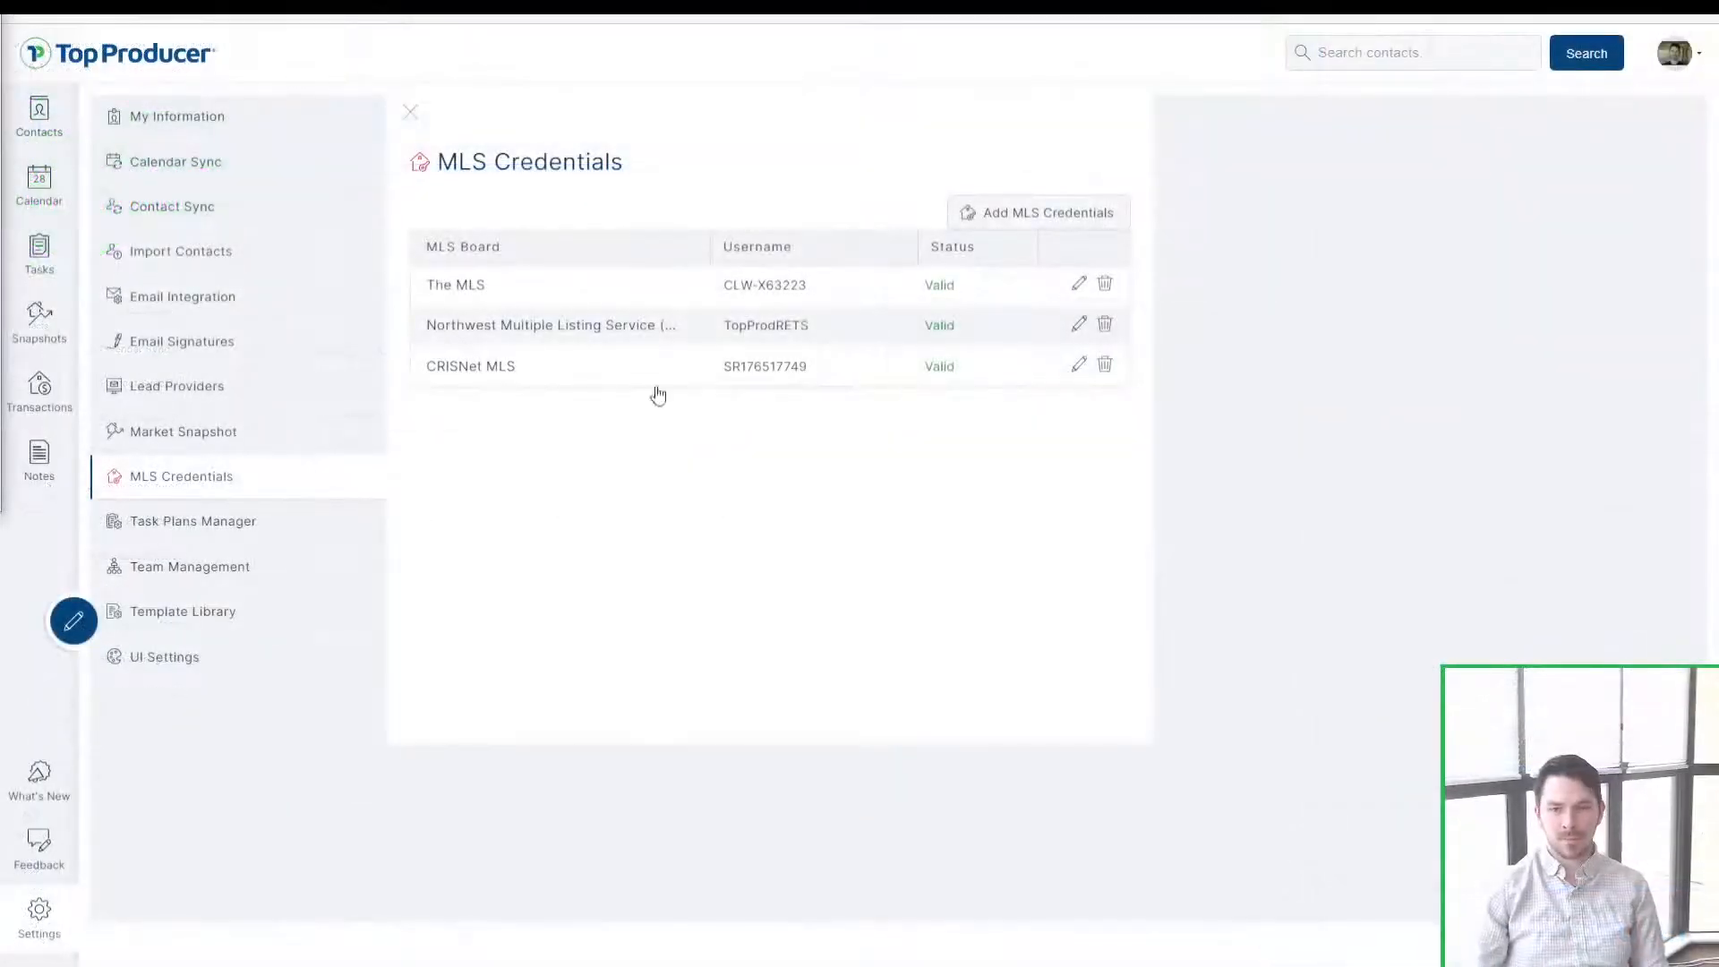
{"action": "left_click", "coordinate": [166, 527]}
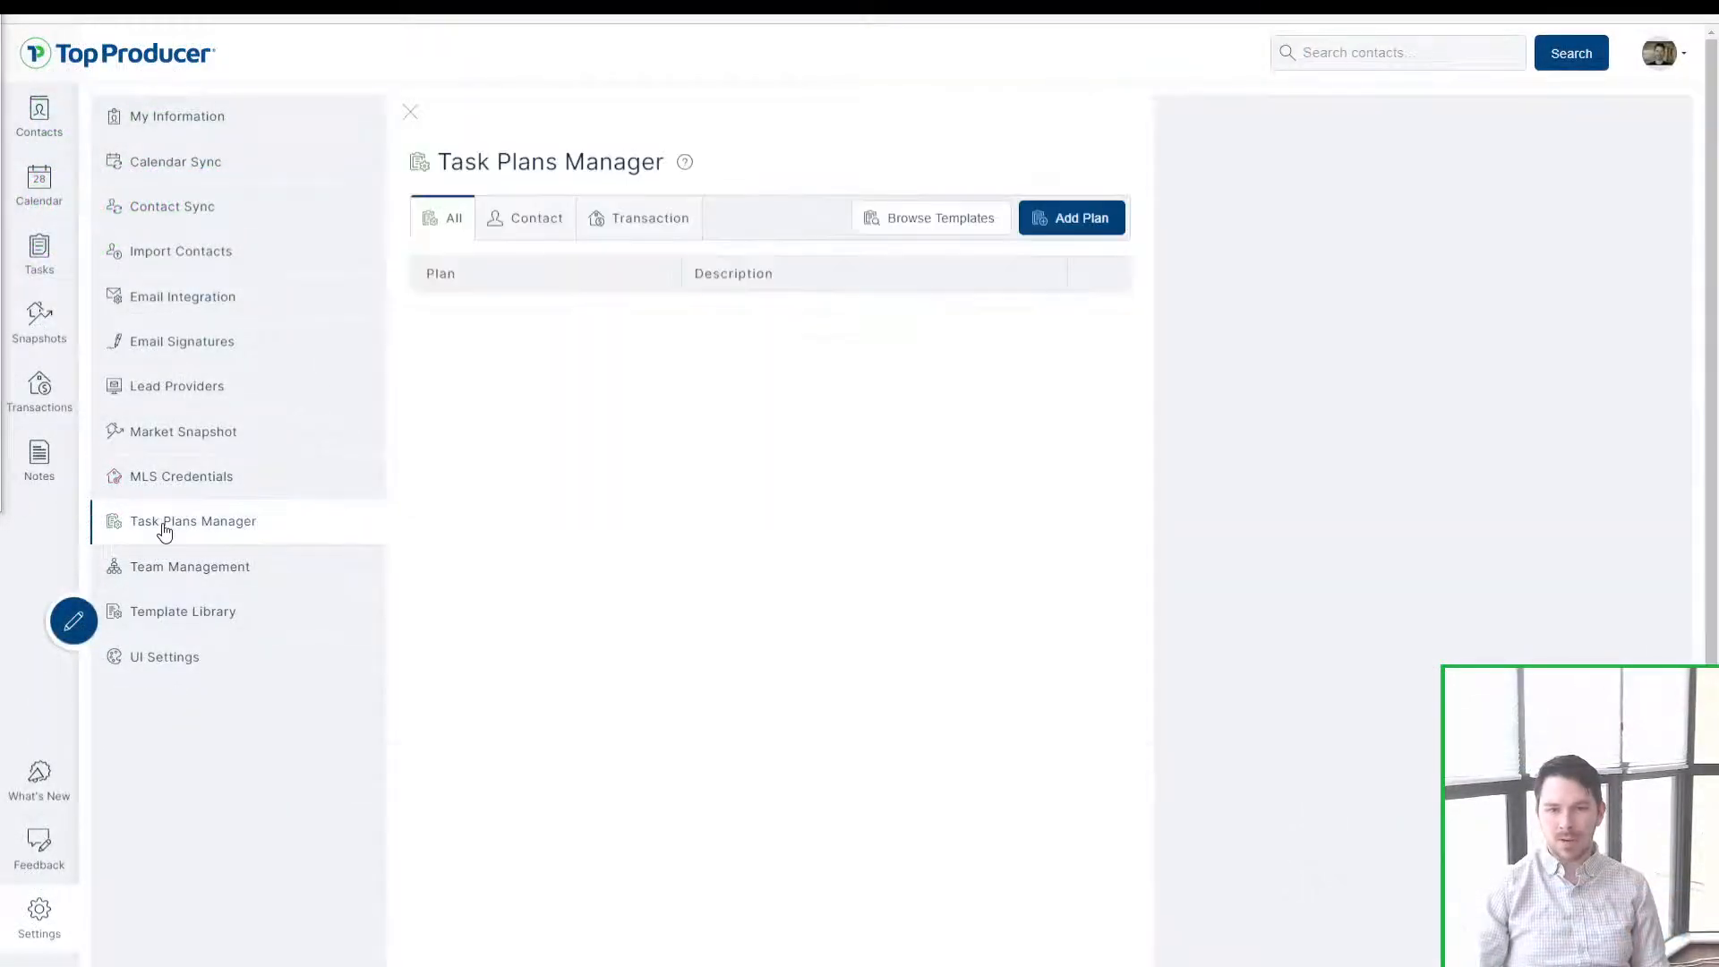
Step: Move between the email Template Library and Task Plans Manager, ending on the task plans list
{"action": "left_click", "coordinate": [192, 612]}
{"action": "left_click", "coordinate": [221, 526]}
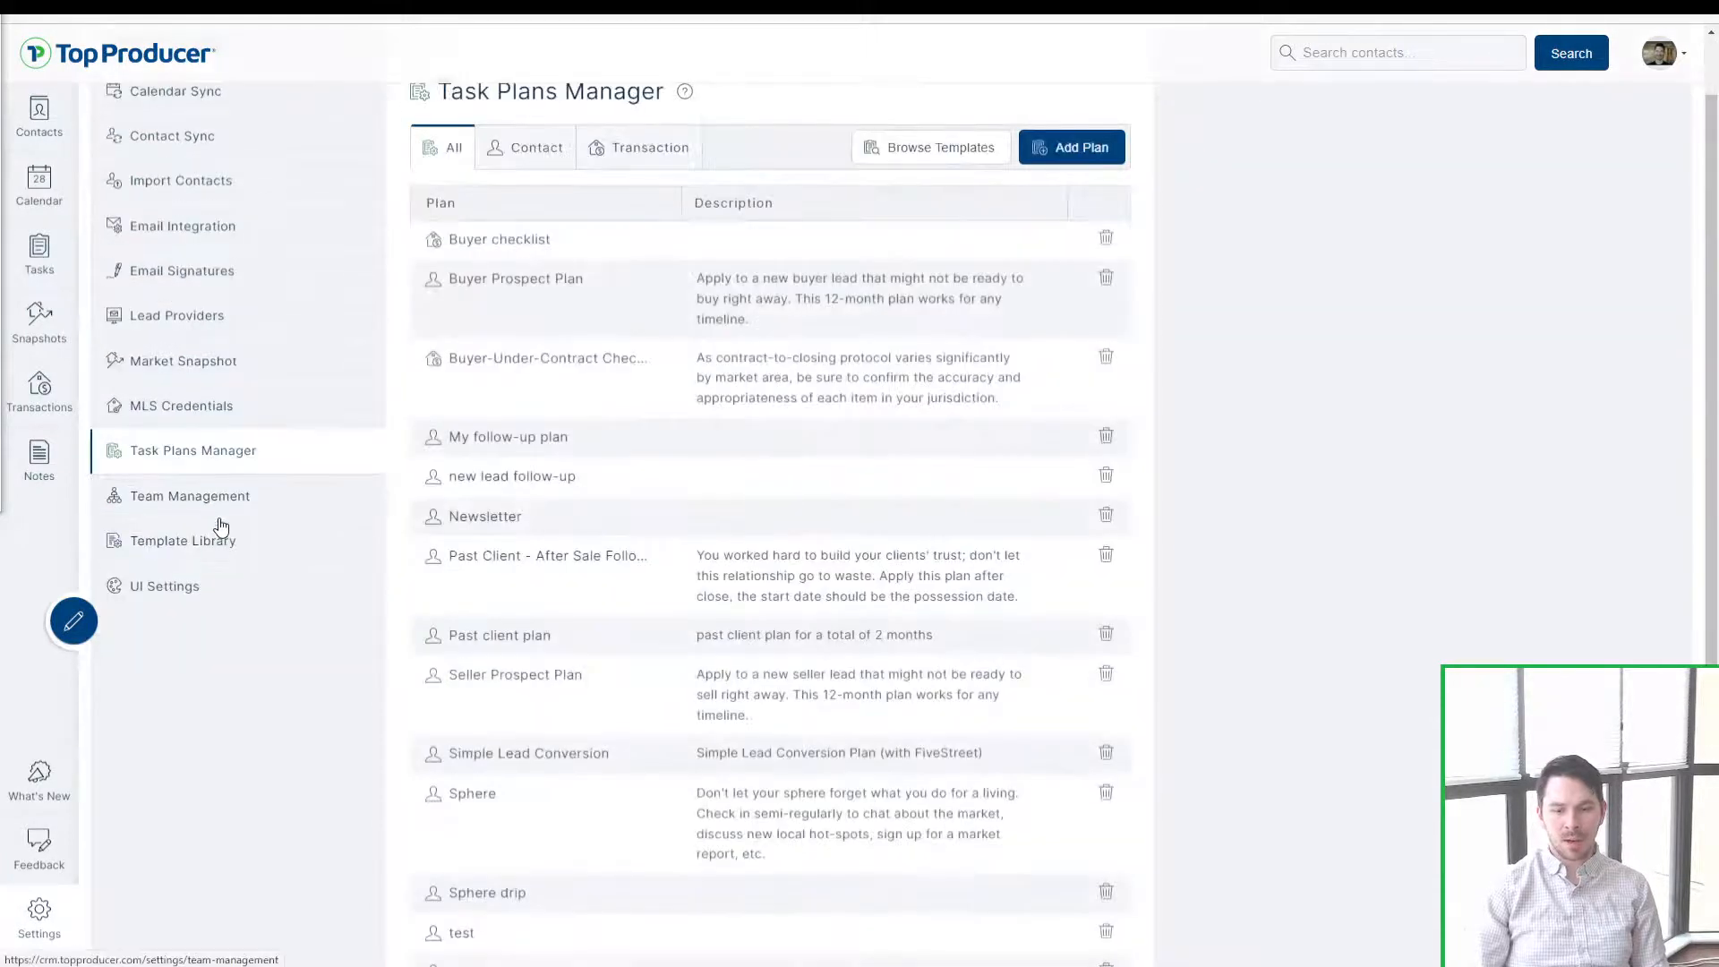
{"action": "left_click", "coordinate": [230, 539]}
{"action": "left_click", "coordinate": [230, 537]}
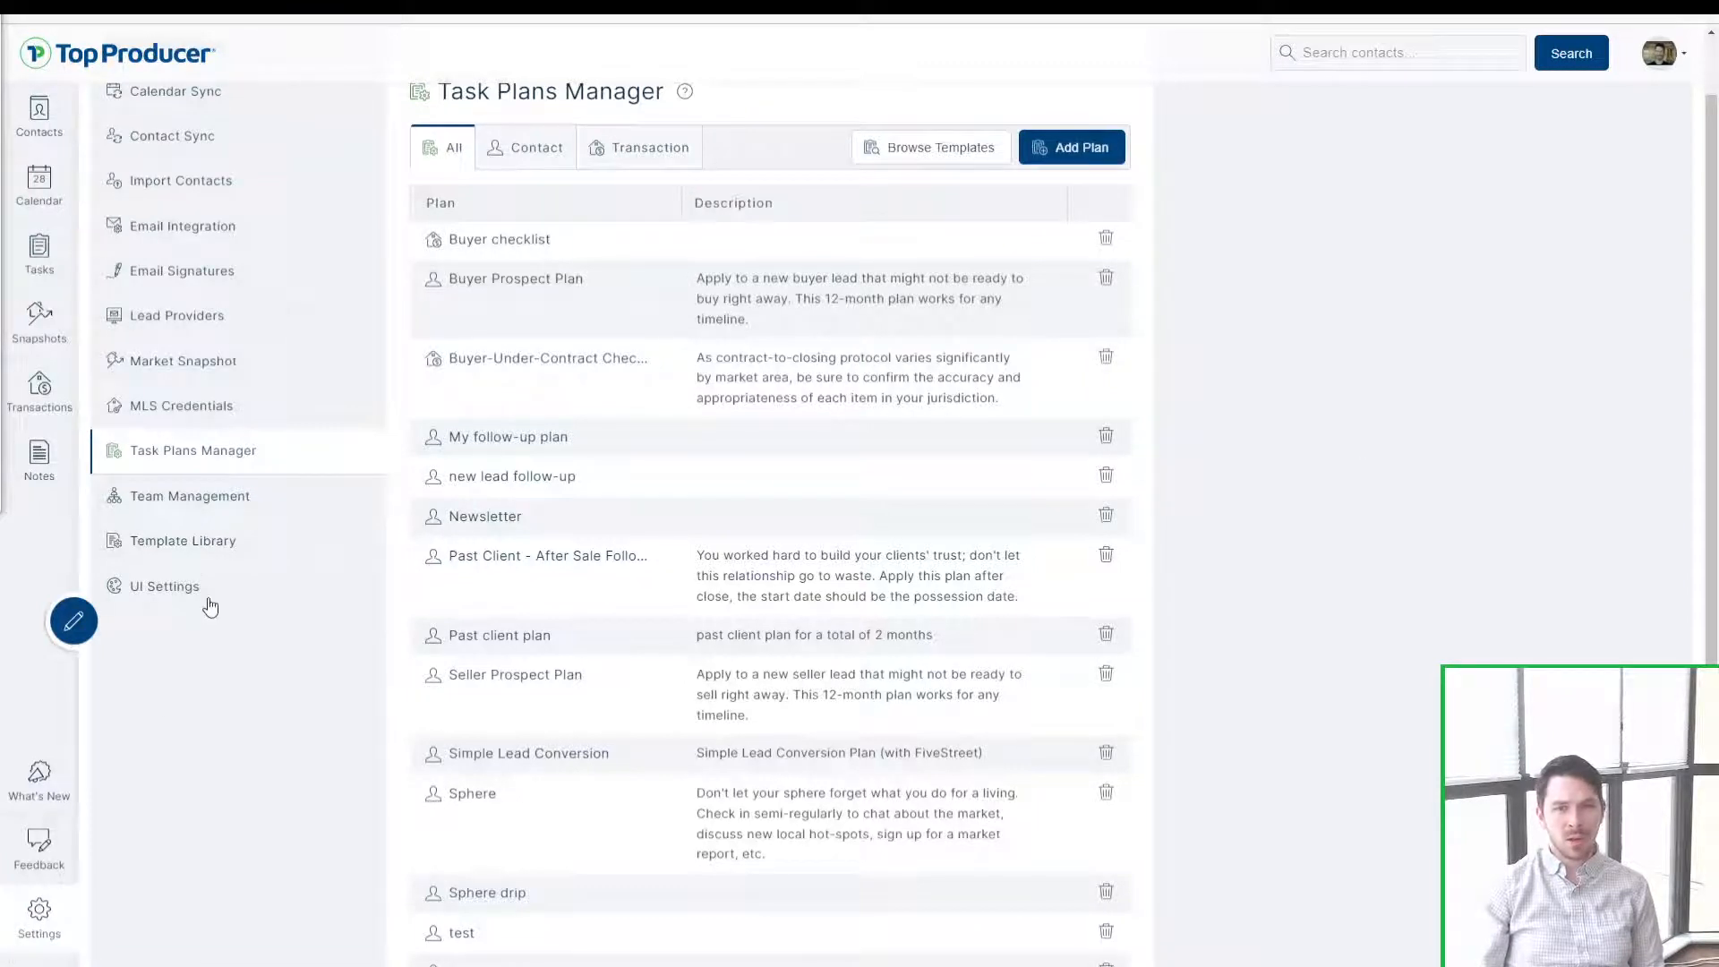
{"action": "left_click", "coordinate": [207, 545]}
{"action": "left_click", "coordinate": [193, 536]}
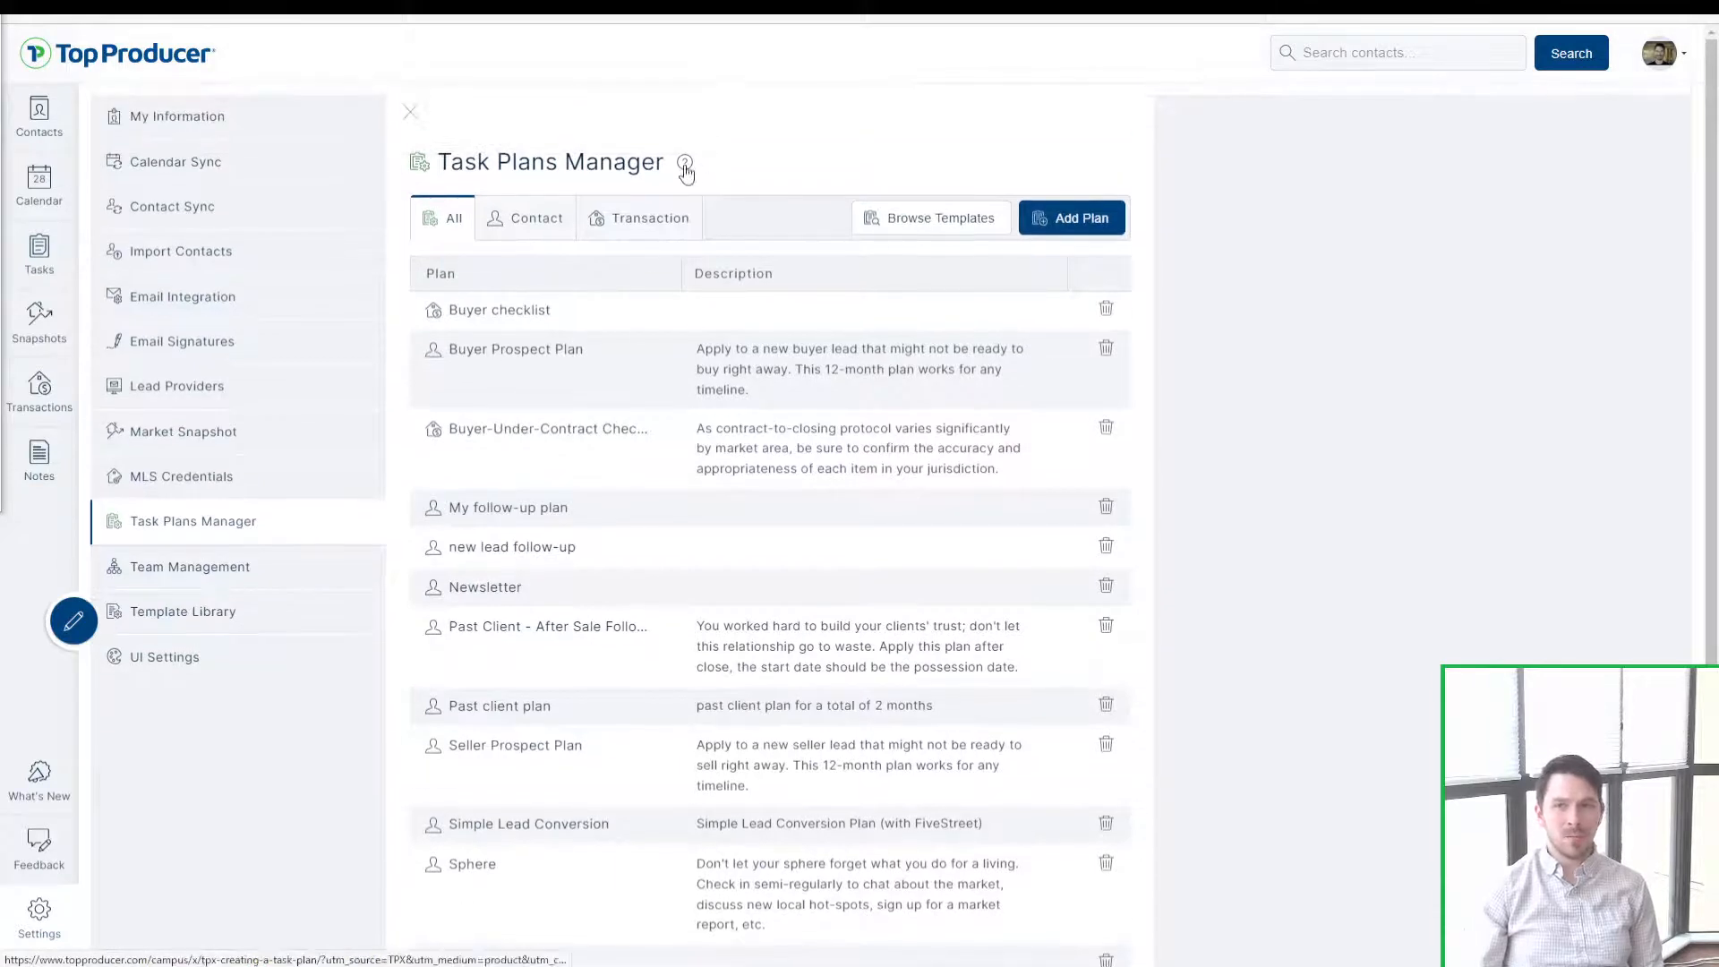
{"action": "left_click_drag", "start_coordinate": [437, 164], "coordinate": [667, 167]}
{"action": "left_click", "coordinate": [645, 159]}
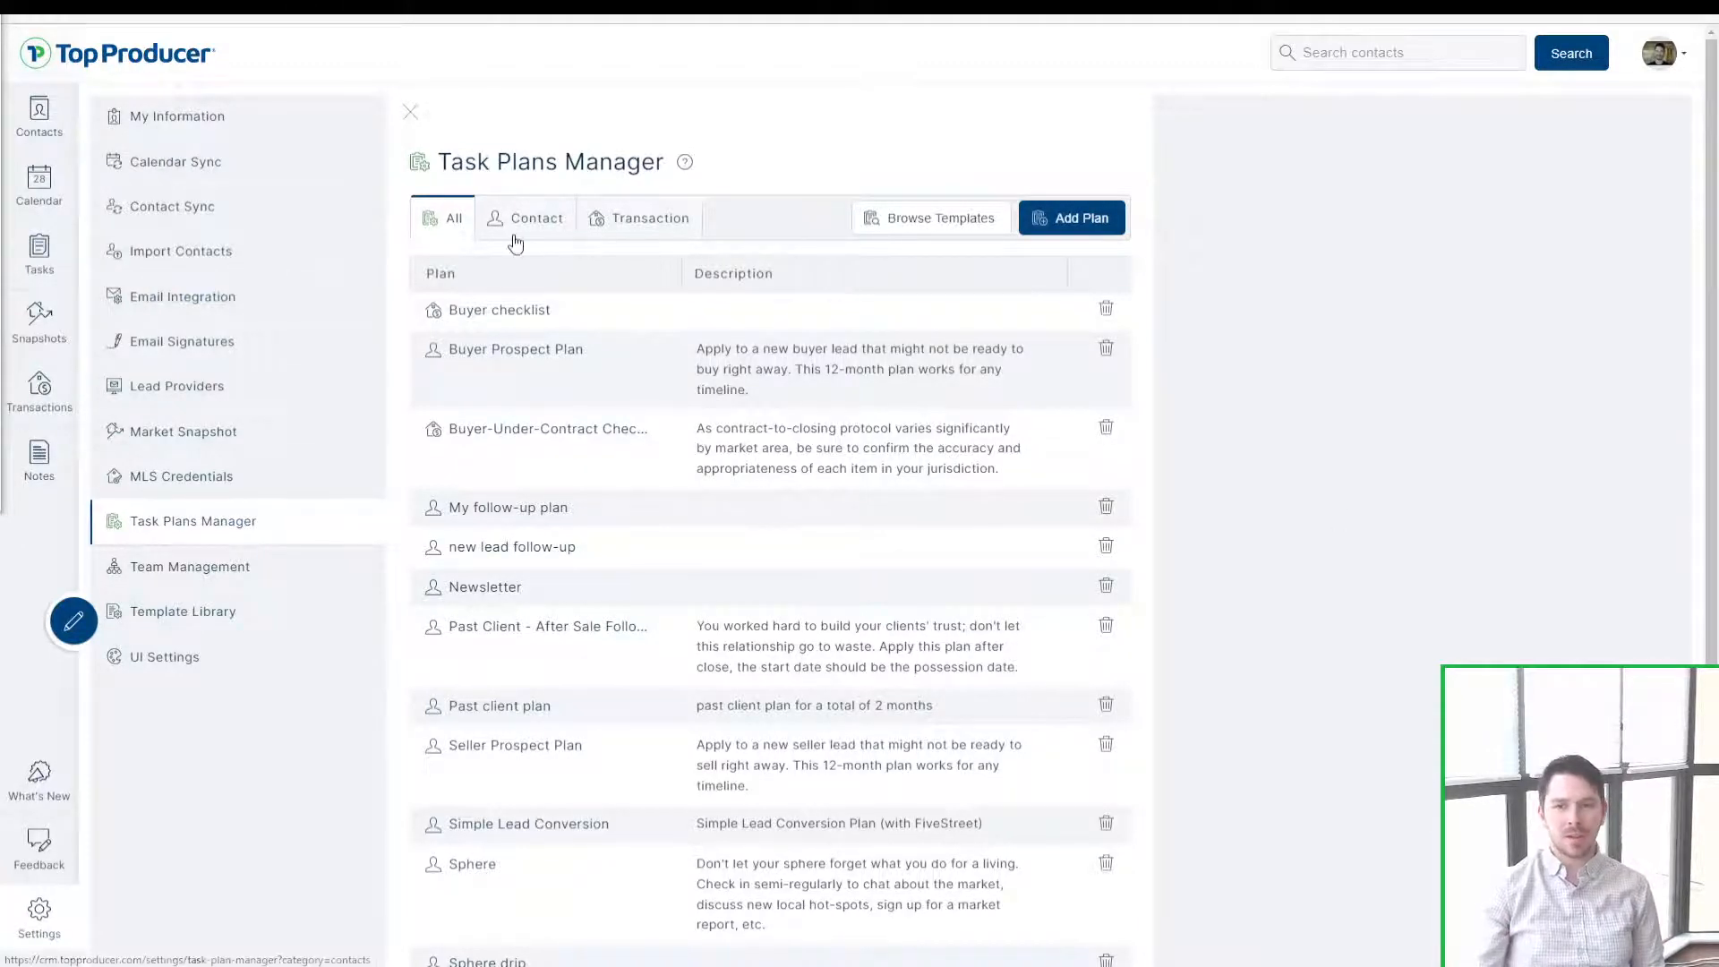
Step: Filter plans by Contact and Transaction, return to All, and browse templates
{"action": "left_click", "coordinate": [529, 223]}
{"action": "left_click", "coordinate": [602, 226]}
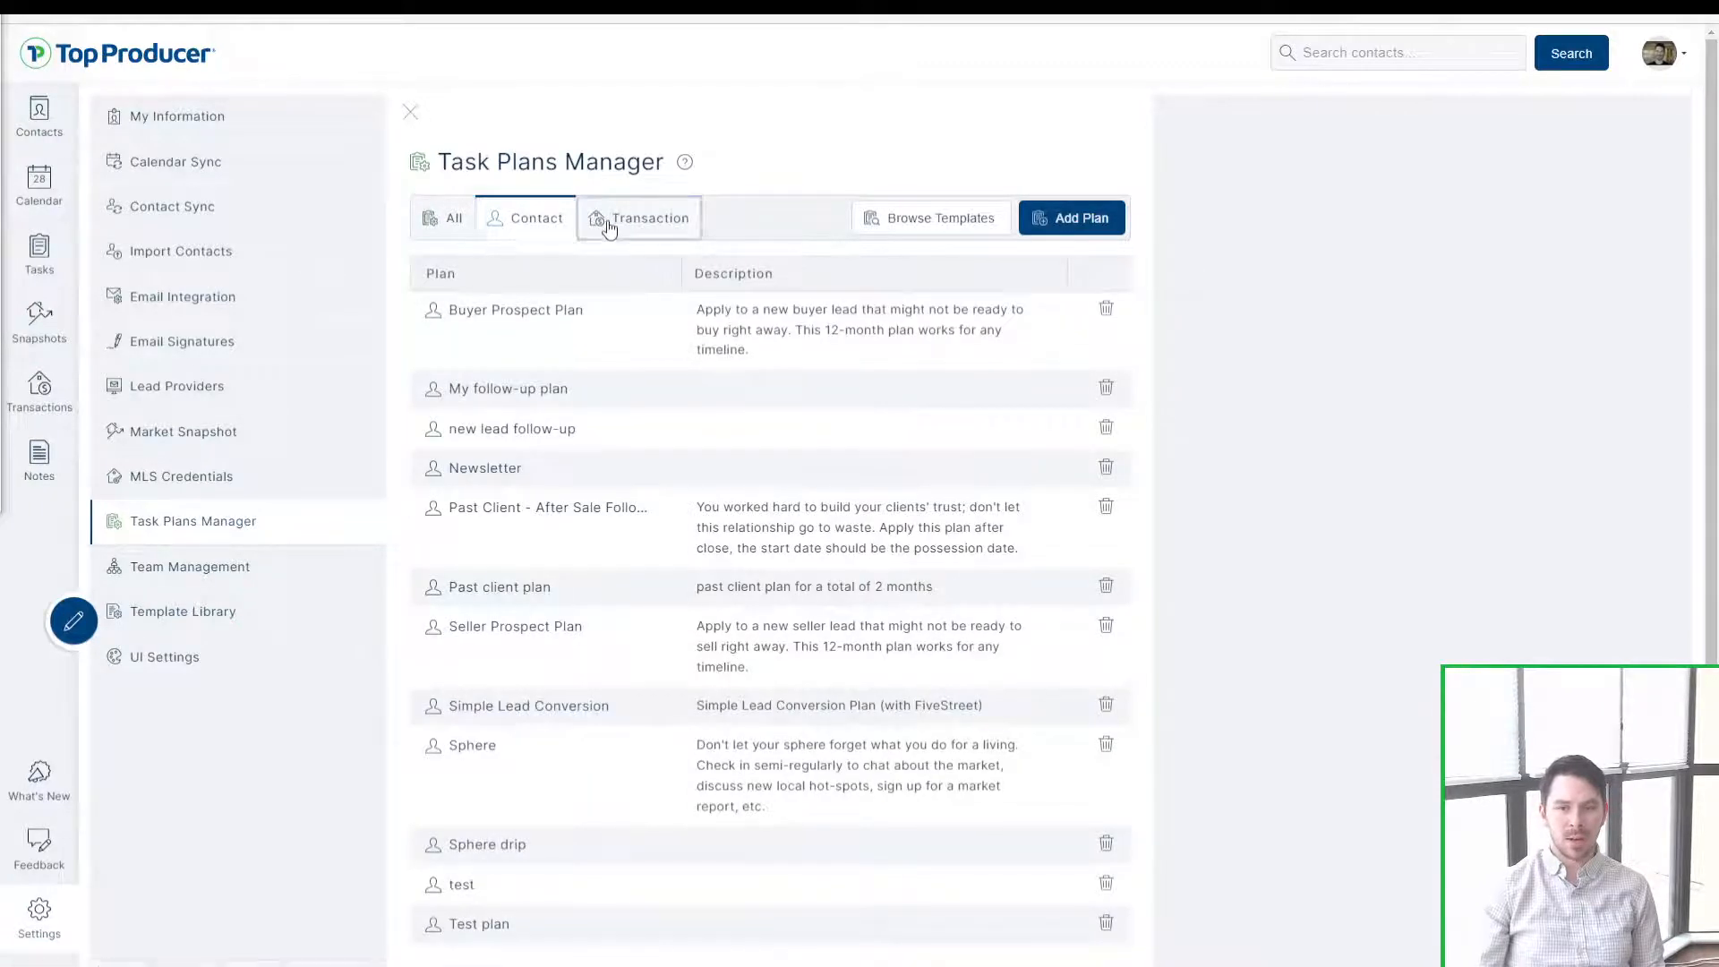
{"action": "left_click", "coordinate": [560, 237]}
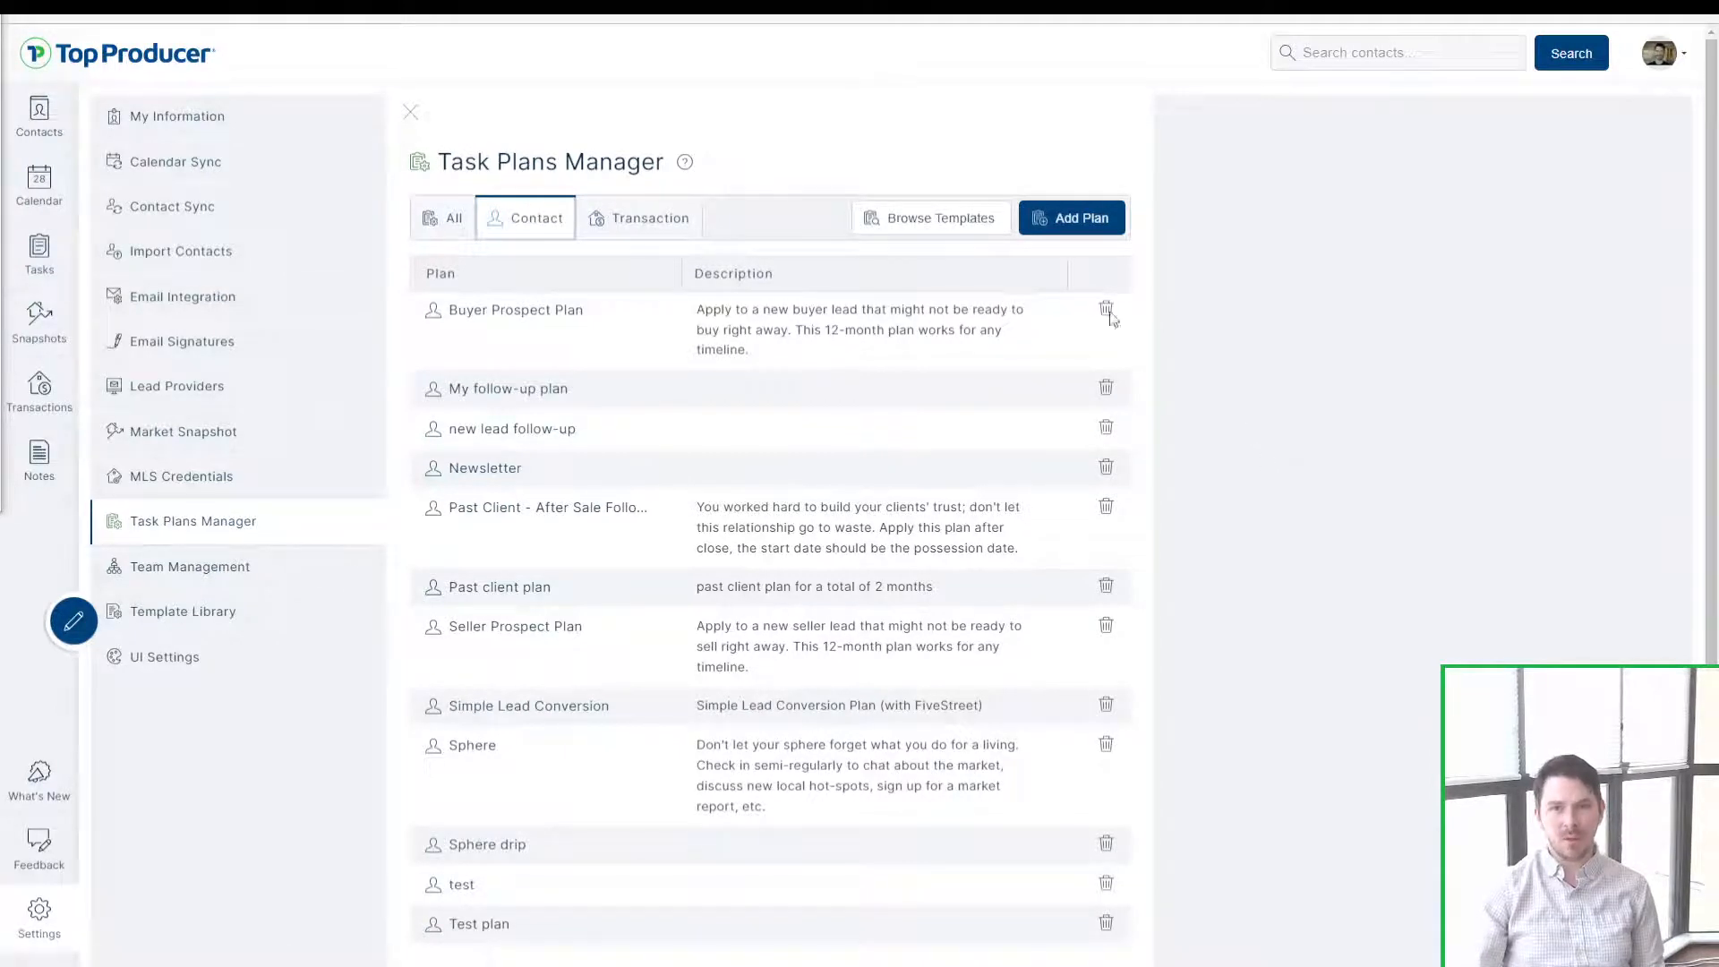
{"action": "left_click", "coordinate": [636, 220]}
{"action": "left_click", "coordinate": [436, 219]}
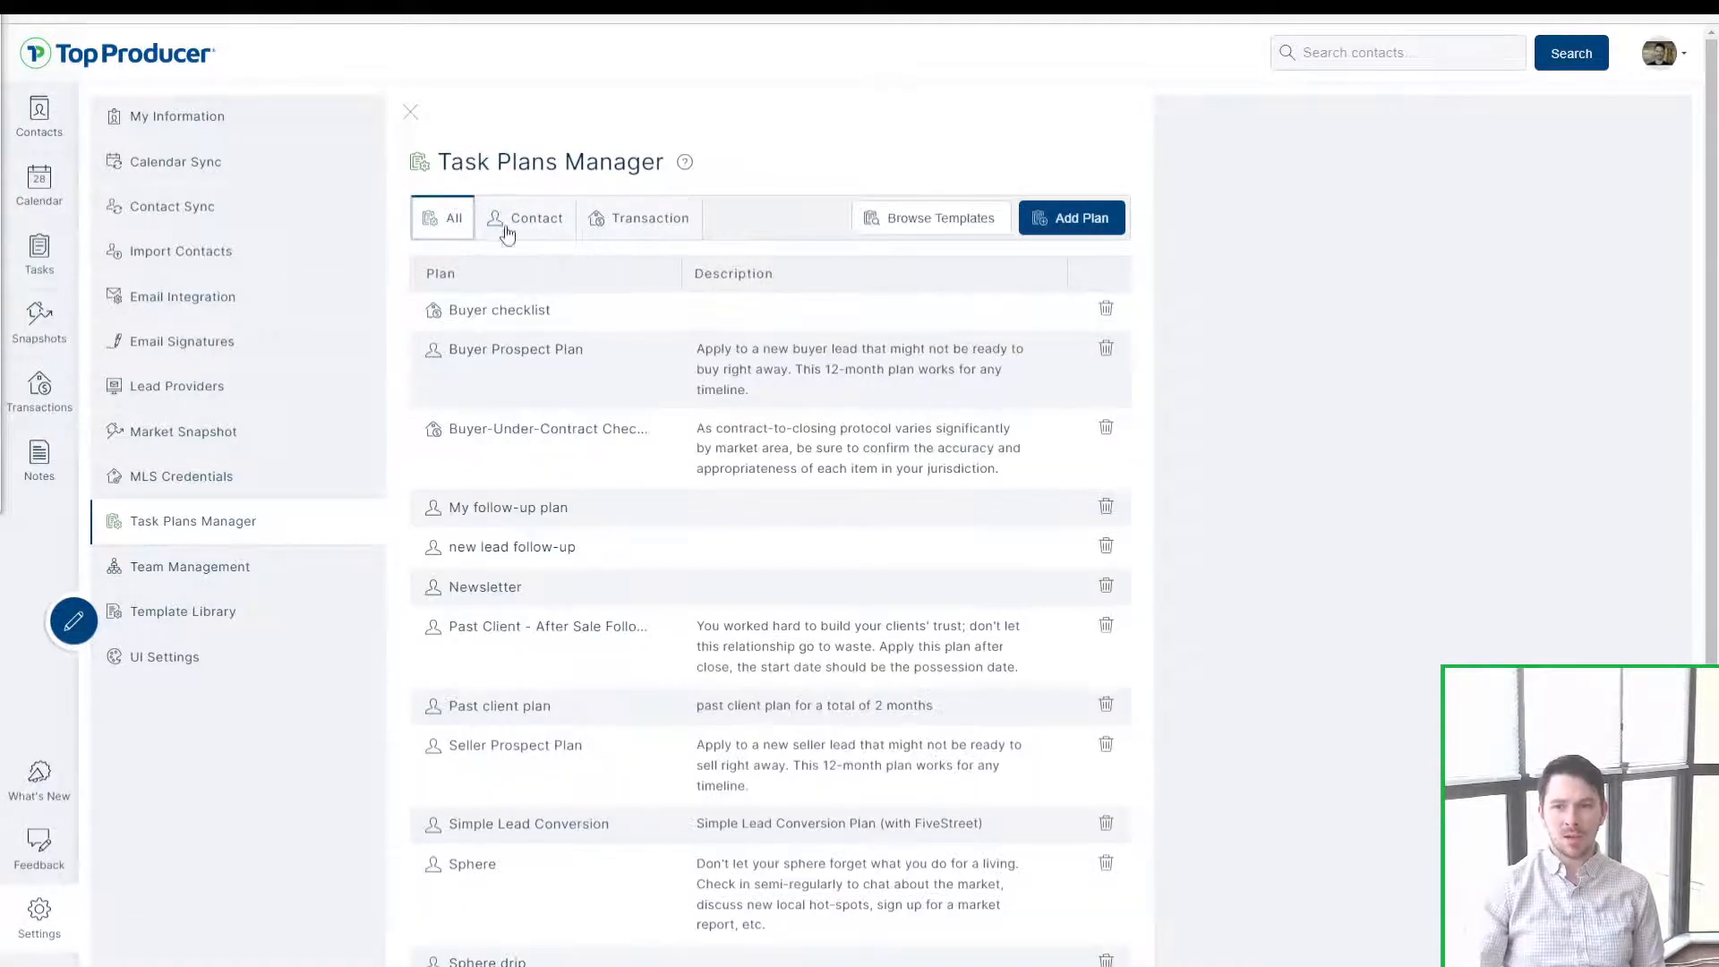
{"action": "left_click", "coordinate": [982, 218]}
Step: Scroll through the plan template list, then close the template browser
{"action": "left_click", "coordinate": [710, 226]}
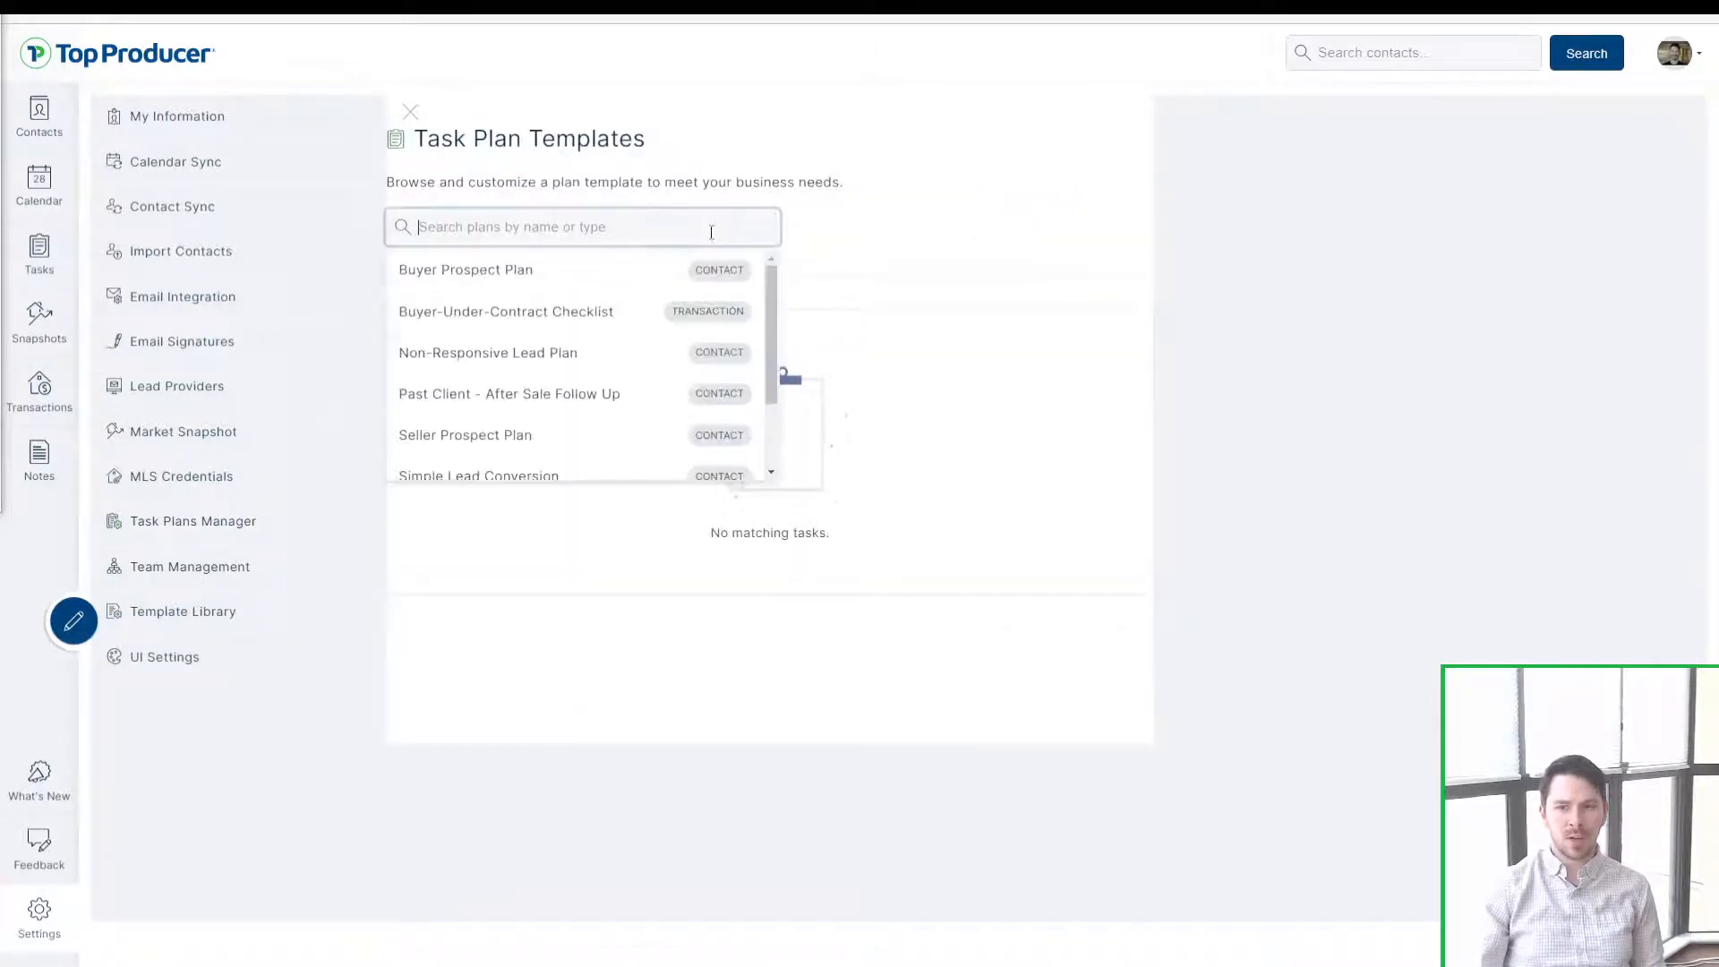
{"action": "scroll", "coordinate": [693, 342], "scroll_direction": "down", "scroll_amount": 2}
{"action": "scroll", "coordinate": [672, 376], "scroll_direction": "up", "scroll_amount": 2}
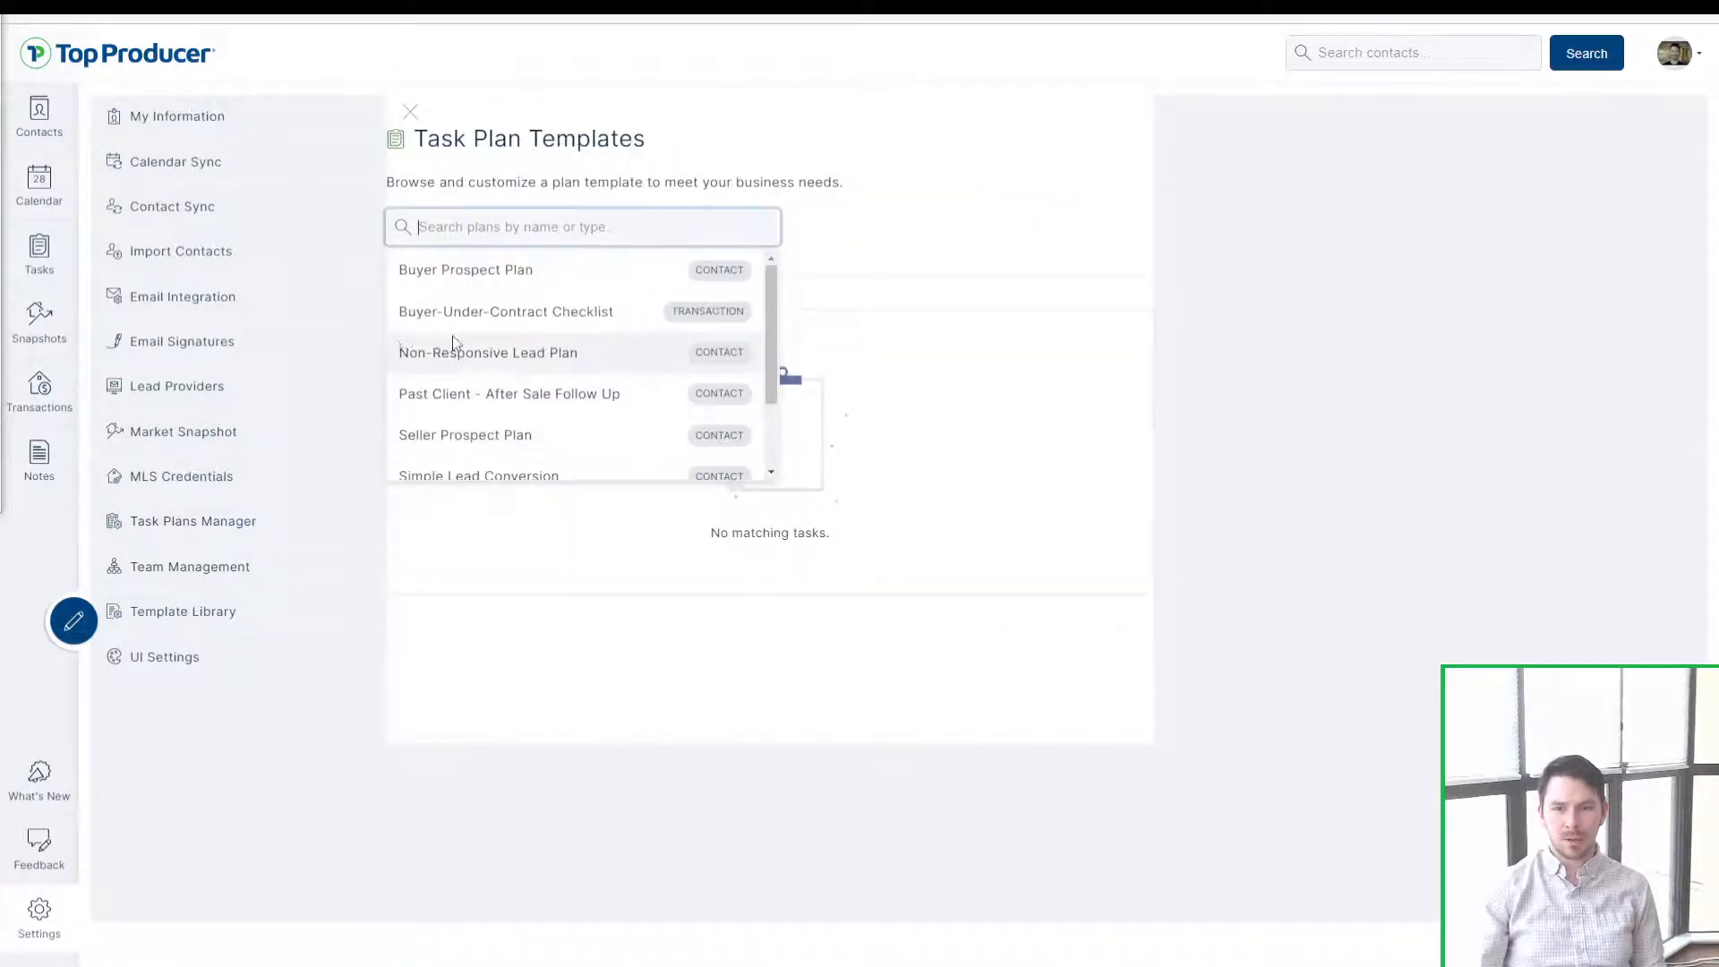
{"action": "scroll", "coordinate": [475, 359], "scroll_direction": "down", "scroll_amount": 2}
{"action": "left_click", "coordinate": [410, 112]}
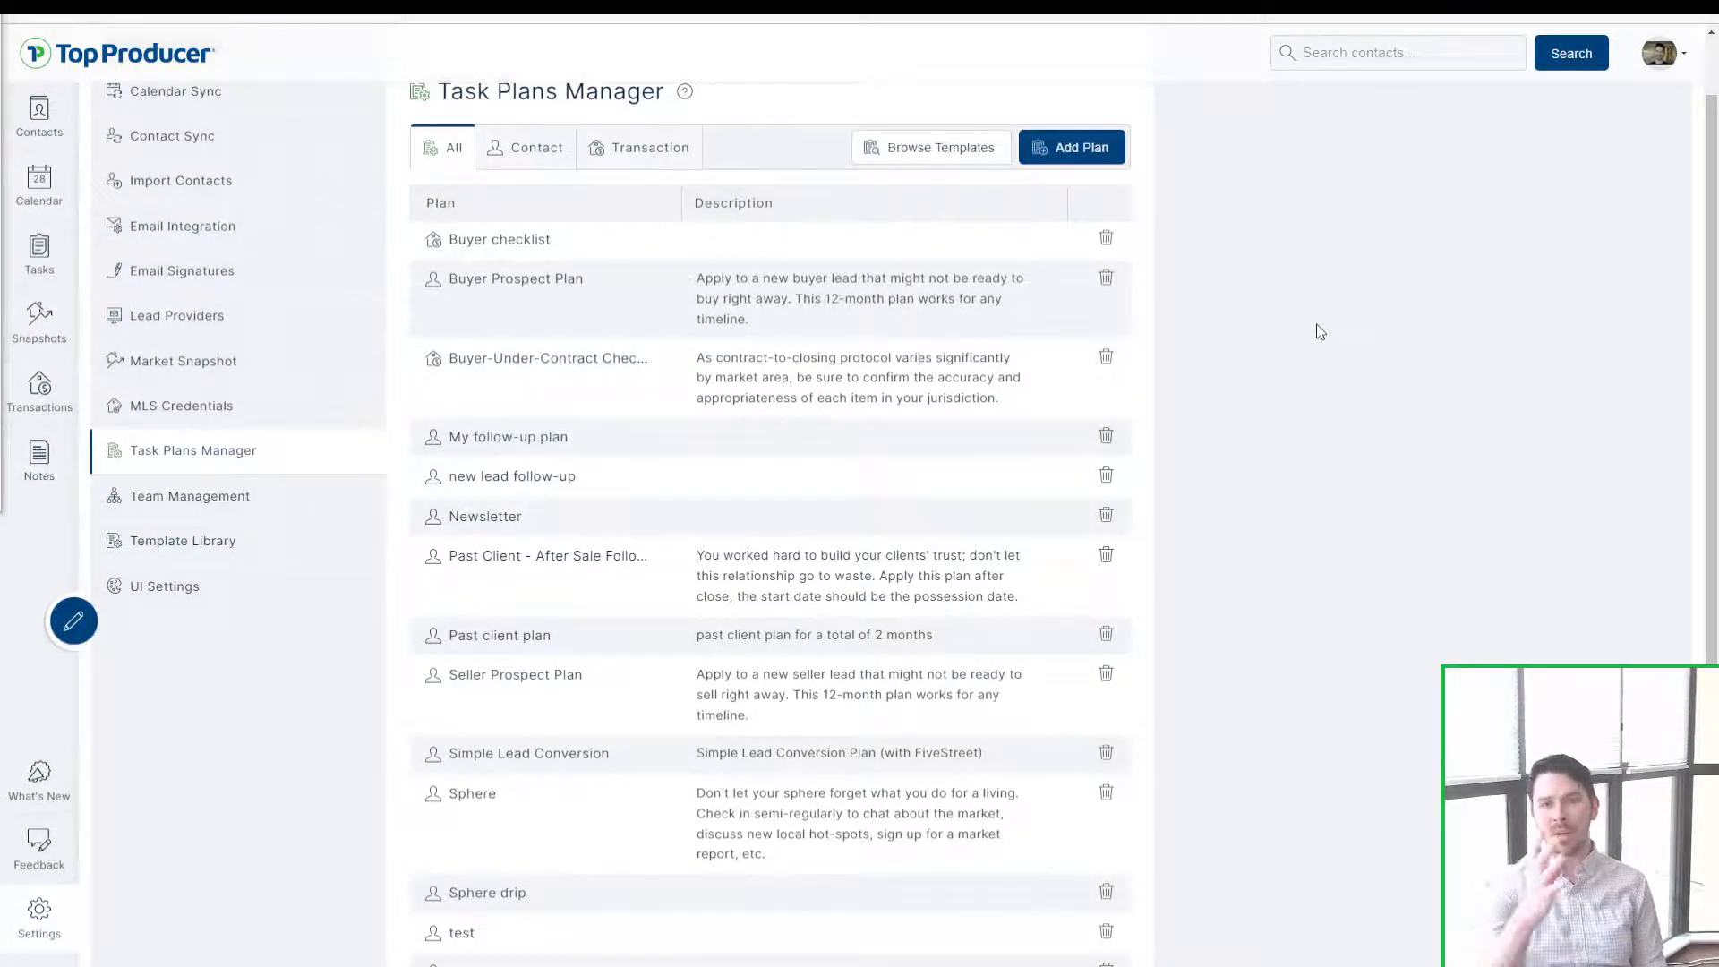
Step: Review the Buyer-Under-Contract Checklist plan and return to the task plans list
{"action": "left_click", "coordinate": [770, 394]}
{"action": "scroll", "coordinate": [1427, 618], "scroll_direction": "down", "scroll_amount": 2}
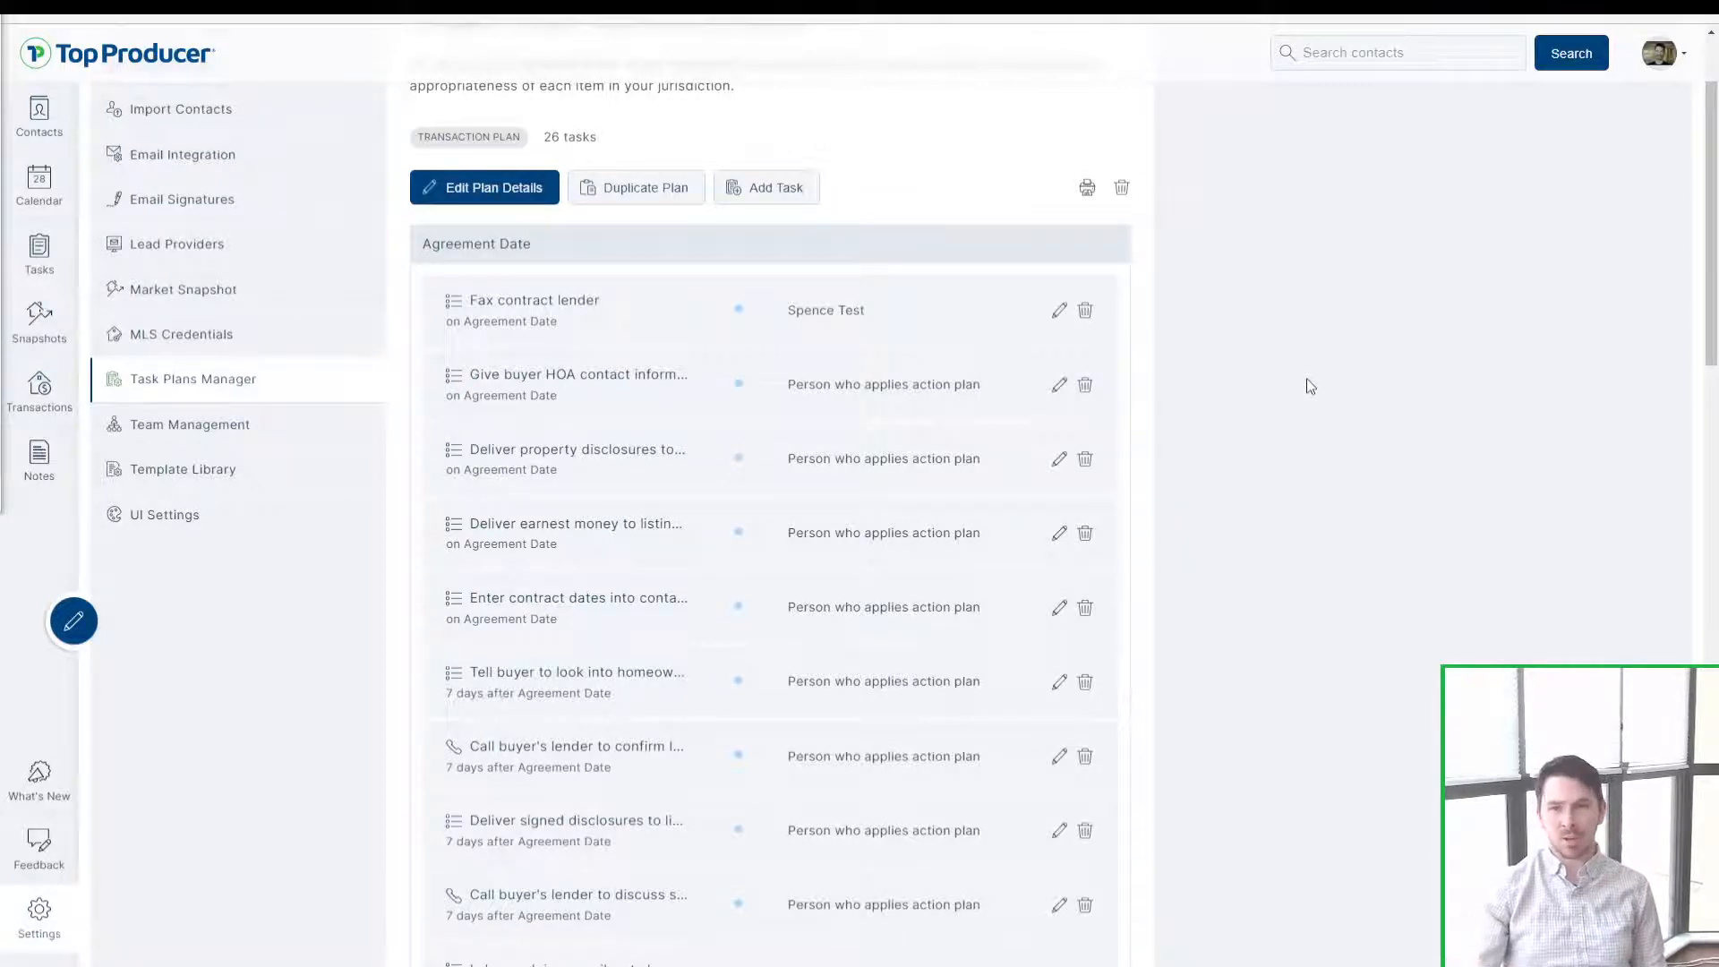
{"action": "scroll", "coordinate": [1307, 383], "scroll_direction": "up", "scroll_amount": 2}
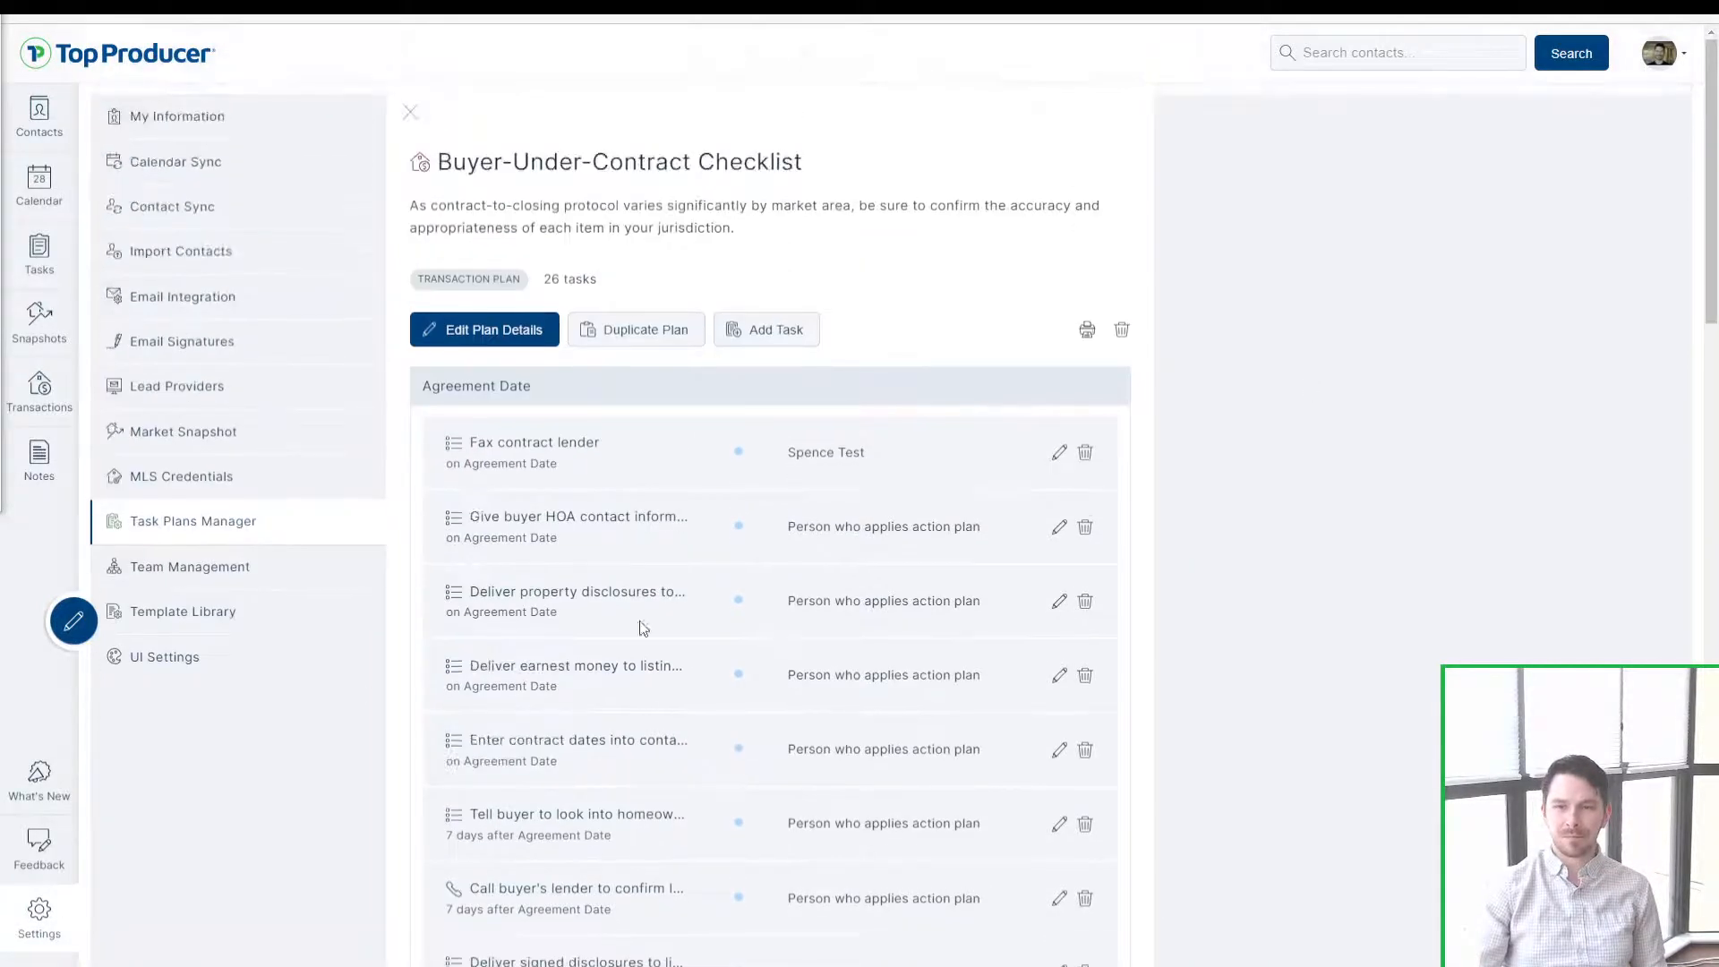
{"action": "scroll", "coordinate": [716, 664], "scroll_direction": "down", "scroll_amount": 6}
{"action": "scroll", "coordinate": [695, 660], "scroll_direction": "up", "scroll_amount": 7}
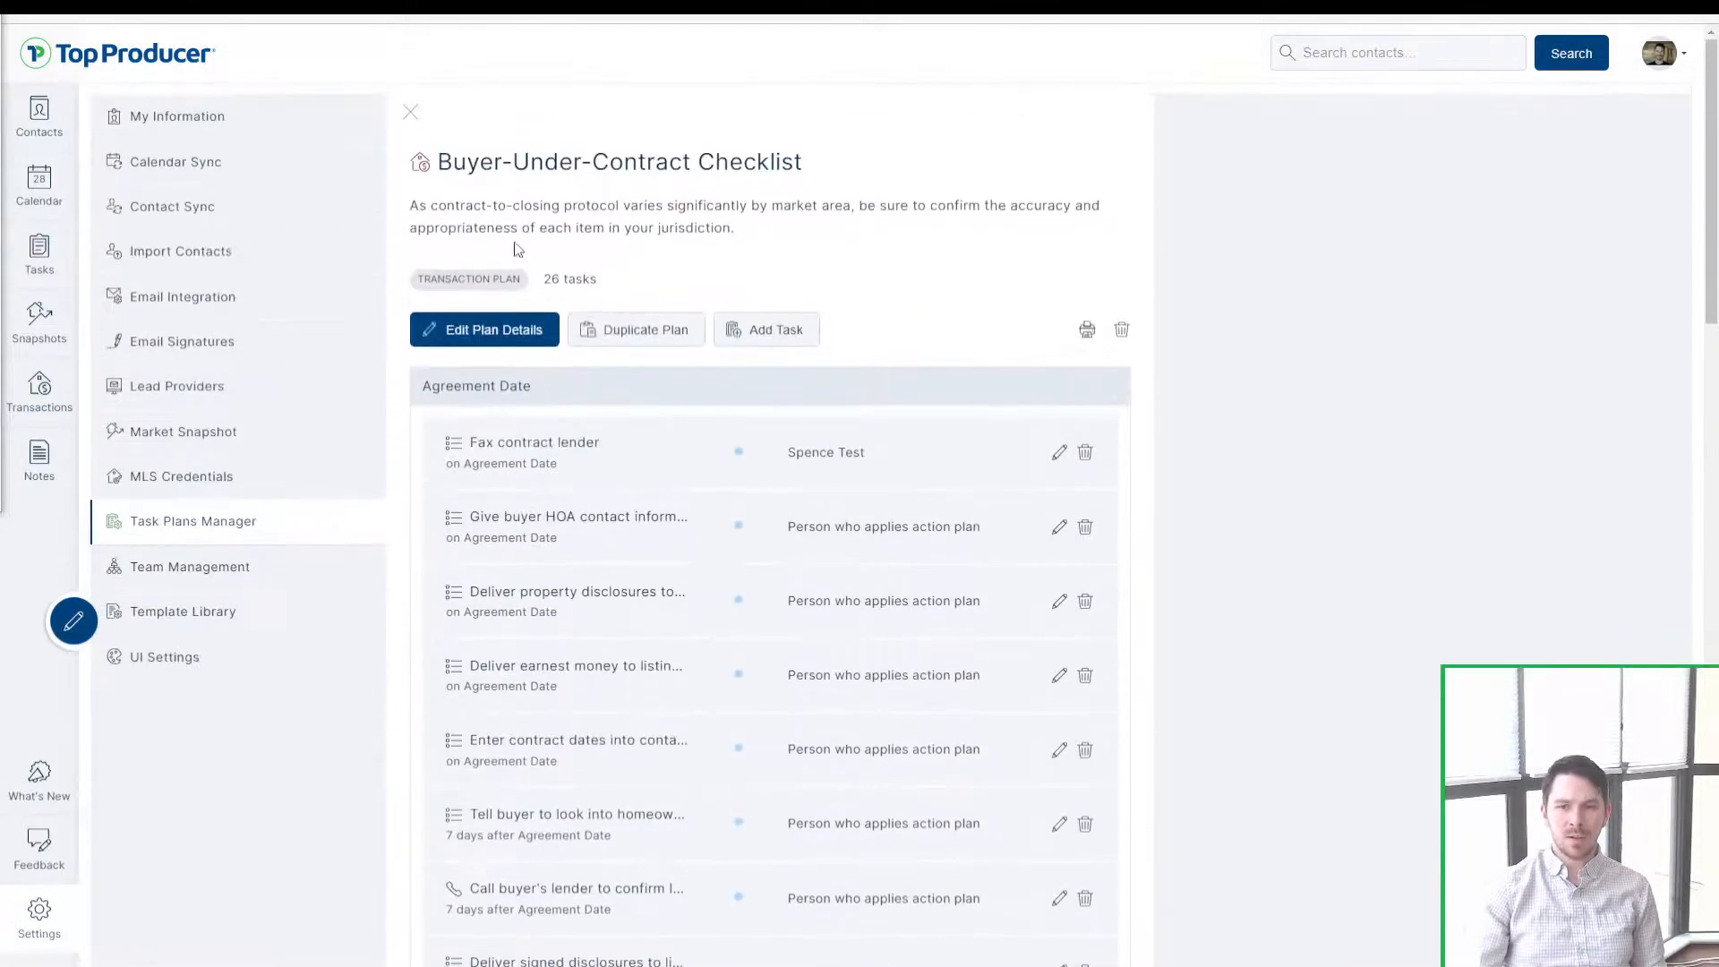
{"action": "left_click", "coordinate": [412, 114]}
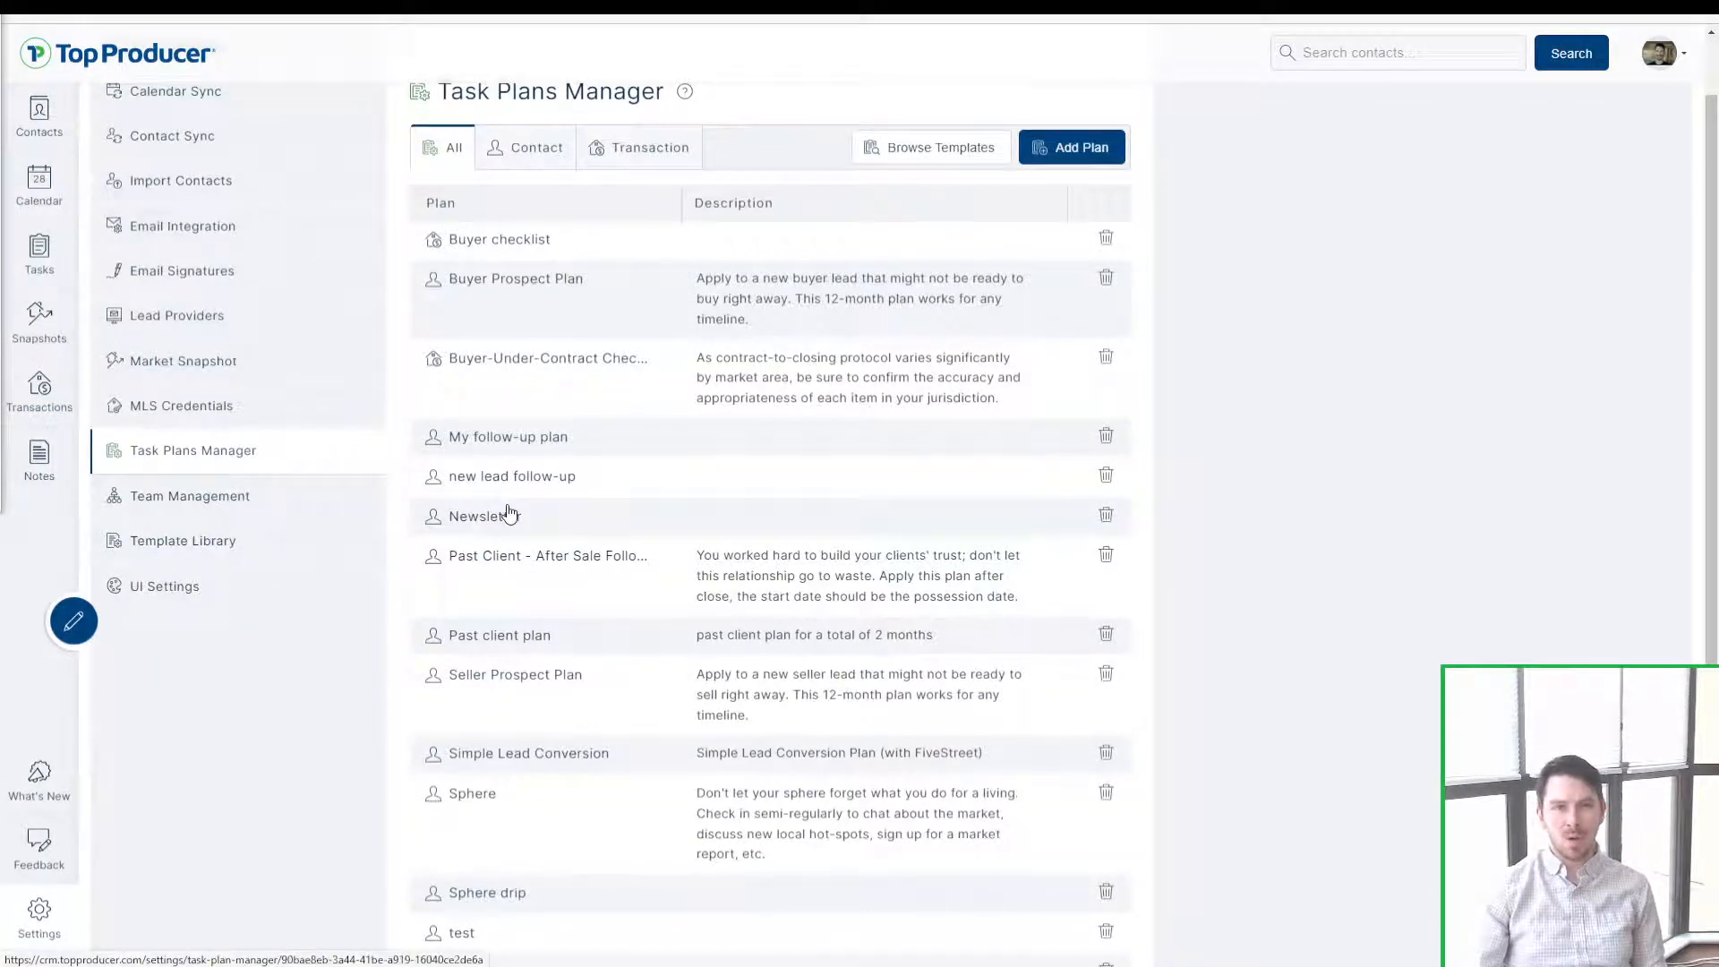
{"action": "left_click", "coordinate": [250, 514]}
Step: Preview the Home inspection scheduled email template, begin customizing it, then close without saving
{"action": "left_click", "coordinate": [239, 540]}
{"action": "left_click", "coordinate": [213, 551]}
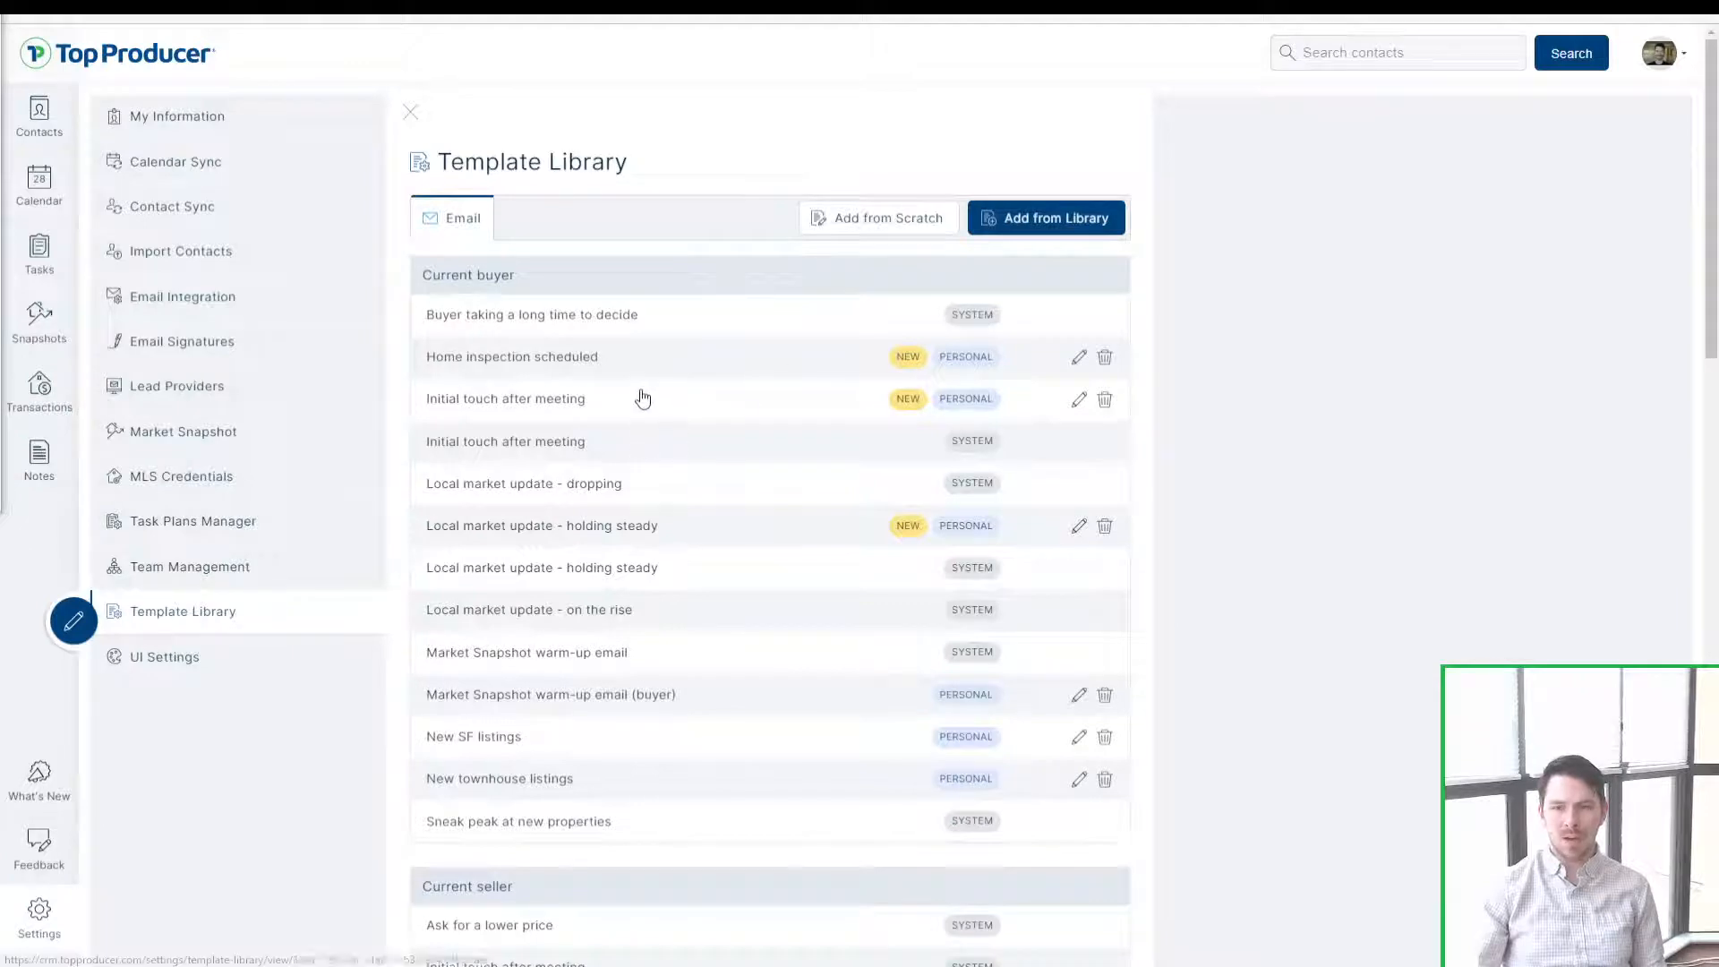
{"action": "left_click", "coordinate": [649, 356]}
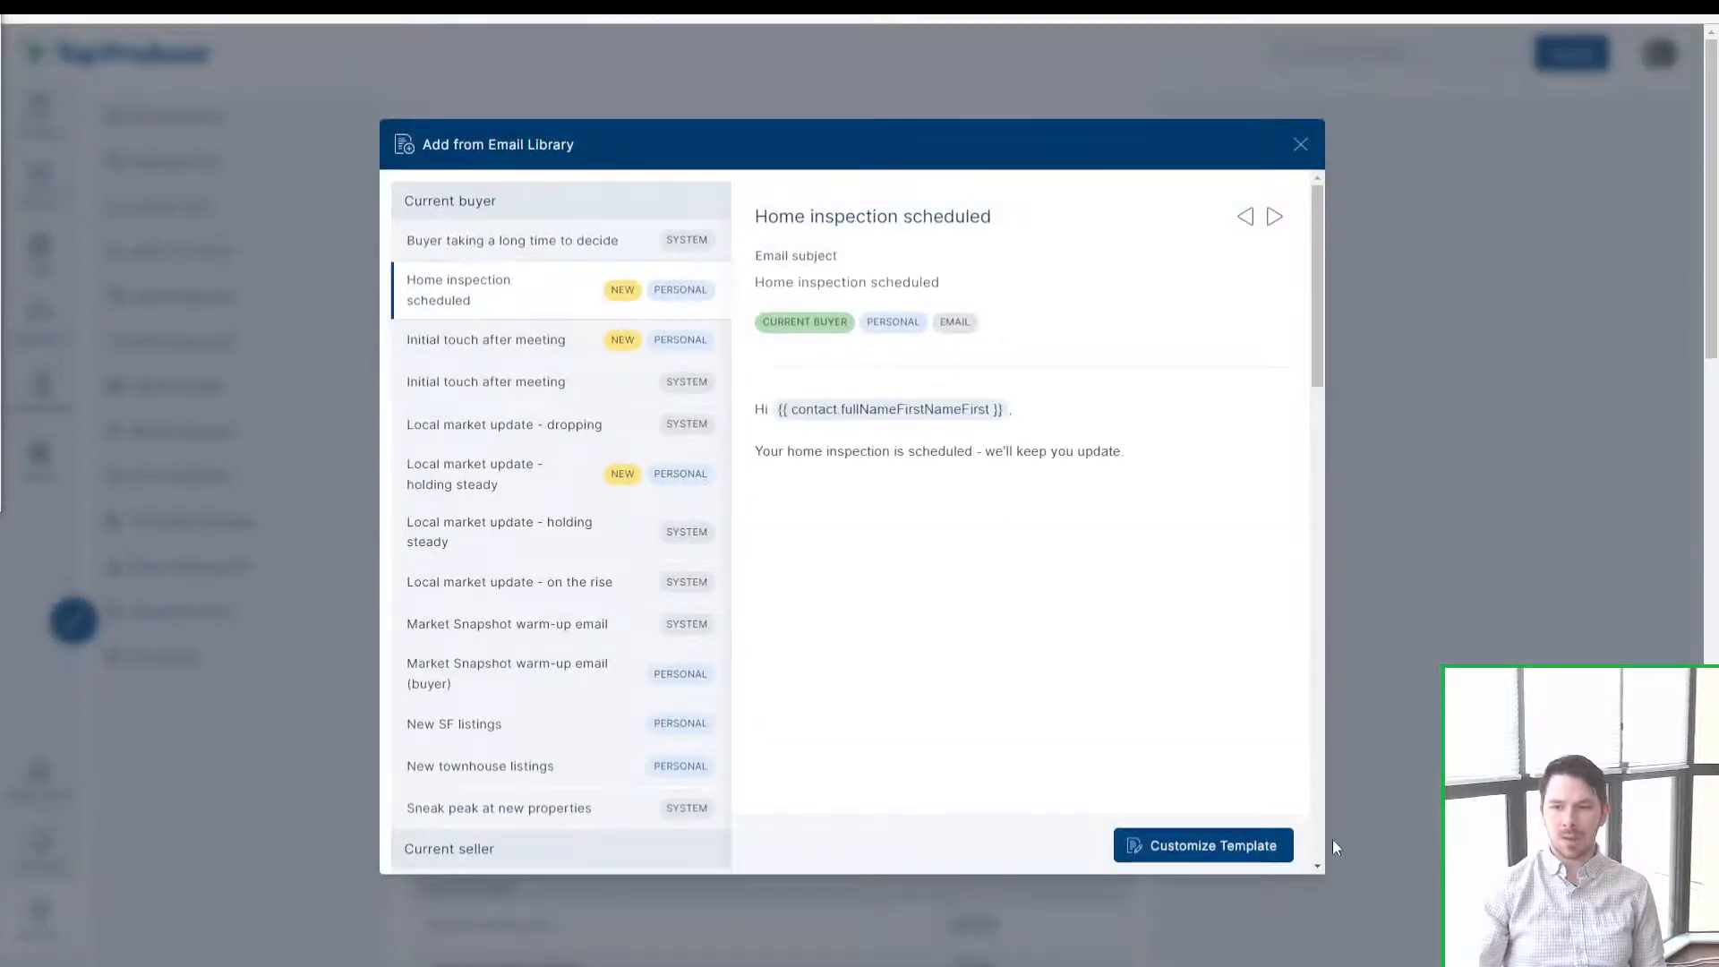
{"action": "left_click", "coordinate": [1258, 846]}
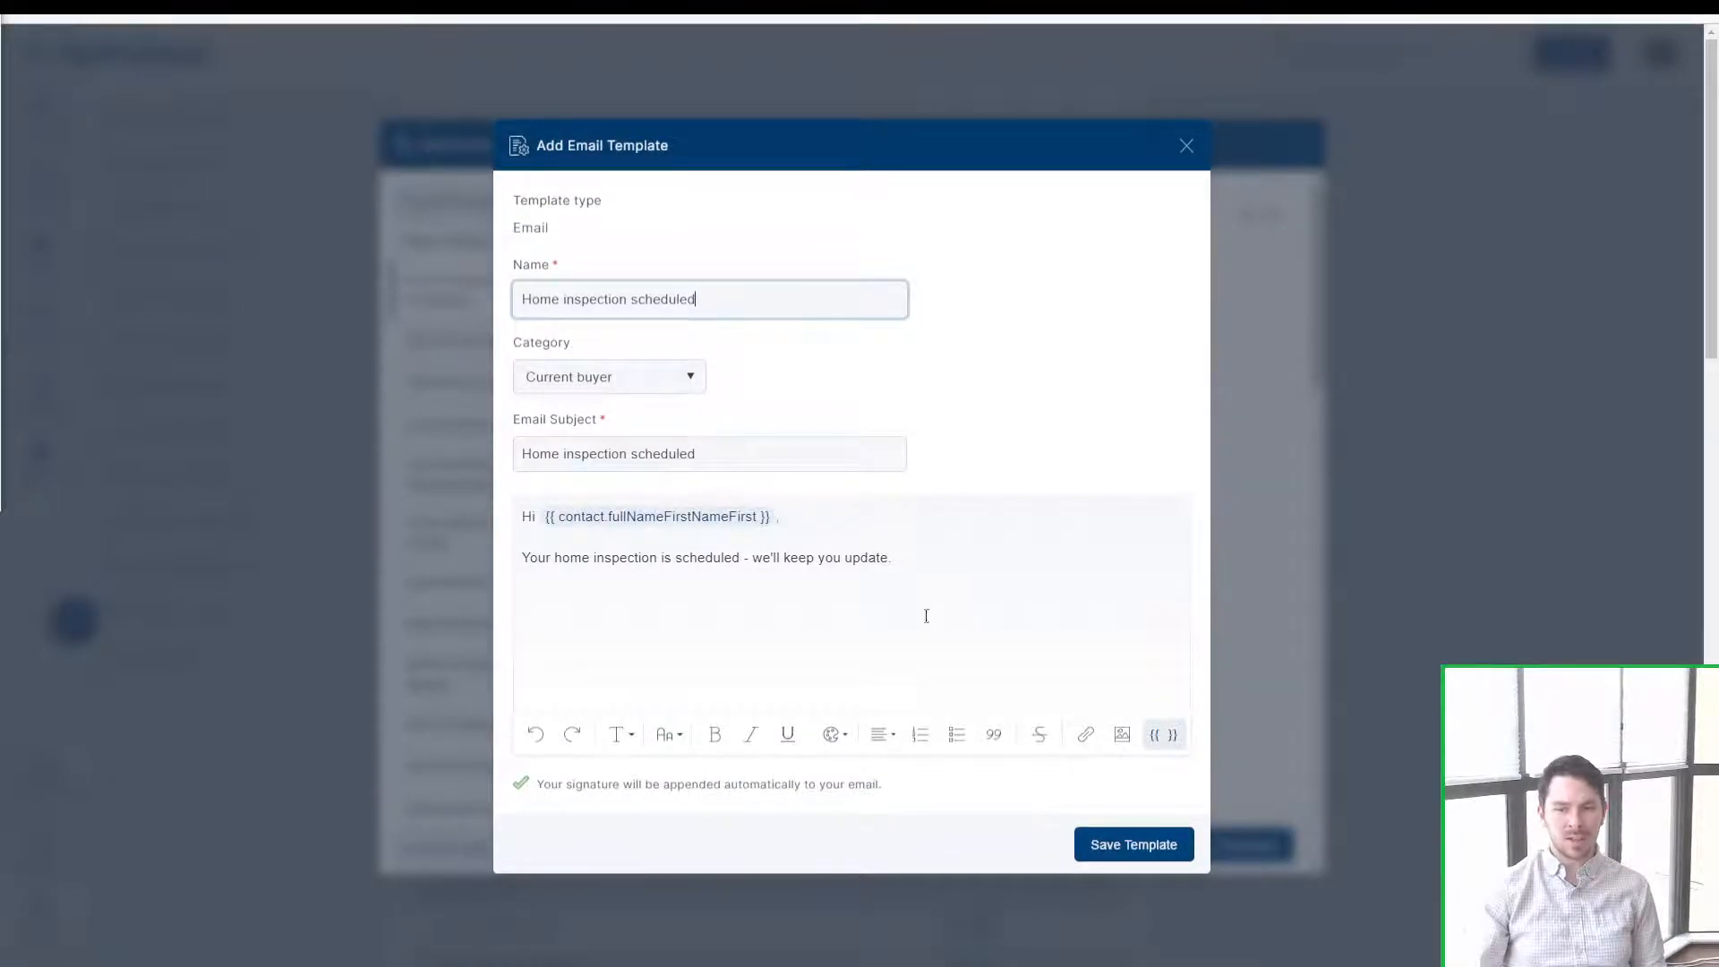
{"action": "left_click", "coordinate": [1187, 147]}
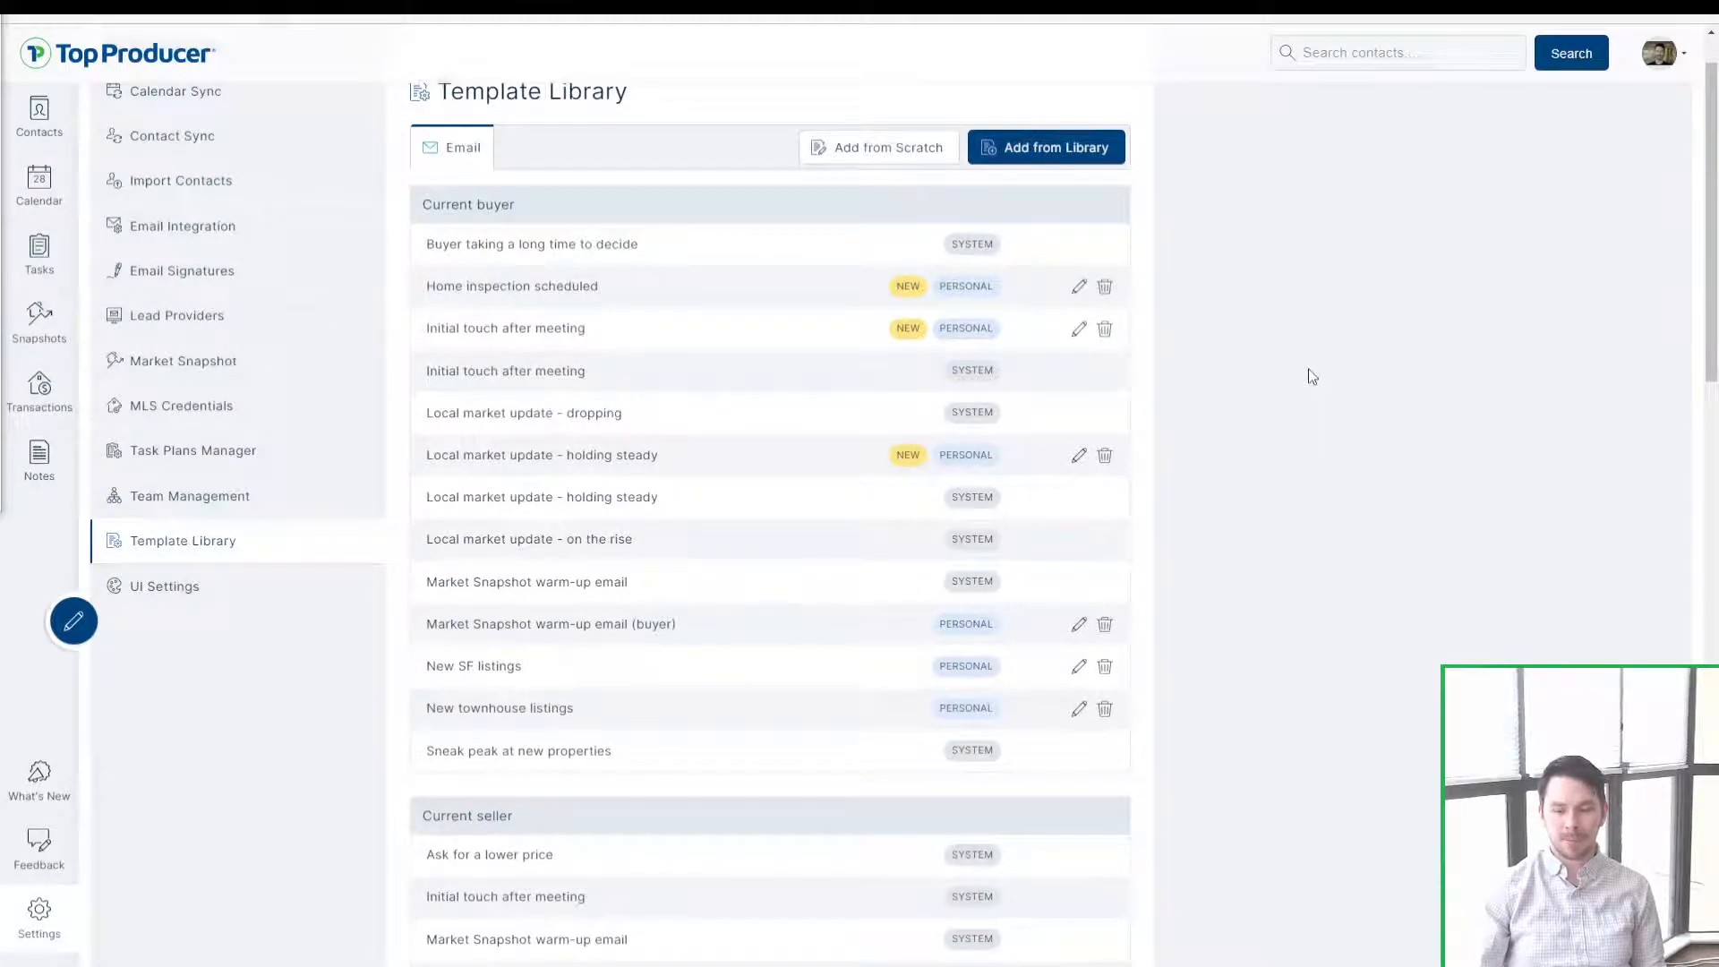
{"action": "scroll", "coordinate": [1272, 368], "scroll_direction": "up", "scroll_amount": 2}
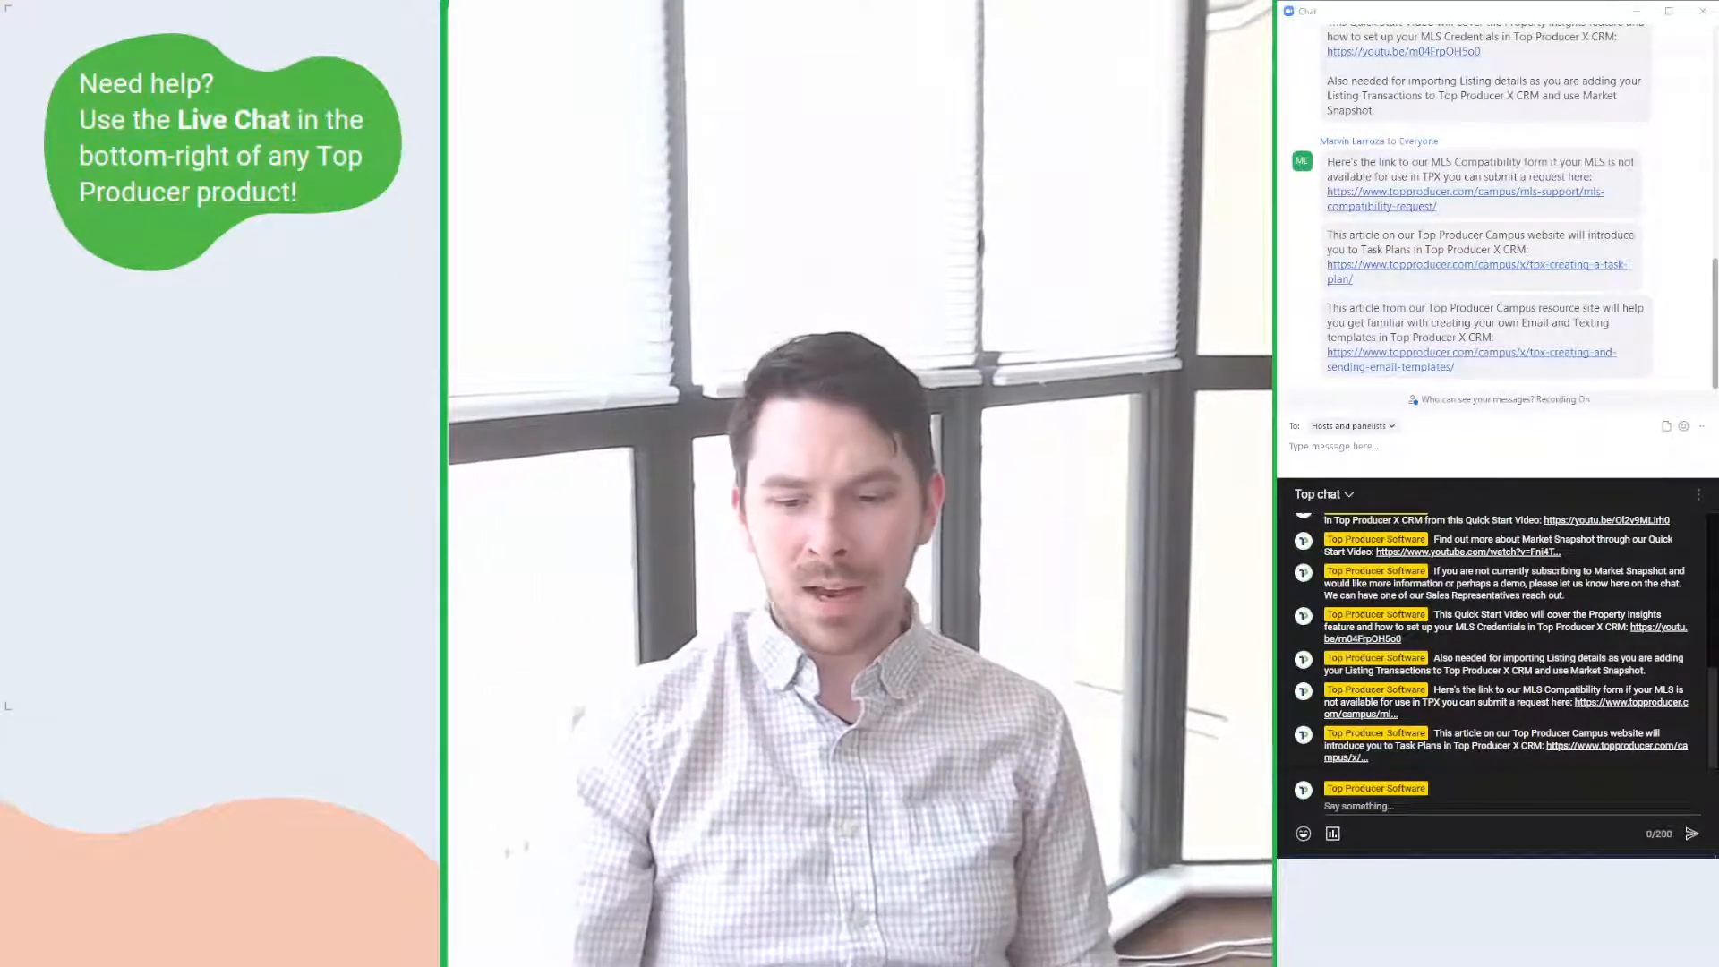
{"action": "key", "text": "ctrl"}
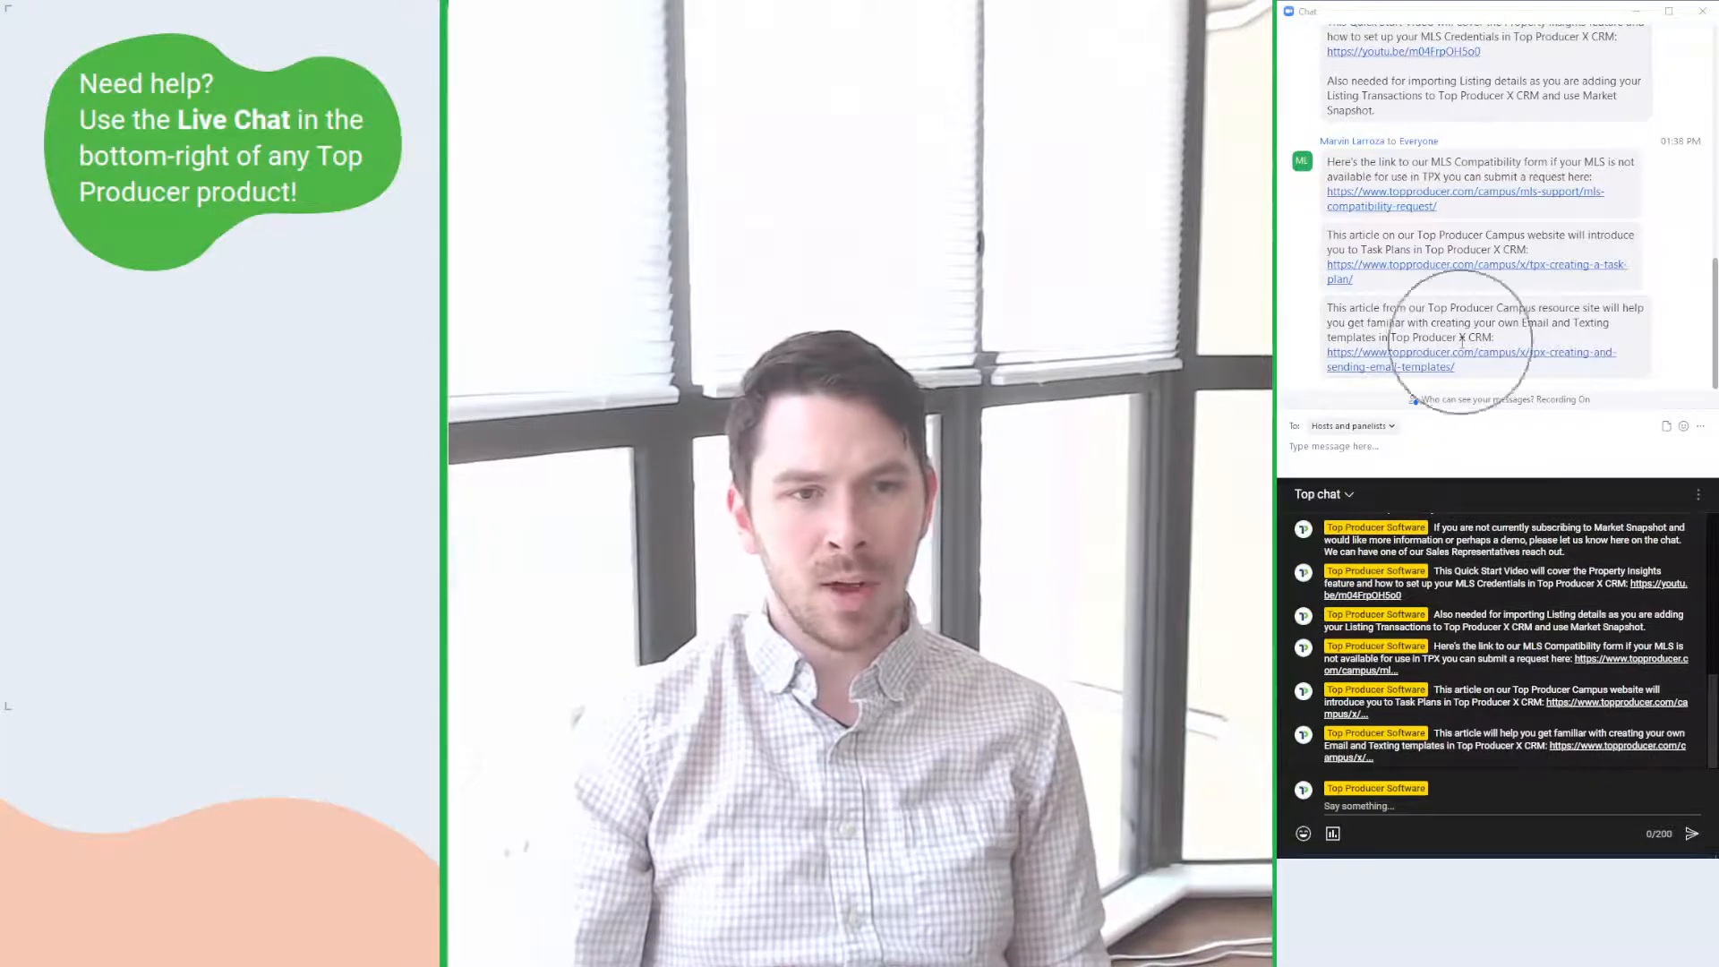
{"action": "left_click_drag", "start_coordinate": [1501, 322], "coordinate": [1575, 322]}
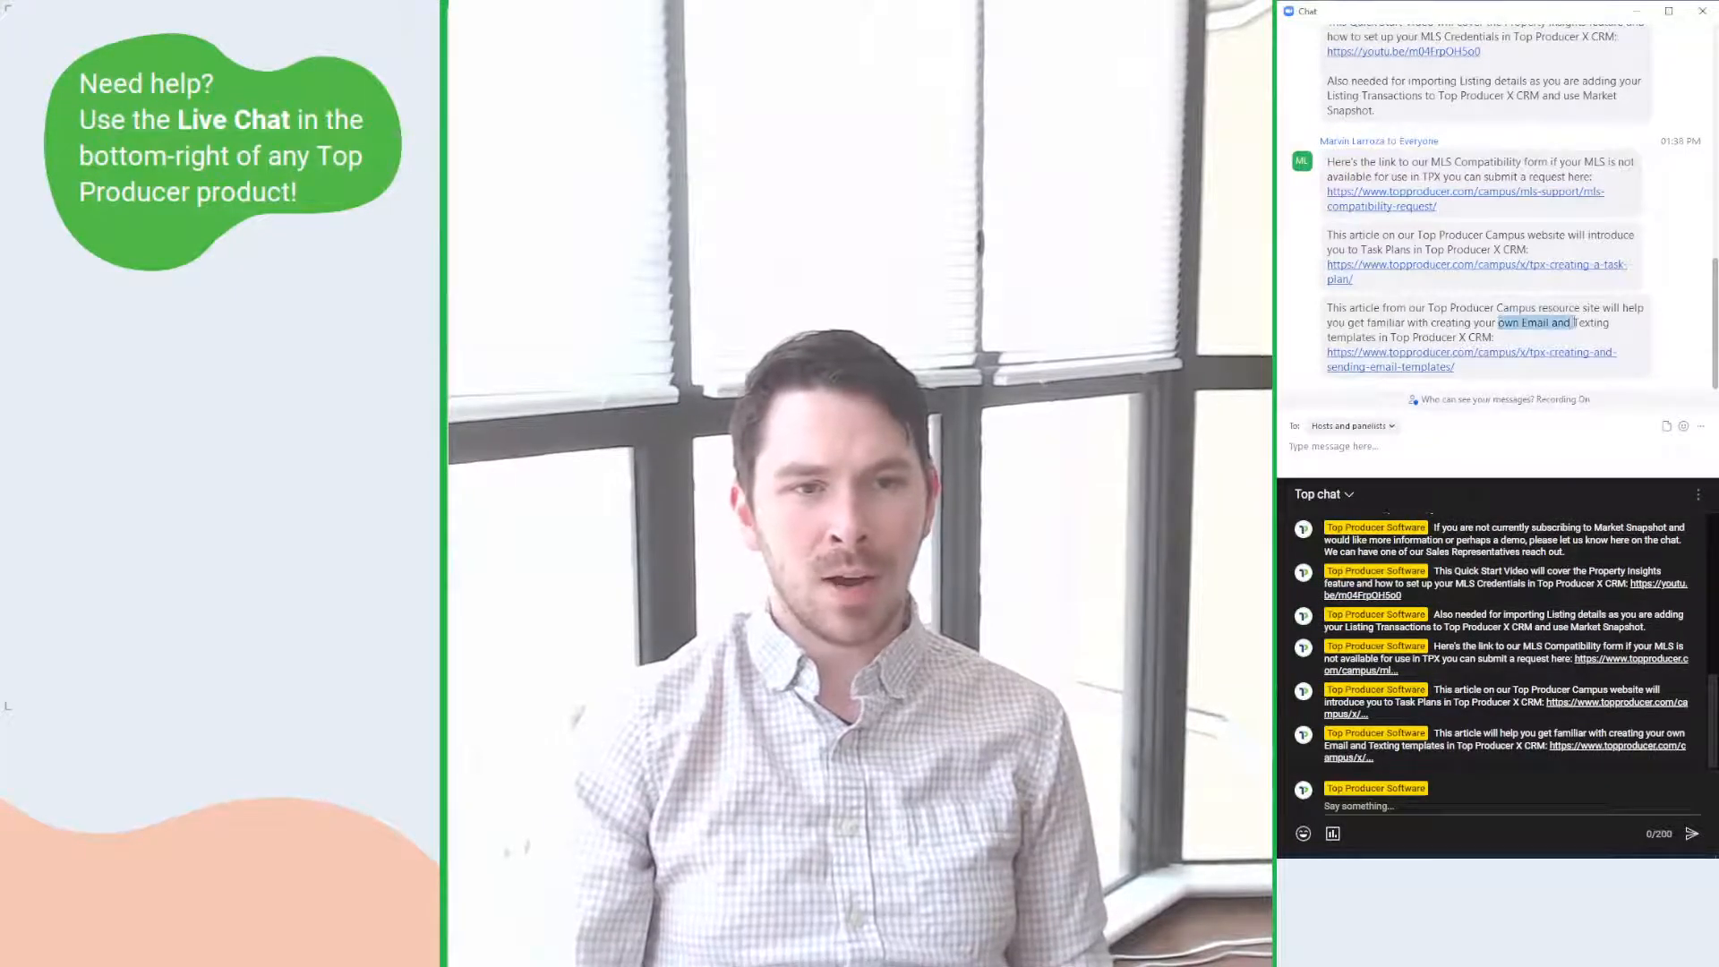
{"action": "left_click", "coordinate": [1583, 326]}
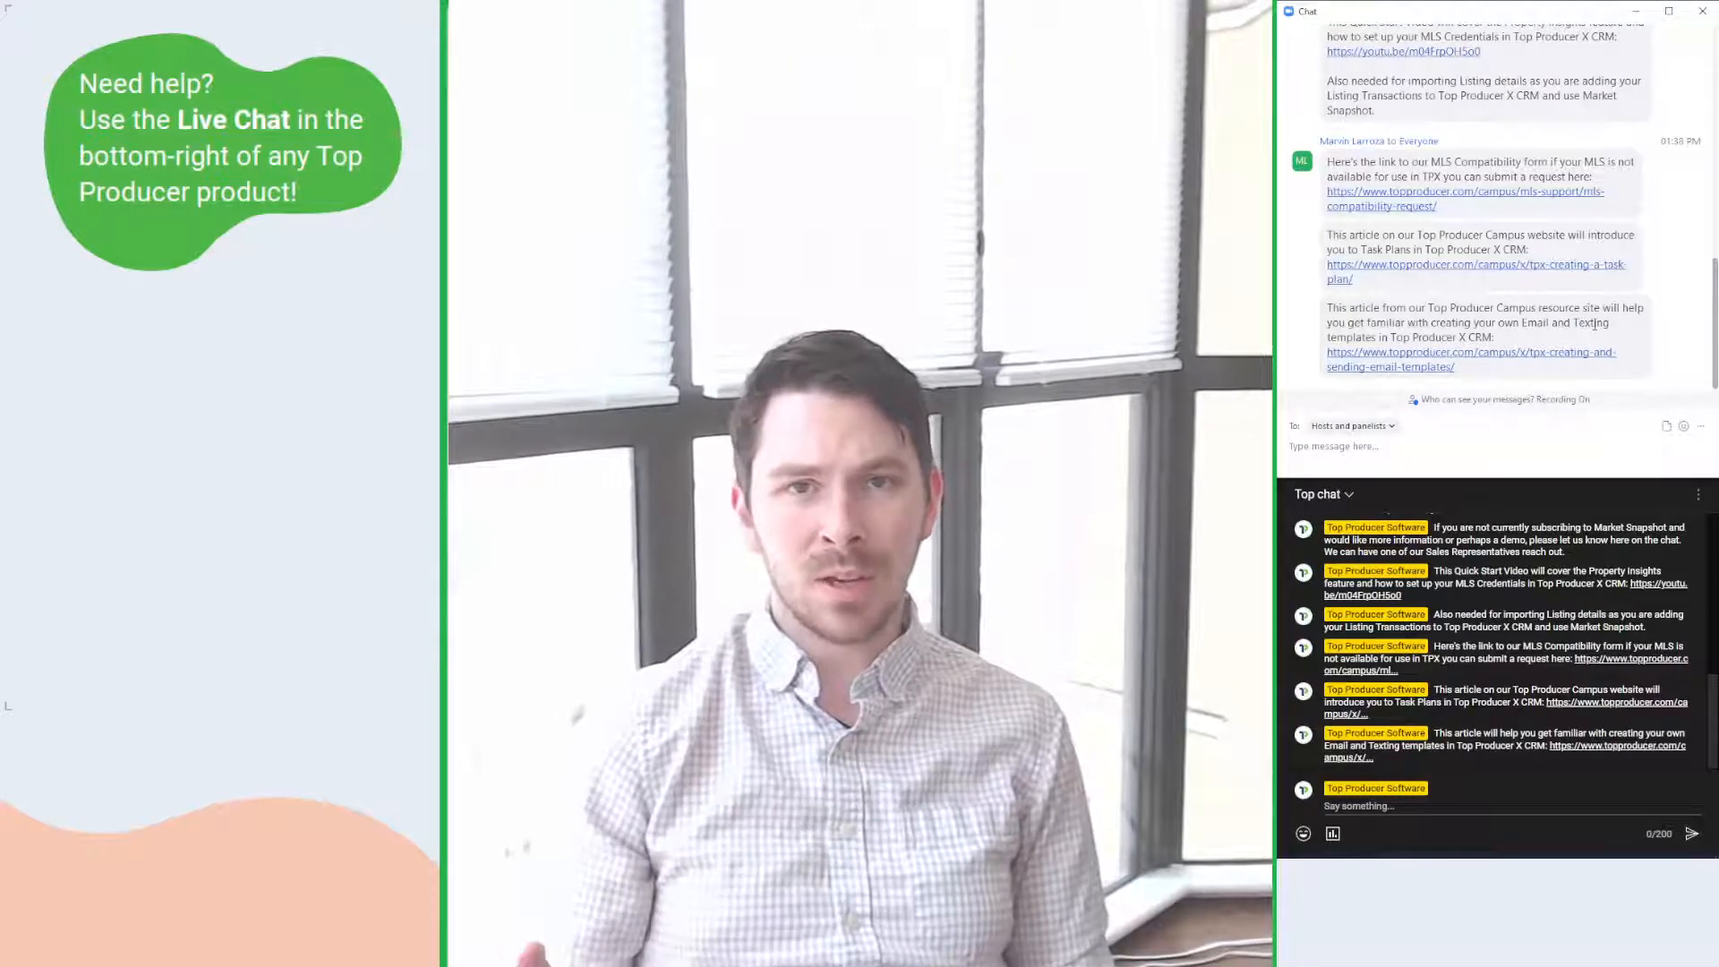
{"action": "left_click_drag", "start_coordinate": [1366, 251], "coordinate": [1489, 250]}
{"action": "double_click", "coordinate": [1489, 250]}
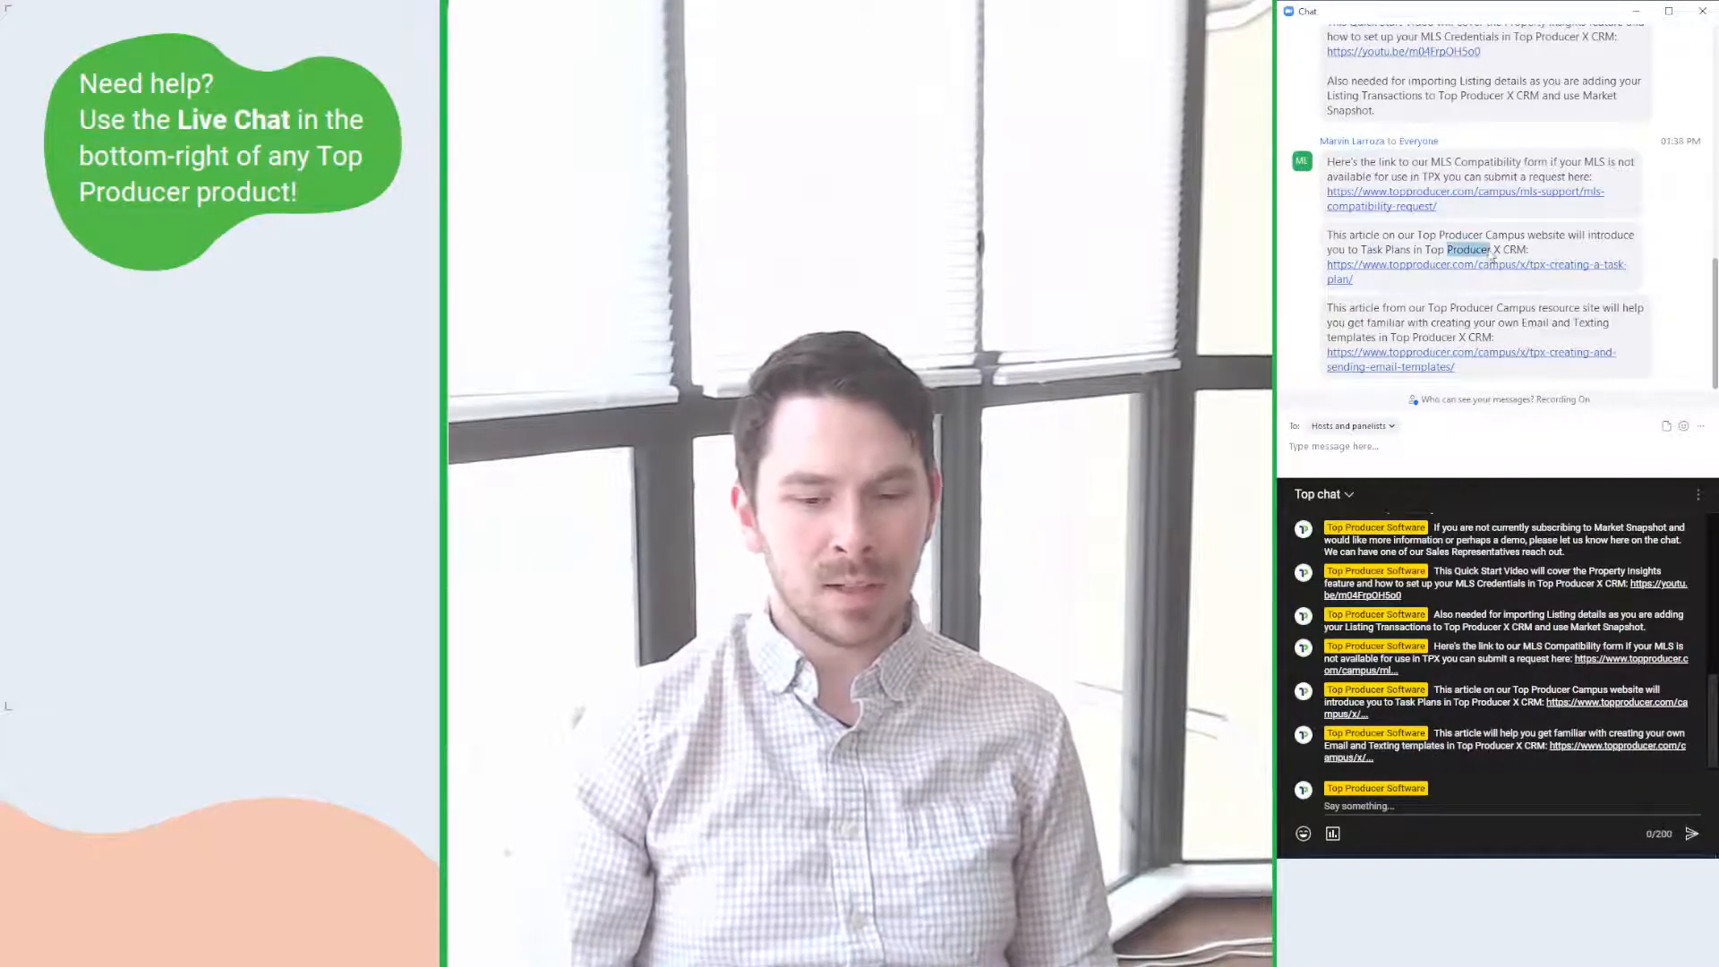
{"action": "left_click", "coordinate": [1489, 251]}
{"action": "key", "text": "ctrl"}
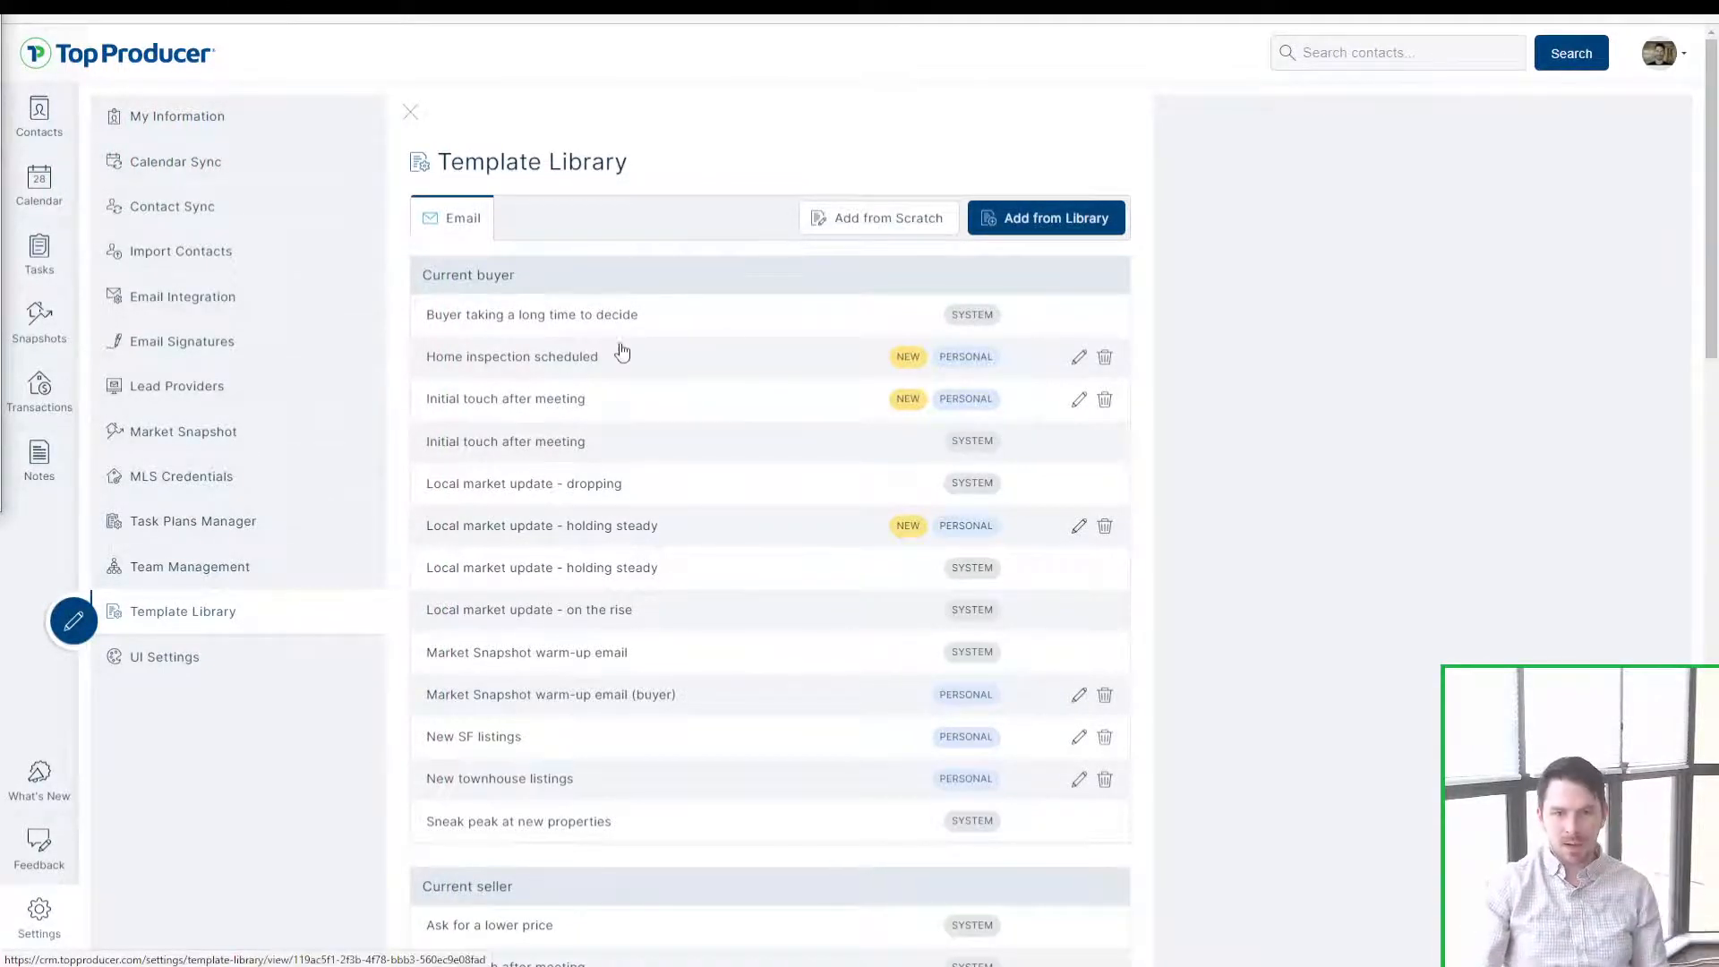
Step: In Team Management, review the zero-licences notice and second member's details, then edit that agent
{"action": "left_click", "coordinate": [253, 584]}
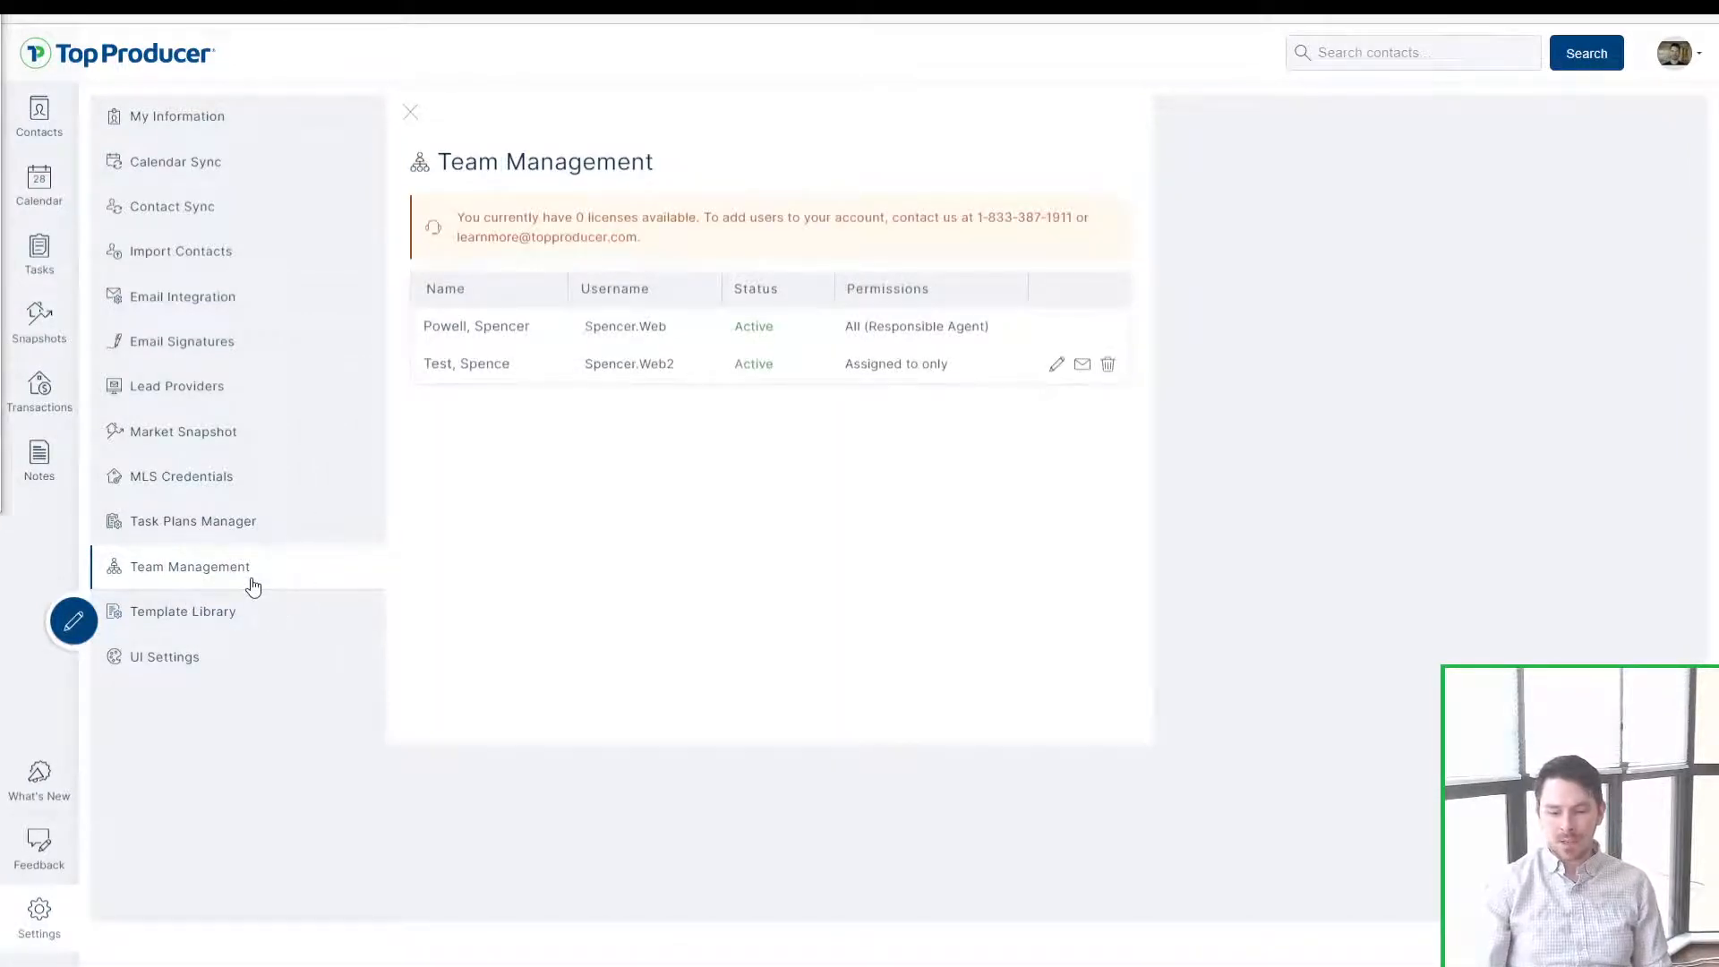
{"action": "left_click", "coordinate": [252, 579]}
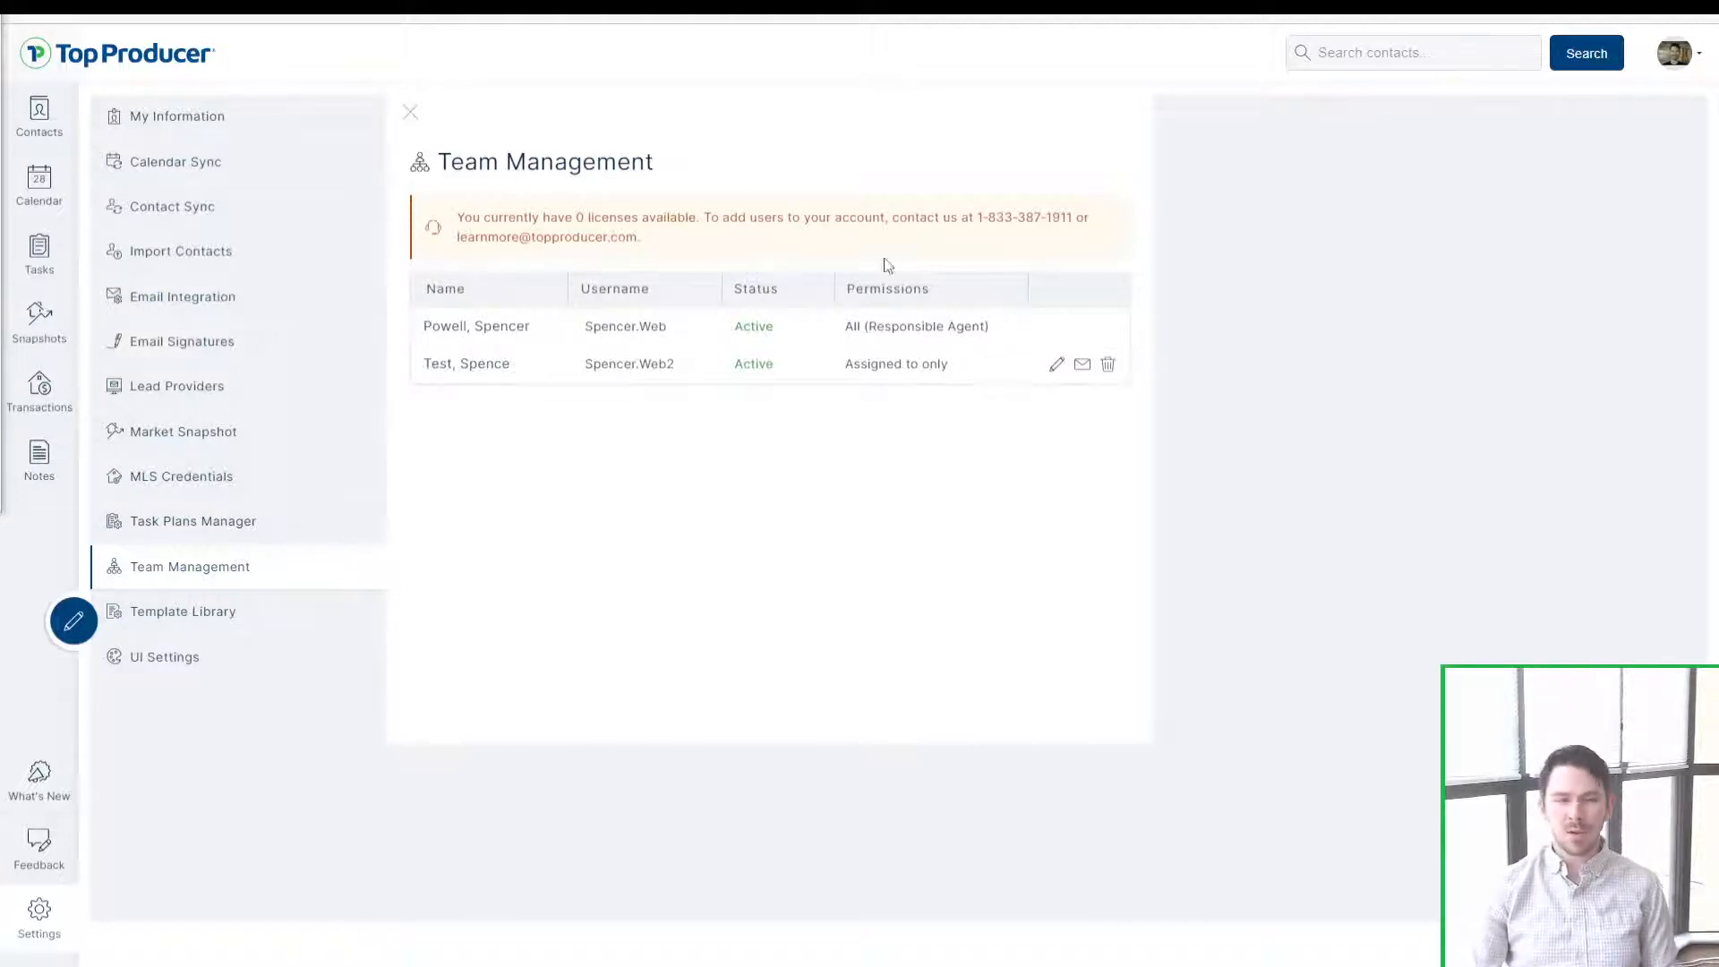
{"action": "left_click_drag", "start_coordinate": [633, 222], "coordinate": [541, 220]}
{"action": "left_click", "coordinate": [541, 220]}
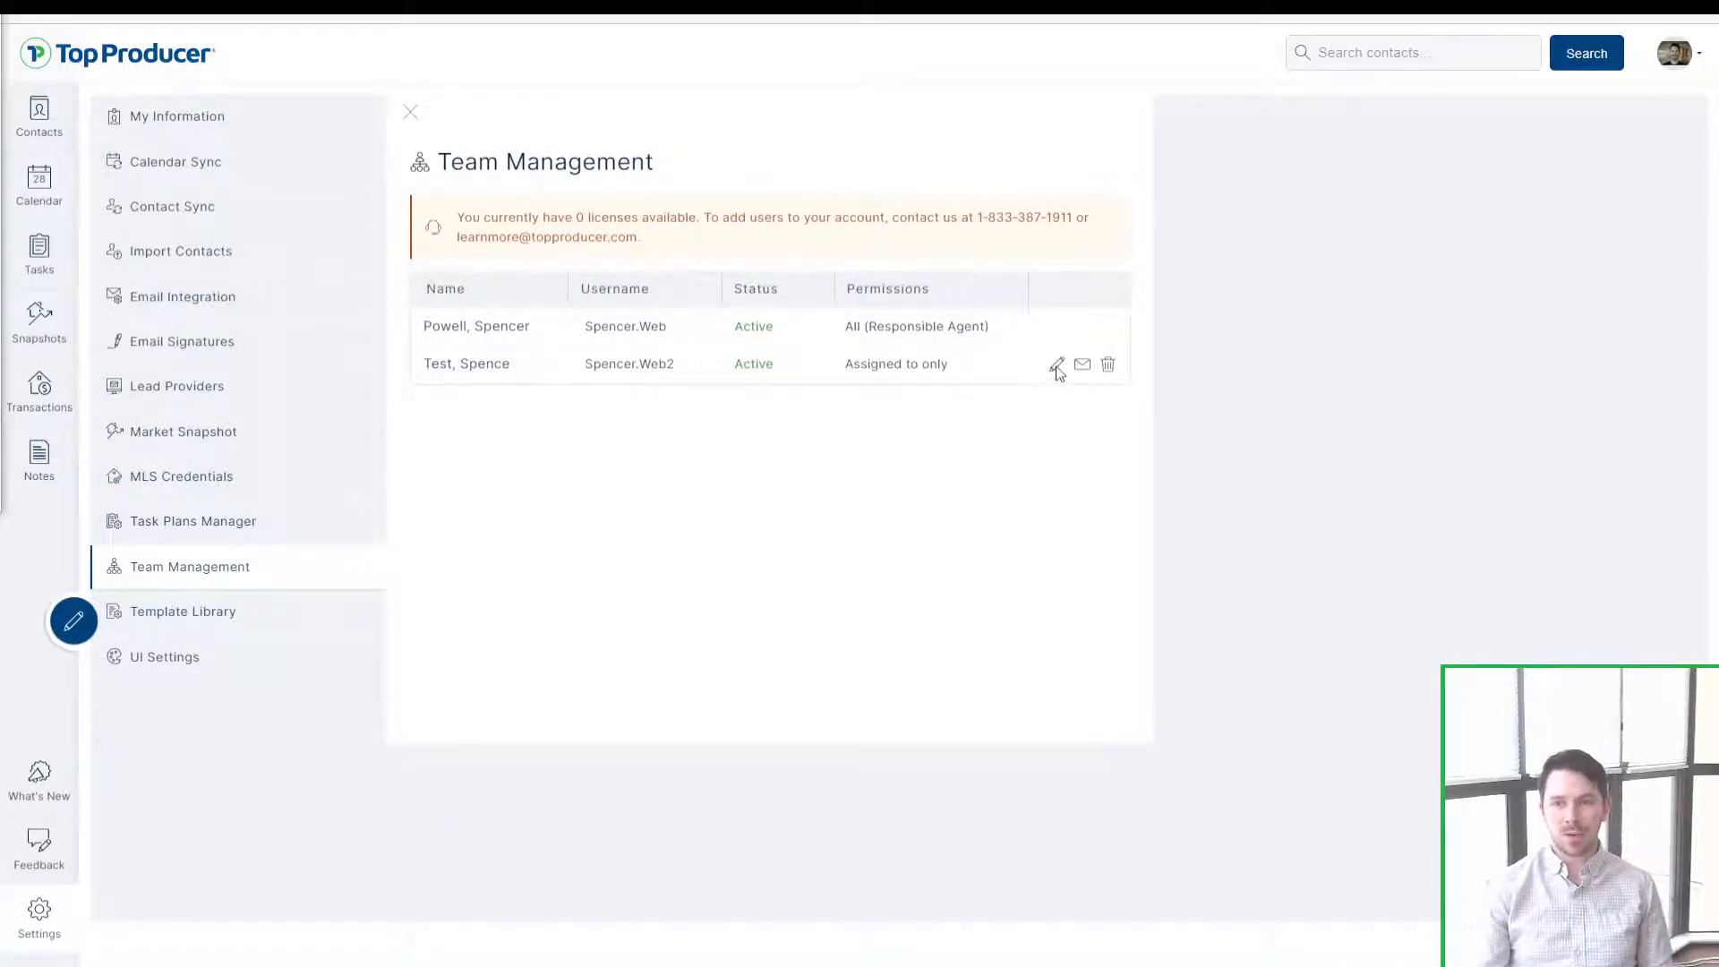
{"action": "left_click_drag", "start_coordinate": [514, 374], "coordinate": [414, 368]}
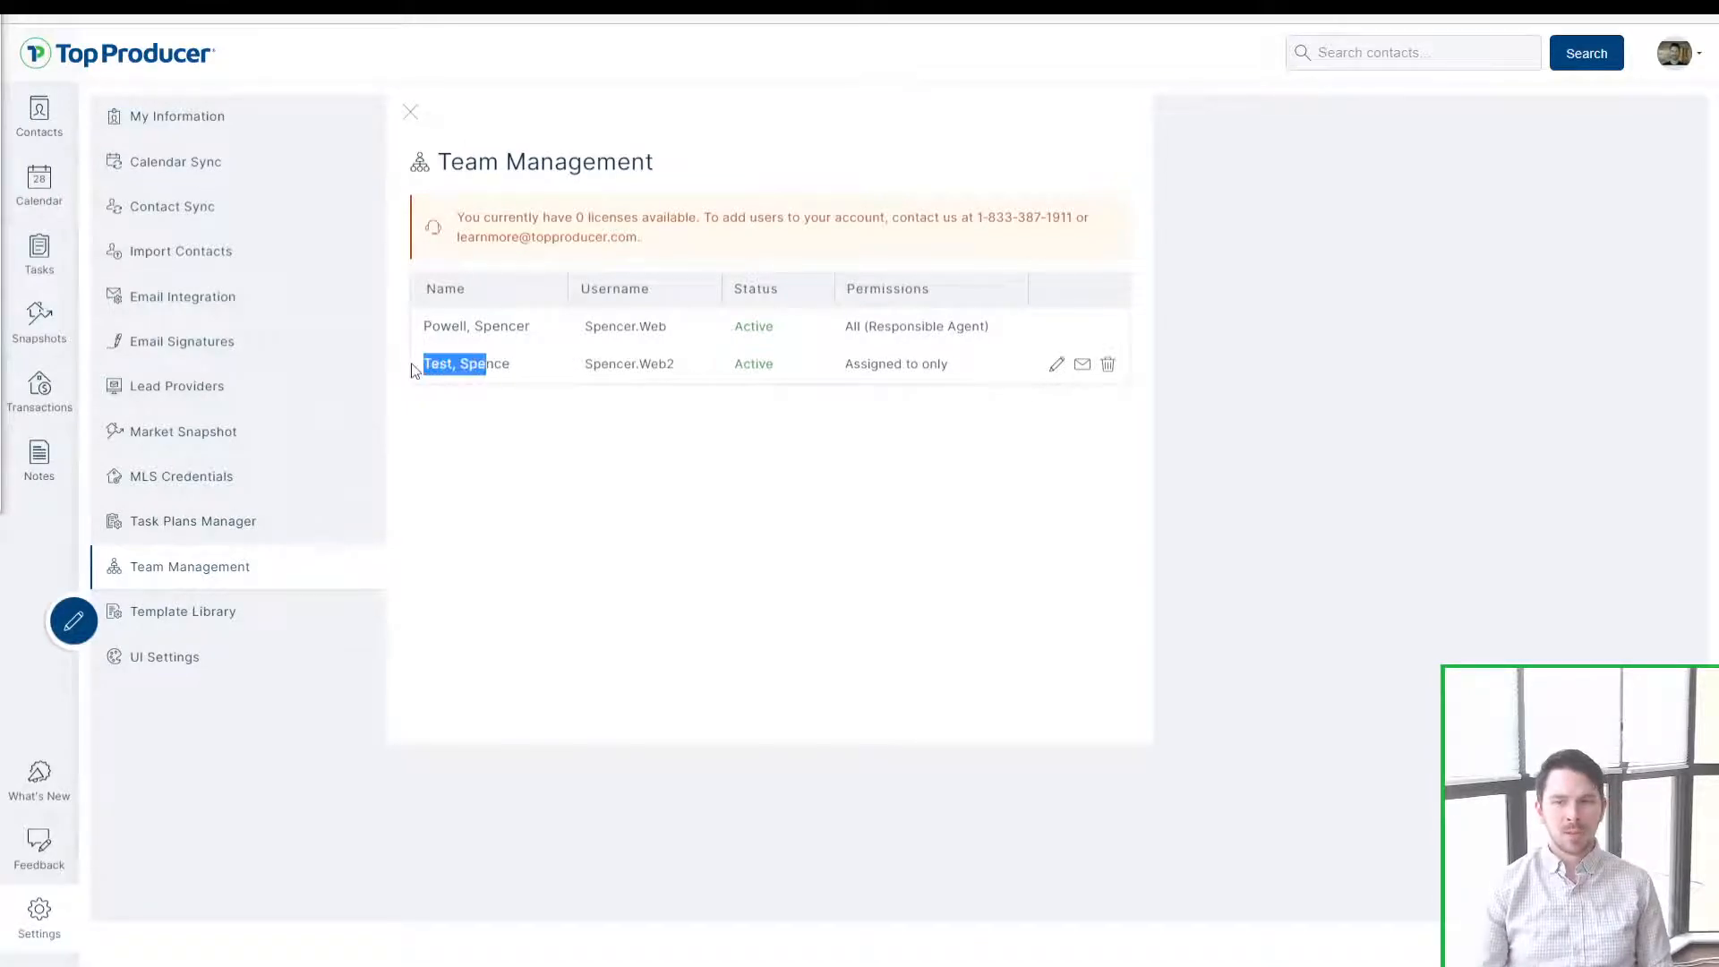
{"action": "left_click", "coordinate": [594, 391]}
{"action": "mouse_move", "coordinate": [573, 364]}
{"action": "left_mouse_down"}
{"action": "mouse_move", "coordinate": [699, 370]}
{"action": "mouse_move", "coordinate": [593, 358]}
{"action": "left_mouse_up"}
{"action": "left_click", "coordinate": [698, 370]}
{"action": "left_click", "coordinate": [595, 359]}
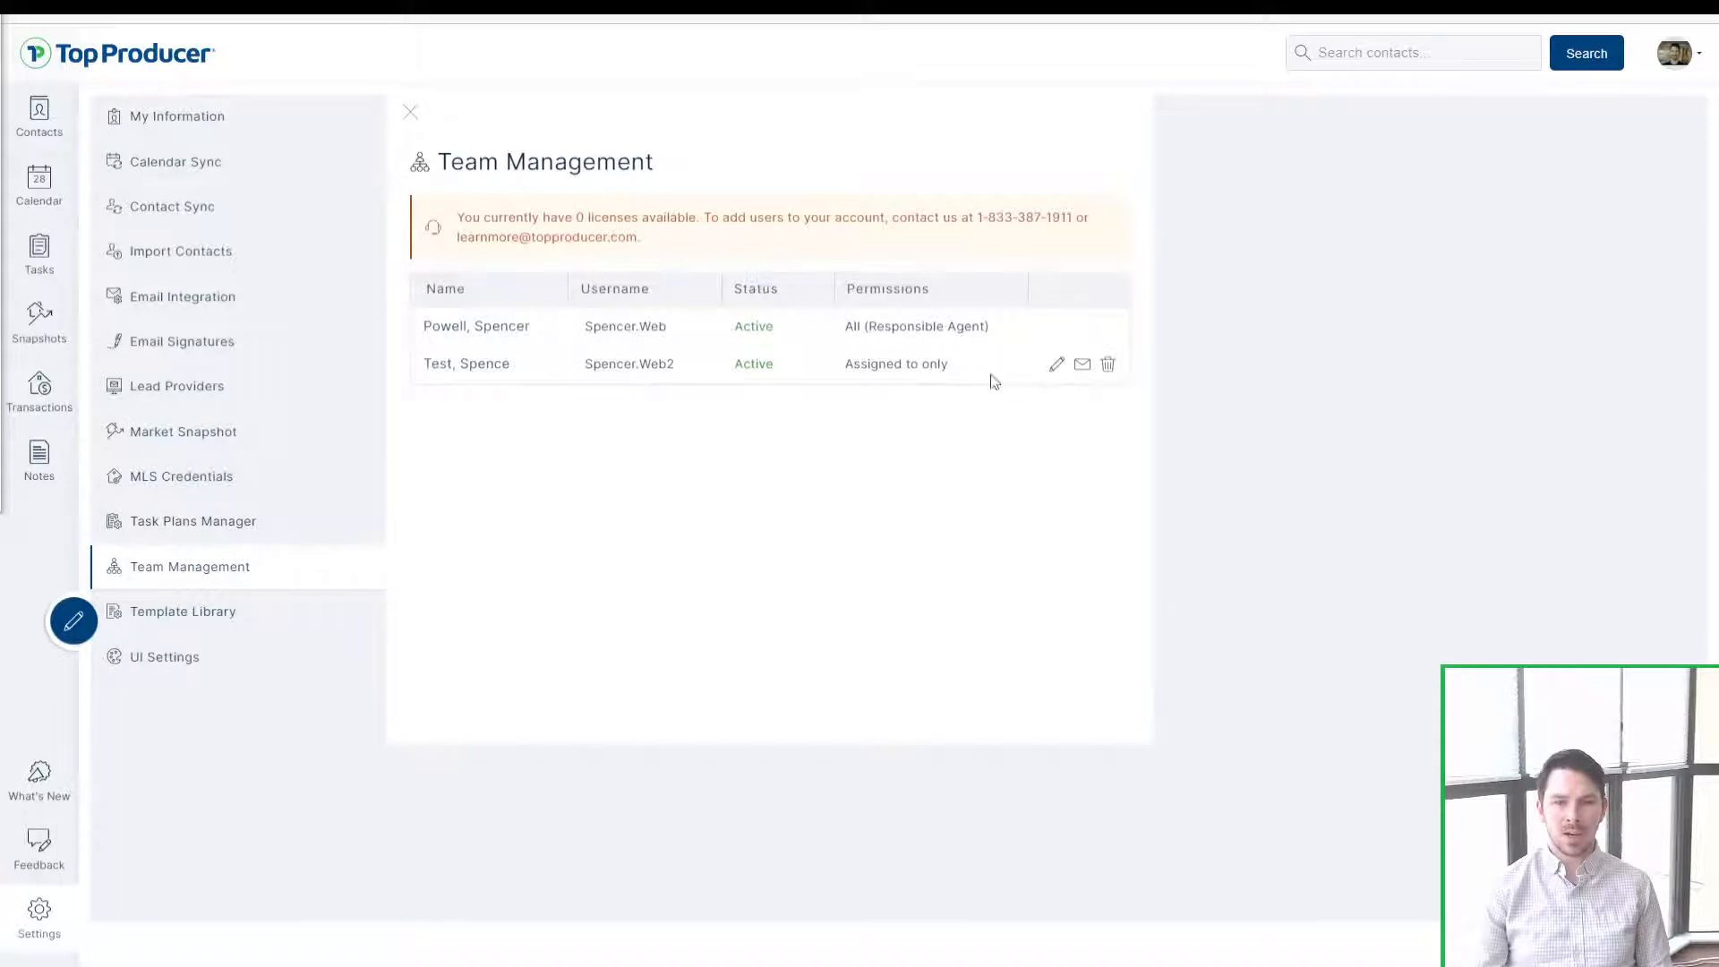
{"action": "left_click", "coordinate": [1057, 367]}
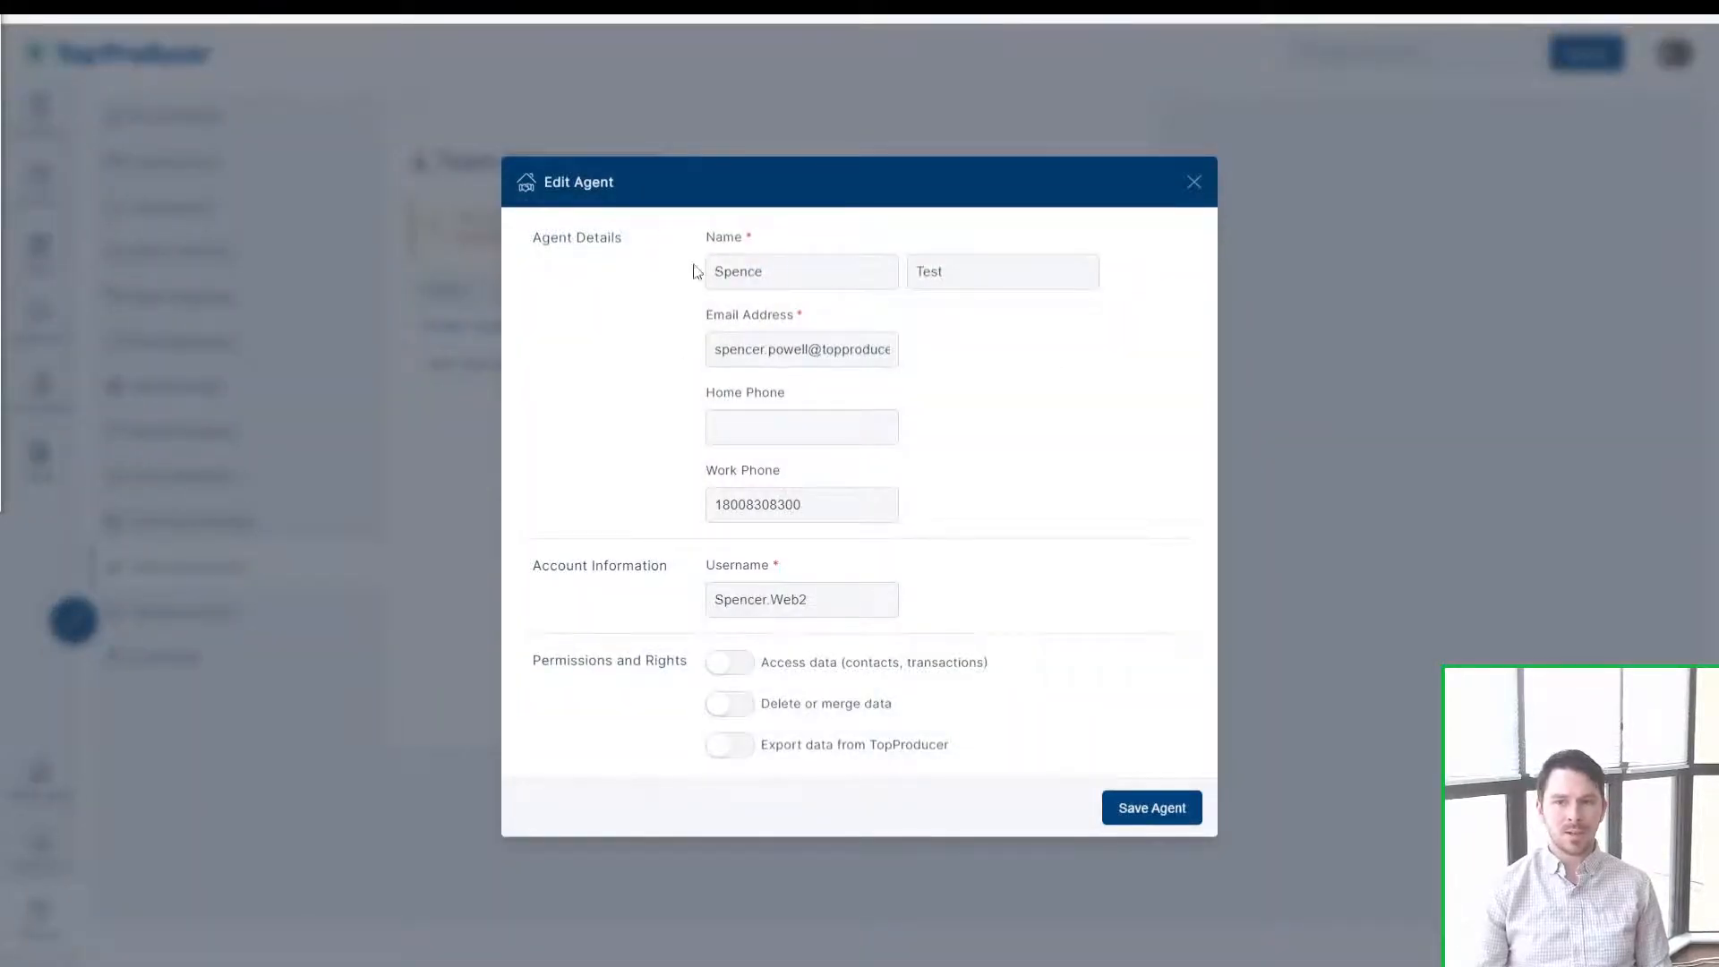
{"action": "left_click", "coordinate": [788, 356]}
{"action": "left_click", "coordinate": [764, 415]}
{"action": "left_click", "coordinate": [835, 610]}
{"action": "left_click", "coordinate": [836, 610]}
{"action": "left_click", "coordinate": [739, 641]}
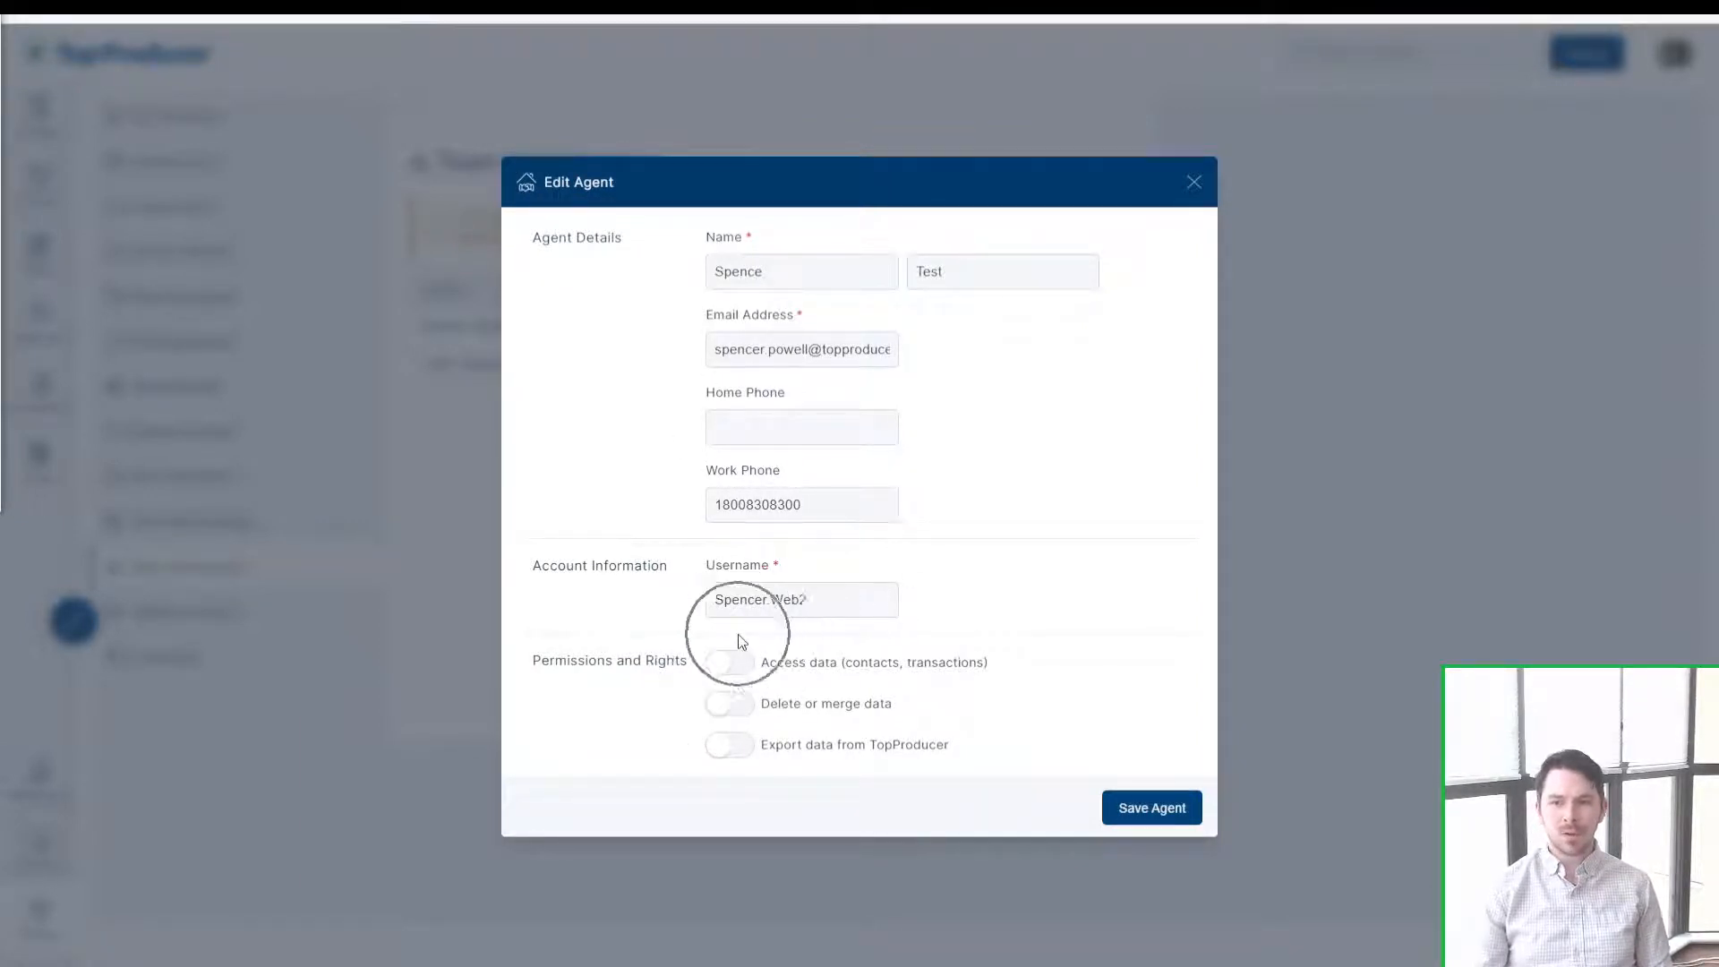
{"action": "left_click", "coordinate": [737, 630]}
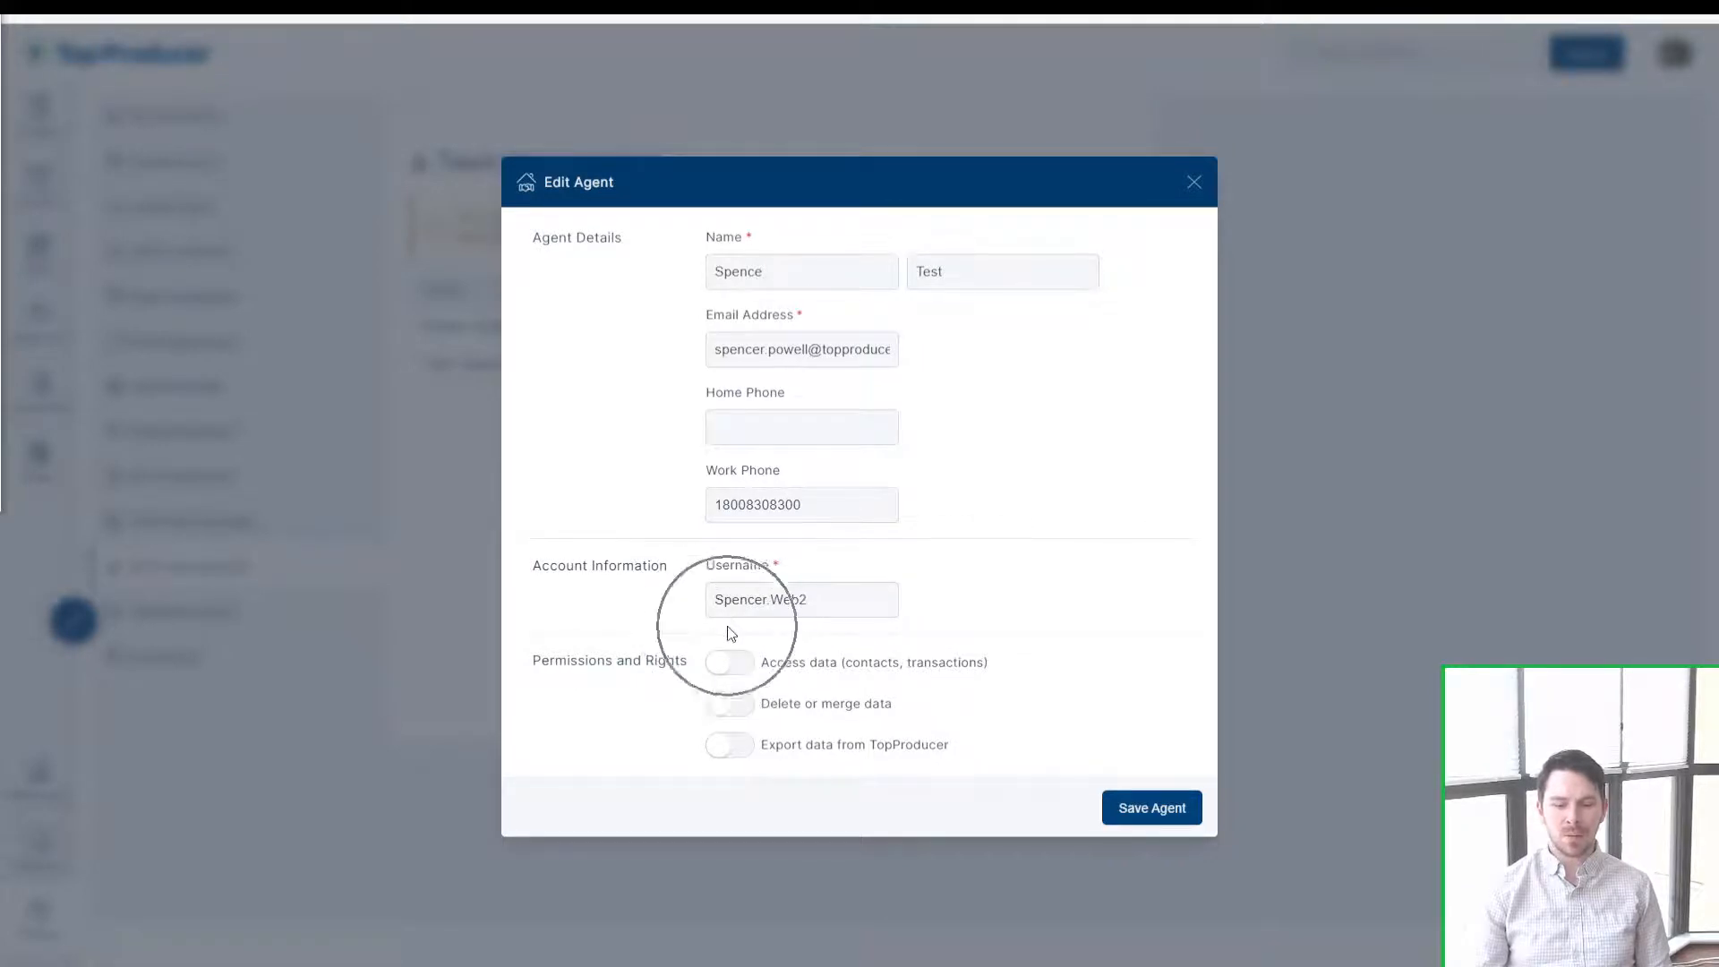
{"action": "left_click", "coordinate": [731, 634]}
{"action": "key", "text": "ctrl"}
{"action": "key", "text": "ctrl"}
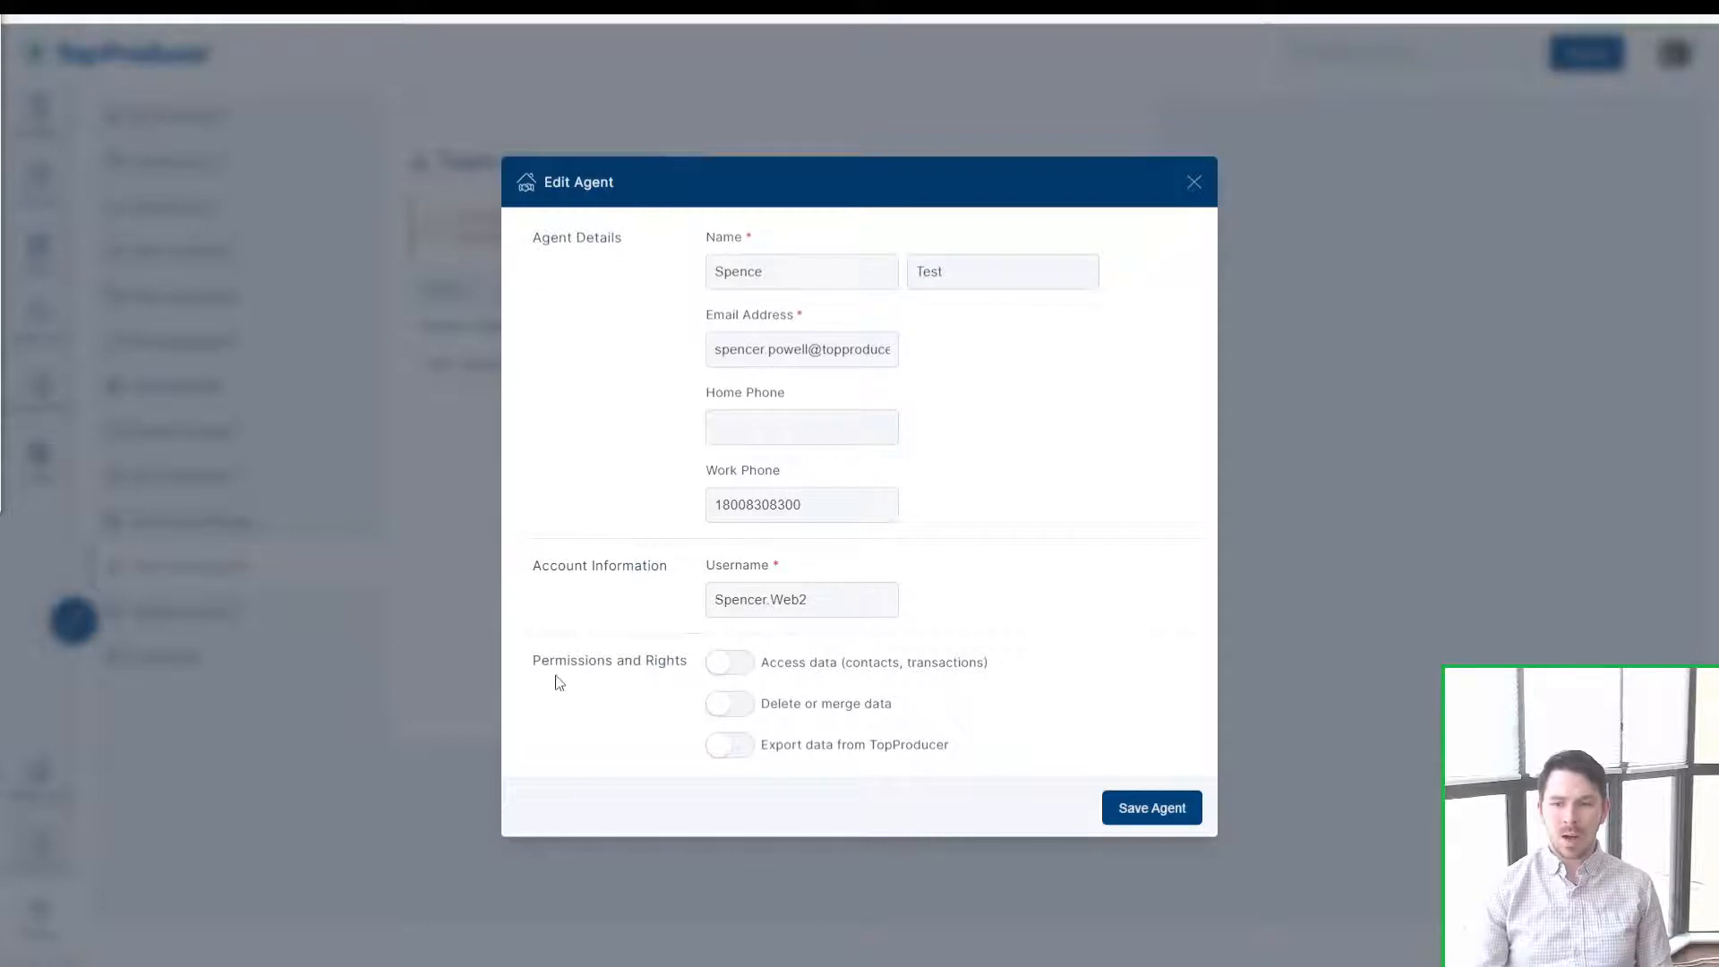
{"action": "left_click_drag", "start_coordinate": [534, 664], "coordinate": [646, 667]}
{"action": "left_click", "coordinate": [648, 669]}
{"action": "key", "text": "ctrl"}
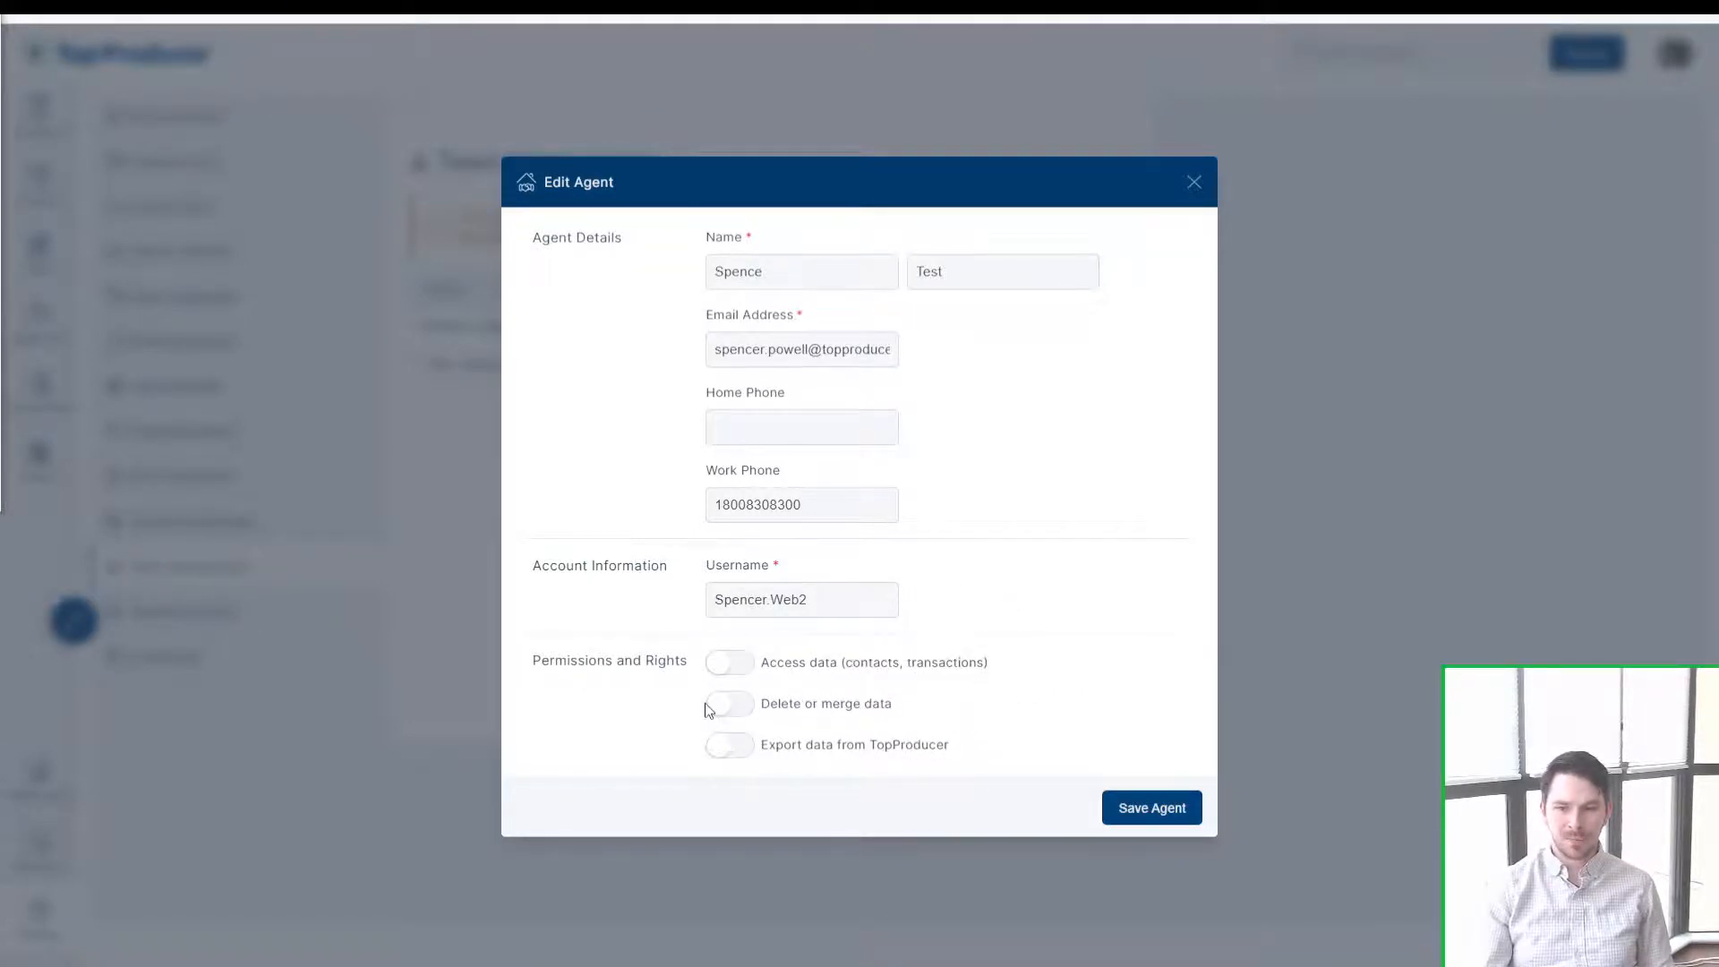
Step: Switch Delete or merge data and Export data on then off, and close Edit Agent unsaved
{"action": "left_click", "coordinate": [840, 712]}
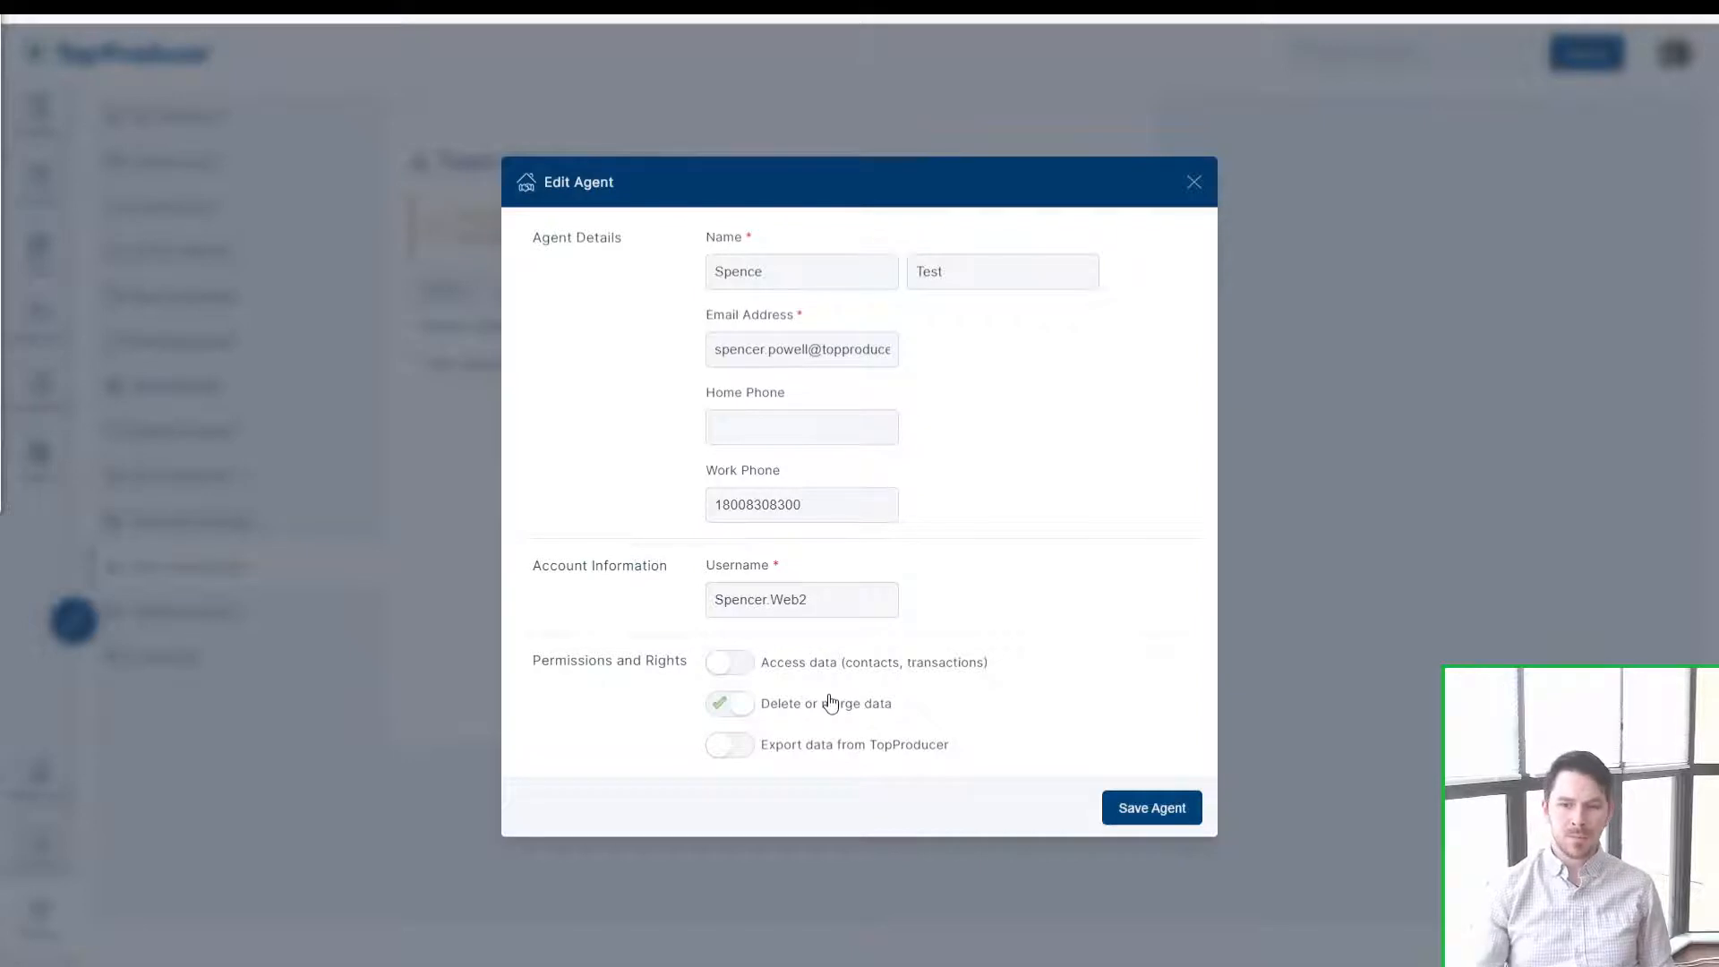
{"action": "left_click", "coordinate": [831, 704]}
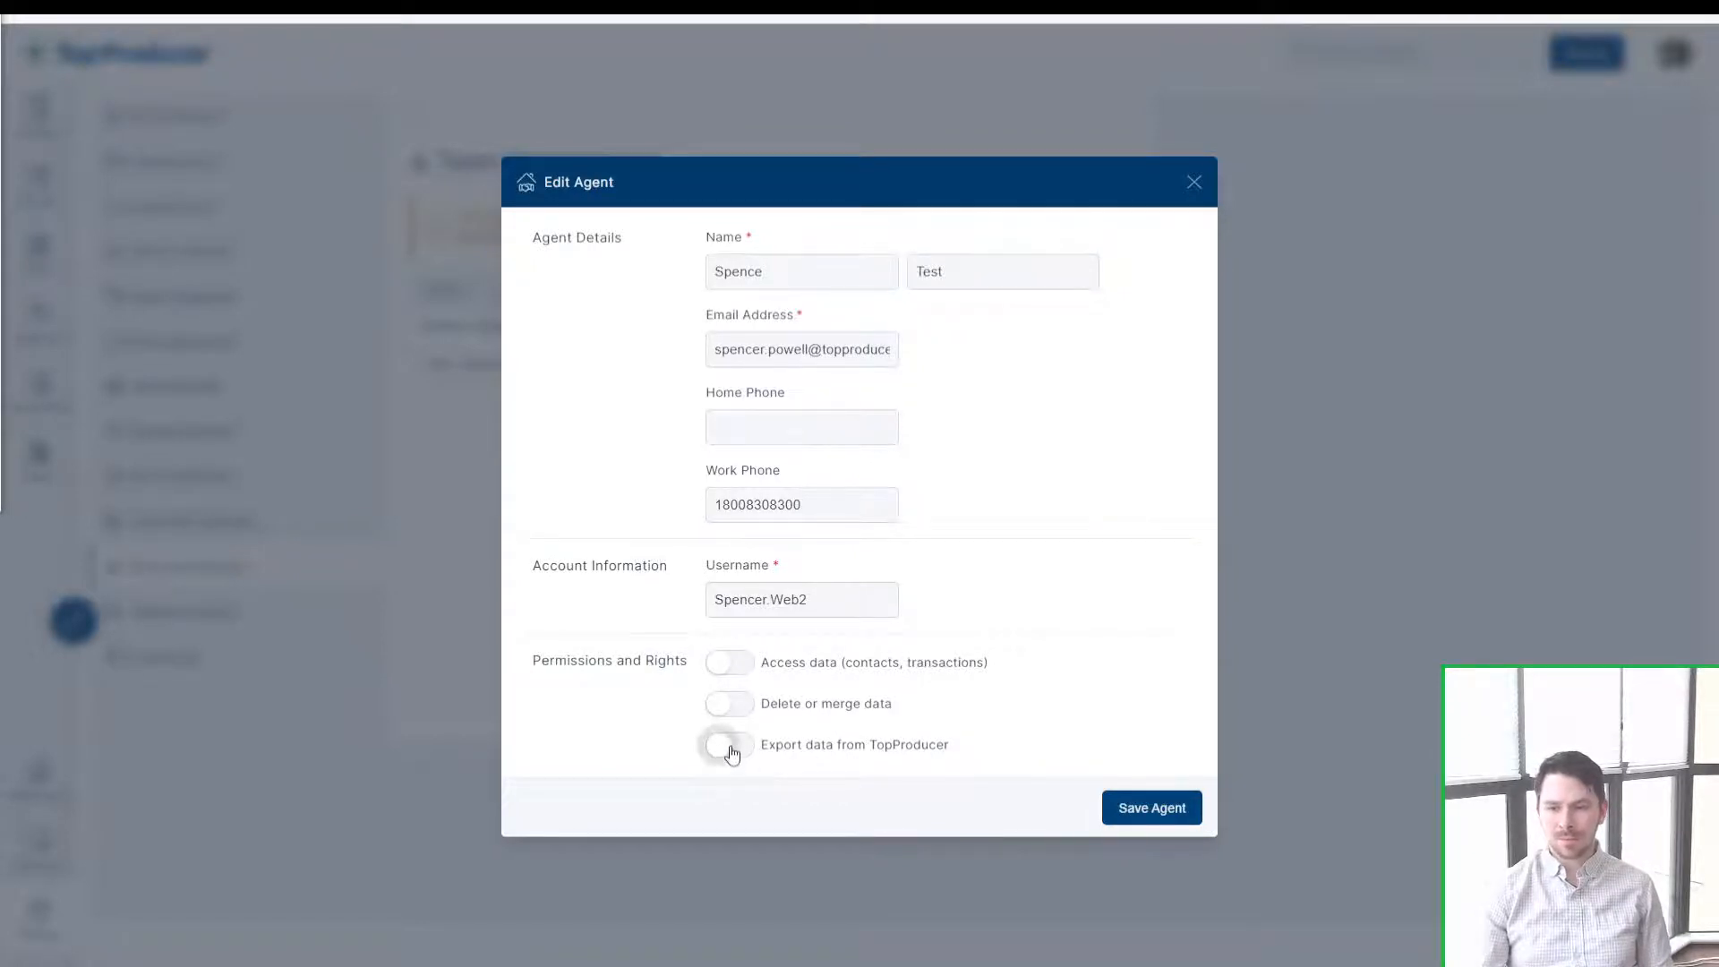
{"action": "left_click", "coordinate": [853, 755]}
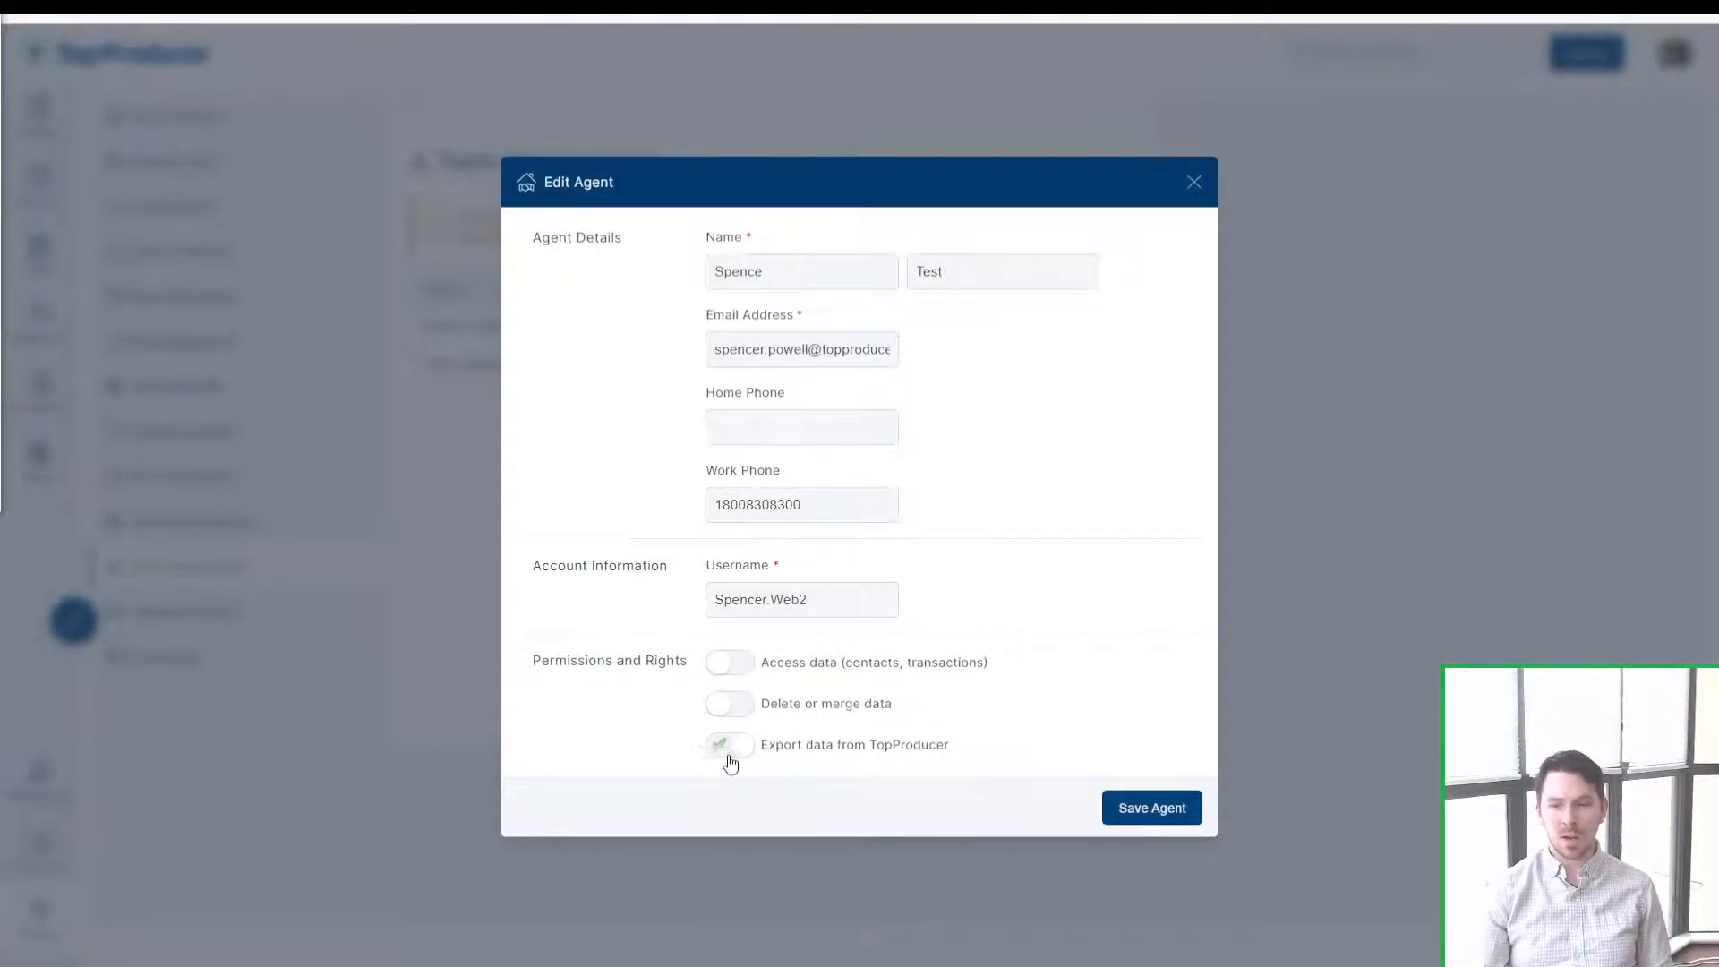
{"action": "left_click", "coordinate": [760, 750]}
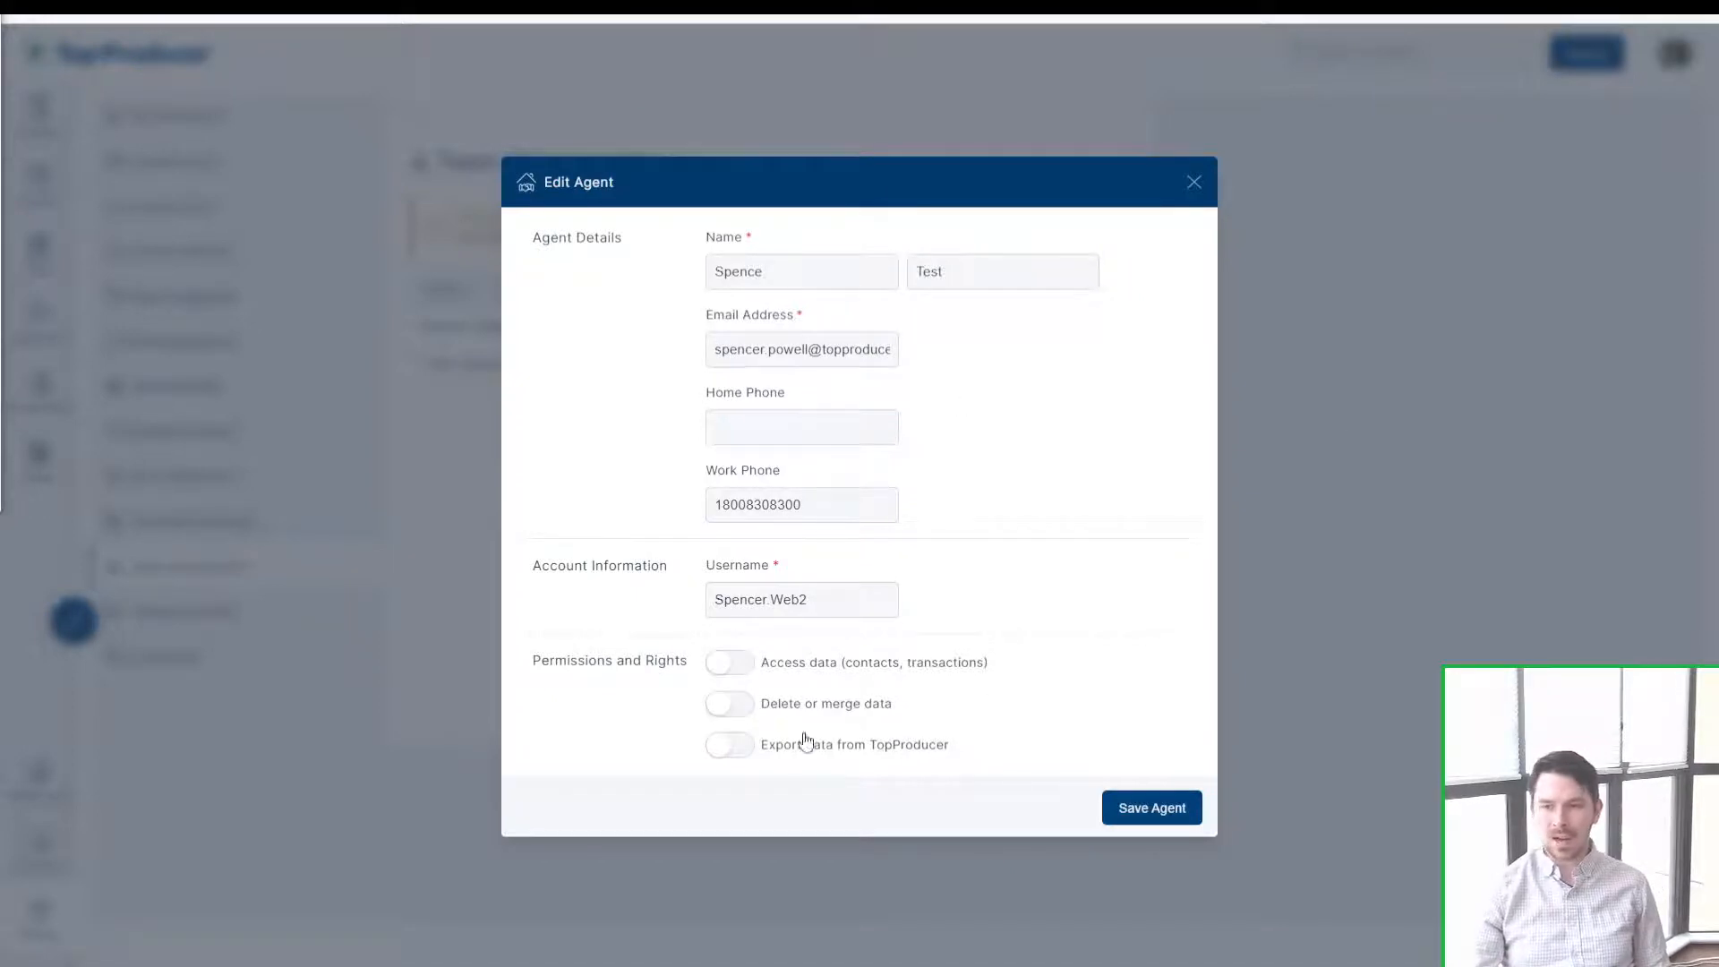
{"action": "left_click", "coordinate": [1195, 182]}
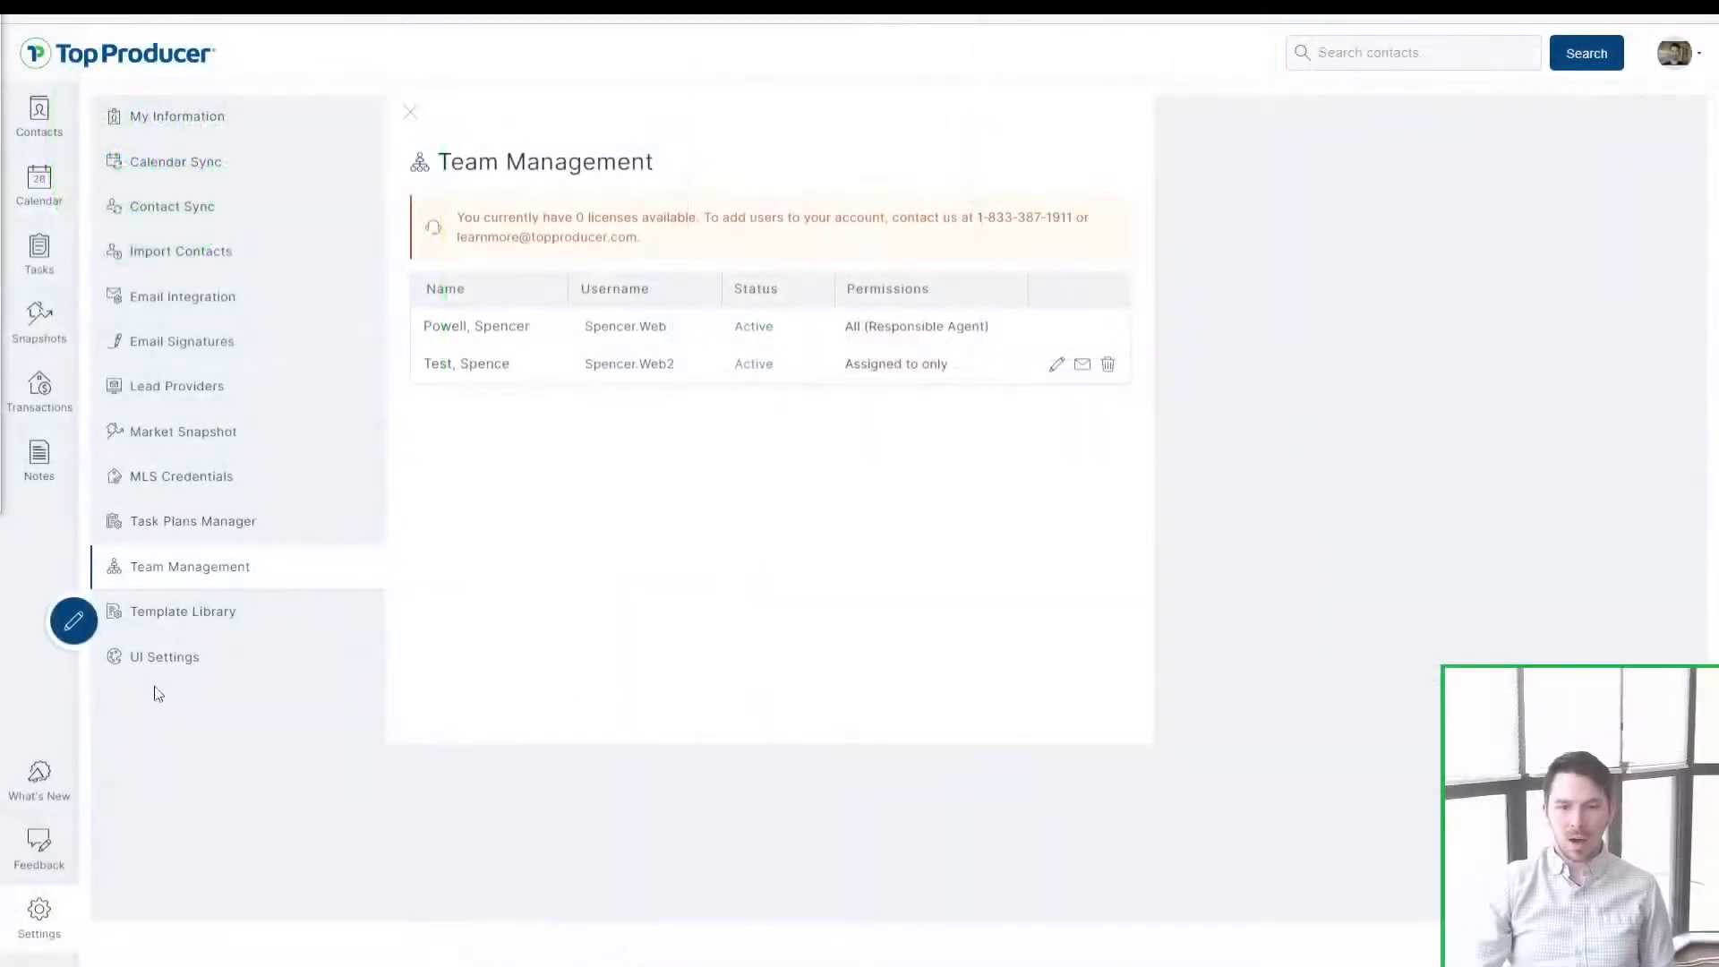
Step: Open UI Settings and scroll through the contact-type colour list, then back to the top
{"action": "left_click", "coordinate": [165, 668]}
{"action": "key", "text": "ctrl"}
{"action": "key", "text": "ctrl"}
{"action": "key", "text": "ctrl"}
{"action": "key", "text": "ctrl"}
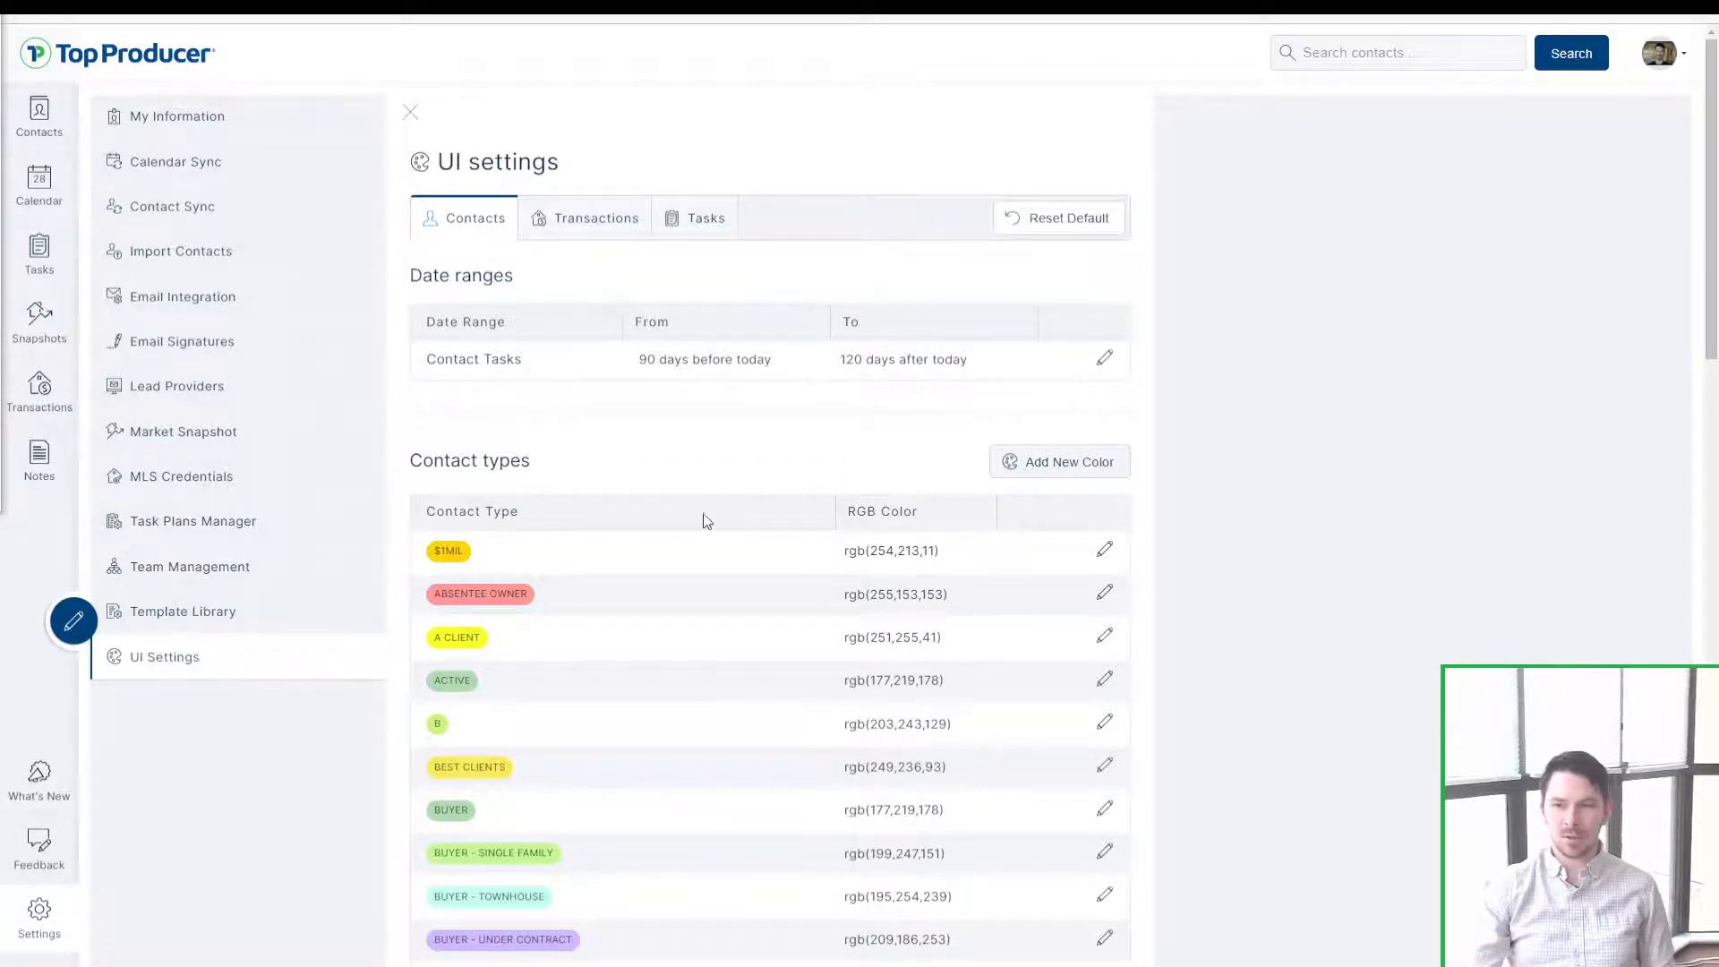
{"action": "scroll", "coordinate": [703, 519], "scroll_direction": "down", "scroll_amount": 3}
{"action": "left_click", "coordinate": [472, 455]}
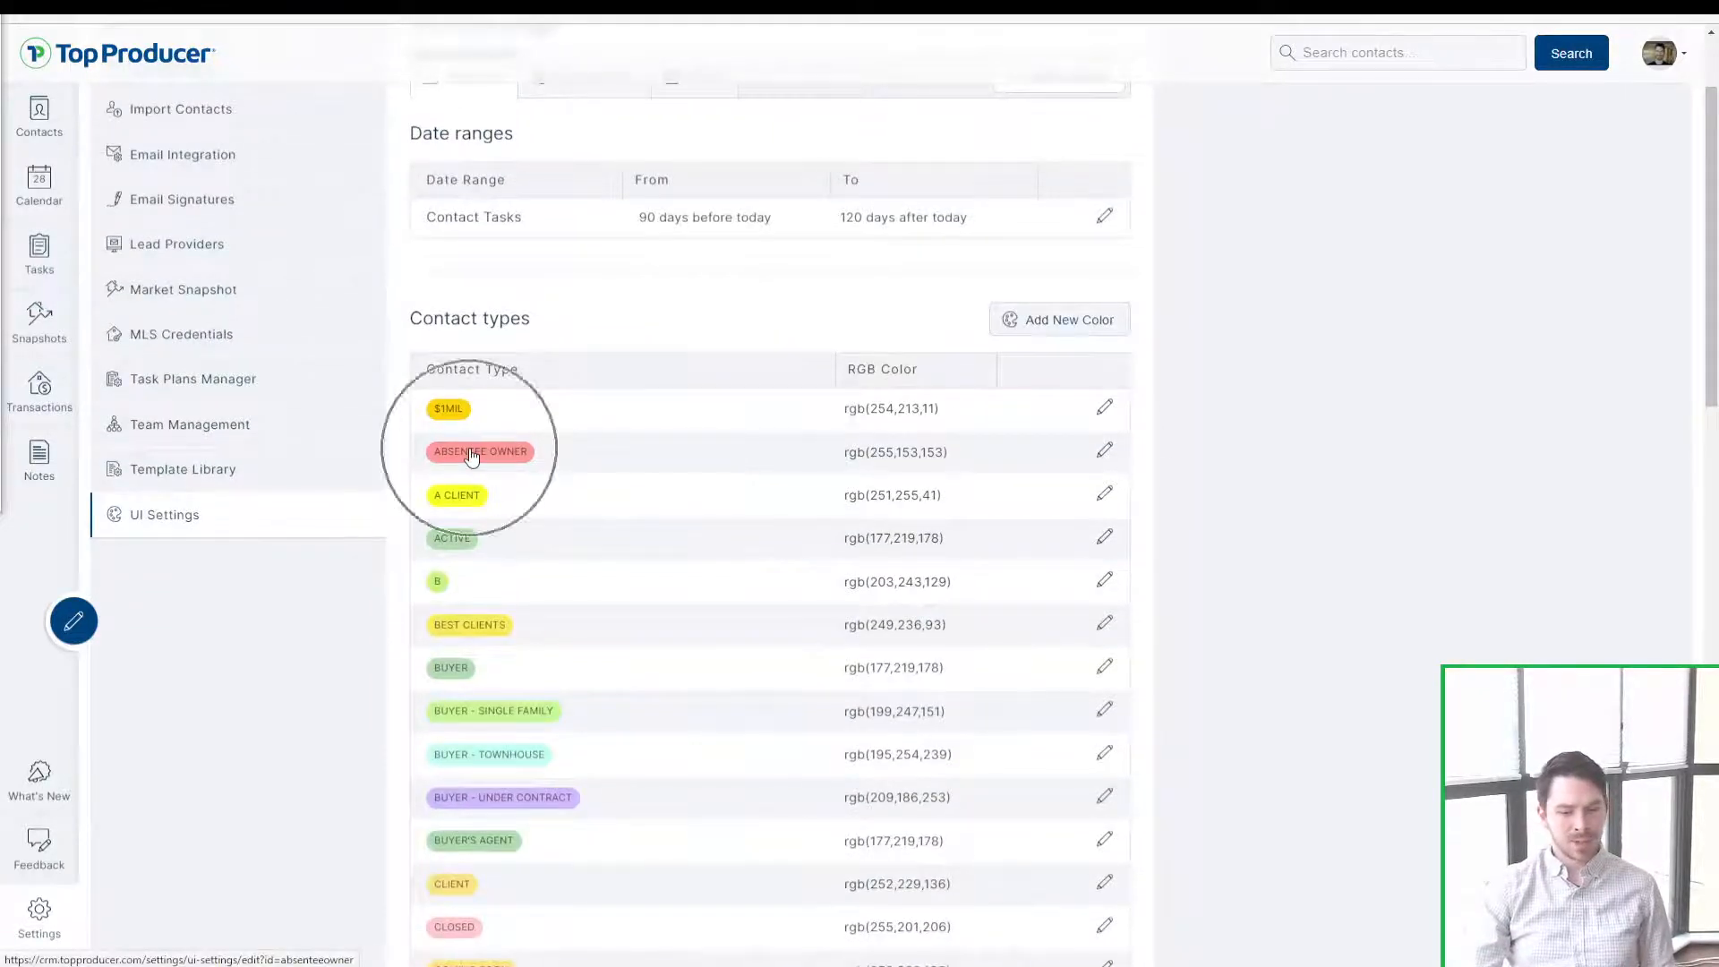
{"action": "scroll", "coordinate": [494, 626], "scroll_direction": "down", "scroll_amount": 5}
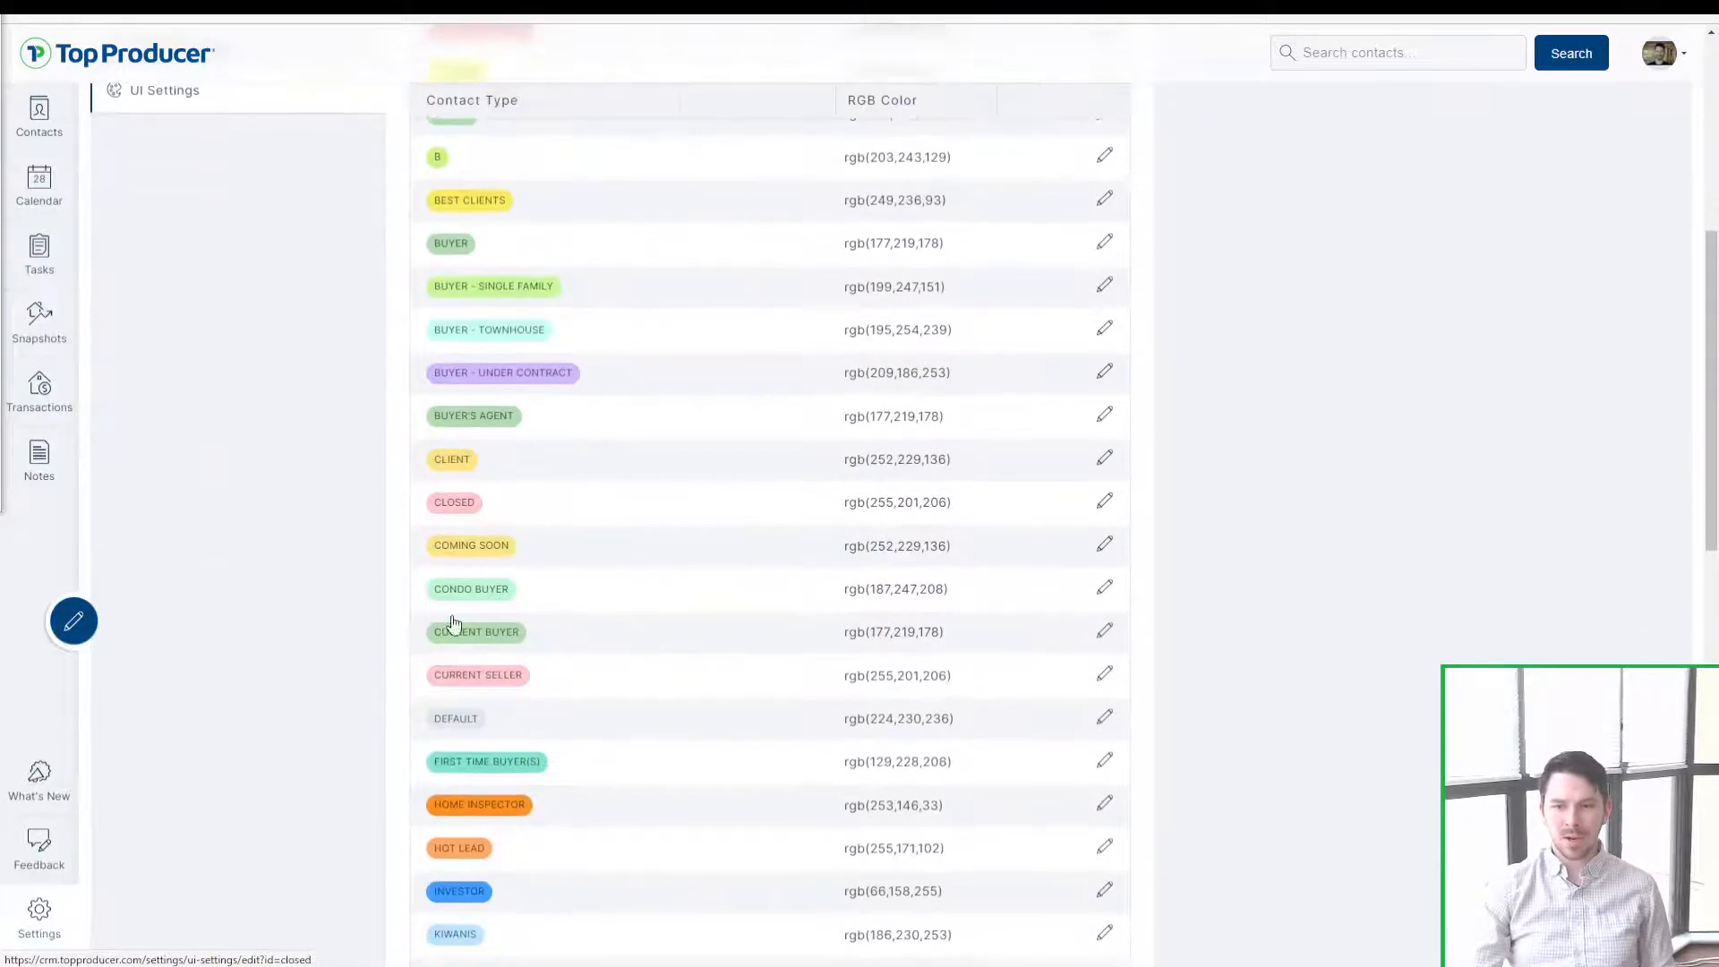
{"action": "scroll", "coordinate": [518, 792], "scroll_direction": "down", "scroll_amount": 2}
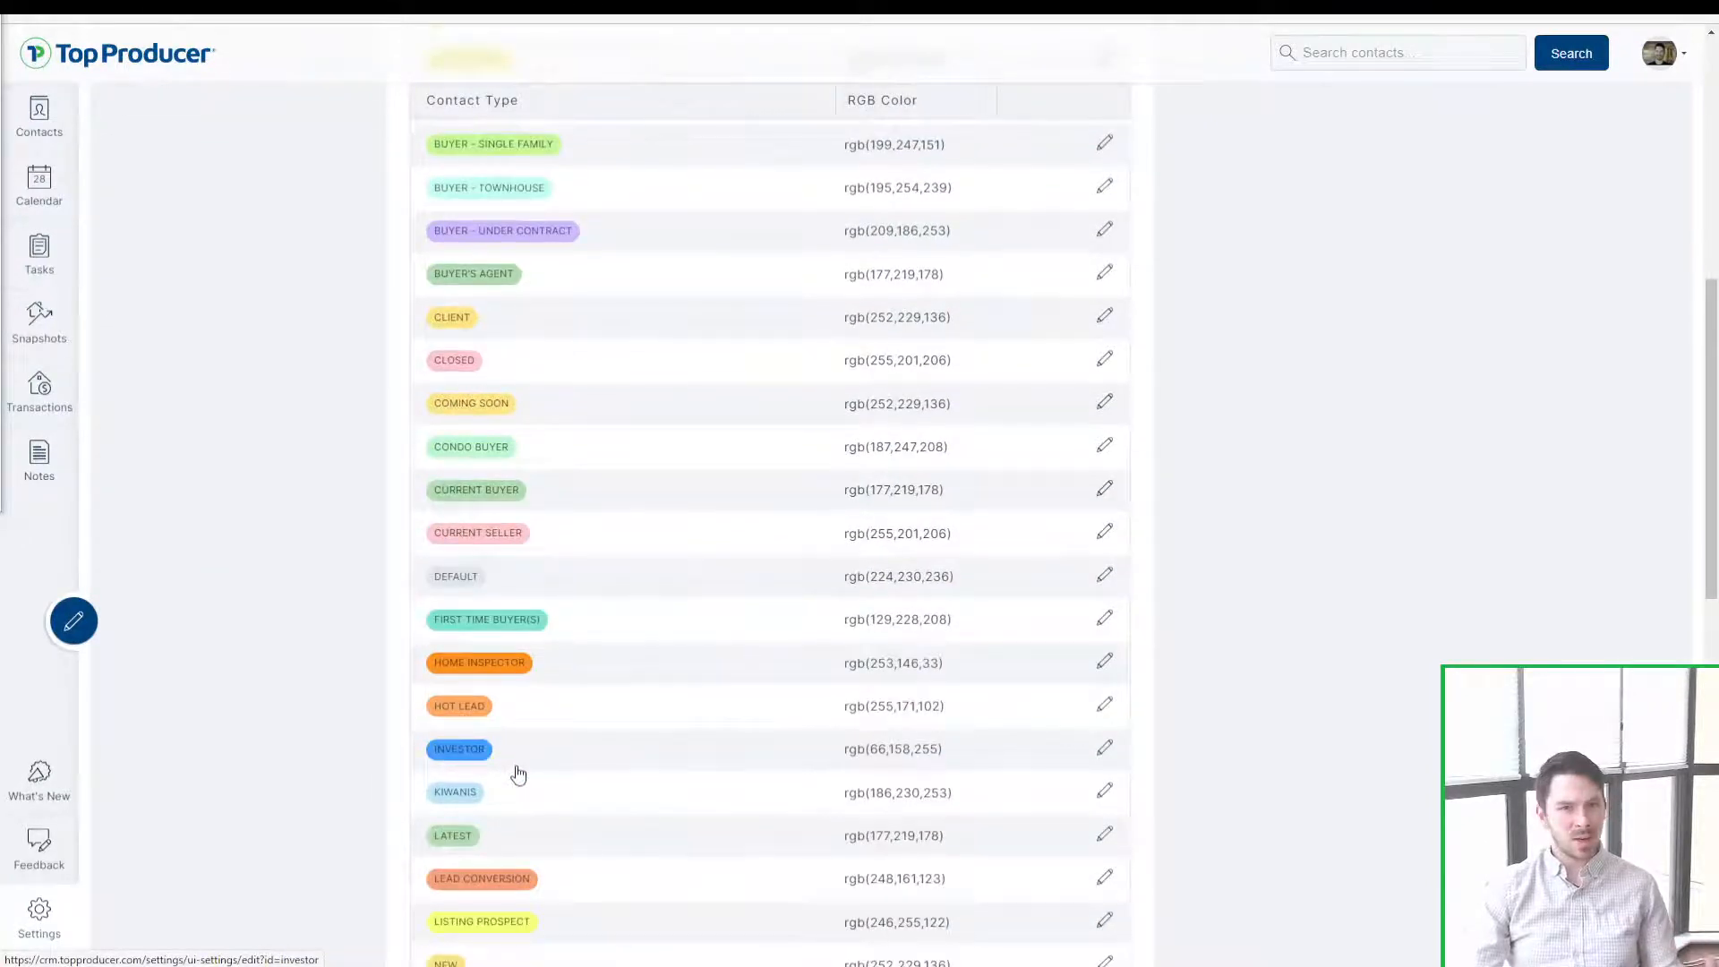
{"action": "scroll", "coordinate": [518, 774], "scroll_direction": "up", "scroll_amount": 8}
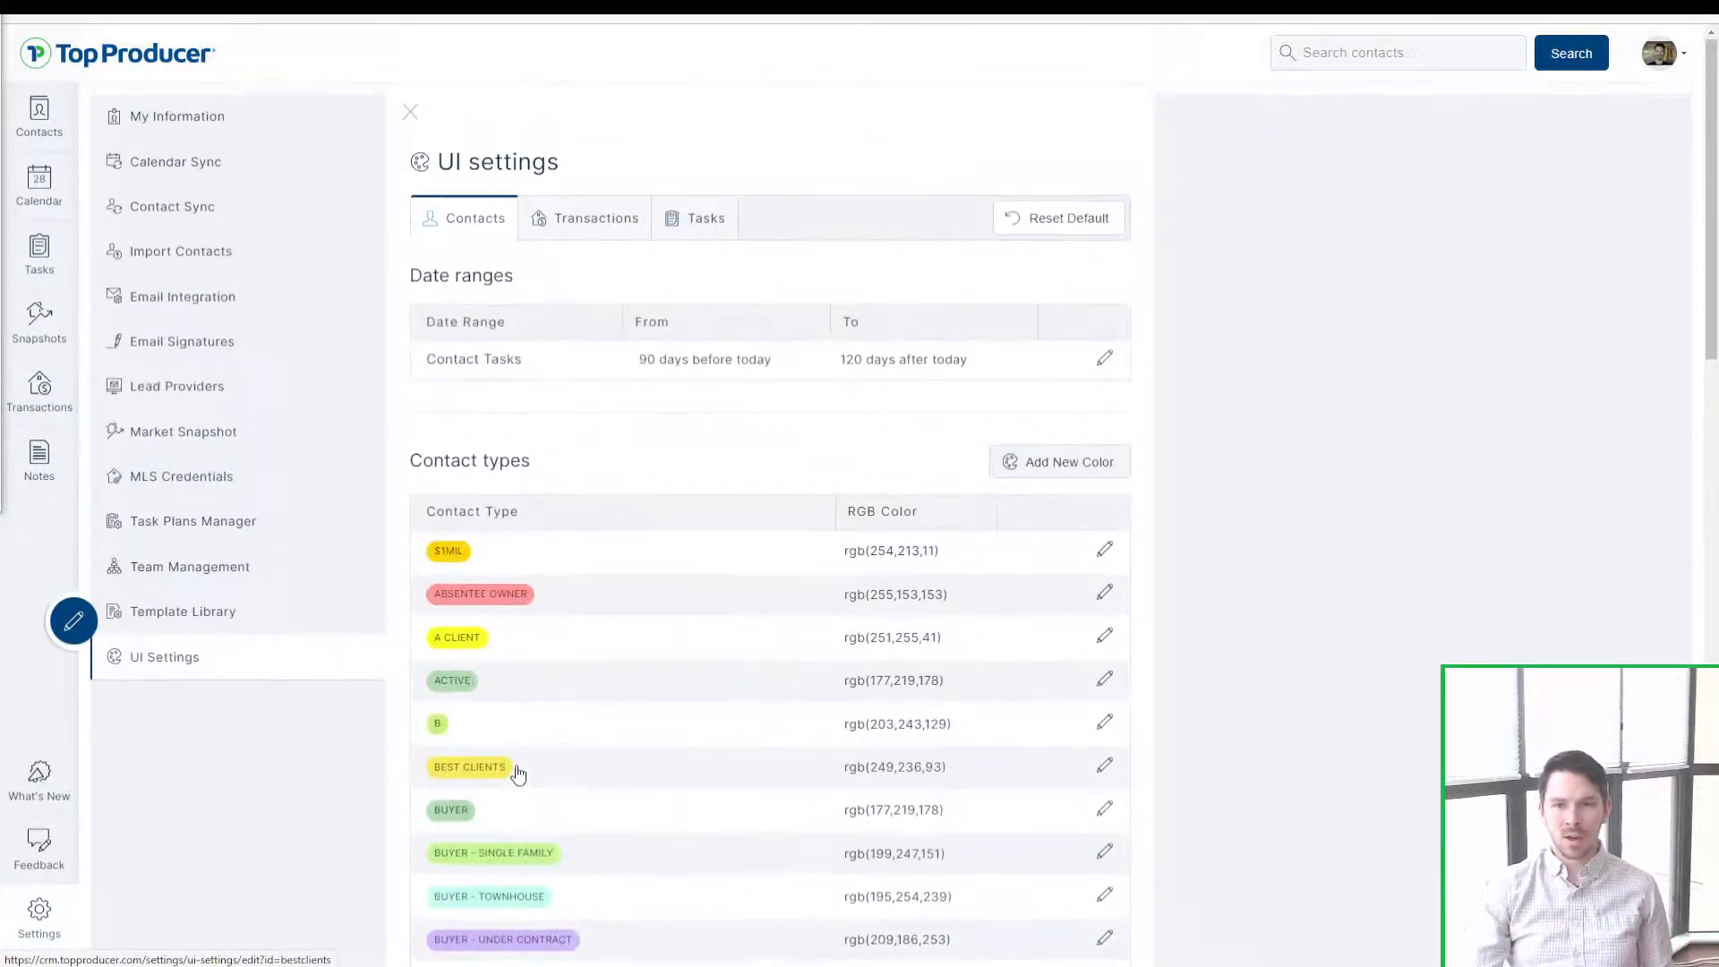
{"action": "left_click", "coordinate": [1011, 462]}
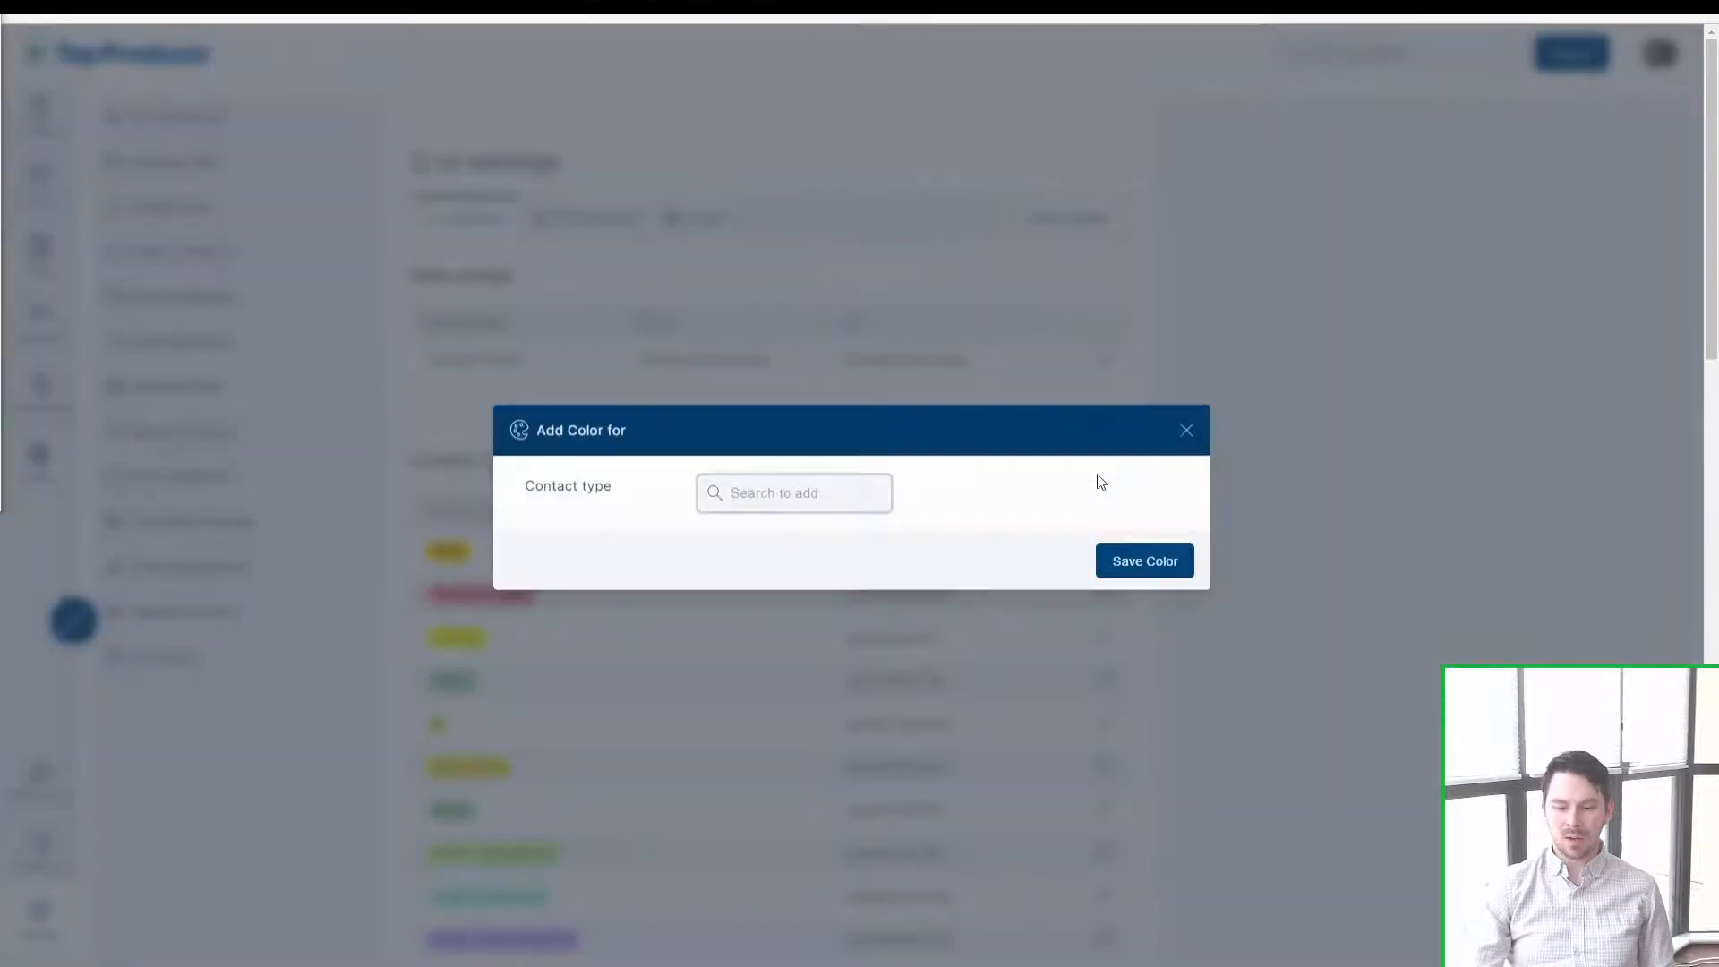
{"action": "left_click", "coordinate": [744, 497]}
{"action": "scroll", "coordinate": [863, 595], "scroll_direction": "down", "scroll_amount": 2}
{"action": "left_click_drag", "start_coordinate": [937, 552], "coordinate": [935, 675]}
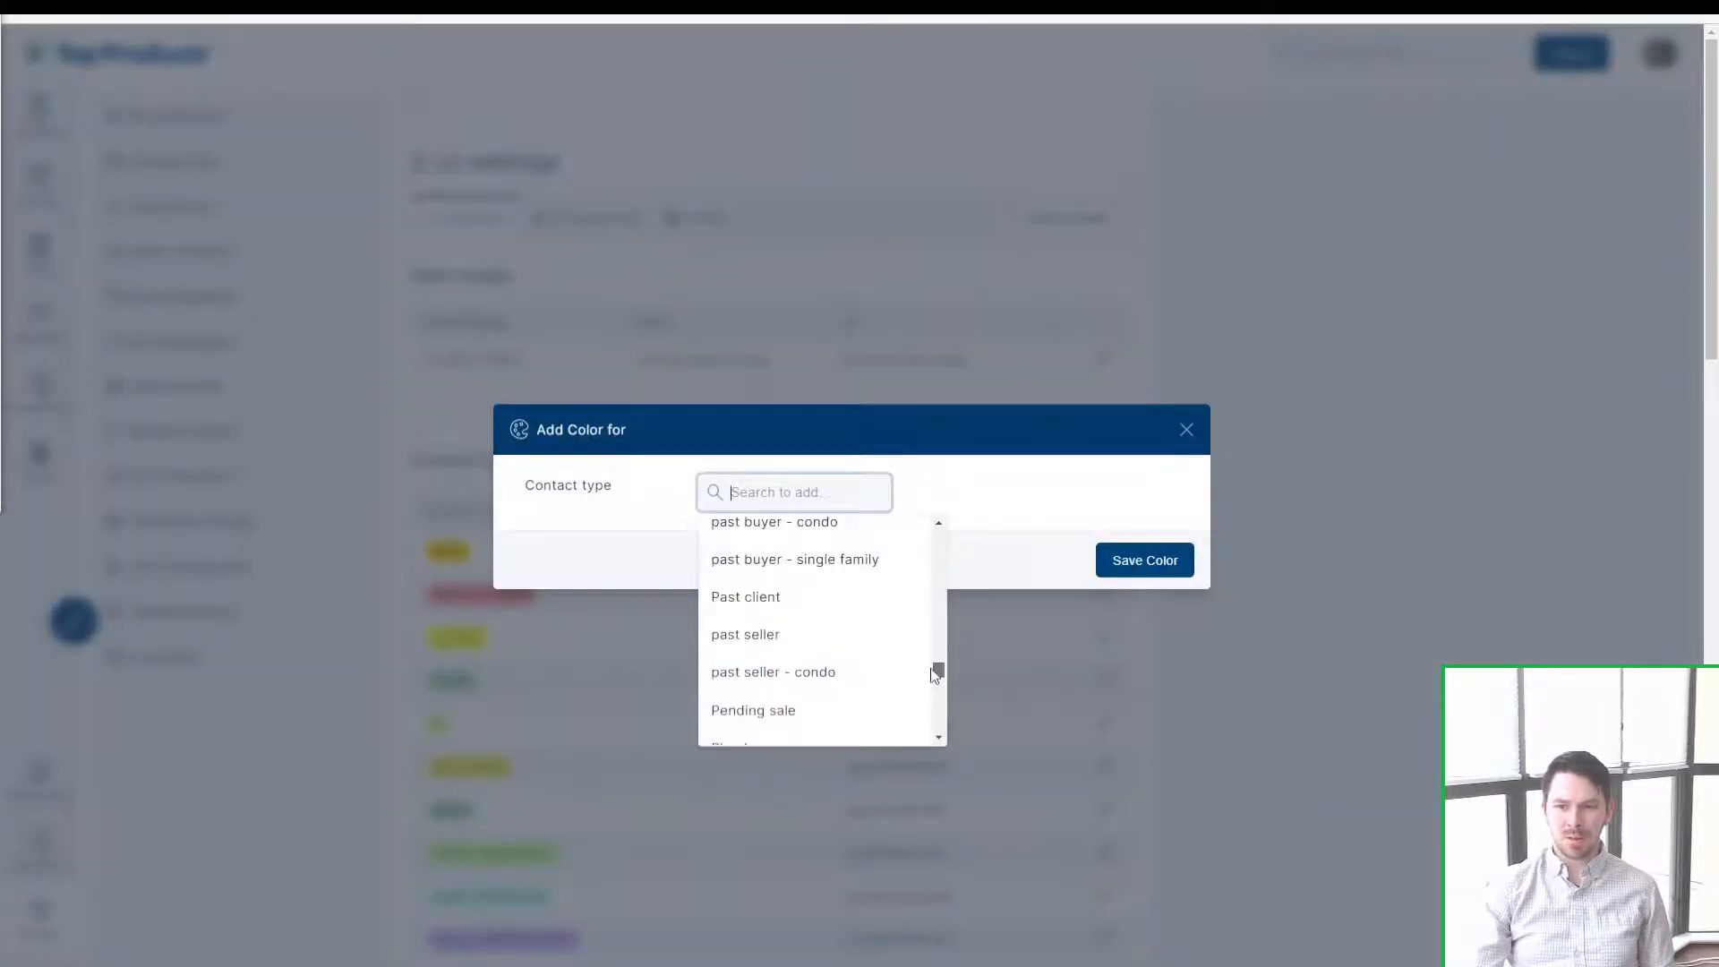
{"action": "left_click", "coordinate": [837, 635]}
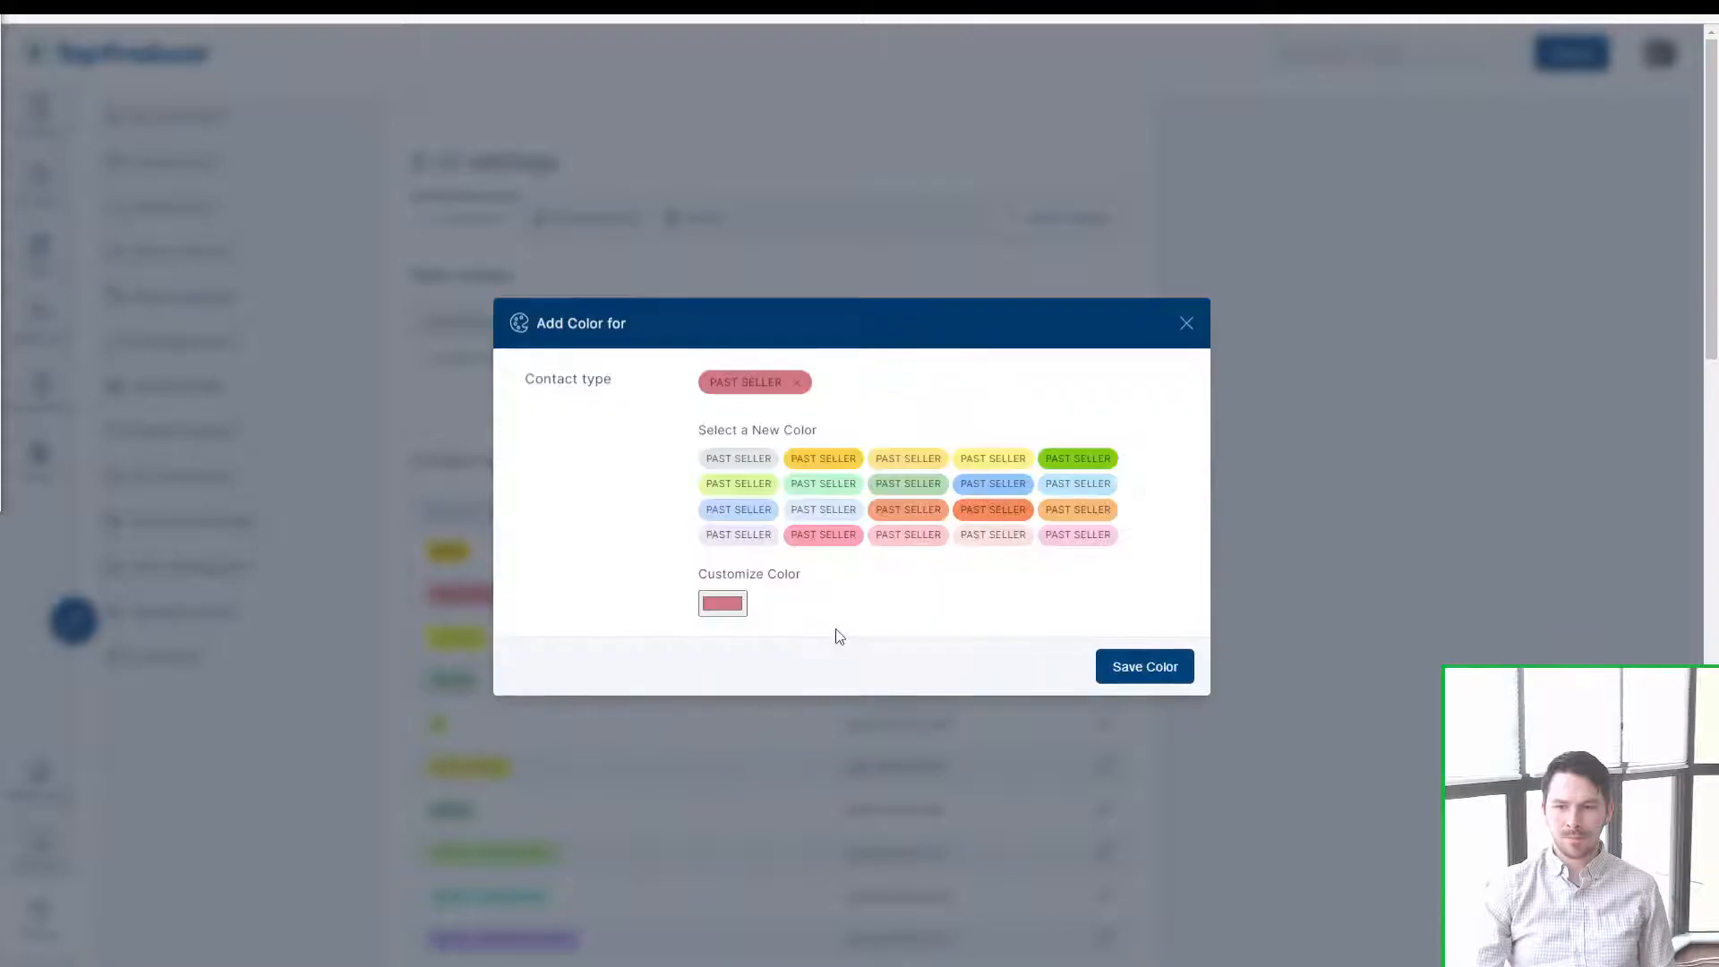
{"action": "left_click", "coordinate": [750, 385]}
{"action": "left_click", "coordinate": [902, 537]}
{"action": "left_click", "coordinate": [981, 542]}
{"action": "left_click", "coordinate": [1052, 535]}
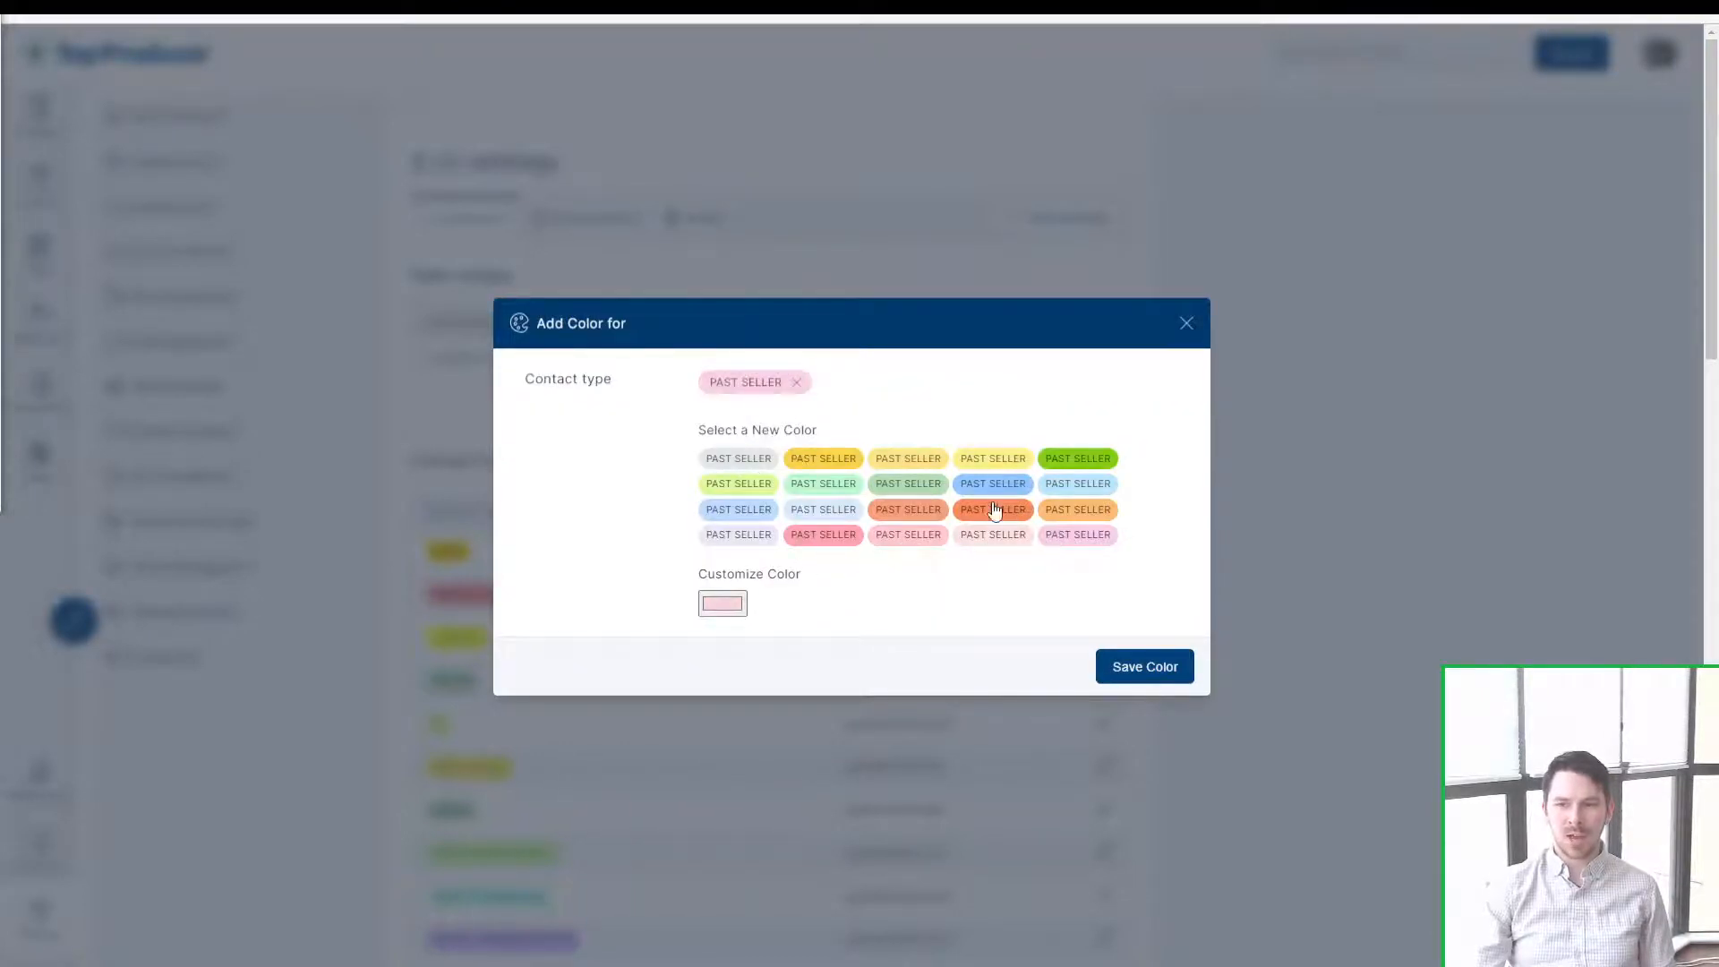
{"action": "left_click", "coordinate": [994, 508]}
{"action": "left_click", "coordinate": [873, 513]}
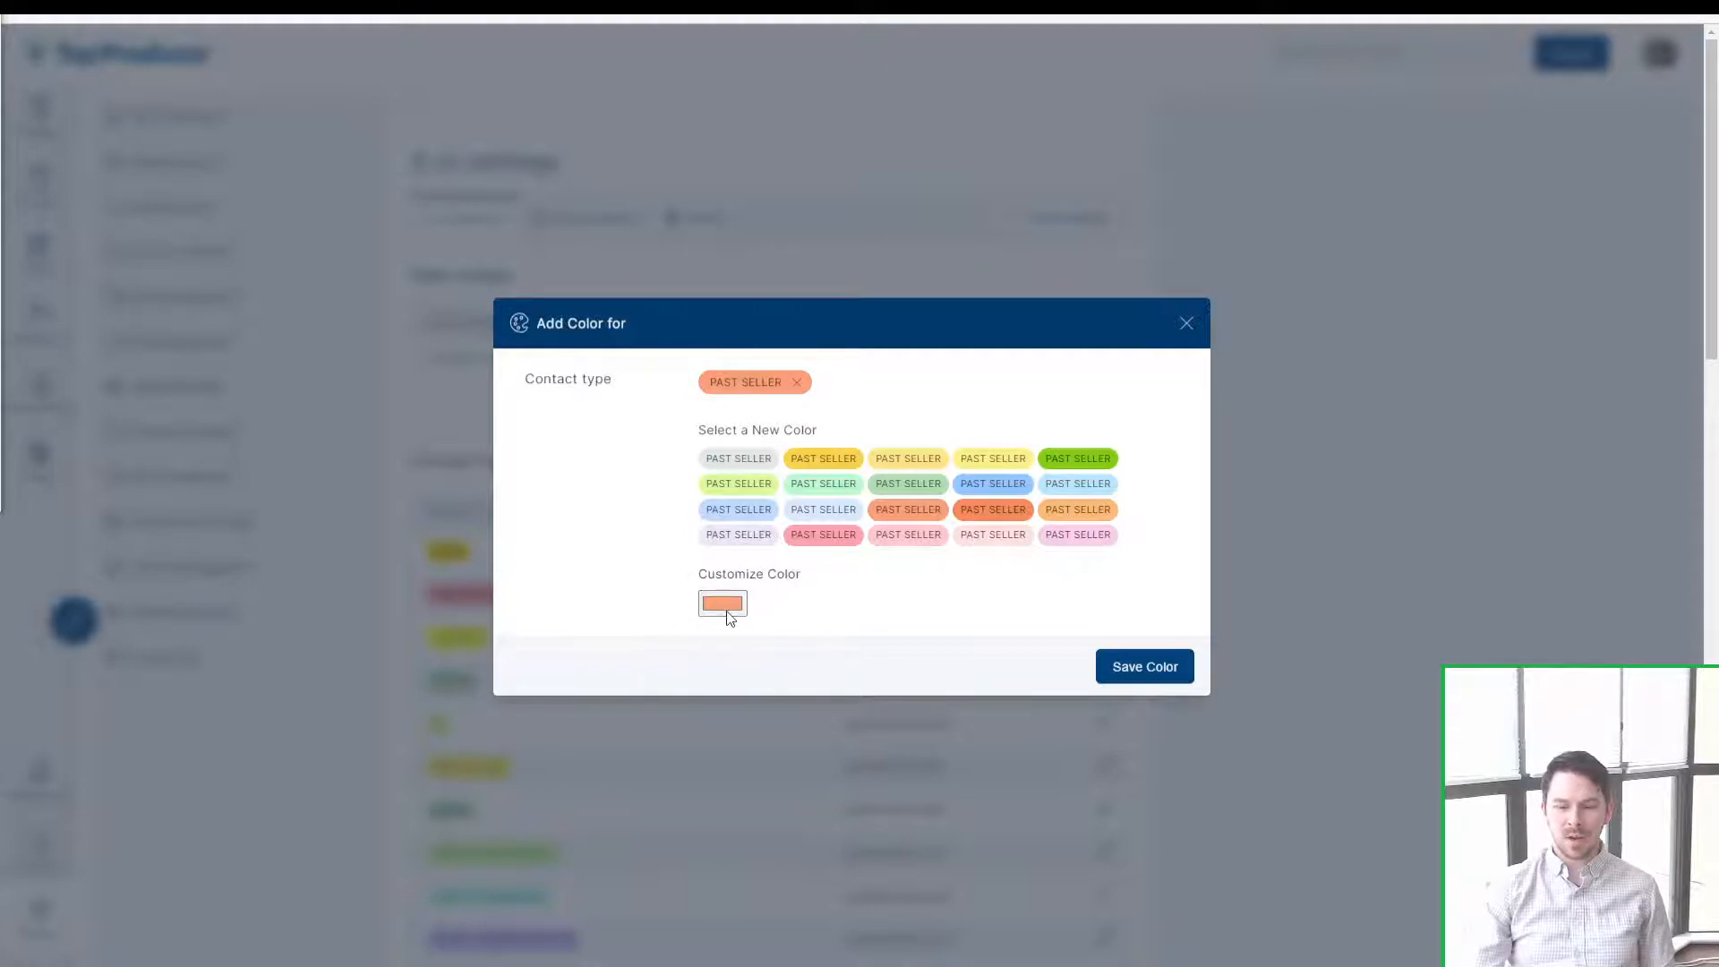
{"action": "left_click", "coordinate": [724, 606]}
{"action": "mouse_move", "coordinate": [846, 681]}
{"action": "left_mouse_down"}
{"action": "mouse_move", "coordinate": [727, 629]}
{"action": "mouse_move", "coordinate": [725, 710]}
{"action": "mouse_move", "coordinate": [882, 710]}
{"action": "mouse_move", "coordinate": [863, 689]}
{"action": "left_mouse_up"}
{"action": "mouse_move", "coordinate": [825, 780]}
{"action": "left_mouse_down"}
{"action": "mouse_move", "coordinate": [864, 778]}
{"action": "mouse_move", "coordinate": [844, 778]}
{"action": "left_mouse_up"}
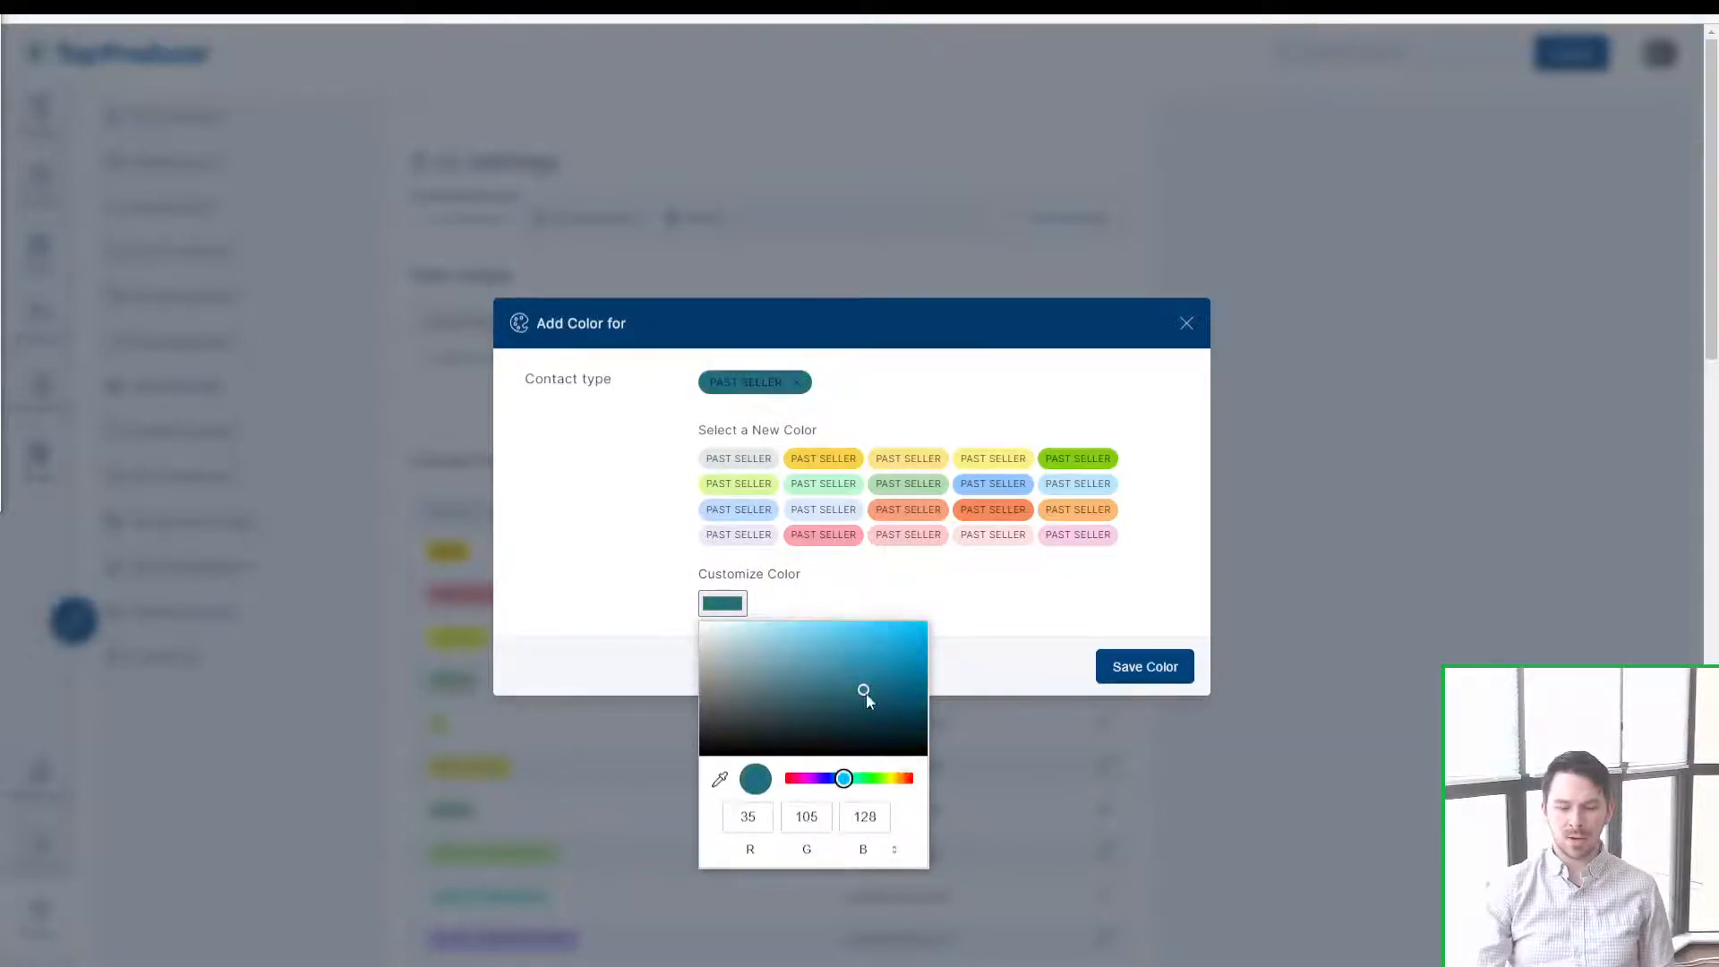
{"action": "mouse_move", "coordinate": [865, 692]}
{"action": "left_mouse_down"}
{"action": "mouse_move", "coordinate": [824, 658]}
{"action": "mouse_move", "coordinate": [854, 713]}
{"action": "left_mouse_up"}
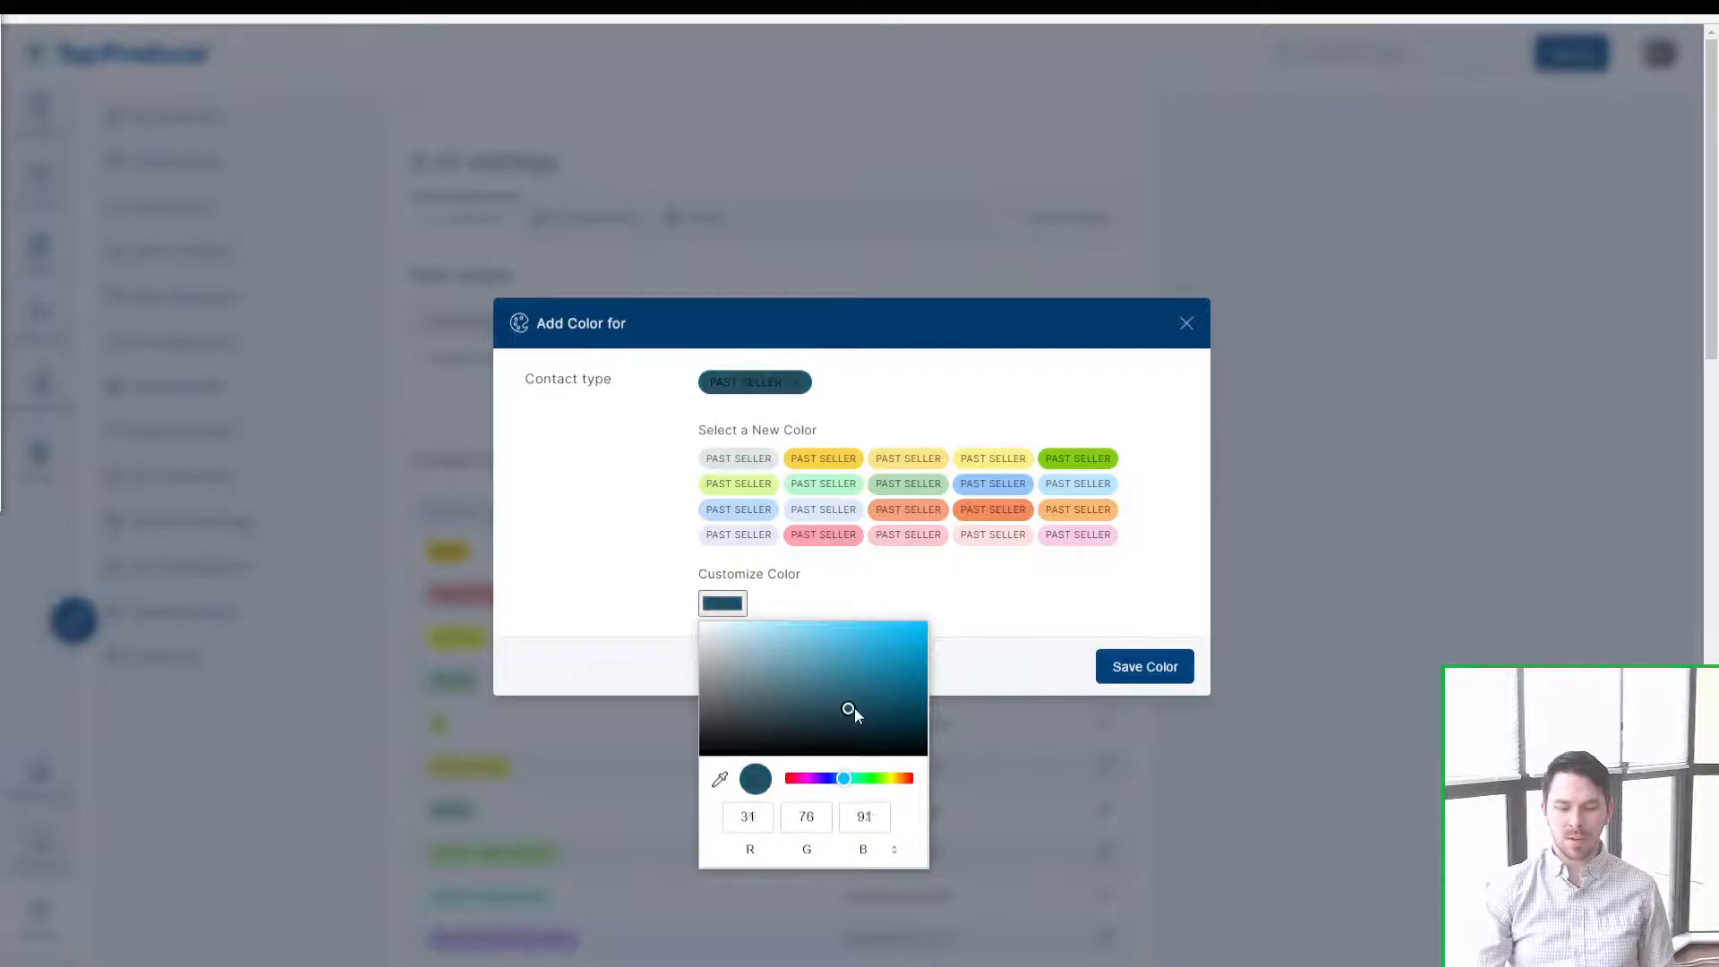
{"action": "left_click", "coordinate": [1185, 325]}
{"action": "left_click", "coordinate": [1185, 324]}
{"action": "scroll", "coordinate": [768, 484], "scroll_direction": "up", "scroll_amount": 1}
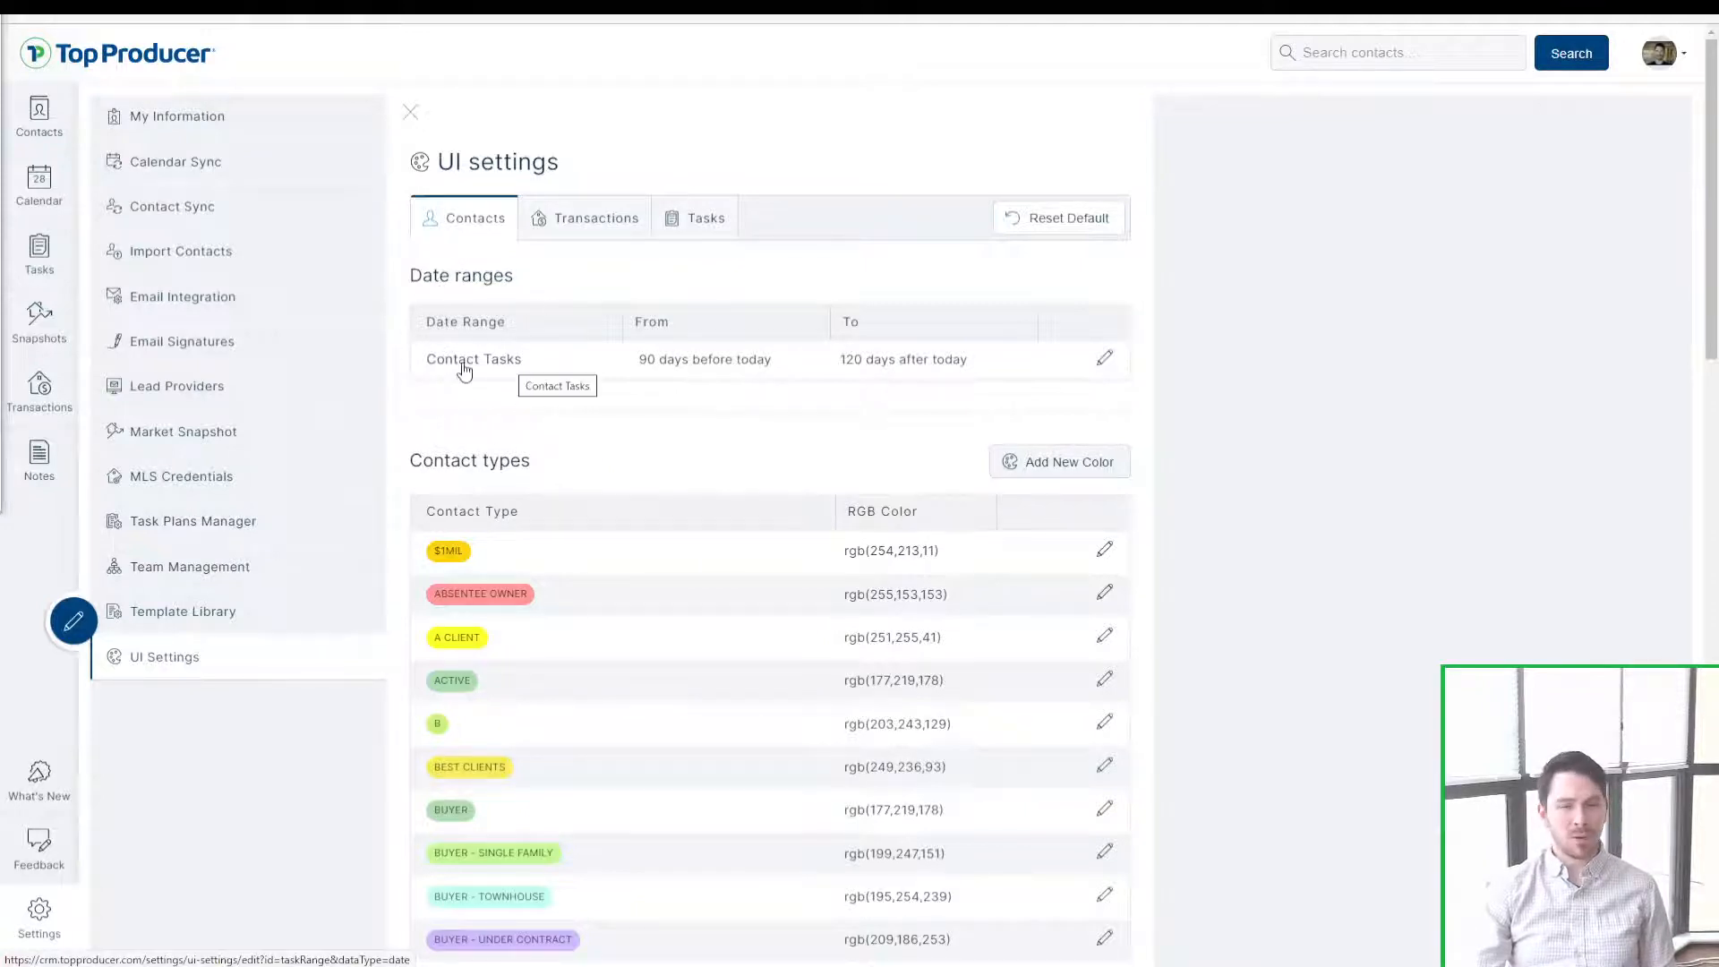
Step: Look through the Transactions and Tasks date-range settings in UI Settings
{"action": "key", "text": "ctrl"}
{"action": "key", "text": "ctrl"}
{"action": "key", "text": "ctrl"}
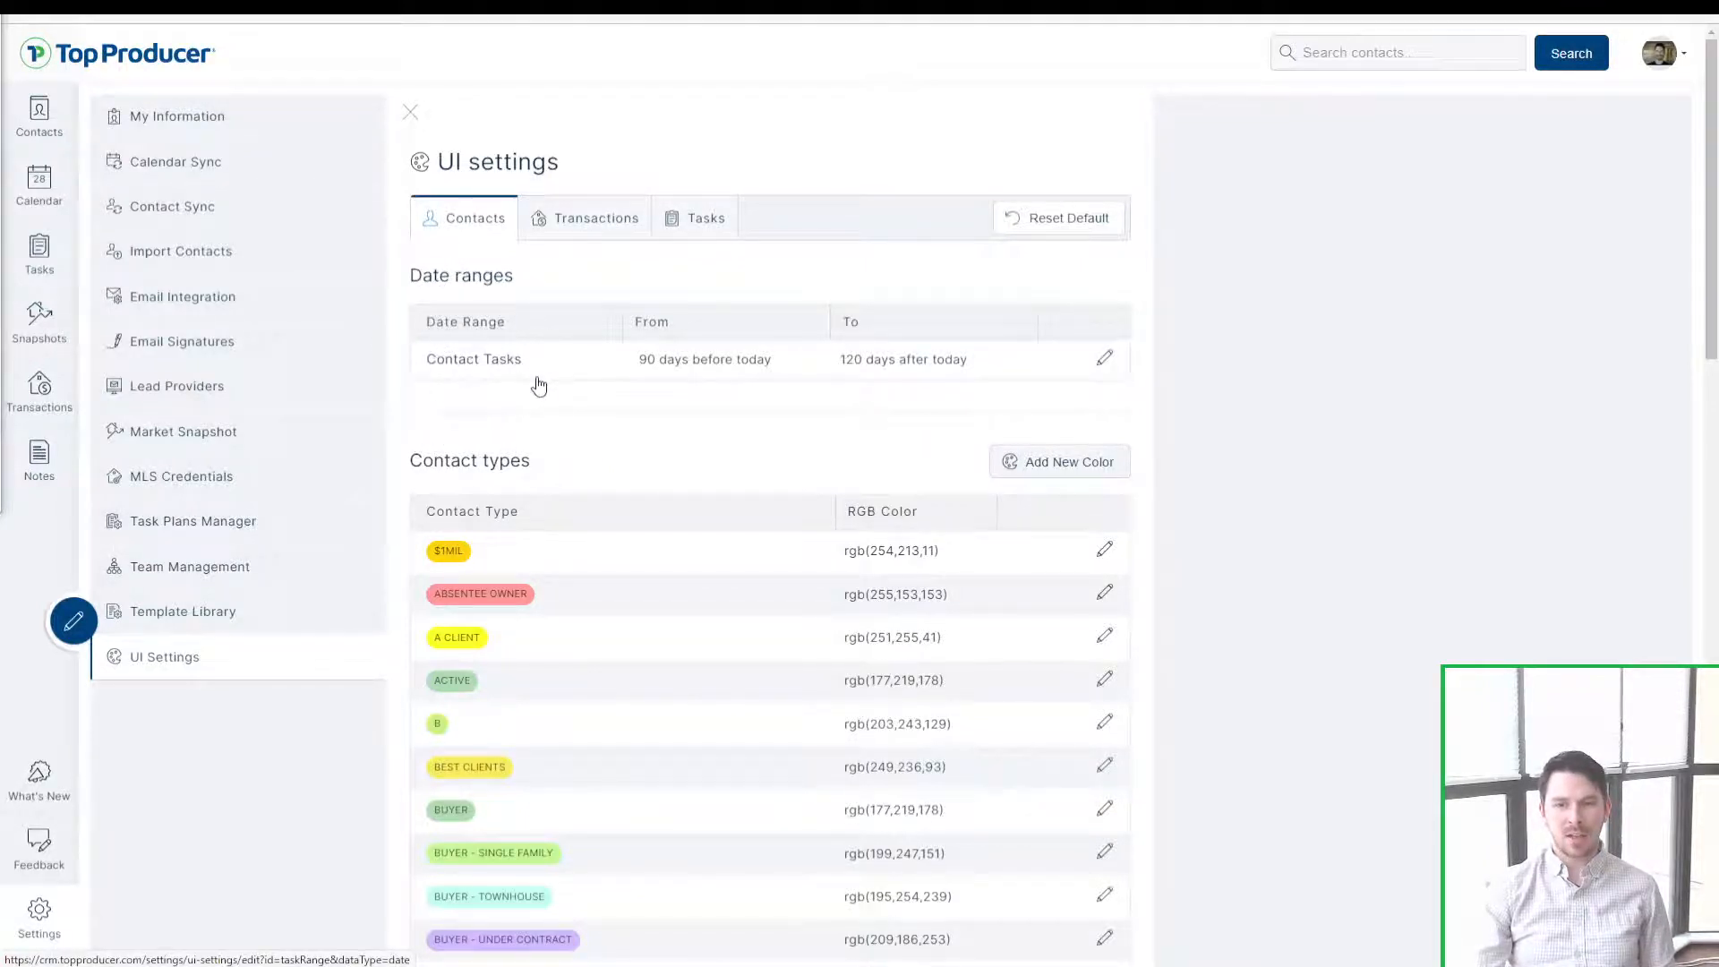
{"action": "left_click", "coordinate": [580, 230]}
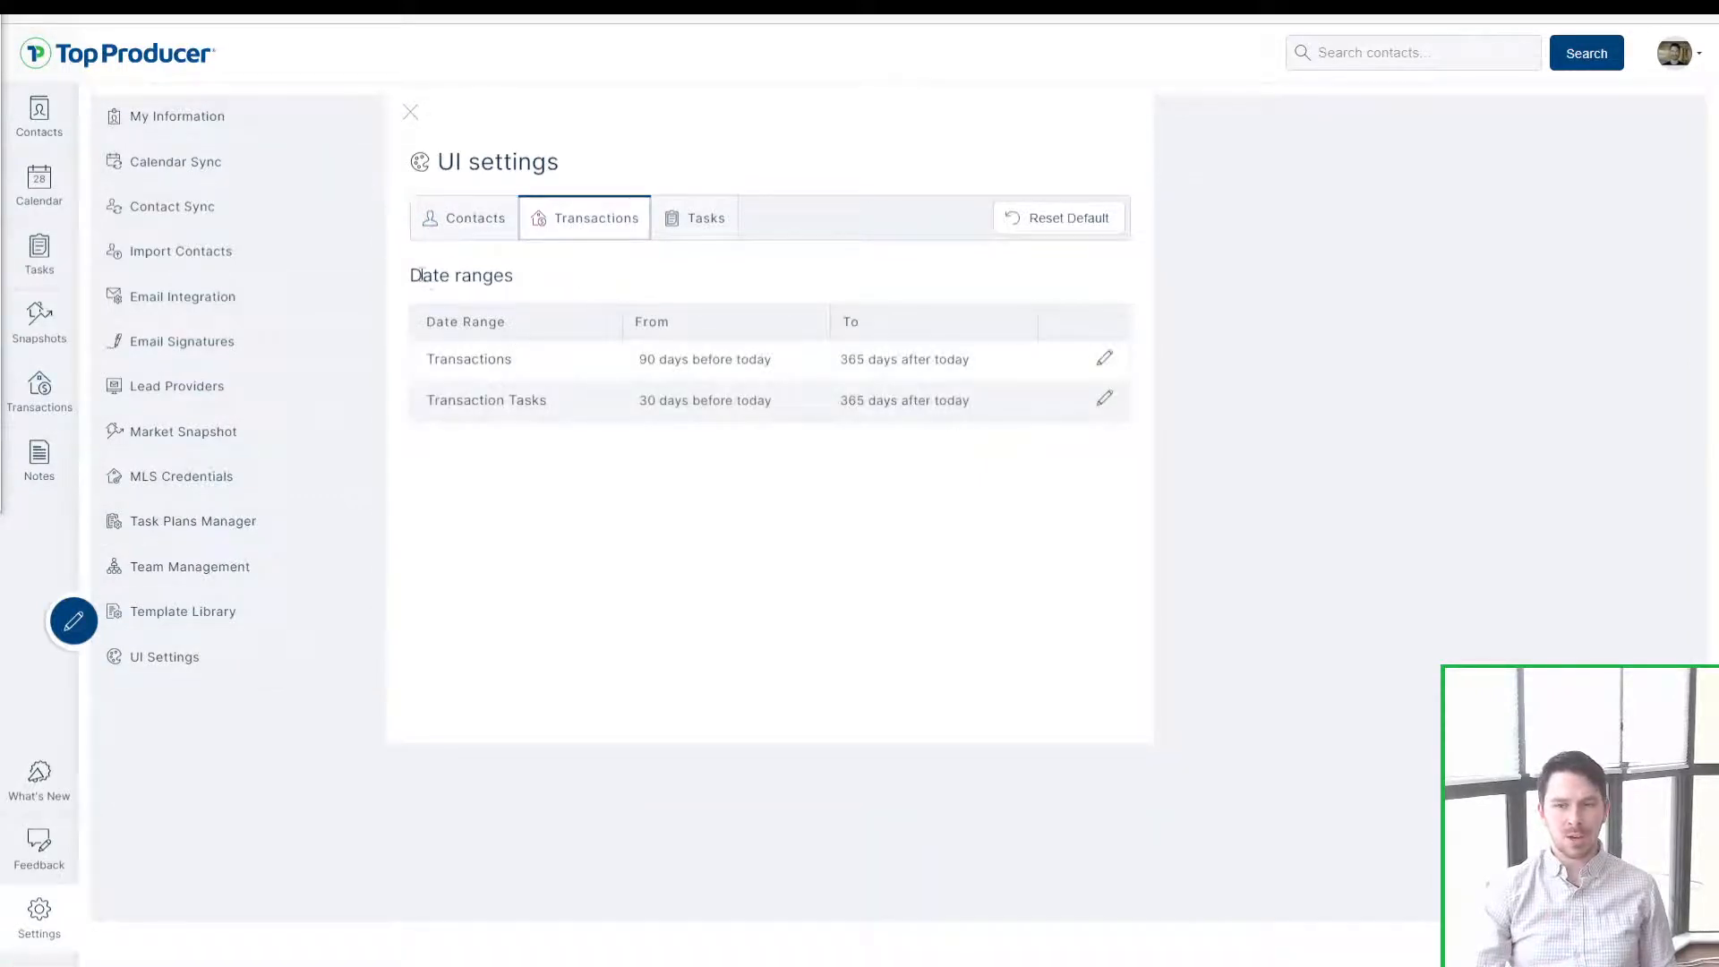
{"action": "left_click", "coordinate": [501, 401]}
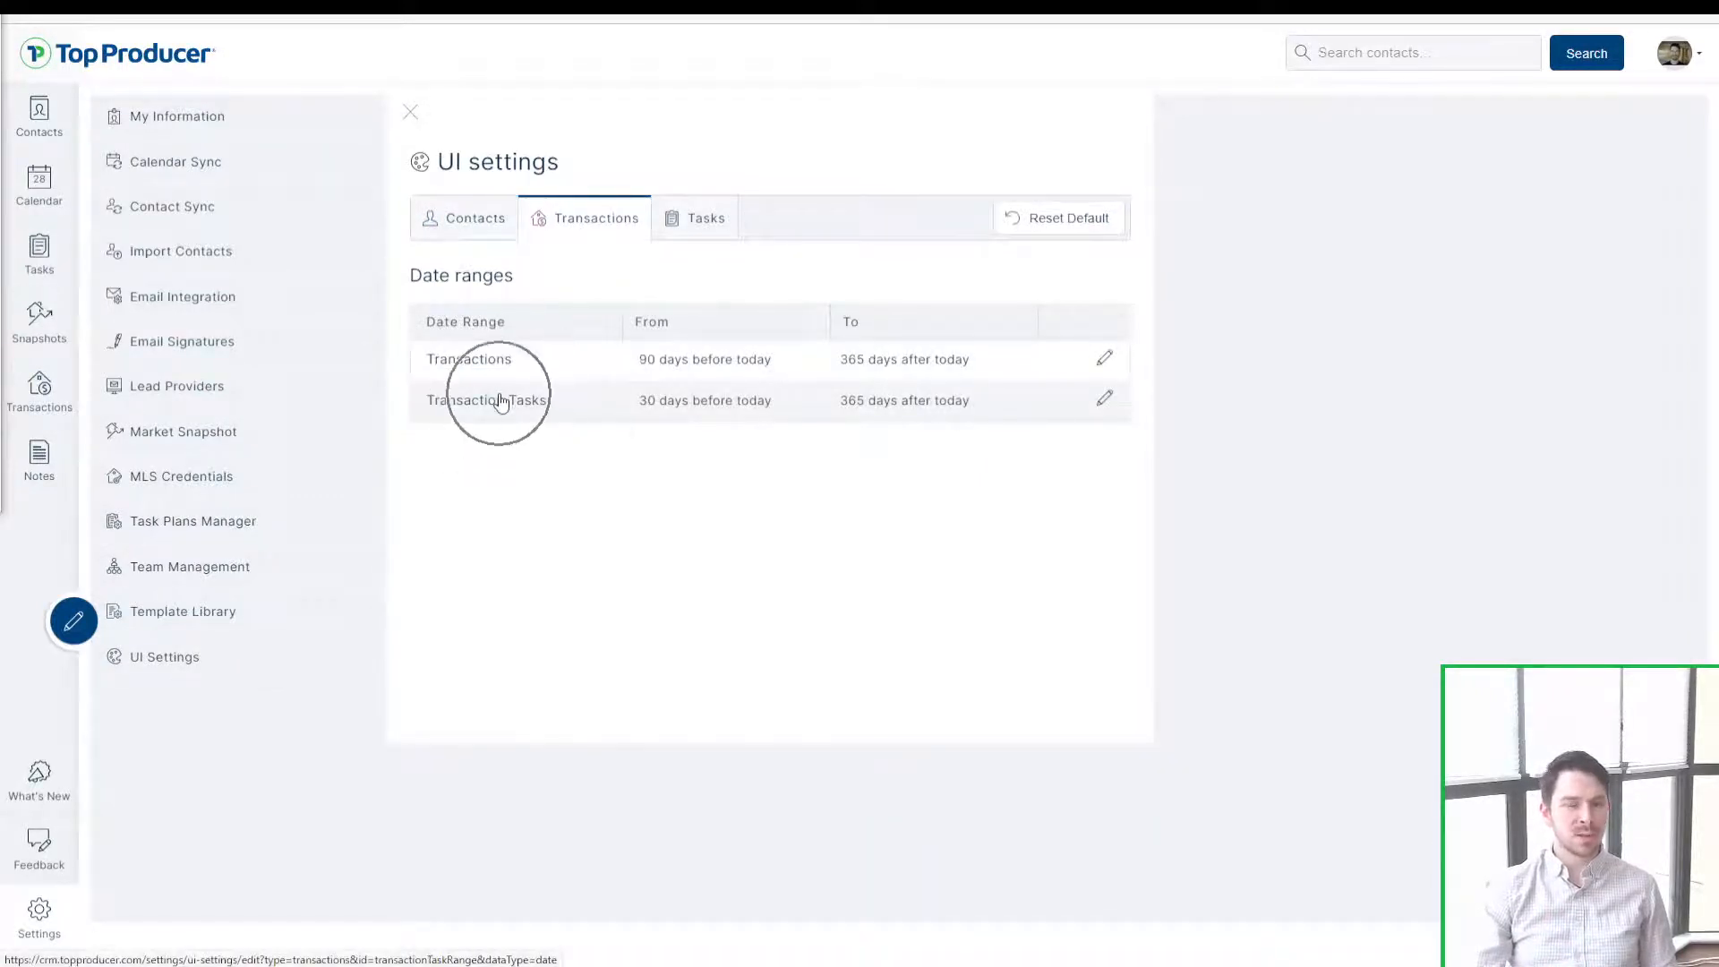
{"action": "left_click", "coordinate": [727, 240]}
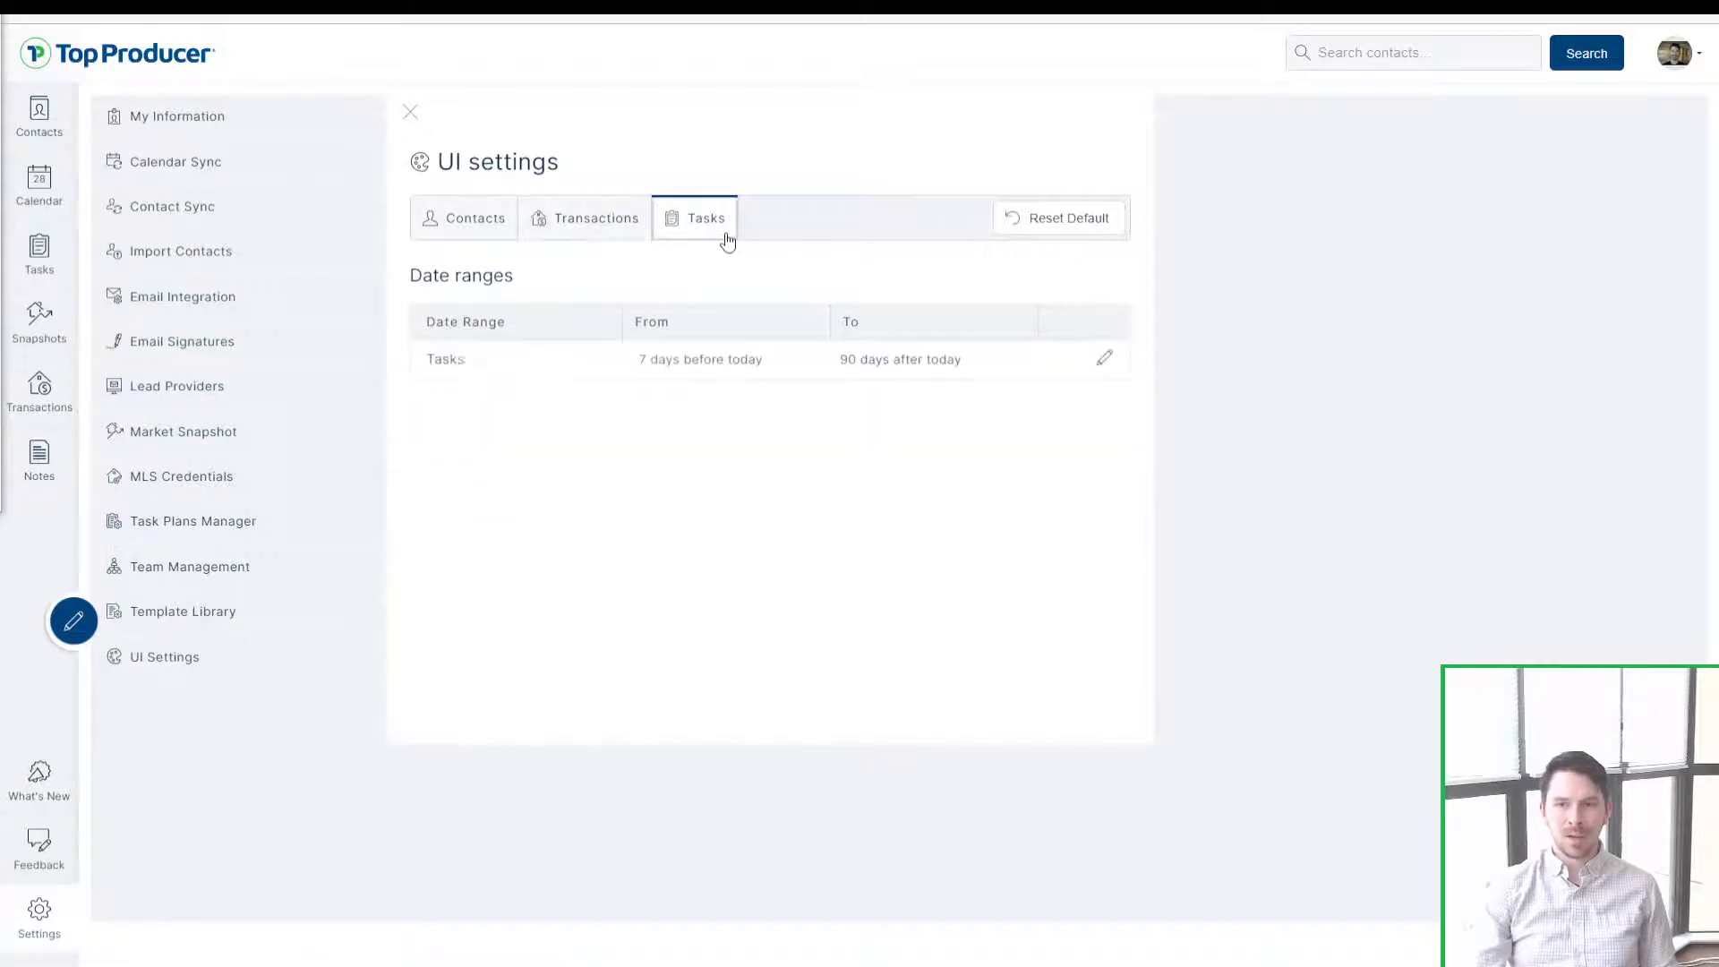
{"action": "left_click", "coordinate": [466, 380]}
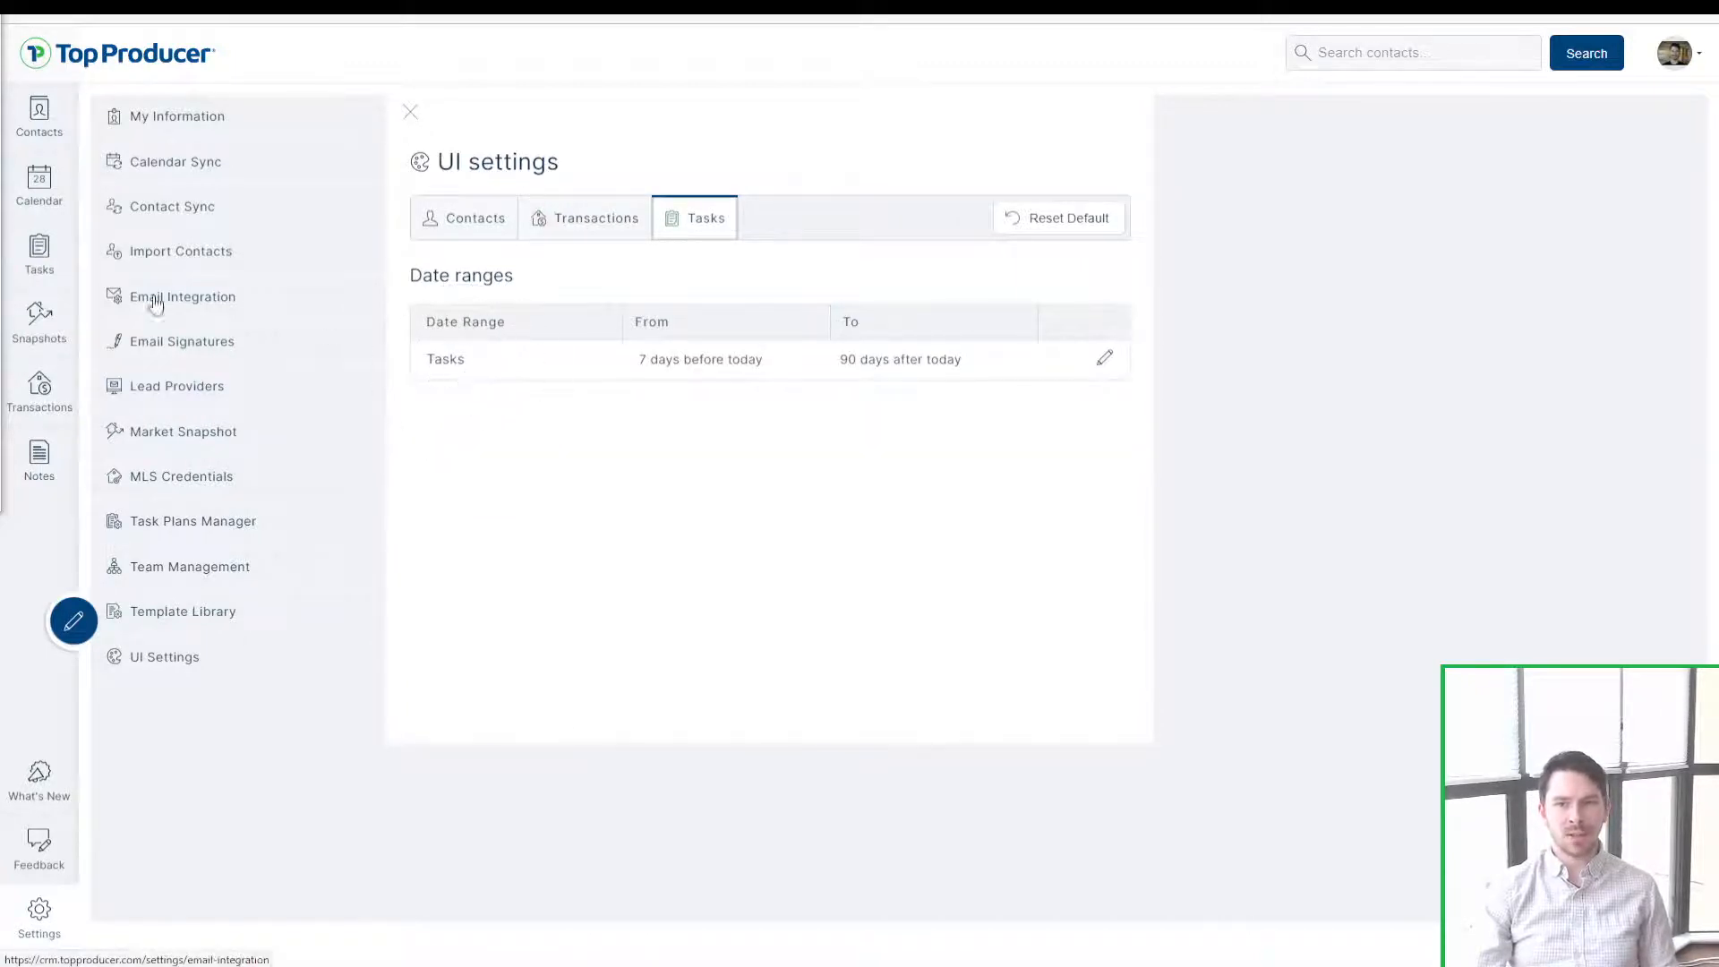
Step: Visit the tasks page, then return to UI Settings' Contacts tab with contact-type colours
{"action": "left_click", "coordinate": [54, 247]}
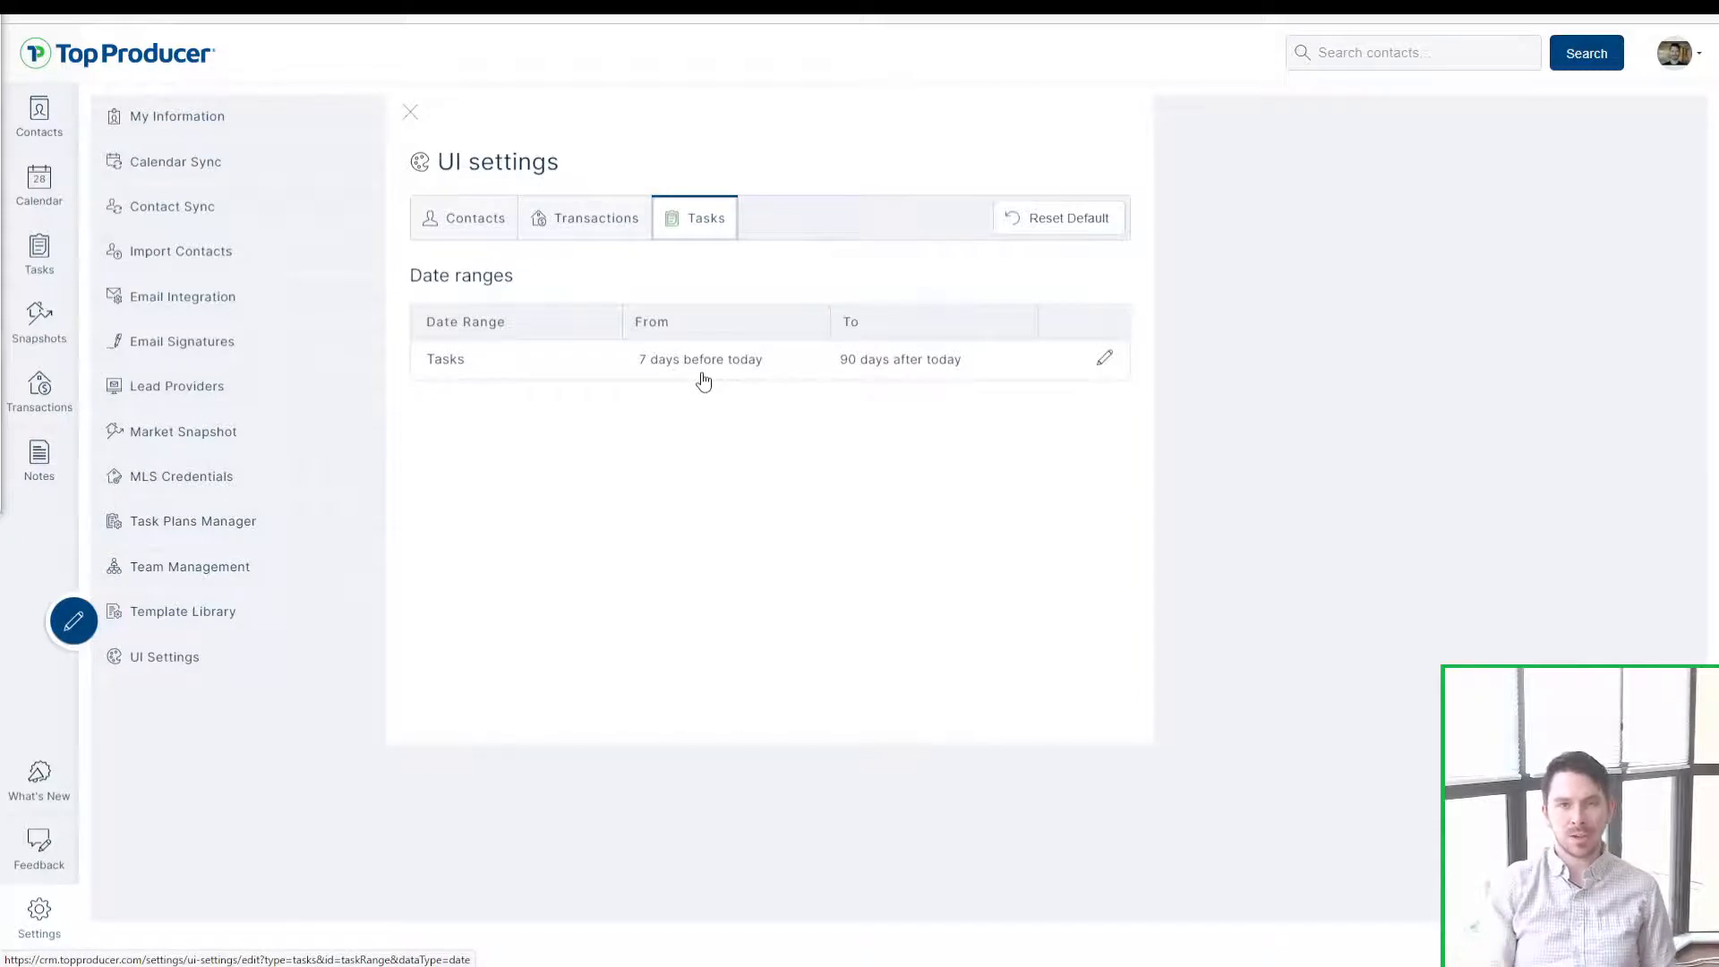
{"action": "left_click", "coordinate": [560, 226]}
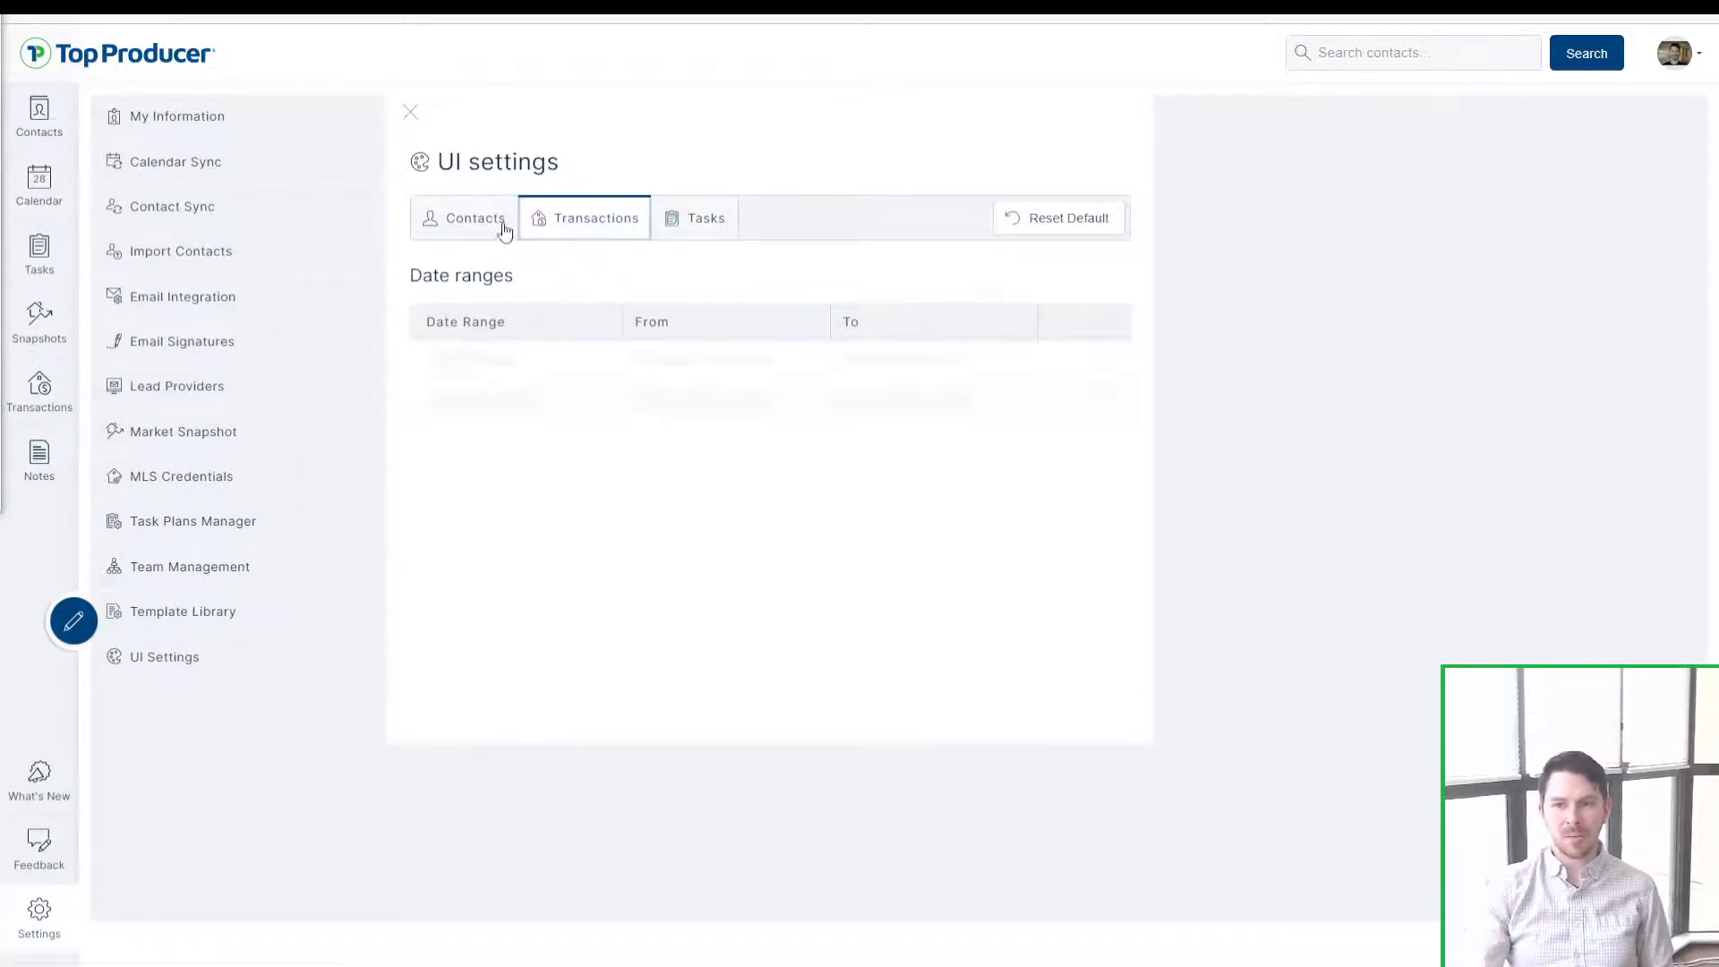
{"action": "left_click", "coordinate": [466, 222]}
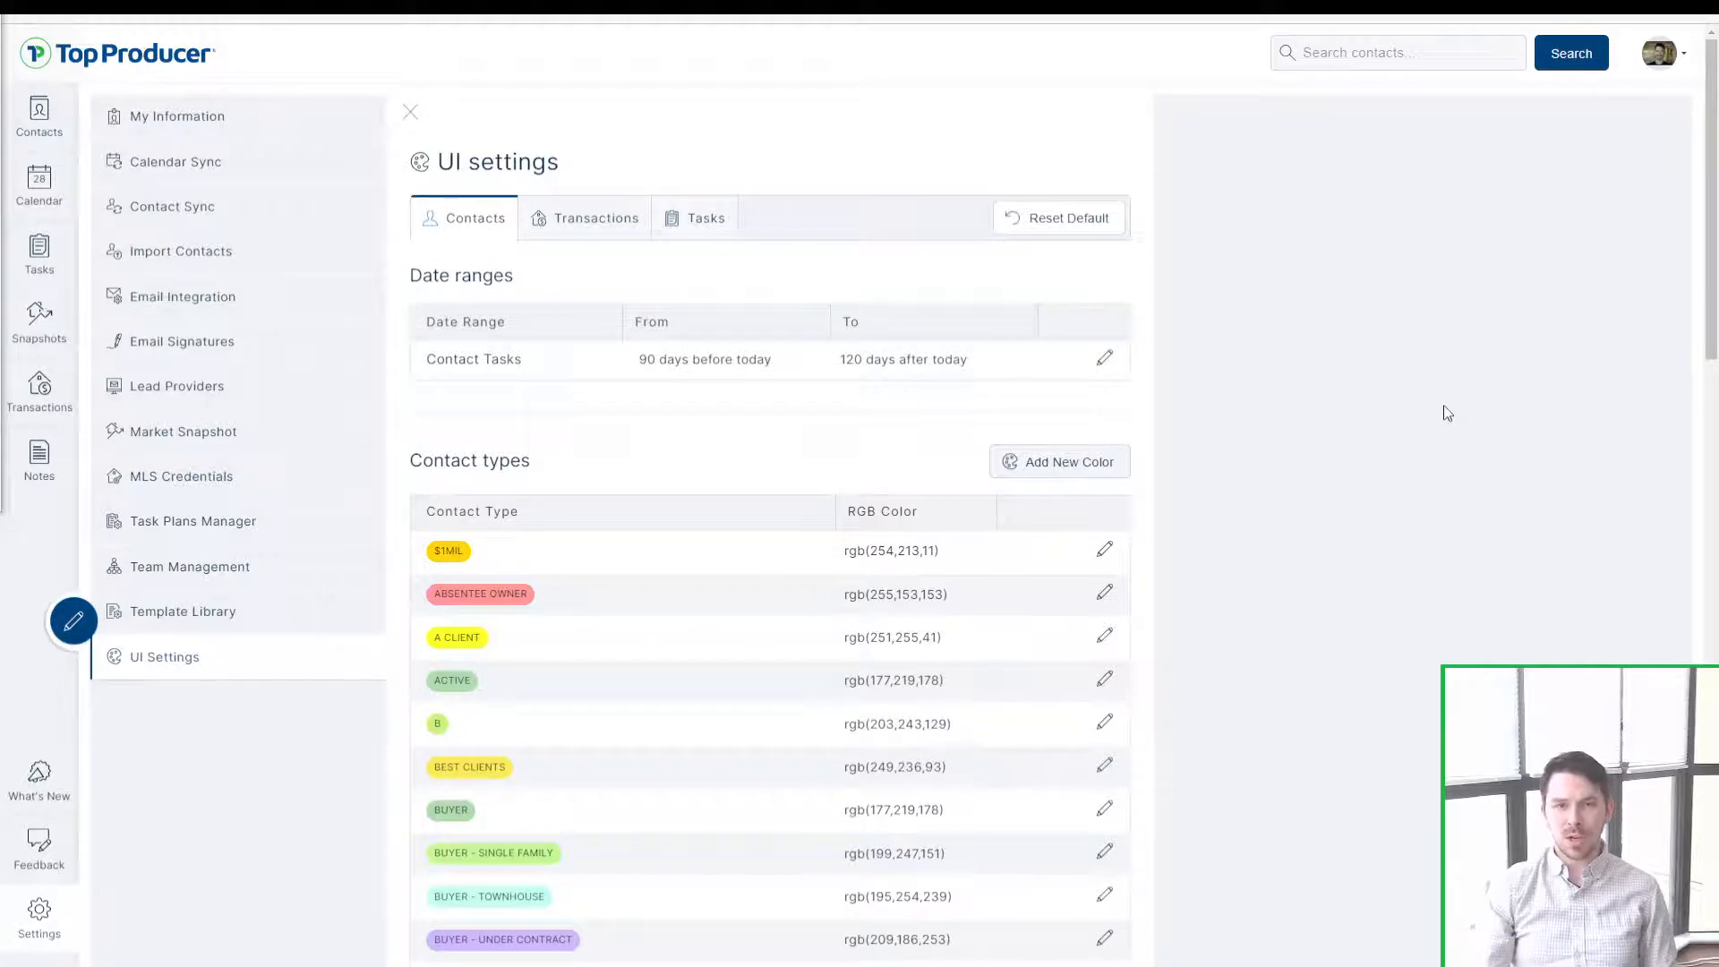
Step: Open the Import Contacts page from the Settings sidebar
{"action": "left_click", "coordinate": [204, 261]}
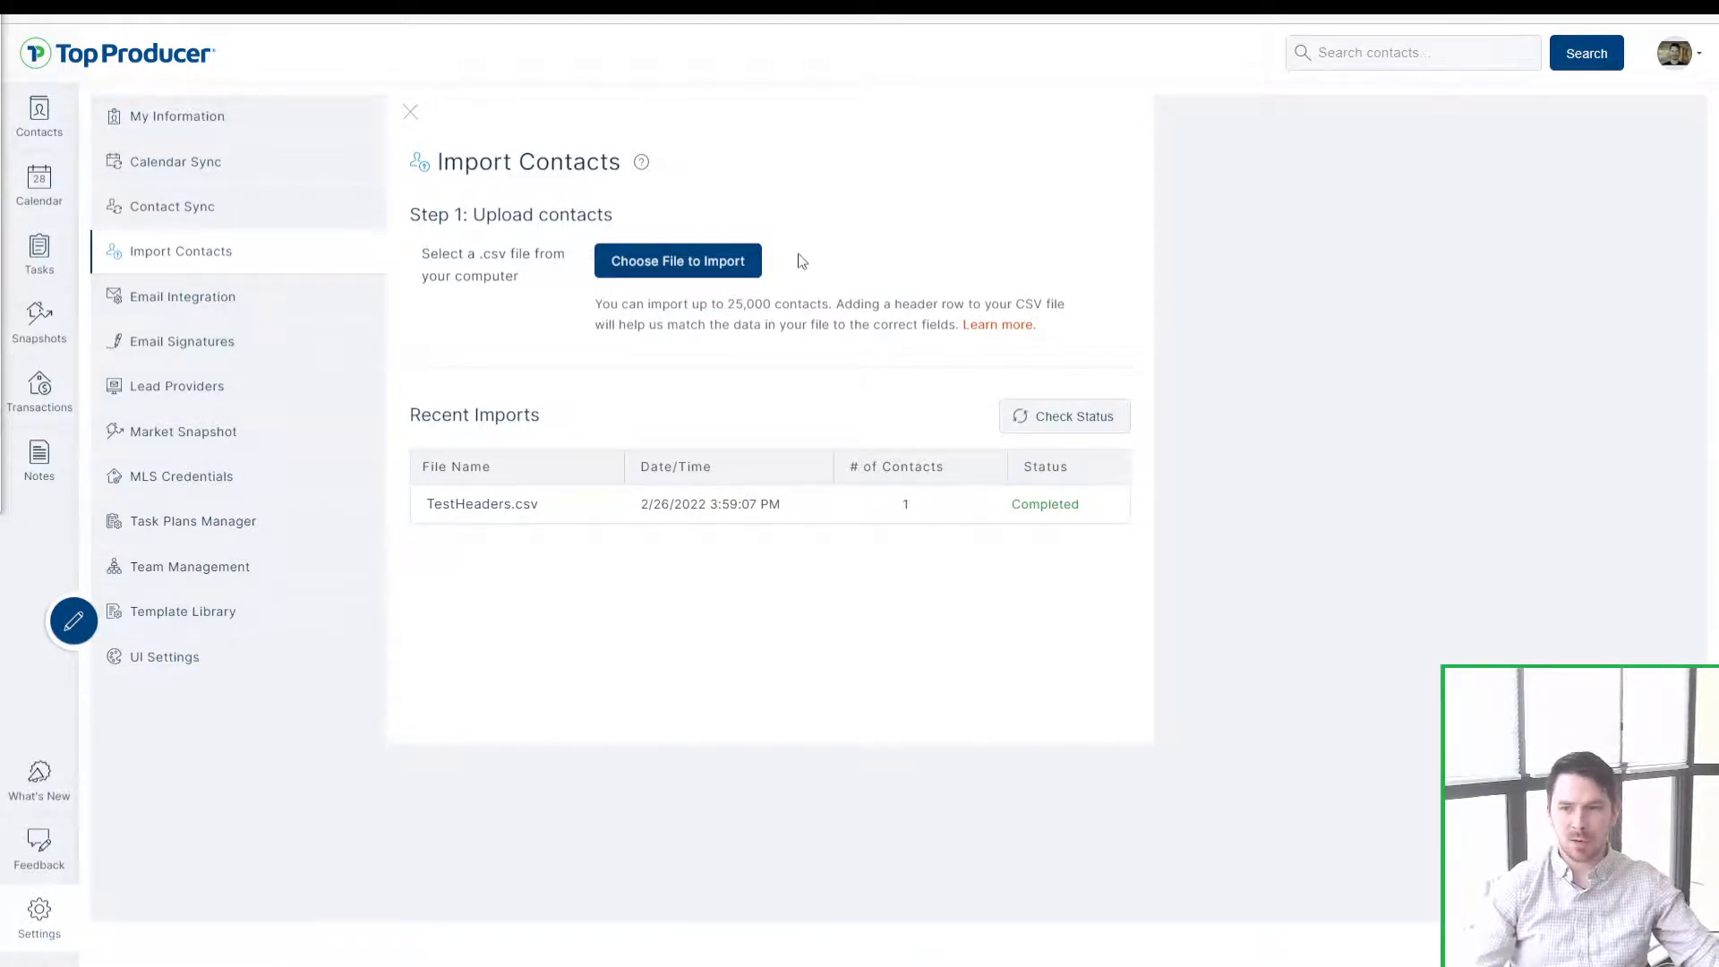
{"action": "left_click", "coordinate": [683, 259]}
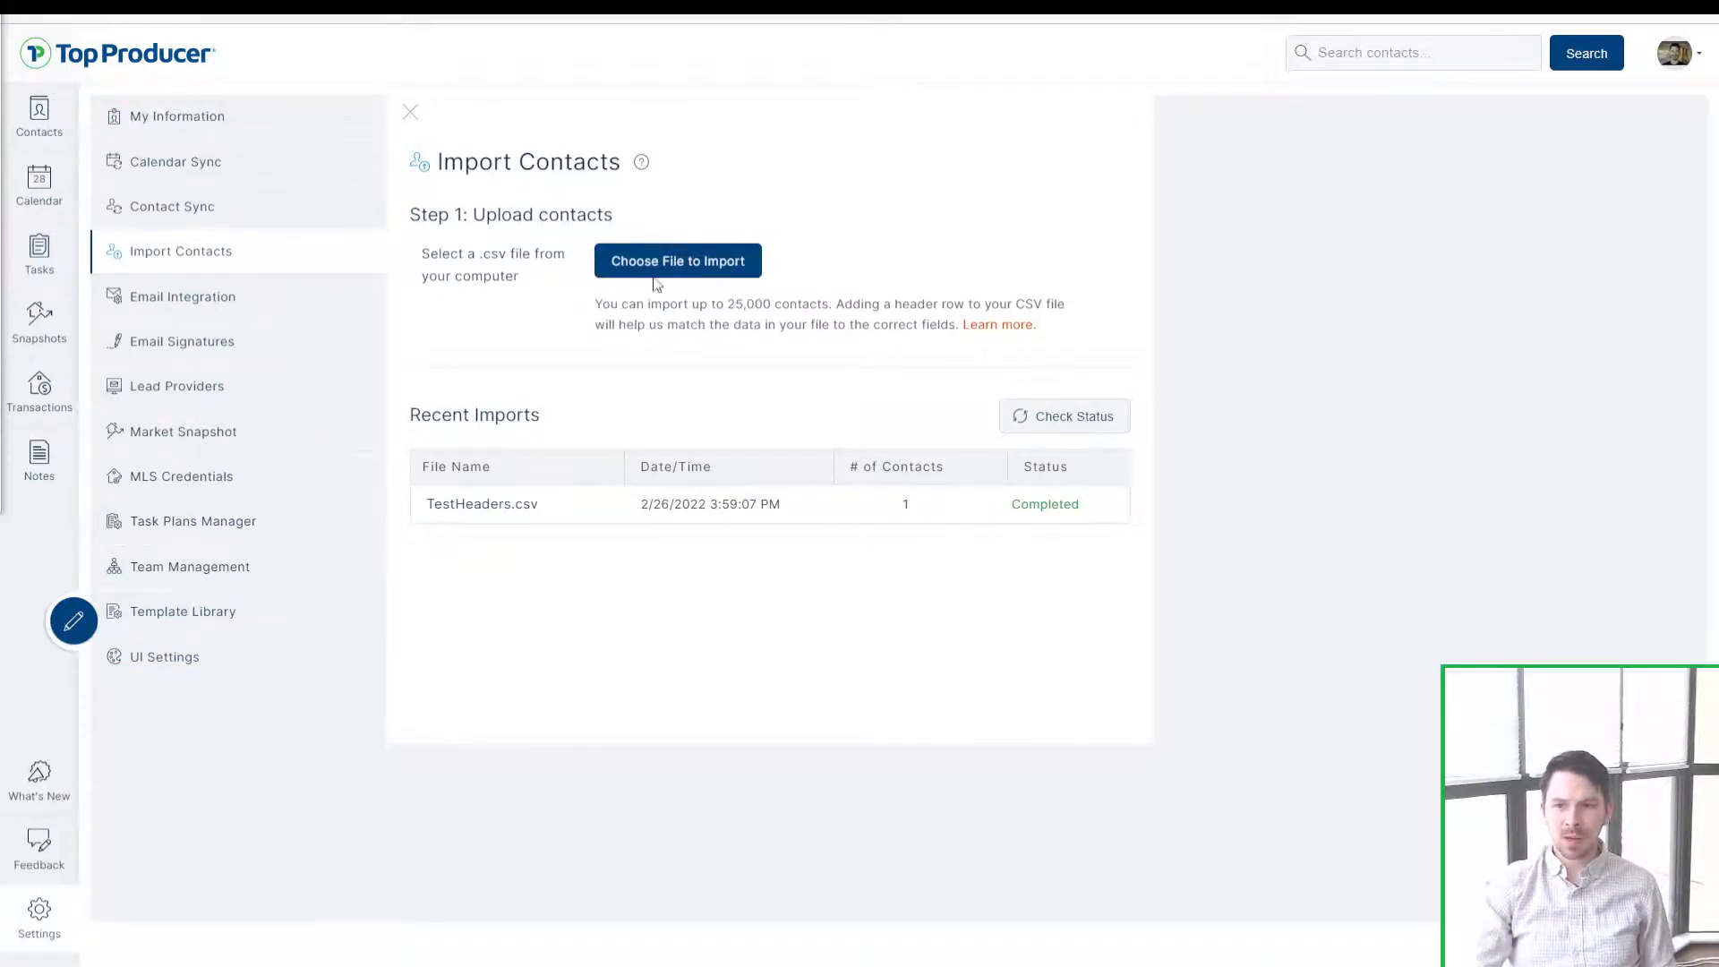
{"action": "left_click", "coordinate": [652, 275]}
{"action": "left_click_drag", "start_coordinate": [508, 277], "coordinate": [479, 256]}
{"action": "left_click", "coordinate": [520, 254]}
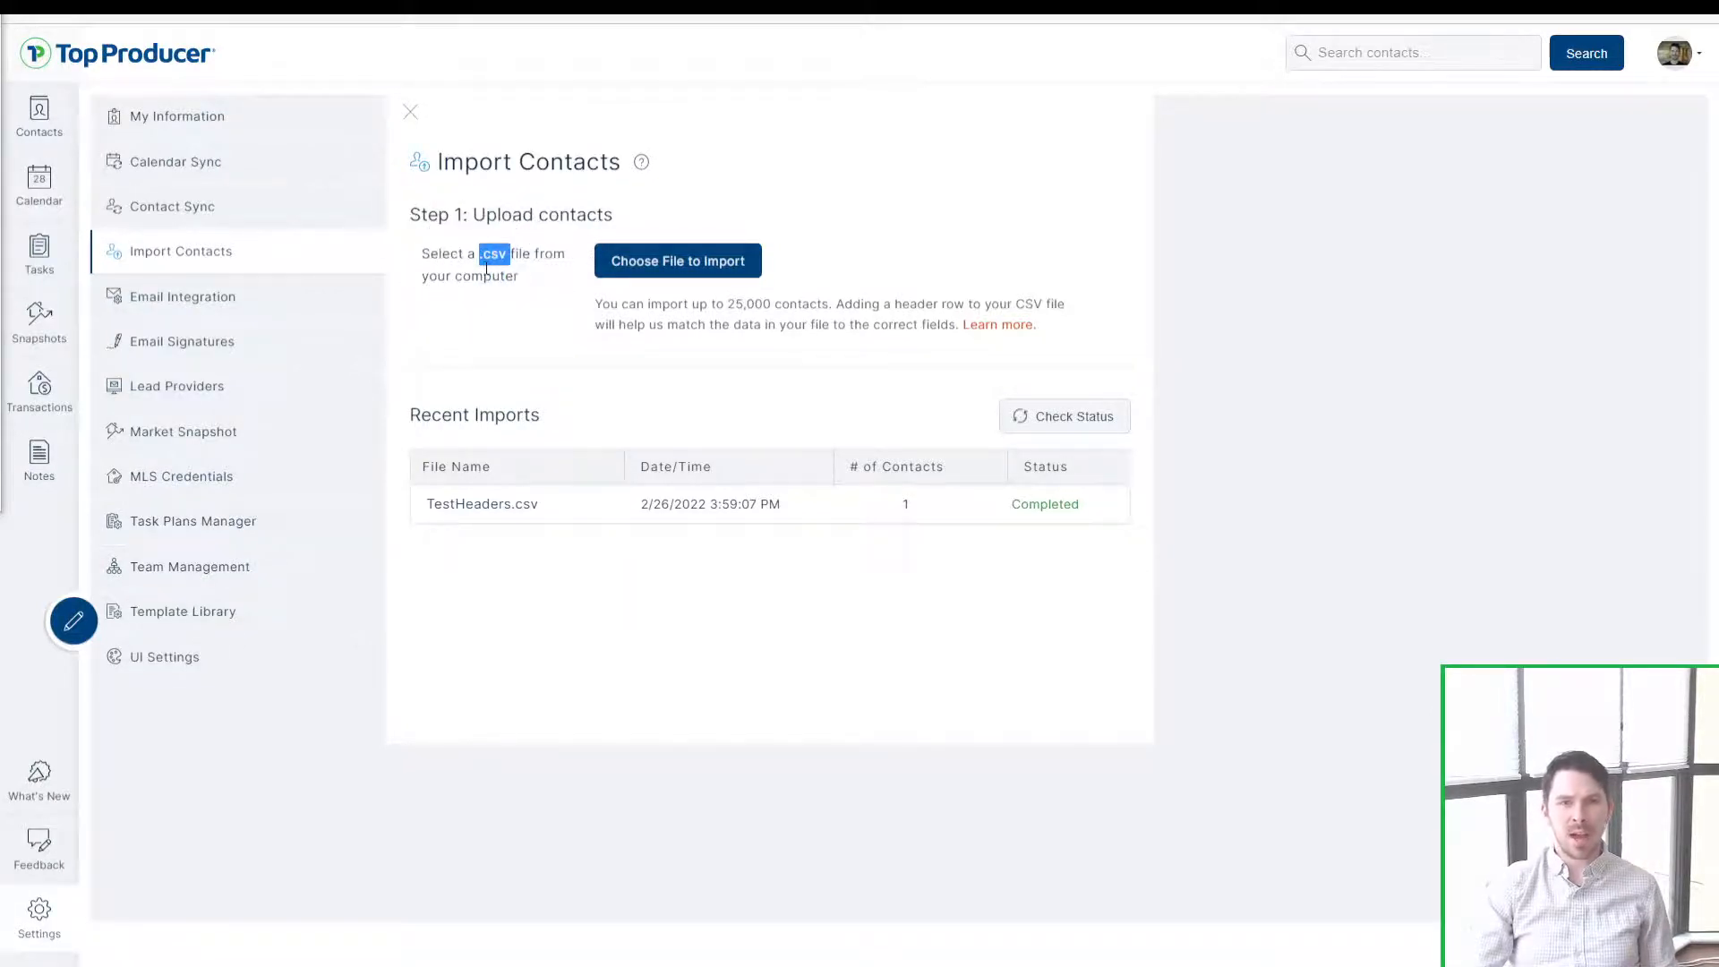
{"action": "left_click", "coordinate": [488, 277]}
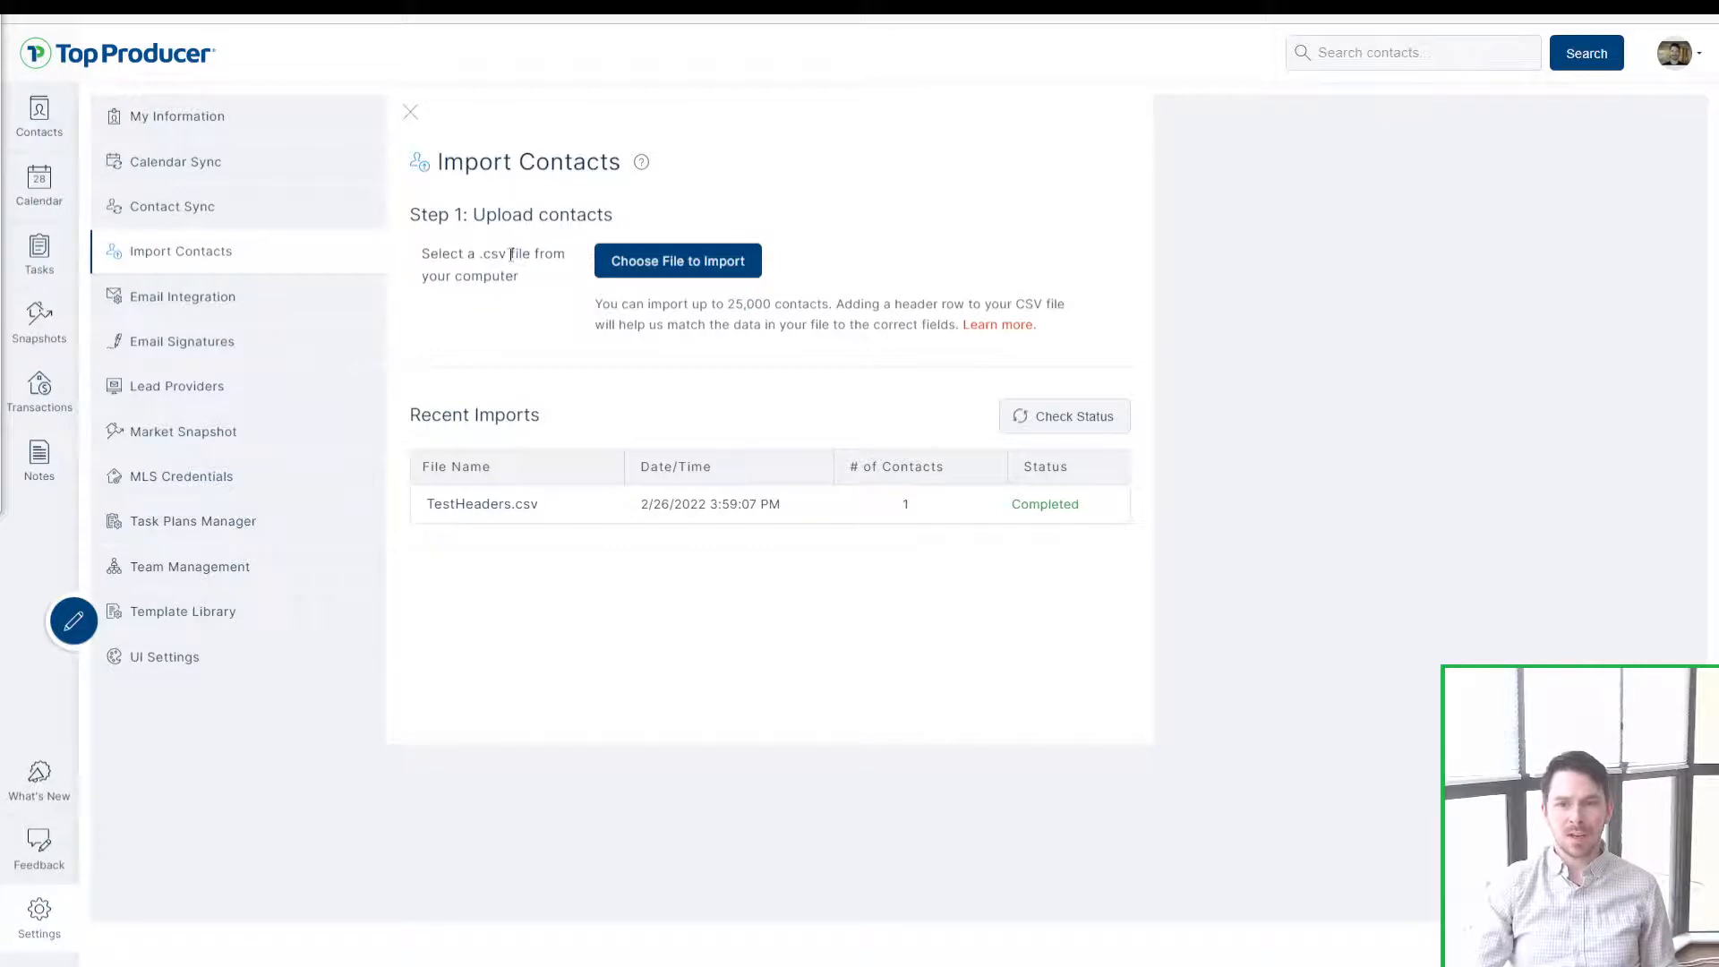
{"action": "left_click_drag", "start_coordinate": [512, 254], "coordinate": [484, 256]}
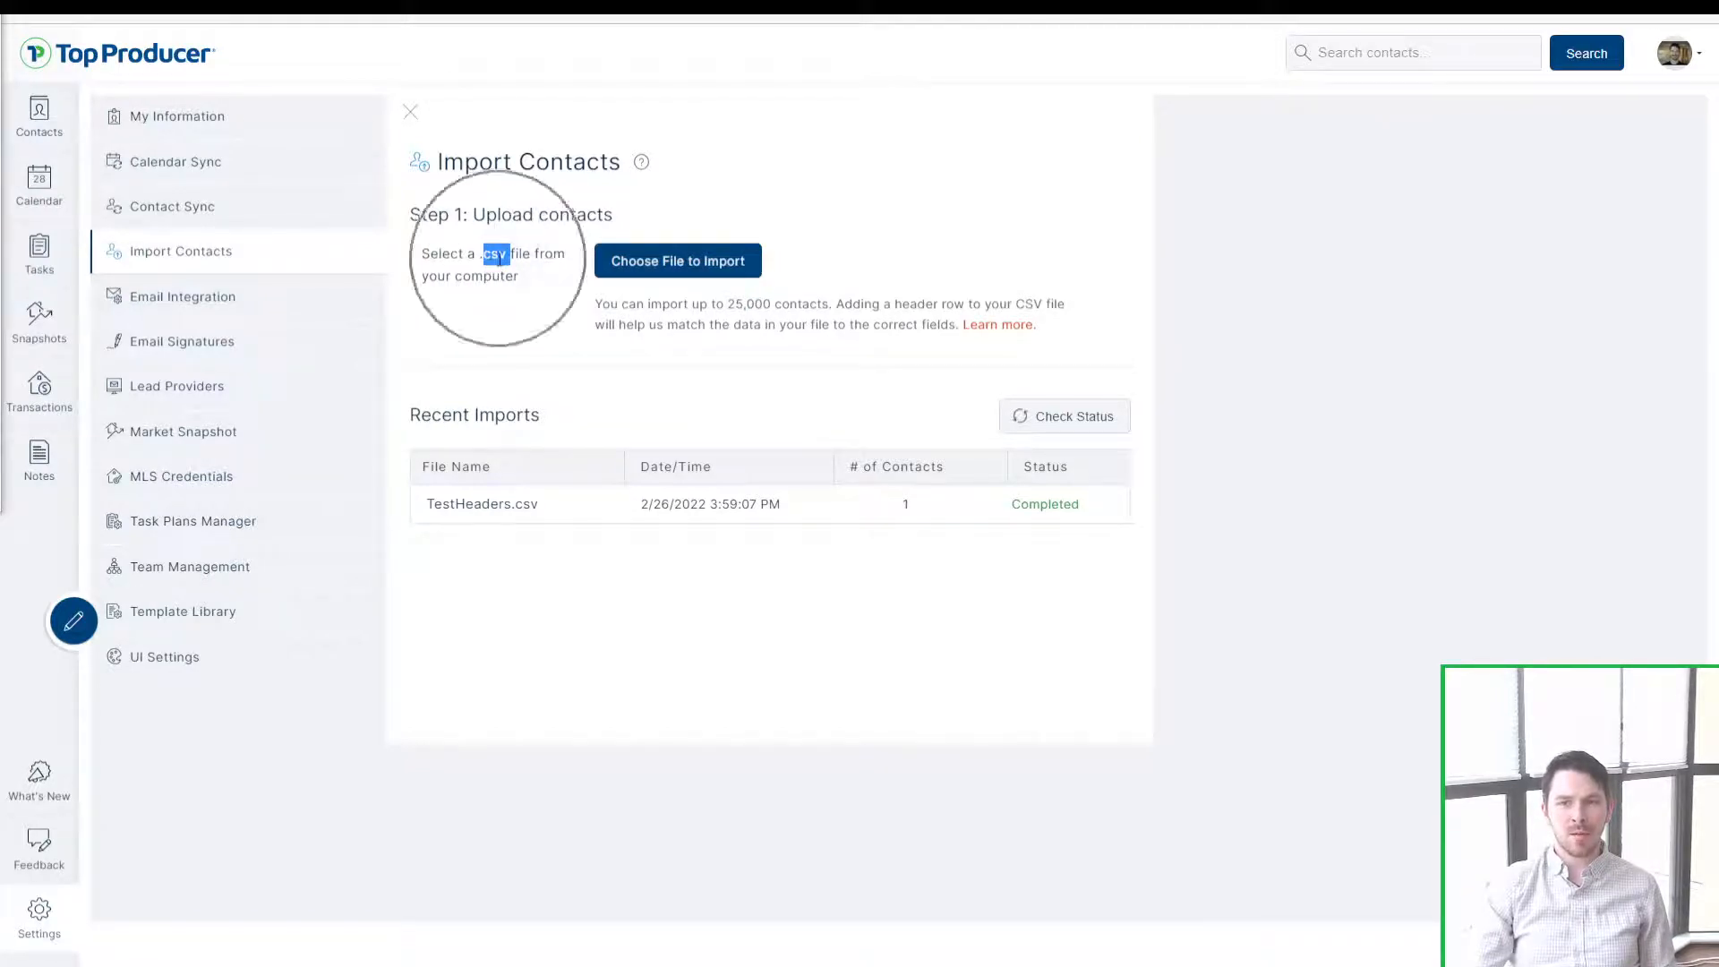
{"action": "left_click", "coordinate": [502, 255]}
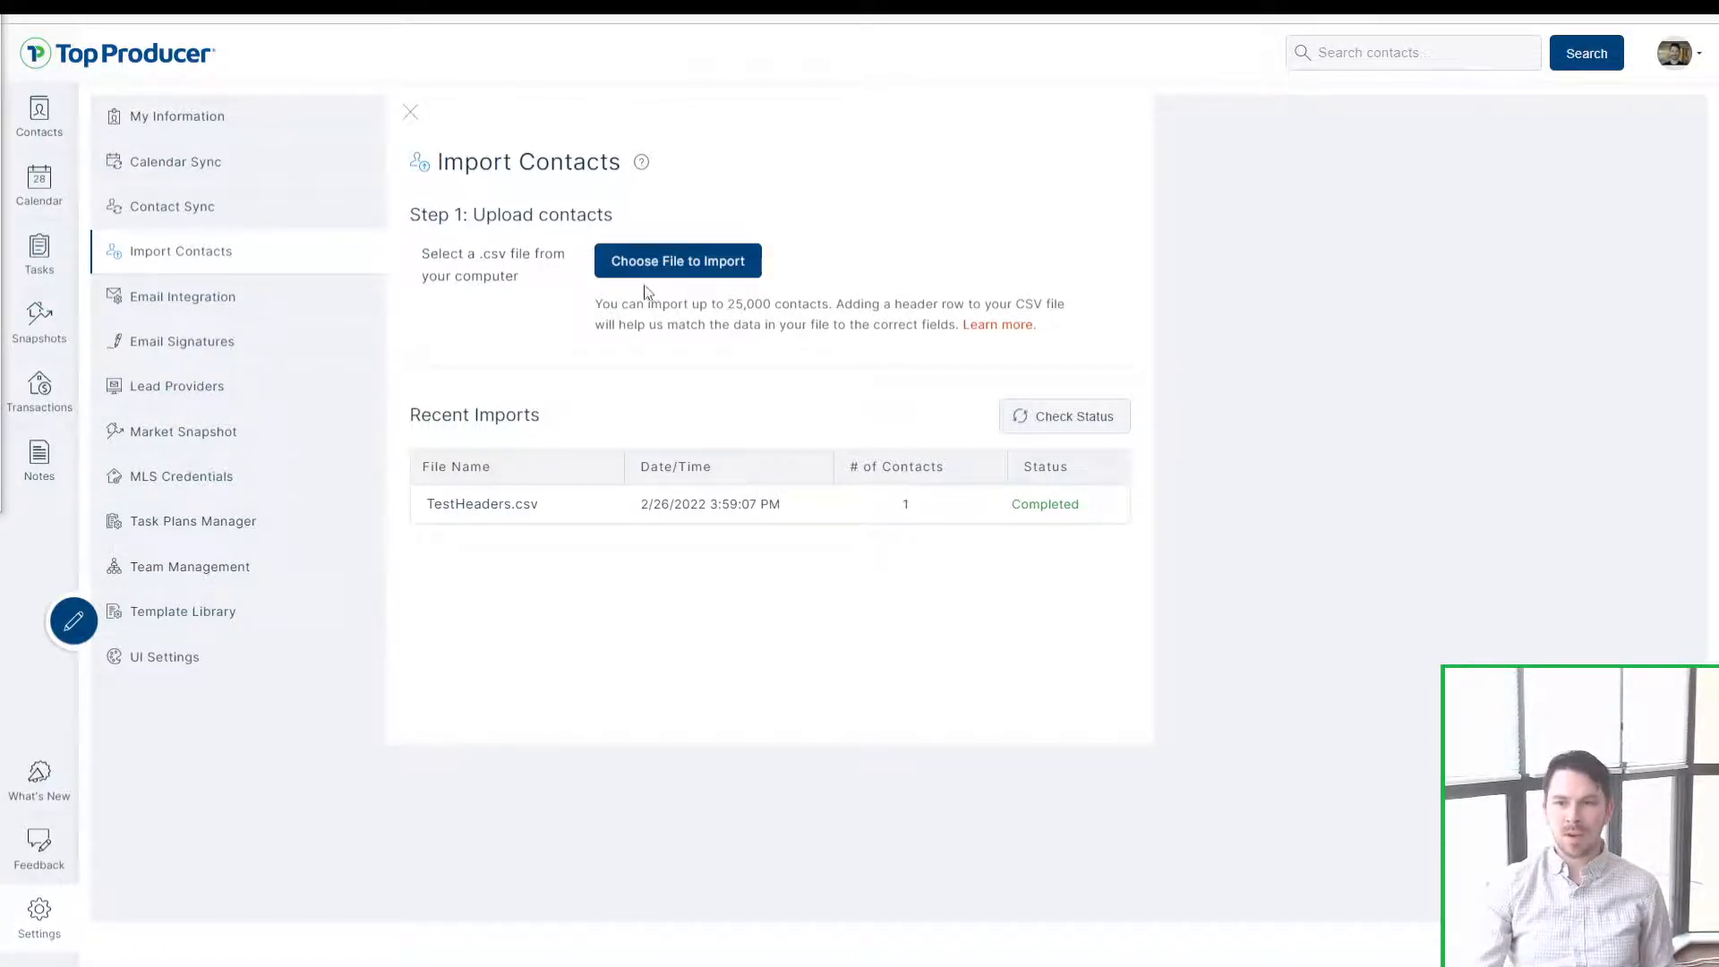
{"action": "left_click", "coordinate": [706, 260]}
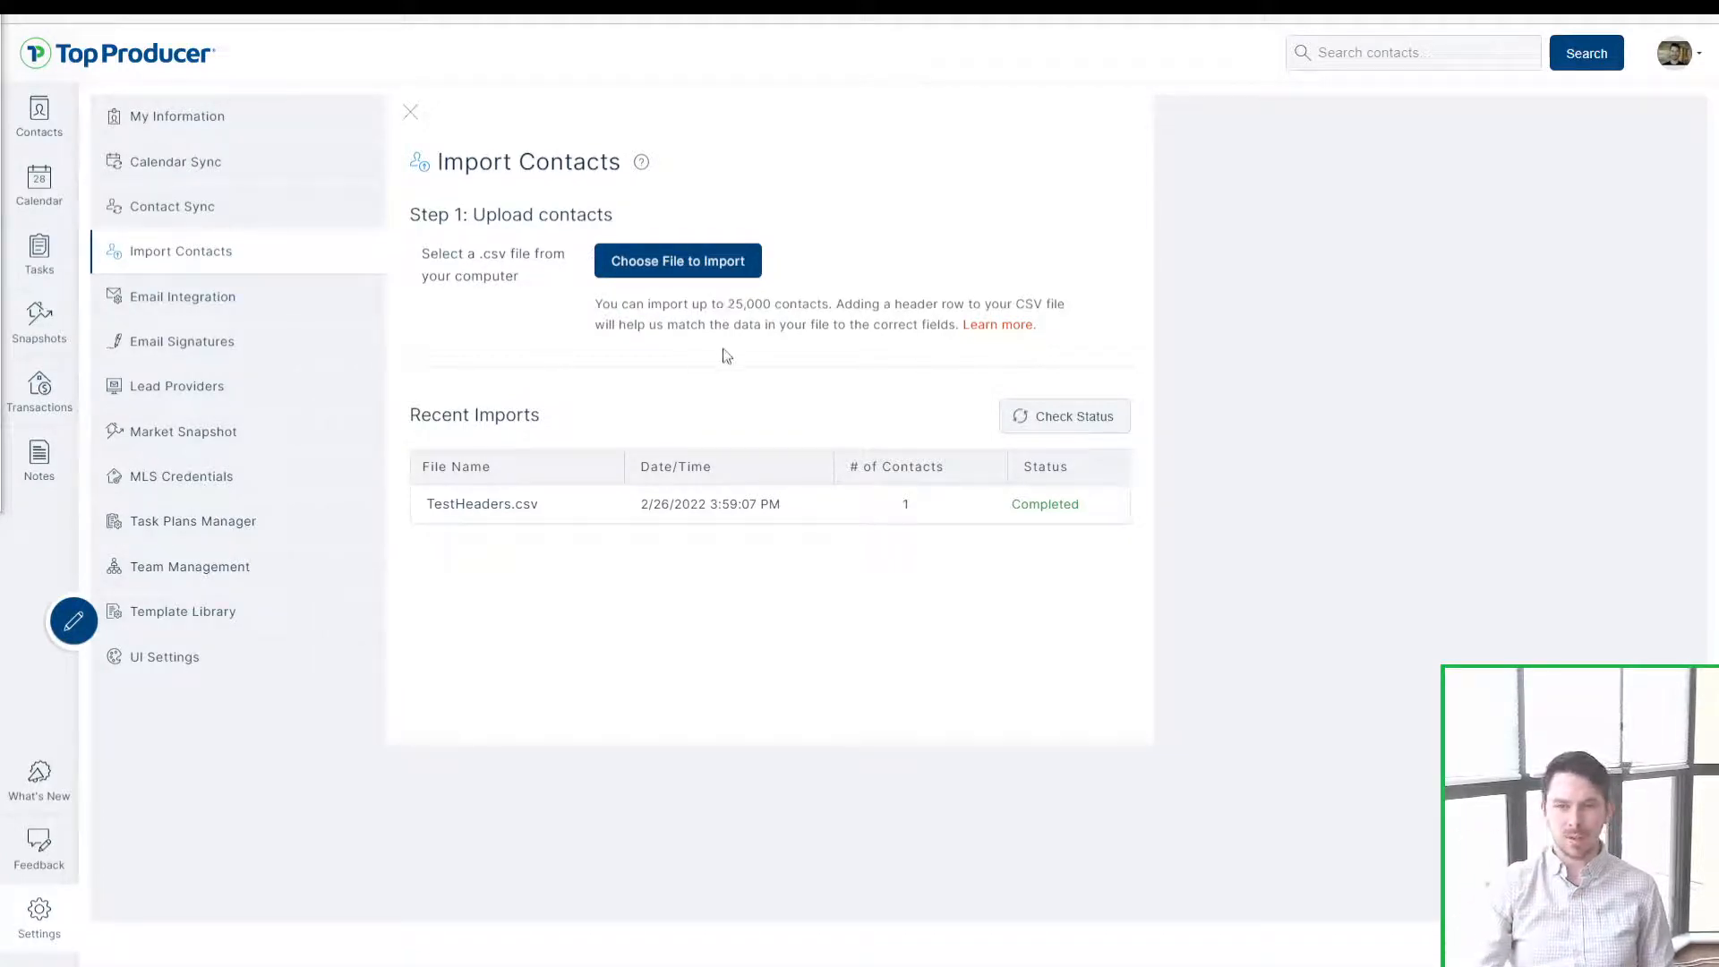
Step: Upload FakeNameContactListwithContactTypes(USA) through the file picker to reach field mapping
{"action": "left_click", "coordinate": [678, 264]}
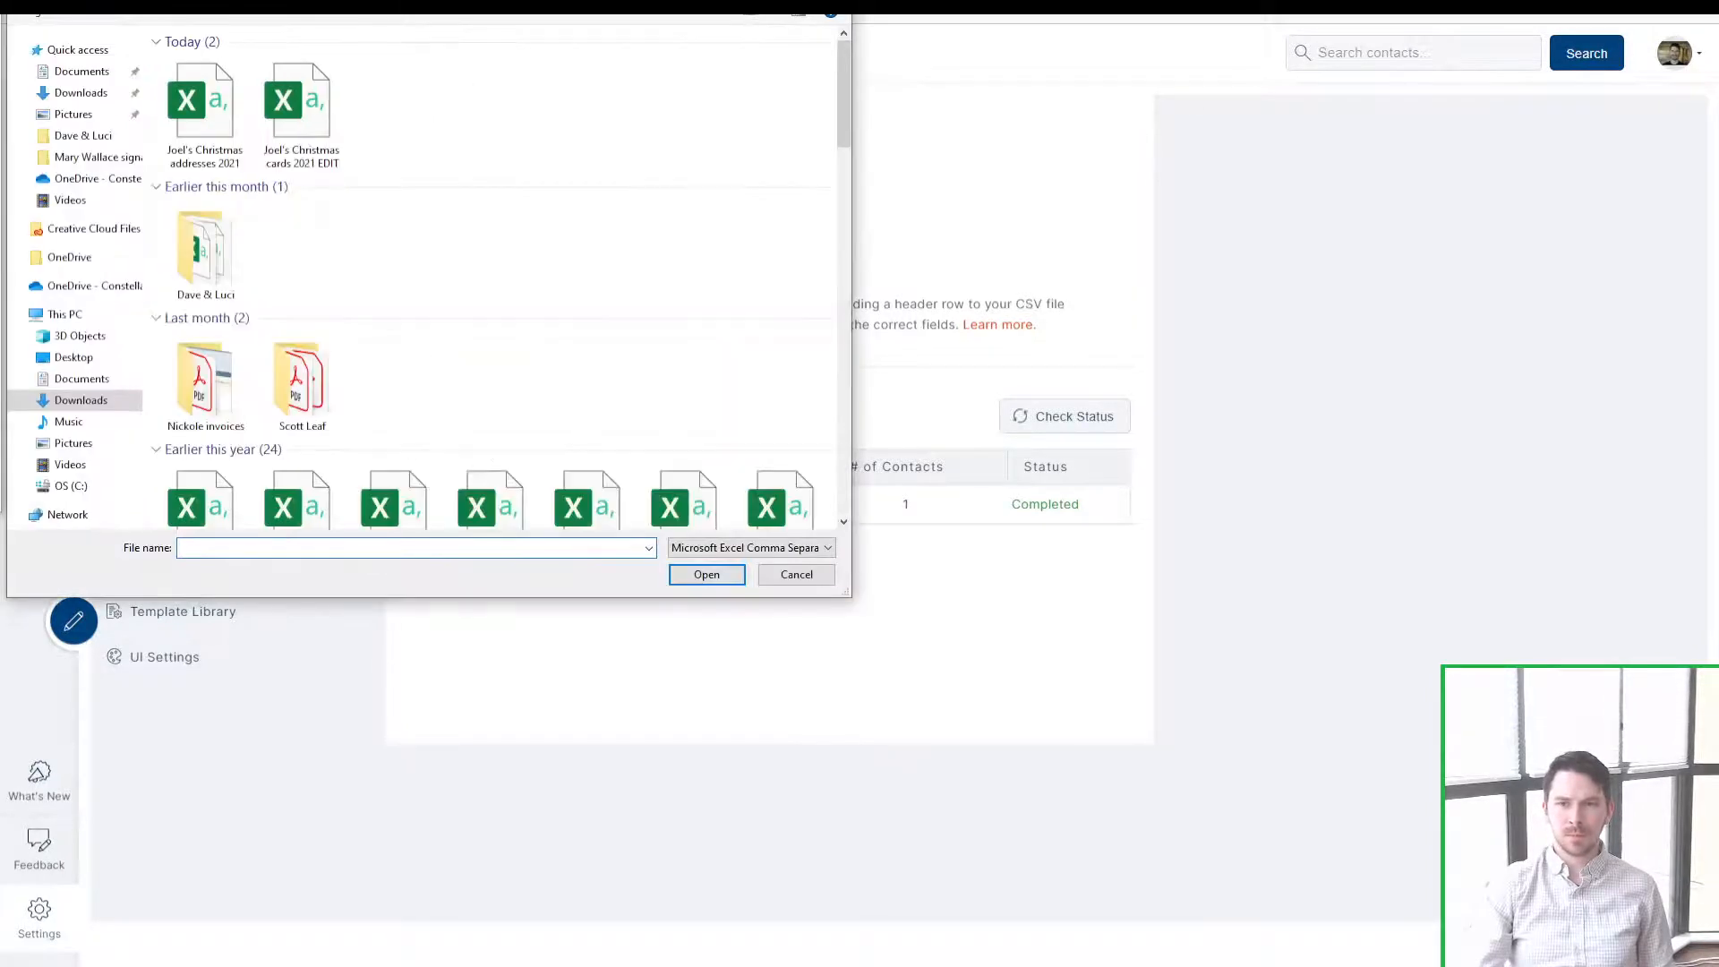
{"action": "key", "text": "Escape"}
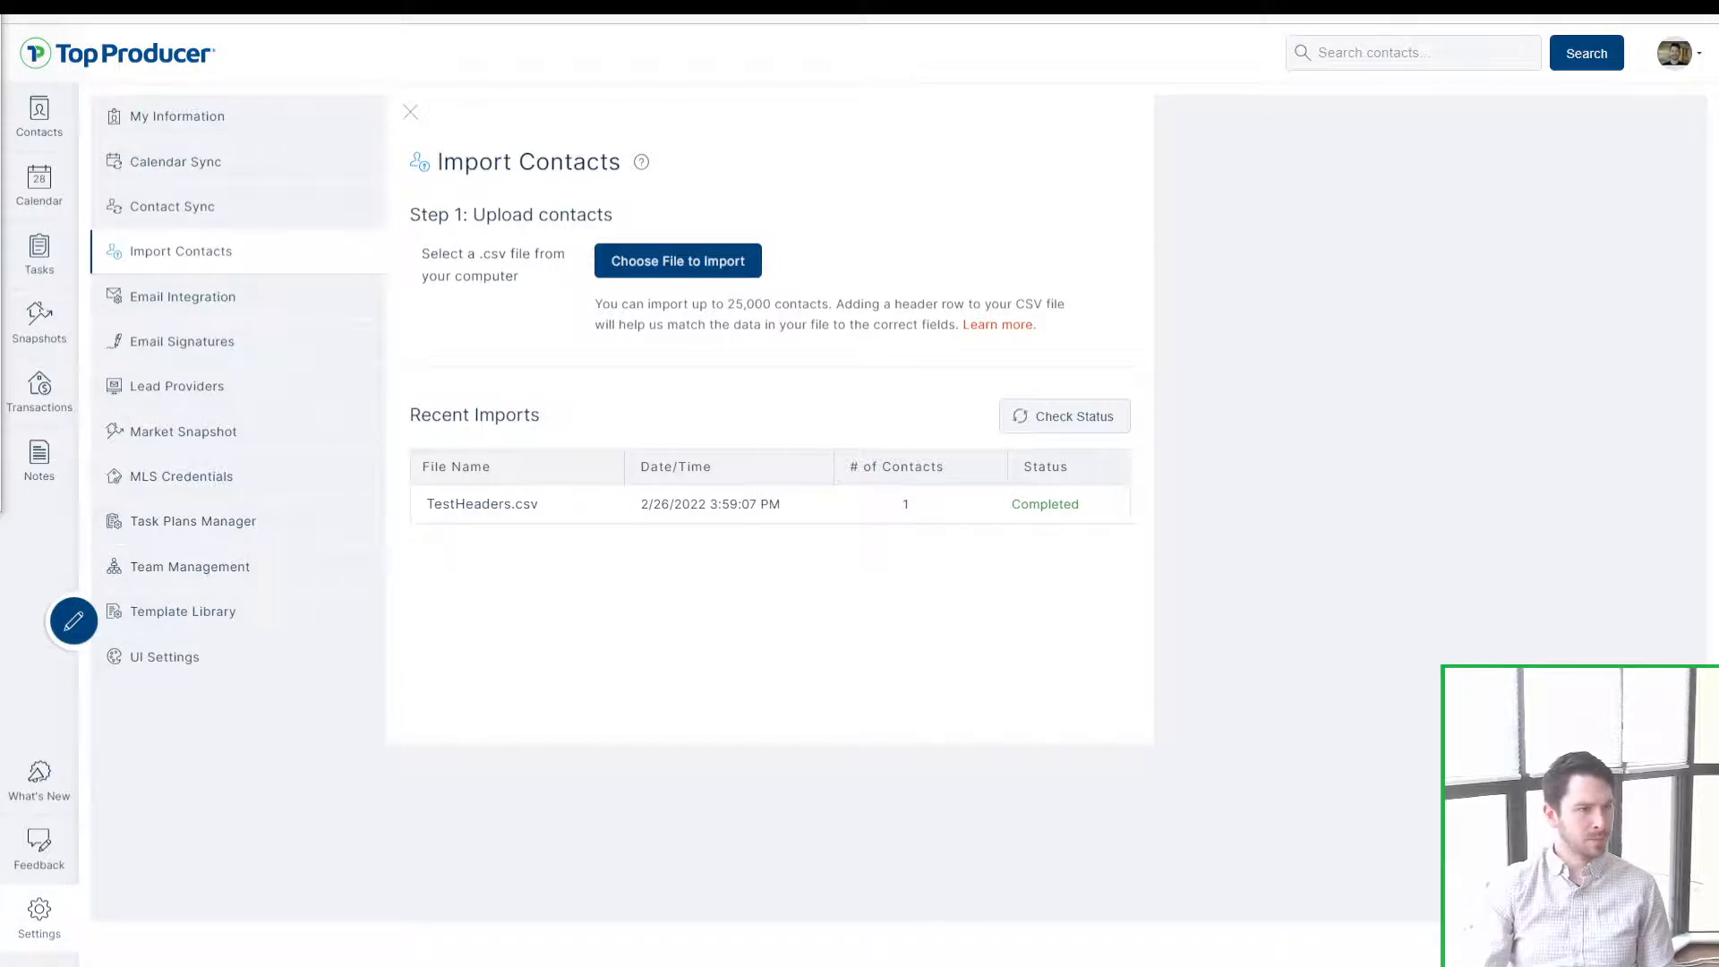
{"action": "left_click_drag", "start_coordinate": [0, 208], "coordinate": [823, 136]}
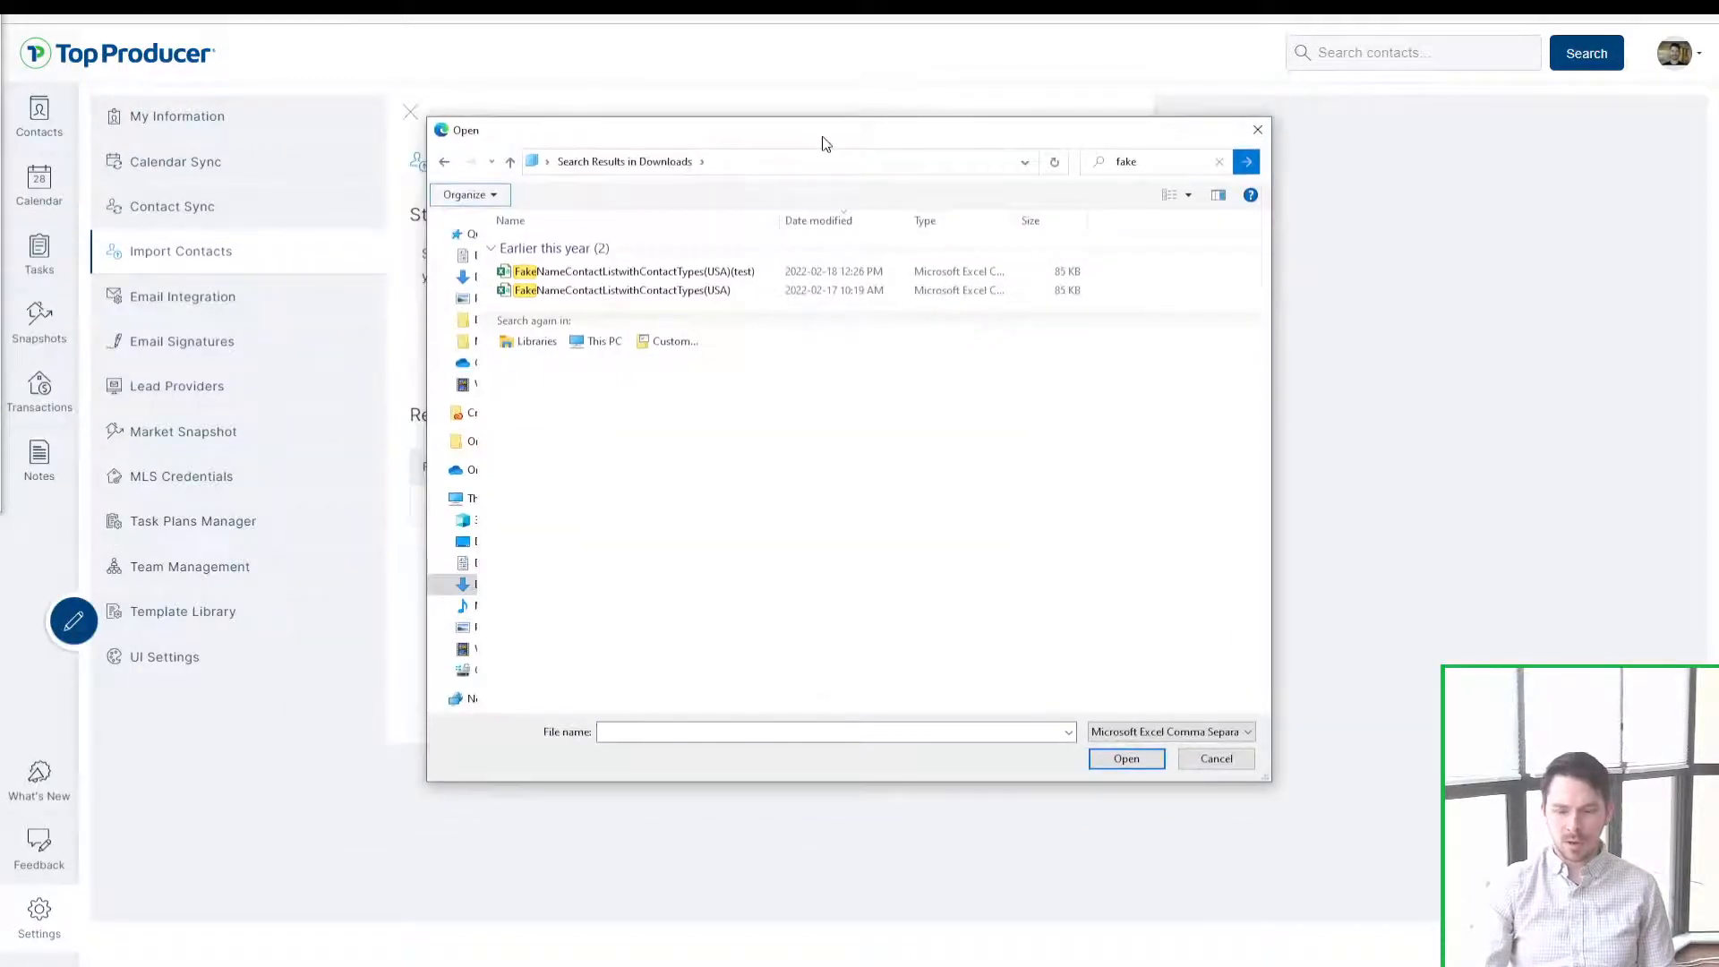
{"action": "left_click", "coordinate": [718, 298]}
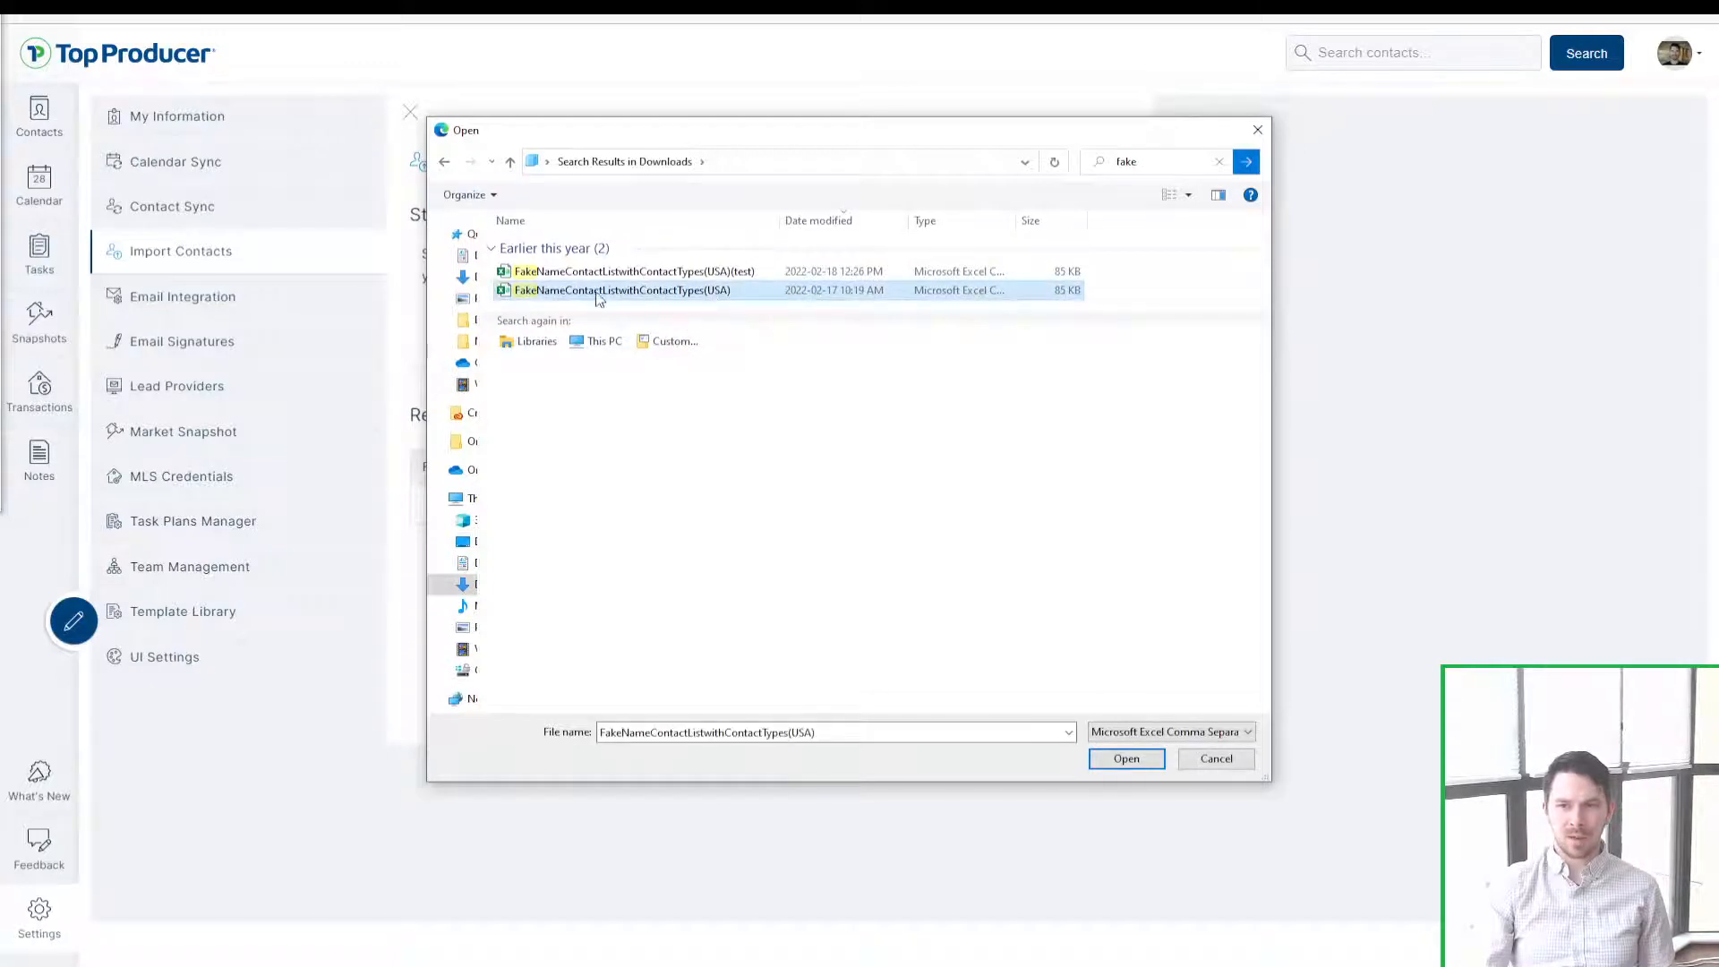
{"action": "double_click", "coordinate": [606, 292]}
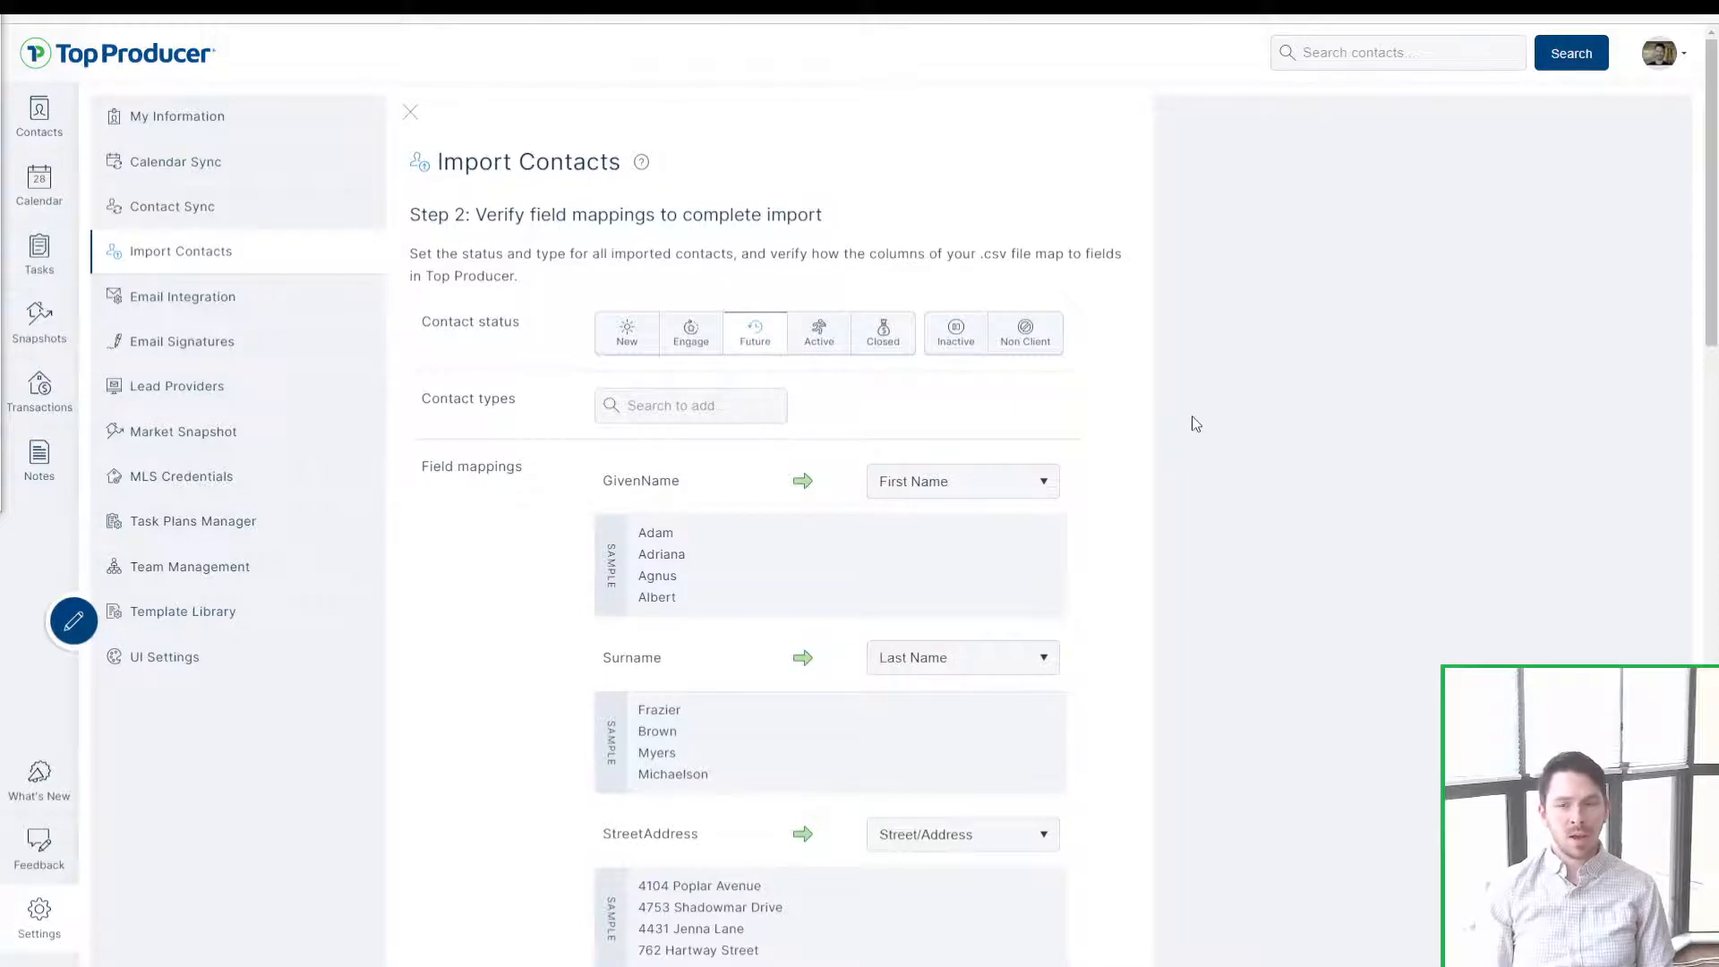
Step: Set the GivenName, Surname and StreetAddress columns to Not Mapped
{"action": "left_click", "coordinate": [904, 484]}
{"action": "left_click", "coordinate": [934, 536]}
{"action": "left_click", "coordinate": [927, 658]}
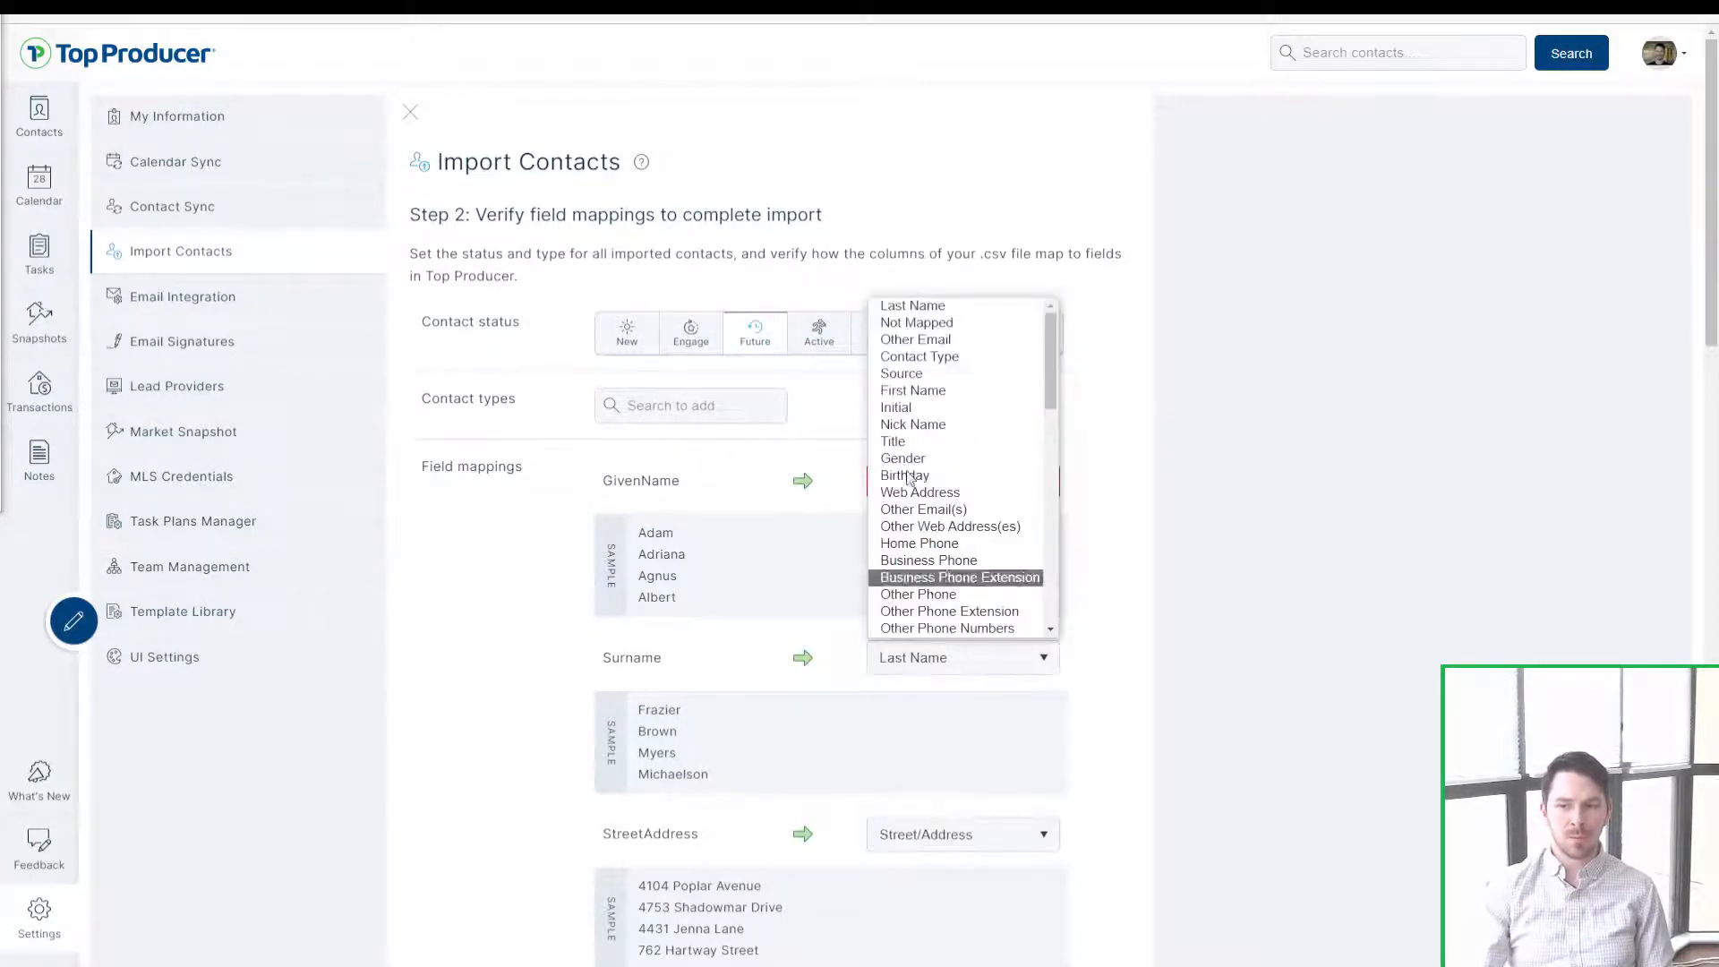
{"action": "left_click", "coordinate": [922, 324]}
{"action": "left_click", "coordinate": [936, 835]}
{"action": "left_click", "coordinate": [937, 502]}
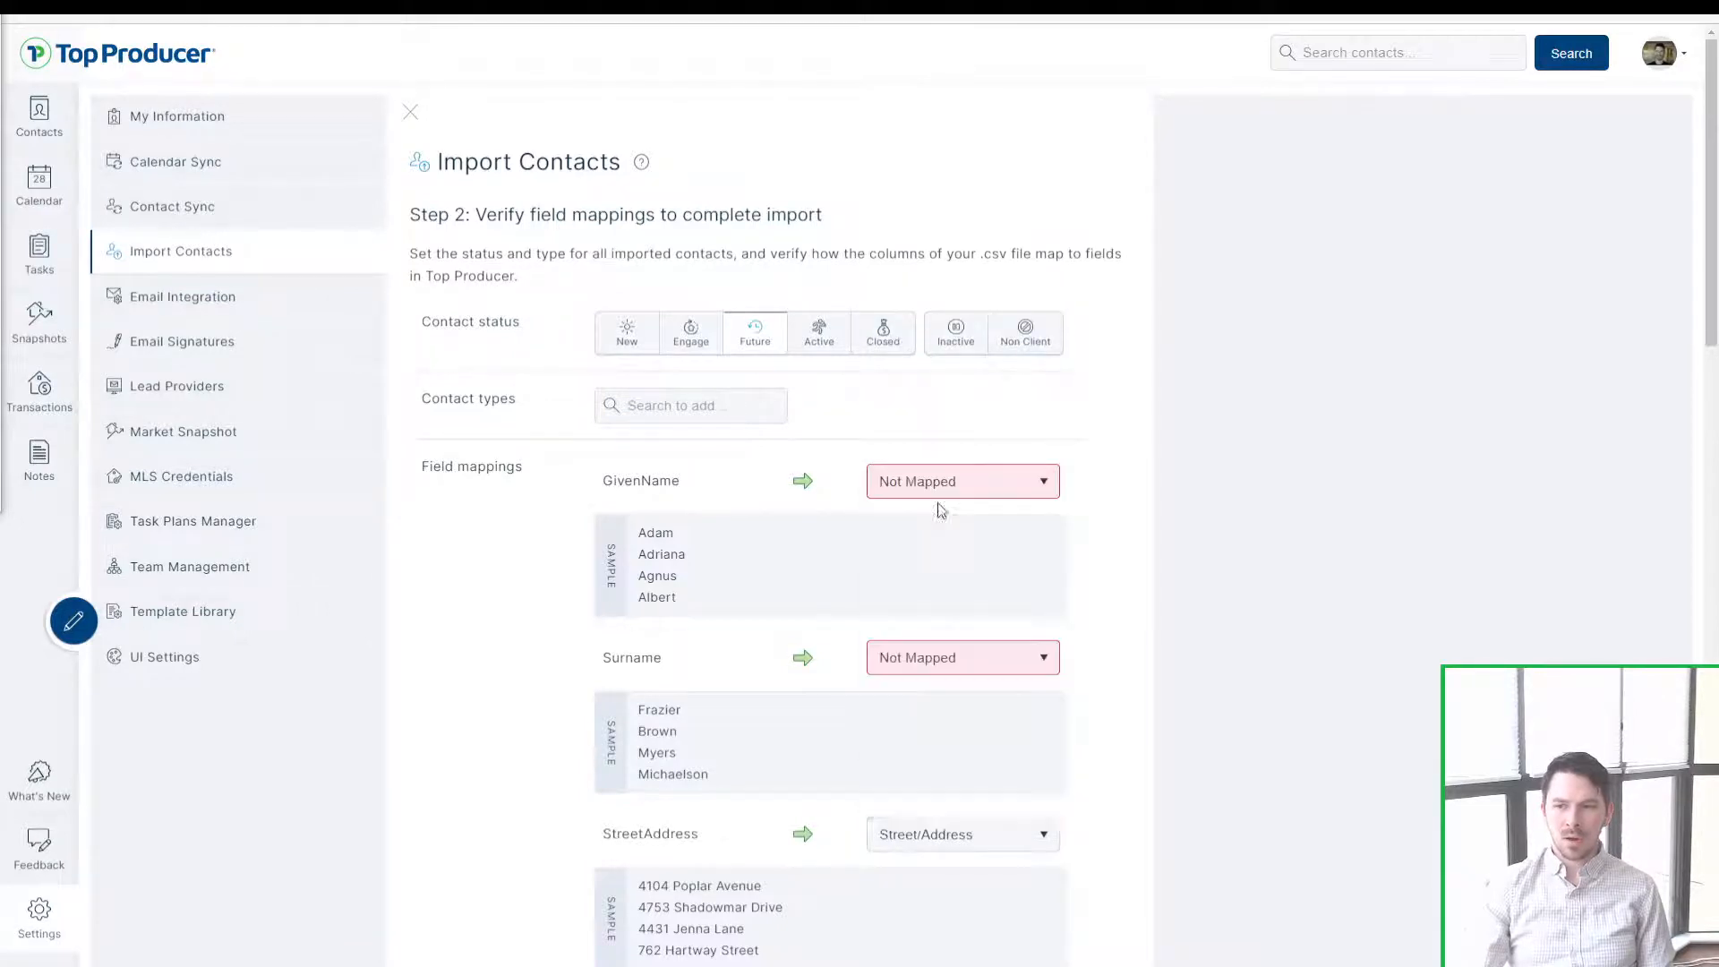
Step: Keep Future as the imported contacts' status
{"action": "triple_click", "coordinate": [441, 322]}
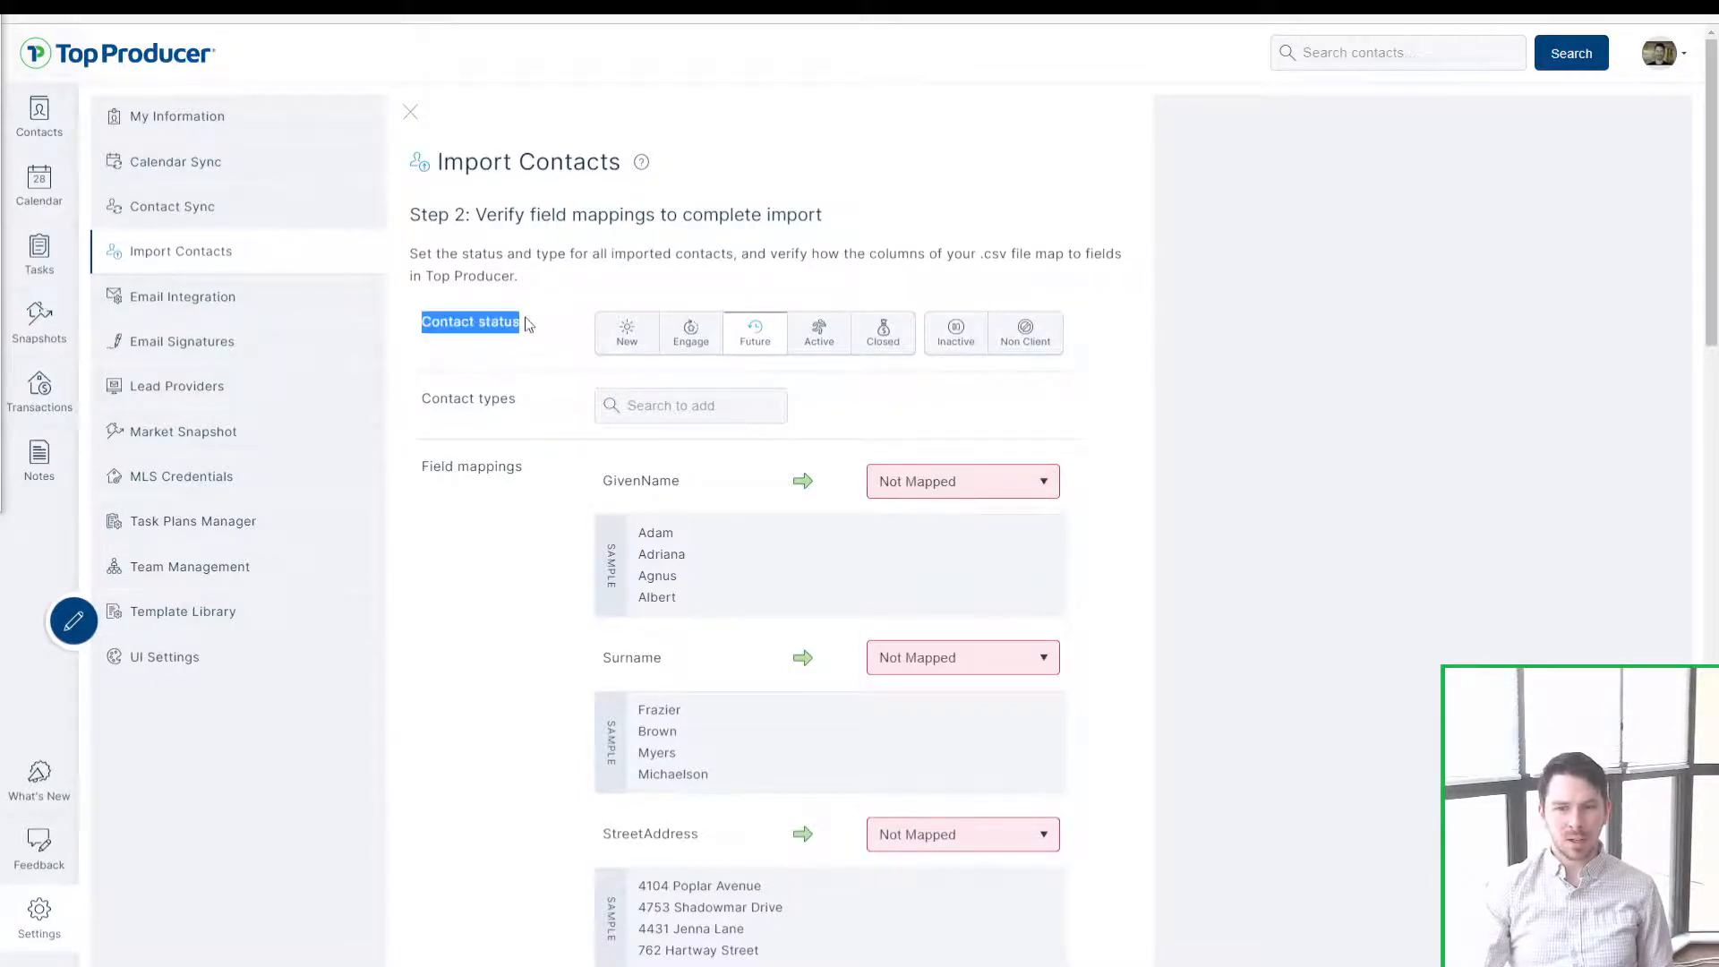
{"action": "left_click", "coordinate": [529, 324]}
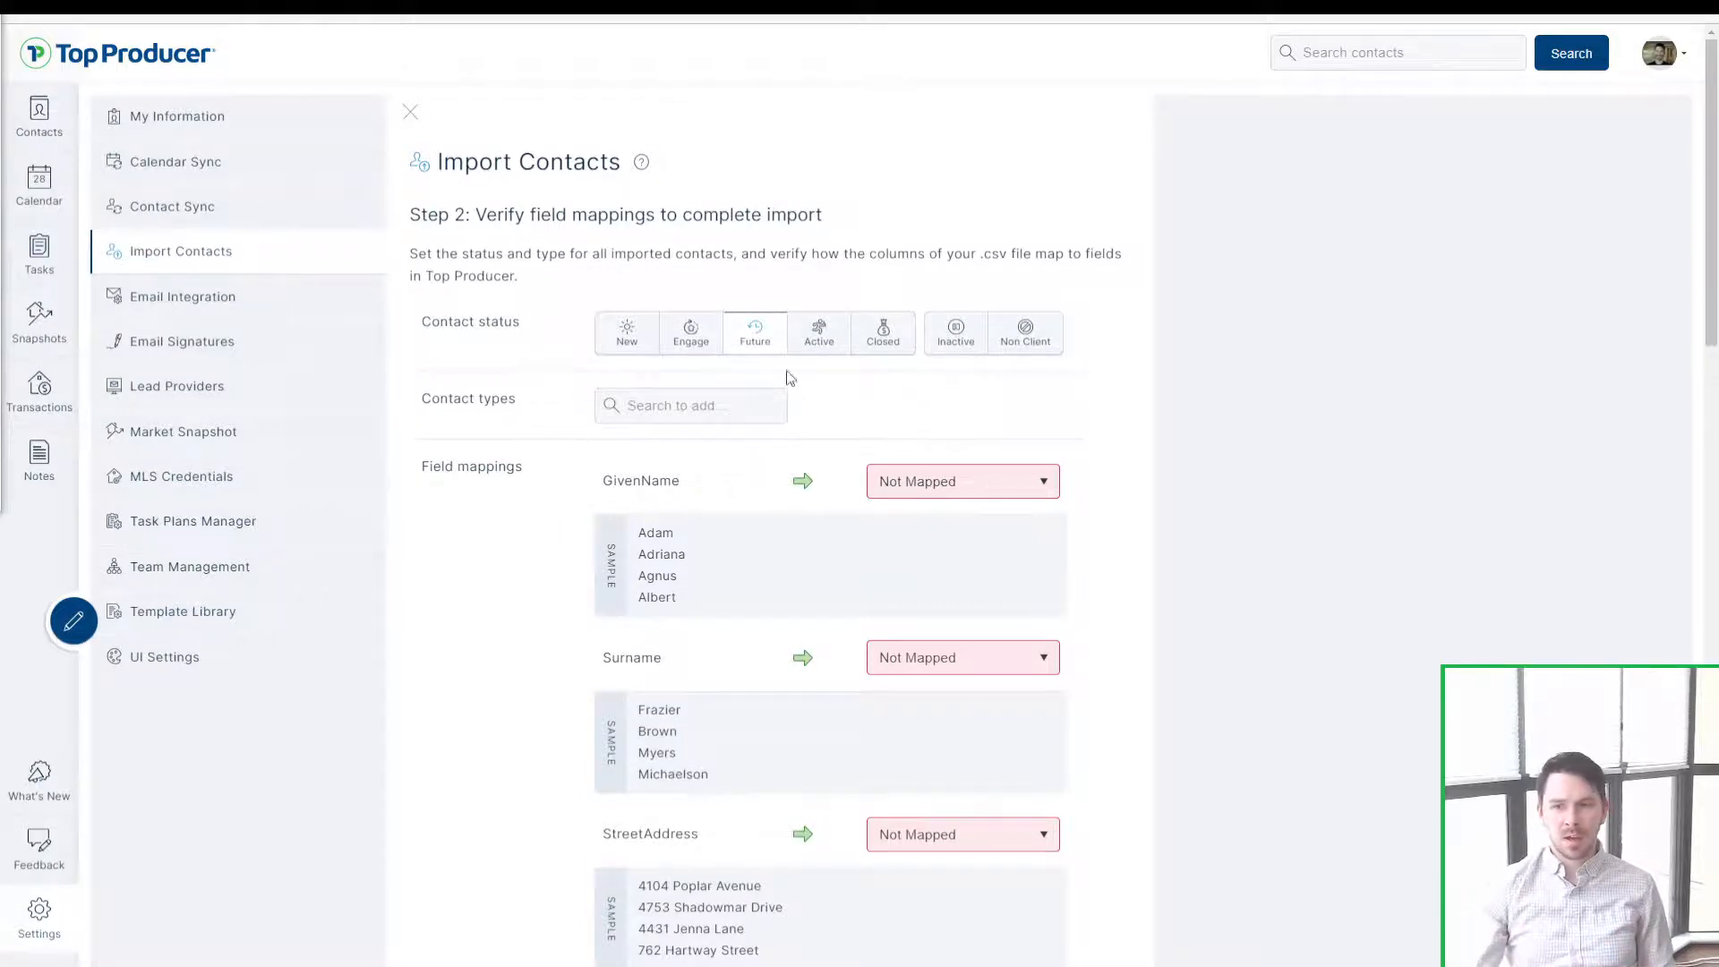
{"action": "left_click", "coordinate": [756, 337]}
Step: Try the Sphere of influence contact type, remove it, and set status to Closed
{"action": "left_click", "coordinate": [701, 404]}
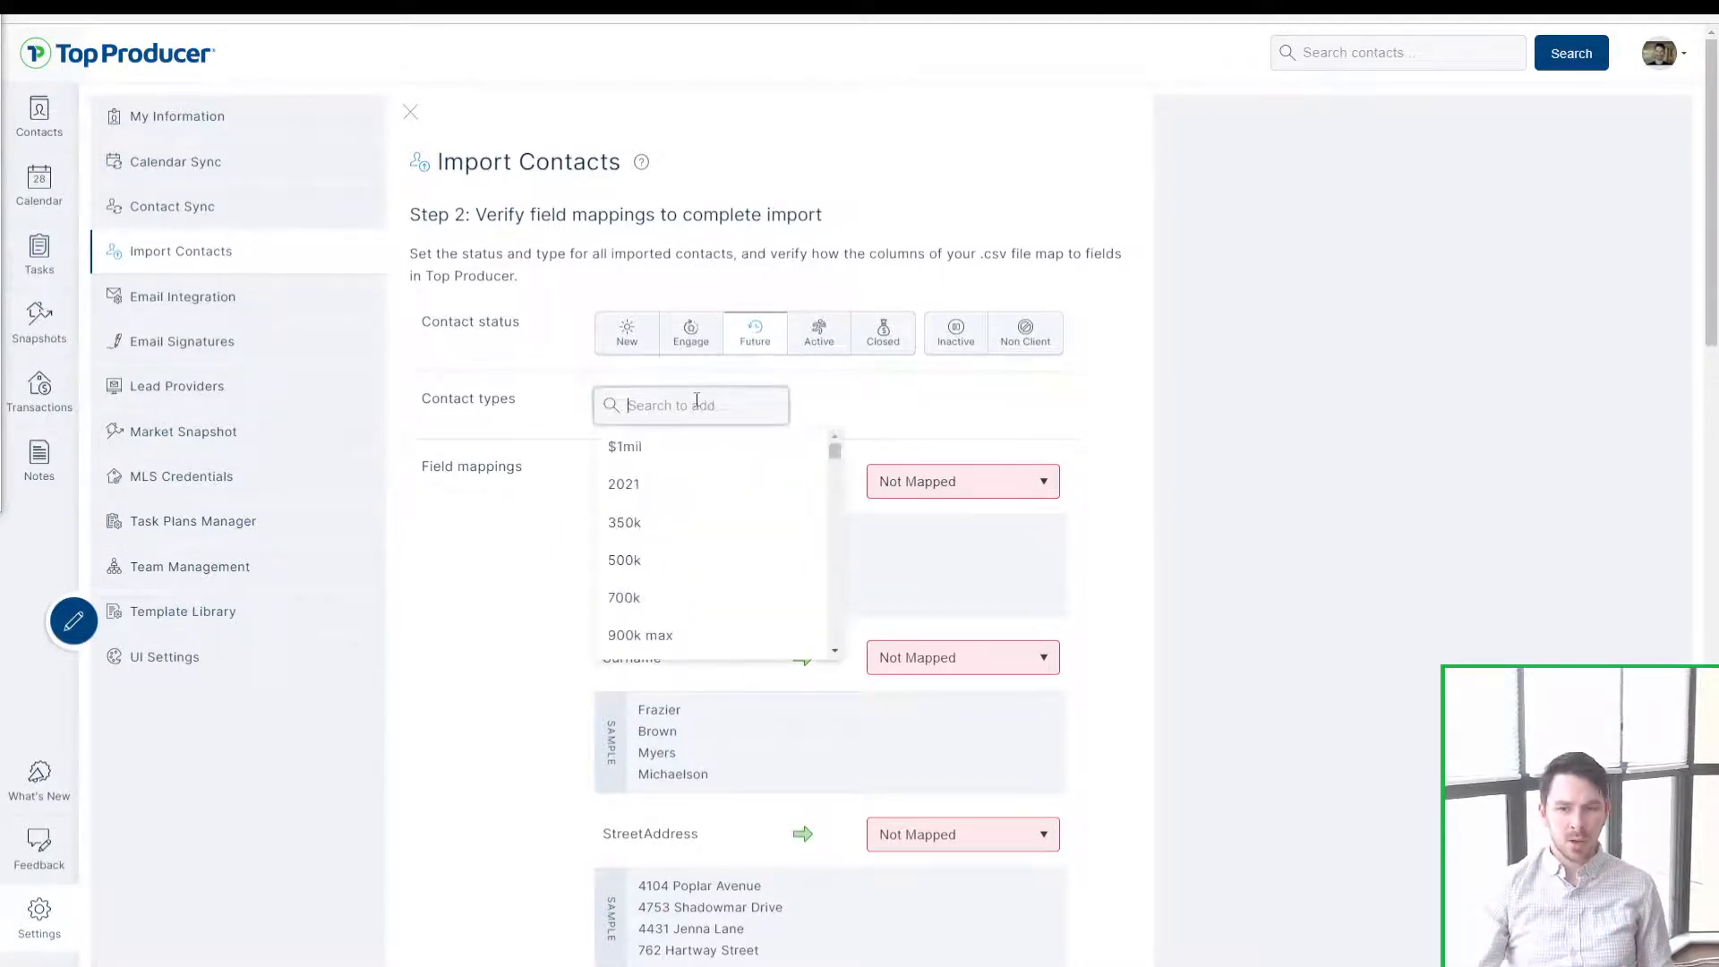
{"action": "type", "text": "sphere"}
{"action": "left_click", "coordinate": [697, 448]}
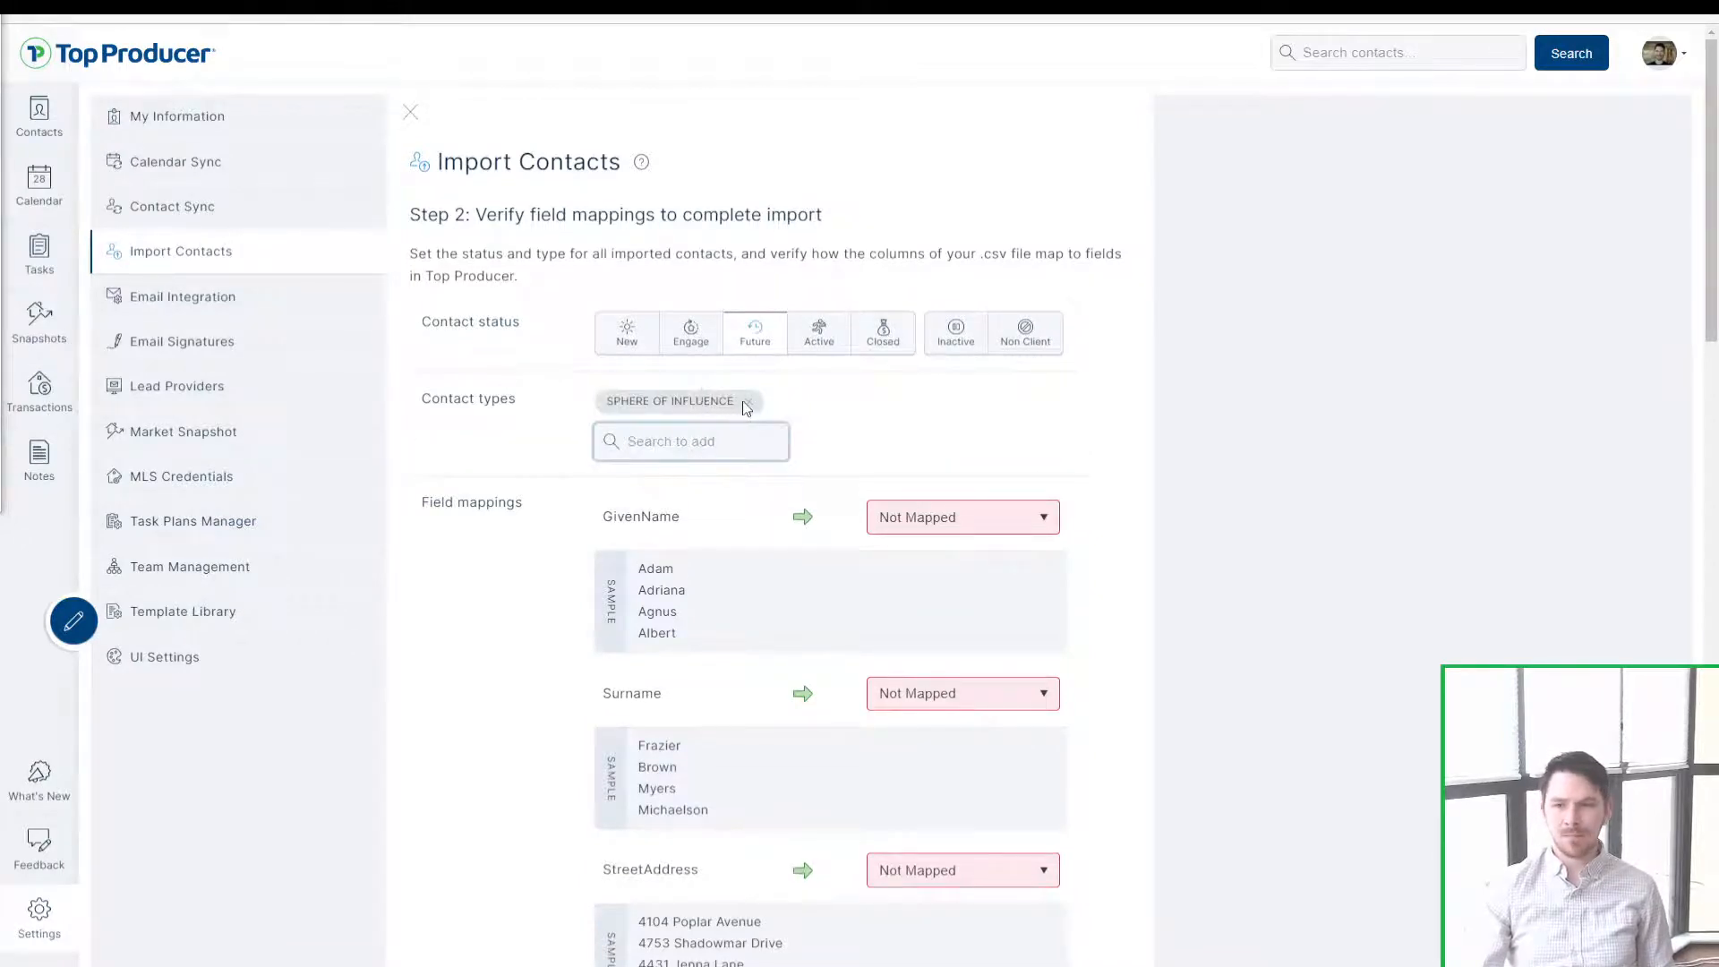
{"action": "left_click", "coordinate": [748, 401]}
{"action": "left_click", "coordinate": [859, 347]}
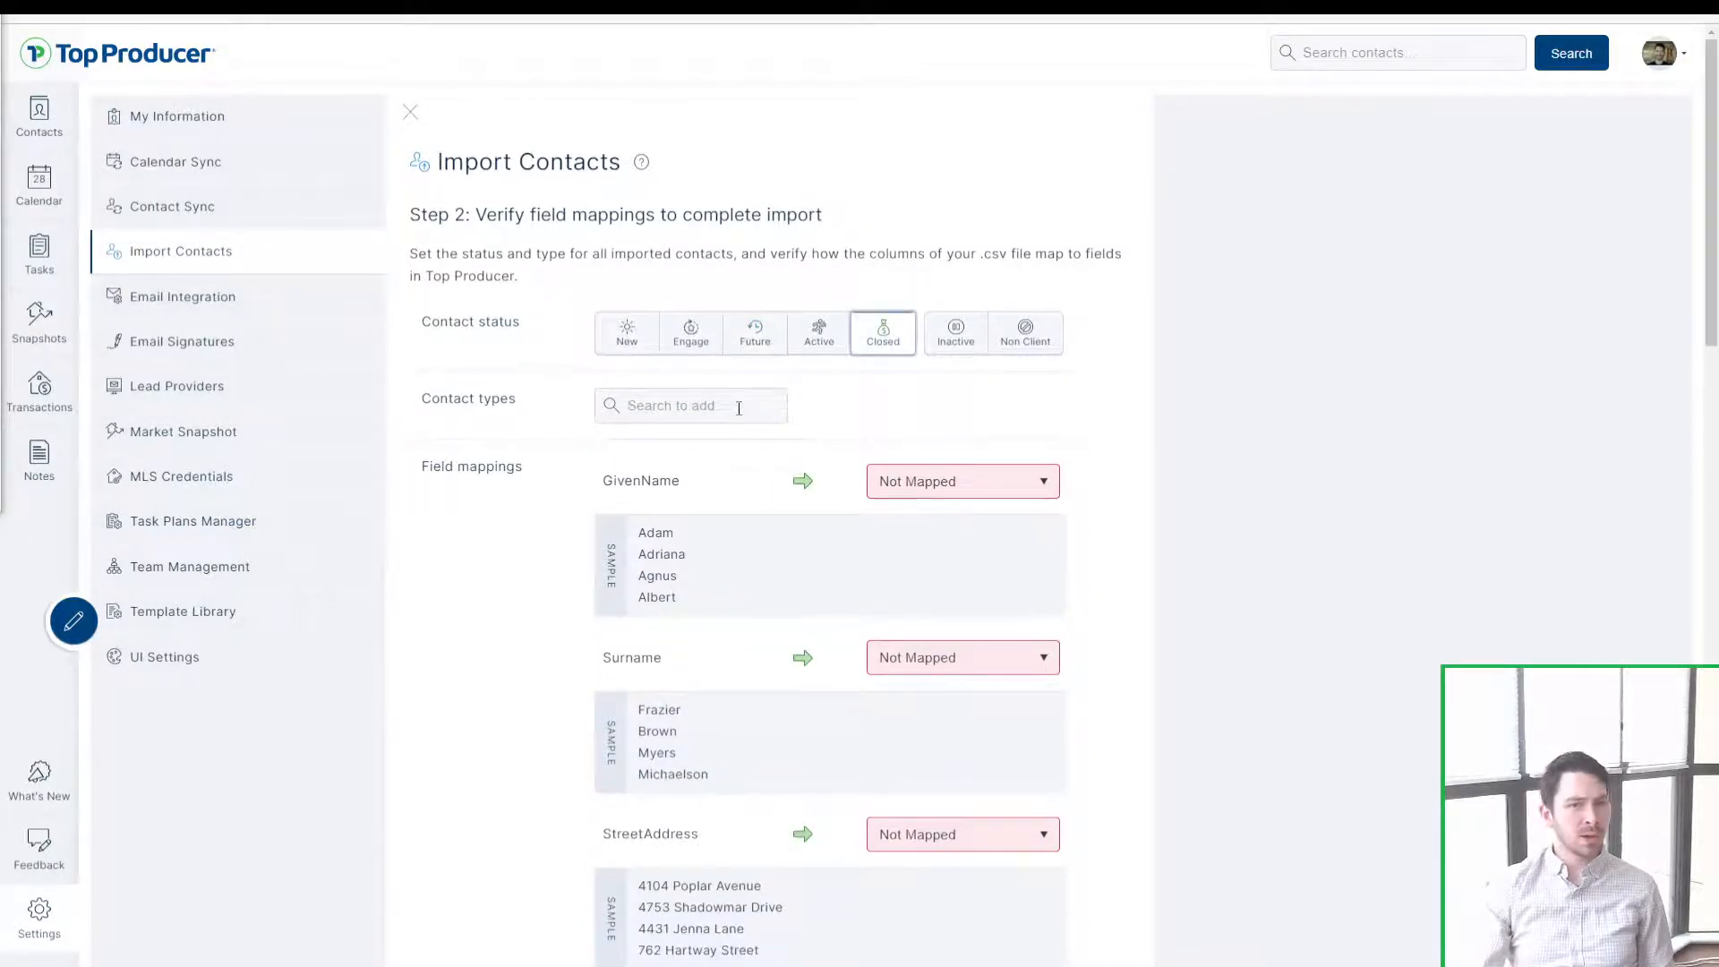
Step: Try the Past client type, remove it, and set the status back to Future
{"action": "left_click", "coordinate": [739, 409]}
{"action": "type", "text": "past"}
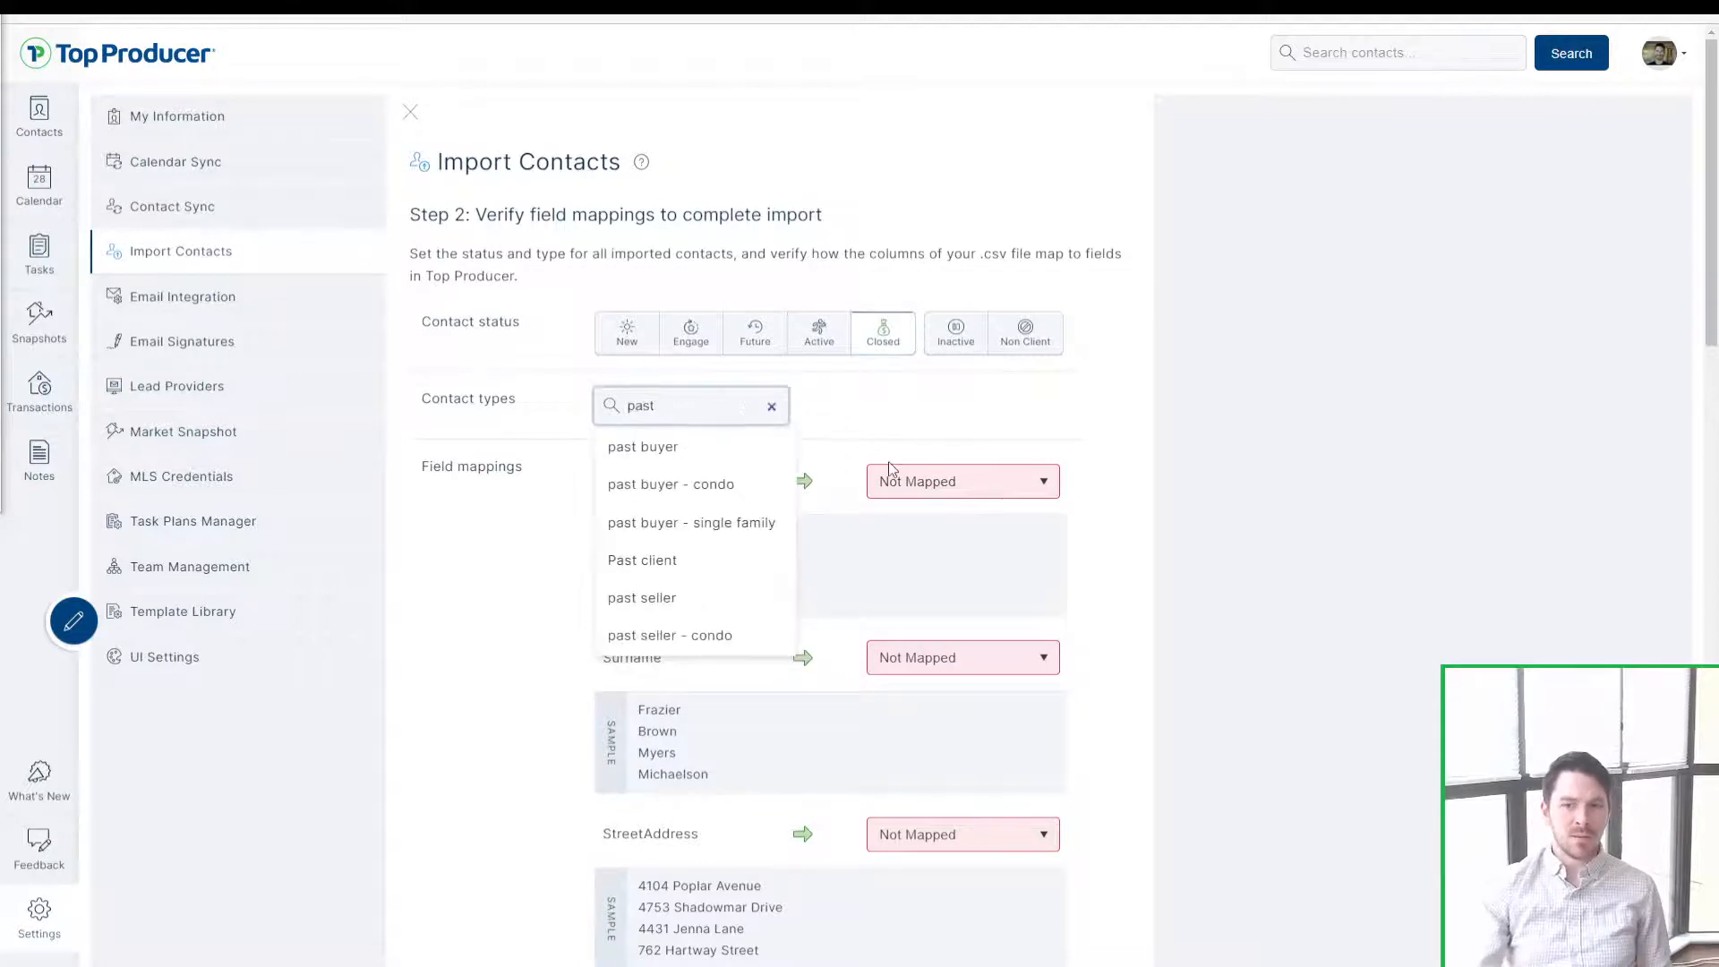
{"action": "left_click", "coordinate": [715, 578]}
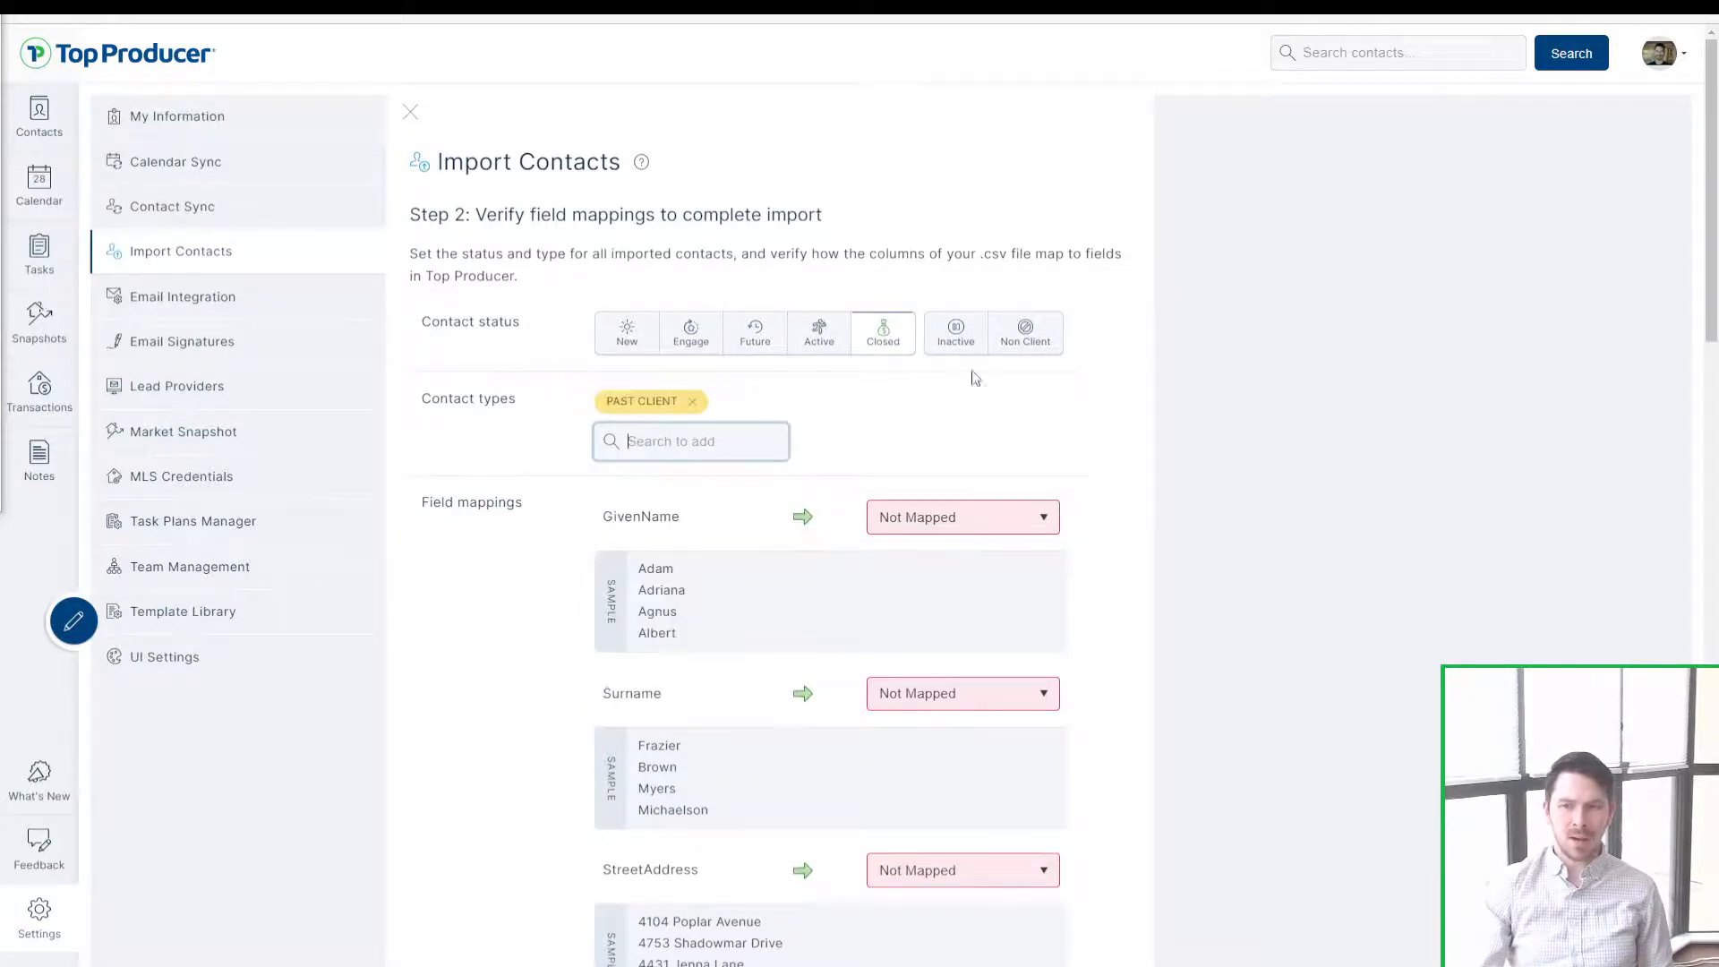
{"action": "left_click", "coordinate": [693, 402]}
{"action": "left_click", "coordinate": [753, 337]}
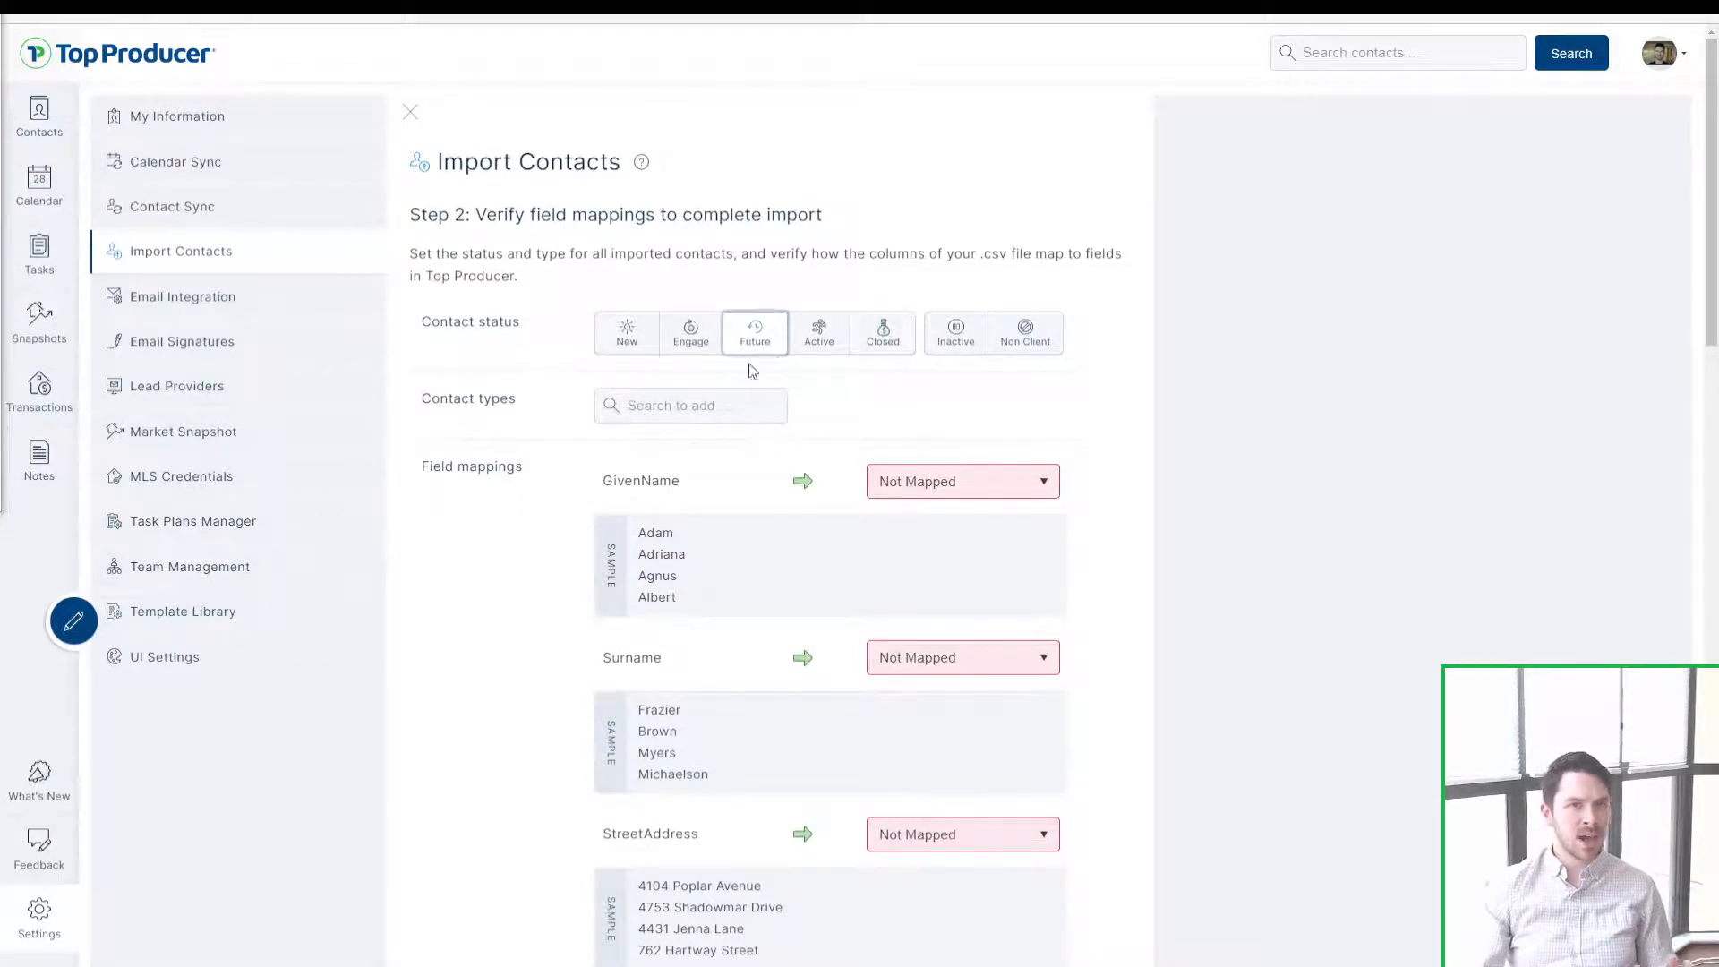
Step: Tag imported contacts as Sphere of influence and create a new OLD CRM type
{"action": "left_click", "coordinate": [722, 400]}
{"action": "type", "text": "sphere"}
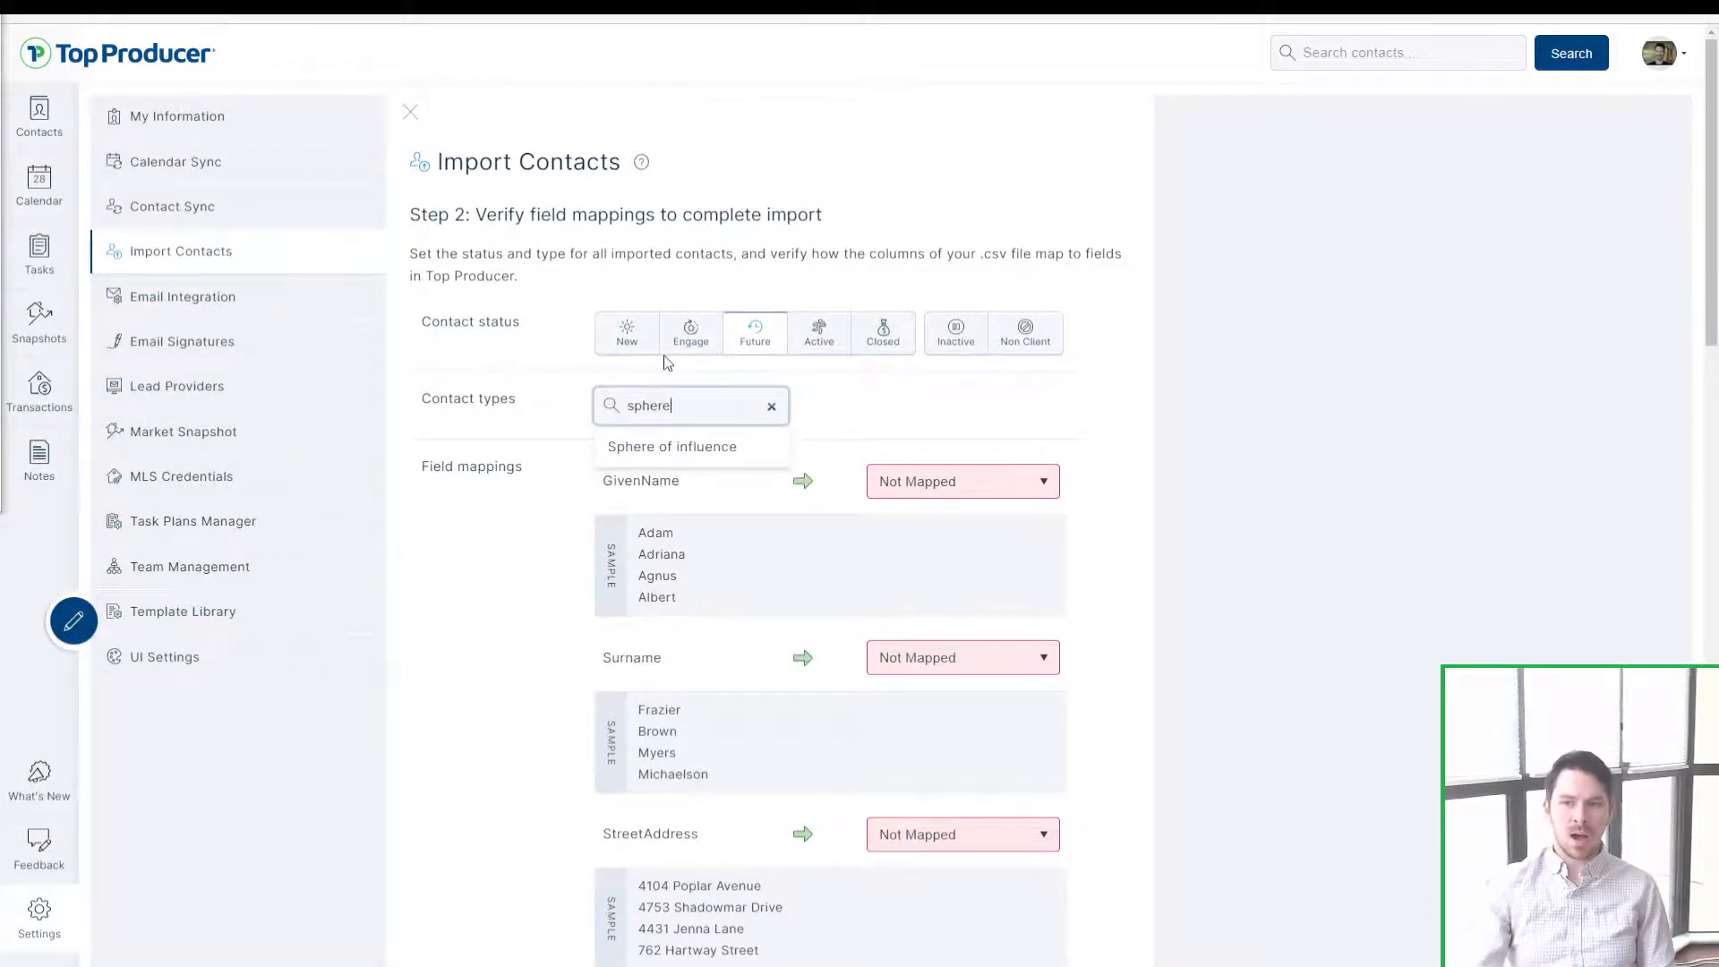
{"action": "left_click", "coordinate": [641, 447]}
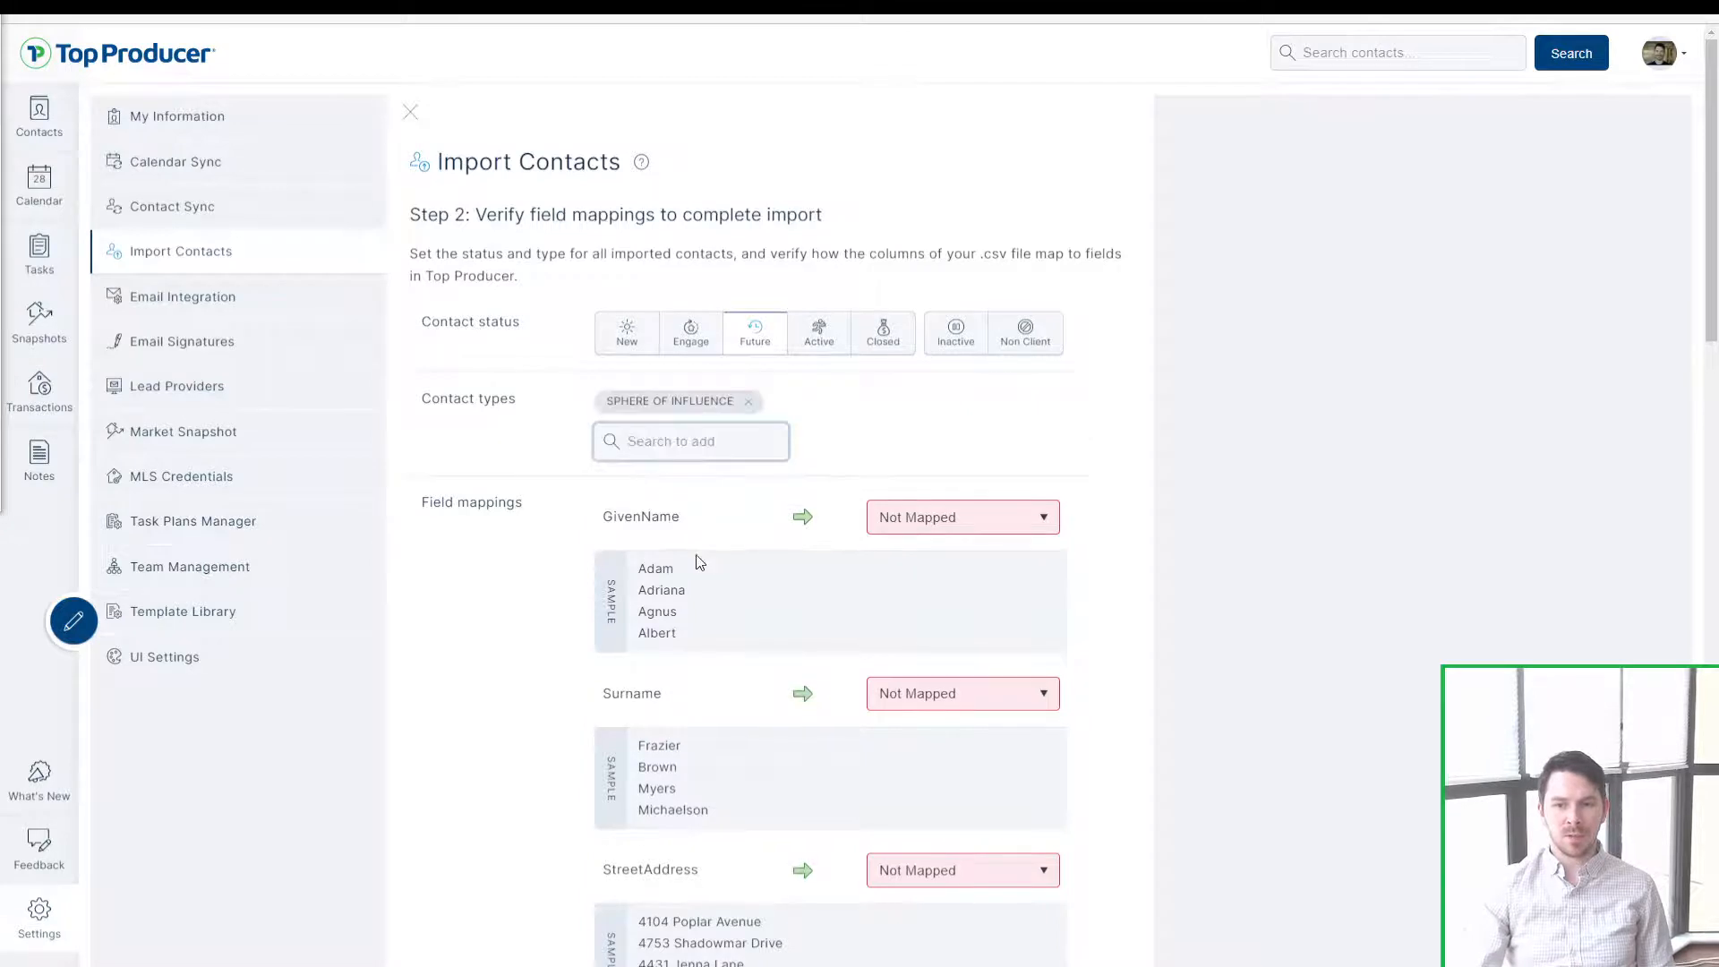
{"action": "left_click", "coordinate": [674, 447]}
{"action": "type", "text": "o"}
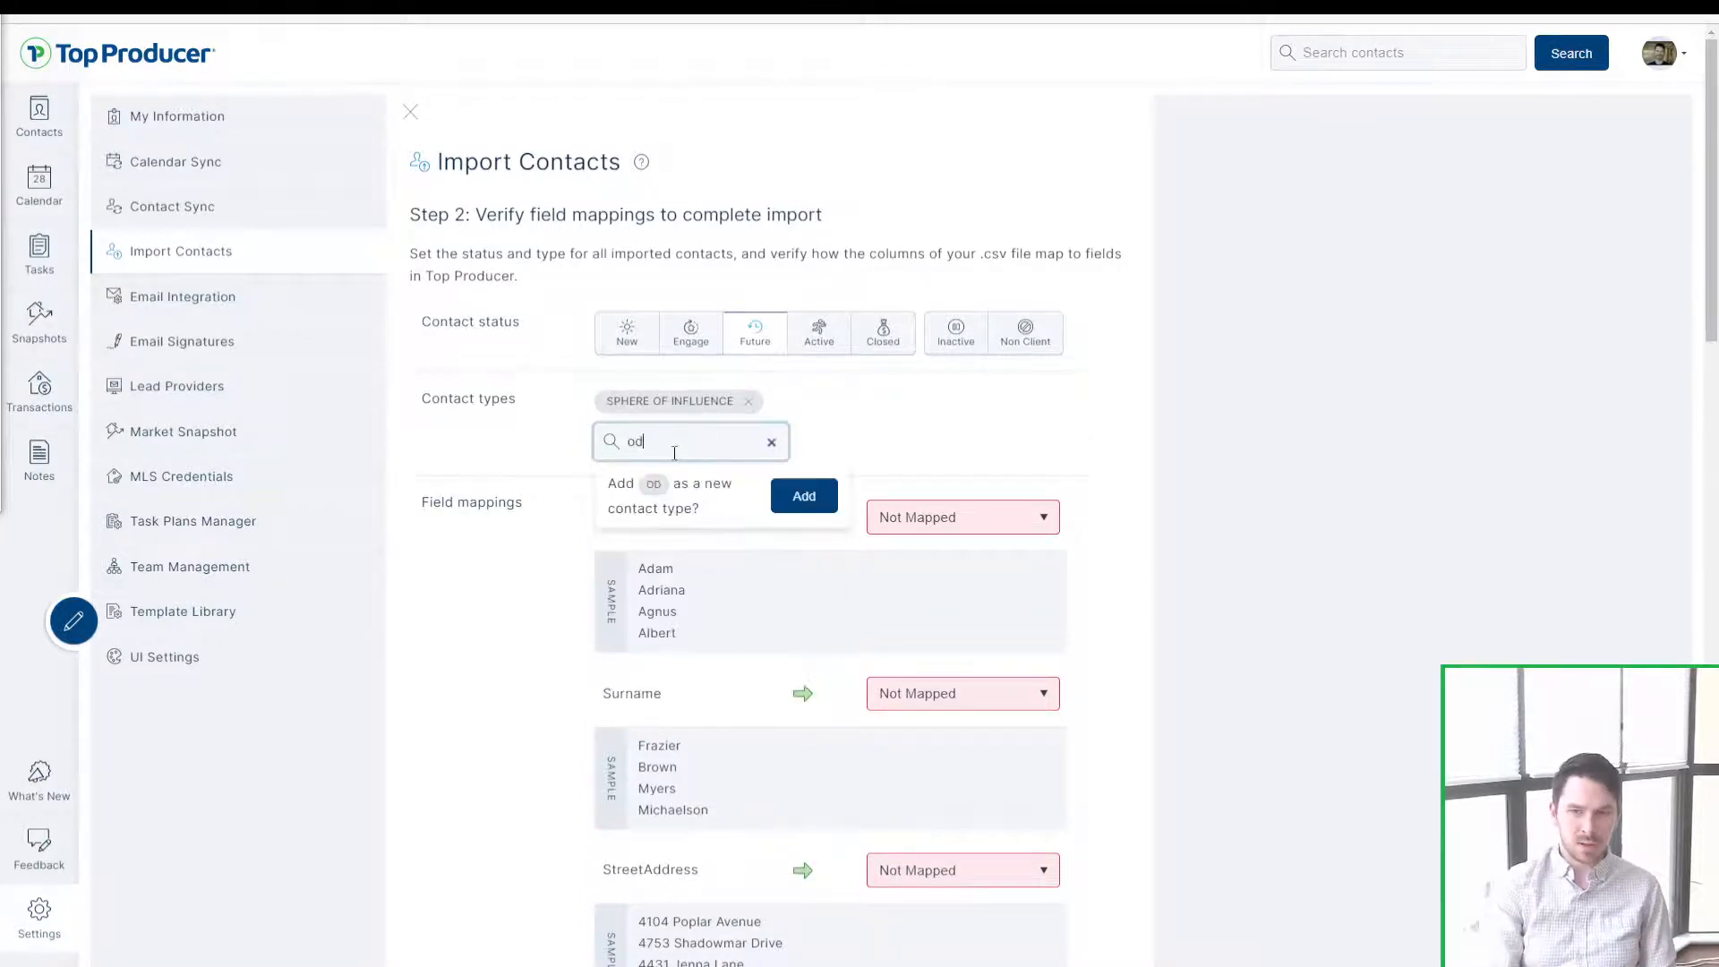
{"action": "type", "text": "ld CRM"}
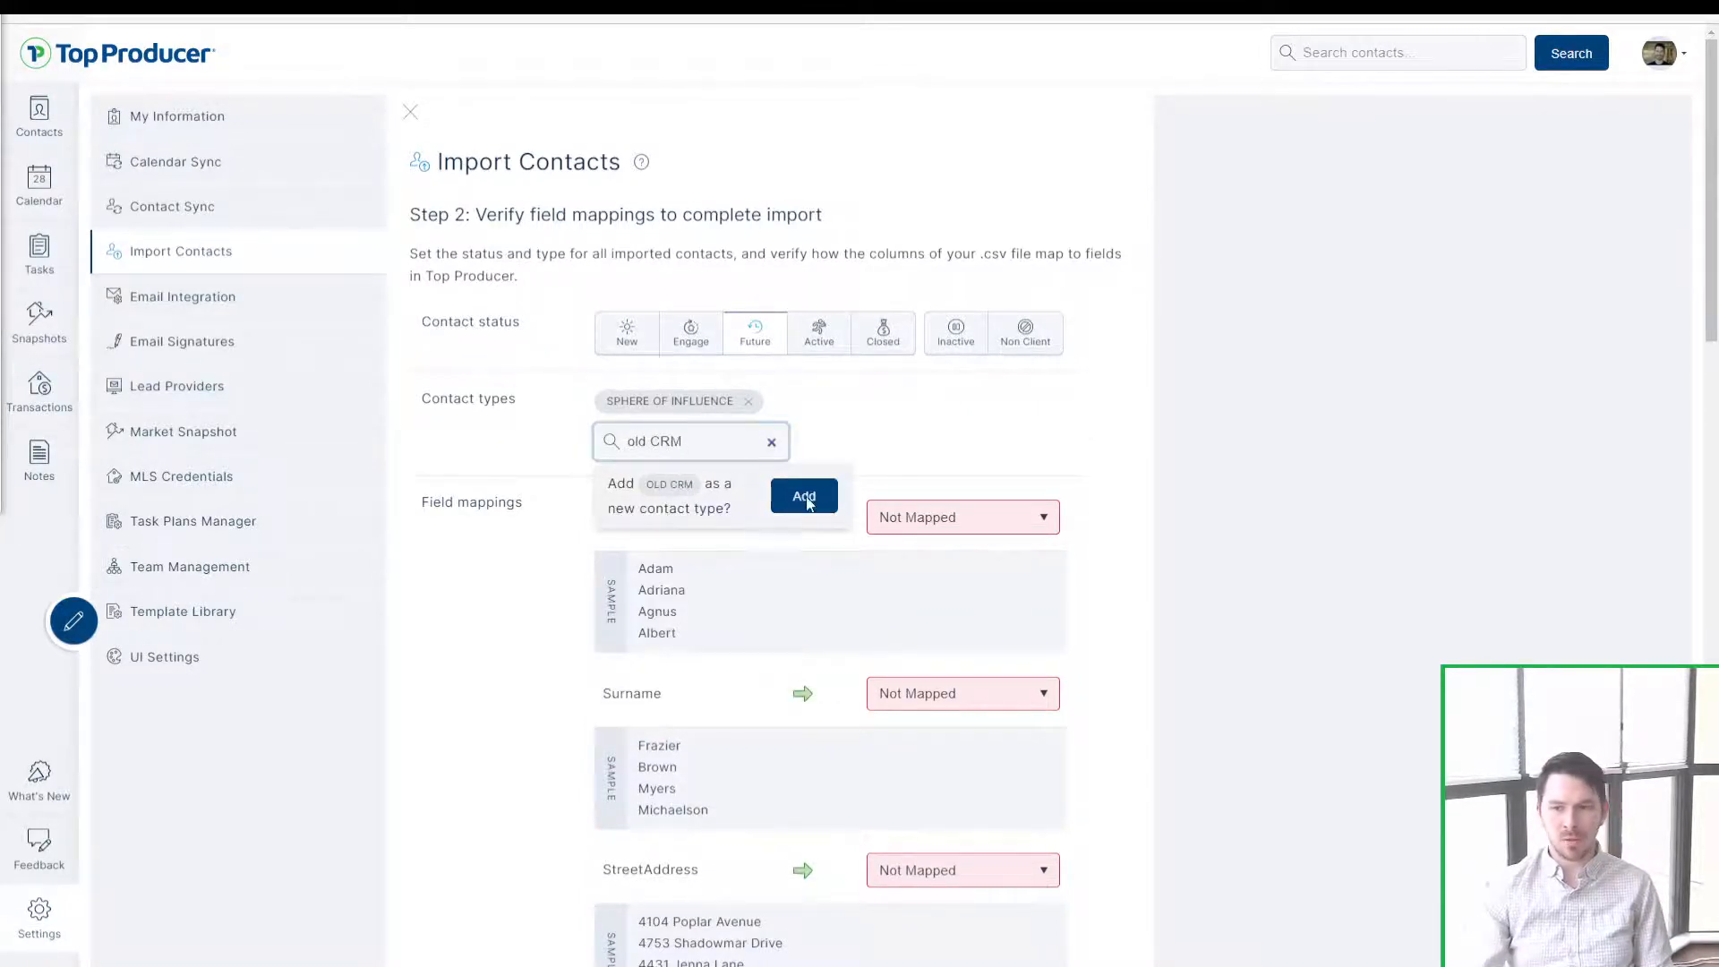
{"action": "left_click", "coordinate": [809, 499]}
Step: Create an MLS CONTACTS type, then remove both MLS CONTACTS and OLD CRM
{"action": "left_click", "coordinate": [671, 439]}
{"action": "type", "text": "MLS co"}
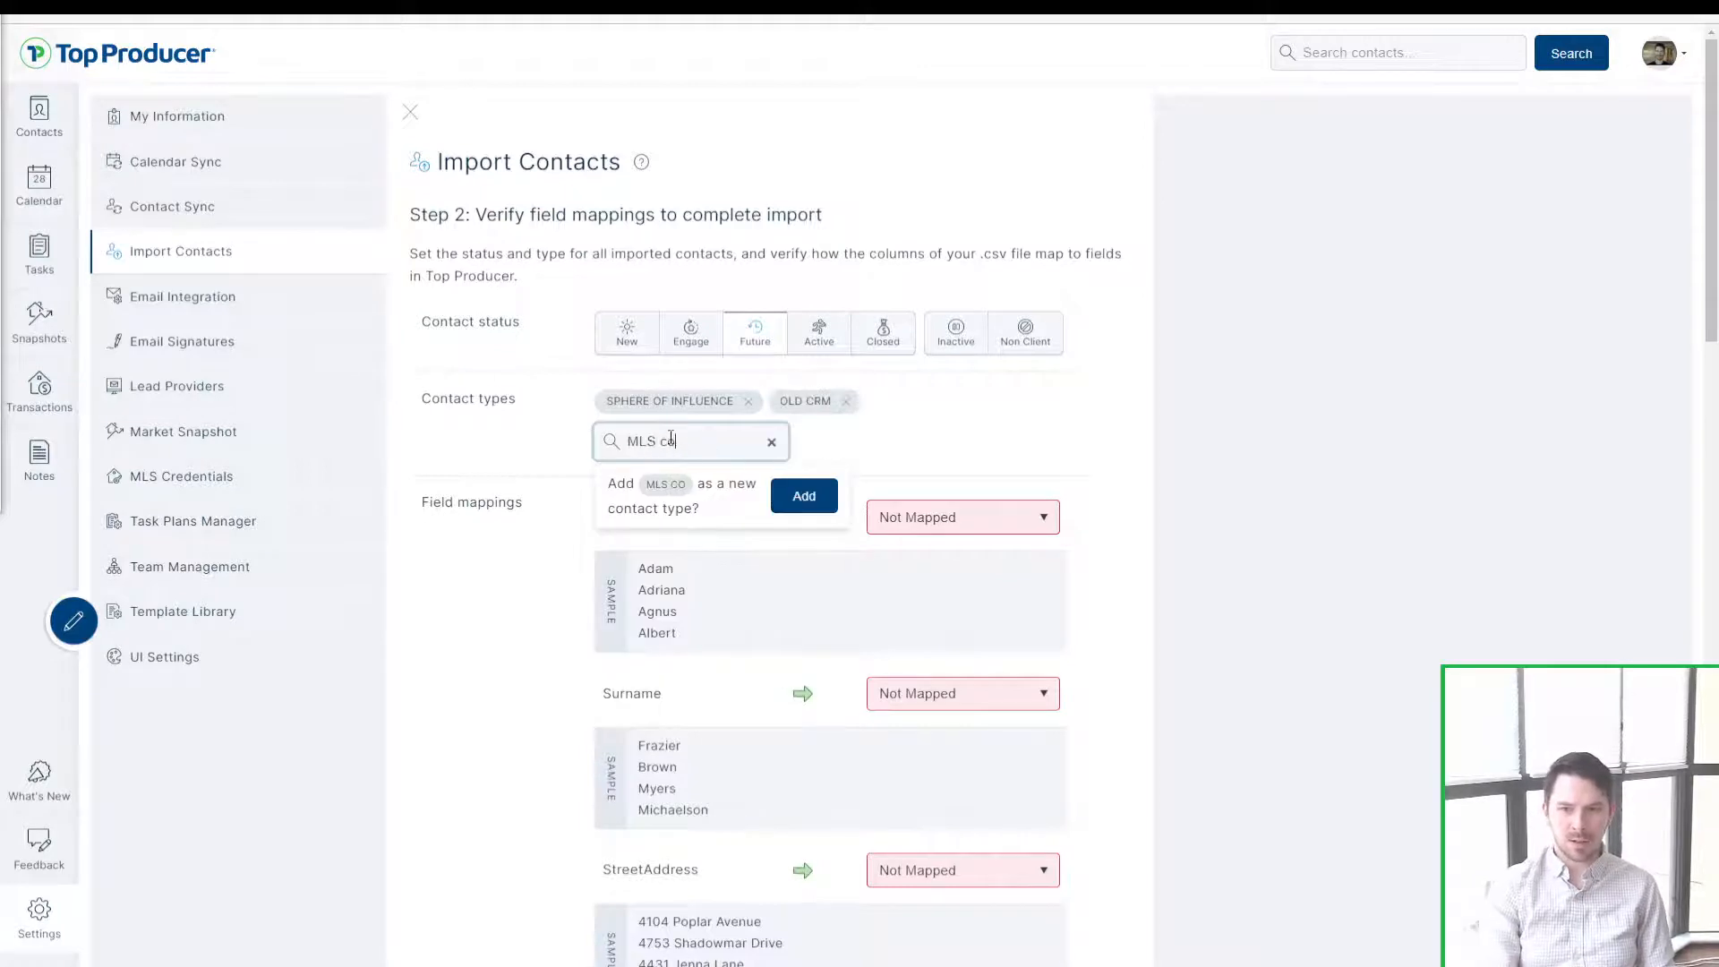
{"action": "type", "text": "ntacts"}
{"action": "left_click", "coordinate": [804, 495]}
{"action": "left_click", "coordinate": [690, 440]}
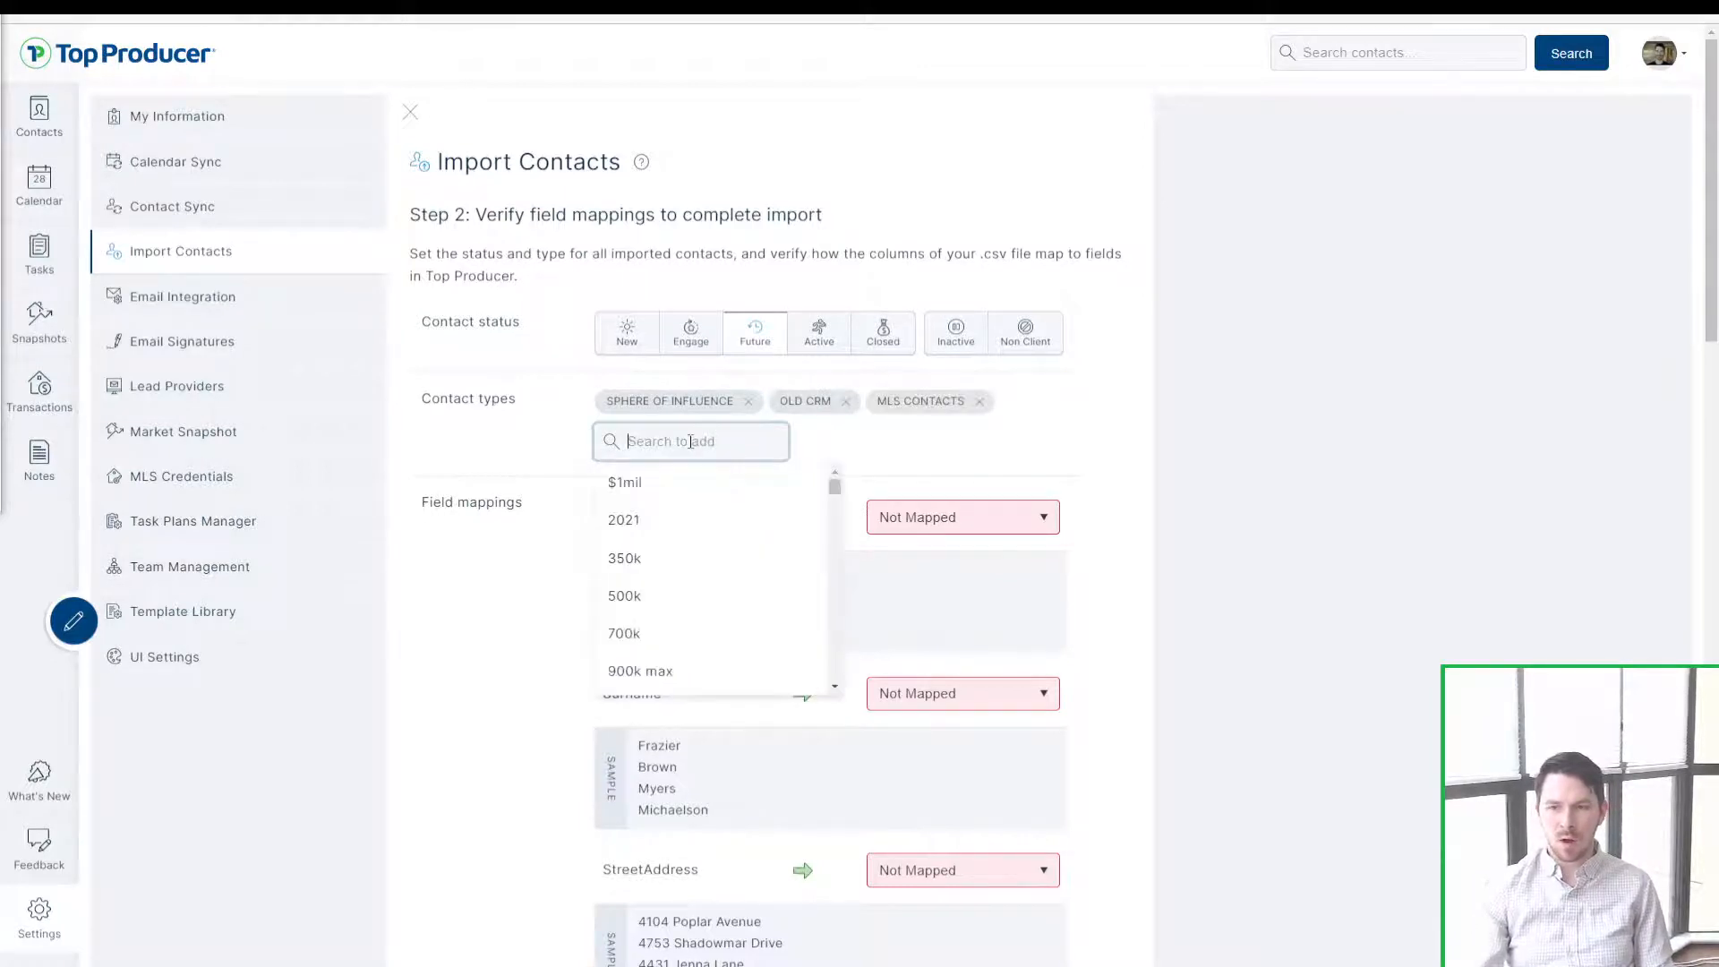
{"action": "left_click", "coordinate": [979, 401]}
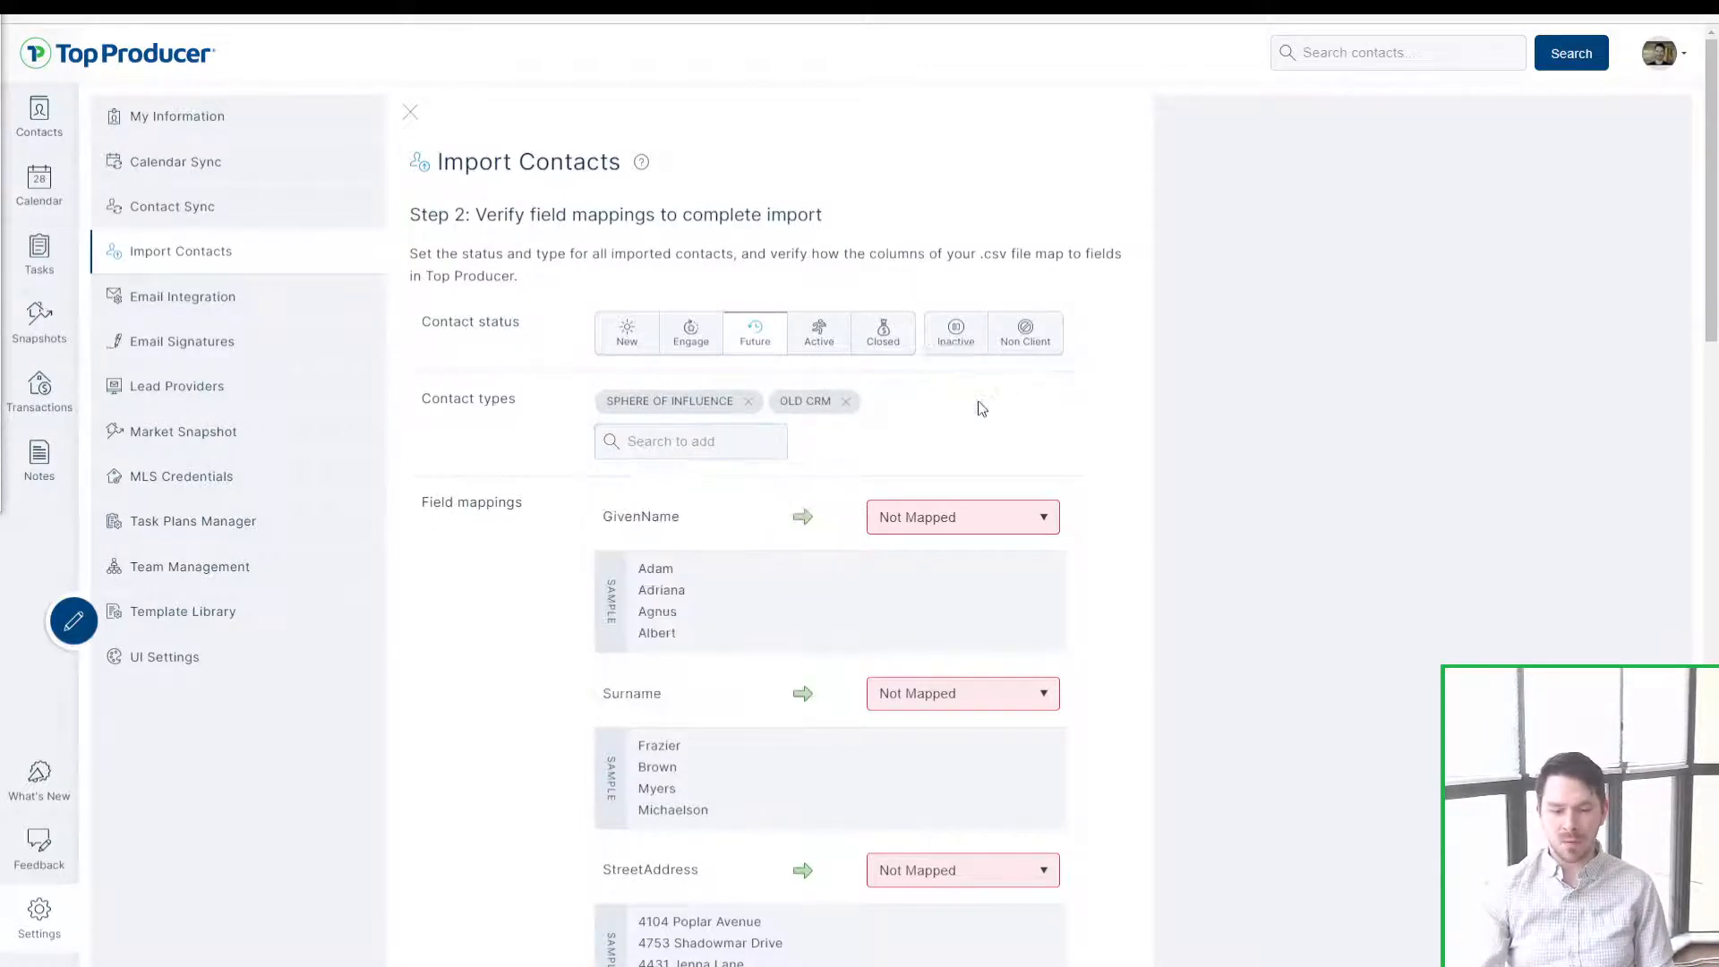
{"action": "left_click", "coordinate": [846, 402]}
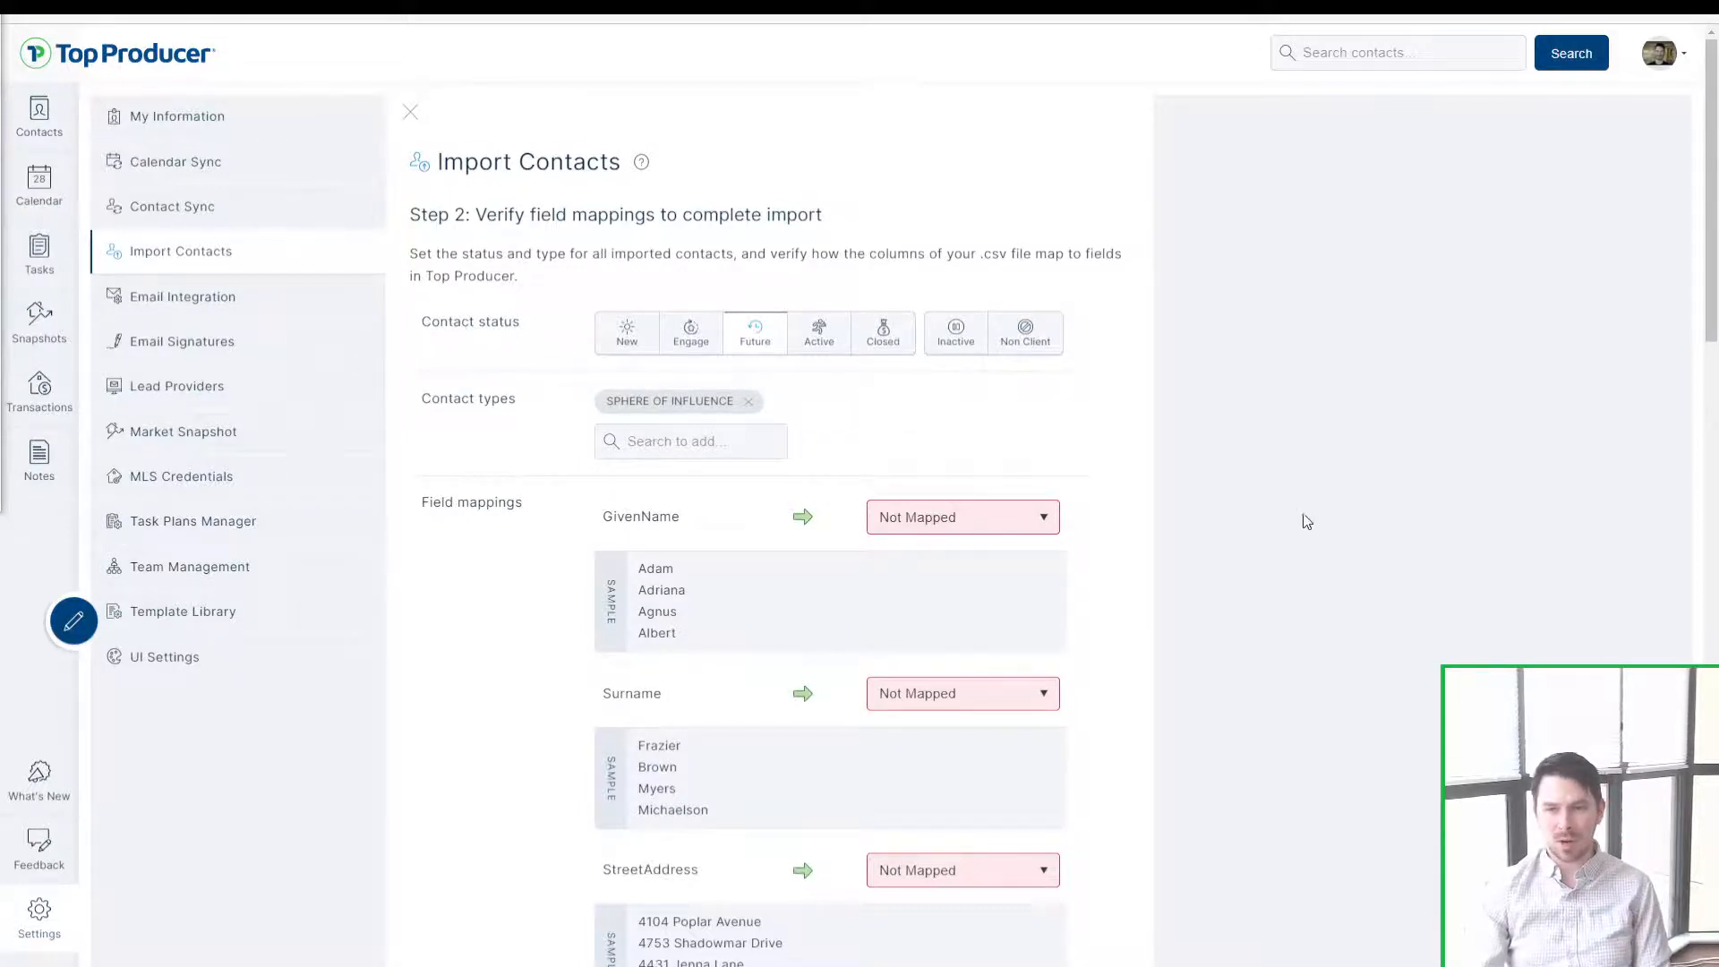
{"action": "scroll", "coordinate": [1301, 518], "scroll_direction": "down", "scroll_amount": 8}
{"action": "left_click", "coordinate": [994, 344]}
{"action": "left_click", "coordinate": [981, 368]}
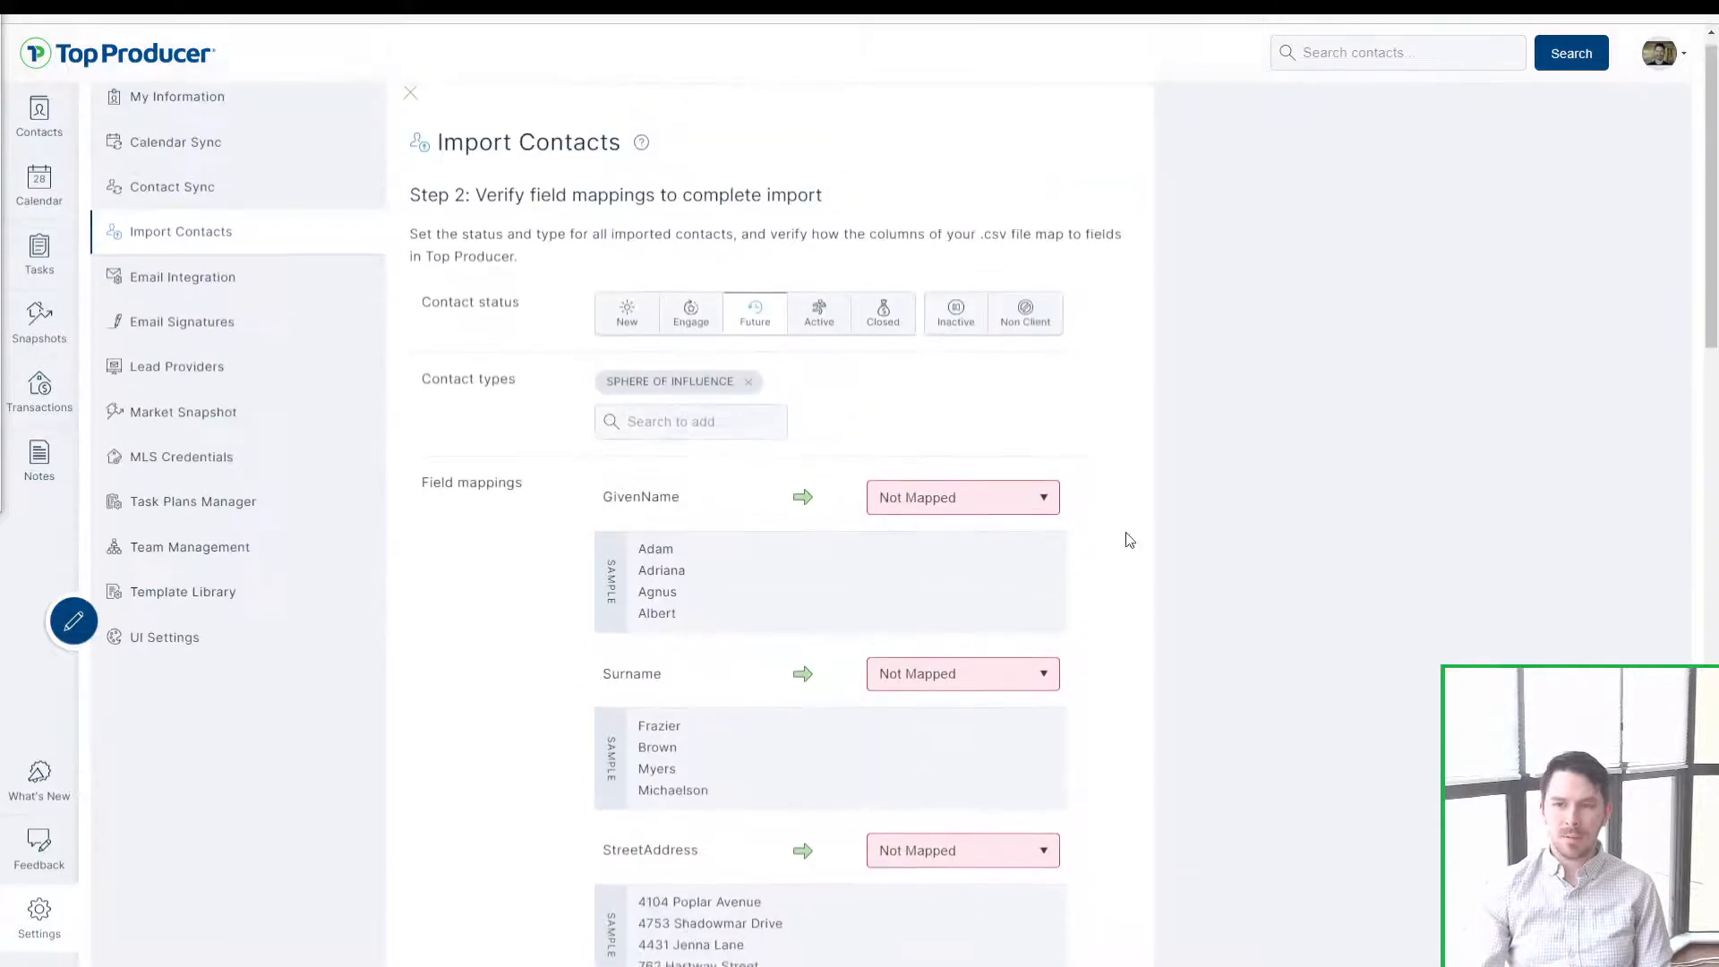
{"action": "scroll", "coordinate": [1220, 499], "scroll_direction": "down", "scroll_amount": 3}
{"action": "scroll", "coordinate": [788, 302], "scroll_direction": "up", "scroll_amount": 1}
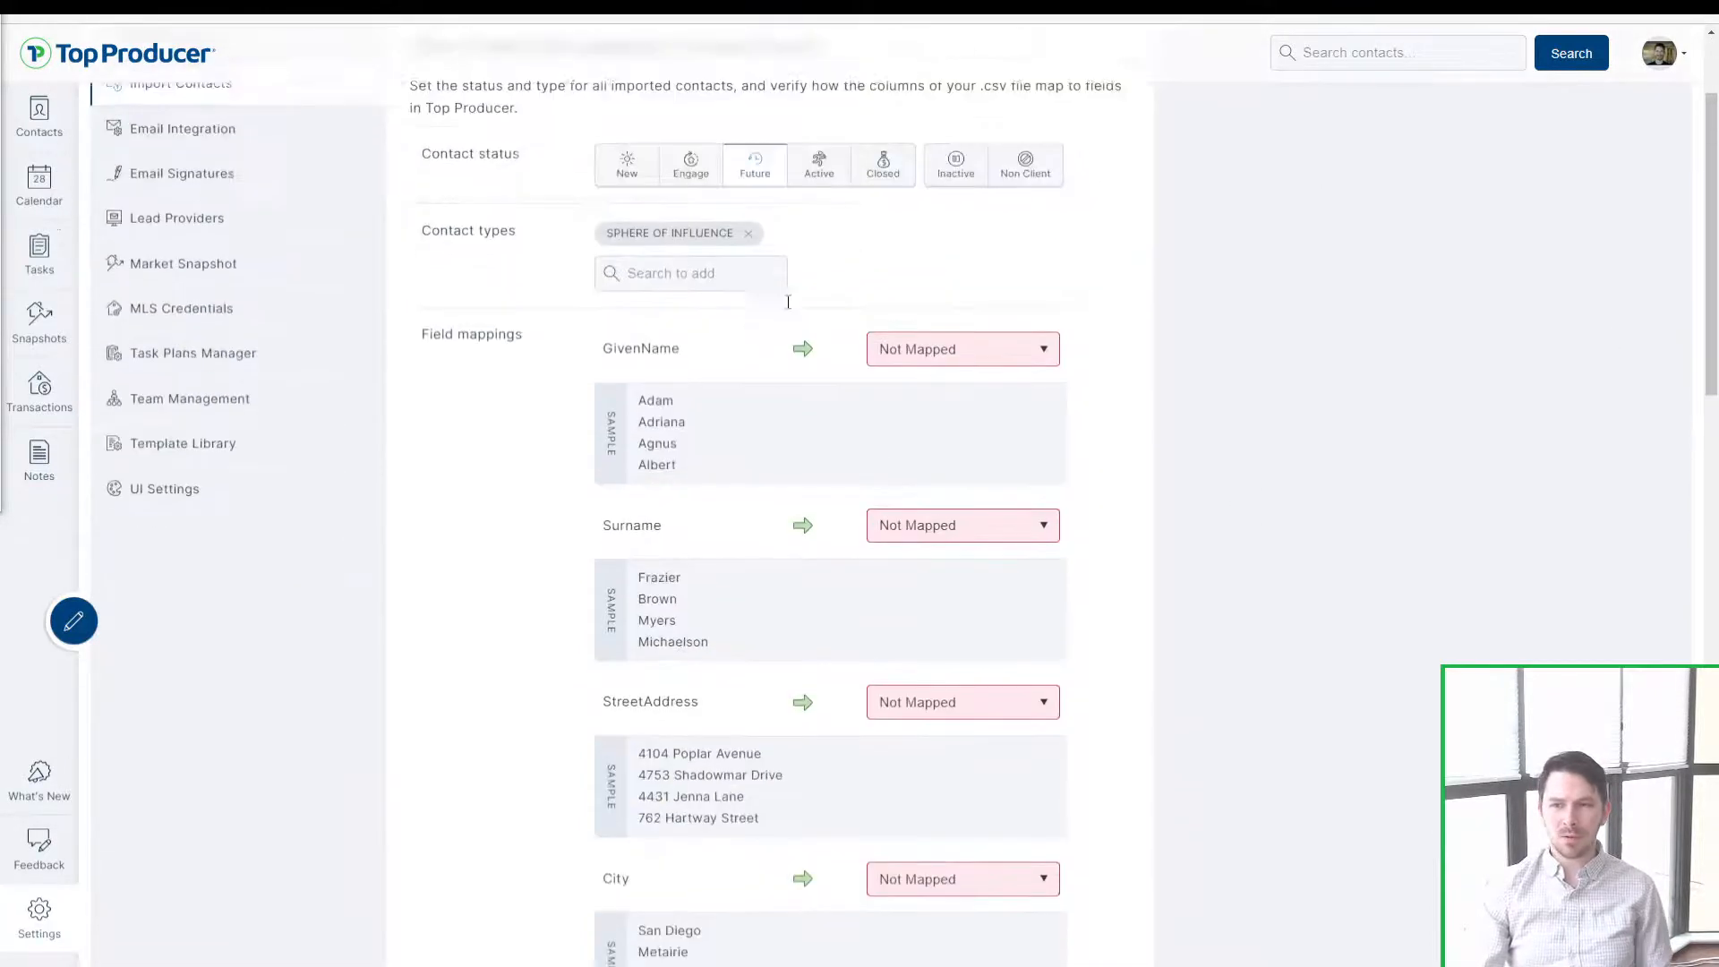
{"action": "scroll", "coordinate": [788, 302], "scroll_direction": "up", "scroll_amount": 1}
{"action": "left_click_drag", "start_coordinate": [443, 359], "coordinate": [542, 368]}
{"action": "left_click", "coordinate": [544, 371]}
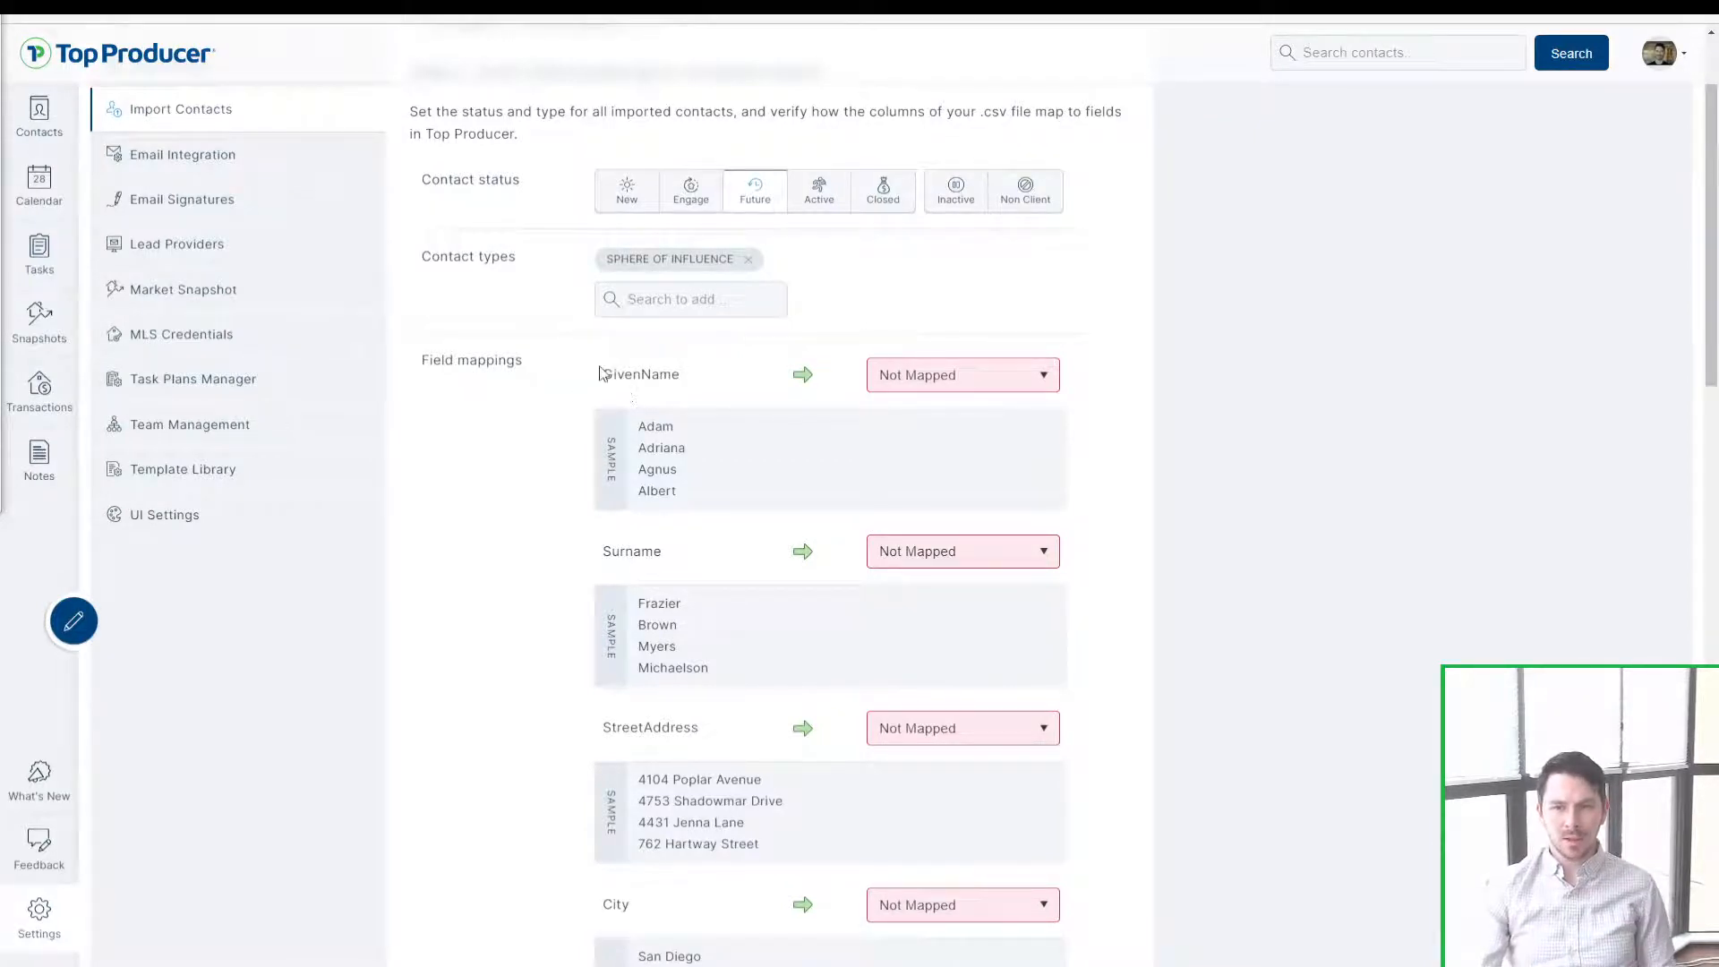
{"action": "mouse_move", "coordinate": [611, 375]}
{"action": "left_mouse_down"}
{"action": "mouse_move", "coordinate": [692, 376]}
{"action": "mouse_move", "coordinate": [608, 379]}
{"action": "left_mouse_up"}
{"action": "left_click", "coordinate": [692, 380]}
{"action": "double_click", "coordinate": [627, 383]}
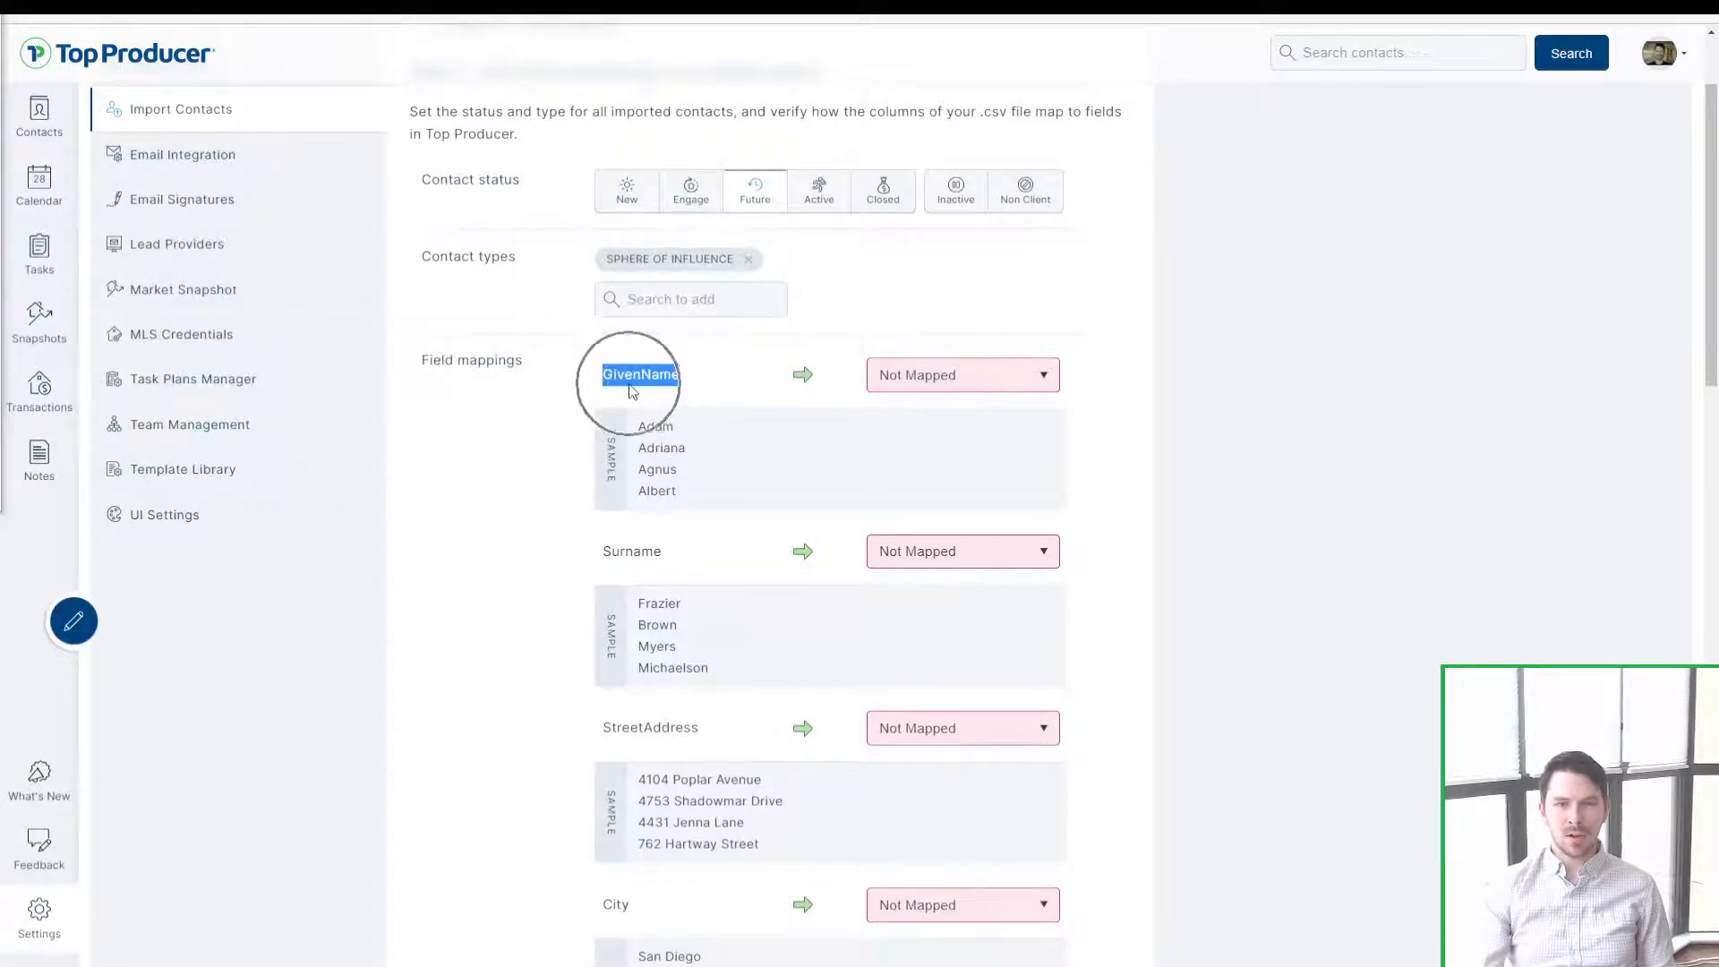
{"action": "left_click", "coordinate": [683, 388]}
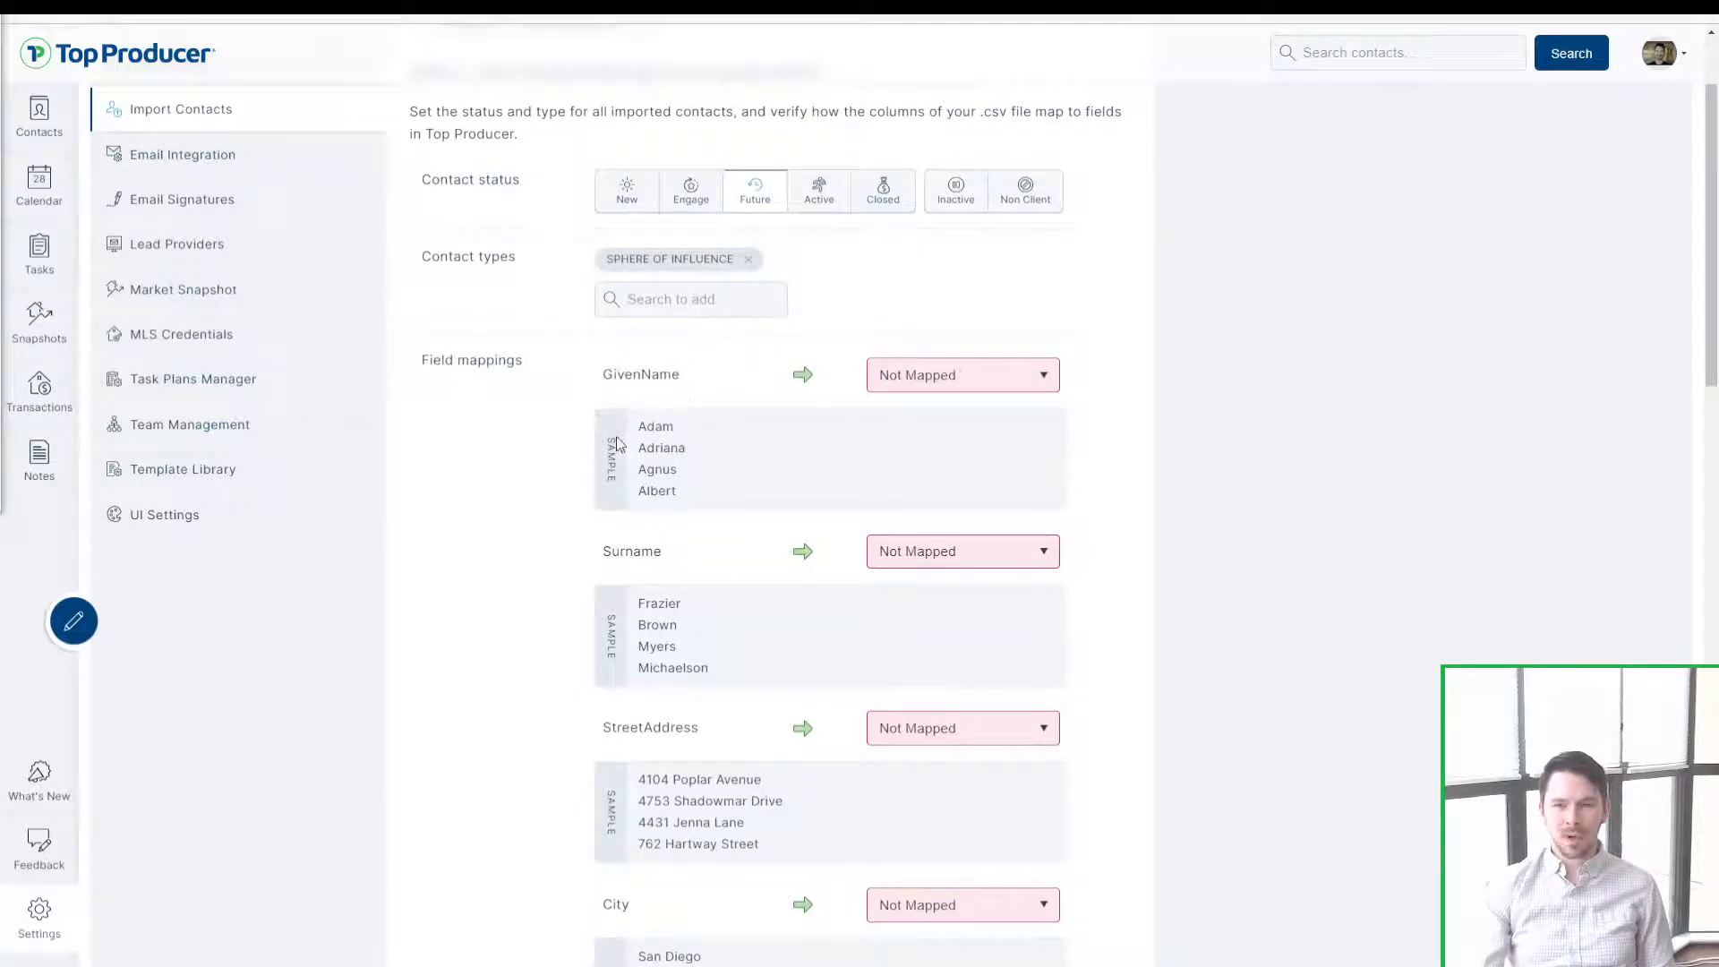
{"action": "mouse_move", "coordinate": [637, 426]}
{"action": "left_mouse_down"}
{"action": "mouse_move", "coordinate": [695, 498]}
{"action": "mouse_move", "coordinate": [654, 450]}
{"action": "left_mouse_up"}
{"action": "left_click", "coordinate": [725, 511]}
{"action": "left_click", "coordinate": [655, 450]}
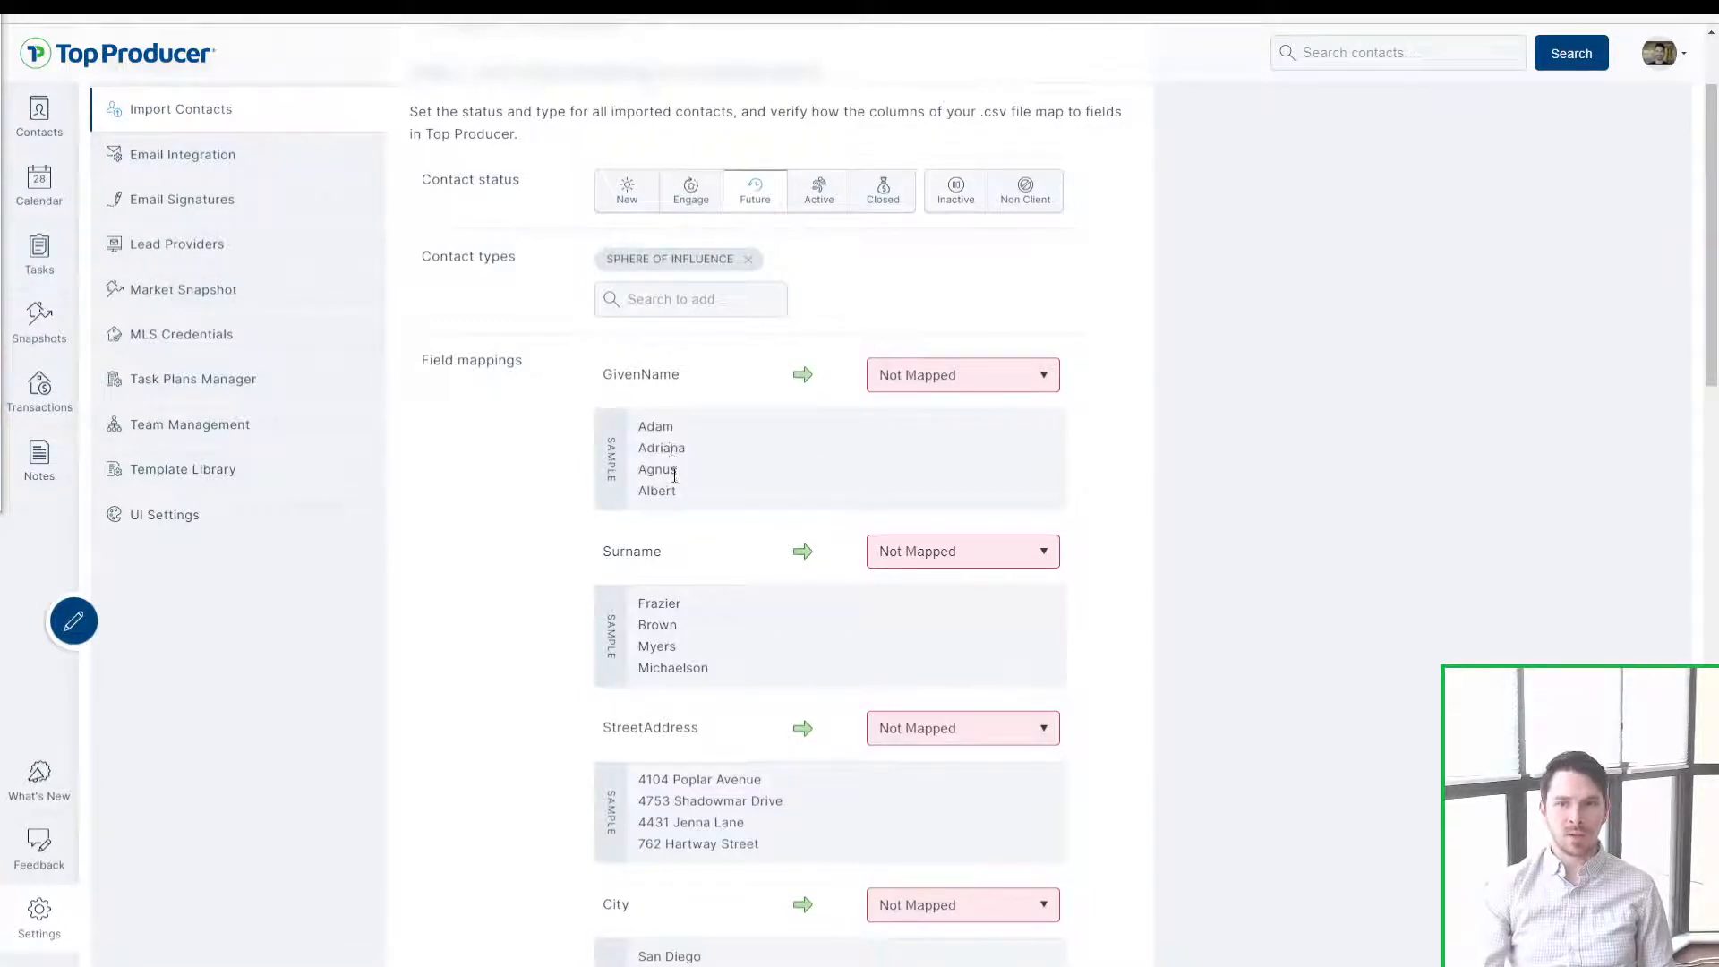
{"action": "left_click_drag", "start_coordinate": [690, 498], "coordinate": [641, 428]}
{"action": "left_click", "coordinate": [642, 429]}
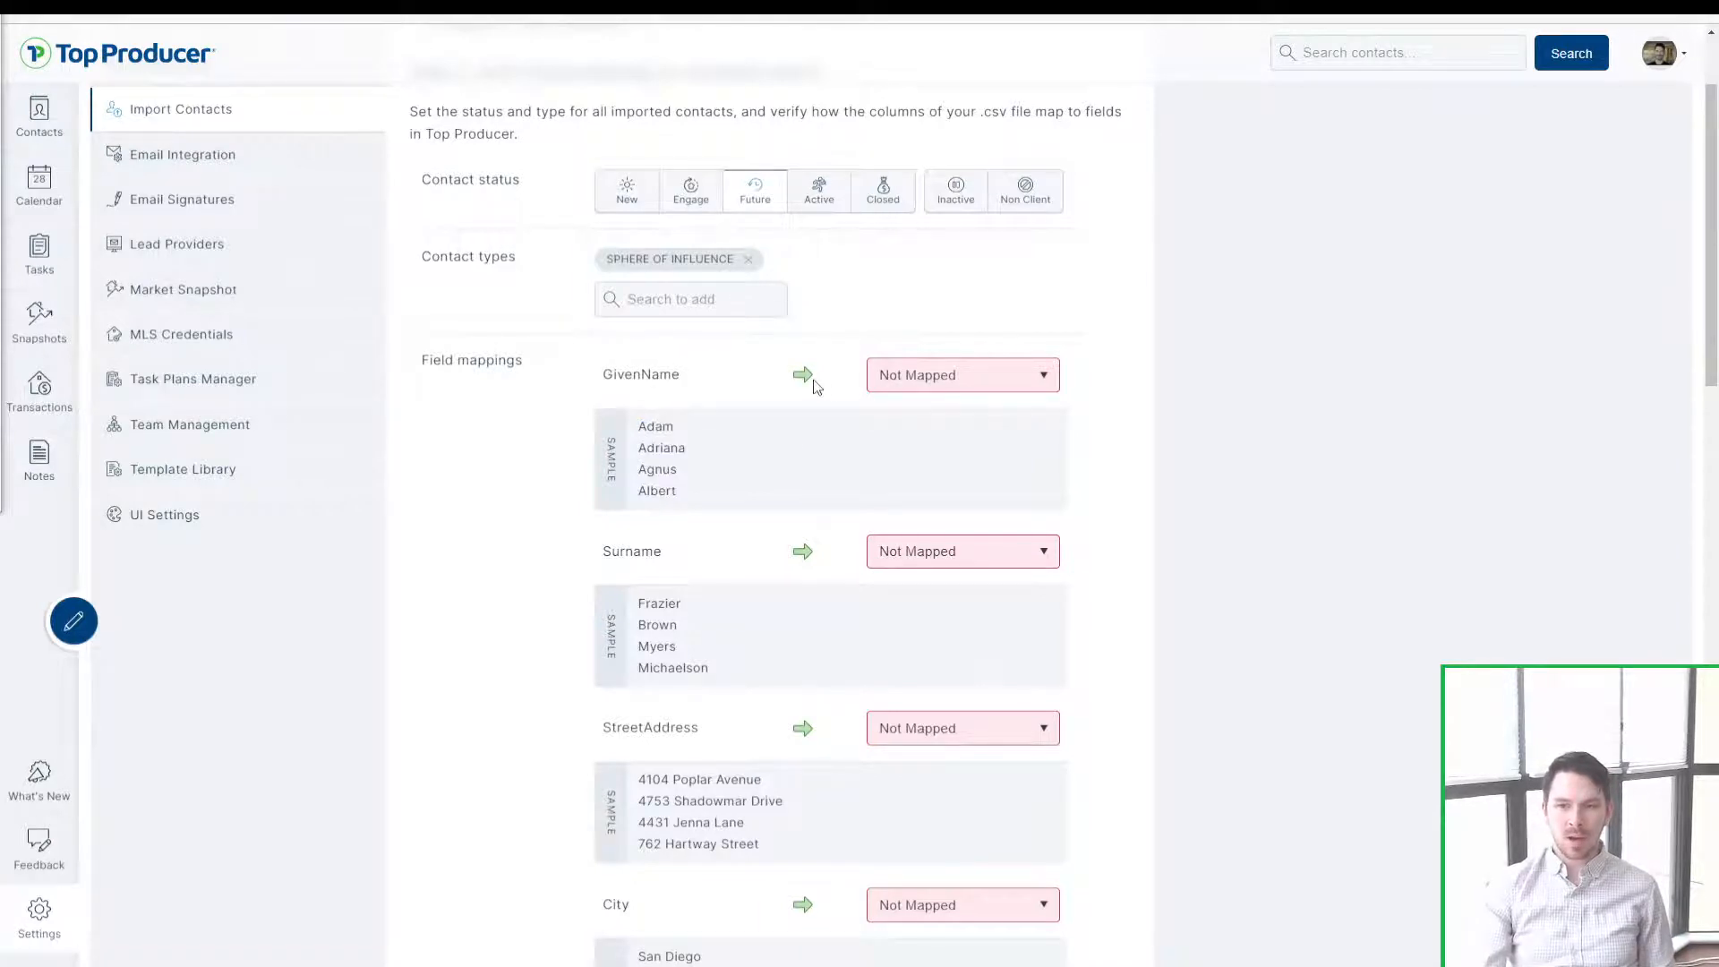
{"action": "left_click", "coordinate": [932, 379]}
{"action": "left_click", "coordinate": [965, 376]}
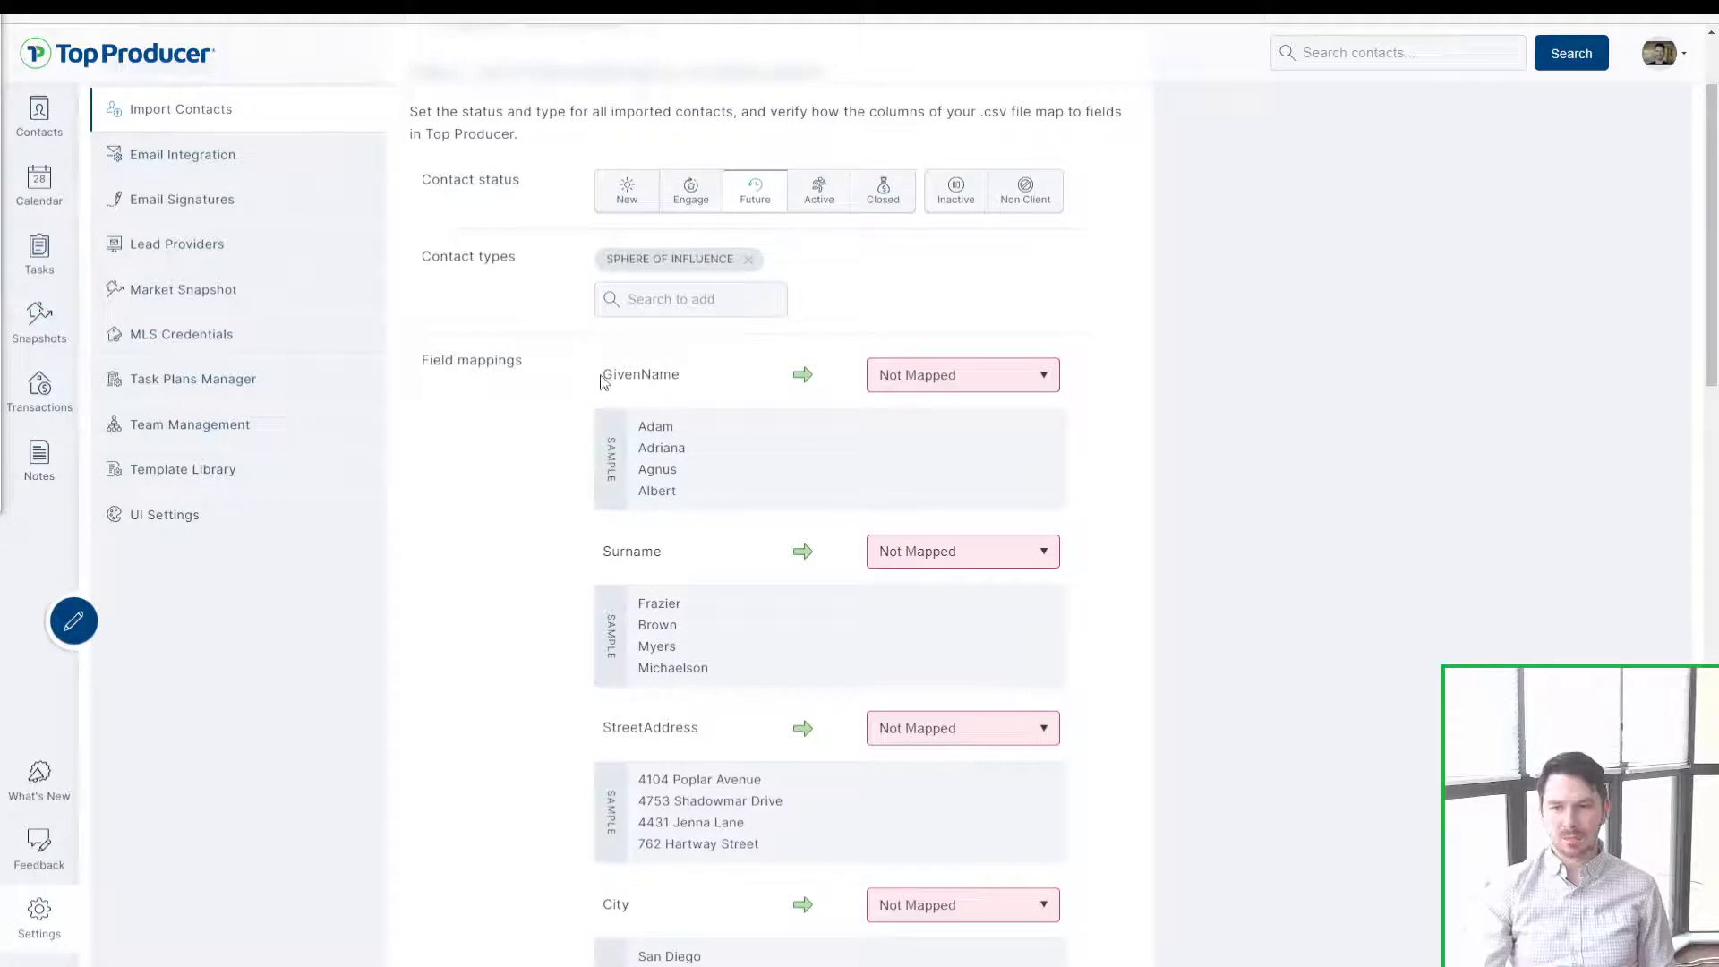
{"action": "left_click_drag", "start_coordinate": [601, 376], "coordinate": [714, 374]}
{"action": "left_click", "coordinate": [712, 373]}
{"action": "key", "text": "ctrl"}
{"action": "key", "text": "ctrl"}
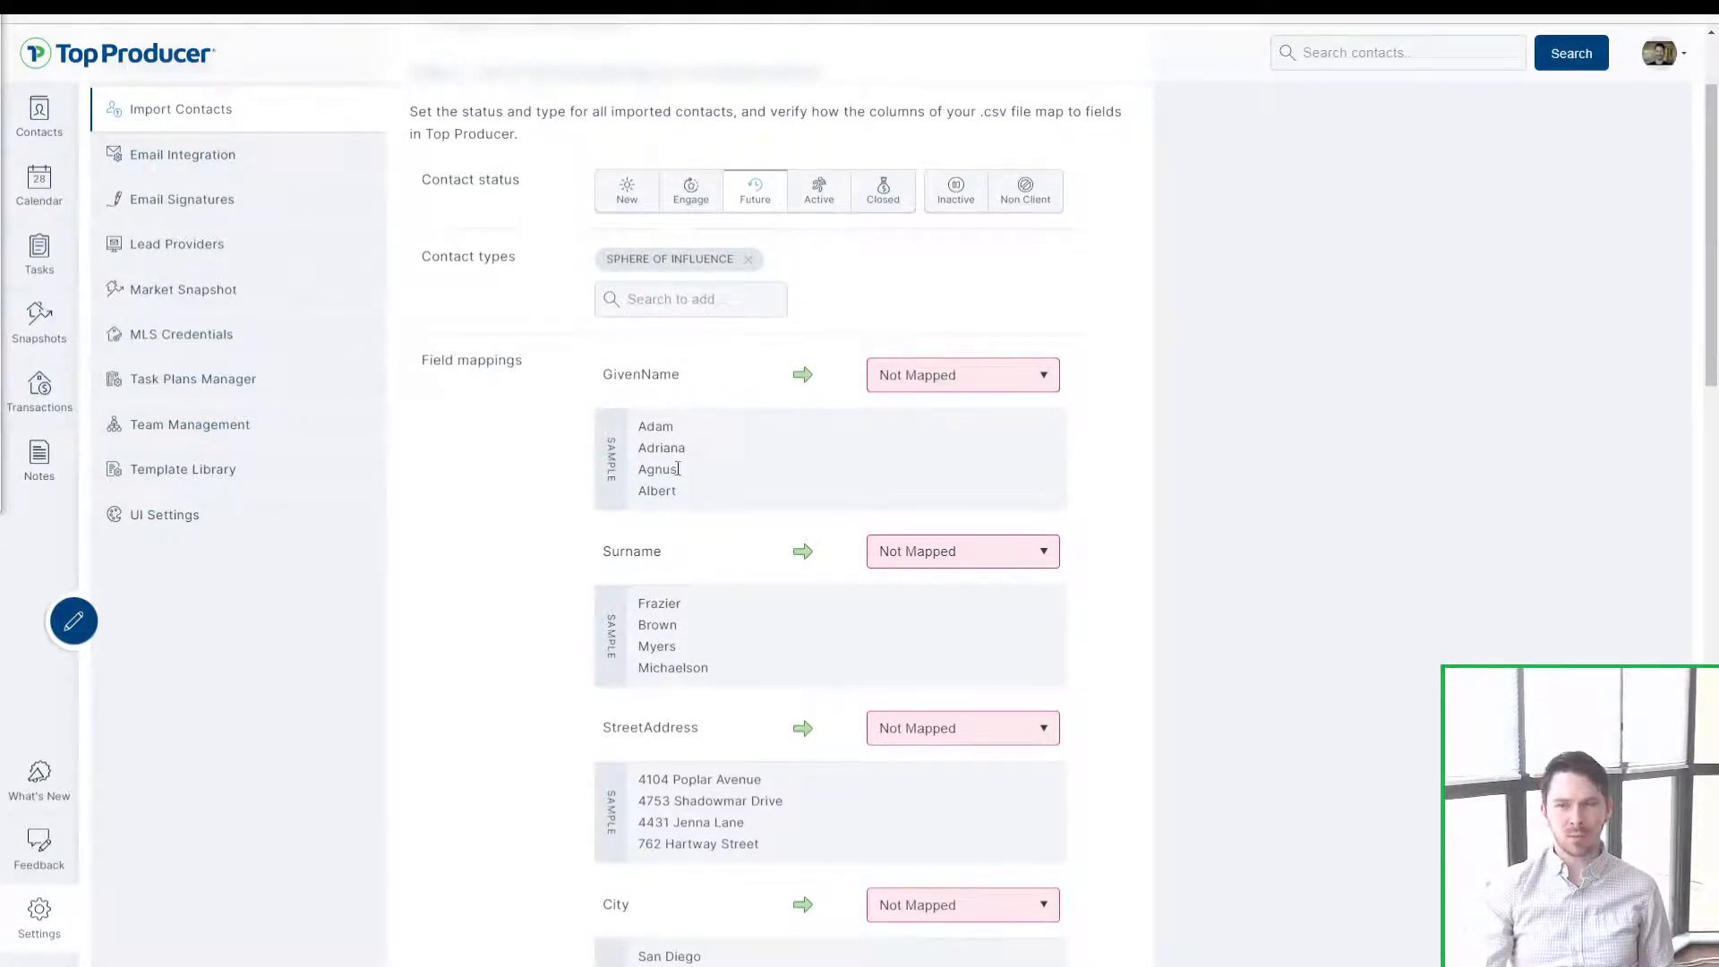
{"action": "left_click", "coordinate": [1038, 380]}
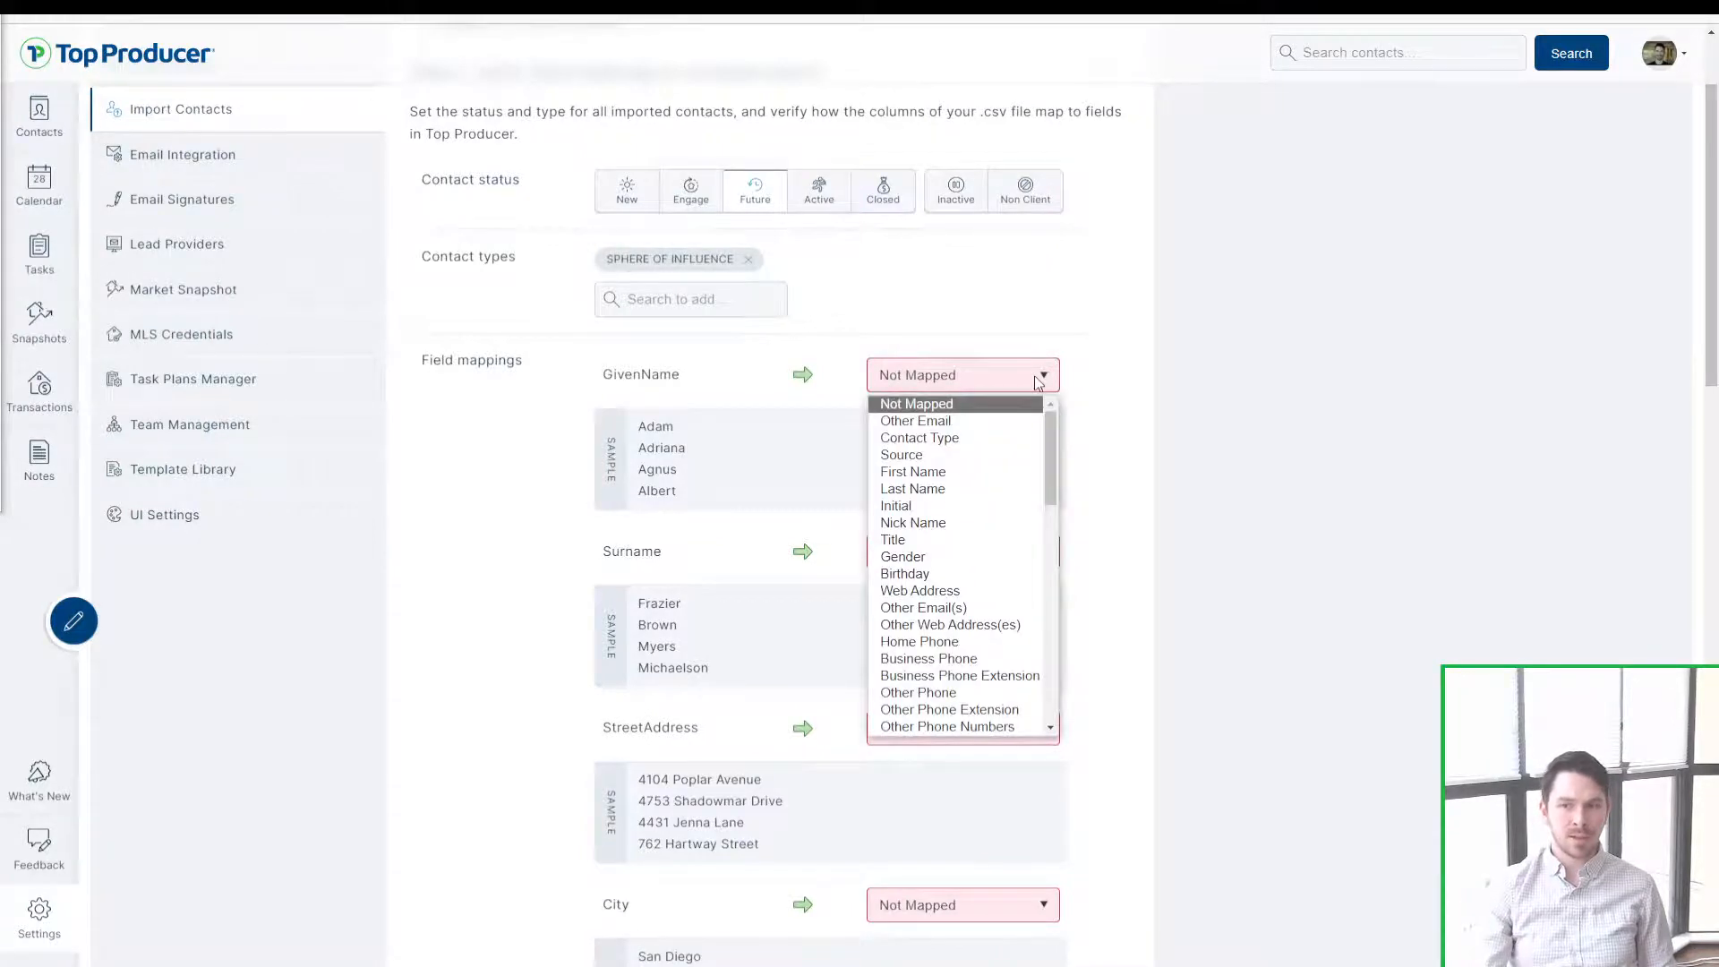
{"action": "left_click", "coordinate": [949, 474]}
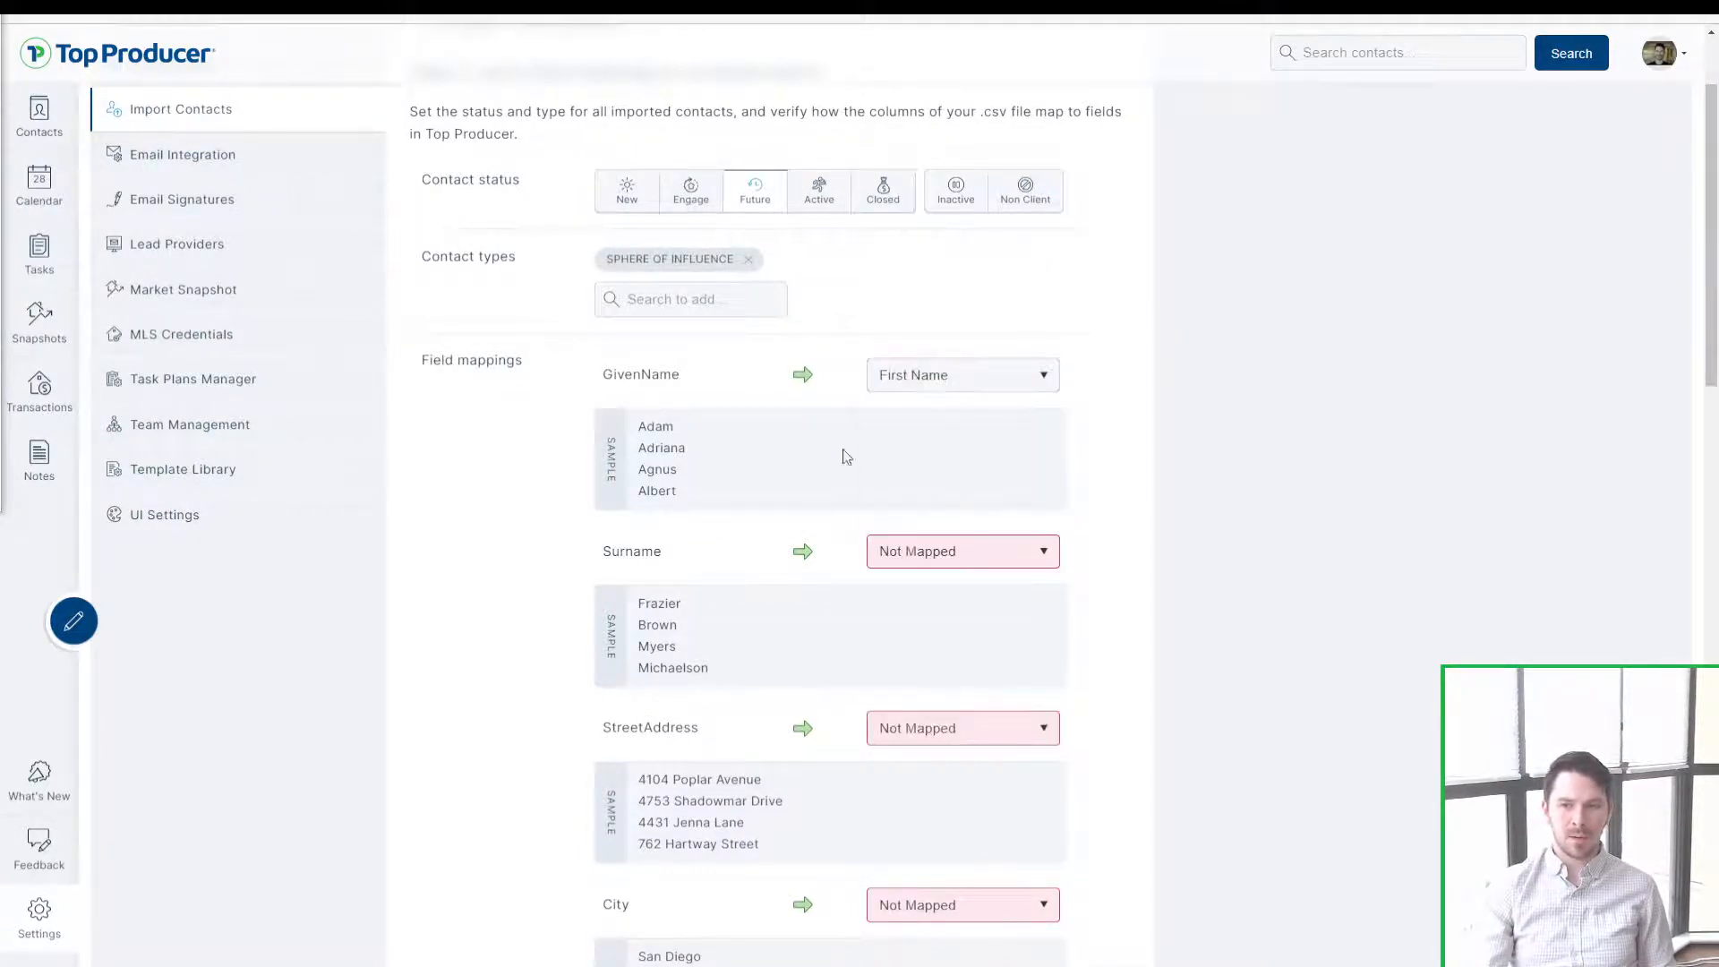
{"action": "left_click", "coordinate": [617, 376]}
{"action": "left_click", "coordinate": [626, 386]}
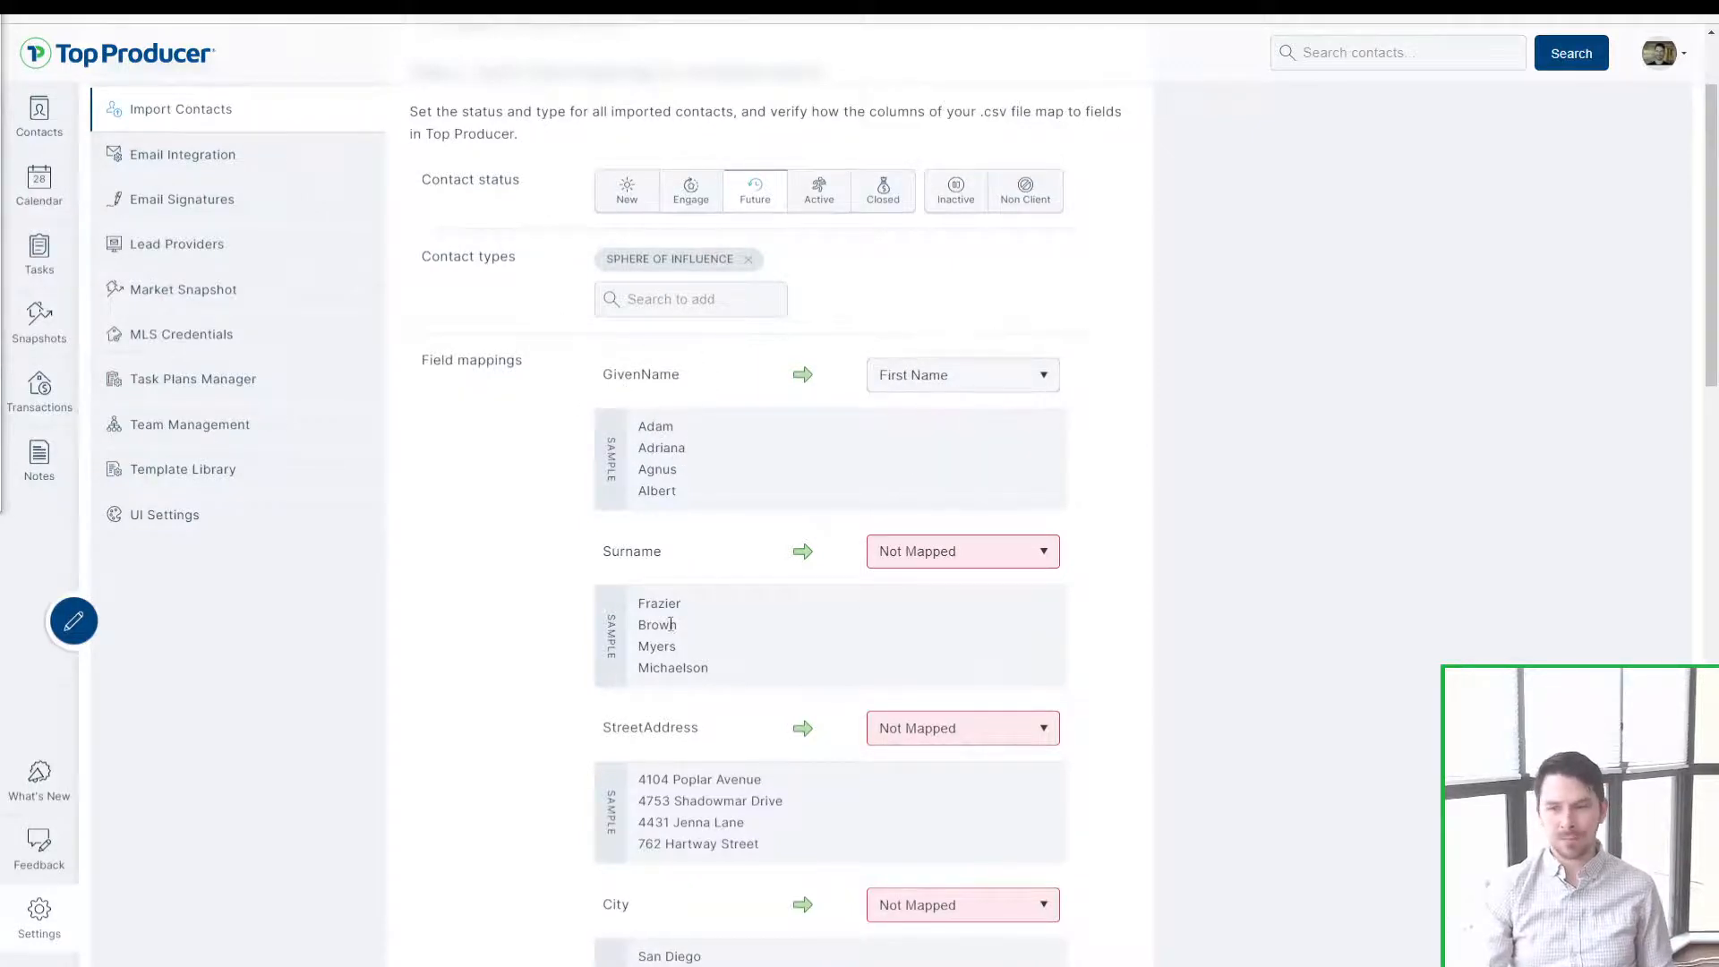
{"action": "scroll", "coordinate": [669, 564], "scroll_direction": "down", "scroll_amount": 2}
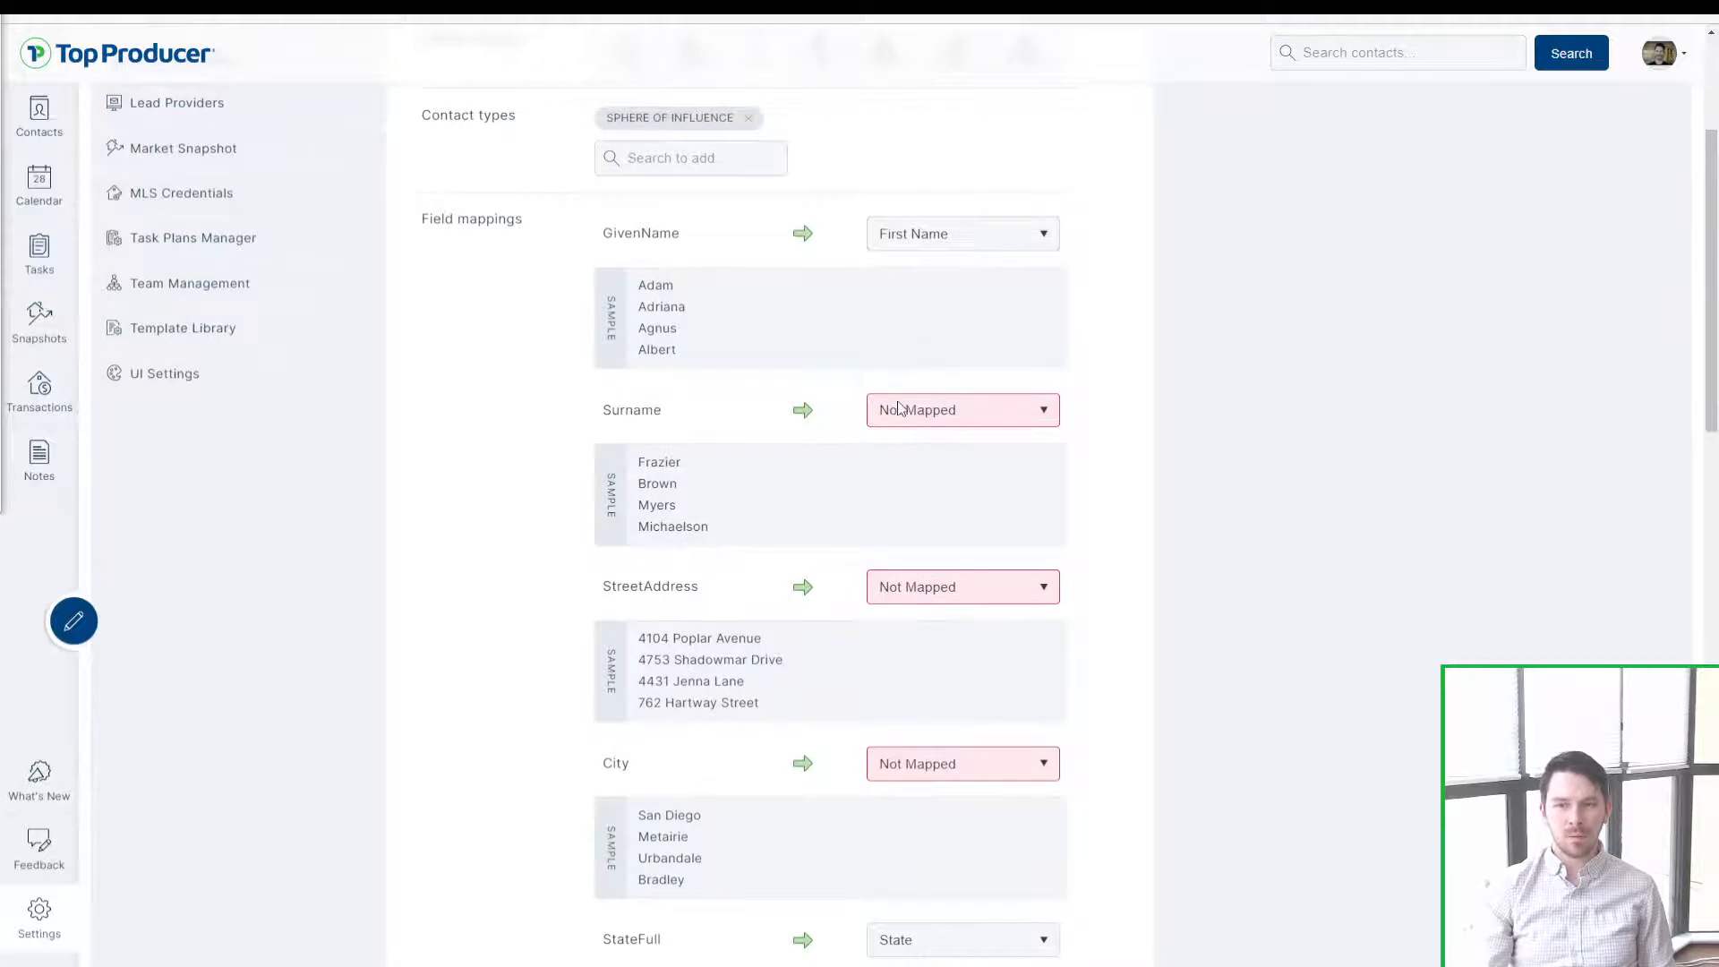
{"action": "left_click", "coordinate": [900, 408]}
{"action": "left_click", "coordinate": [931, 514]}
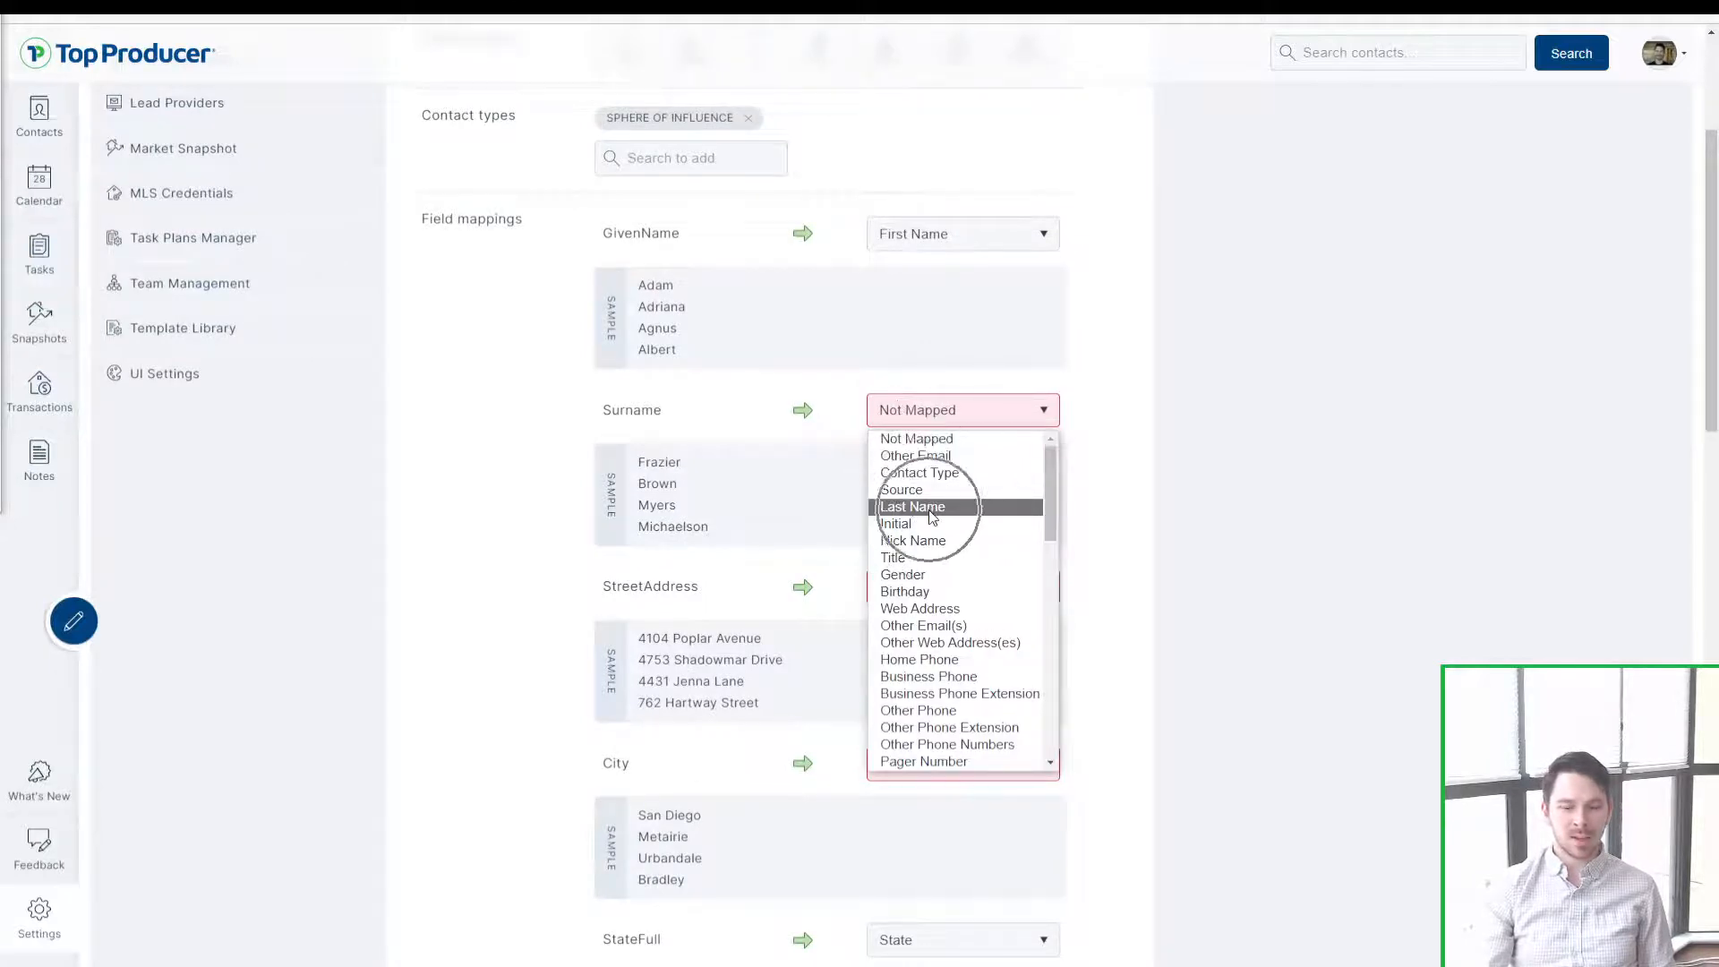
{"action": "left_click", "coordinate": [632, 609]}
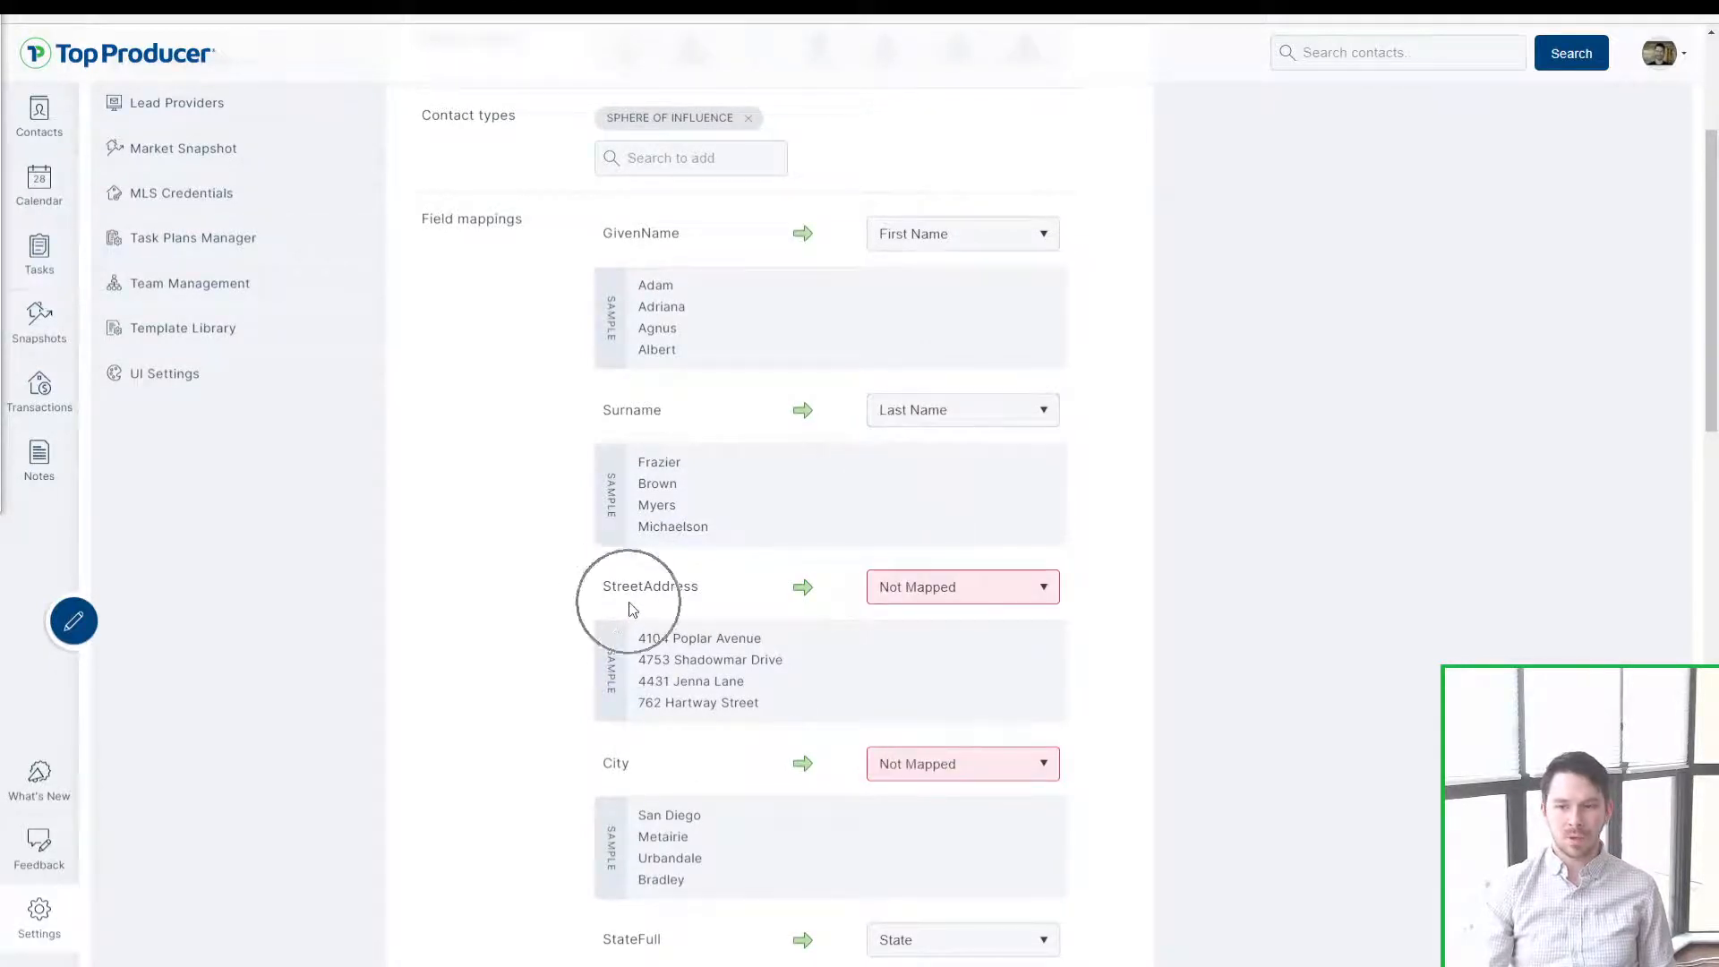
{"action": "left_click_drag", "start_coordinate": [634, 616], "coordinate": [769, 707]}
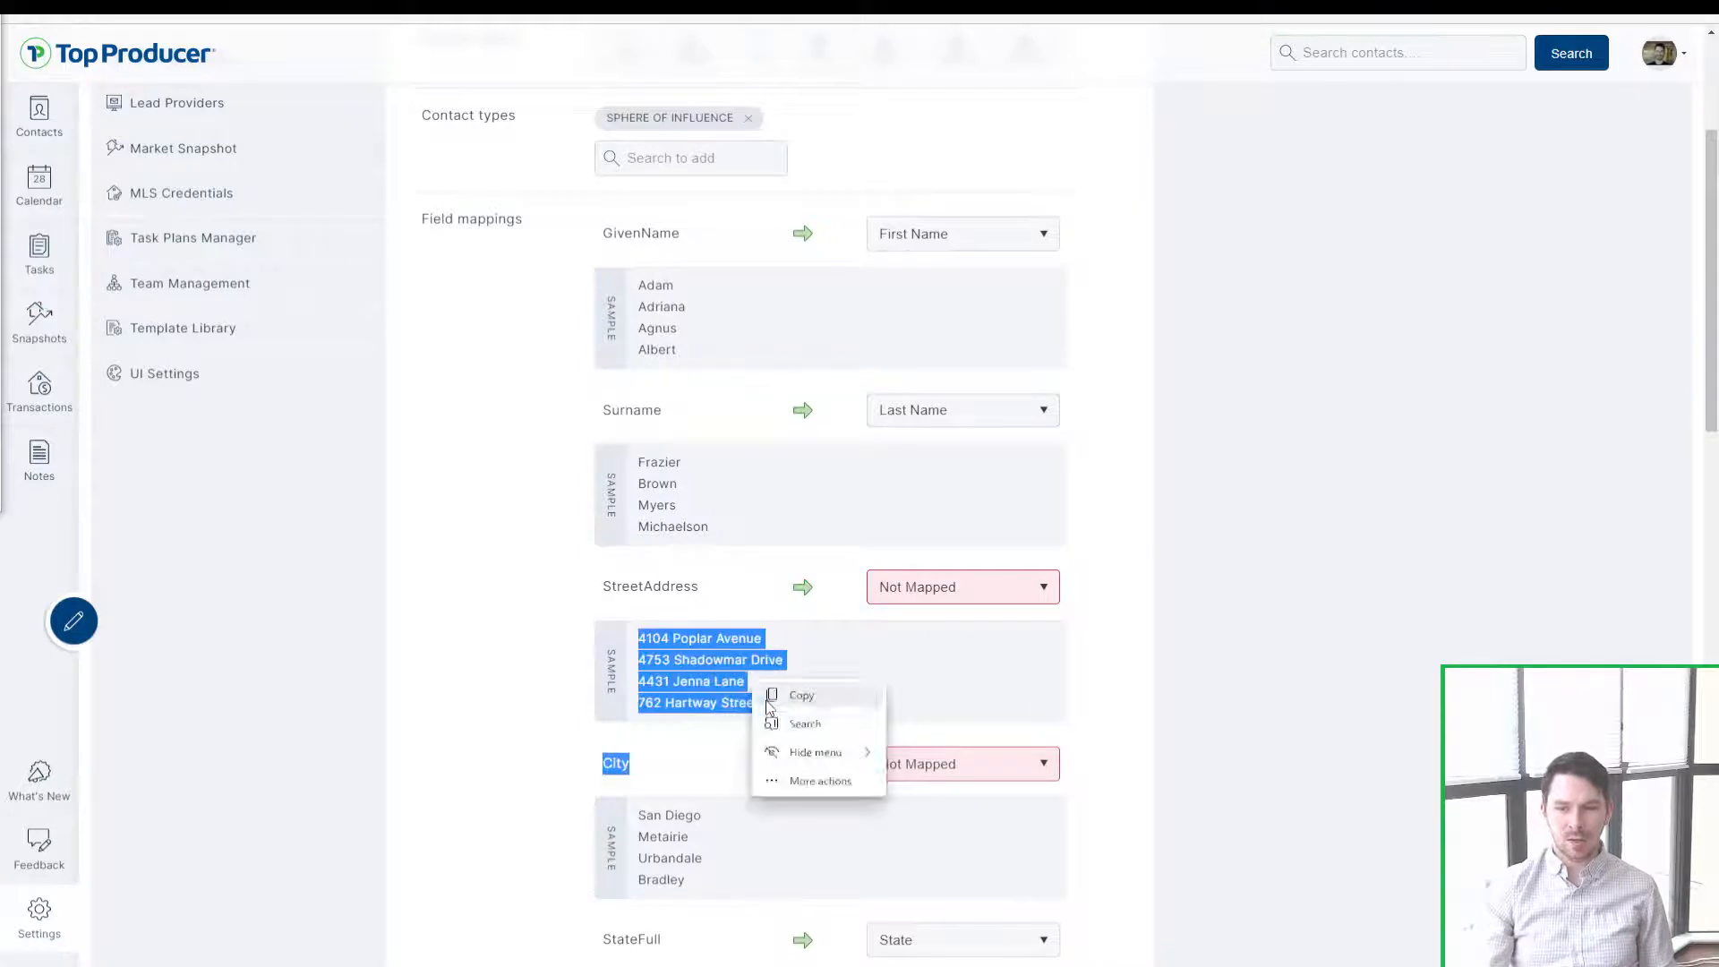
{"action": "left_click", "coordinate": [911, 587]}
{"action": "scroll", "coordinate": [1005, 737], "scroll_direction": "down", "scroll_amount": 3}
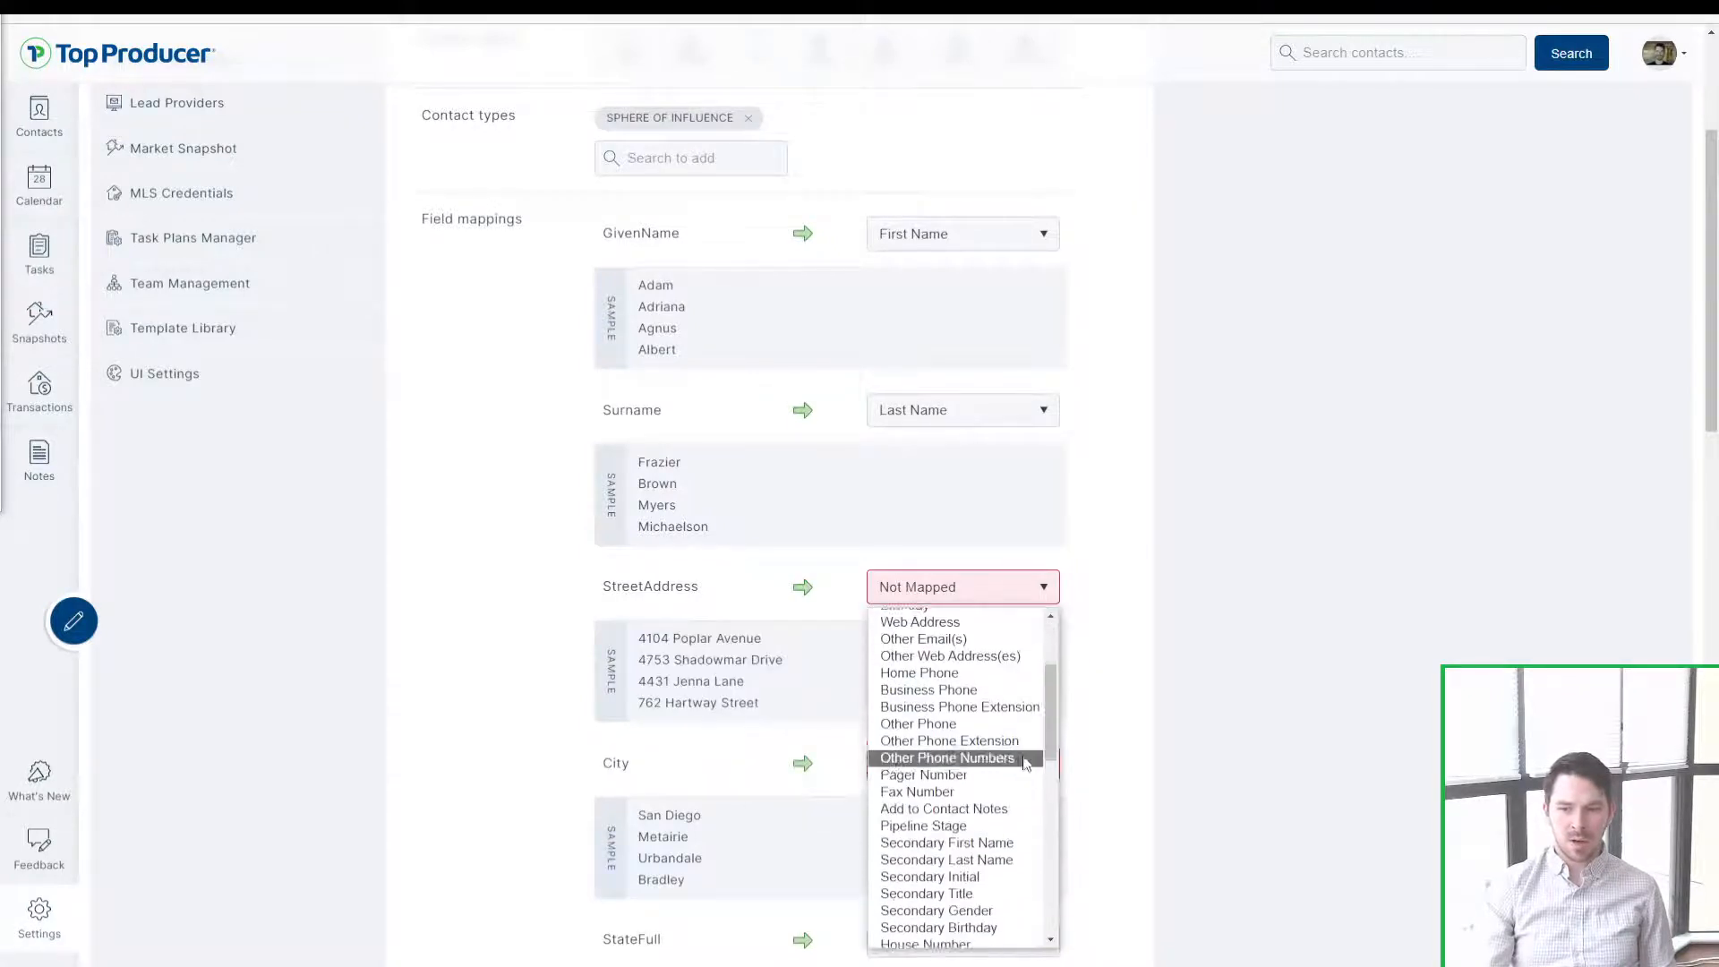
{"action": "scroll", "coordinate": [1025, 762], "scroll_direction": "down", "scroll_amount": 3}
{"action": "left_click", "coordinate": [987, 767]}
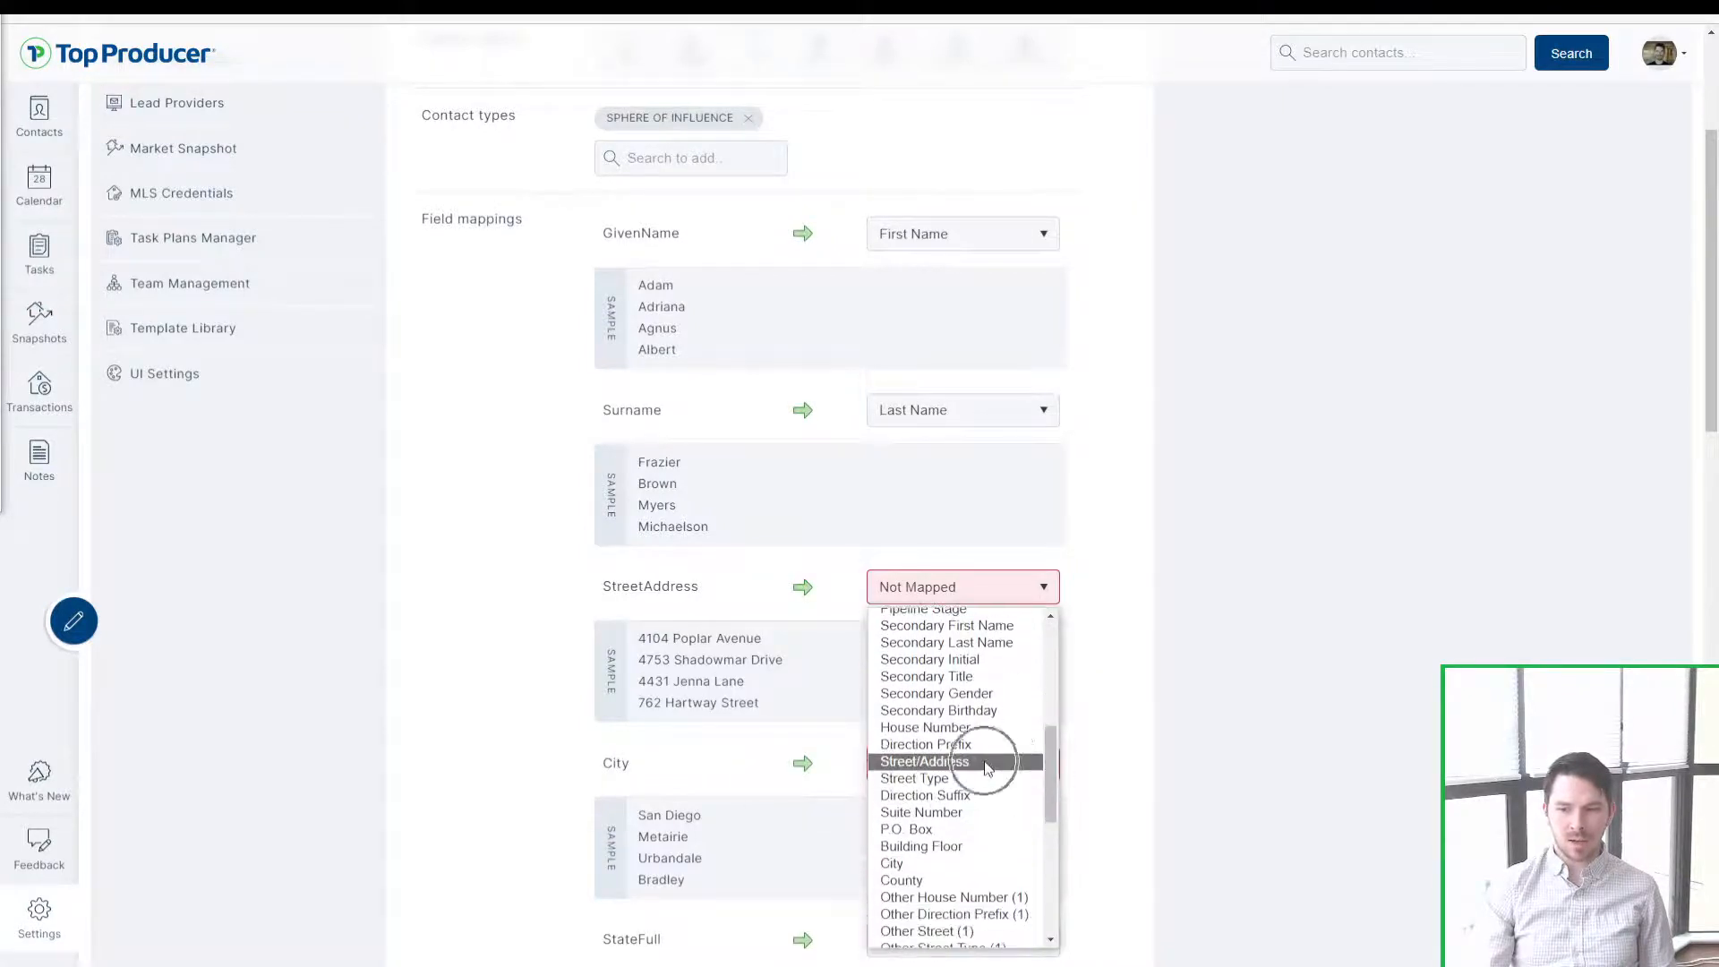
{"action": "key", "text": "ctrl"}
{"action": "key", "text": "ctrl"}
{"action": "key", "text": "ctrl"}
{"action": "key", "text": "ctrl"}
{"action": "left_click", "coordinate": [986, 762]}
{"action": "scroll", "coordinate": [986, 767], "scroll_direction": "down", "scroll_amount": 5}
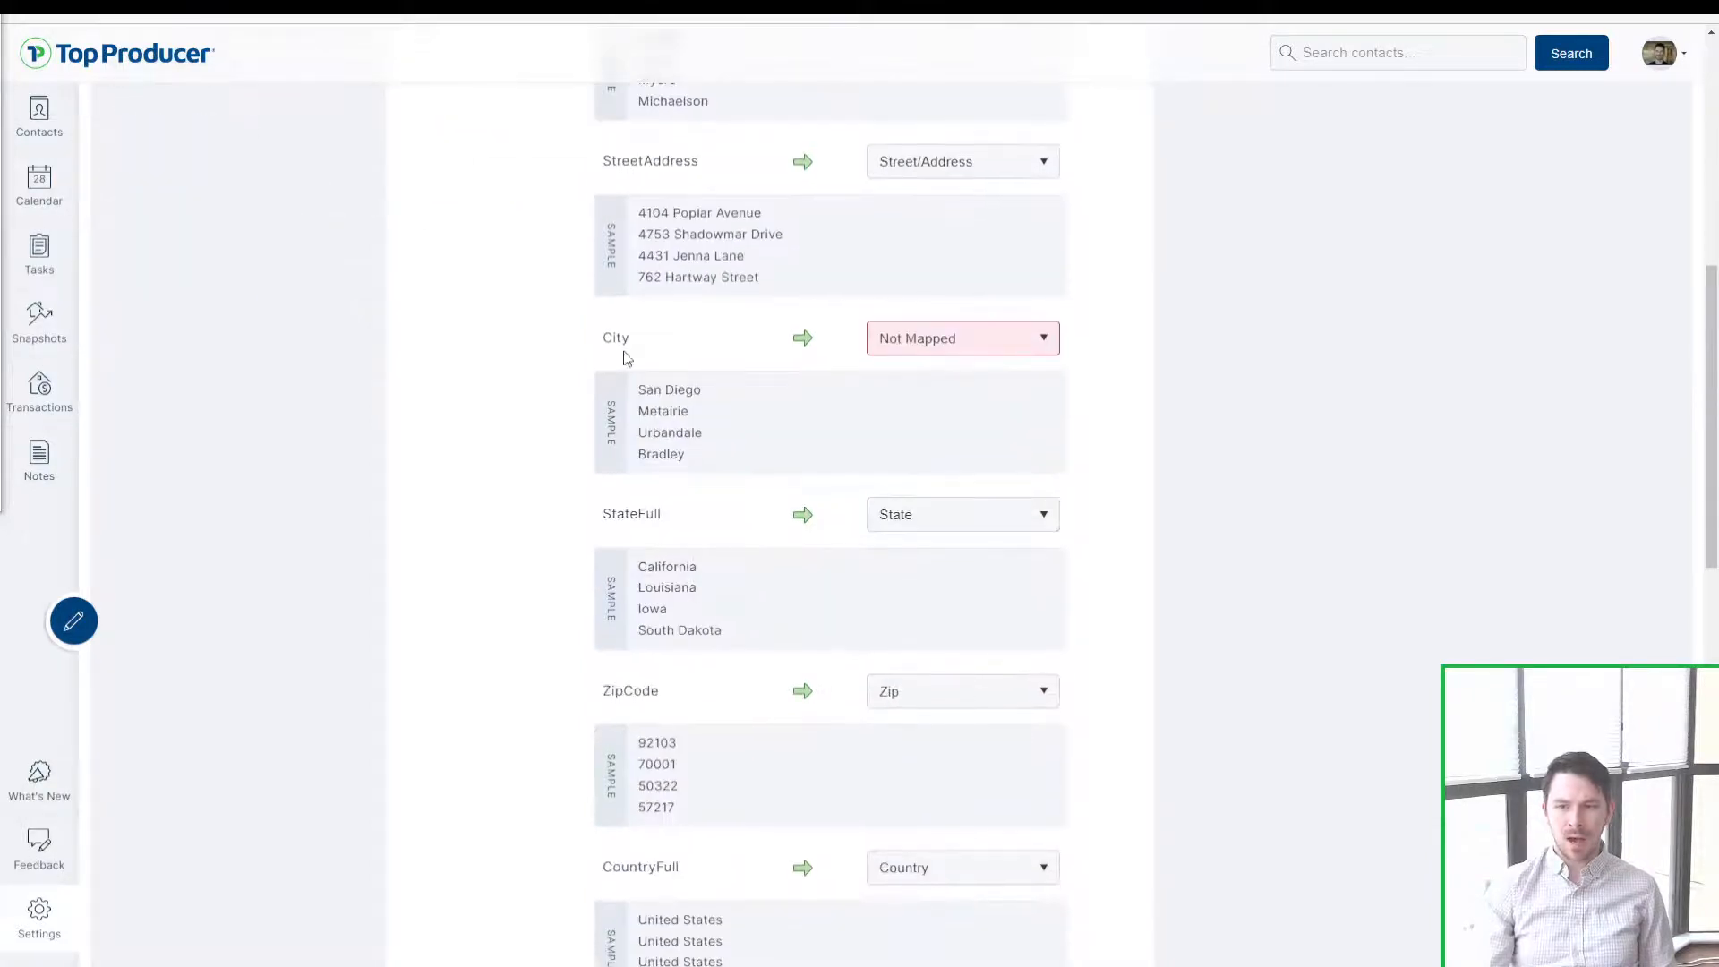
{"action": "left_click", "coordinate": [1026, 344]}
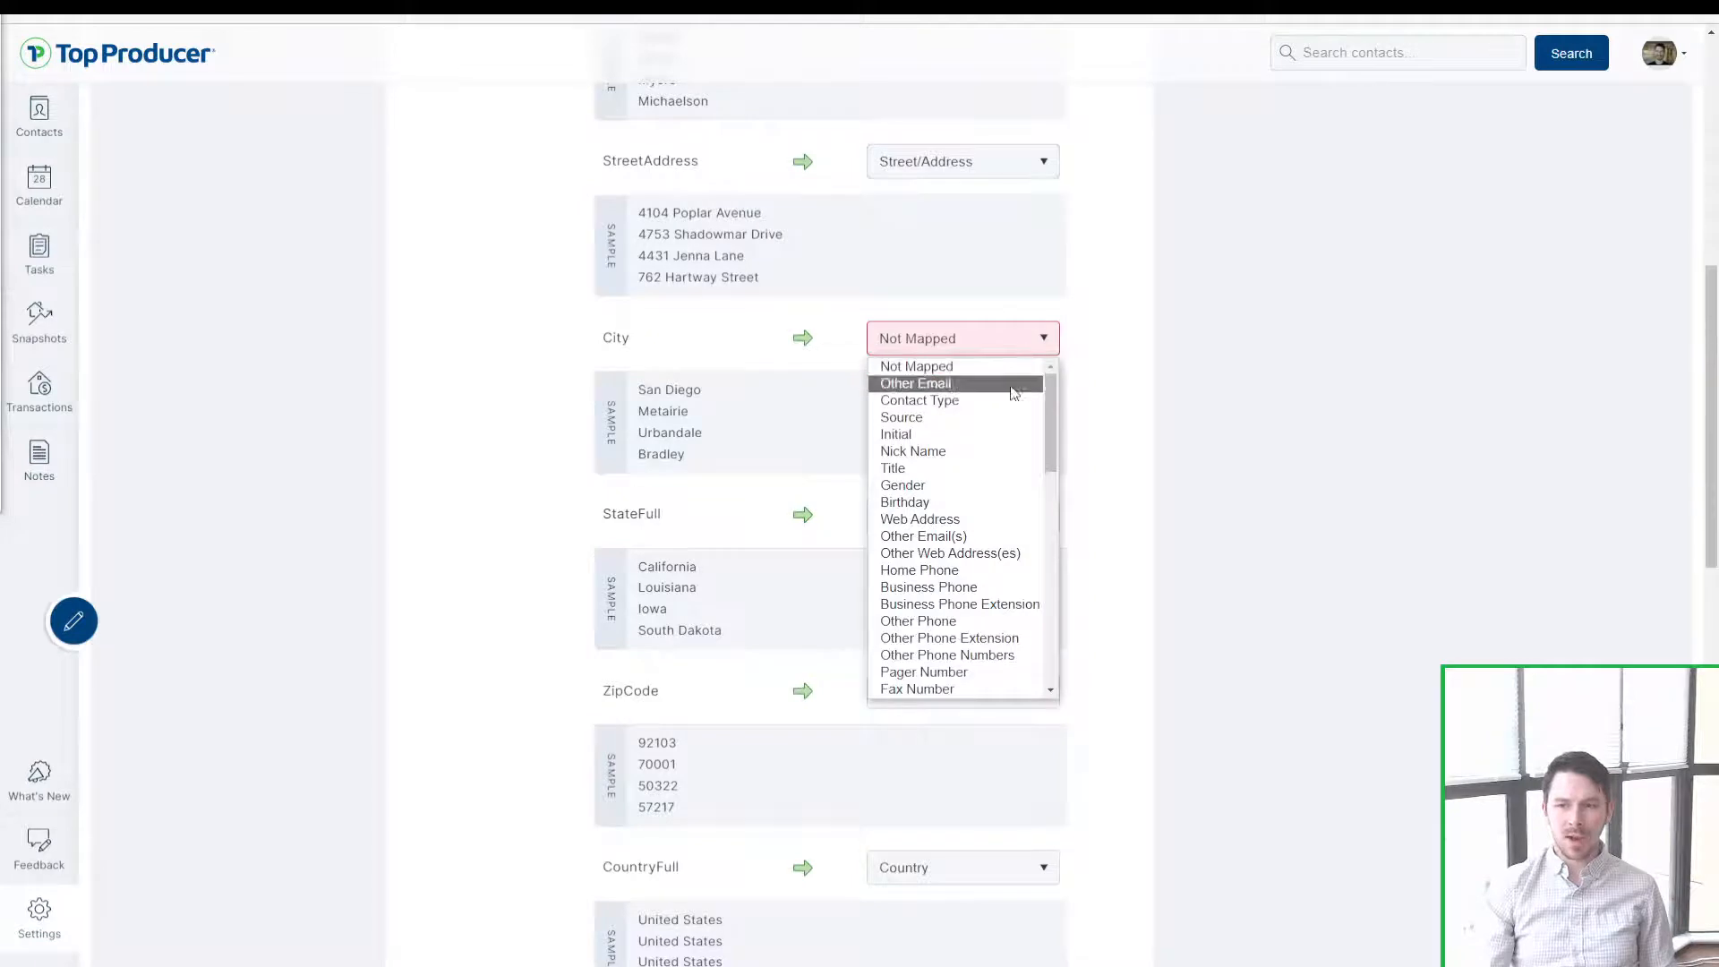
{"action": "type", "text": "city"}
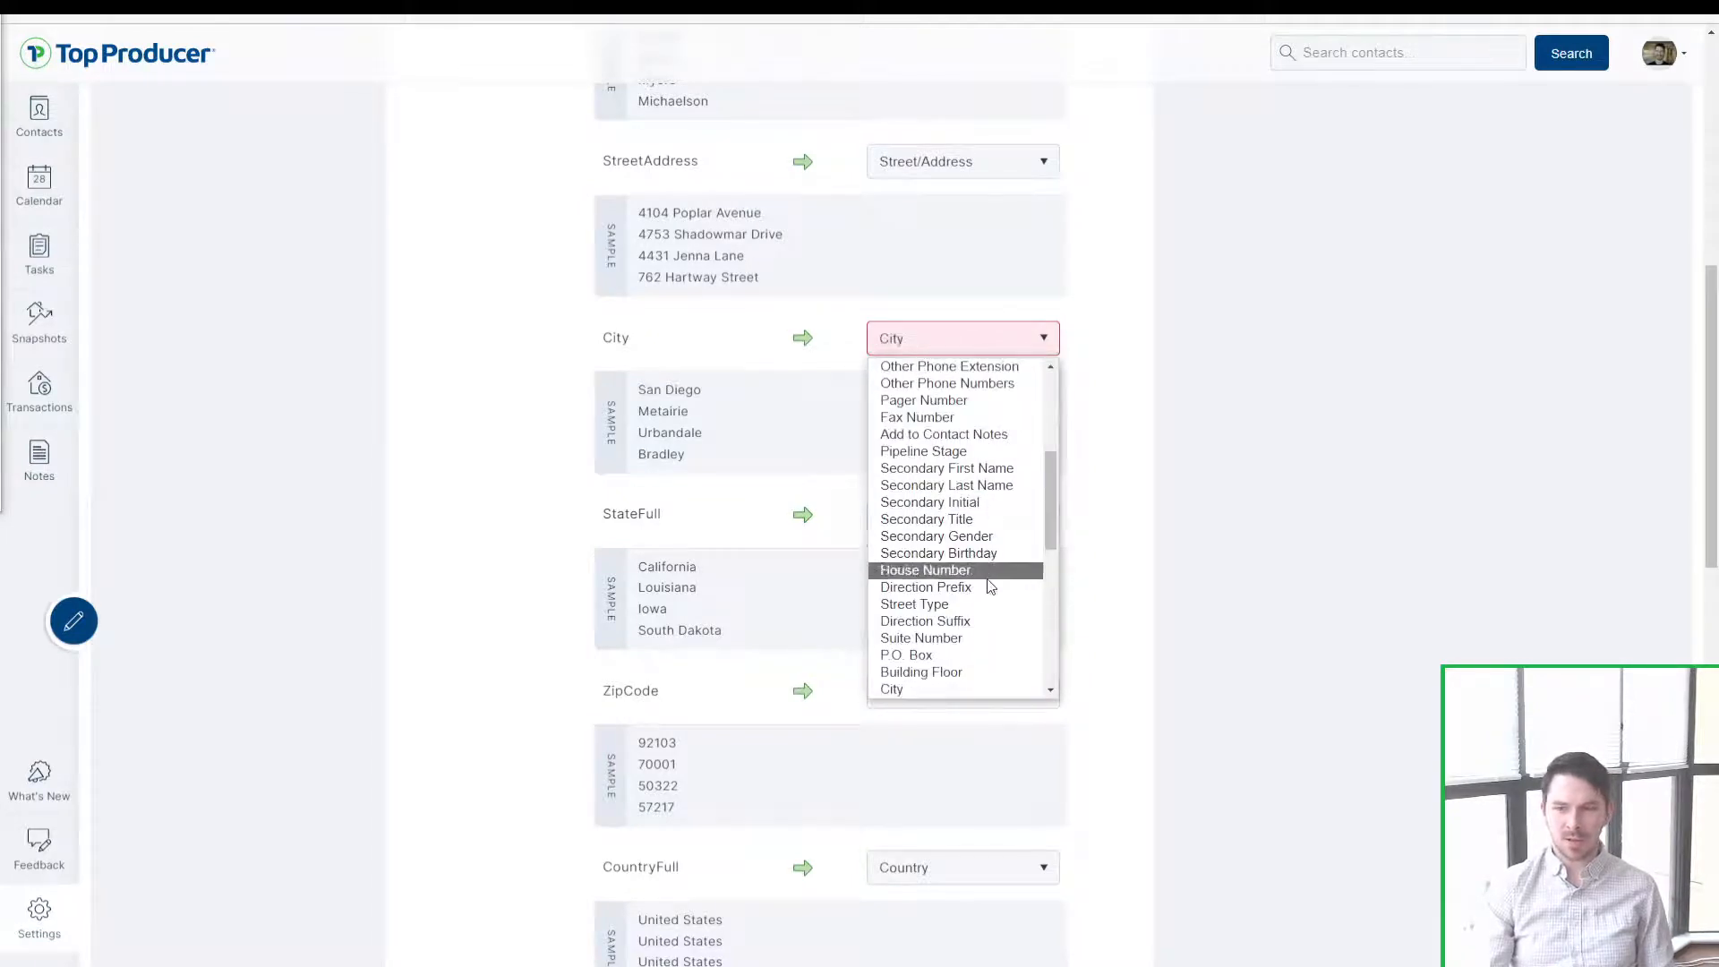
{"action": "left_click", "coordinate": [972, 690]}
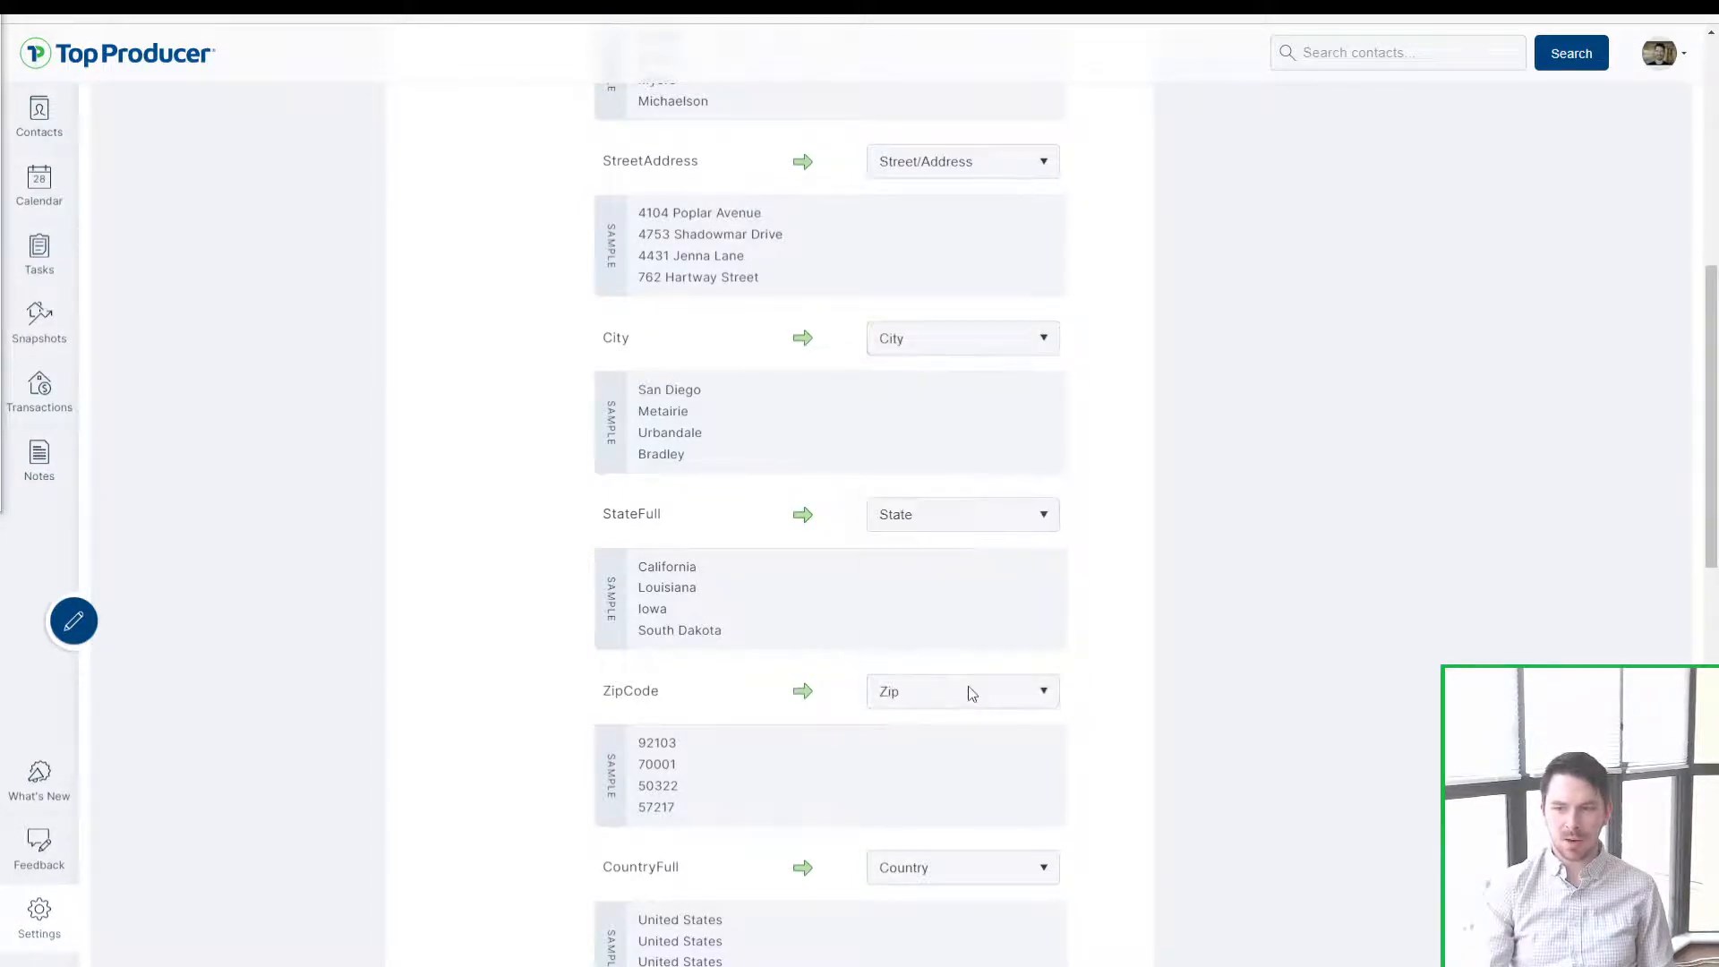
{"action": "left_click", "coordinate": [667, 525]}
{"action": "left_click", "coordinate": [907, 514]}
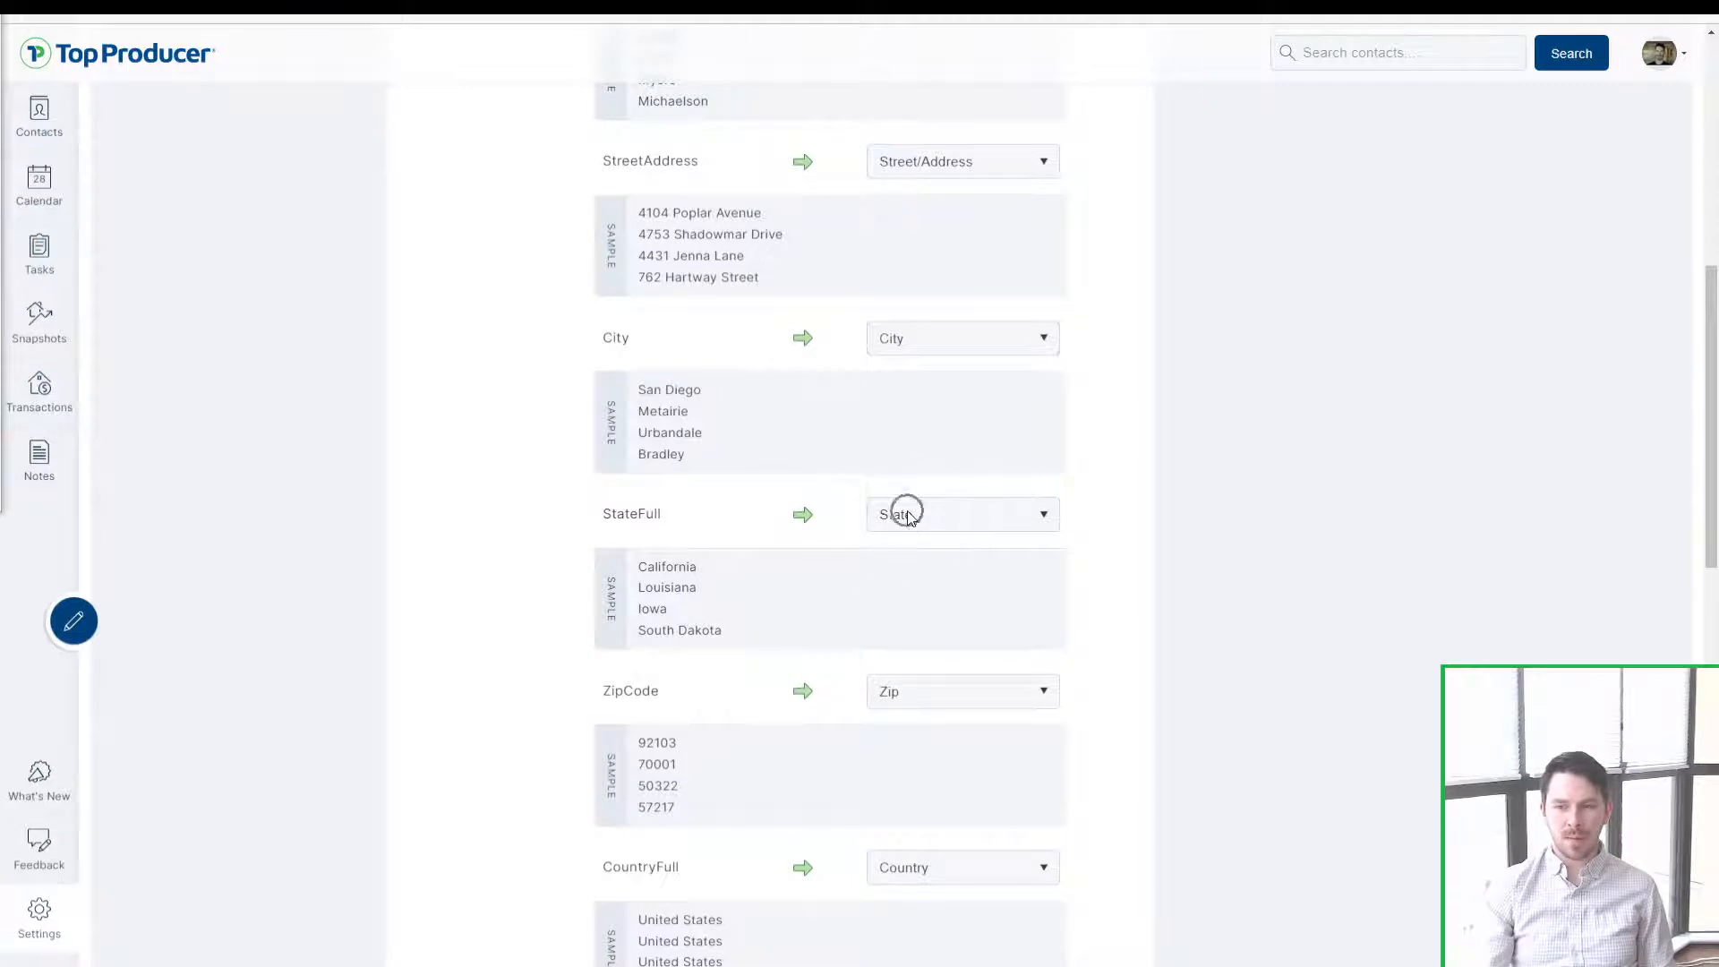
{"action": "left_click", "coordinate": [654, 704]}
{"action": "scroll", "coordinate": [805, 685], "scroll_direction": "down", "scroll_amount": 2}
{"action": "left_click", "coordinate": [635, 726]}
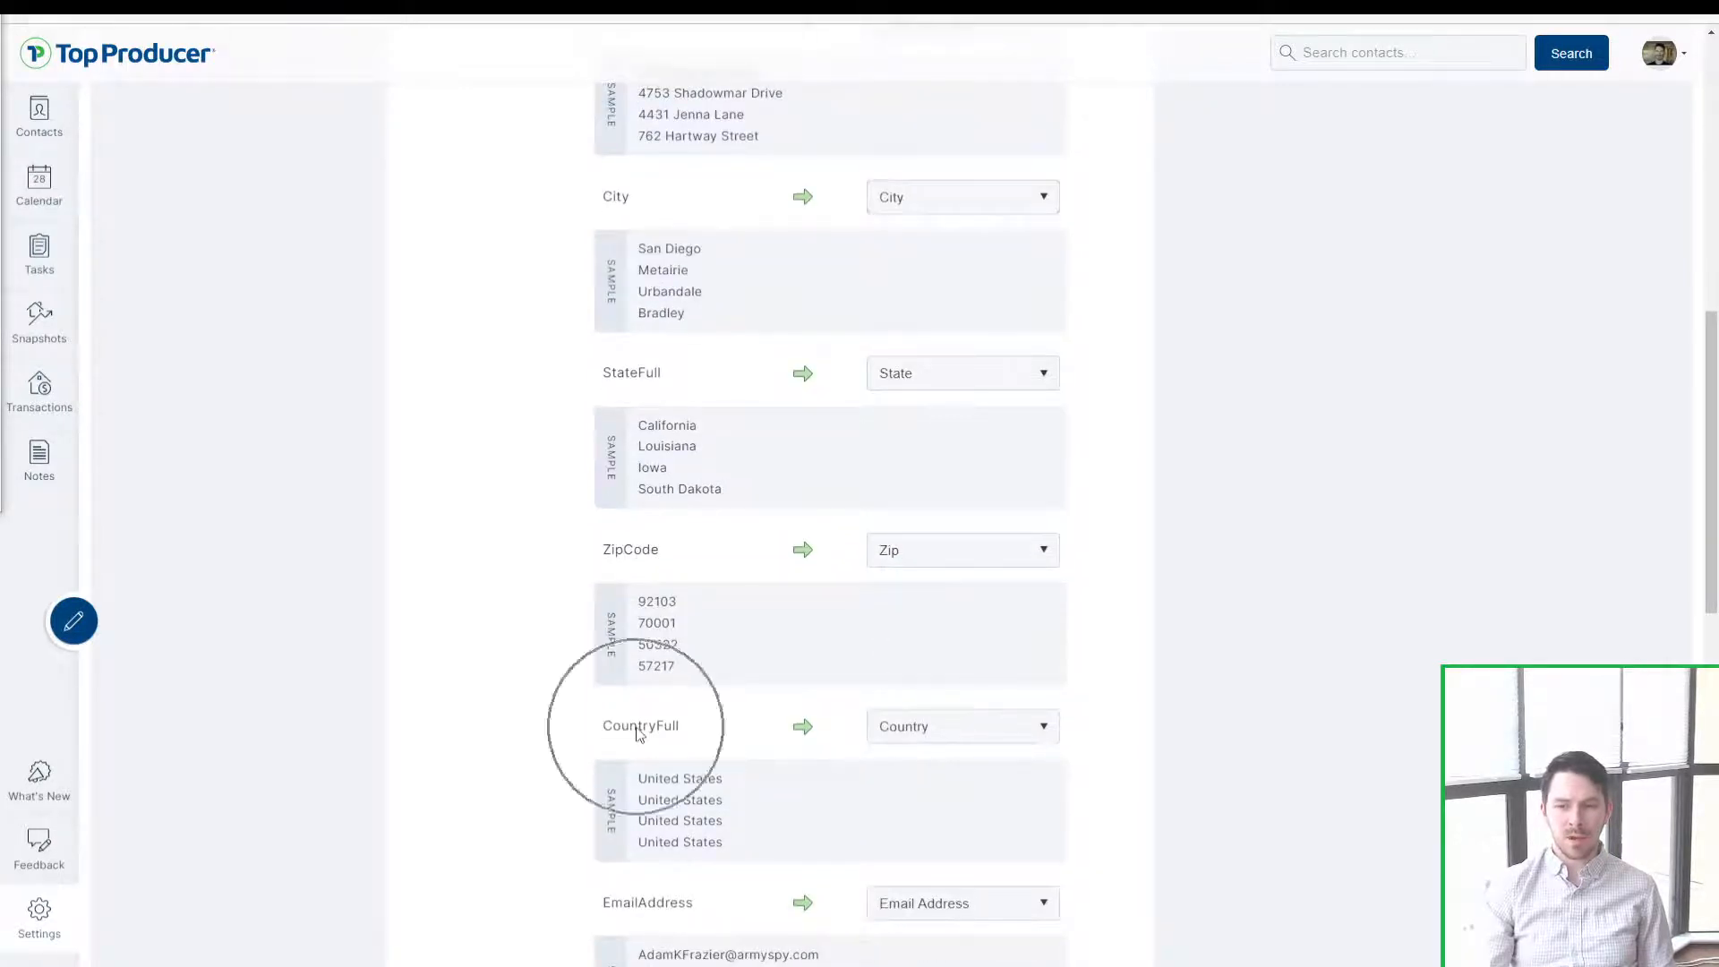
{"action": "left_click", "coordinate": [927, 734]}
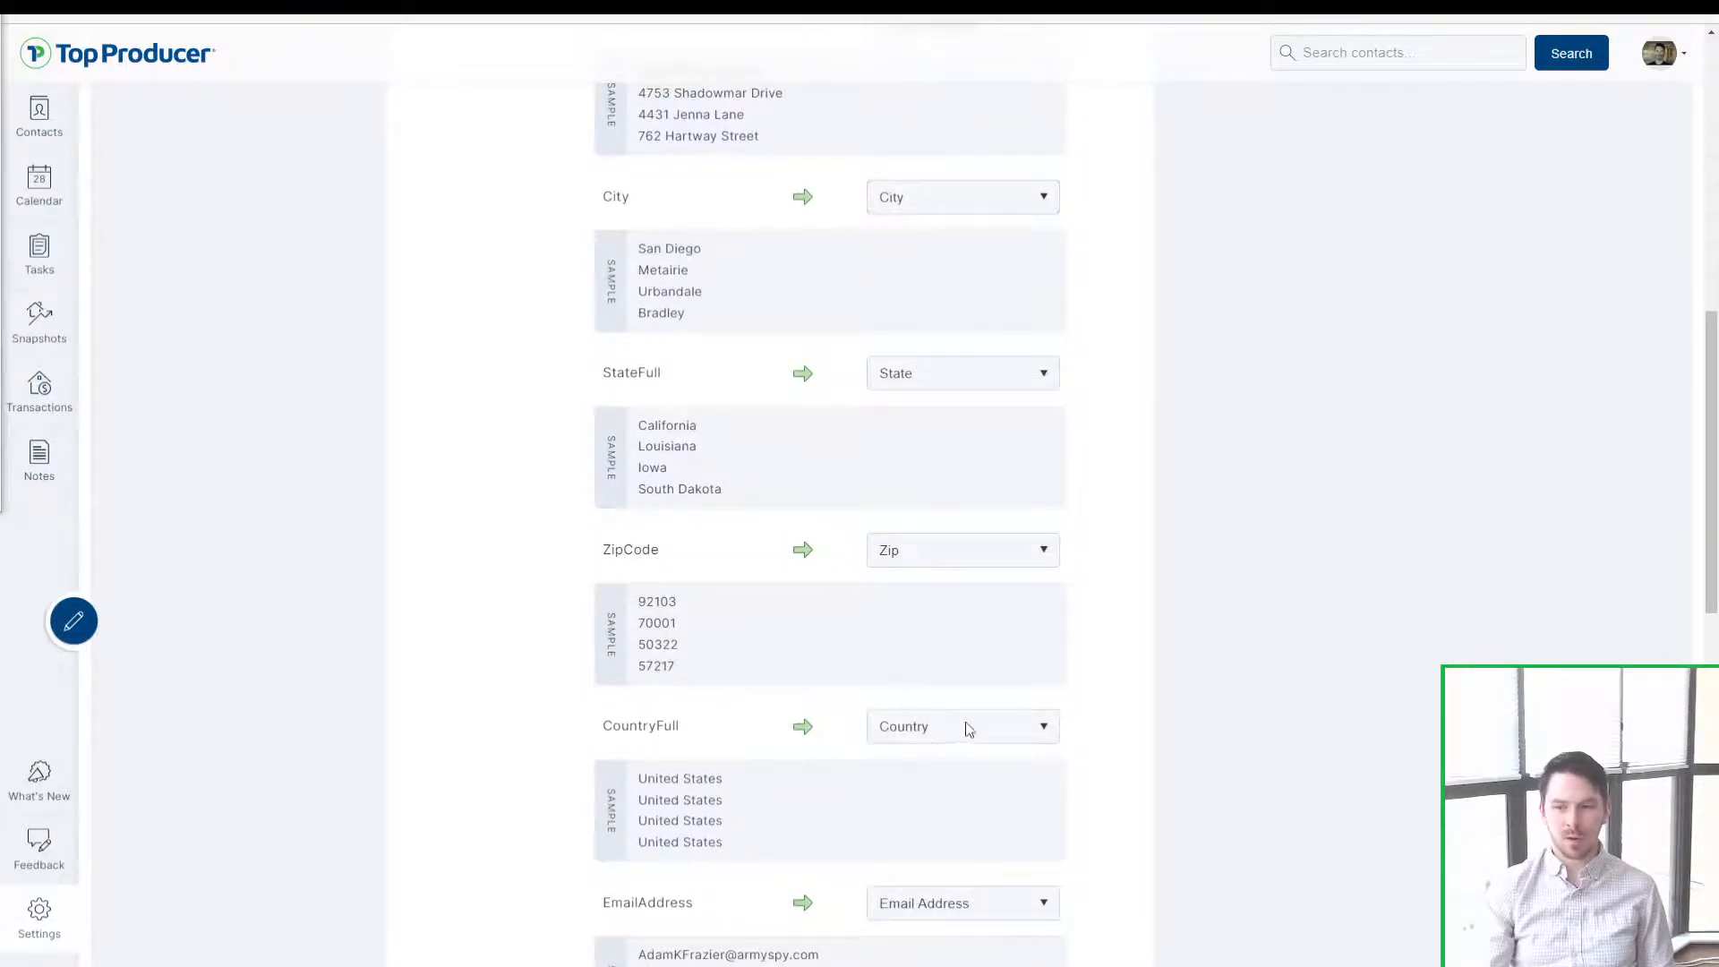
{"action": "scroll", "coordinate": [1235, 568], "scroll_direction": "down", "scroll_amount": 6}
{"action": "left_click", "coordinate": [714, 385]}
{"action": "left_click", "coordinate": [697, 507]}
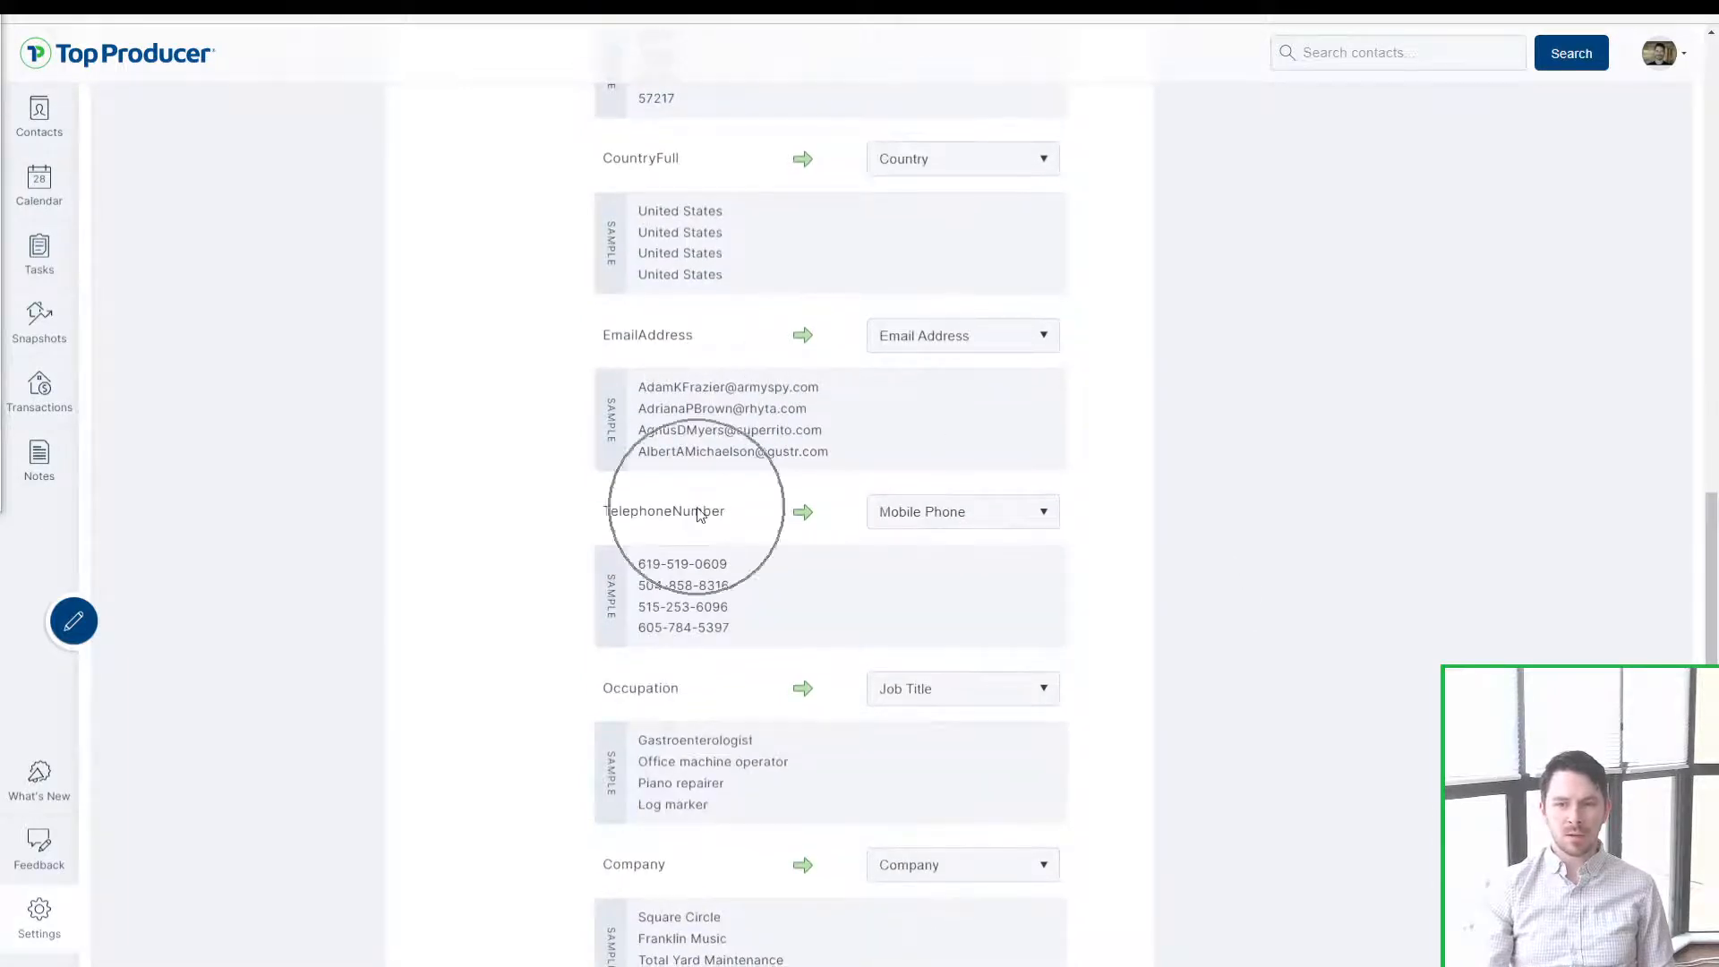
{"action": "left_click", "coordinate": [893, 344]}
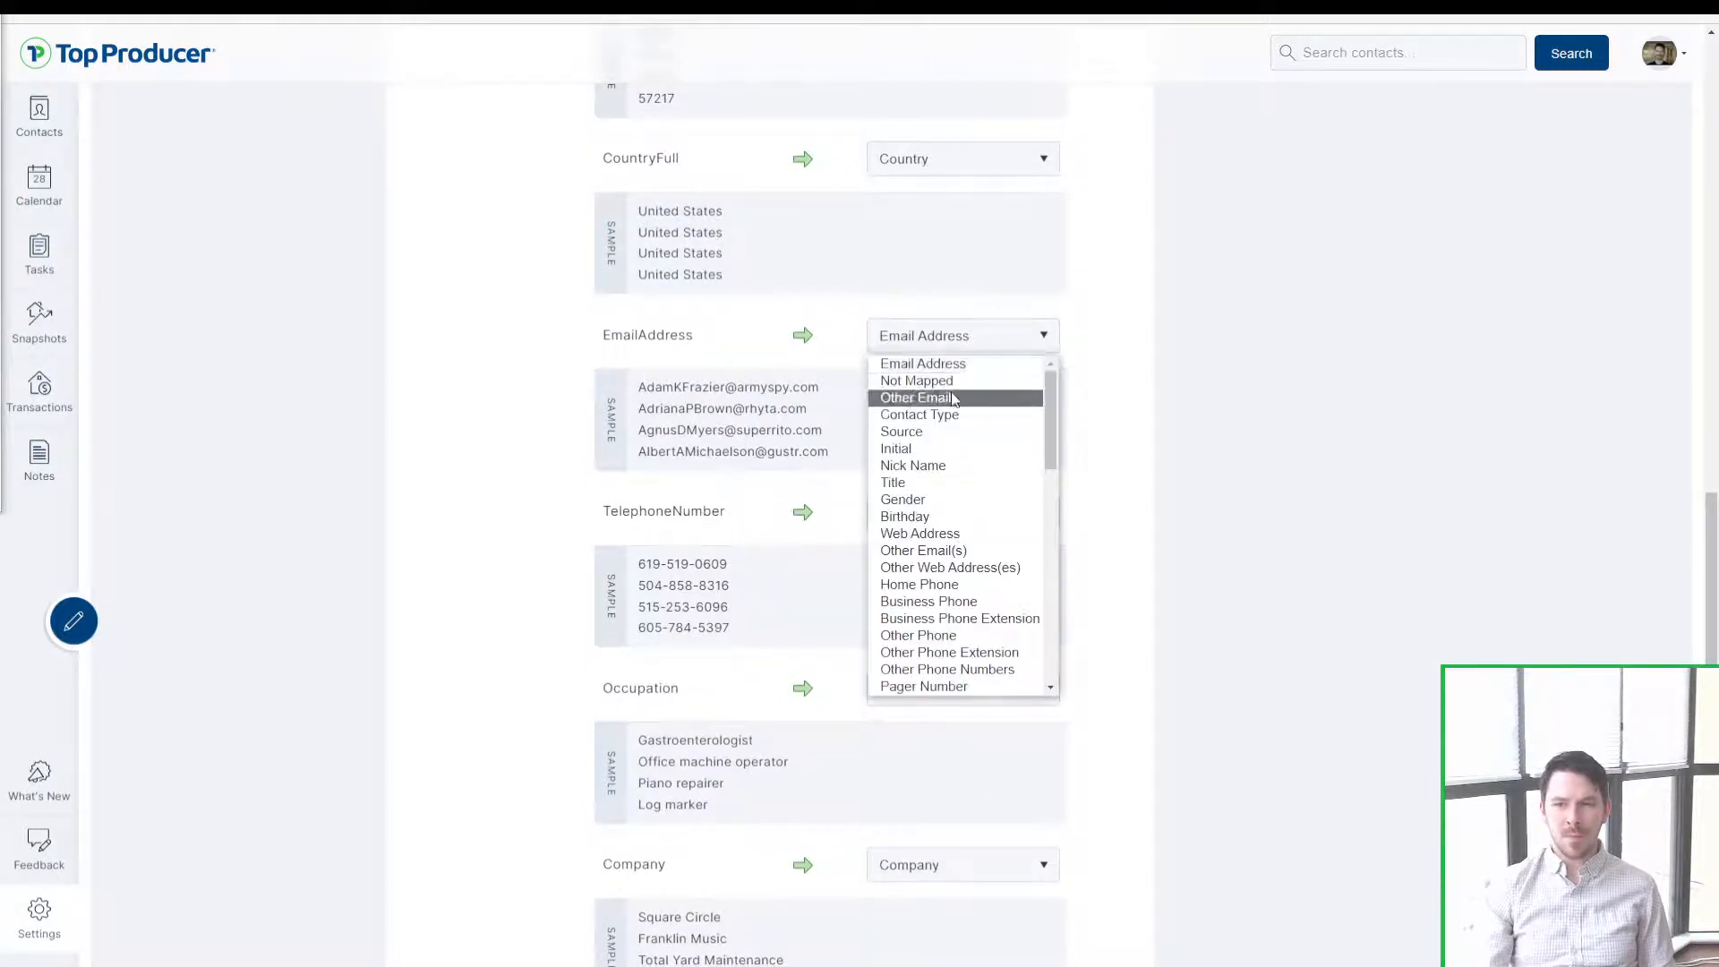
{"action": "key", "text": "ctrl"}
{"action": "key", "text": "ctrl"}
{"action": "key", "text": "ctrl"}
{"action": "key", "text": "ctrl"}
{"action": "key", "text": "ctrl"}
{"action": "key", "text": "ctrl"}
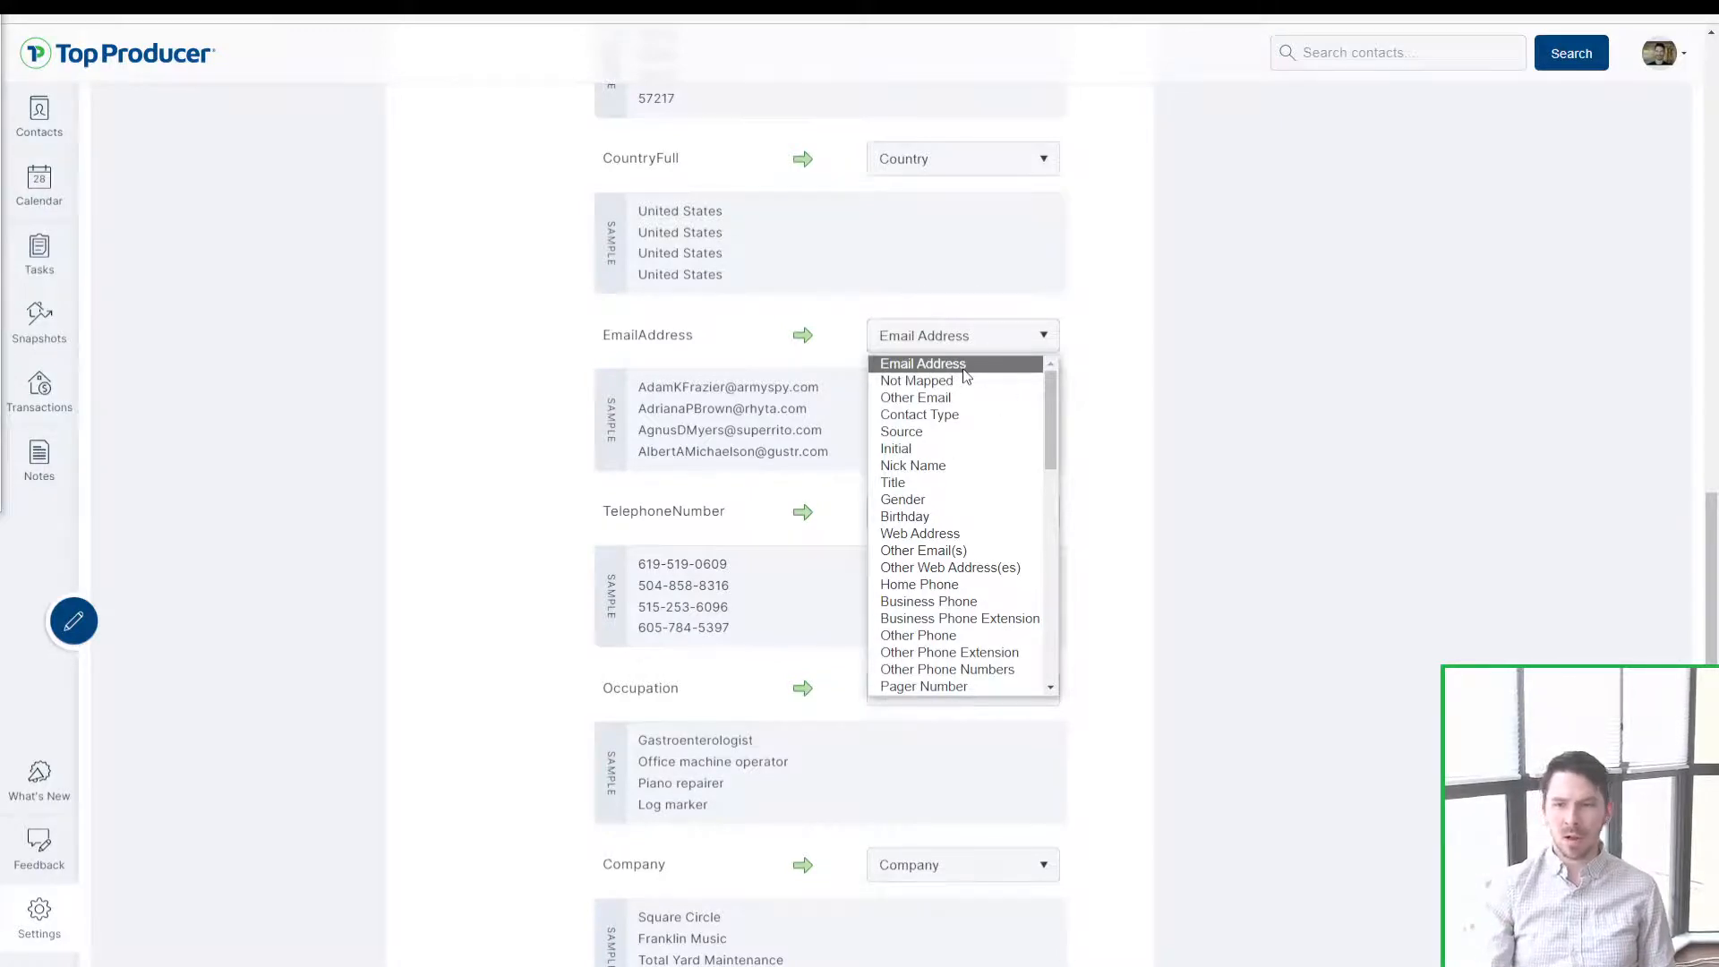
{"action": "left_click", "coordinate": [960, 364]}
{"action": "left_click_drag", "start_coordinate": [589, 494], "coordinate": [748, 492]}
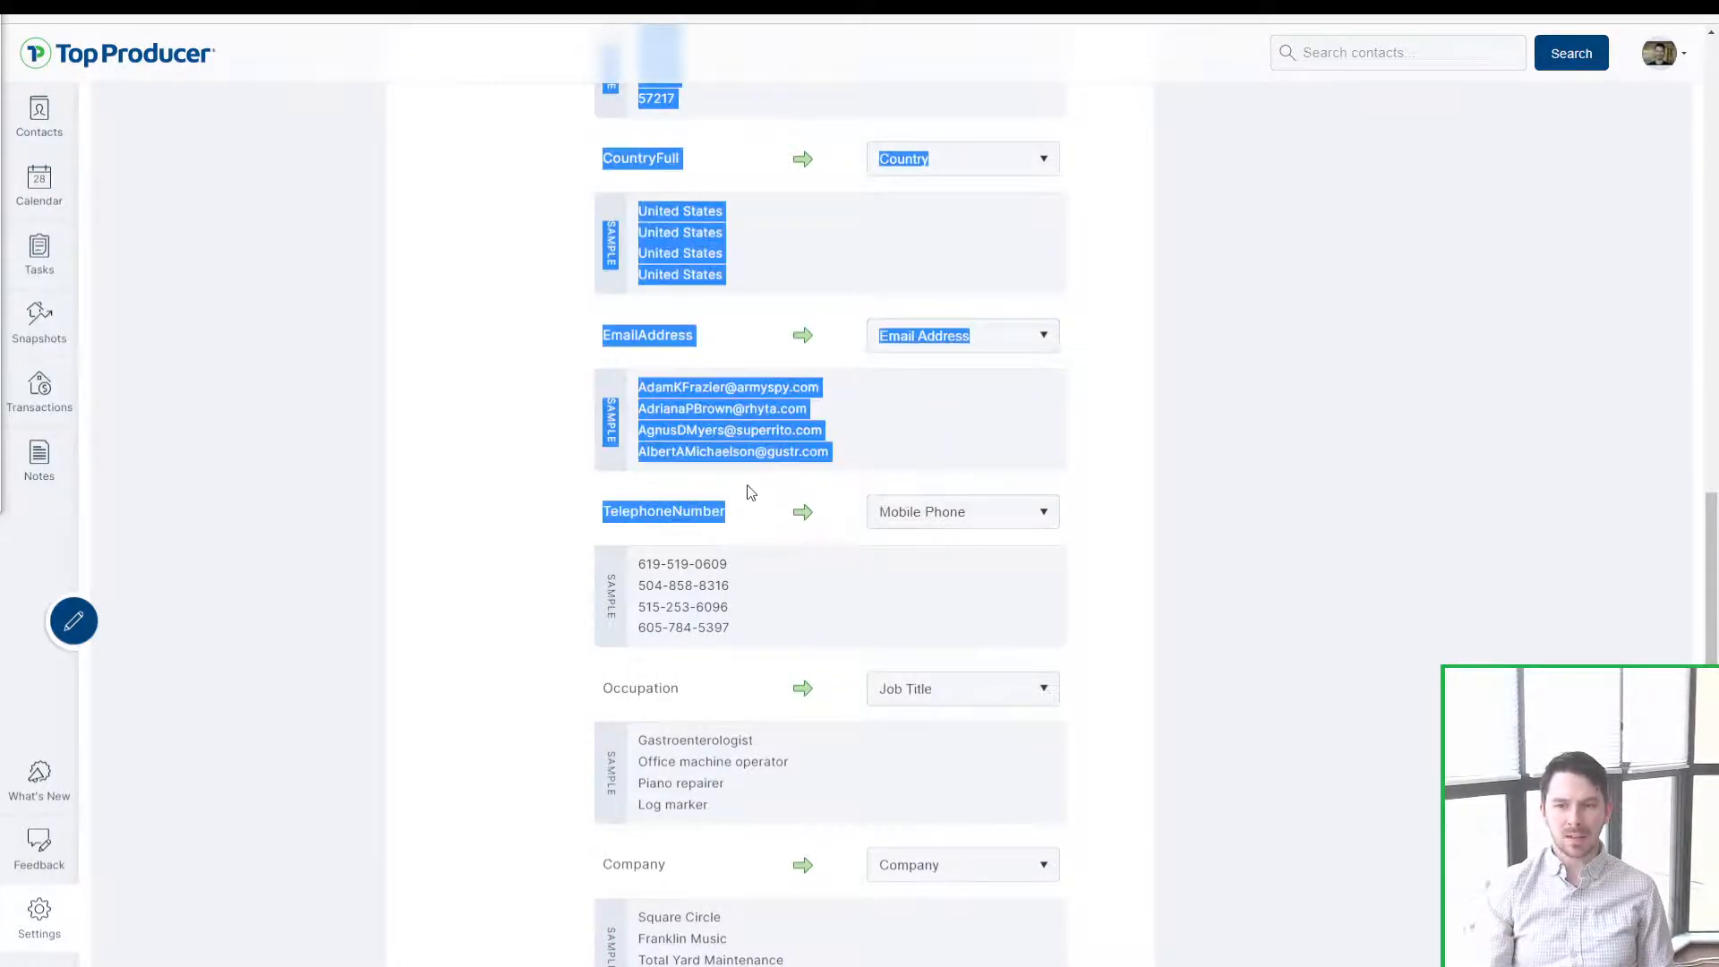
{"action": "left_click", "coordinate": [621, 515]}
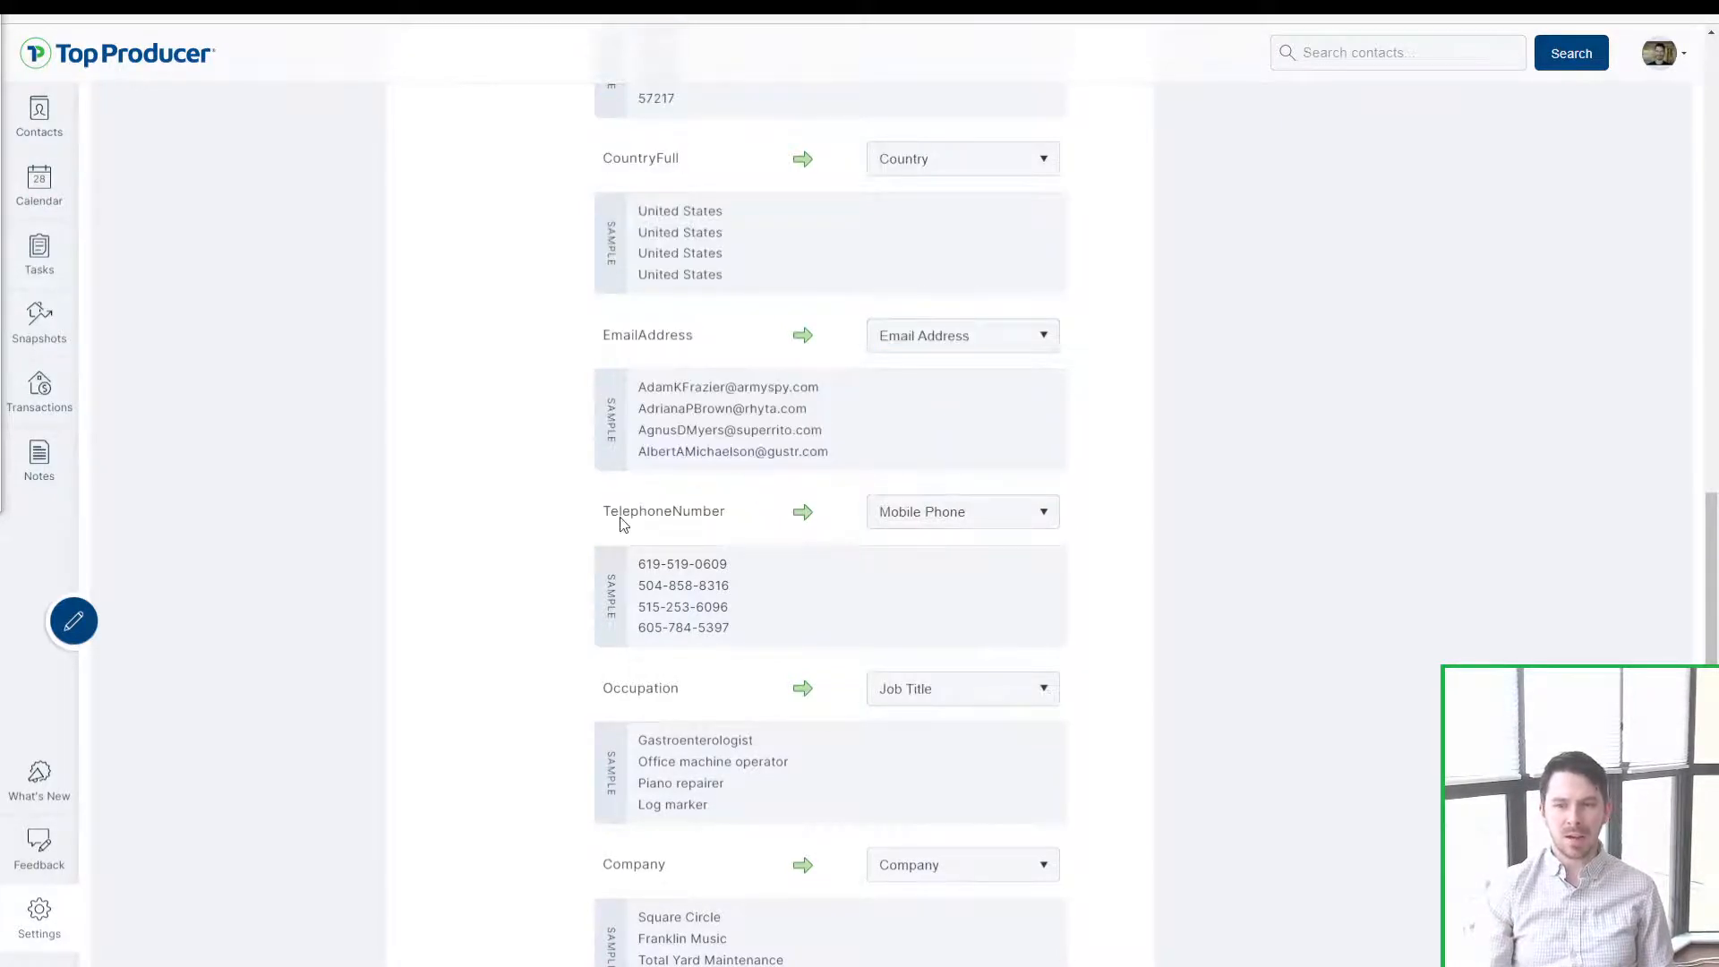
{"action": "left_click", "coordinate": [908, 342]}
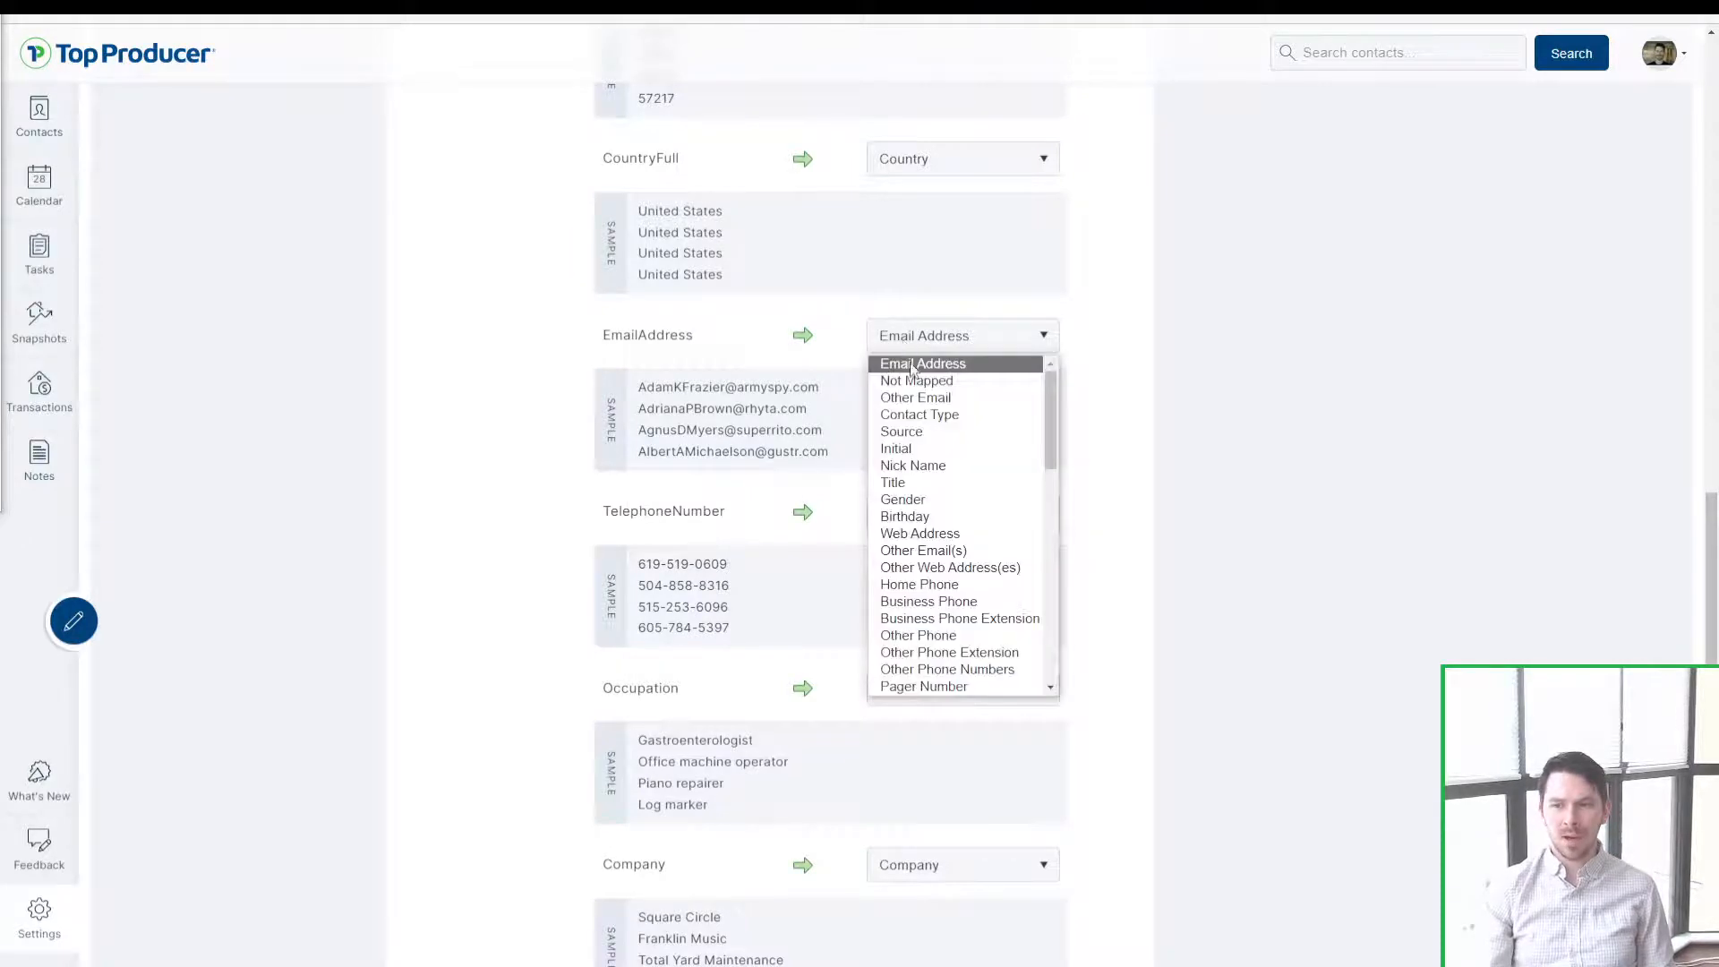
{"action": "left_click", "coordinate": [954, 403]}
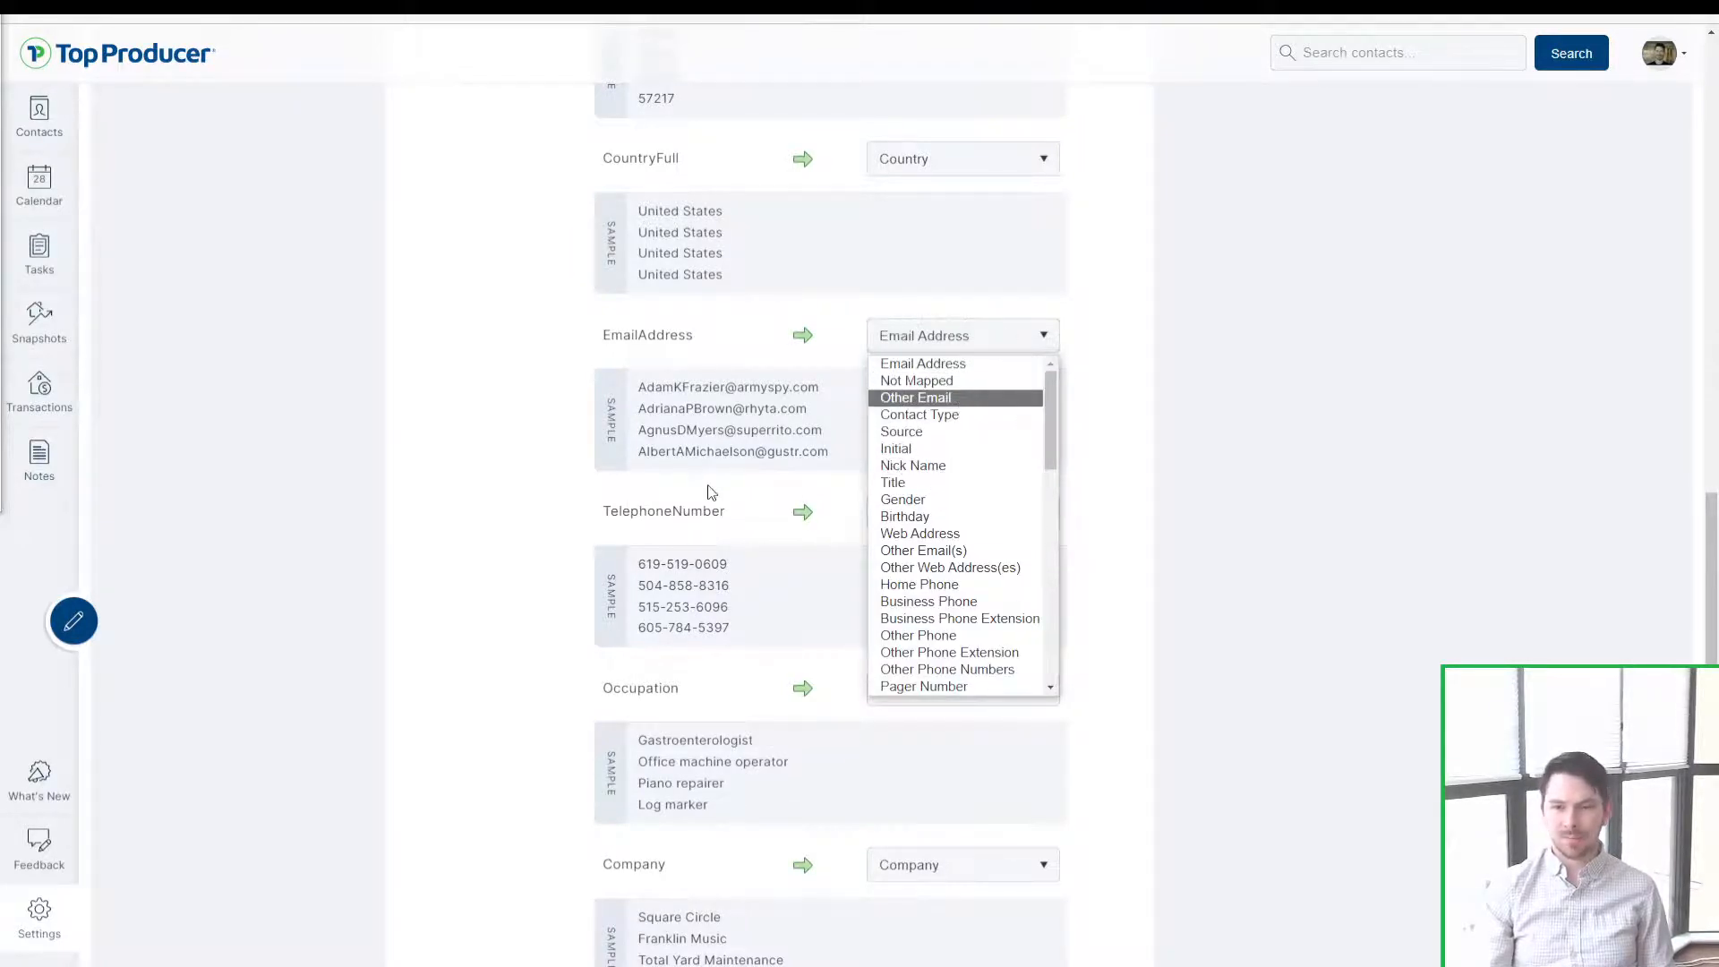
{"action": "left_click_drag", "start_coordinate": [657, 511], "coordinate": [711, 512]}
{"action": "left_click", "coordinate": [697, 558]}
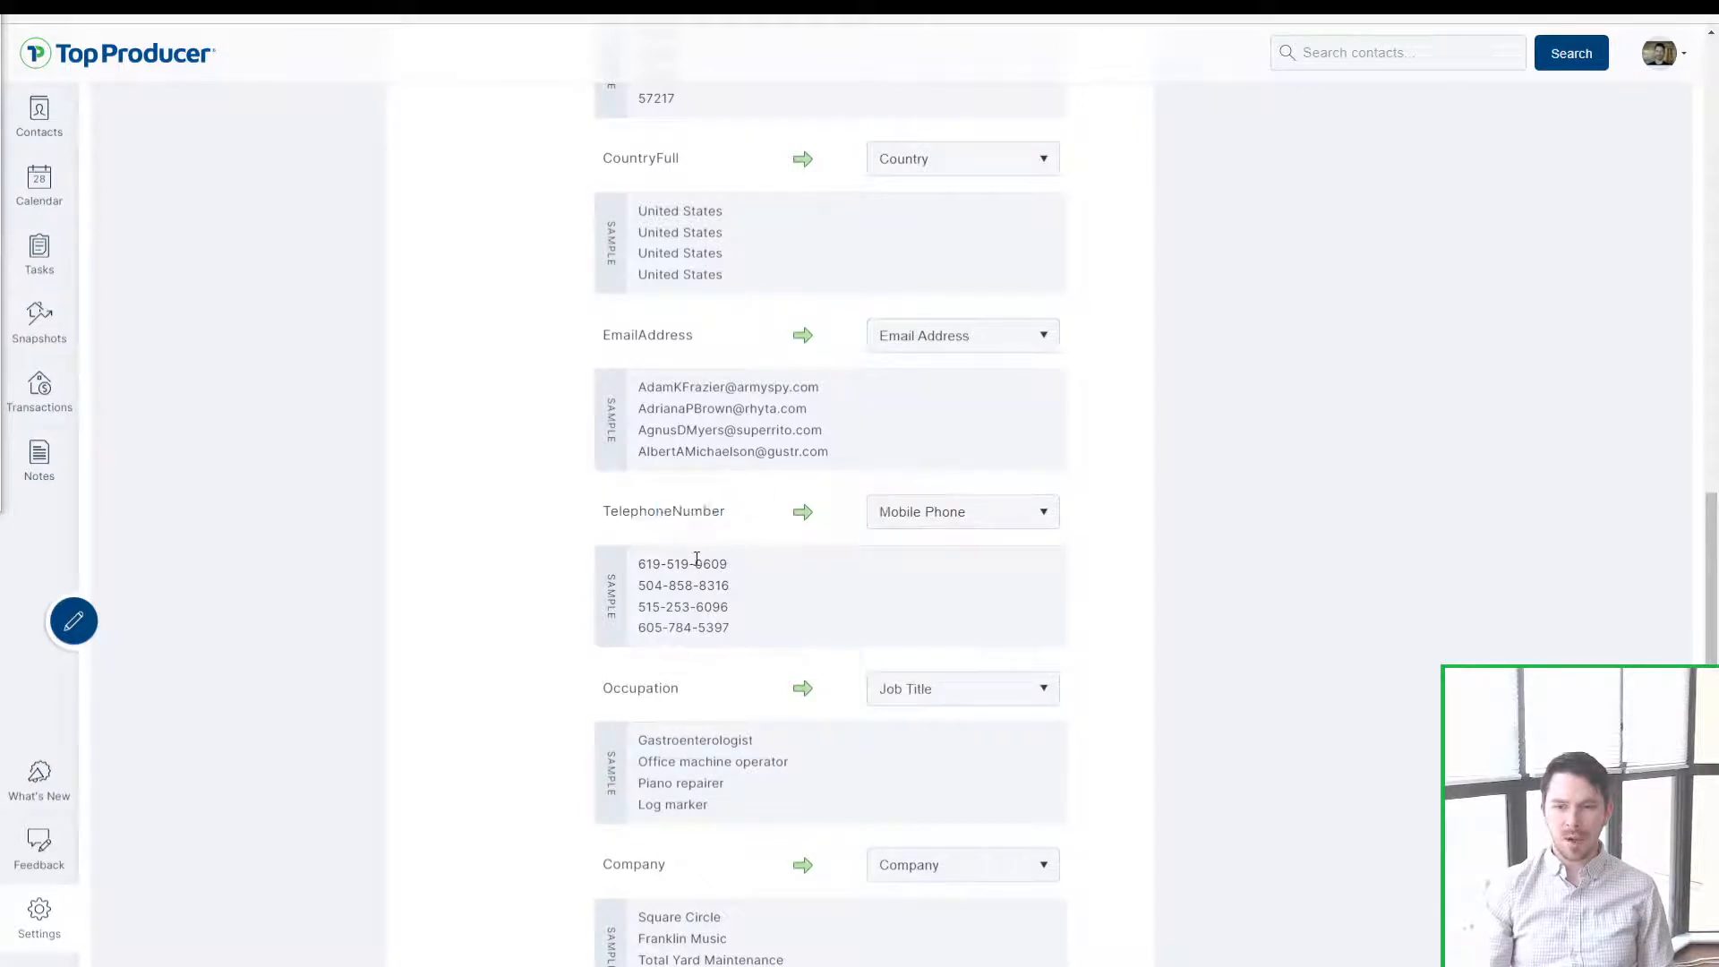
{"action": "left_click", "coordinate": [949, 517]}
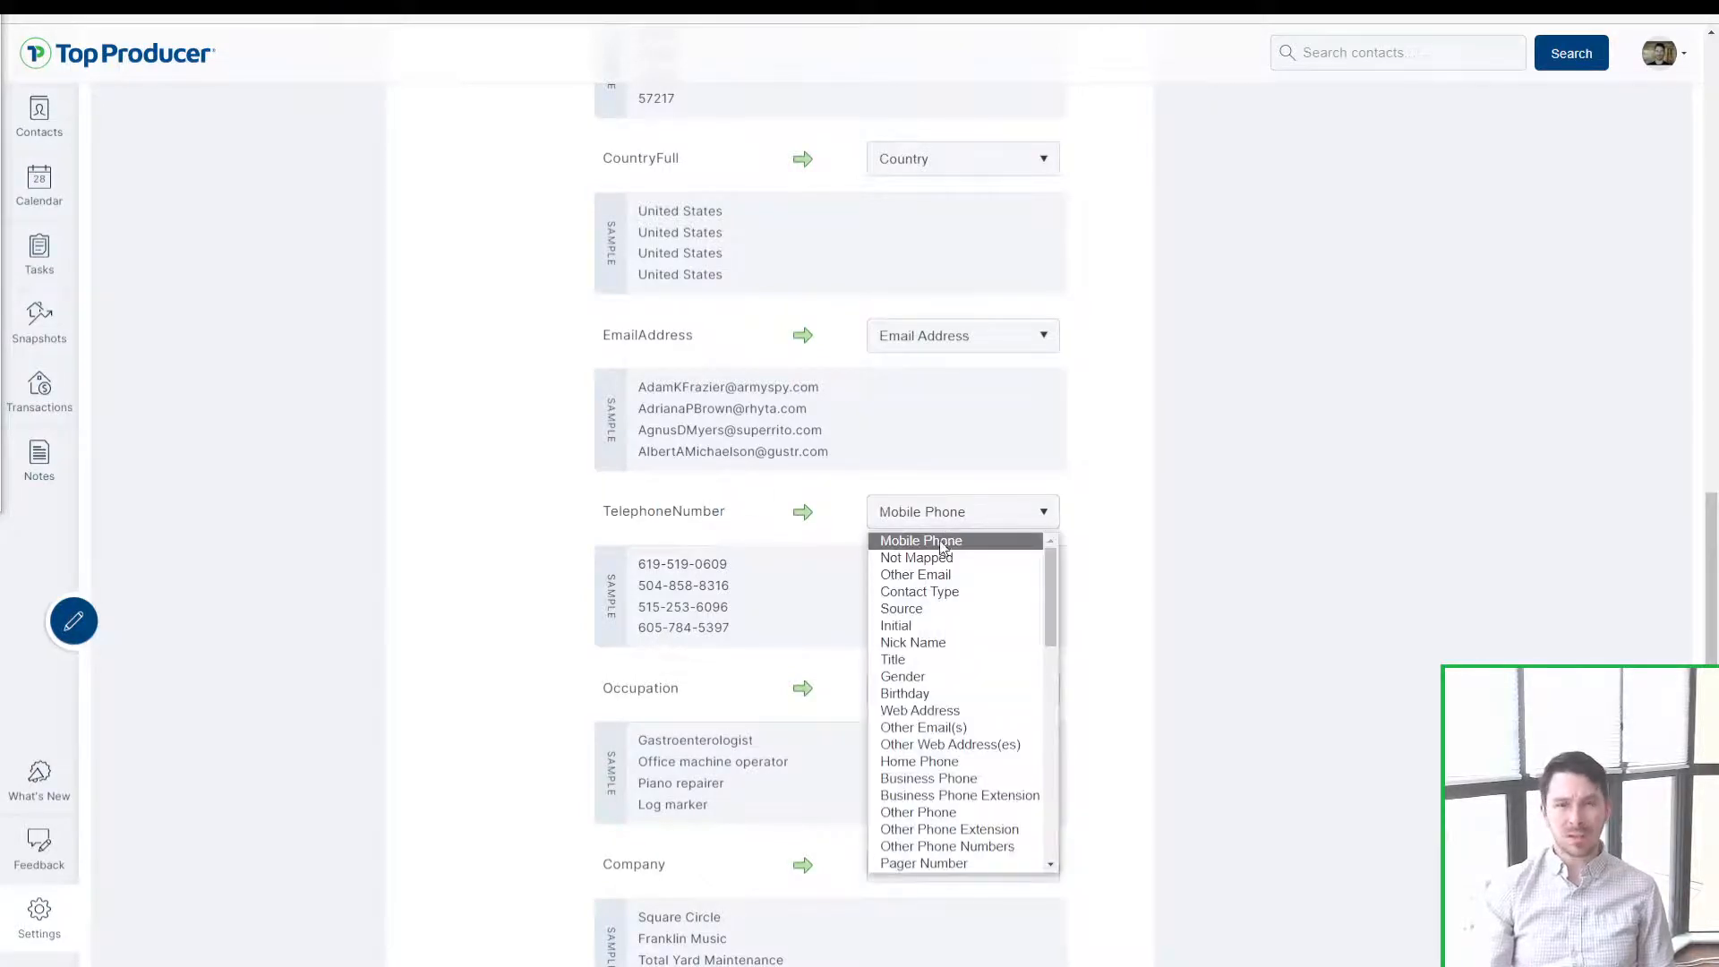
{"action": "left_click", "coordinate": [949, 538]}
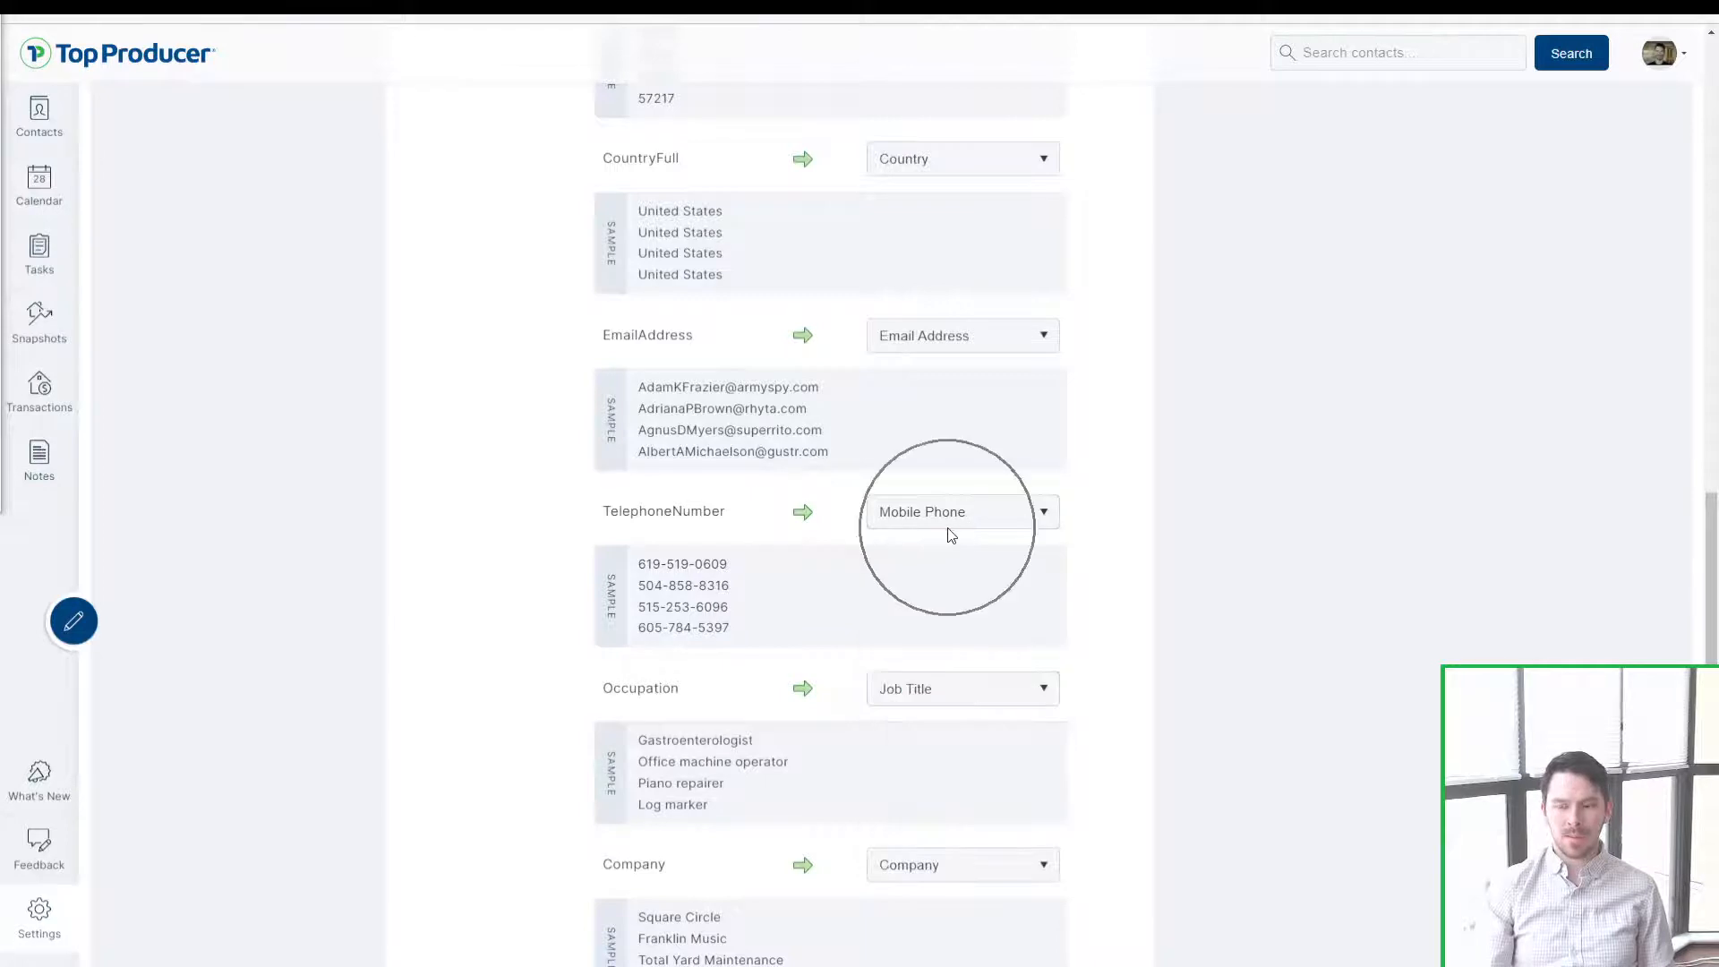
{"action": "left_click", "coordinate": [921, 523]}
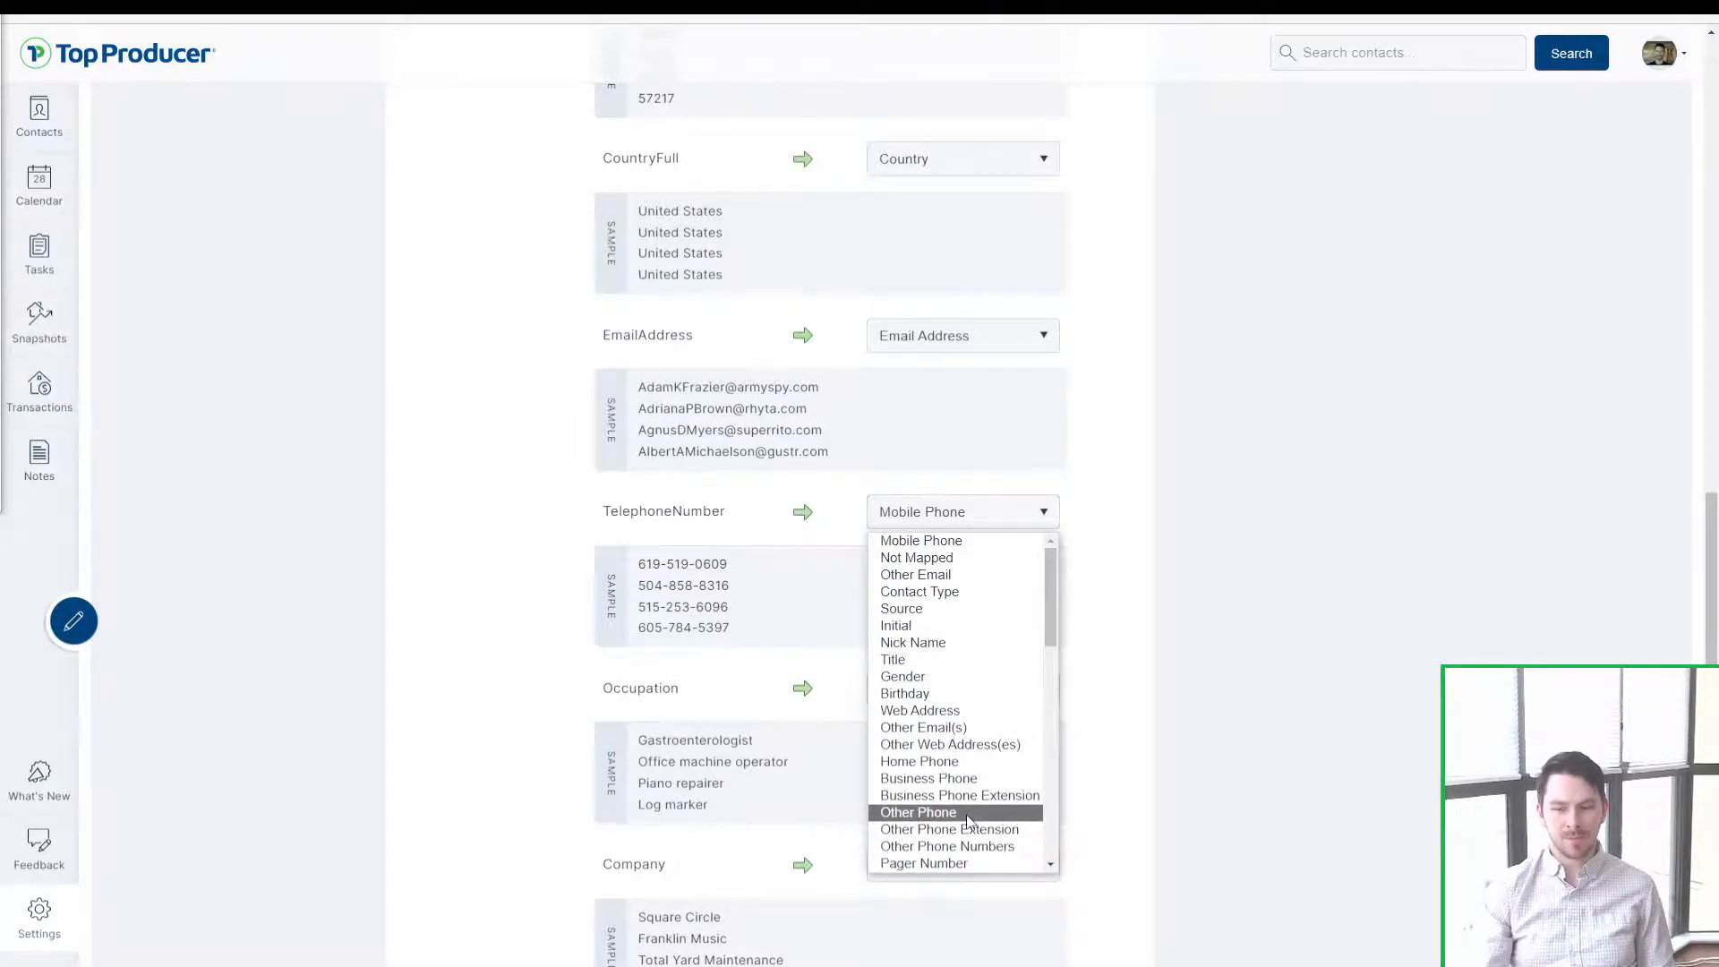
{"action": "left_click", "coordinate": [1117, 741]}
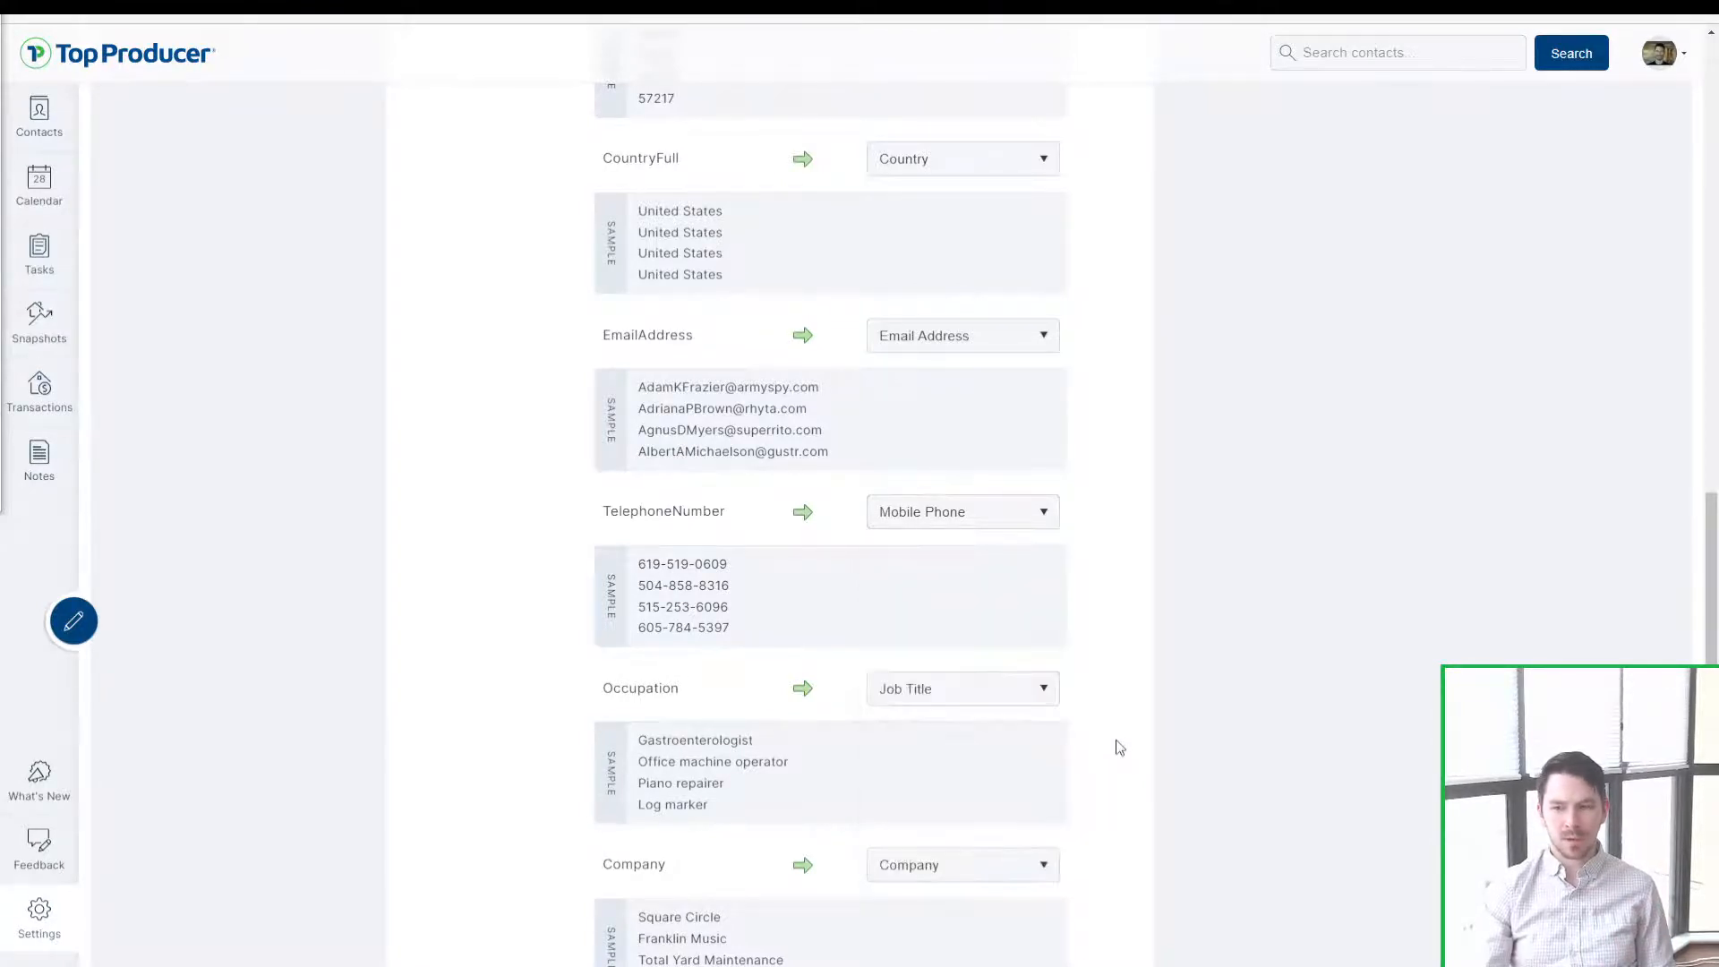
{"action": "triple_click", "coordinate": [726, 693]}
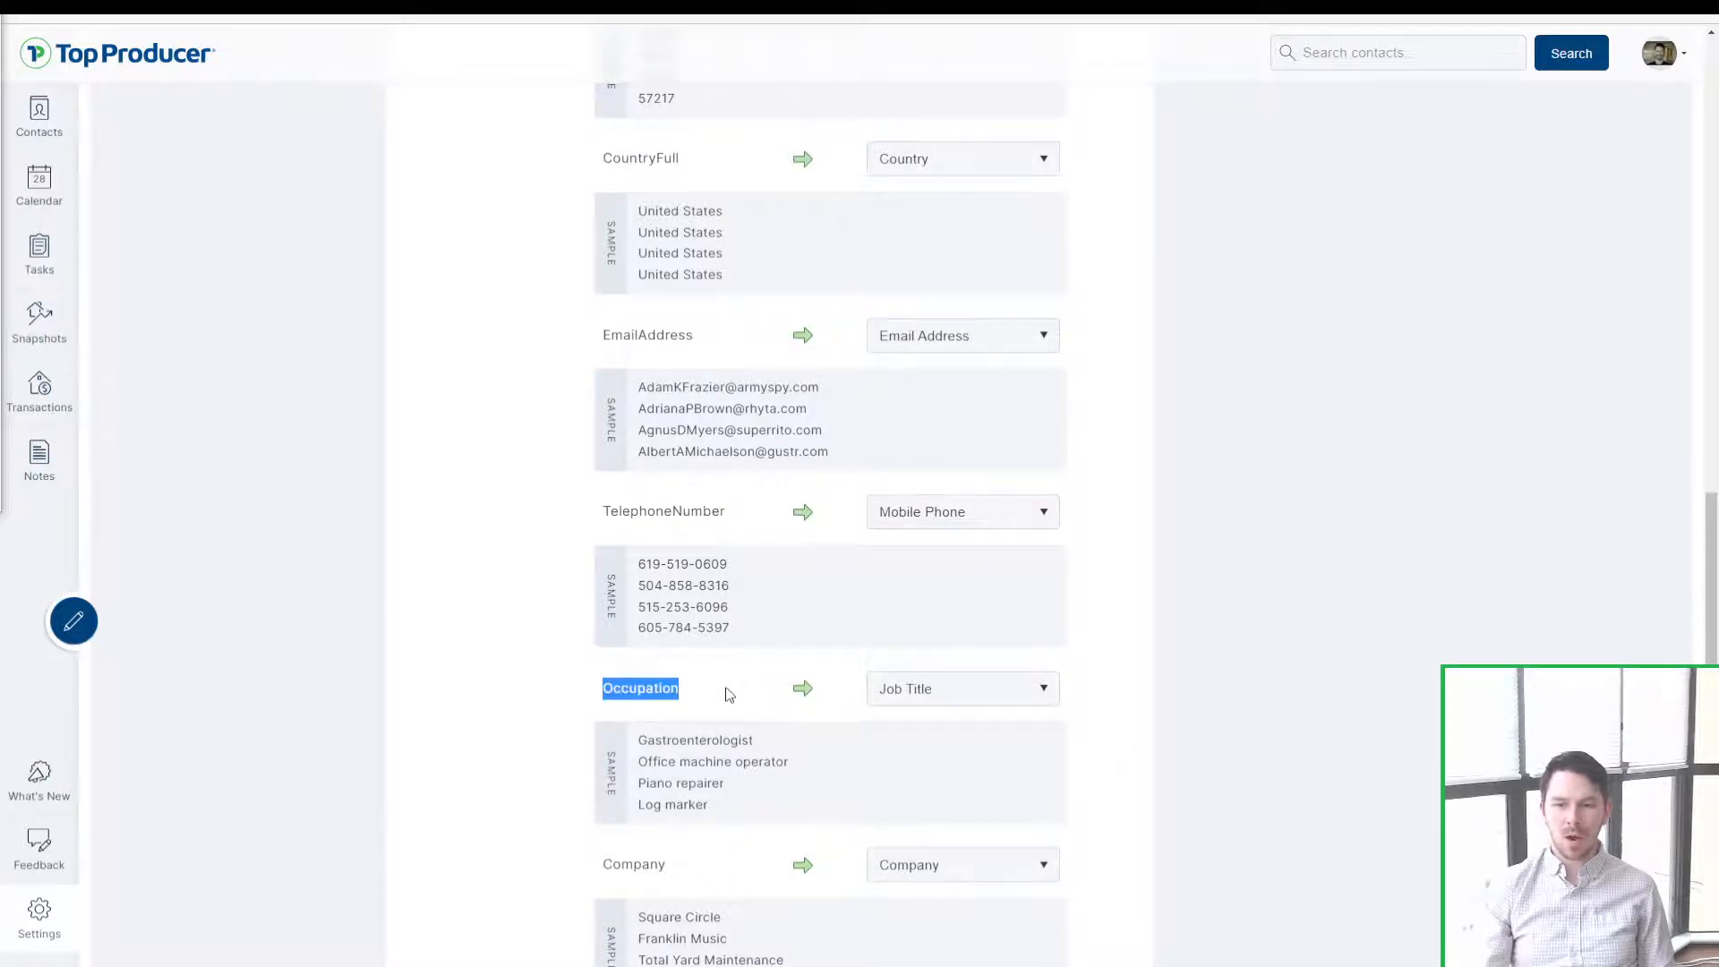
{"action": "left_click", "coordinate": [895, 684]}
{"action": "scroll", "coordinate": [900, 705], "scroll_direction": "down", "scroll_amount": 2}
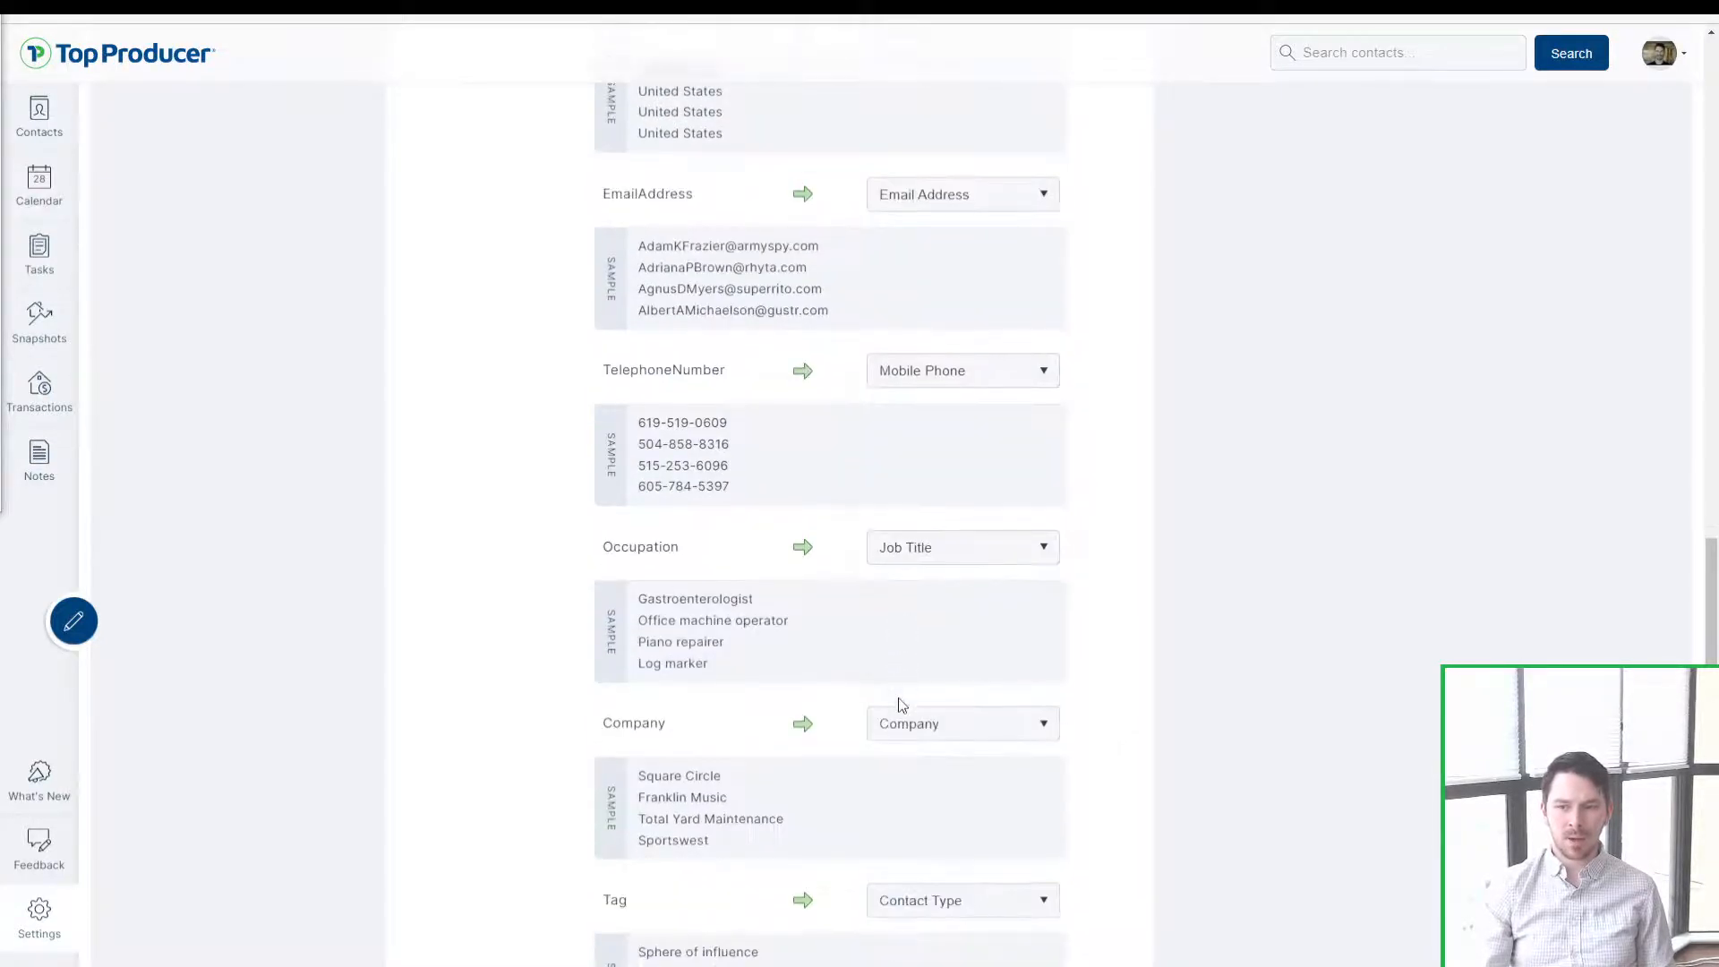
{"action": "scroll", "coordinate": [886, 704], "scroll_direction": "down", "scroll_amount": 2}
{"action": "left_click", "coordinate": [934, 606]}
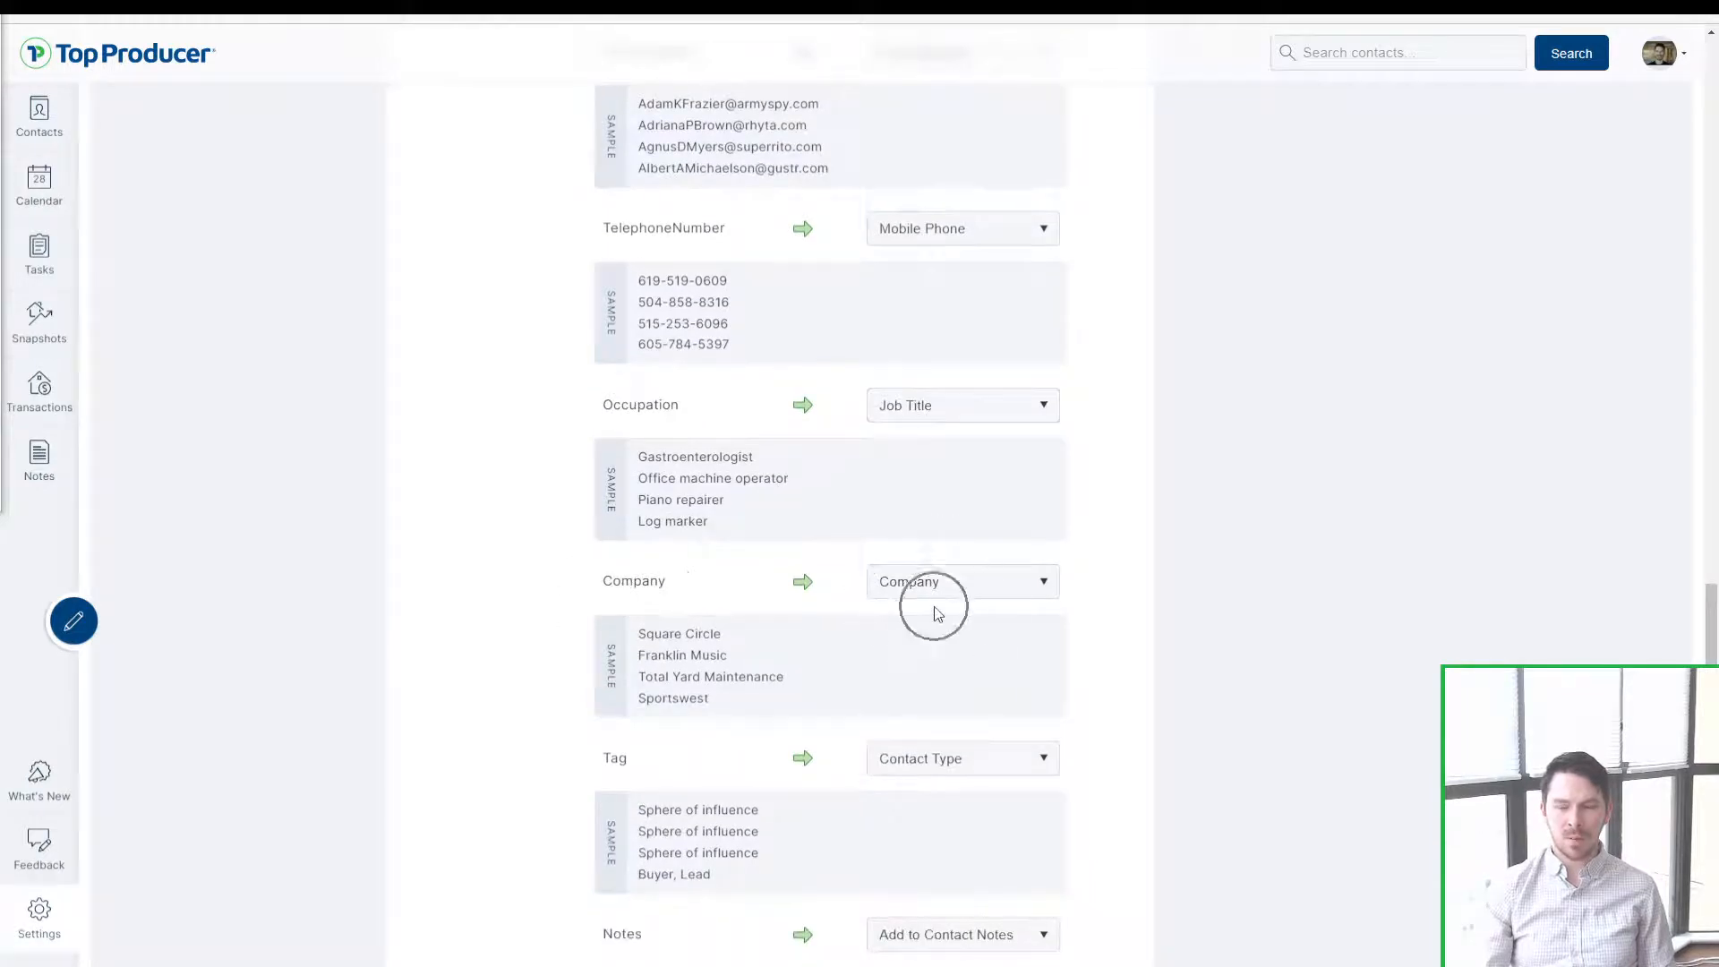
{"action": "triple_click", "coordinate": [619, 631]}
{"action": "left_click", "coordinate": [653, 660]}
{"action": "scroll", "coordinate": [673, 663], "scroll_direction": "down", "scroll_amount": 3}
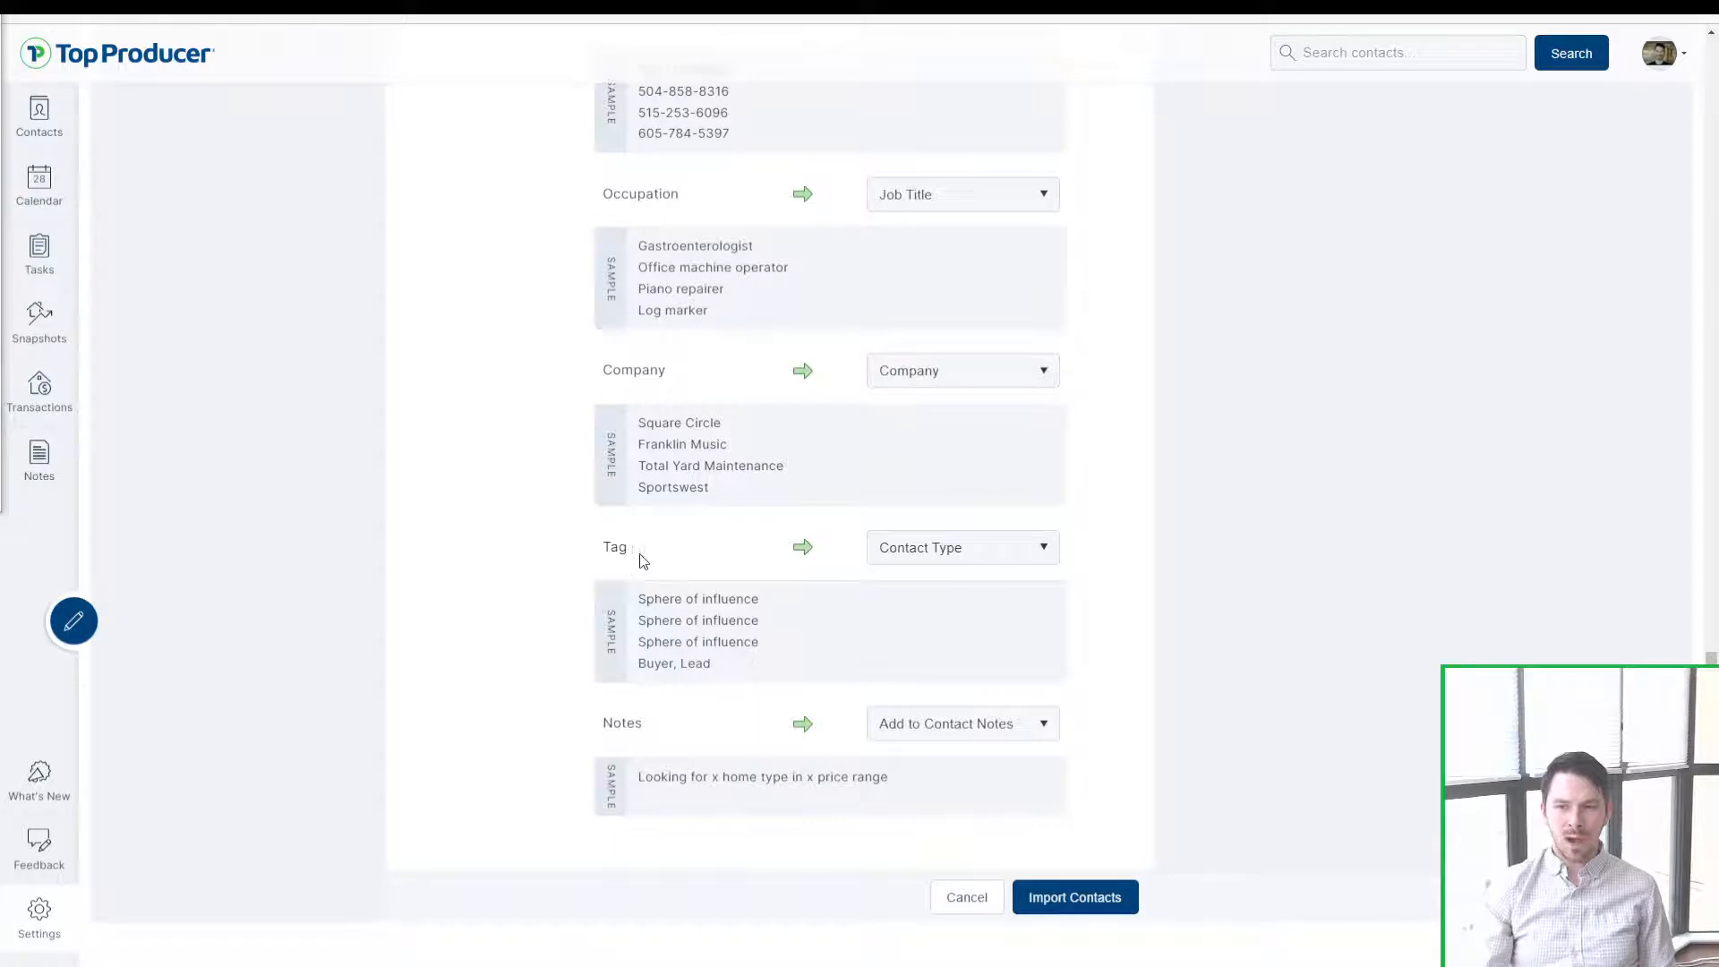
{"action": "left_click_drag", "start_coordinate": [639, 553], "coordinate": [604, 549]}
{"action": "left_click", "coordinate": [624, 571]}
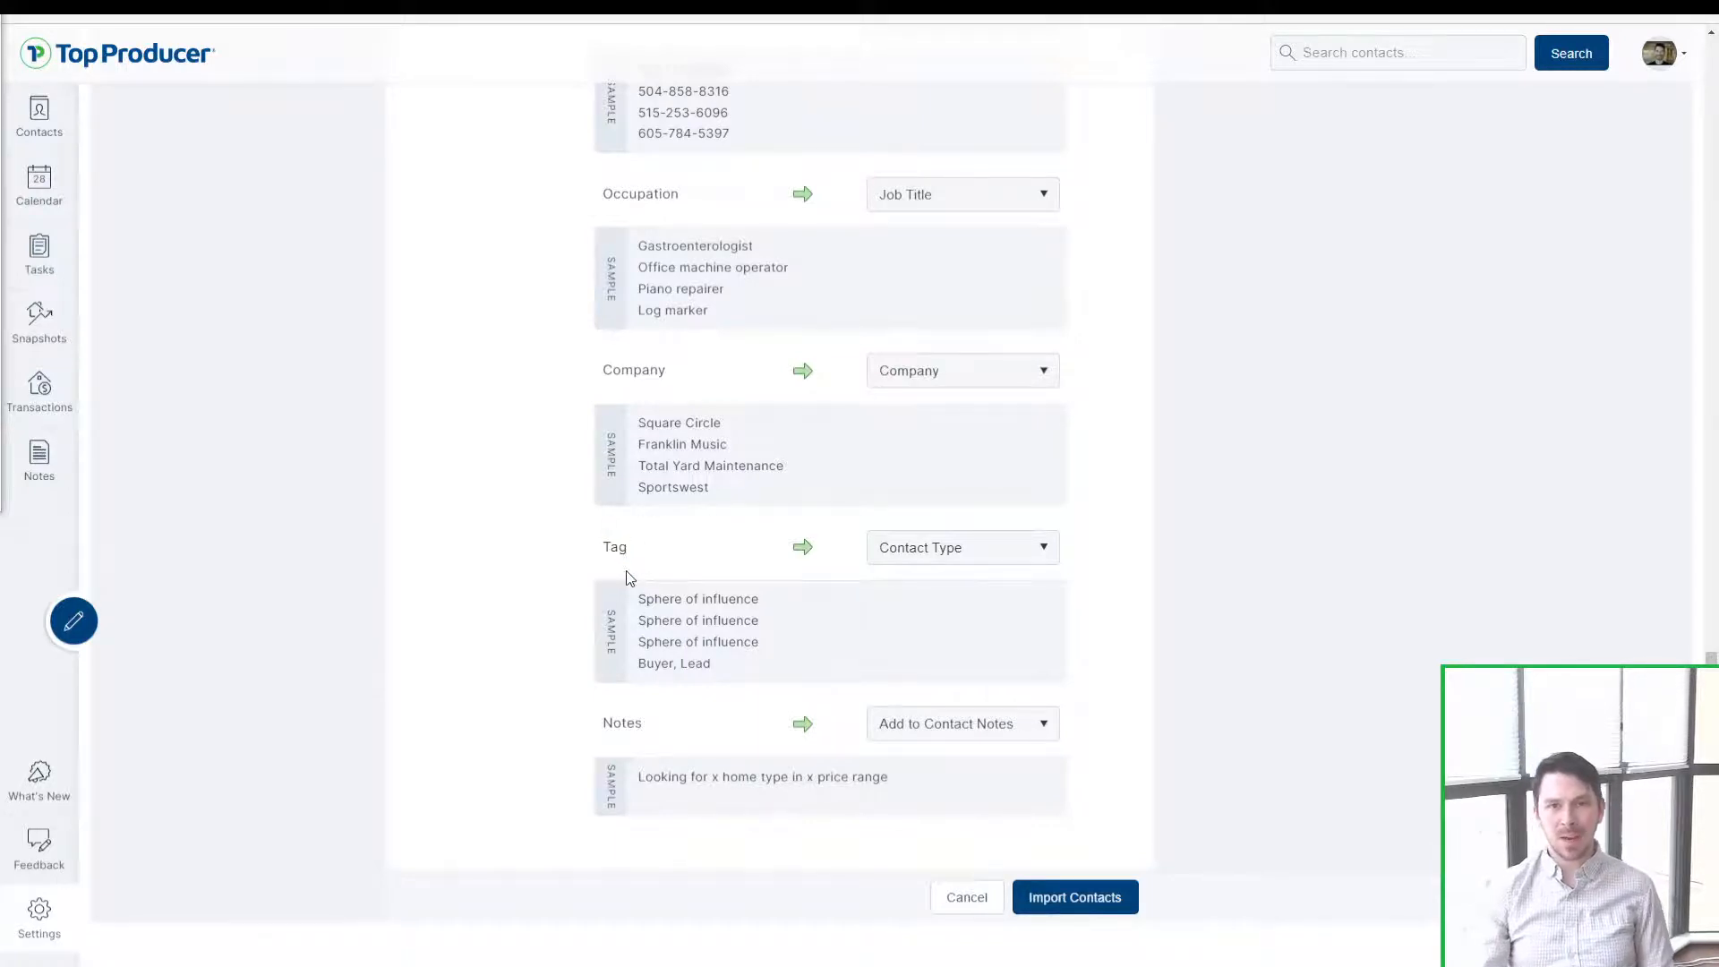
{"action": "left_click", "coordinate": [917, 564]}
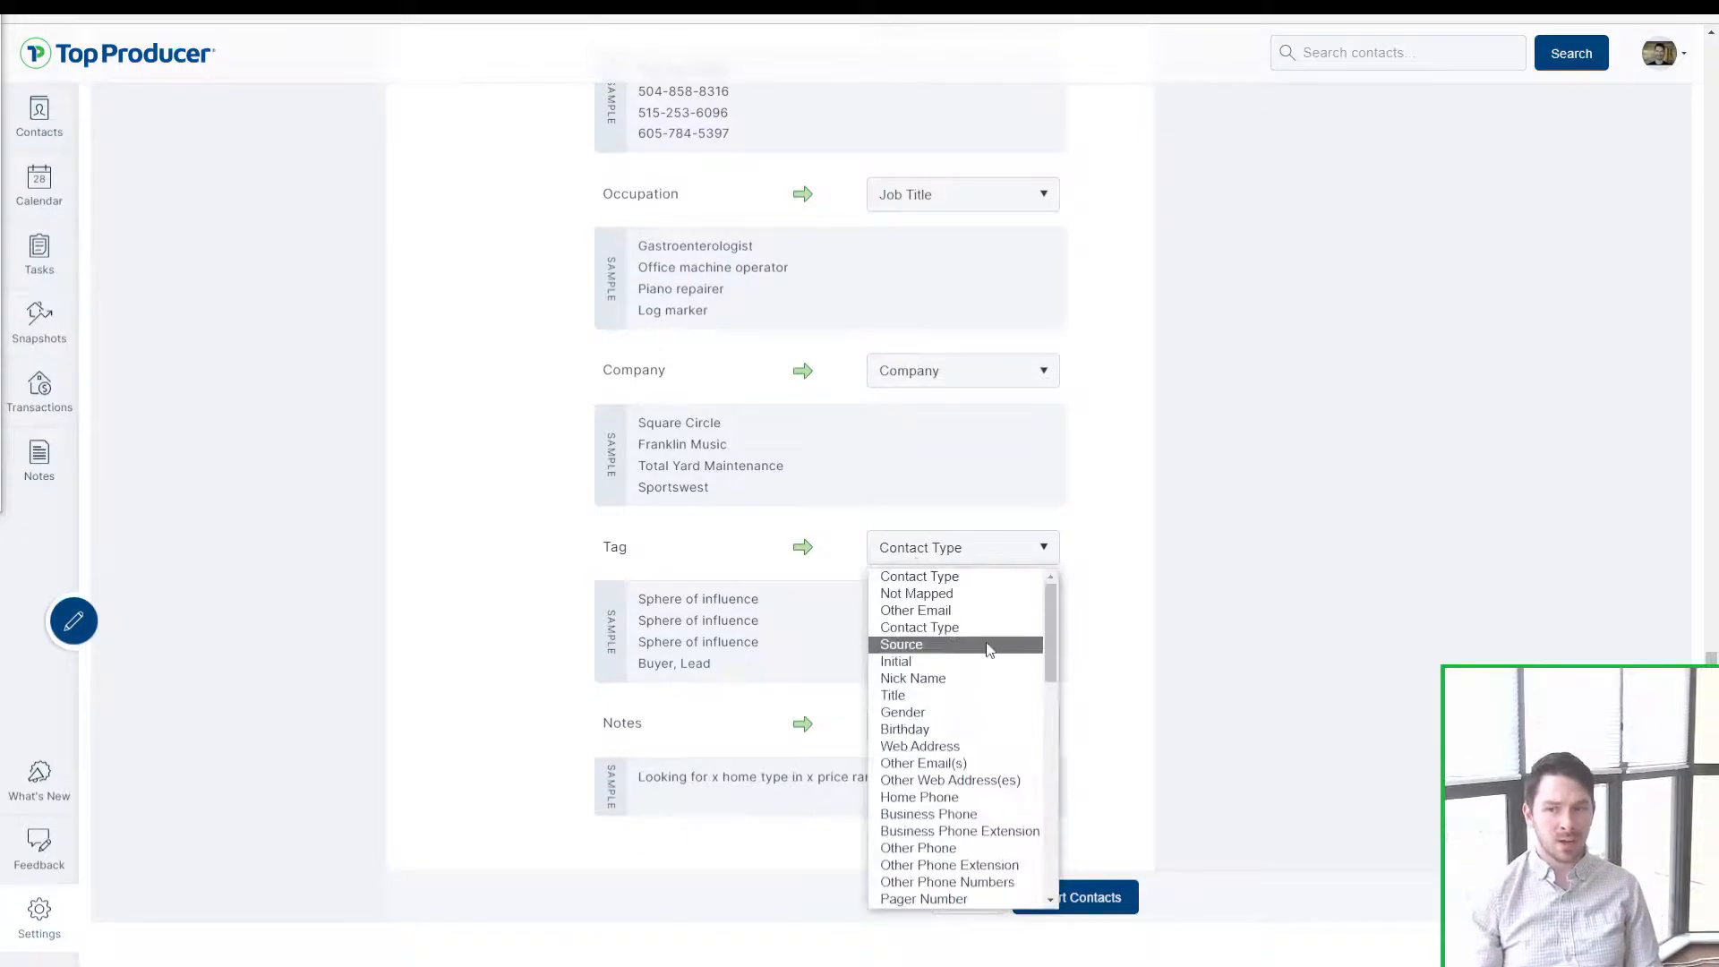
{"action": "left_click", "coordinate": [566, 690]}
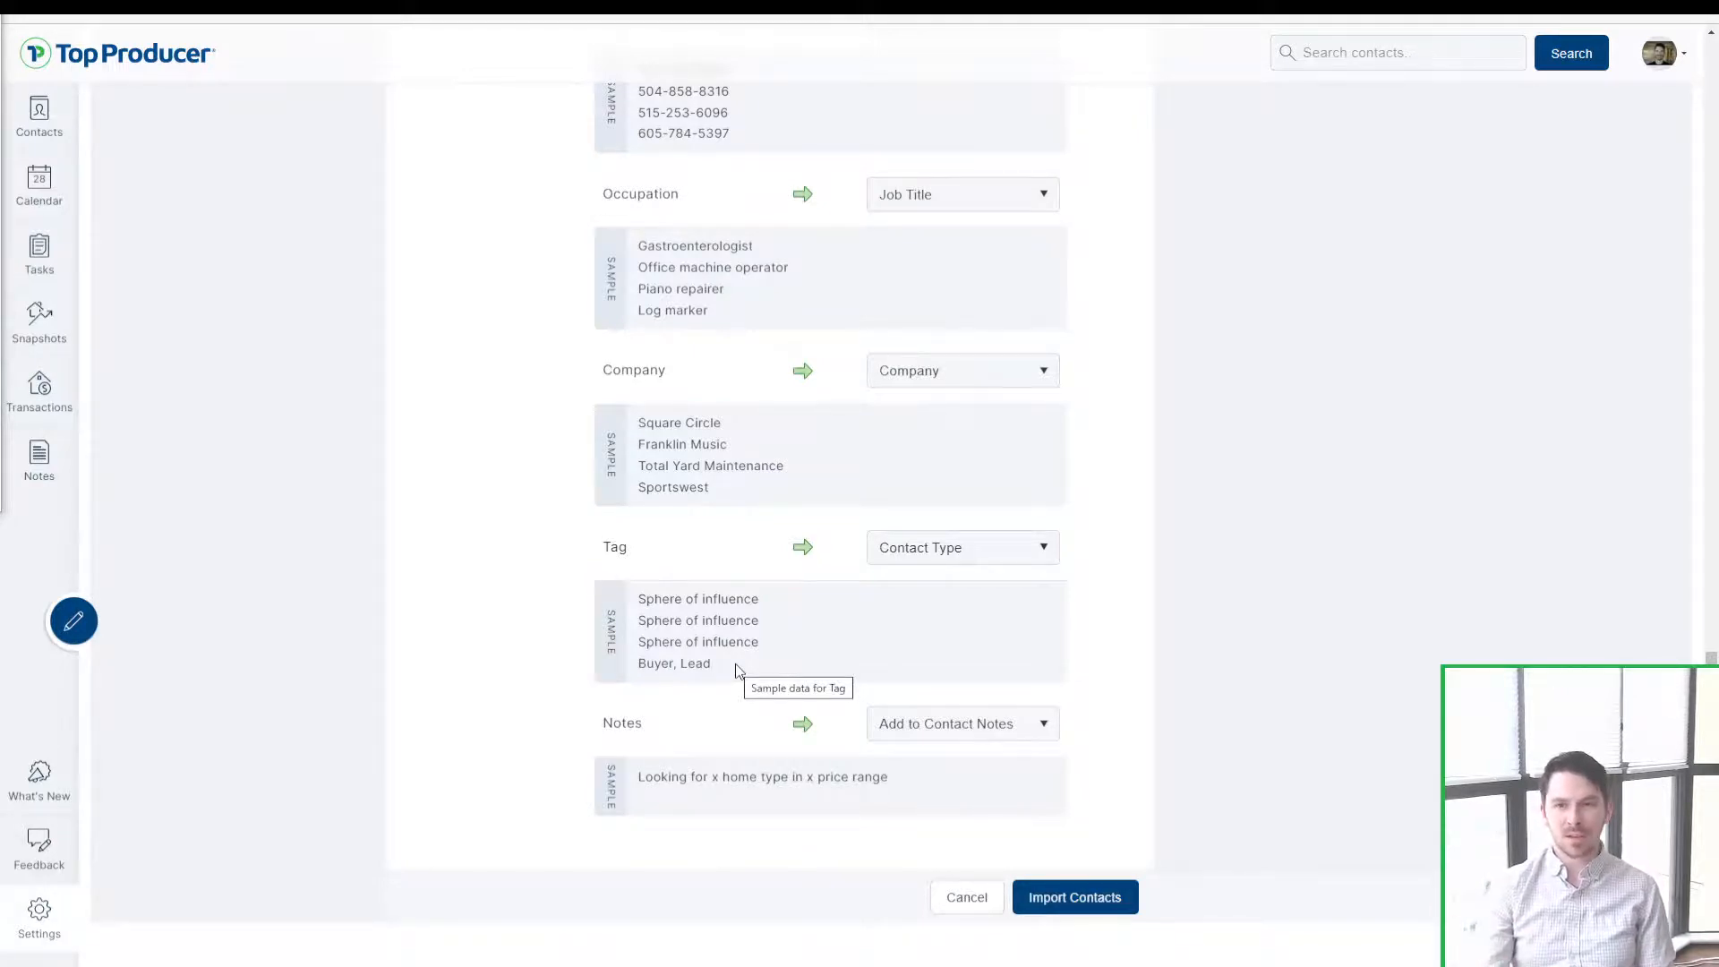
{"action": "left_click_drag", "start_coordinate": [737, 664], "coordinate": [636, 595]}
{"action": "left_click", "coordinate": [890, 576]}
{"action": "left_click", "coordinate": [926, 561]}
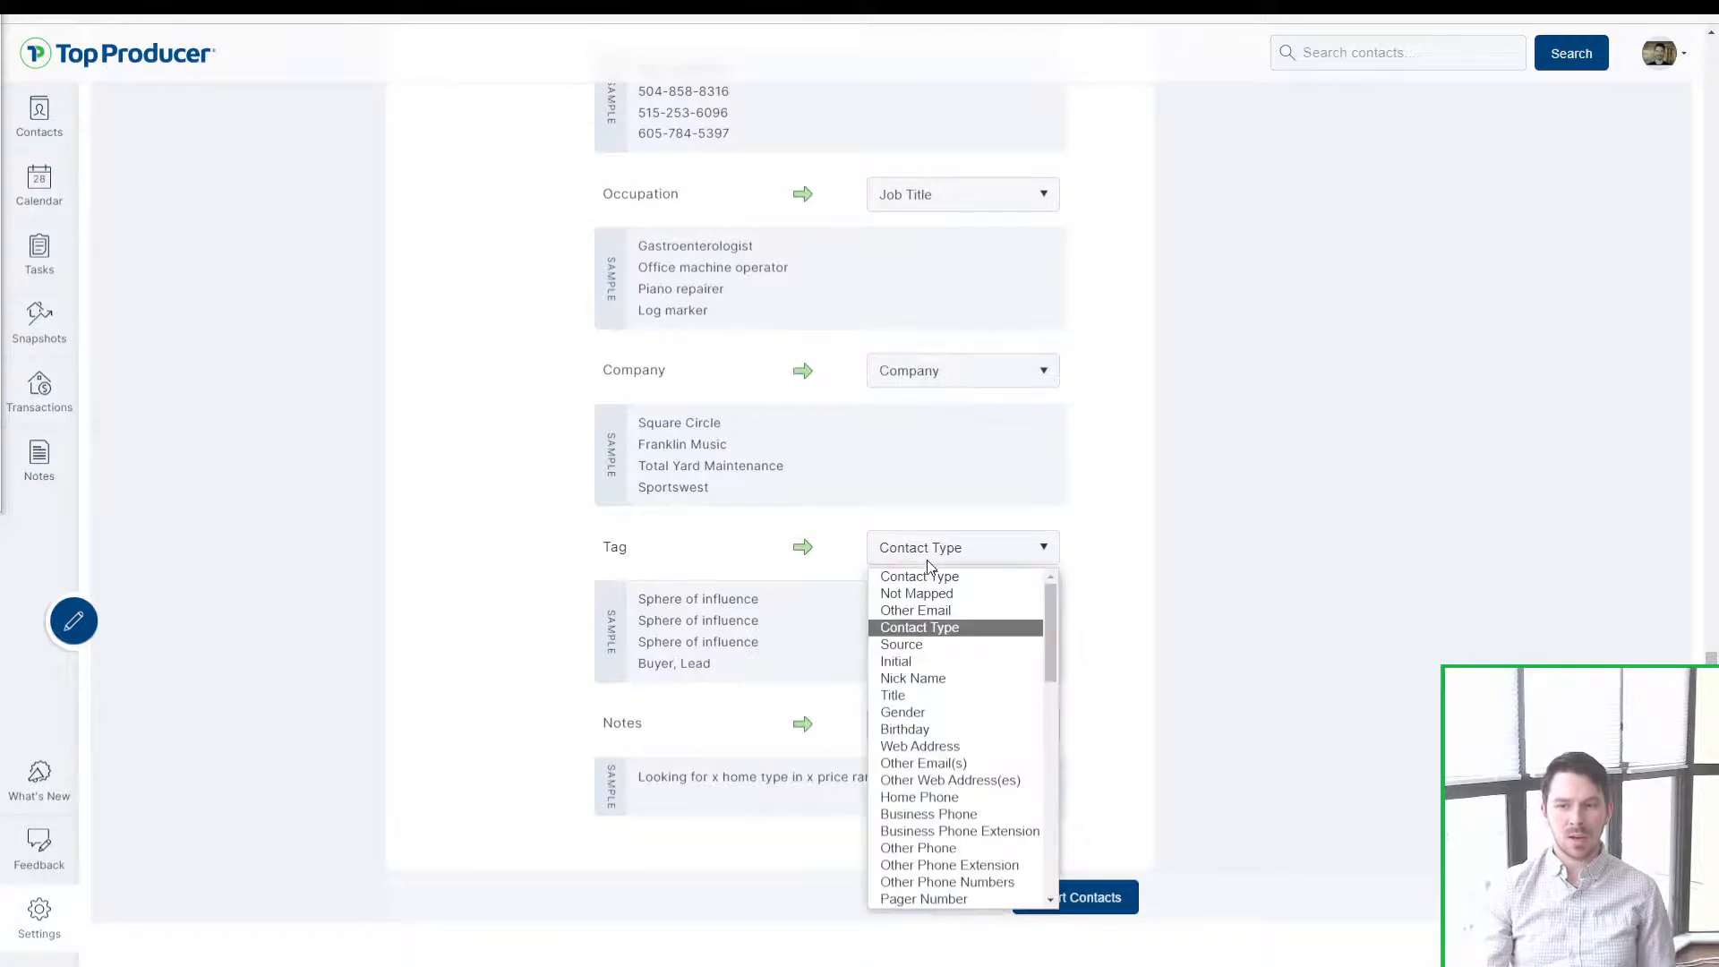
{"action": "left_click", "coordinate": [939, 632]}
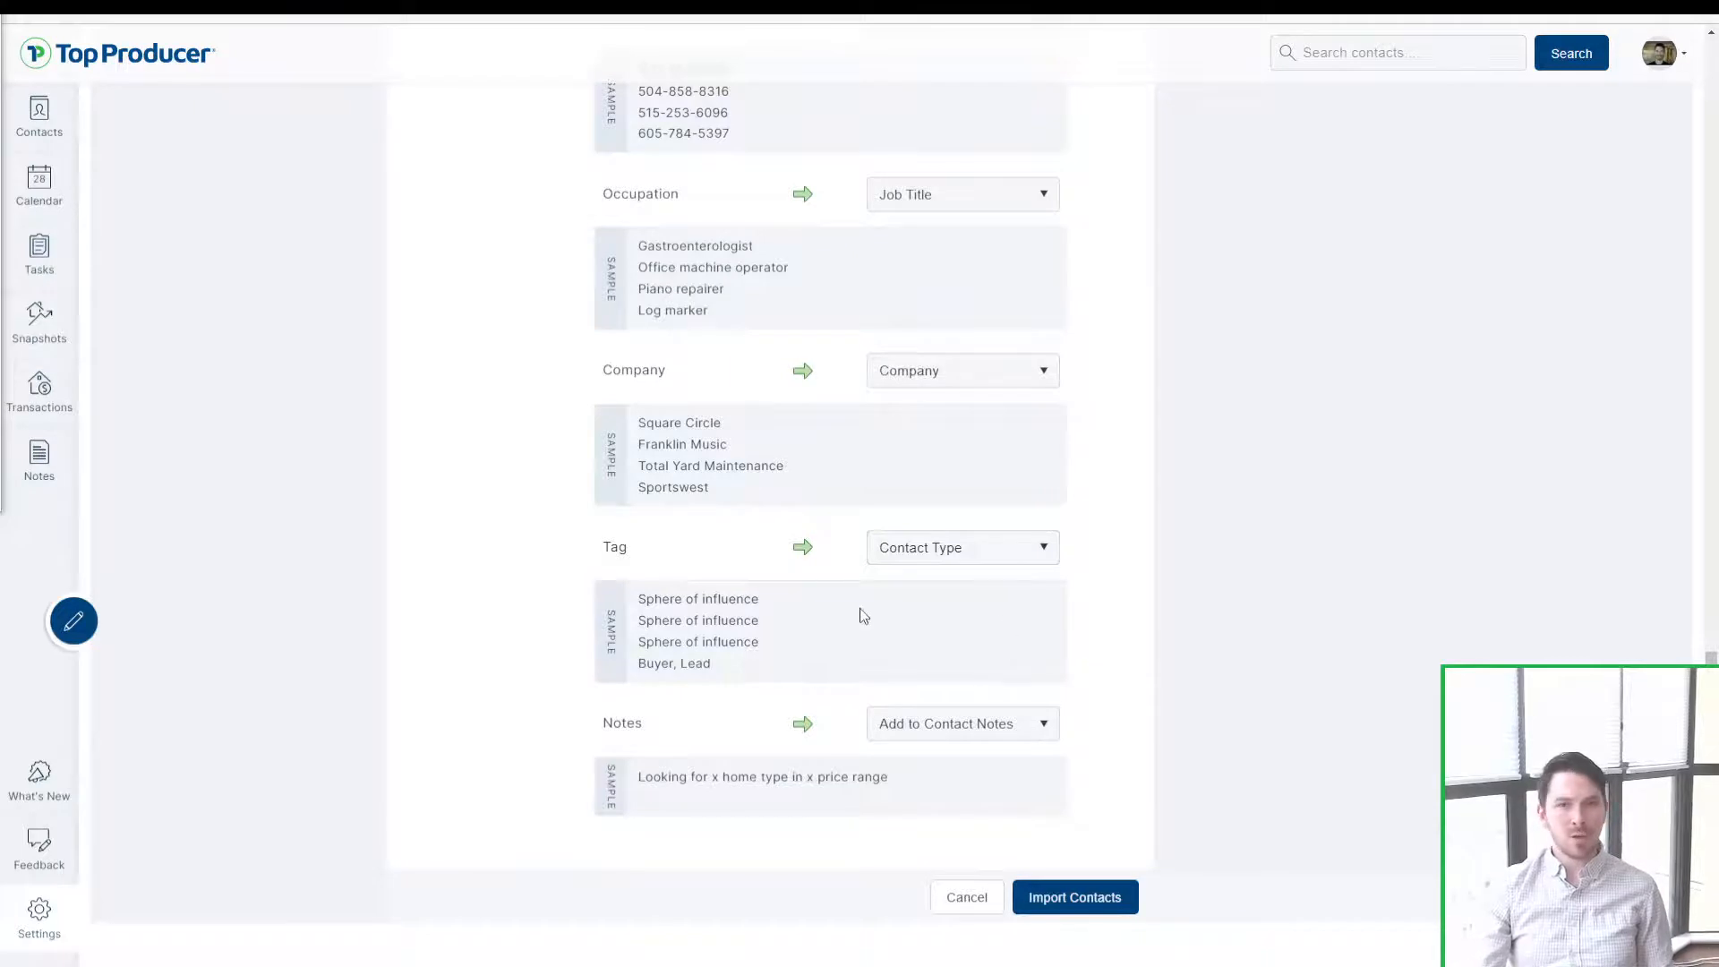
{"action": "left_click", "coordinate": [936, 548]}
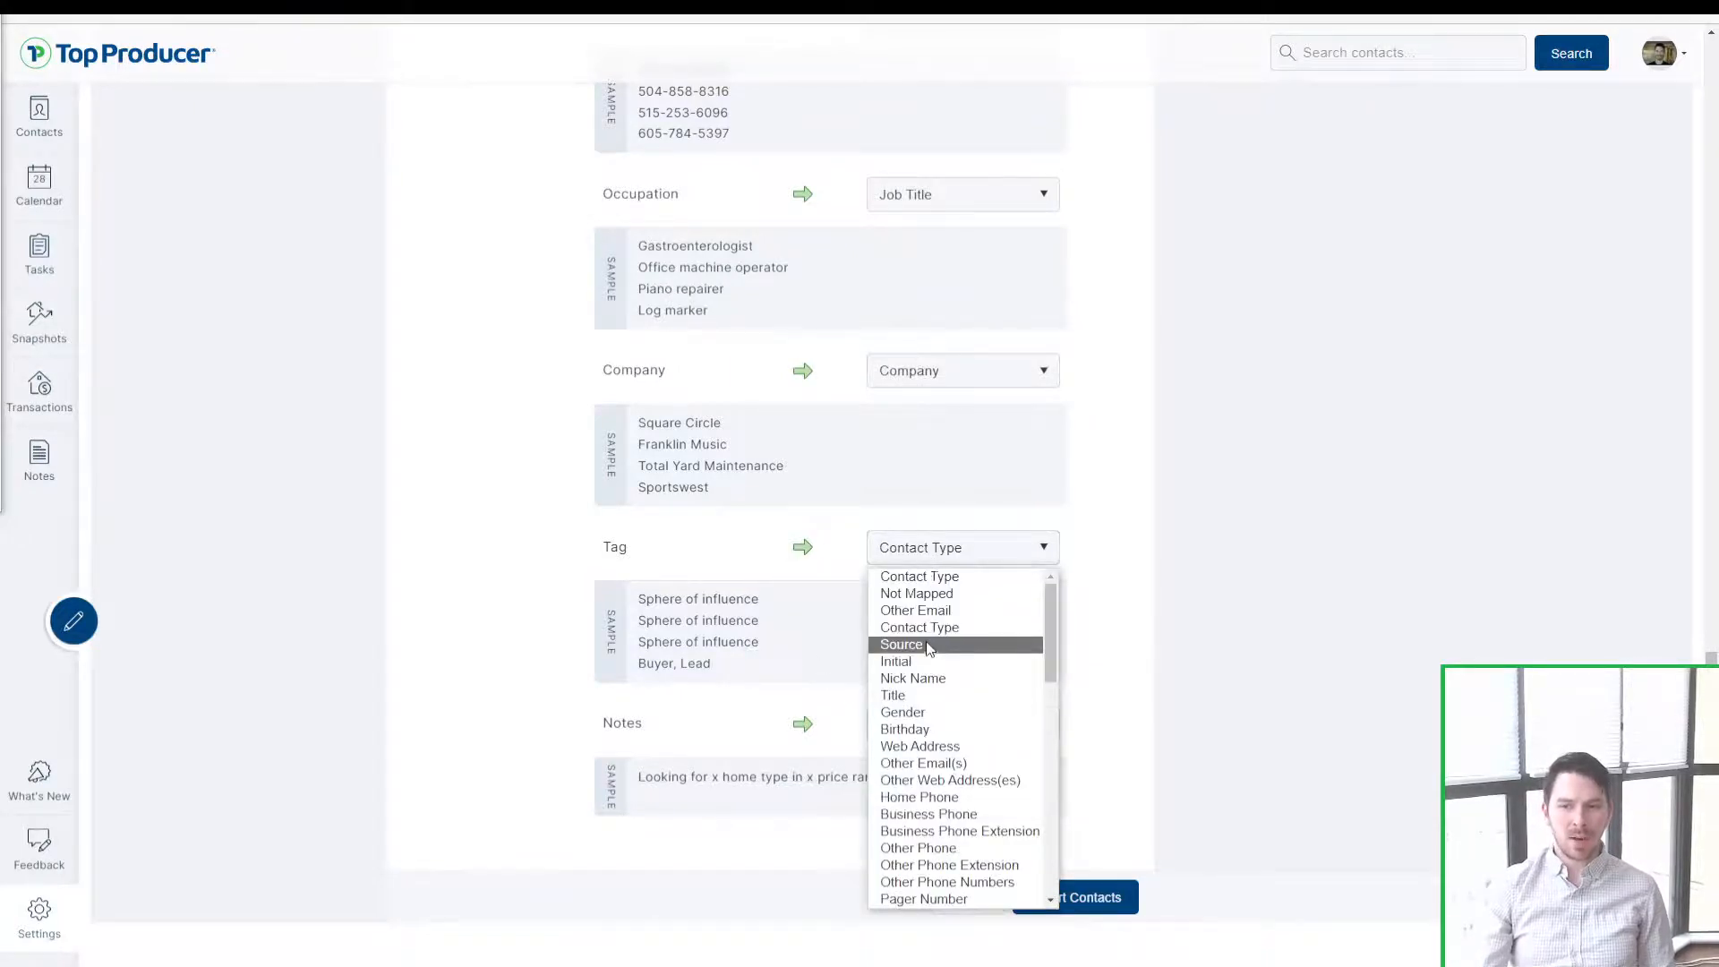
{"action": "left_click", "coordinate": [931, 629]}
{"action": "left_click", "coordinate": [937, 573]}
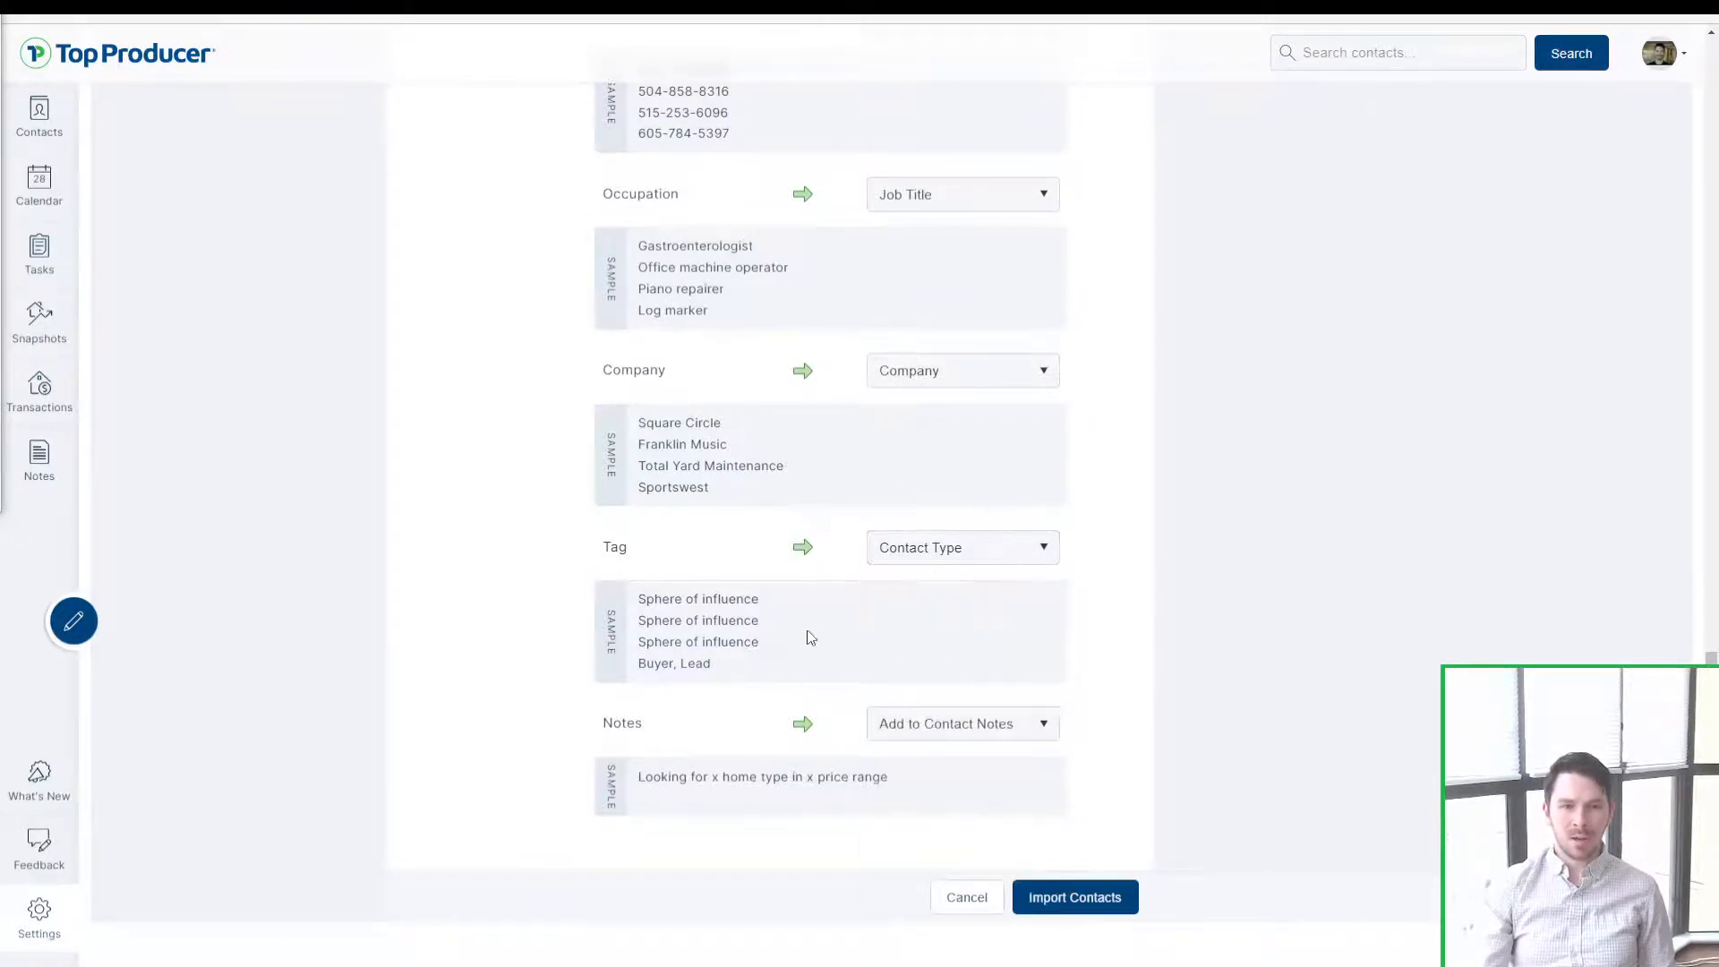
{"action": "left_click_drag", "start_coordinate": [722, 668], "coordinate": [634, 607]}
{"action": "left_click", "coordinate": [641, 631]}
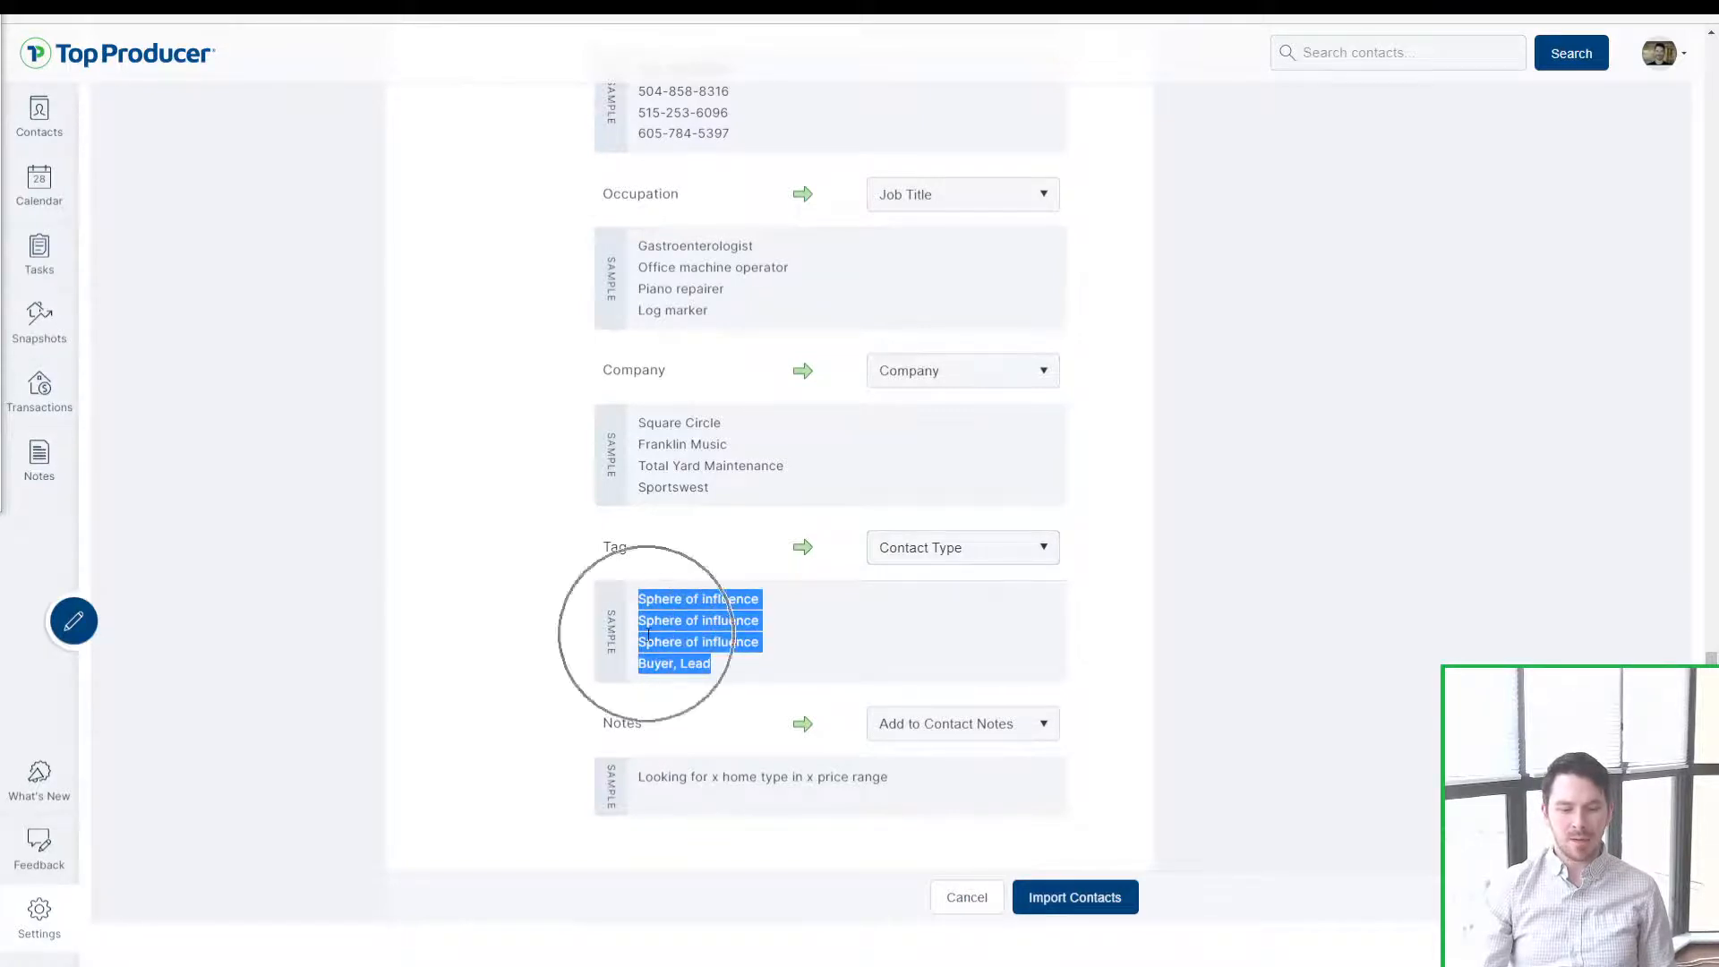
{"action": "scroll", "coordinate": [816, 253], "scroll_direction": "up", "scroll_amount": 20}
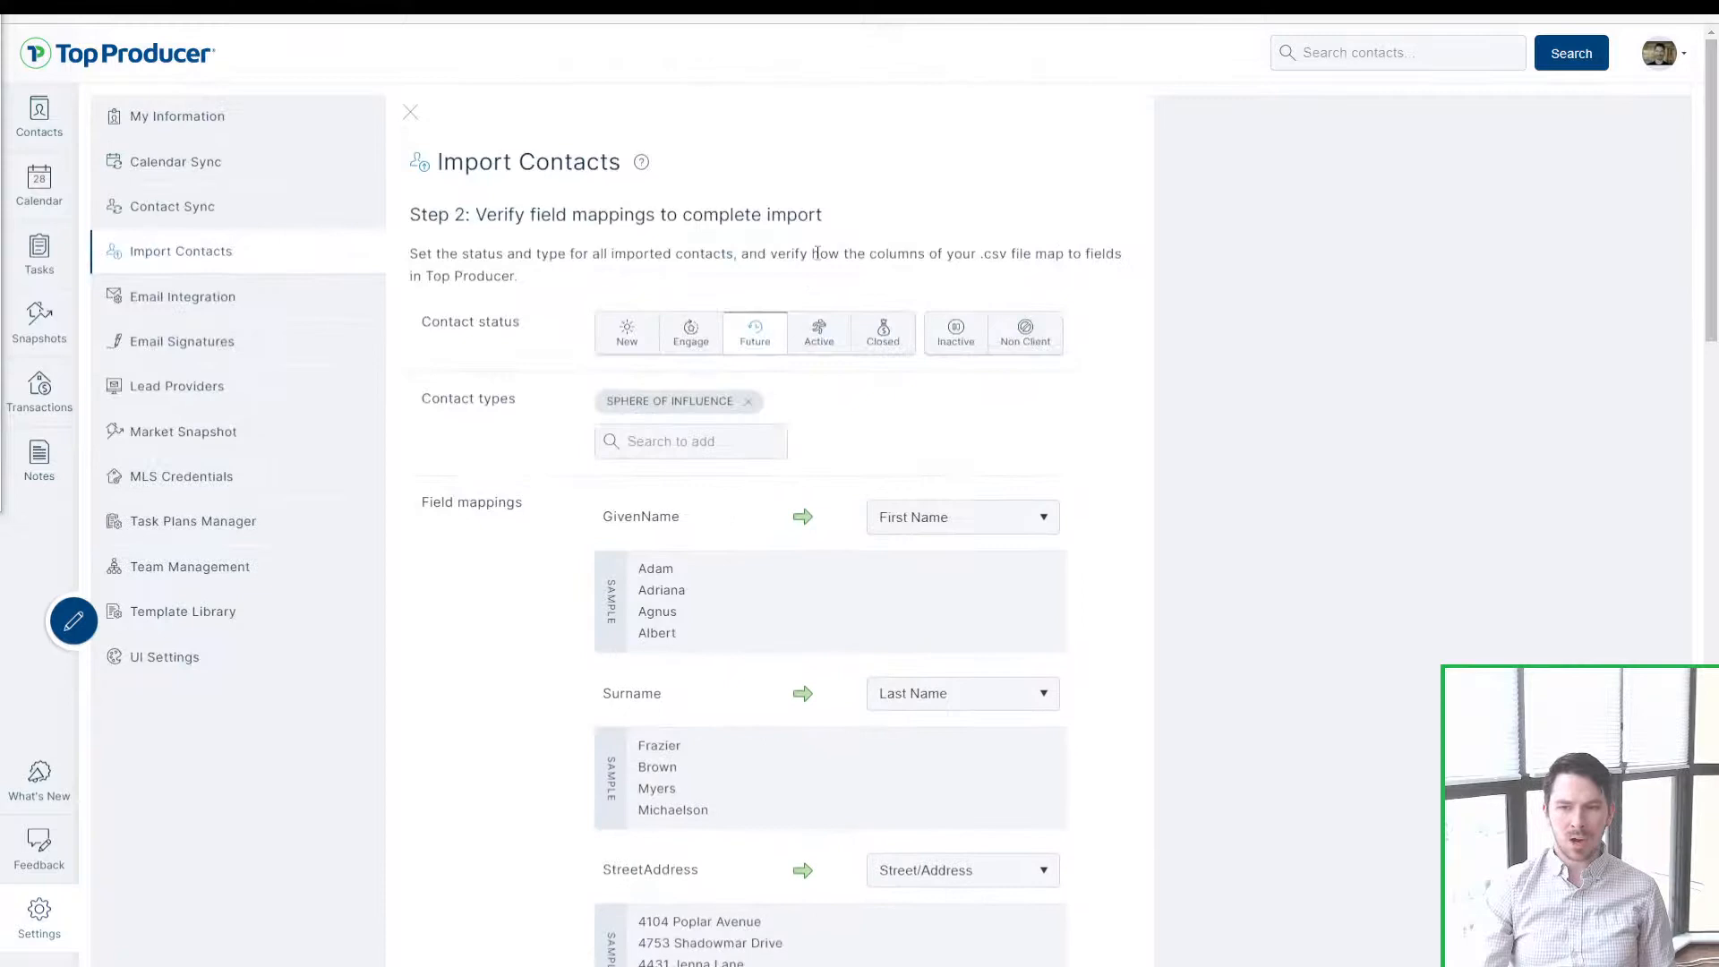
{"action": "left_click", "coordinate": [749, 410]}
{"action": "left_click", "coordinate": [749, 409]}
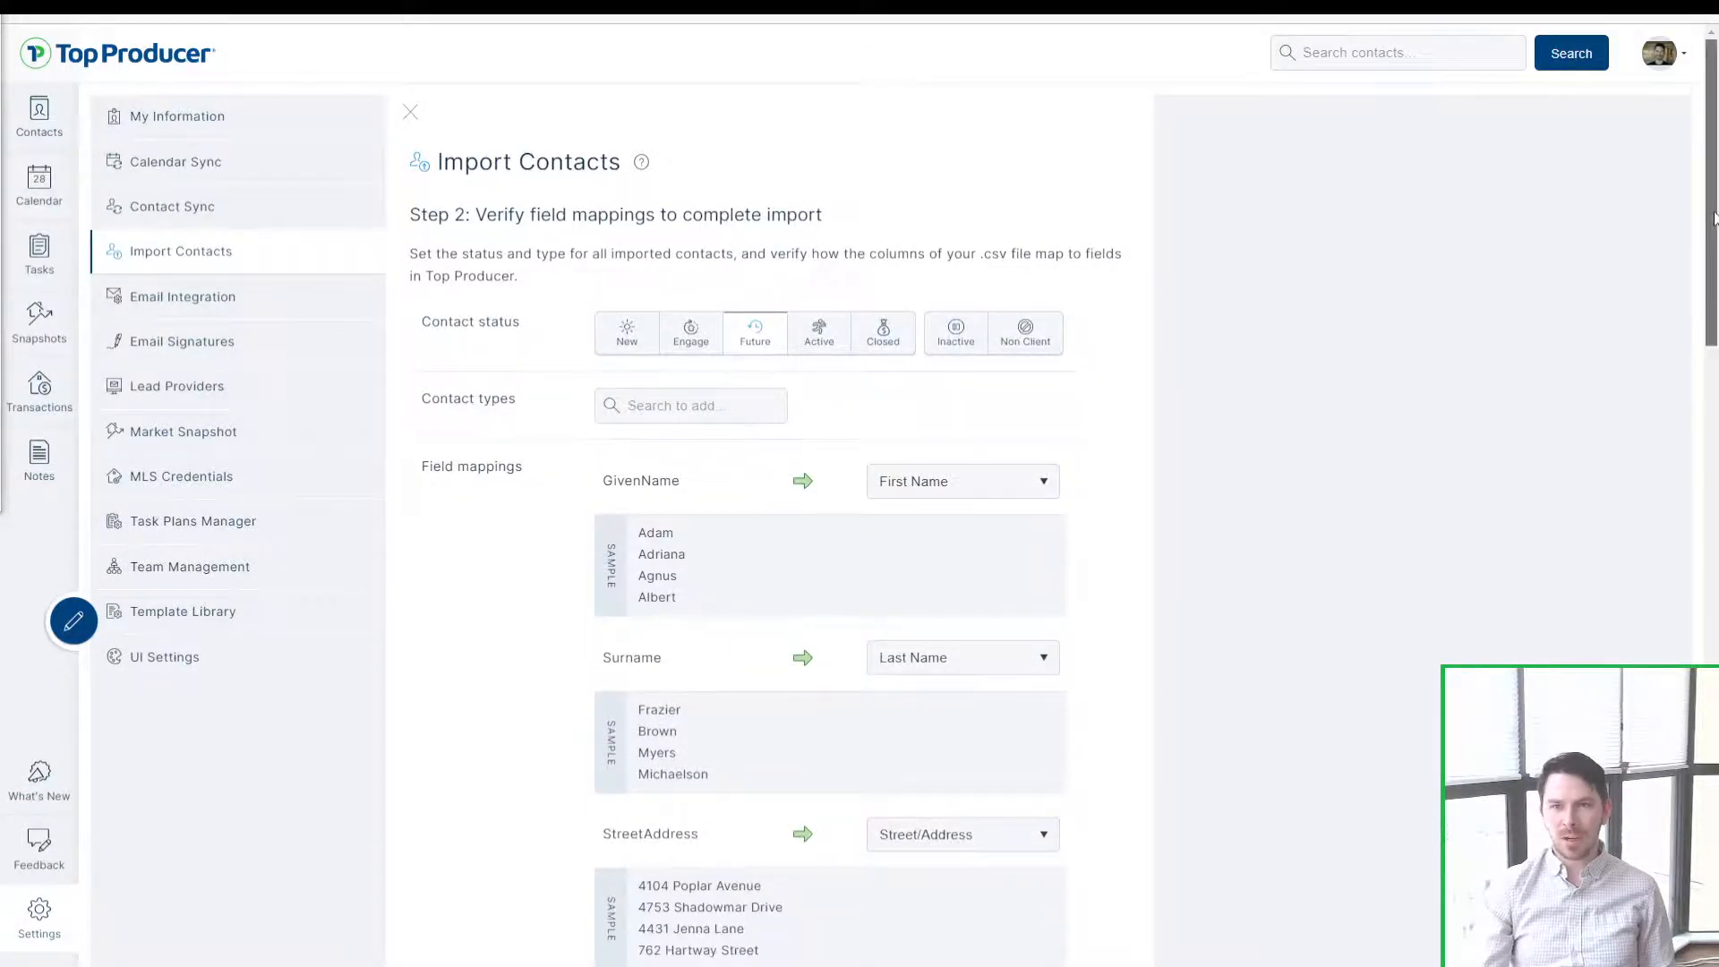
{"action": "left_click_drag", "start_coordinate": [1711, 188], "coordinate": [1711, 773]}
{"action": "left_click", "coordinate": [678, 652]}
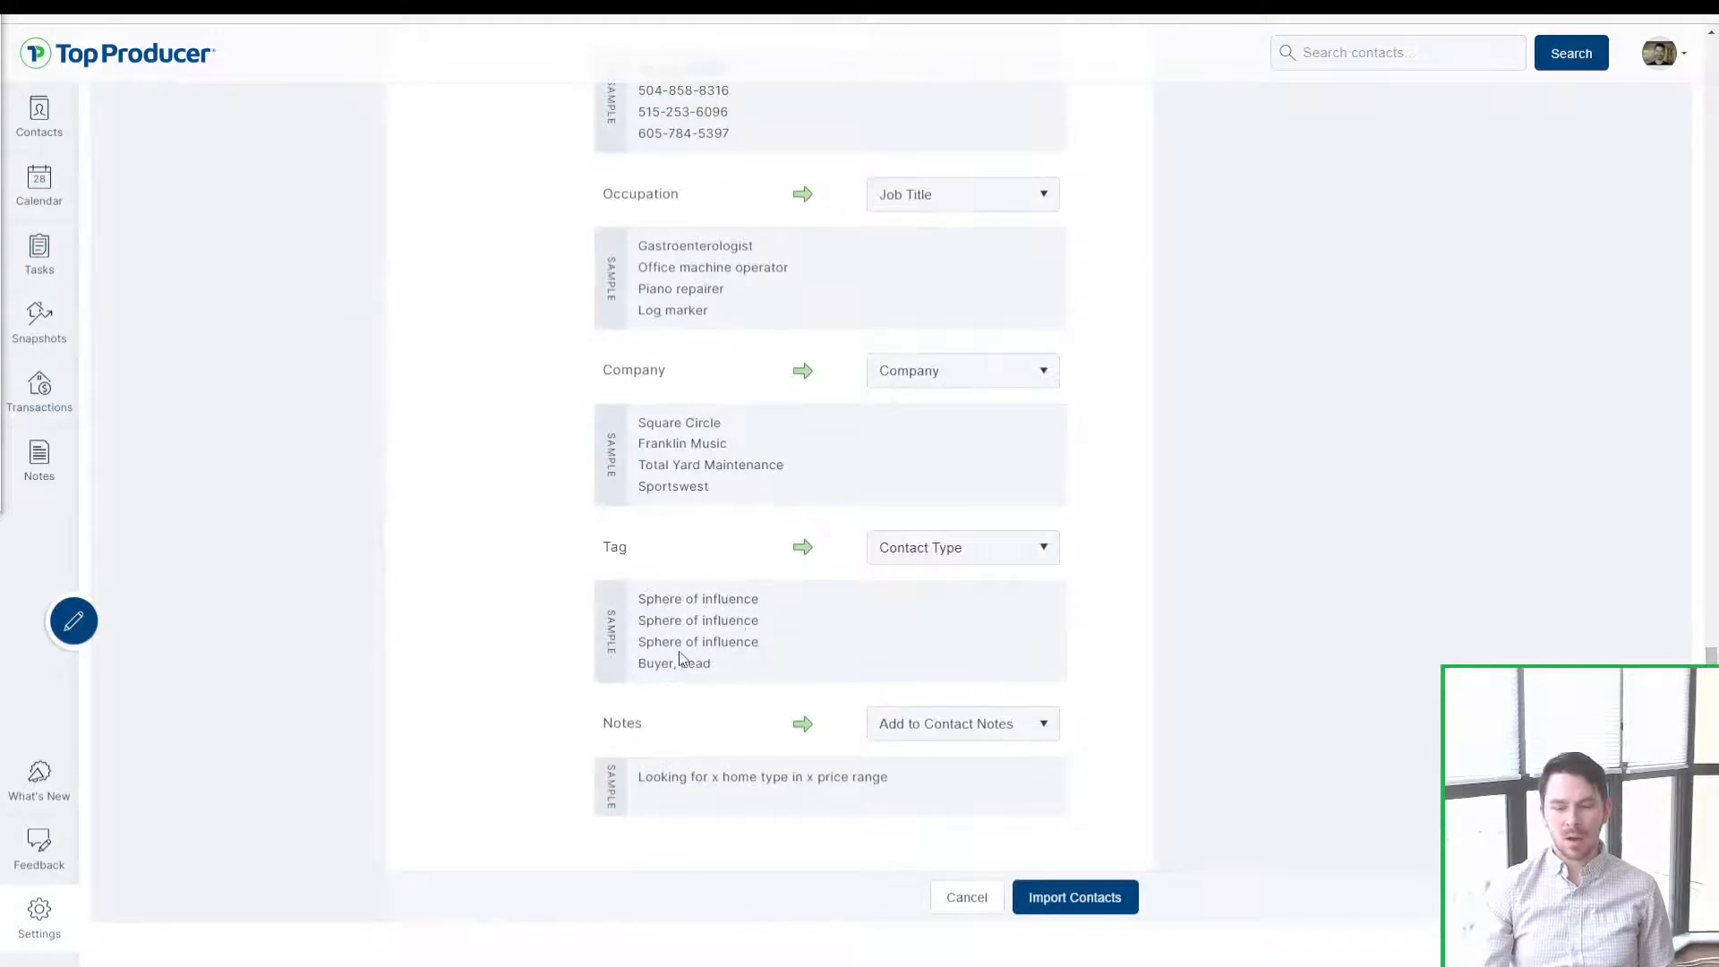
{"action": "left_click", "coordinate": [677, 653]}
{"action": "left_click", "coordinate": [678, 658]}
{"action": "left_click", "coordinate": [679, 658]}
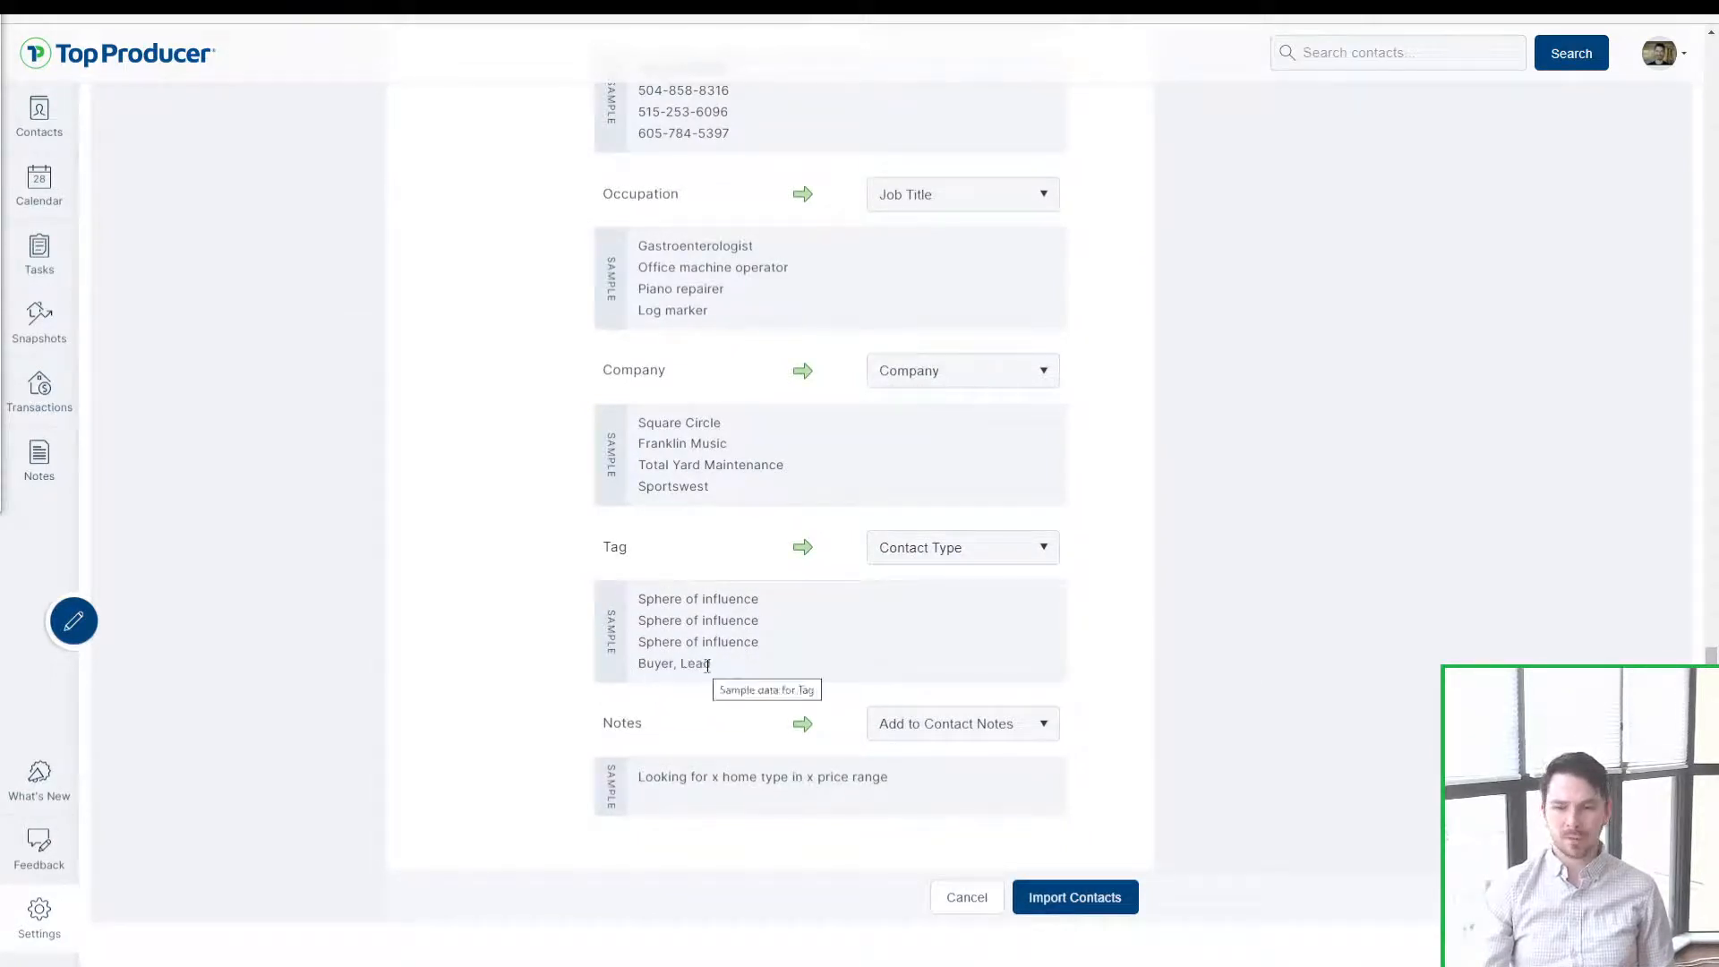
{"action": "left_click_drag", "start_coordinate": [601, 724], "coordinate": [651, 723]}
{"action": "left_click", "coordinate": [651, 725]}
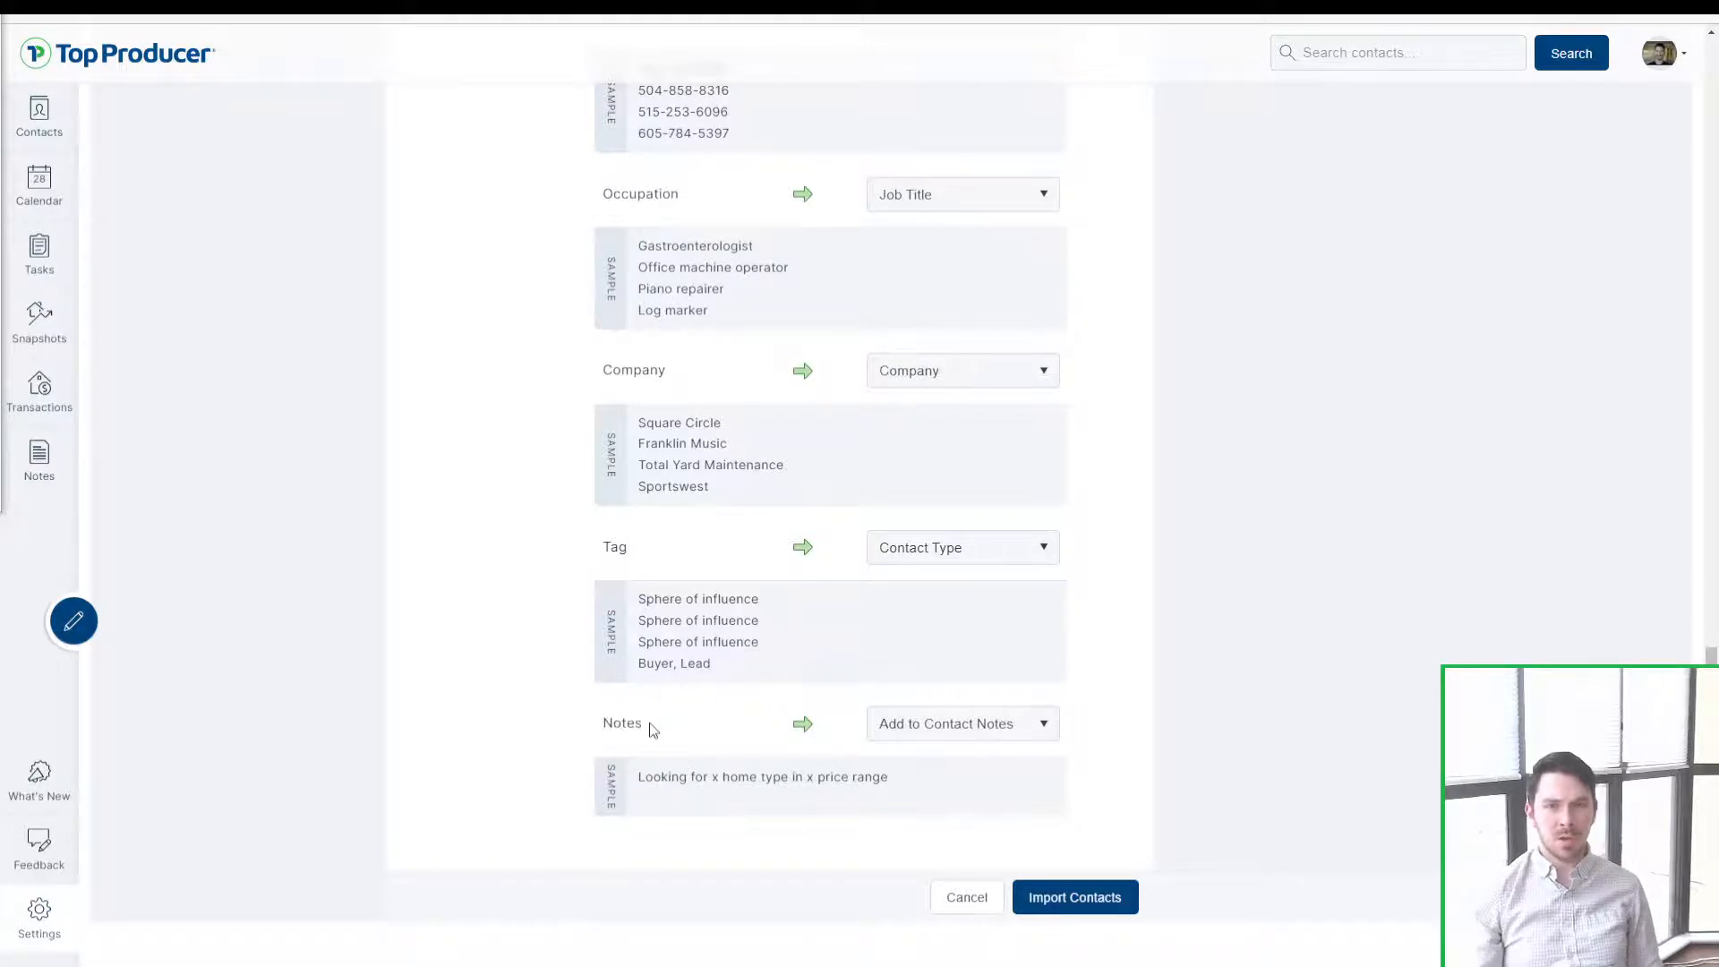
{"action": "mouse_move", "coordinate": [651, 725]}
{"action": "left_mouse_down"}
{"action": "mouse_move", "coordinate": [559, 728]}
{"action": "mouse_move", "coordinate": [645, 734]}
{"action": "left_mouse_up"}
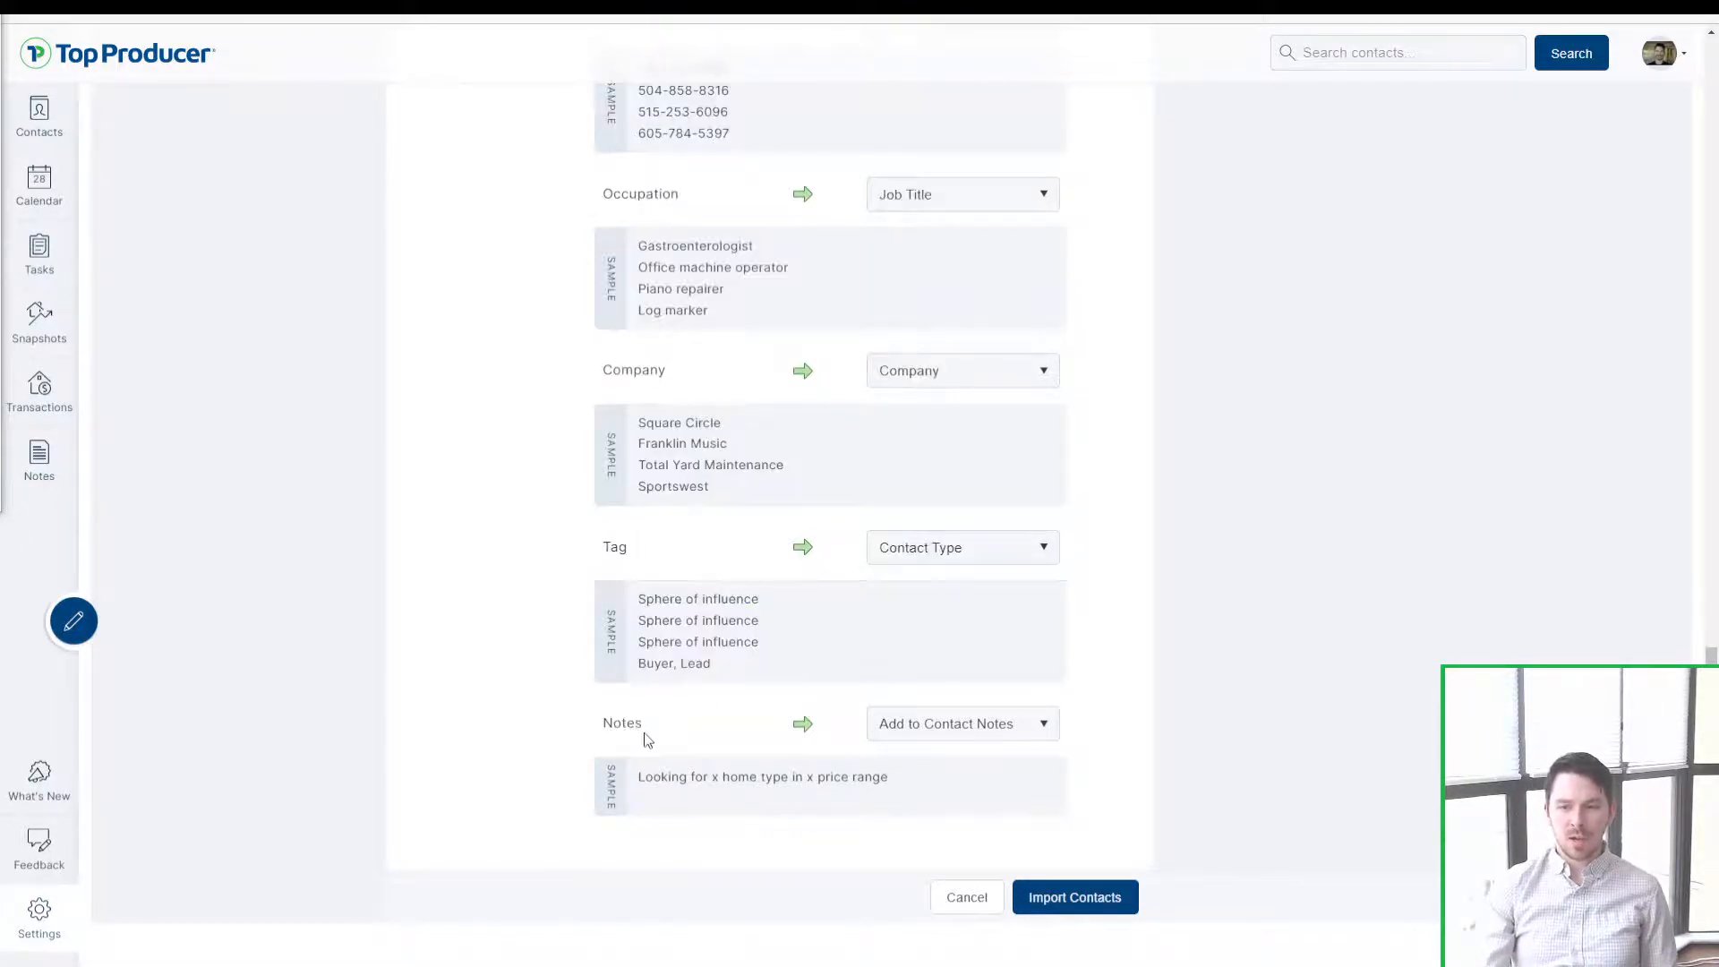
{"action": "left_click", "coordinate": [897, 735]}
{"action": "left_click", "coordinate": [1004, 731]}
{"action": "left_click", "coordinate": [891, 740]}
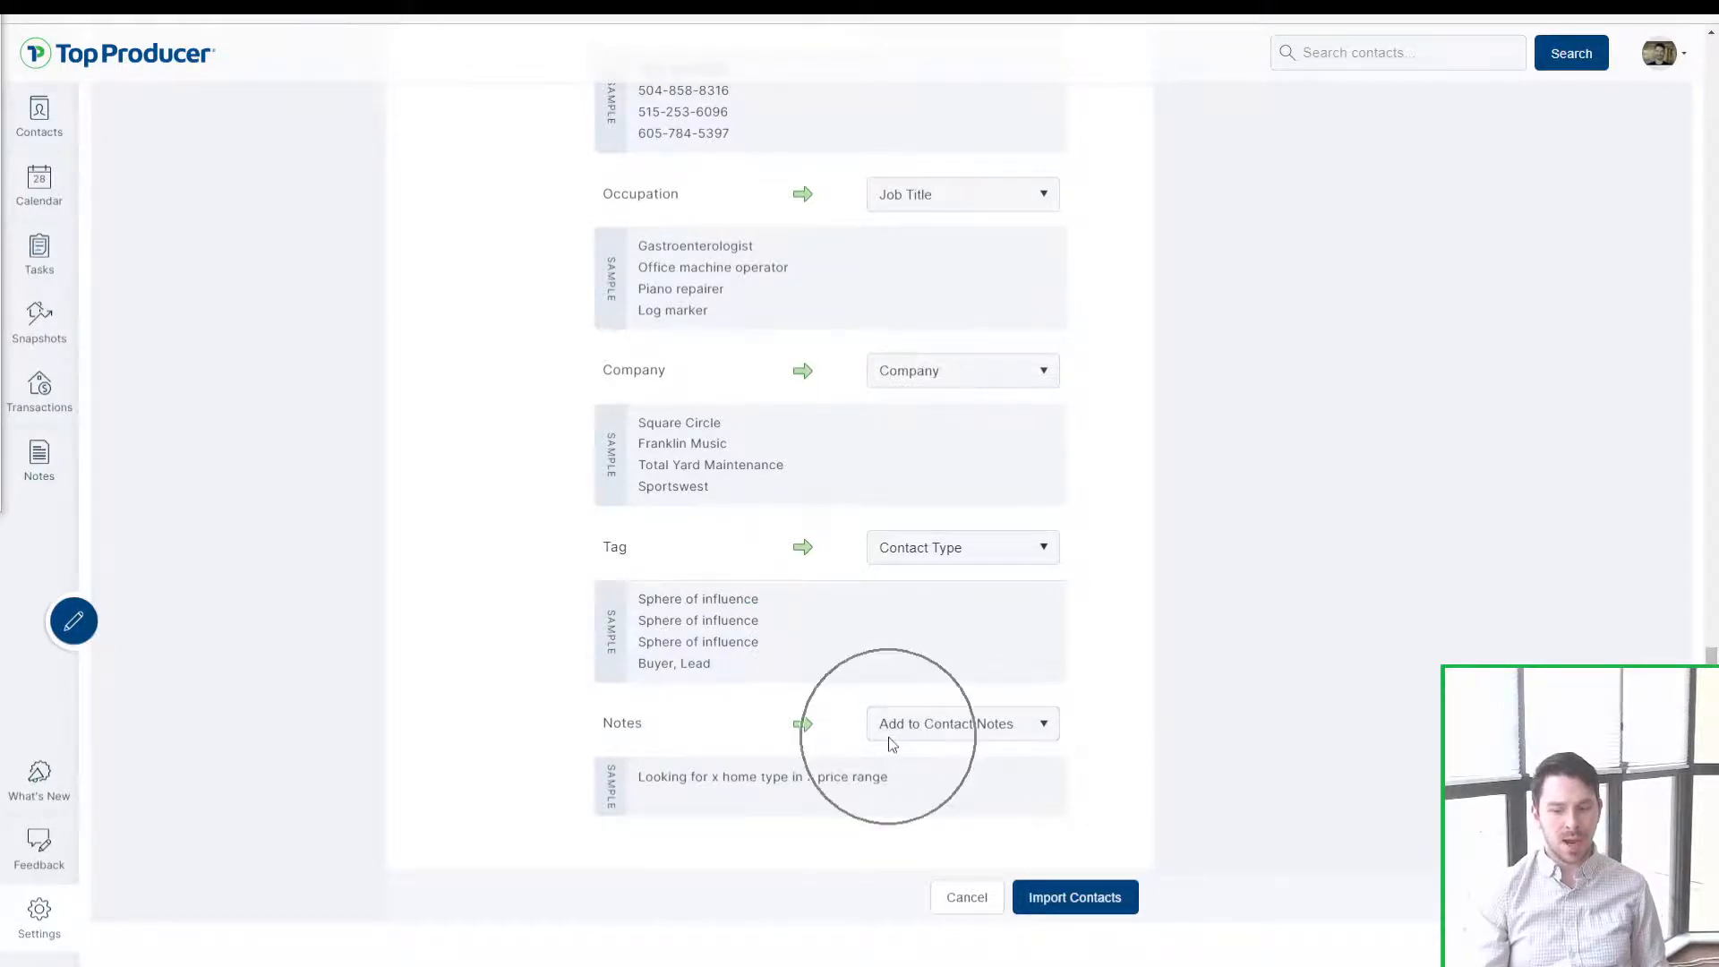
{"action": "left_click", "coordinate": [891, 740]}
{"action": "left_click", "coordinate": [891, 739]}
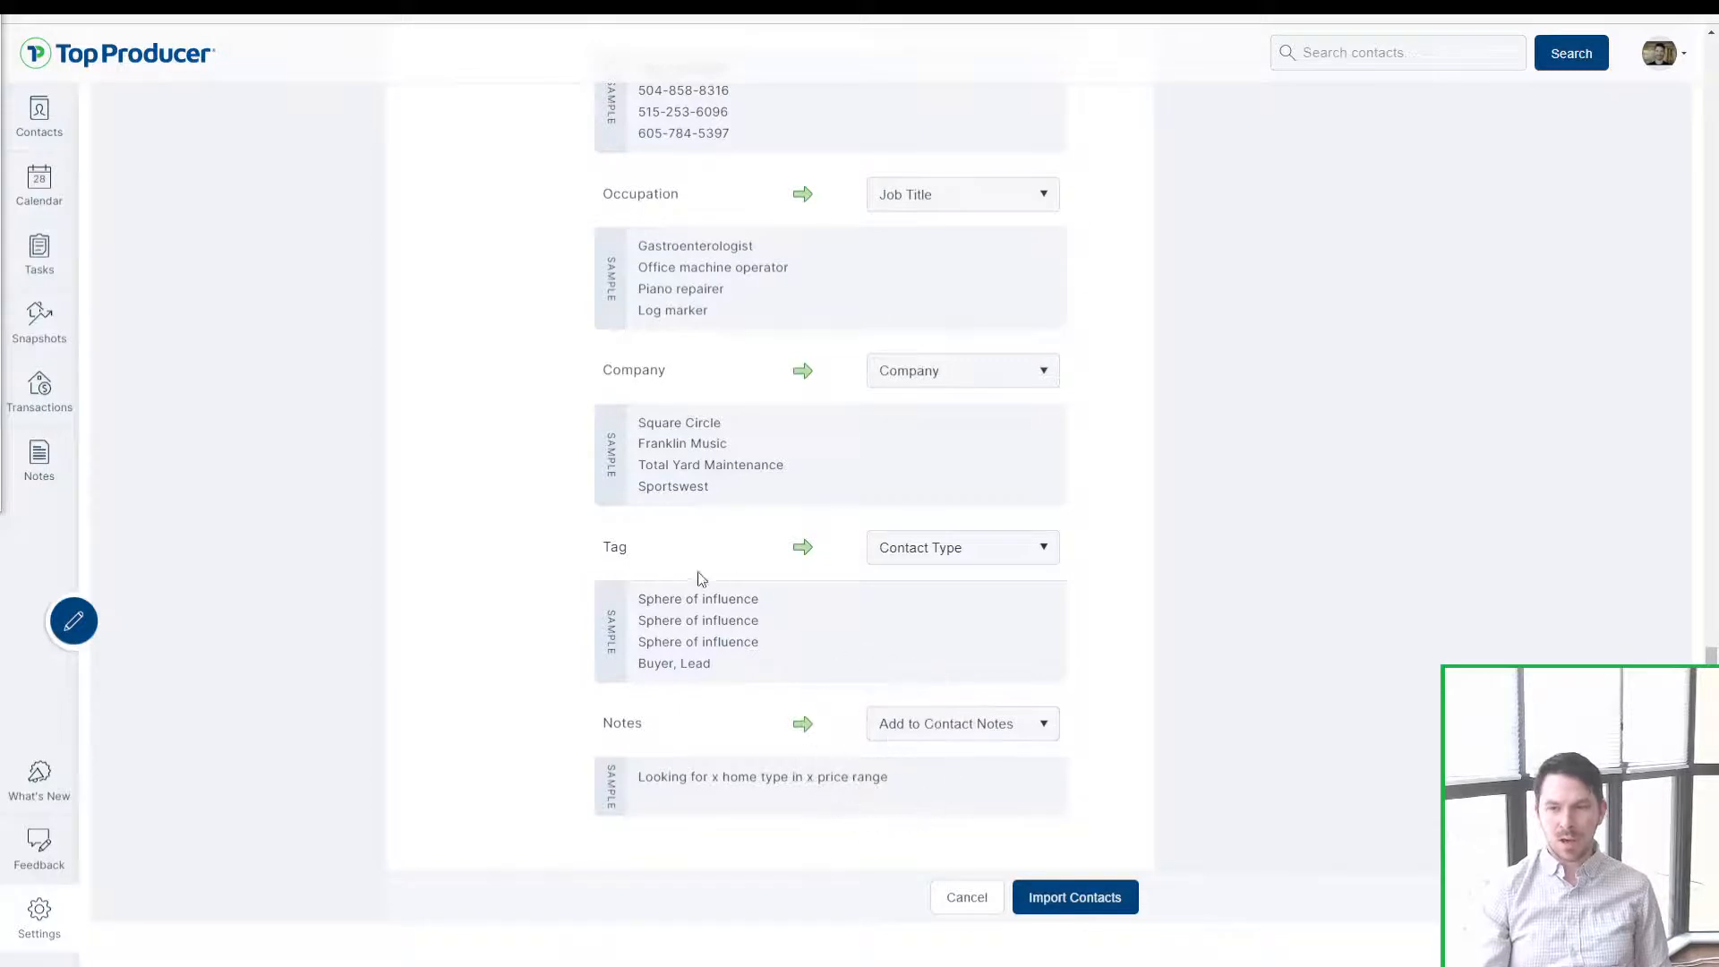
{"action": "left_click_drag", "start_coordinate": [600, 549], "coordinate": [722, 729]}
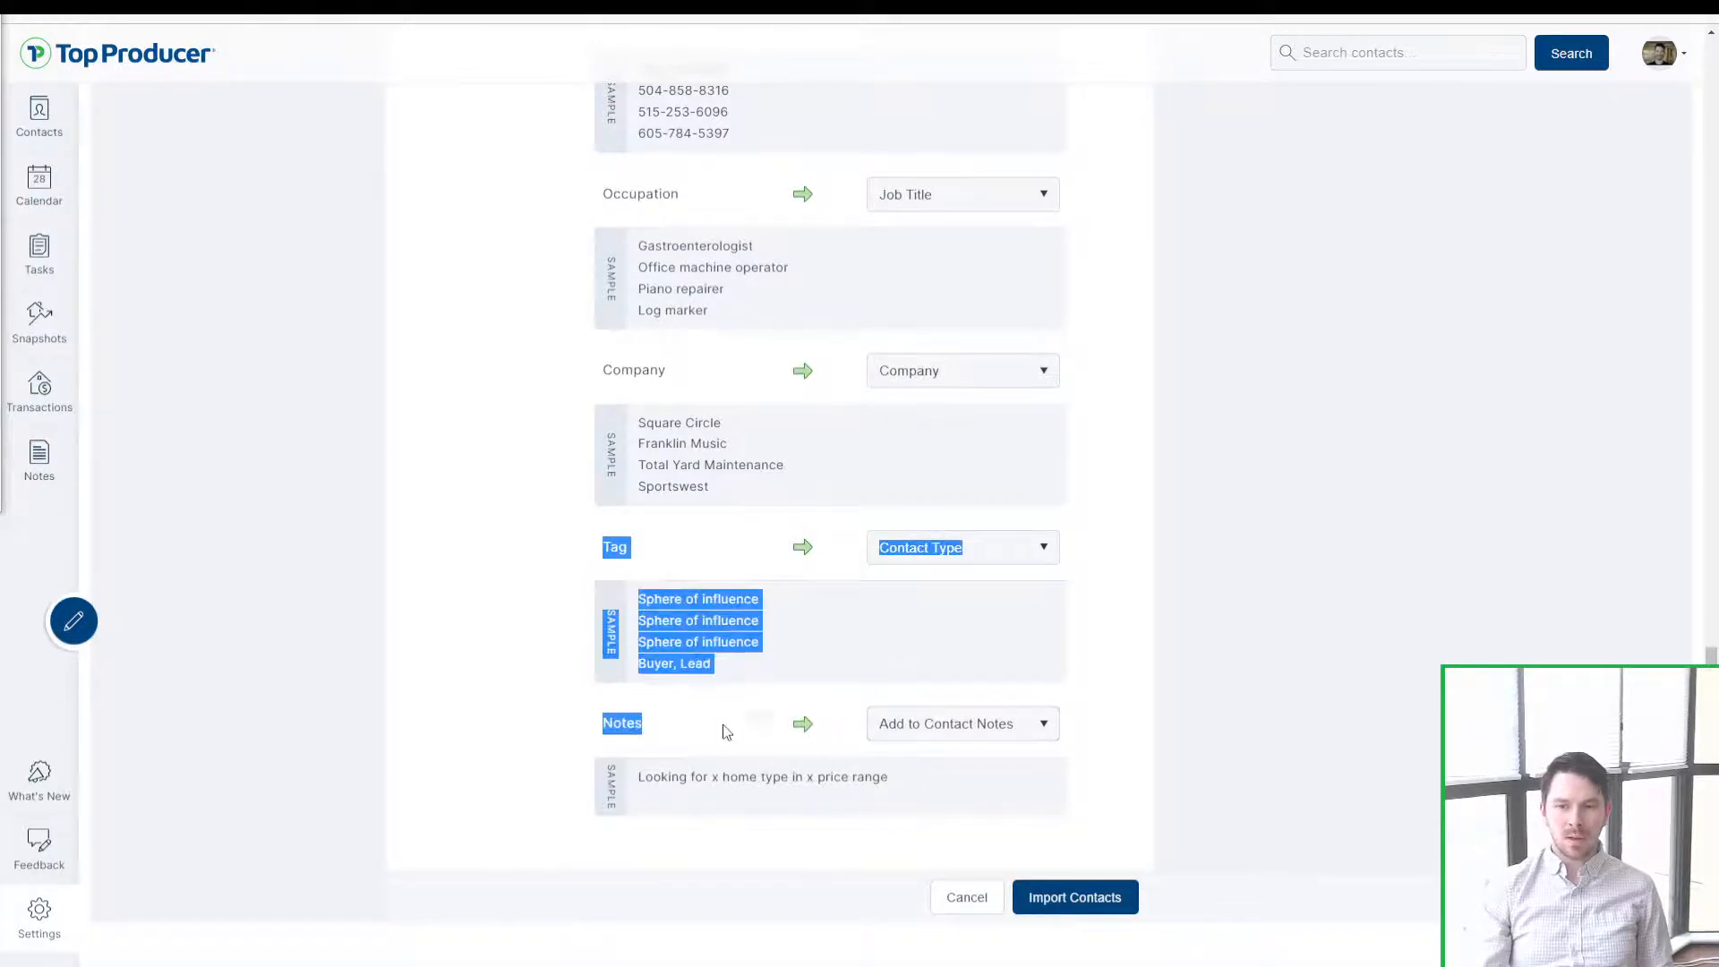
{"action": "left_click", "coordinate": [721, 729]}
{"action": "left_click", "coordinate": [896, 551]}
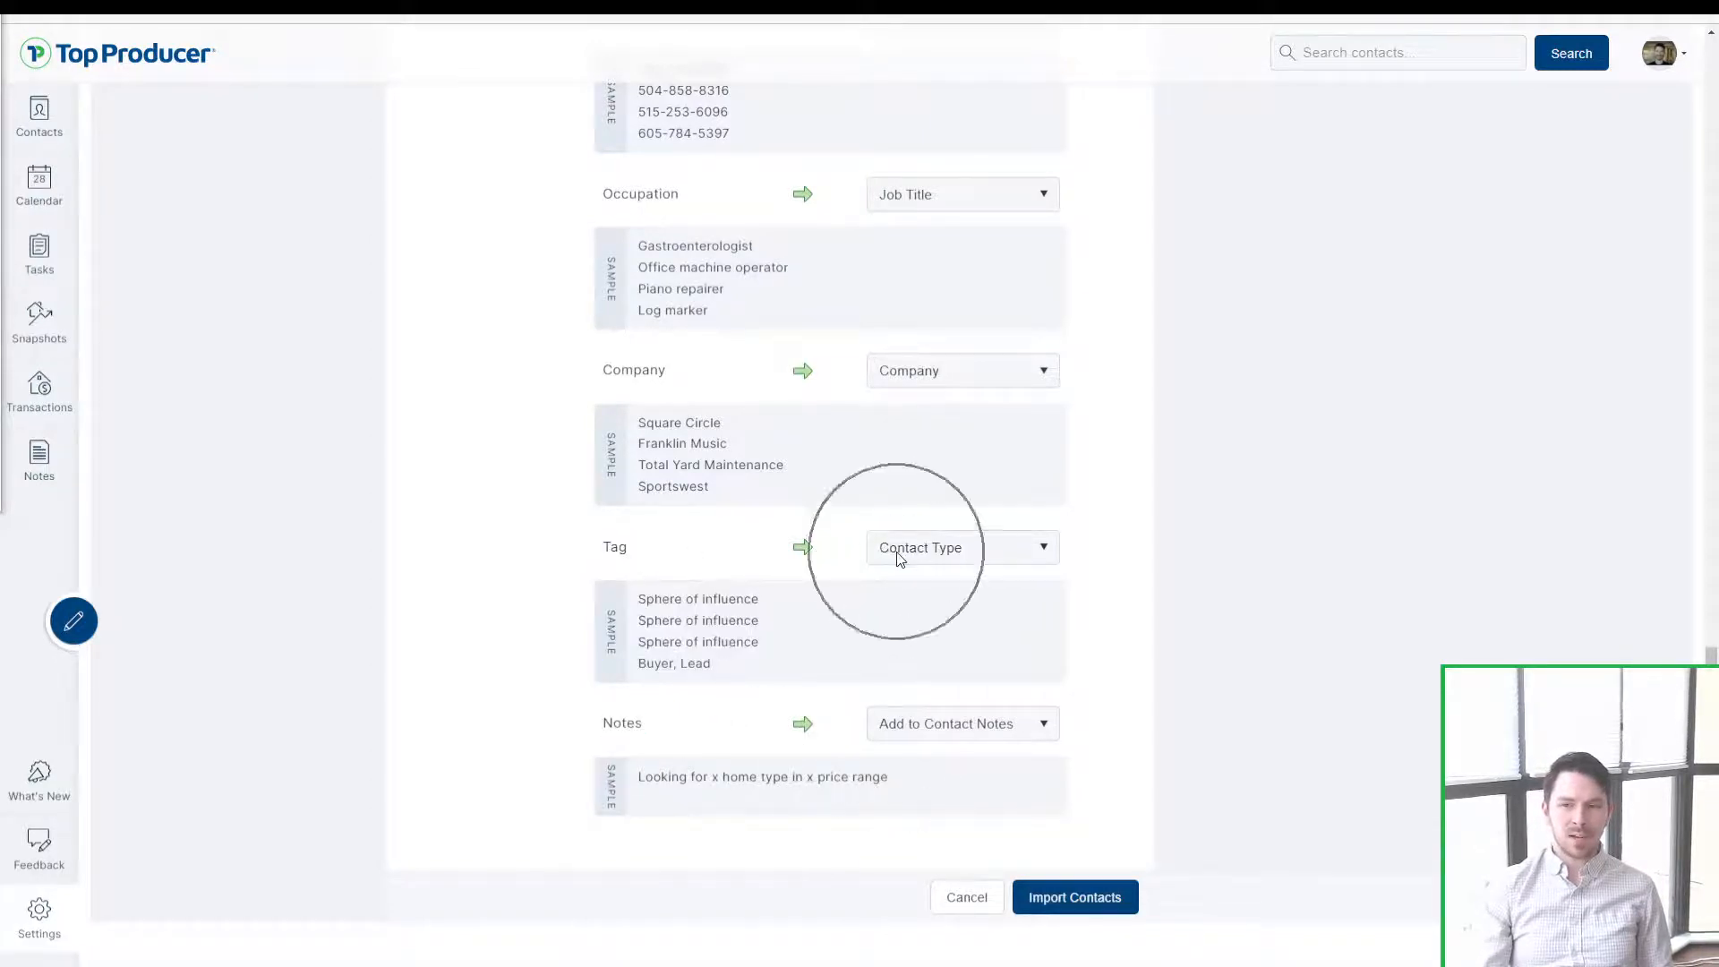
{"action": "left_click", "coordinate": [896, 552]}
{"action": "left_click", "coordinate": [937, 740]}
{"action": "left_click", "coordinate": [937, 740]}
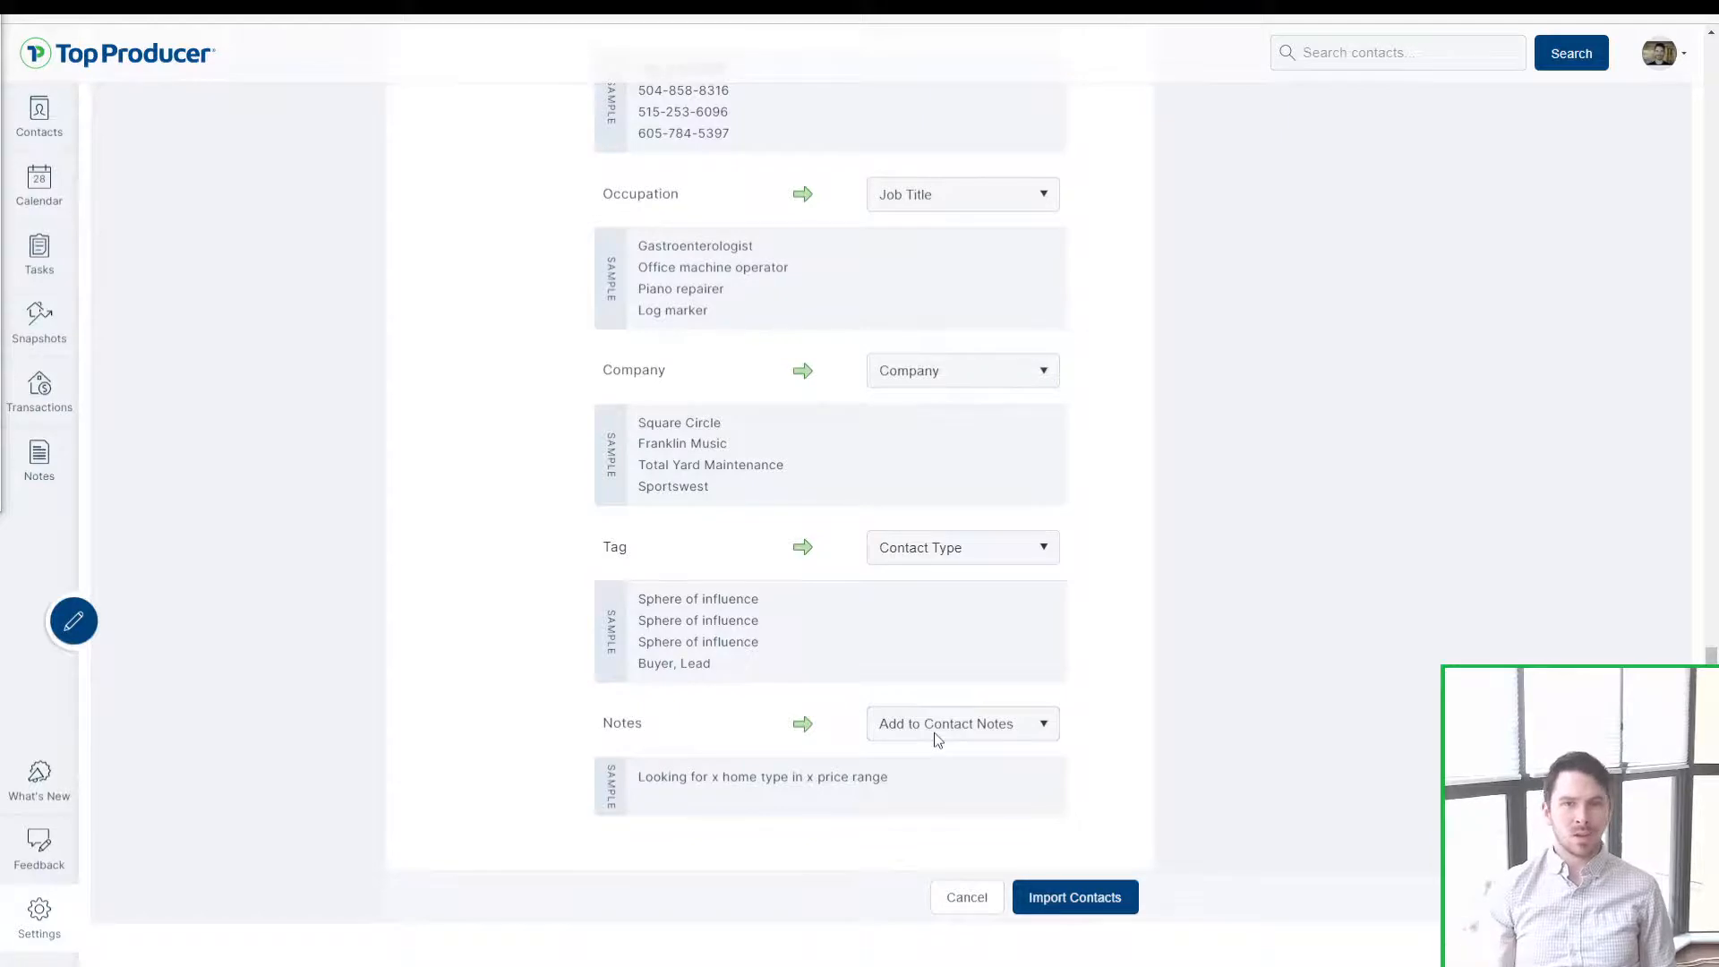
{"action": "key", "text": "ctrl"}
{"action": "key", "text": "ctrl"}
{"action": "key", "text": "ctrl"}
{"action": "key", "text": "ctrl"}
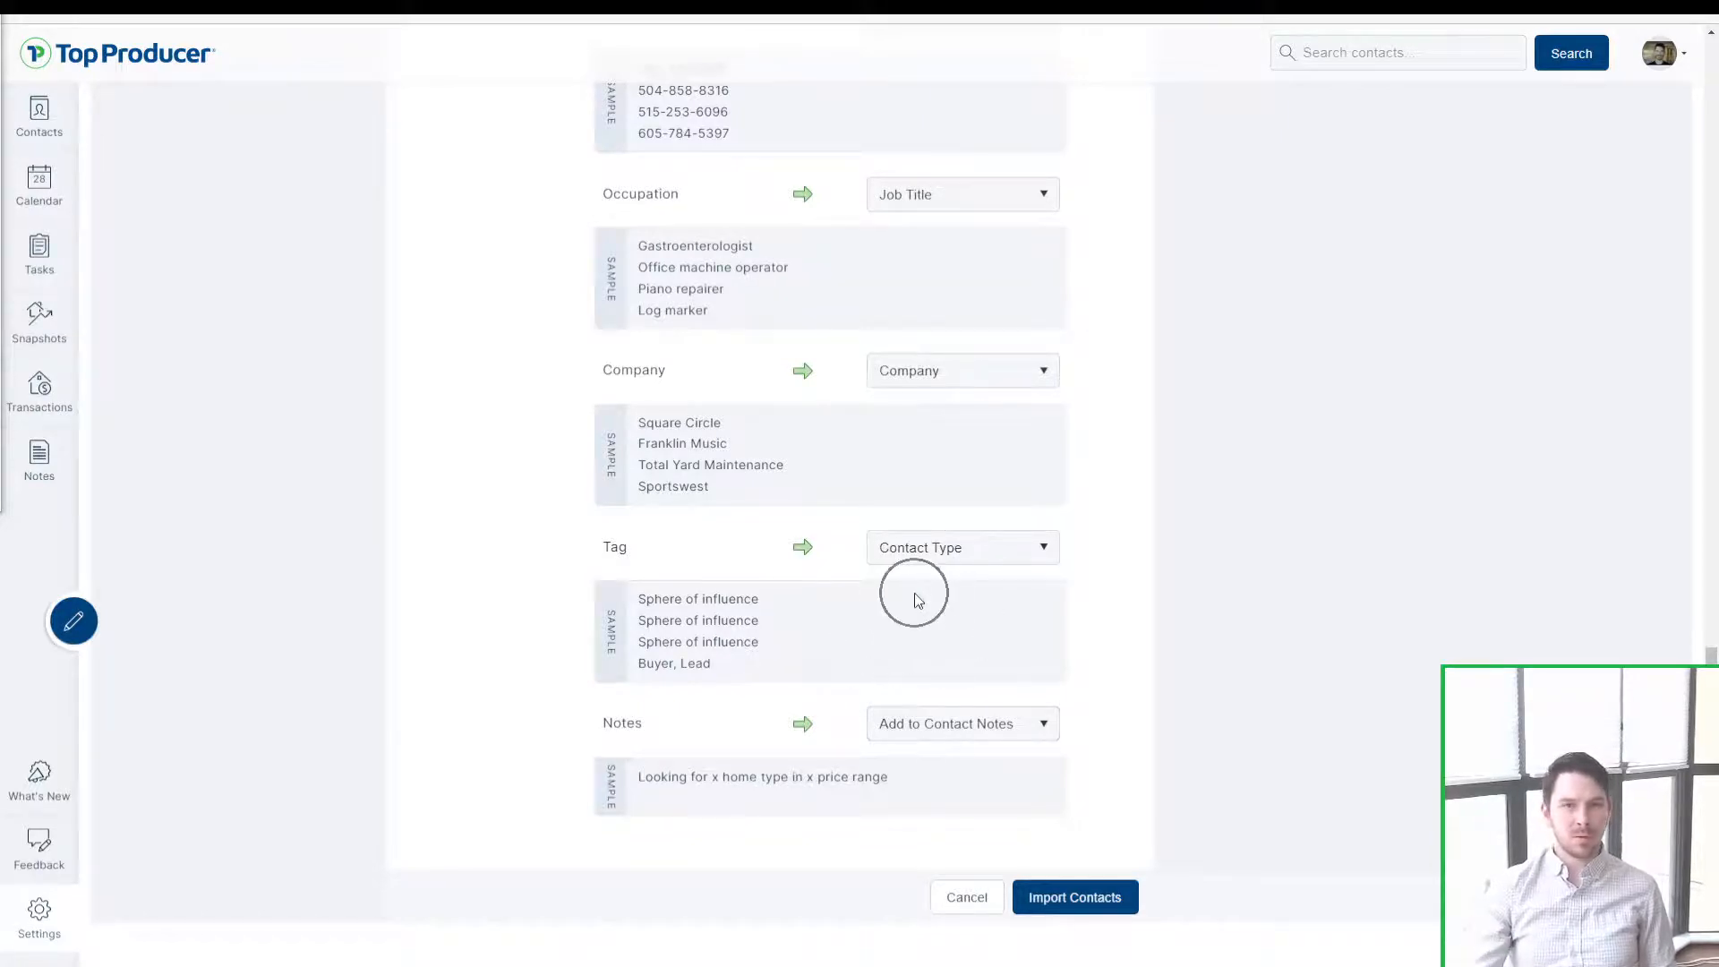
{"action": "key", "text": "ctrl"}
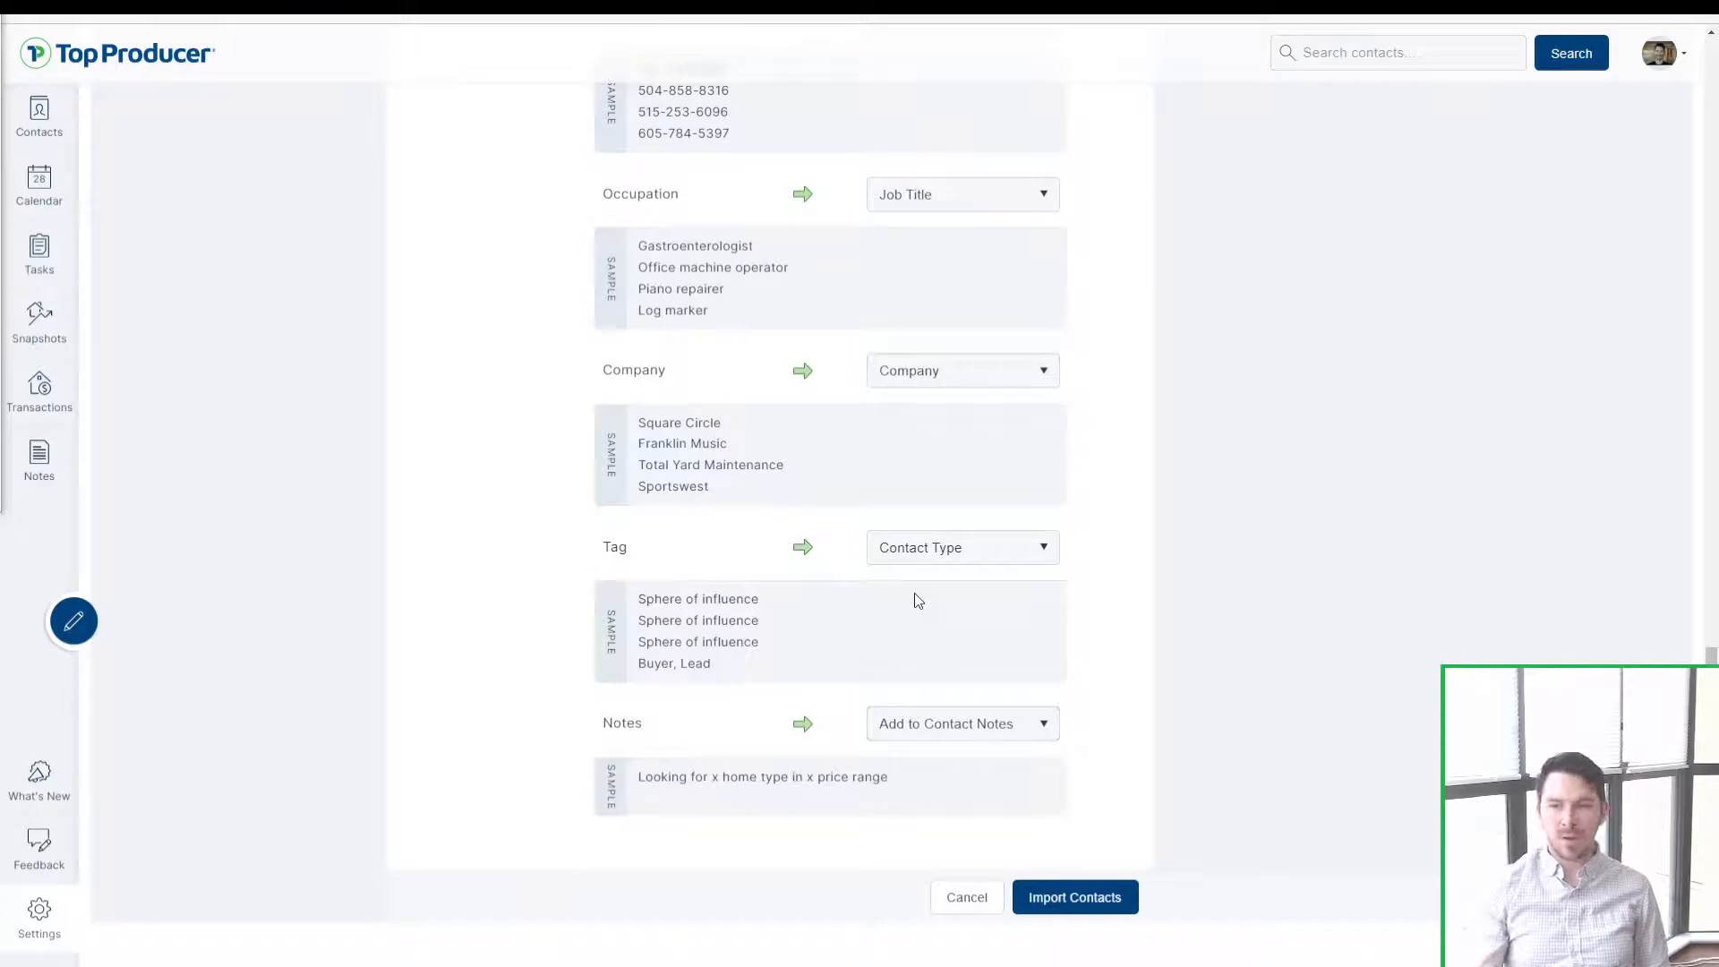
{"action": "key", "text": "ctrl"}
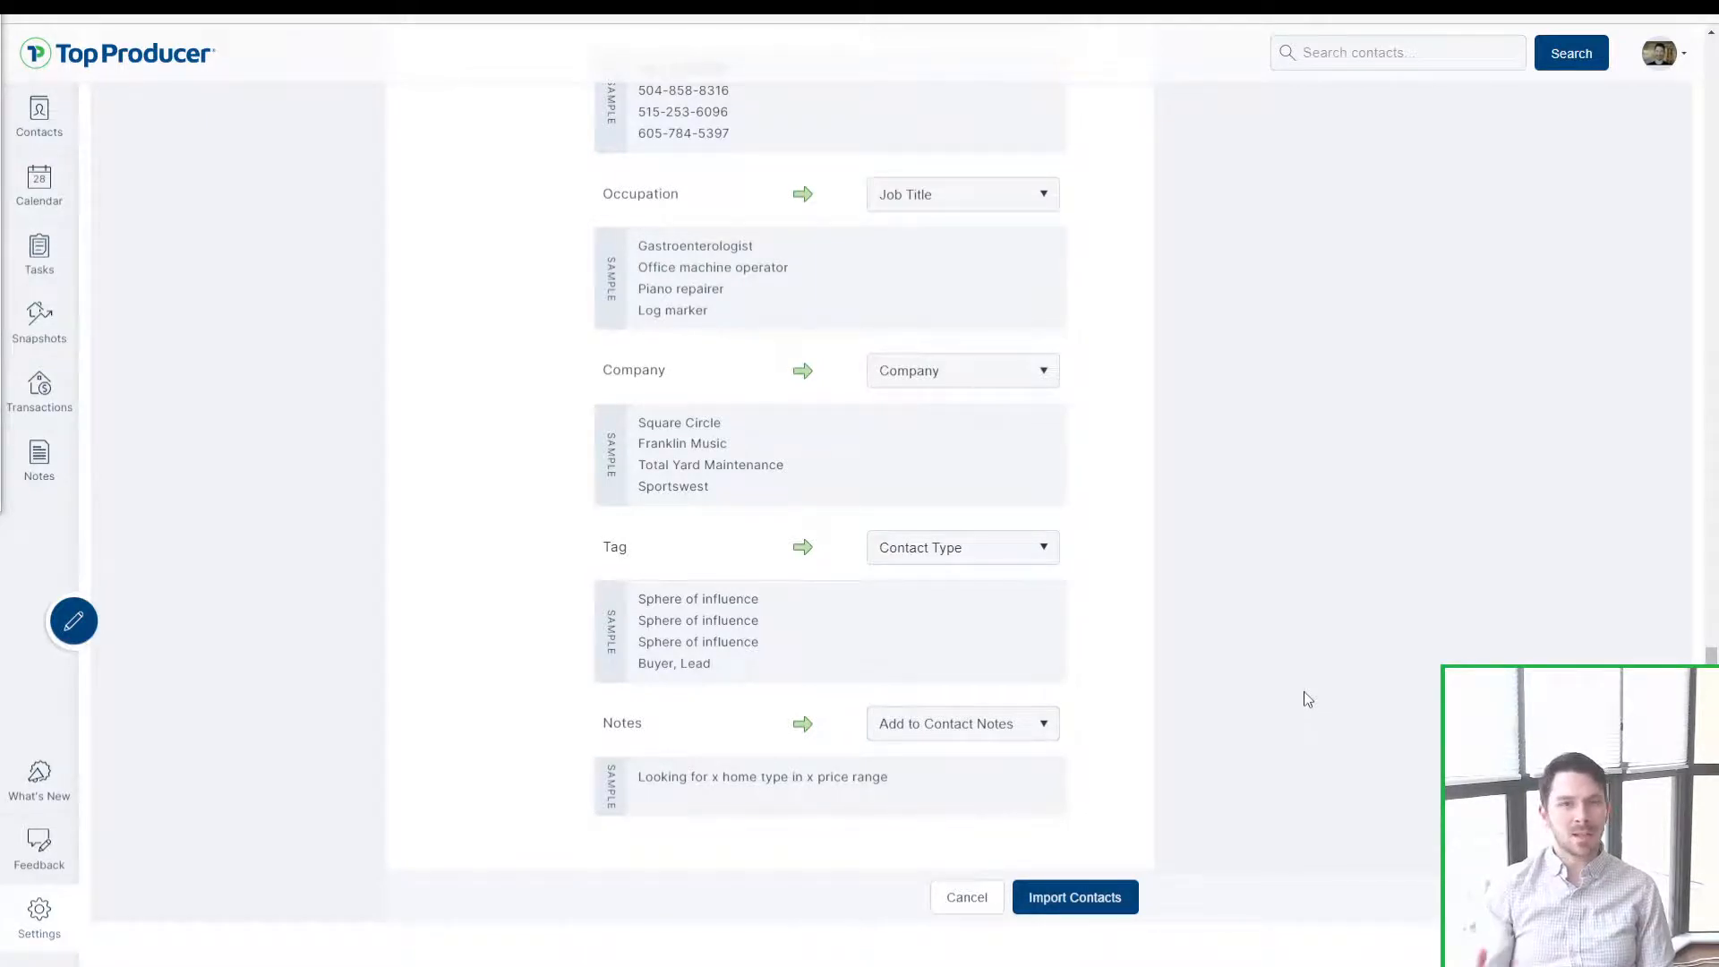
{"action": "left_click", "coordinate": [908, 557]}
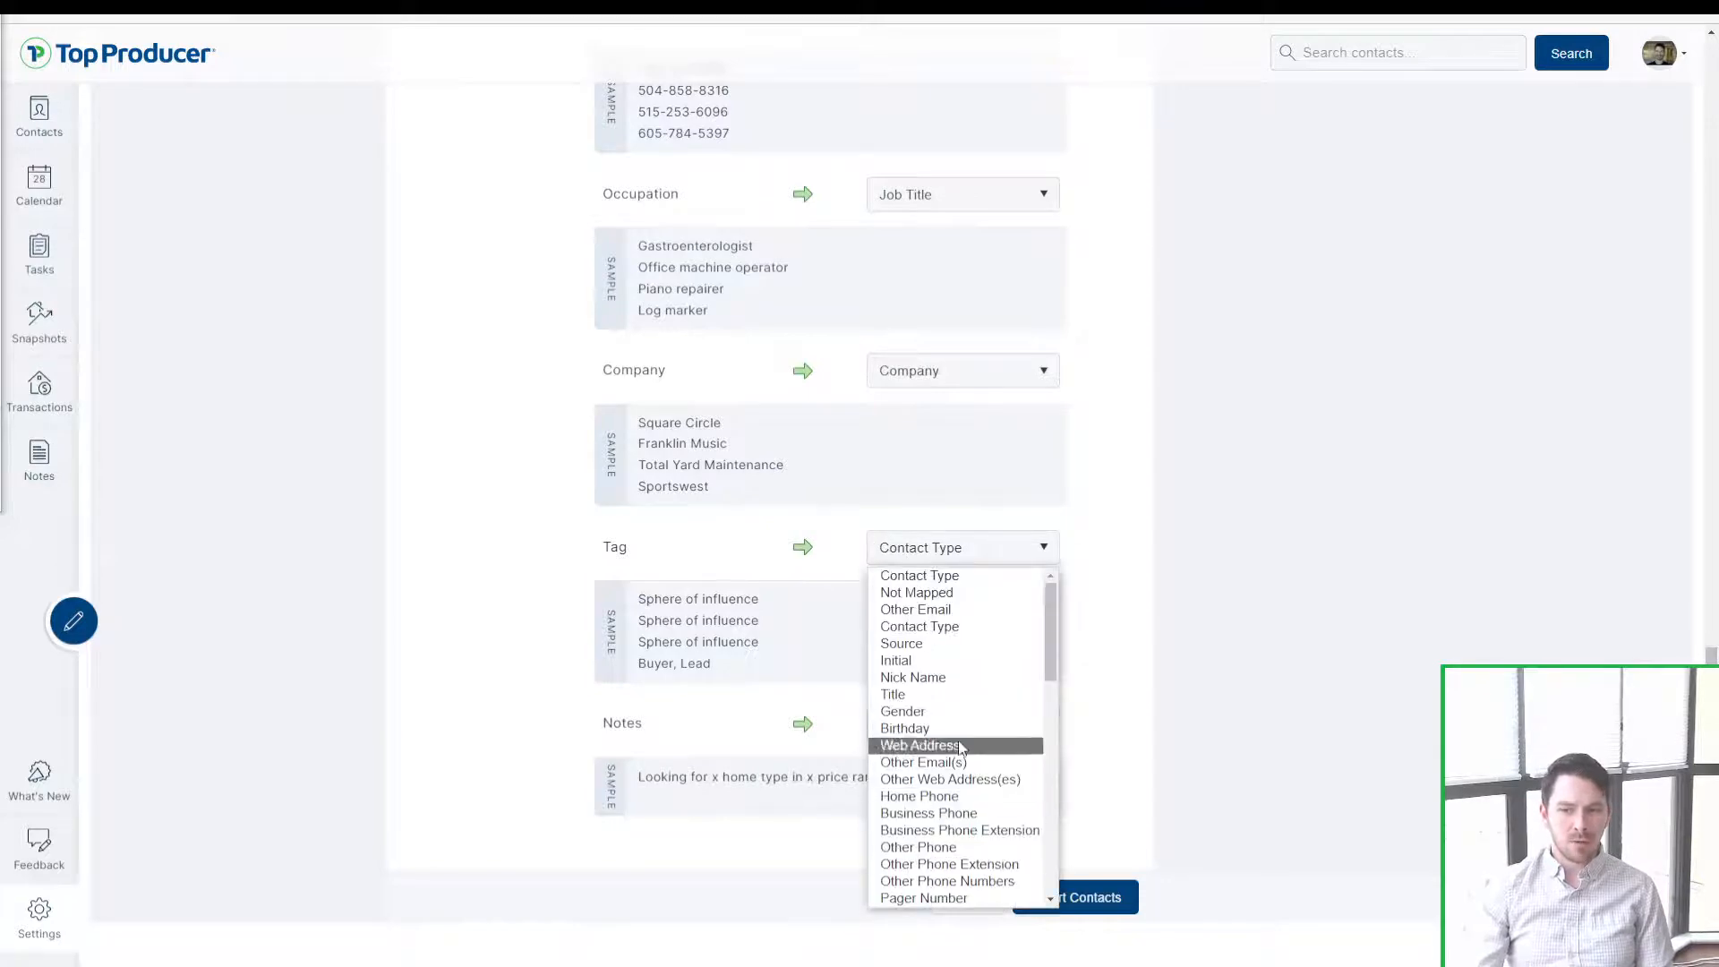
{"action": "left_click", "coordinate": [1290, 600]}
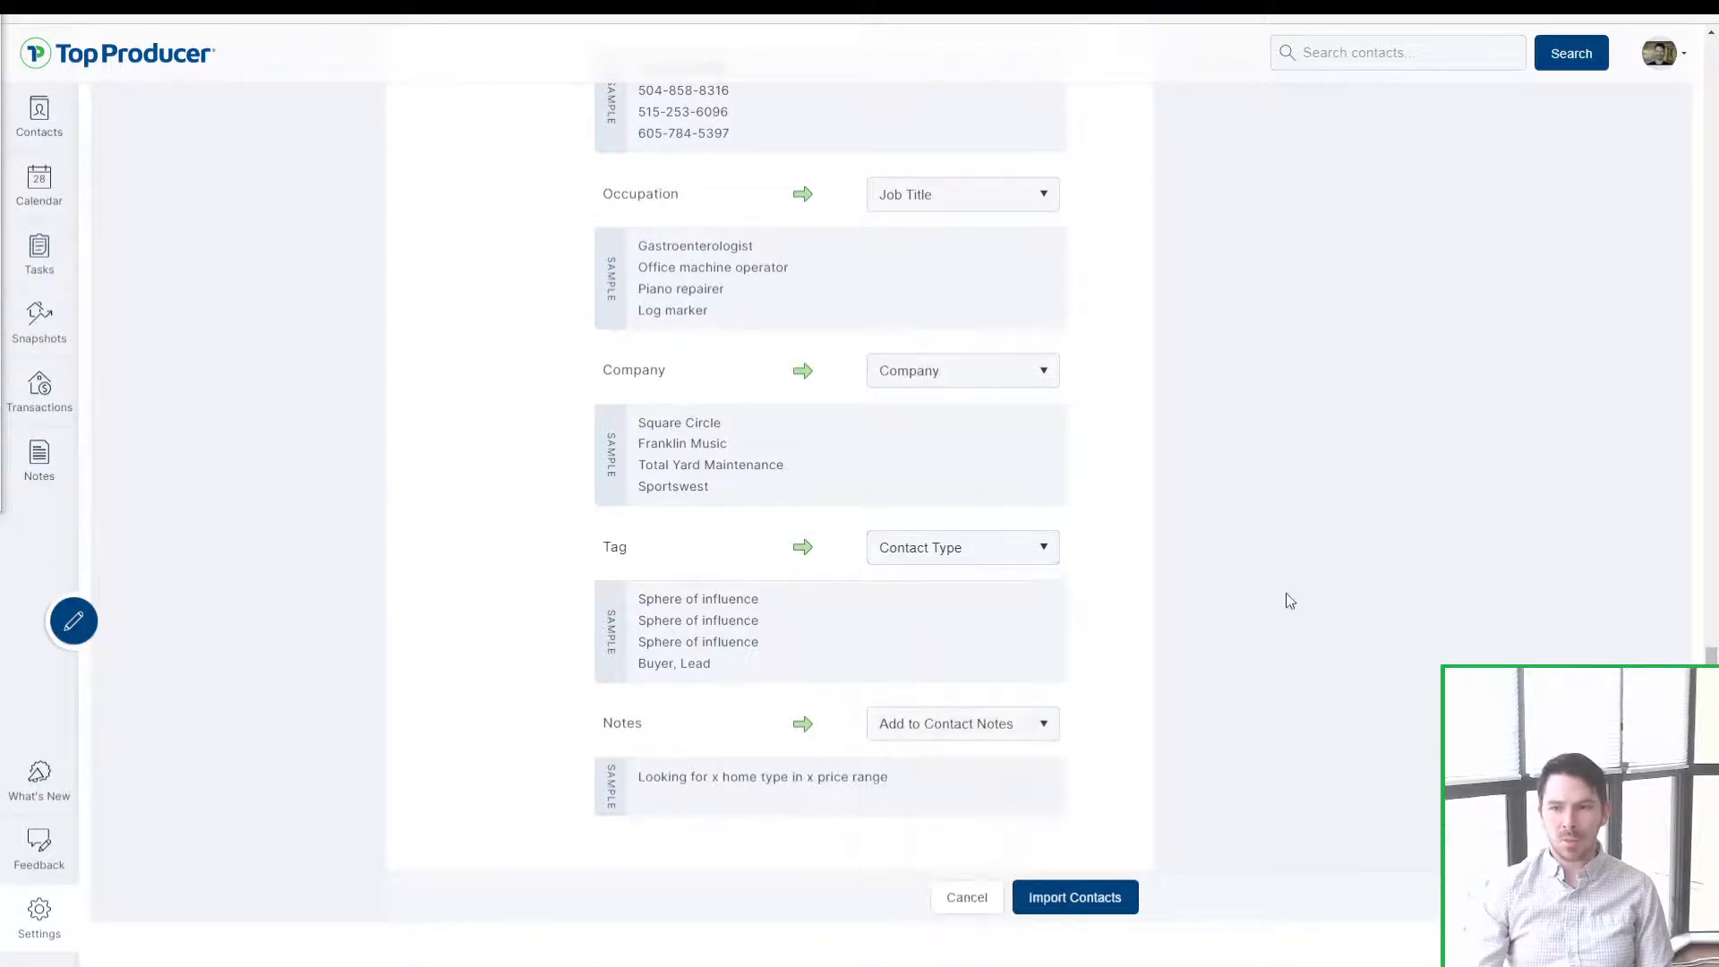
{"action": "left_click", "coordinate": [994, 739]}
{"action": "left_click", "coordinate": [970, 737]}
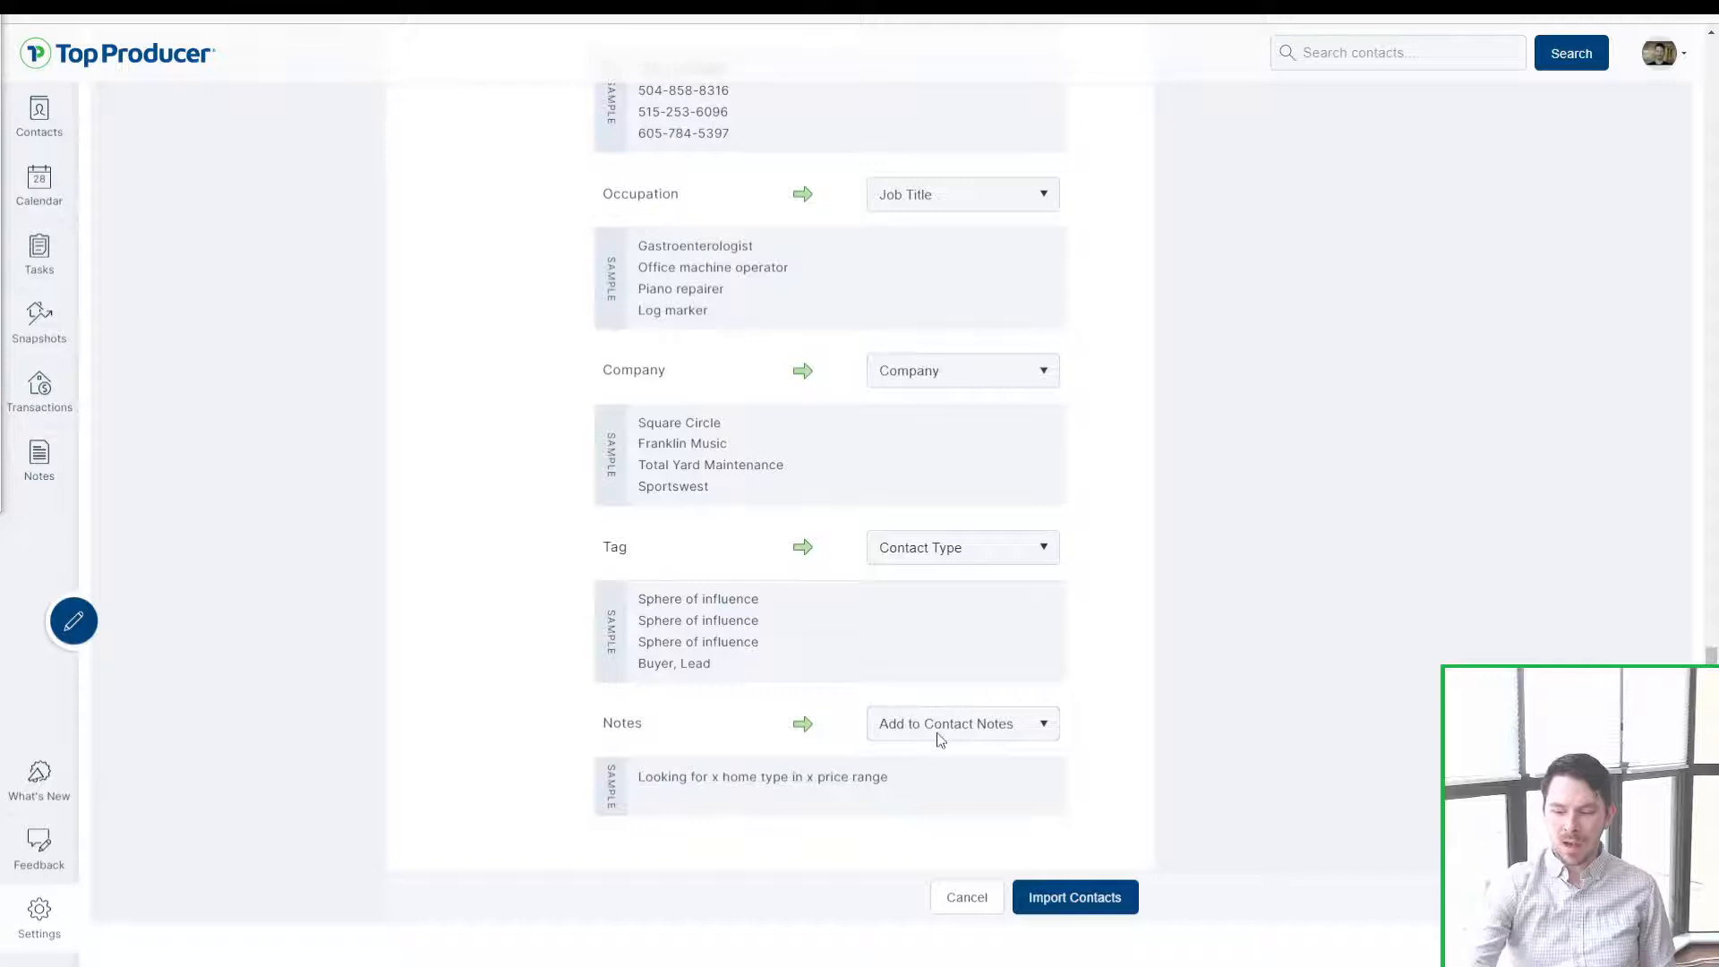
{"action": "left_click", "coordinate": [1669, 926]}
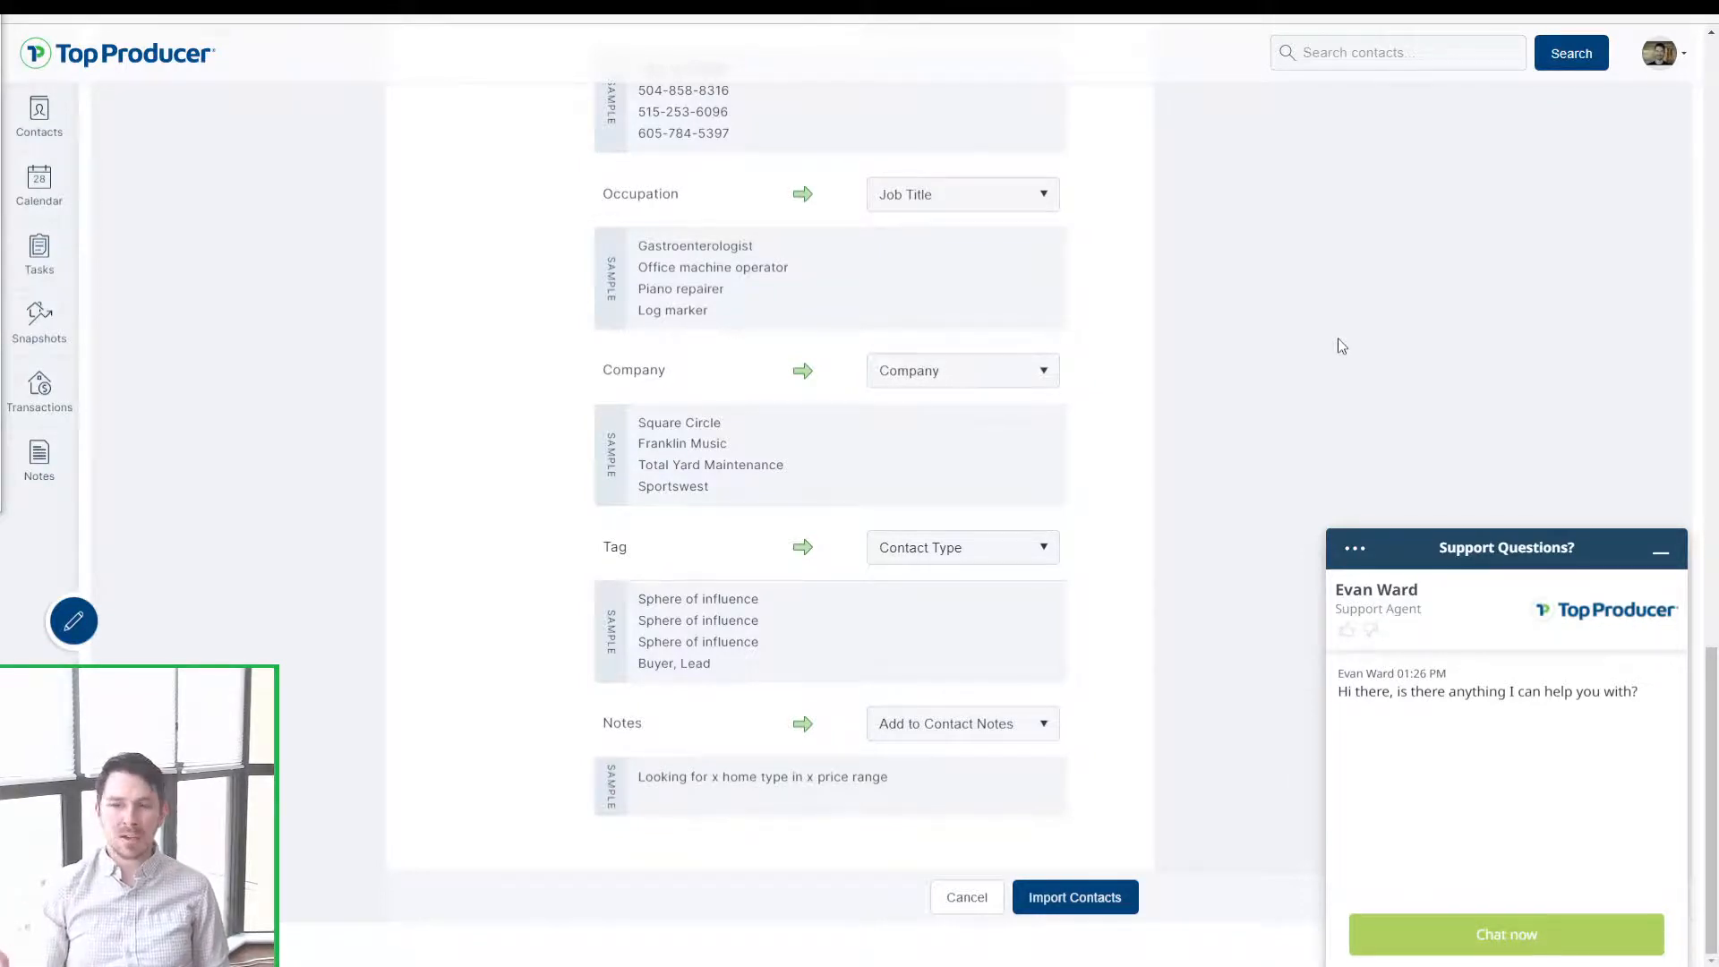
{"action": "left_click", "coordinate": [962, 369]}
{"action": "left_click", "coordinate": [938, 790]}
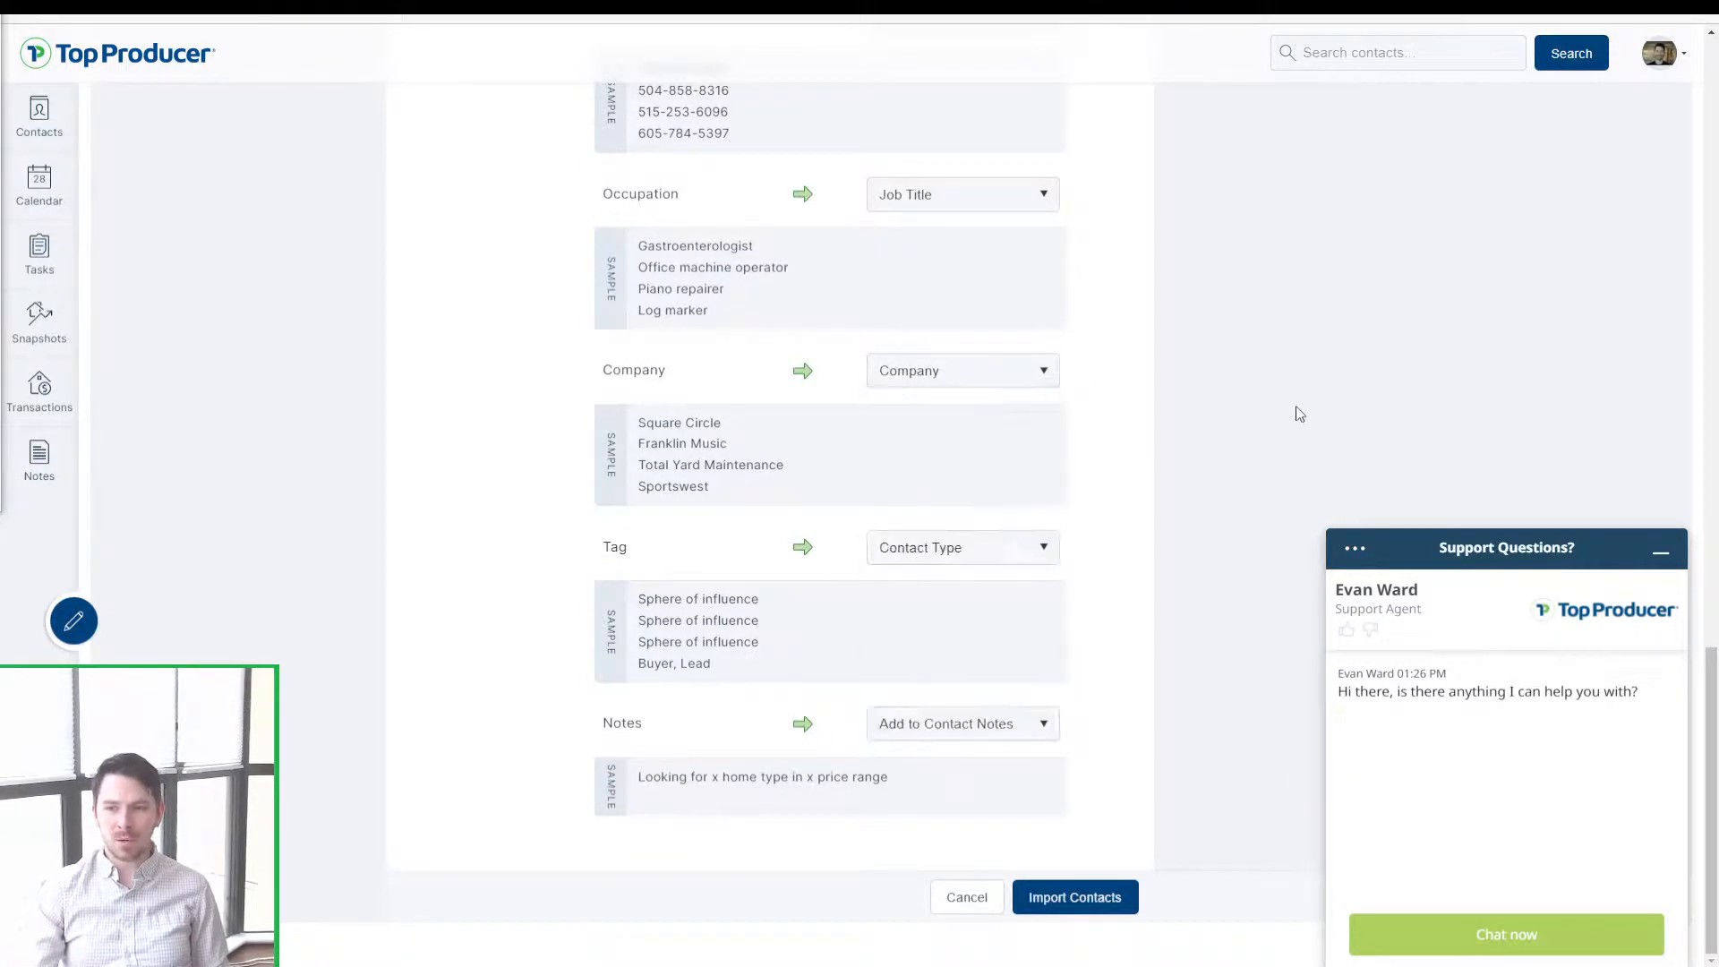
{"action": "left_click", "coordinate": [1662, 555]}
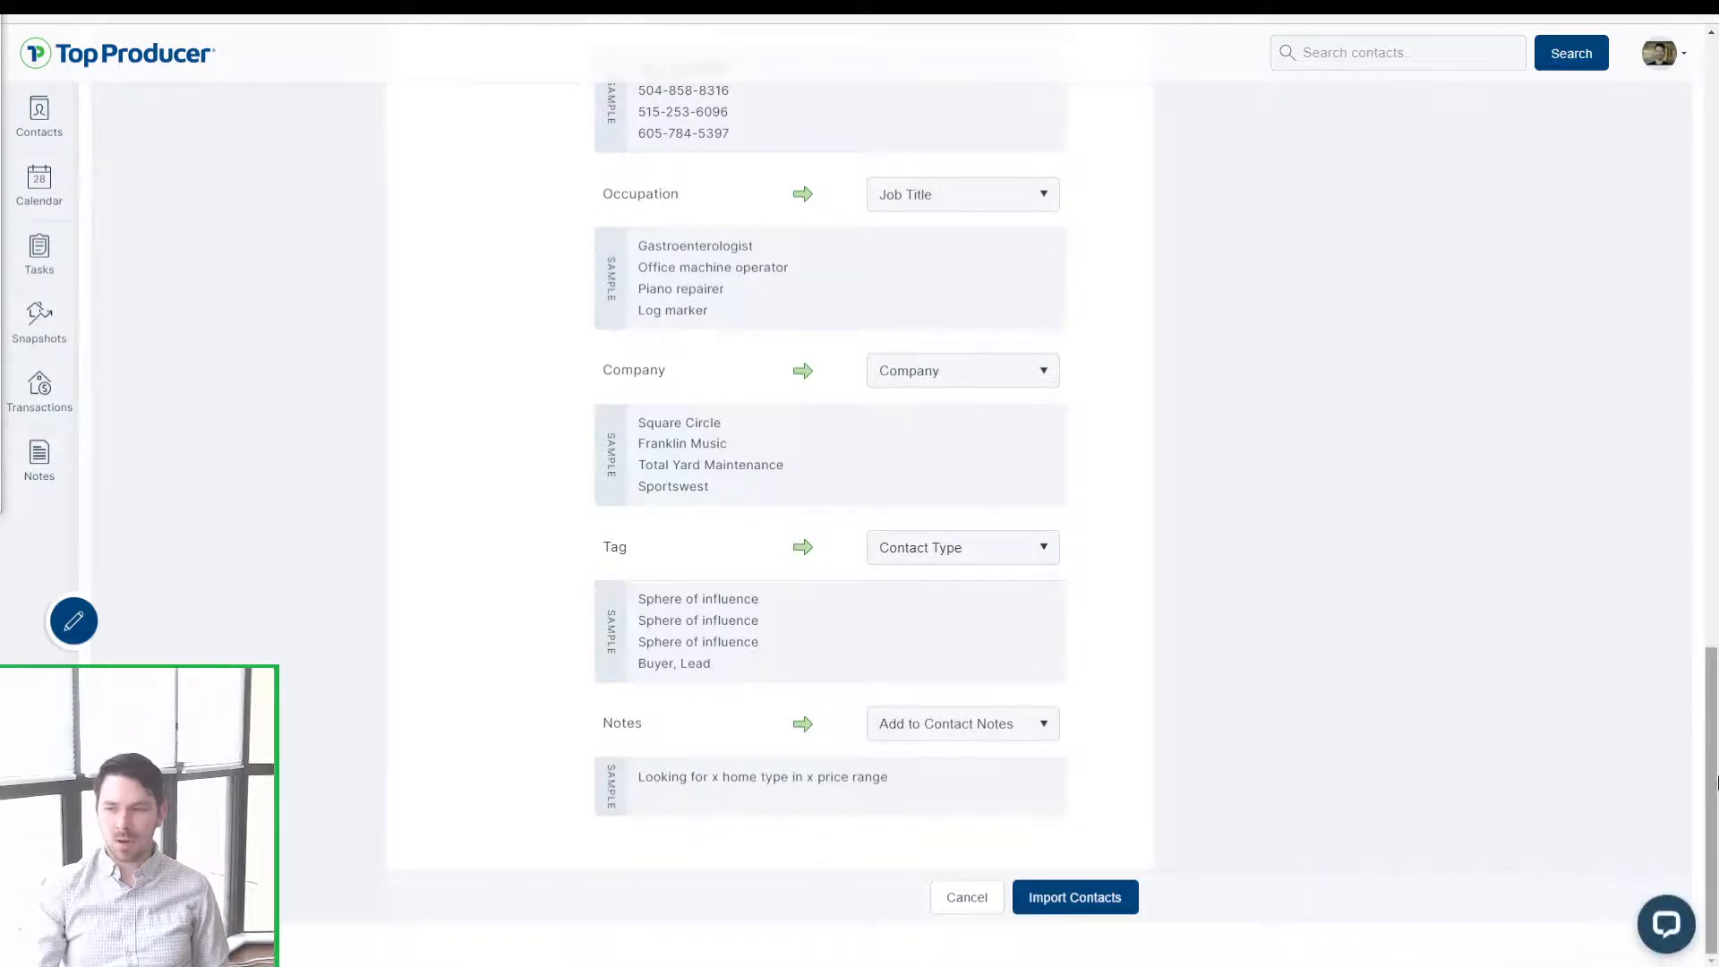
{"action": "left_click_drag", "start_coordinate": [1711, 784], "coordinate": [1713, 71]}
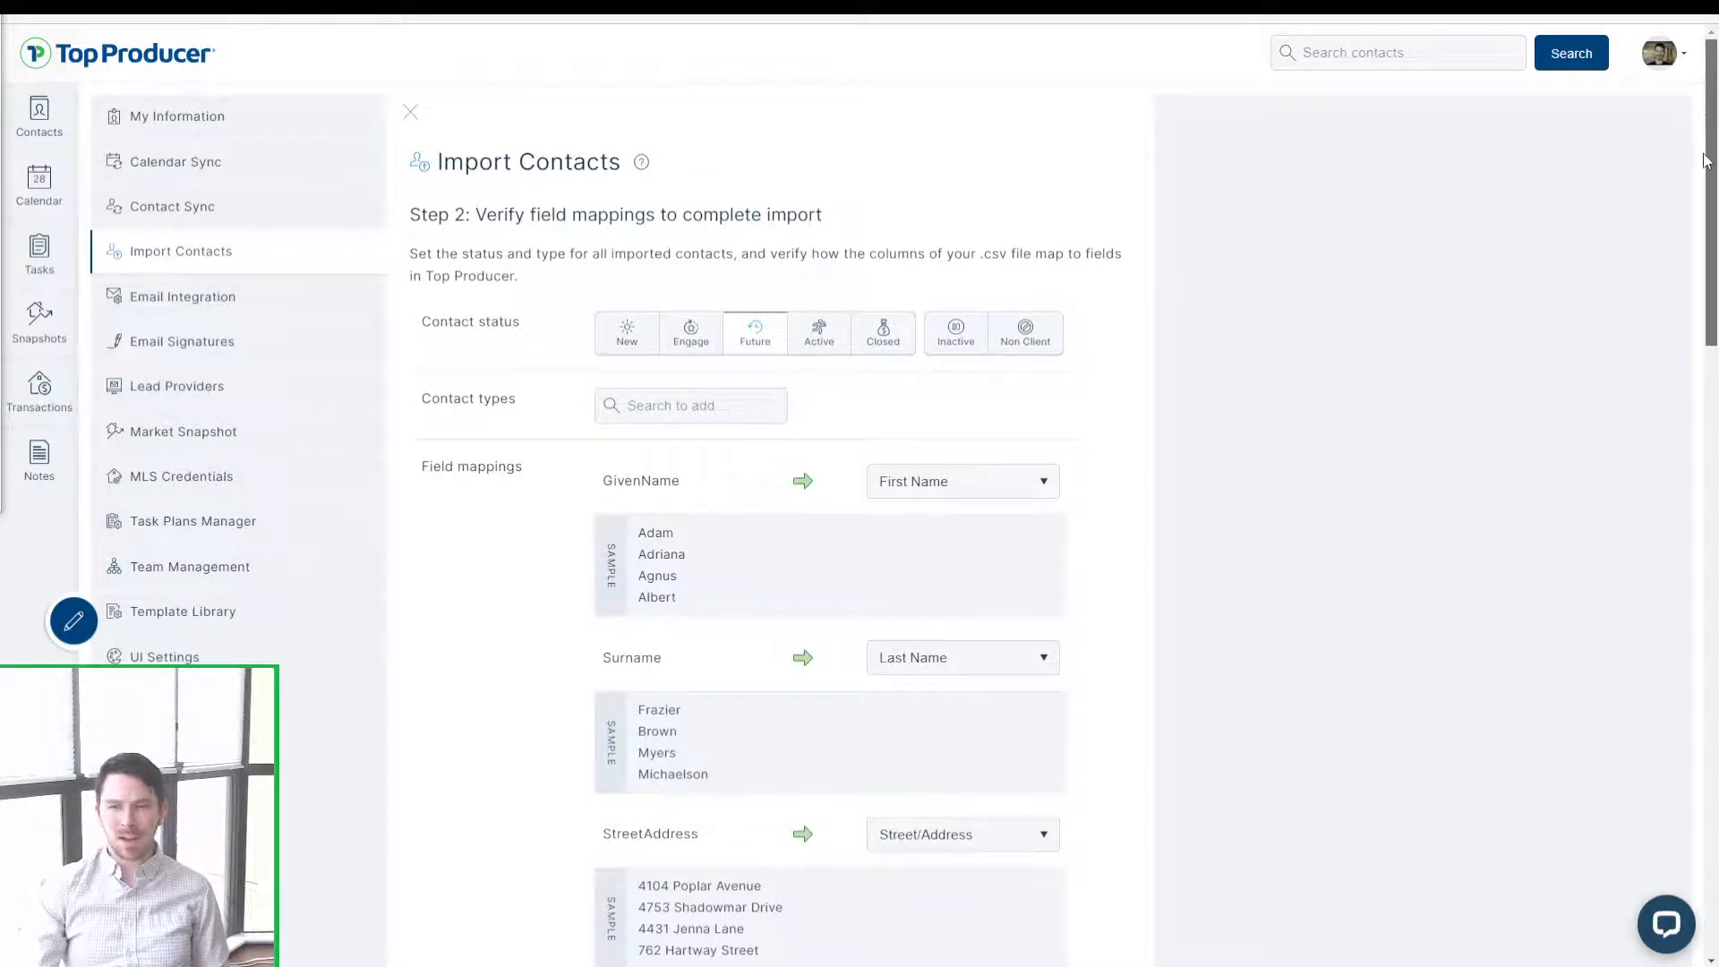
{"action": "scroll", "coordinate": [1706, 166], "scroll_direction": "down", "scroll_amount": 1}
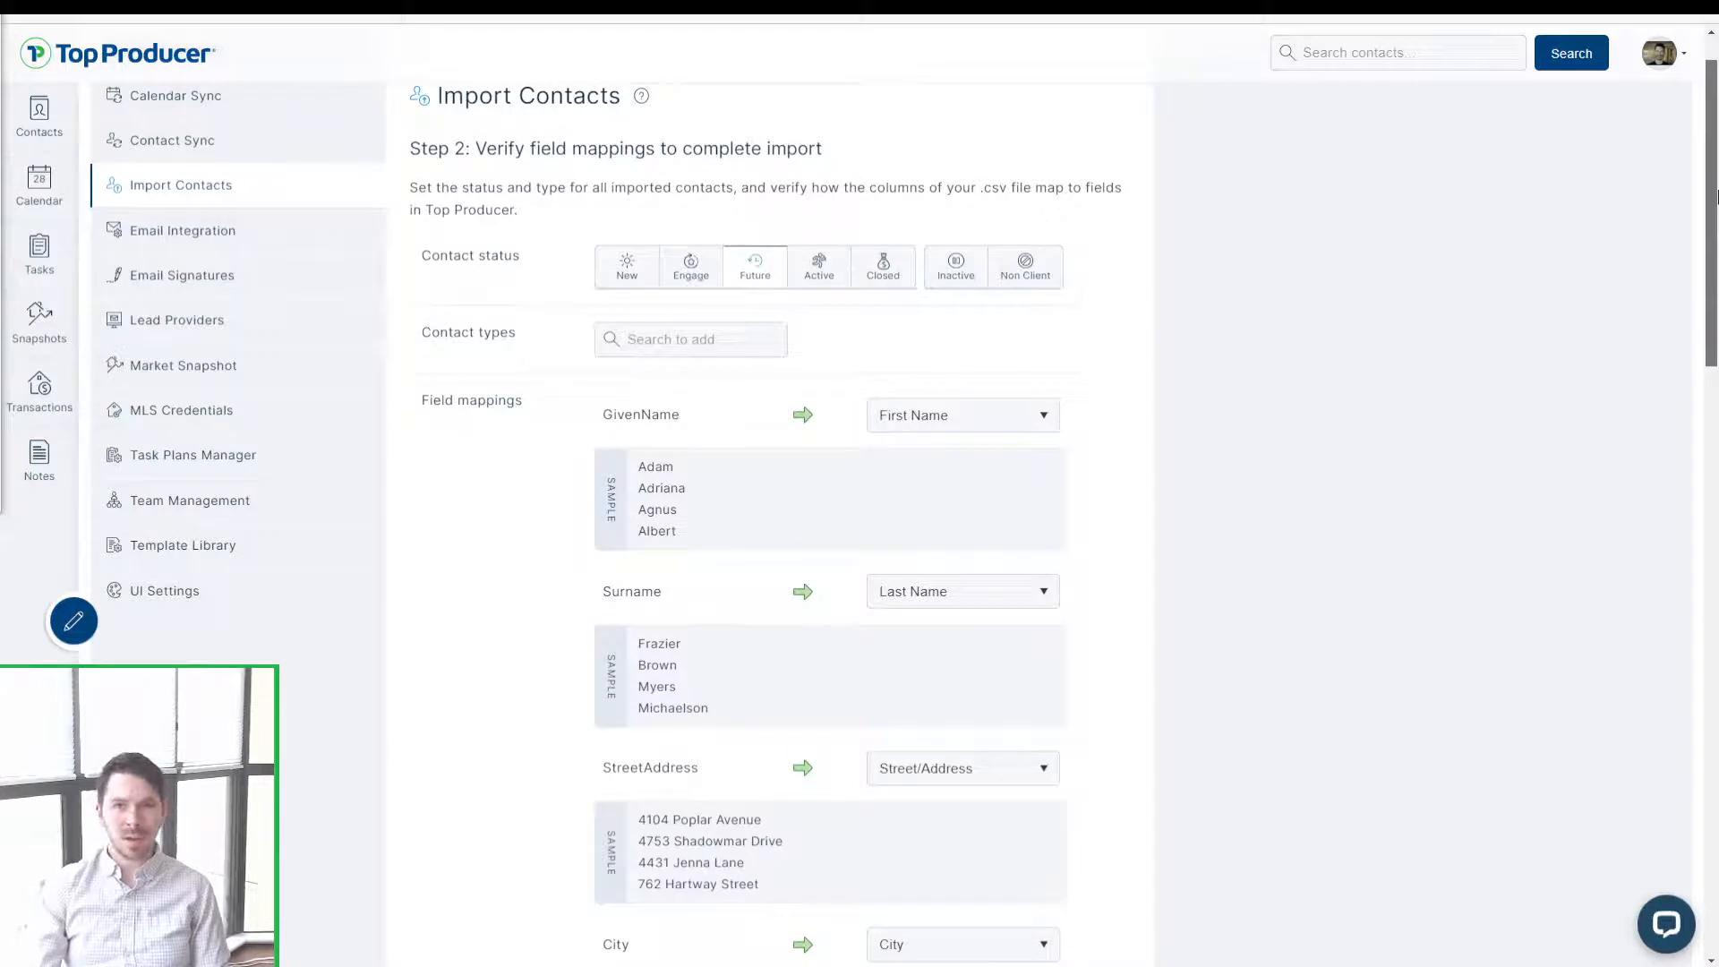
{"action": "left_click_drag", "start_coordinate": [1715, 195], "coordinate": [1715, 846]}
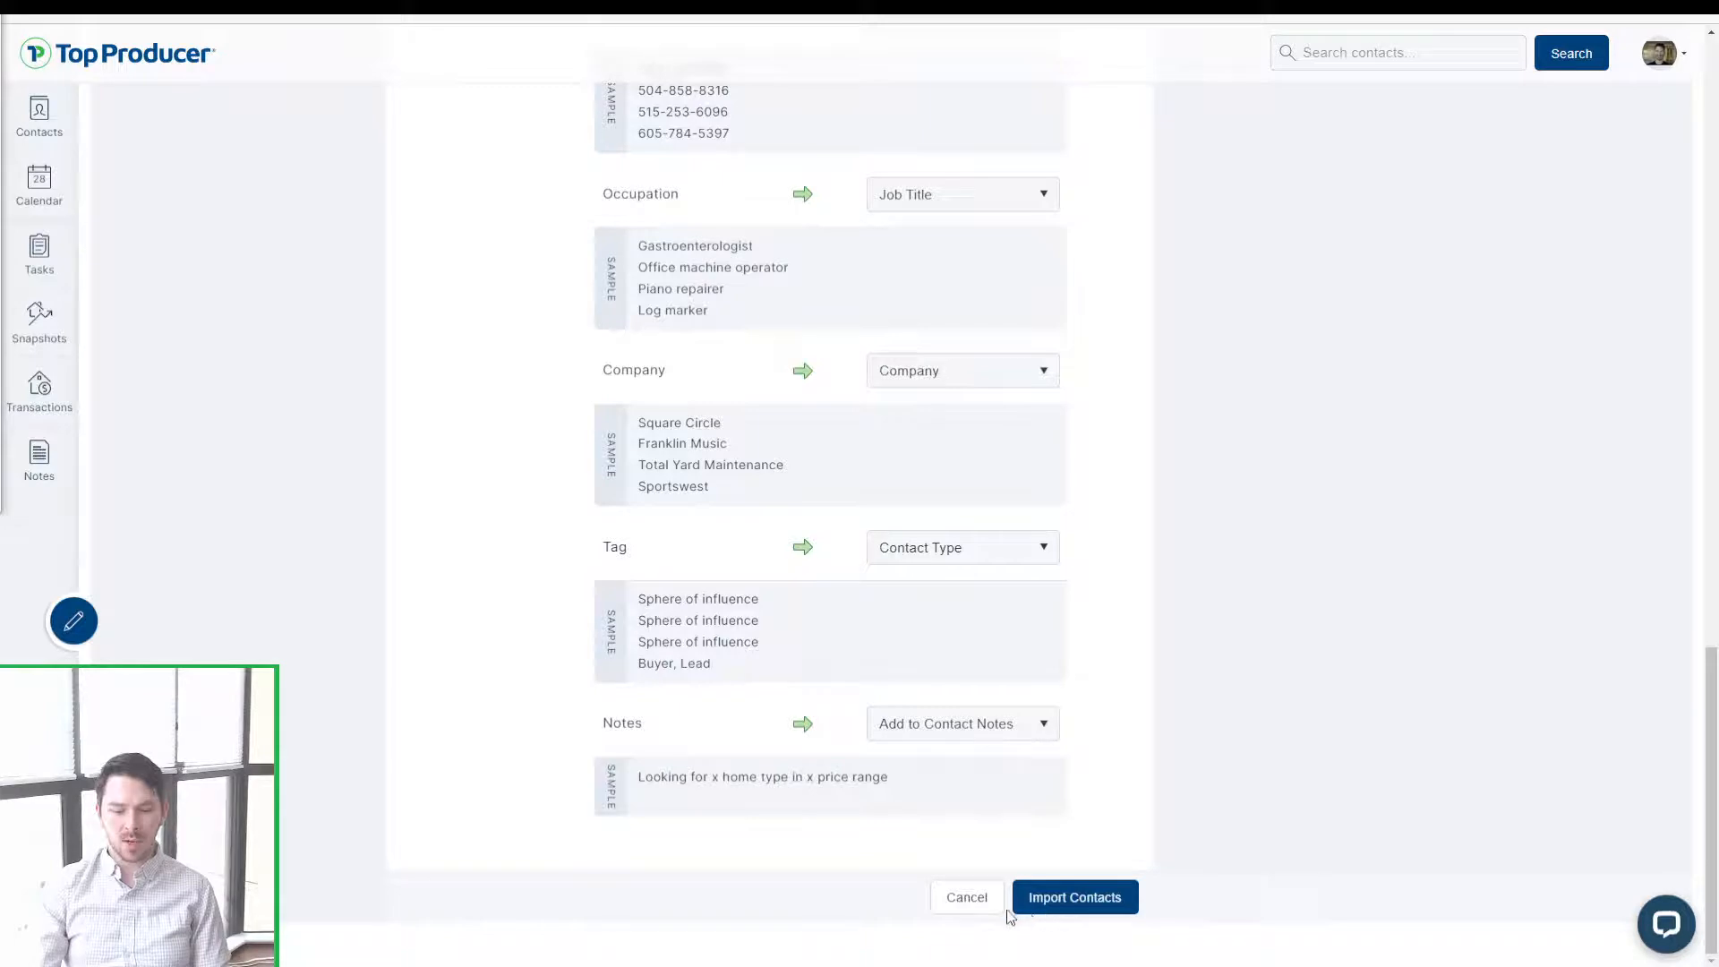
Step: Cancel the mapping step and check TestHeaders.csv's 1 completed contact in Recent Imports
{"action": "left_click", "coordinate": [967, 898]}
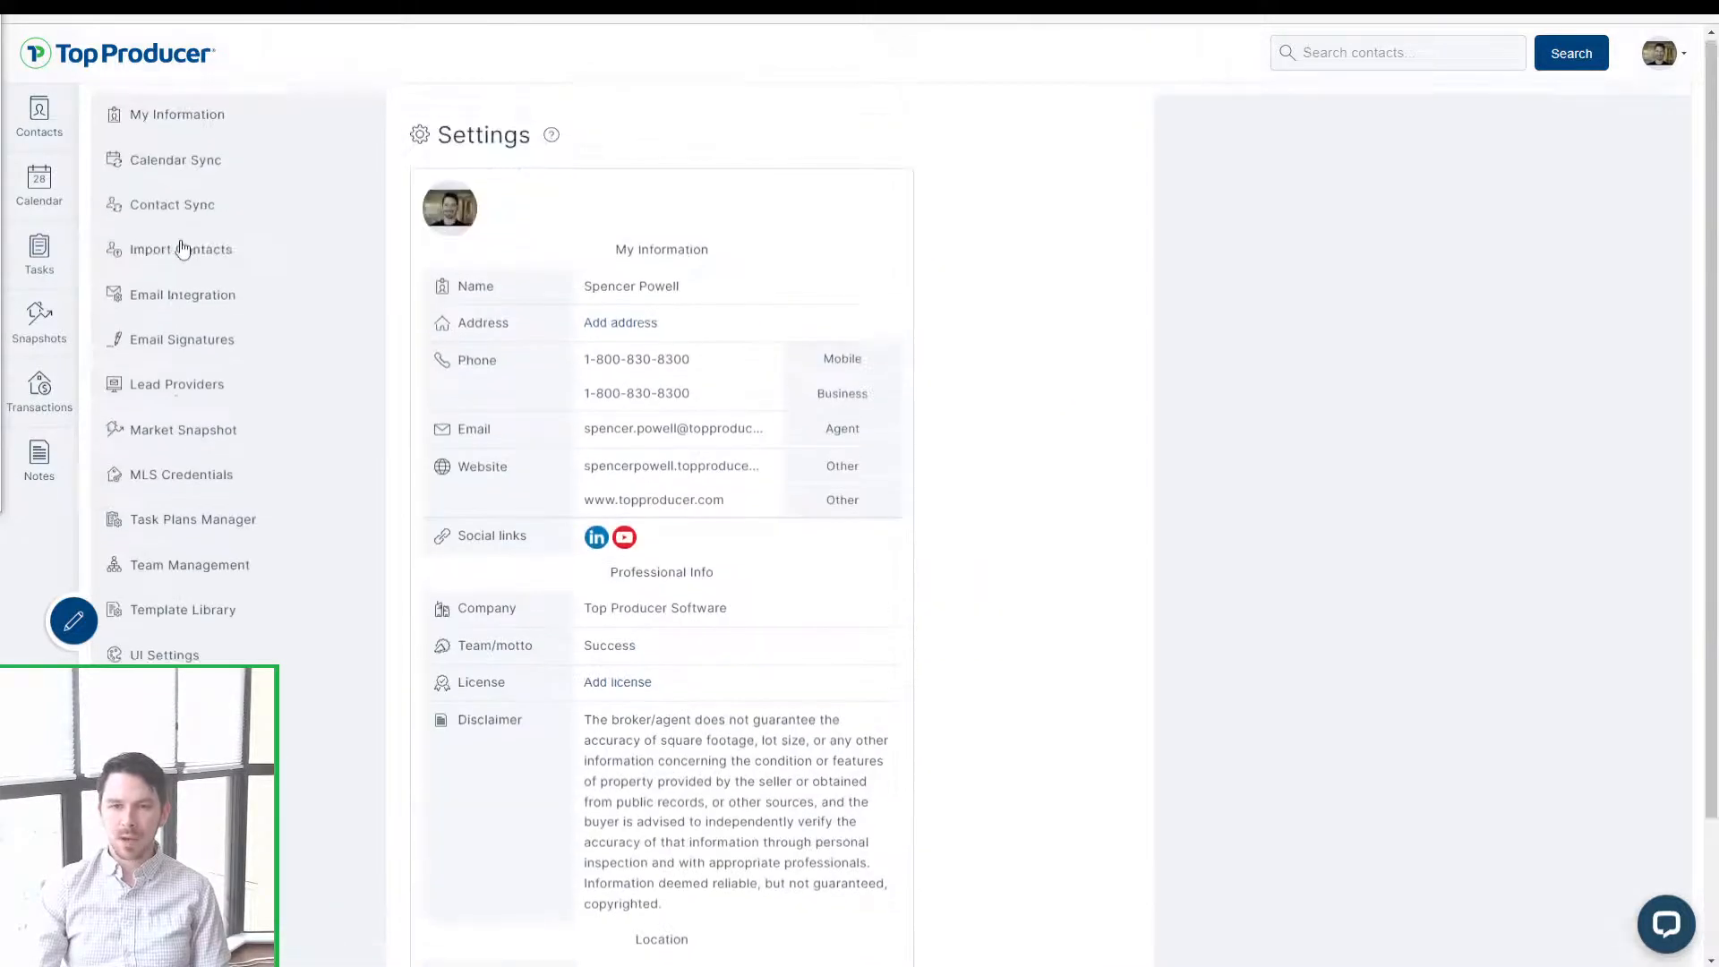
{"action": "left_click", "coordinate": [227, 260]}
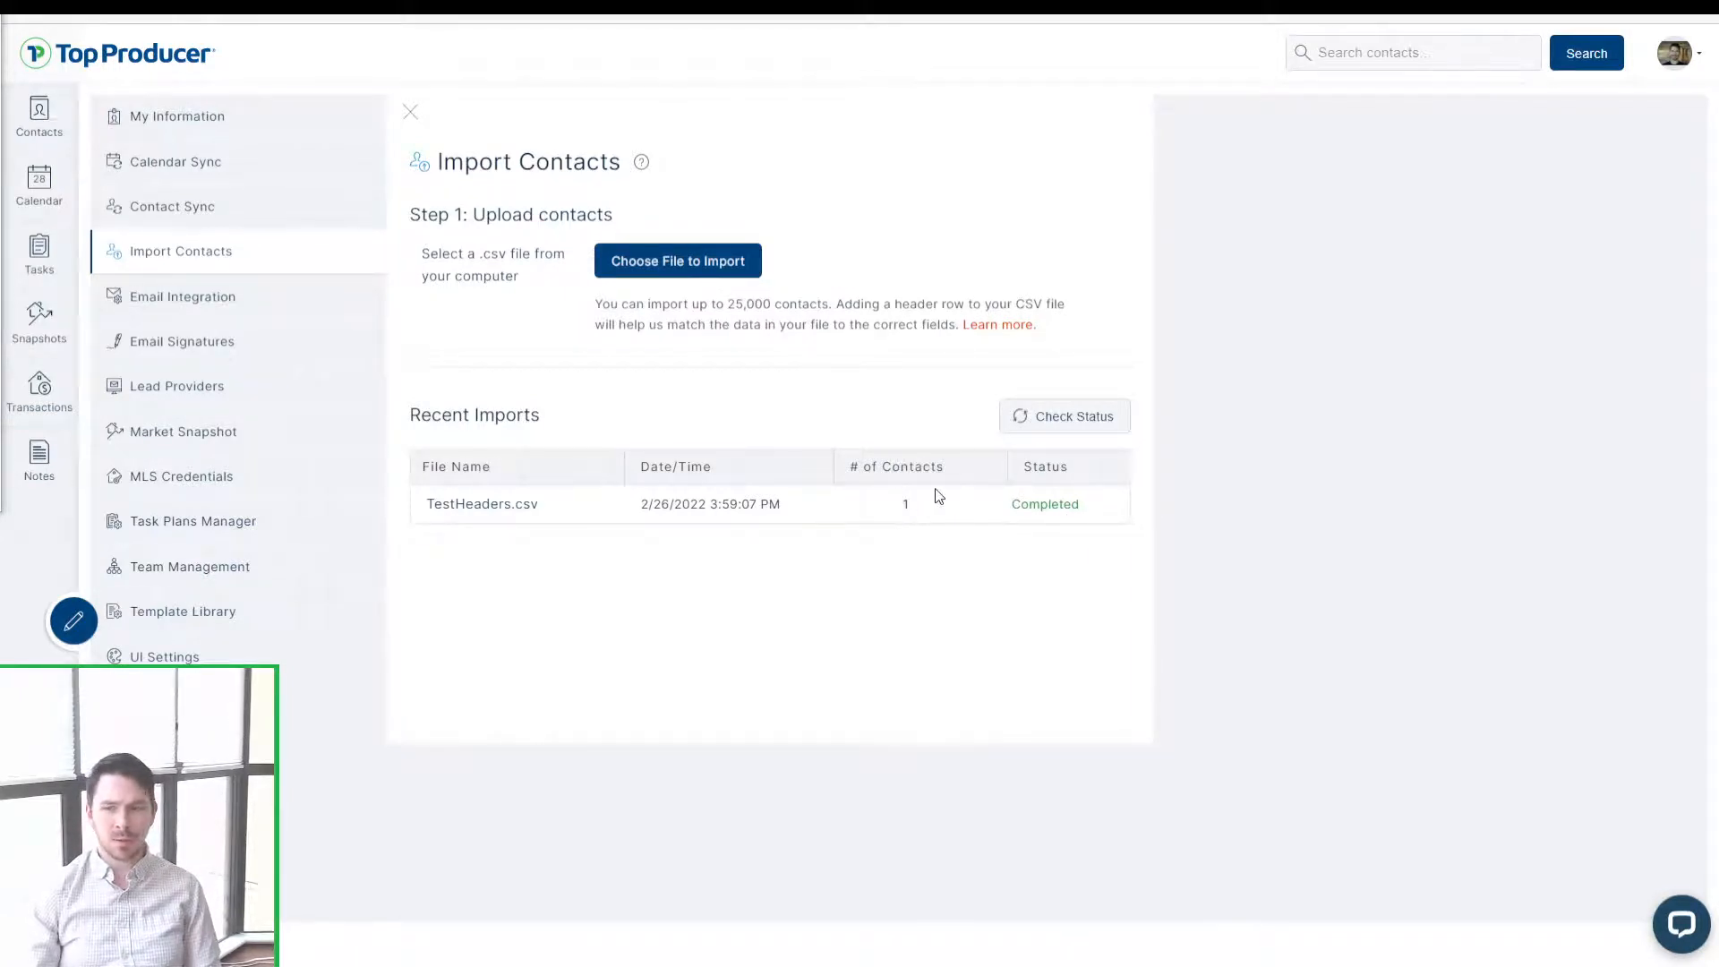
{"action": "left_click_drag", "start_coordinate": [938, 497], "coordinate": [882, 511]}
{"action": "left_click", "coordinate": [895, 541]}
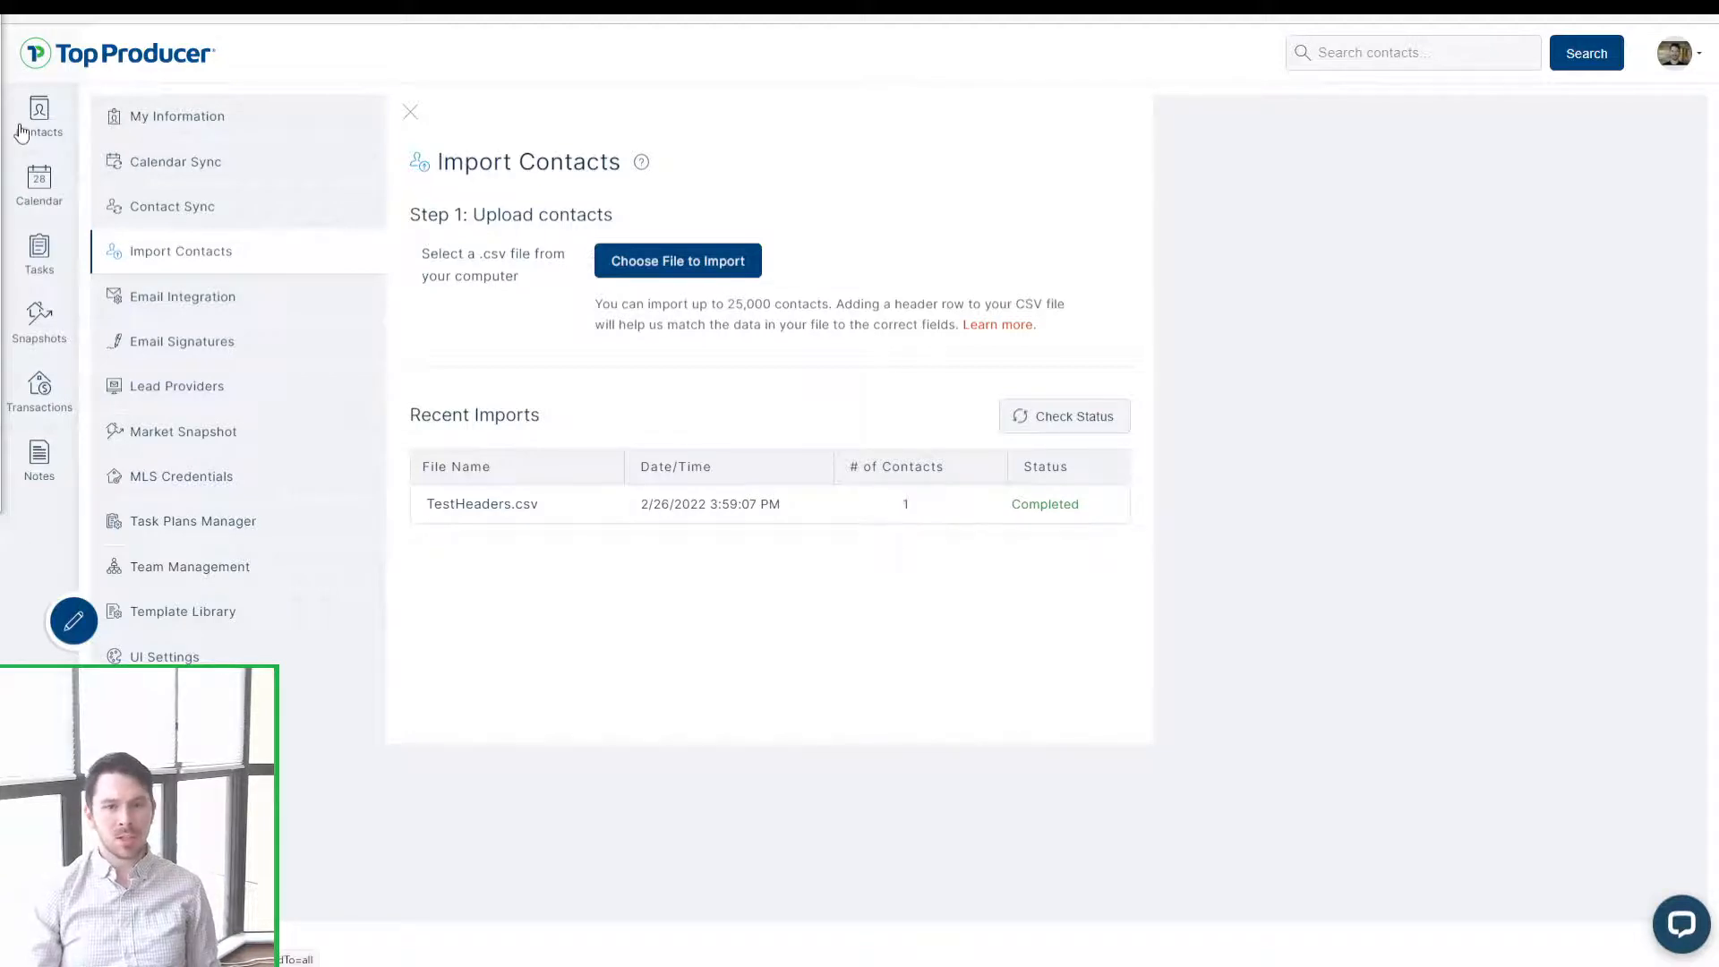
{"action": "key", "text": "ctrl"}
{"action": "key", "text": "ctrl"}
{"action": "key", "text": "ctrl"}
{"action": "key", "text": "ctrl"}
{"action": "key", "text": "ctrl"}
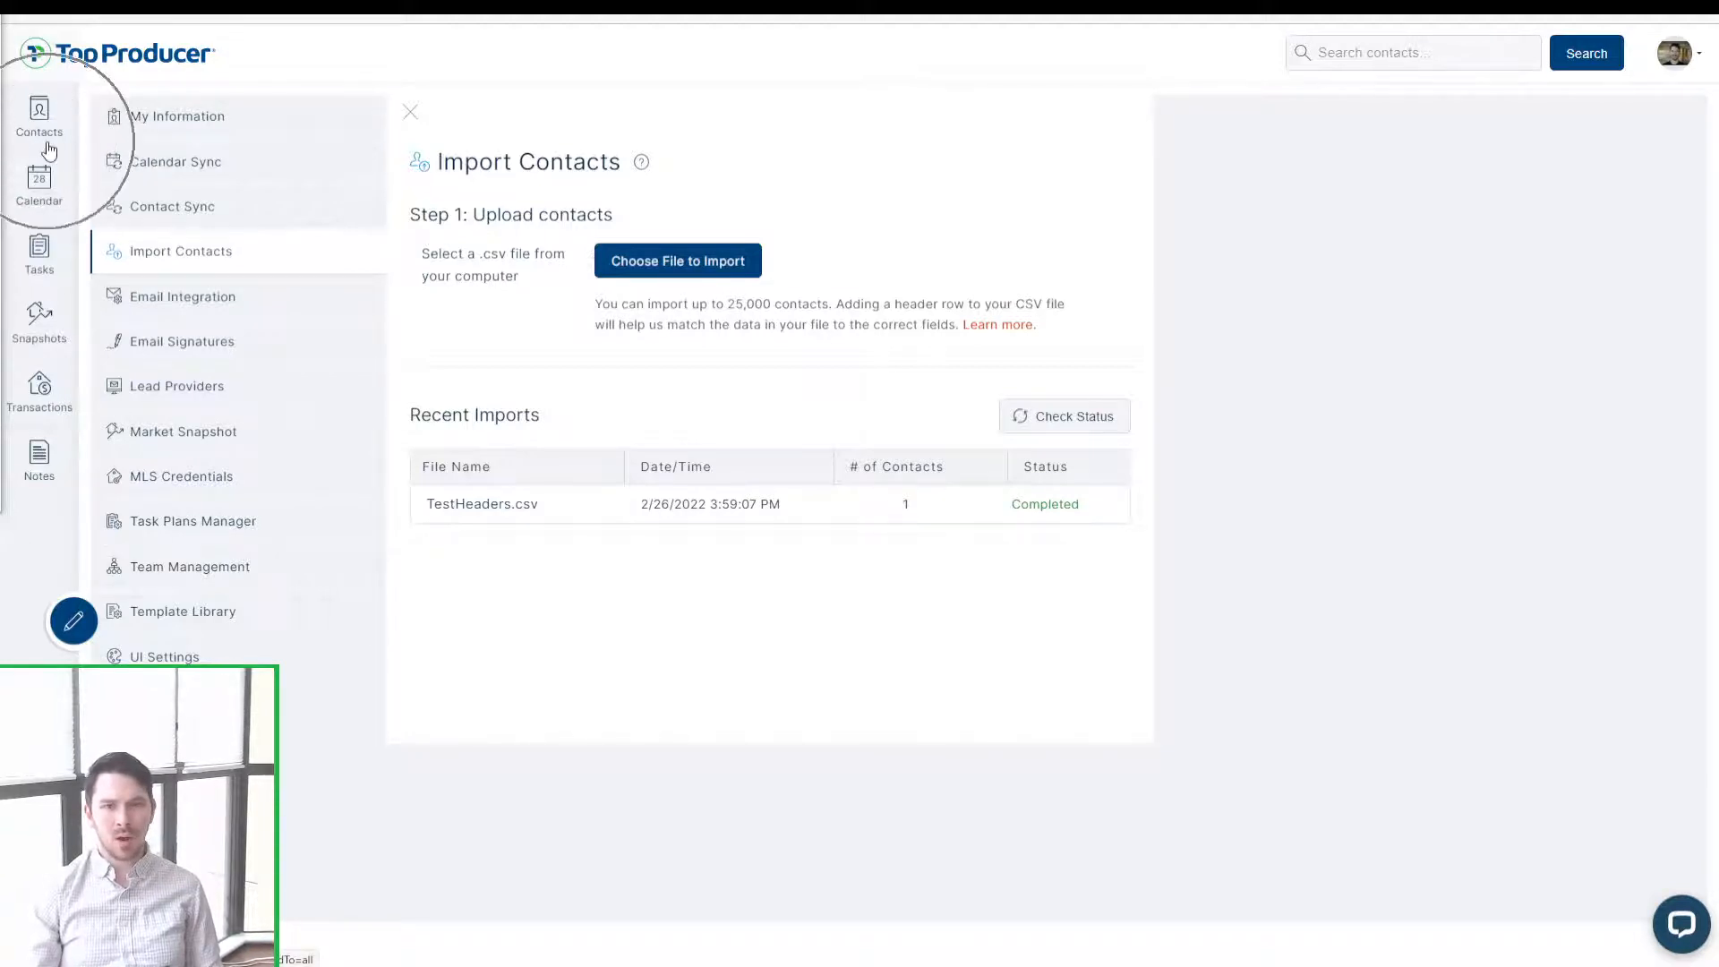
Step: Show the Future-status contacts in the contact list
{"action": "left_click", "coordinate": [49, 150]}
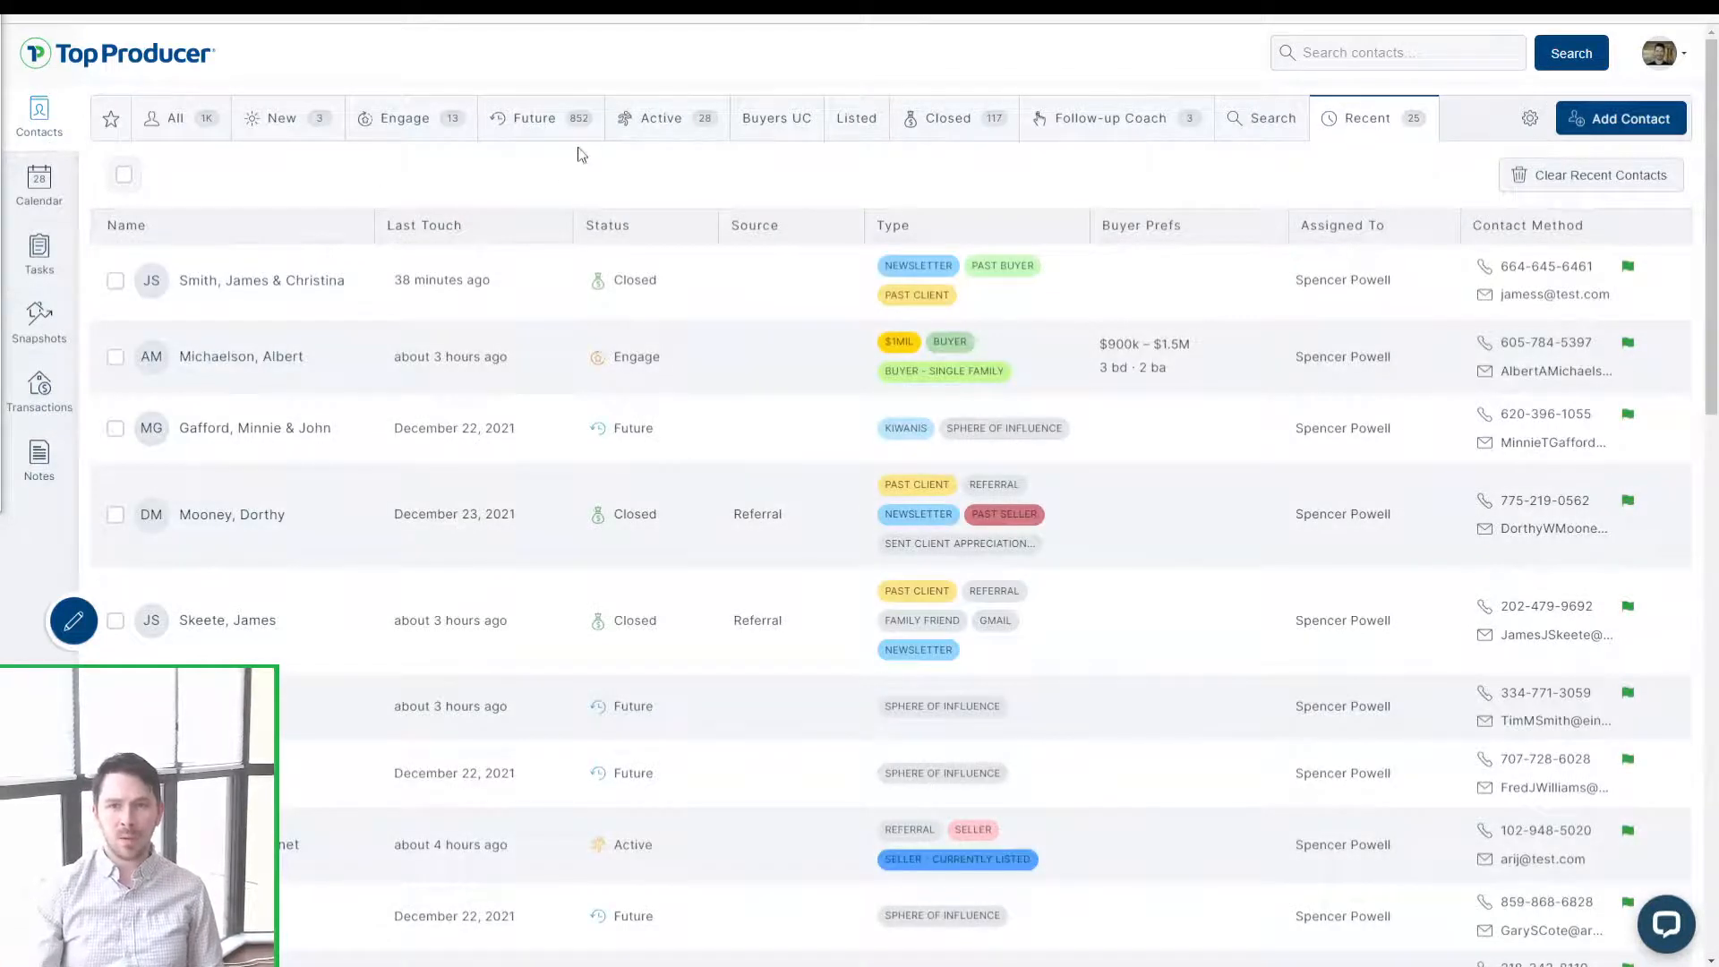
{"action": "key", "text": "ctrl"}
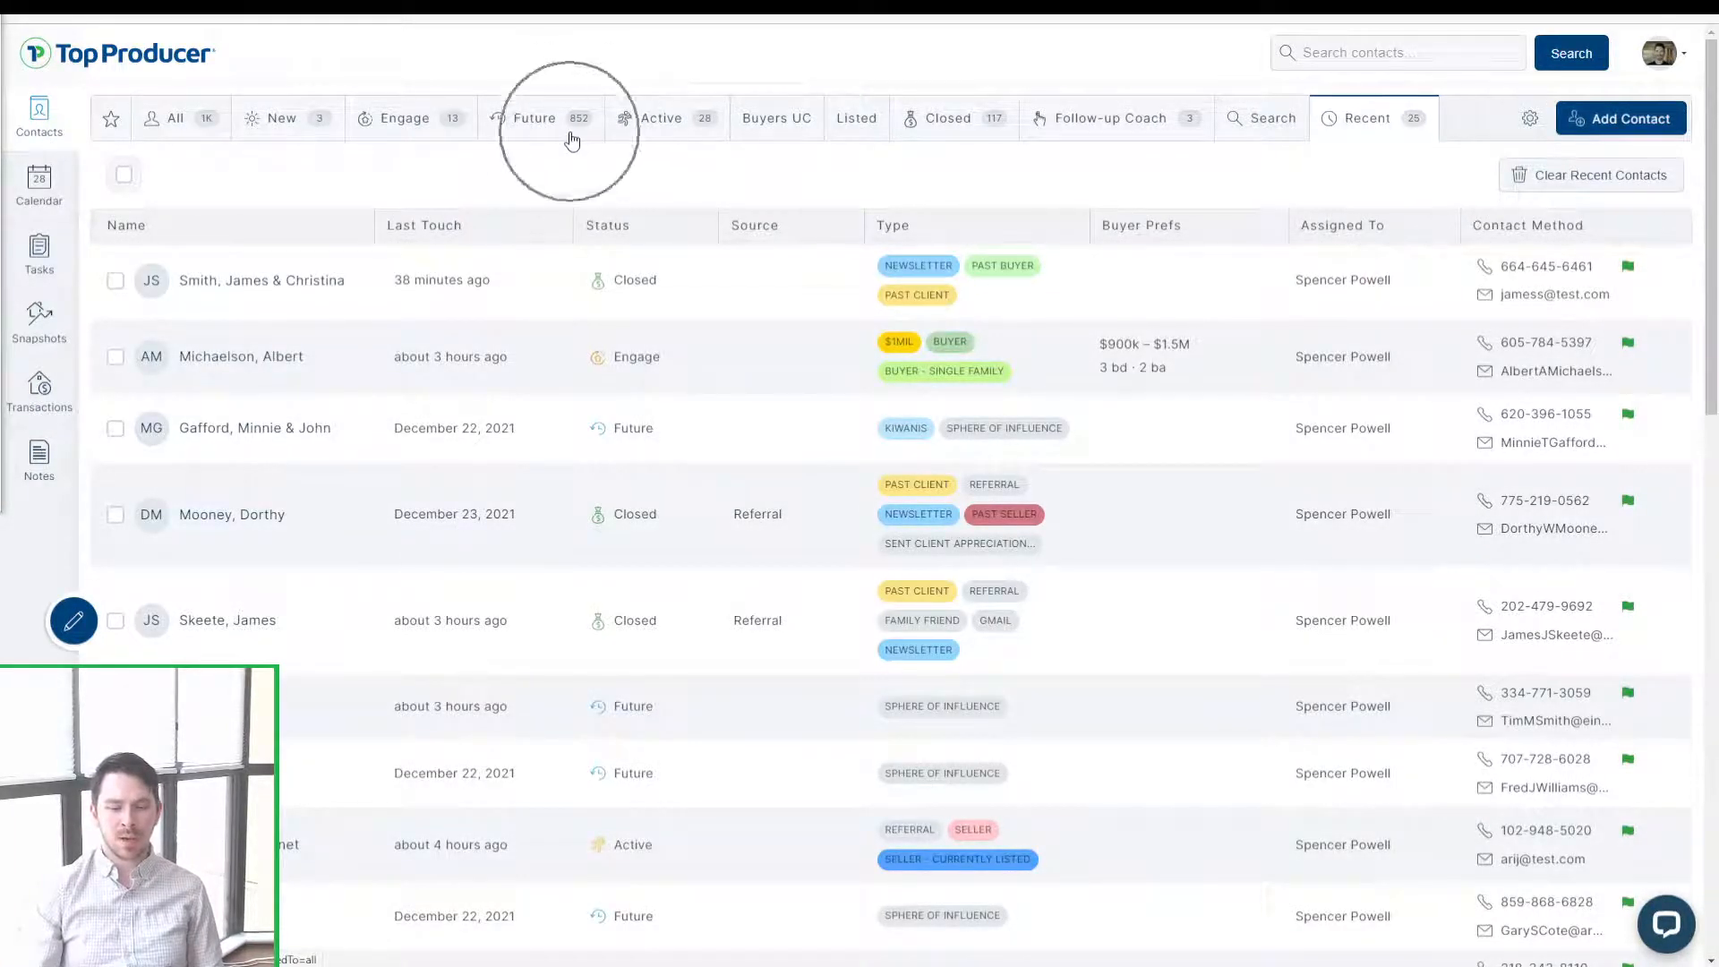
{"action": "key", "text": "ctrl"}
{"action": "left_click", "coordinate": [572, 139]}
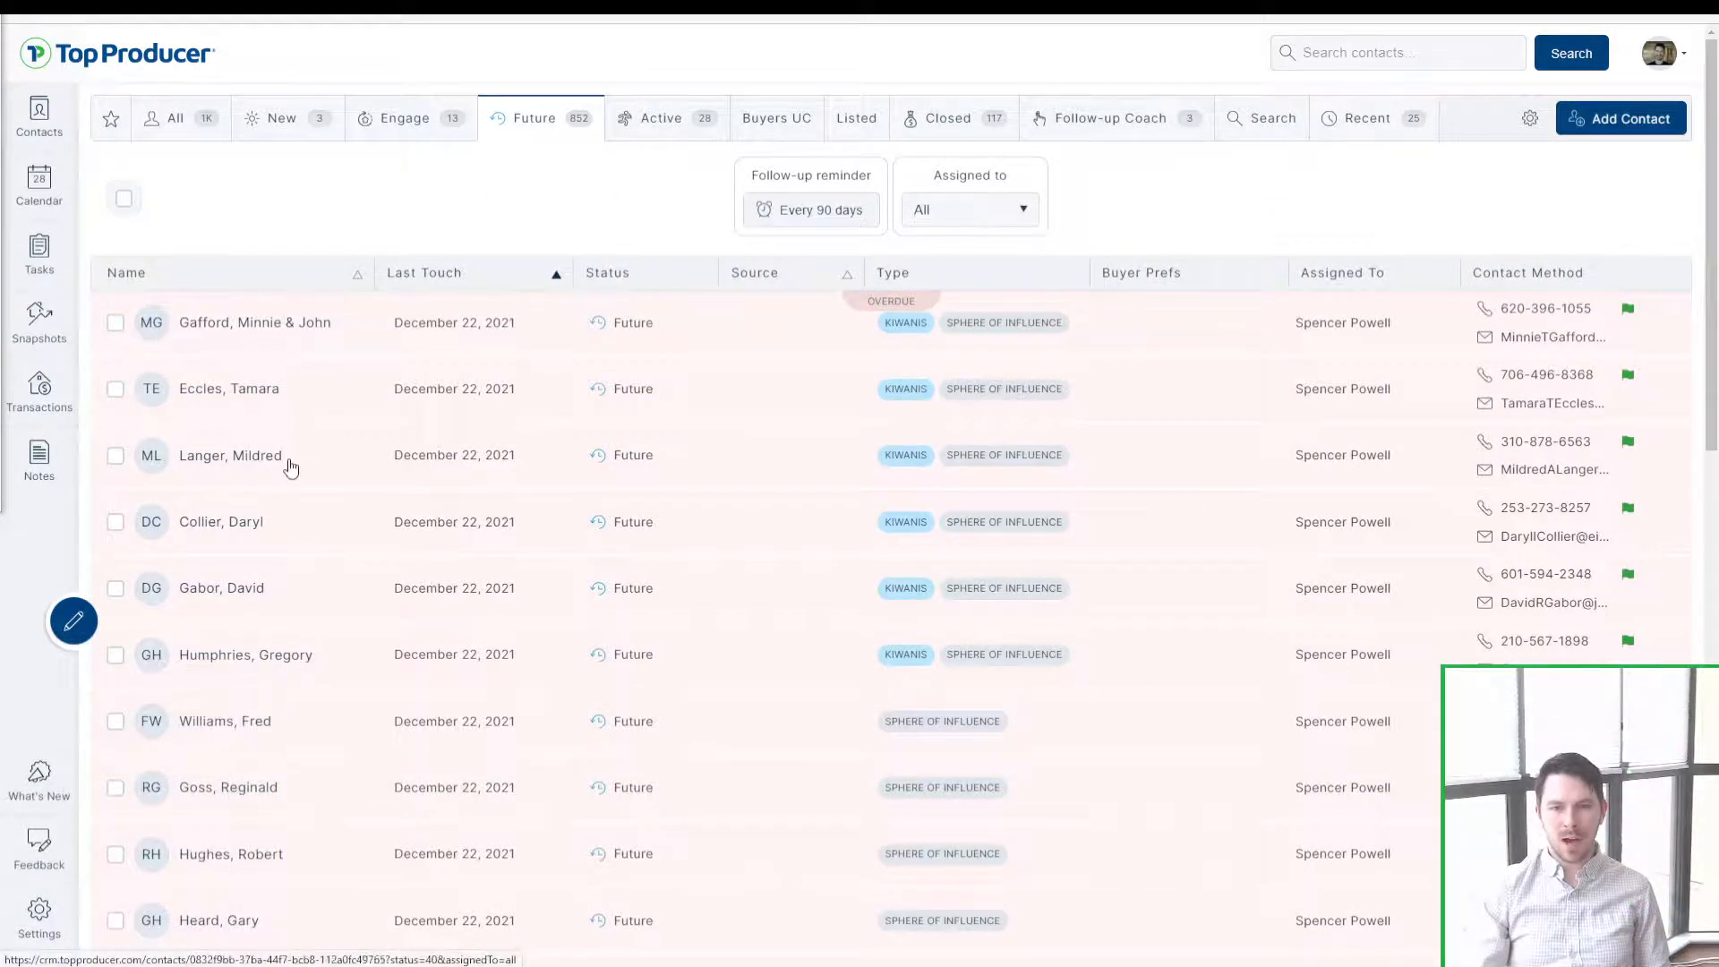
{"action": "scroll", "coordinate": [564, 391], "scroll_direction": "down", "scroll_amount": 8}
{"action": "scroll", "coordinate": [358, 541], "scroll_direction": "up", "scroll_amount": 8}
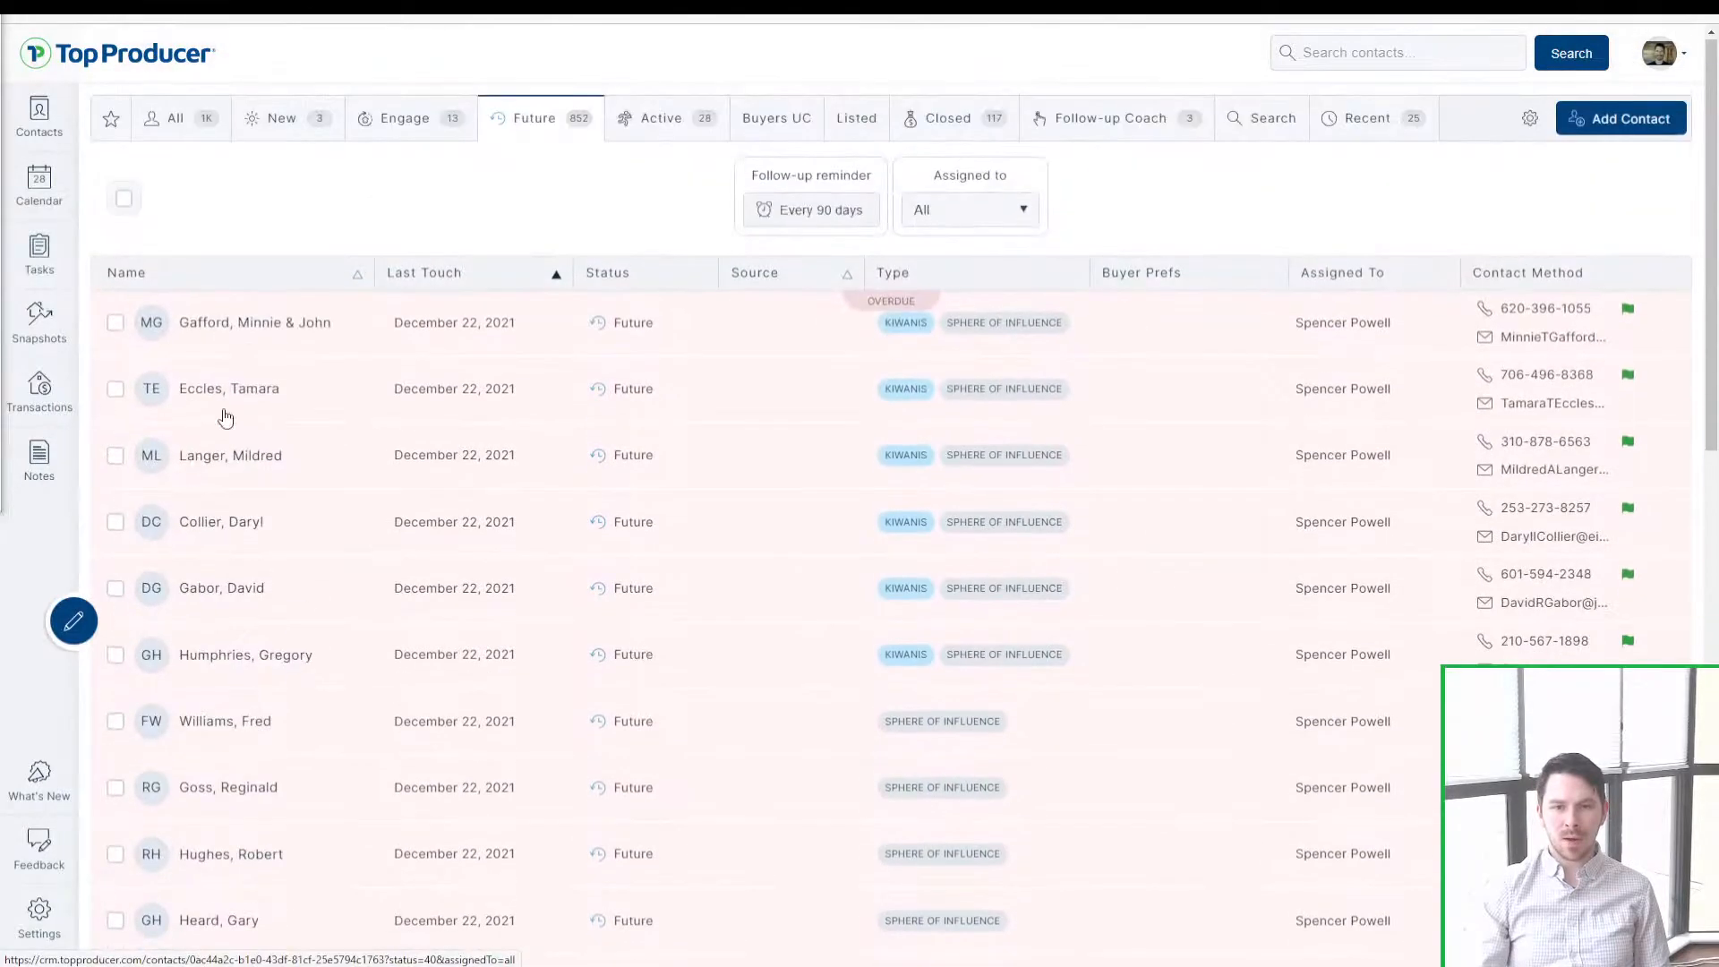
Step: Inspect the first imported contact's emails, address, company and contact types
{"action": "left_click", "coordinate": [258, 331]}
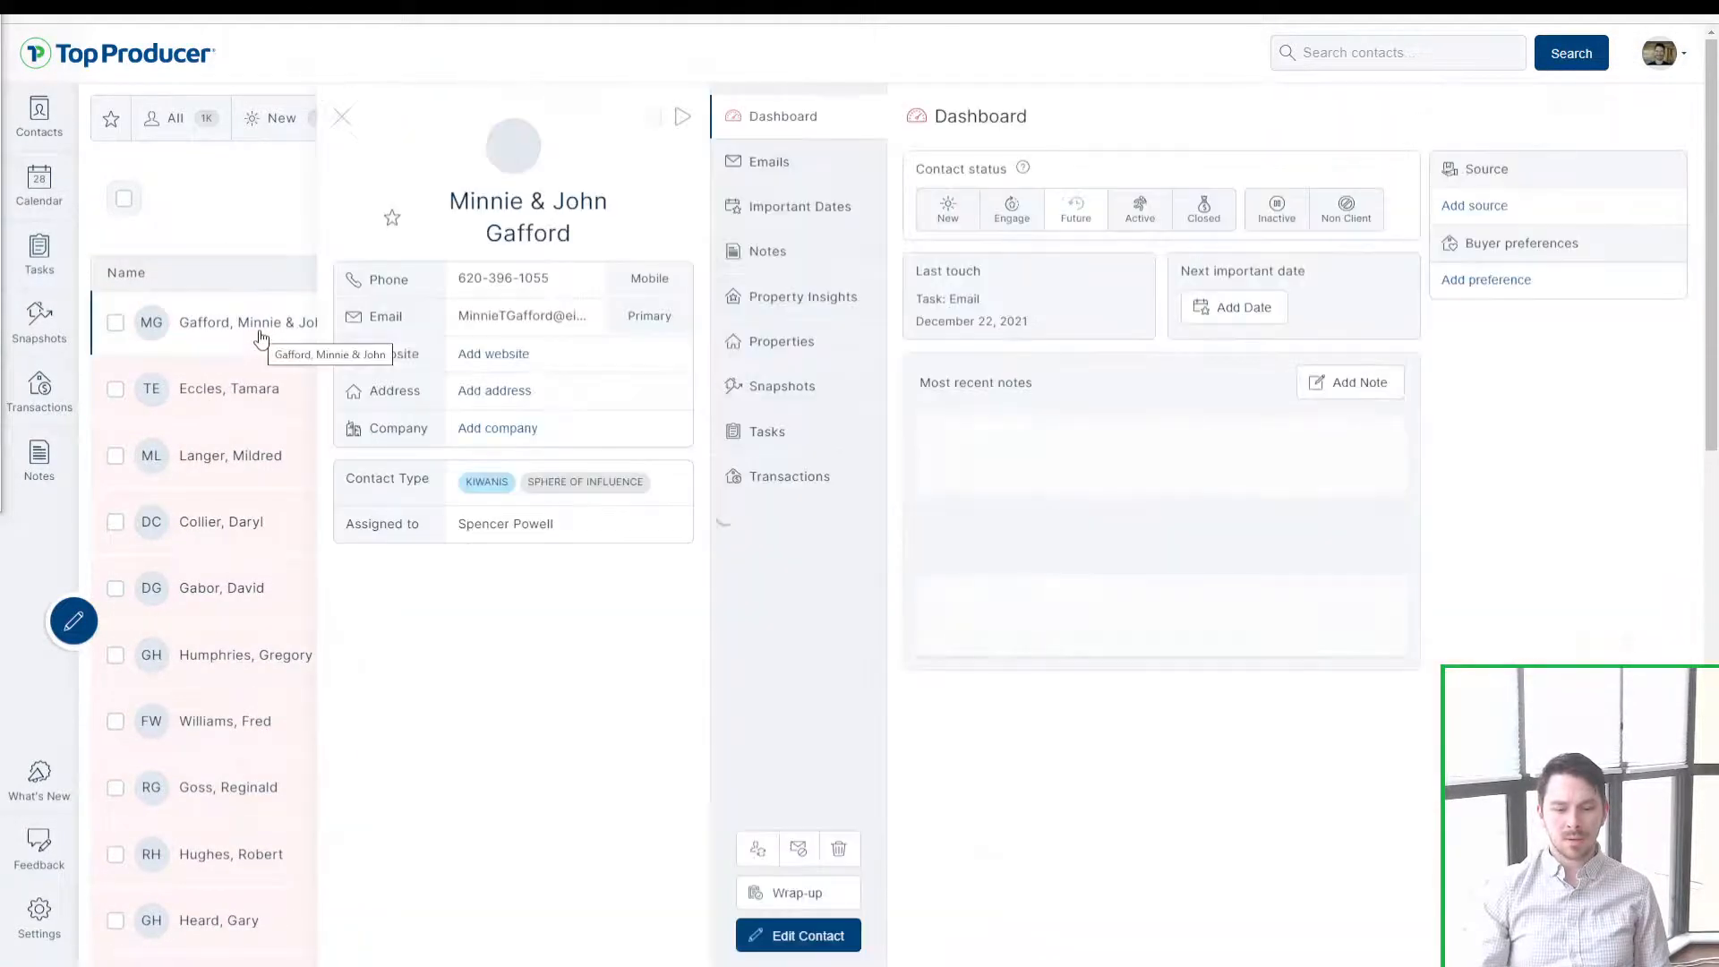
{"action": "key", "text": "ctrl"}
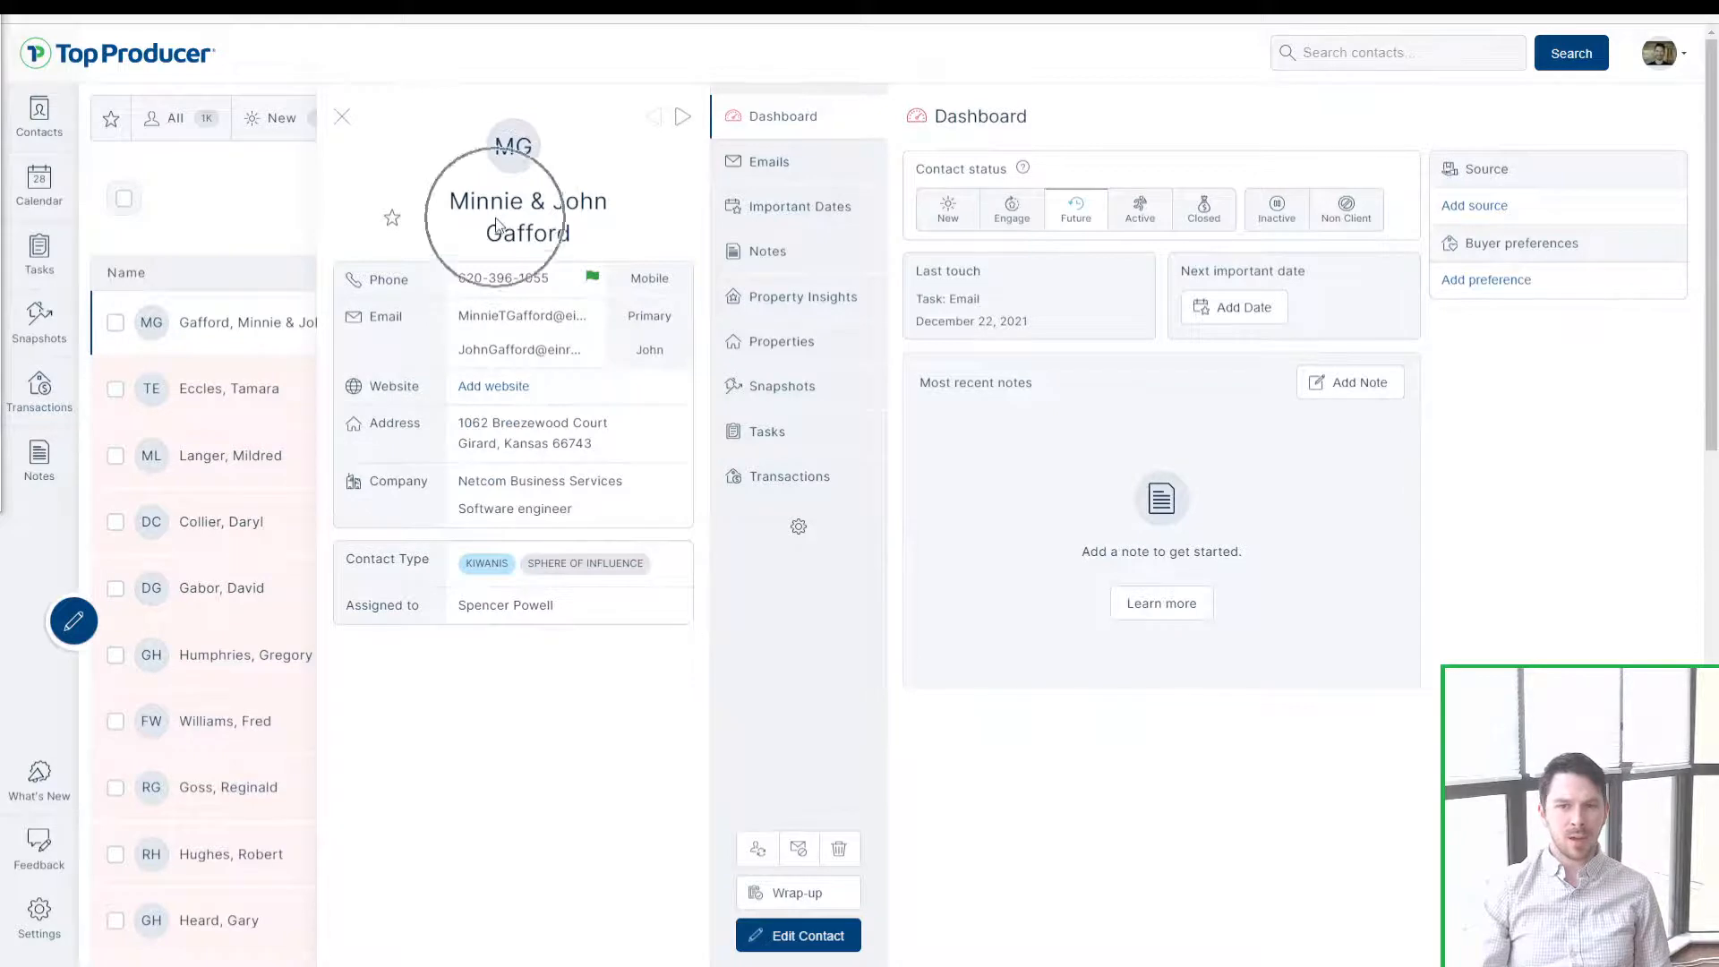
{"action": "key", "text": "ctrl"}
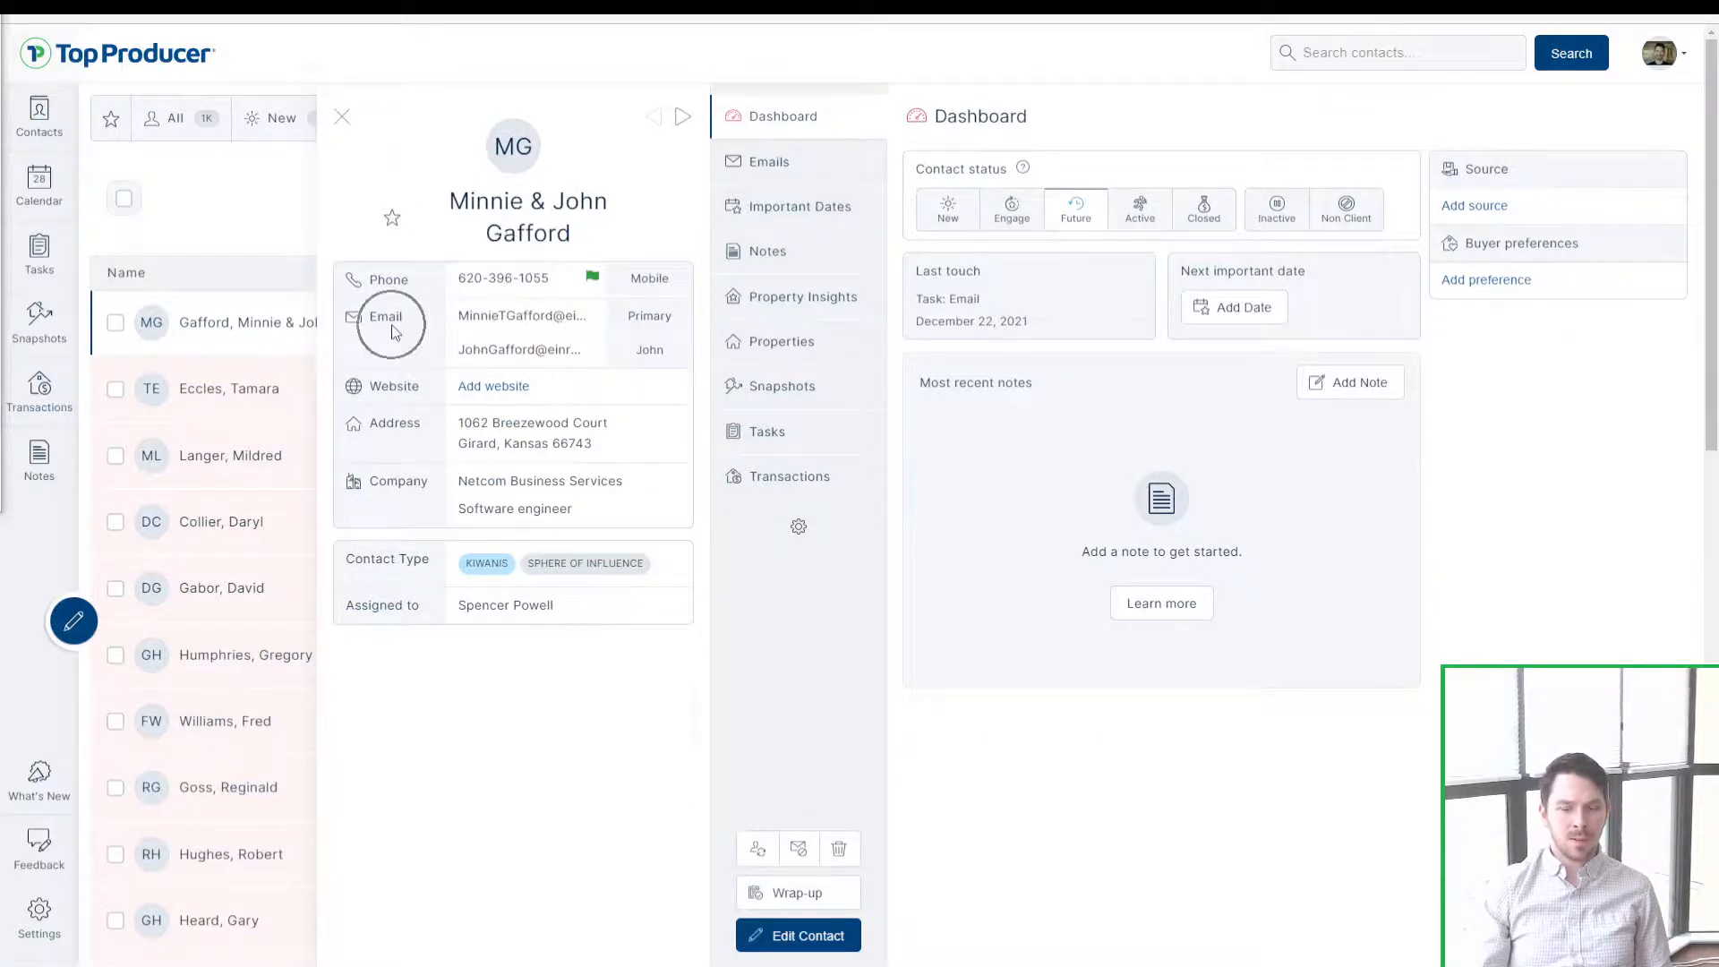
{"action": "key", "text": "ctrl"}
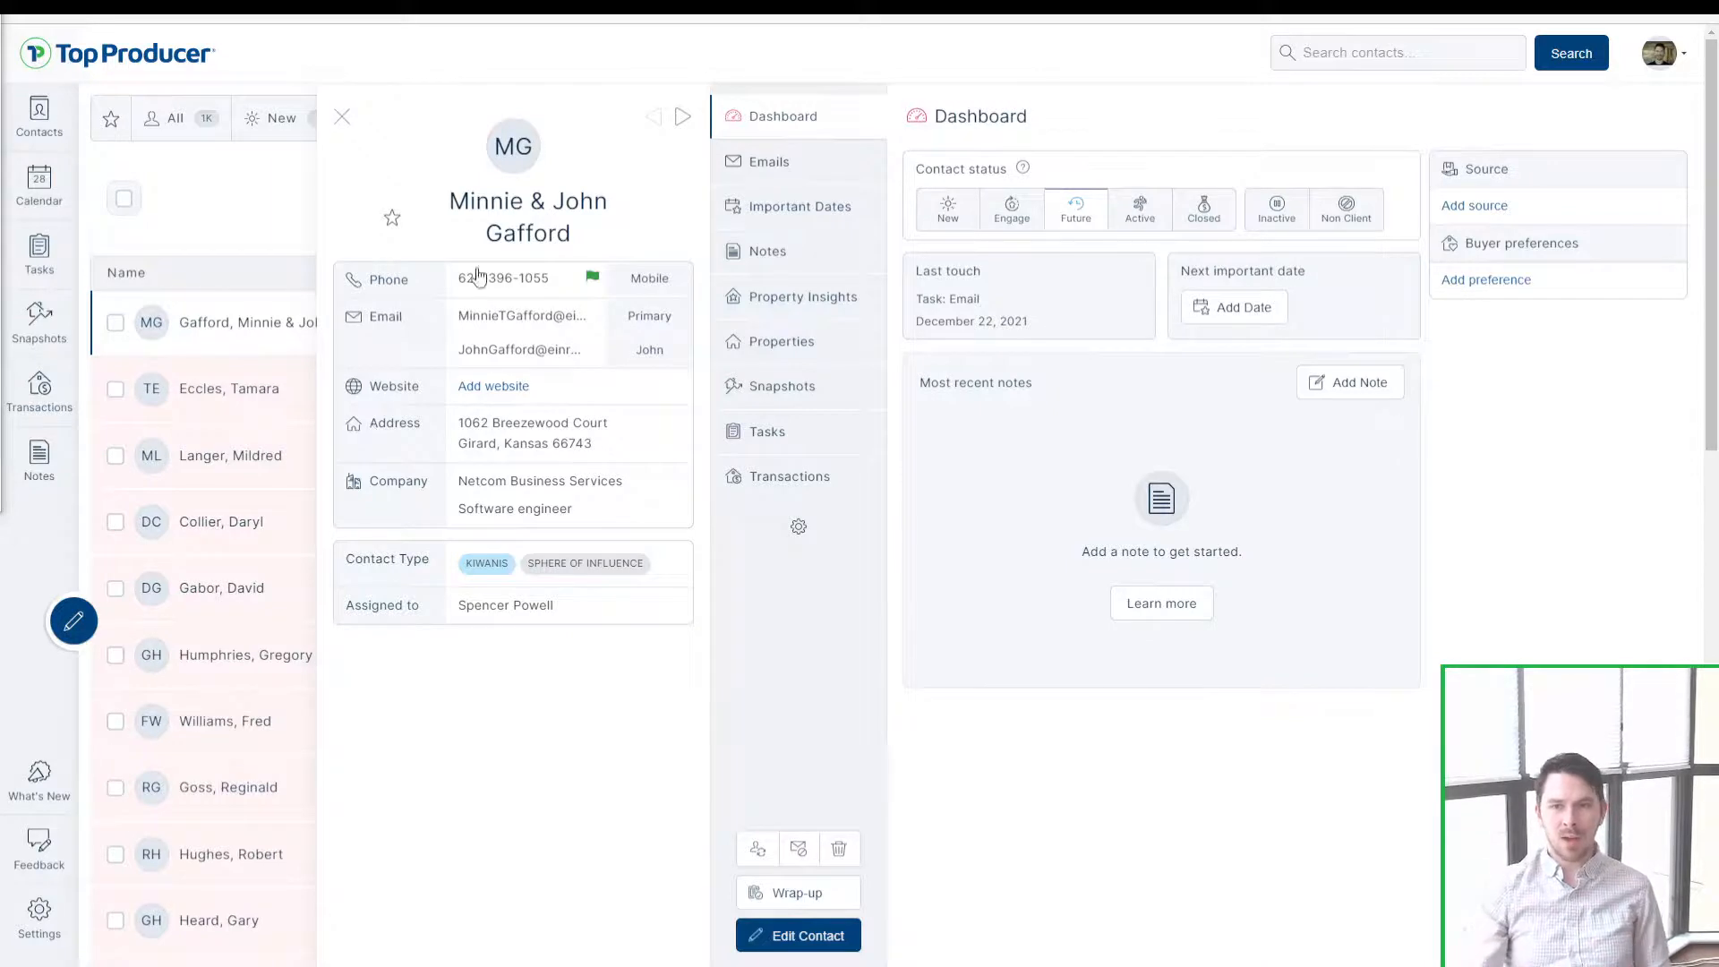
{"action": "key", "text": "ctrl"}
{"action": "key", "text": "ctrl"}
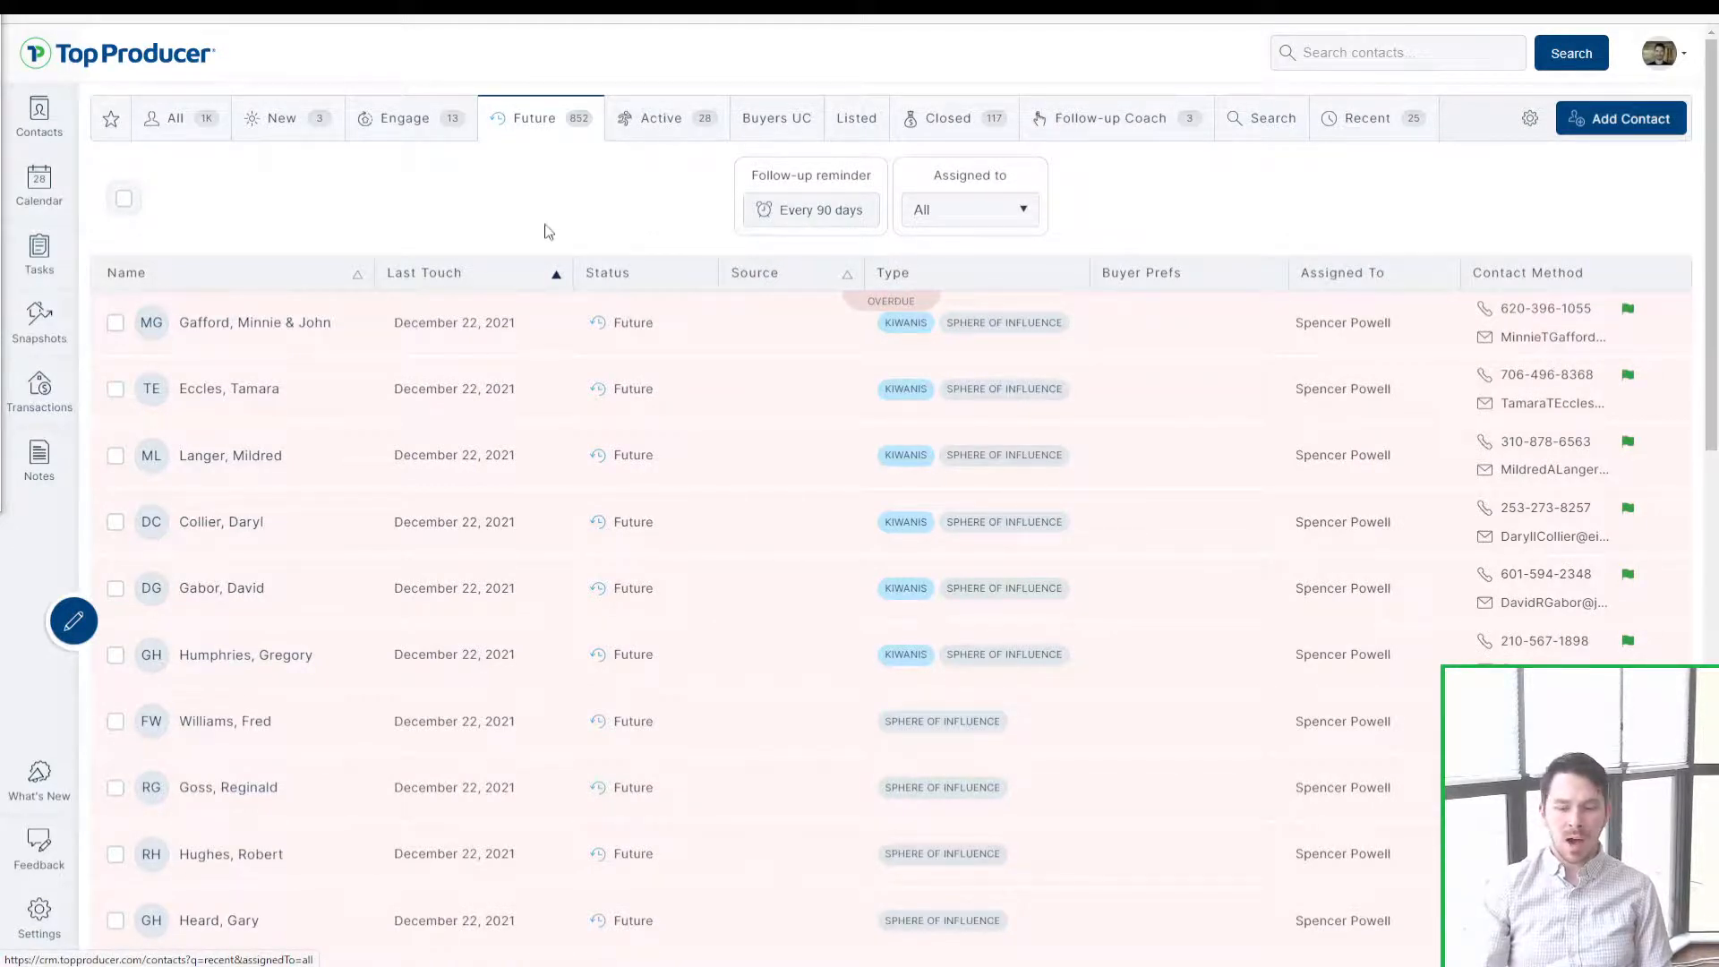
Step: Open the Contact Sync settings and focus its Email field
{"action": "left_click", "coordinate": [37, 923]}
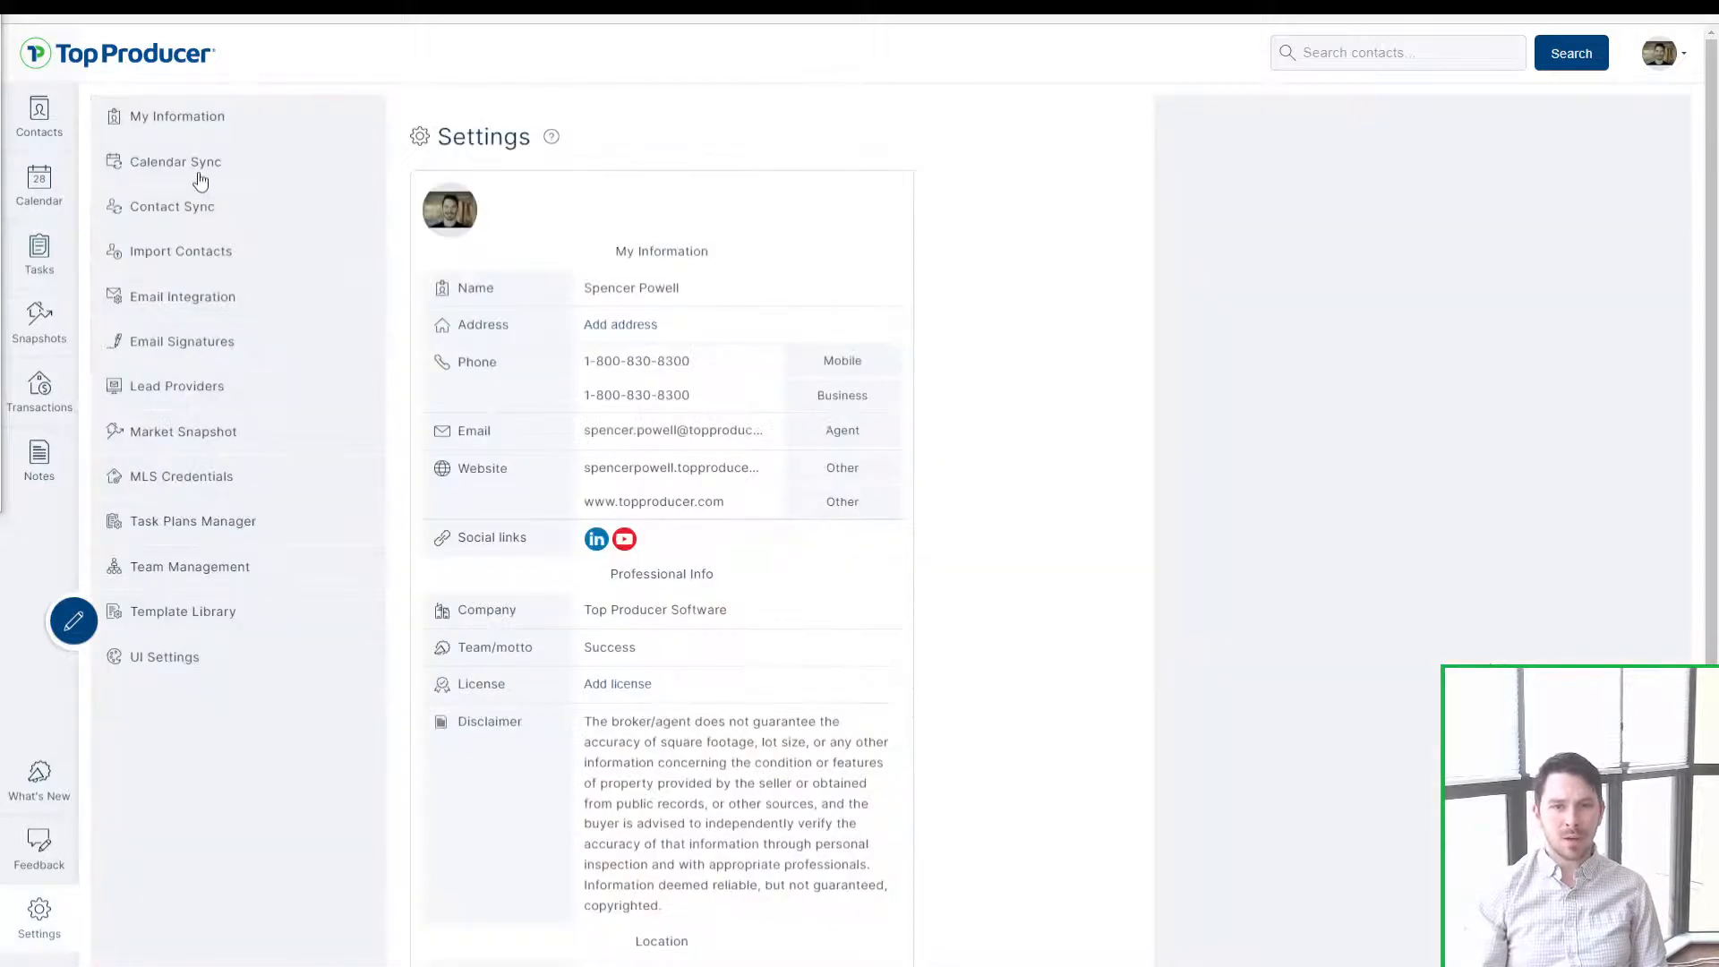
{"action": "left_click", "coordinate": [207, 208]}
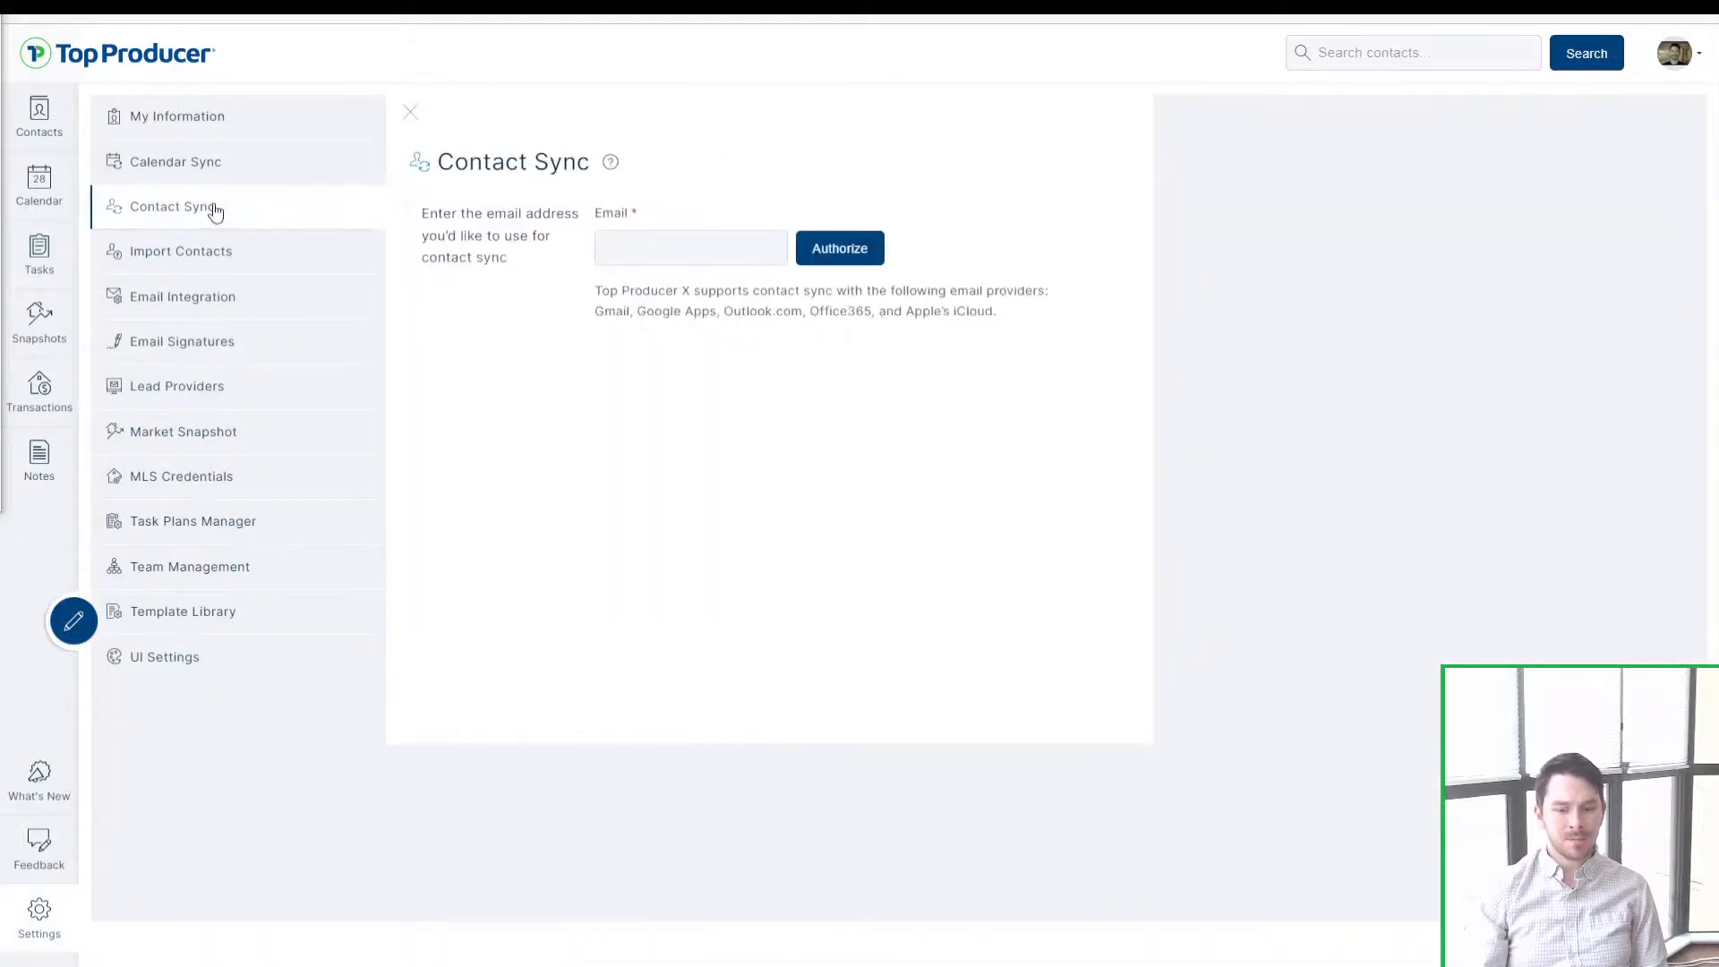
{"action": "left_click", "coordinate": [689, 259]}
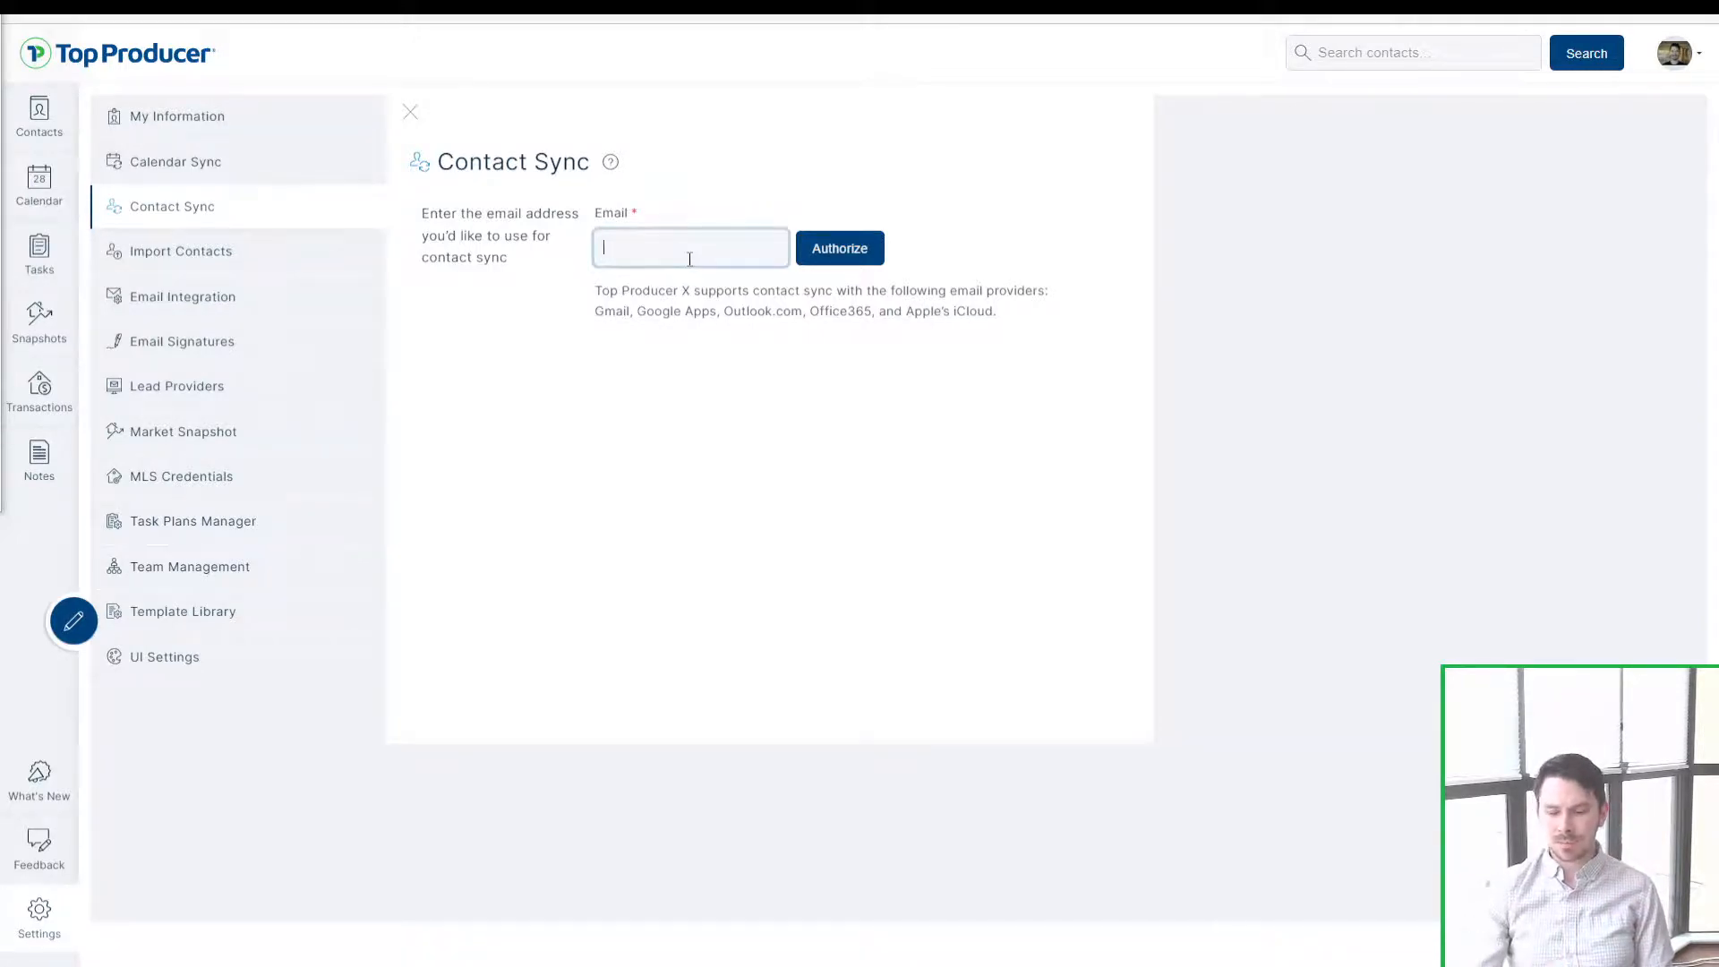
{"action": "left_click", "coordinate": [665, 307]}
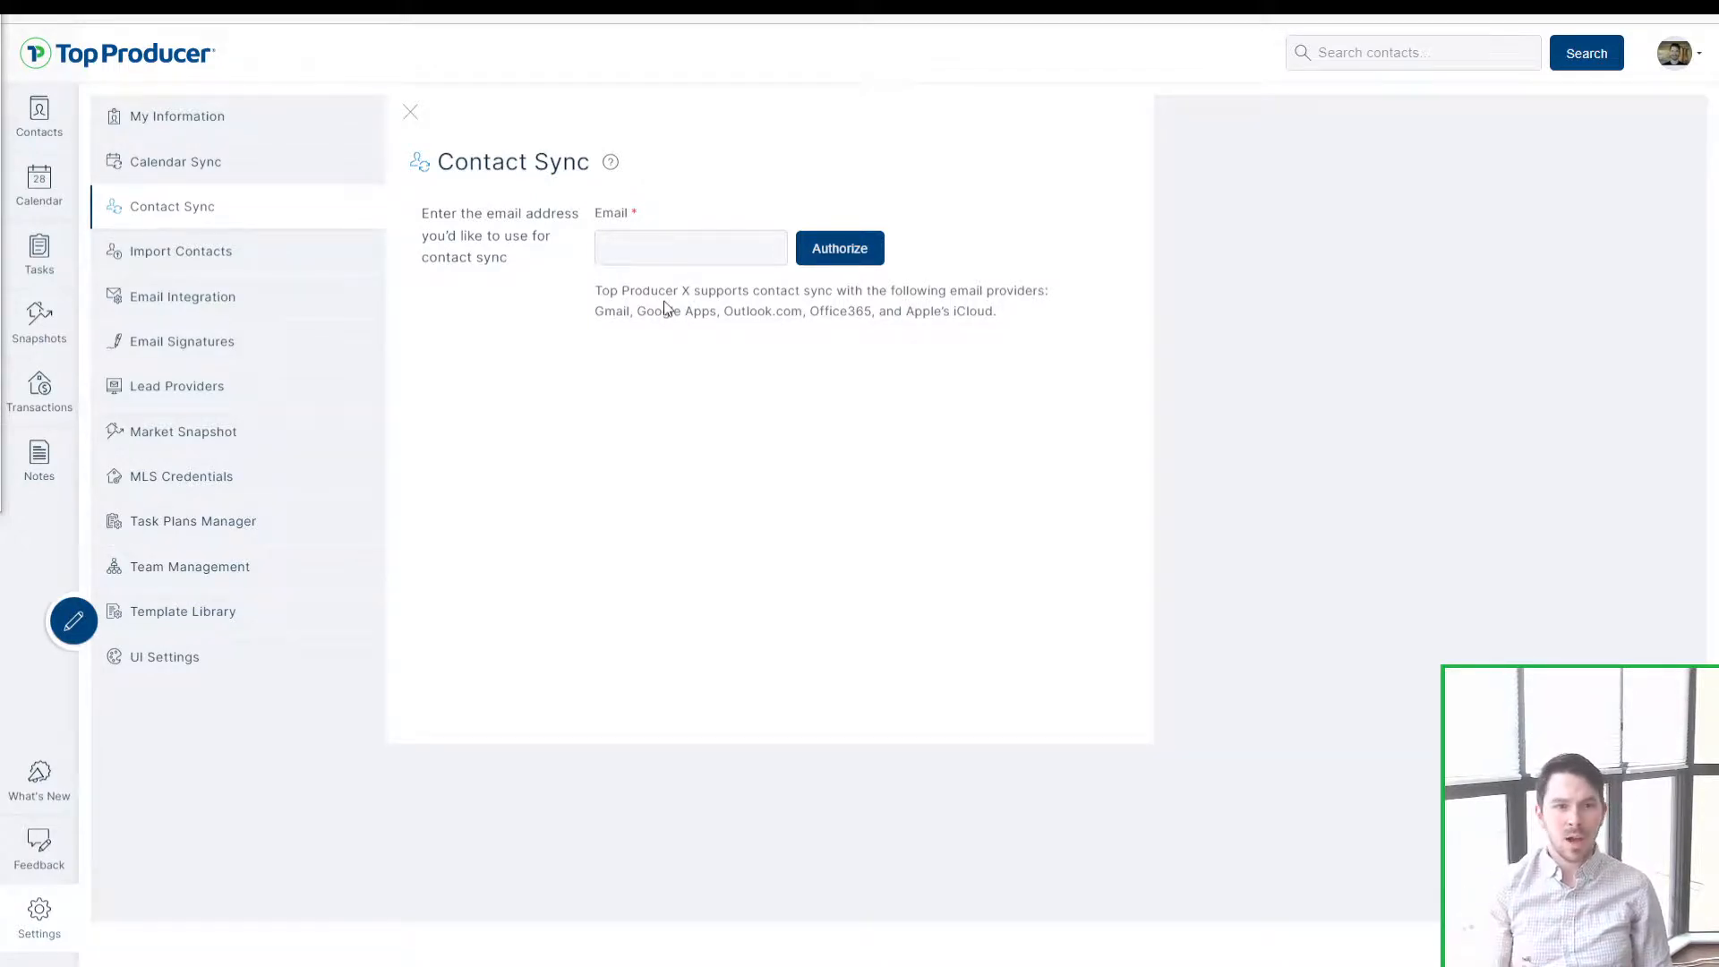
{"action": "left_click", "coordinate": [683, 235]}
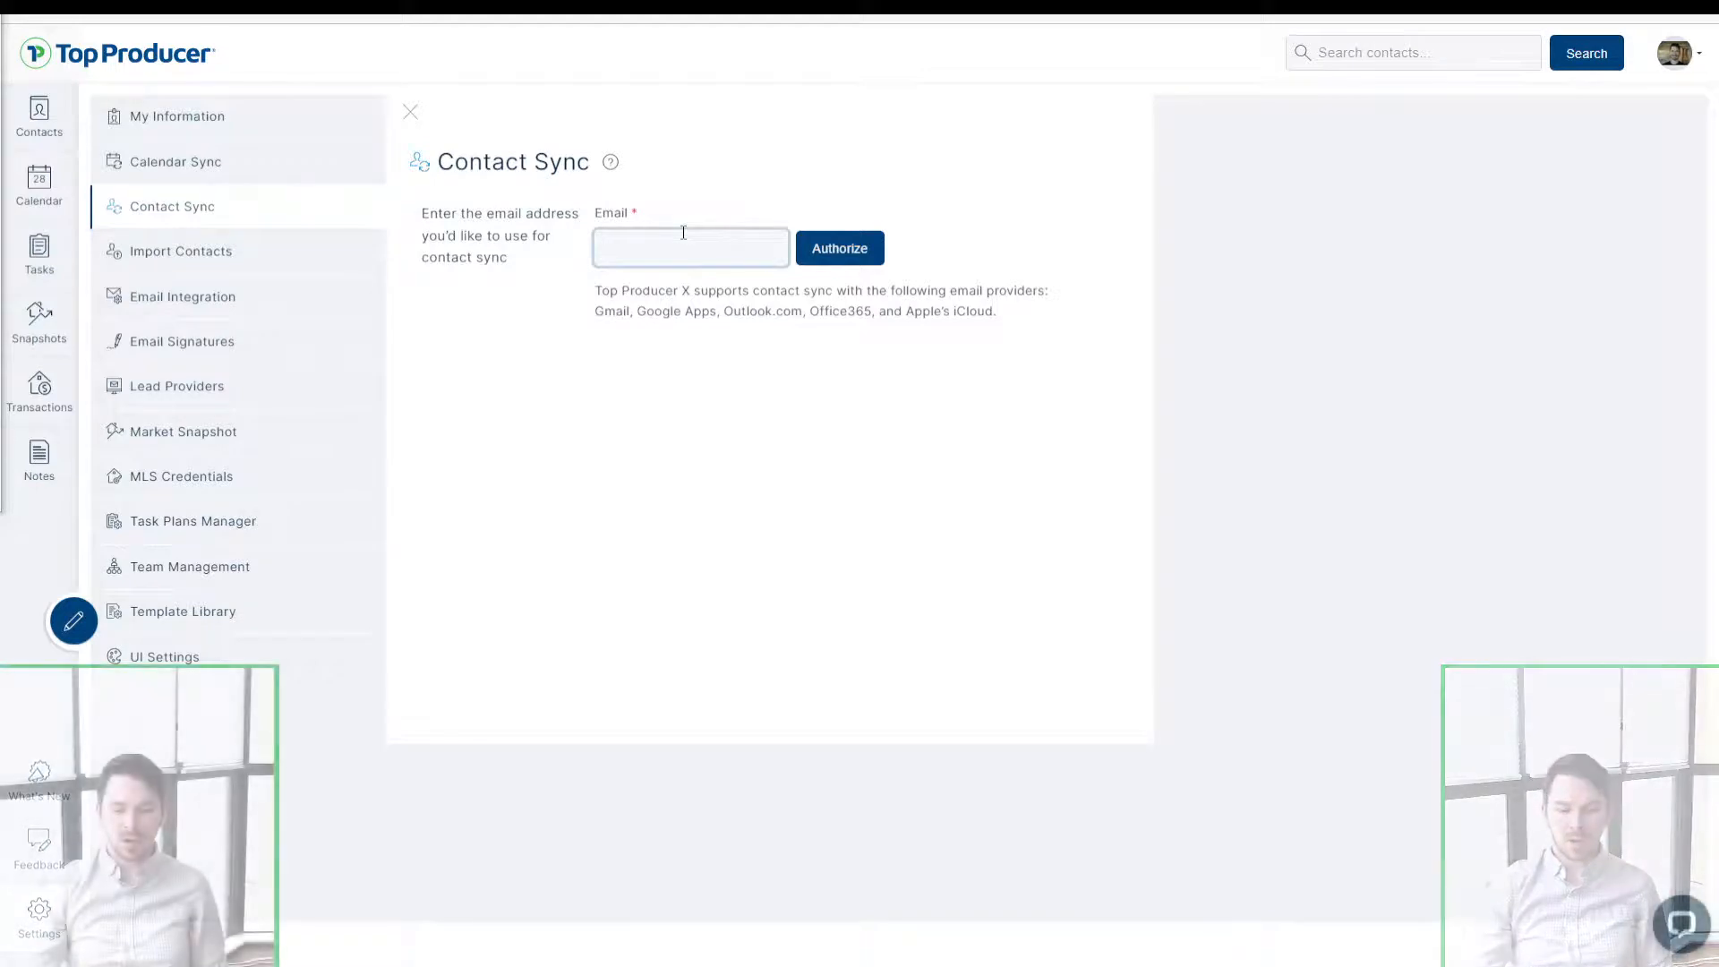
{"action": "left_click", "coordinate": [1683, 931]}
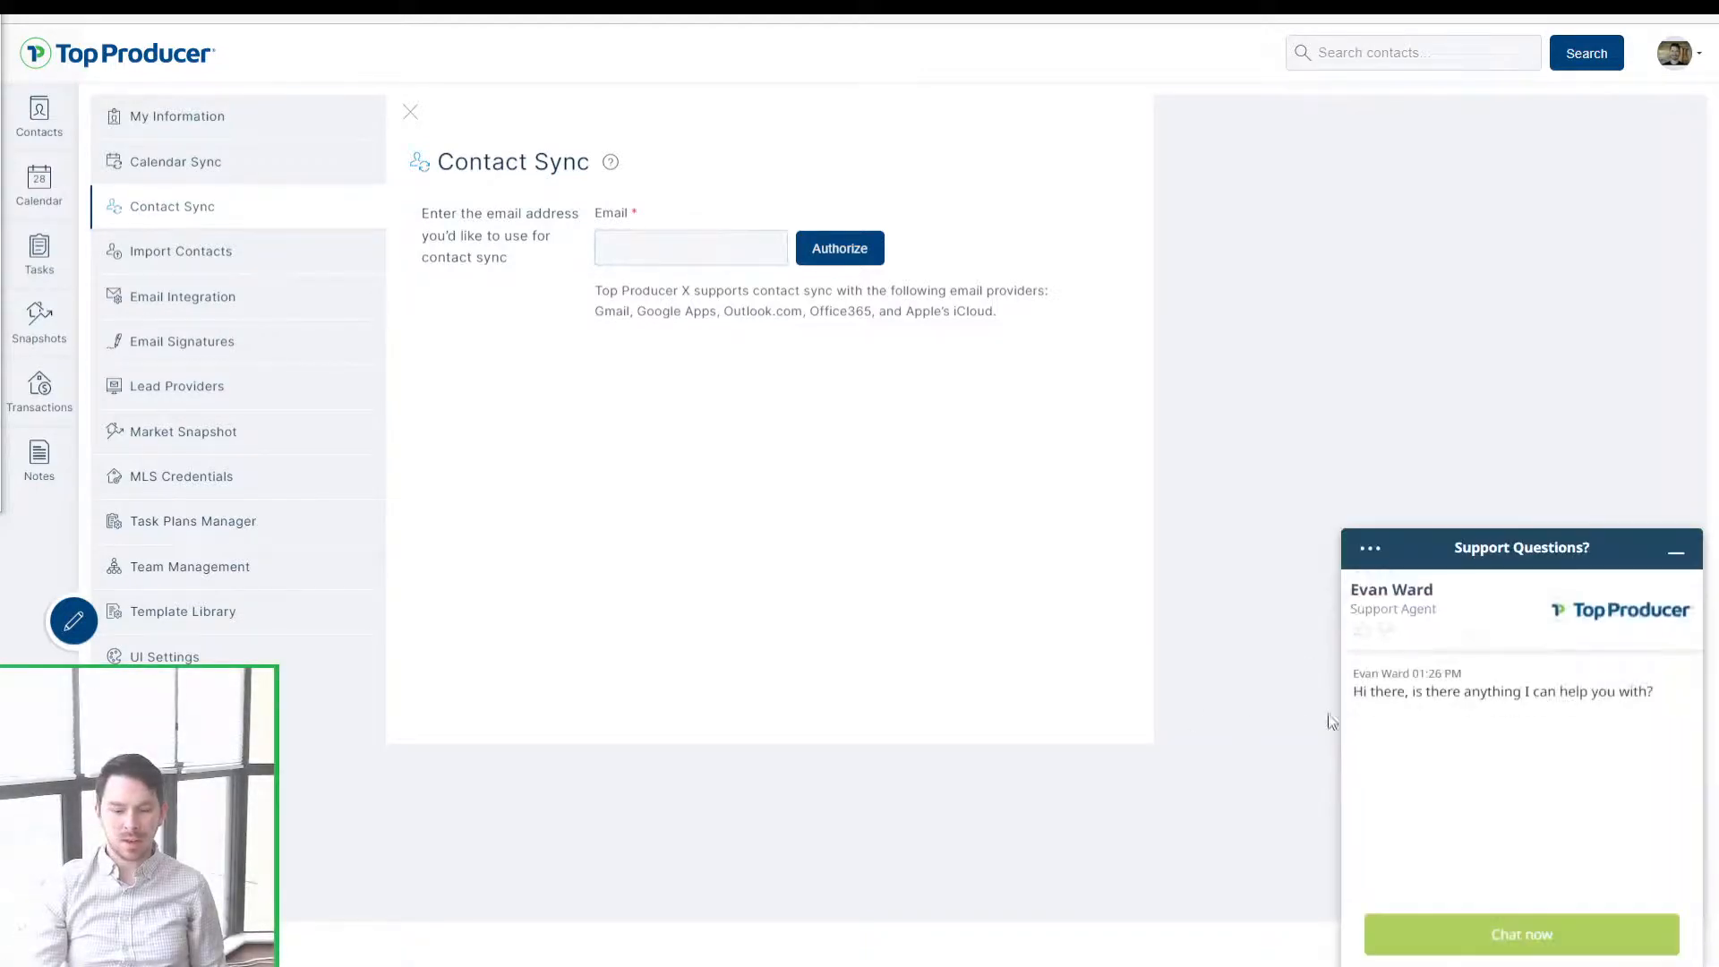
{"action": "left_click", "coordinate": [1676, 555]}
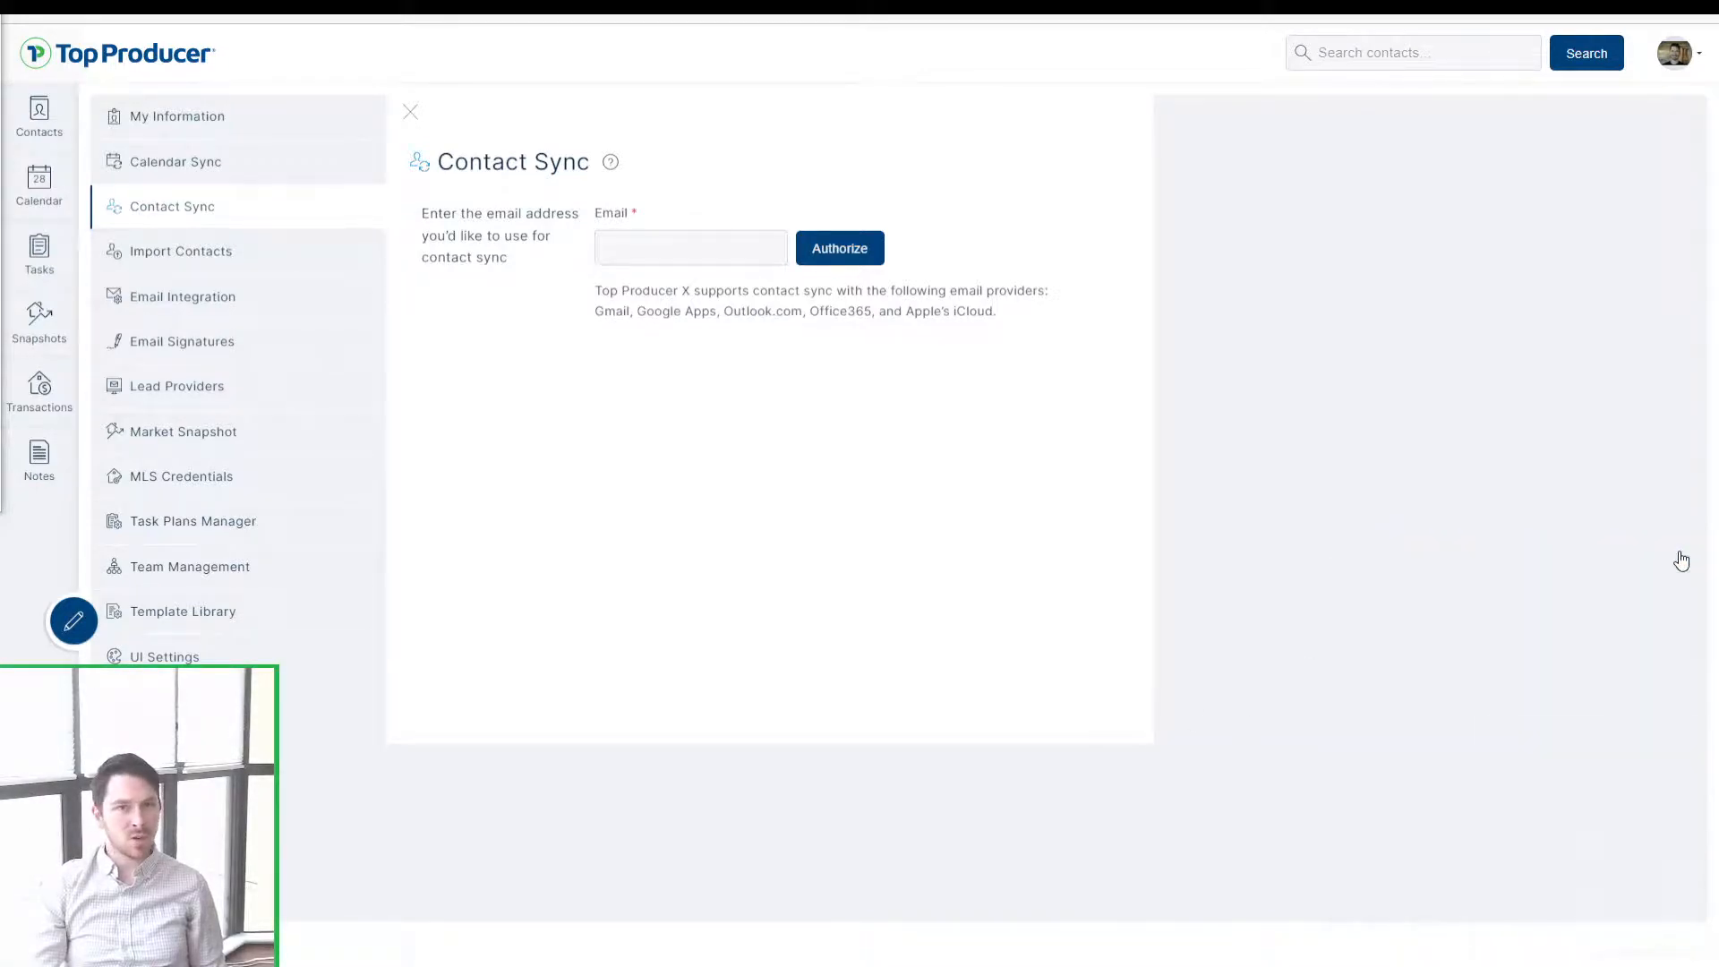
Step: Replace the mistyped iCloud address with the user's Gmail address and start authorization
{"action": "left_click", "coordinate": [743, 248]}
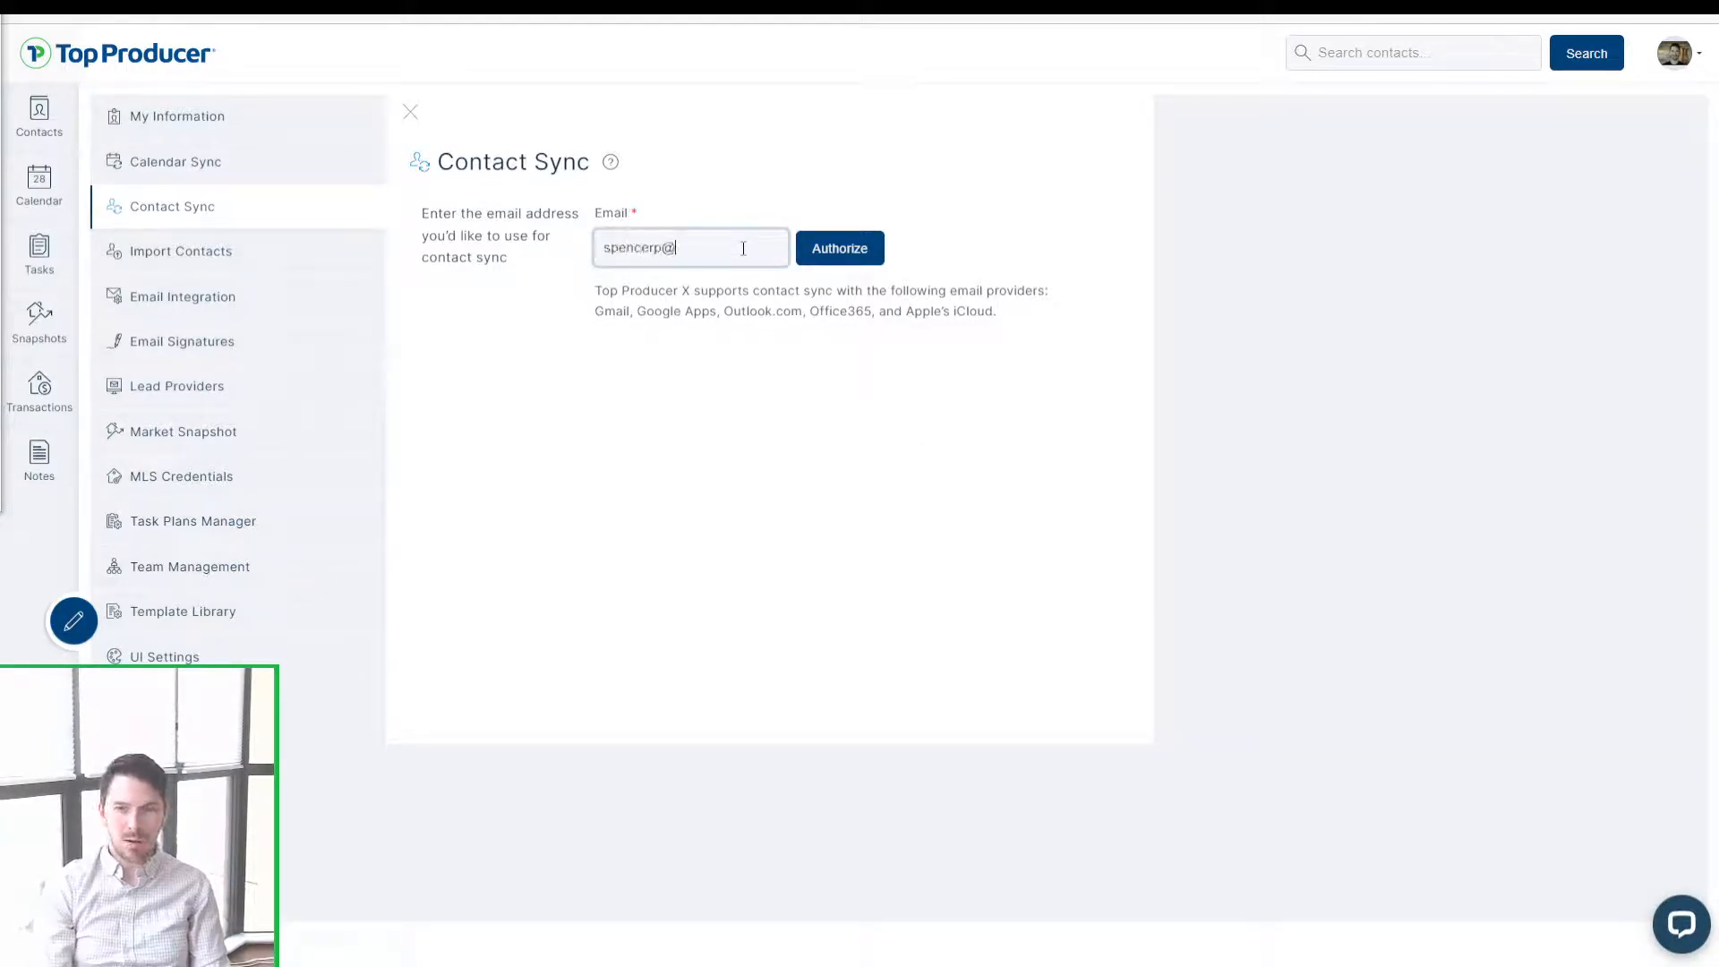
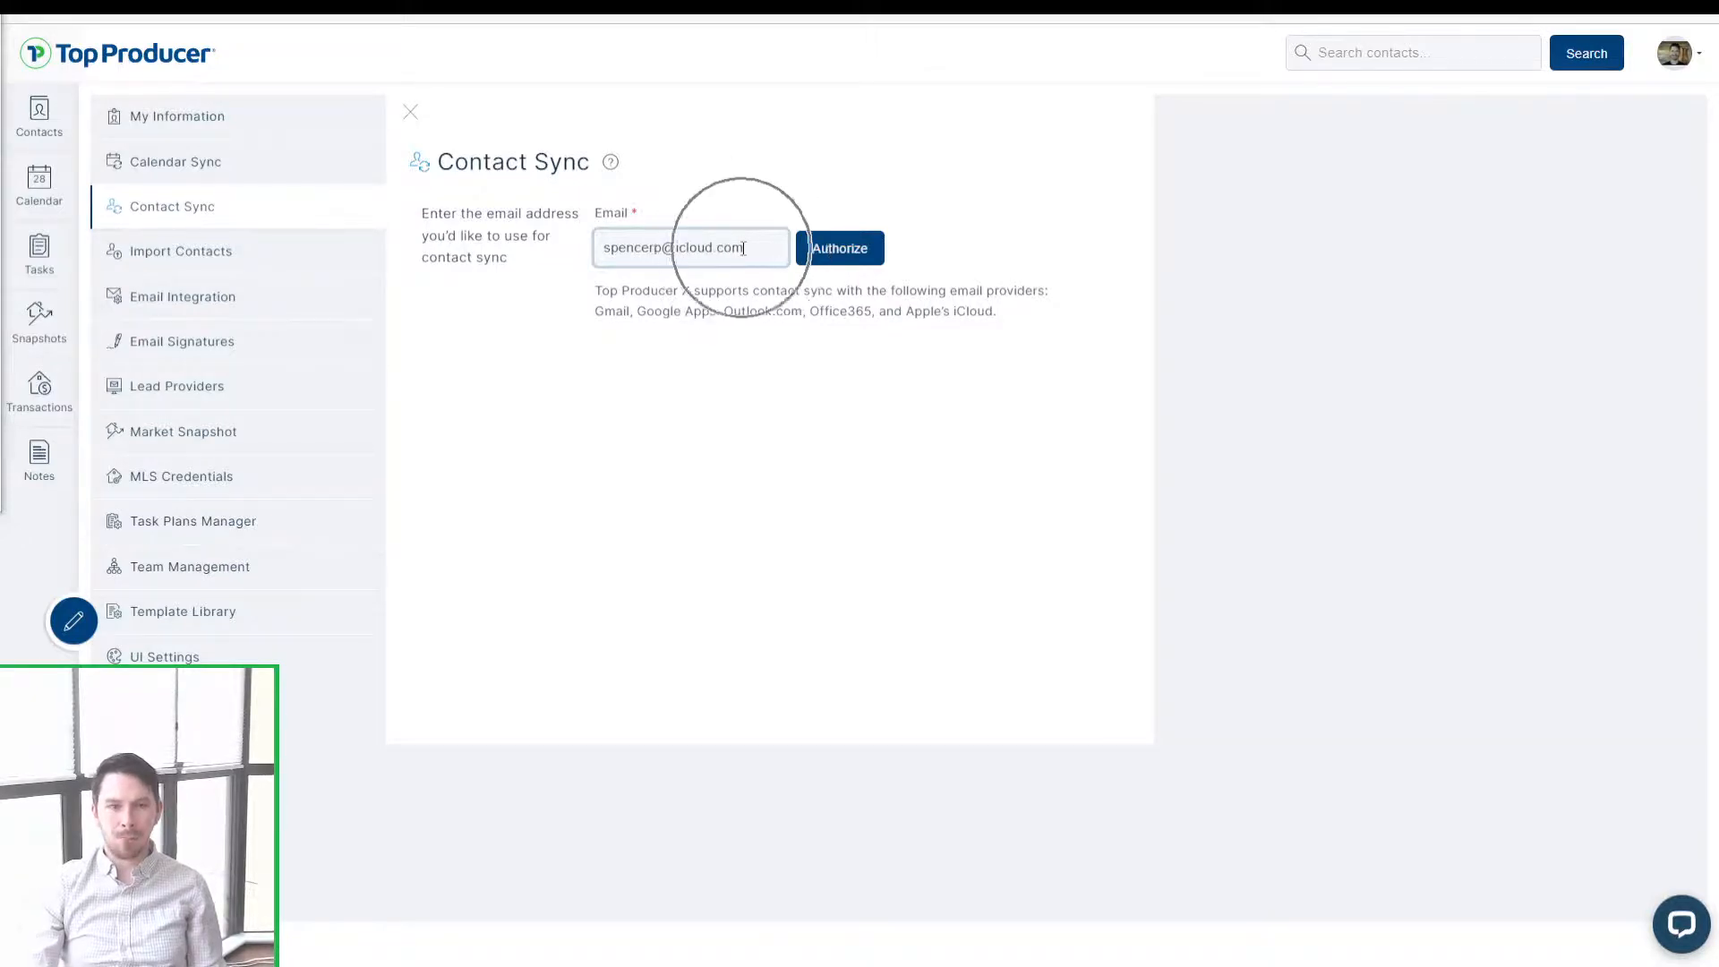
{"action": "left_click_drag", "start_coordinate": [743, 248], "coordinate": [602, 254]}
{"action": "left_click", "coordinate": [762, 378]}
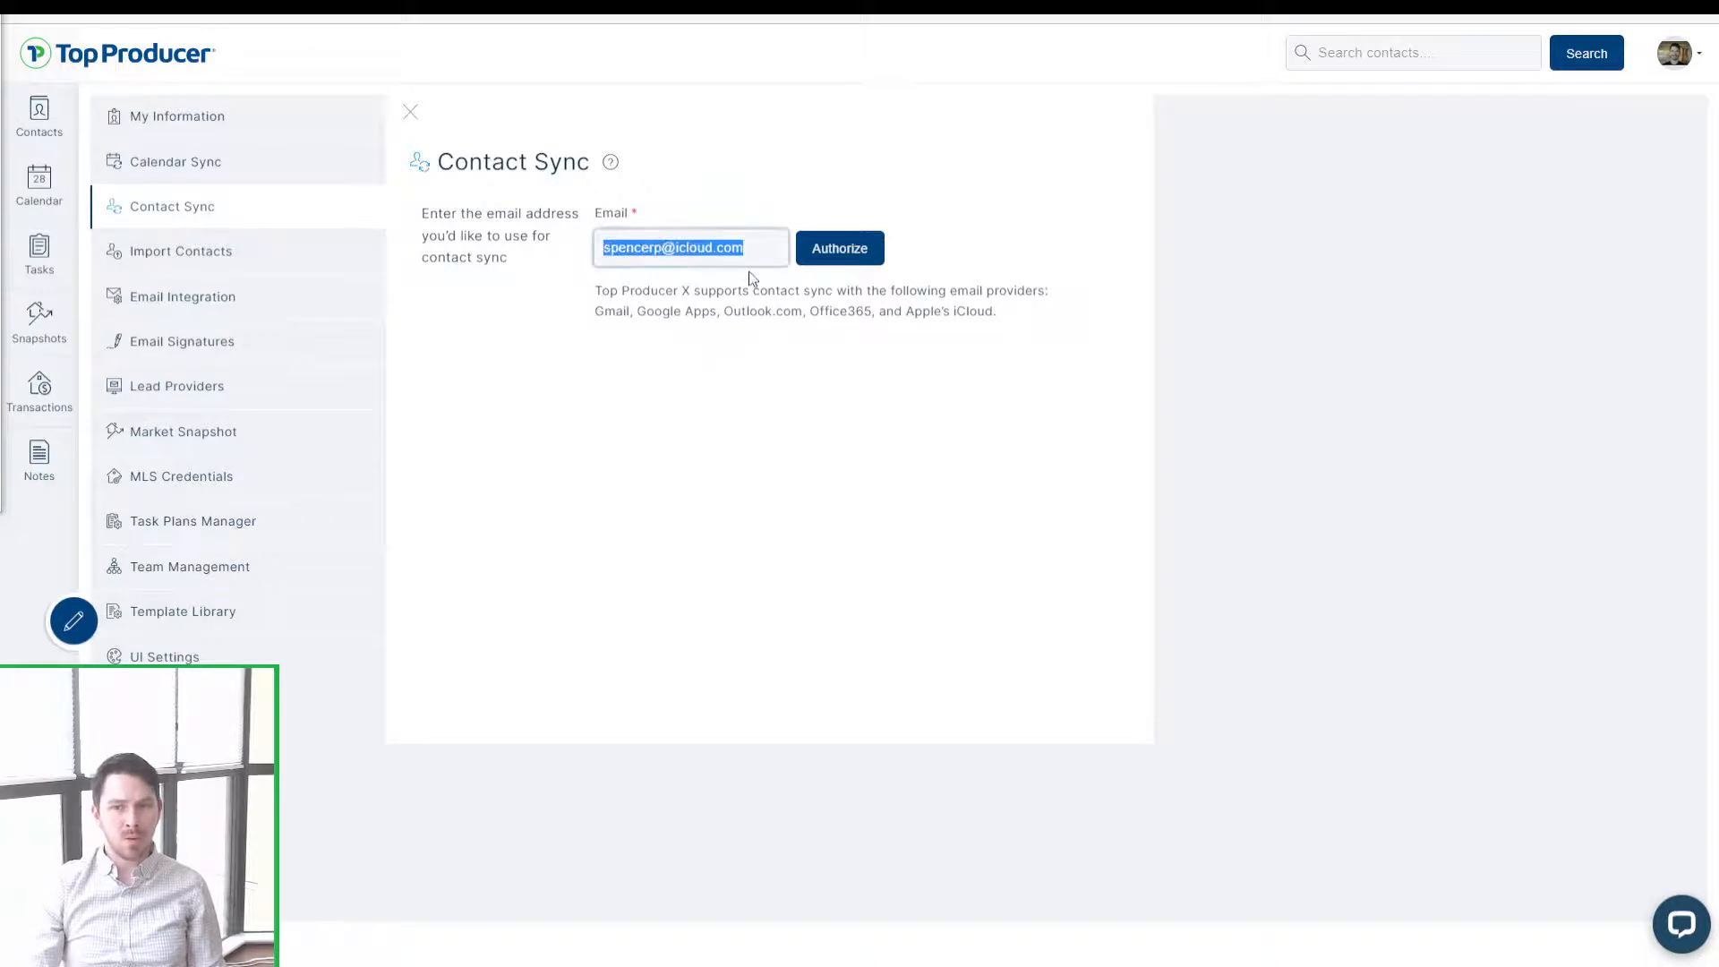
{"action": "key", "text": "BackSpace"}
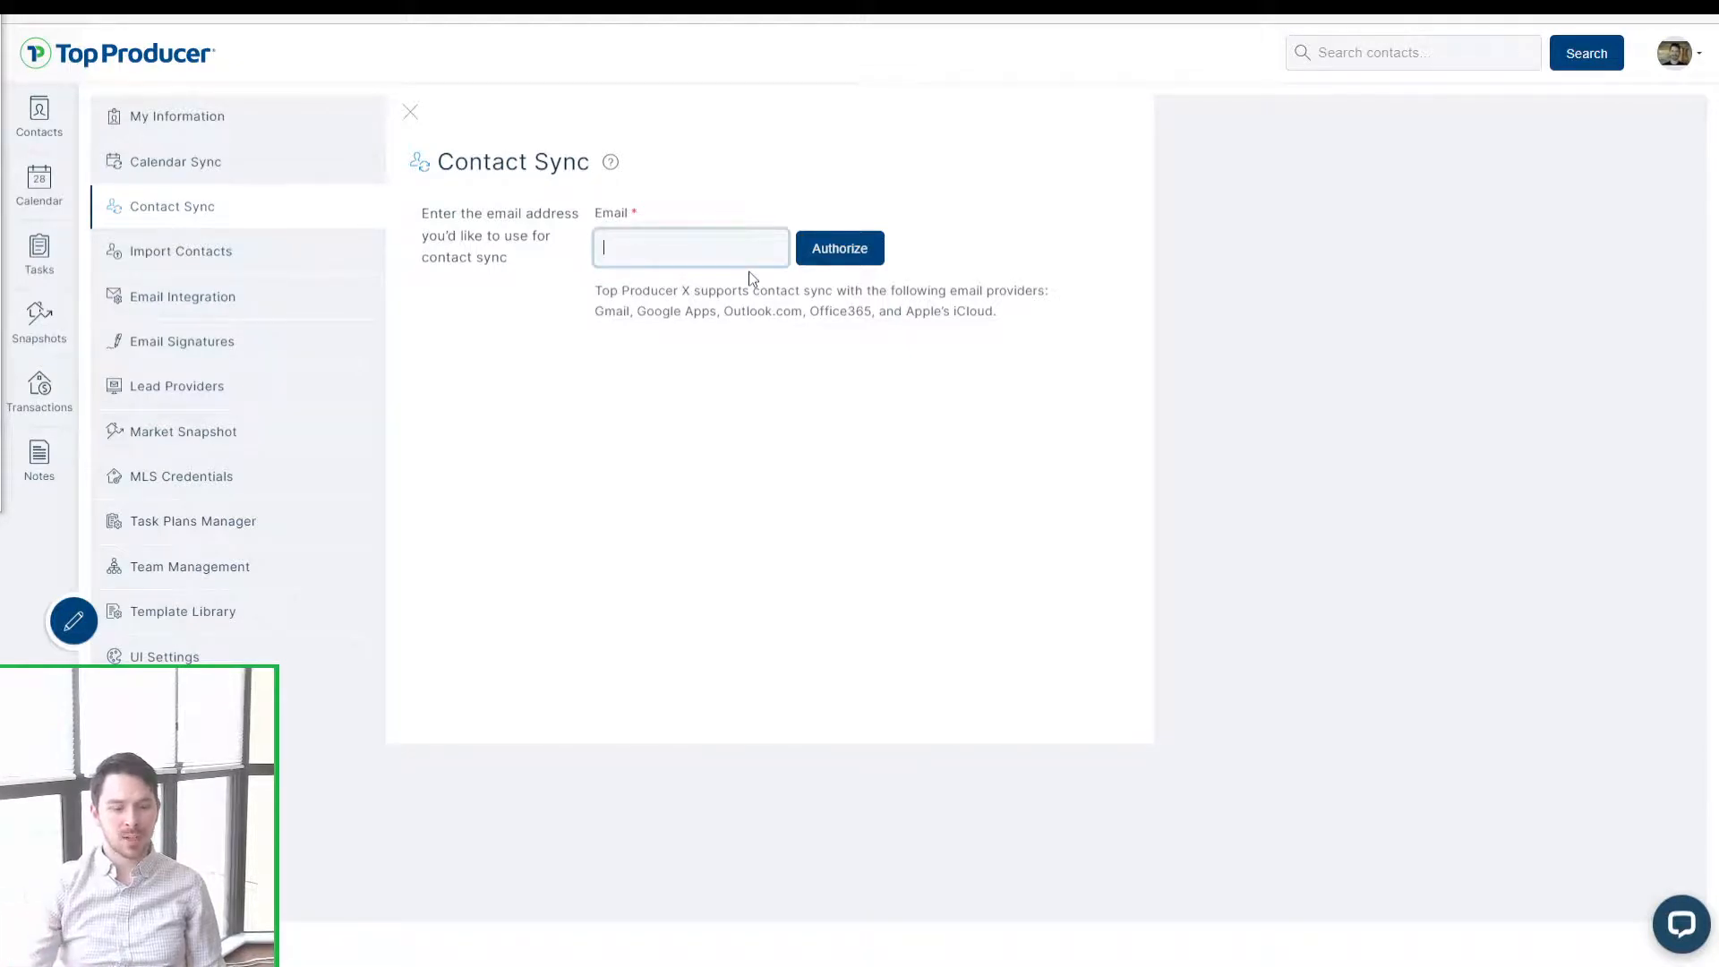
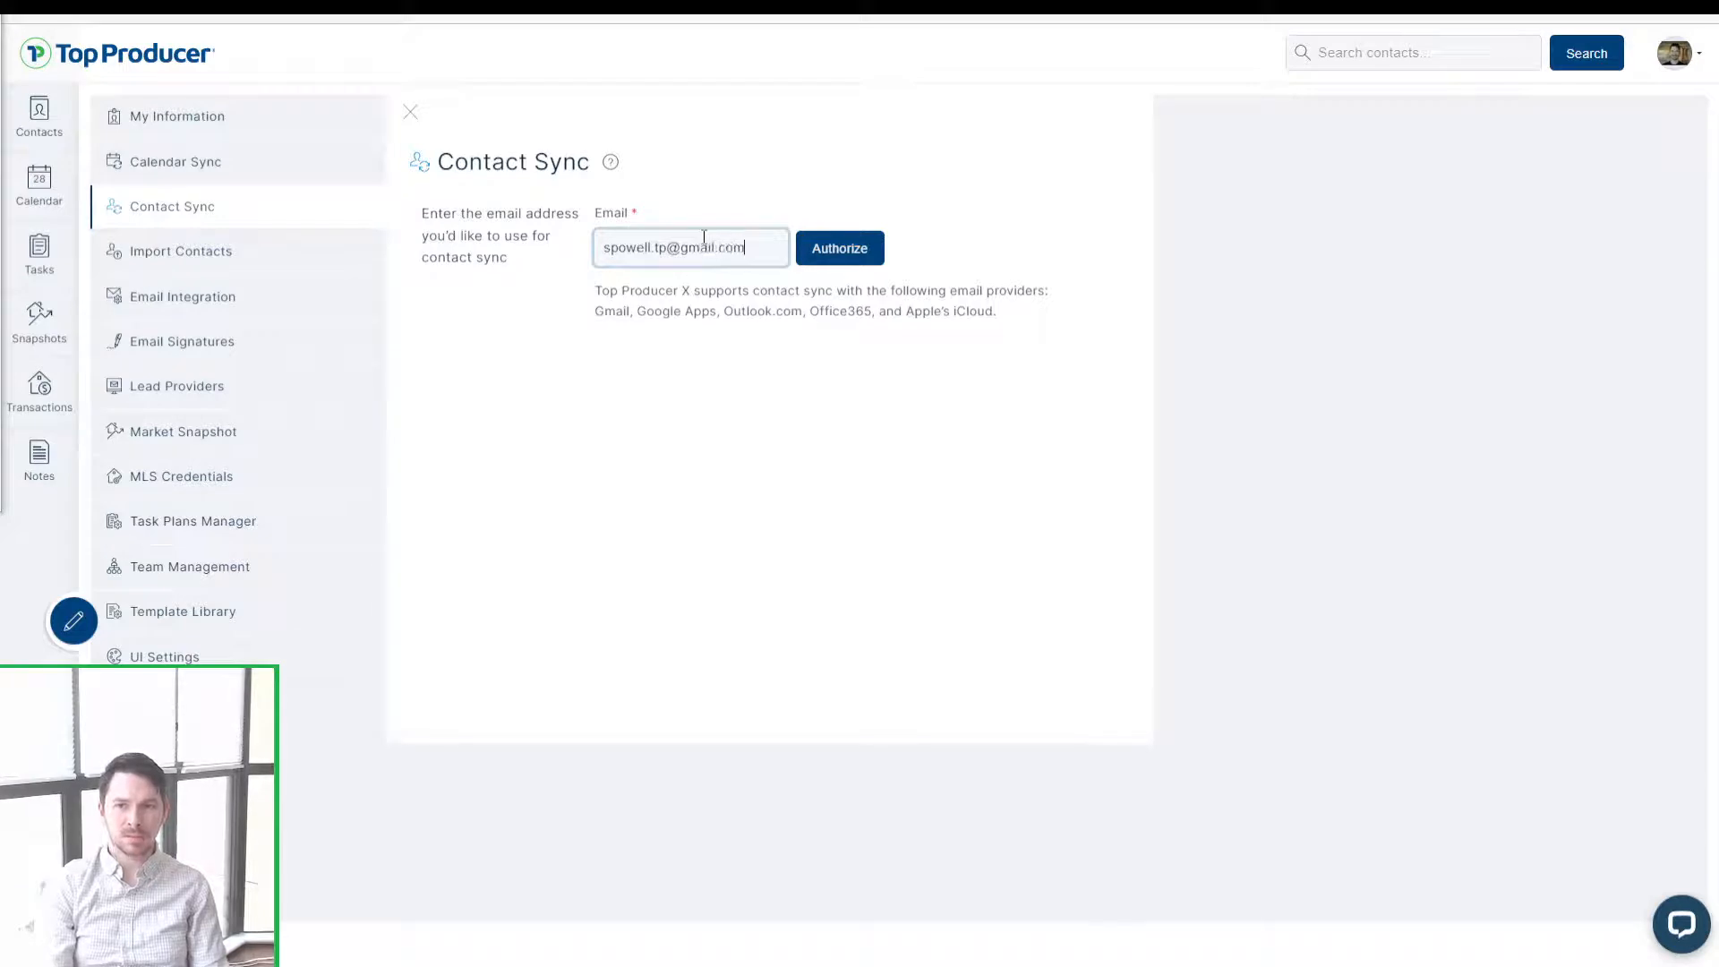
{"action": "left_click", "coordinate": [819, 244]}
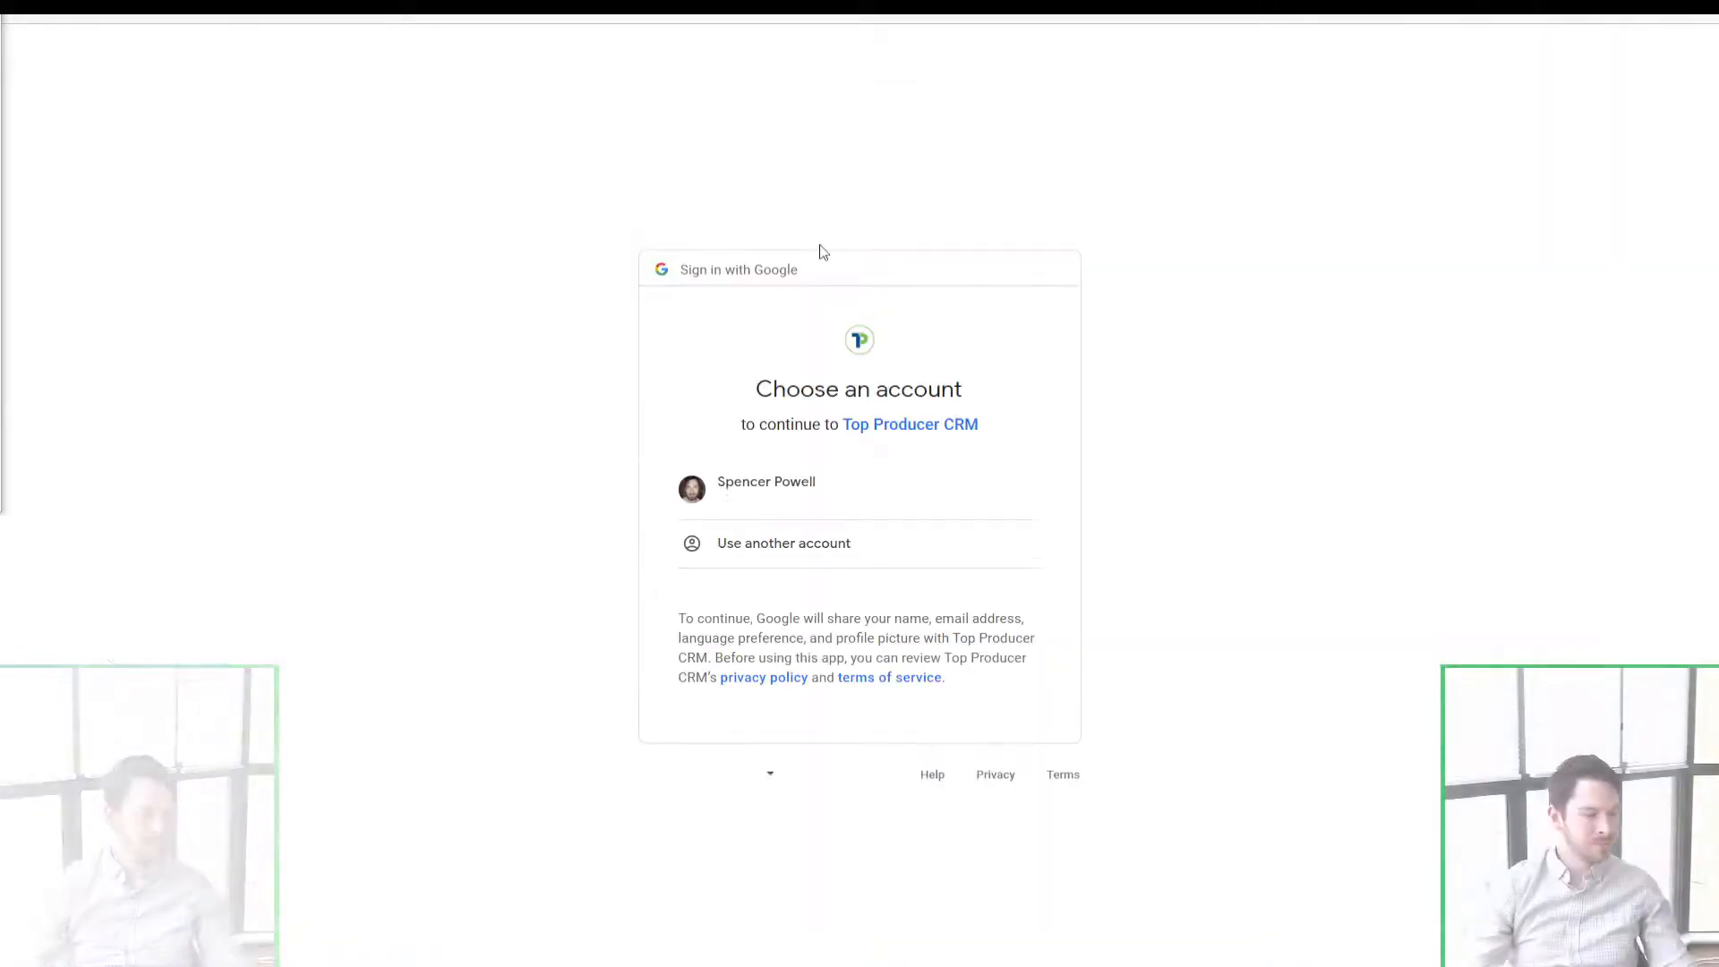
Step: Pick the Gmail account in Google's chooser and Continue to allow contact access
{"action": "left_click", "coordinate": [826, 506]}
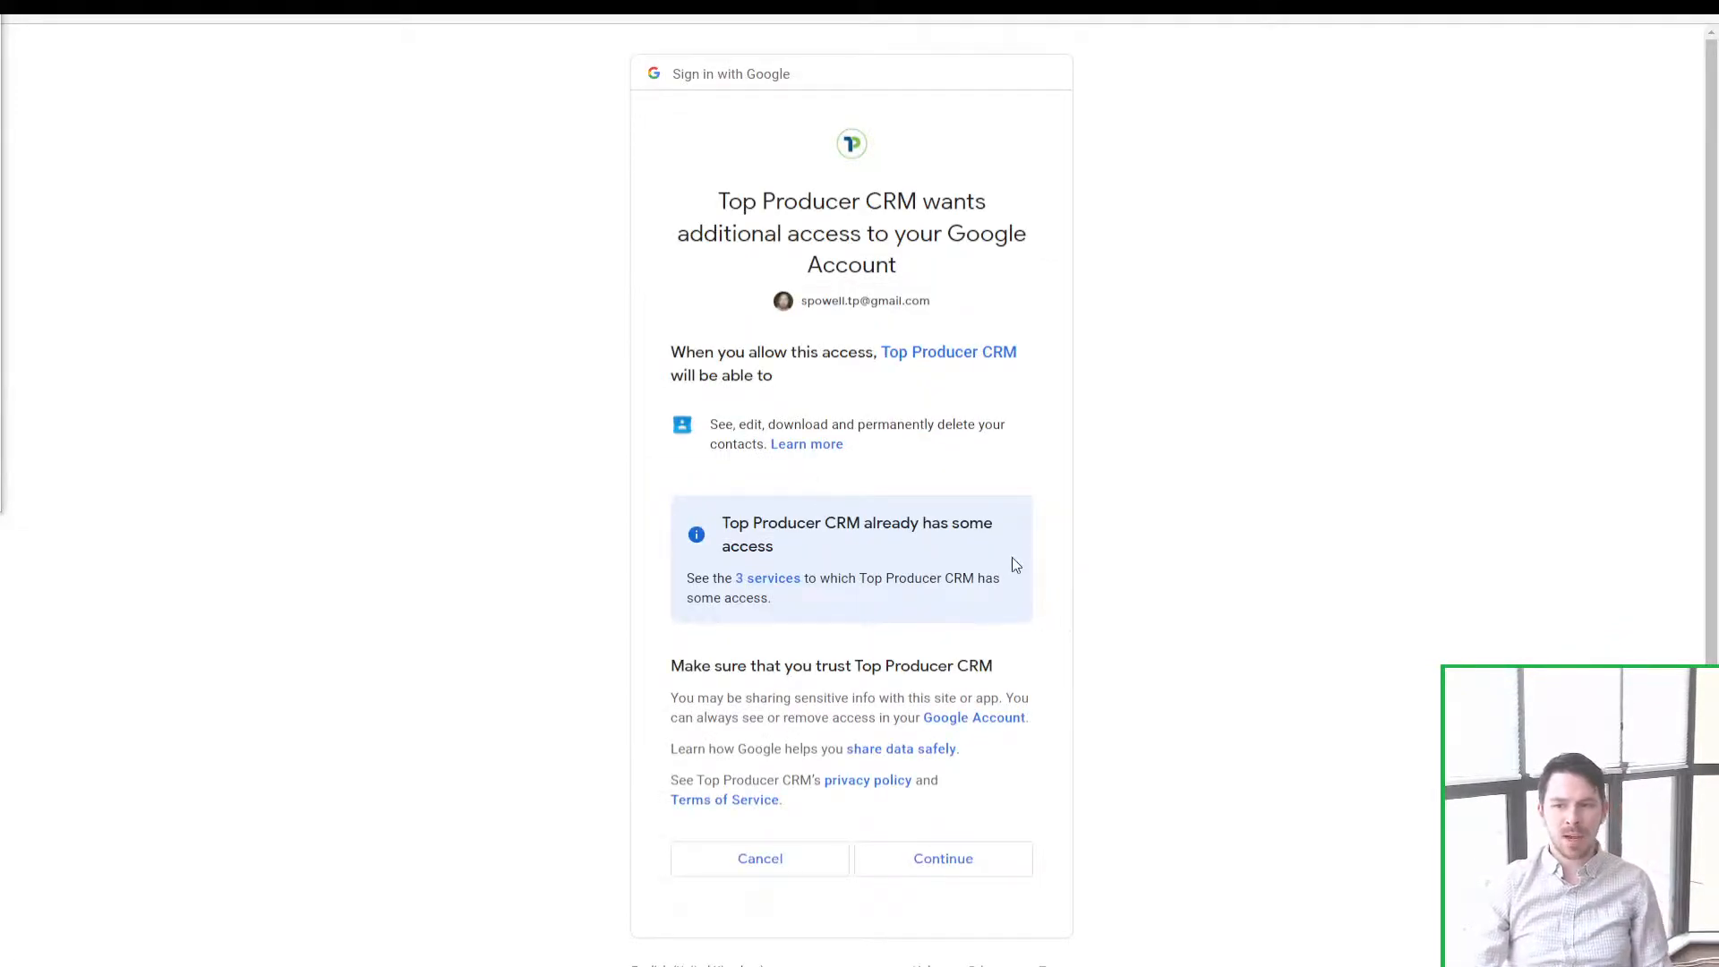
{"action": "left_click", "coordinate": [967, 873]}
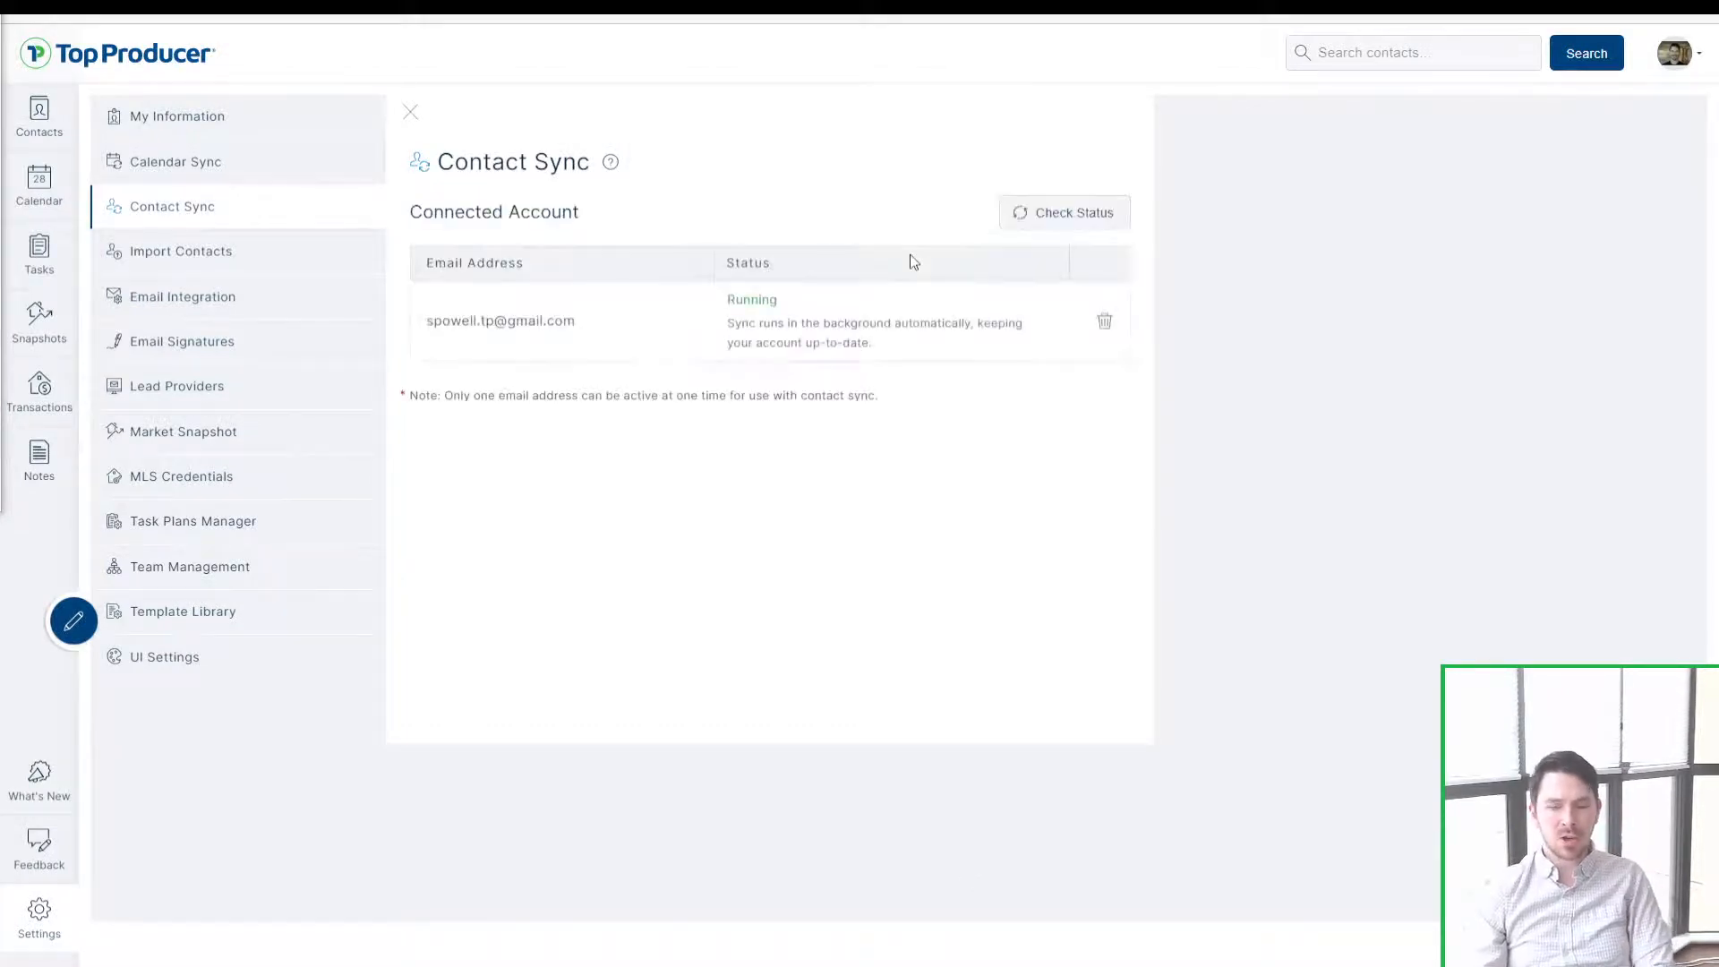
Step: Highlight the connected Gmail account's Running sync status to confirm it
{"action": "left_click_drag", "start_coordinate": [791, 302], "coordinate": [672, 294]}
{"action": "left_click", "coordinate": [702, 307]}
{"action": "left_click", "coordinate": [672, 293]}
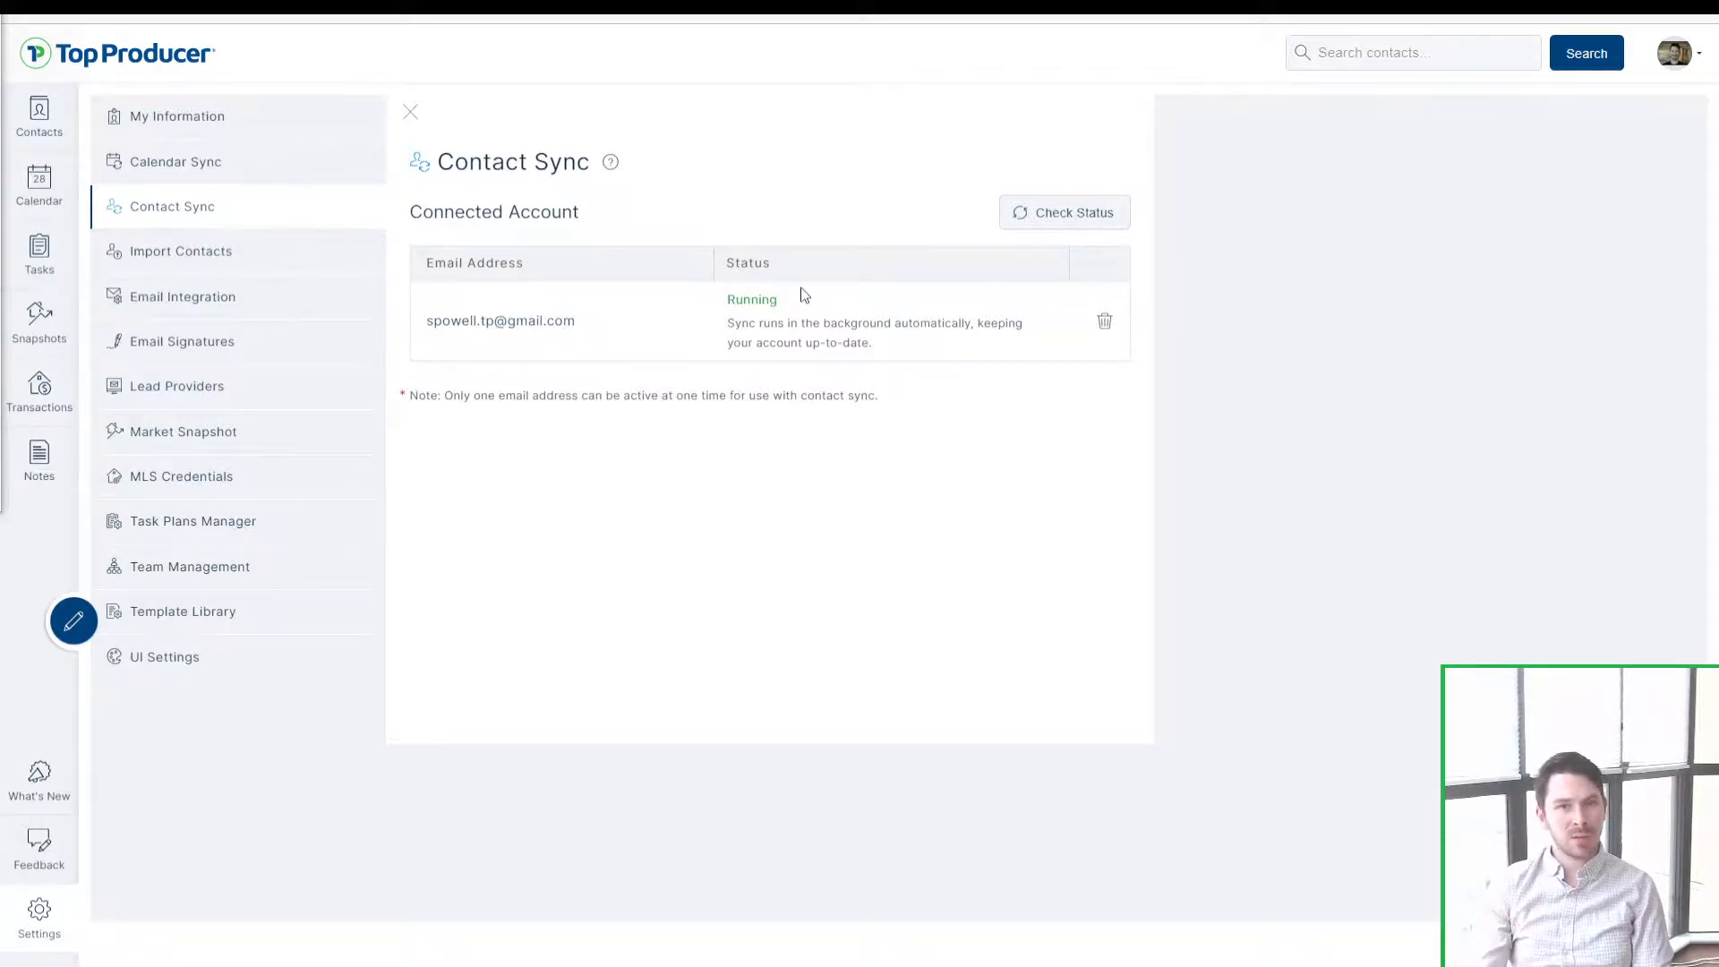
{"action": "left_click_drag", "start_coordinate": [787, 306], "coordinate": [701, 315]}
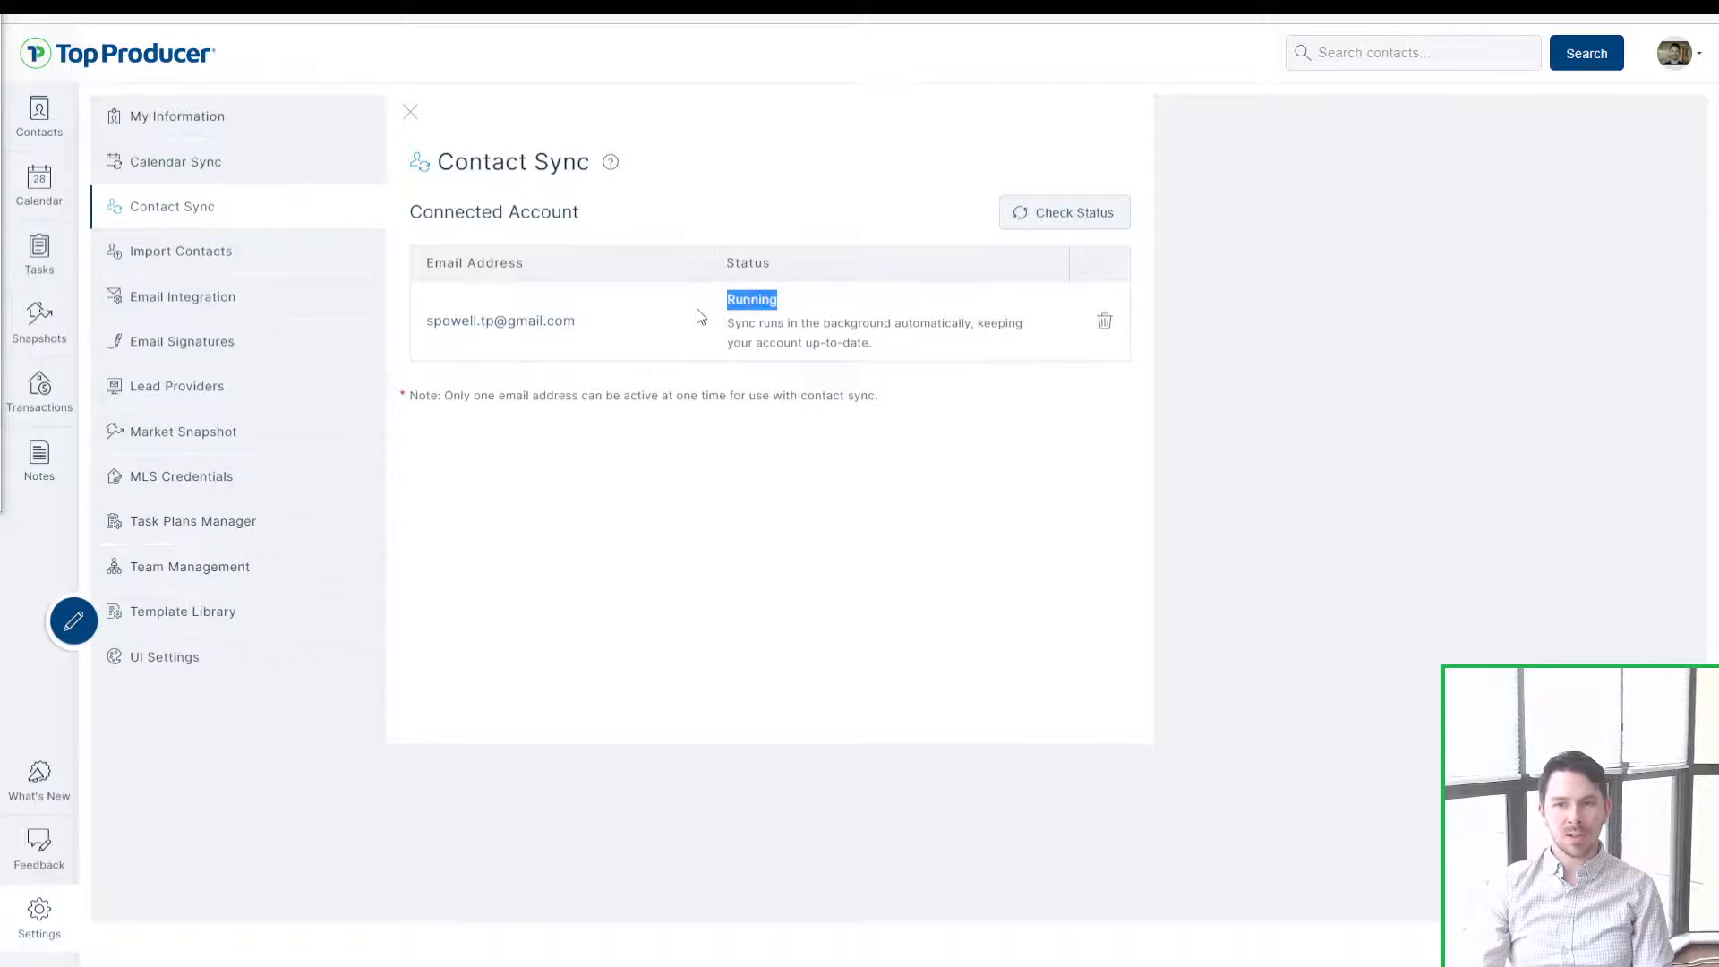
{"action": "left_click", "coordinate": [701, 315]}
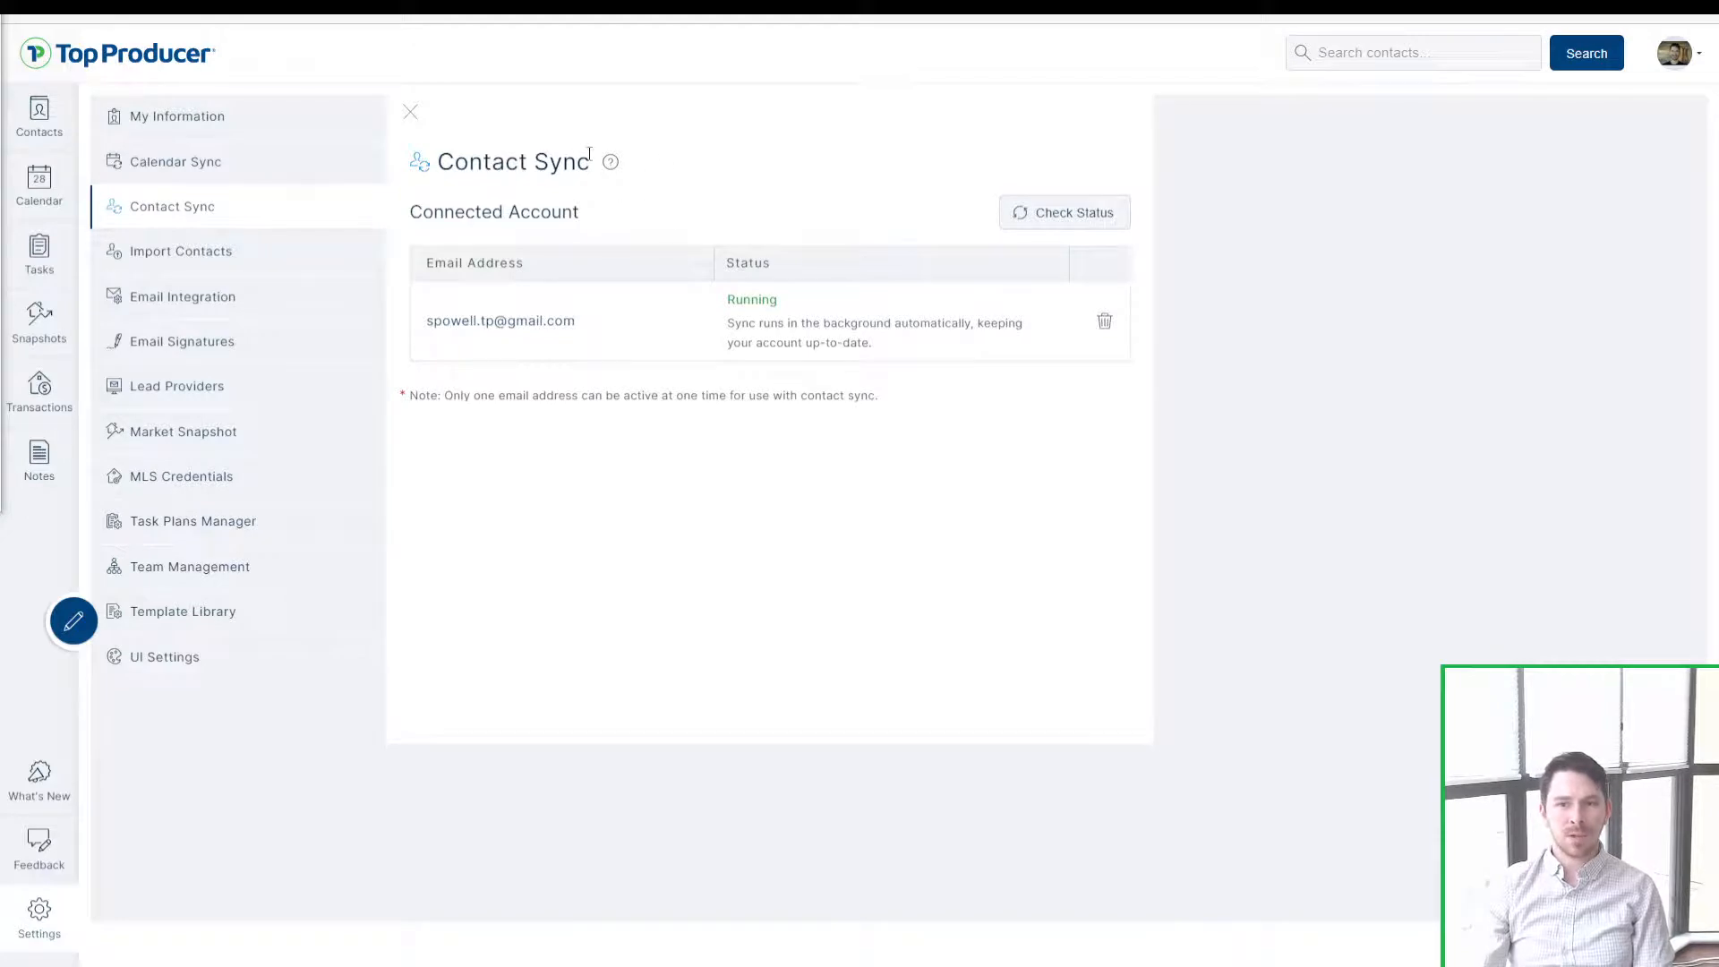
Step: Highlight the Contact Sync heading, then return to the Recent contacts list of 25 contacts
{"action": "left_click_drag", "start_coordinate": [589, 161], "coordinate": [424, 161]}
{"action": "left_click", "coordinate": [442, 154]}
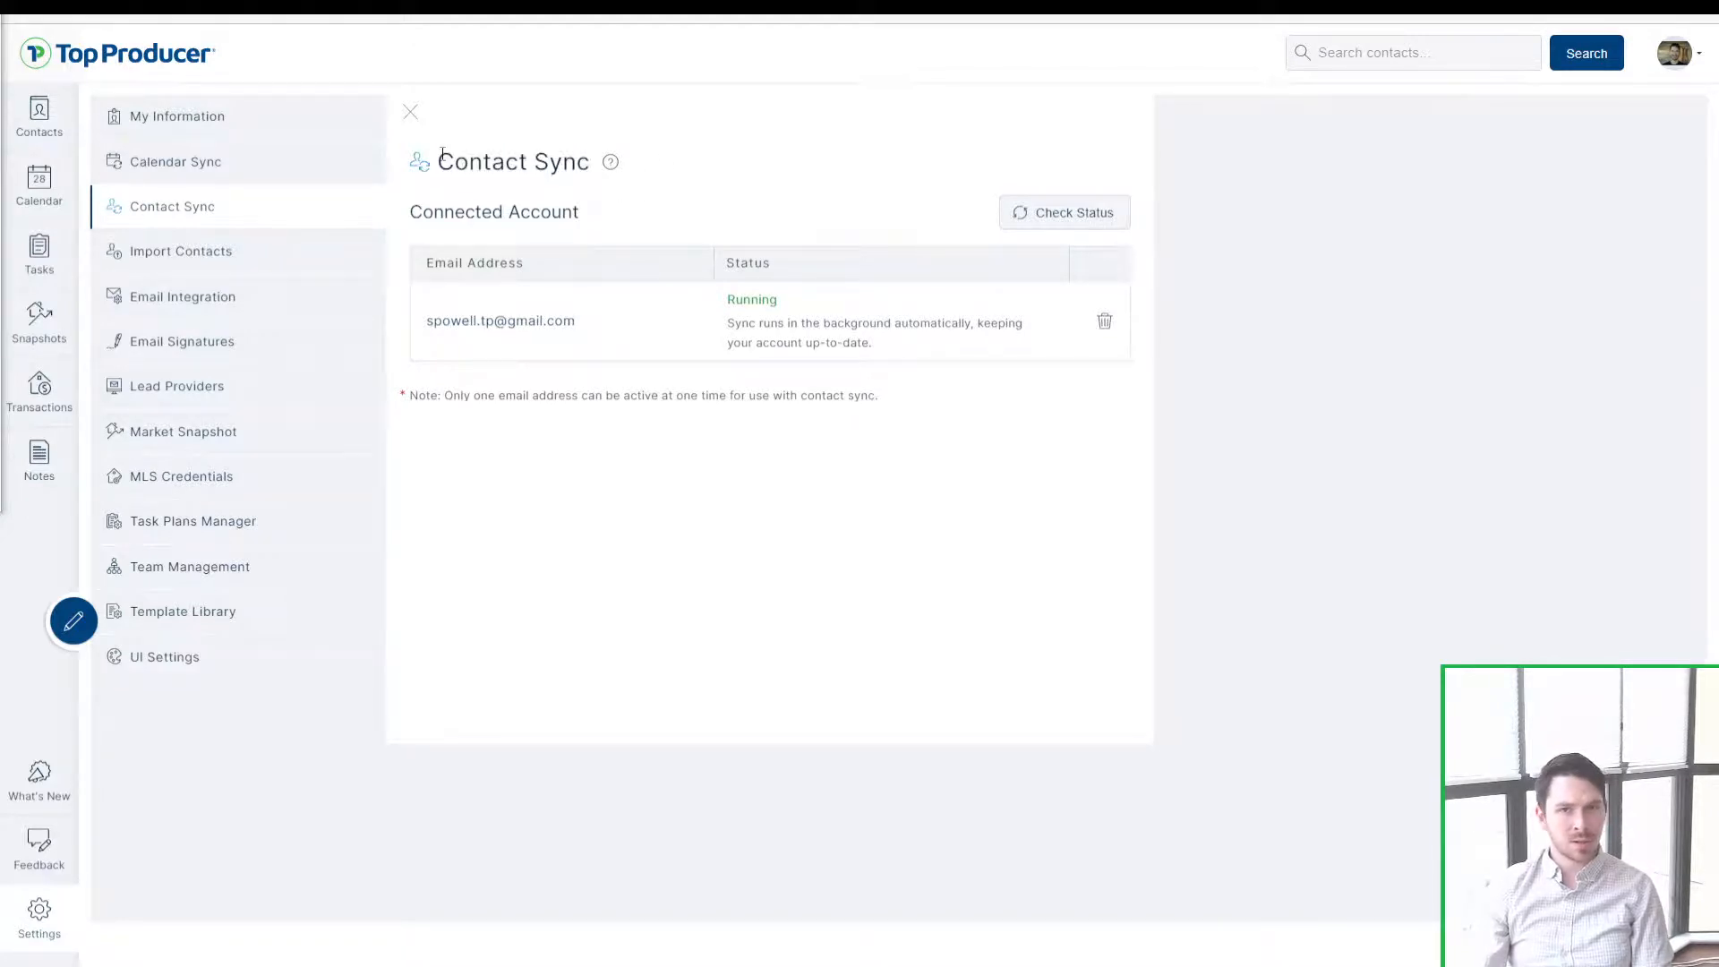
{"action": "left_click", "coordinate": [40, 117]}
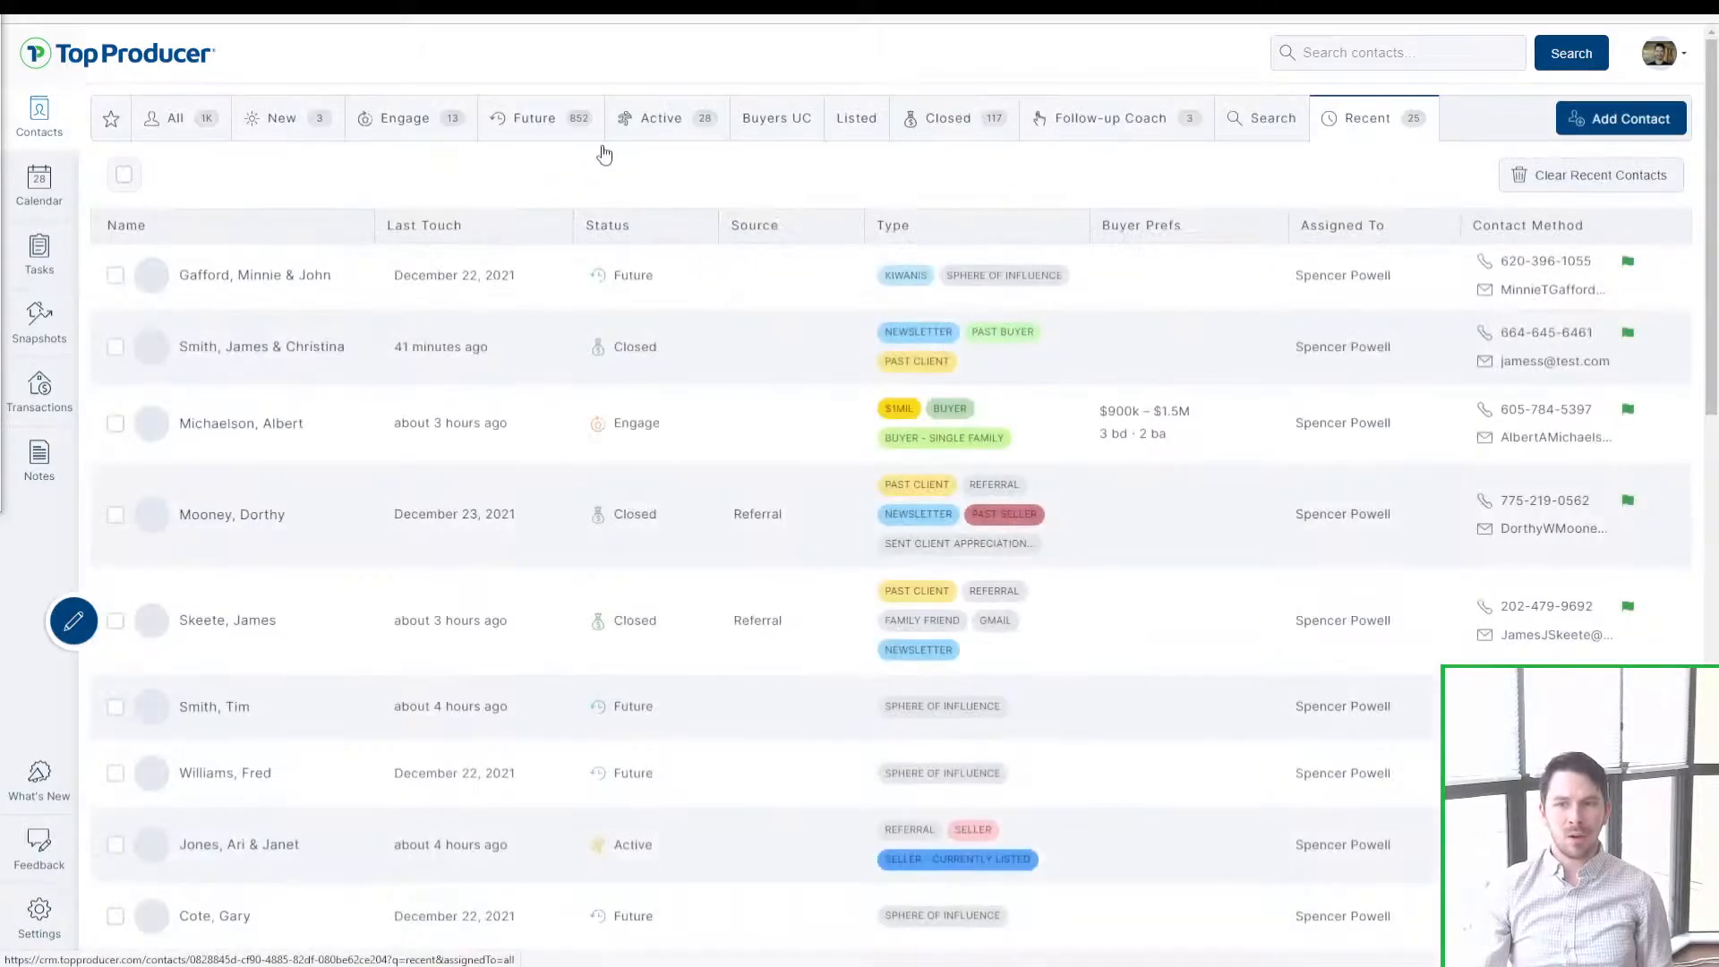
Step: View Future contacts, then go back through Import Contacts and Email Integration to Contact Sync and check the connected Gmail address
{"action": "left_click", "coordinate": [551, 134]}
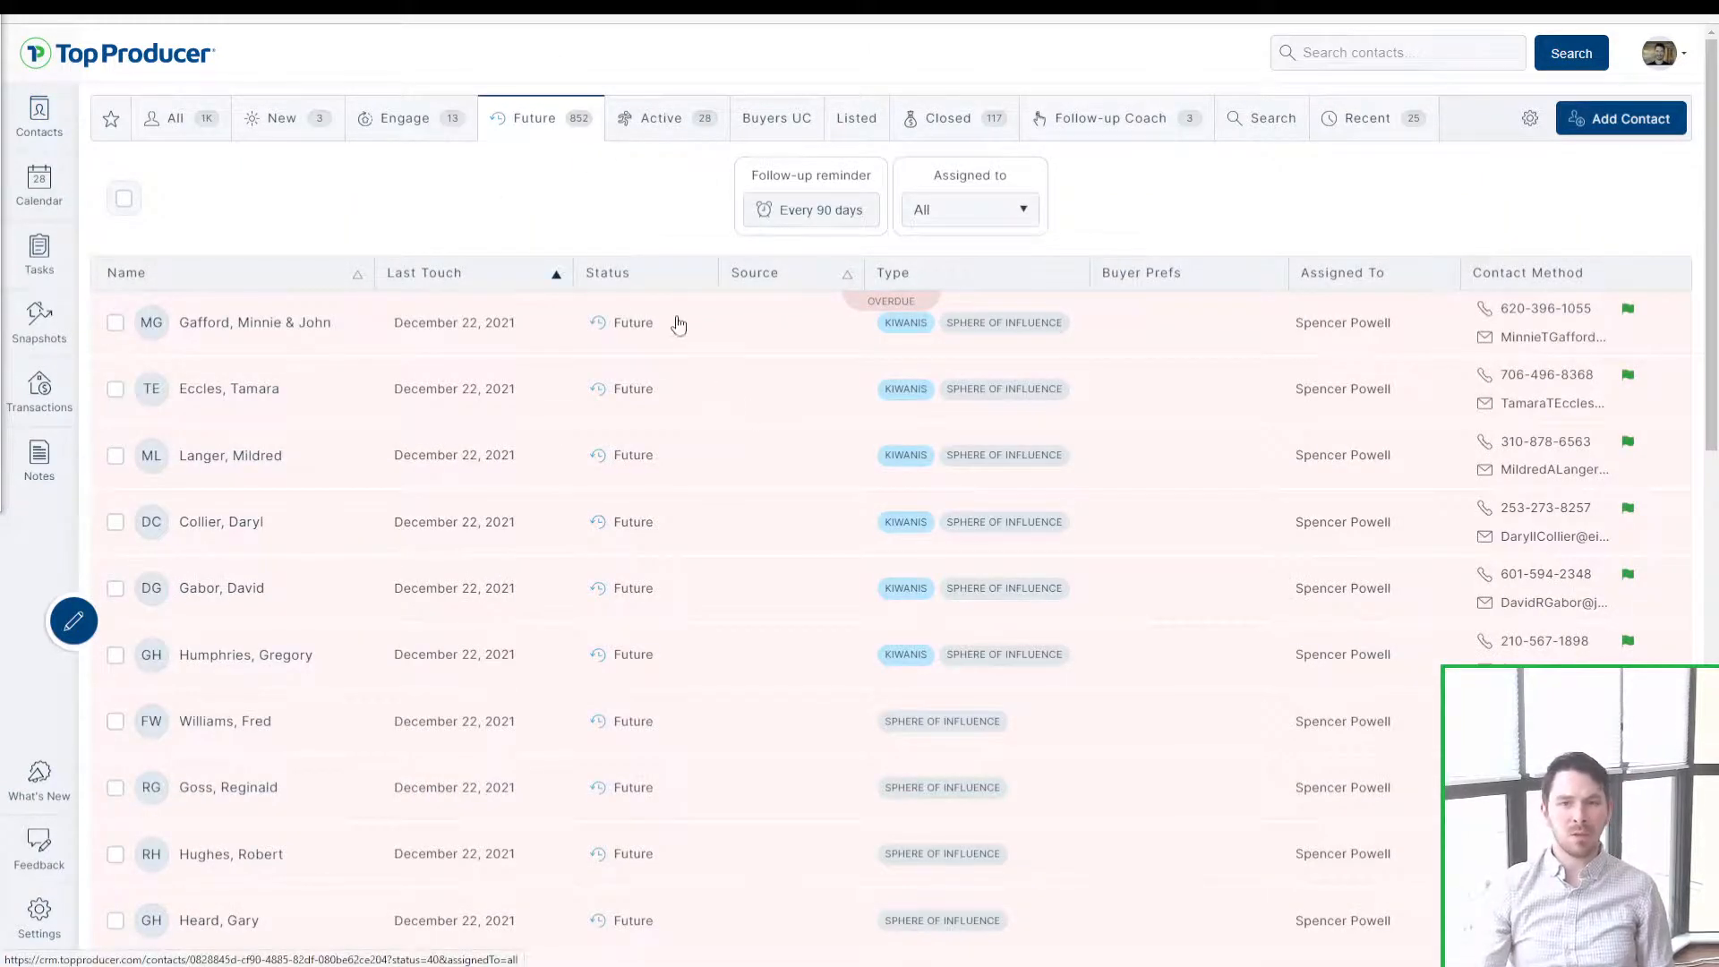
{"action": "left_click", "coordinate": [39, 912]}
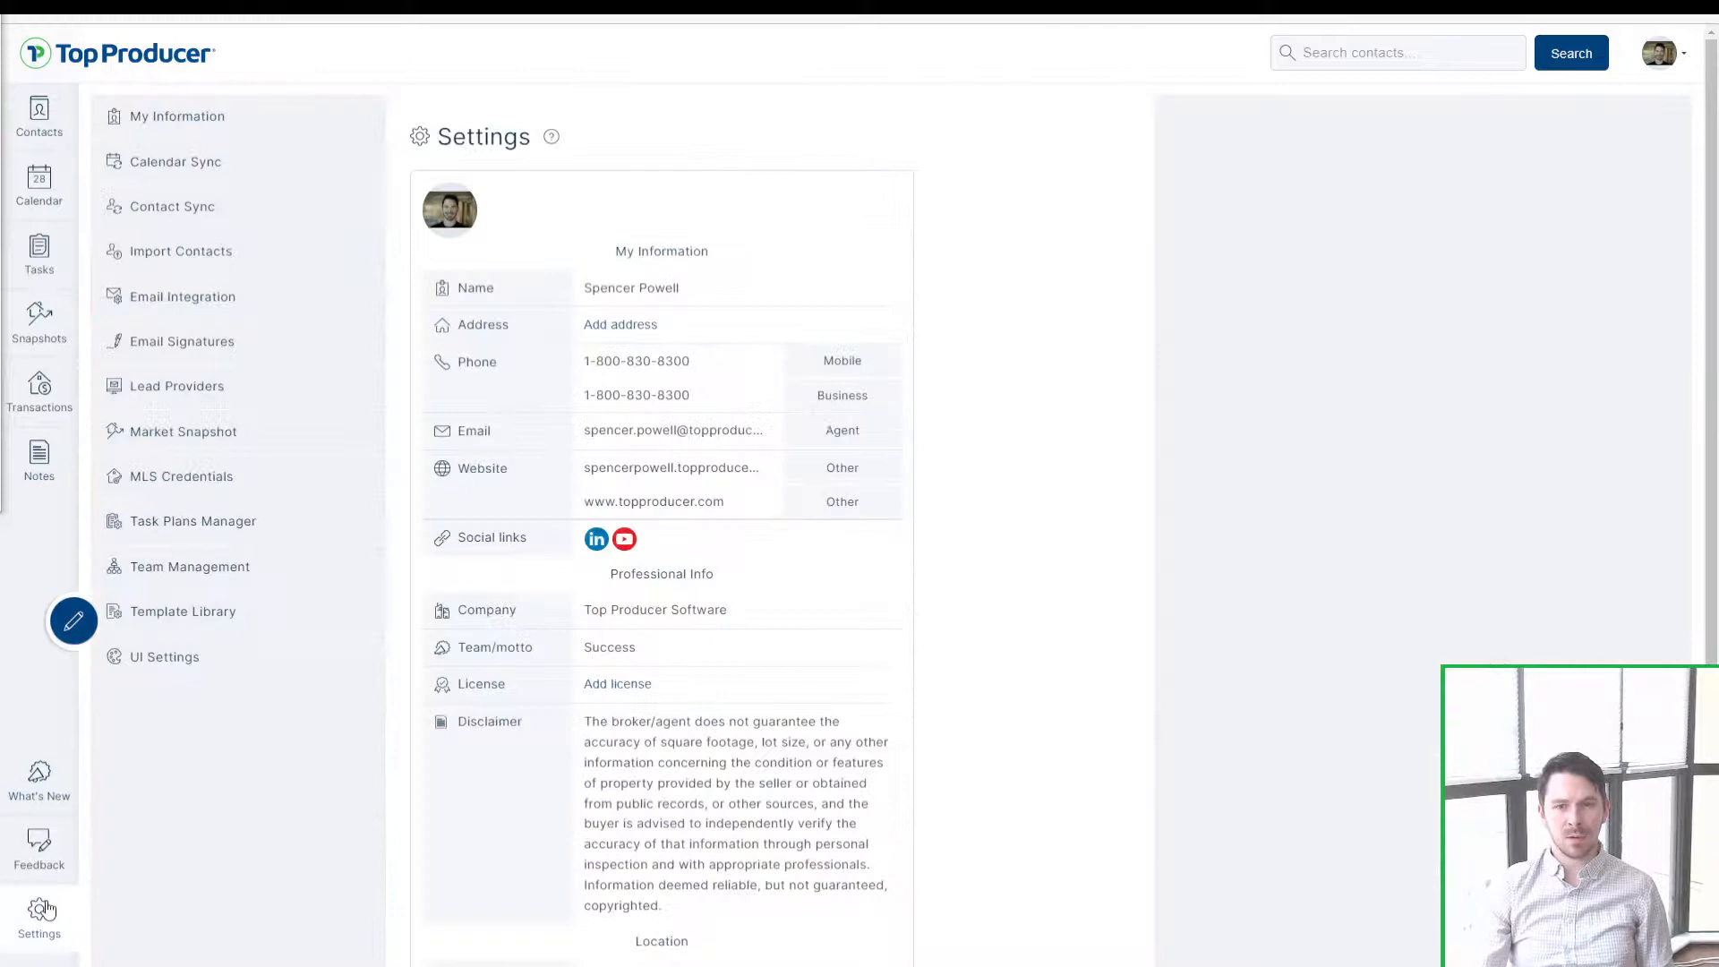
{"action": "left_click", "coordinate": [225, 263]}
{"action": "left_click", "coordinate": [225, 301]}
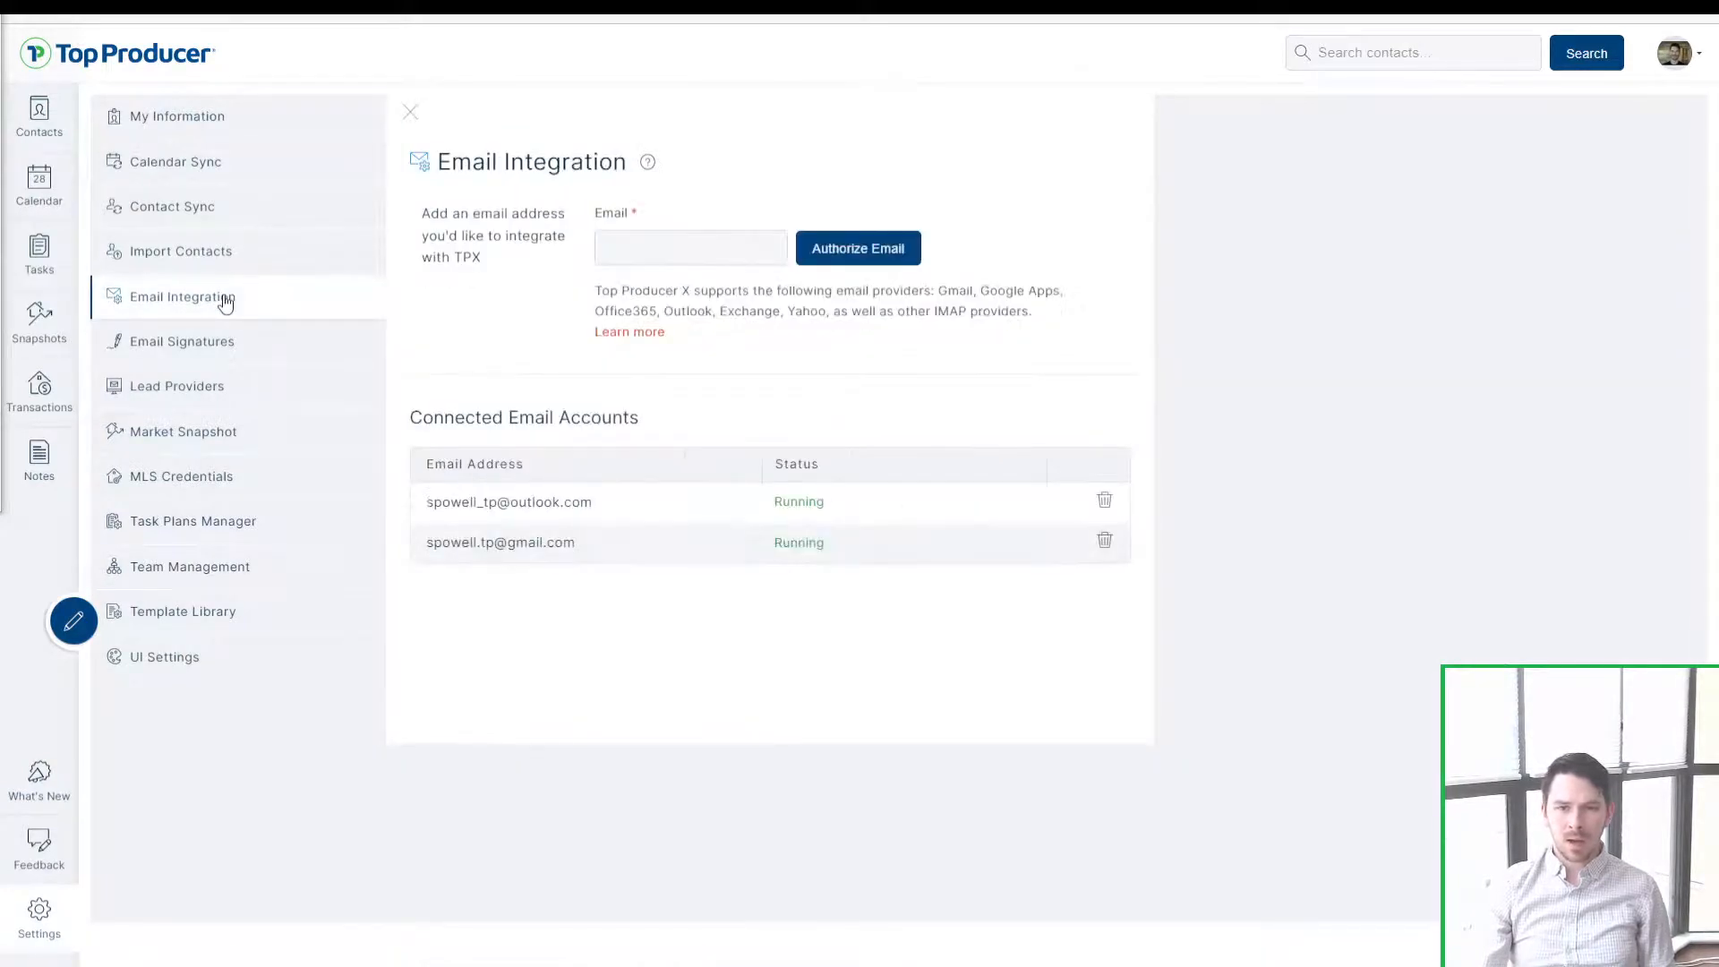
{"action": "left_click", "coordinate": [207, 209]}
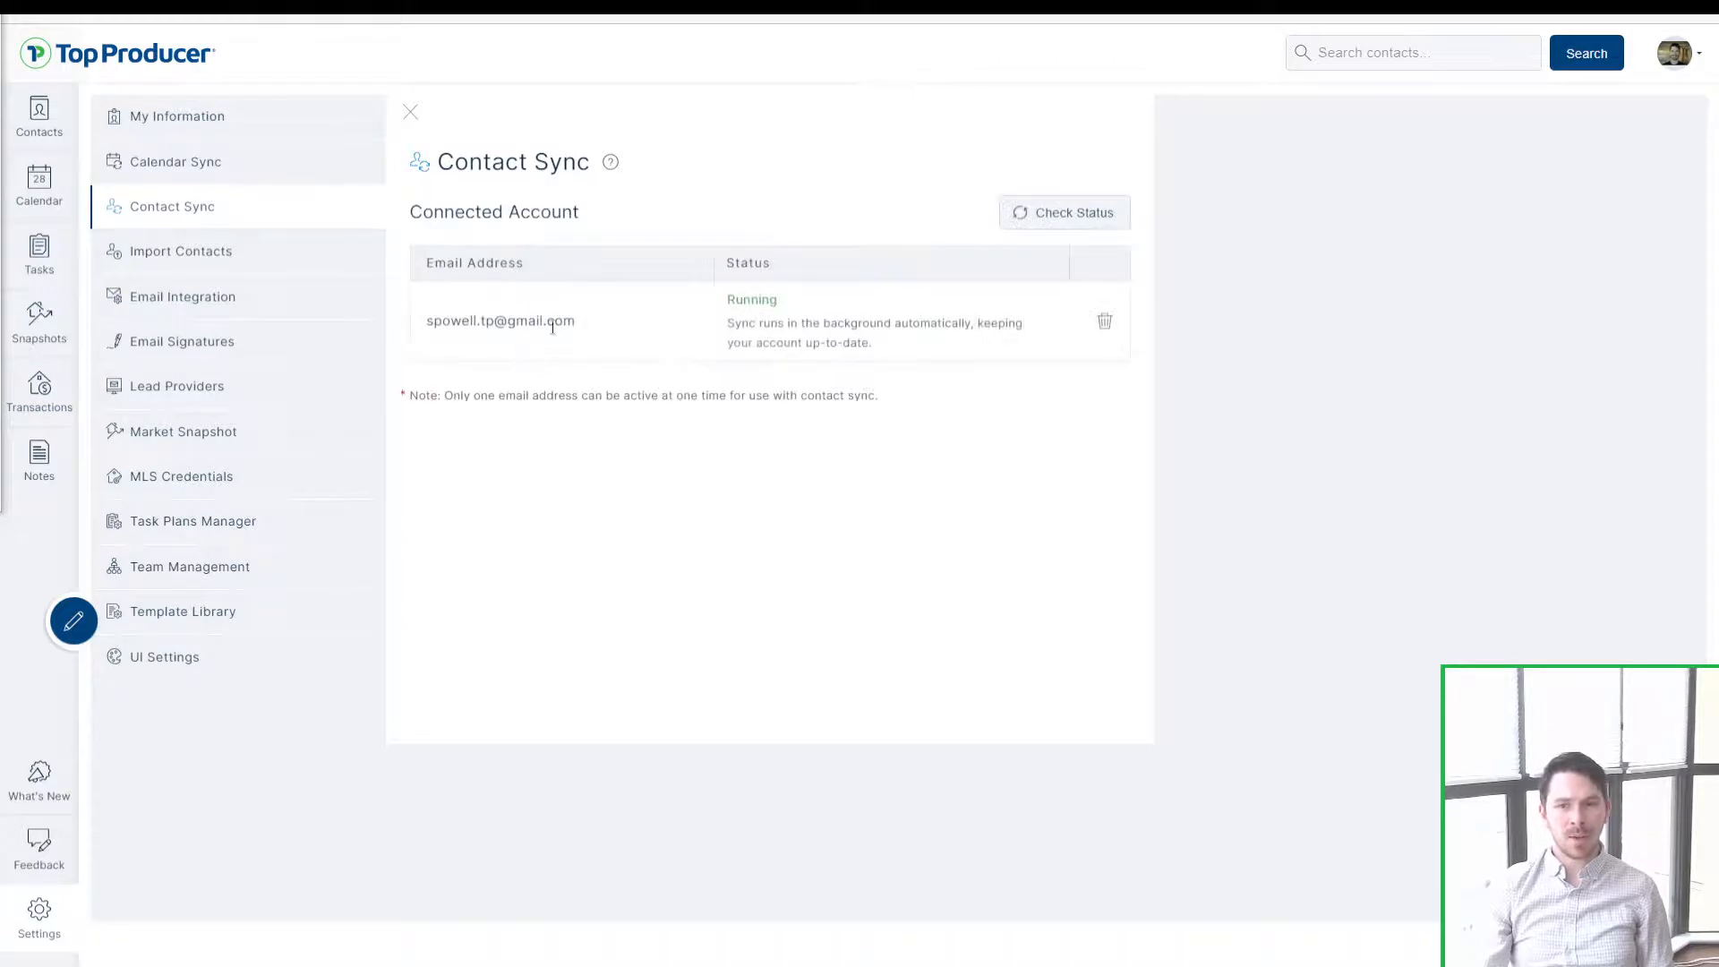
{"action": "left_click_drag", "start_coordinate": [579, 323], "coordinate": [381, 335]}
{"action": "left_click", "coordinate": [891, 563]}
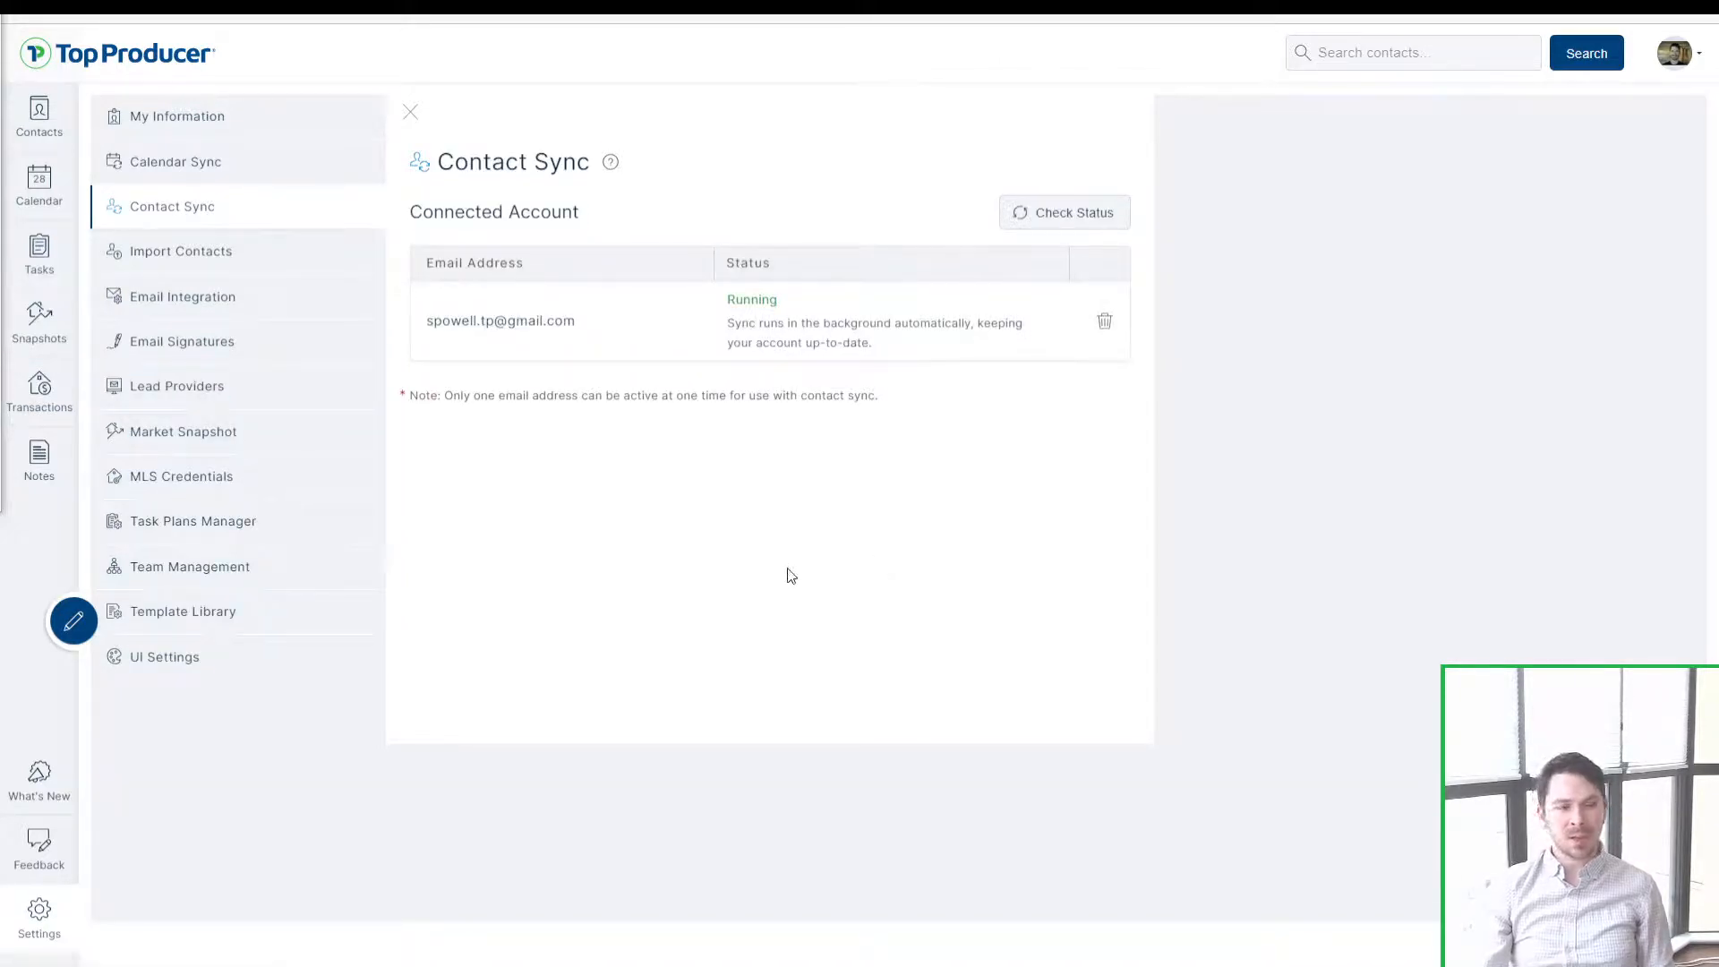
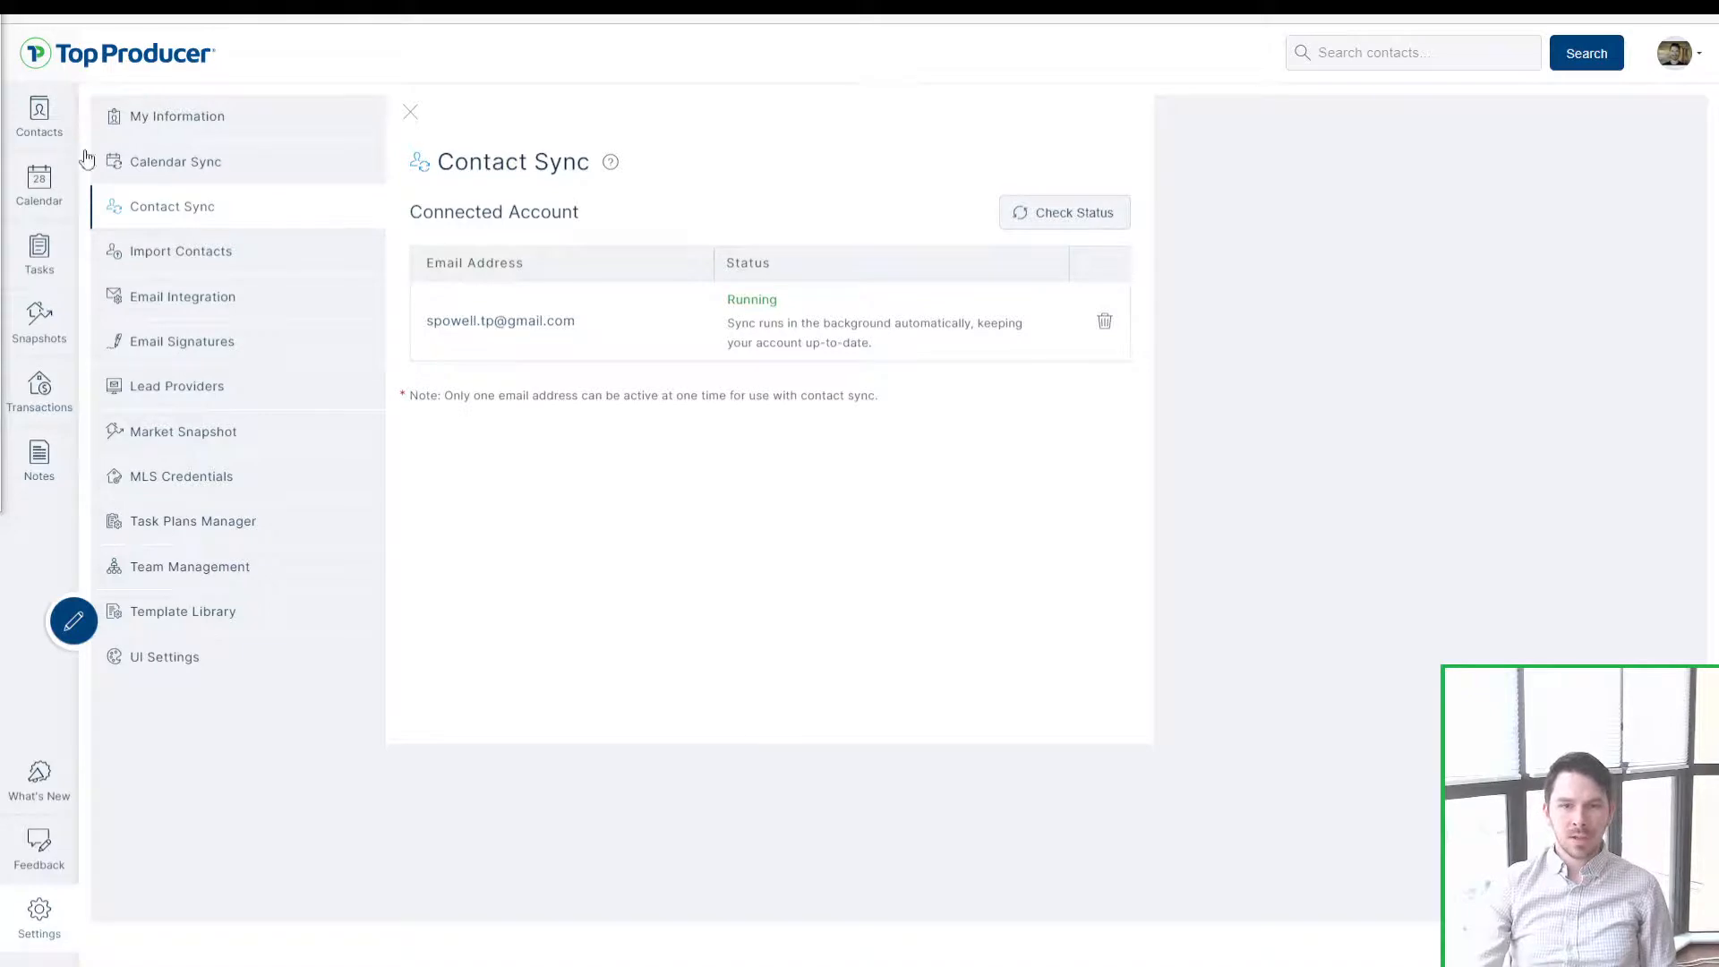
Step: Leave Contact Sync settings and return to the Recent contacts list of 25 contacts
{"action": "left_click", "coordinate": [24, 131]}
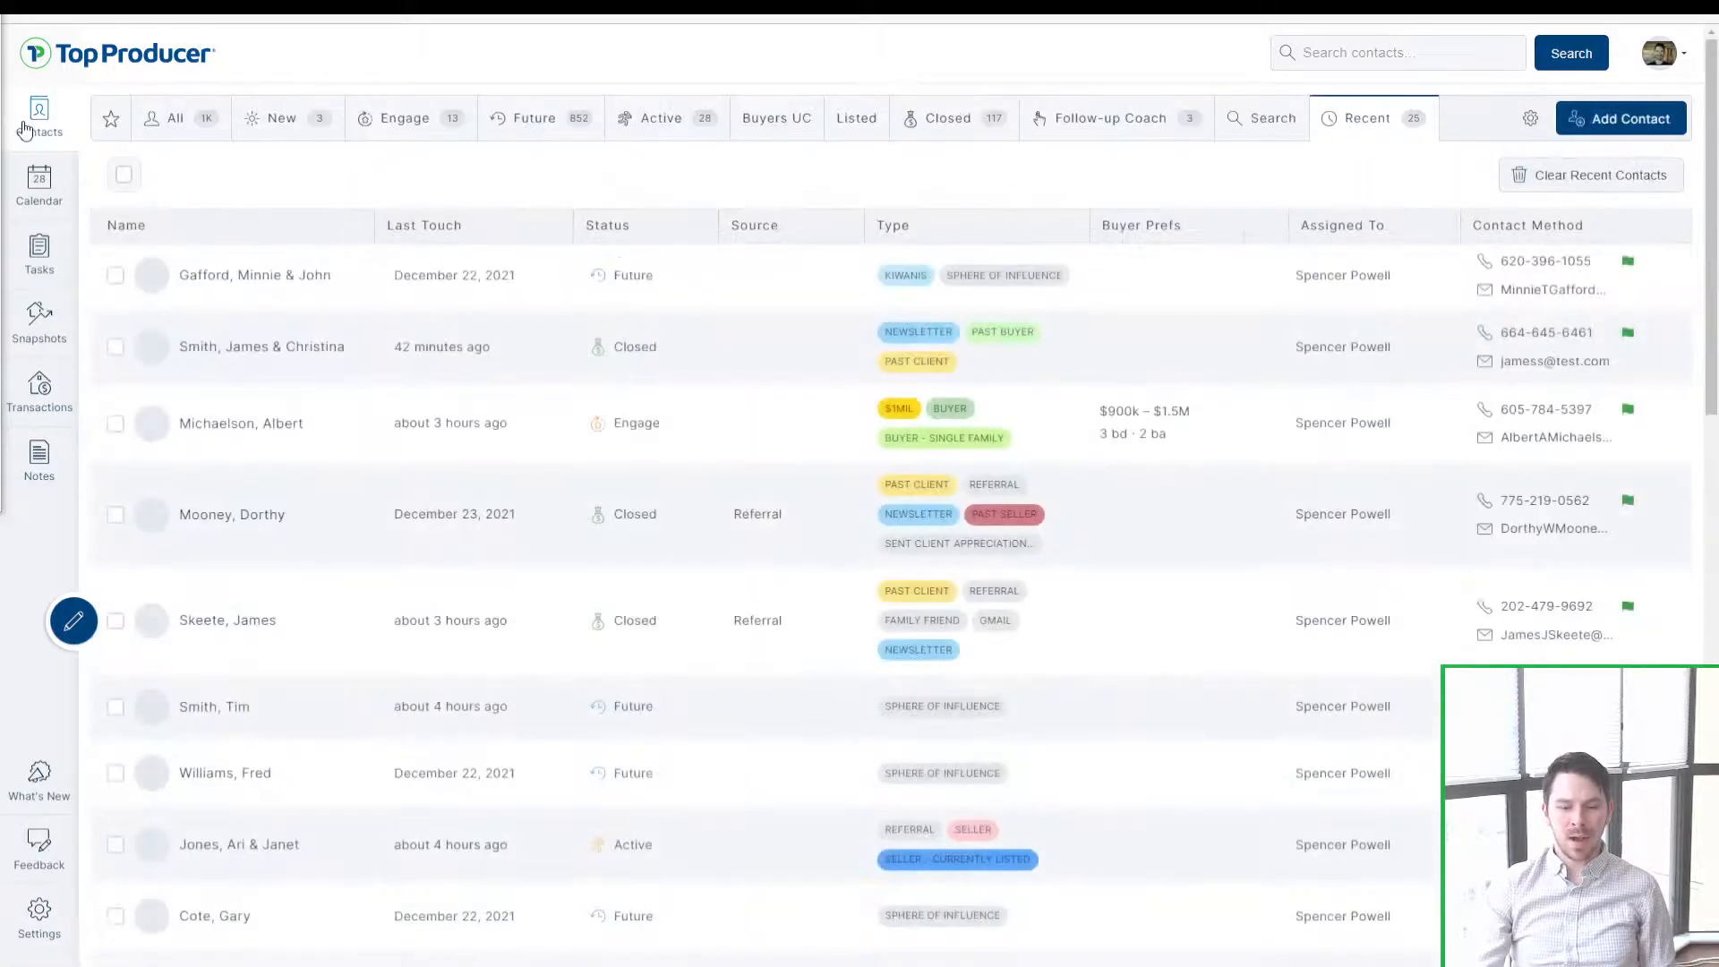
Step: Search contacts for 'bill' and open the January 11, 2022 match
{"action": "left_click", "coordinate": [1361, 52]}
{"action": "key", "text": "ctrl"}
{"action": "key", "text": "ctrl"}
{"action": "key", "text": "ctrl"}
{"action": "key", "text": "ctrl"}
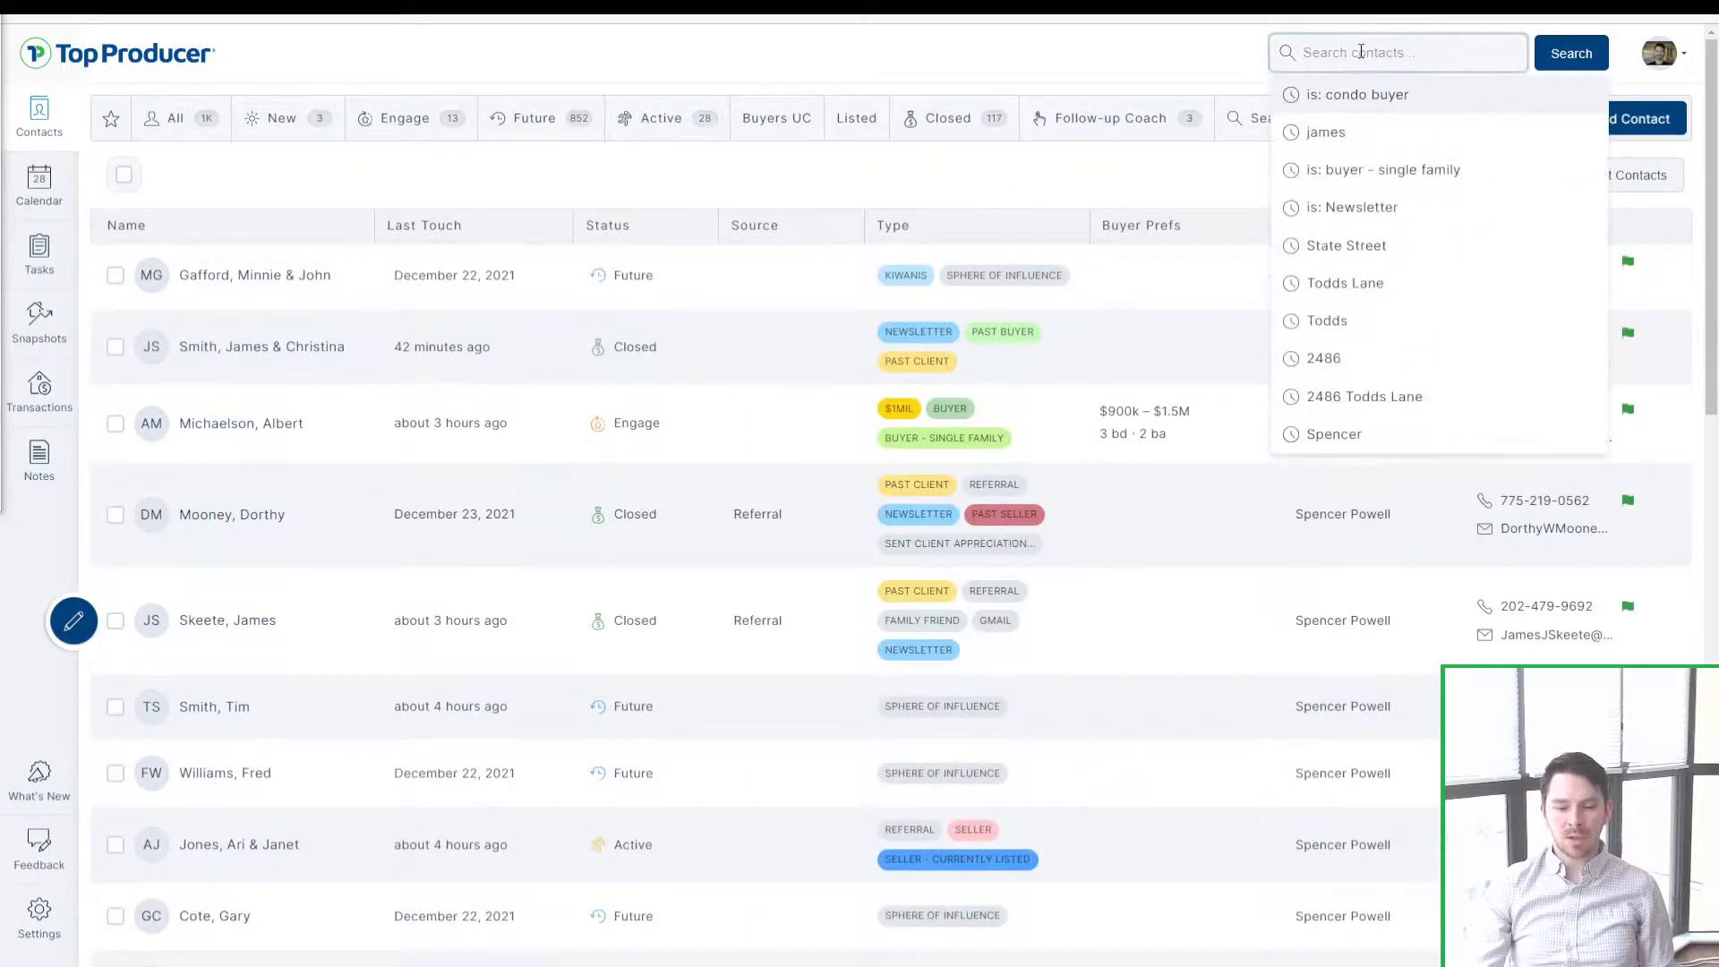
{"action": "key", "text": "ctrl"}
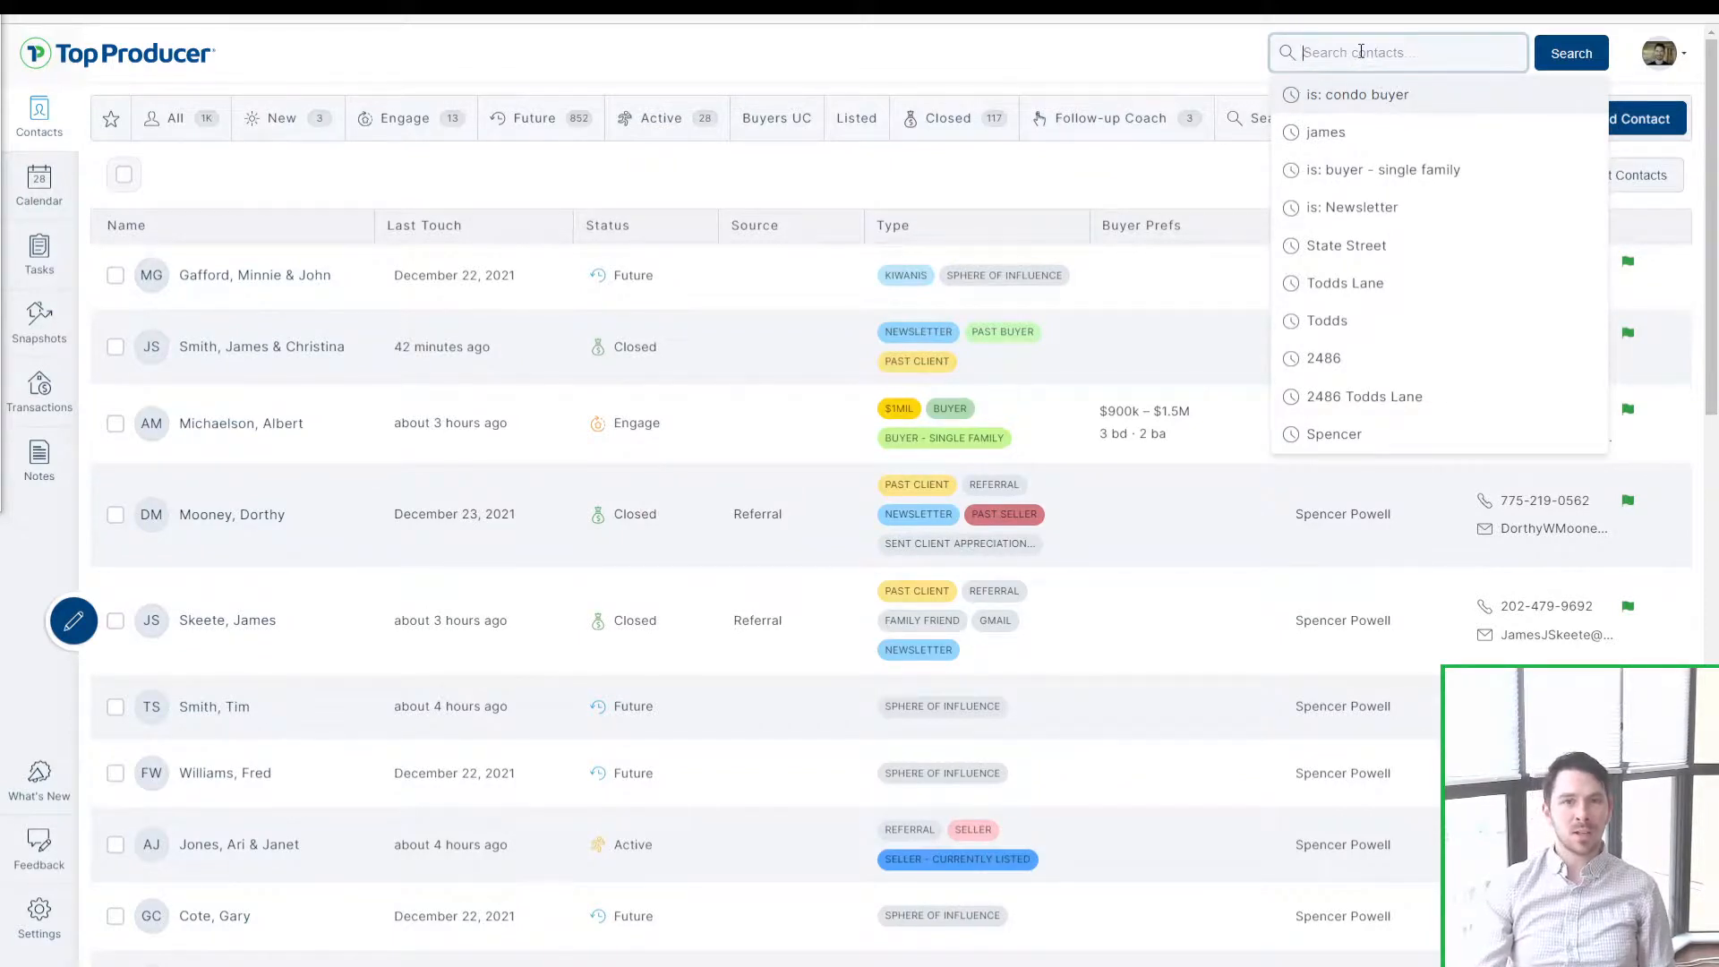
{"action": "type", "text": "bill"}
{"action": "key", "text": "Return"}
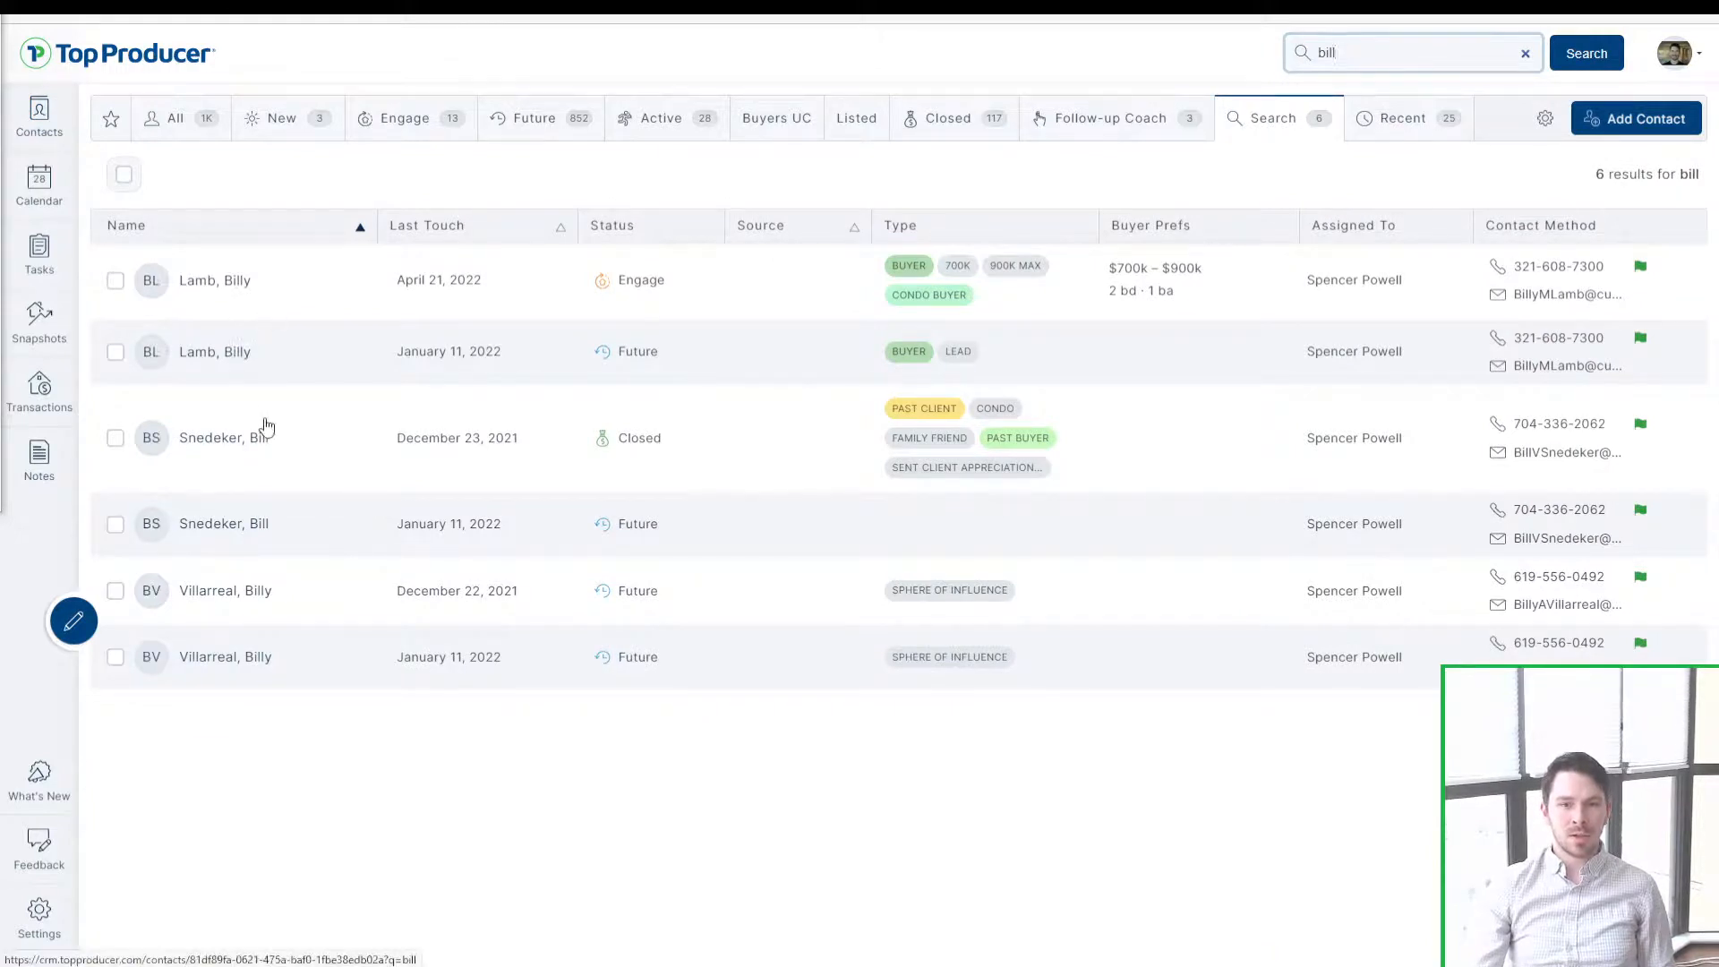
{"action": "key", "text": "ctrl"}
{"action": "key", "text": "ctrl"}
{"action": "left_click", "coordinate": [280, 537]}
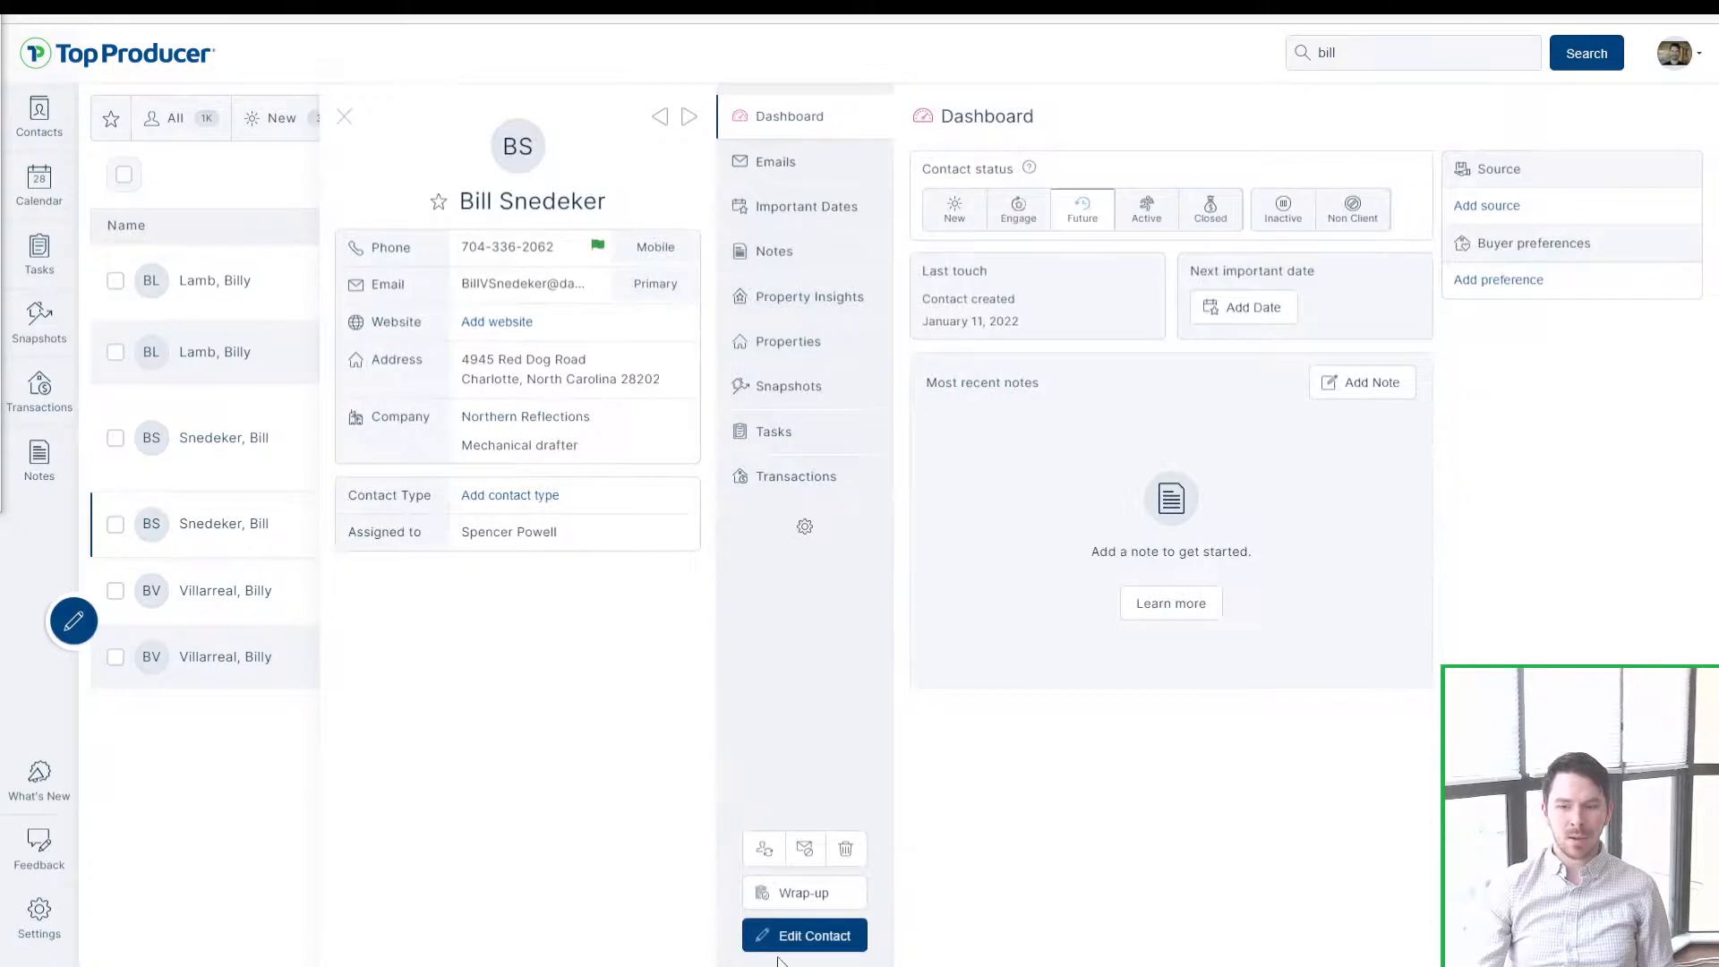
Step: Mark the contact Closed and add the Past client contact type
{"action": "left_click", "coordinate": [1213, 223]}
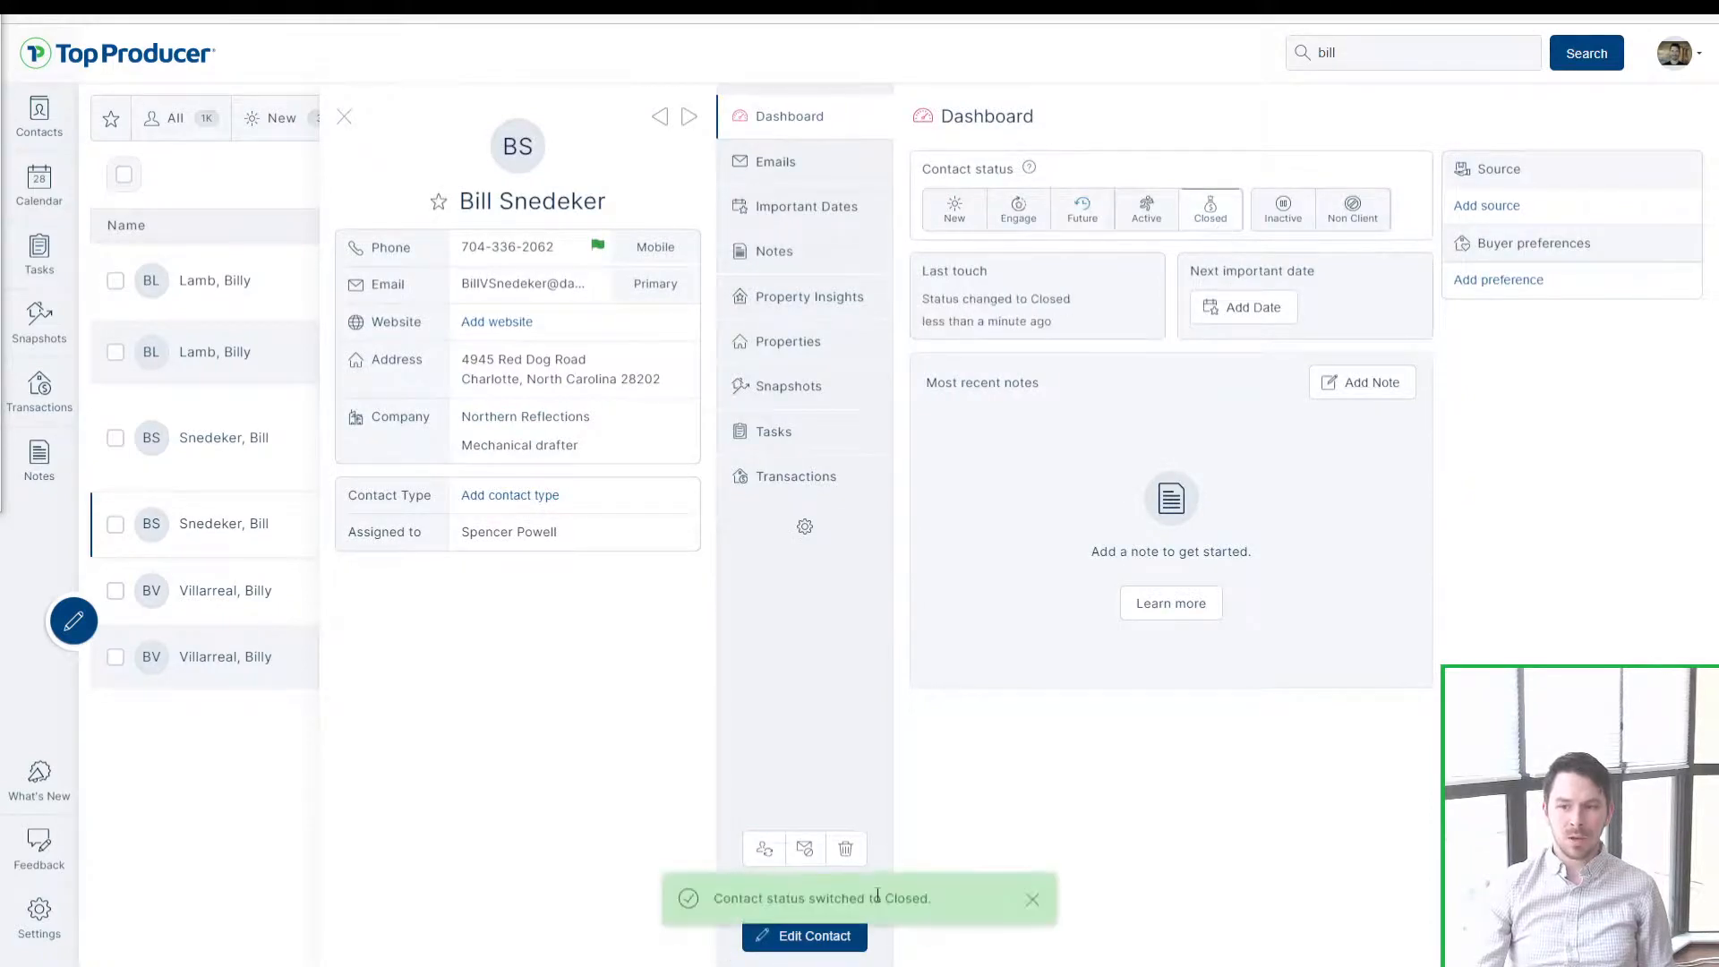
{"action": "left_click", "coordinate": [804, 935]}
{"action": "scroll", "coordinate": [788, 626], "scroll_direction": "down", "scroll_amount": 10}
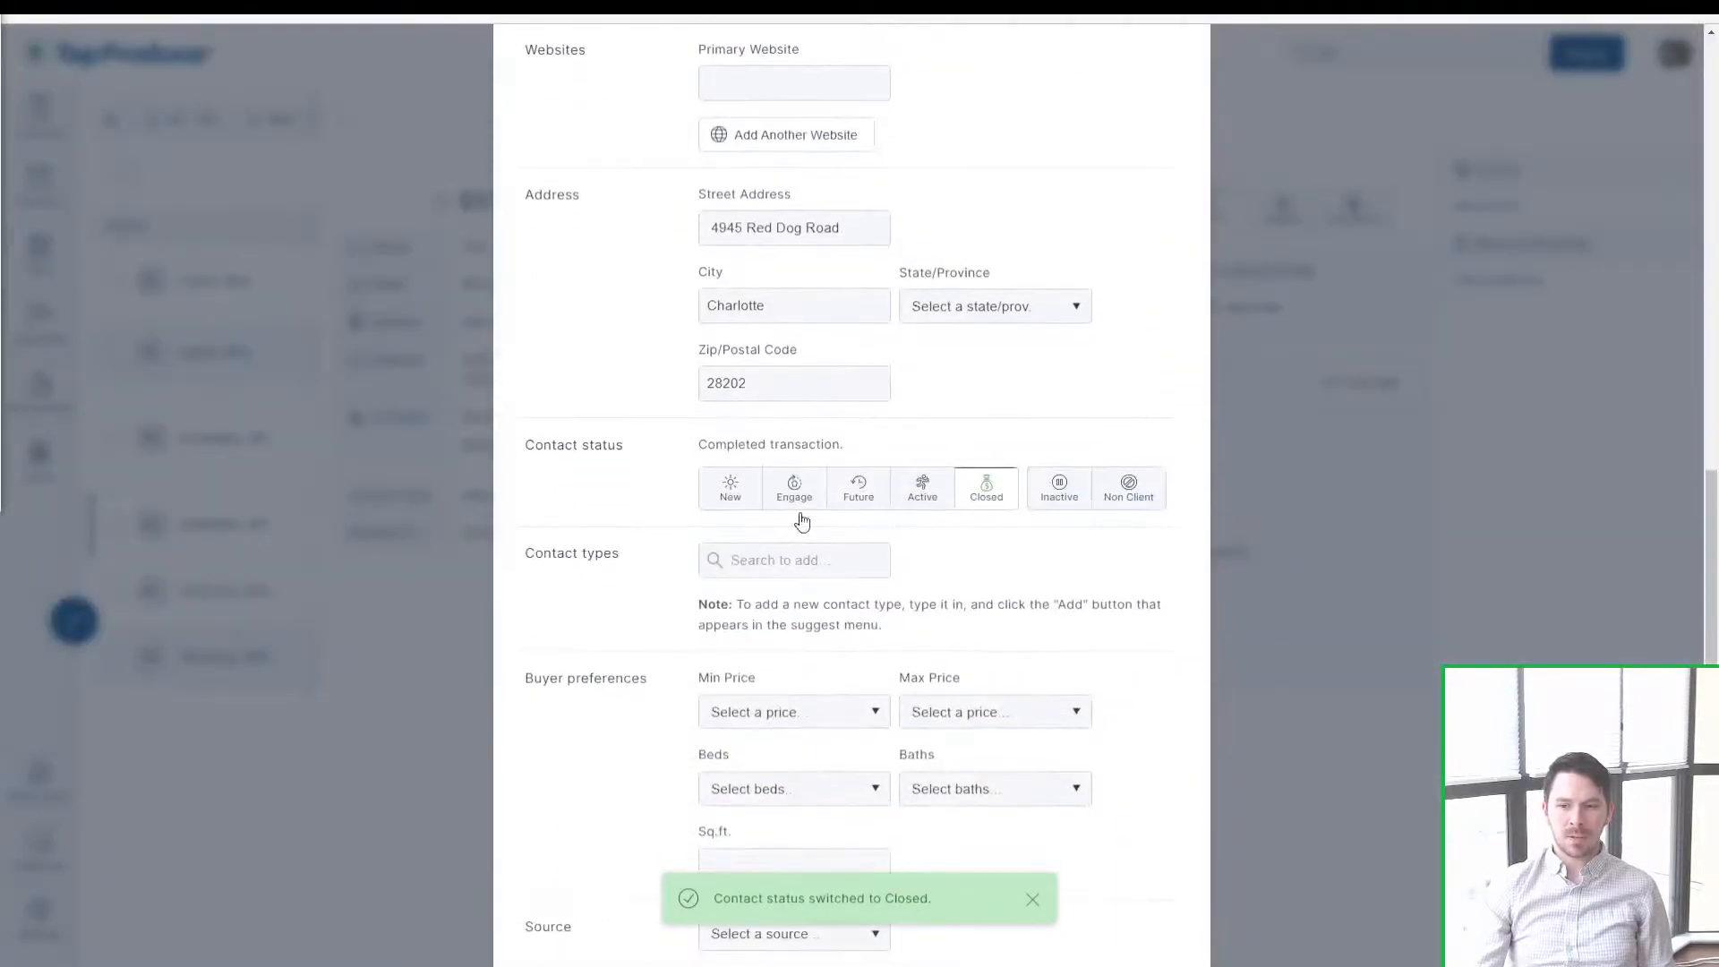
{"action": "left_click", "coordinate": [795, 557]}
{"action": "type", "text": "past"}
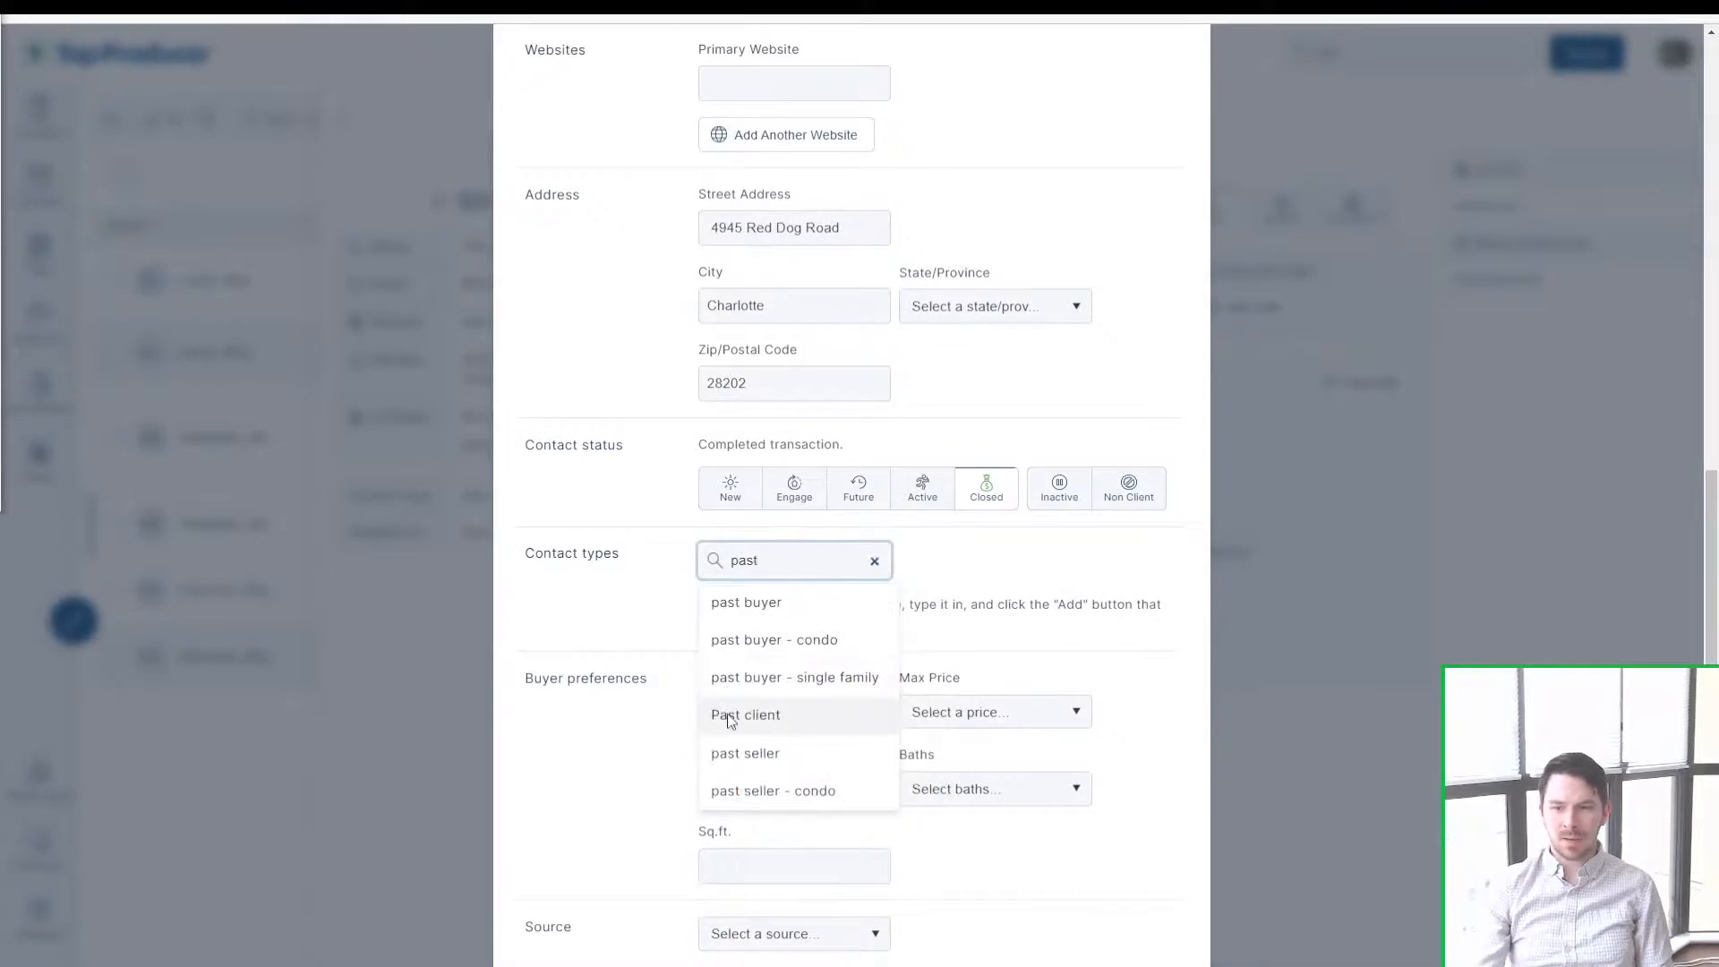
{"action": "left_click", "coordinate": [727, 713]}
Step: Check the contact's important dates, then close the panel and show Active contacts
{"action": "scroll", "coordinate": [946, 630], "scroll_direction": "down", "scroll_amount": 3}
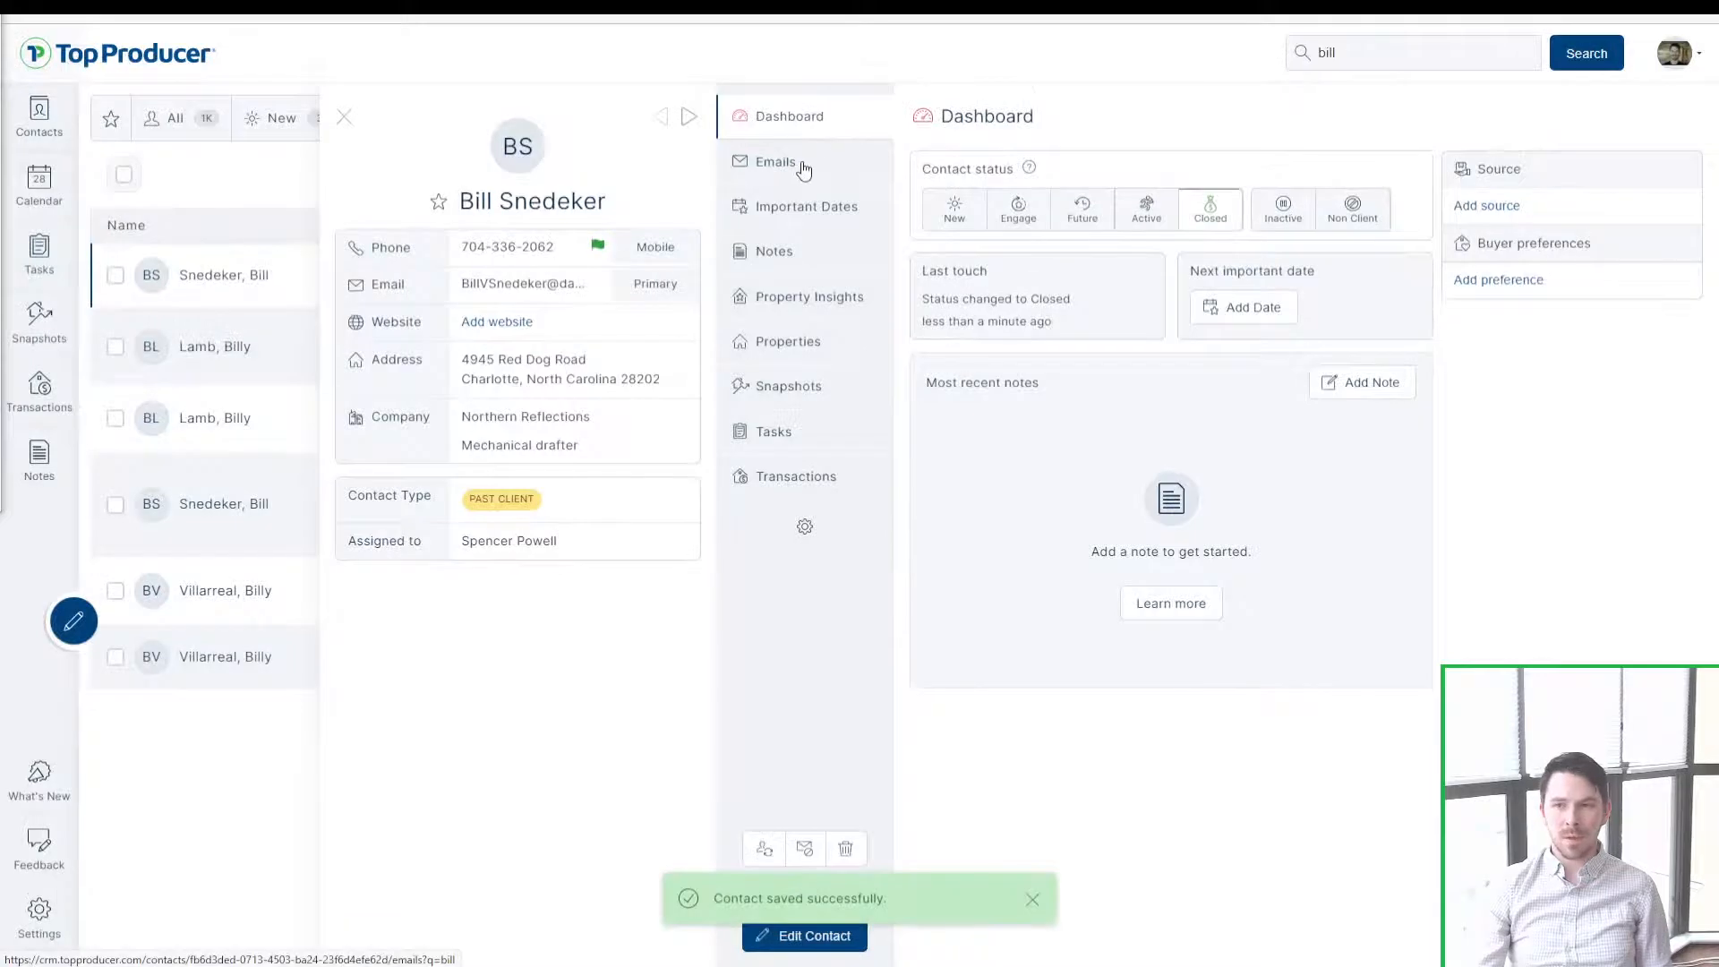
{"action": "left_click", "coordinate": [800, 213]}
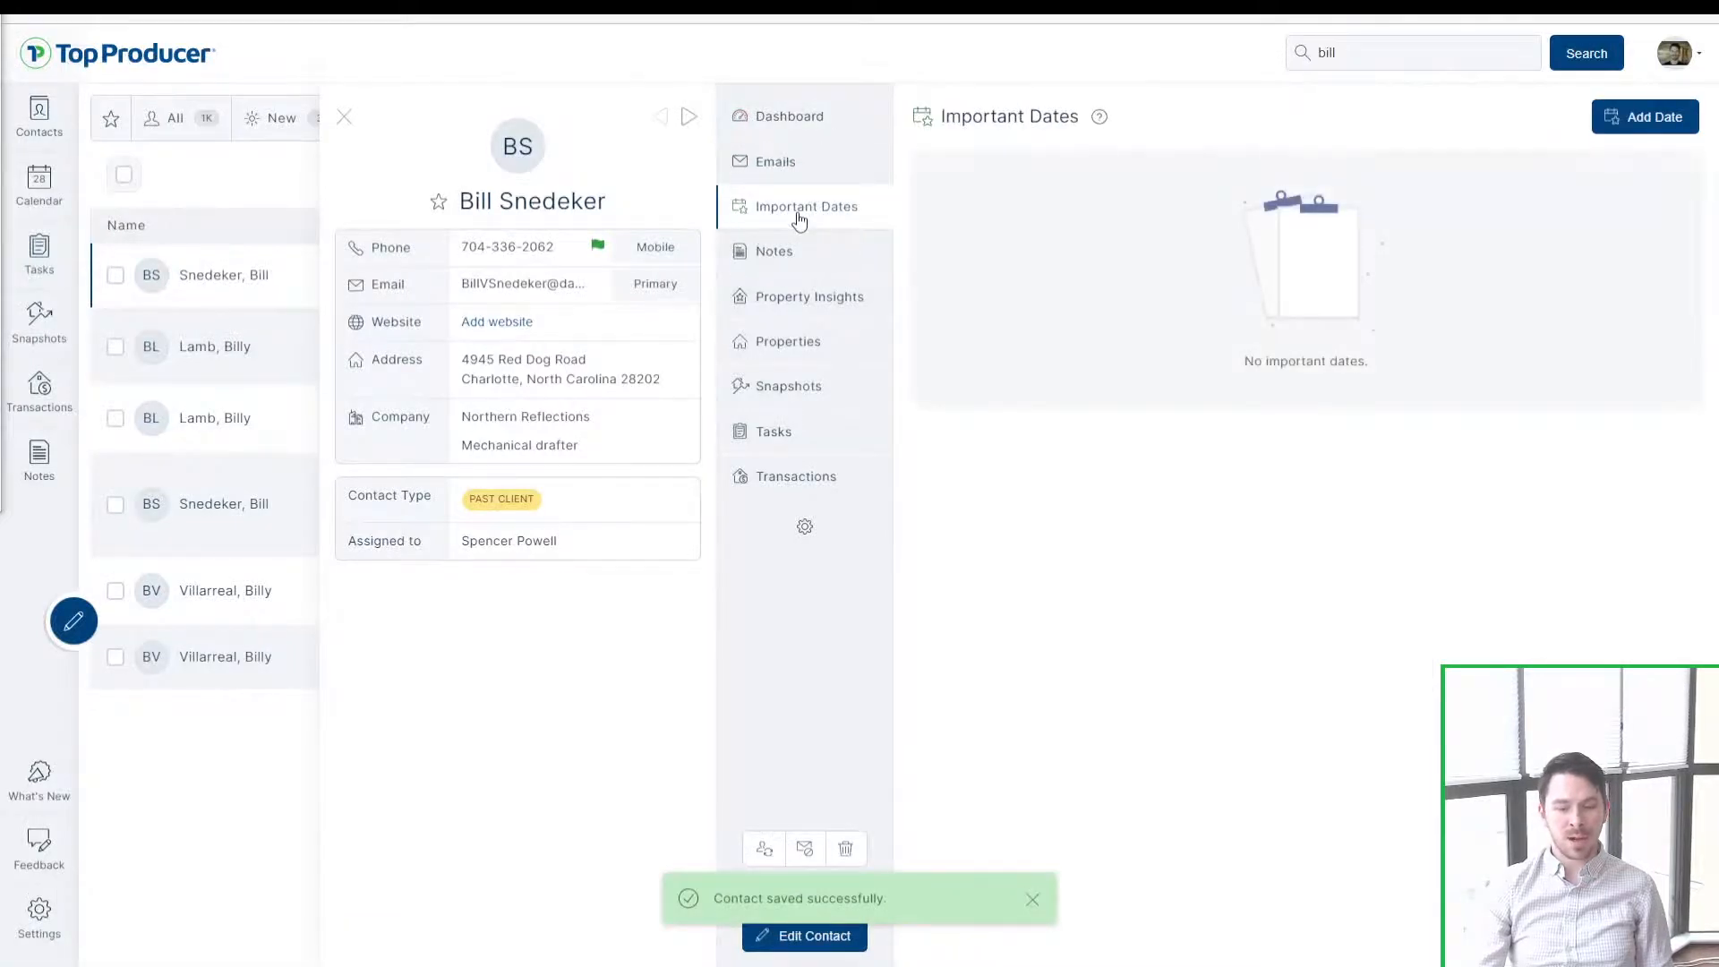
{"action": "left_click", "coordinate": [992, 213]}
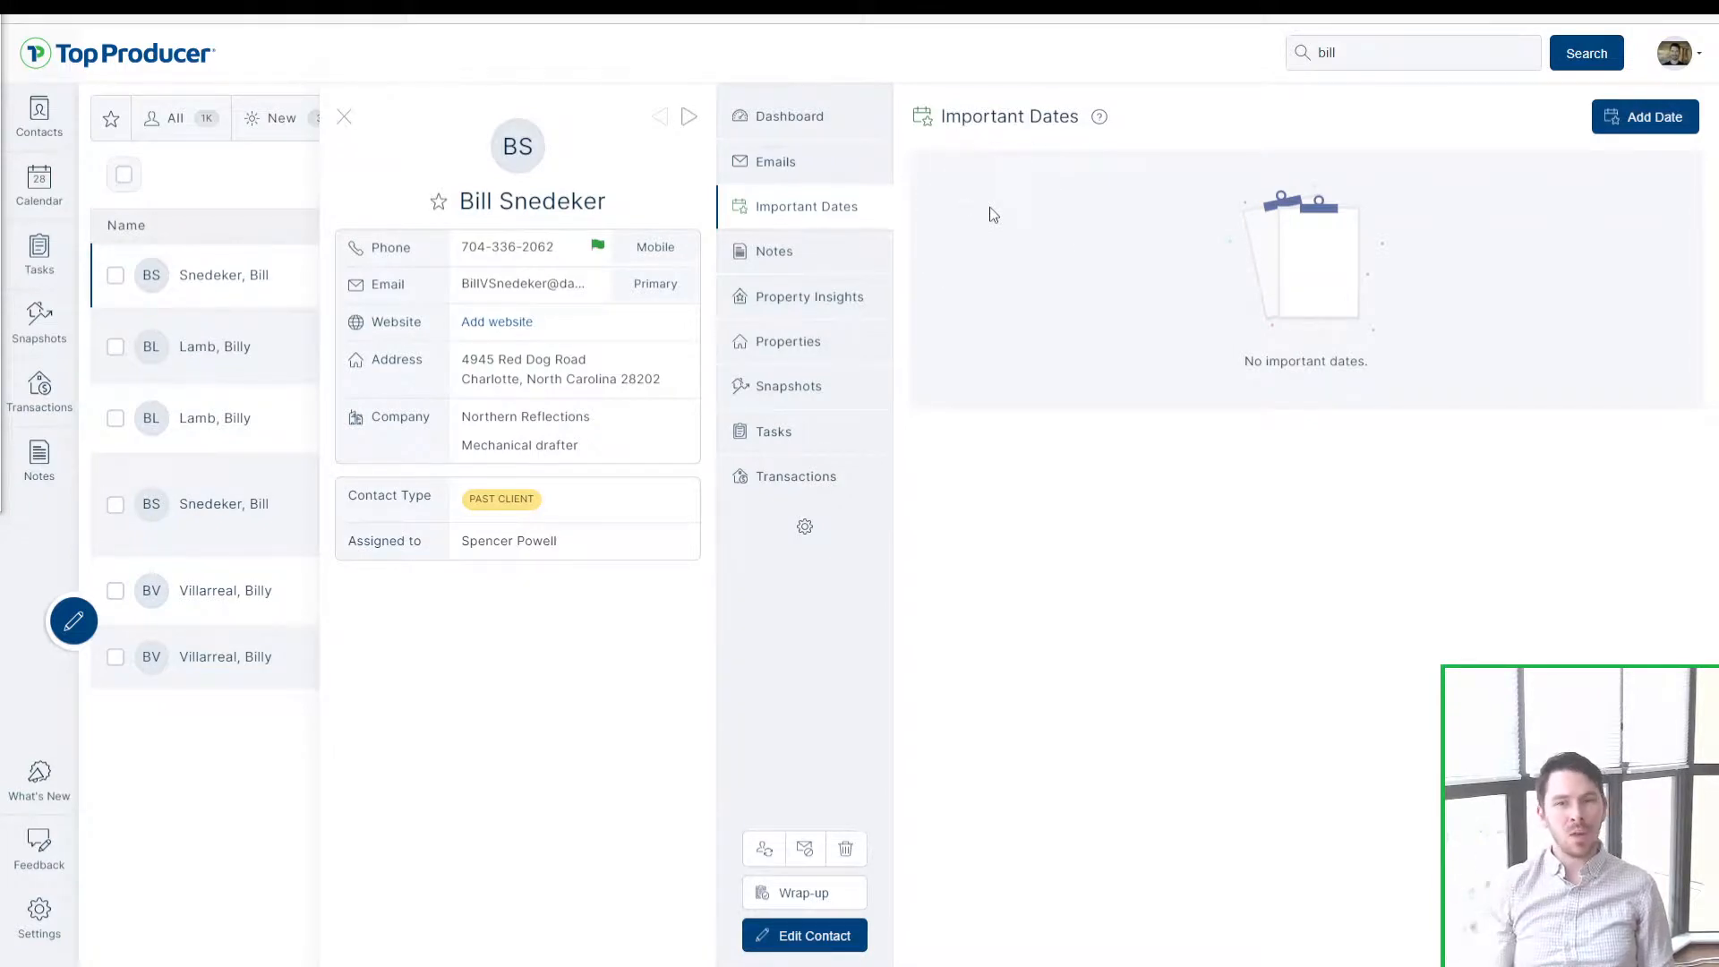
{"action": "left_click", "coordinate": [790, 118]}
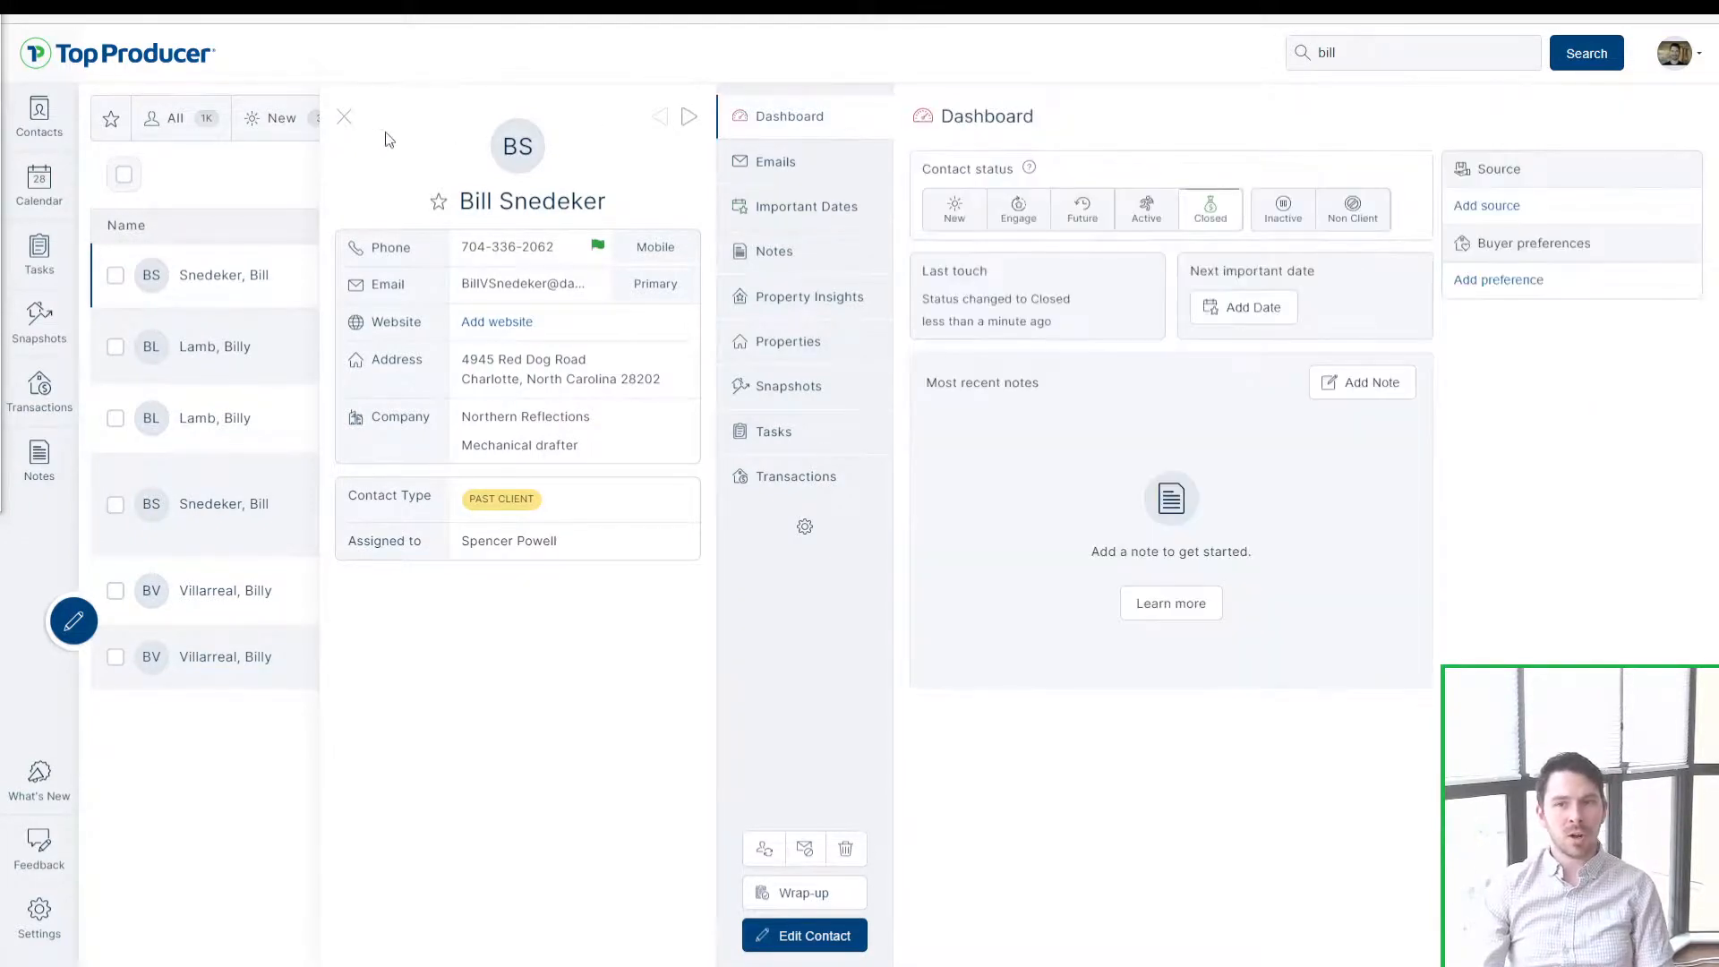
{"action": "left_click", "coordinate": [344, 123]}
{"action": "left_click", "coordinate": [663, 121]}
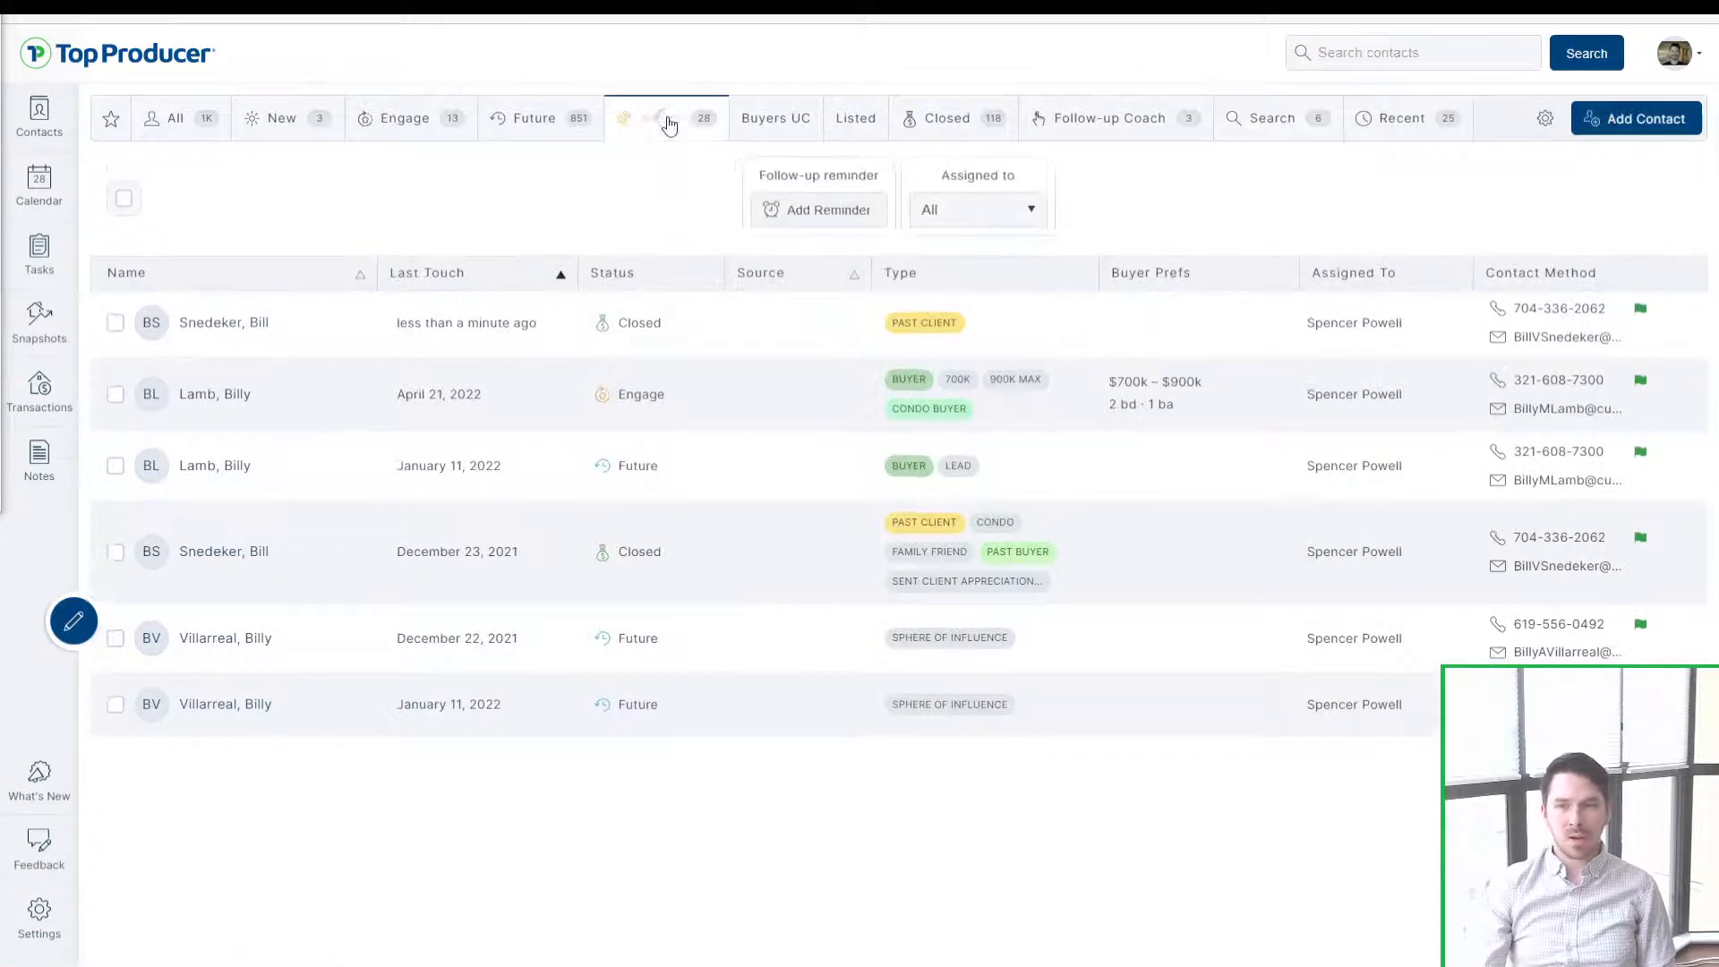
Step: Preview the Buyers UC and New contact tabs, then return to Recent contacts
{"action": "left_click", "coordinate": [742, 119]}
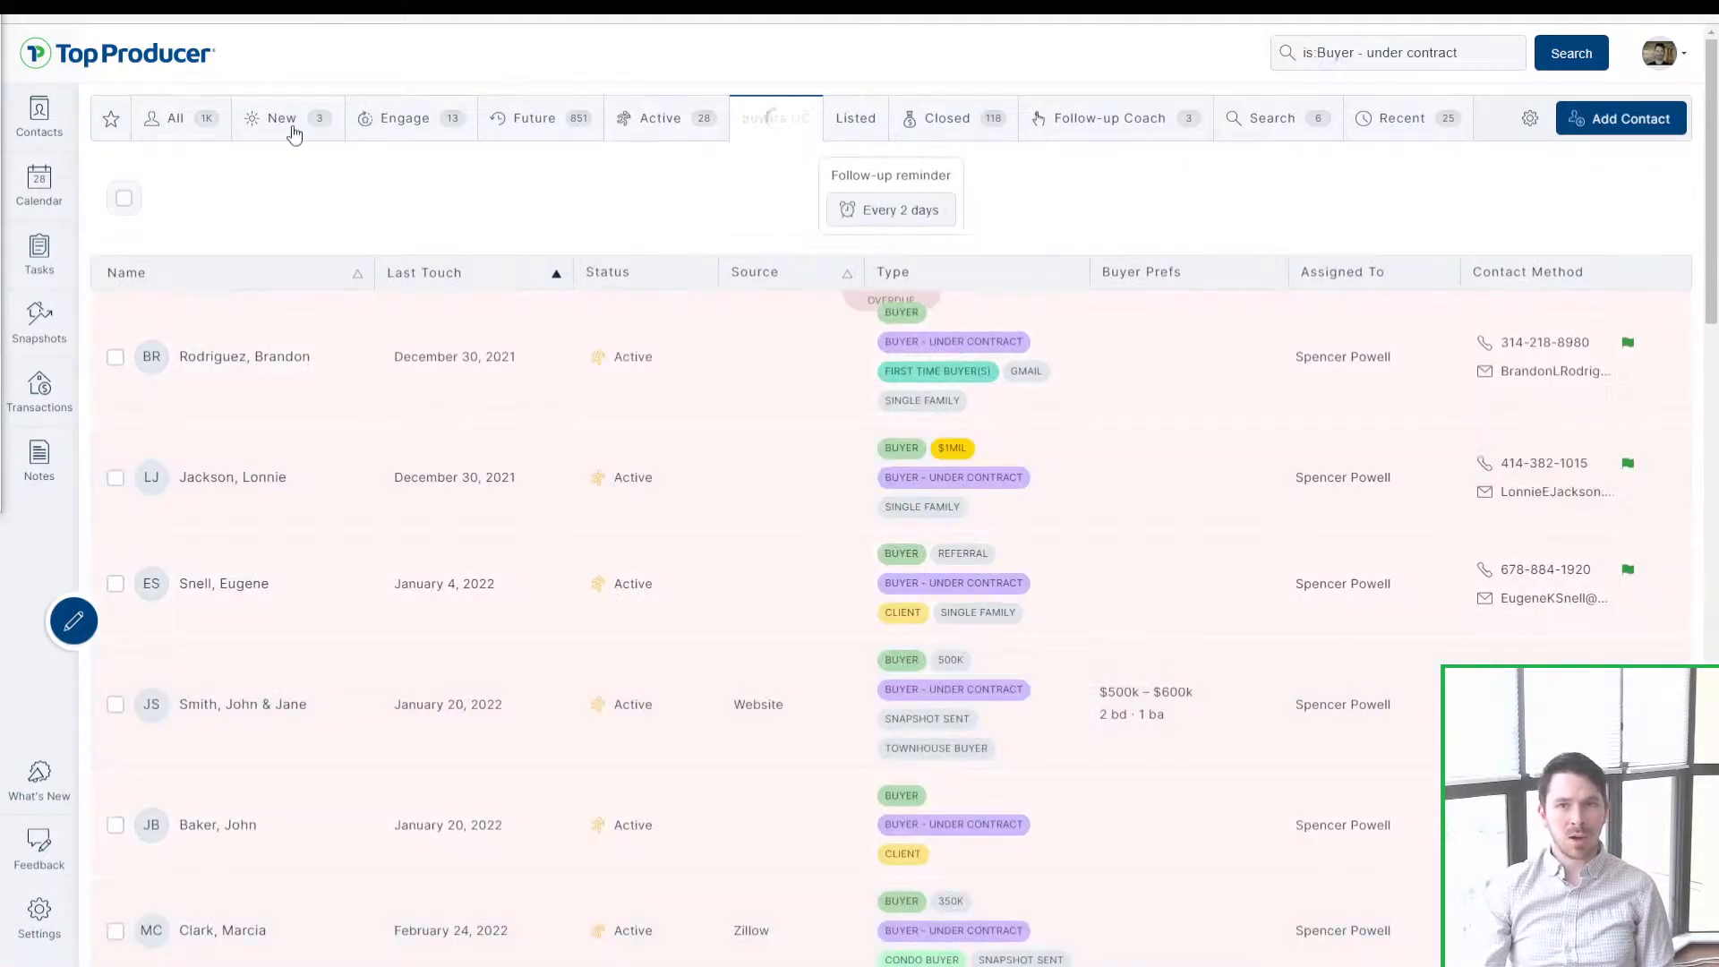
{"action": "left_click", "coordinate": [286, 133]}
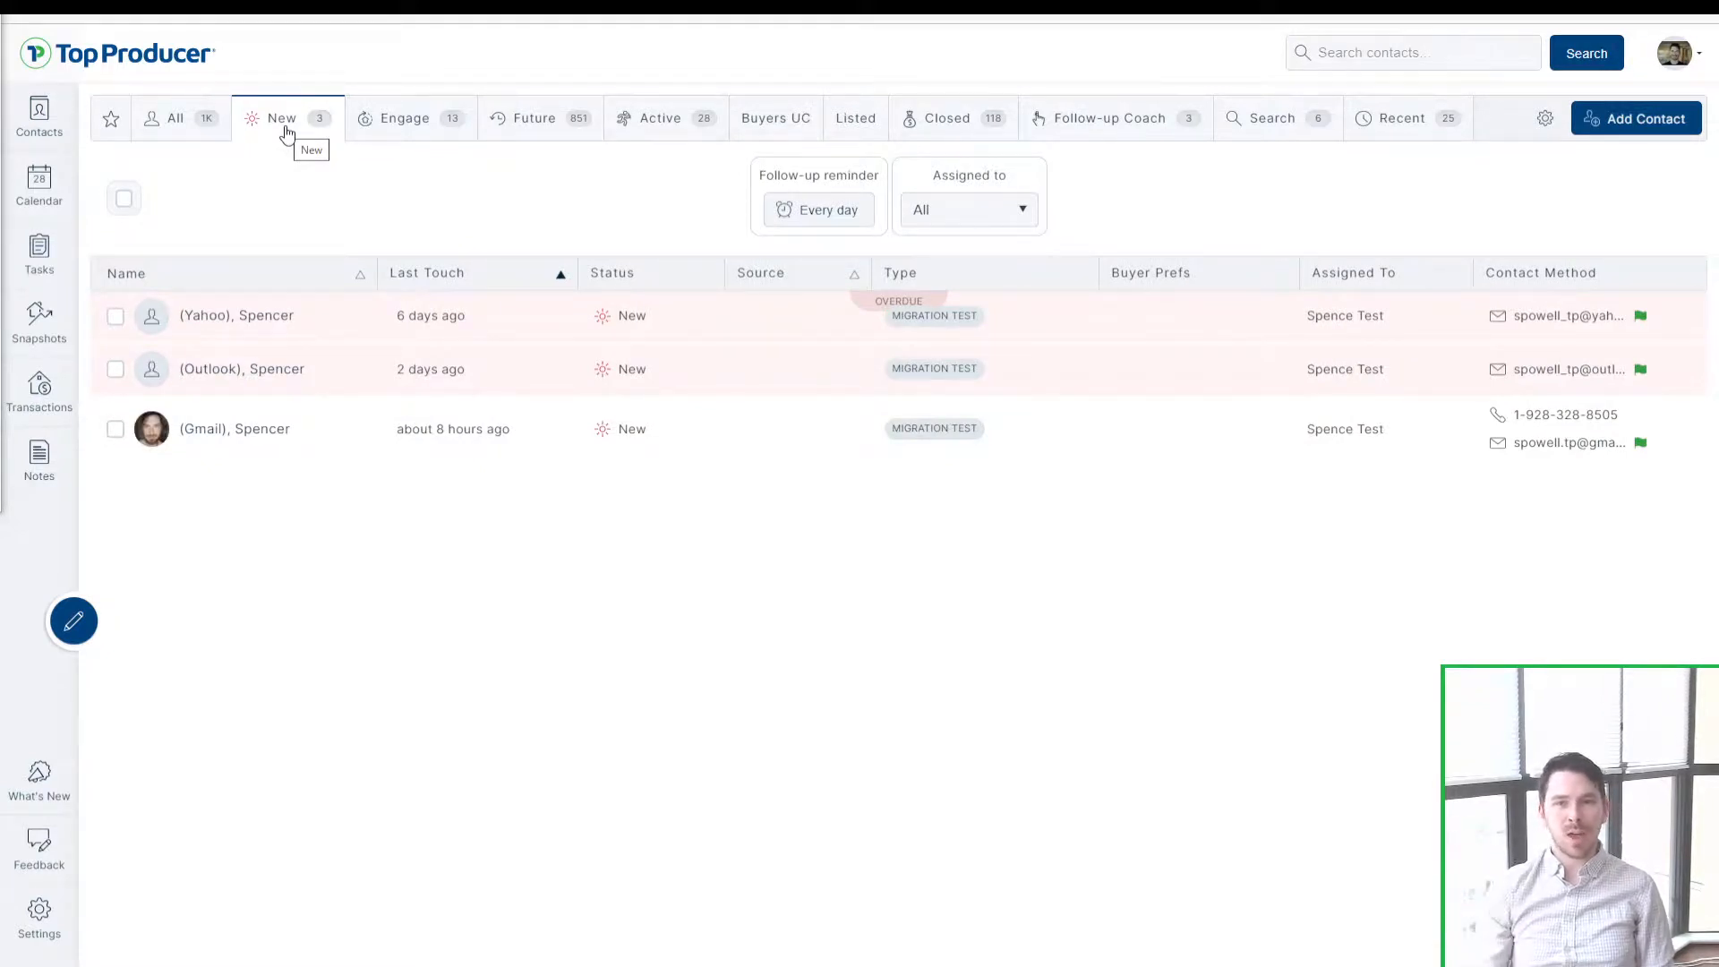
{"action": "left_click", "coordinate": [43, 134]}
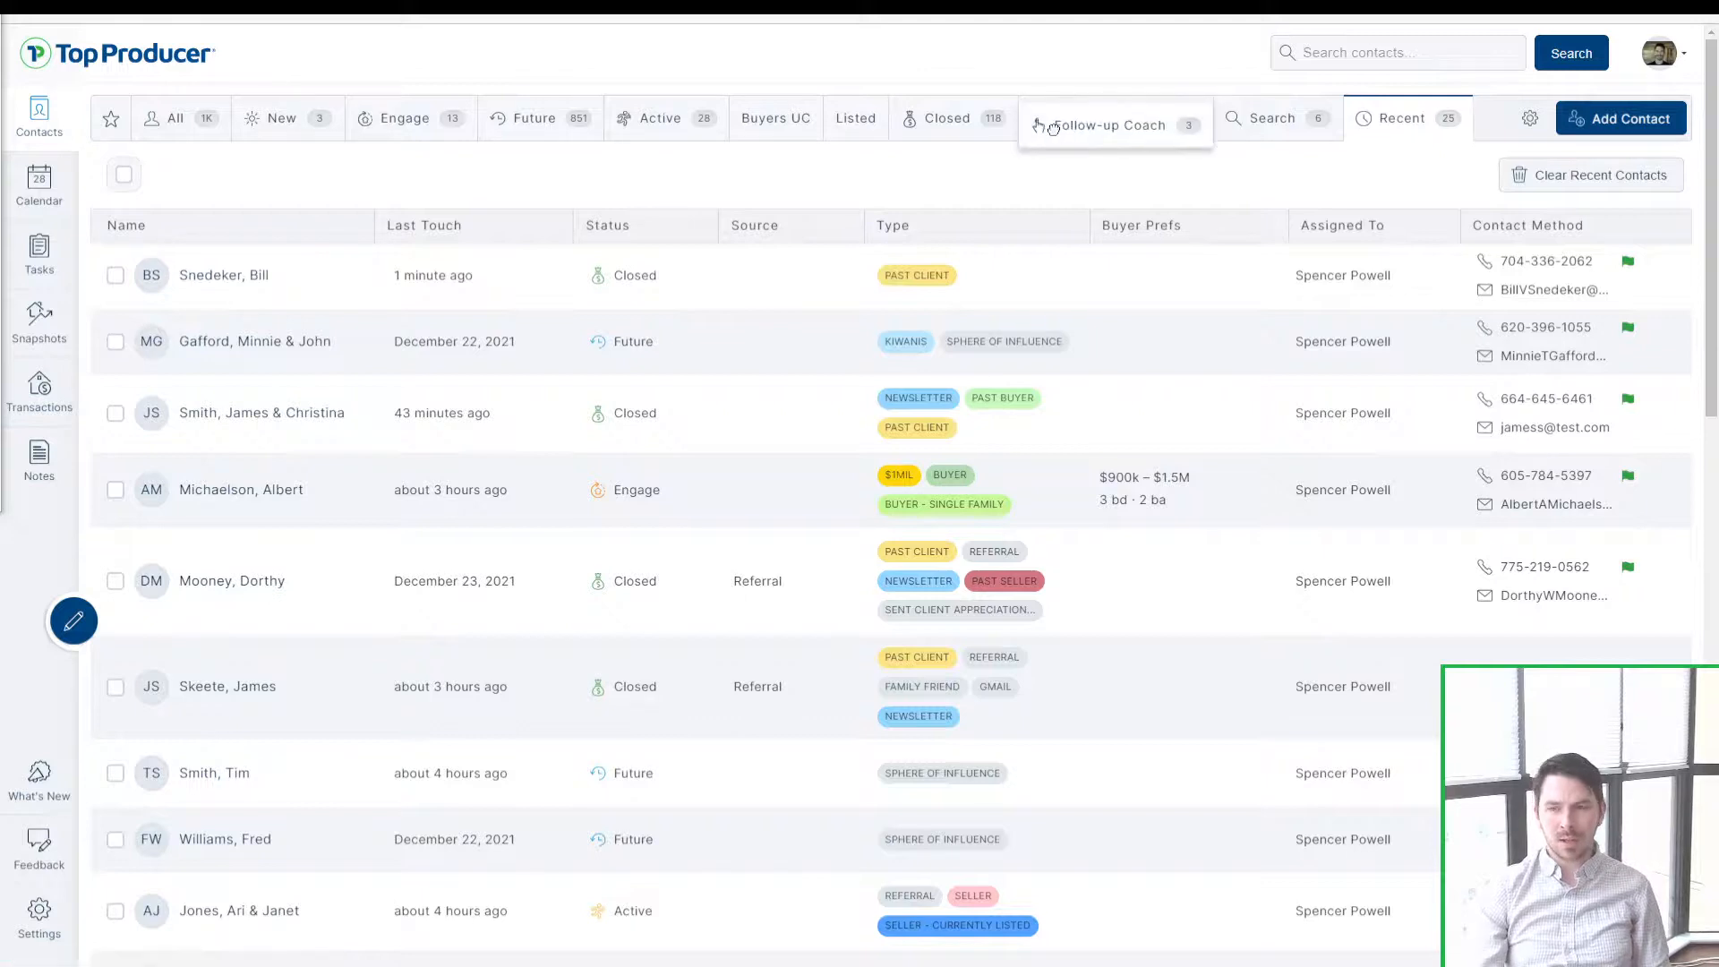
Step: Open Follow-up Coach and refresh its suggestion list twice
{"action": "left_click", "coordinate": [1074, 144]}
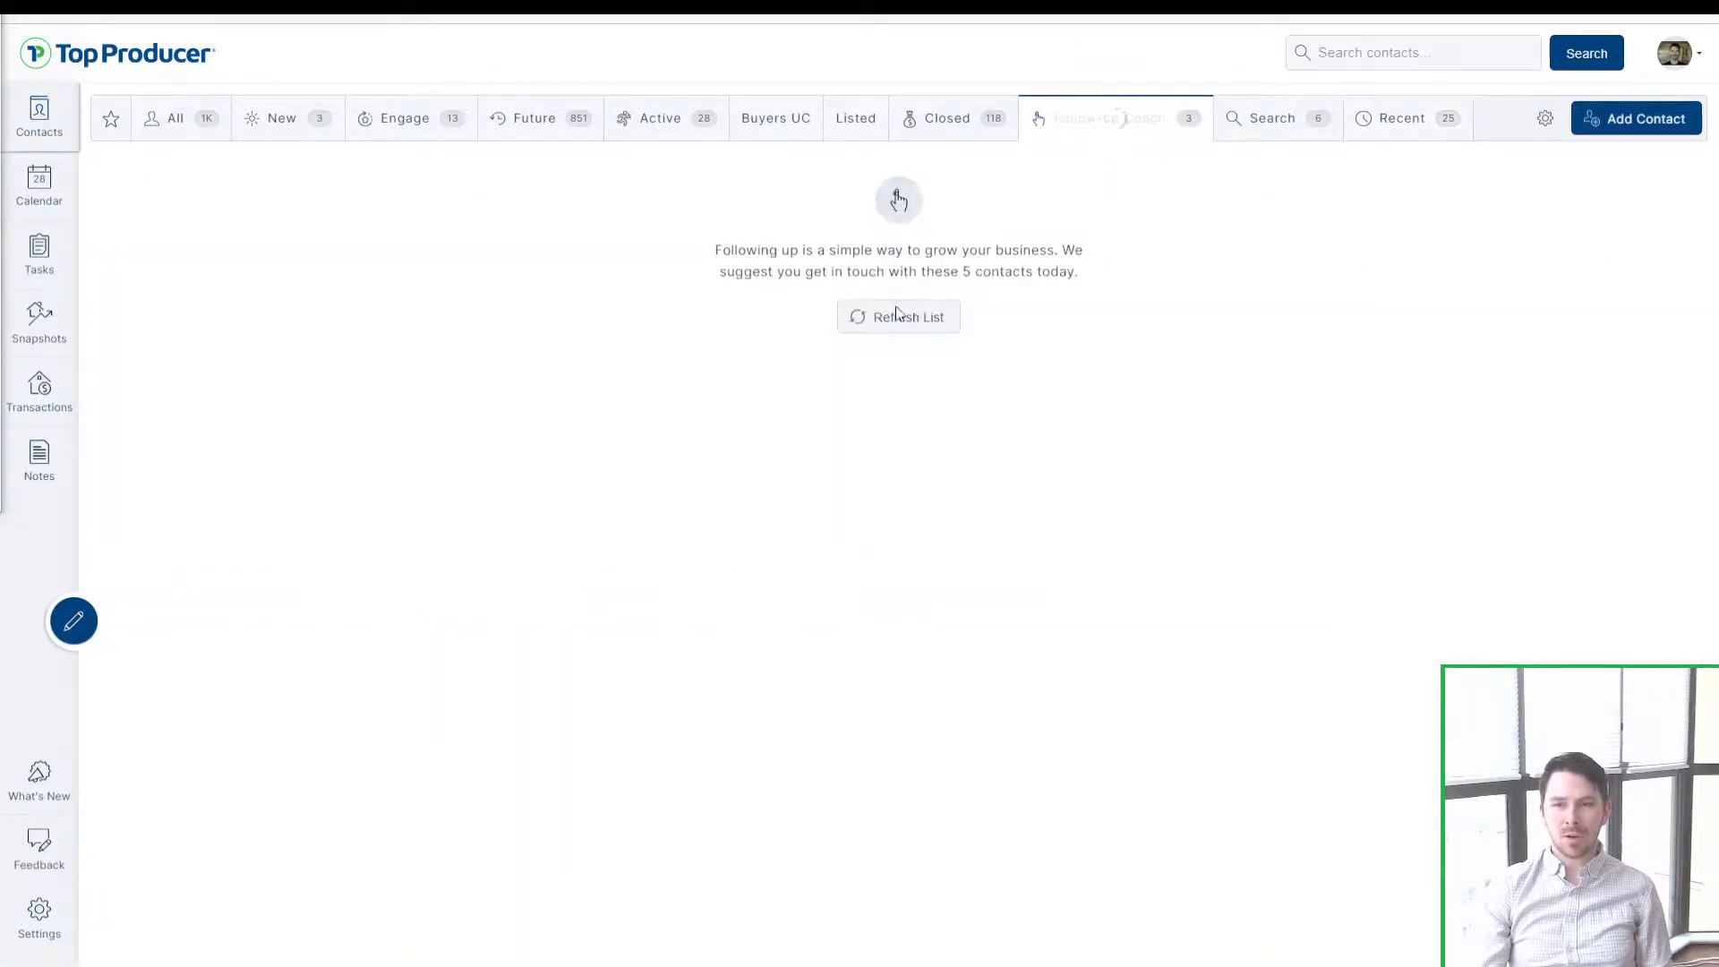
{"action": "left_click", "coordinate": [895, 317]}
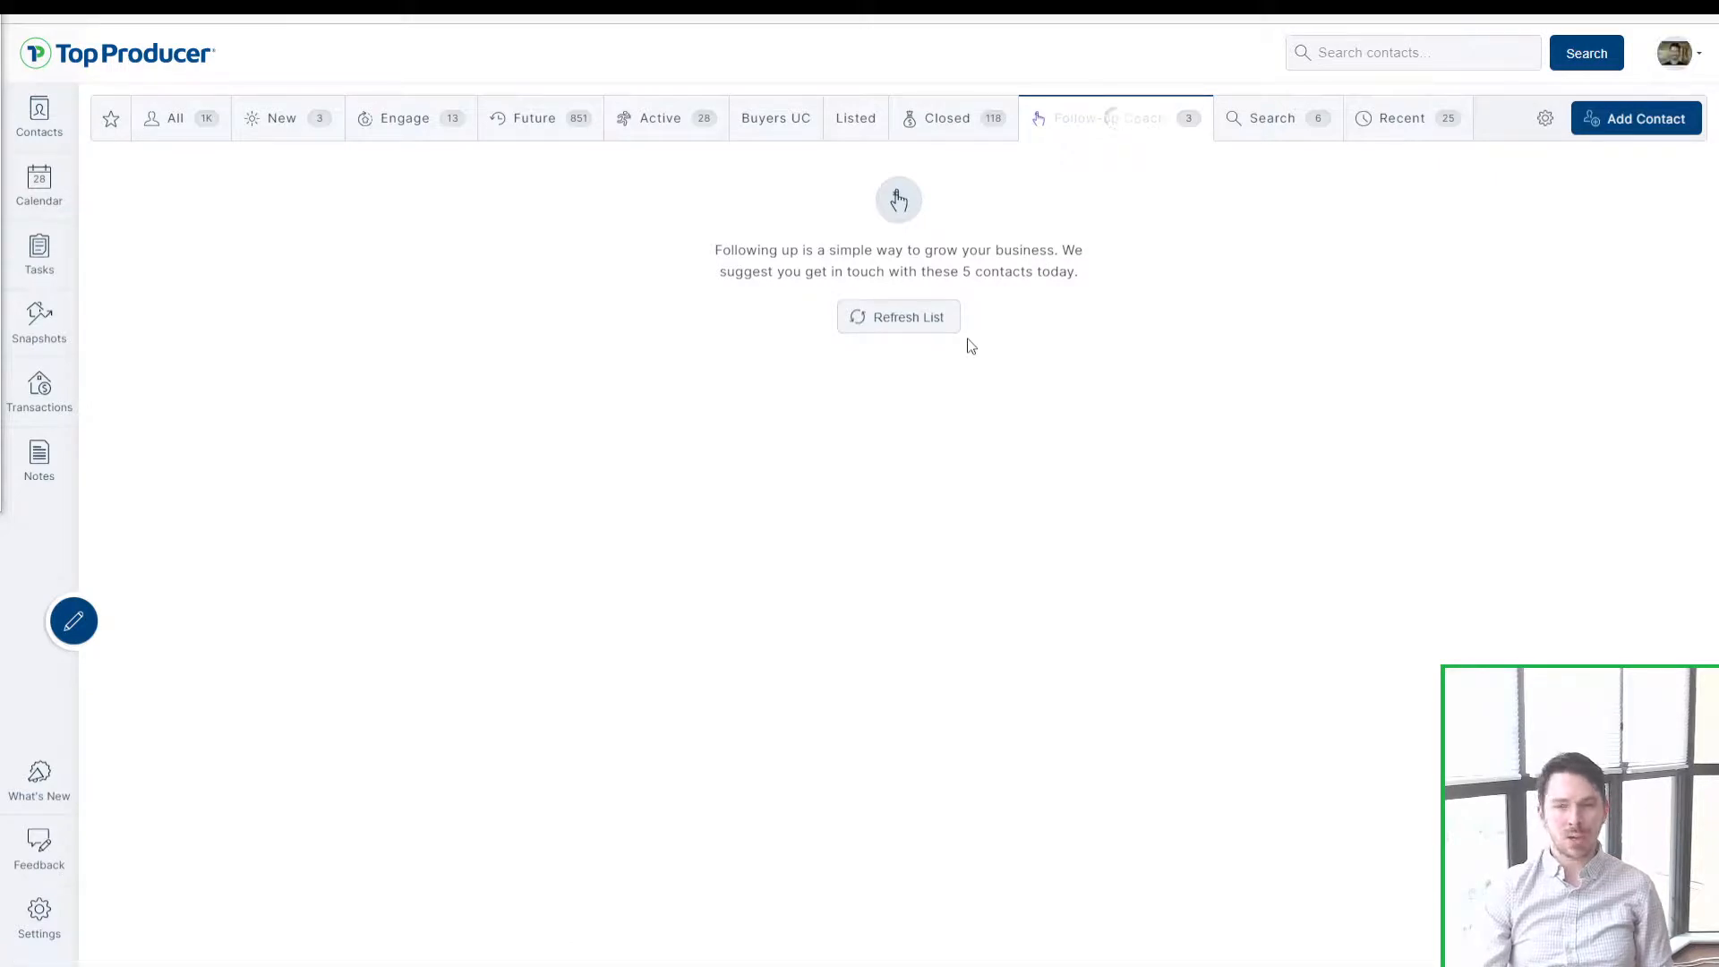
{"action": "left_click", "coordinate": [900, 323]}
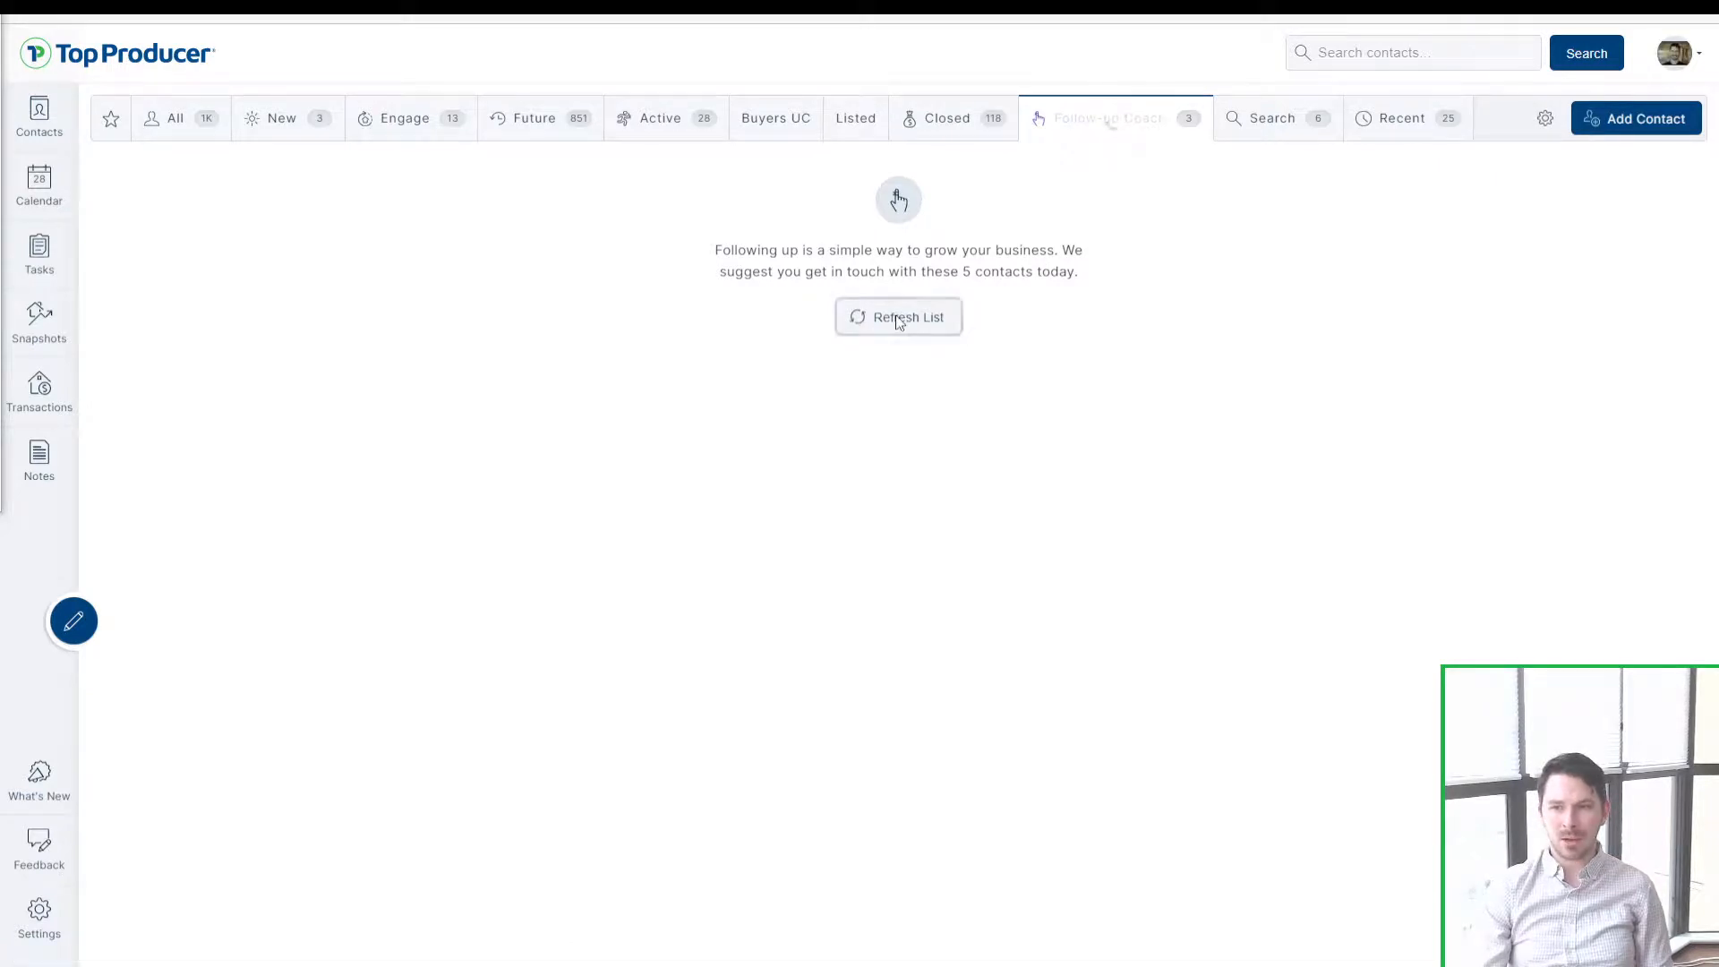
Step: Sign out and back in, then reopen Follow-up Coach and refresh the list
{"action": "left_click", "coordinate": [1674, 52]}
{"action": "left_click", "coordinate": [1602, 247]}
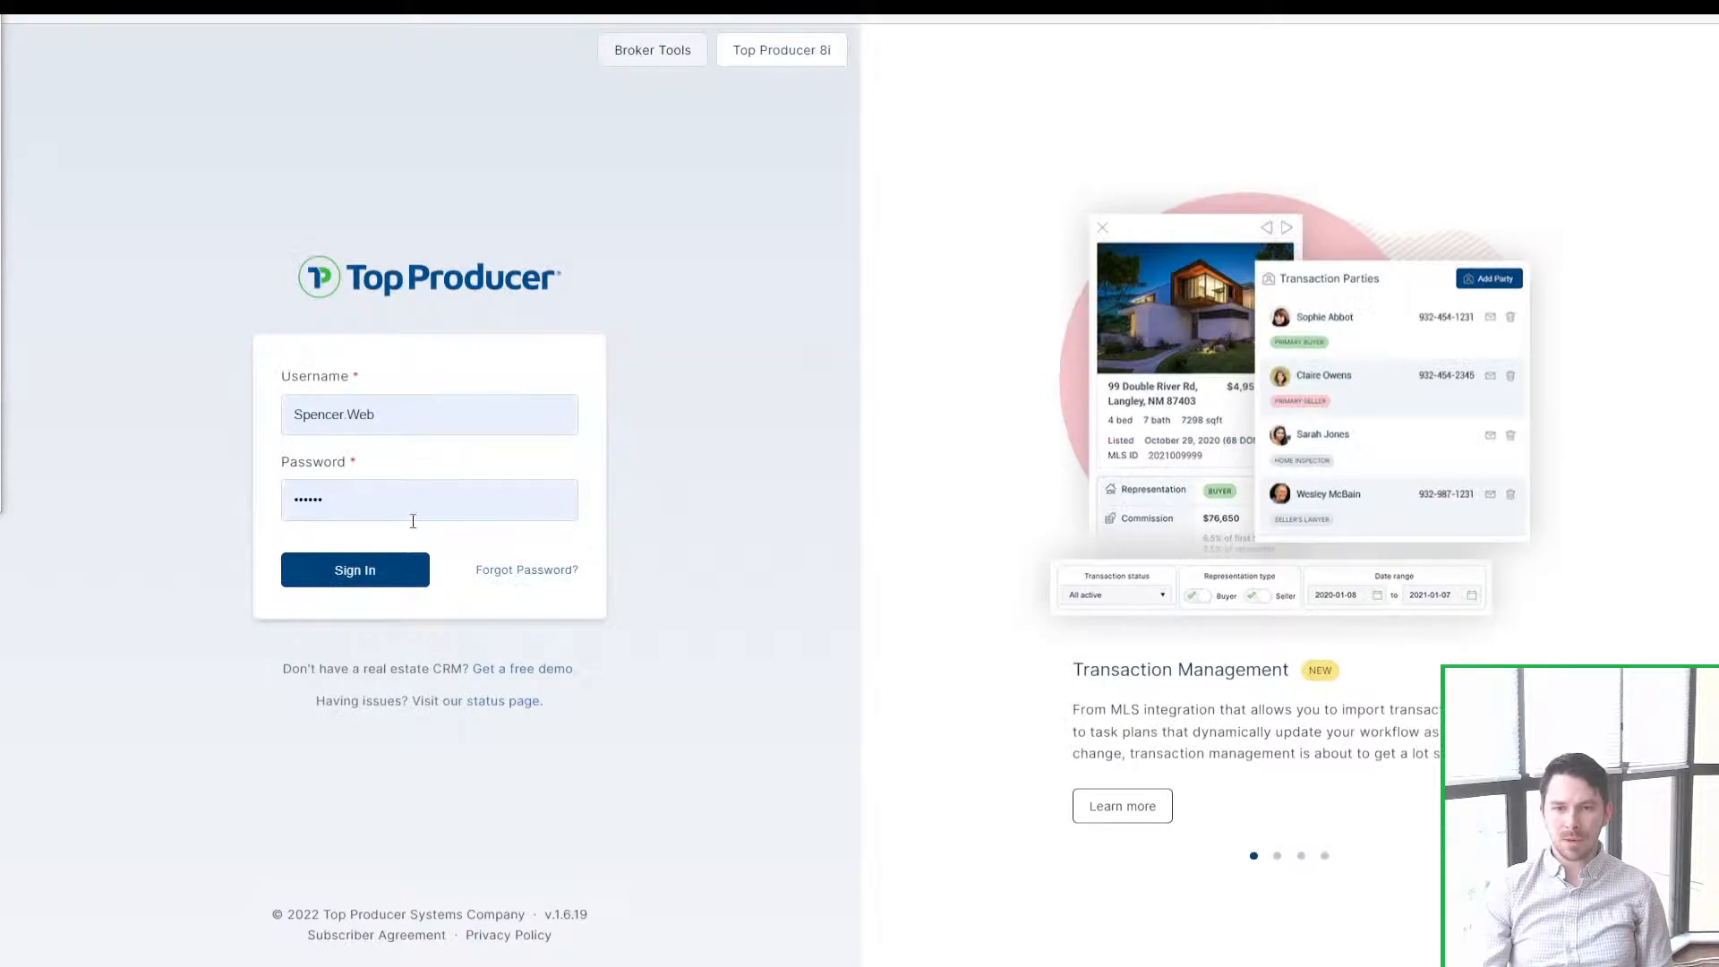
{"action": "left_click", "coordinate": [378, 569]}
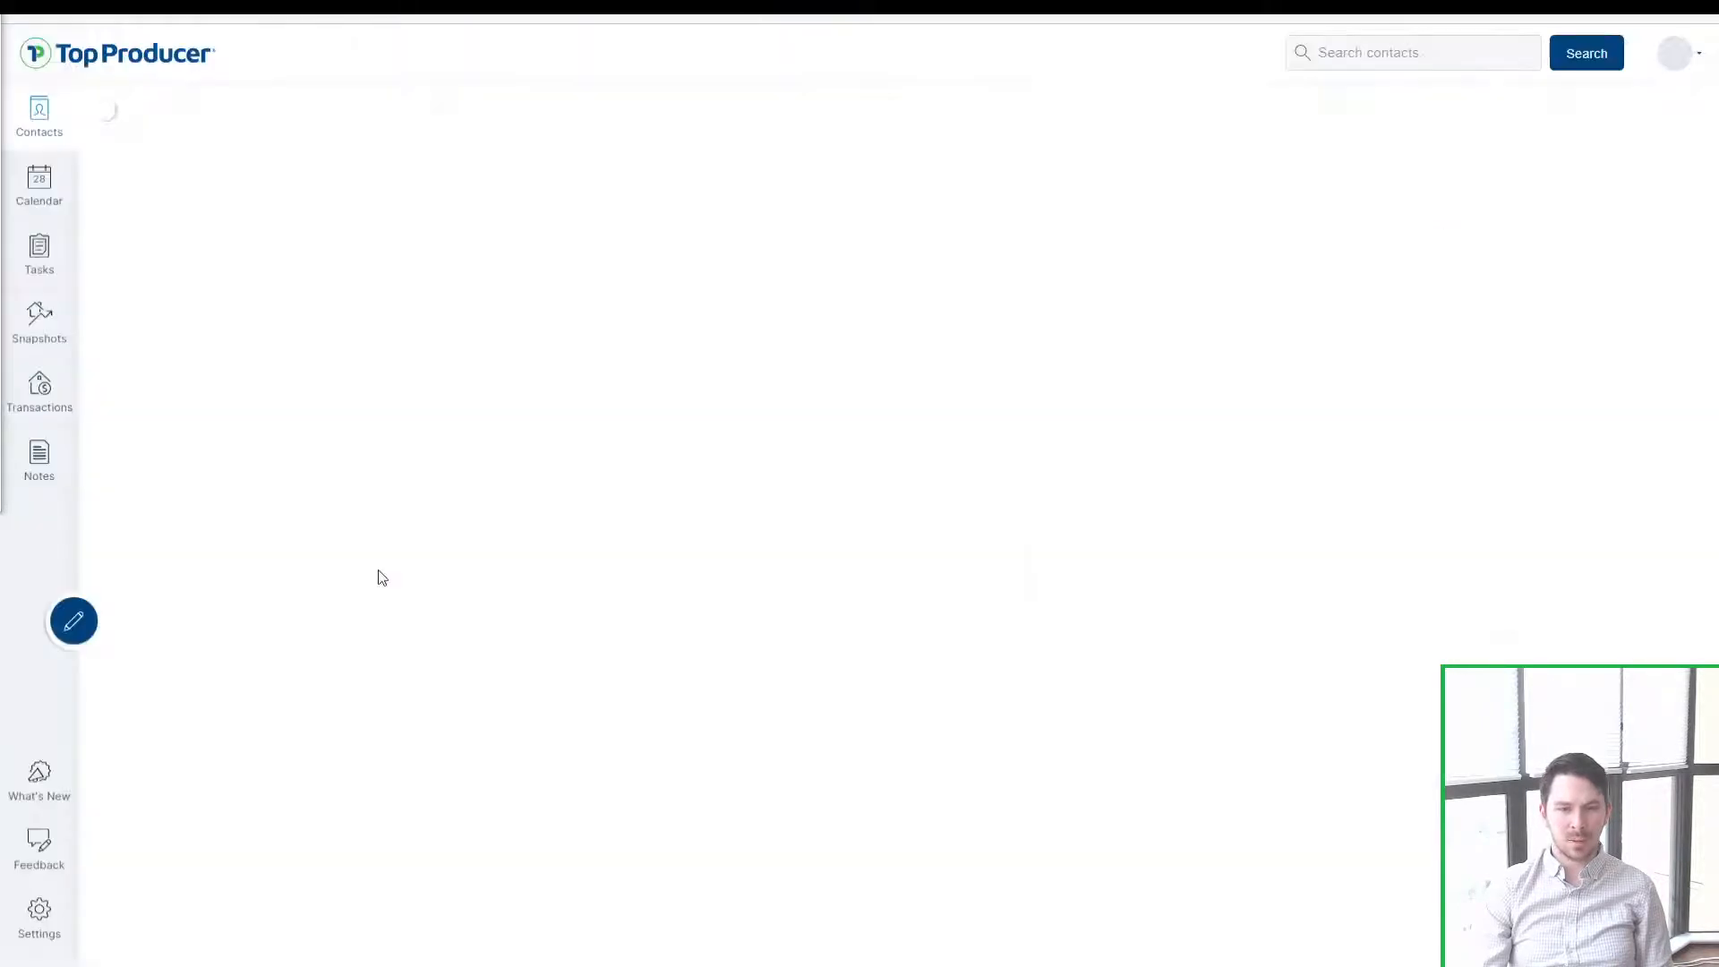
{"action": "left_click", "coordinate": [1081, 122]}
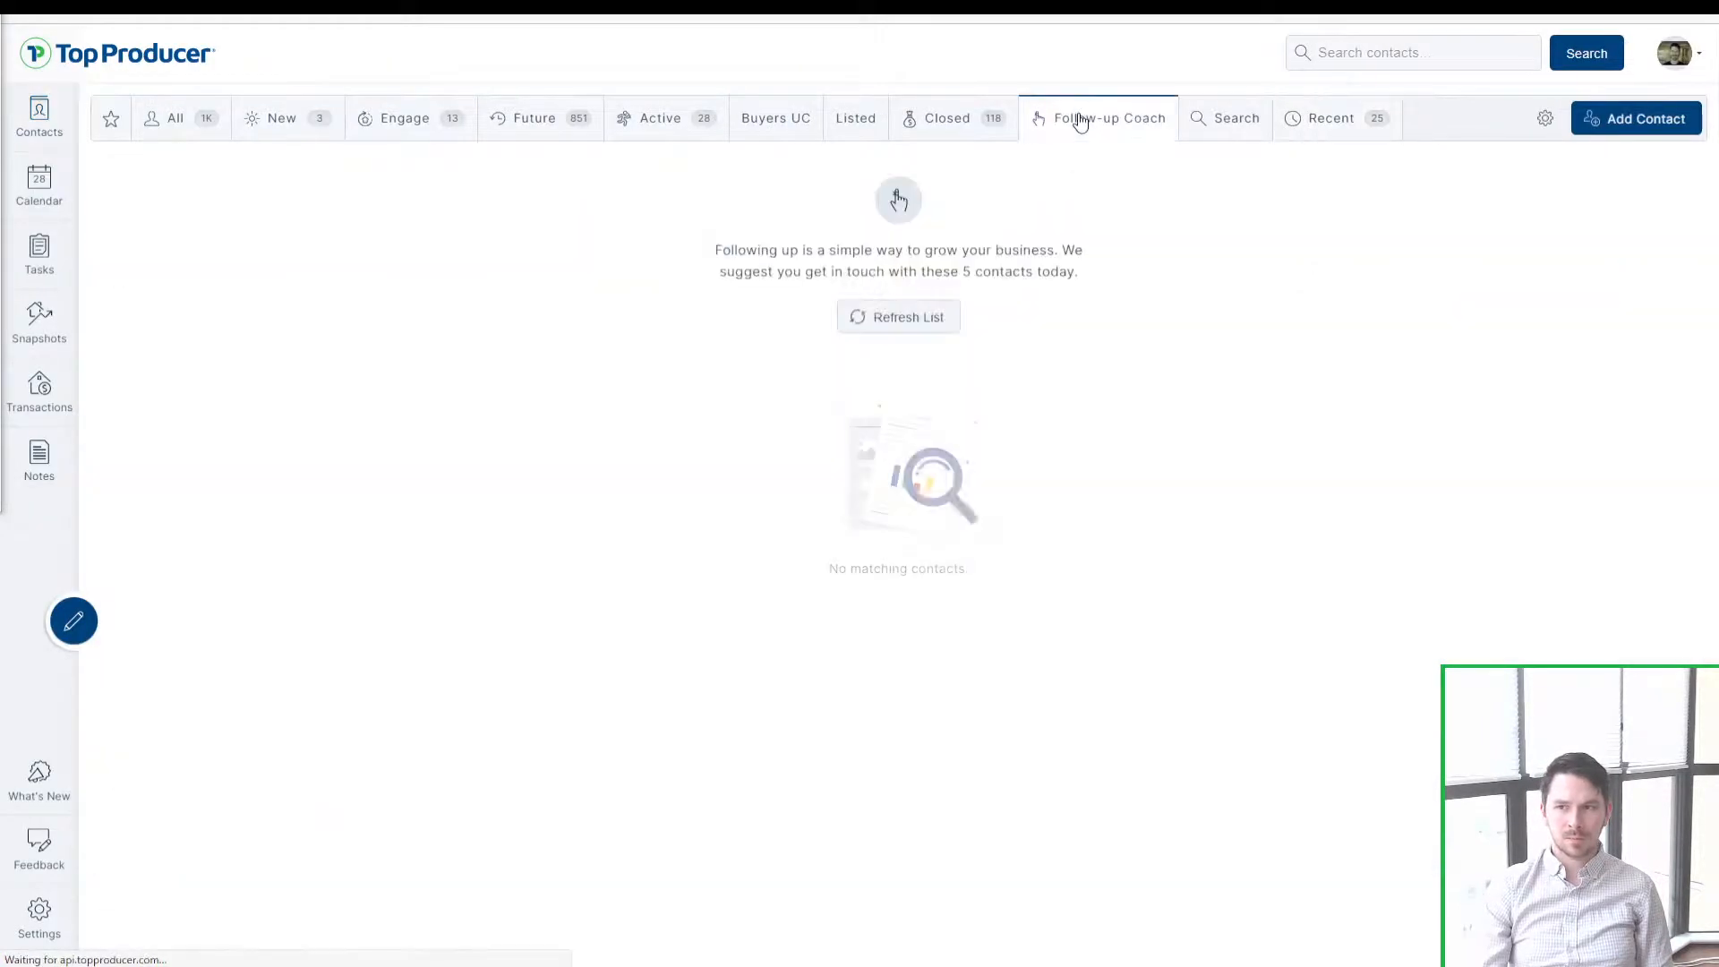
{"action": "left_click", "coordinate": [940, 321]}
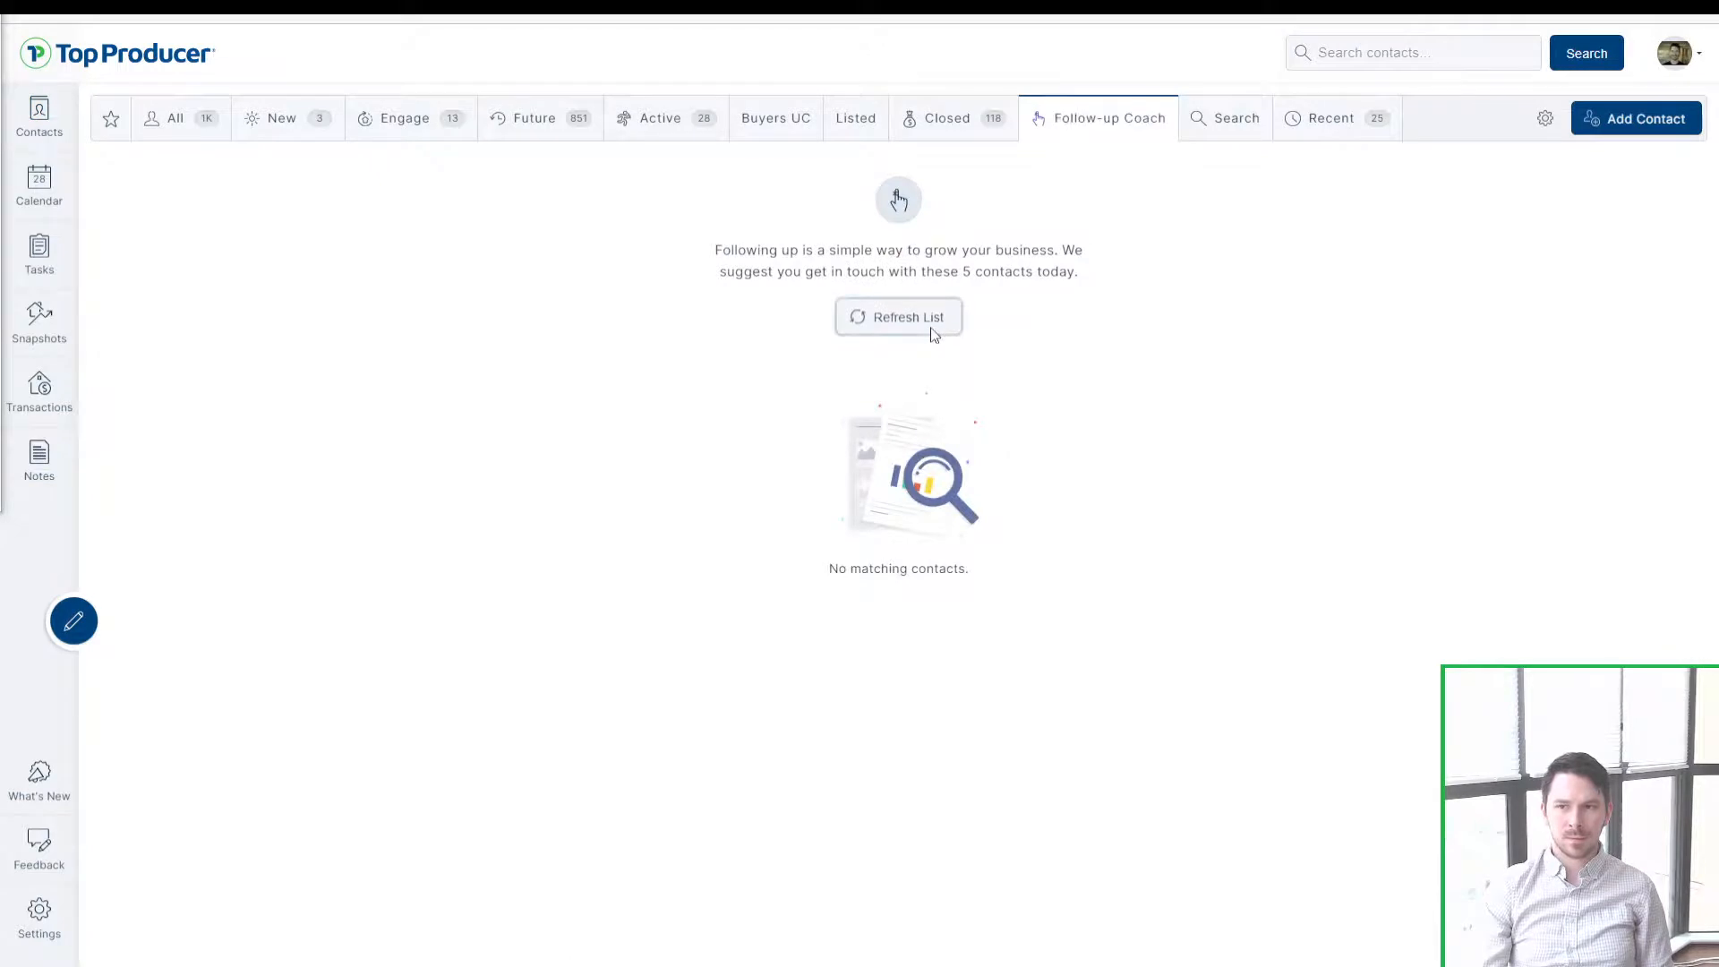
Step: Review the five suggested contacts and their follow-up tips in Follow-up Coach
{"action": "left_click", "coordinate": [1076, 131]}
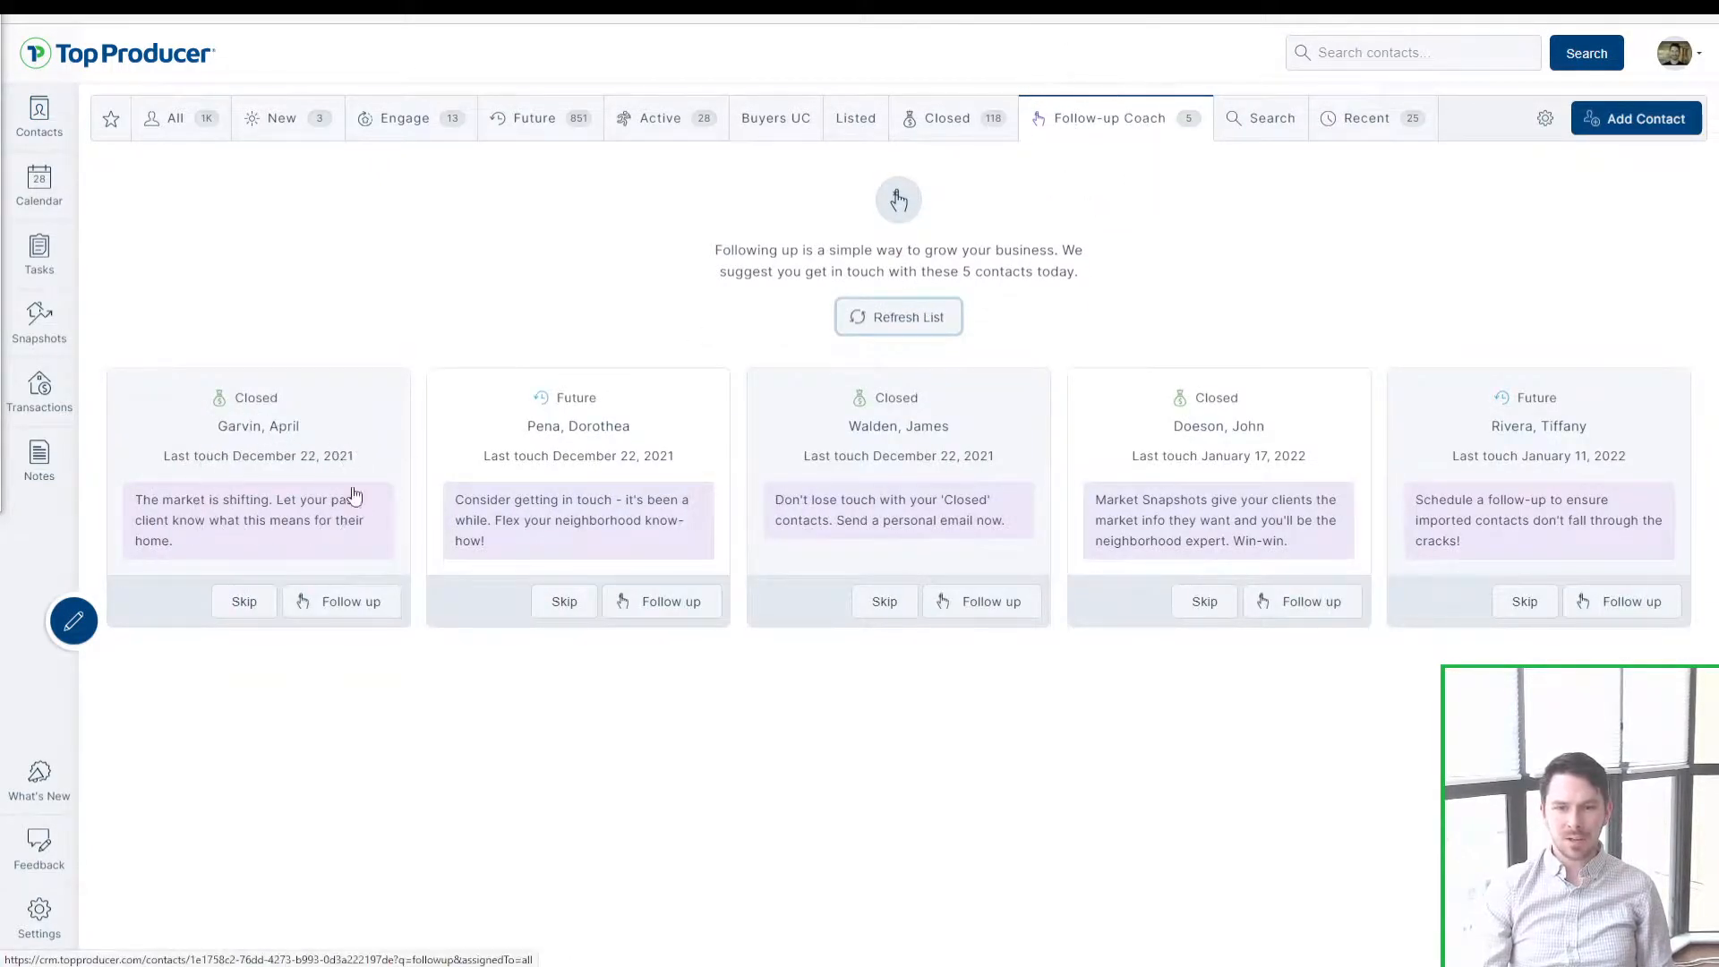
{"action": "key", "text": "ctrl"}
{"action": "key", "text": "ctrl"}
{"action": "key", "text": "ctrl"}
{"action": "key", "text": "ctrl"}
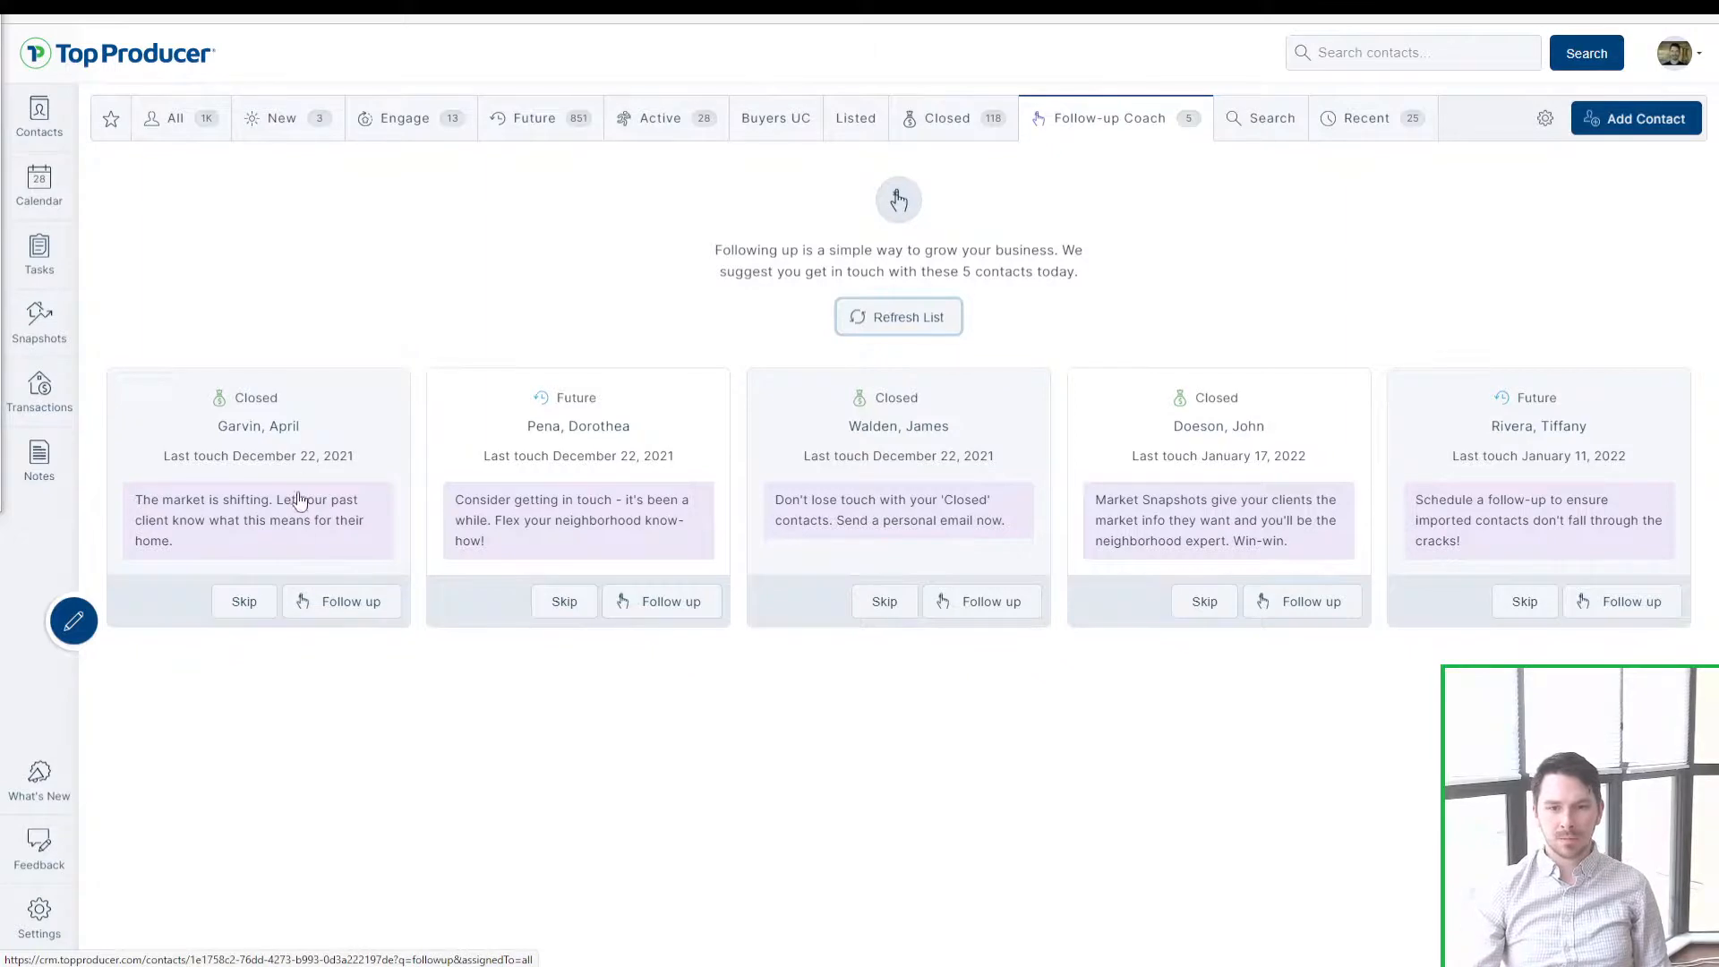
{"action": "key", "text": "ctrl"}
{"action": "key", "text": "ctrl"}
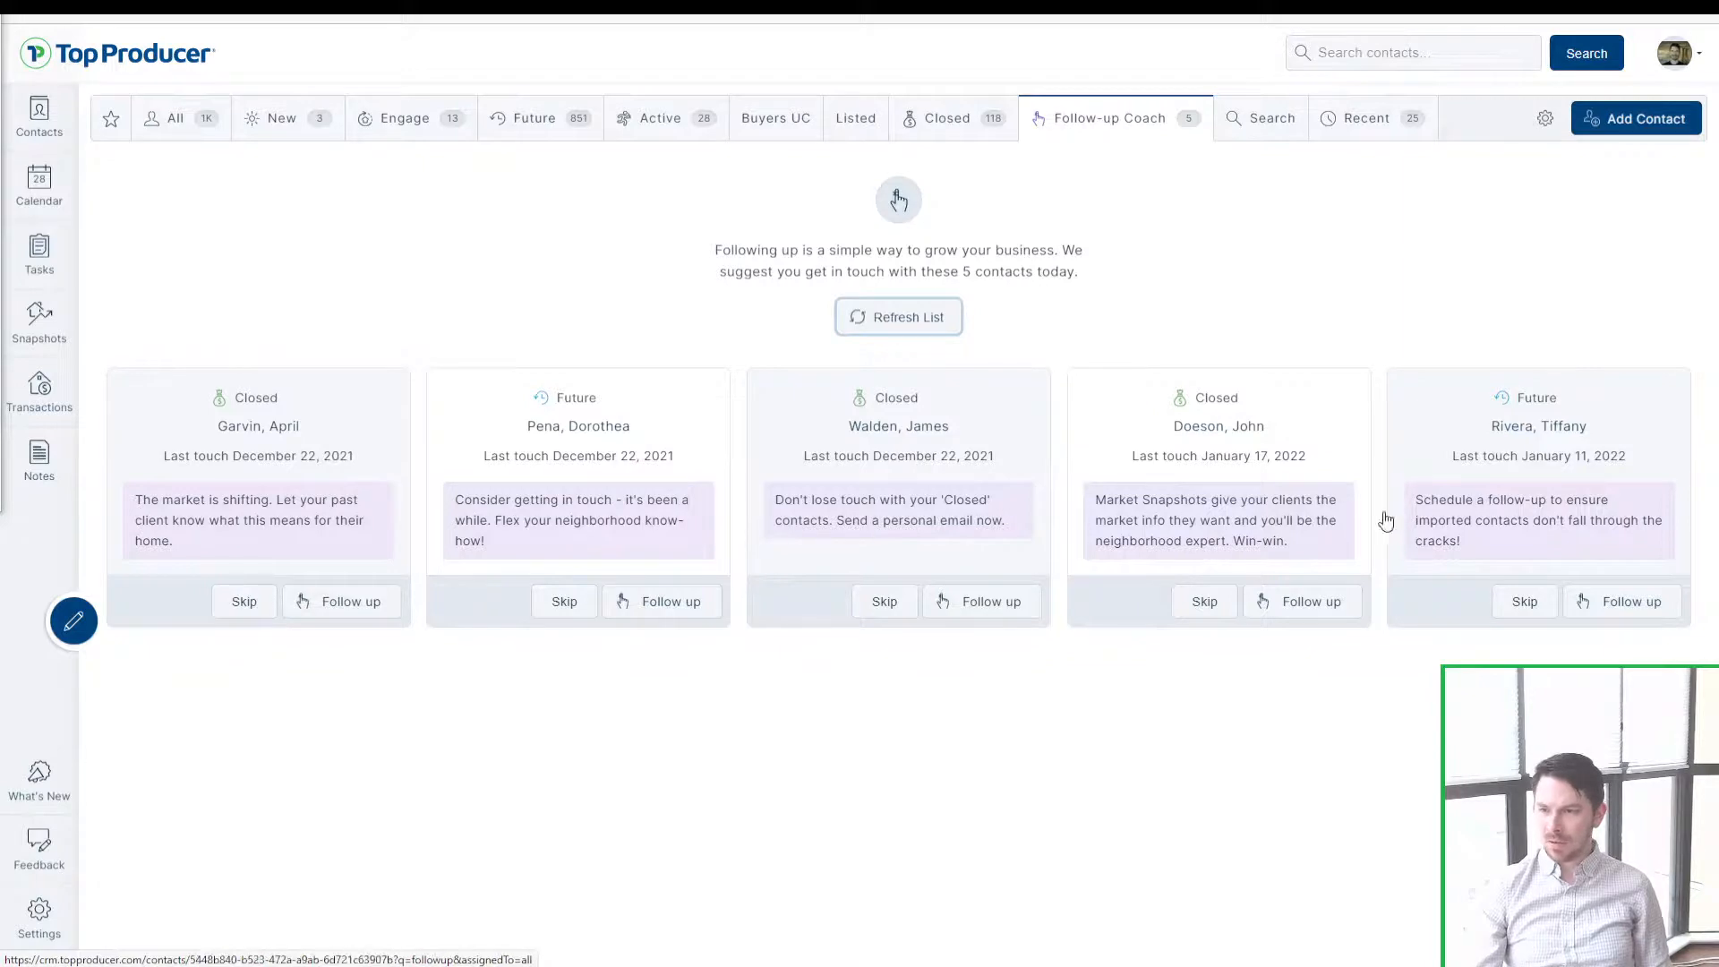
{"action": "key", "text": "ctrl"}
{"action": "key", "text": "ctrl"}
{"action": "key", "text": "ctrl"}
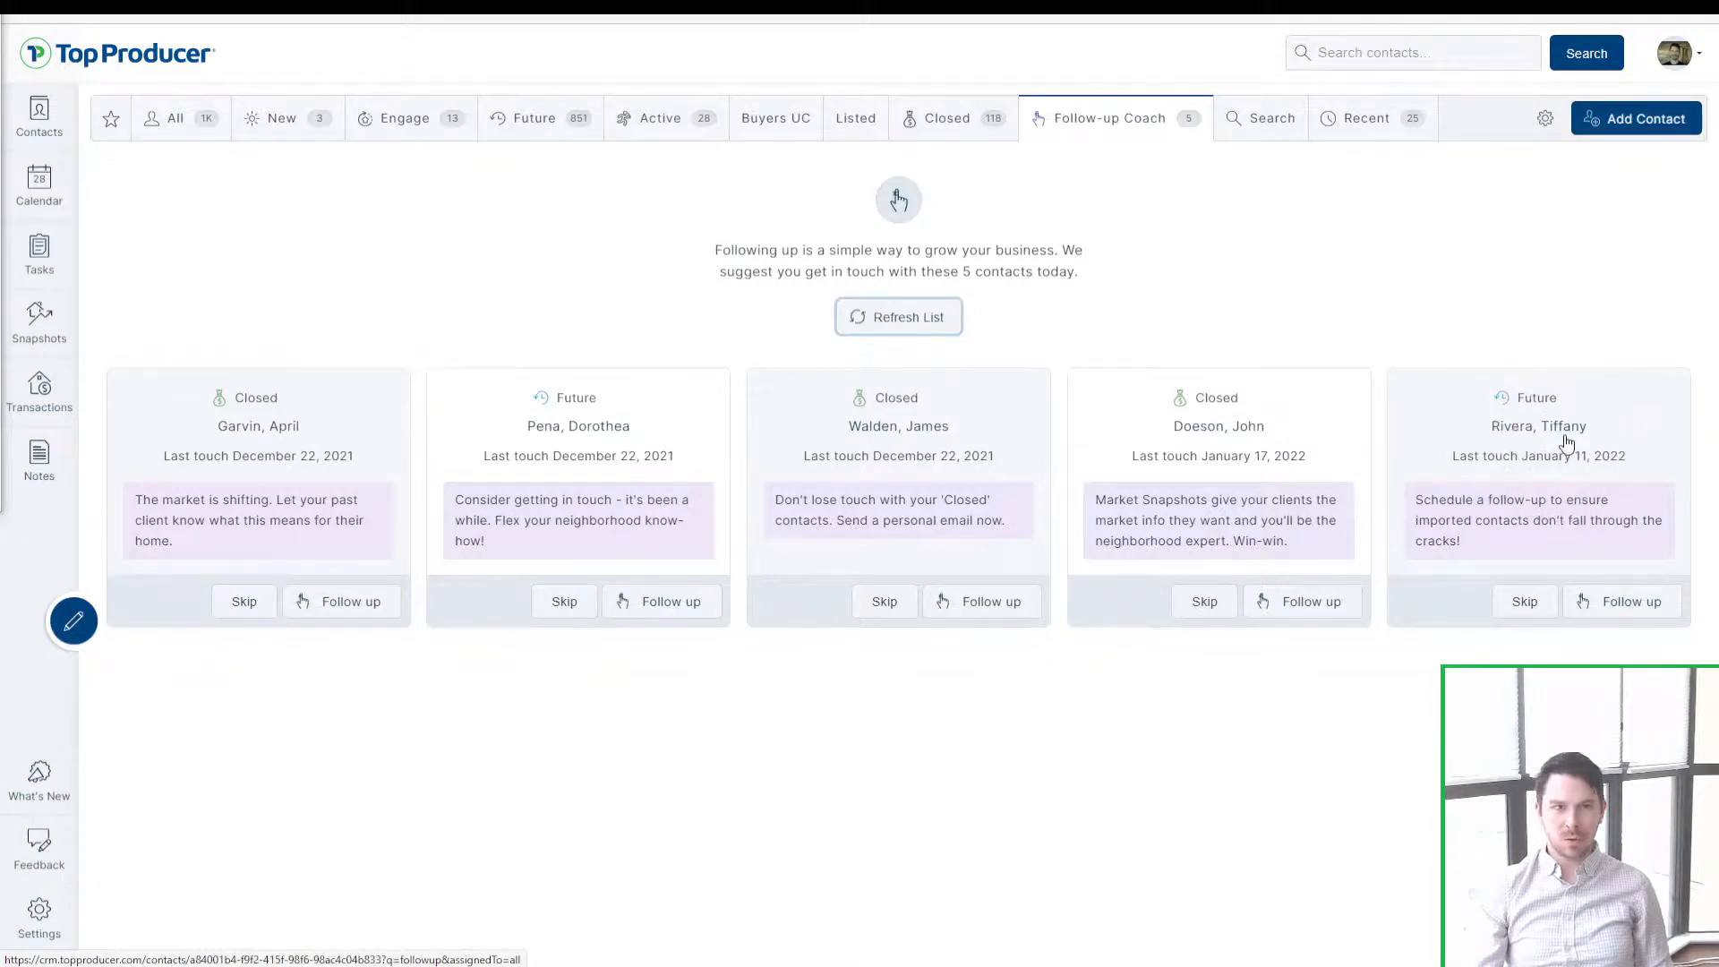
{"action": "key", "text": "ctrl"}
{"action": "key", "text": "ctrl"}
{"action": "key", "text": "ctrl"}
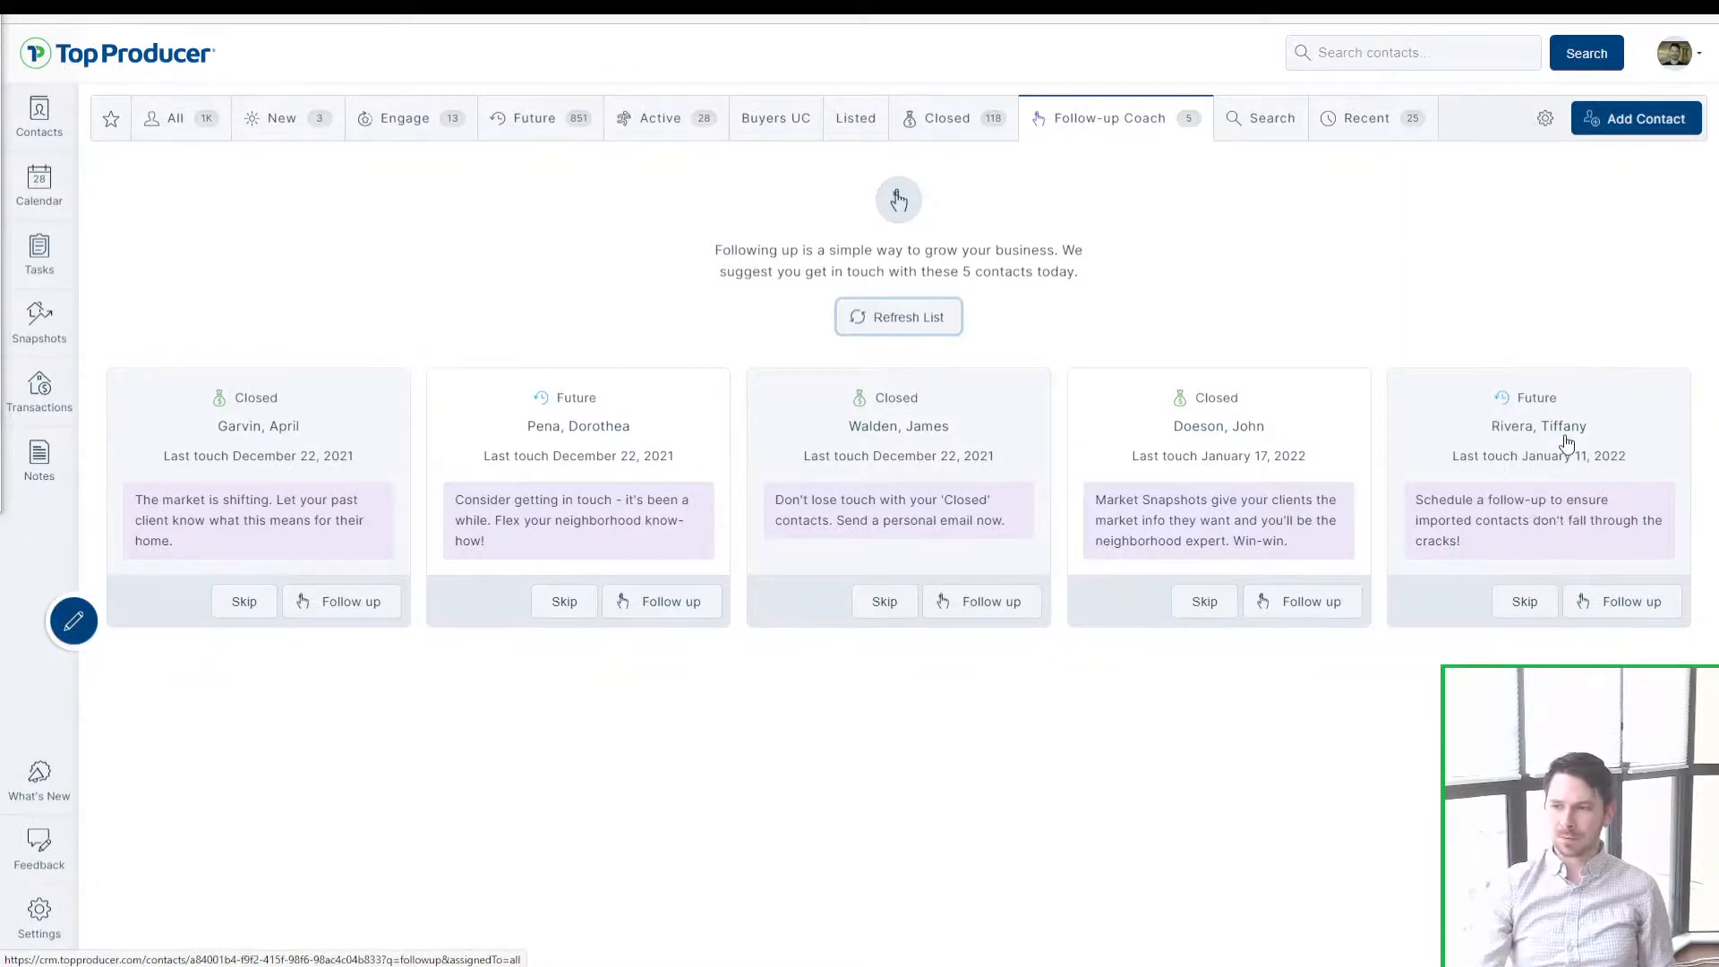
{"action": "key", "text": "ctrl"}
{"action": "key", "text": "ctrl"}
{"action": "key", "text": "ctrl"}
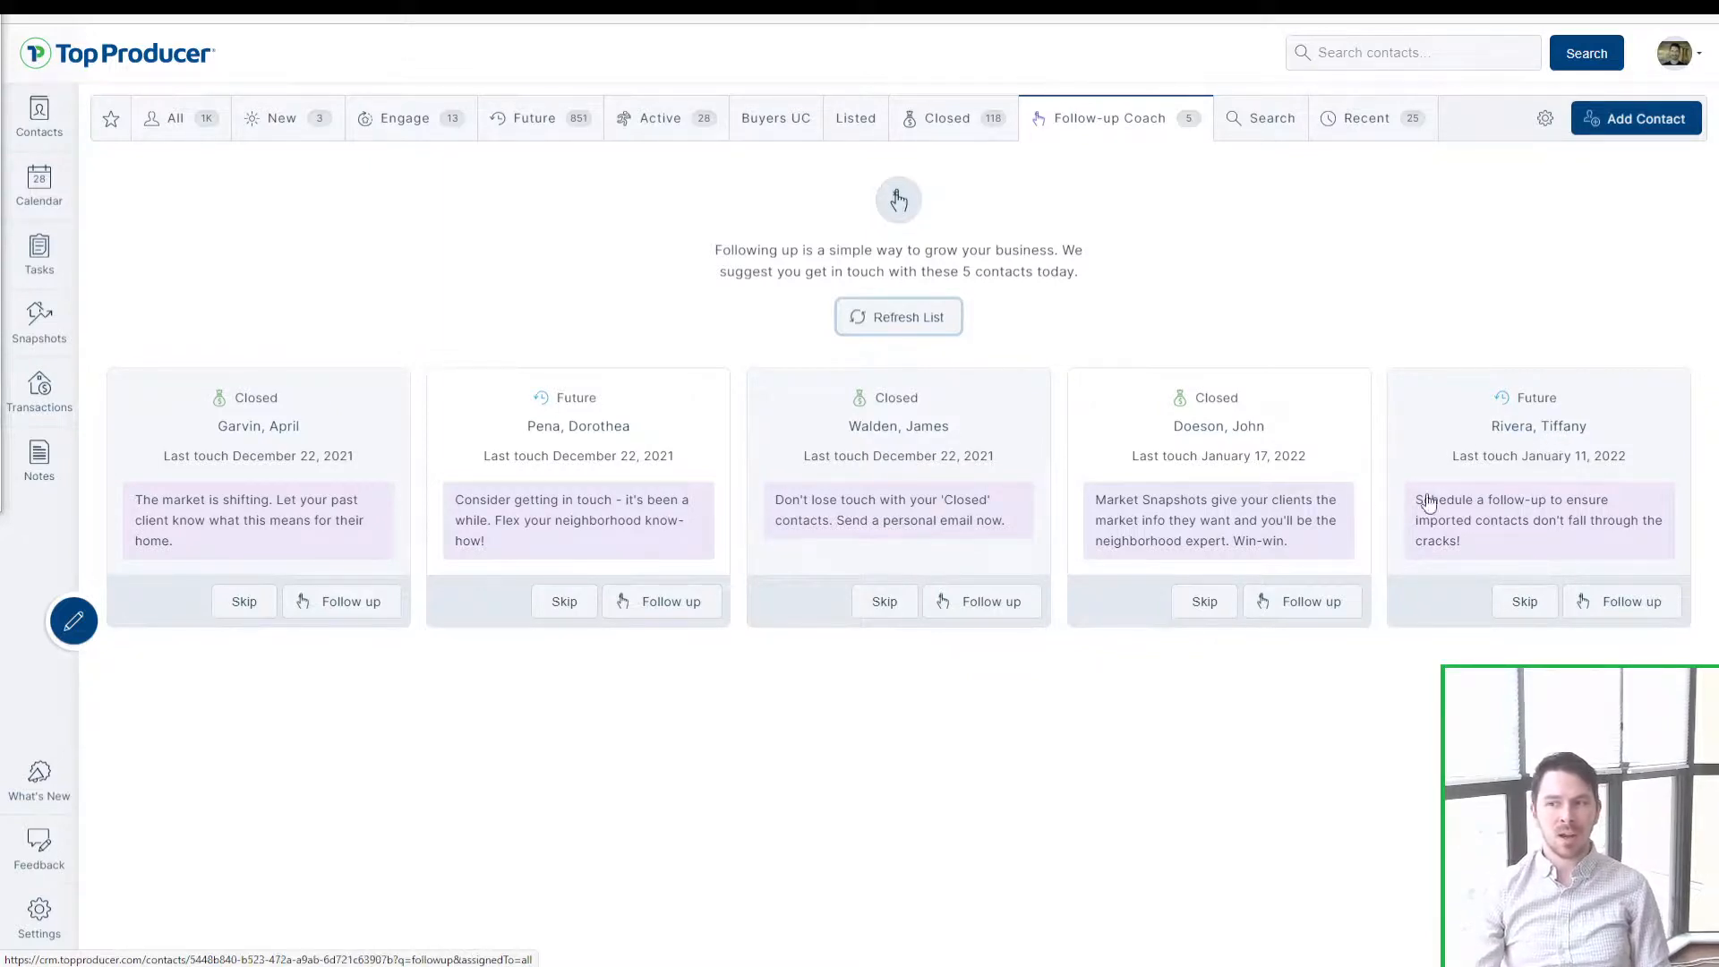
{"action": "mouse_move", "coordinate": [1529, 465]}
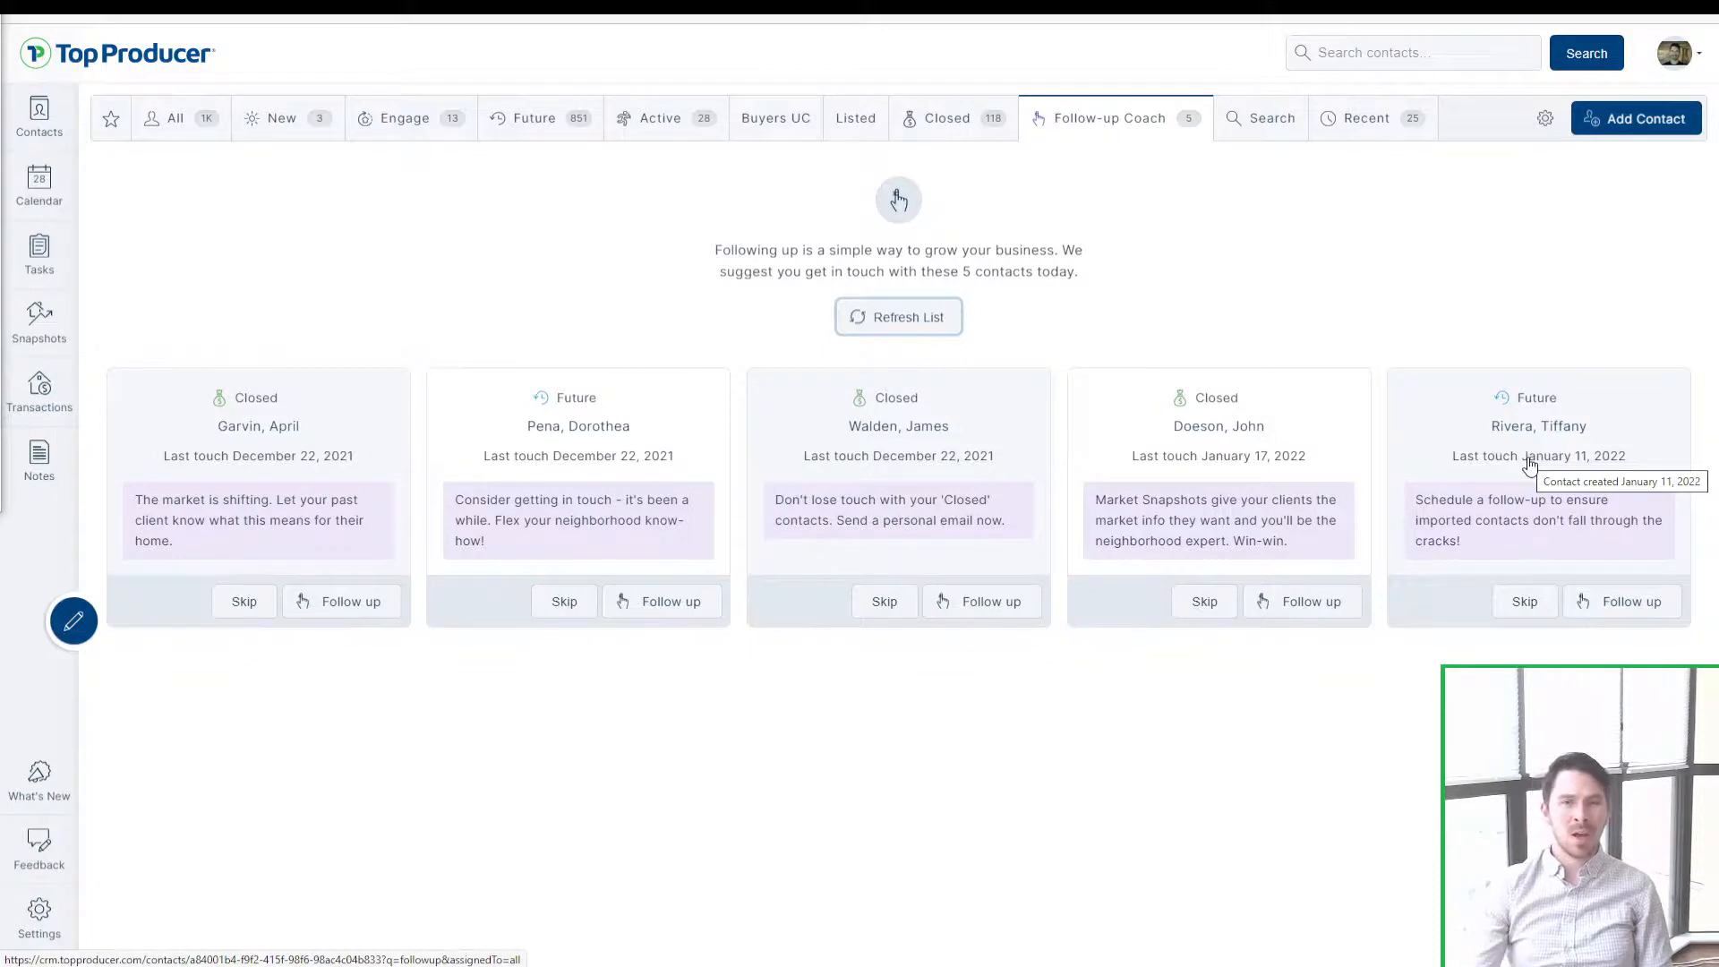
Step: Open the suggested contact's record, mark it Closed, and open its edit form
{"action": "left_click", "coordinate": [1520, 457]}
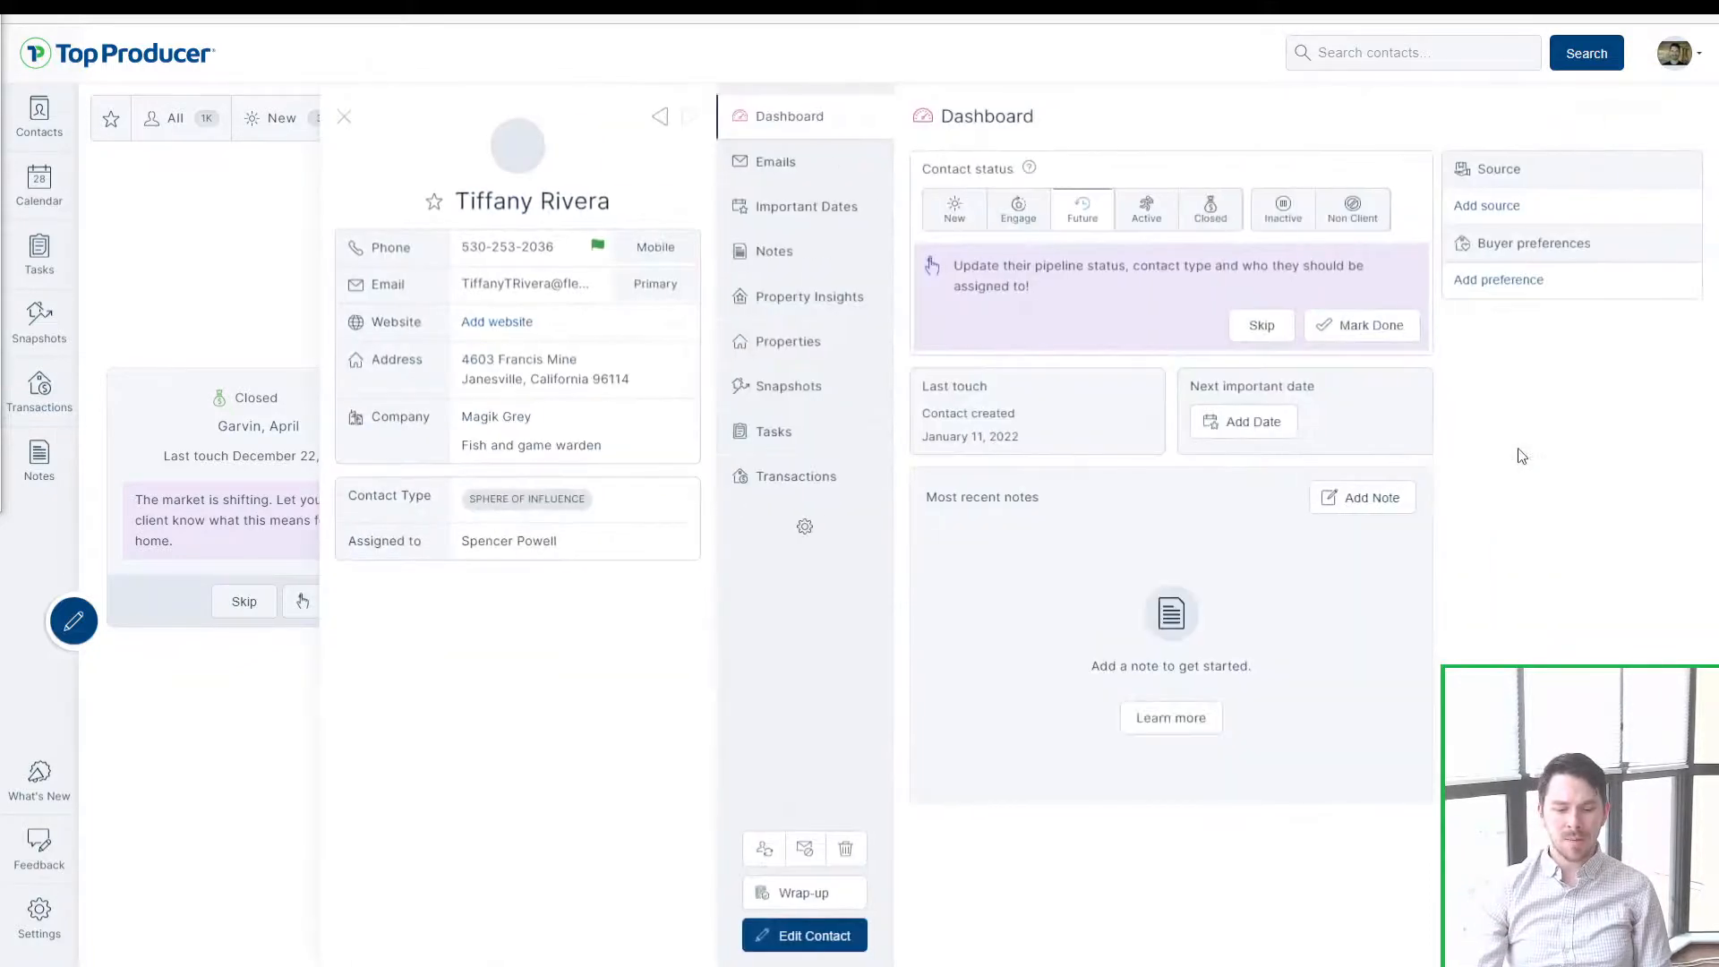
{"action": "left_click", "coordinate": [1235, 221]}
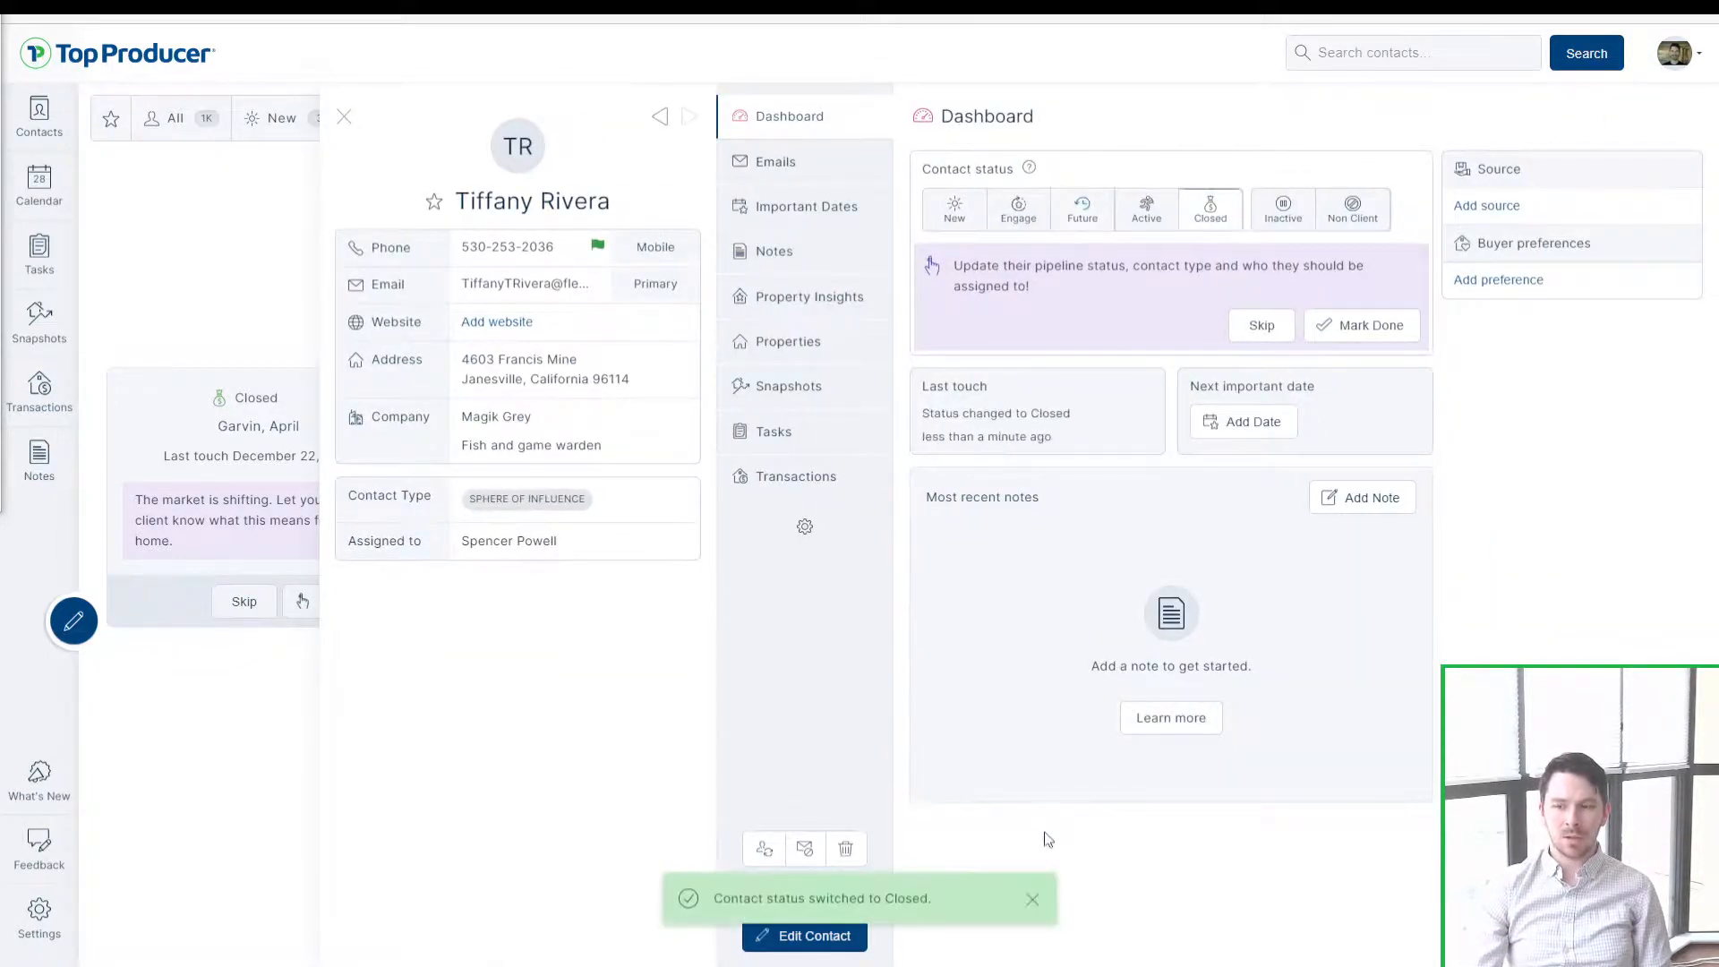
{"action": "left_click", "coordinate": [1032, 900]}
{"action": "left_click", "coordinate": [819, 936]}
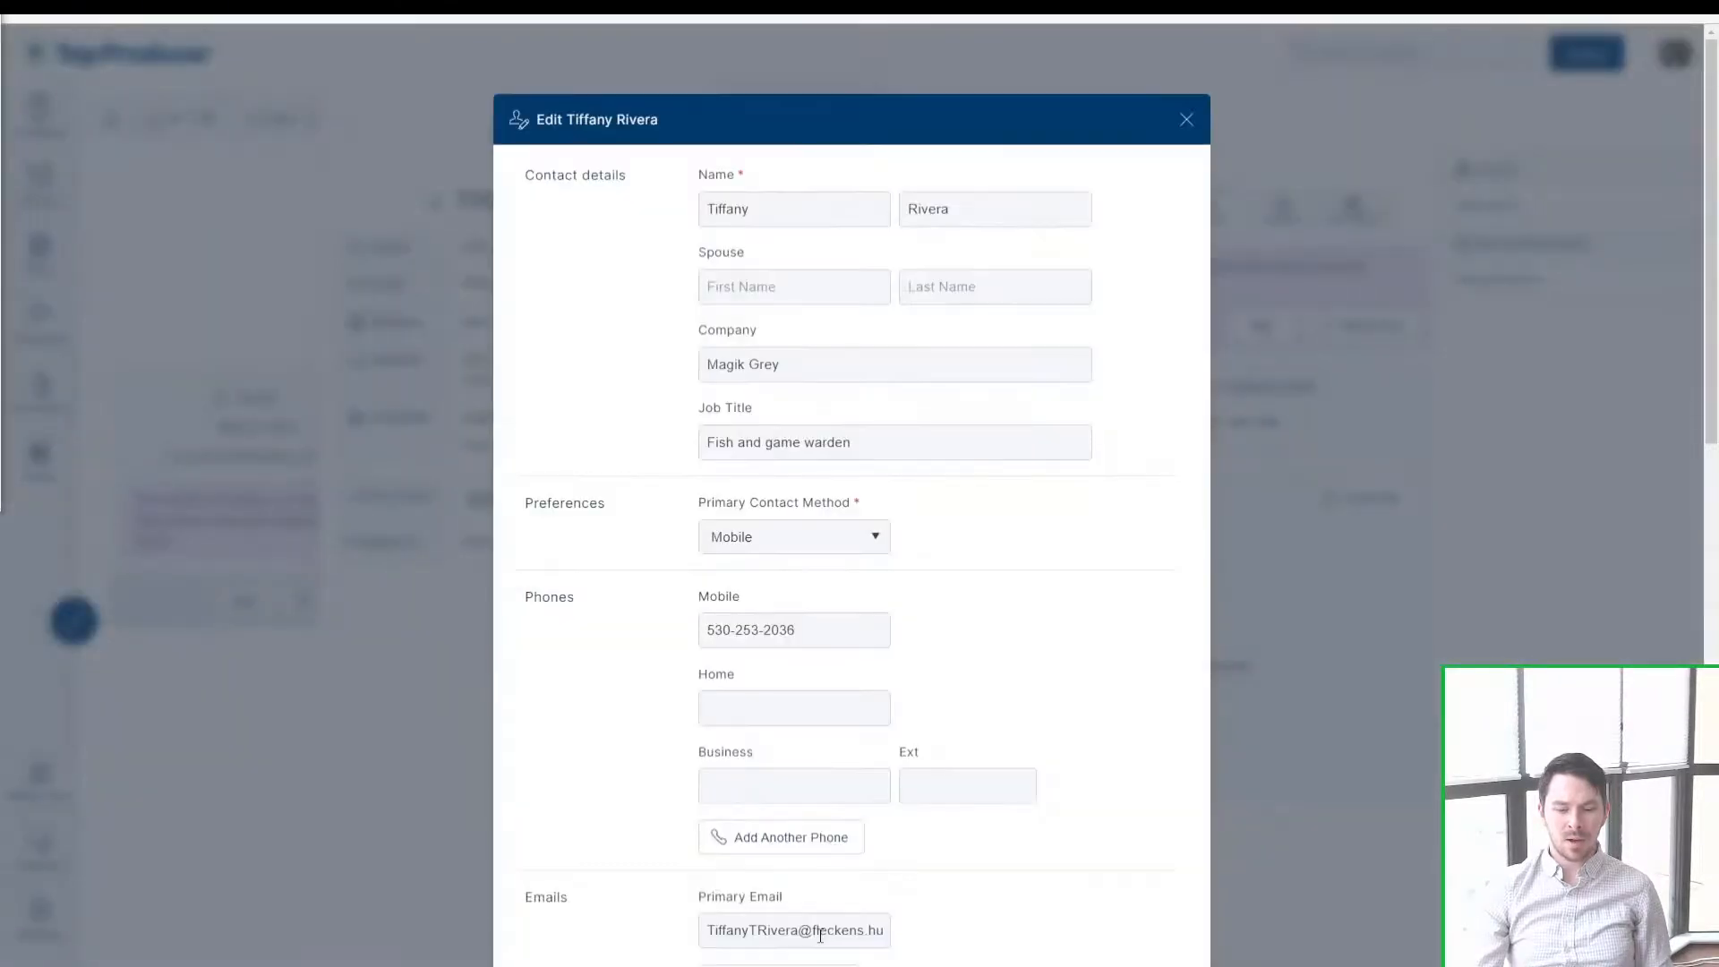
{"action": "scroll", "coordinate": [819, 918], "scroll_direction": "down", "scroll_amount": 5}
{"action": "scroll", "coordinate": [818, 918], "scroll_direction": "down", "scroll_amount": 4}
Step: Add Past Client and Past Seller as contact types
{"action": "left_click", "coordinate": [797, 738]}
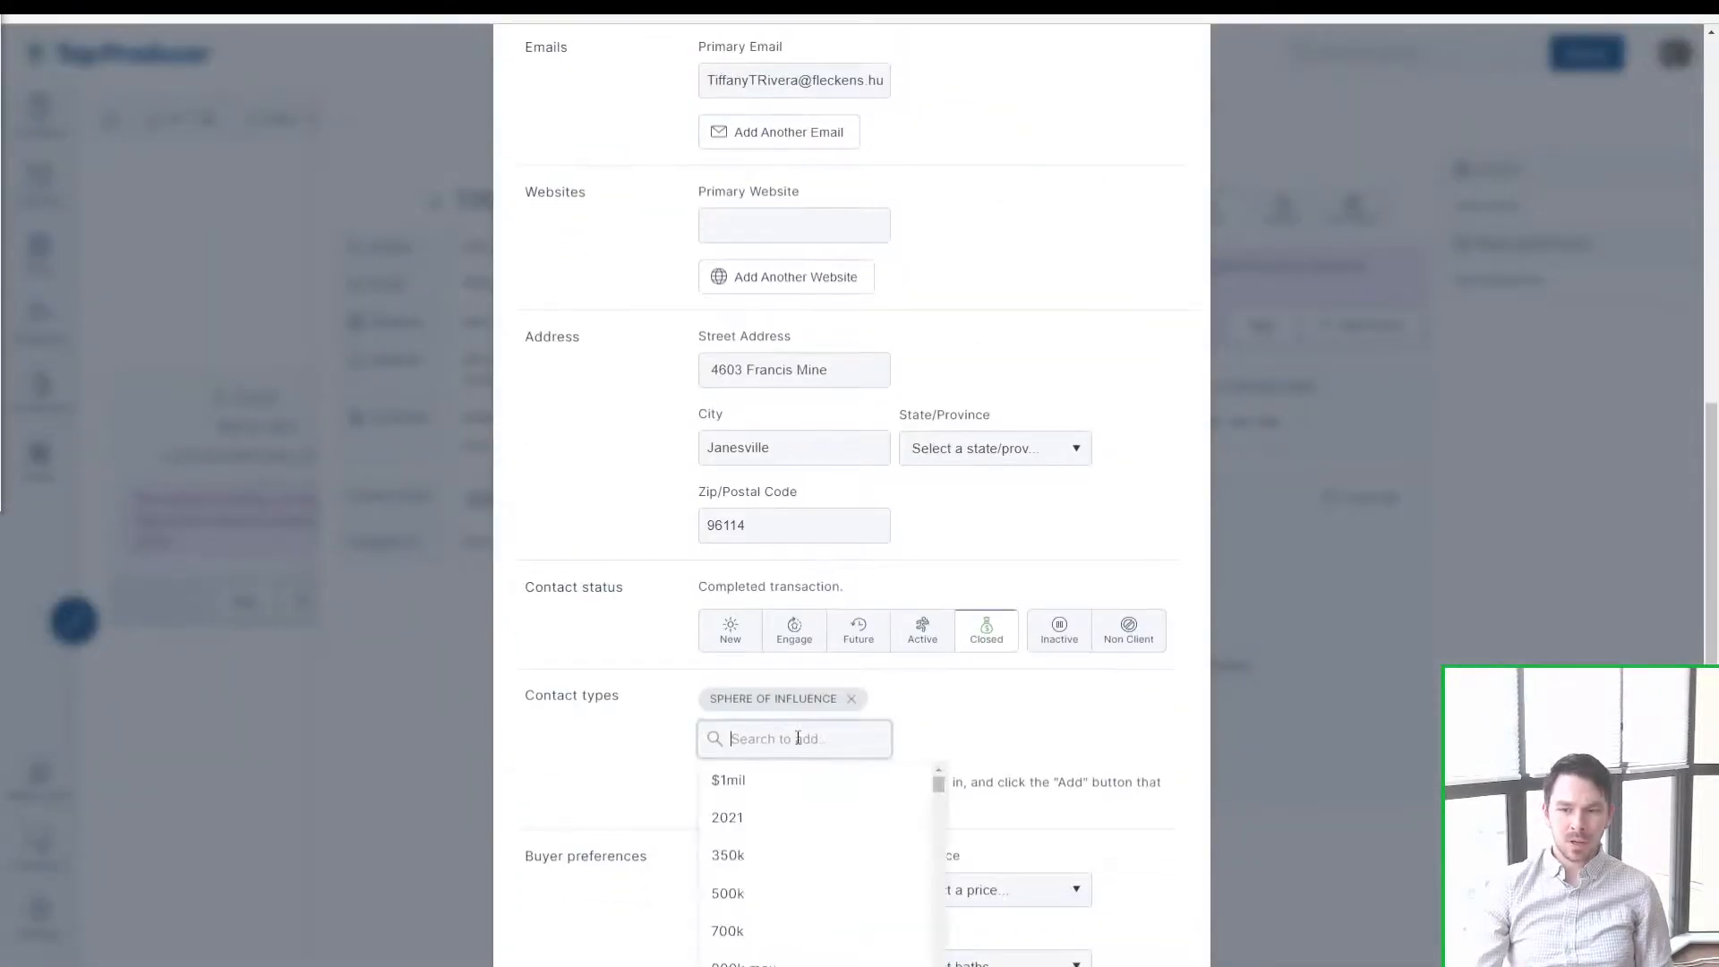
{"action": "type", "text": "past"}
{"action": "left_click", "coordinate": [760, 893]}
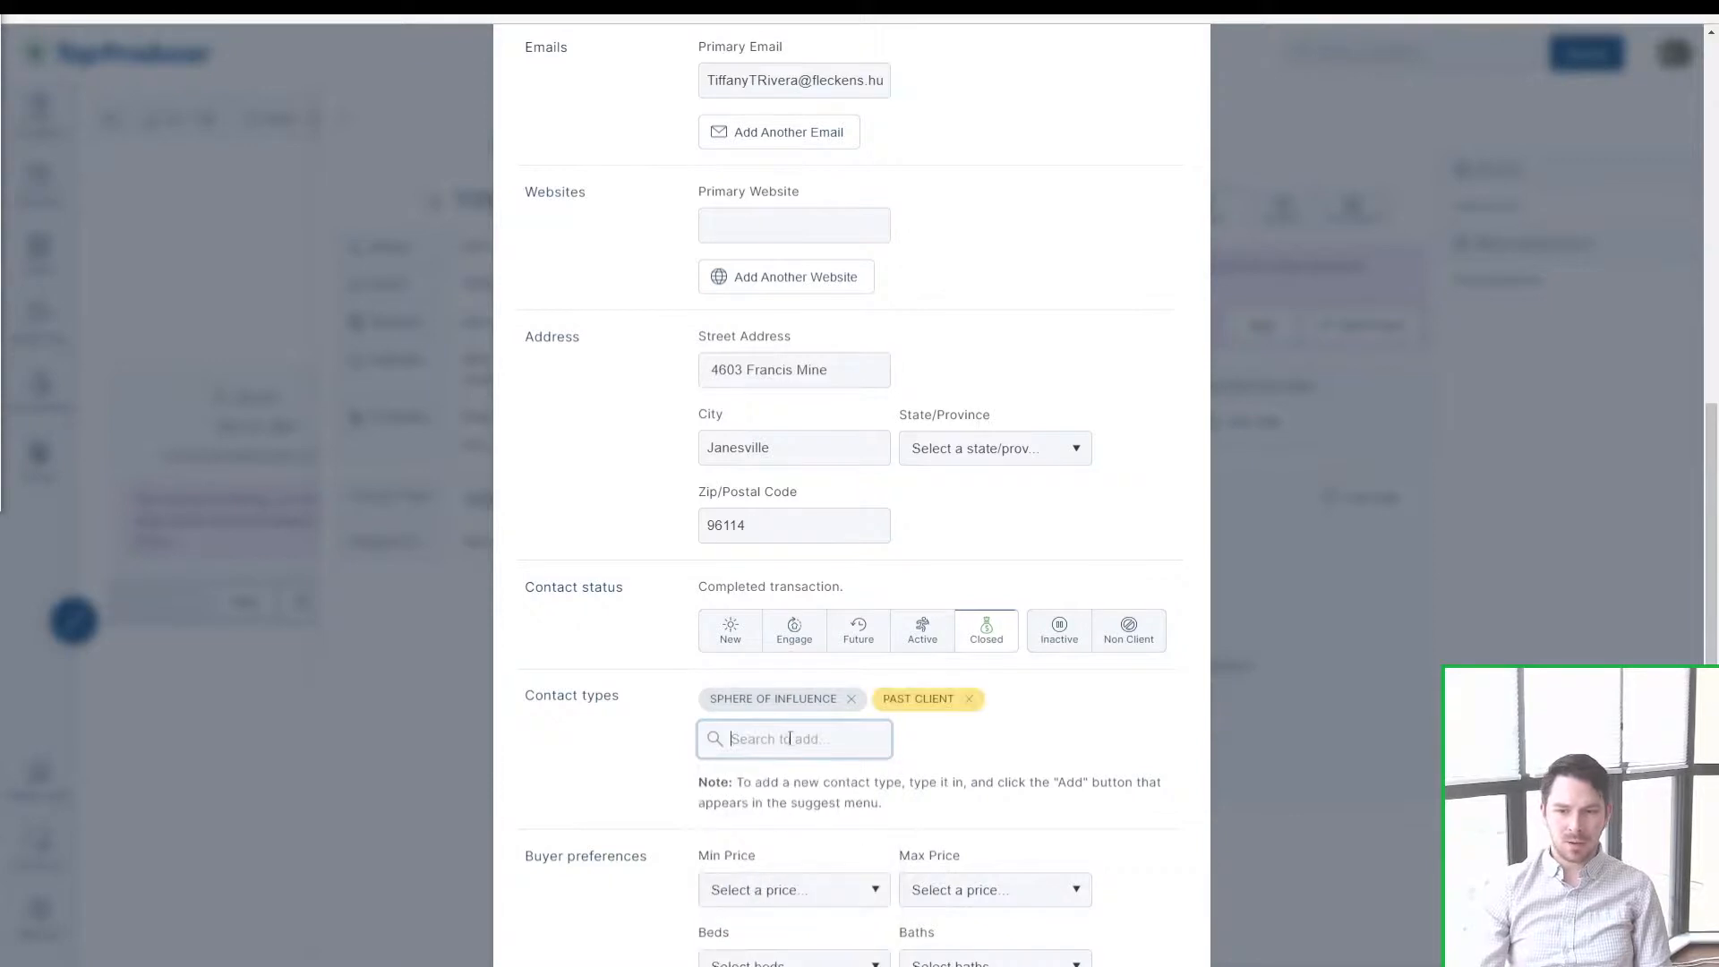
{"action": "left_click", "coordinate": [791, 731]}
{"action": "type", "text": "p"}
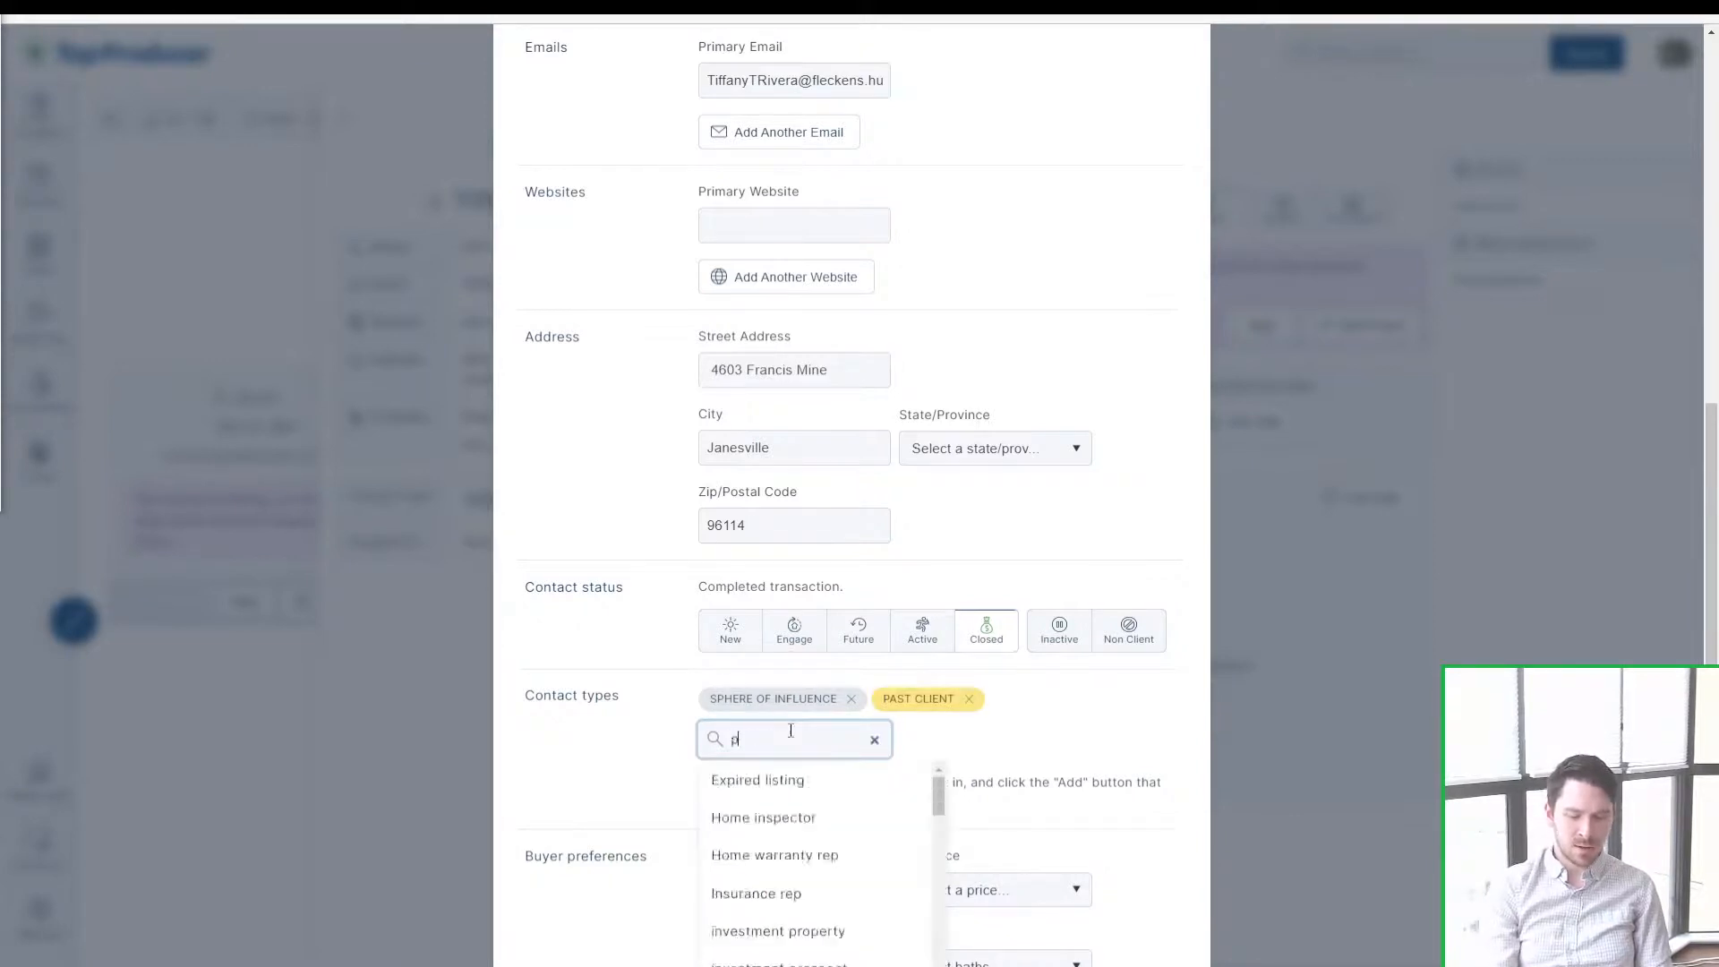
{"action": "type", "text": "ast seller"}
{"action": "left_click", "coordinate": [799, 776]}
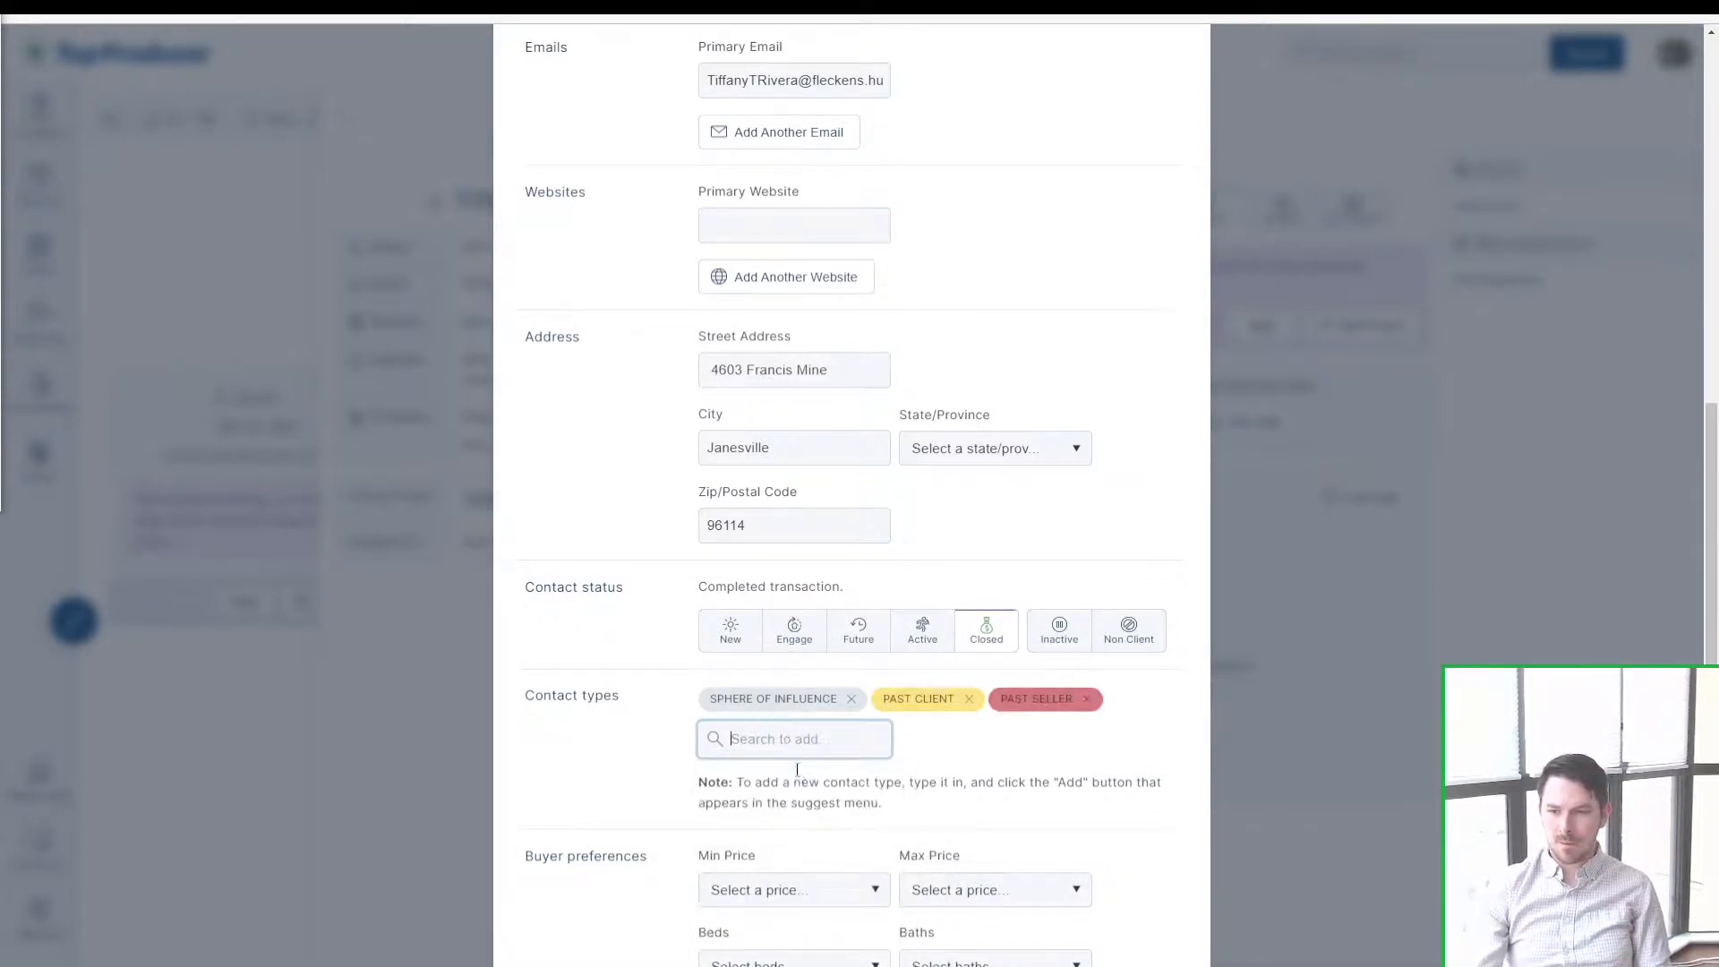
Step: Add Newsletter and Referral types, remove Sphere of Influence, and save the contact
{"action": "scroll", "coordinate": [814, 710], "scroll_direction": "down", "scroll_amount": 2}
{"action": "type", "text": "newl"}
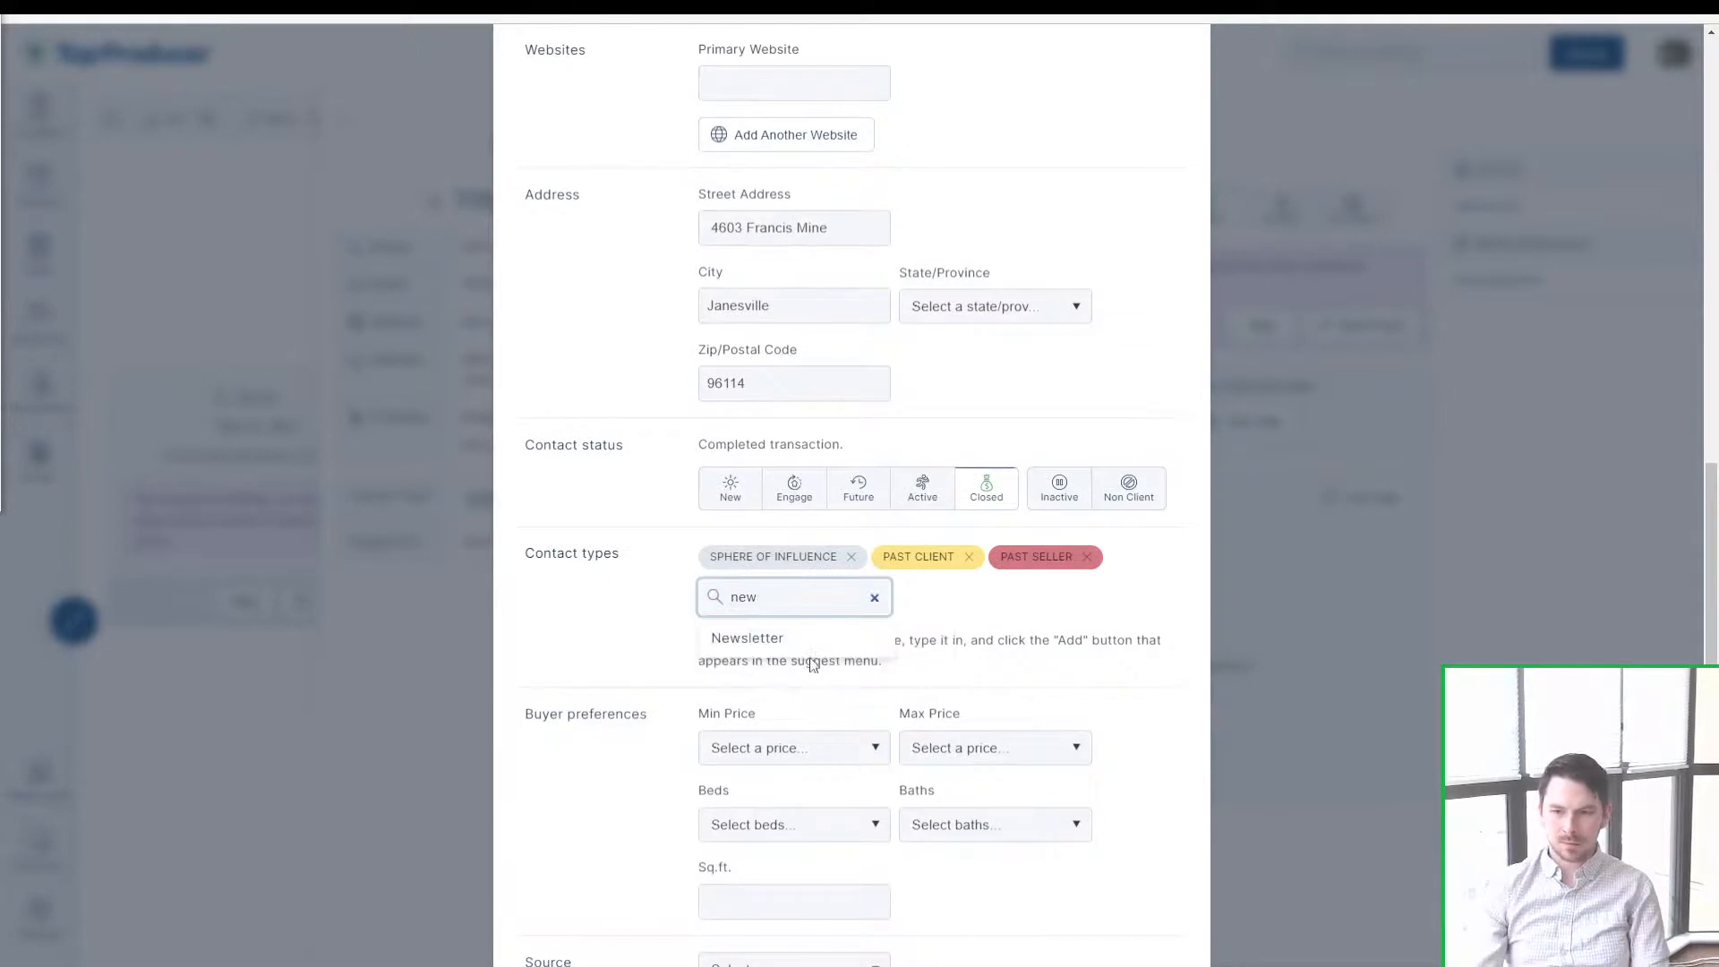
{"action": "left_click", "coordinate": [806, 647]}
{"action": "left_click", "coordinate": [795, 624]}
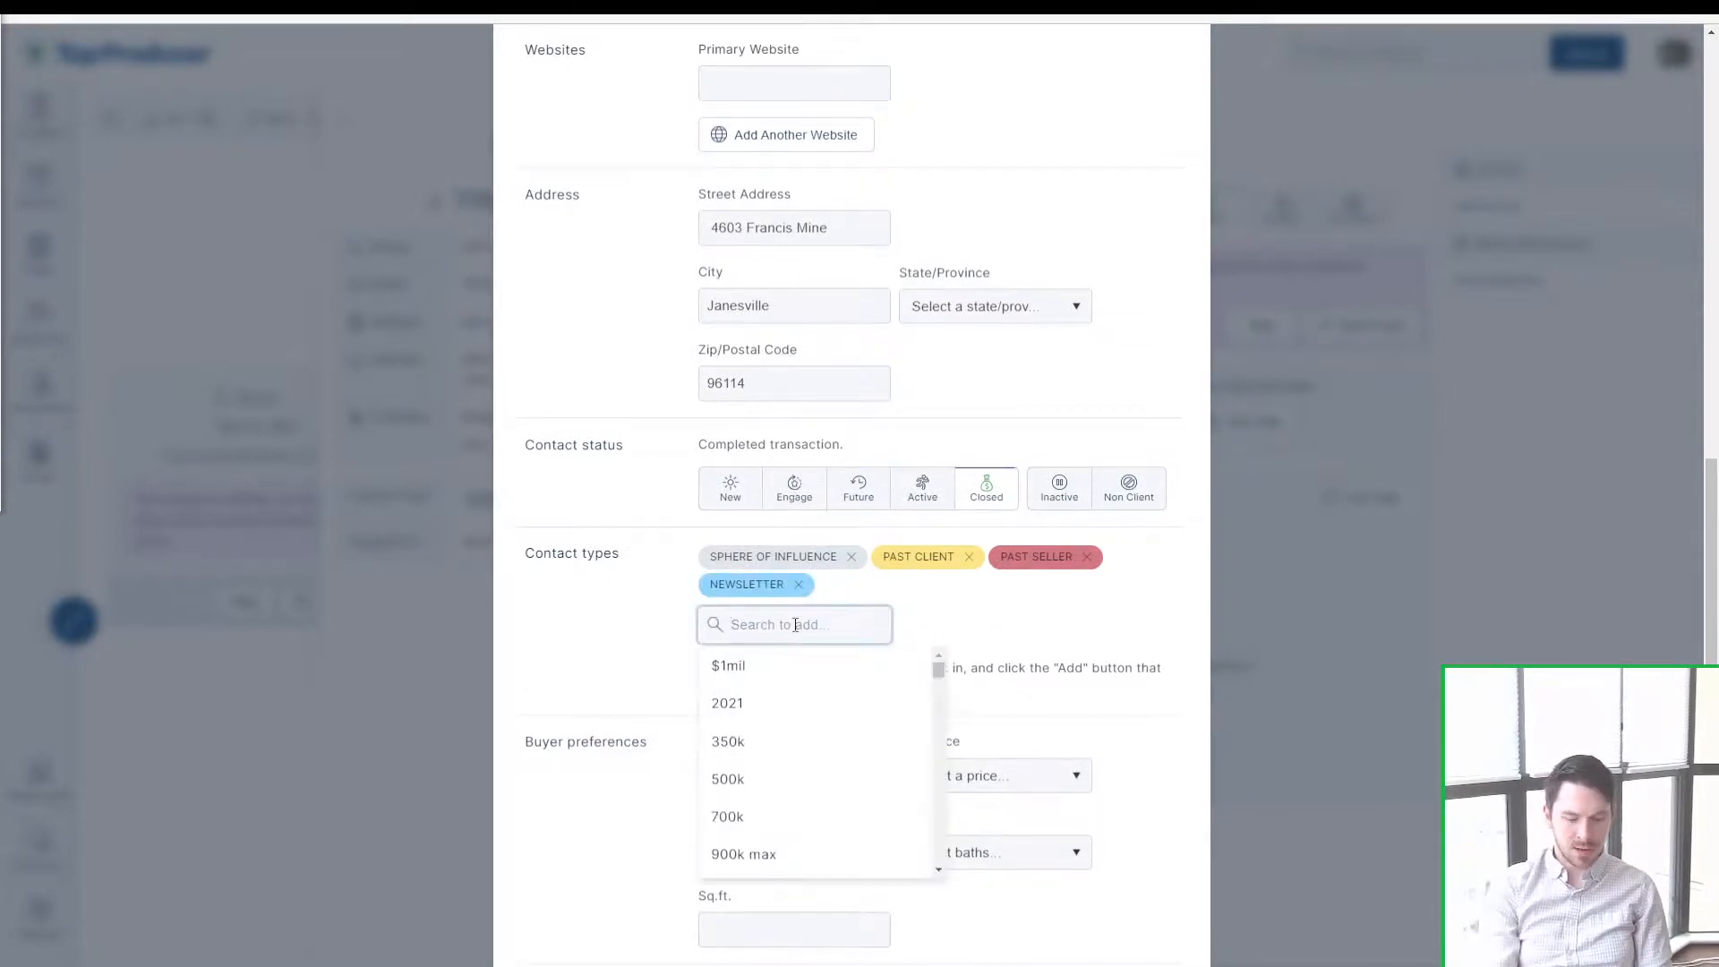
{"action": "type", "text": "referral"}
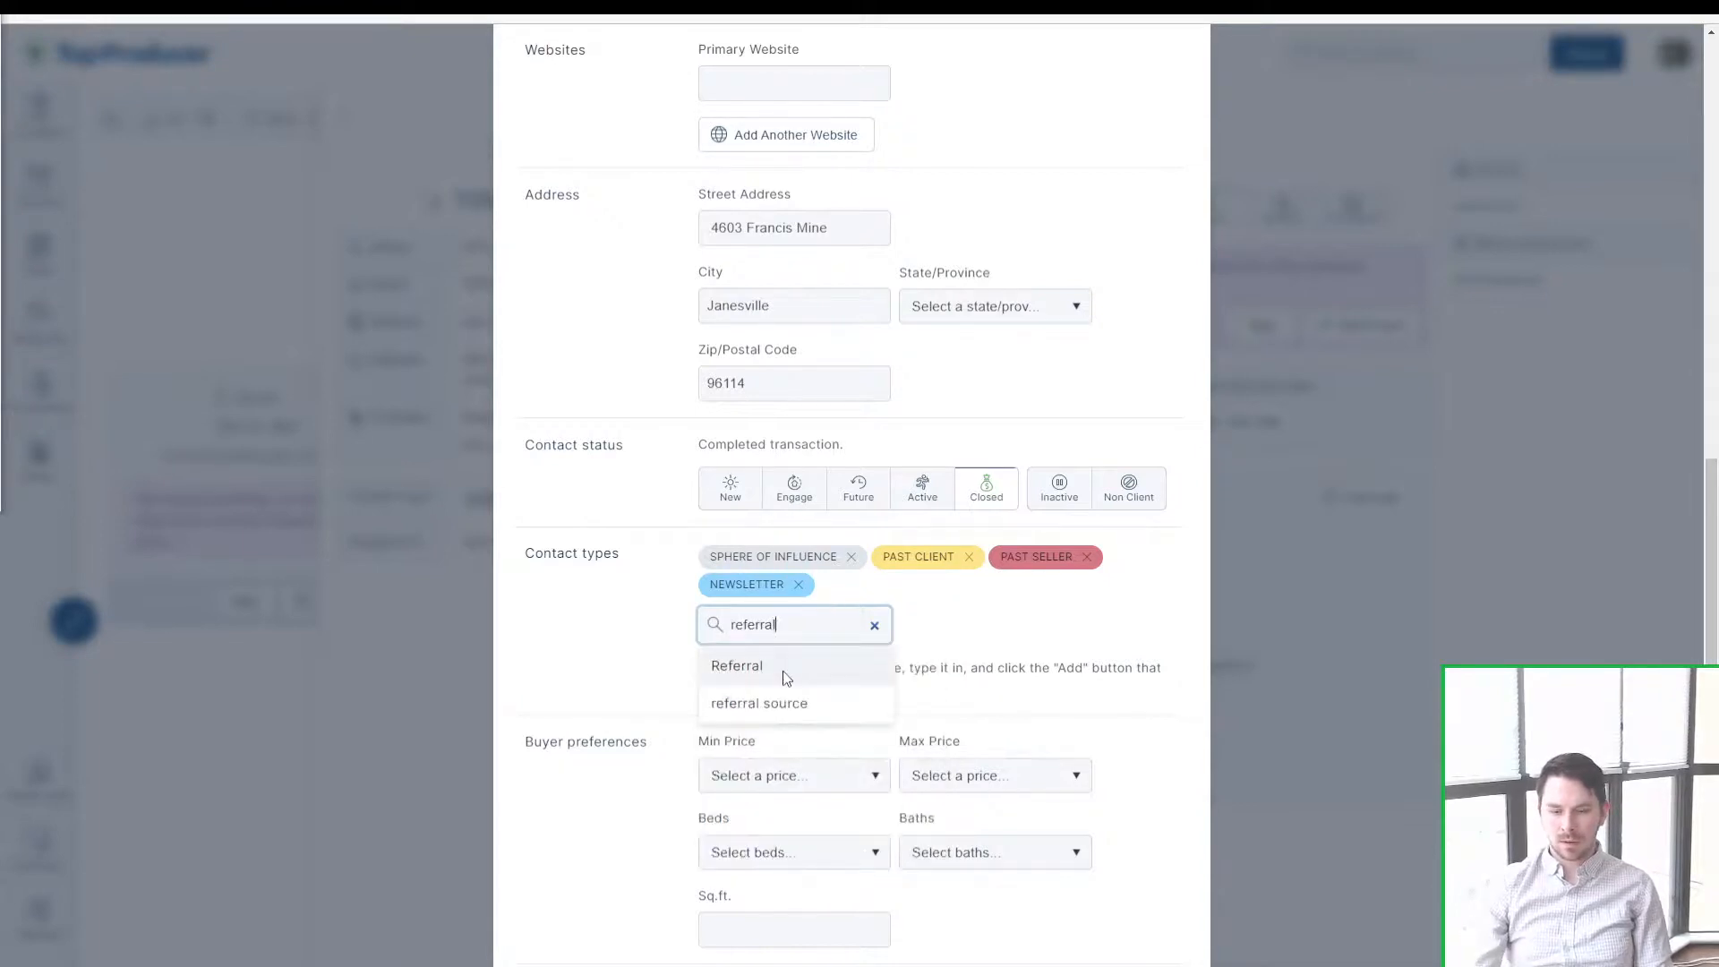
{"action": "left_click", "coordinate": [789, 667]}
{"action": "left_click", "coordinate": [853, 557]}
{"action": "scroll", "coordinate": [1044, 806], "scroll_direction": "down", "scroll_amount": 2}
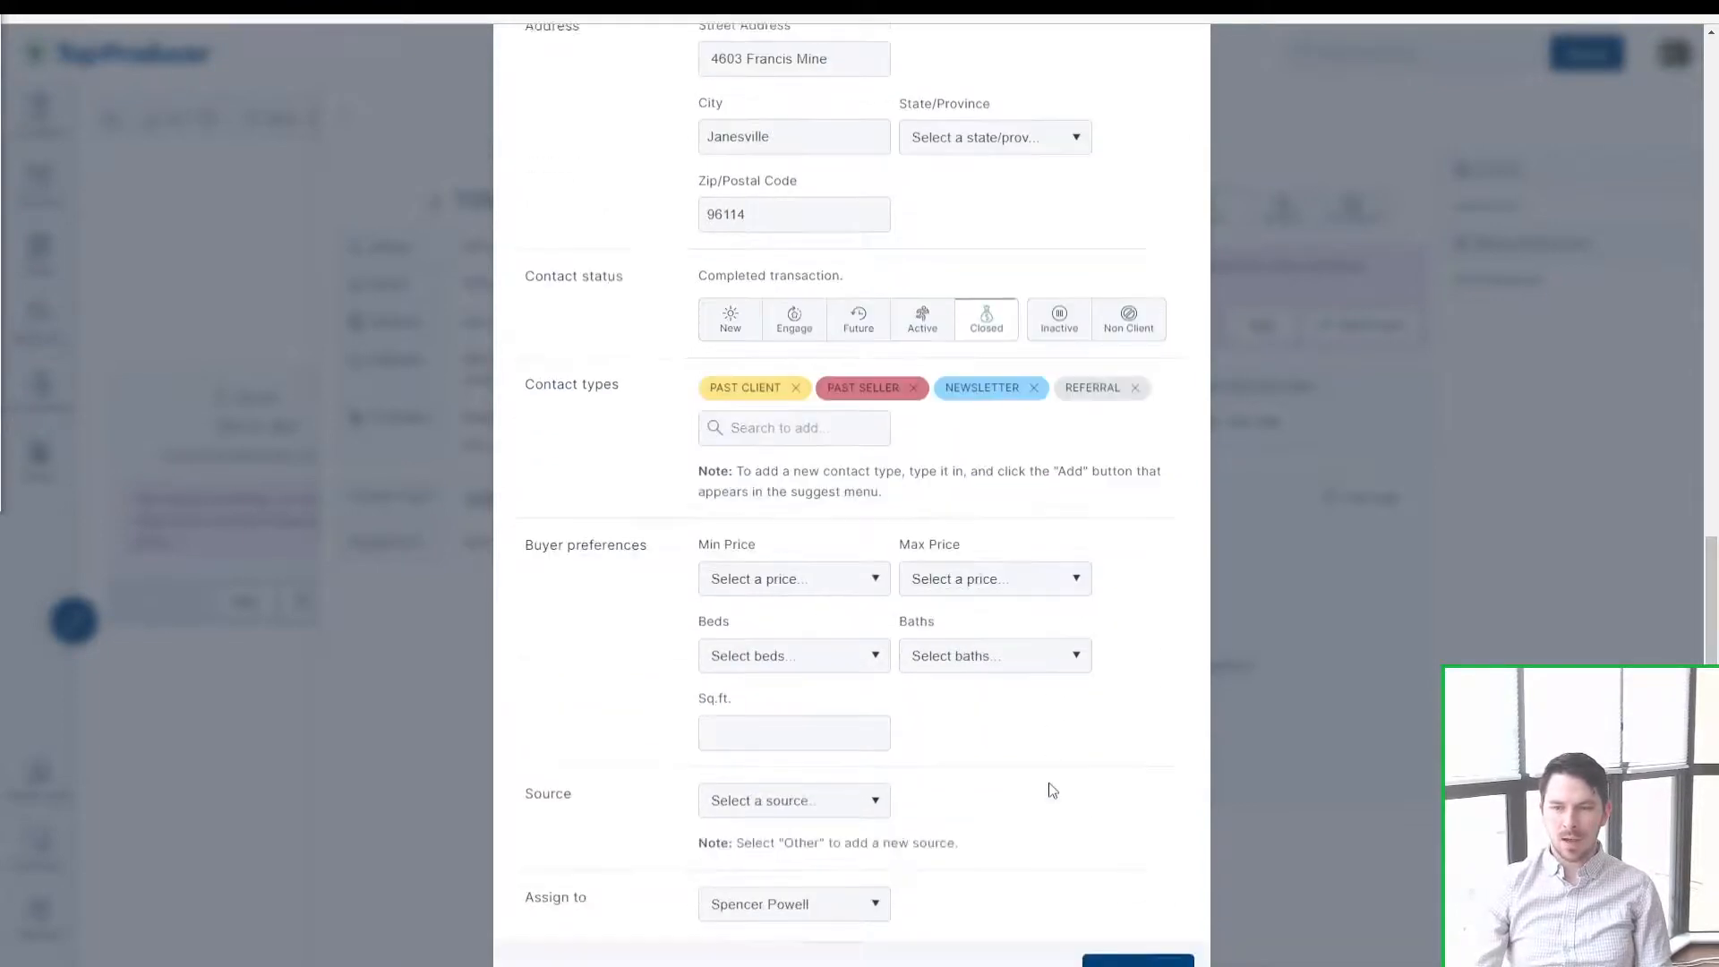
{"action": "left_click", "coordinate": [1139, 941]}
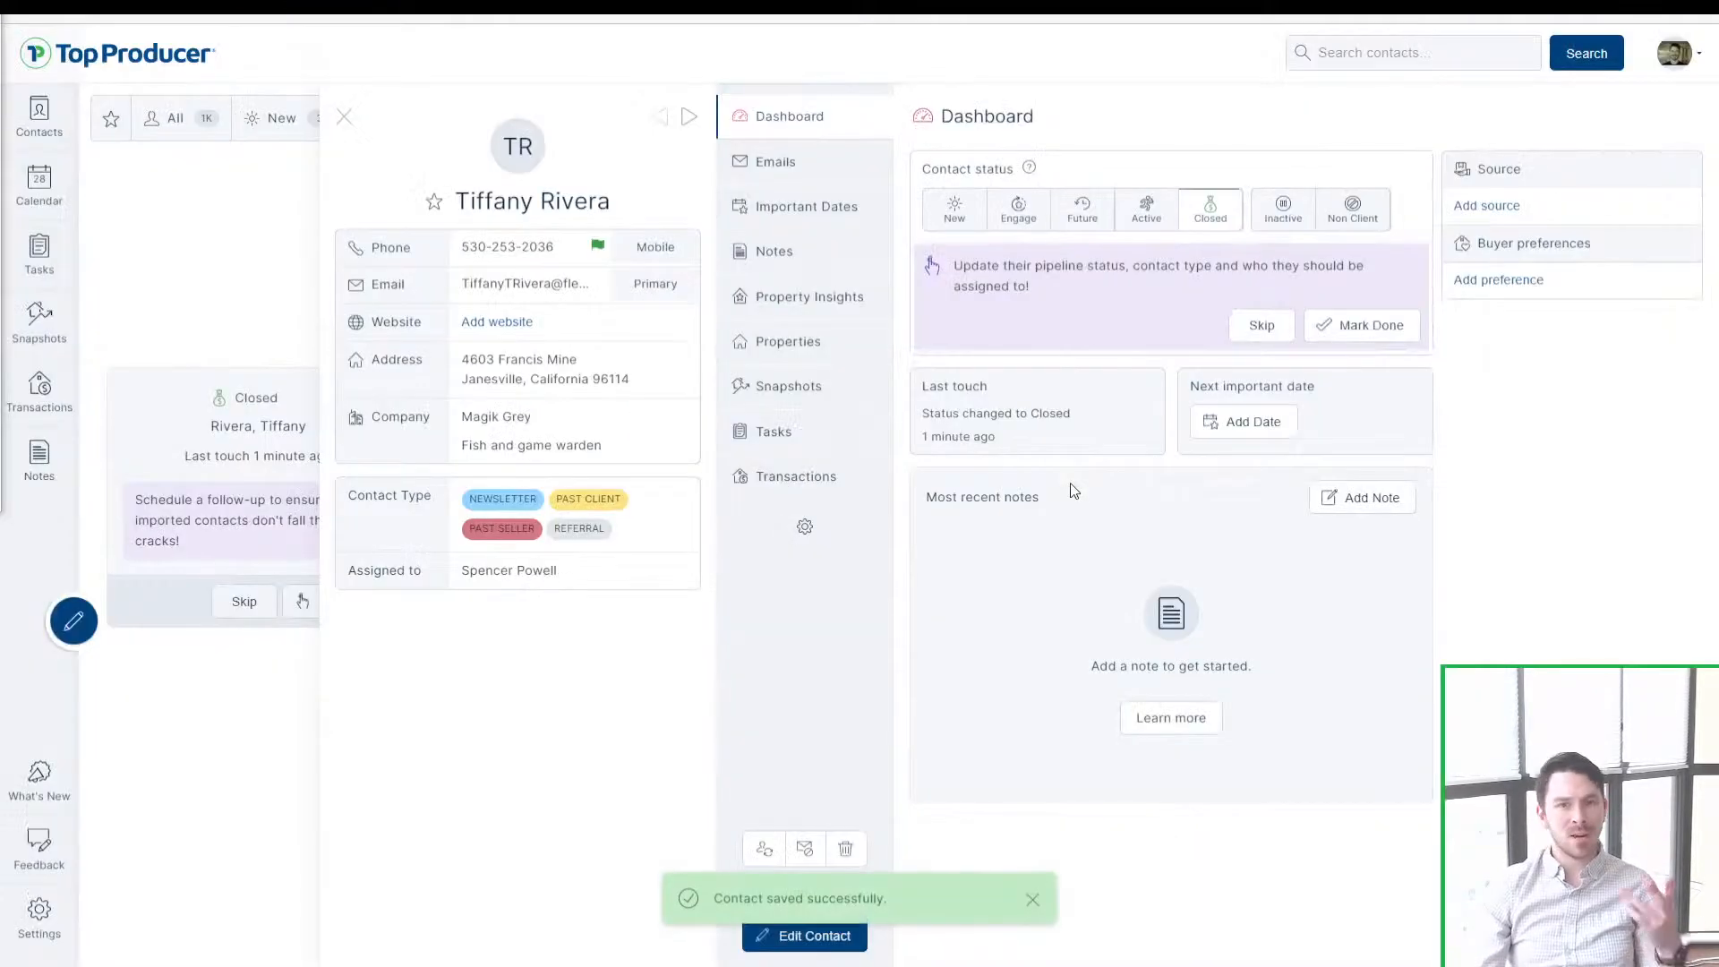
Step: Switch between the contact's important dates and email history
{"action": "left_click", "coordinate": [784, 208]}
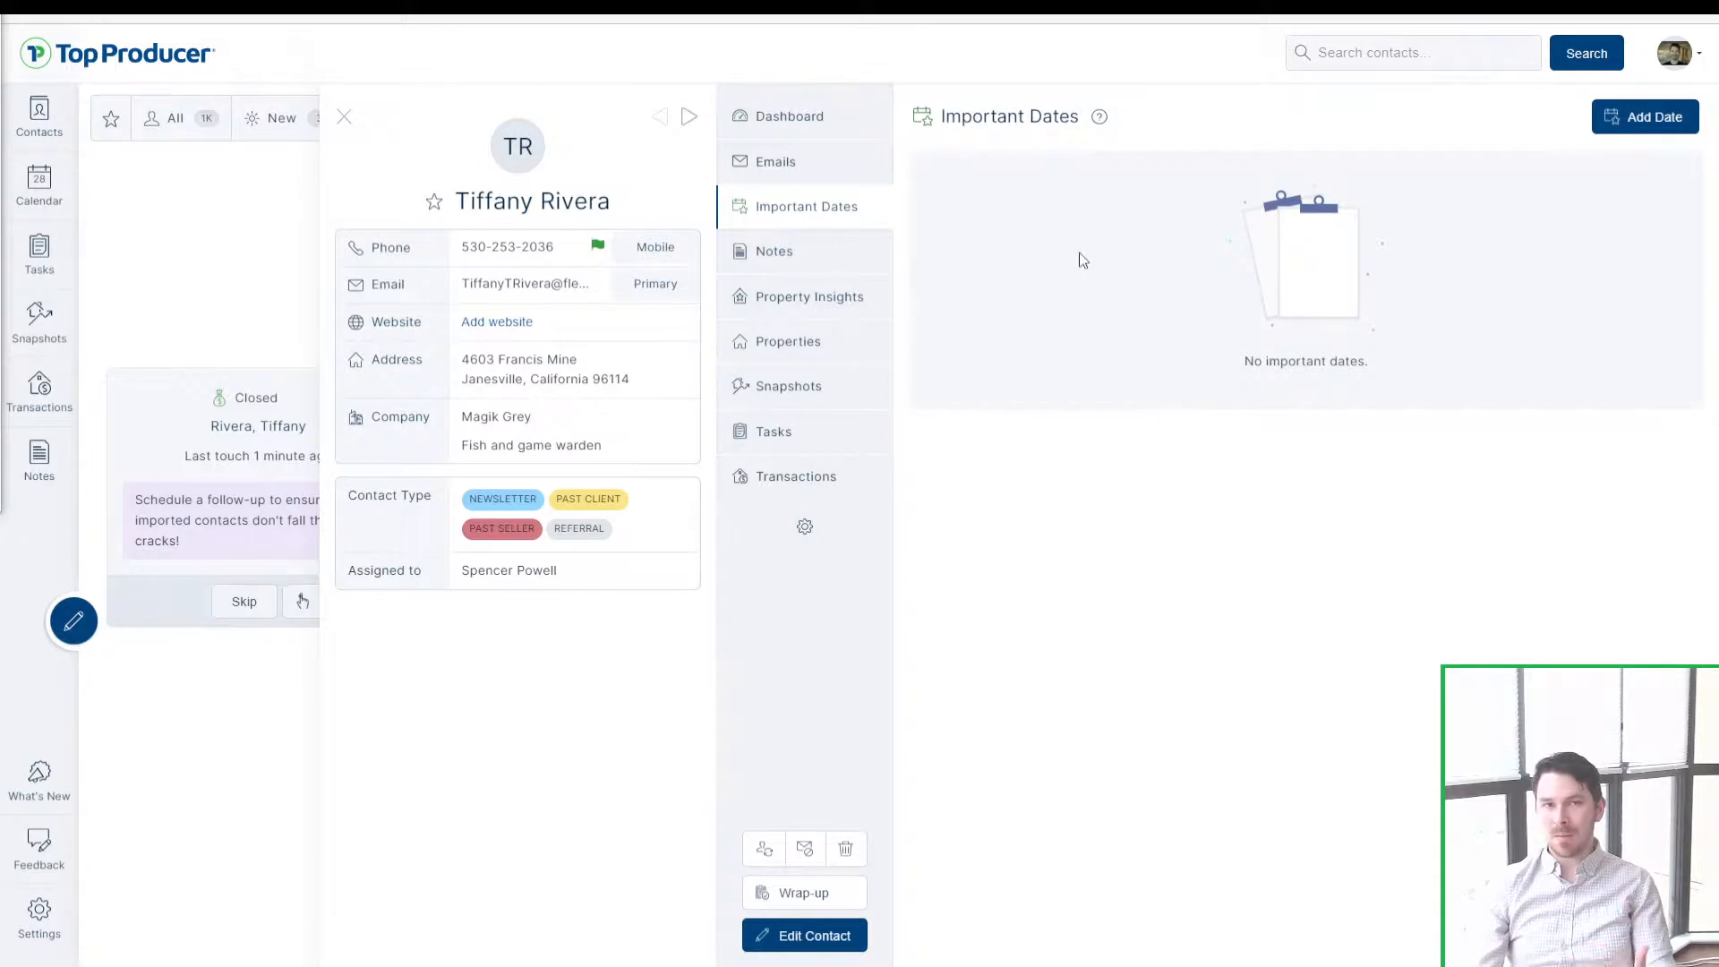
{"action": "left_click", "coordinate": [777, 165]}
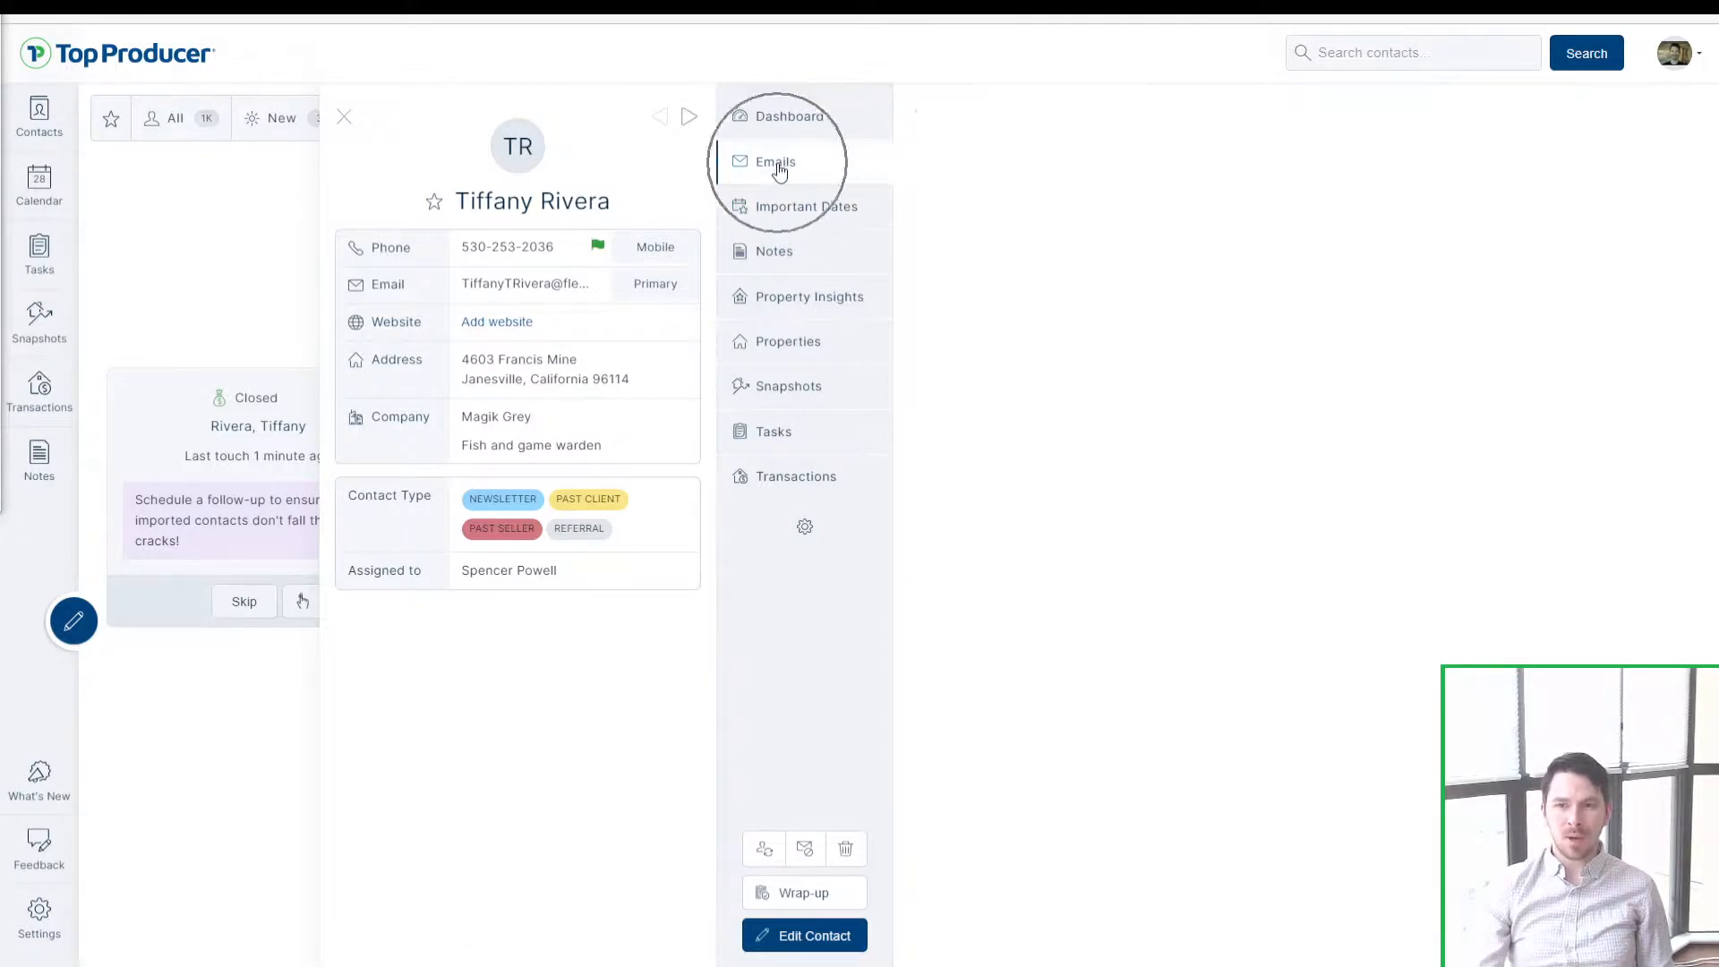
{"action": "left_click", "coordinate": [788, 217]}
{"action": "left_click", "coordinate": [795, 168]}
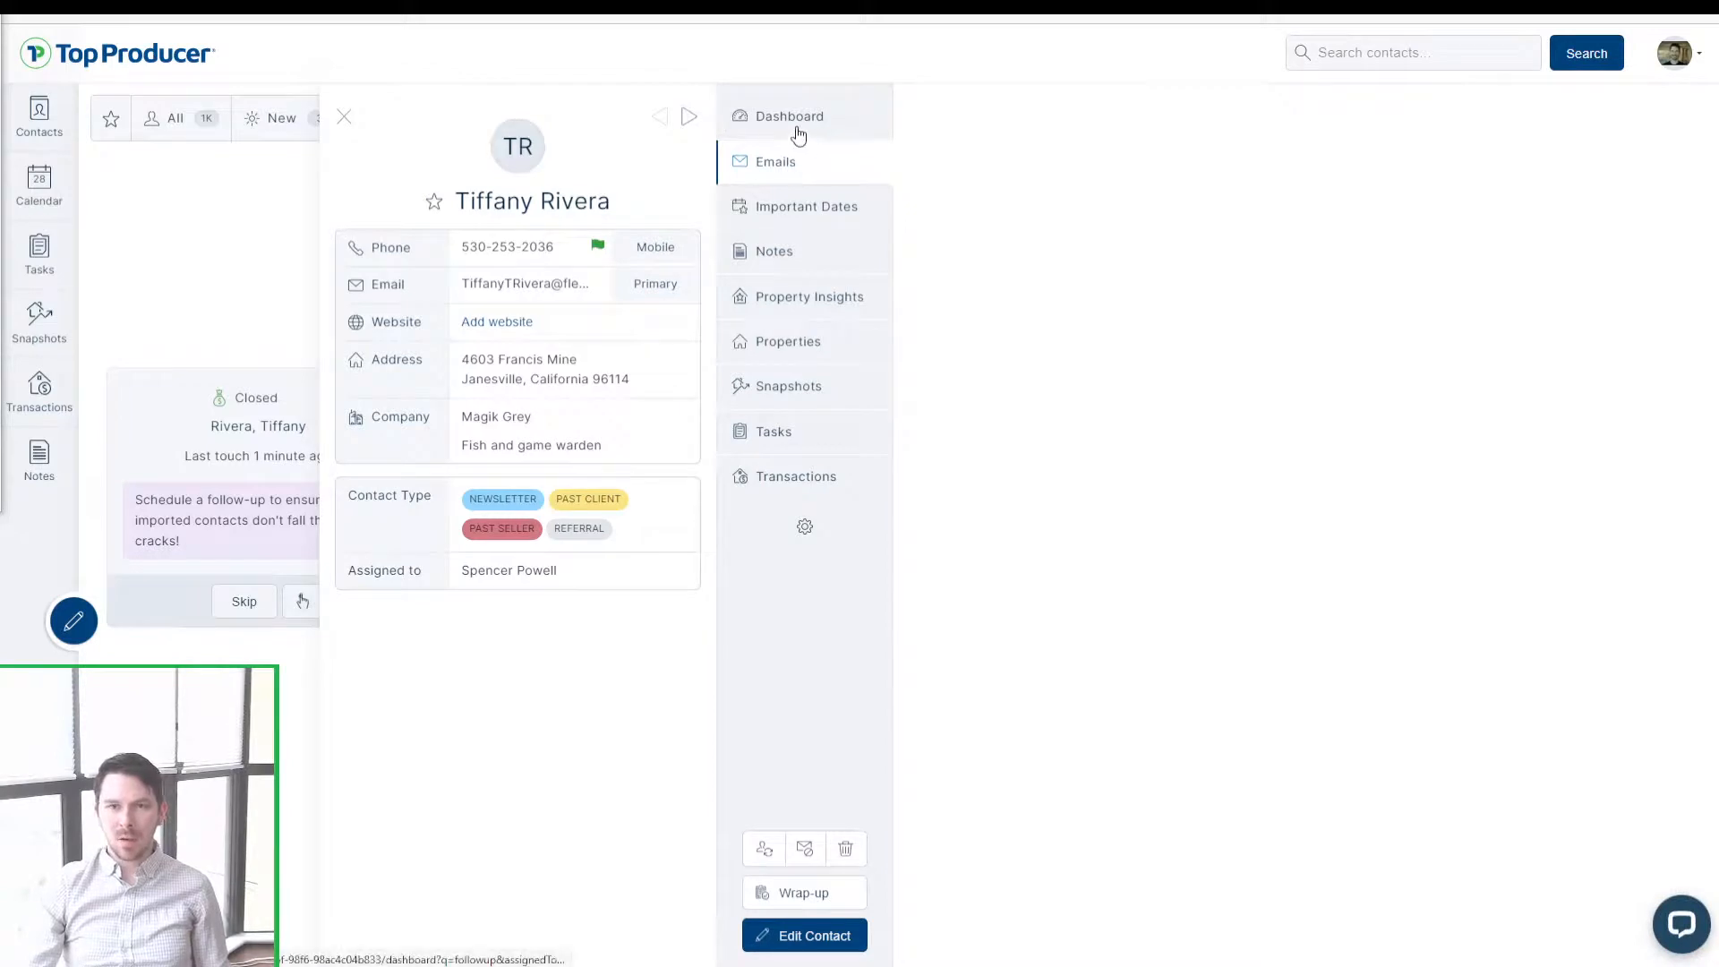
Step: Start a new email to the contact filled with the How's the new place? template
{"action": "left_click", "coordinate": [798, 135]}
{"action": "left_click", "coordinate": [803, 166]}
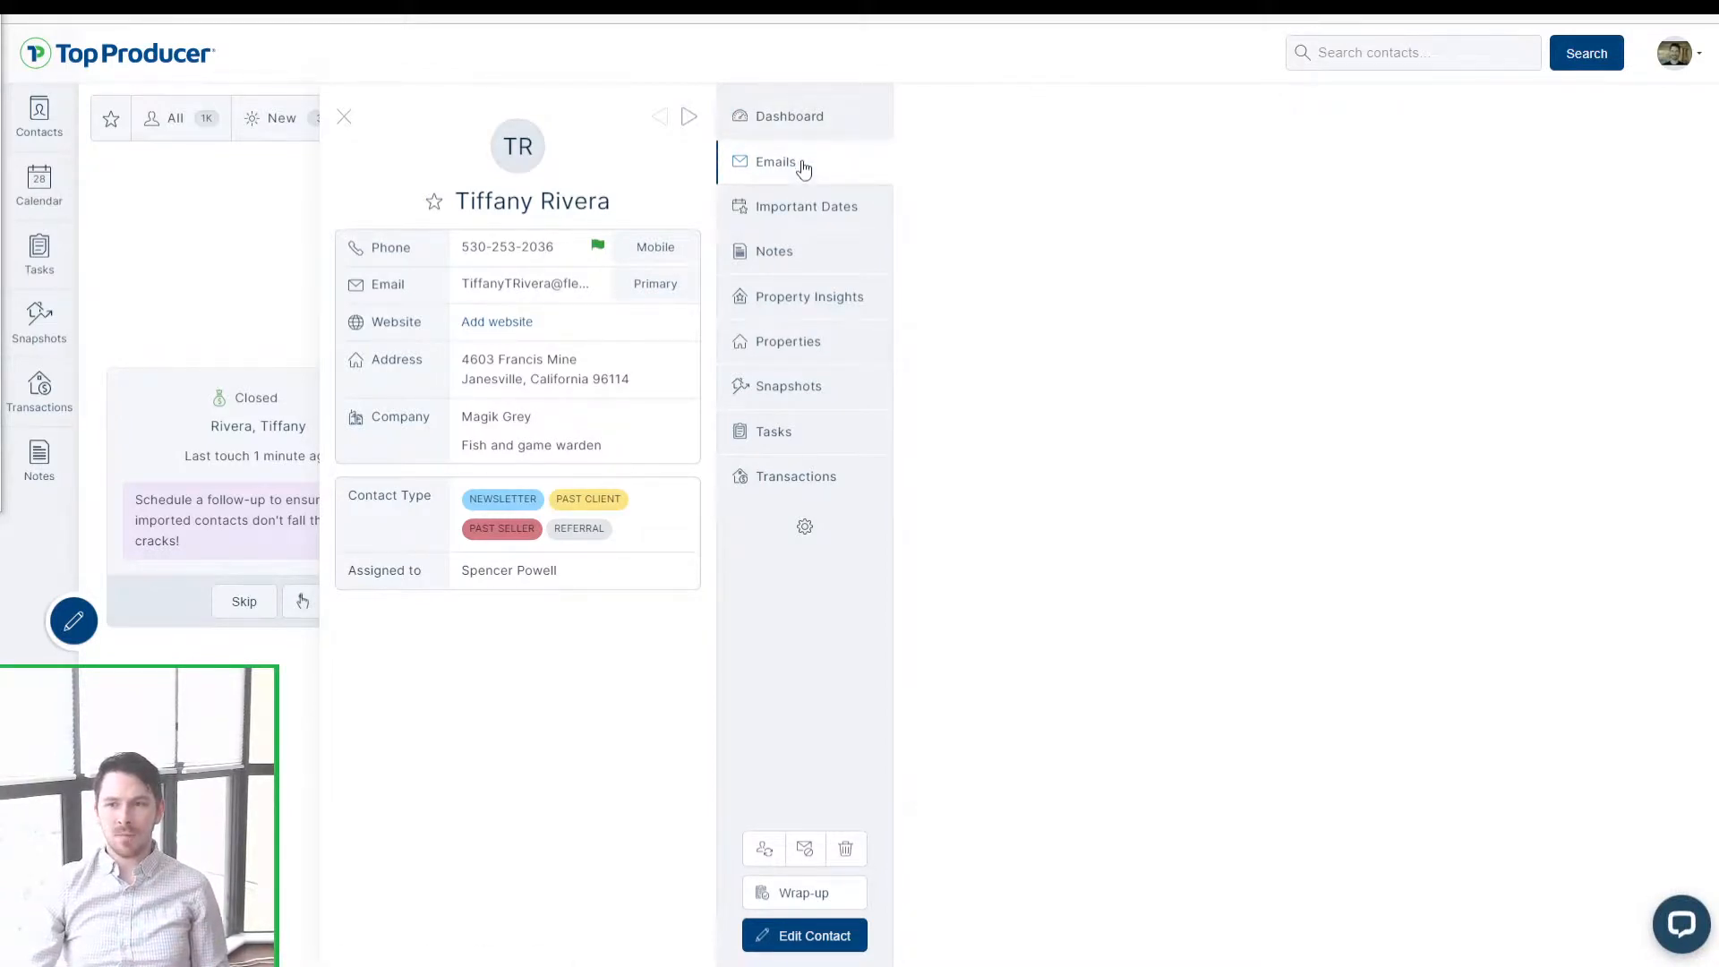
{"action": "left_click", "coordinate": [1634, 124]}
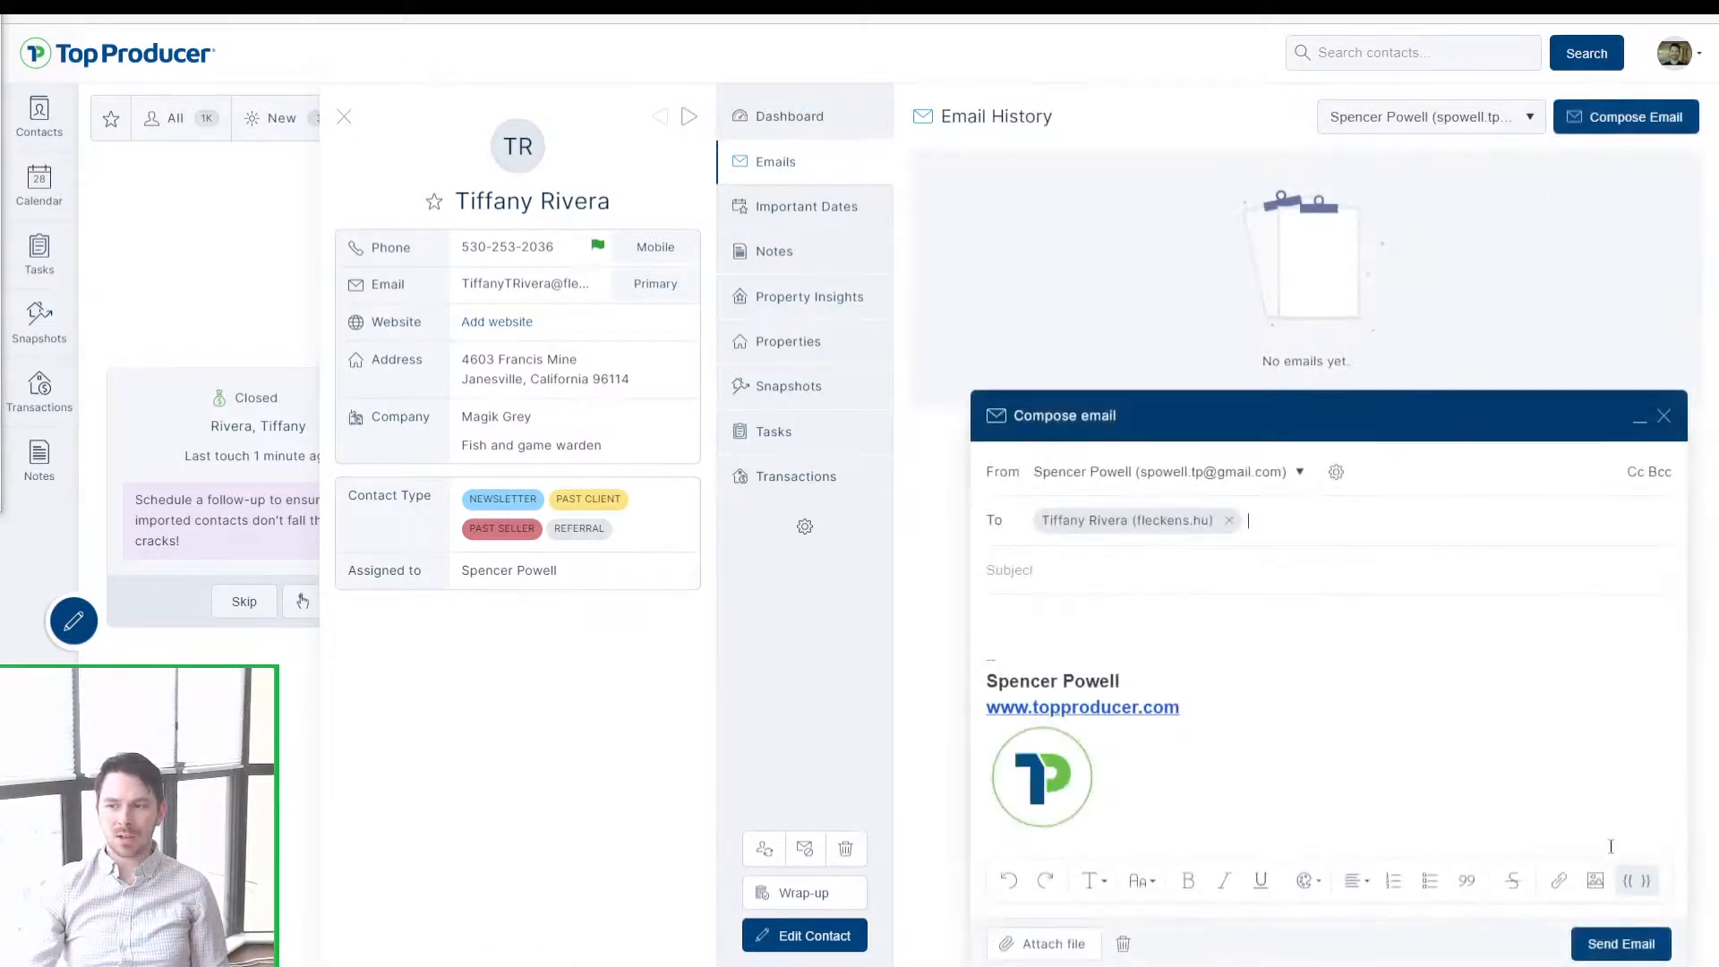
{"action": "left_click", "coordinate": [1637, 880]}
{"action": "scroll", "coordinate": [1102, 734], "scroll_direction": "down", "scroll_amount": 5}
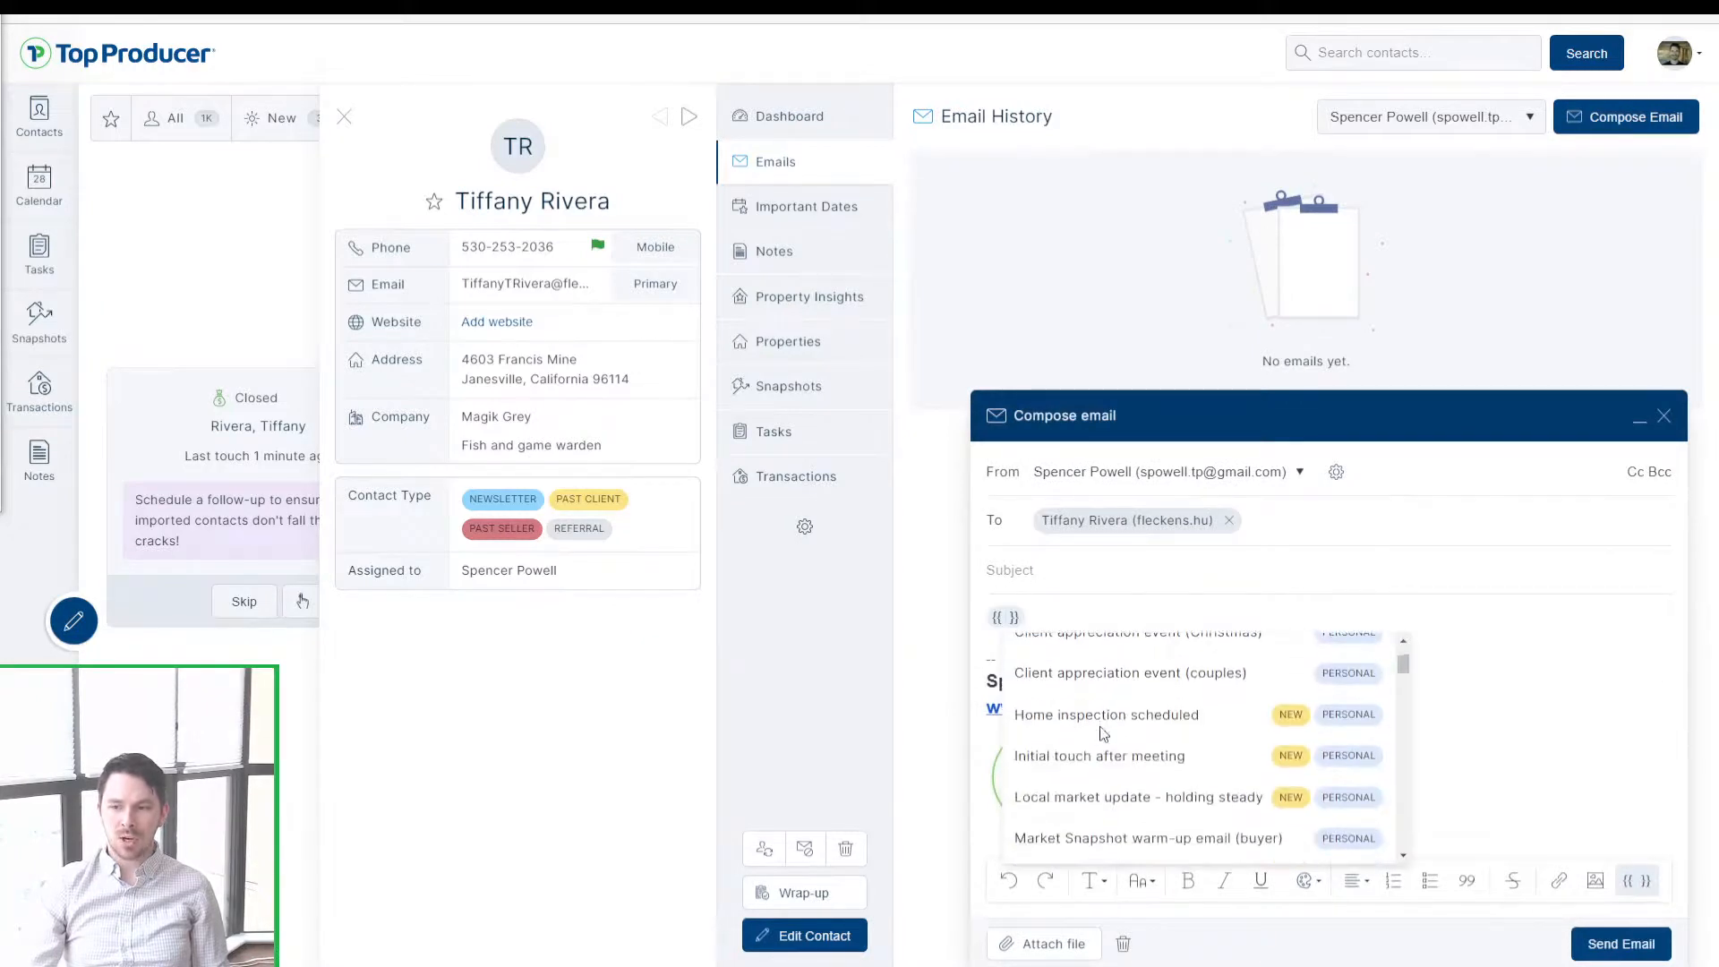
{"action": "scroll", "coordinate": [1102, 732], "scroll_direction": "up", "scroll_amount": 4}
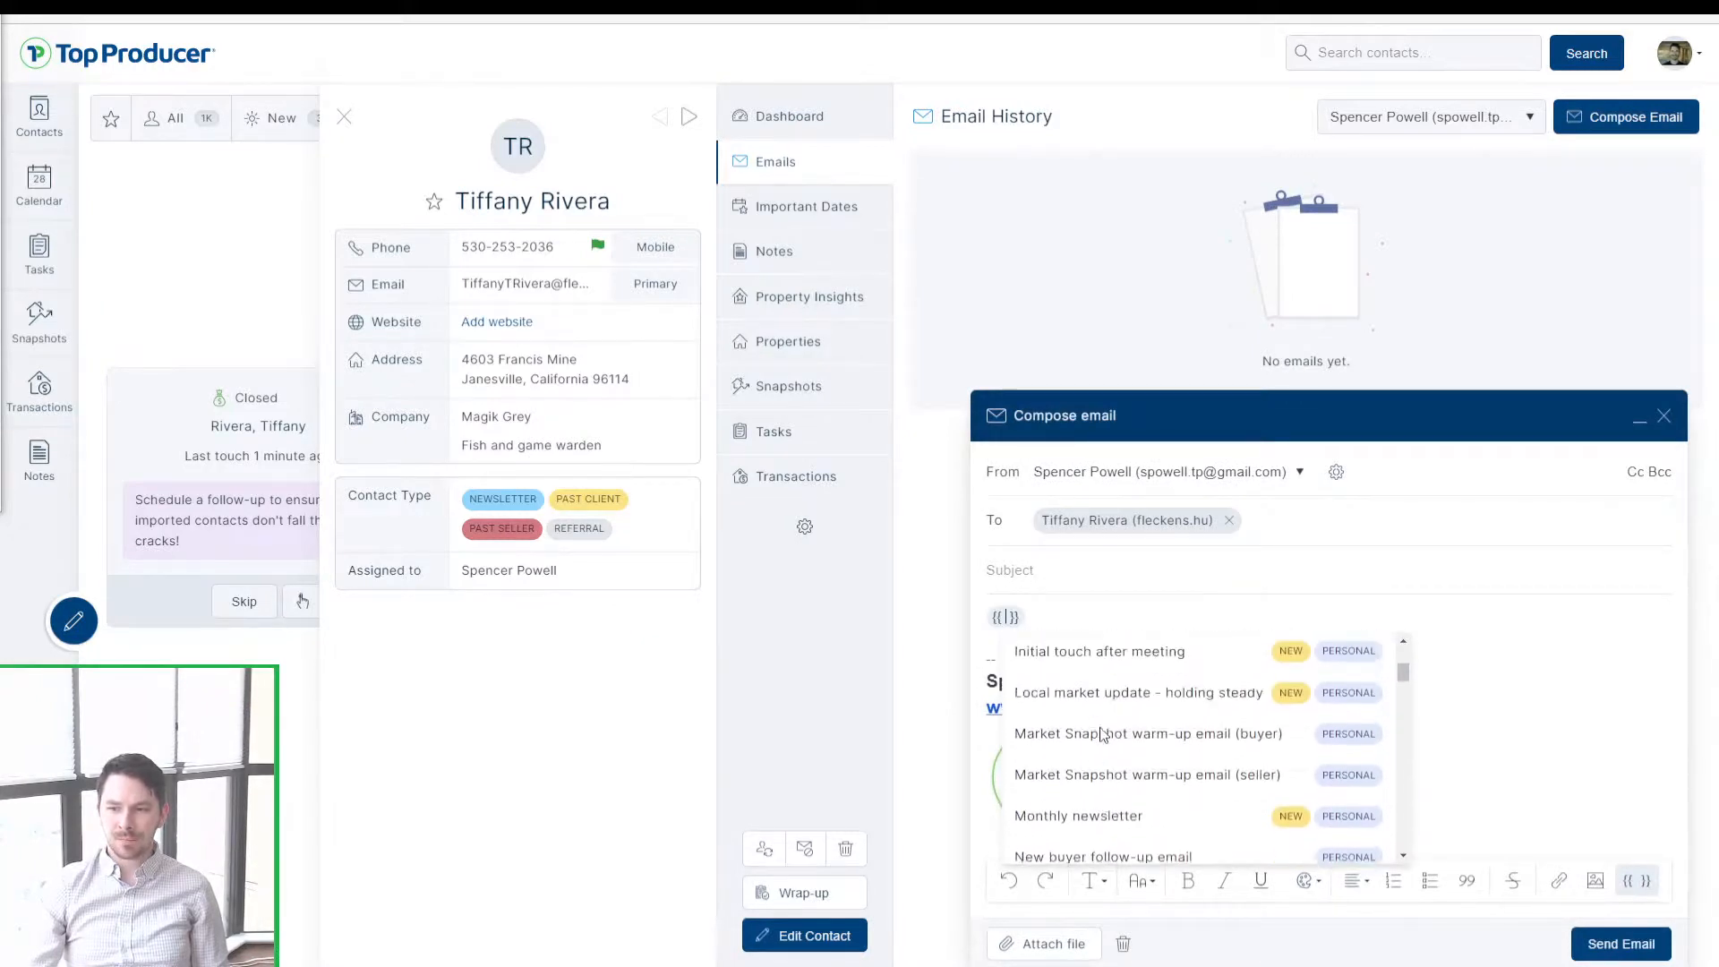
{"action": "scroll", "coordinate": [1108, 770], "scroll_direction": "down", "scroll_amount": 4}
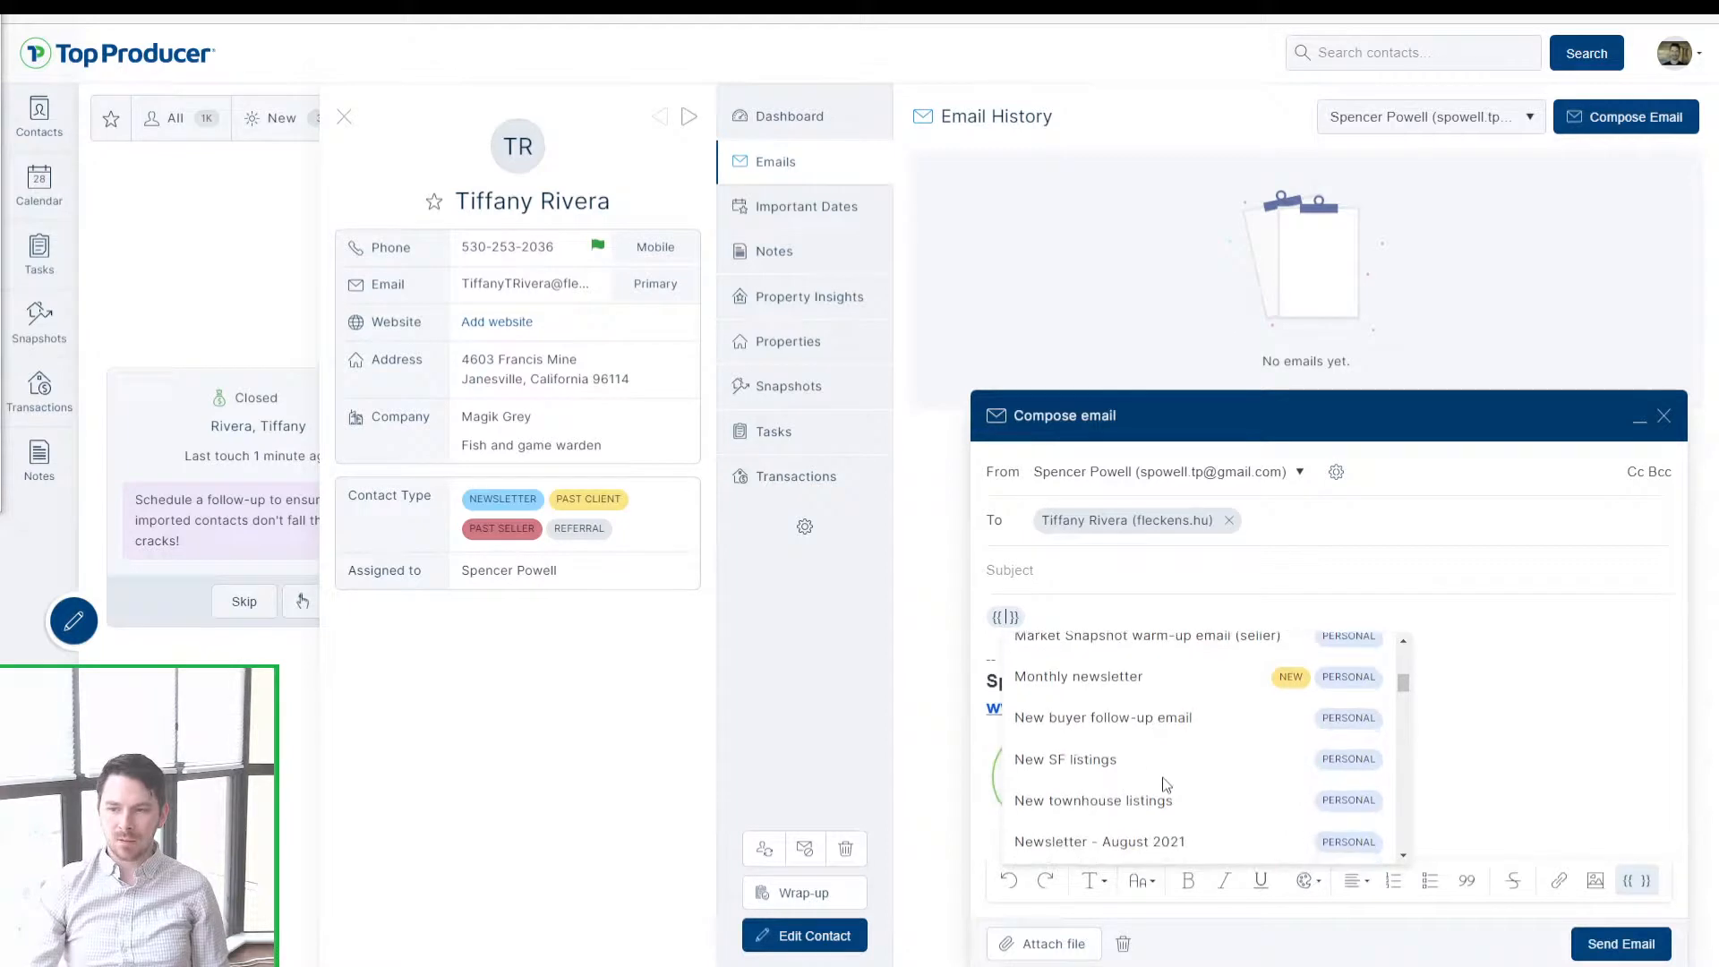
{"action": "scroll", "coordinate": [1110, 789], "scroll_direction": "down", "scroll_amount": 5}
{"action": "scroll", "coordinate": [1211, 815], "scroll_direction": "down", "scroll_amount": 1}
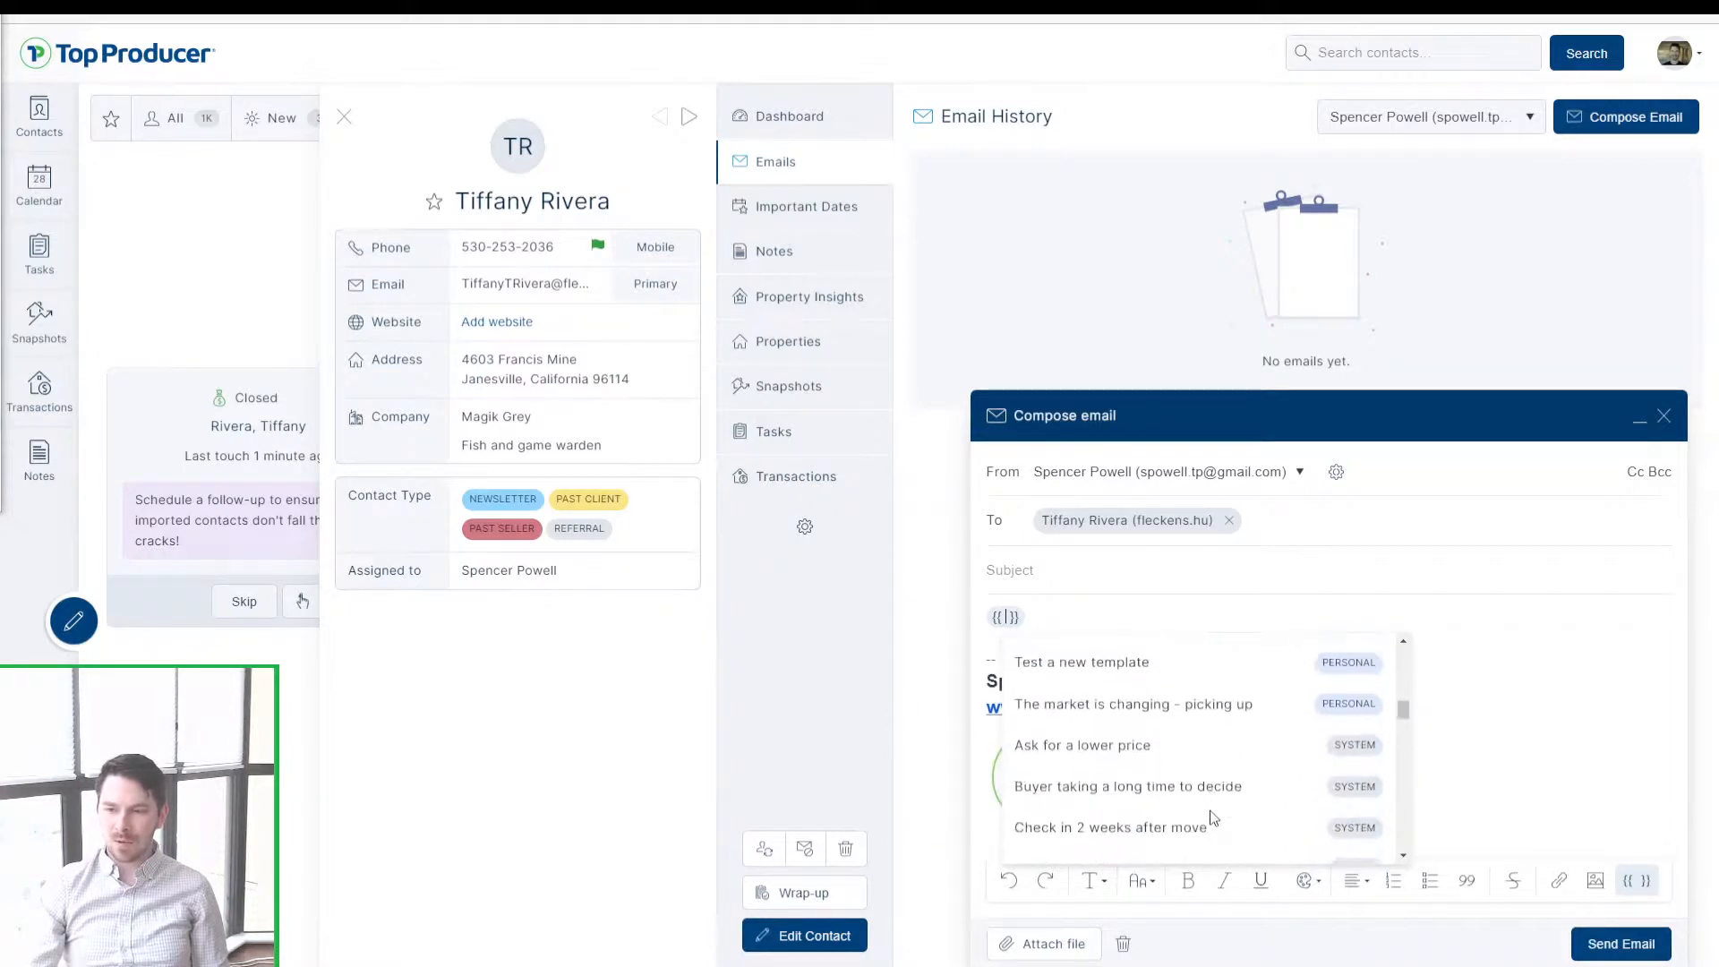
{"action": "scroll", "coordinate": [1155, 815], "scroll_direction": "down", "scroll_amount": 3}
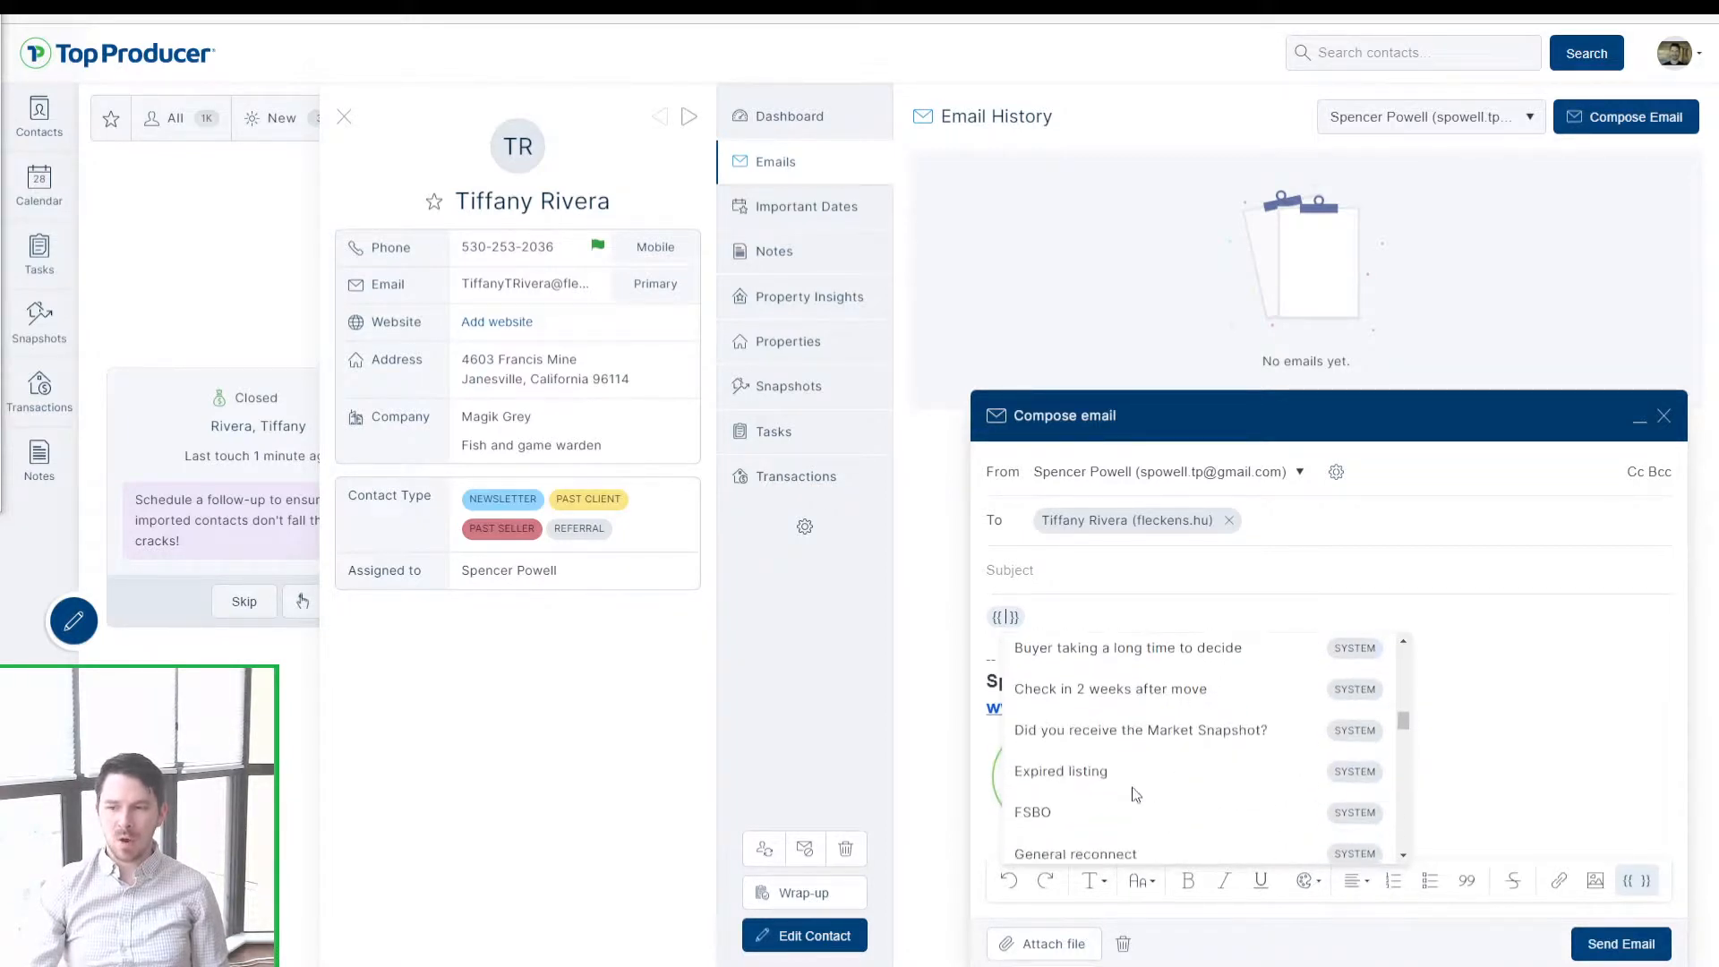
{"action": "left_click", "coordinate": [1142, 706]}
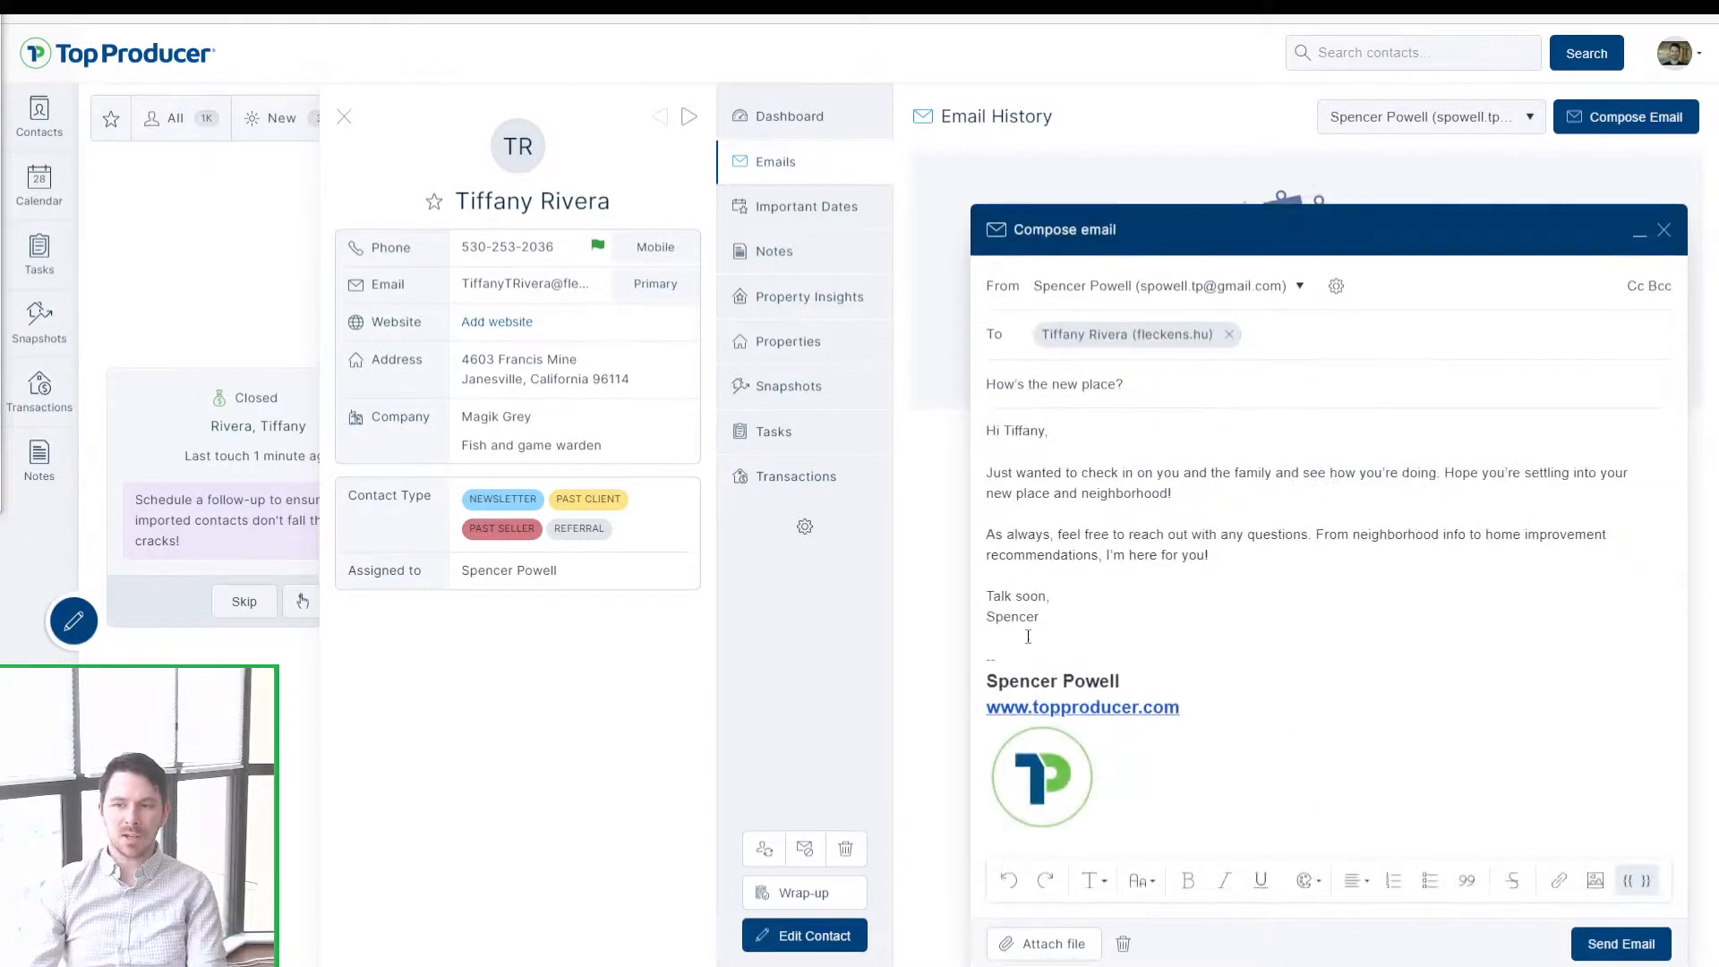
Step: Delete the sign-off name under Talk soon and send the email
{"action": "double_click", "coordinate": [991, 624]}
{"action": "key", "text": "BackSpace"}
{"action": "key", "text": "BackSpace"}
{"action": "key", "text": "Delete"}
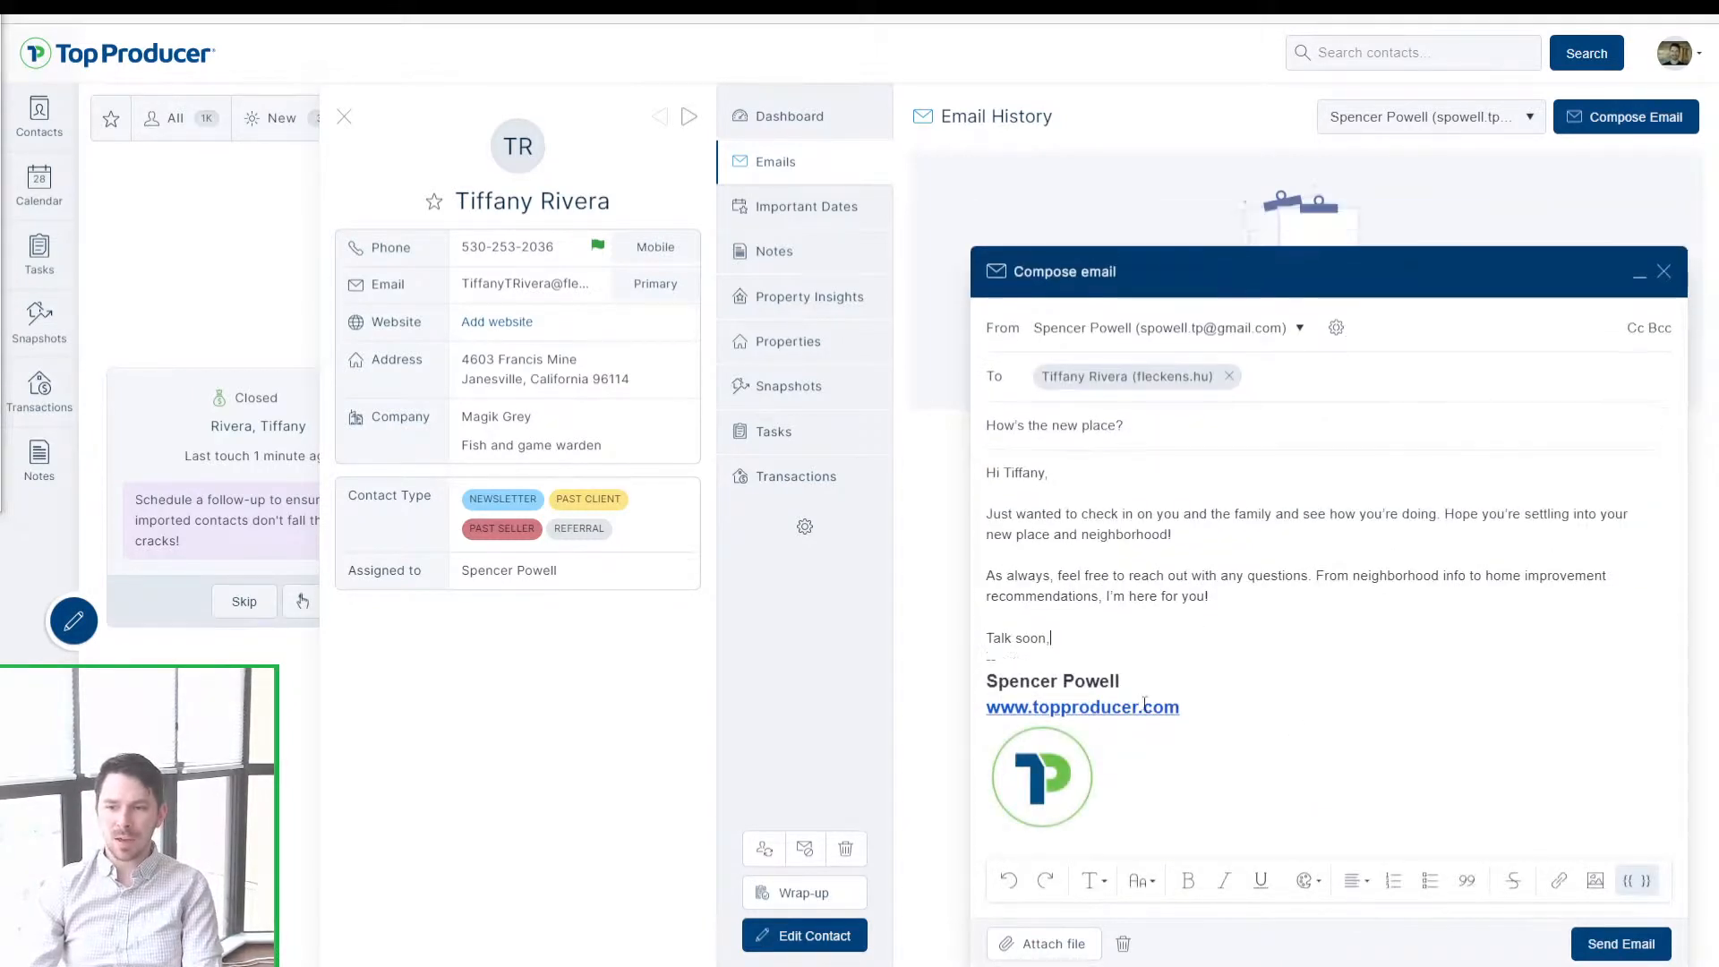
{"action": "left_click", "coordinate": [1631, 949]}
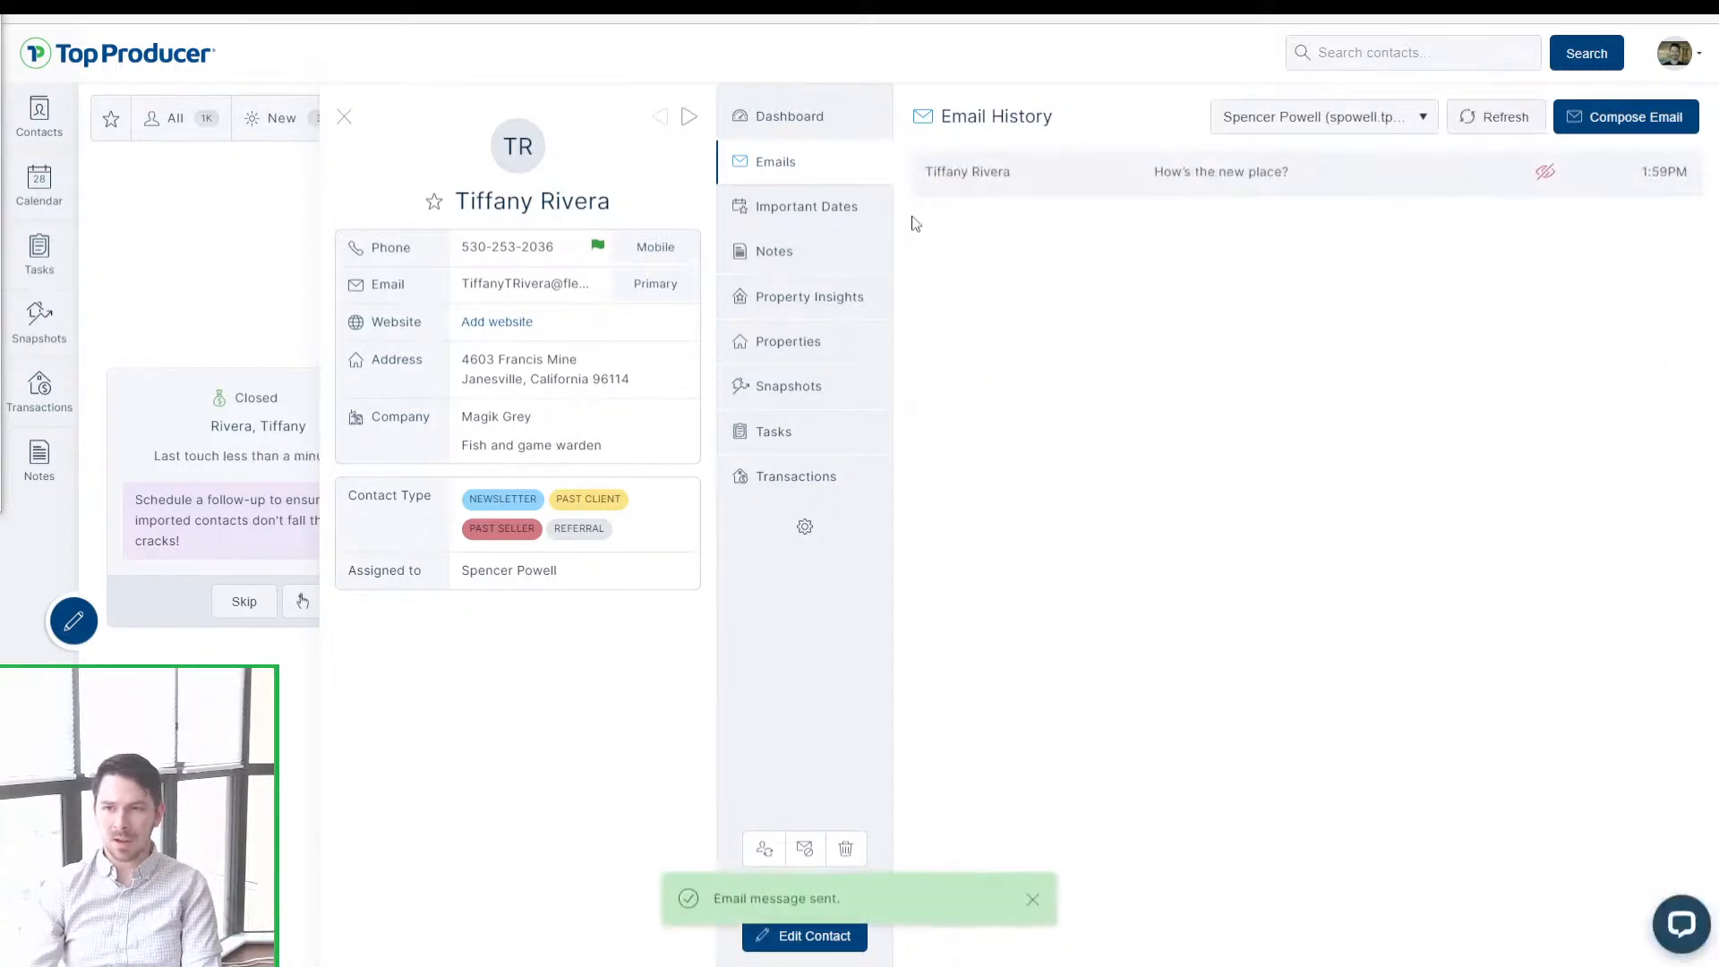
{"action": "left_click", "coordinate": [792, 117]}
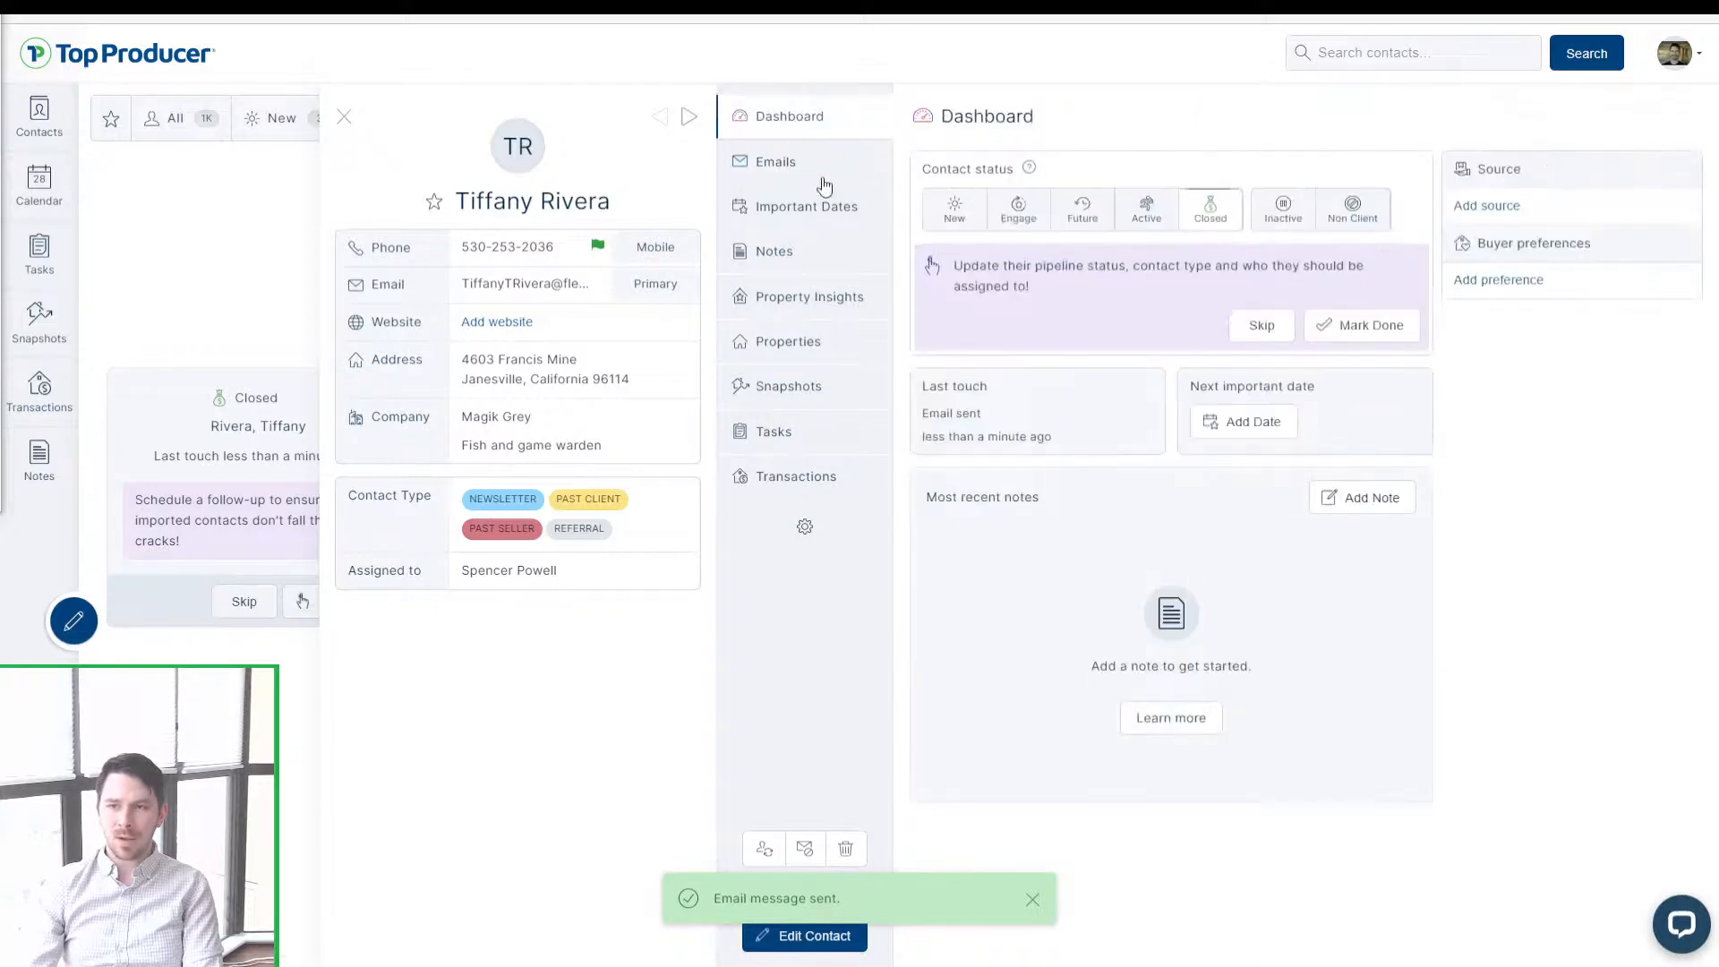
Step: Wrap up the task as a completed Email with the note 'sent 2 week follow-up email'
{"action": "left_click", "coordinate": [1387, 338]}
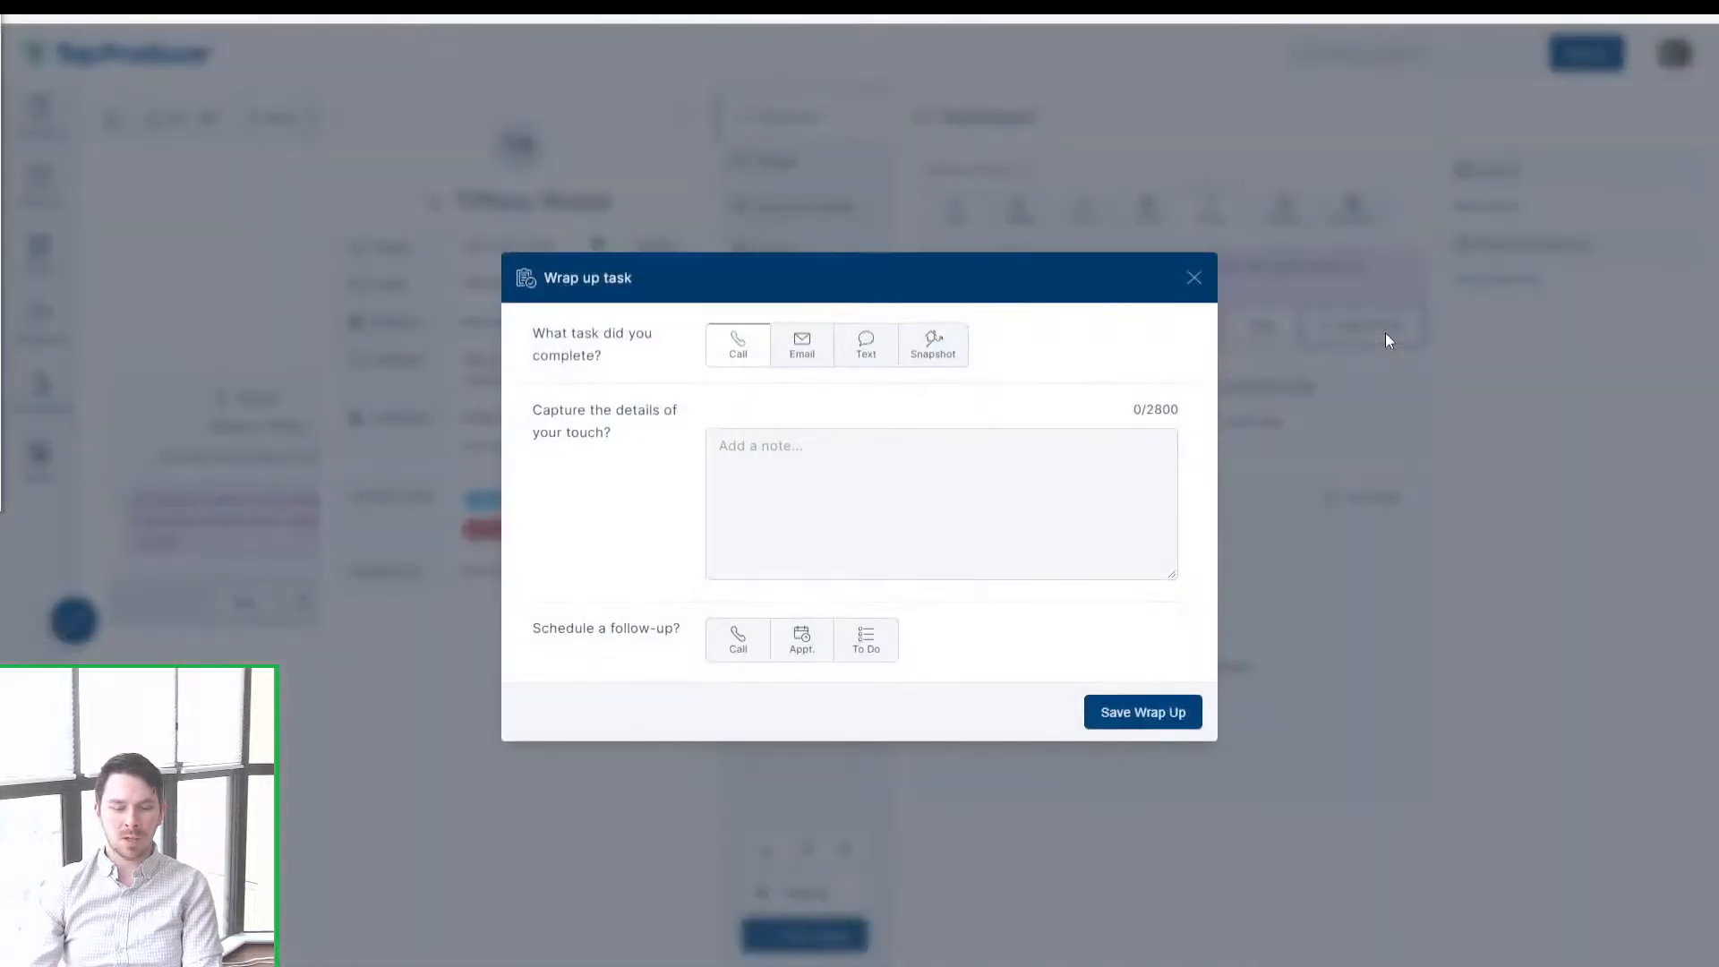
{"action": "left_click", "coordinate": [801, 344]}
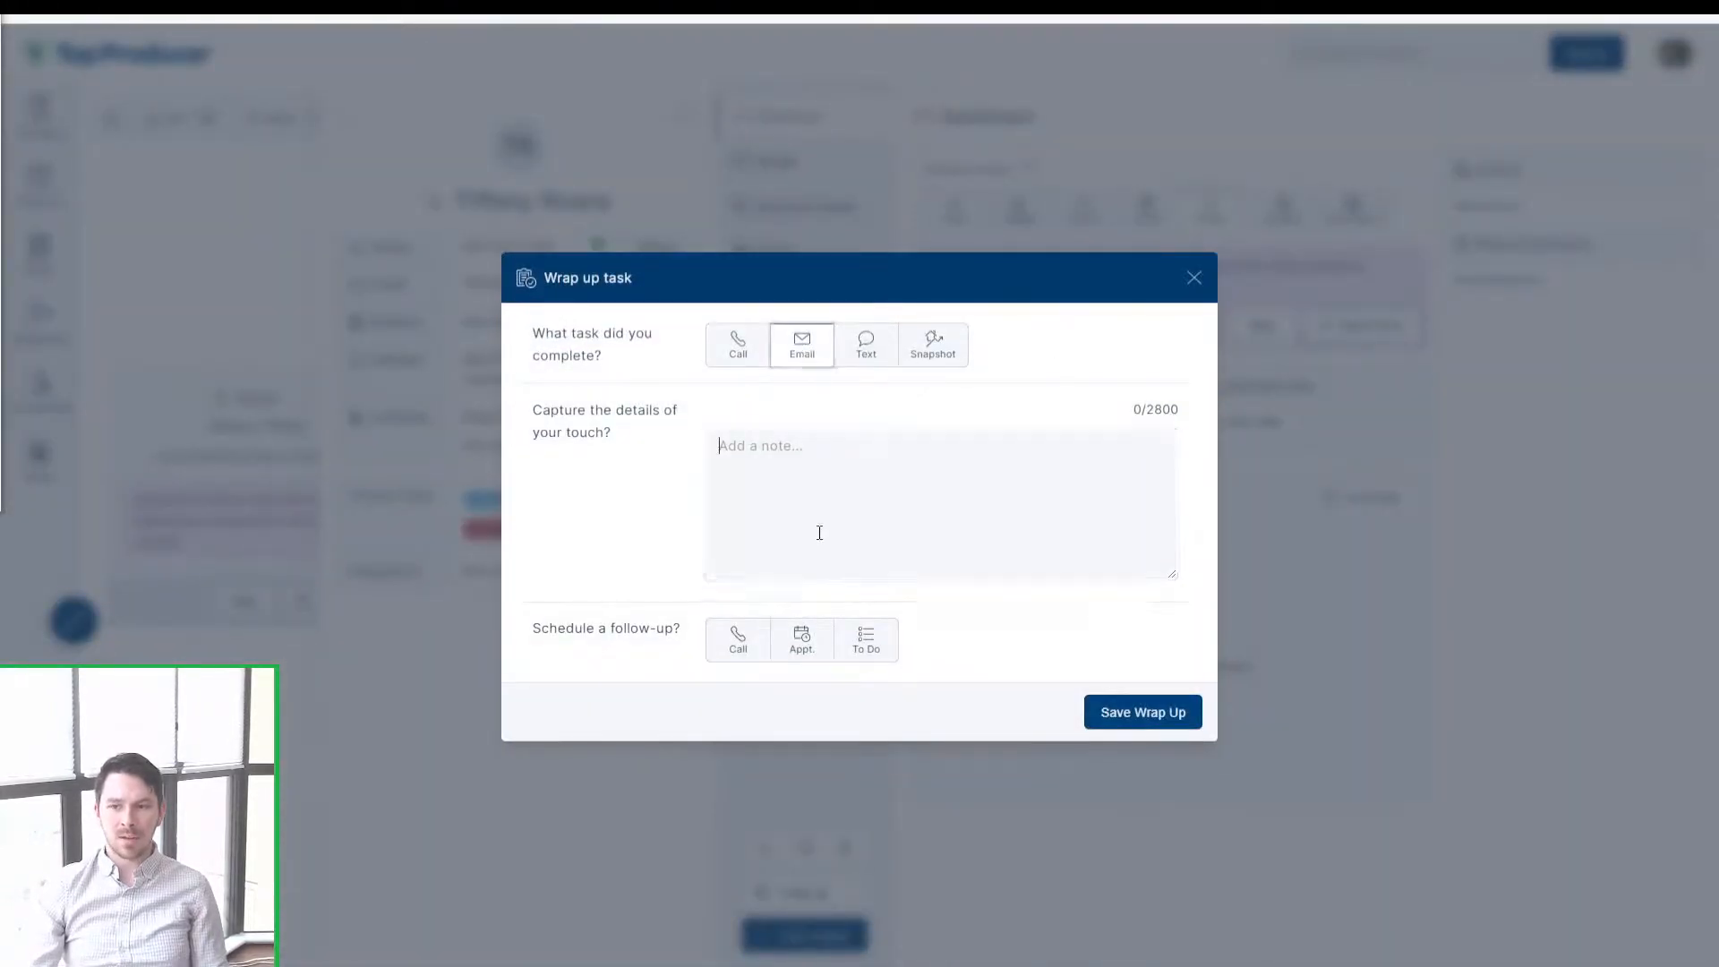
{"action": "left_click", "coordinate": [813, 526]}
{"action": "type", "text": "sent "}
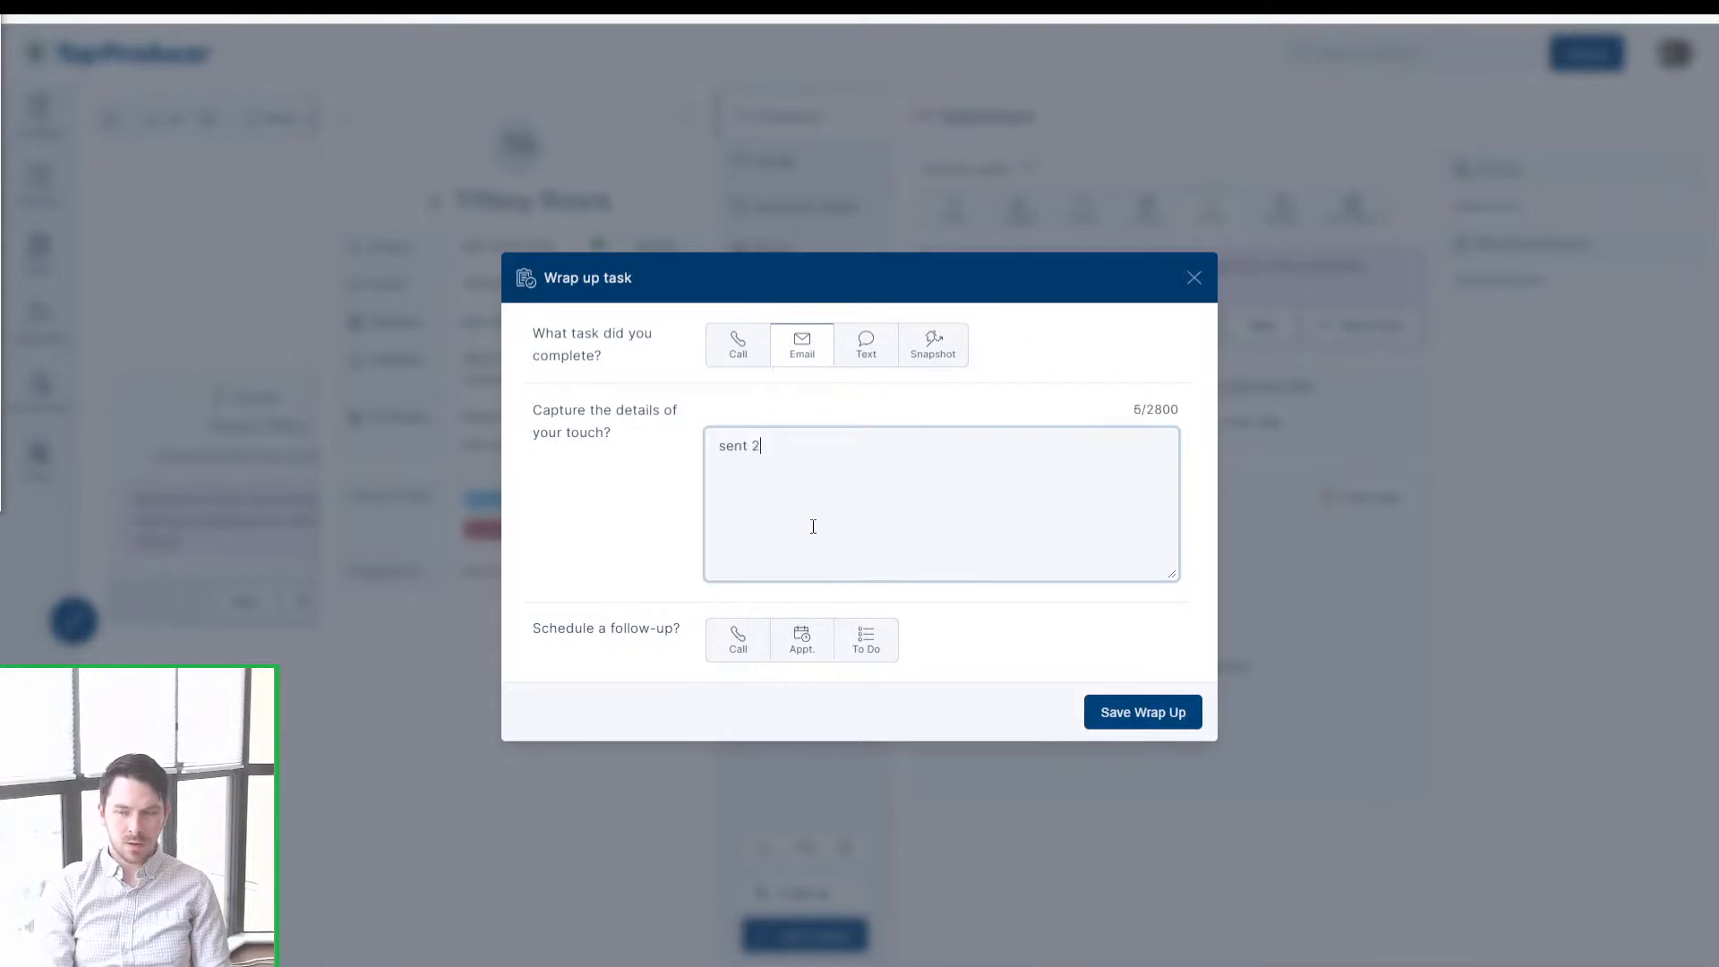
{"action": "type", "text": "2 week follow-up email"}
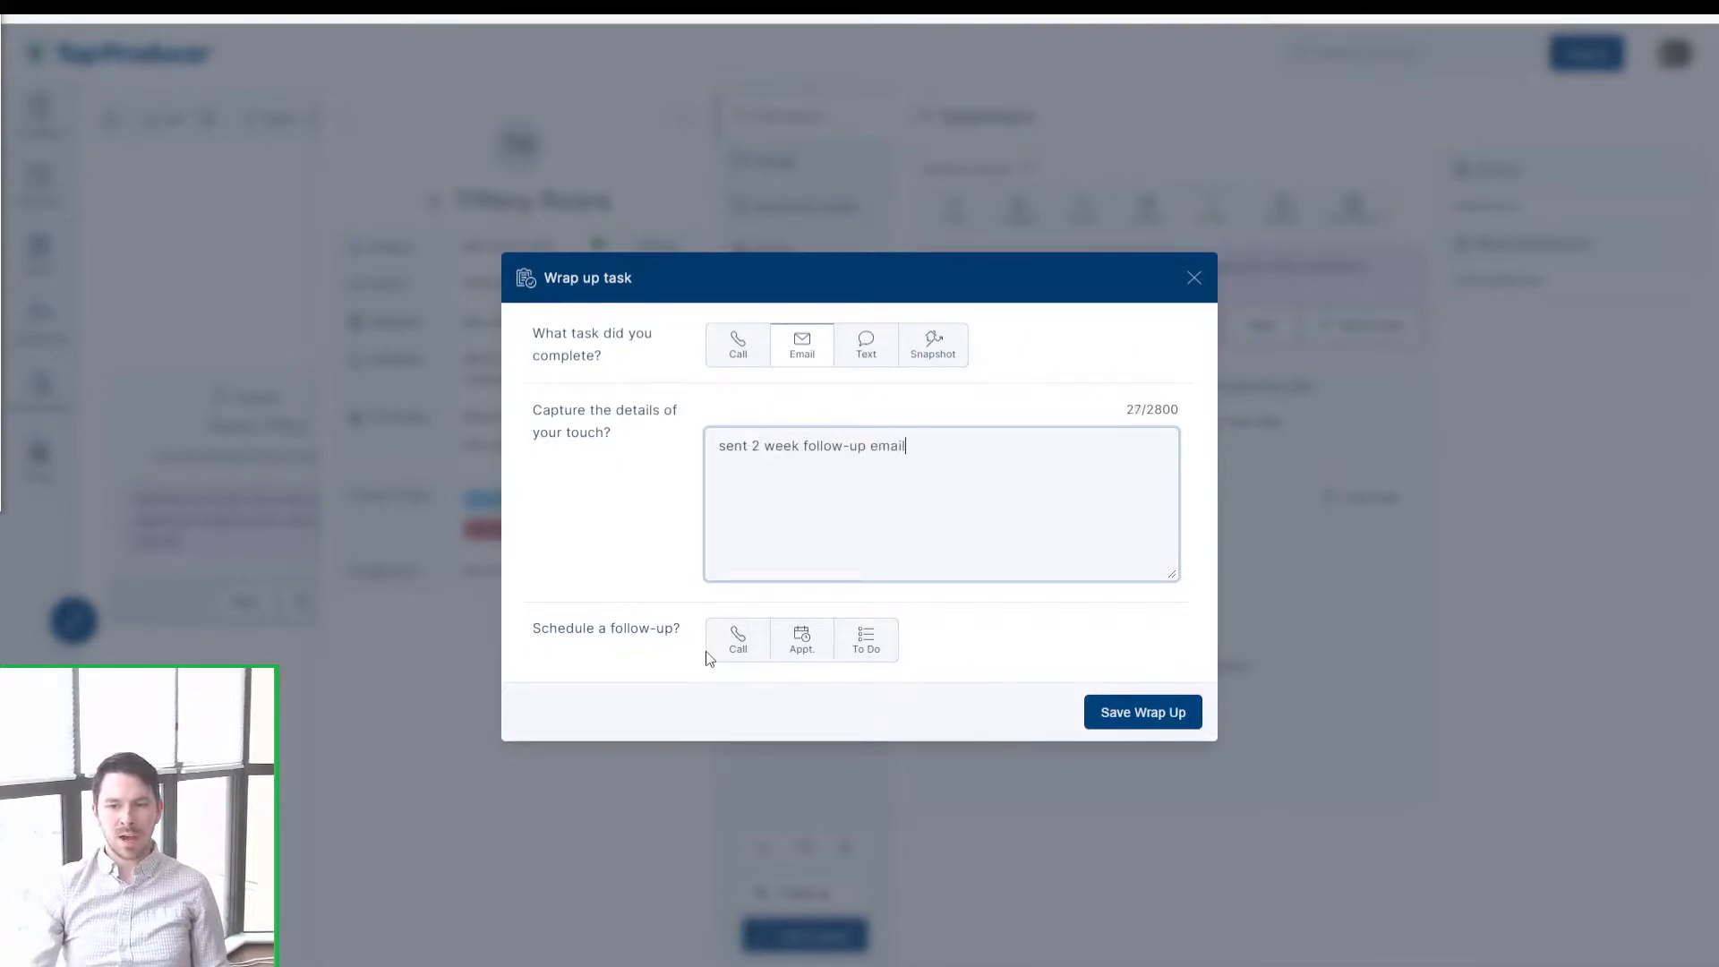
{"action": "left_click", "coordinate": [1155, 722]}
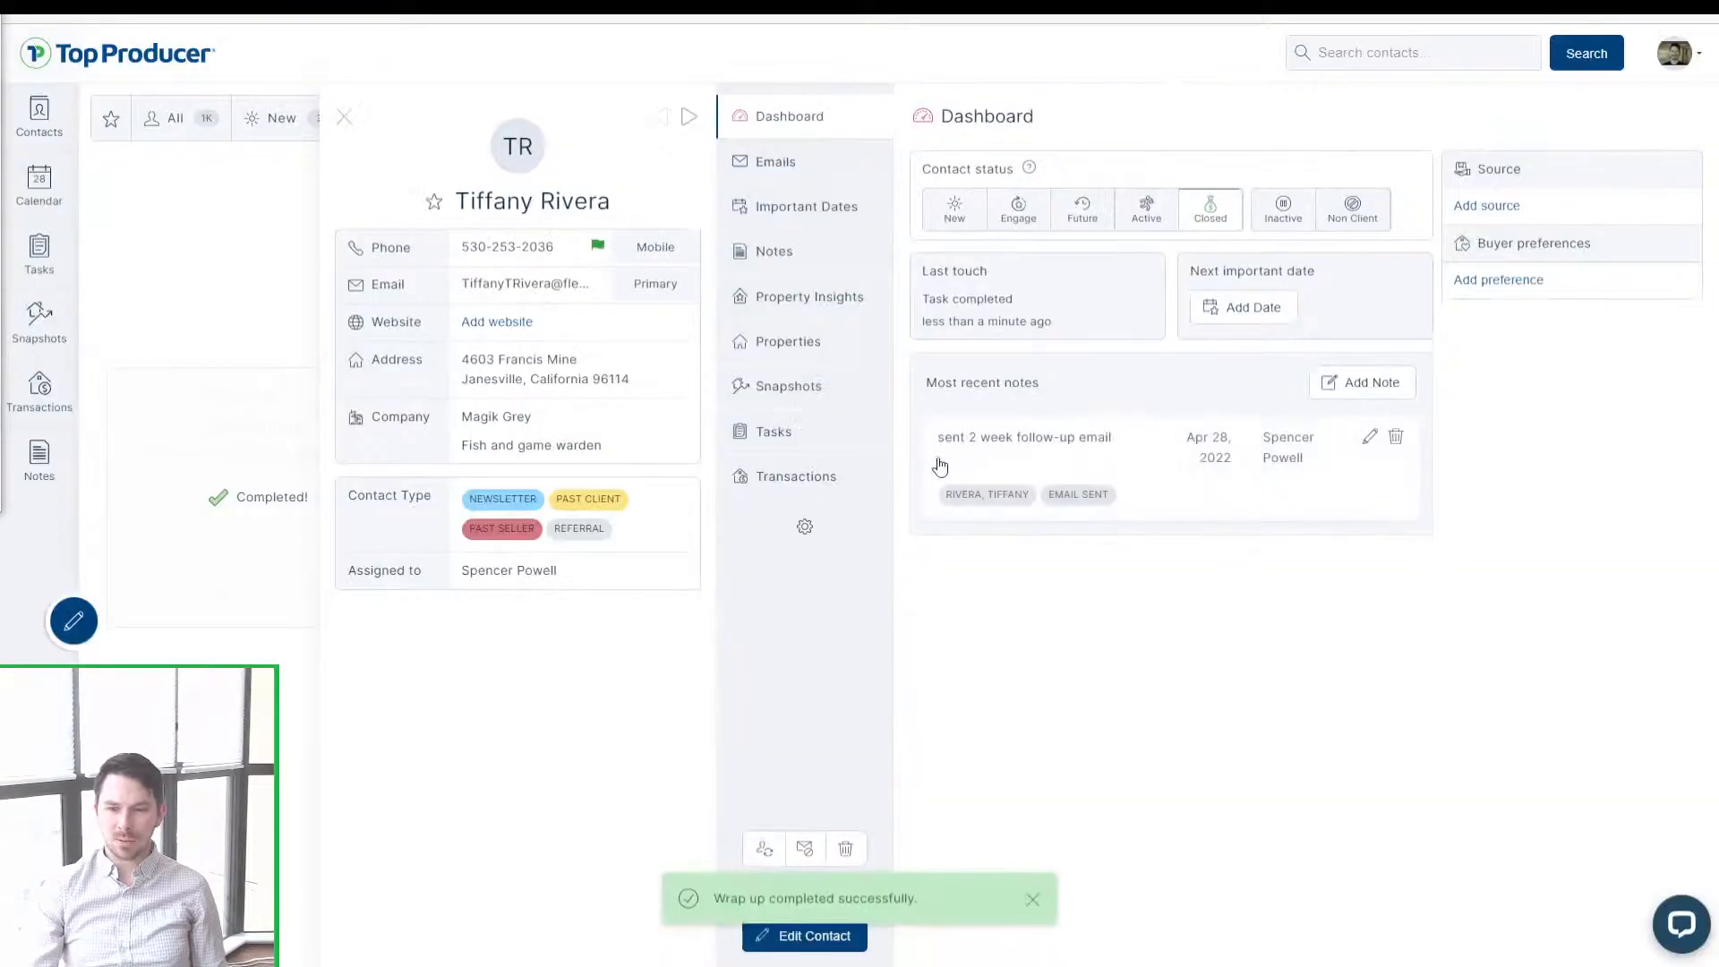
{"action": "left_click", "coordinate": [820, 456]}
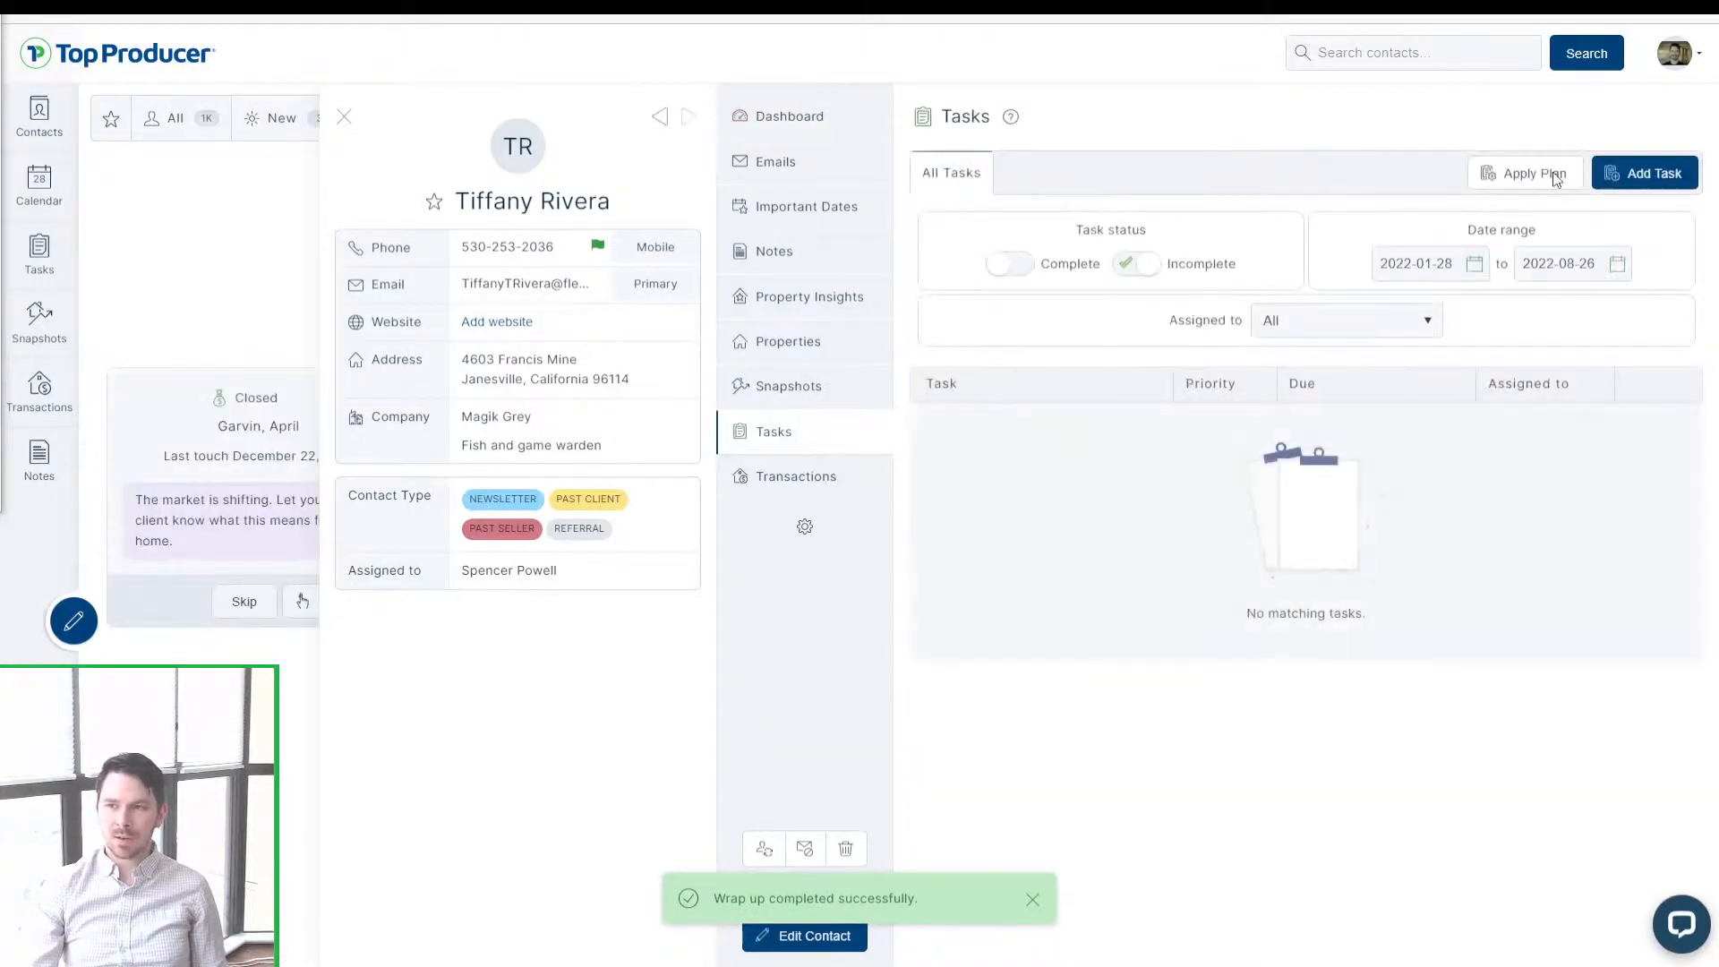
Step: Apply the Past Client - After Sale Follow Up plan starting April 1, 2022, then close the panel
{"action": "left_click", "coordinate": [1554, 174]}
{"action": "left_click", "coordinate": [994, 458]}
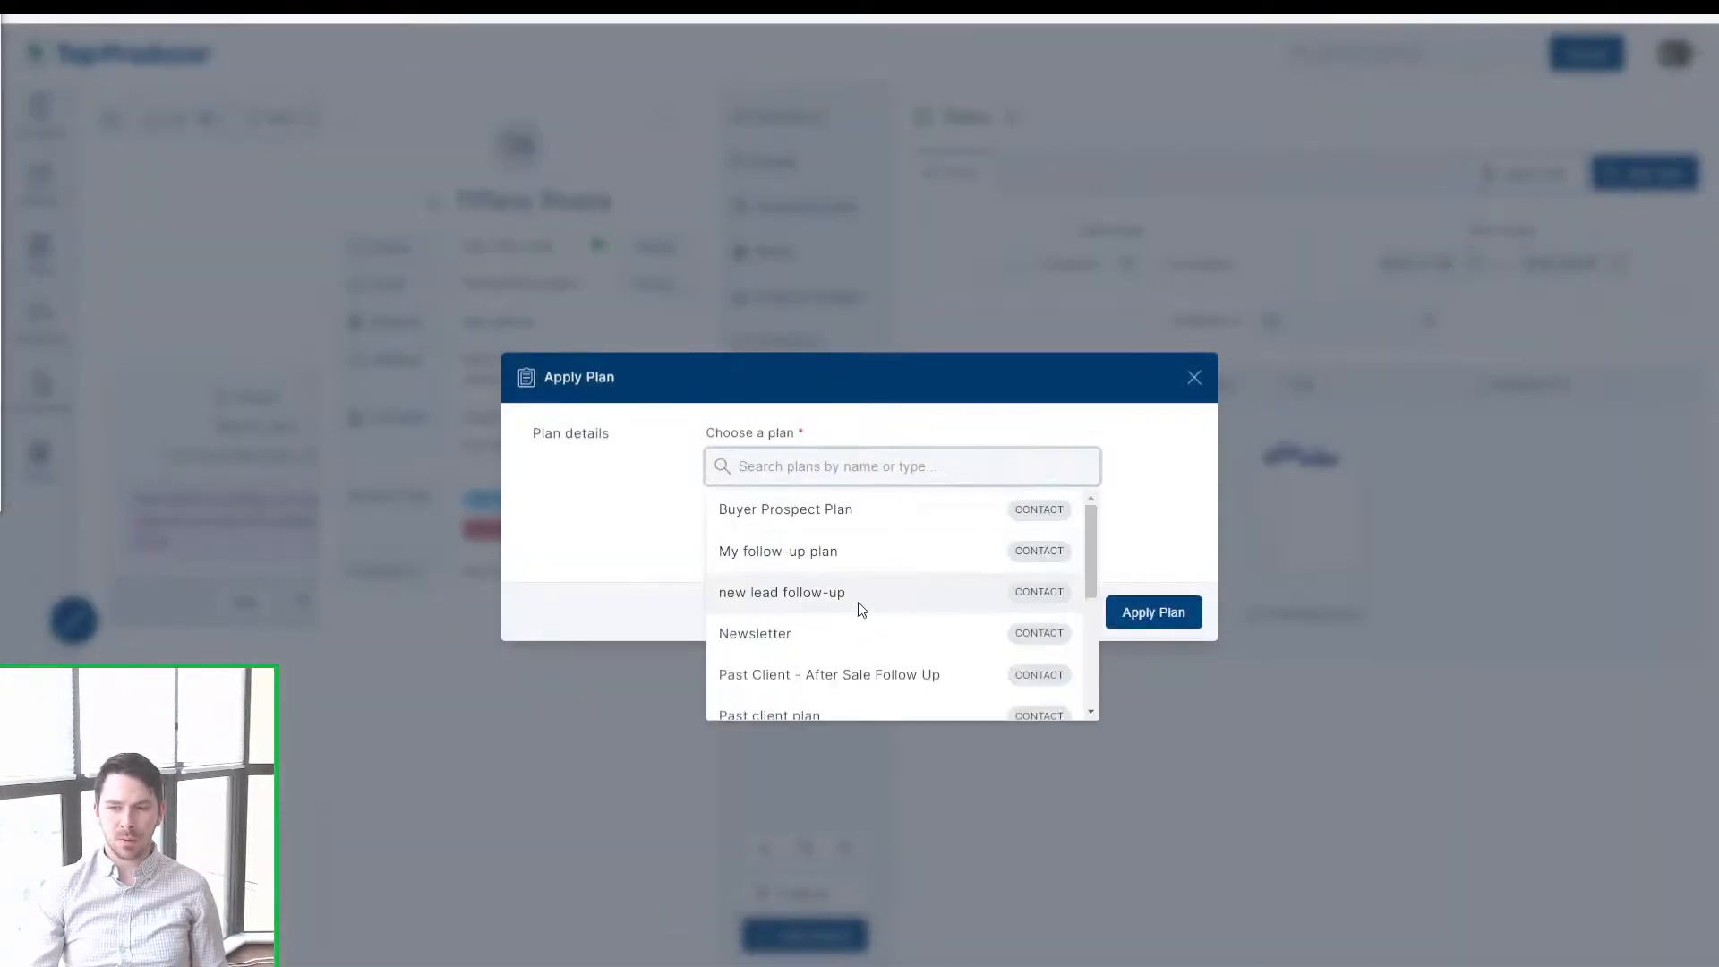
{"action": "scroll", "coordinate": [803, 662], "scroll_direction": "down", "scroll_amount": 1}
{"action": "left_click", "coordinate": [824, 639]}
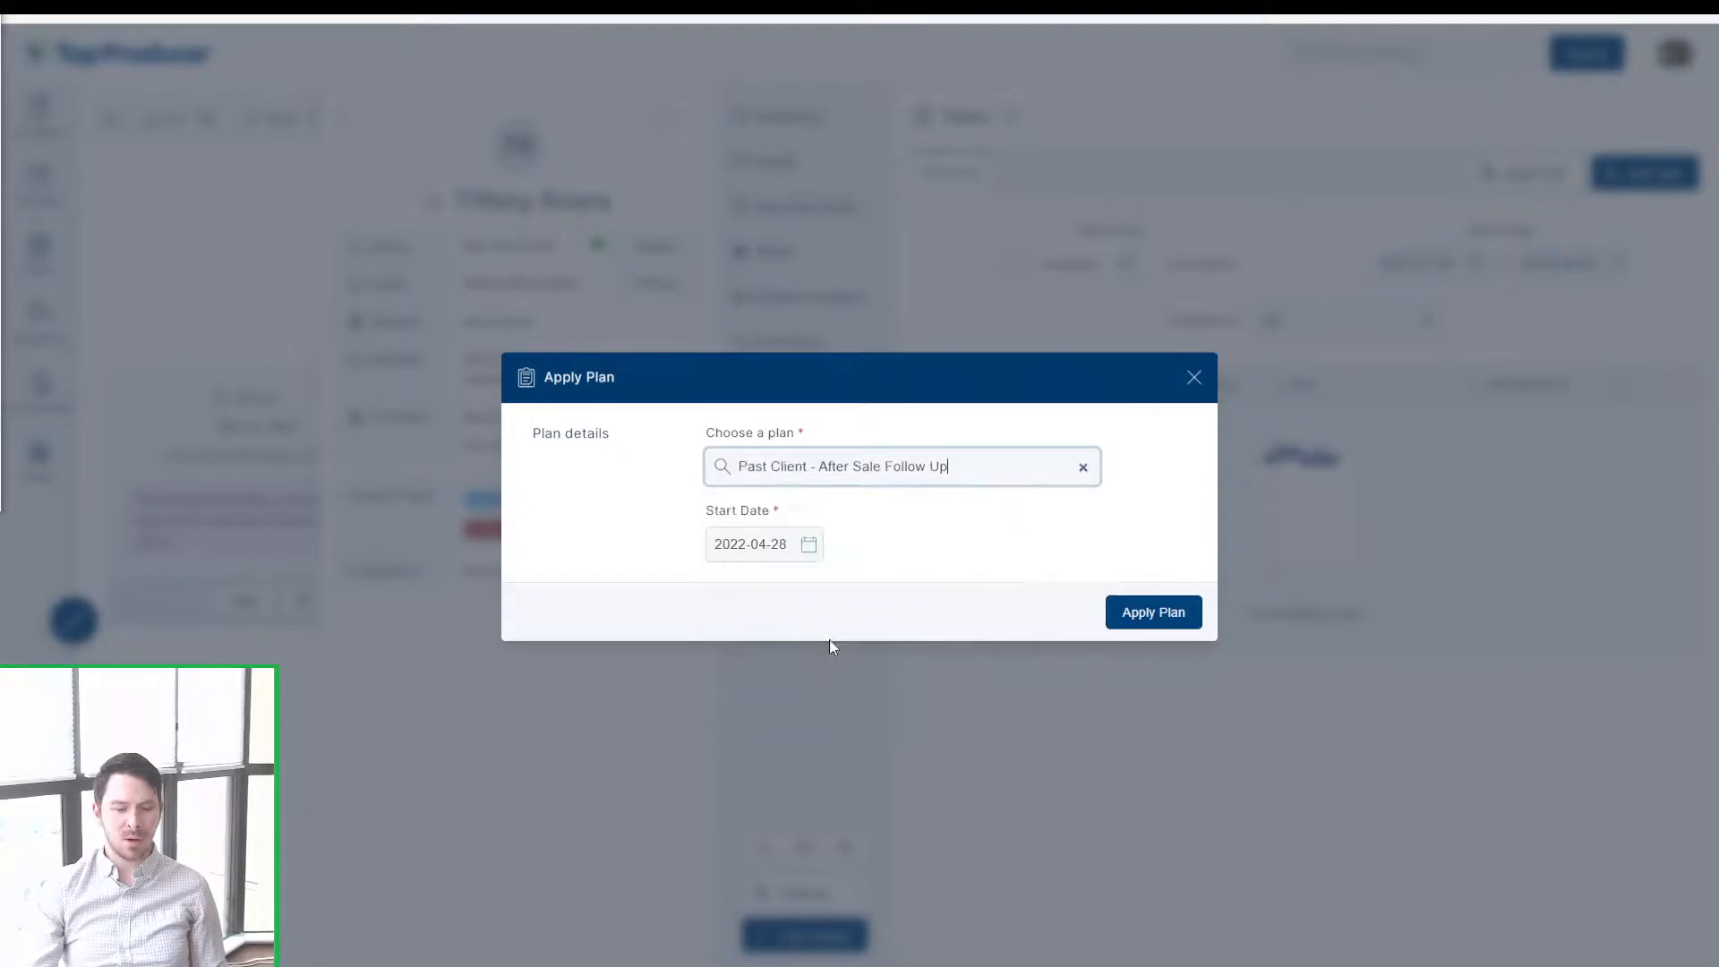
{"action": "left_click", "coordinate": [779, 665]}
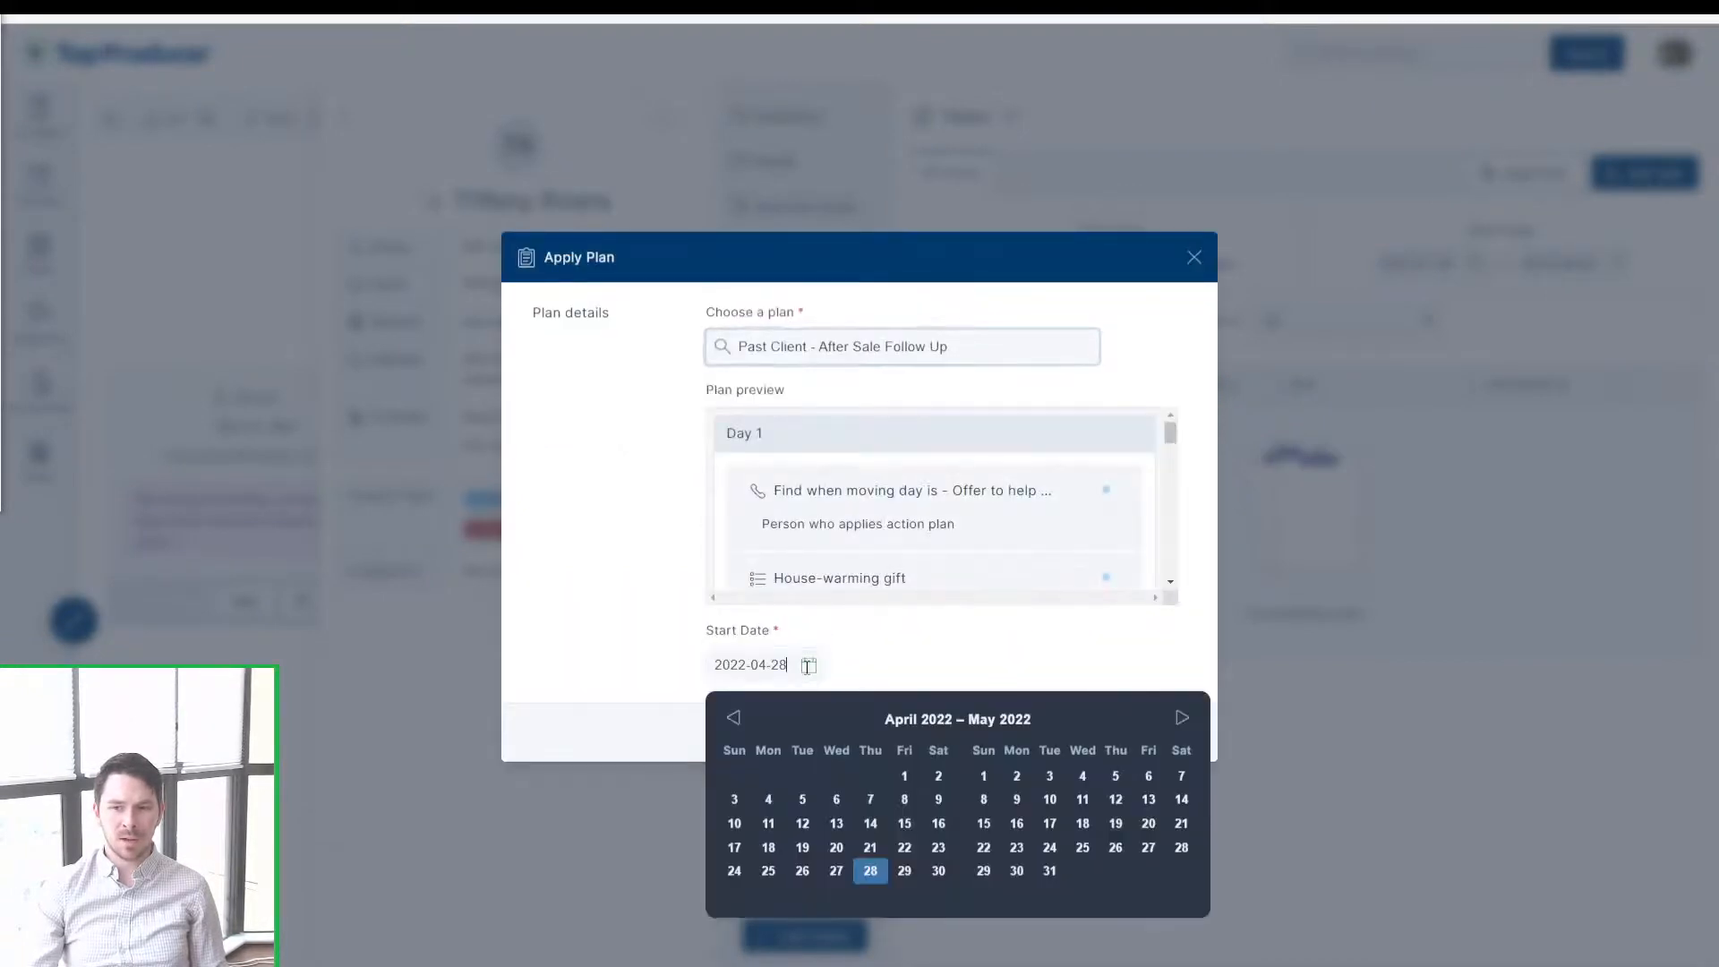
{"action": "left_click", "coordinate": [905, 777]}
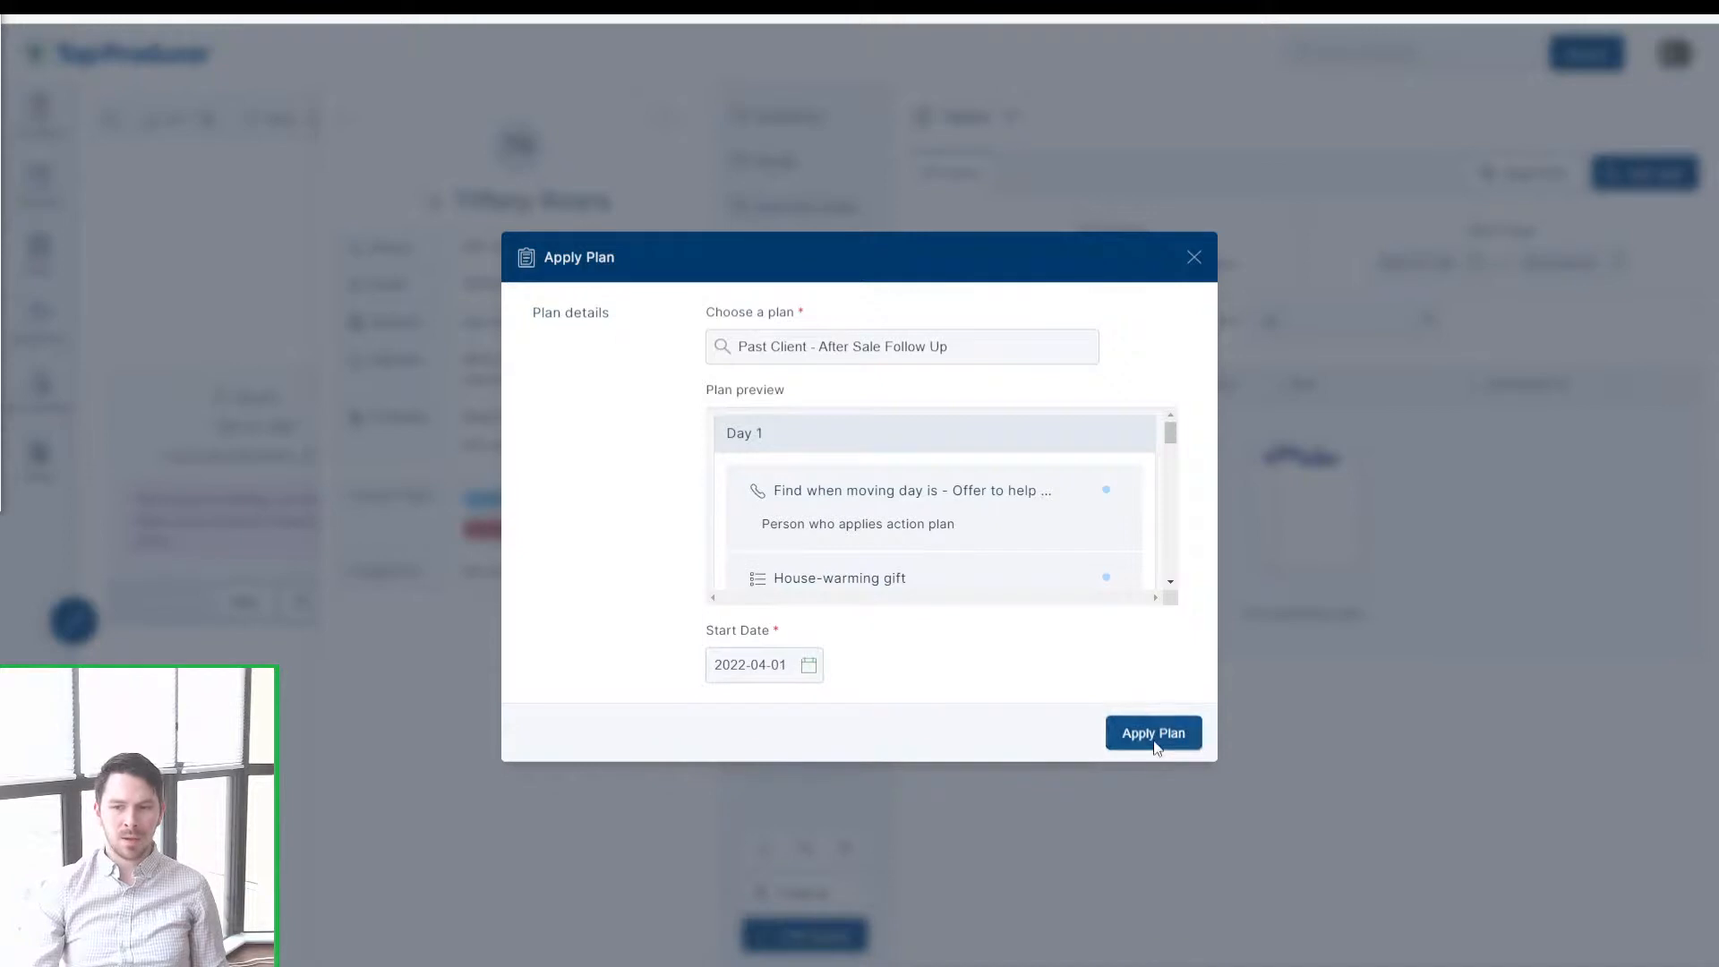
{"action": "left_click", "coordinate": [1153, 741]}
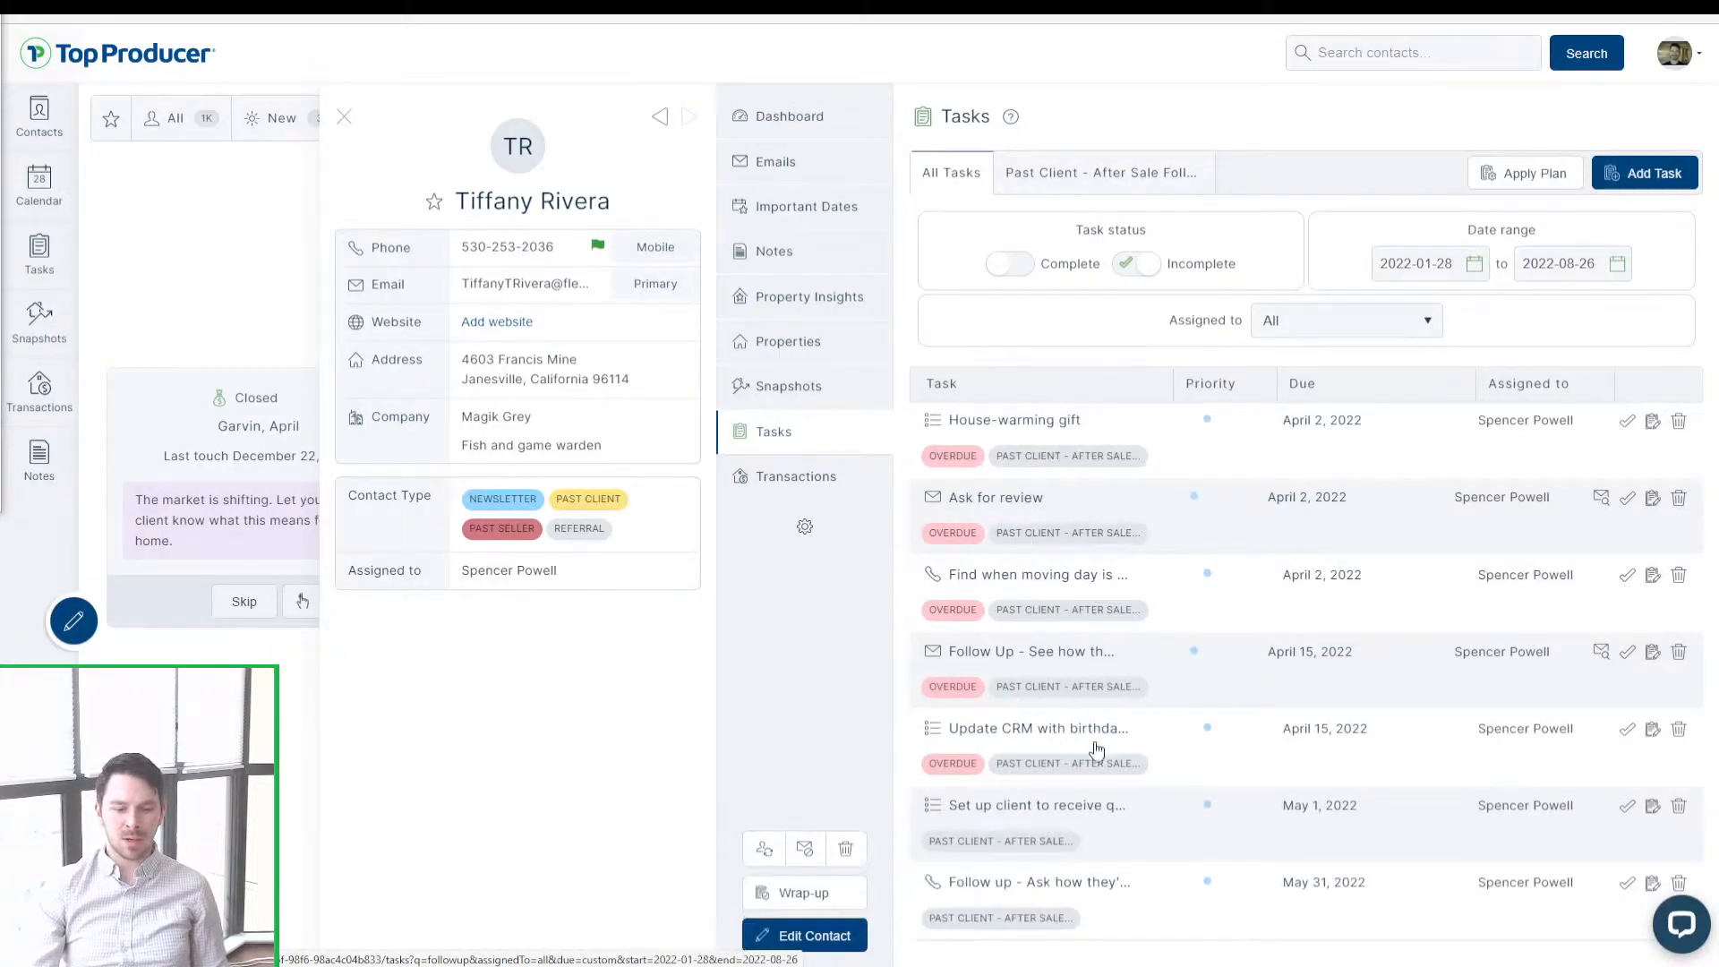
{"action": "left_click", "coordinate": [343, 116]}
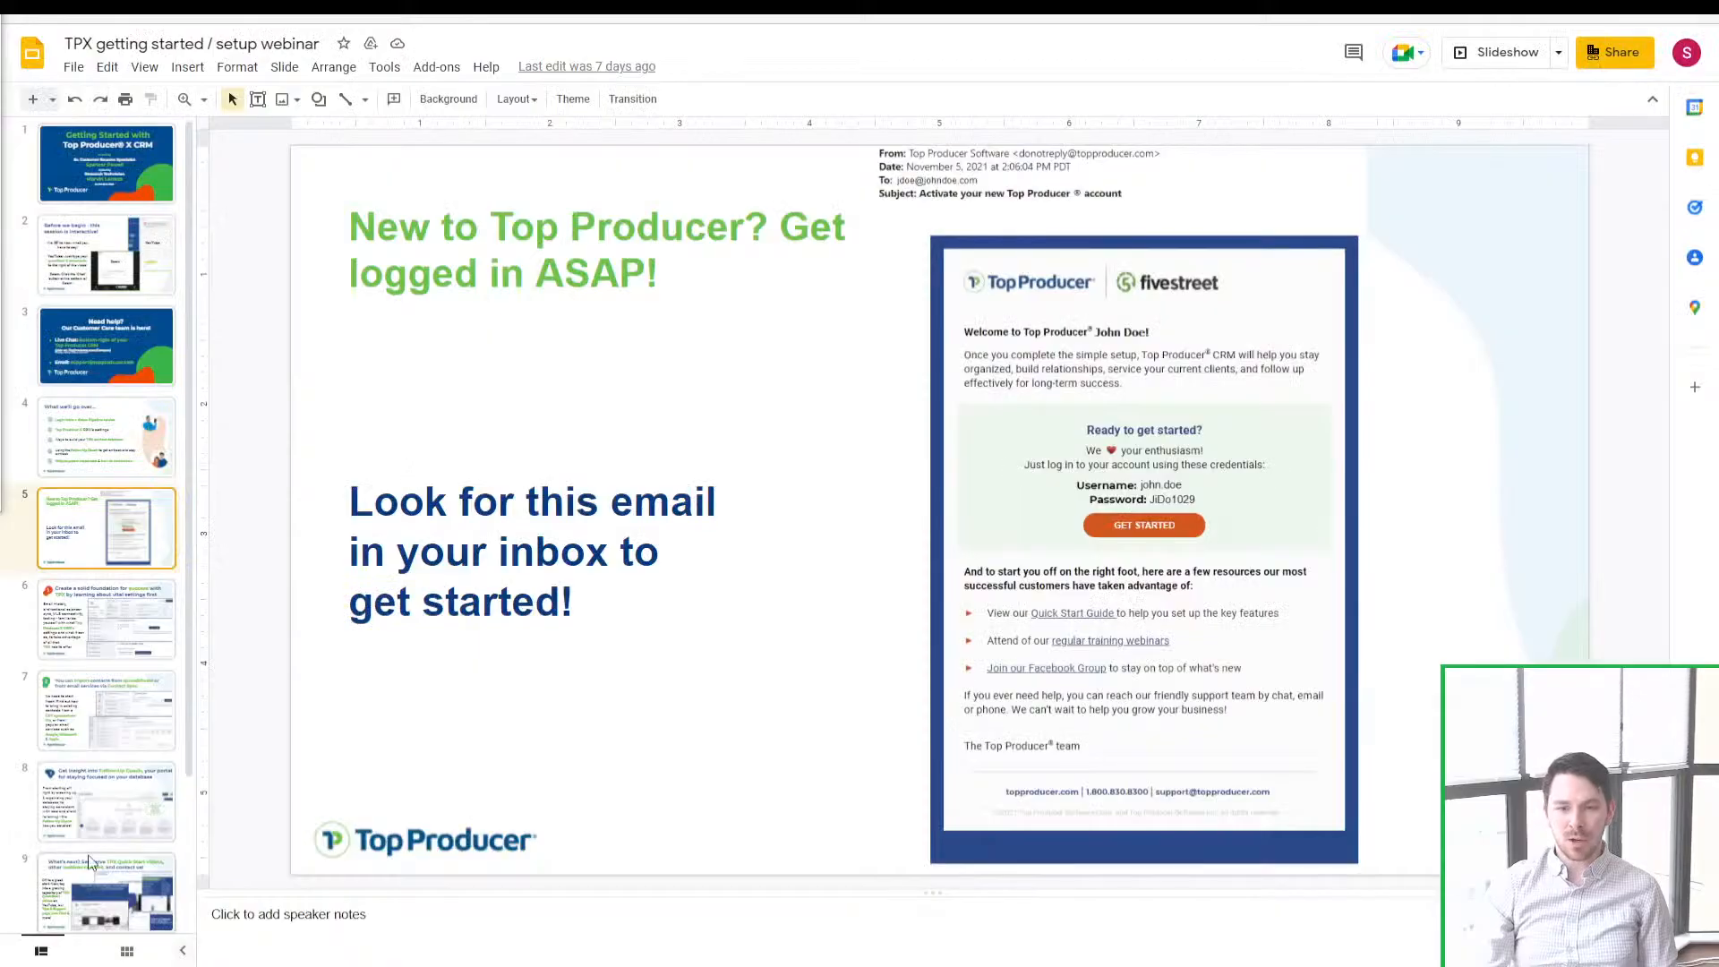
Step: Present the deck from slide 9, advance to the resources slide, and follow the TopProducer.com/Campus link
{"action": "left_click", "coordinate": [141, 886]}
{"action": "left_click", "coordinate": [1503, 59]}
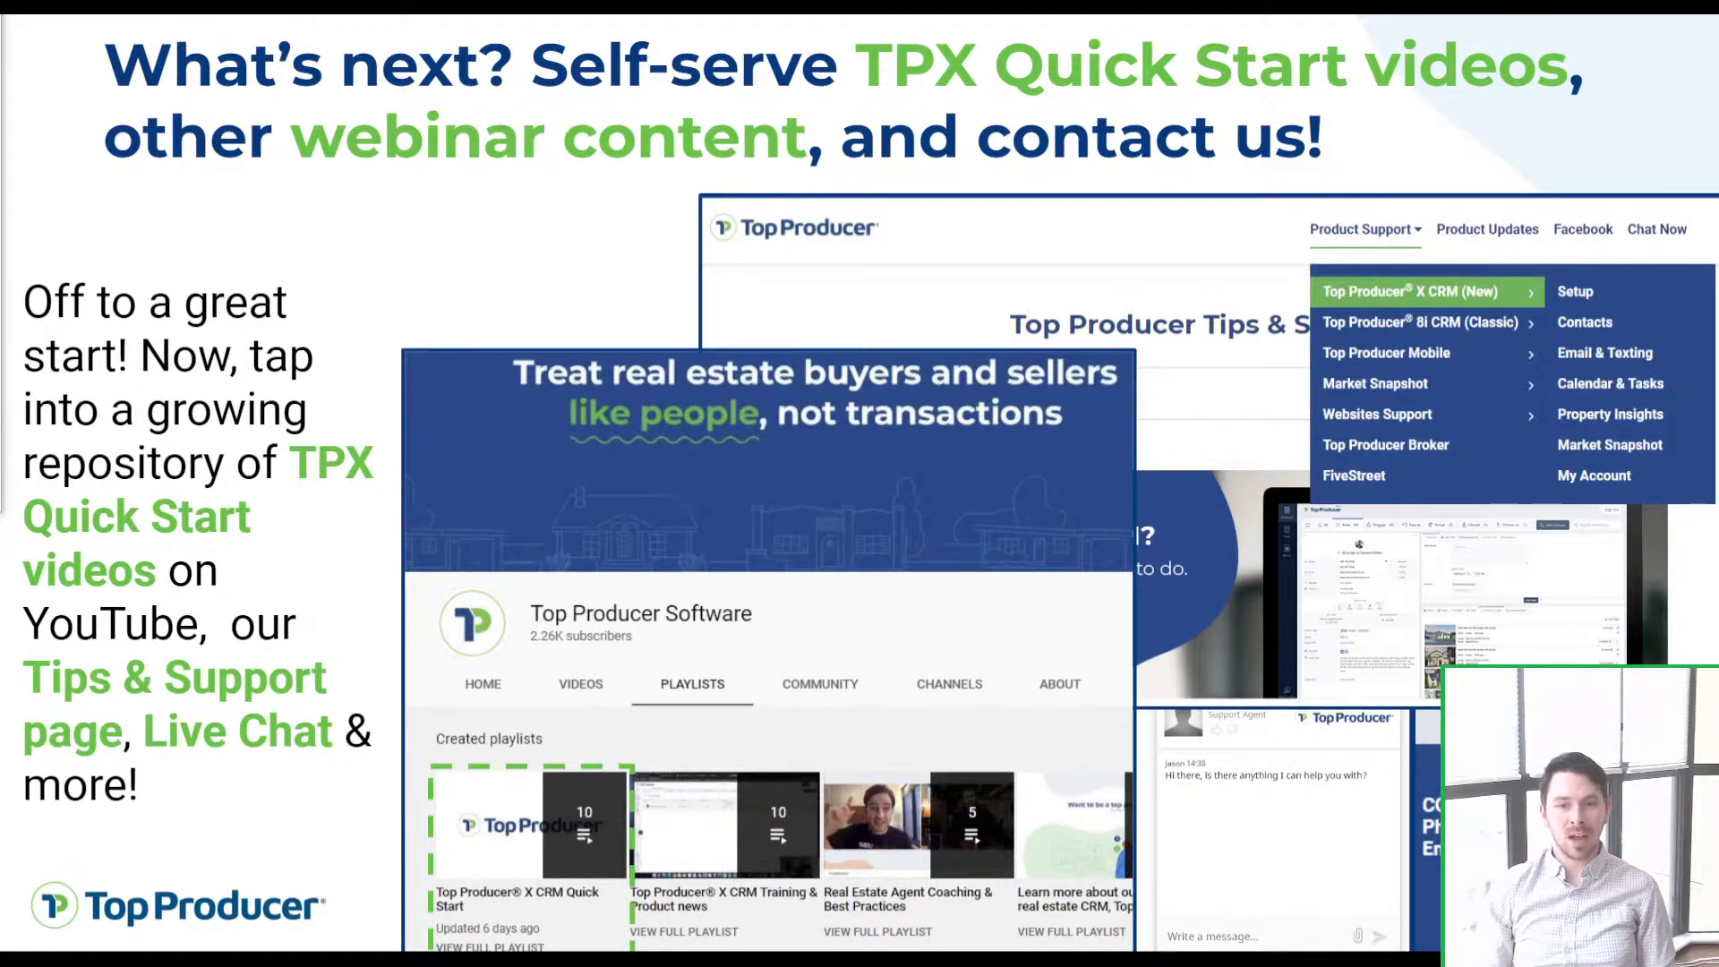
{"action": "key", "text": "Right"}
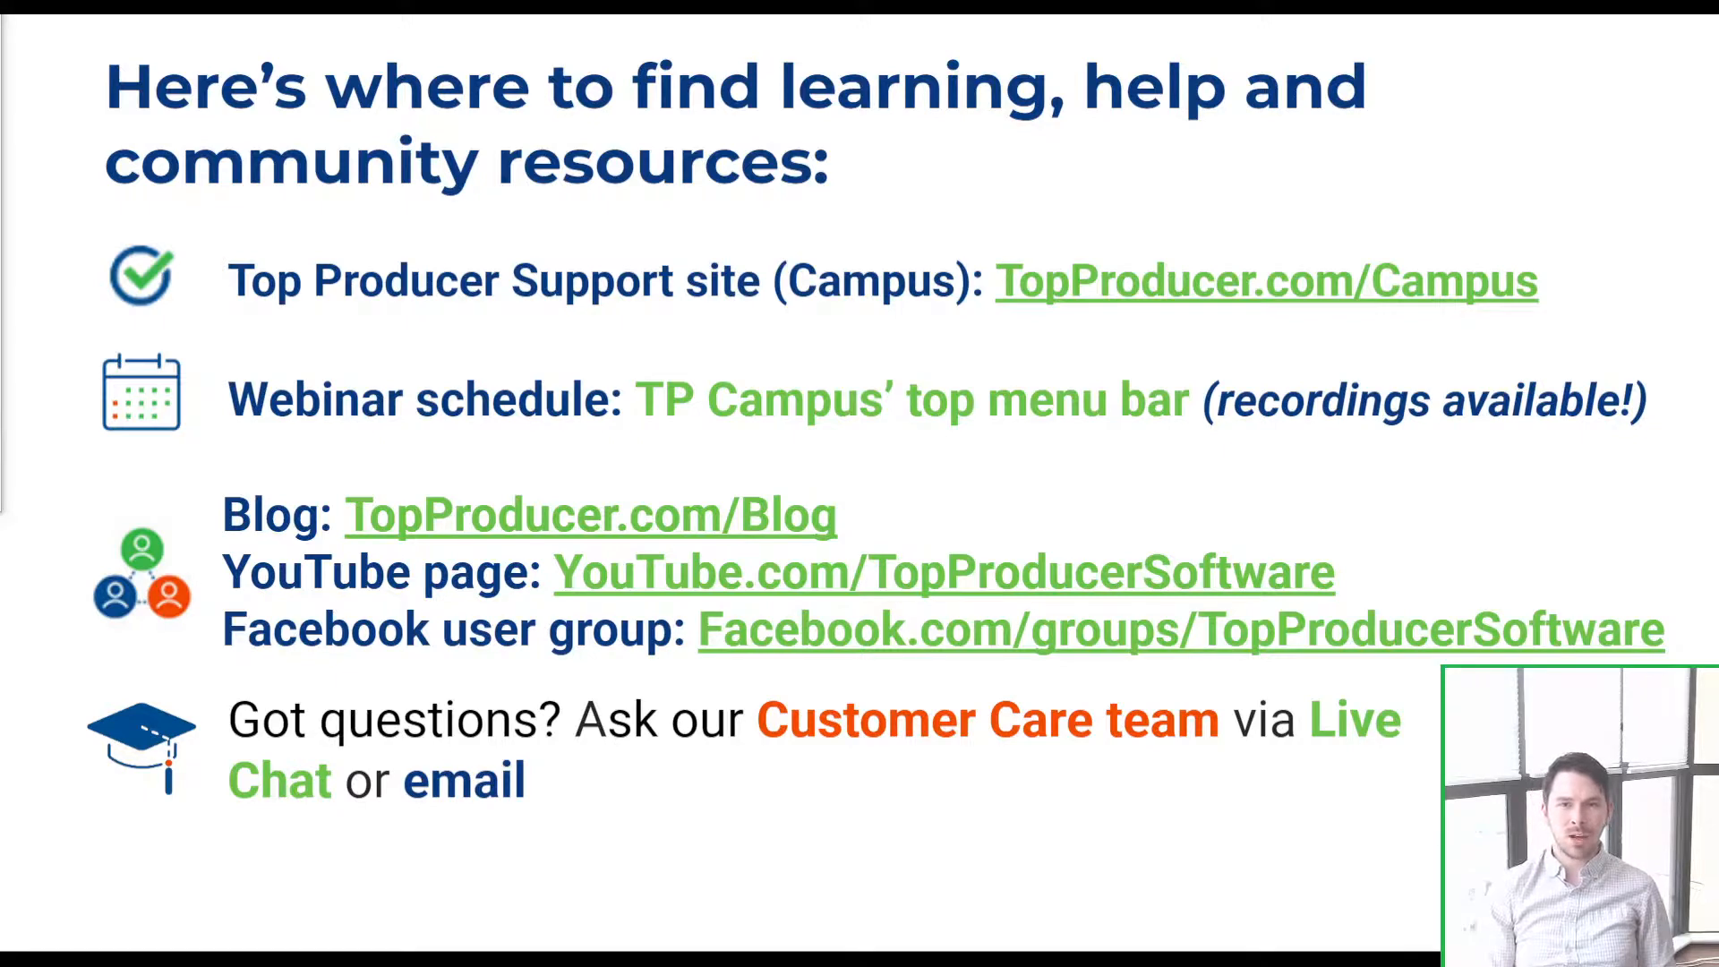
{"action": "left_click", "coordinate": [1463, 281]}
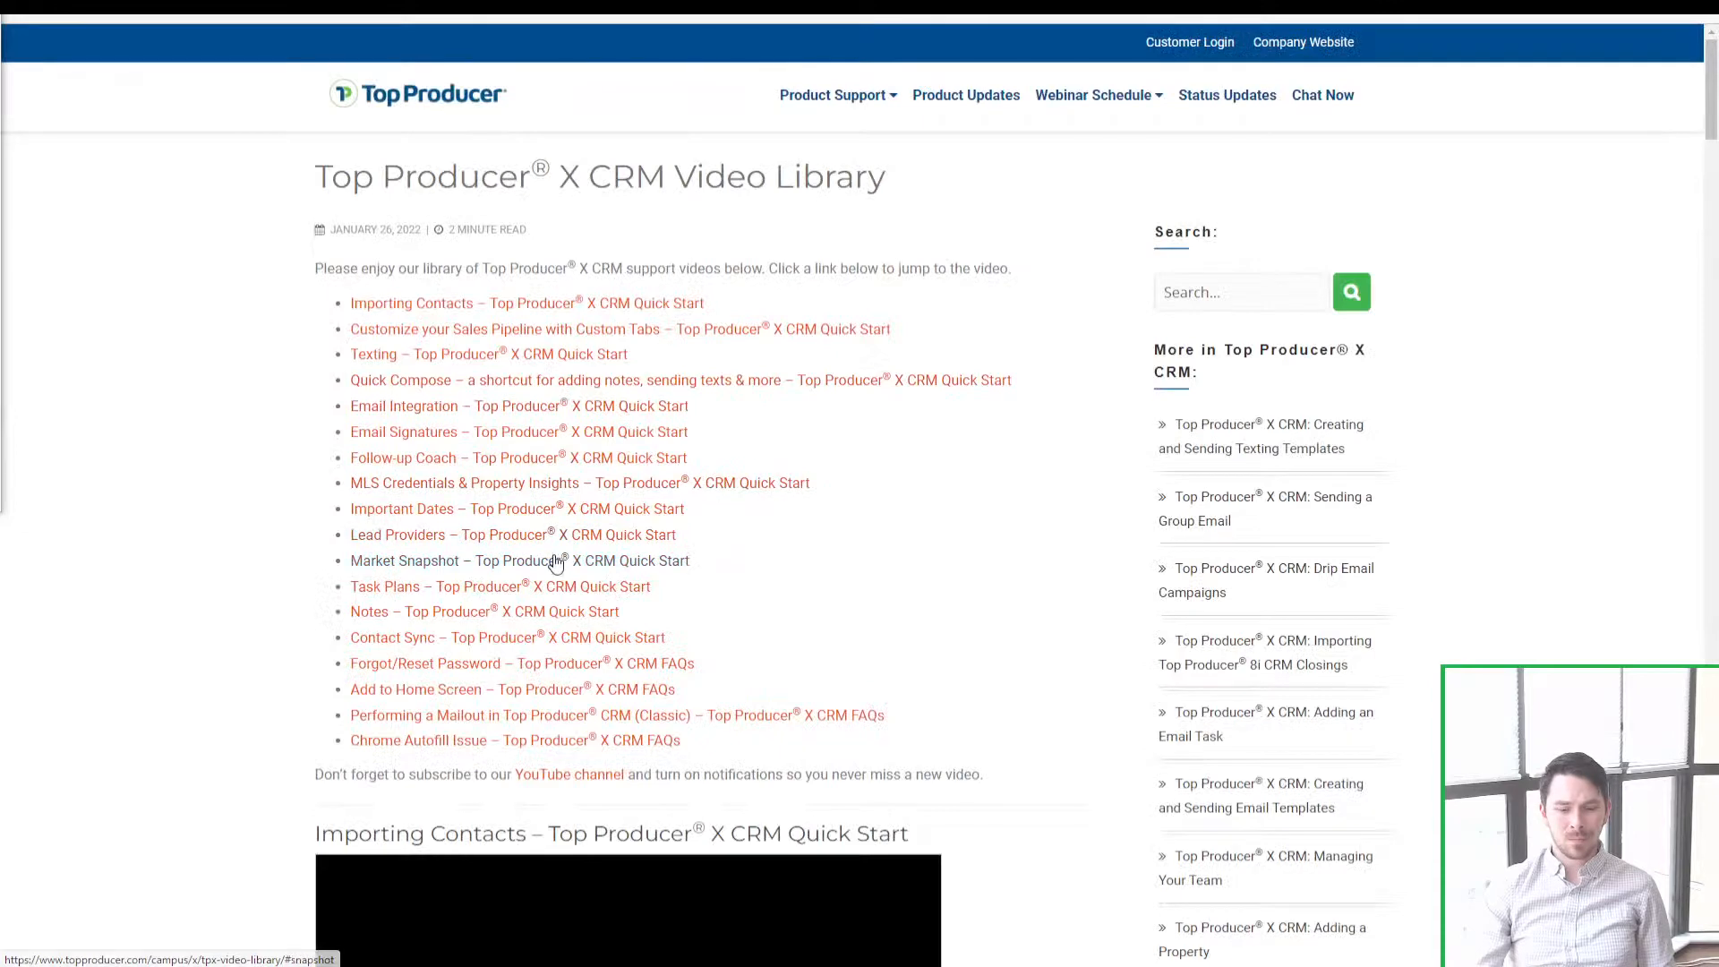
Step: Return to the support home page and open the Webinar Sign Up calendar
{"action": "scroll", "coordinate": [1074, 409], "scroll_direction": "down", "scroll_amount": 3}
{"action": "left_click_drag", "start_coordinate": [1712, 120], "coordinate": [1716, 296]}
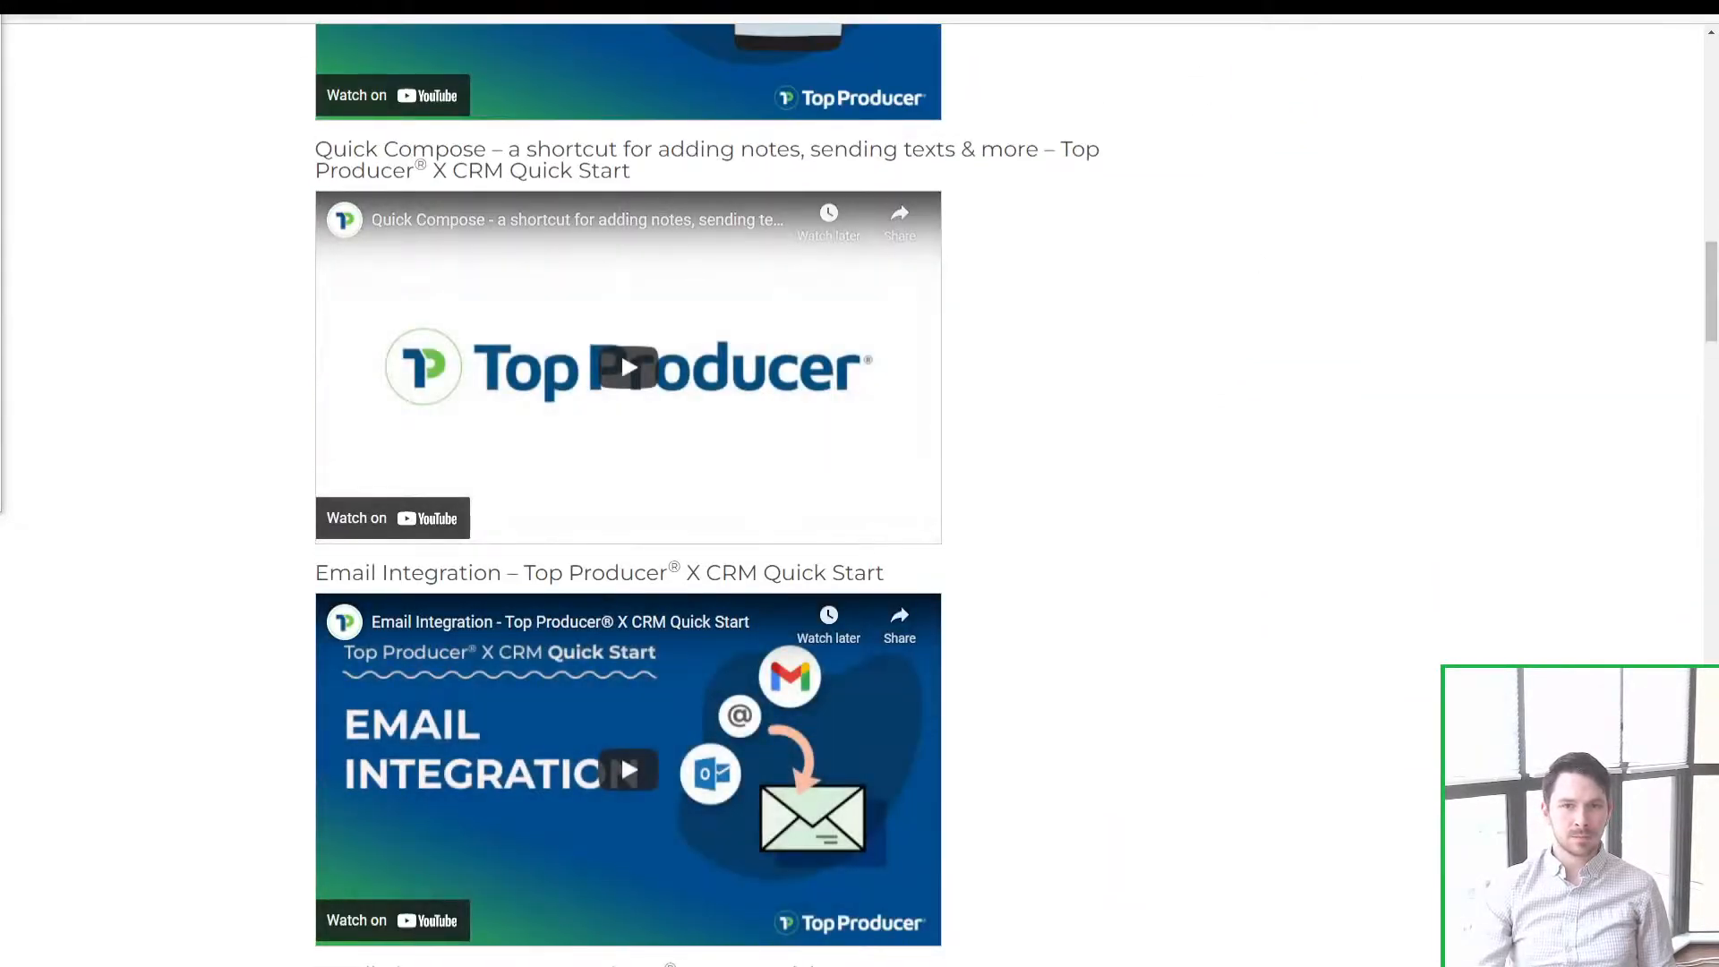
{"action": "left_click", "coordinate": [365, 13]}
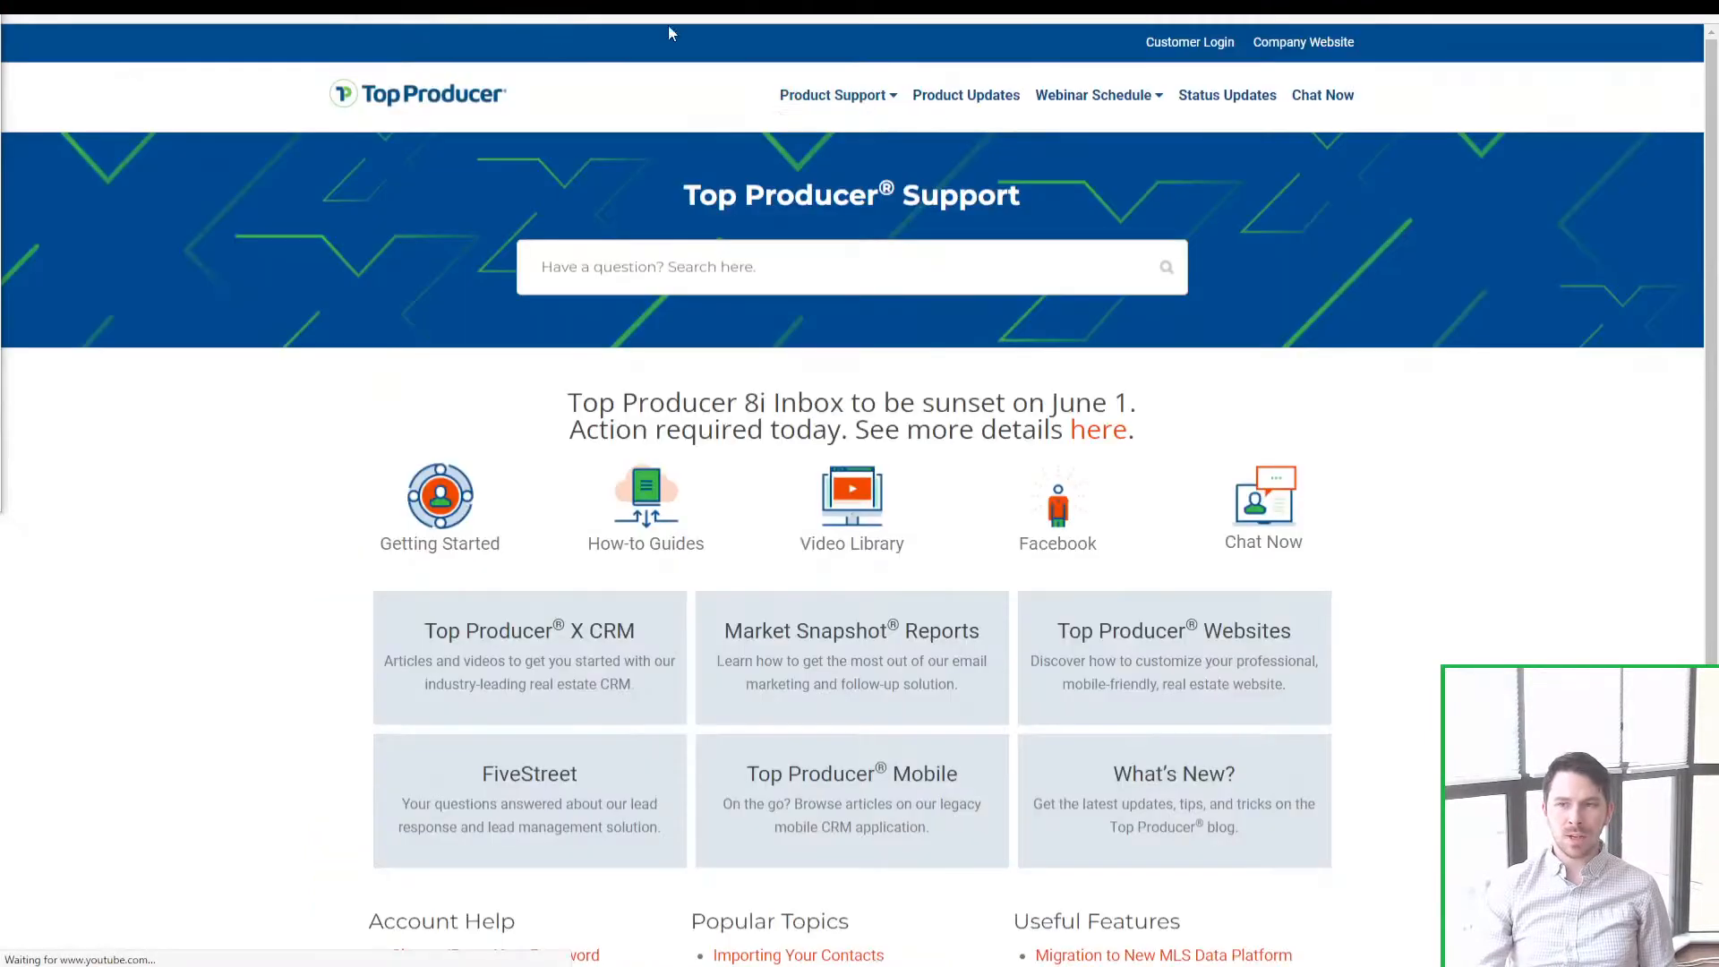
{"action": "left_click", "coordinate": [1076, 109]}
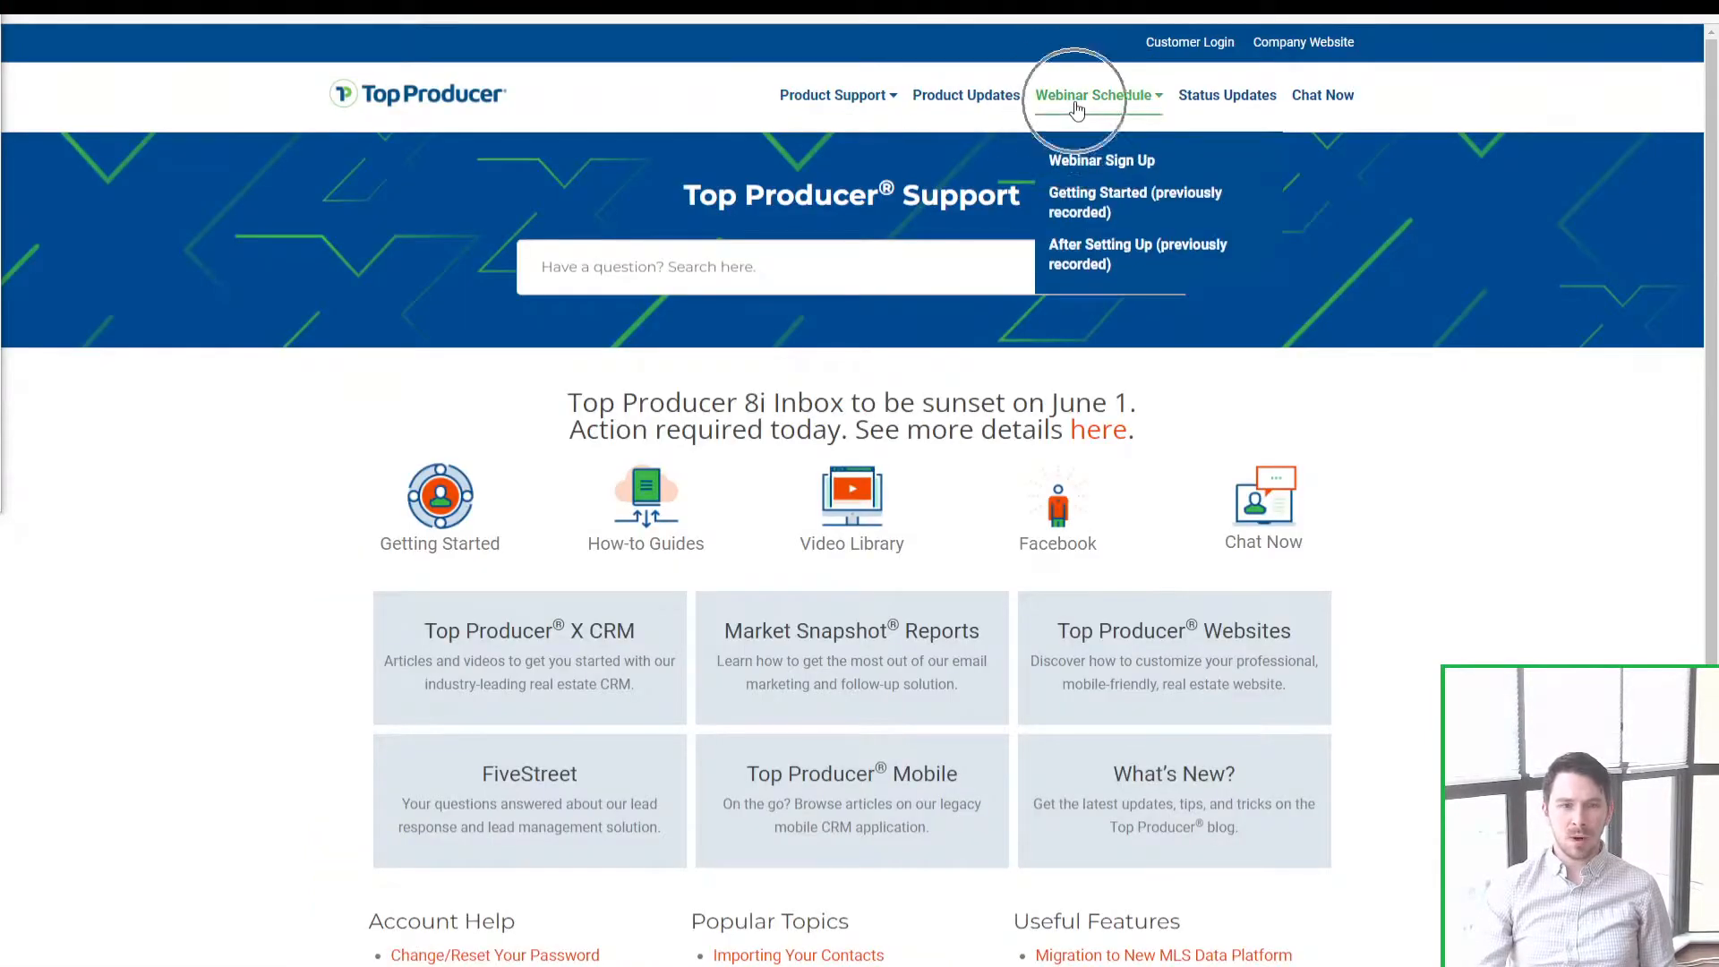
{"action": "left_click", "coordinate": [1083, 165]}
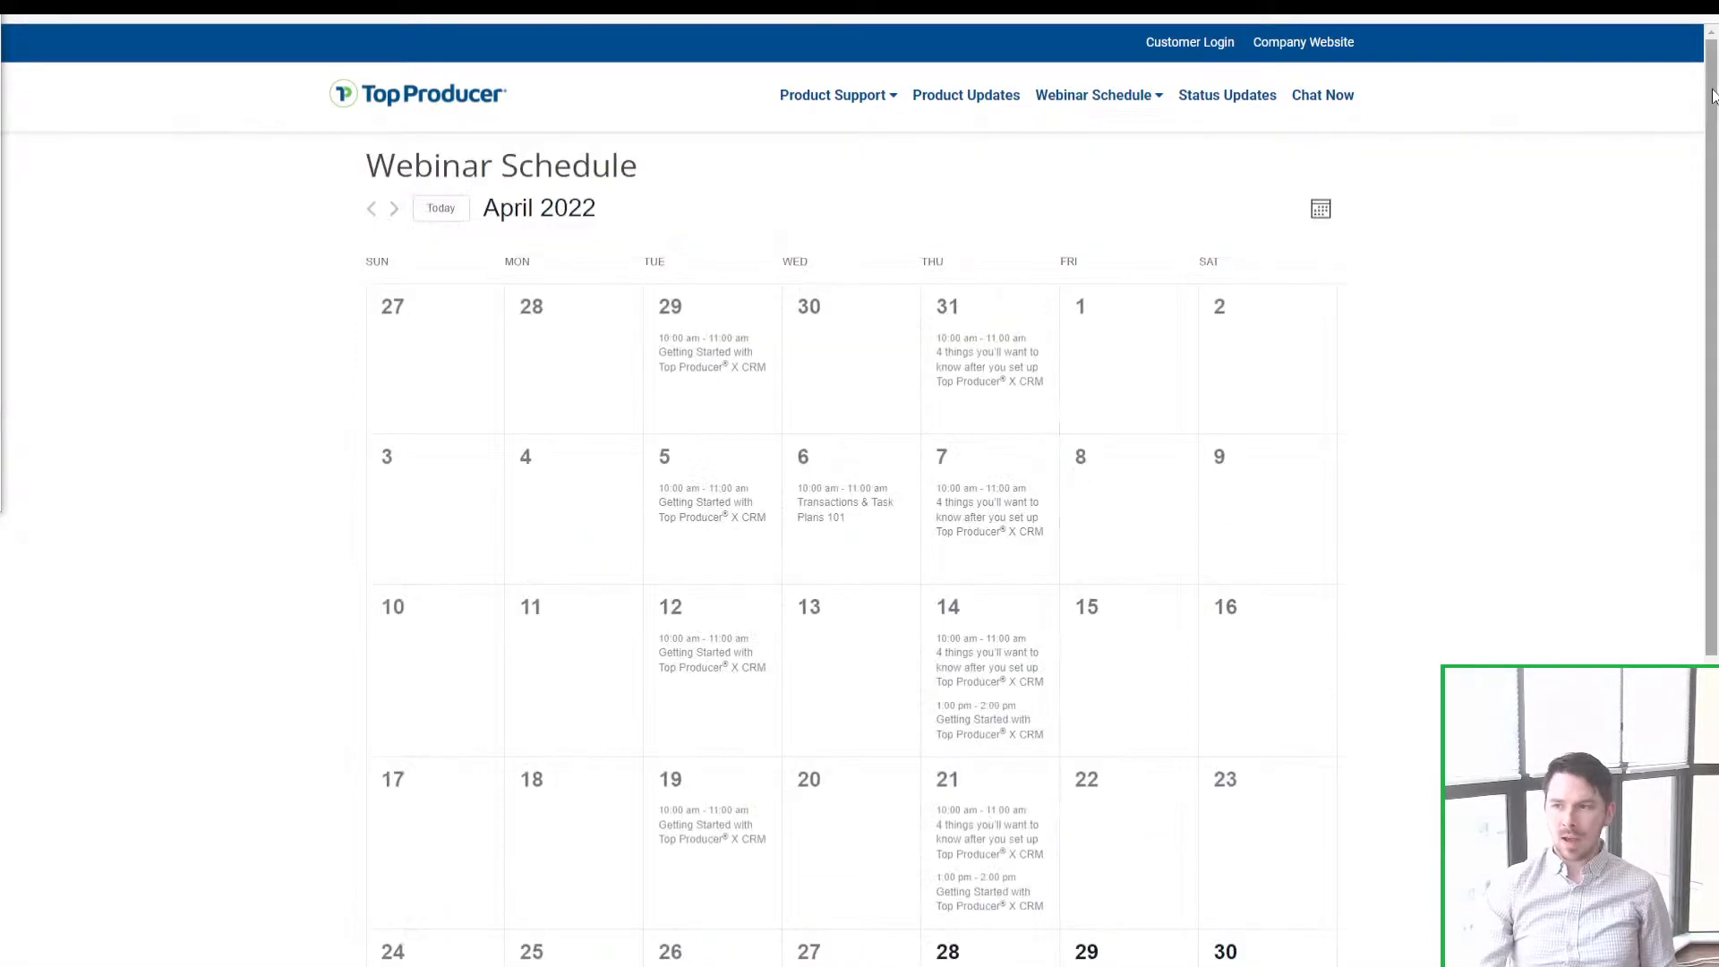
Step: Open the recorded After Setting Up webinar post from Webinar Schedule
{"action": "left_click_drag", "start_coordinate": [1713, 87], "coordinate": [1718, 155]}
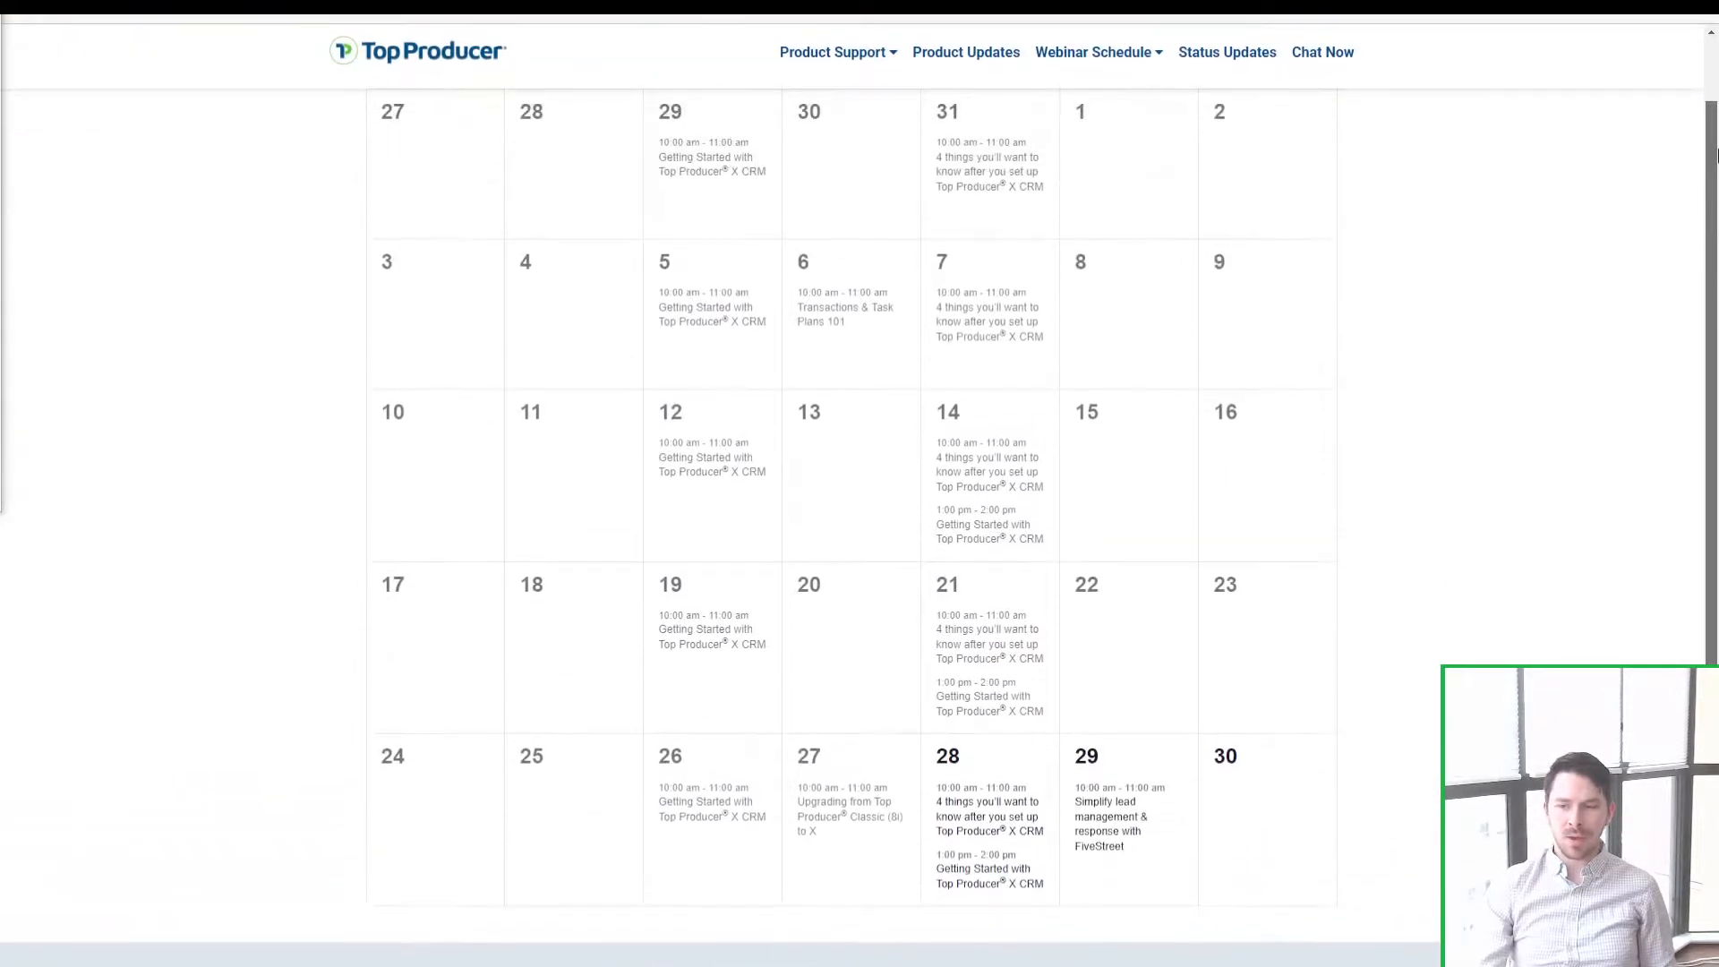
{"action": "scroll", "coordinate": [1109, 162], "scroll_direction": "up", "scroll_amount": 3}
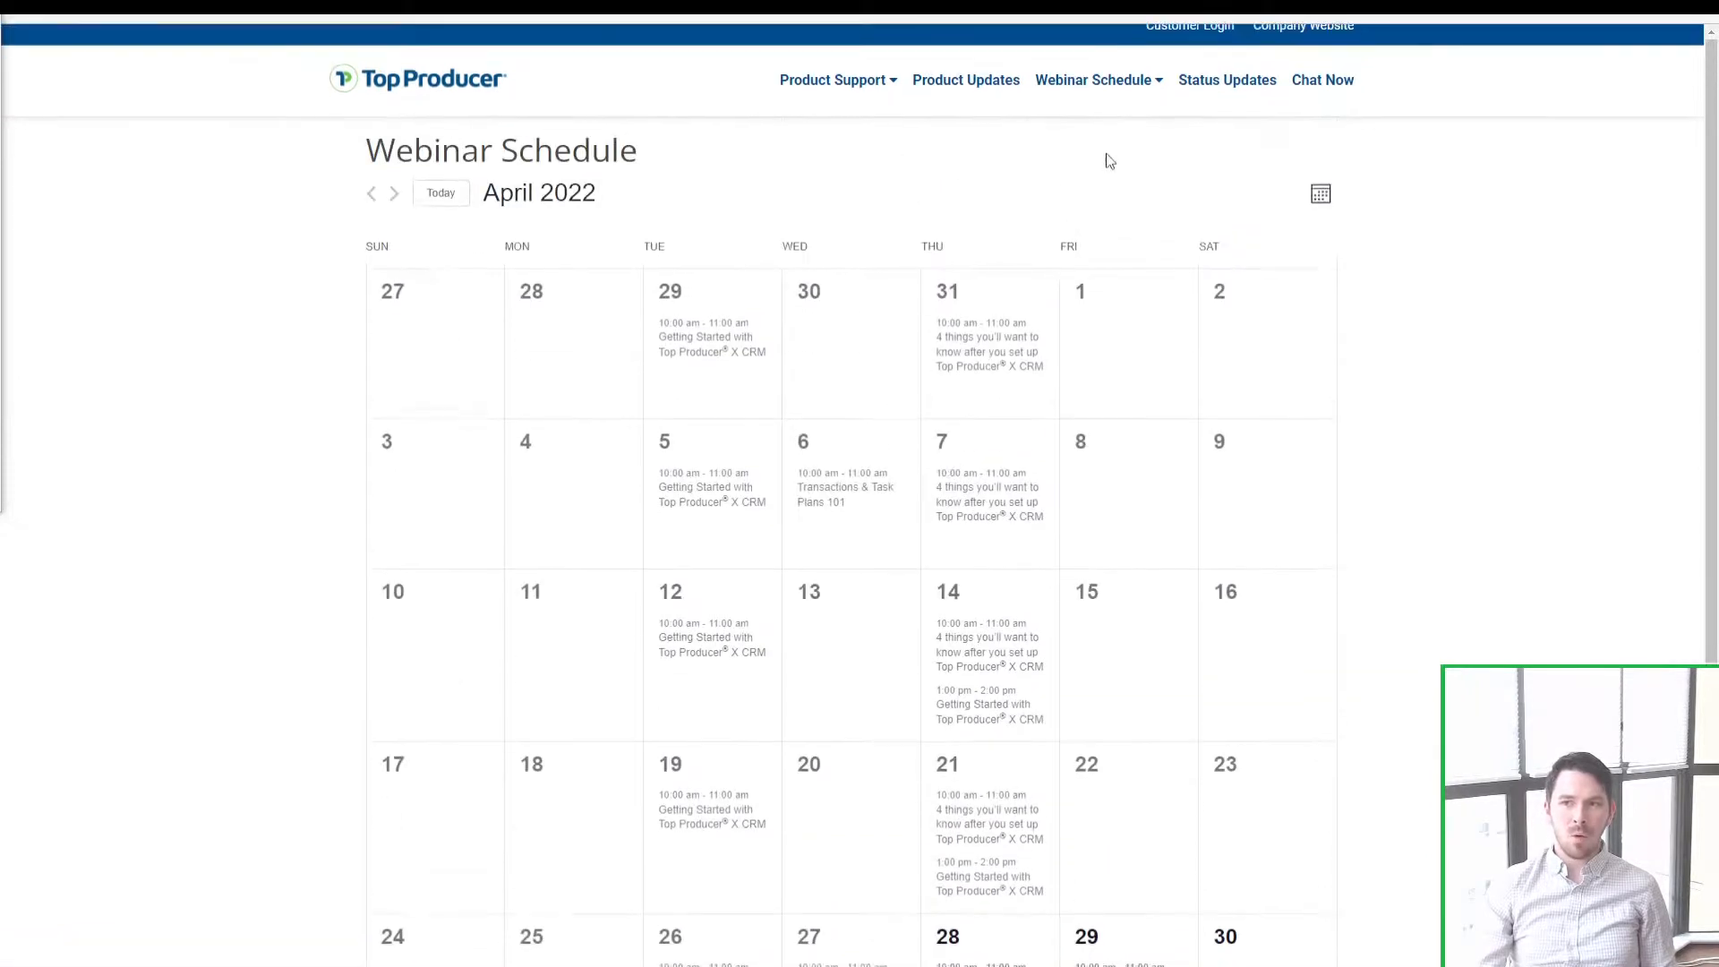
{"action": "mouse_move", "coordinate": [1117, 104]}
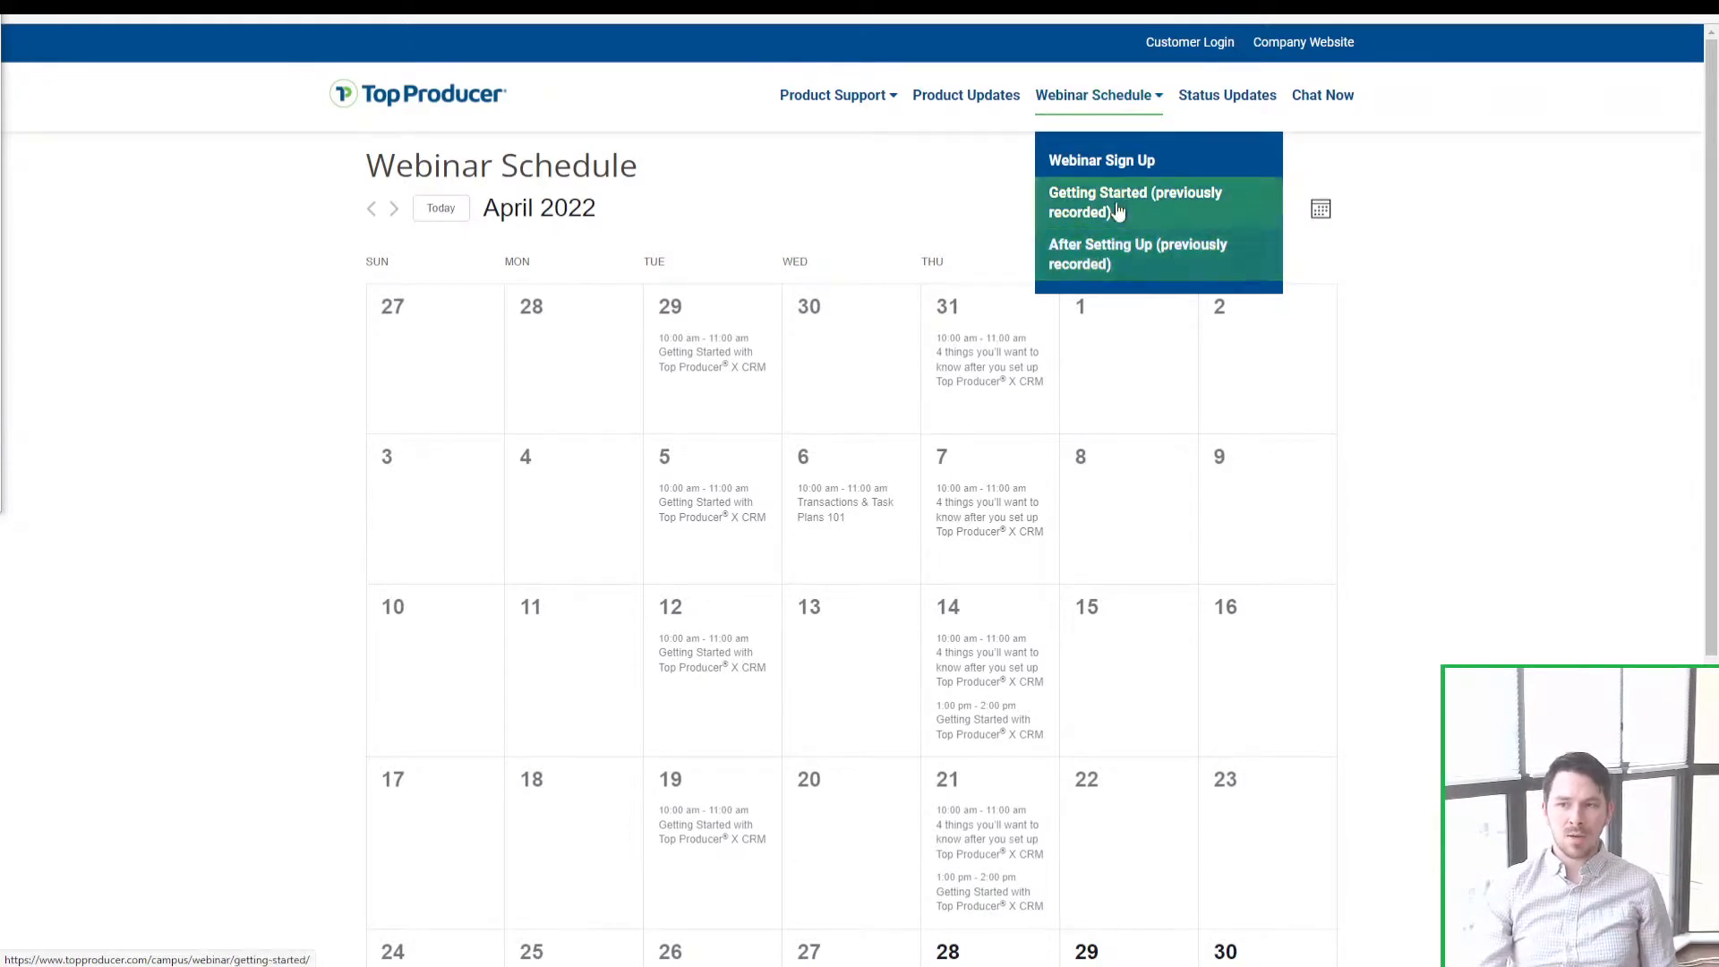
{"action": "left_click", "coordinate": [1115, 252]}
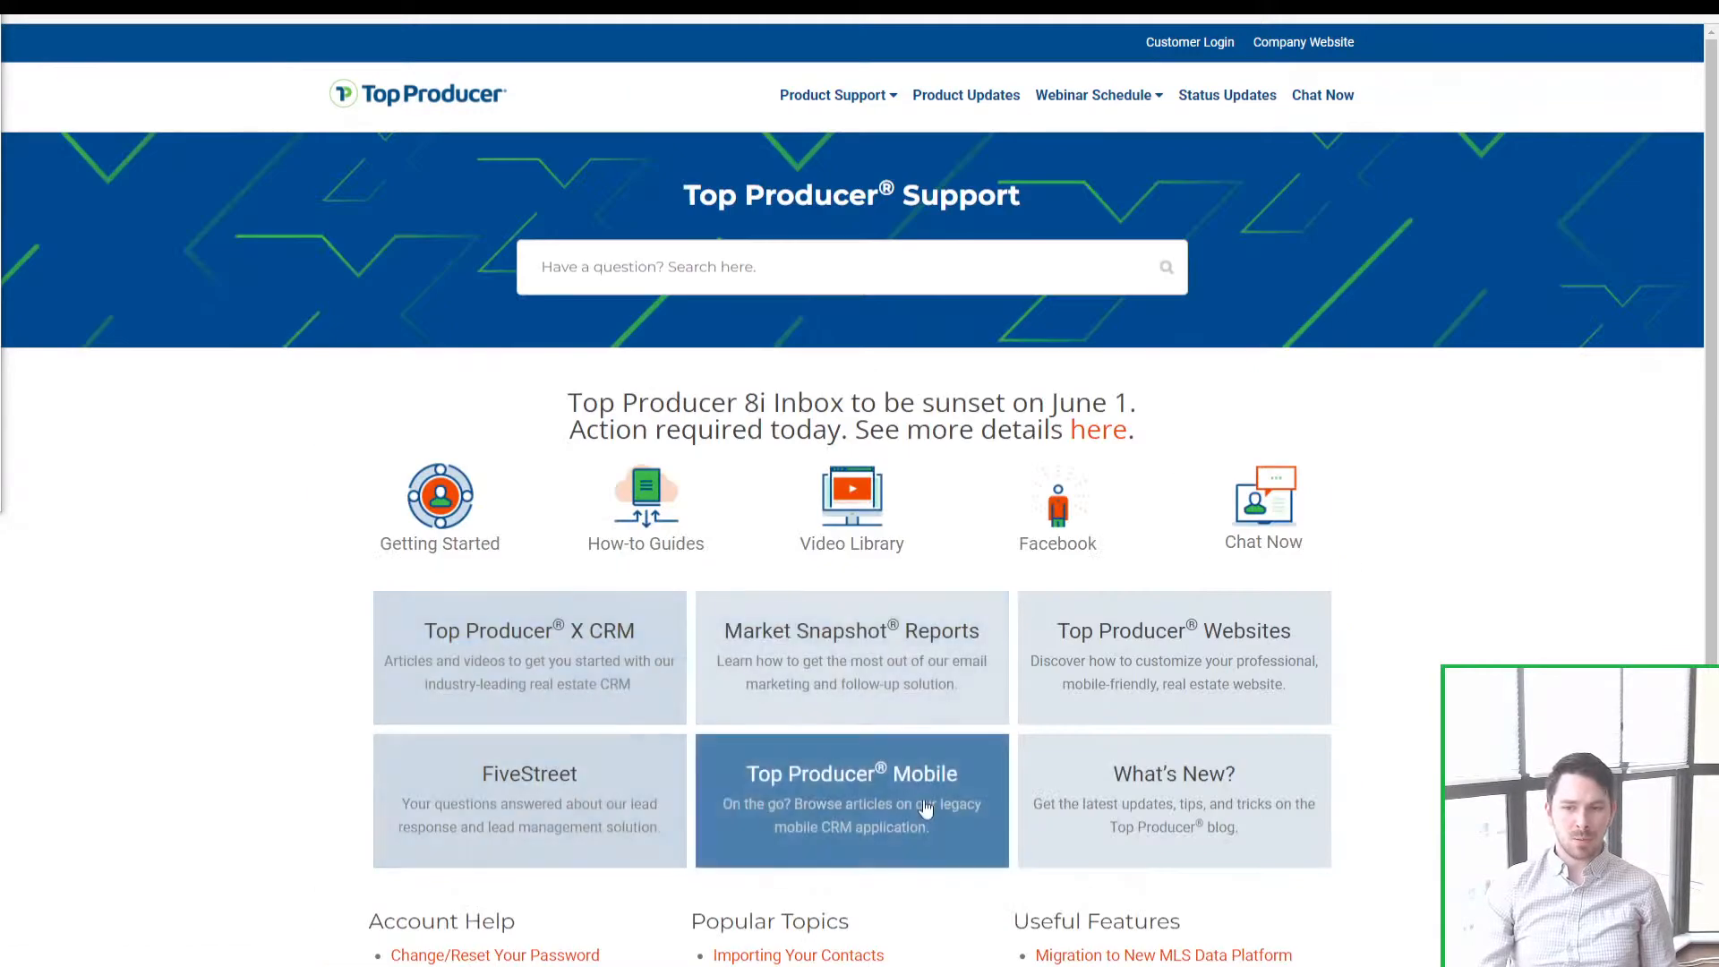
Step: Look at the Top Producer Mobile support articles, then return to the support home page
{"action": "scroll", "coordinate": [1182, 781], "scroll_direction": "down", "scroll_amount": 6}
{"action": "scroll", "coordinate": [1316, 794], "scroll_direction": "up", "scroll_amount": 3}
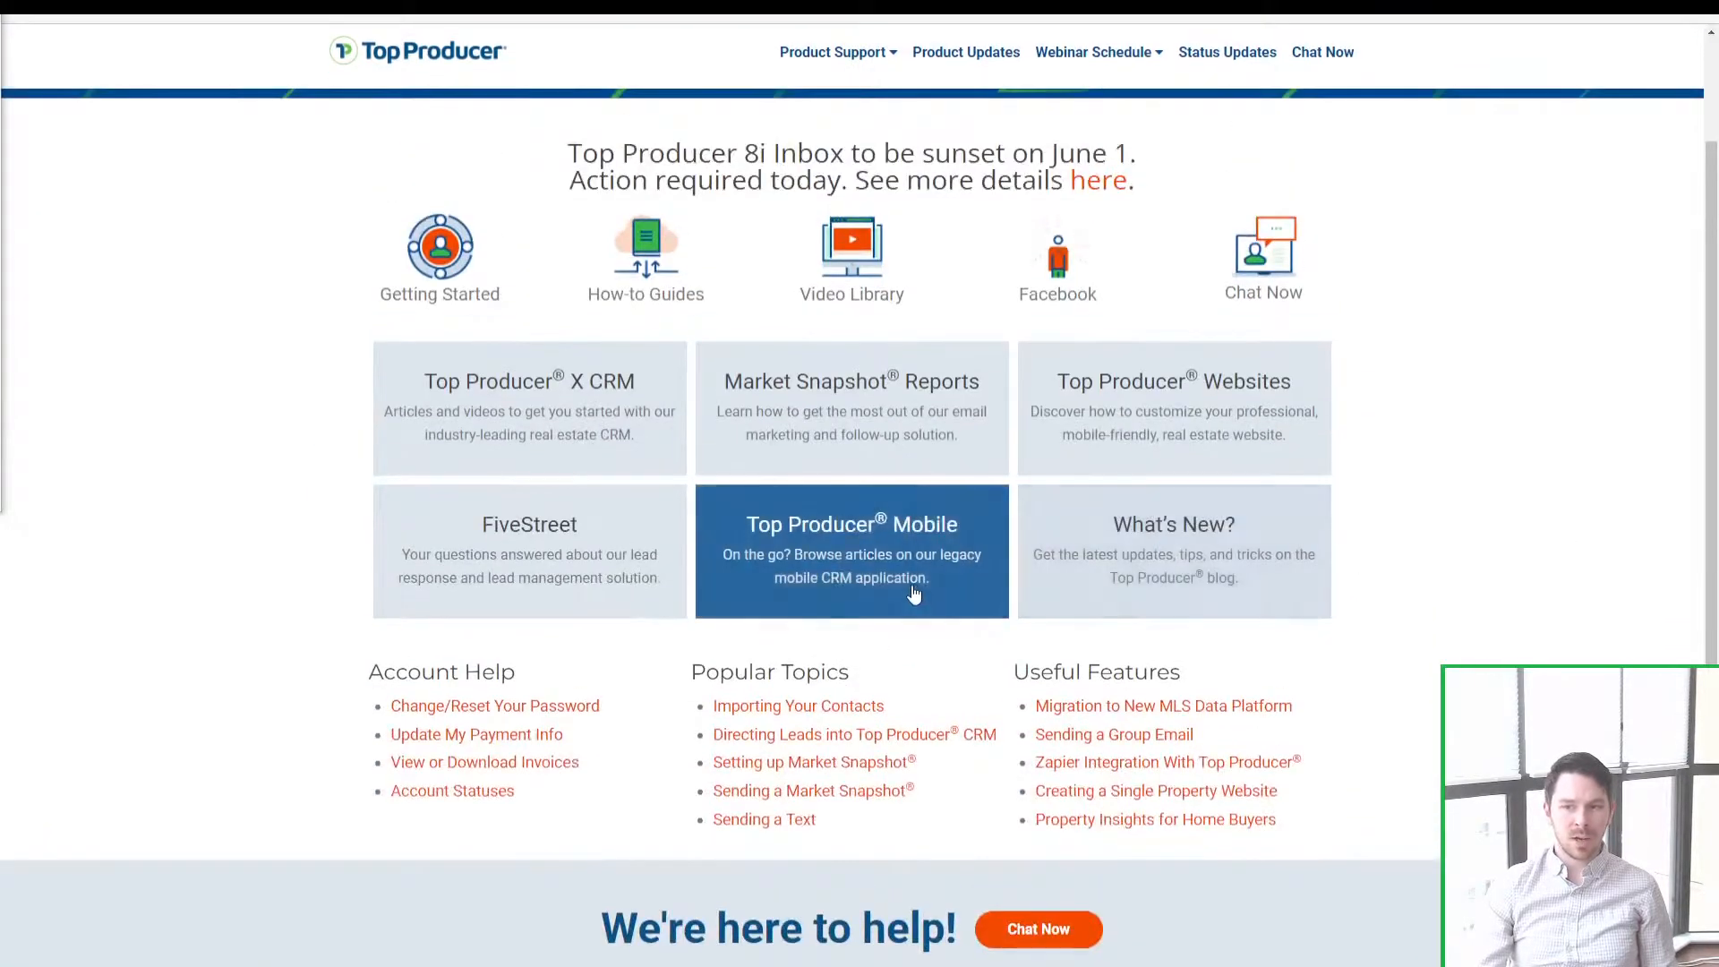
{"action": "left_click", "coordinate": [913, 594]}
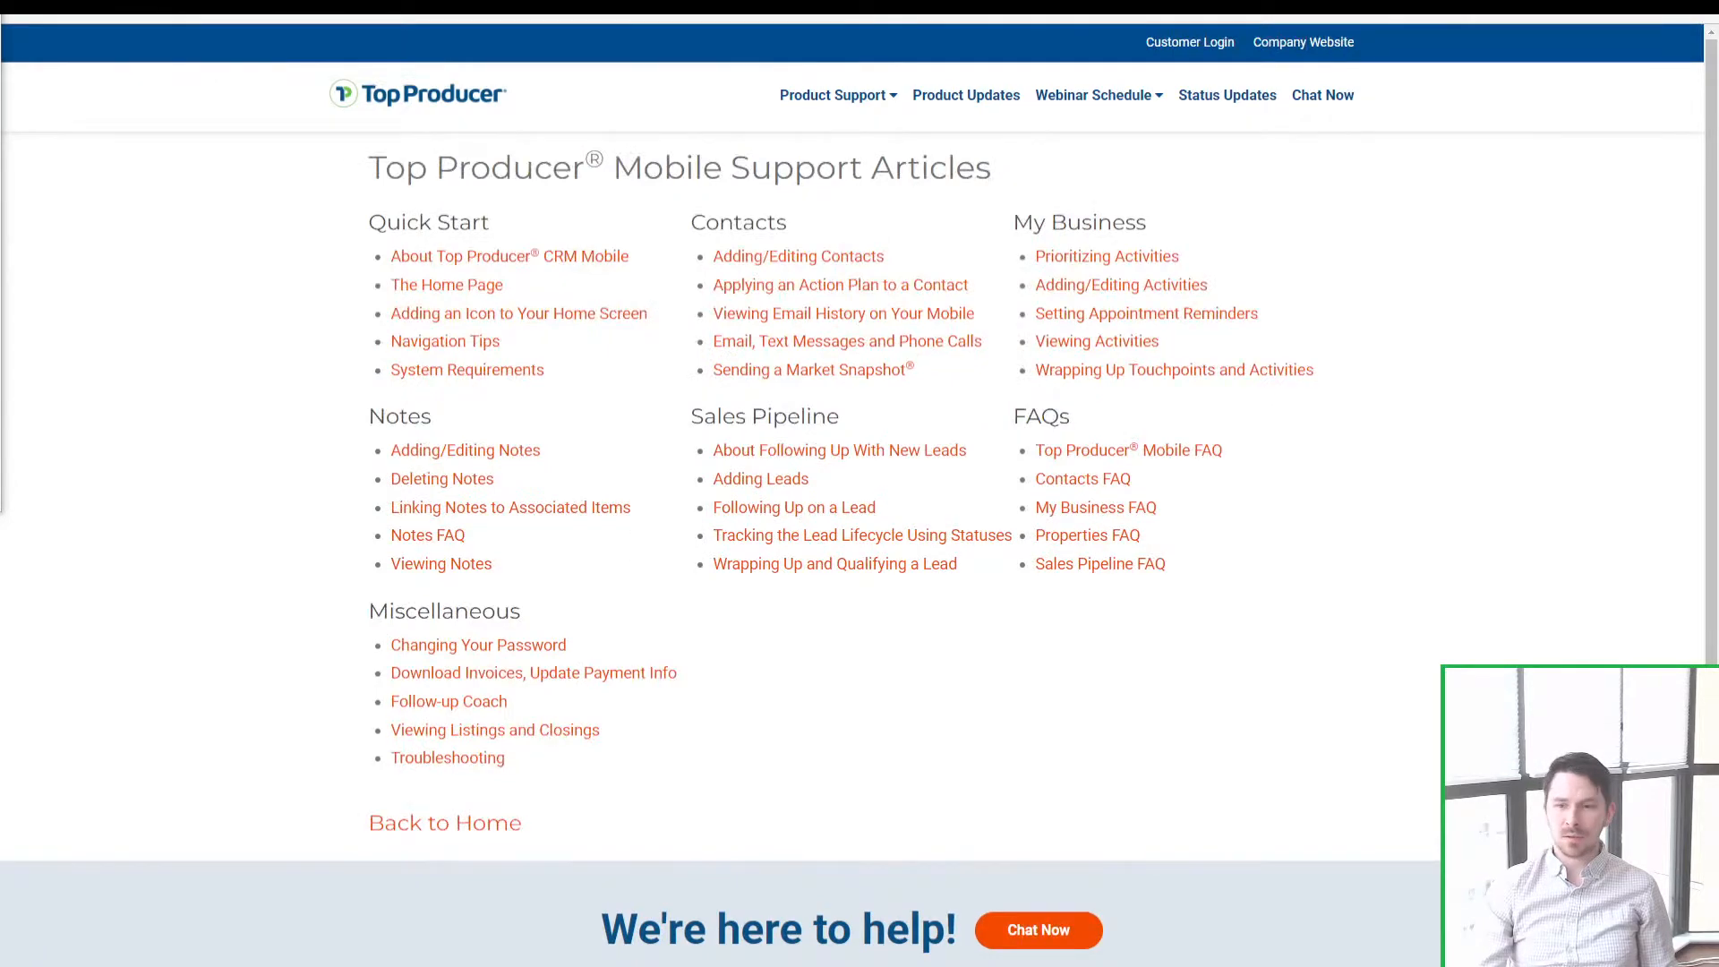
{"action": "left_click", "coordinate": [29, 7]}
Step: Search 'drip camp', read the Drip Email Campaigns article, then start a live chat with support
{"action": "scroll", "coordinate": [845, 273], "scroll_direction": "down", "scroll_amount": 3}
{"action": "scroll", "coordinate": [806, 219], "scroll_direction": "up", "scroll_amount": 2}
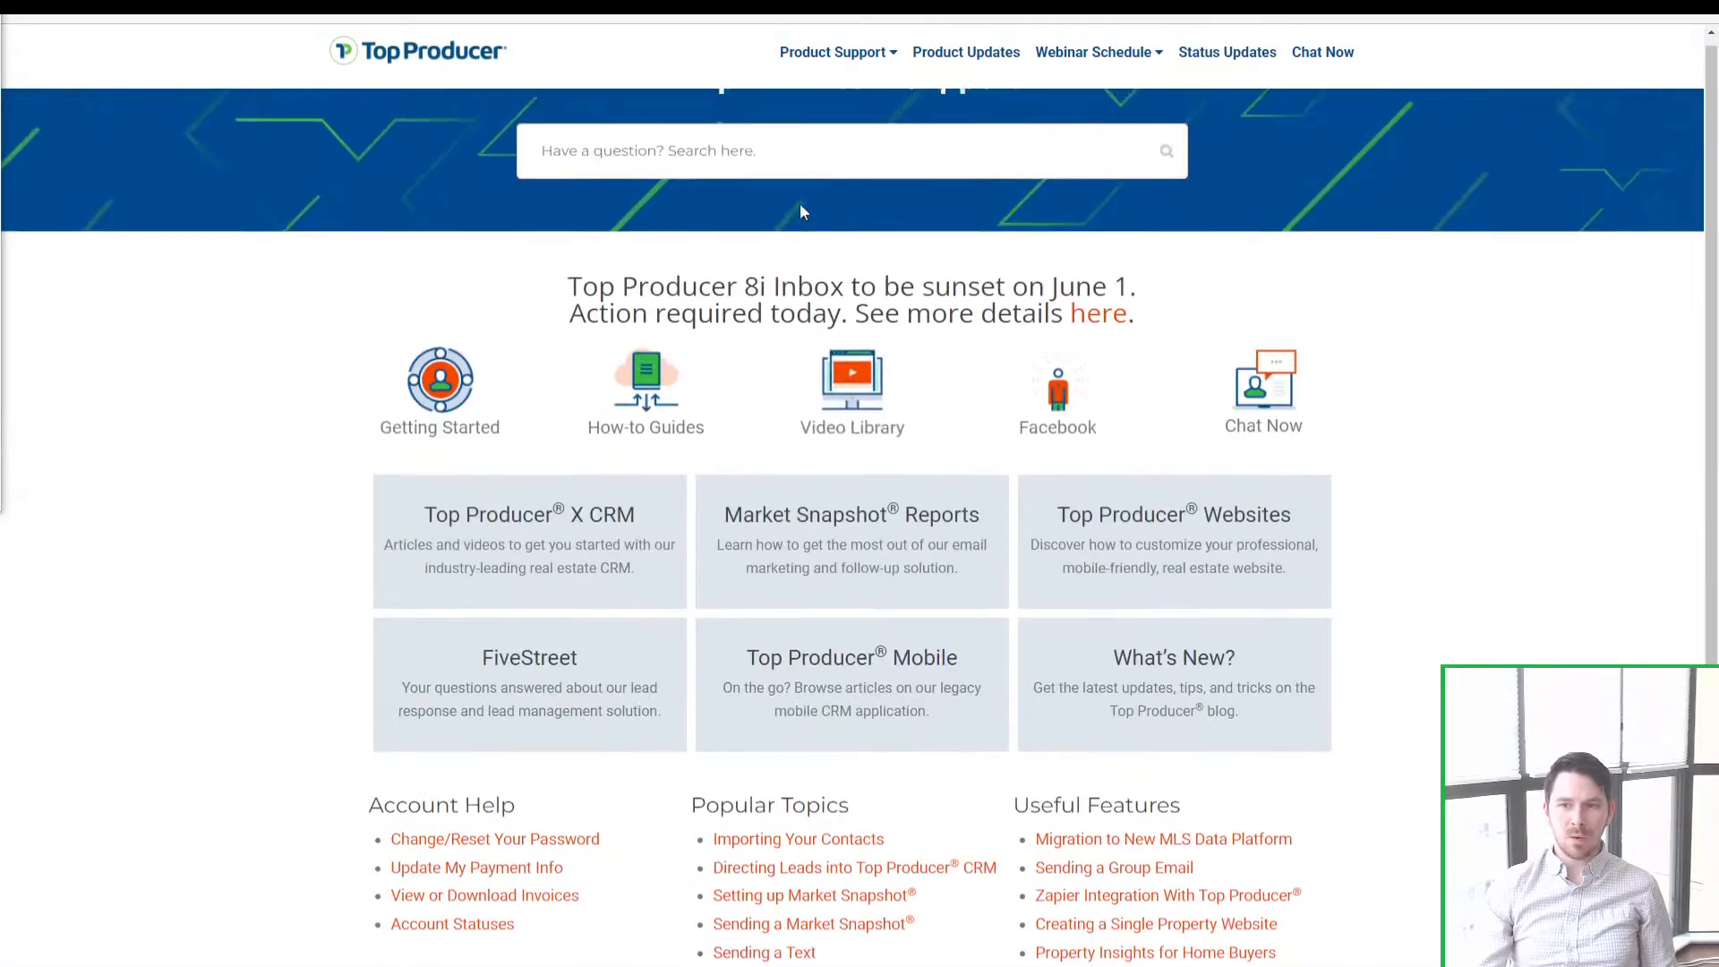
{"action": "scroll", "coordinate": [799, 202], "scroll_direction": "up", "scroll_amount": 2}
{"action": "left_click", "coordinate": [760, 265]}
{"action": "type", "text": "dri"}
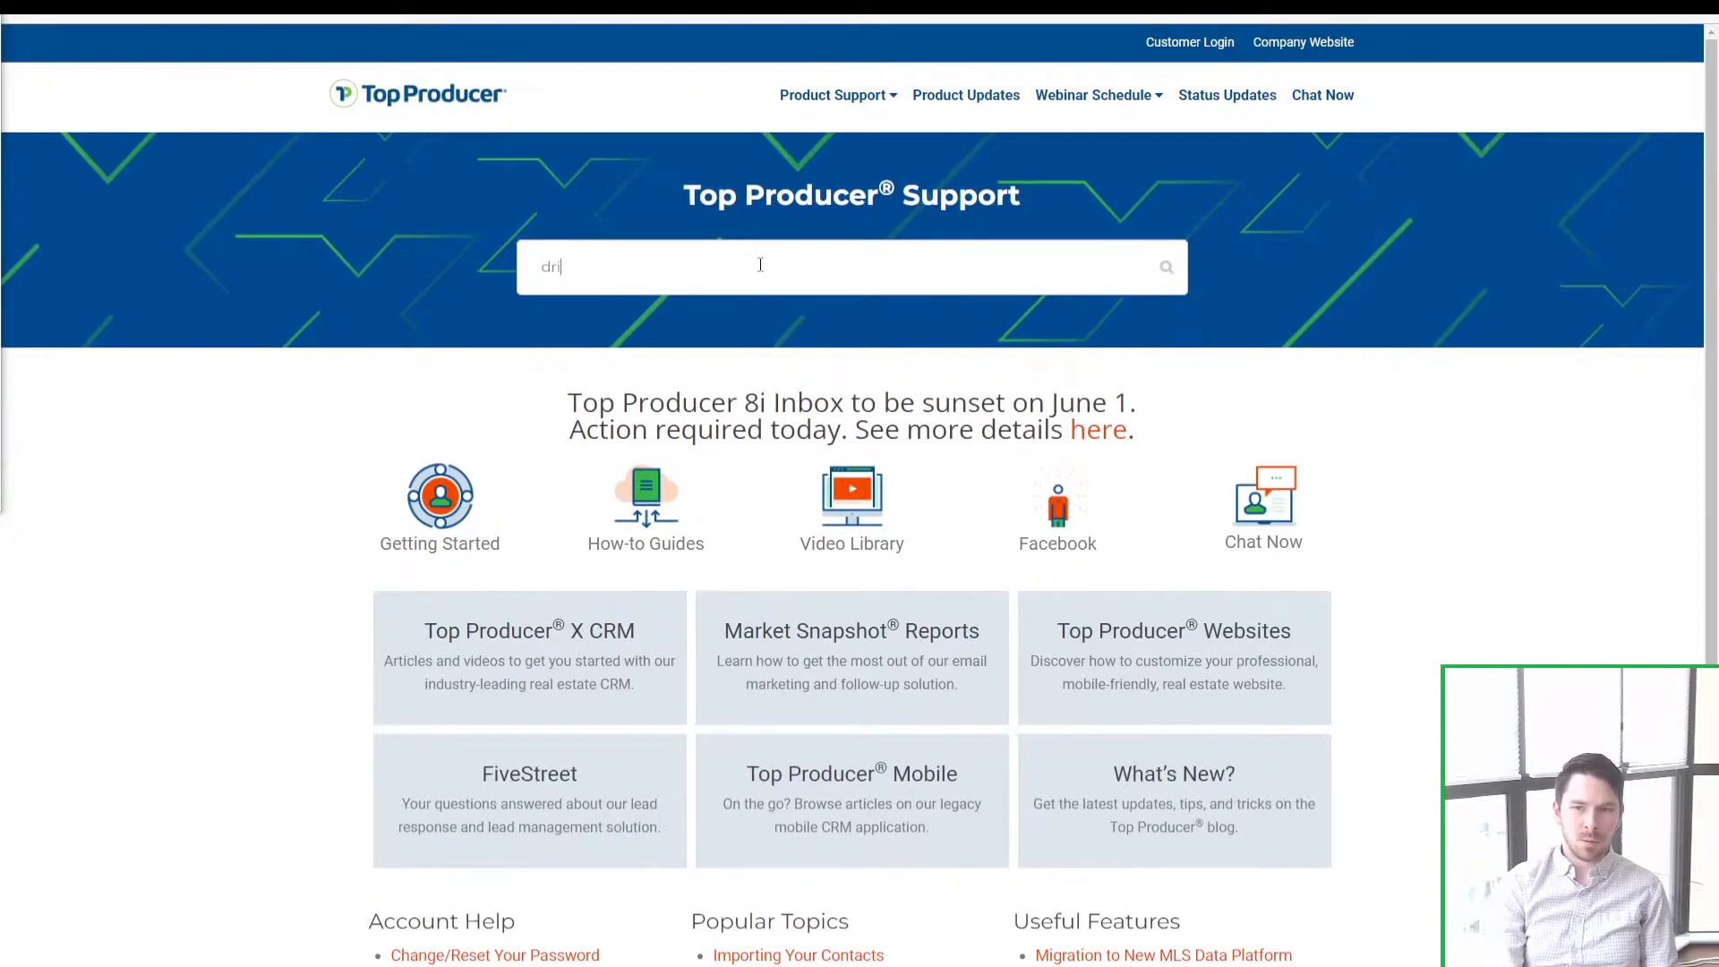
{"action": "type", "text": "p camp"}
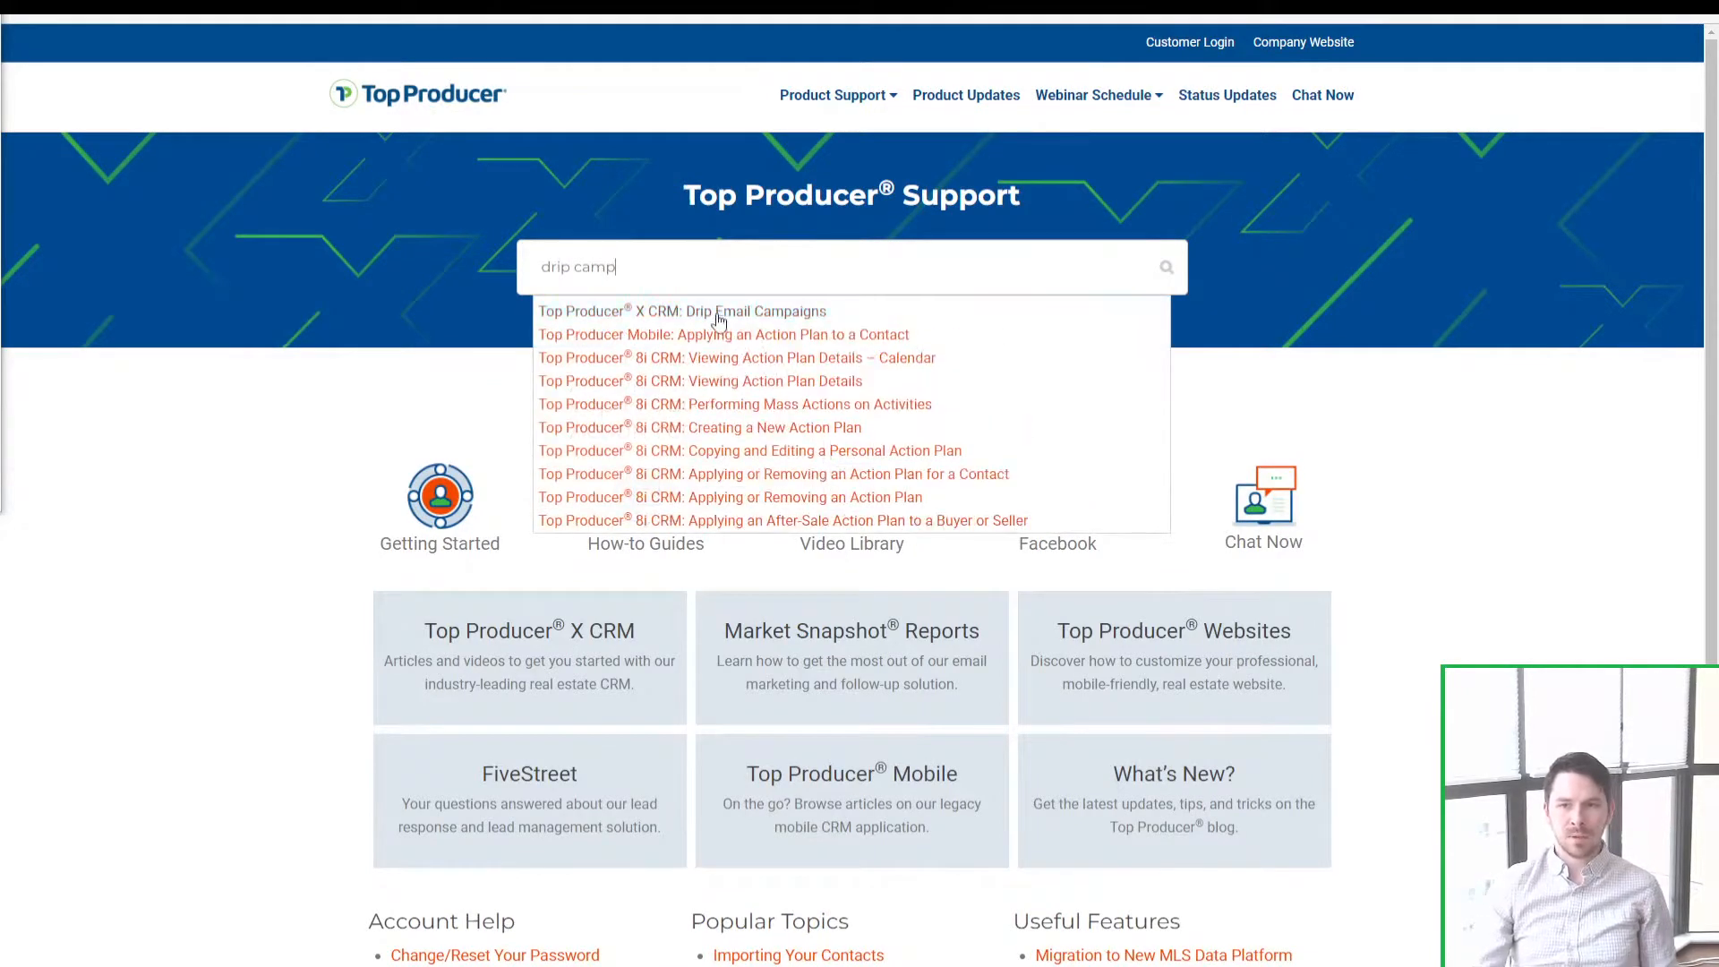
{"action": "left_click", "coordinate": [718, 321]}
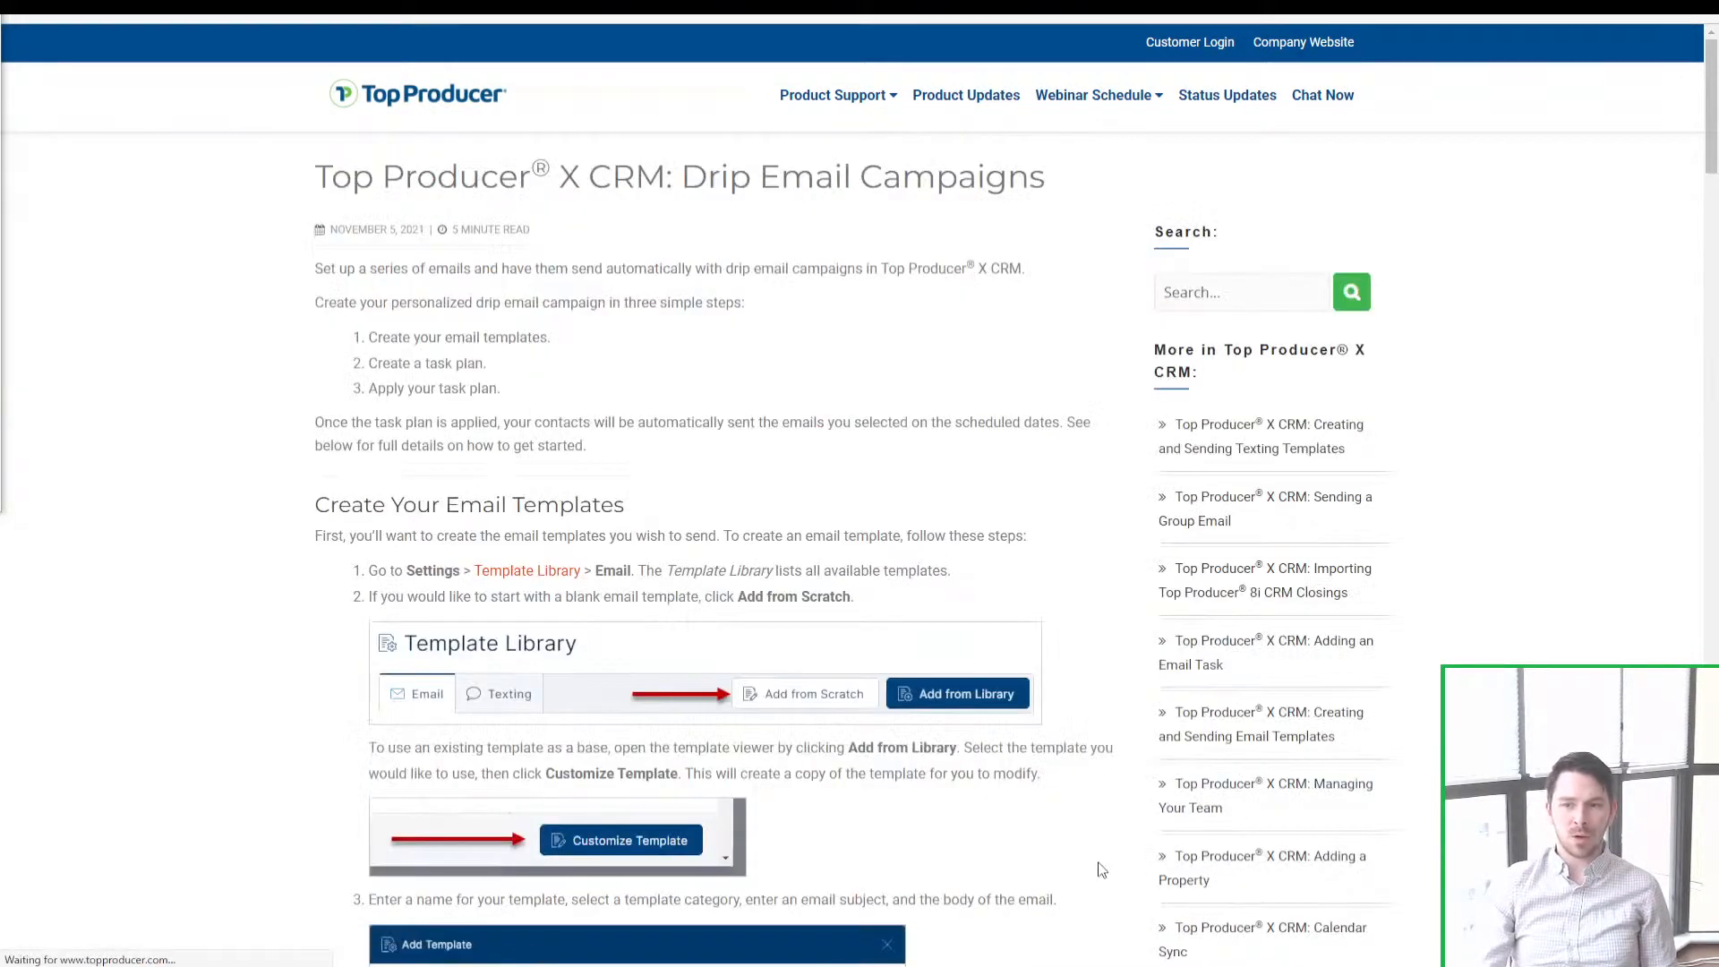
{"action": "scroll", "coordinate": [1101, 833], "scroll_direction": "down", "scroll_amount": 13}
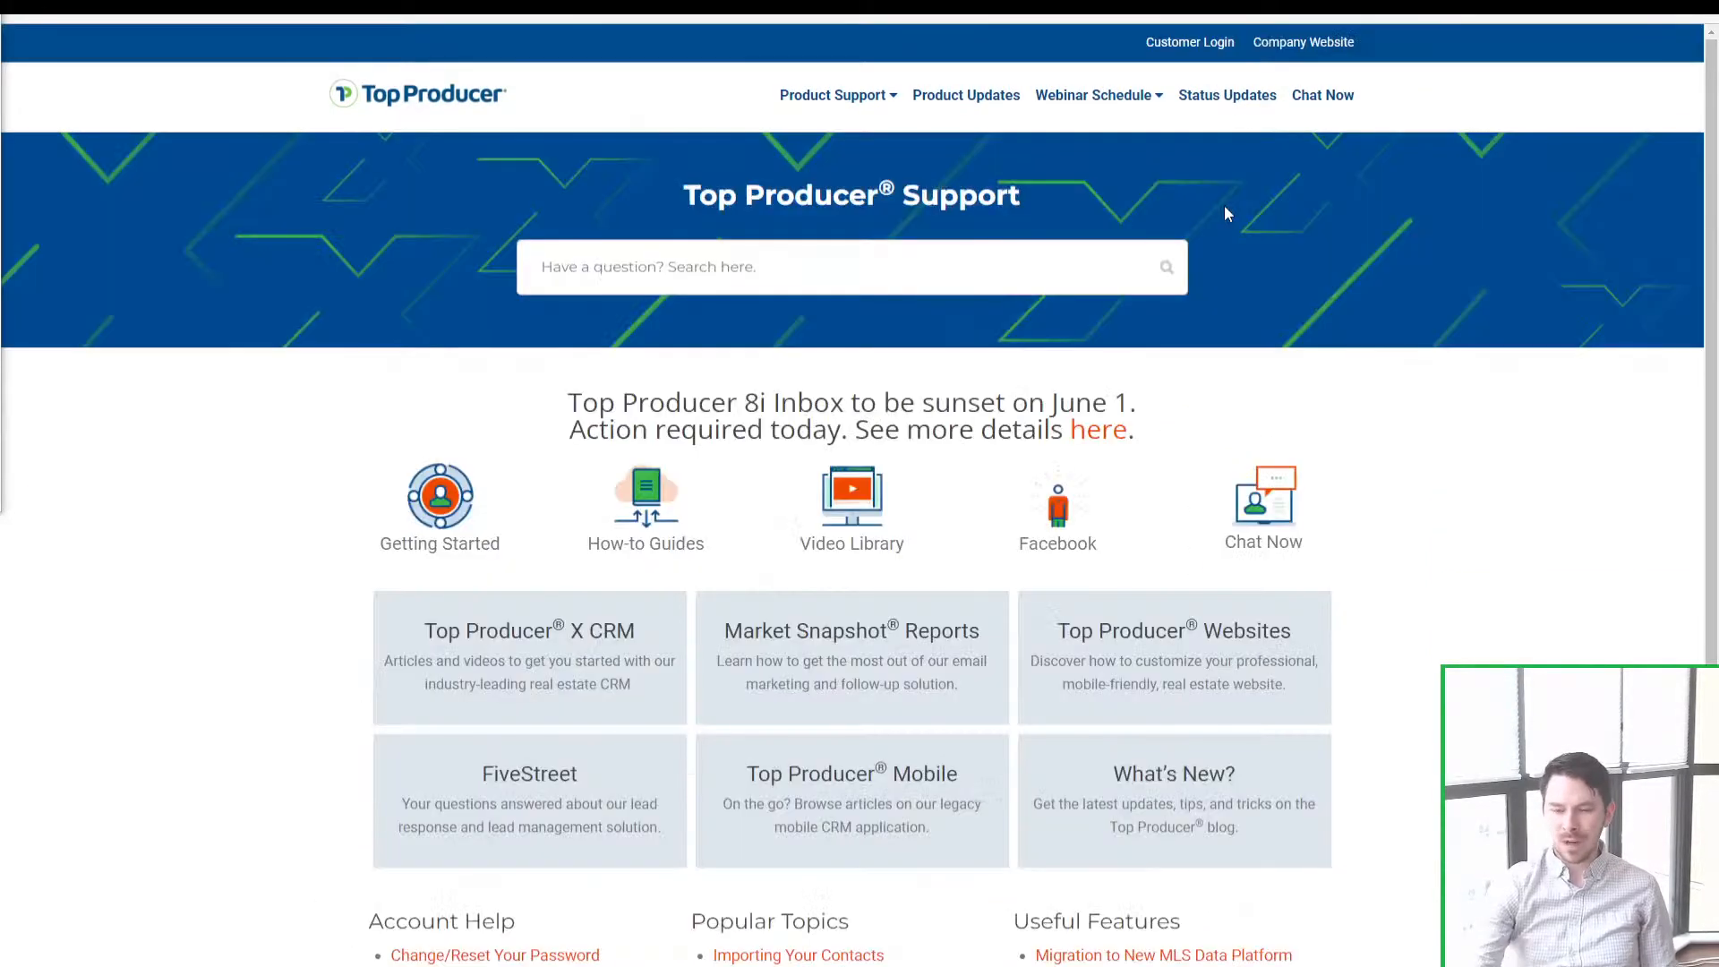
{"action": "left_click", "coordinate": [1556, 955]}
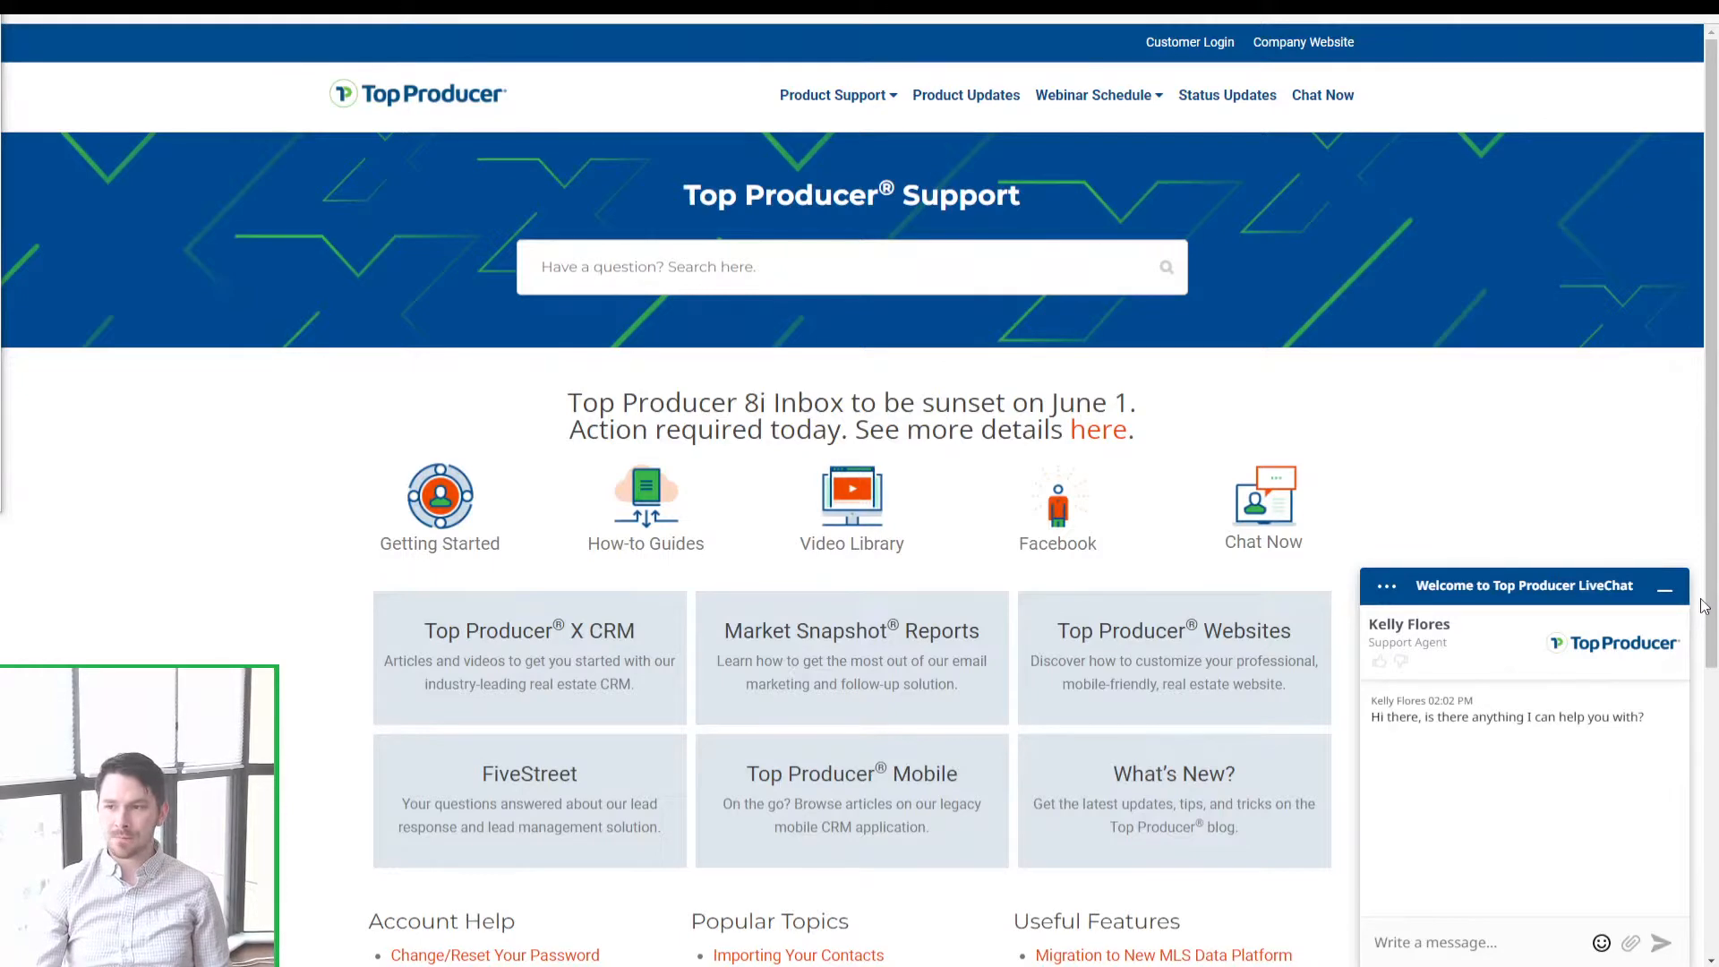
Step: Minimize the LiveChat window and browse the Top Producer blog before returning to the slides
{"action": "left_click", "coordinate": [1666, 595]}
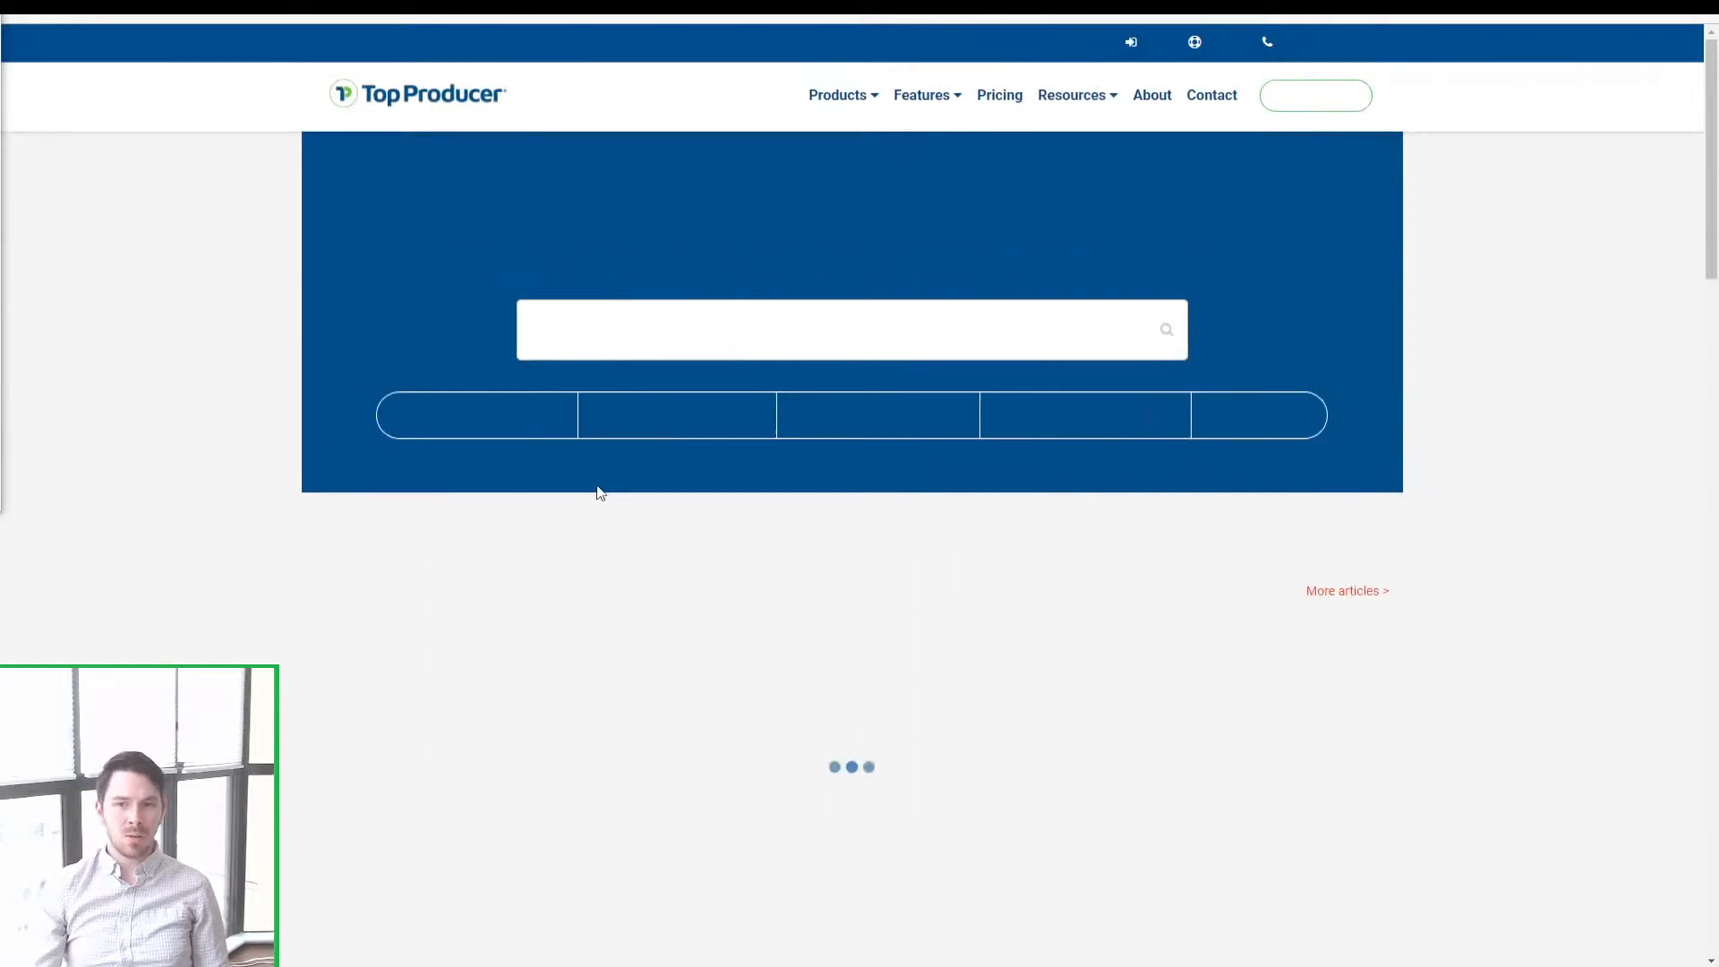
{"action": "left_click_drag", "start_coordinate": [1712, 121], "coordinate": [1711, 213]}
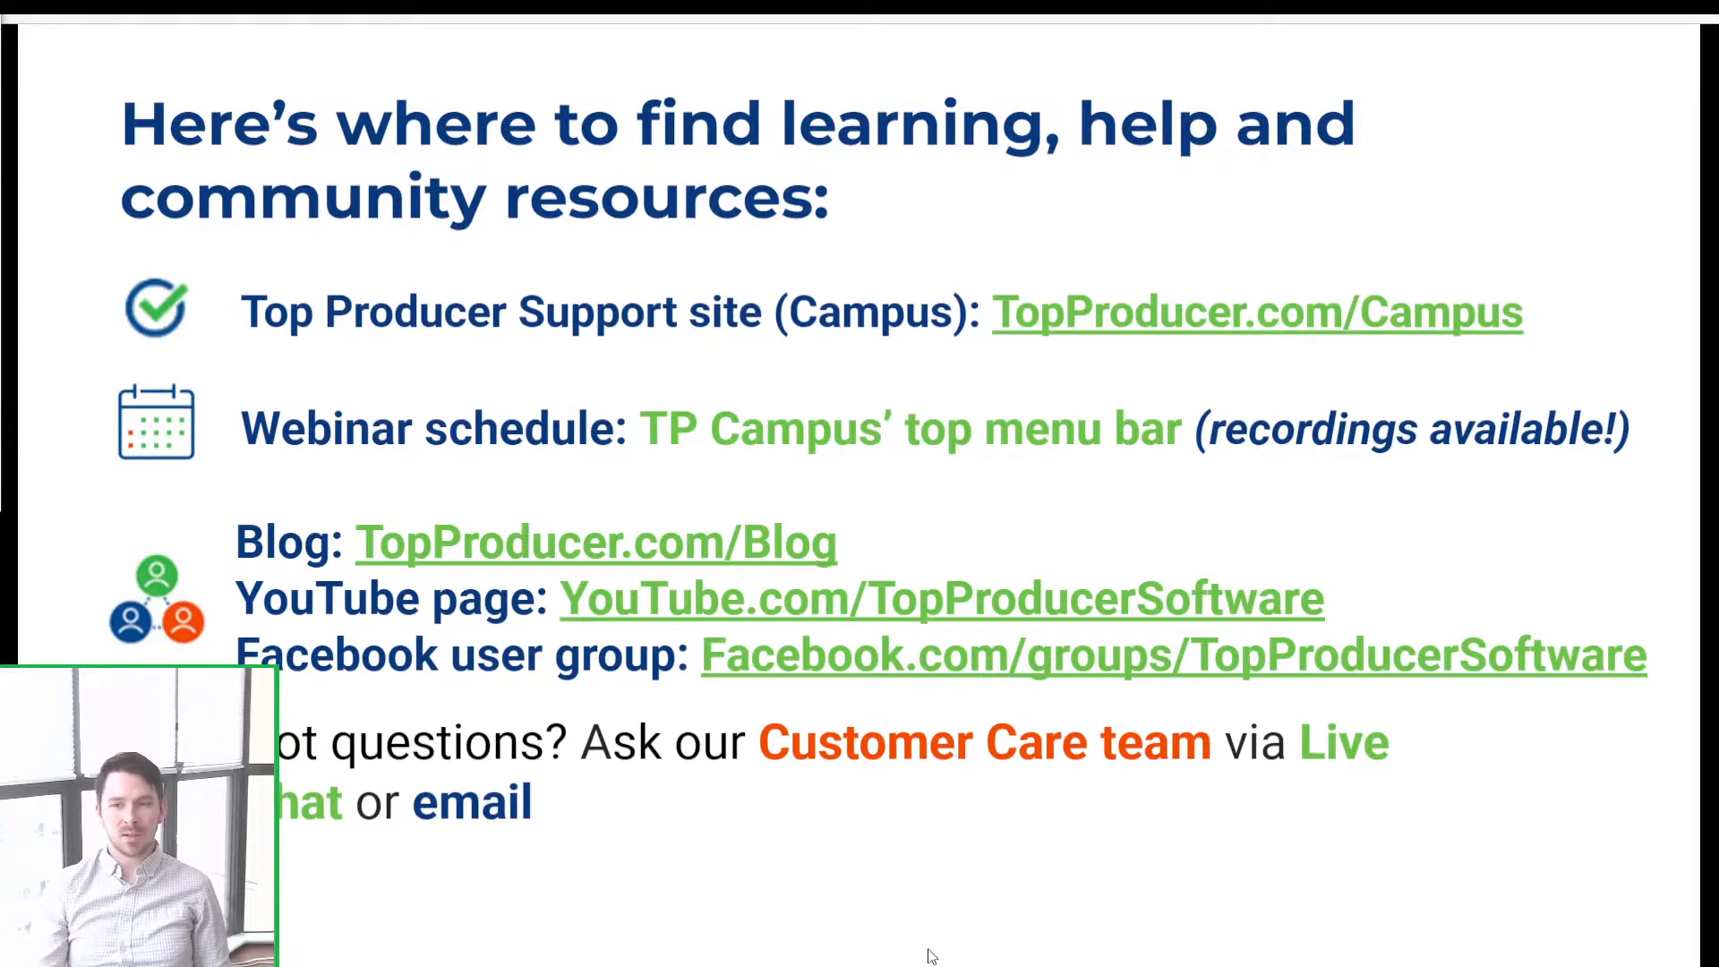
Step: Move the presentation forward to the 'Need help?' Customer Care slide
{"action": "left_click", "coordinate": [617, 825]}
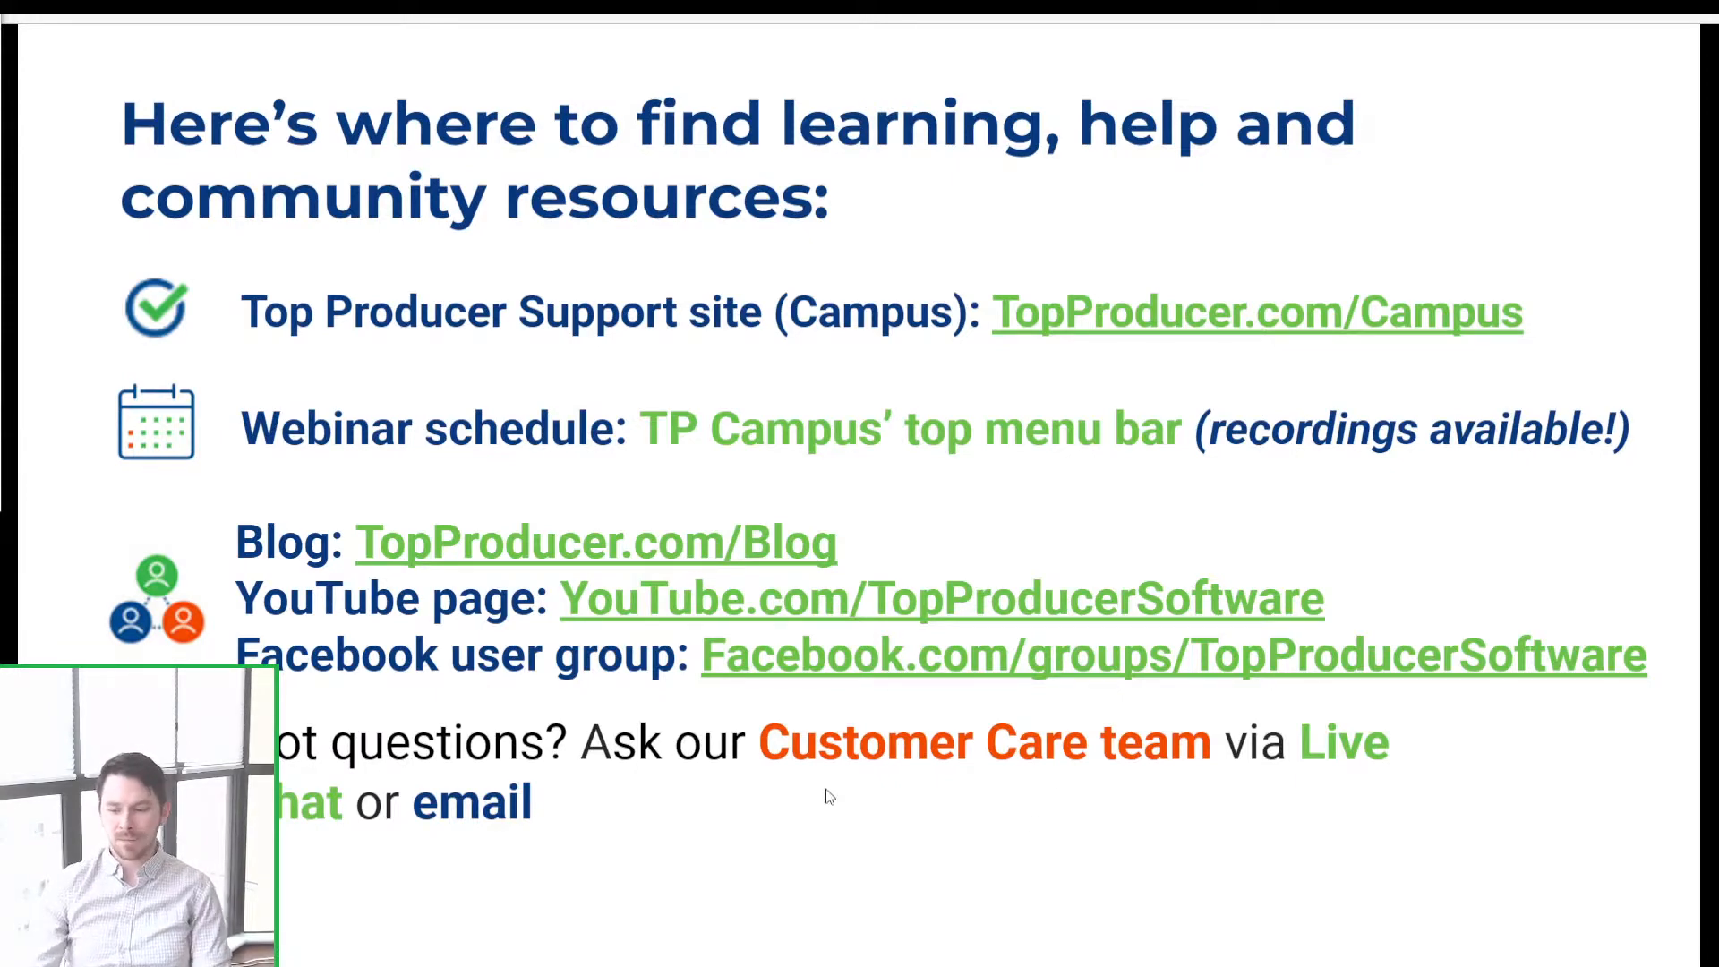
{"action": "key", "text": "Right"}
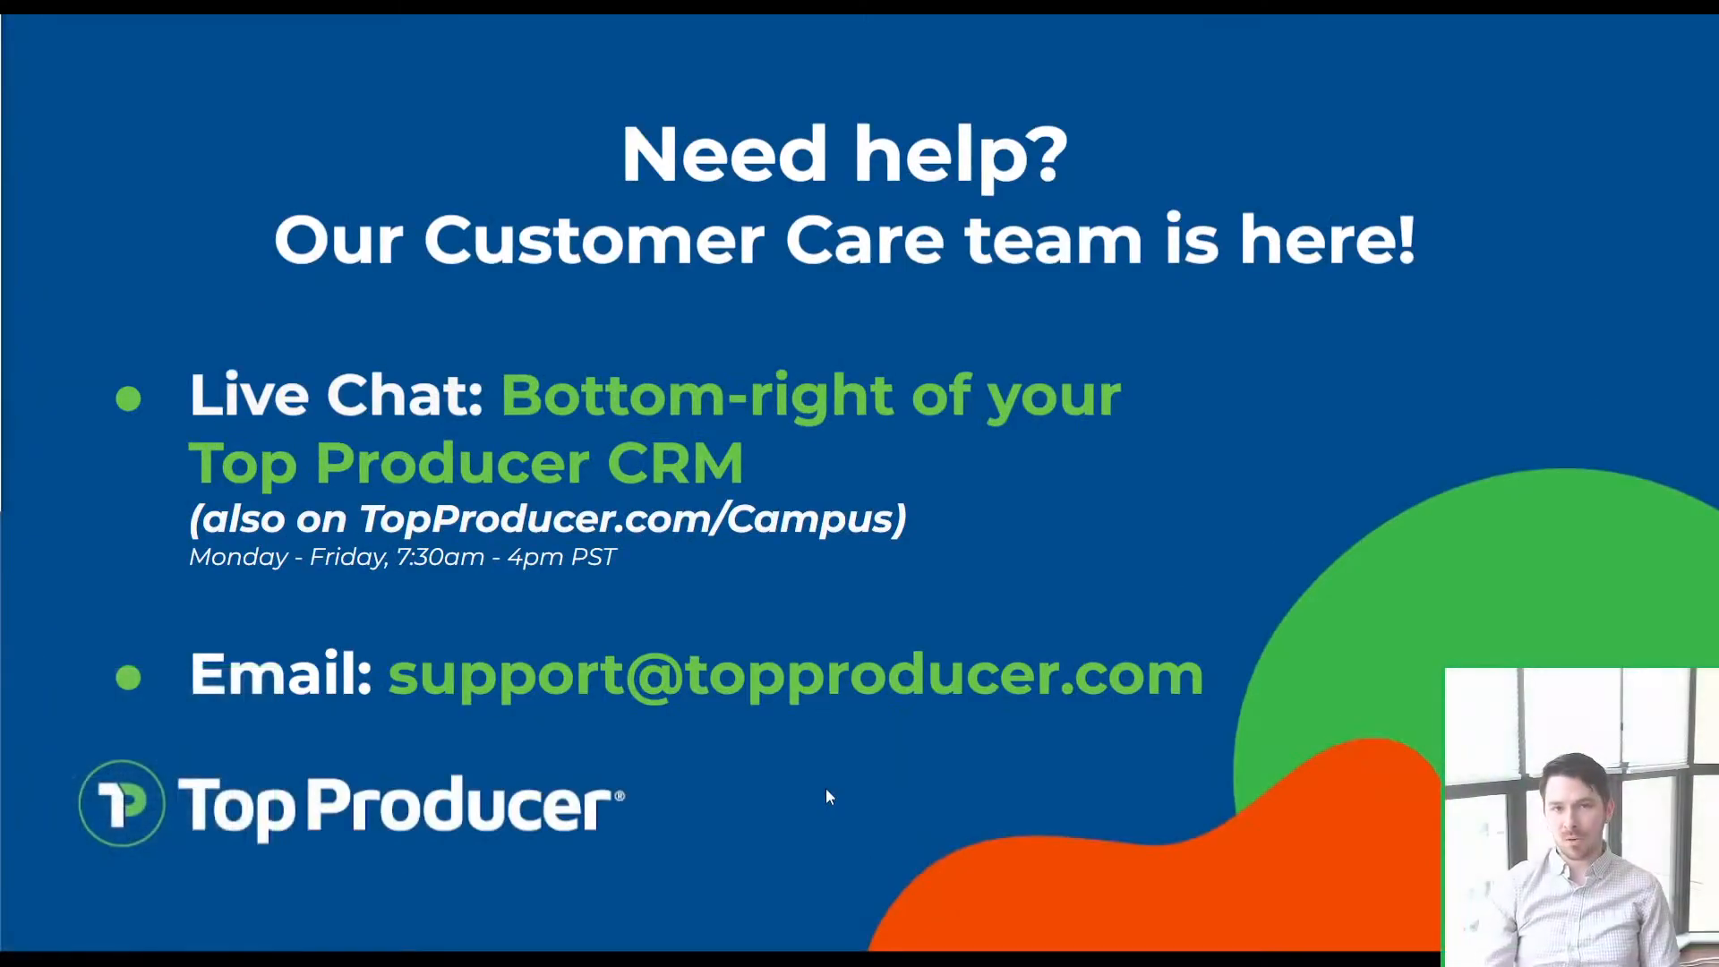